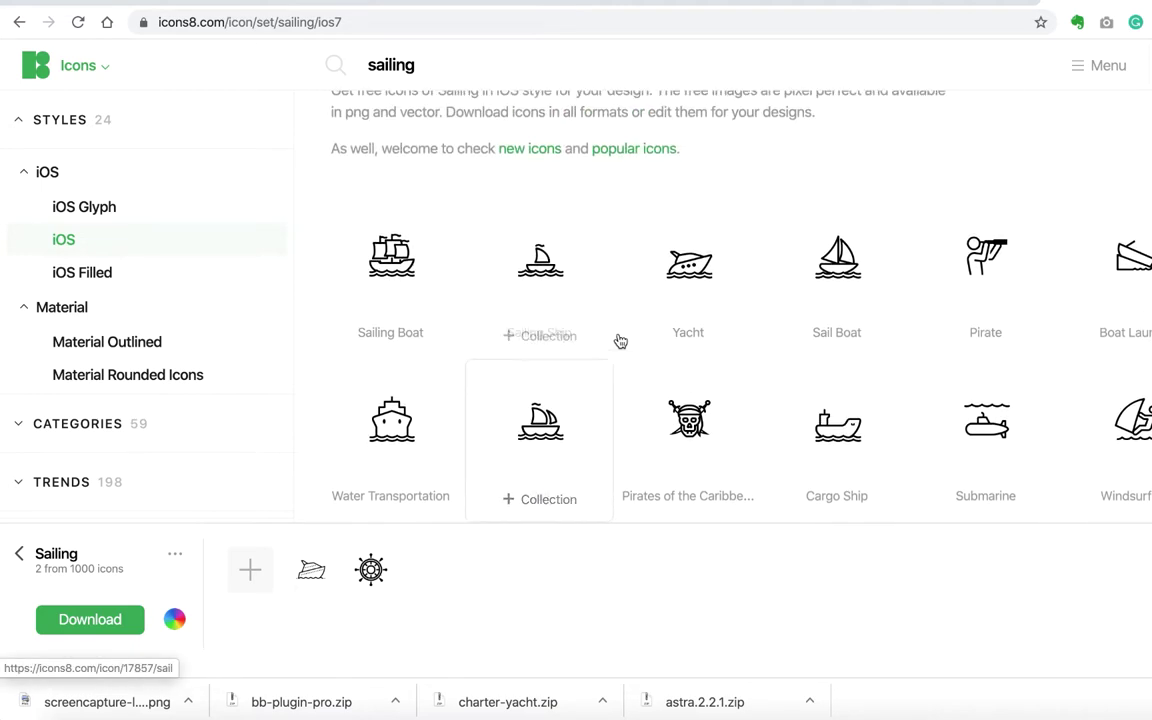
Step: Add the iOS outline Kitesurfing and Float icons to the Sailing collection
scroll(704, 297, down, 5)
scroll(1125, 222, up, 2)
scroll(689, 400, down, 2)
click(689, 414)
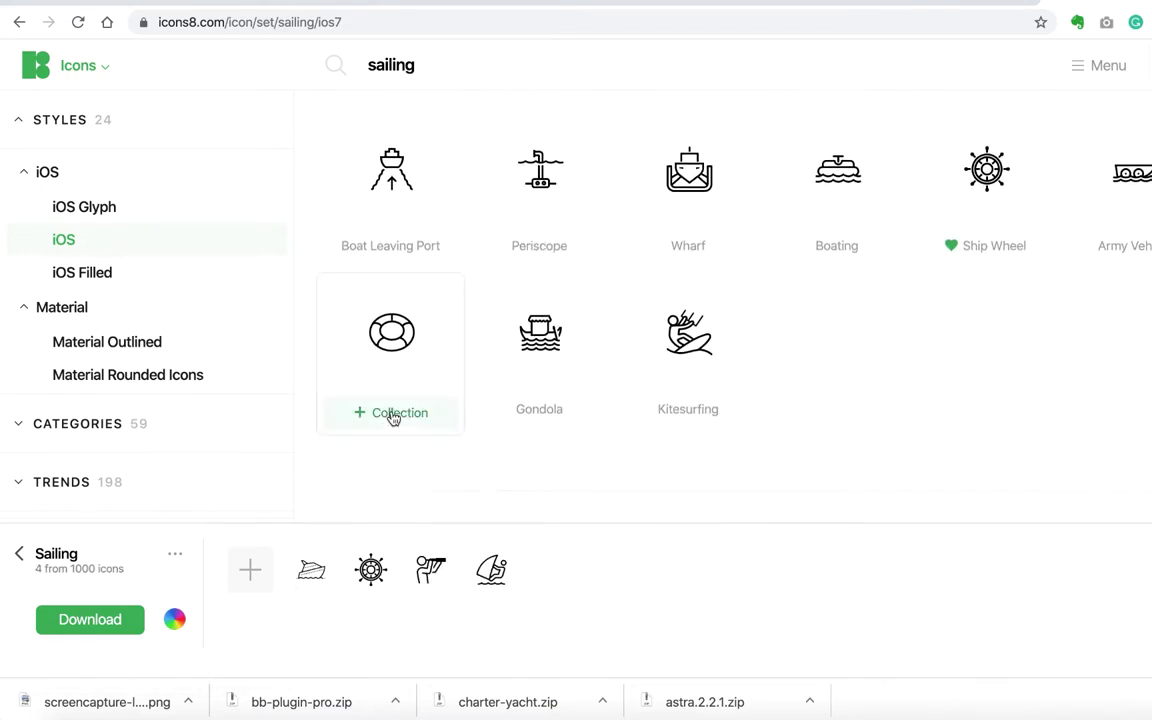
click(391, 412)
scroll(545, 318, up, 4)
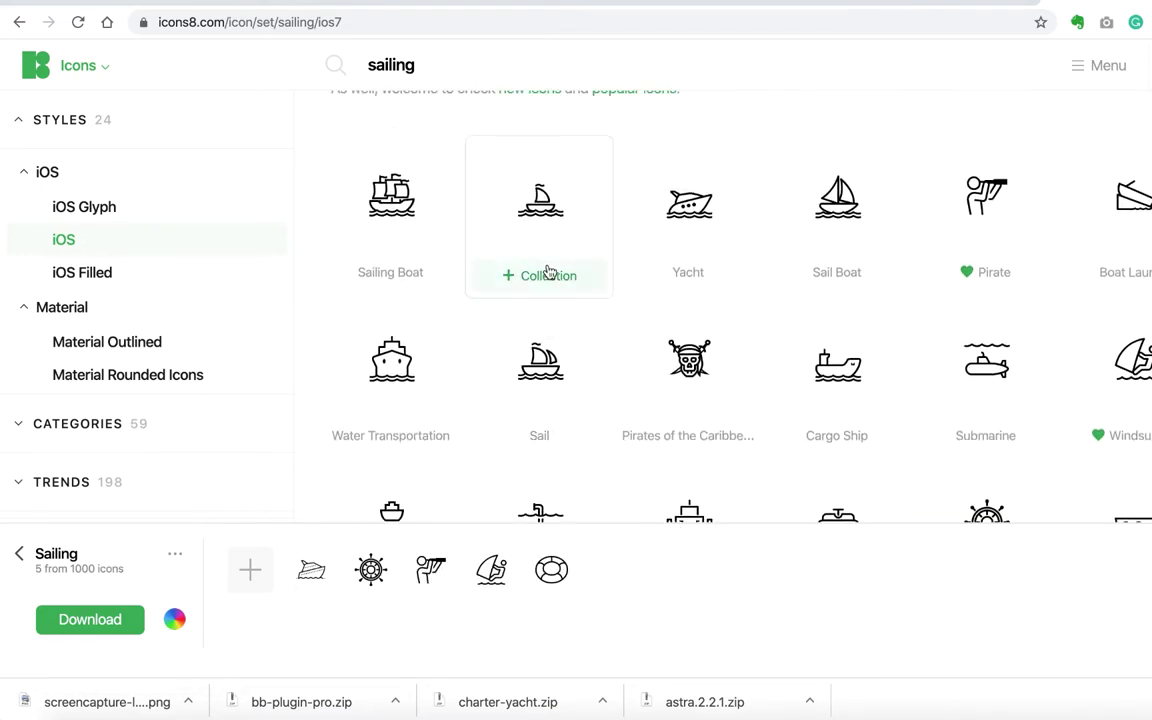
Step: Switch to iOS Filled and add the Yacht, Windsurf and Ship Wheel icons to Sailing
click(212, 280)
scroll(427, 267, down, 3)
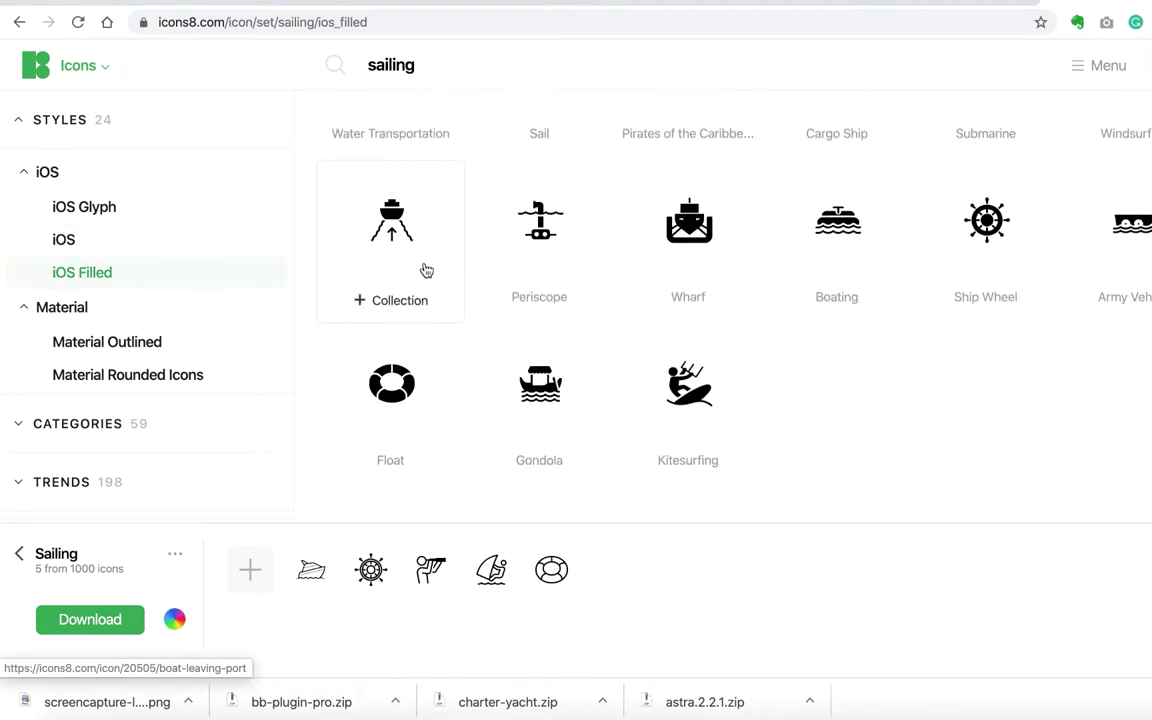
scroll(540, 260, up, 2)
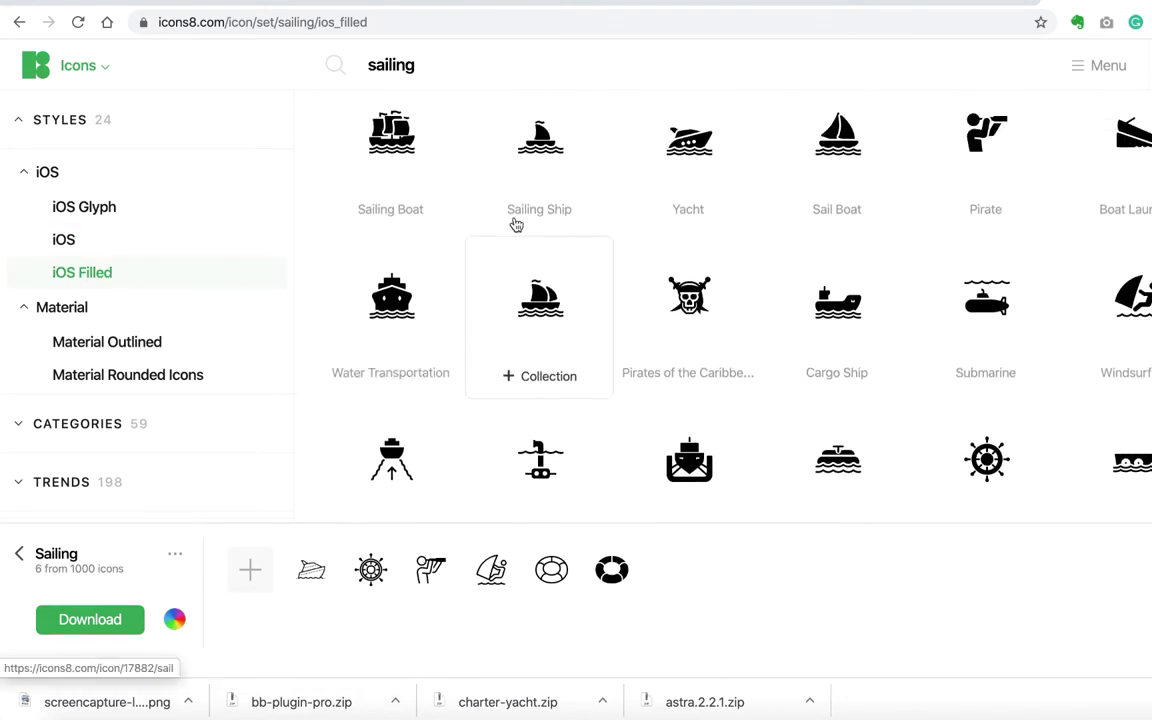
click(689, 224)
click(1115, 272)
scroll(920, 320, down, 2)
click(985, 372)
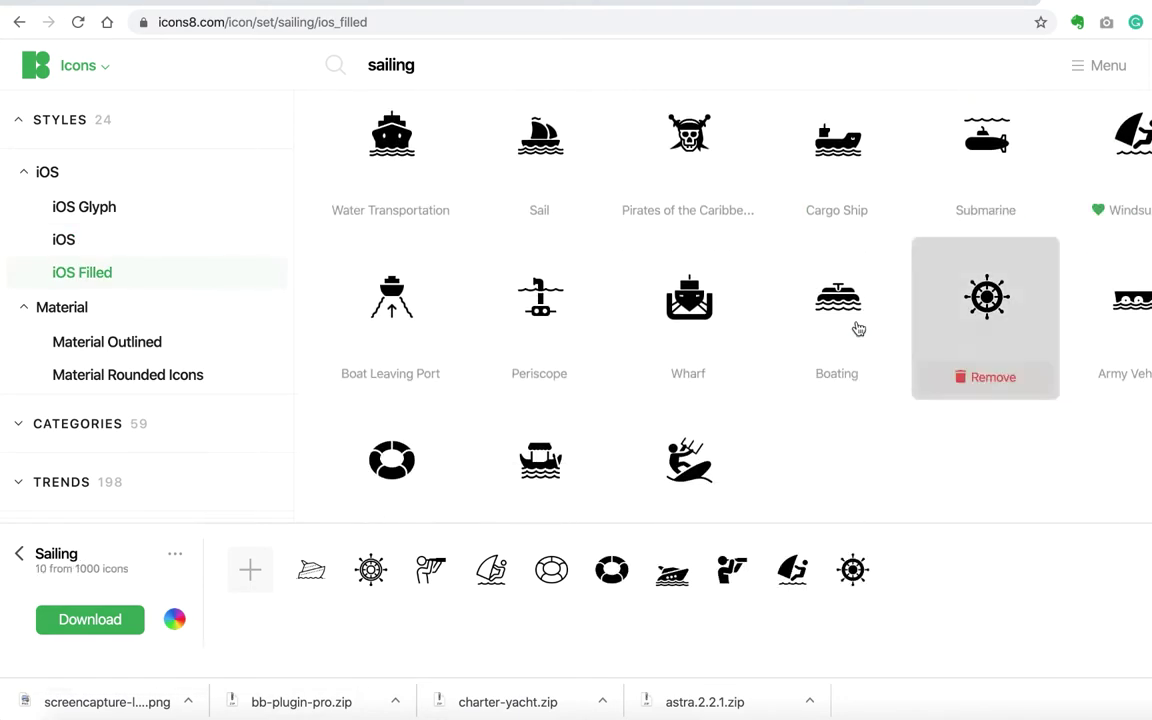
scroll(150, 300, down, 2)
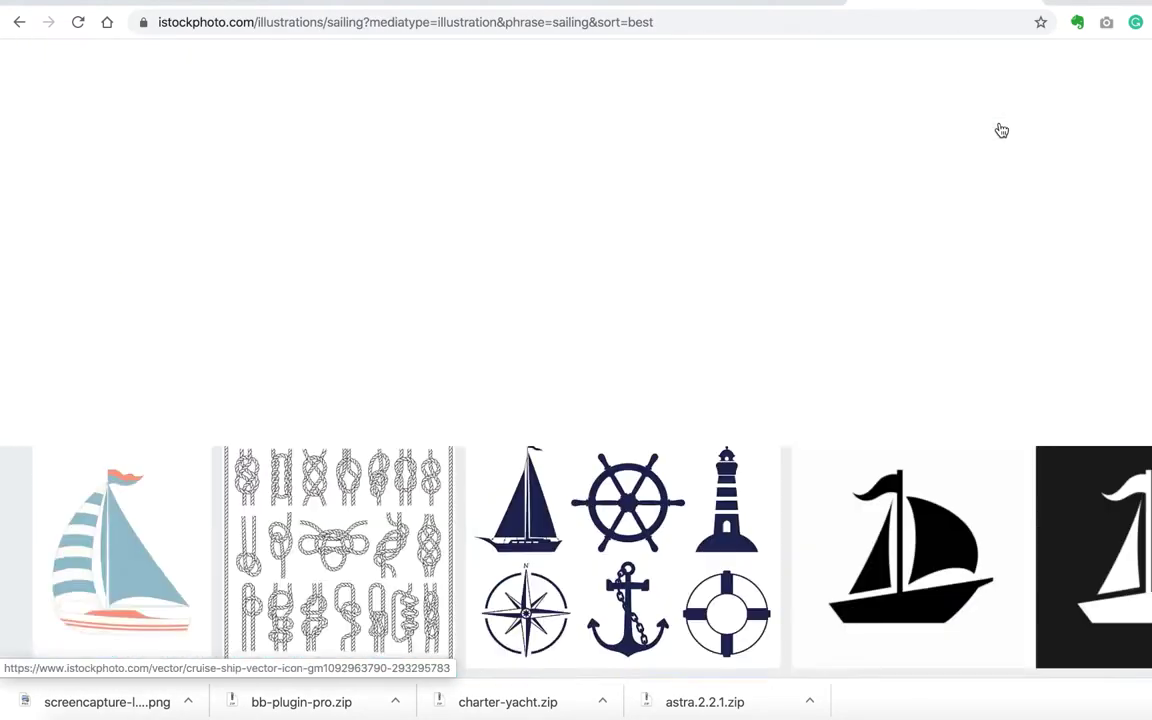
Step: Save an illustration to the Charter Yachts board and browse illustrations similar to the anchor image
scroll(668, 334, down, 10)
scroll(170, 318, down, 5)
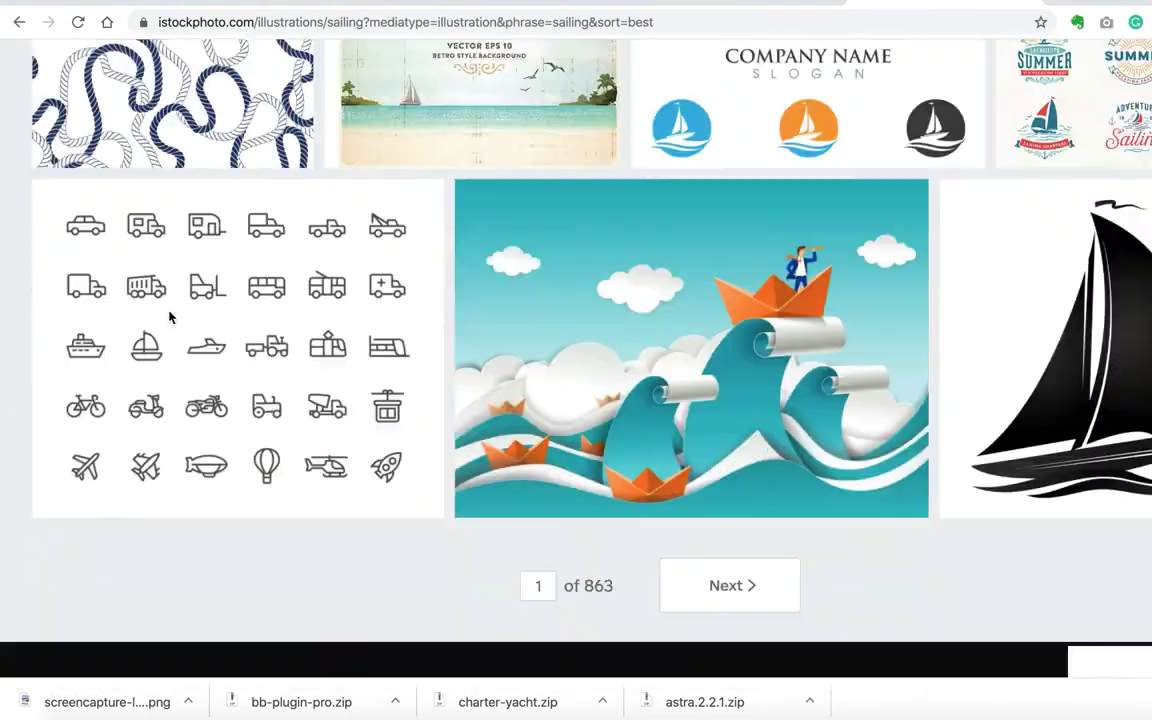
scroll(481, 314, up, 20)
scroll(479, 208, down, 4)
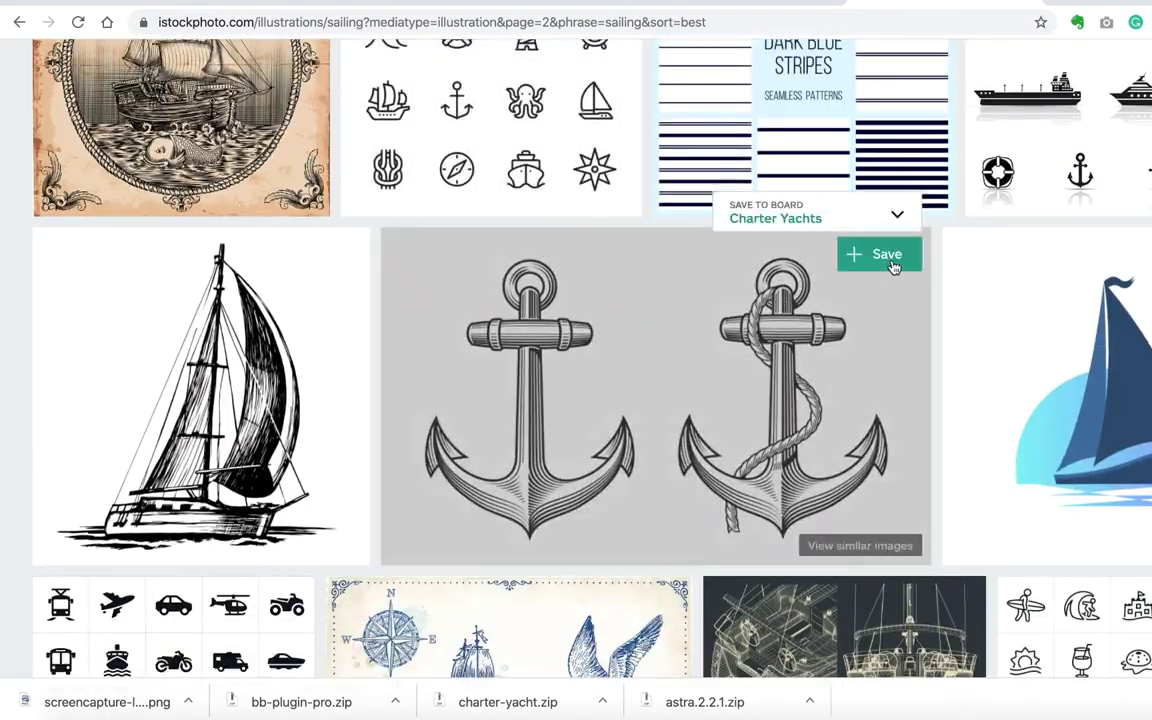
click(882, 255)
scroll(882, 255, down, 3)
scroll(811, 541, down, 10)
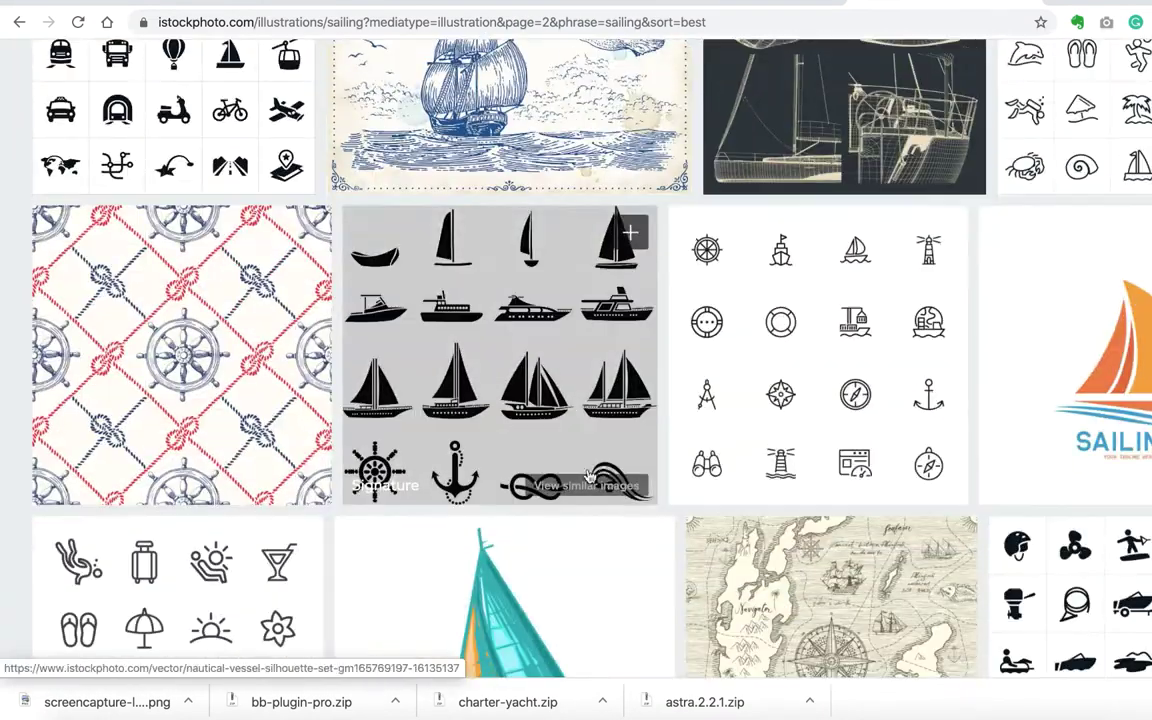
scroll(811, 541, up, 15)
scroll(811, 541, down, 3)
click(811, 541)
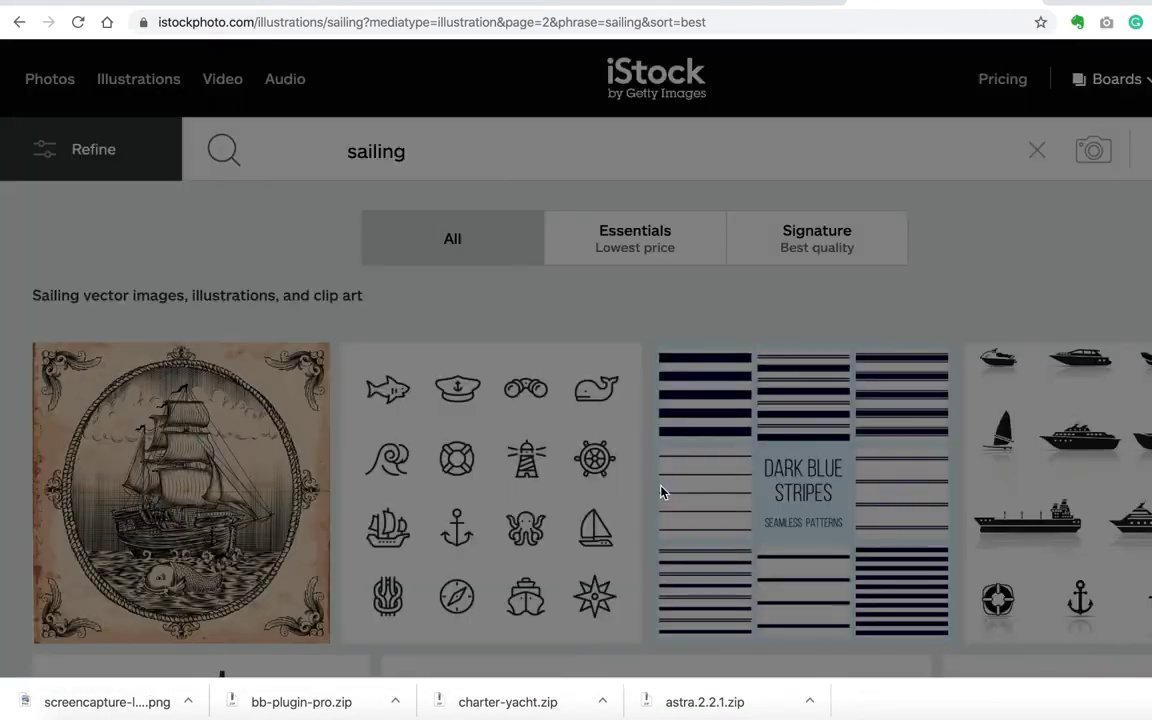
scroll(33, 404, down, 5)
scroll(24, 432, down, 15)
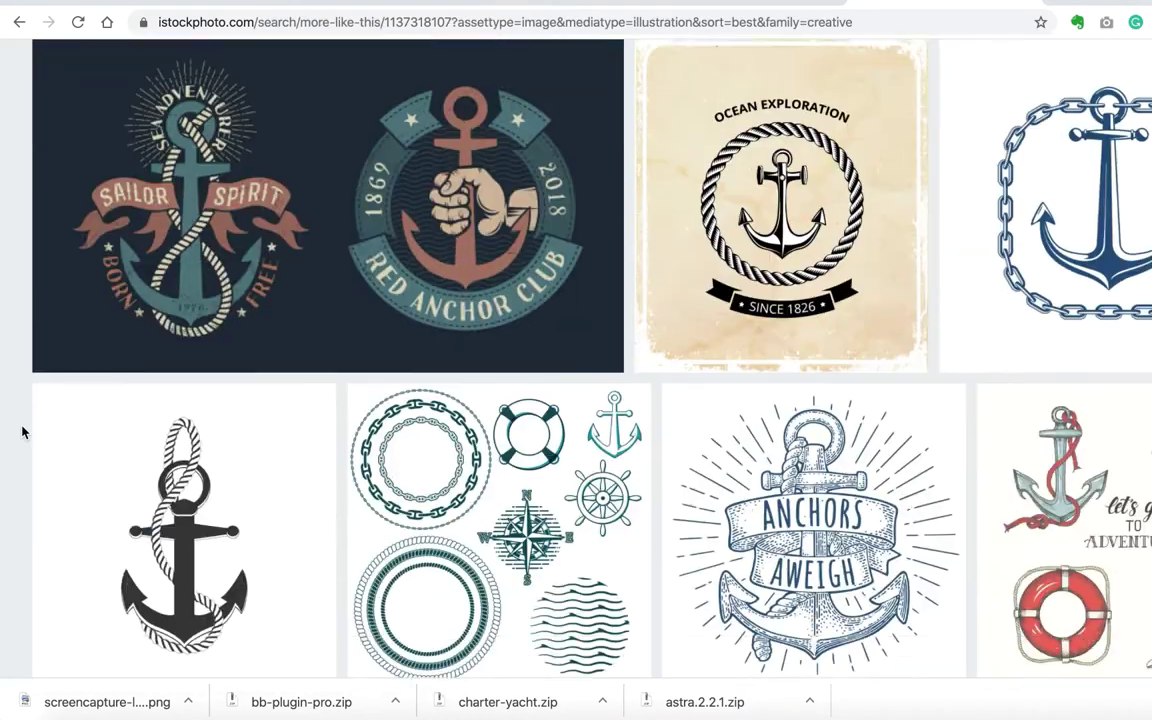
scroll(265, 316, up, 20)
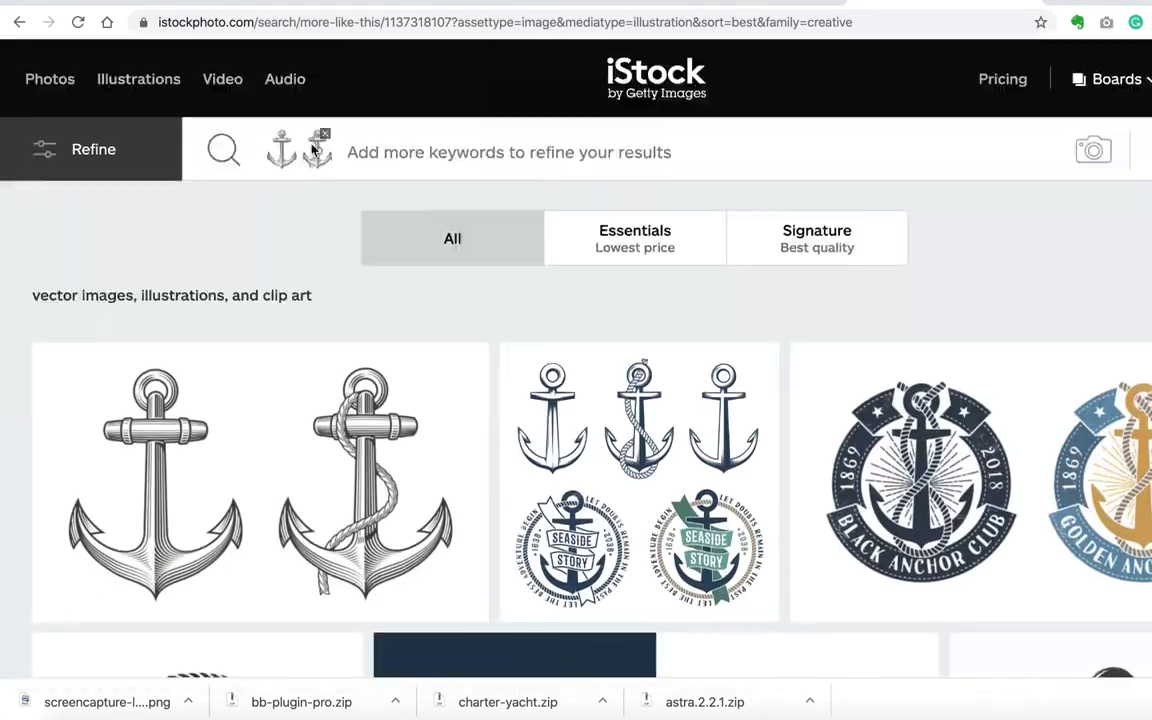
Step: Search iStock for 'nautical' and save the rope-border image to the Charter Yachts board
click(309, 142)
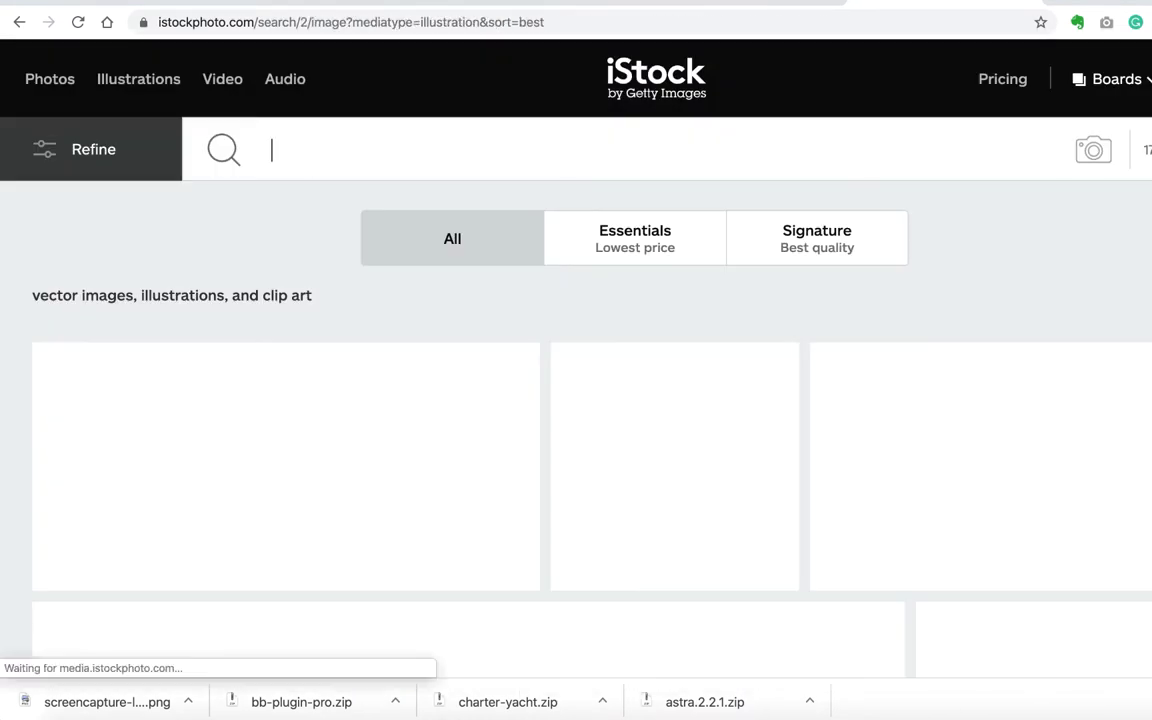
text(nautical)
key(Return)
scroll(223, 298, down, 6)
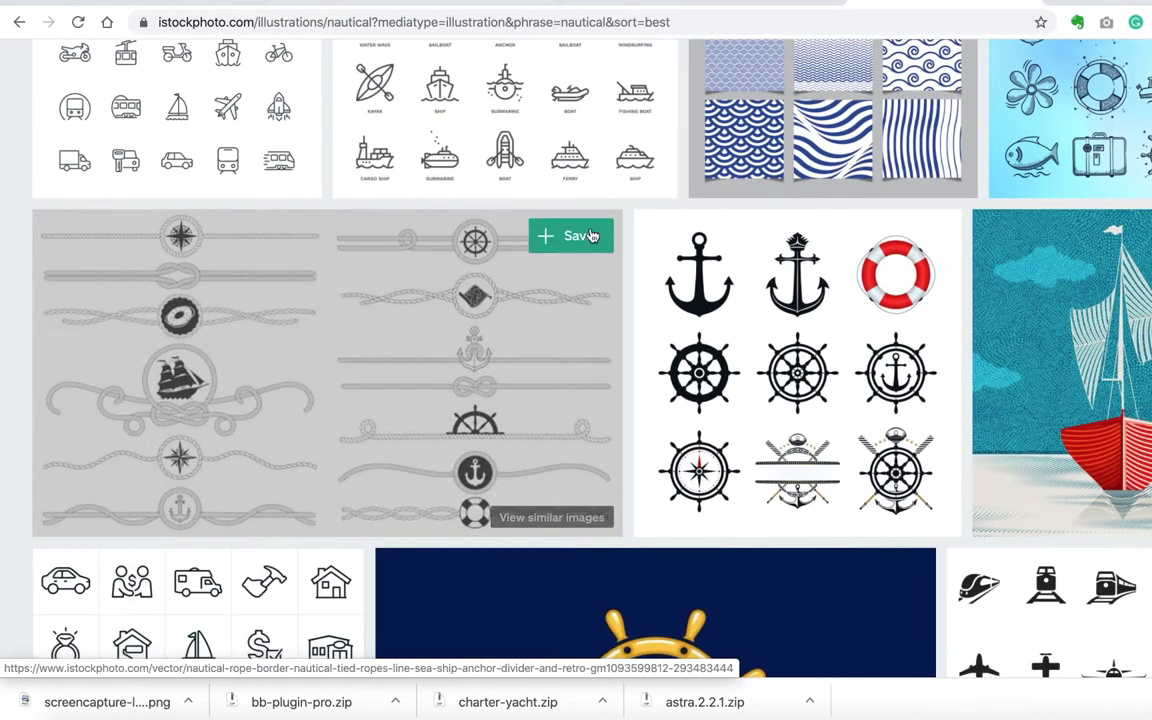
click(595, 127)
scroll(368, 368, down, 10)
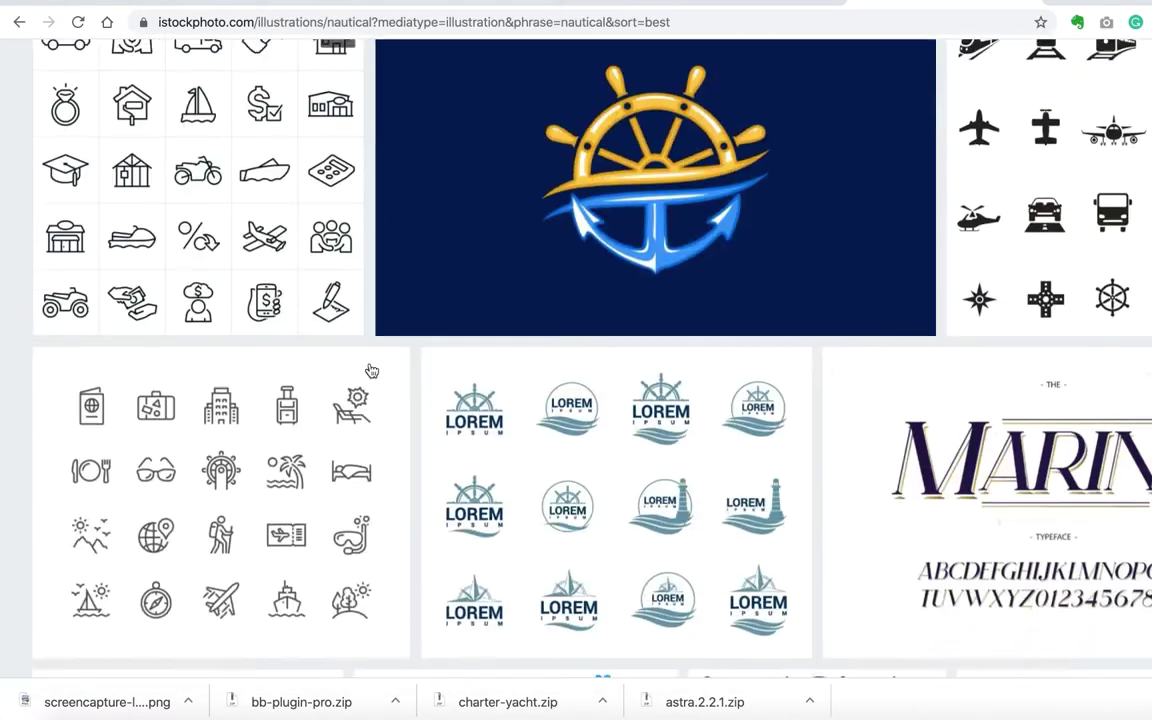
scroll(866, 449, down, 15)
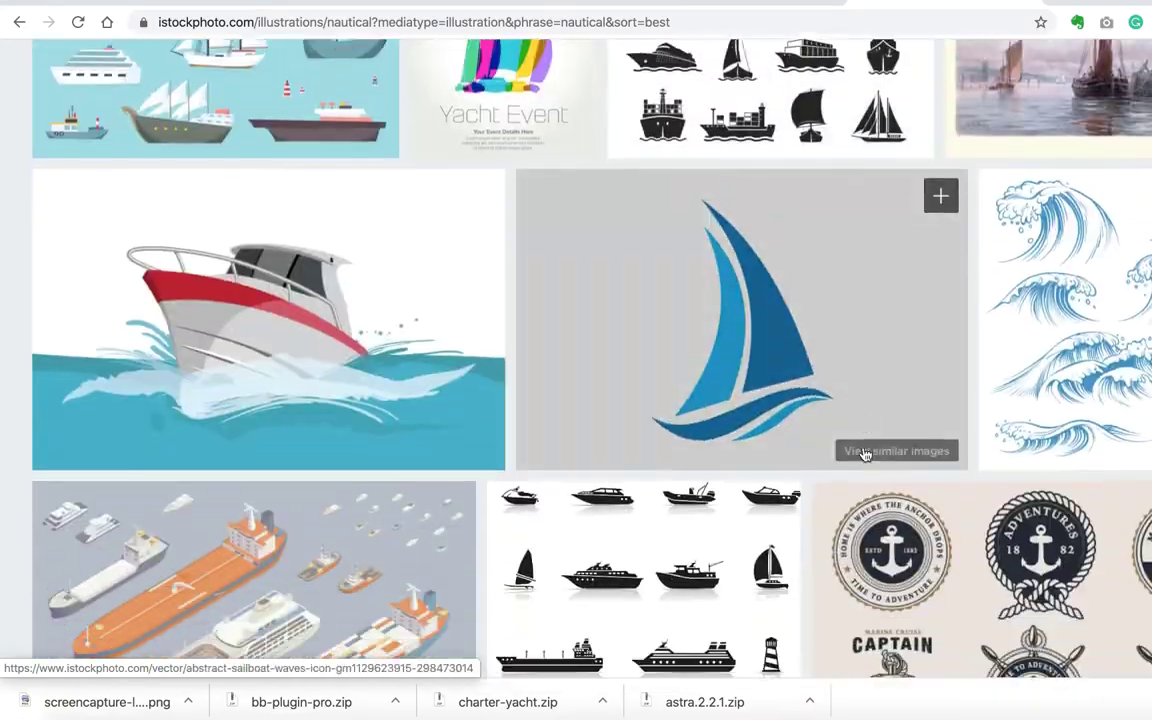
scroll(866, 455, down, 15)
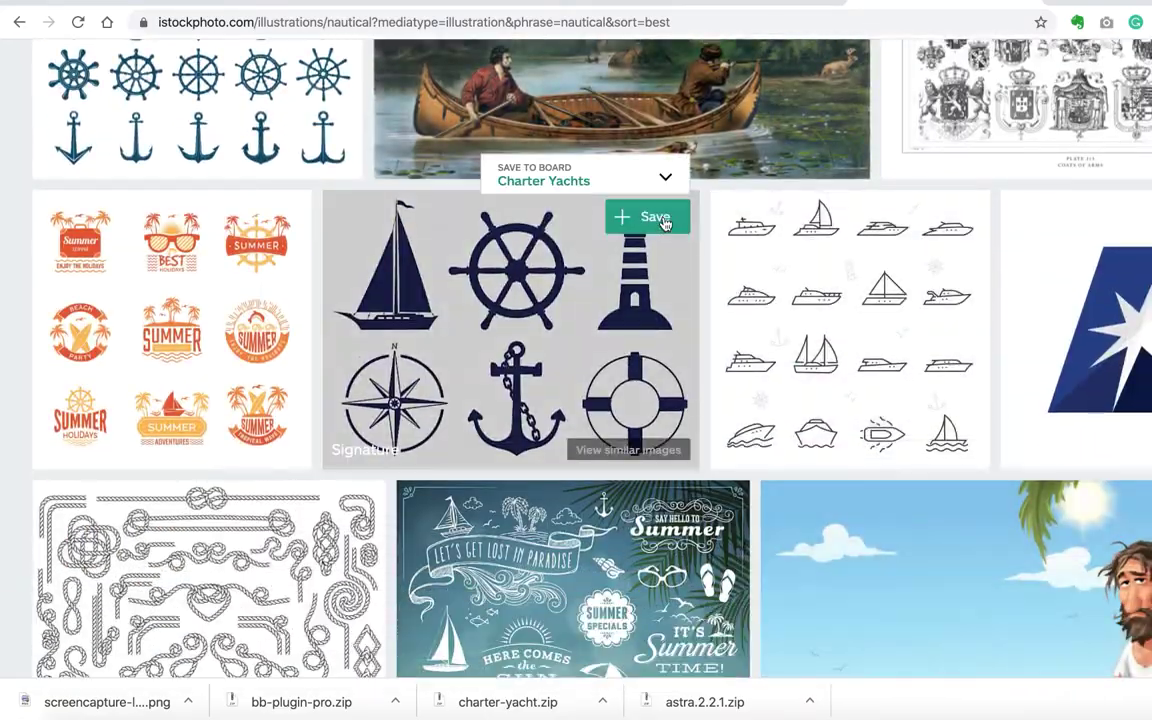
scroll(659, 463, down, 8)
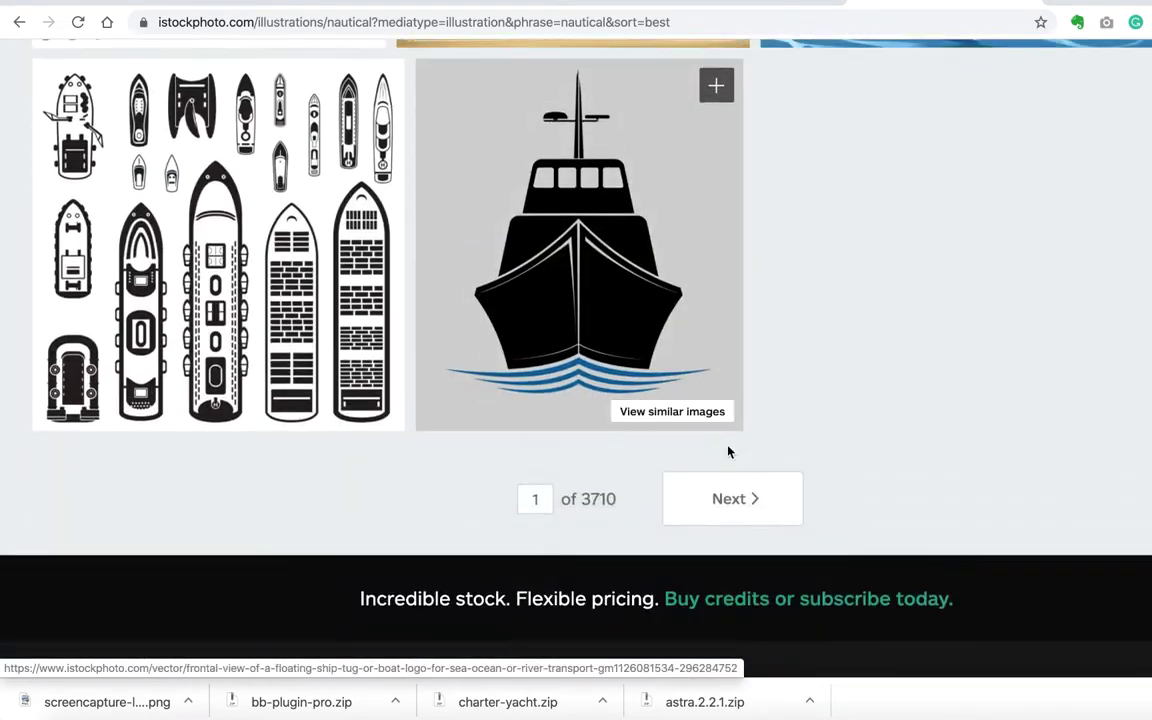
Step: On the next page of nautical results, save the ship logo to the Charter Yachts board
click(732, 498)
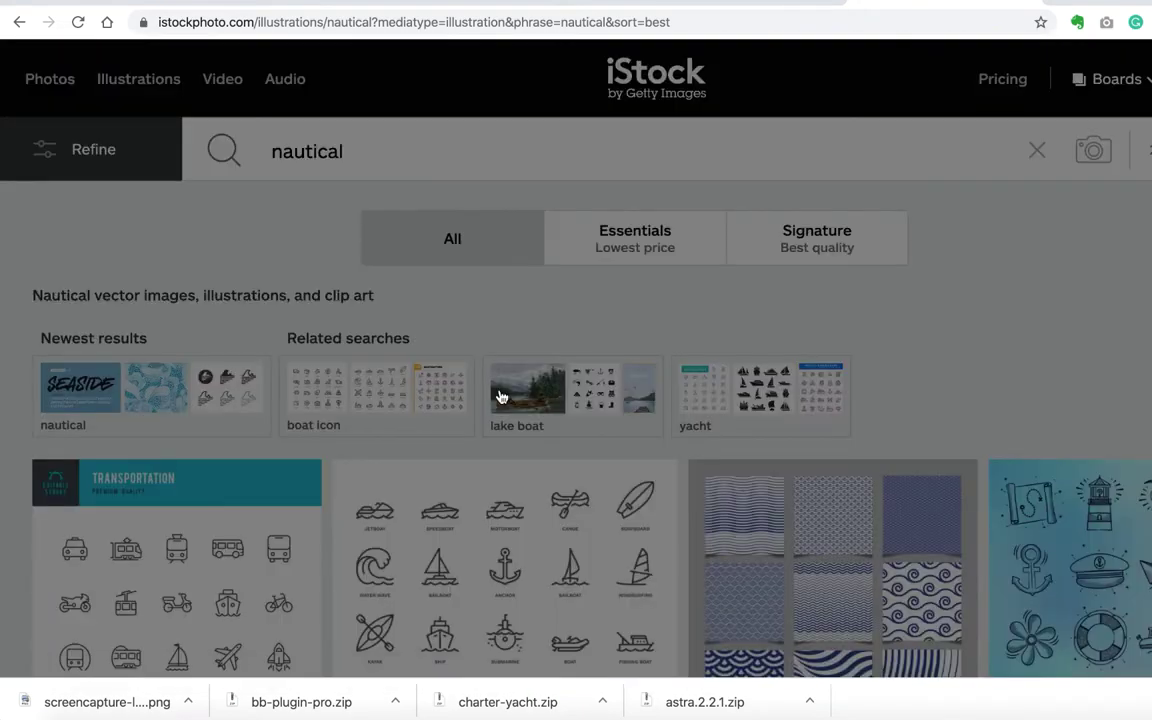
scroll(41, 314, down, 3)
scroll(391, 419, down, 5)
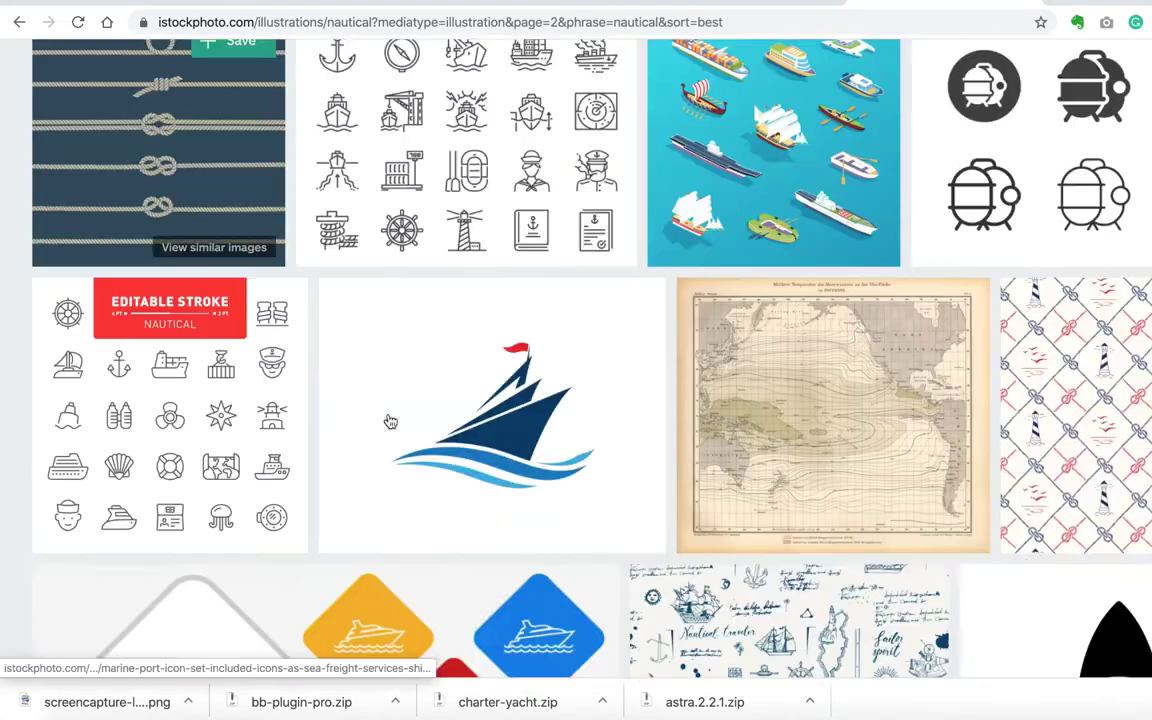
click(612, 144)
scroll(643, 342, down, 4)
scroll(643, 342, down, 14)
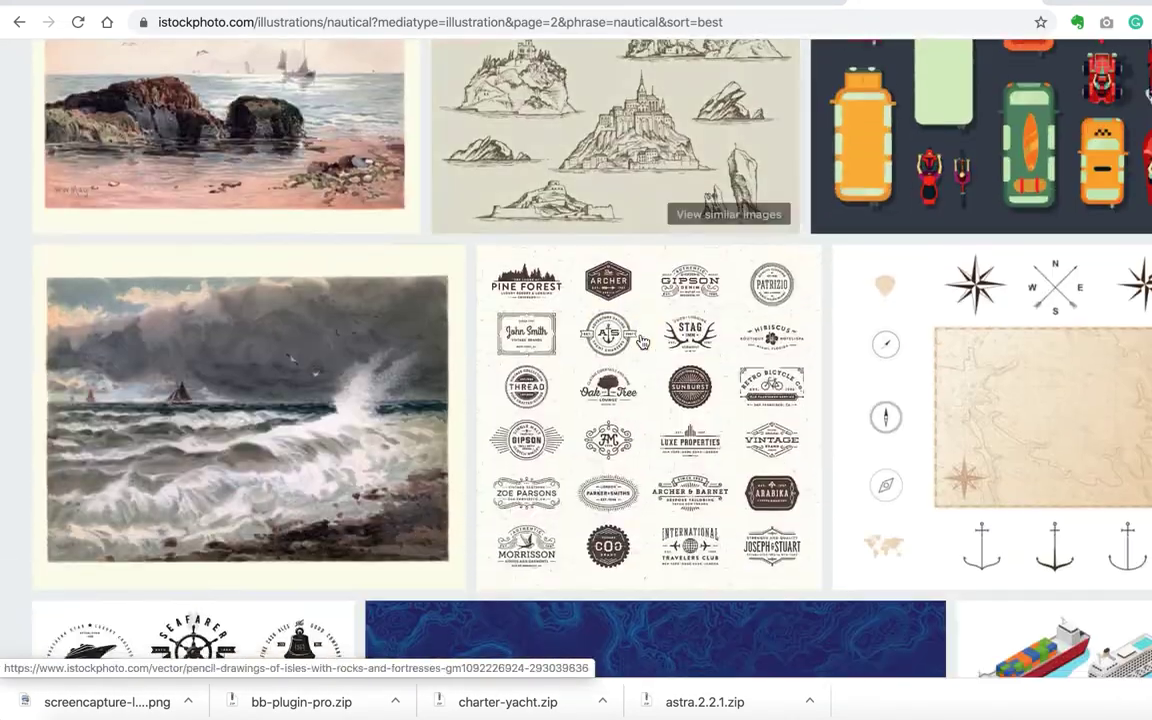
scroll(643, 342, down, 20)
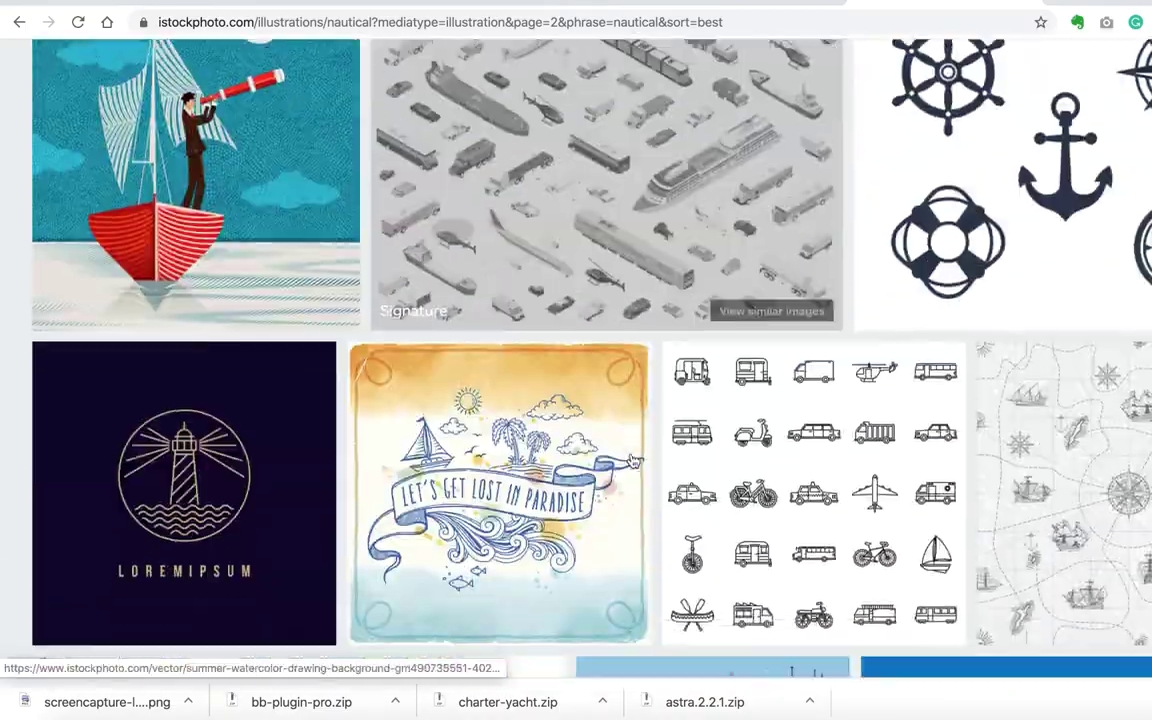
scroll(594, 455, down, 8)
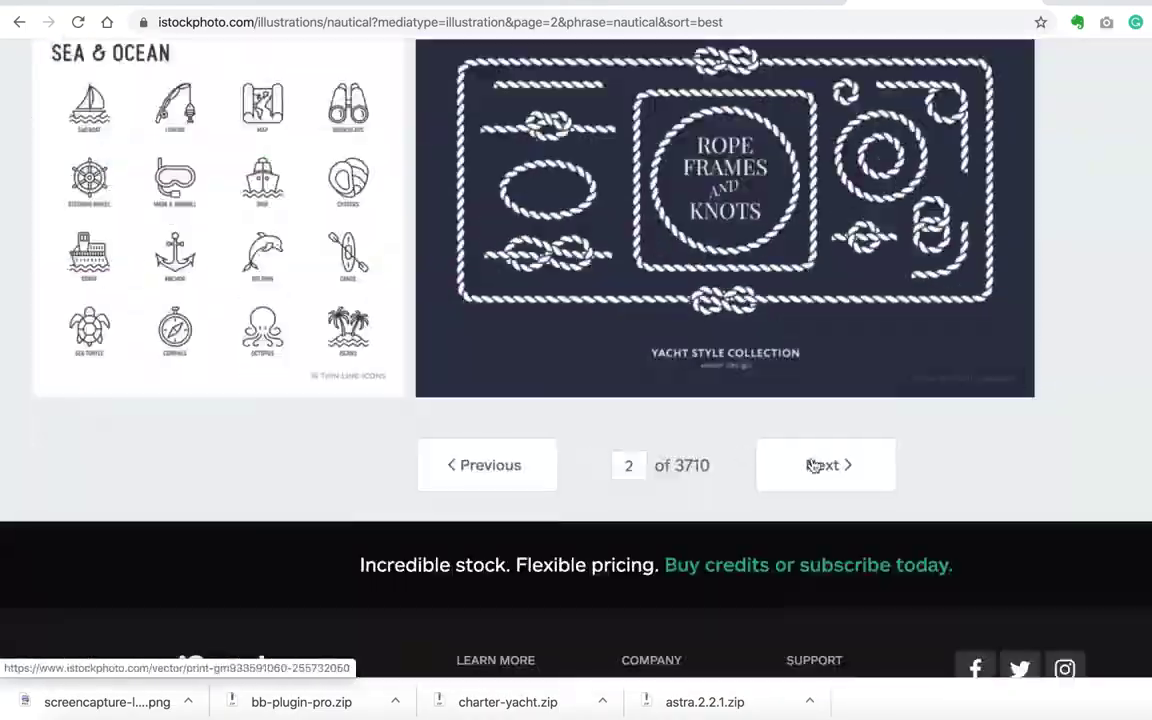
click(818, 465)
Step: Refine the search to 'nautical ropes' and save a rope image to the Charter Yachts board
click(365, 157)
text(ropes)
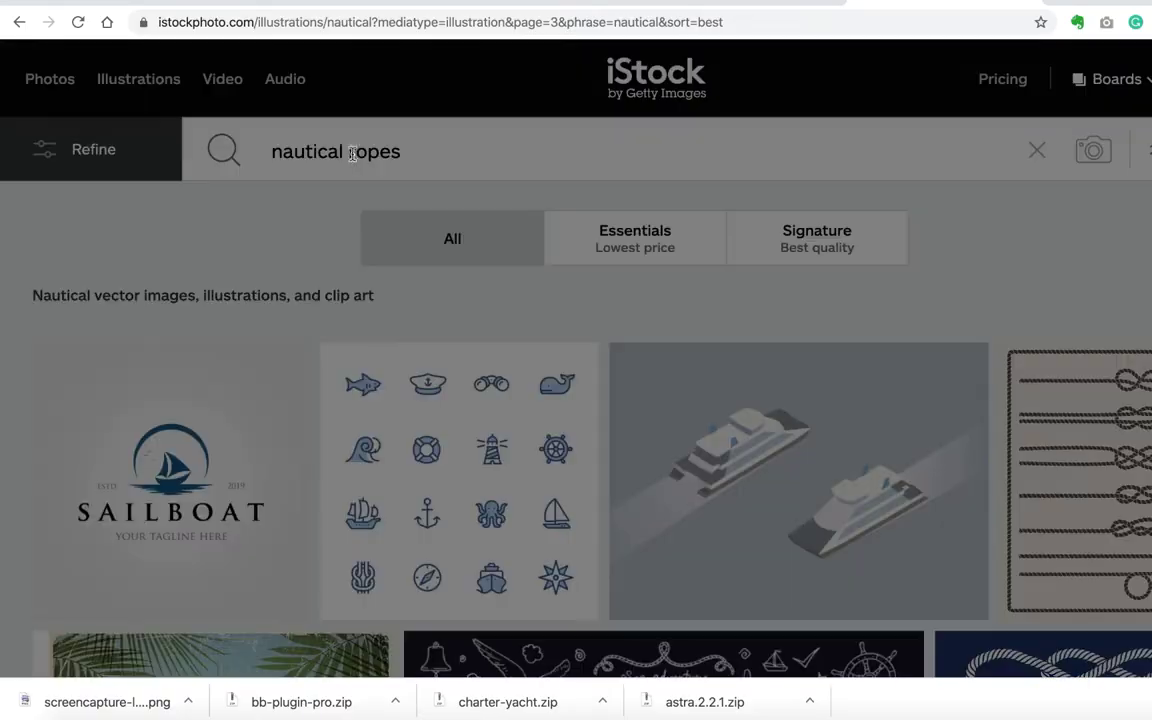
key(Return)
scroll(599, 327, down, 8)
click(807, 254)
scroll(598, 327, down, 12)
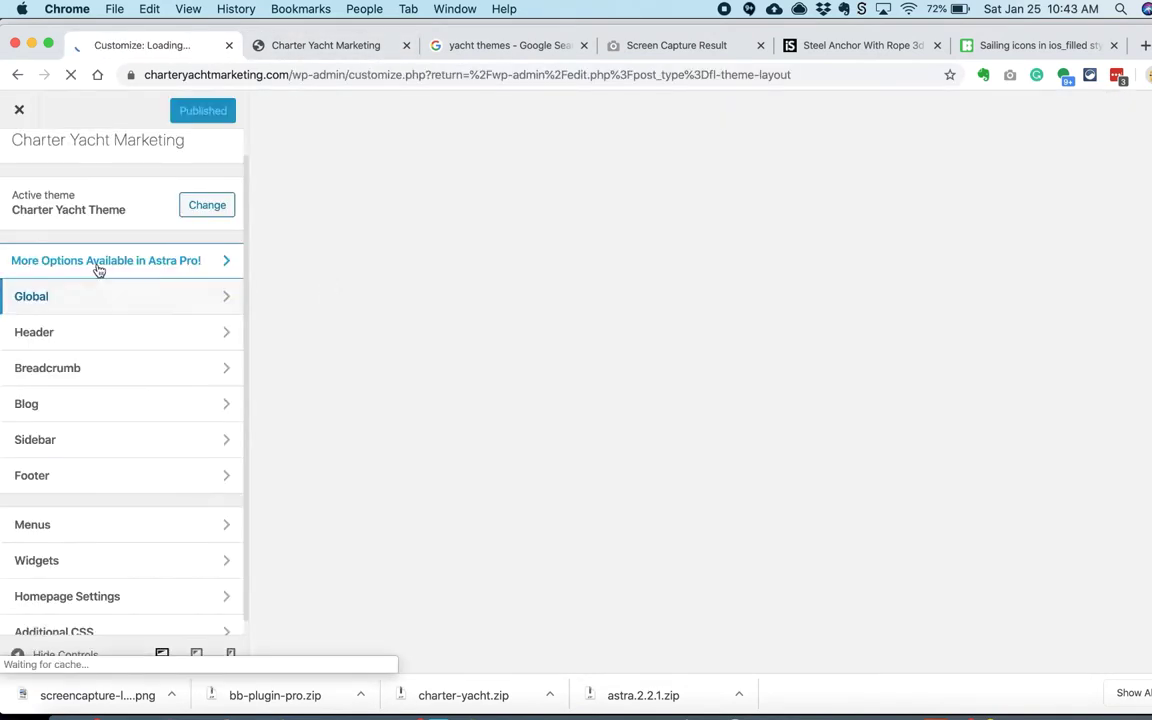
Step: Open the Customizer's Base Typography settings and review the available body font families
click(116, 296)
click(93, 224)
click(60, 220)
click(120, 296)
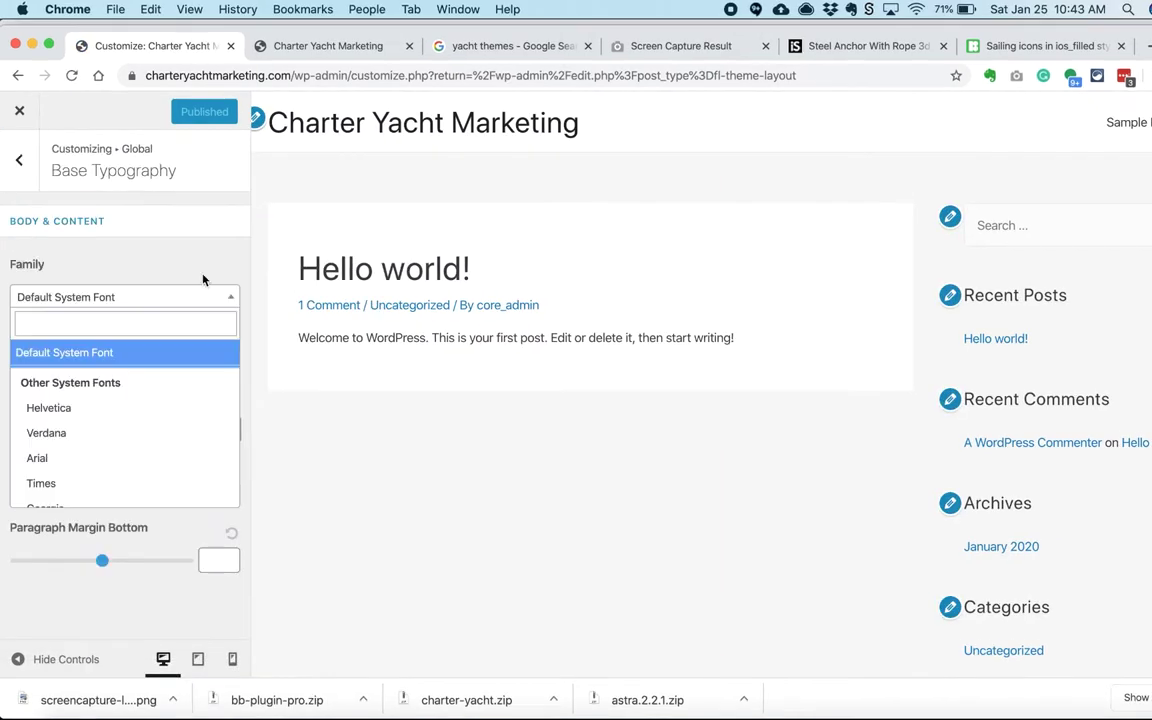
key(Escape)
Step: Open Google Fonts in a new tab and filter the list to only Serif and Display fonts
key(super+t)
text(google fonts)
key(Return)
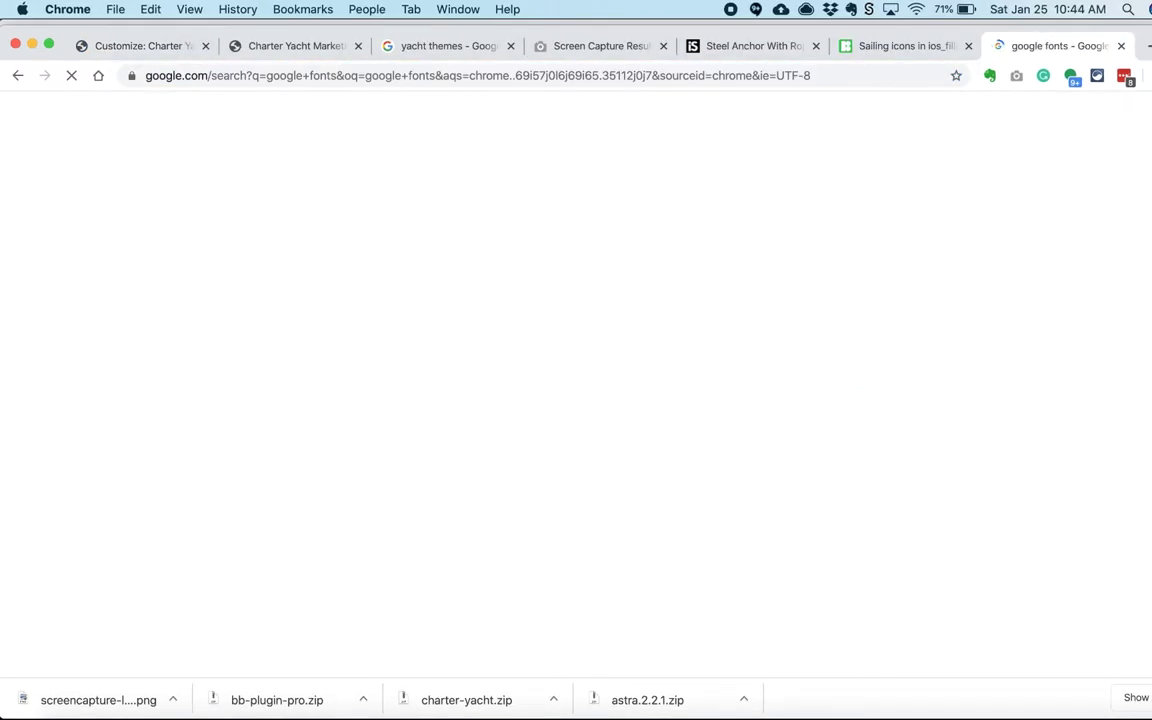
click(150, 266)
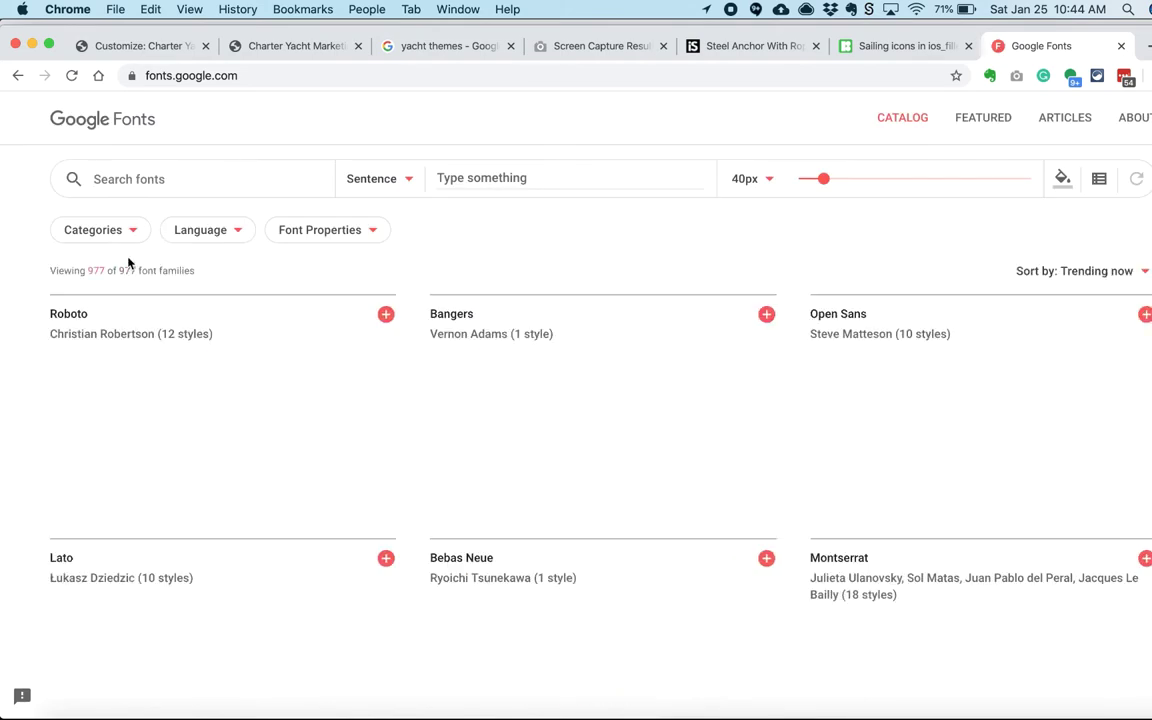
click(100, 230)
click(75, 335)
click(75, 385)
click(75, 410)
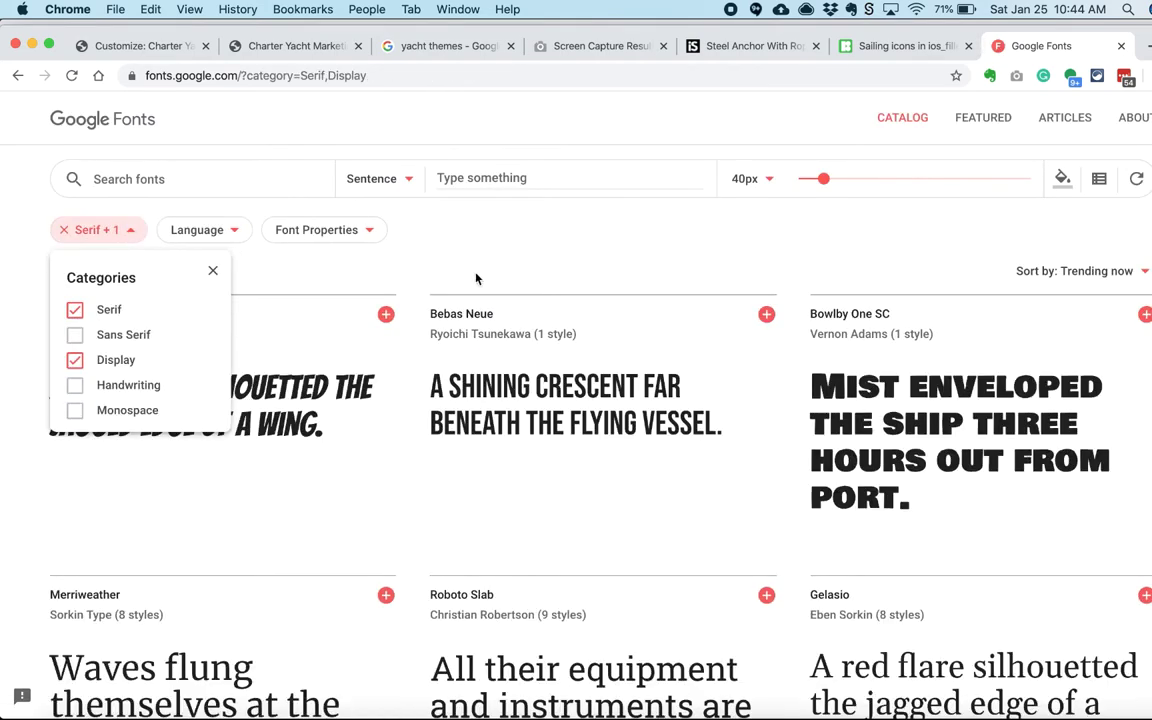
scroll(463, 342, down, 6)
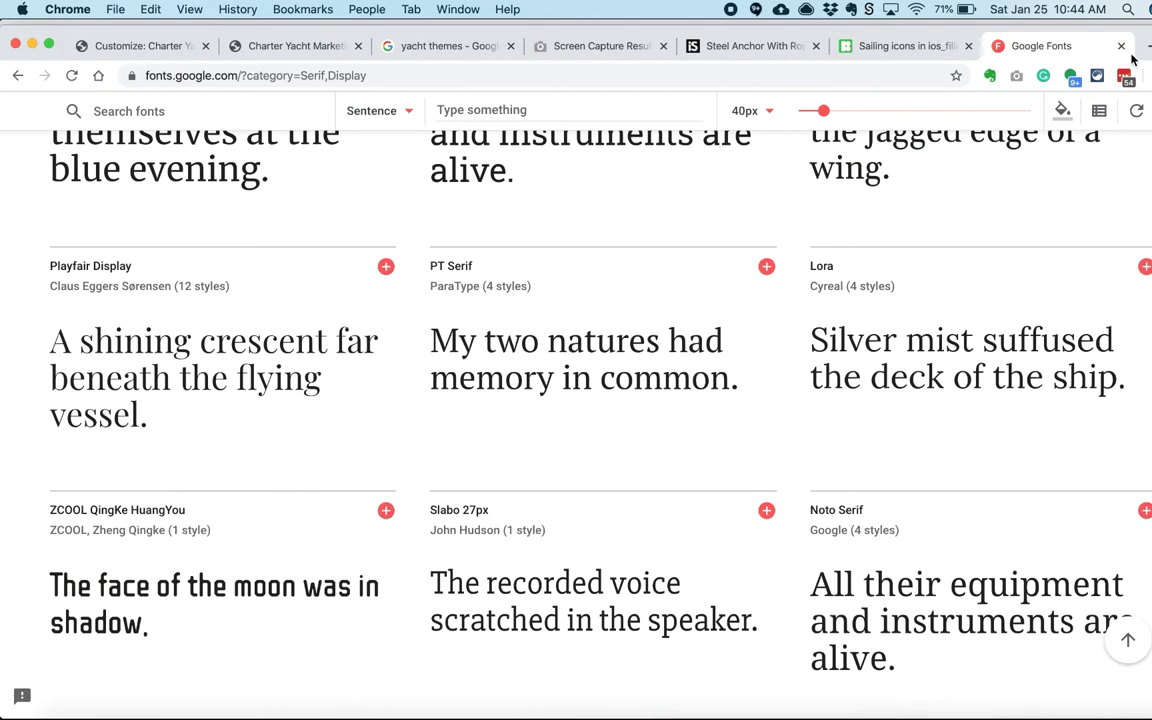
Step: Search the web for 'nautical' and preview the compass wall clock image
key(super+t)
text(nautical)
key(Return)
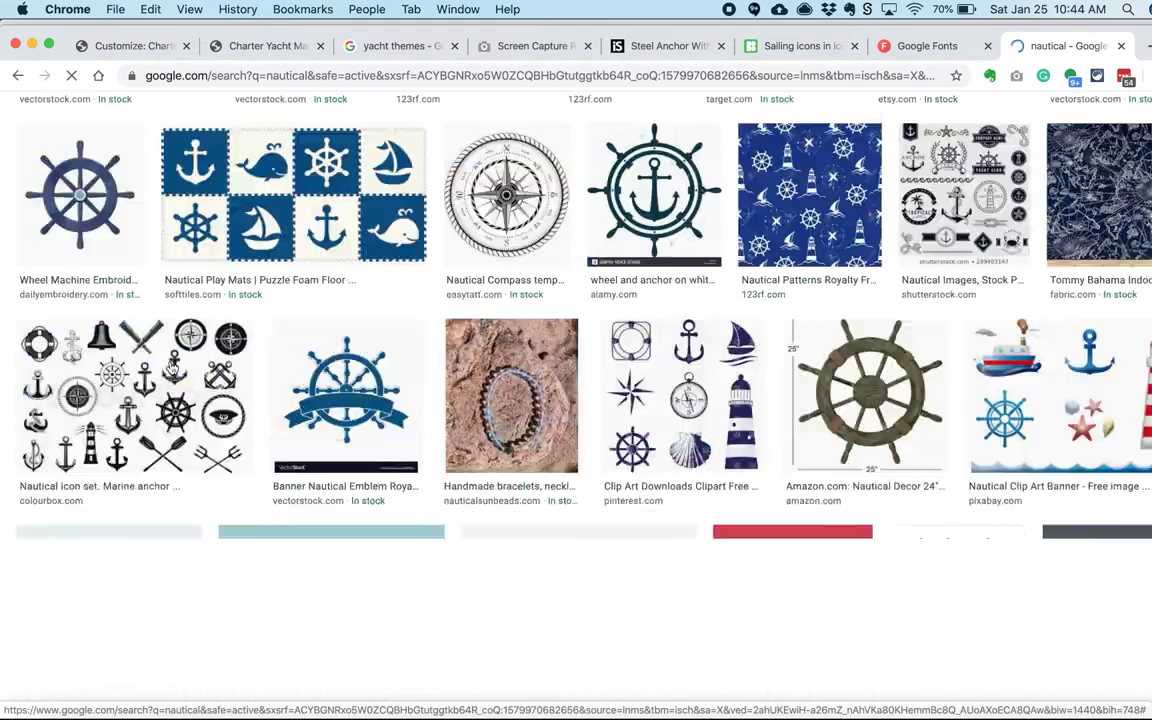
scroll(579, 547, down, 15)
scroll(579, 547, down, 10)
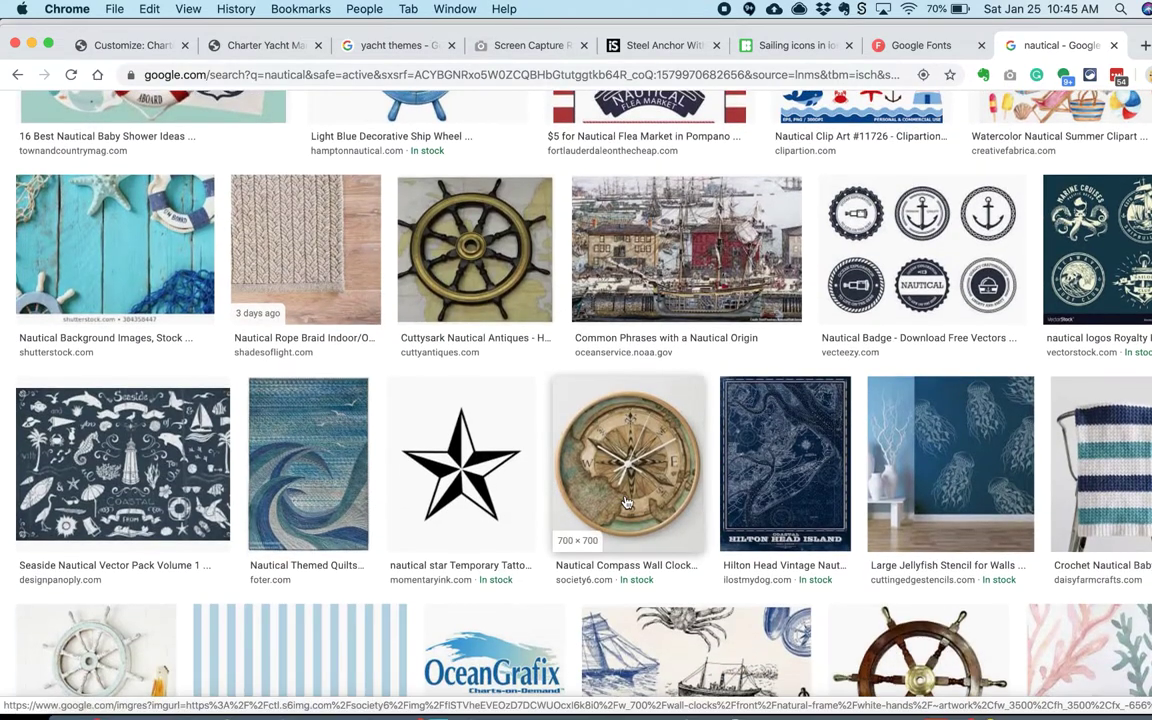
click(620, 497)
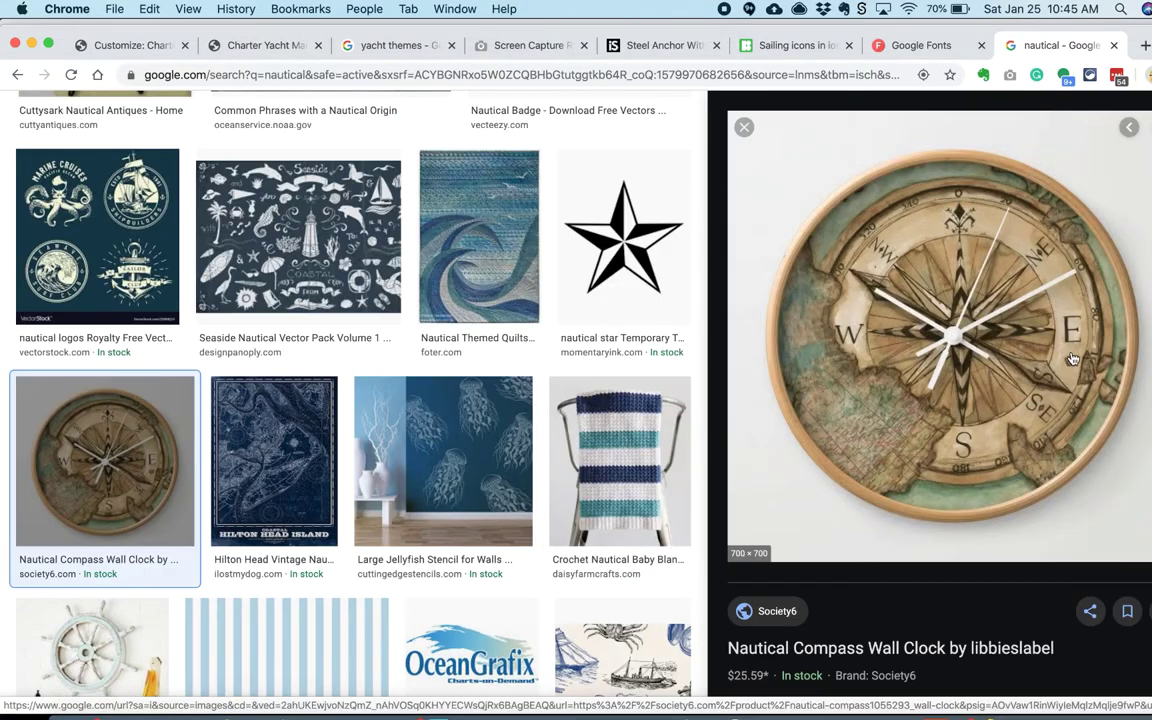
Step: Browse the Serif and Display samples on Google Fonts, then return to the Customizer
click(915, 45)
scroll(867, 322, down, 1)
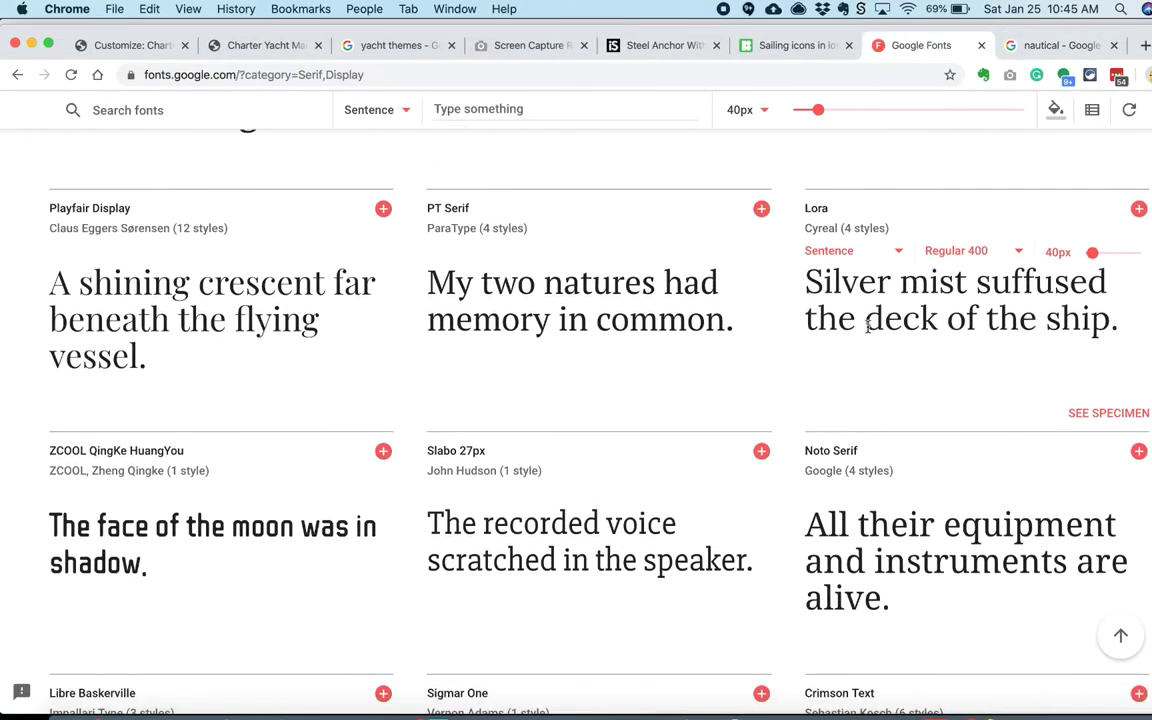
scroll(890, 311, down, 10)
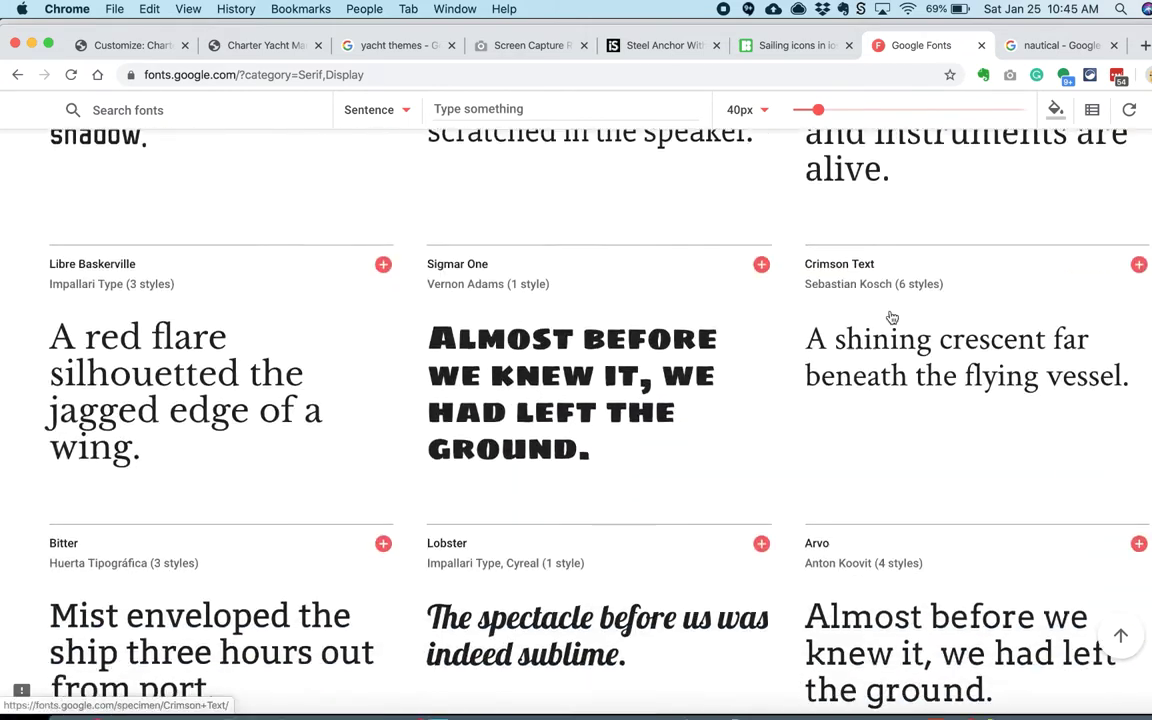
scroll(890, 311, down, 20)
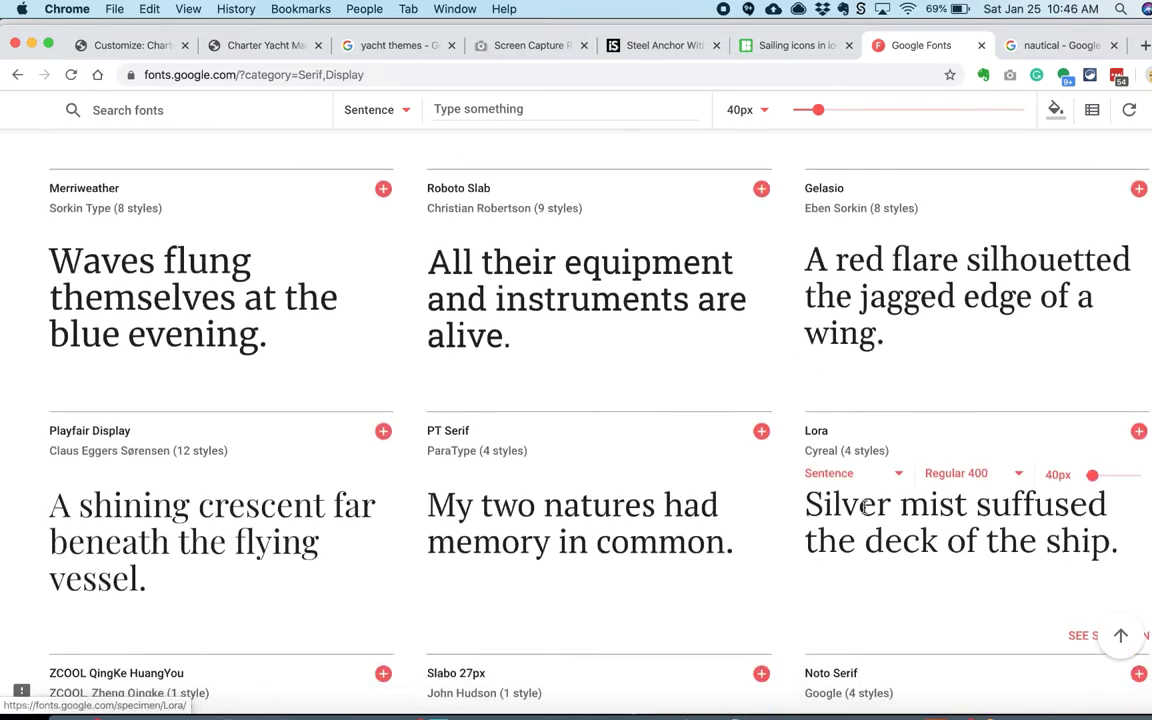
click(130, 45)
click(141, 265)
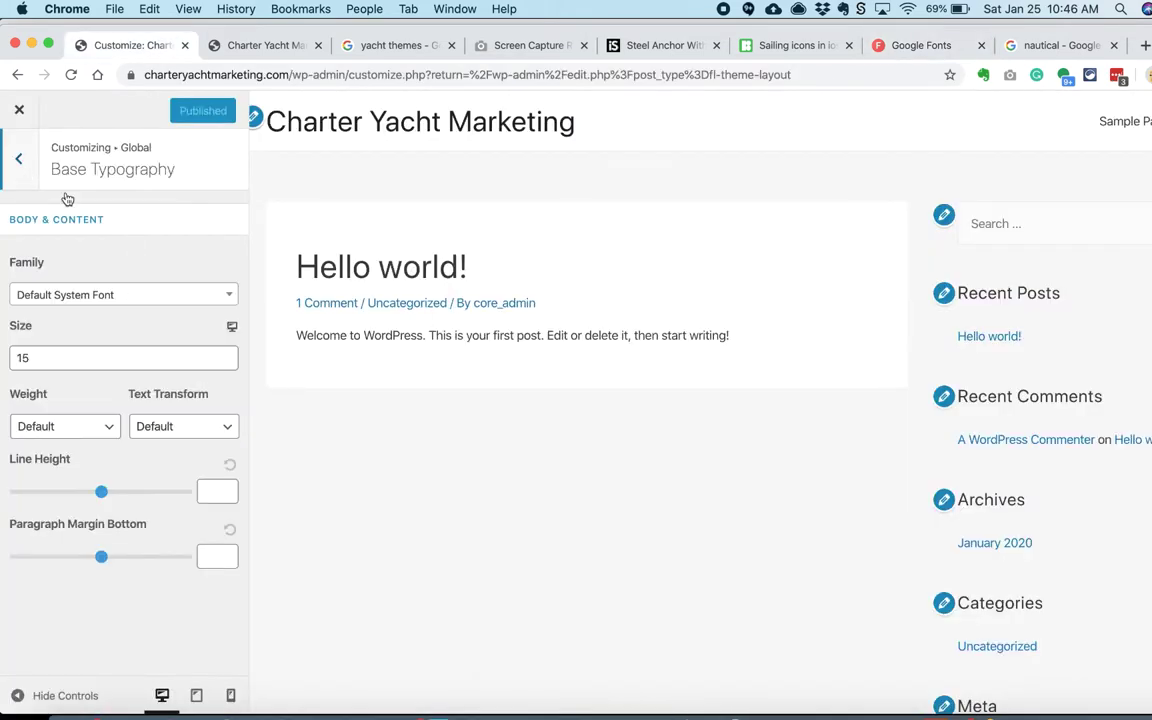
Step: Set the heading font family to Lora with Normal 400 weight
click(18, 158)
click(40, 256)
click(120, 294)
text(lora)
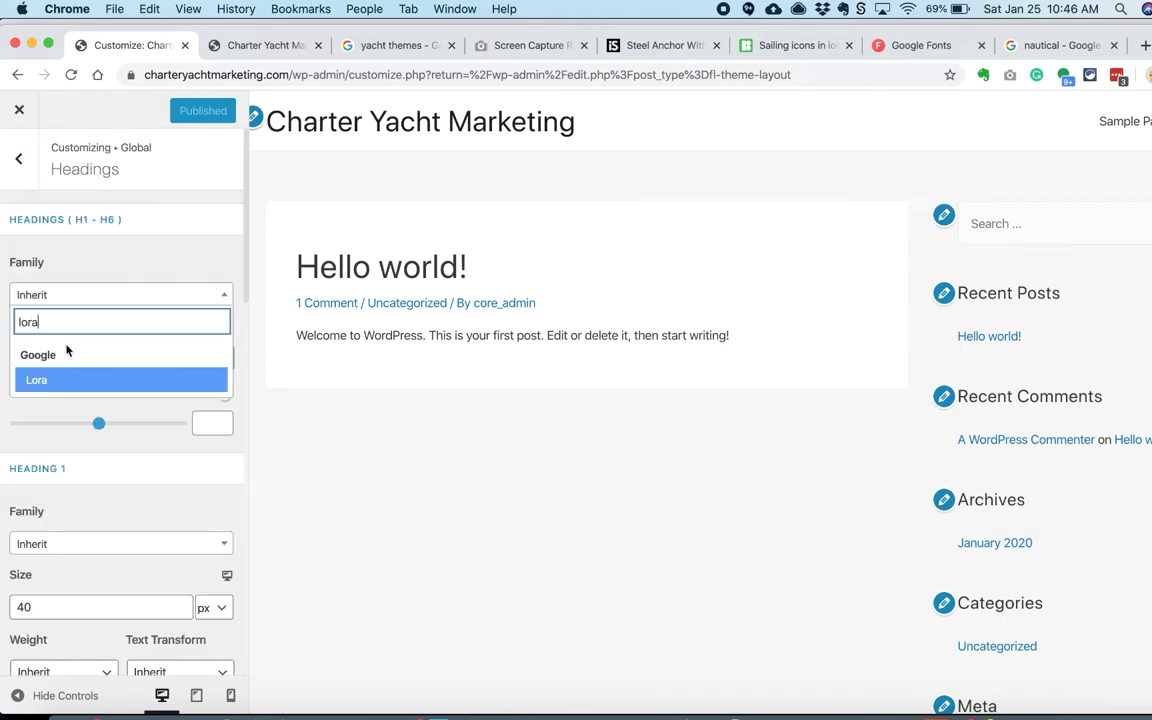
click(40, 380)
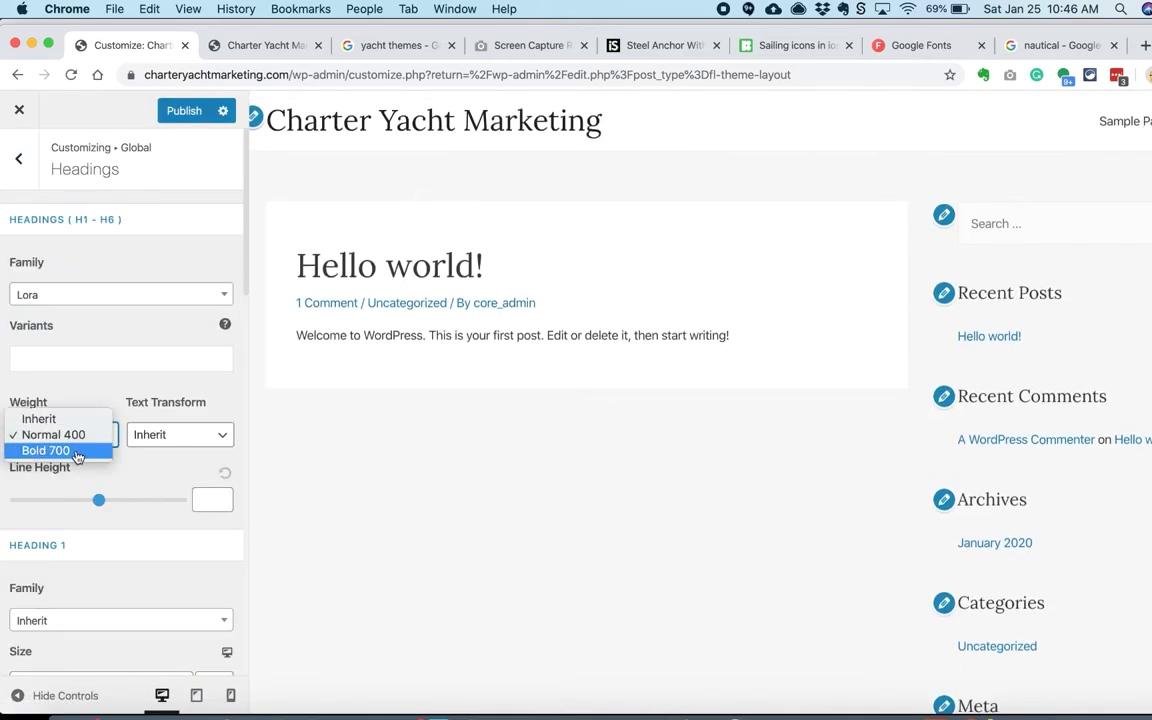
click(77, 451)
click(85, 437)
click(60, 418)
Step: Set heading sizes to H1 45, H2 36 and H4 21
scroll(117, 500, down, 3)
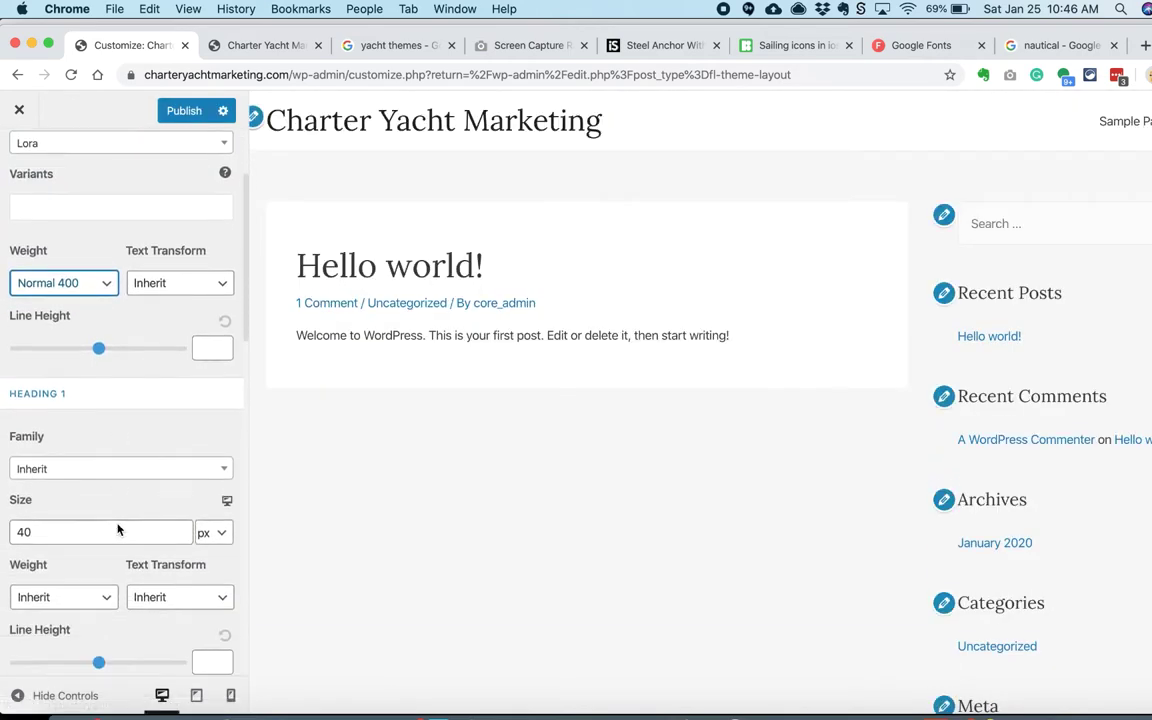
scroll(117, 530, down, 2)
text(45)
scroll(38, 506, down, 3)
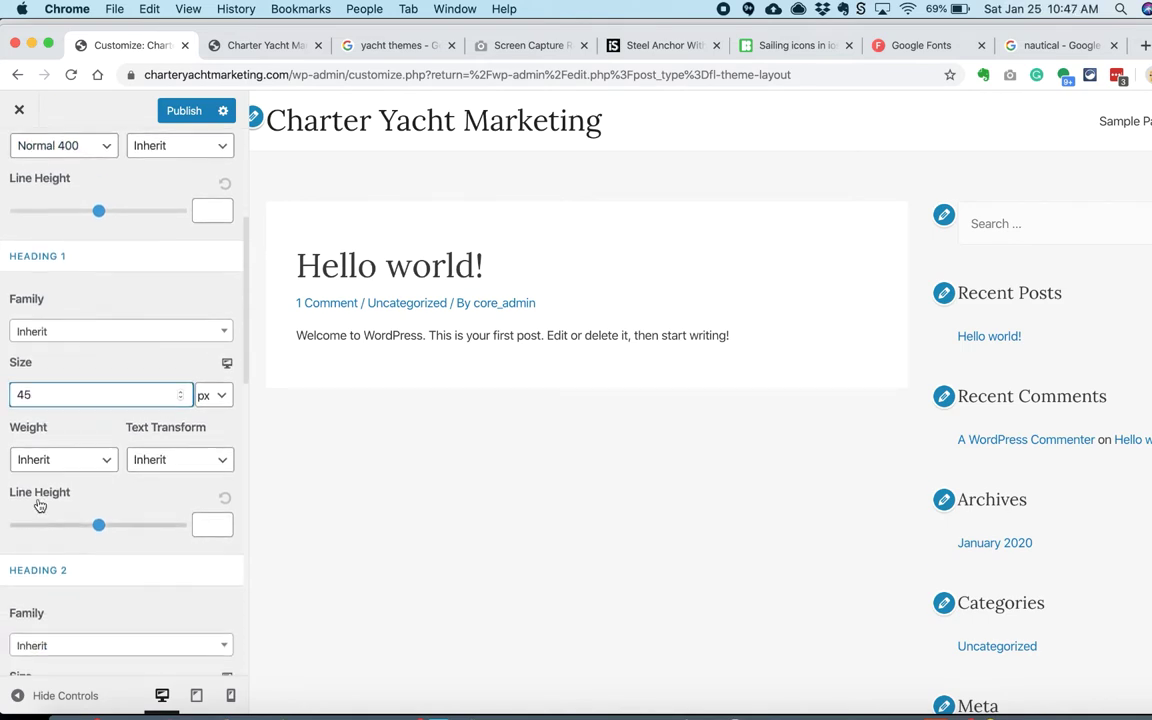
key(Tab)
key(Tab)
key(Tab)
key(Tab)
key(Tab)
key(Tab)
key(Tab)
text(36)
scroll(62, 360, down, 5)
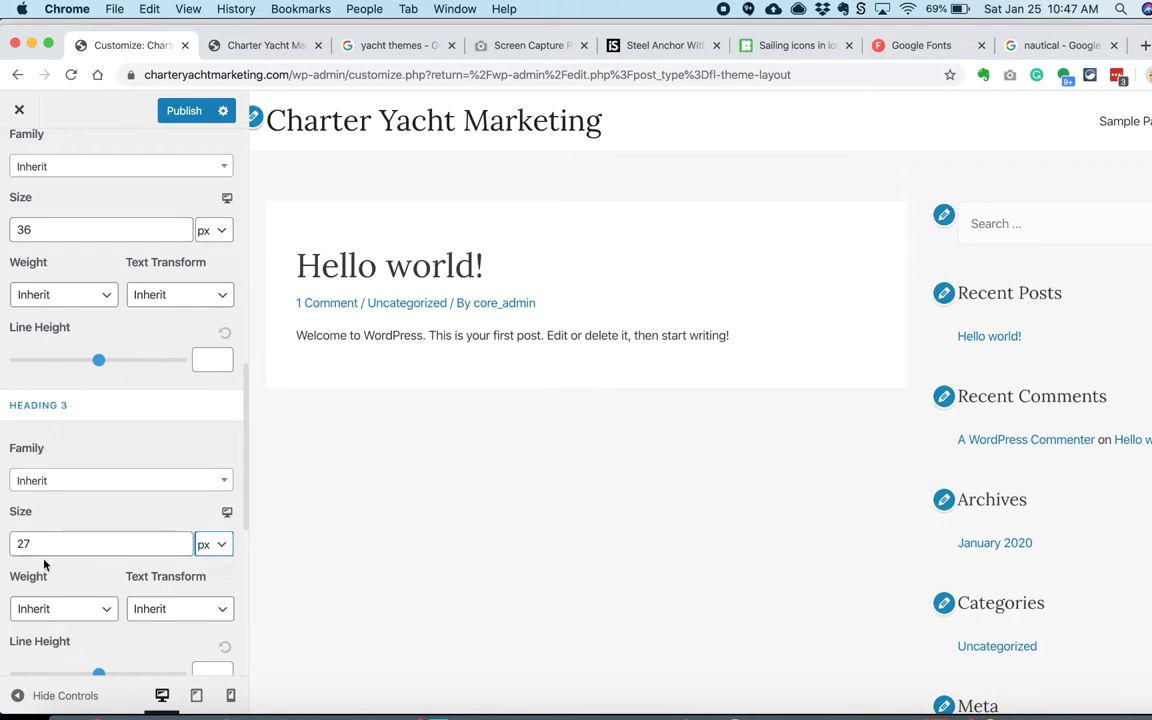
scroll(45, 555, down, 4)
key(BackSpace)
key(BackSpace)
text(21)
click(311, 594)
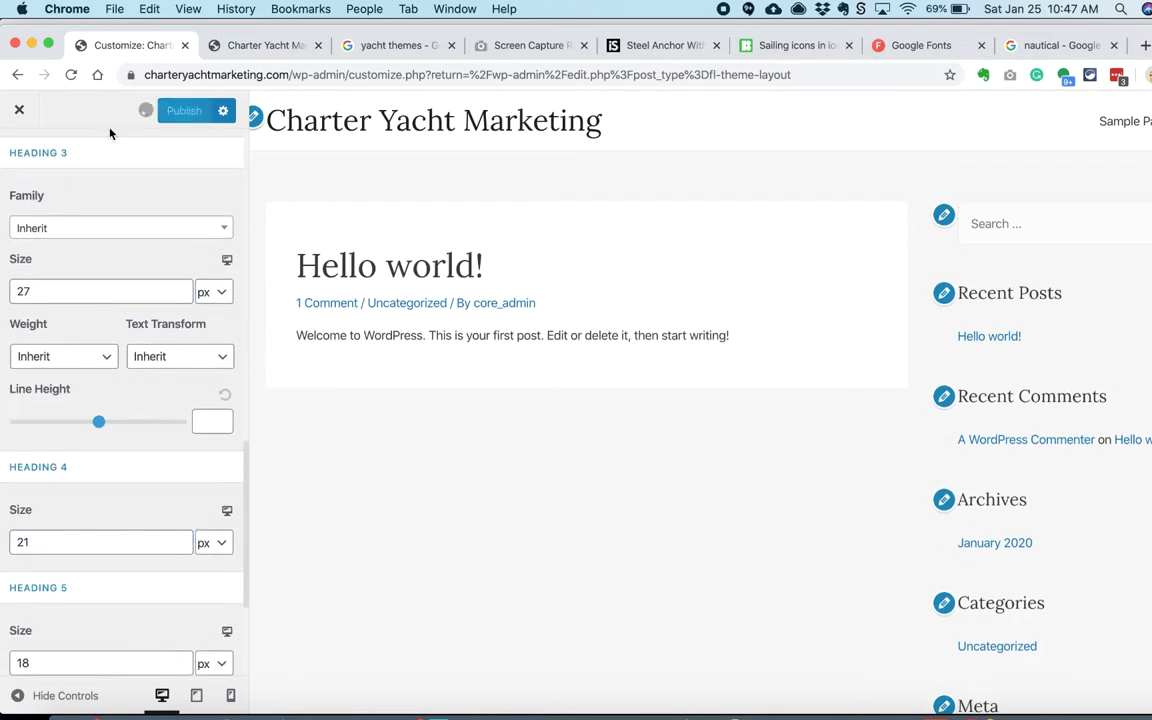
scroll(90, 159, up, 10)
Step: Give body text Normal 400 weight, a .75 paragraph margin and line height .5
click(18, 158)
click(98, 226)
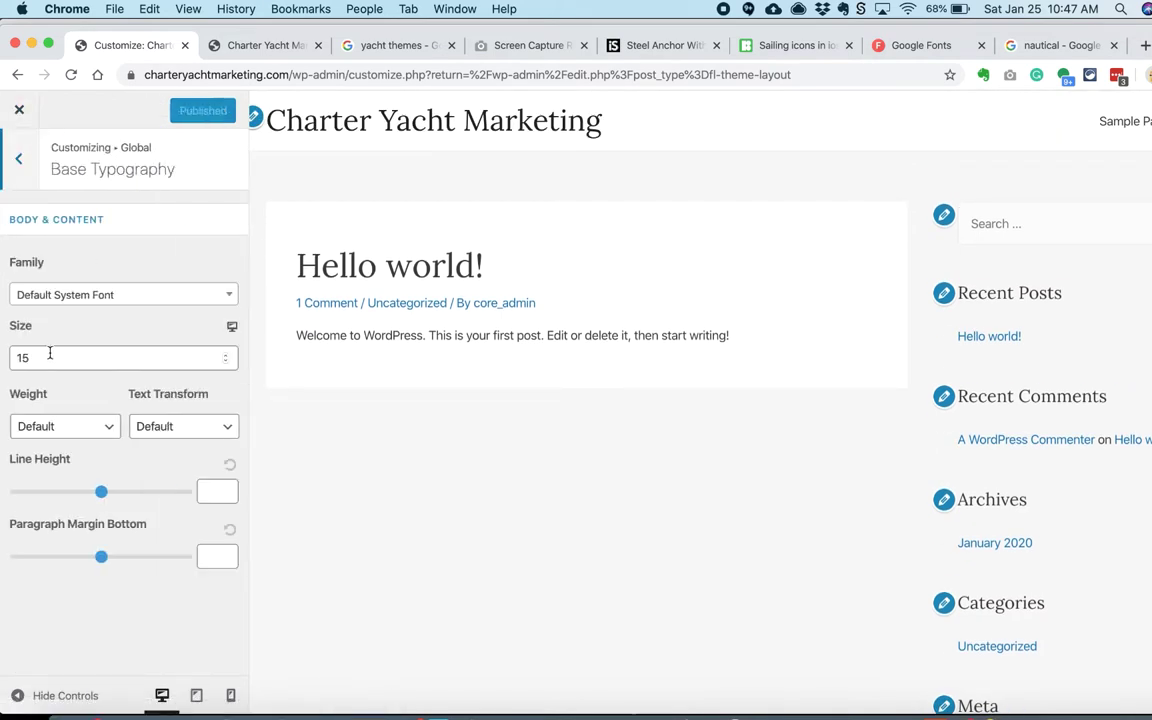
click(66, 428)
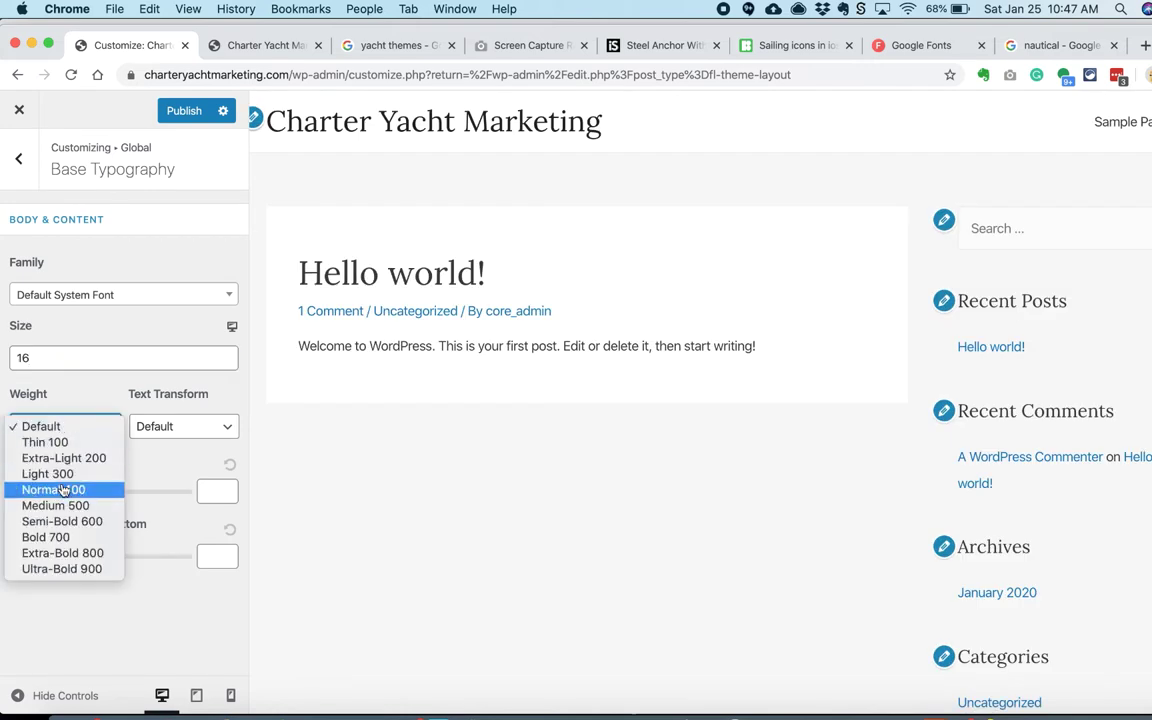
click(62, 490)
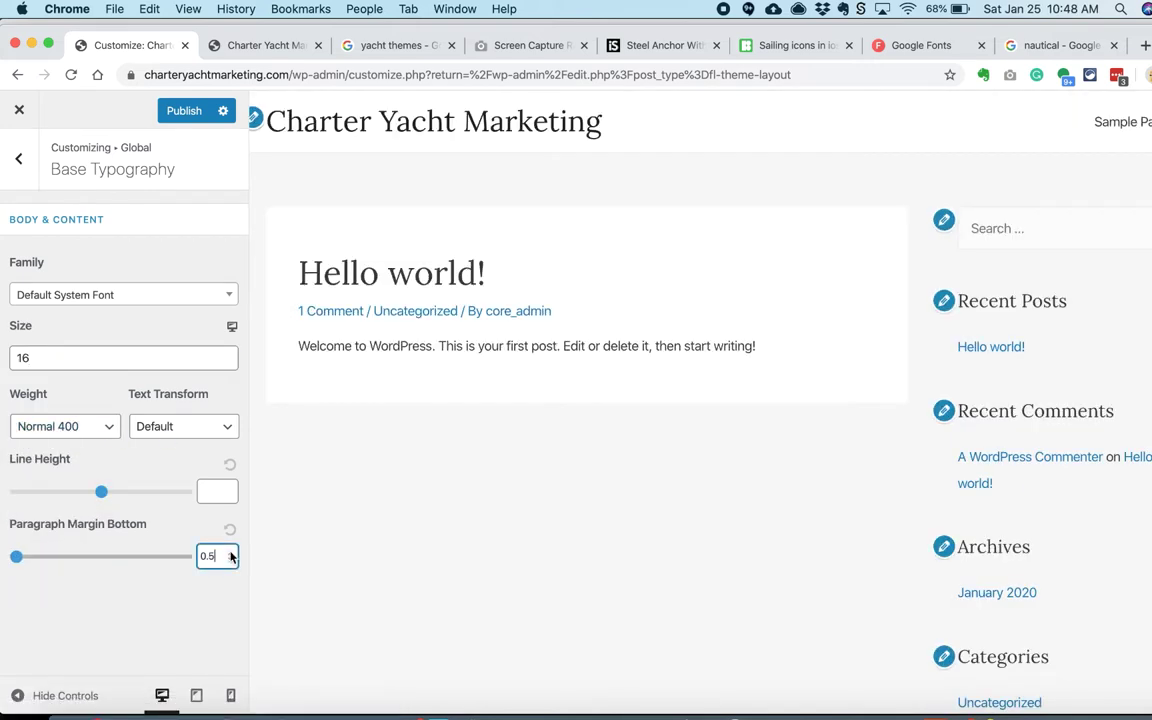
text(.75)
click(218, 491)
text(1.01)
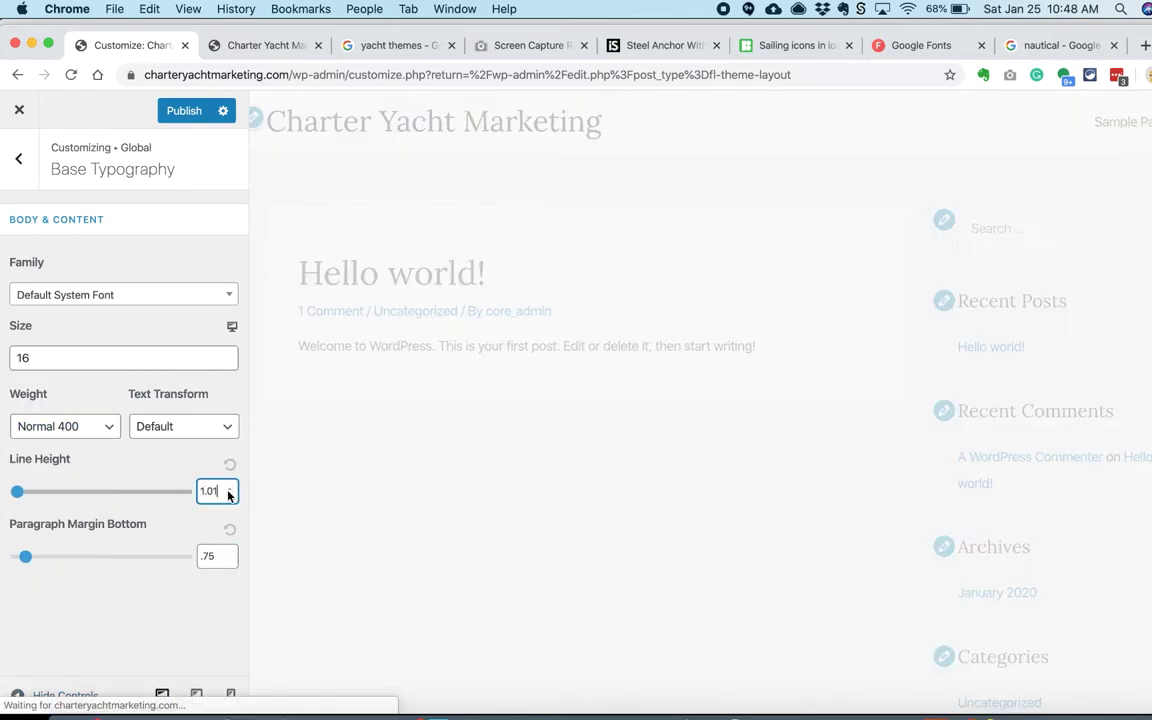
text(.75)
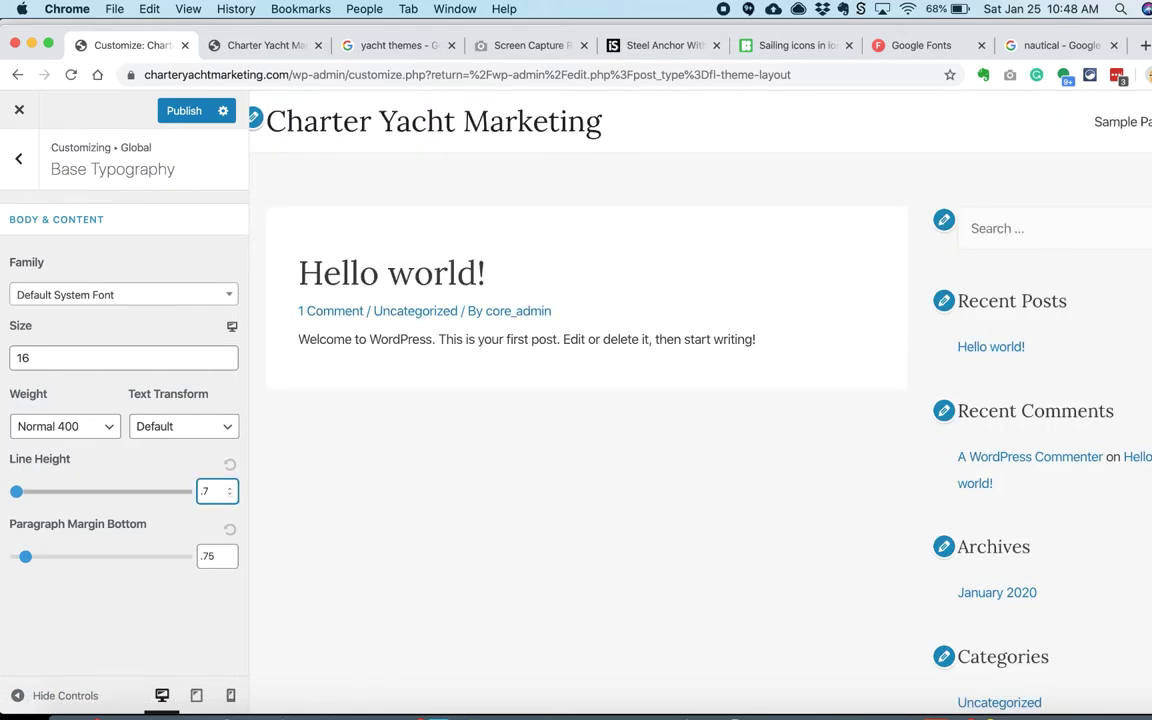
key(BackSpace)
text(5)
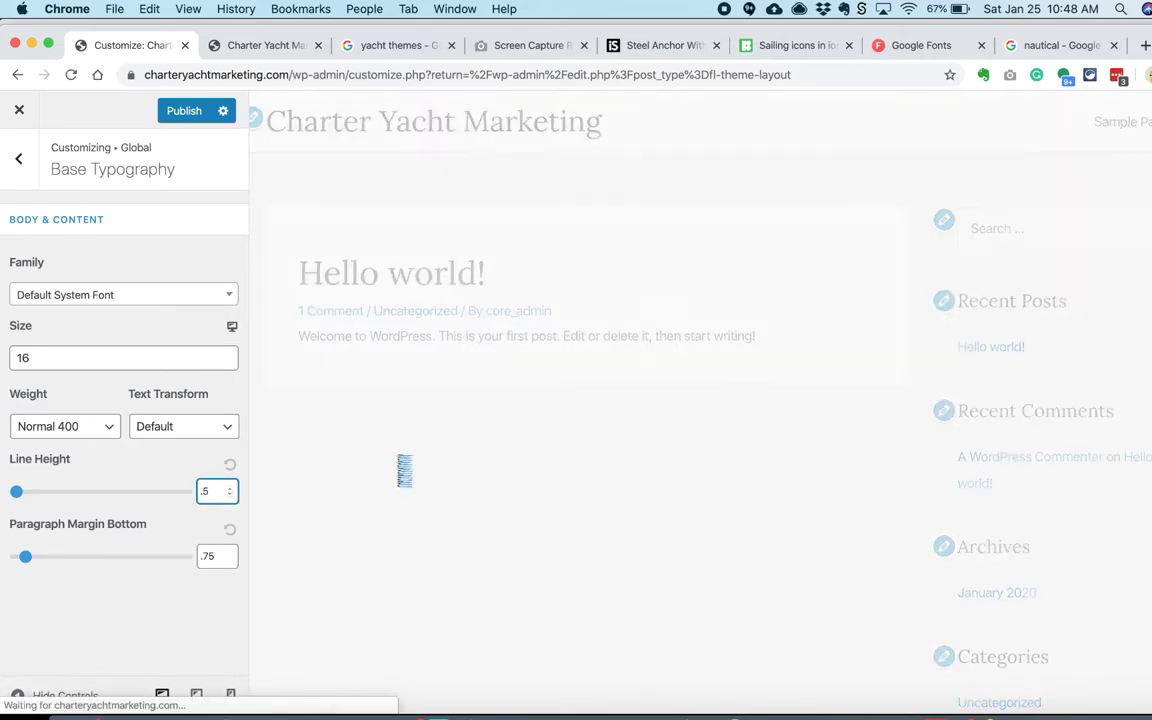
click(28, 165)
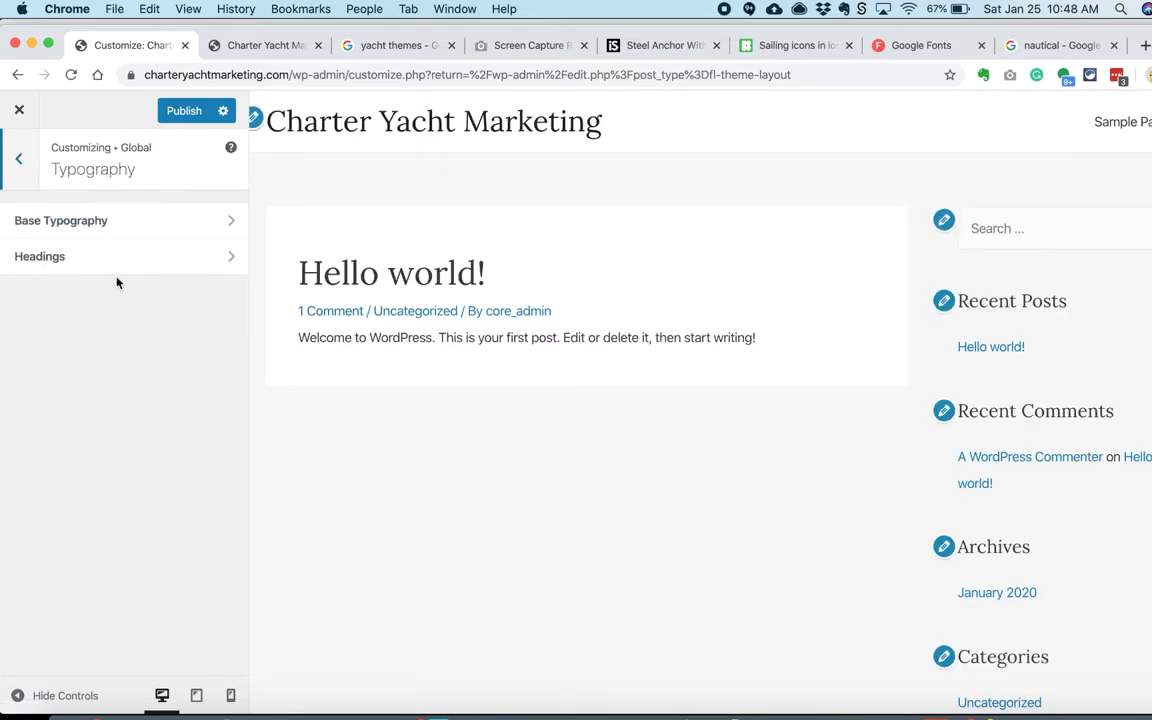
click(15, 163)
click(60, 256)
Step: Darken the theme colour to #015d84 and set the link colour to cyan #02bcc9
click(62, 221)
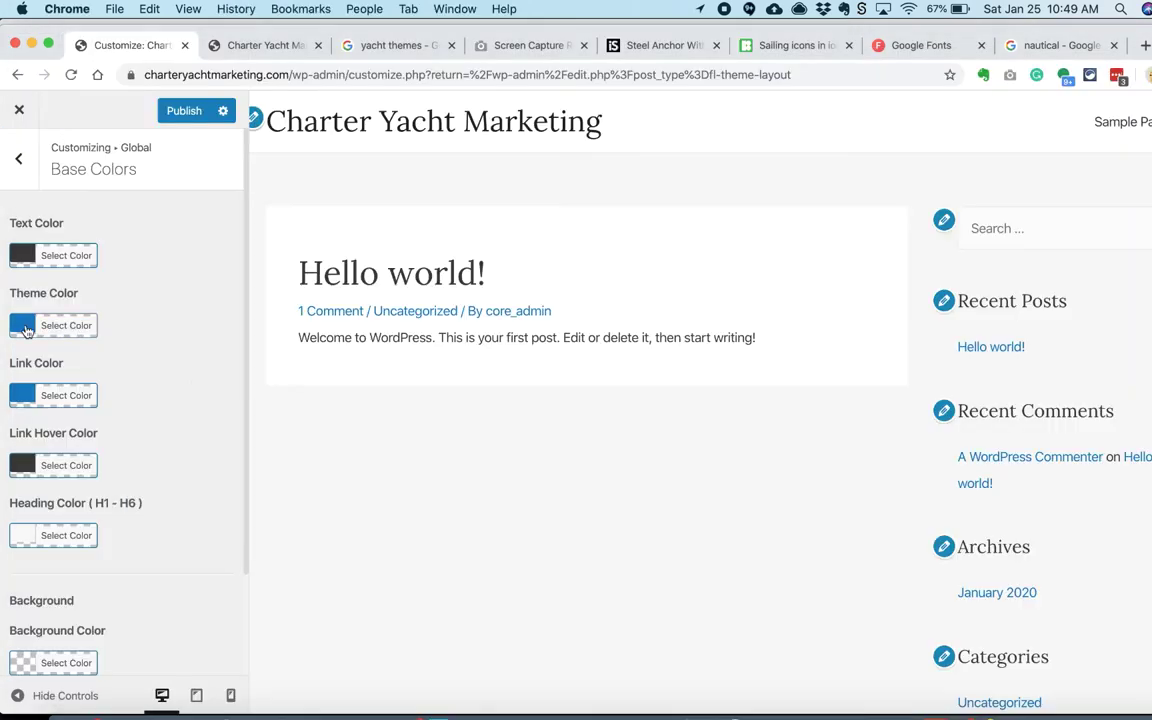
click(53, 325)
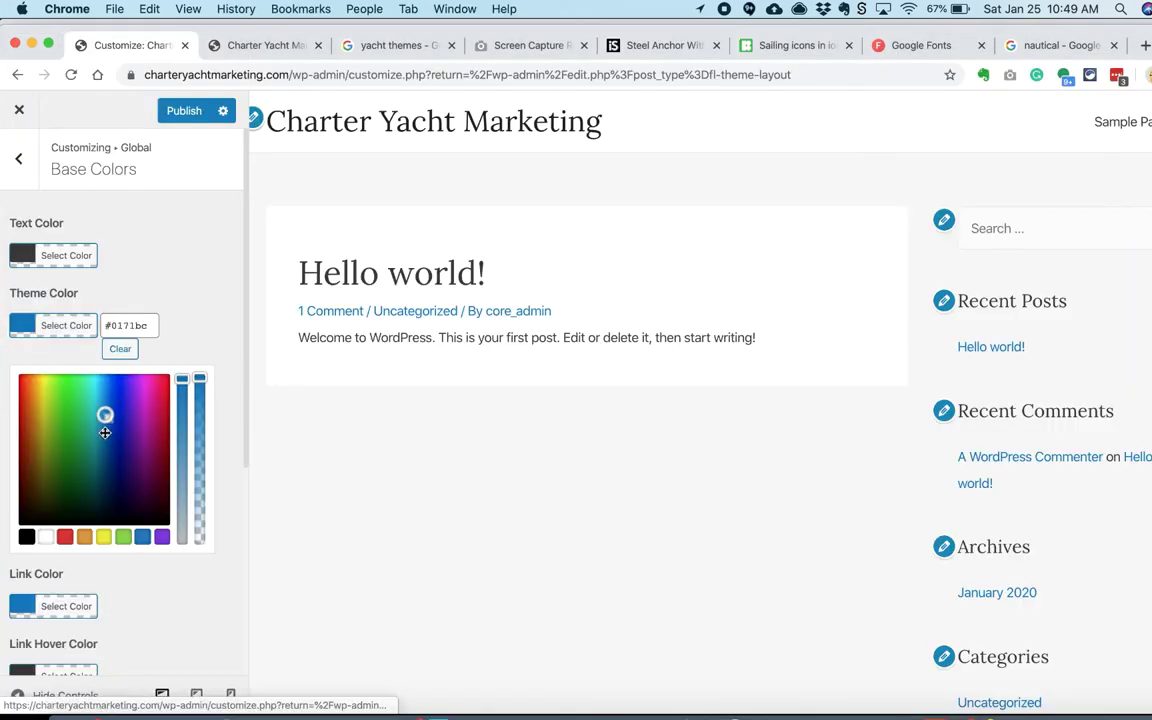
click(200, 350)
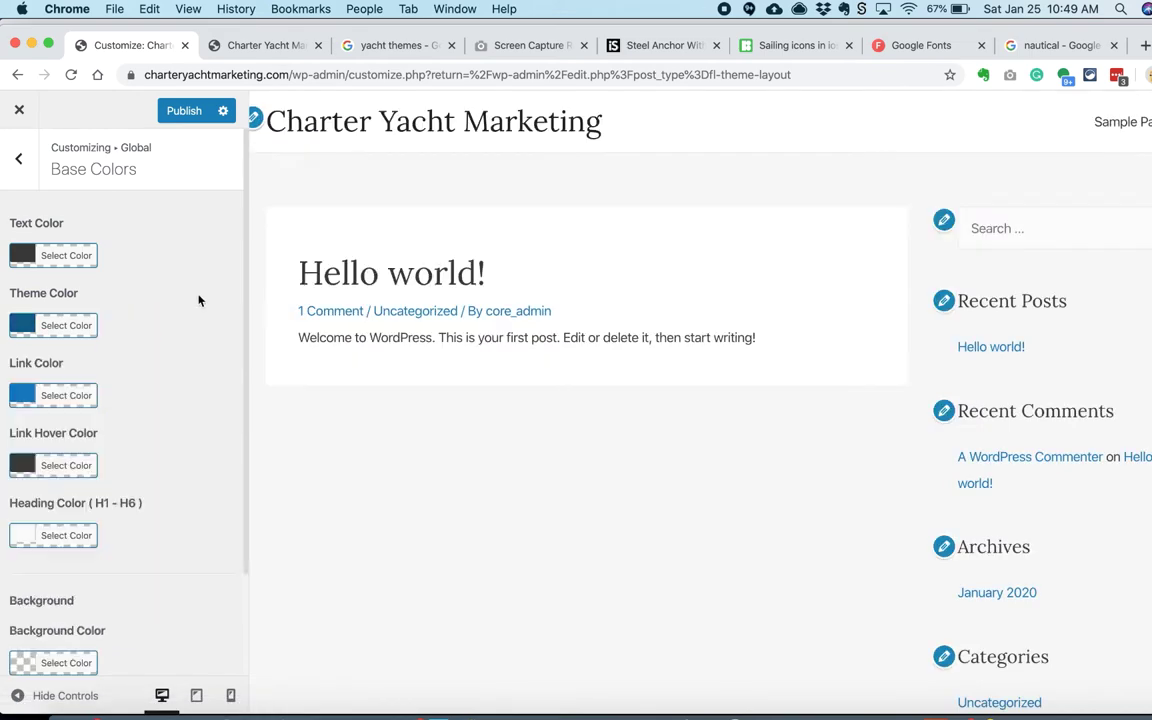
click(52, 395)
click(99, 452)
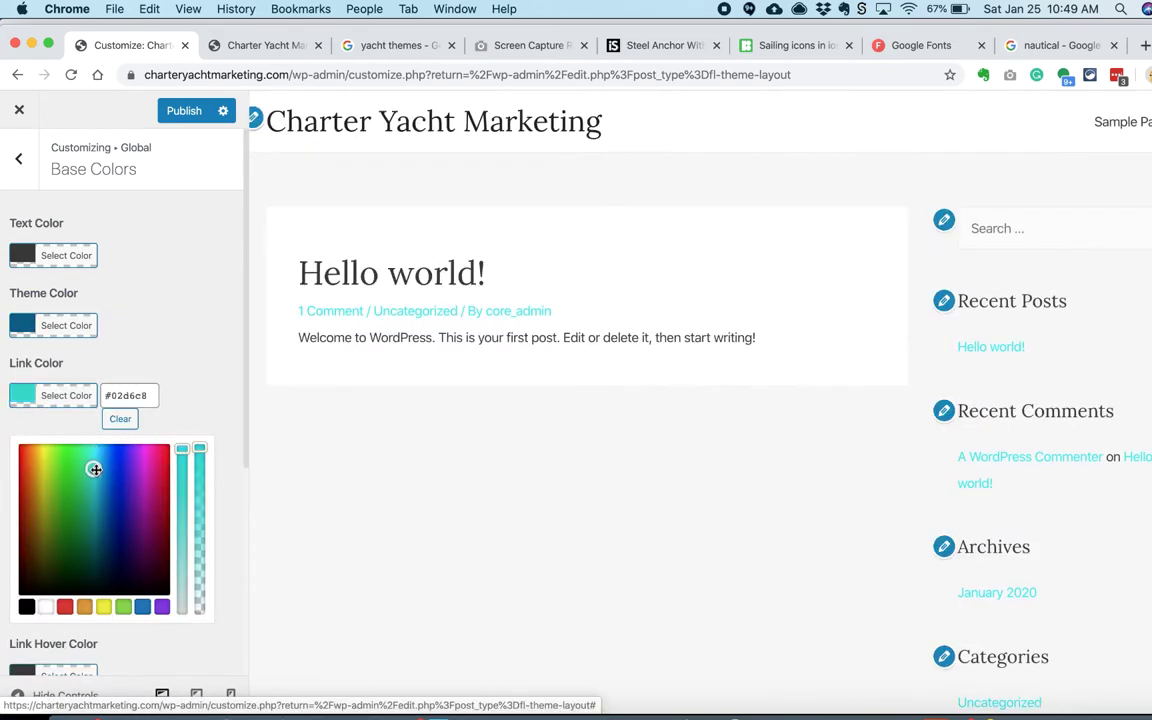
click(41, 481)
click(41, 478)
click(67, 394)
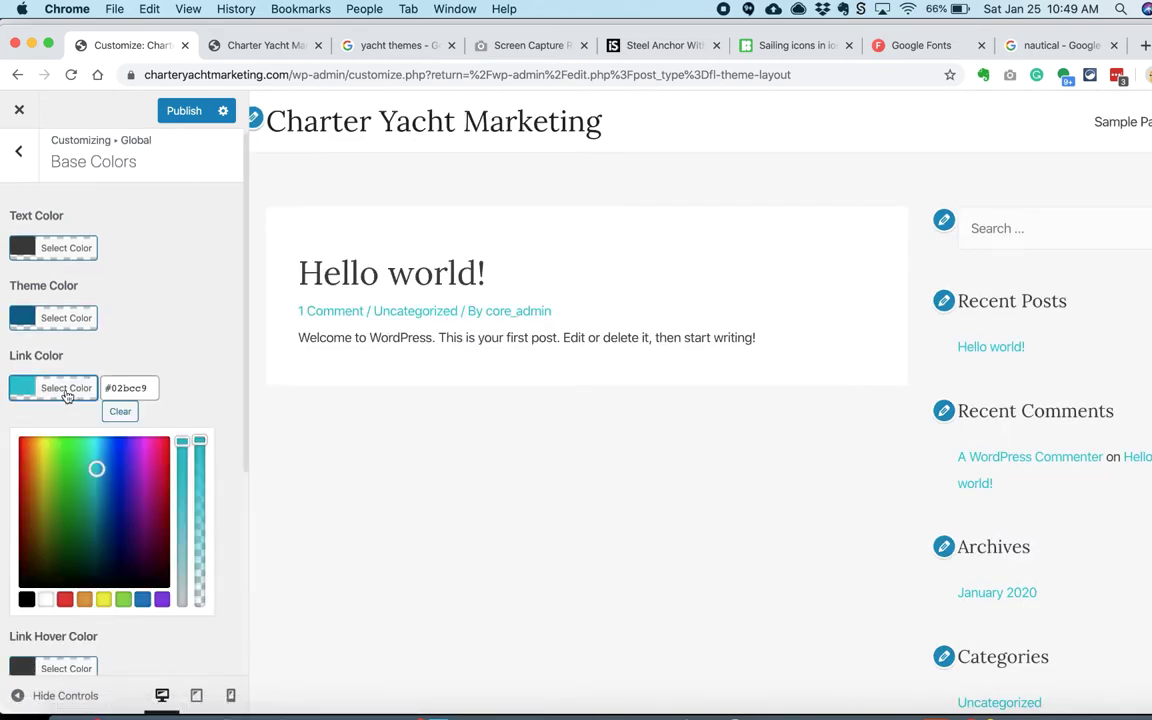
click(53, 317)
click(1145, 46)
Step: Search 'color wheel' and look over the Canva Color Wheel page
text(color wheel)
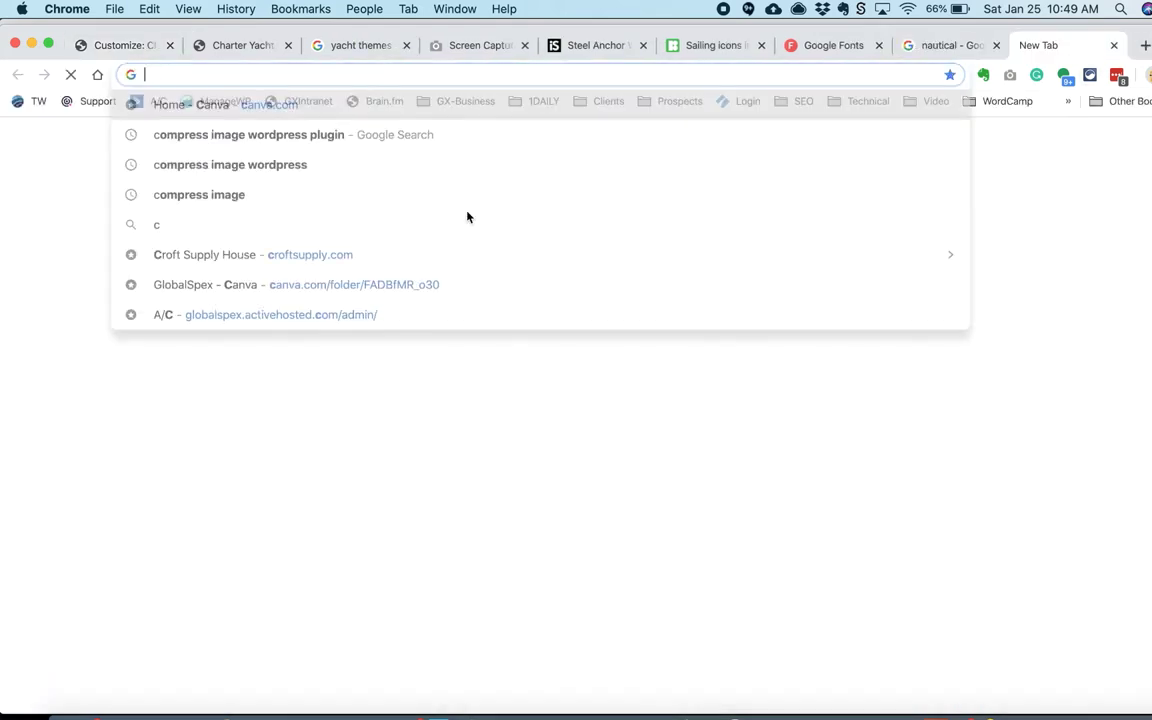
key(Return)
scroll(59, 319, down, 5)
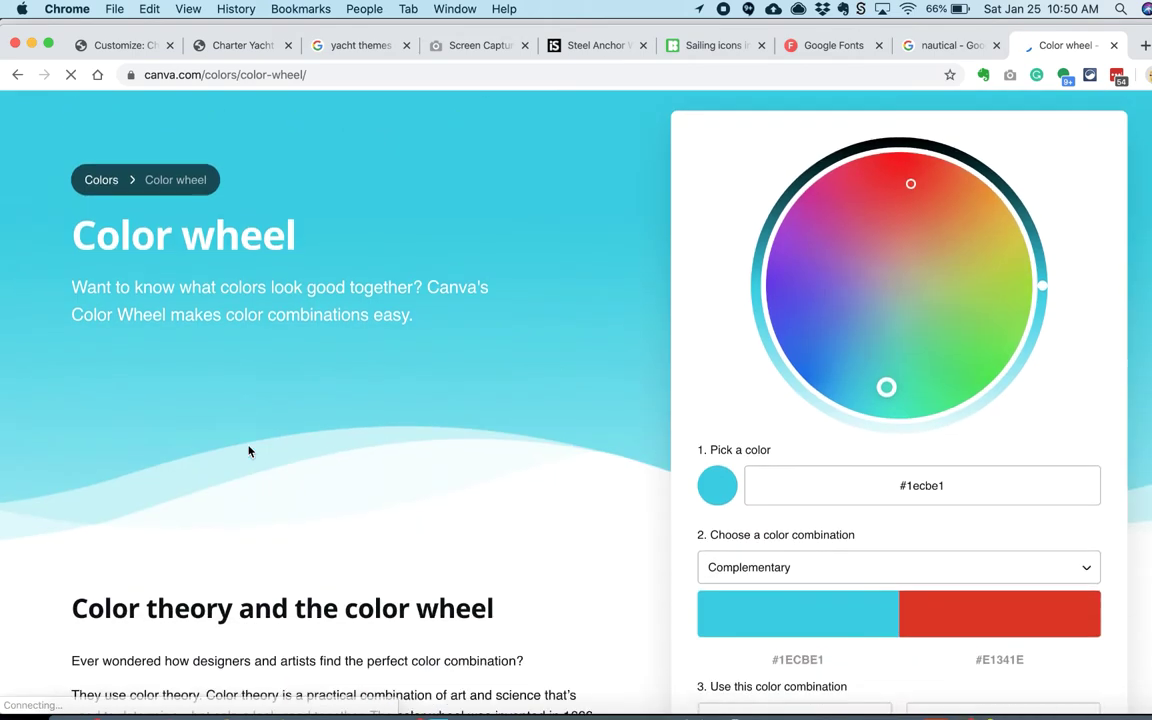
scroll(248, 445, down, 15)
key(super+bracketleft)
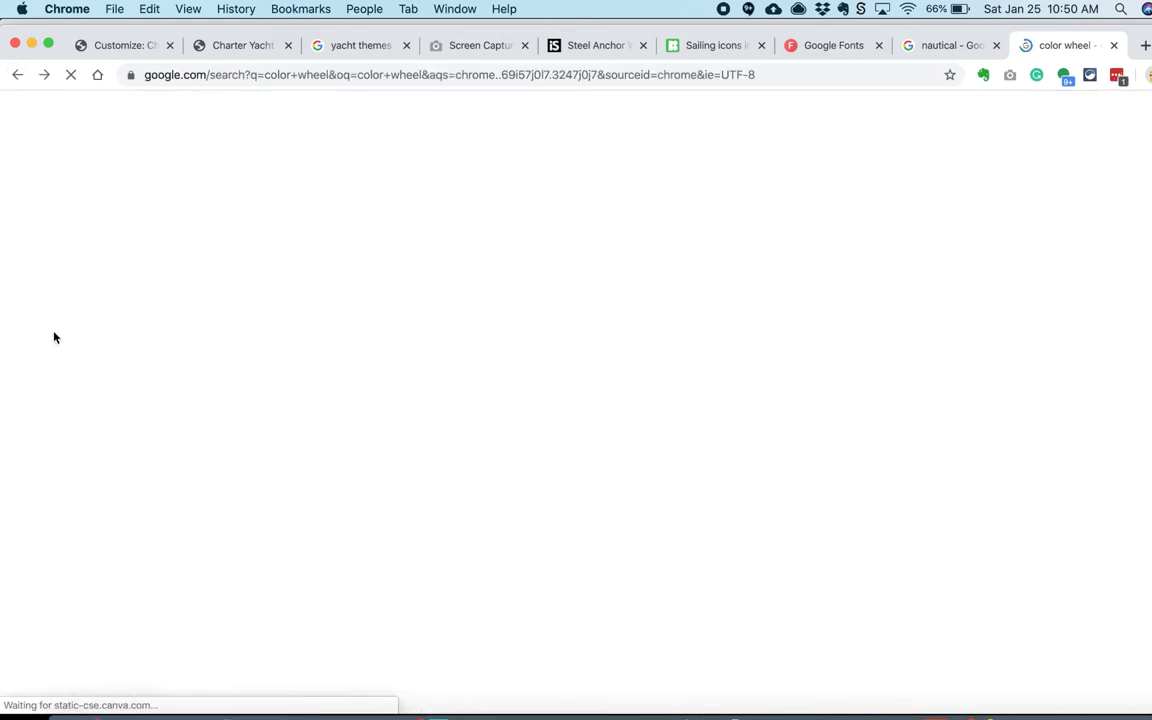
Step: Search for a color palette generator and open Coolors
scroll(69, 409, up, 5)
triple_click(187, 138)
text(color pa)
click(208, 186)
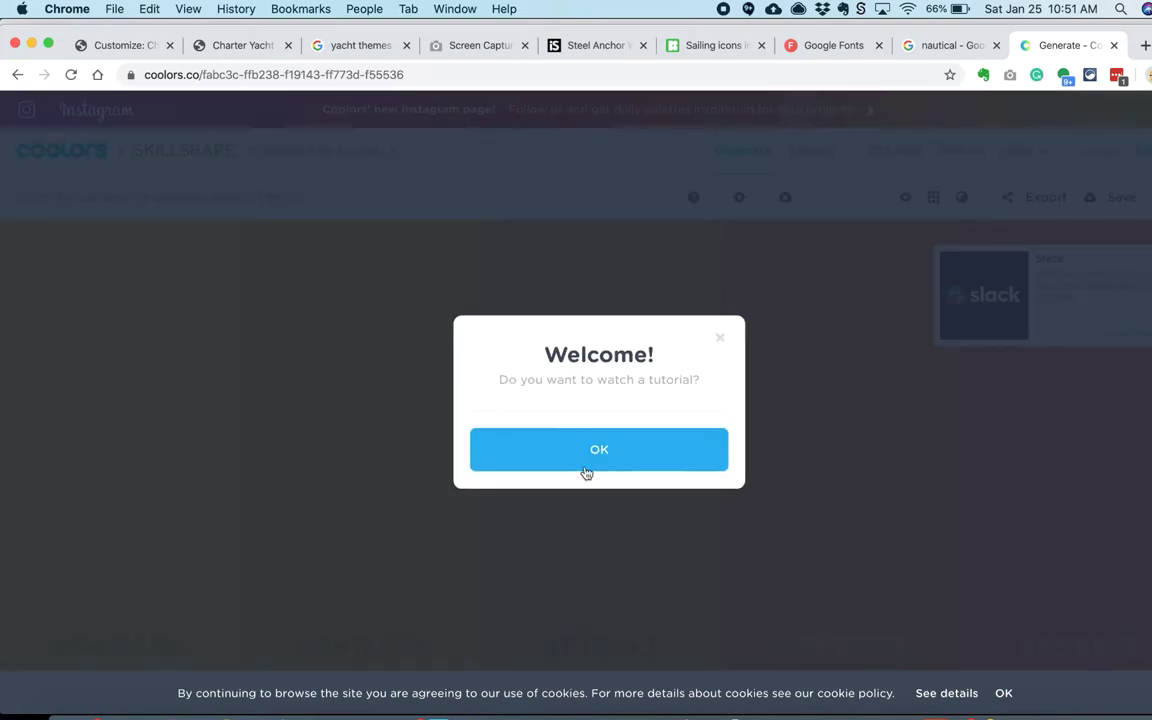
Step: Make #015D84 the first palette colour and regenerate the remaining colours around it
click(586, 468)
click(119, 646)
text(#015D84)
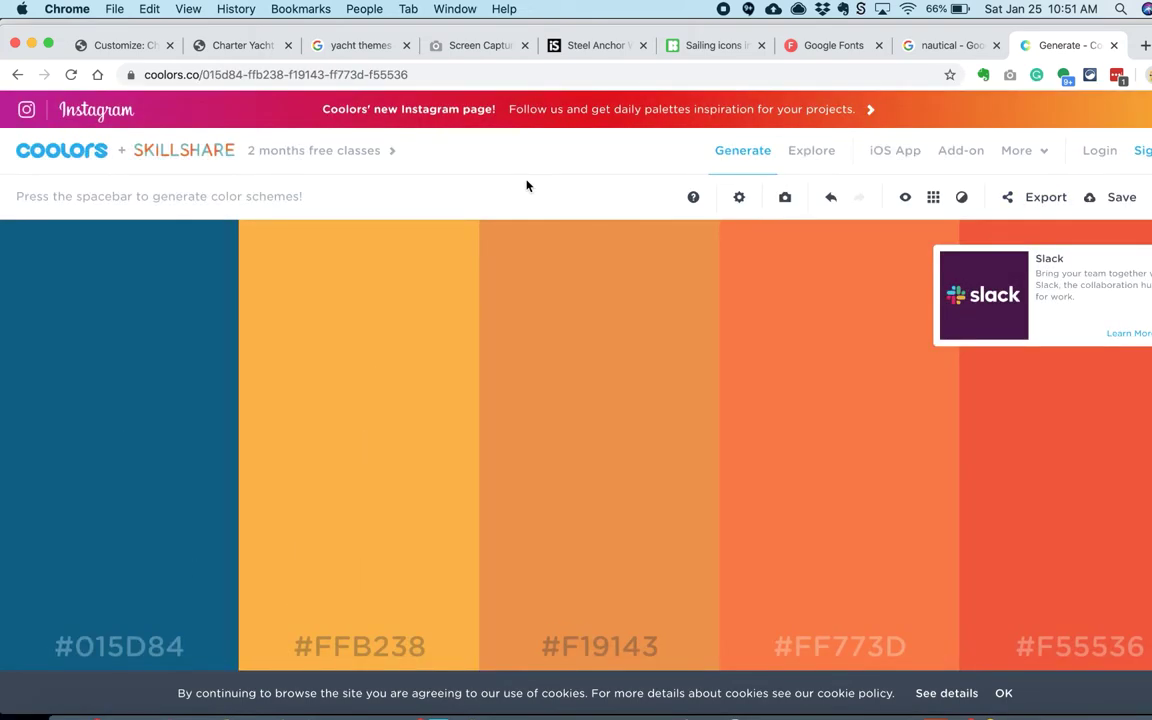
key(space)
click(150, 646)
text(#015D84)
key(space)
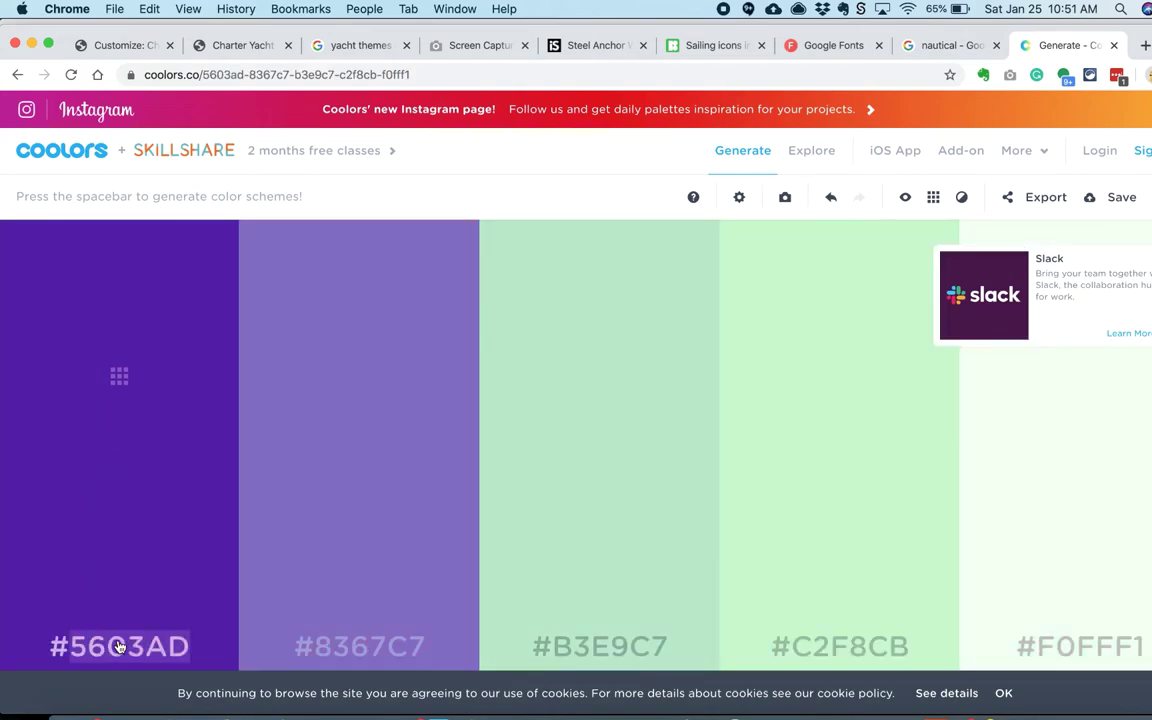
click(119, 646)
key(super+v)
Step: Sign in to the Coolors account with the saved e-mail and password
click(1099, 150)
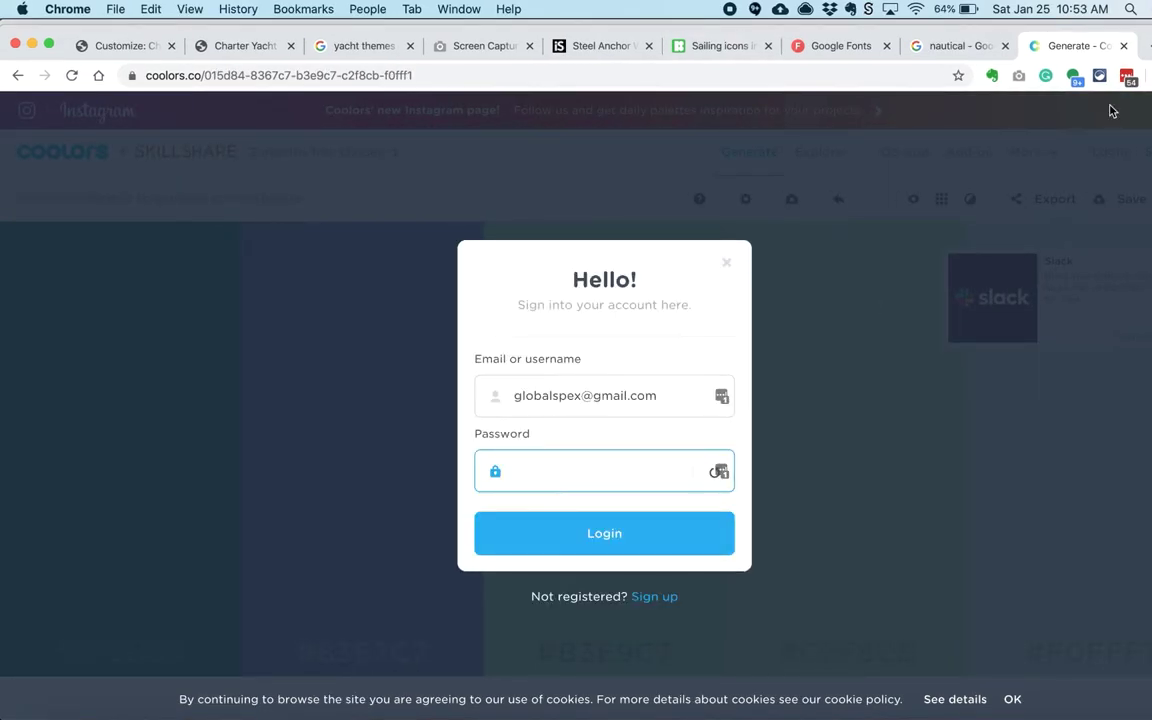
click(1117, 75)
click(872, 249)
click(556, 526)
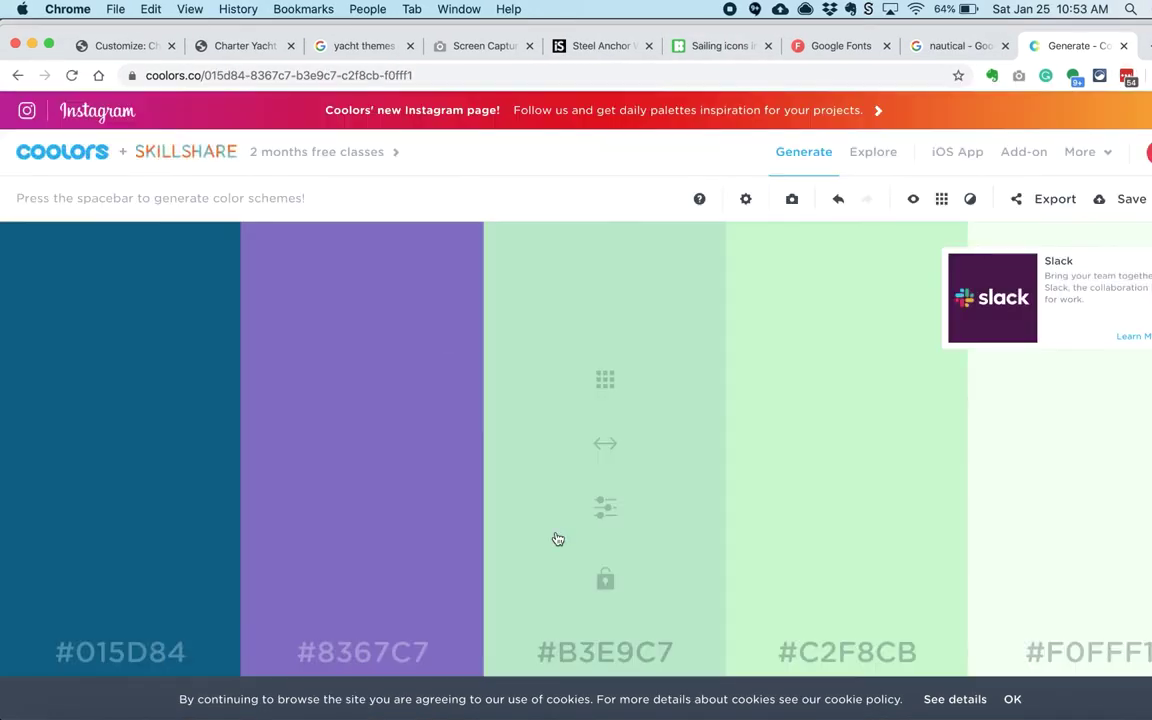
key(super+1)
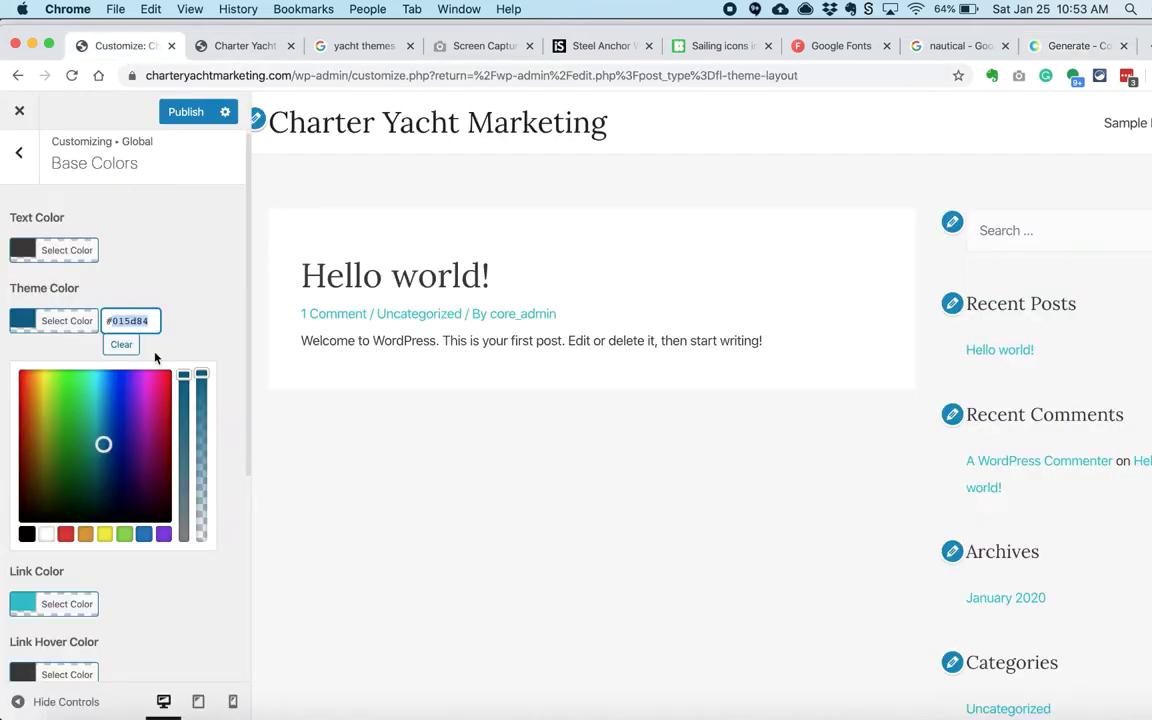
key(super+9)
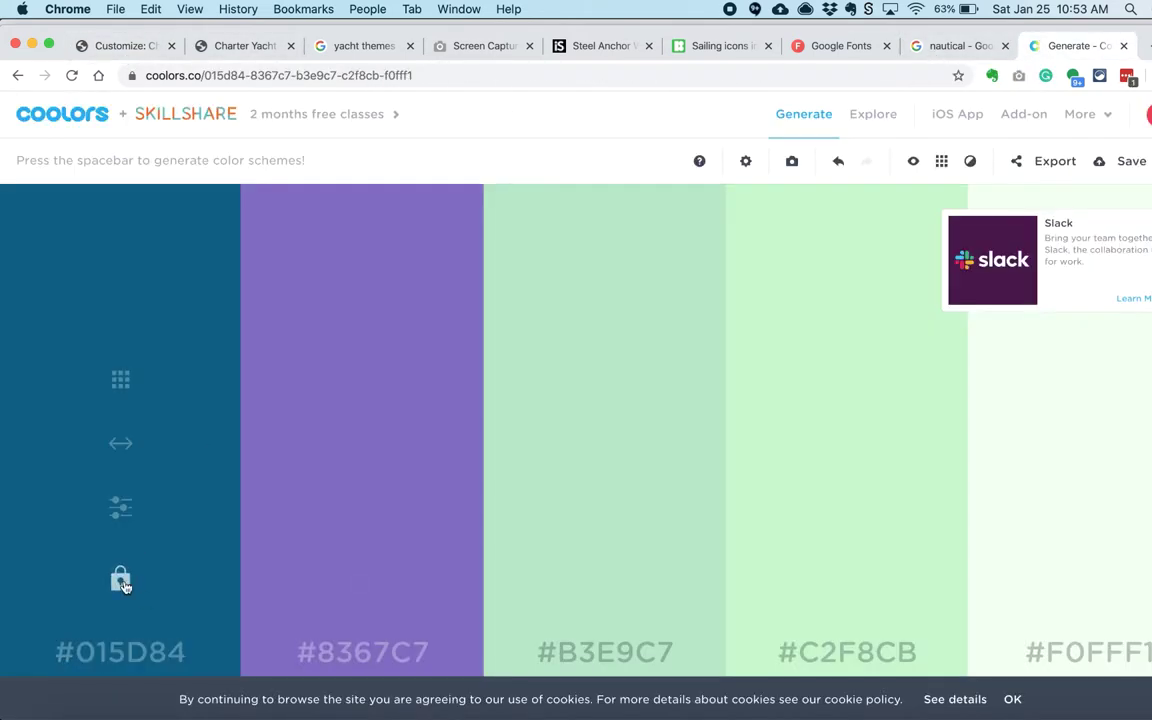
Step: Lock #015D84 and regenerate the unlocked palette colours several times
click(121, 581)
key(space)
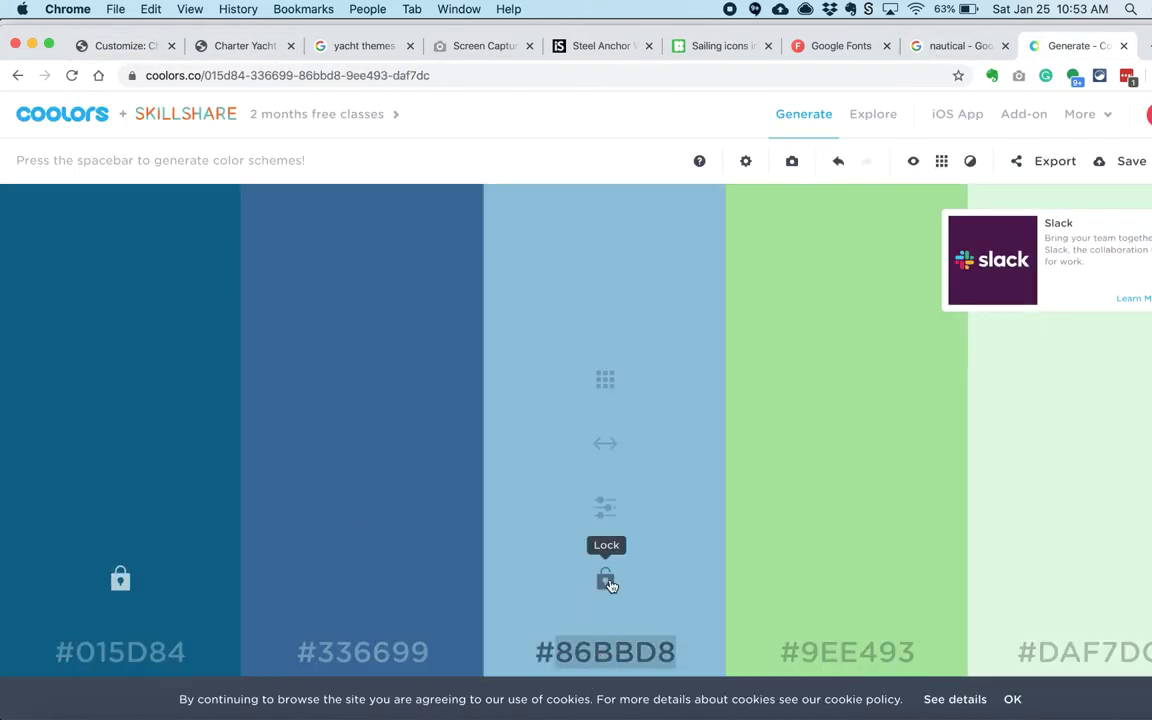
key(space)
key(space)
key(space)
key(space)
key(space)
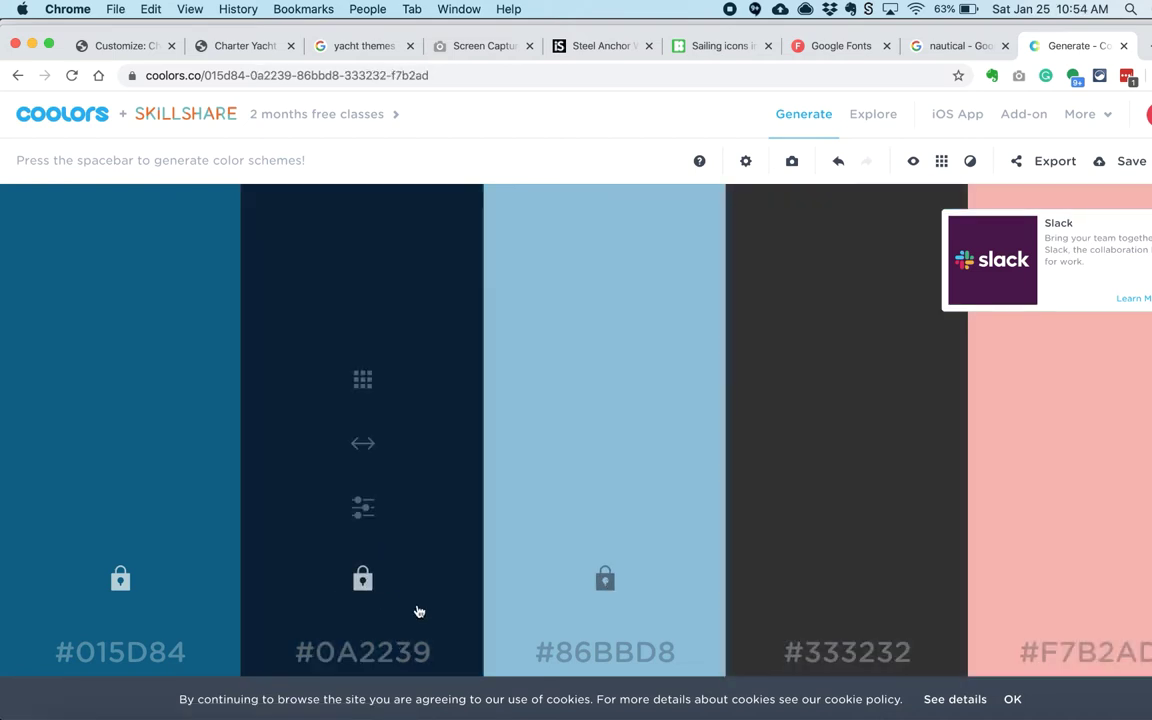
key(space)
key(space)
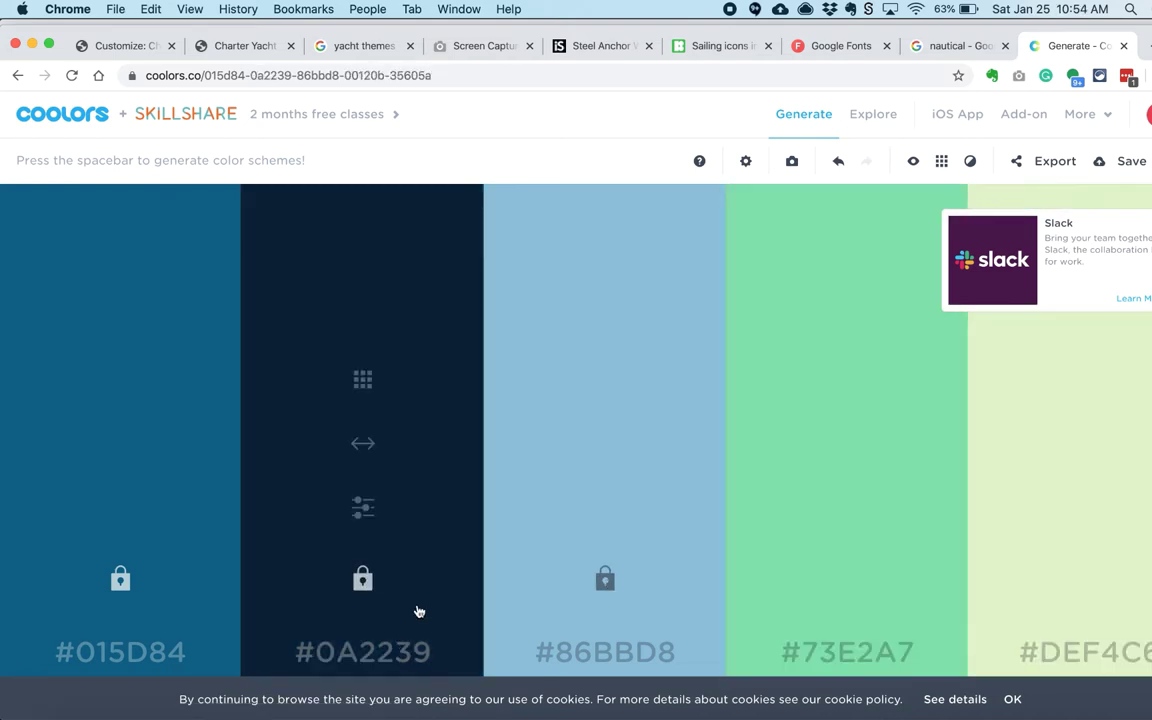
click(890, 276)
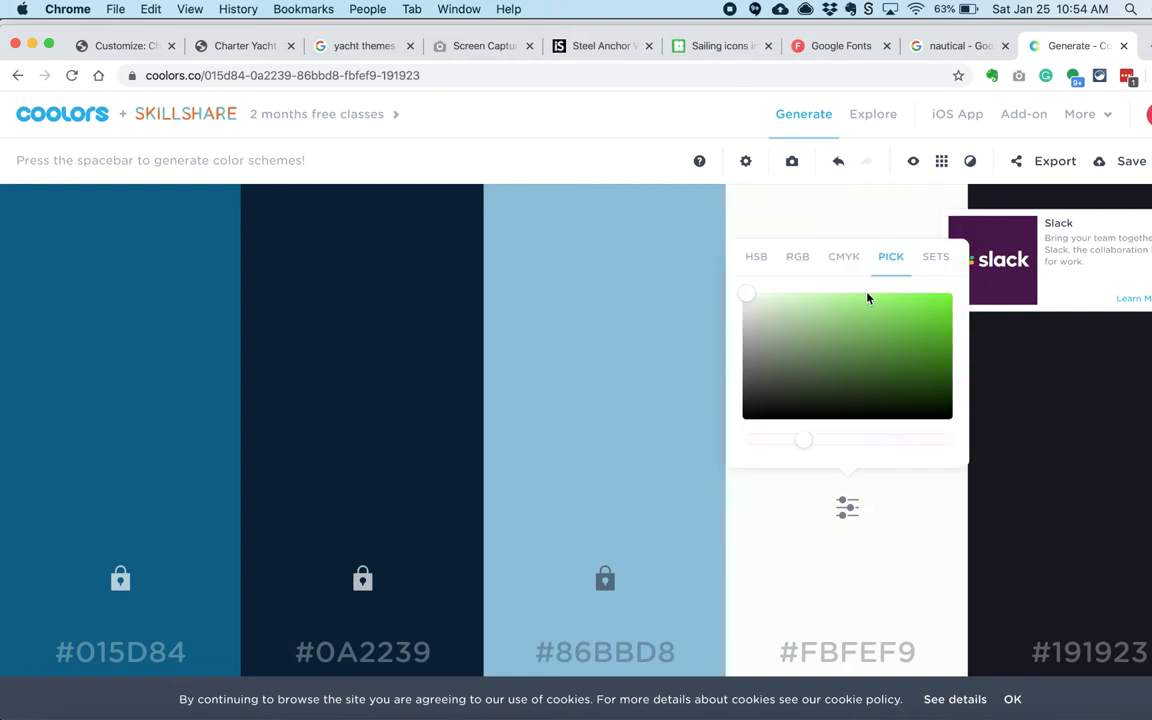
Step: Shift the fourth colour to a bright yellow using the hue picker and RGB green slider
drag(803, 439, 777, 441)
click(939, 306)
click(795, 277)
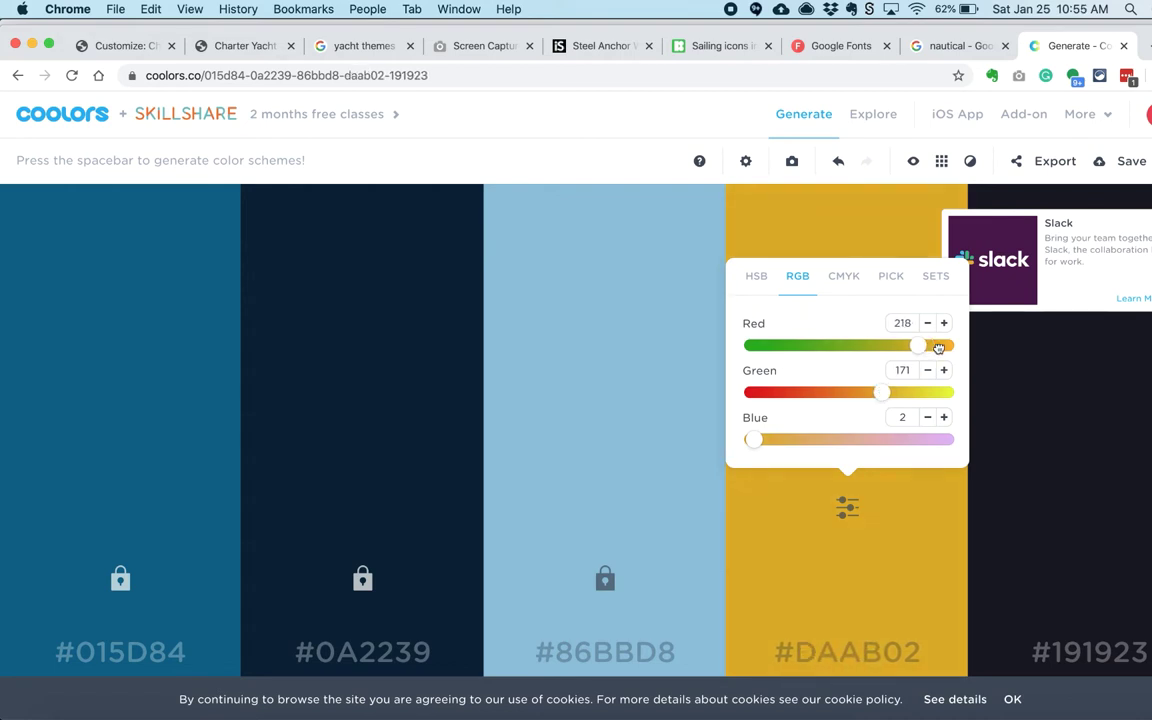
drag(878, 393, 897, 392)
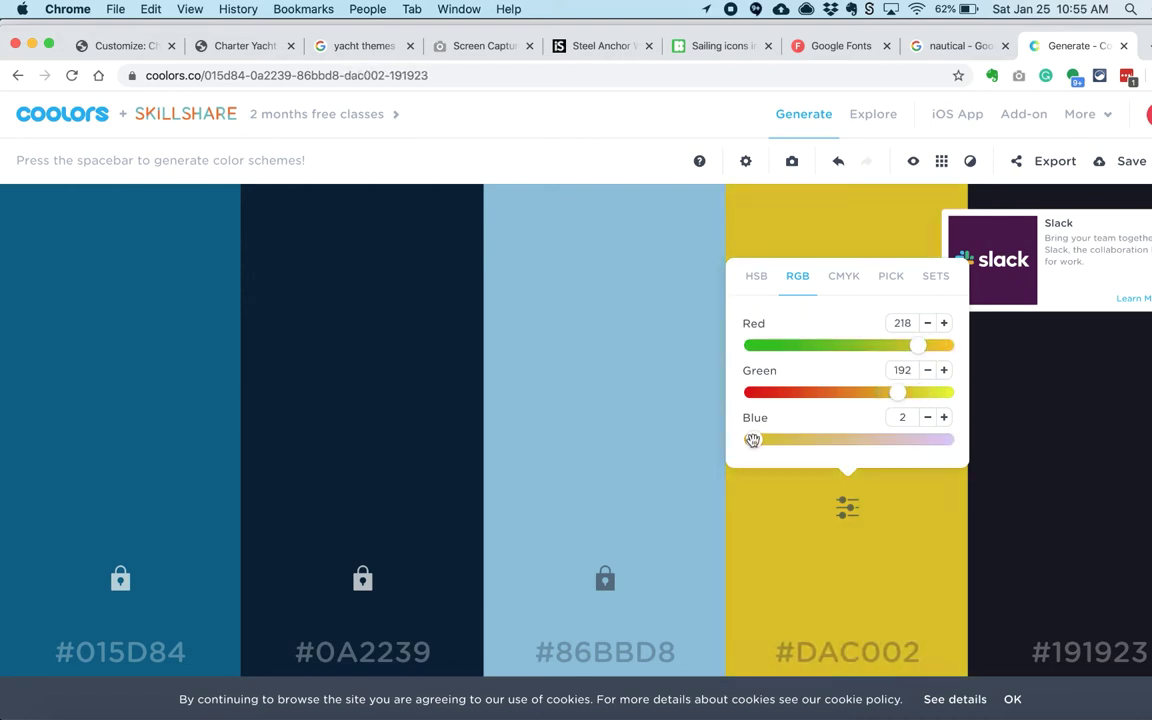
Step: Try the Prismacolor Canary Yellow and Deco Yellow PC 1011 swatches for the fourth colour
click(927, 286)
click(836, 386)
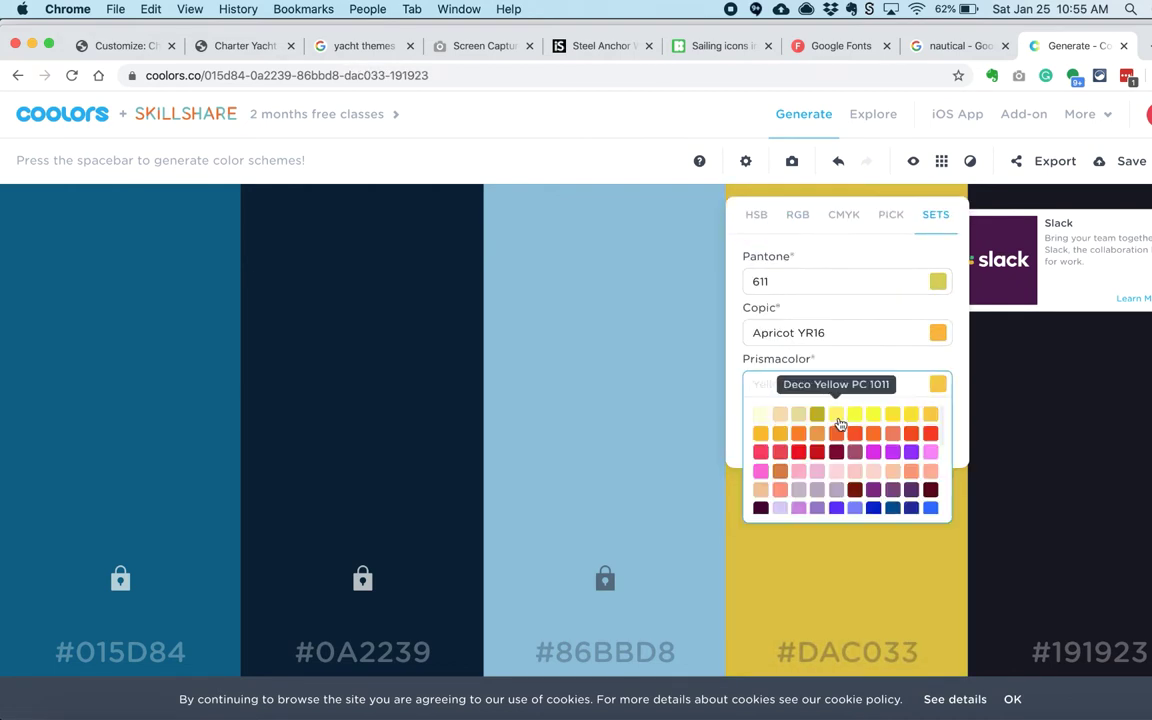
click(875, 414)
click(905, 385)
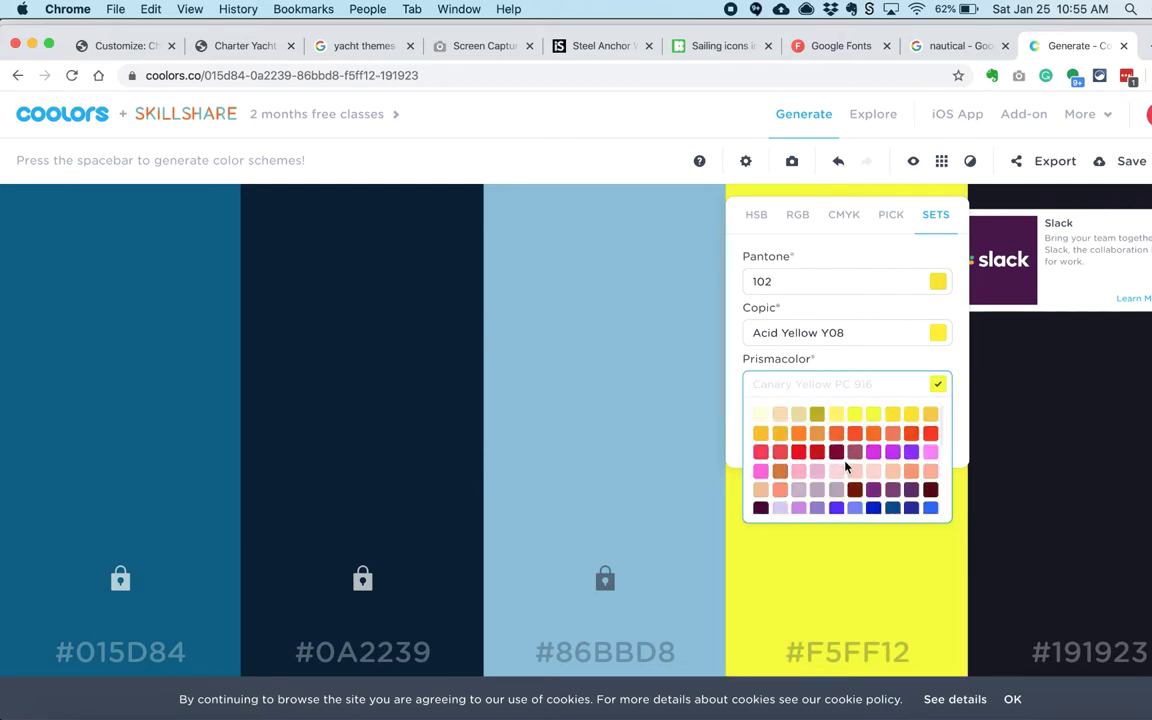
click(833, 416)
key(super+Tab)
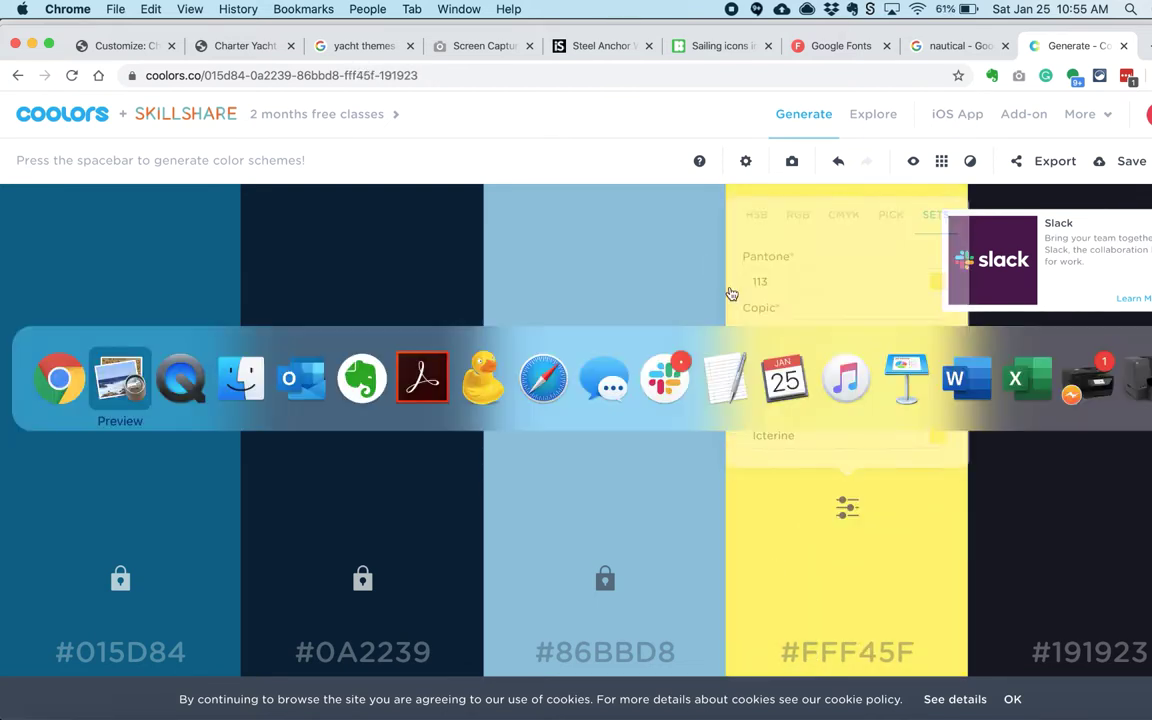
key(super+Tab)
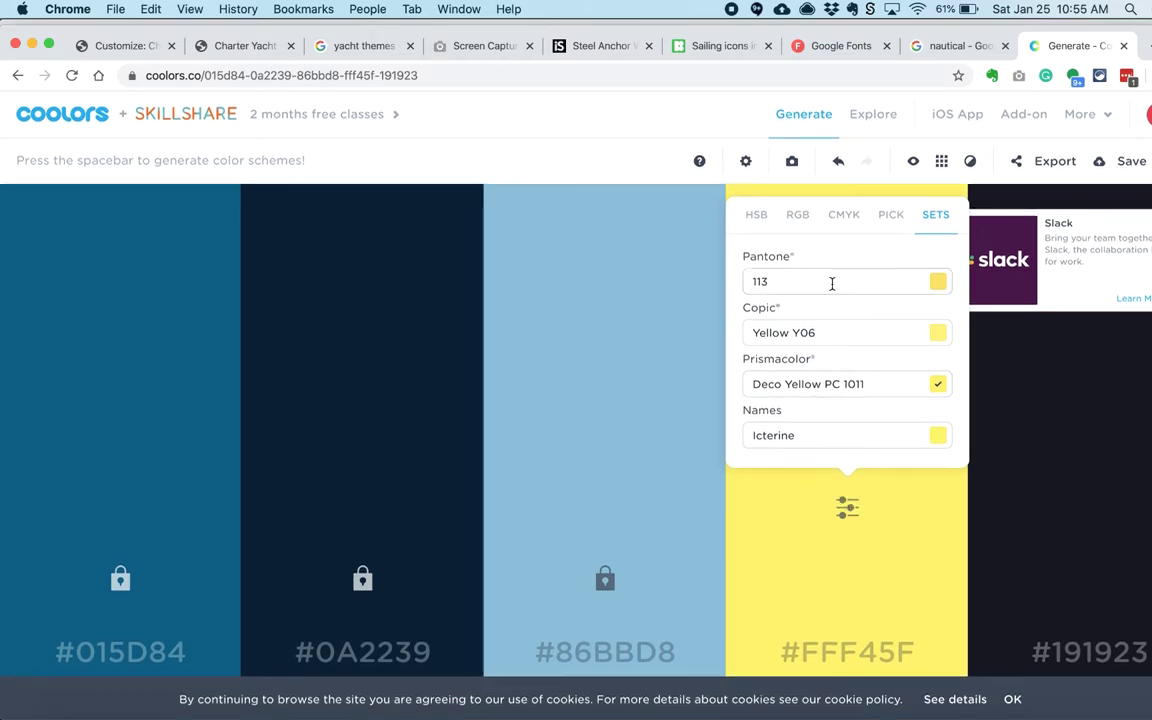
Step: Try Pantone yellow swatches, settling on the pale Pantone 127
click(830, 283)
key(super+Tab)
key(super+Tab)
click(810, 282)
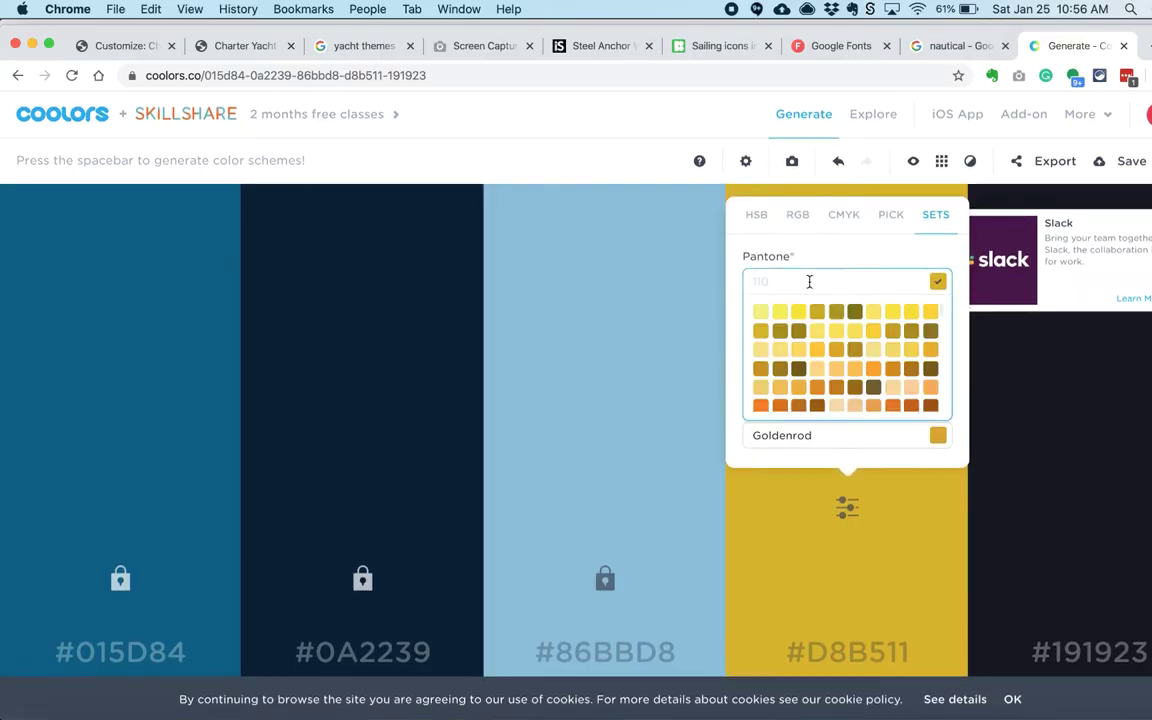
click(895, 356)
key(super+Tab)
key(super+Tab)
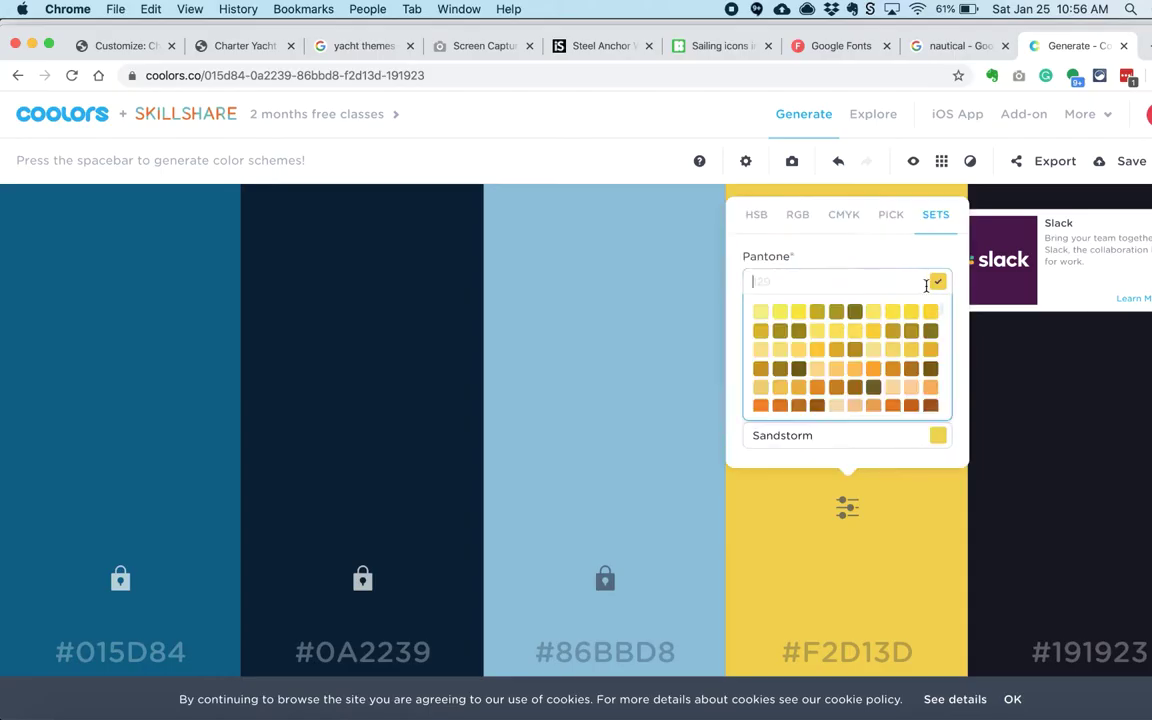
click(872, 352)
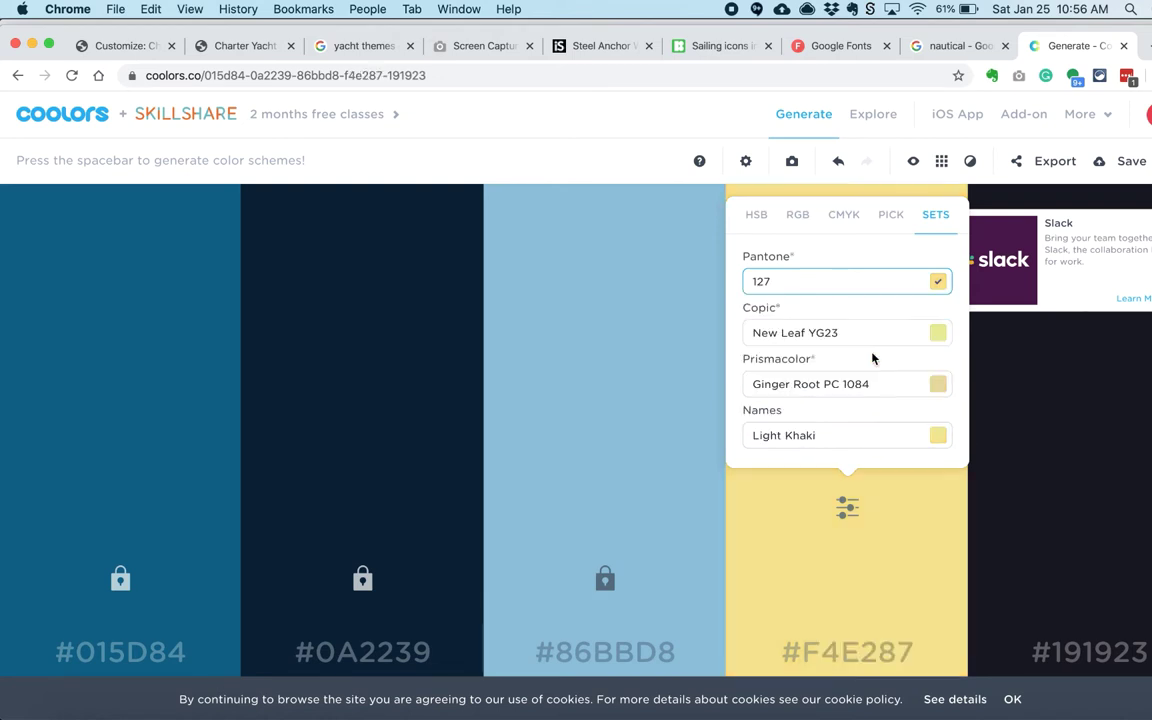
Step: Lower brightness and saturation to reach #DBC248, then regenerate column five to #022F40
click(755, 216)
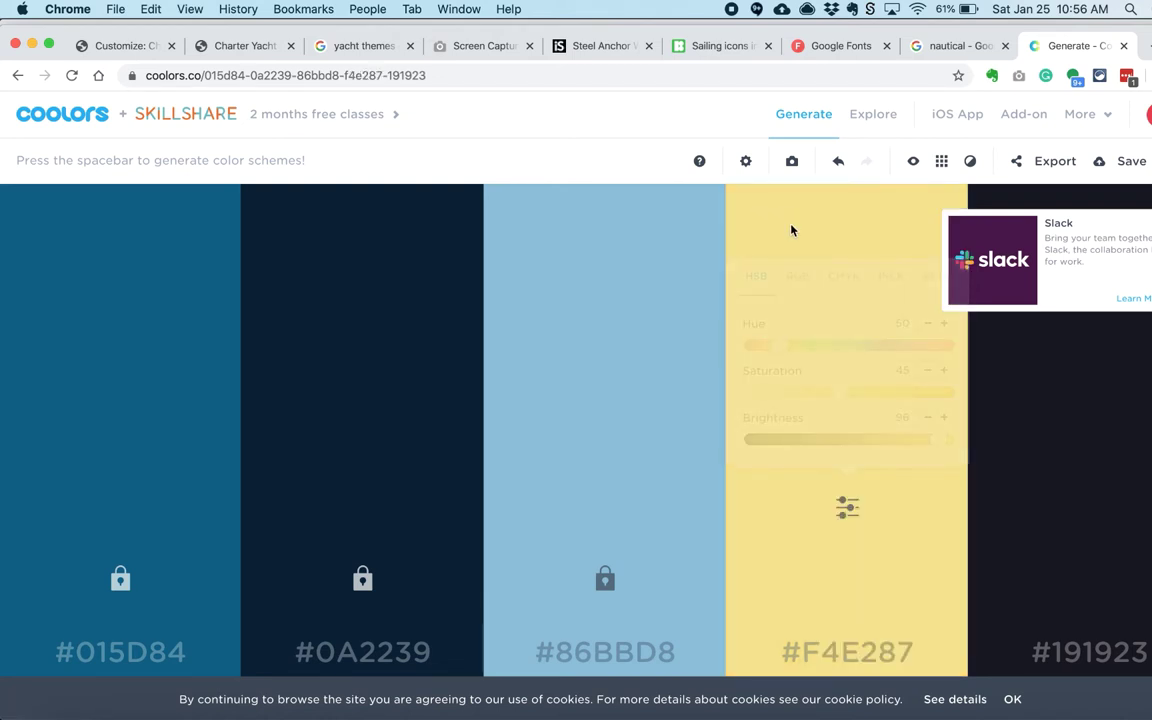
click(927, 418)
click(927, 418)
click(927, 418)
click(927, 418)
click(927, 418)
click(927, 418)
click(927, 418)
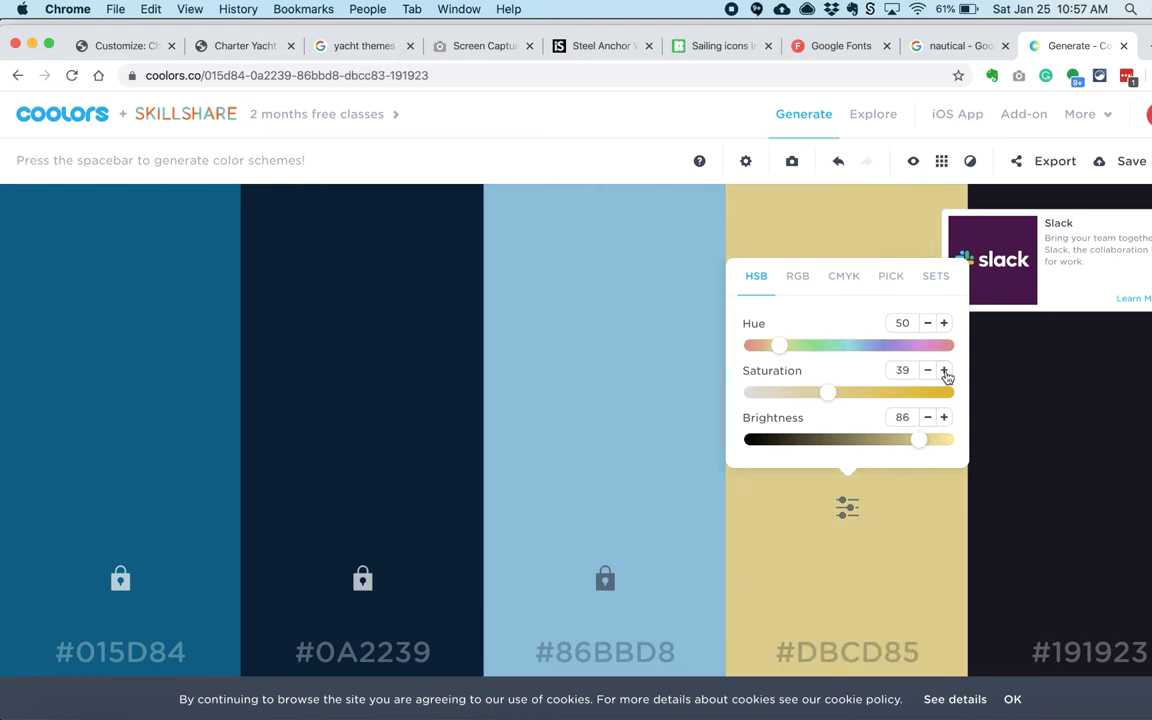
click(844, 385)
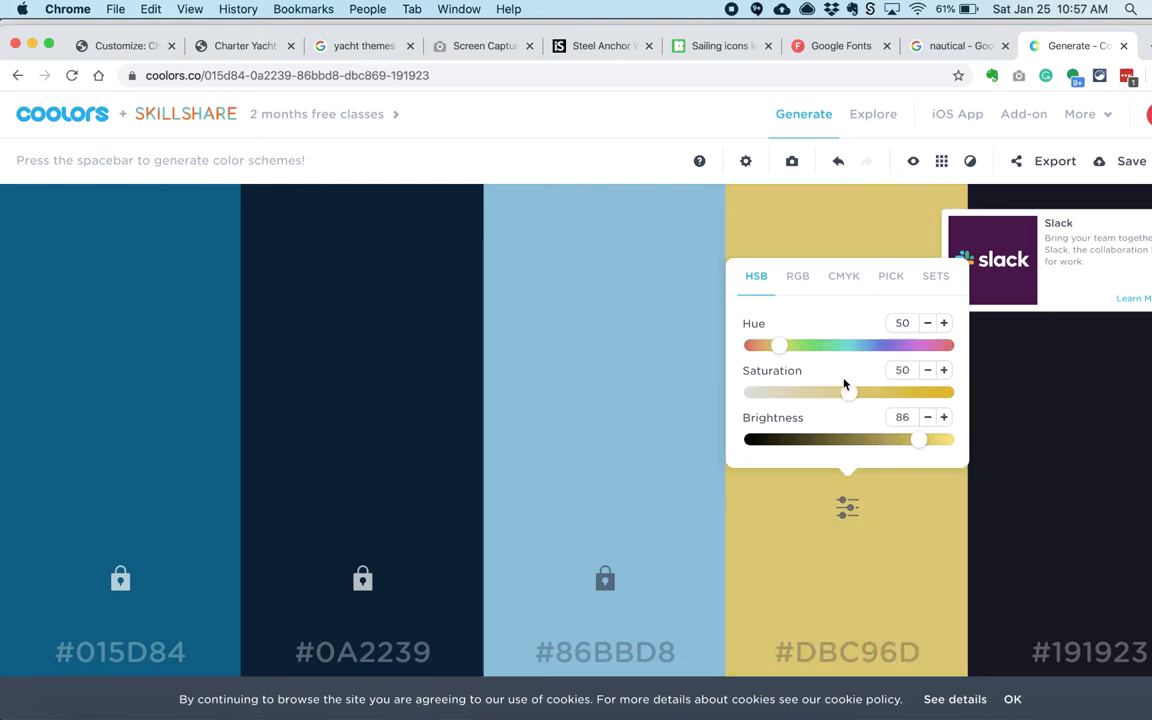
scroll(842, 381, up, 5)
scroll(843, 381, up, 8)
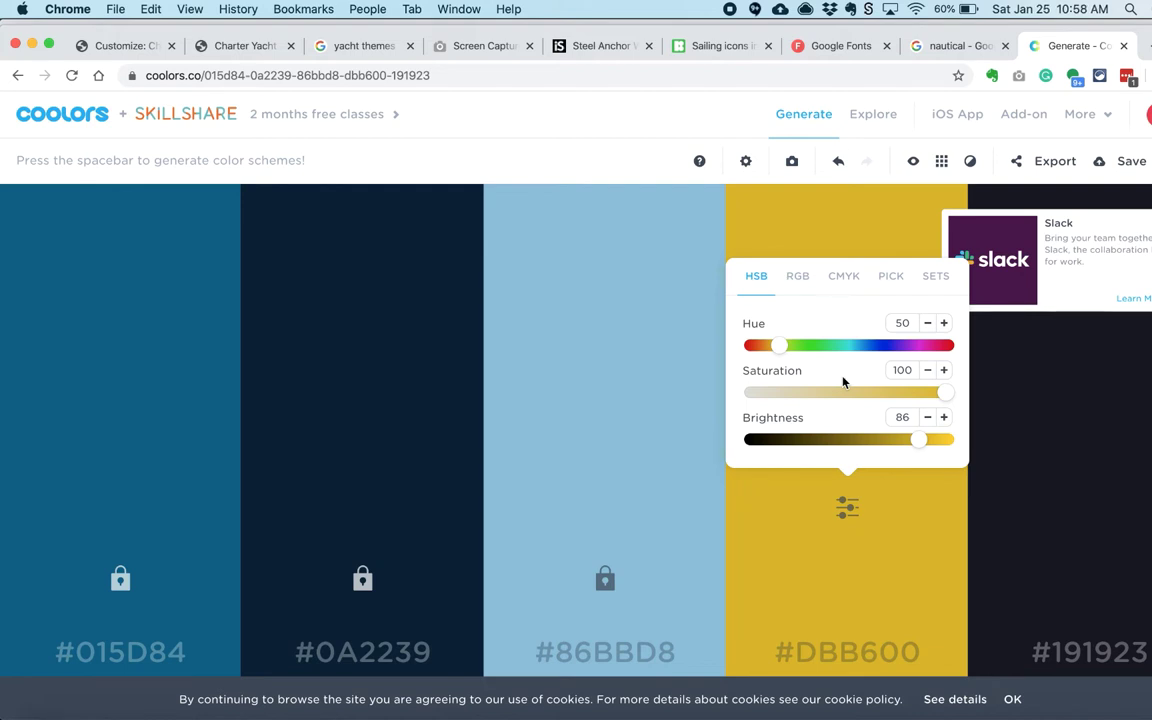
click(857, 392)
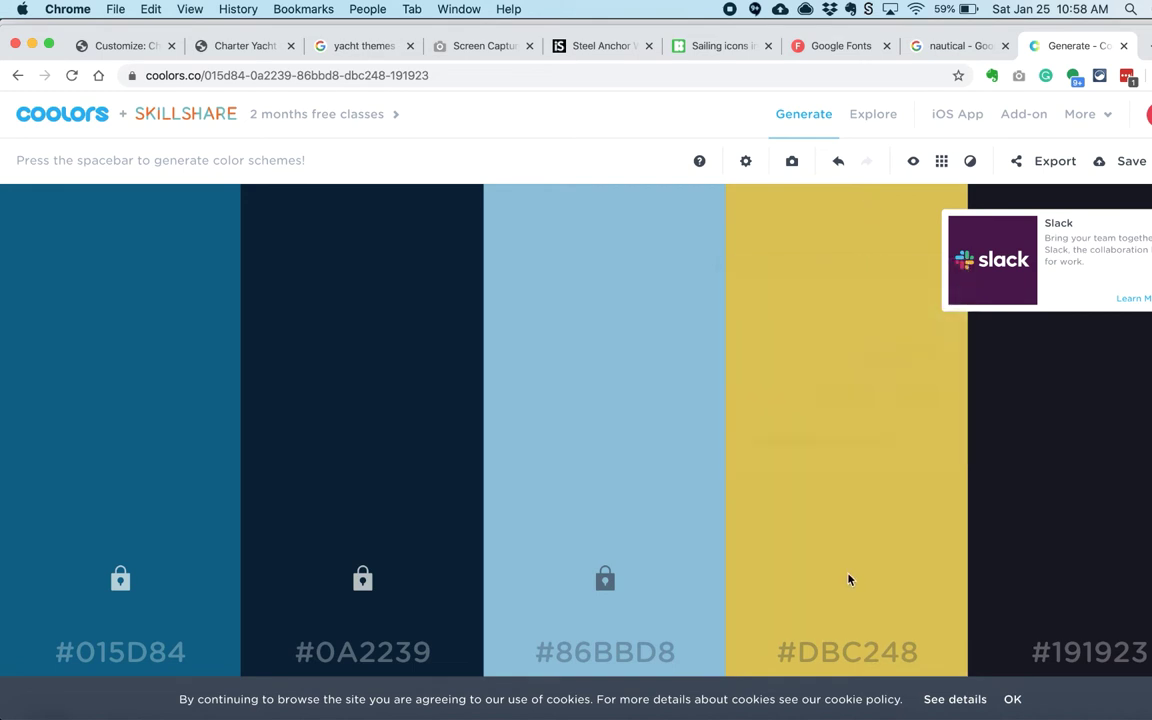
key(space)
key(space)
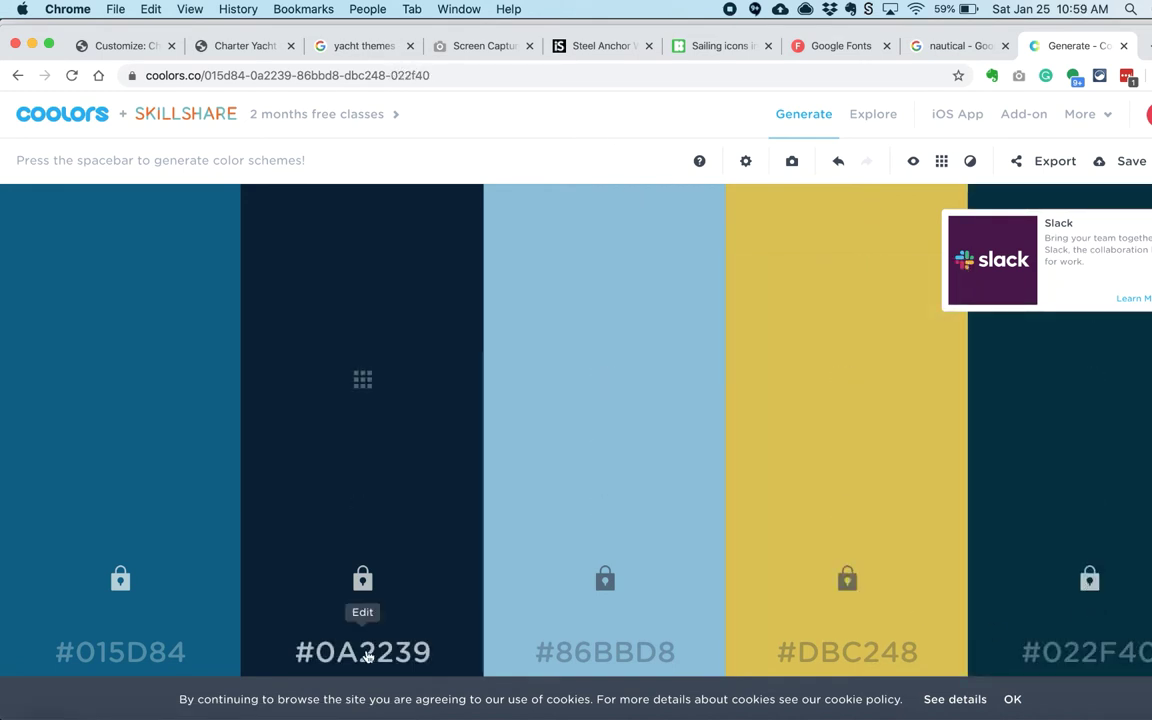
Step: Set the Base Colors link colour to #86bbd8
click(125, 46)
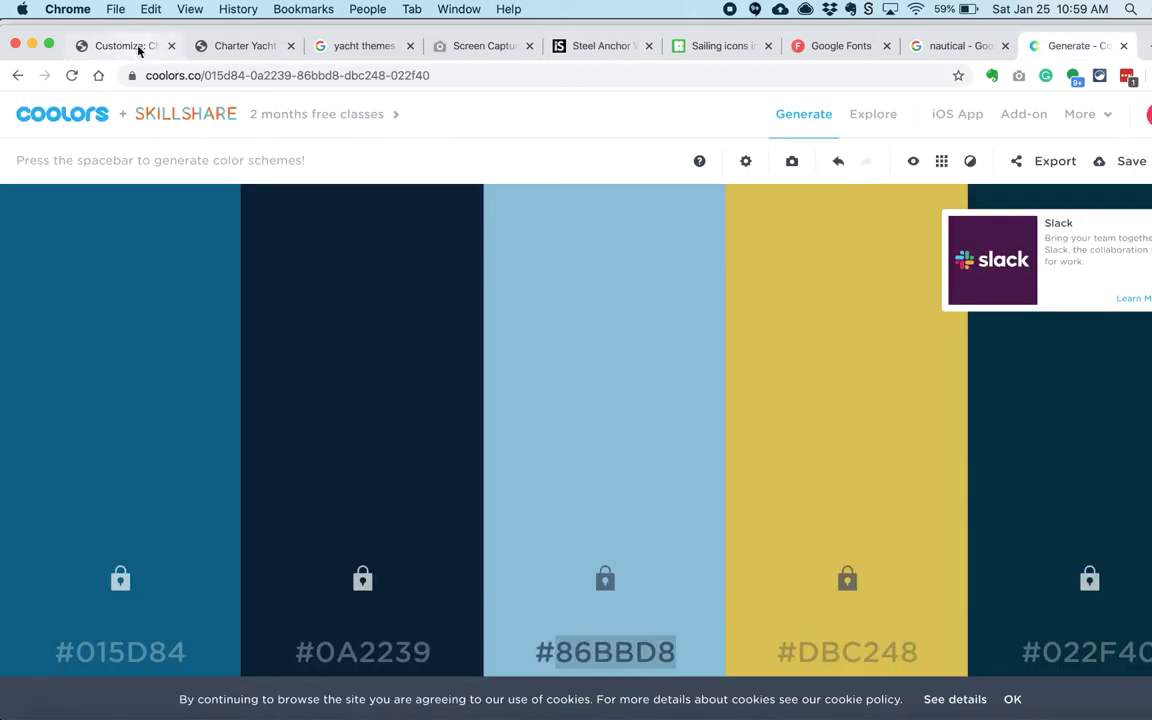
click(141, 46)
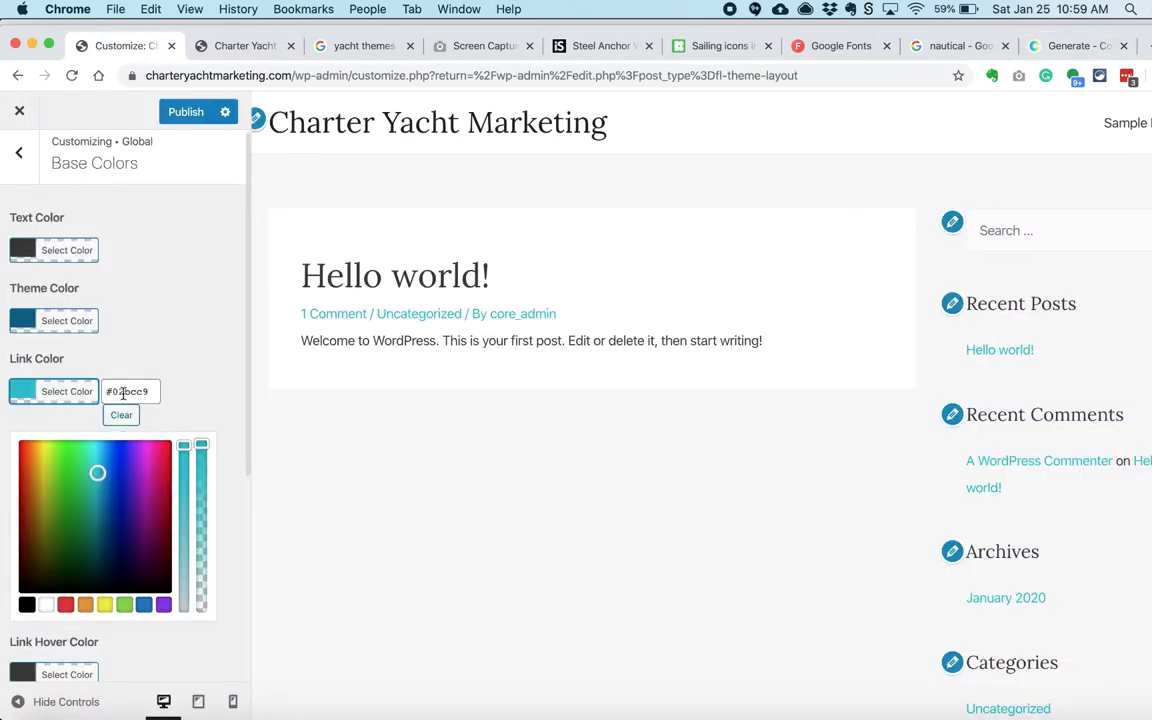
triple_click(123, 393)
text(#86bbd8)
Step: Copy the yellow code DBC248 from the palette and reopen Base Colors
click(1075, 46)
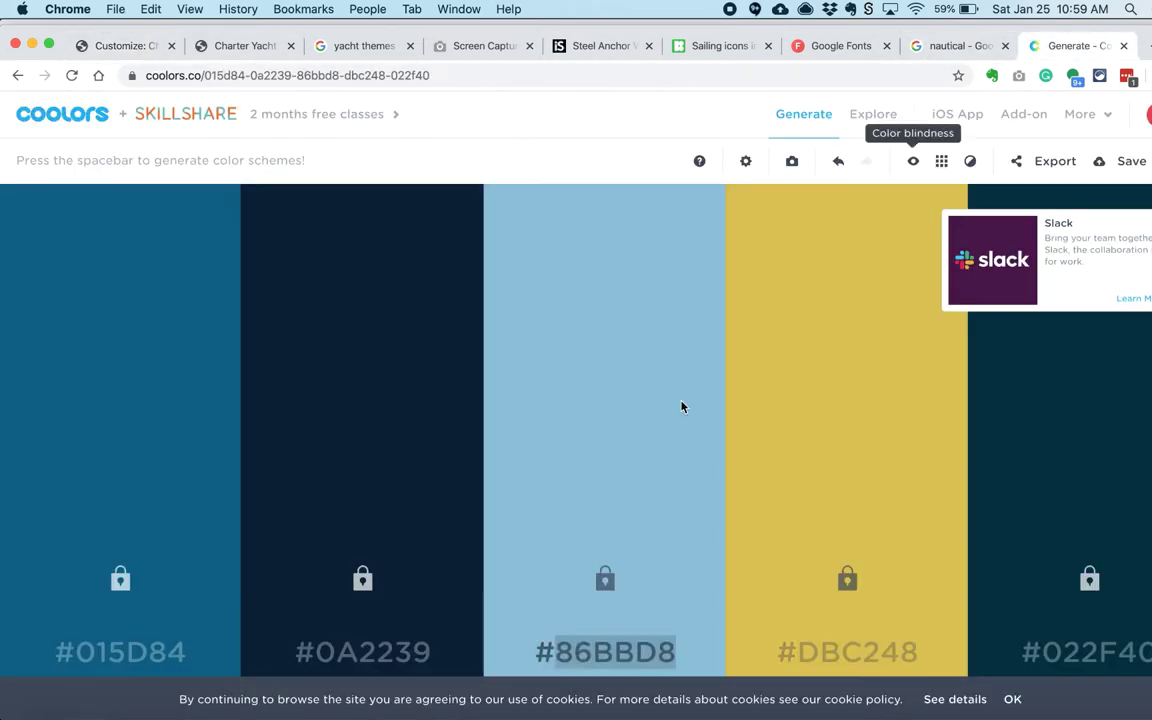
double_click(856, 650)
click(110, 46)
scroll(80, 360, down, 5)
scroll(110, 370, up, 6)
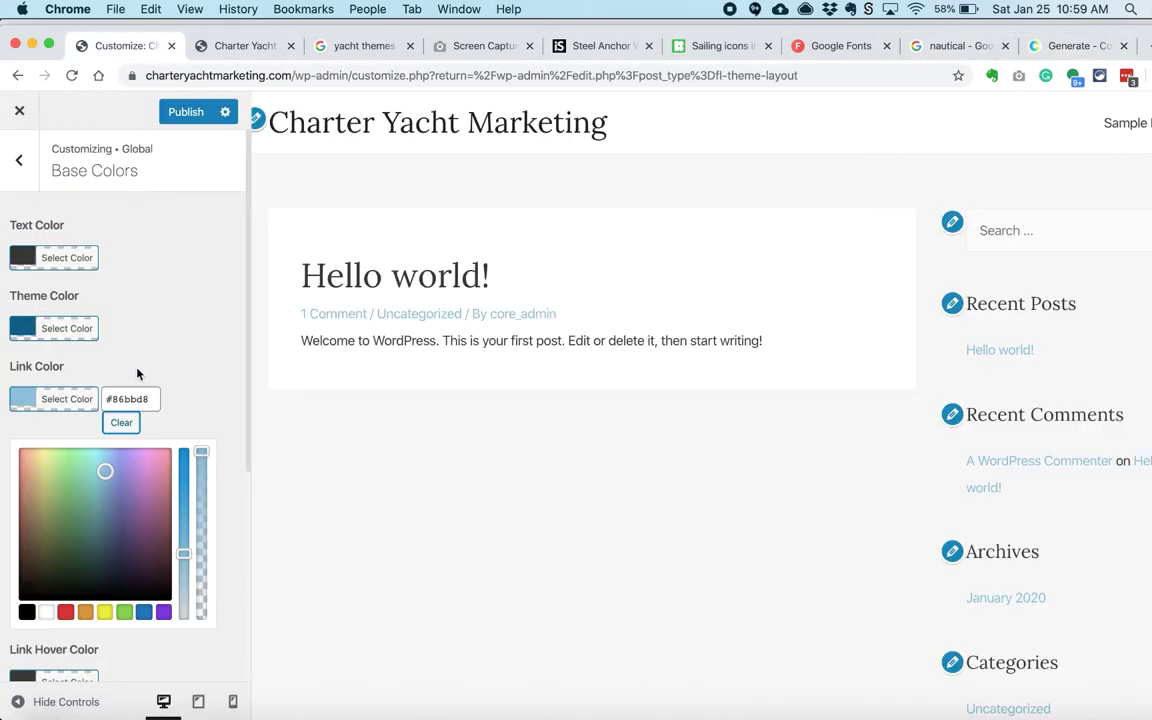
scroll(131, 293, down, 1)
scroll(140, 420, down, 4)
key(Escape)
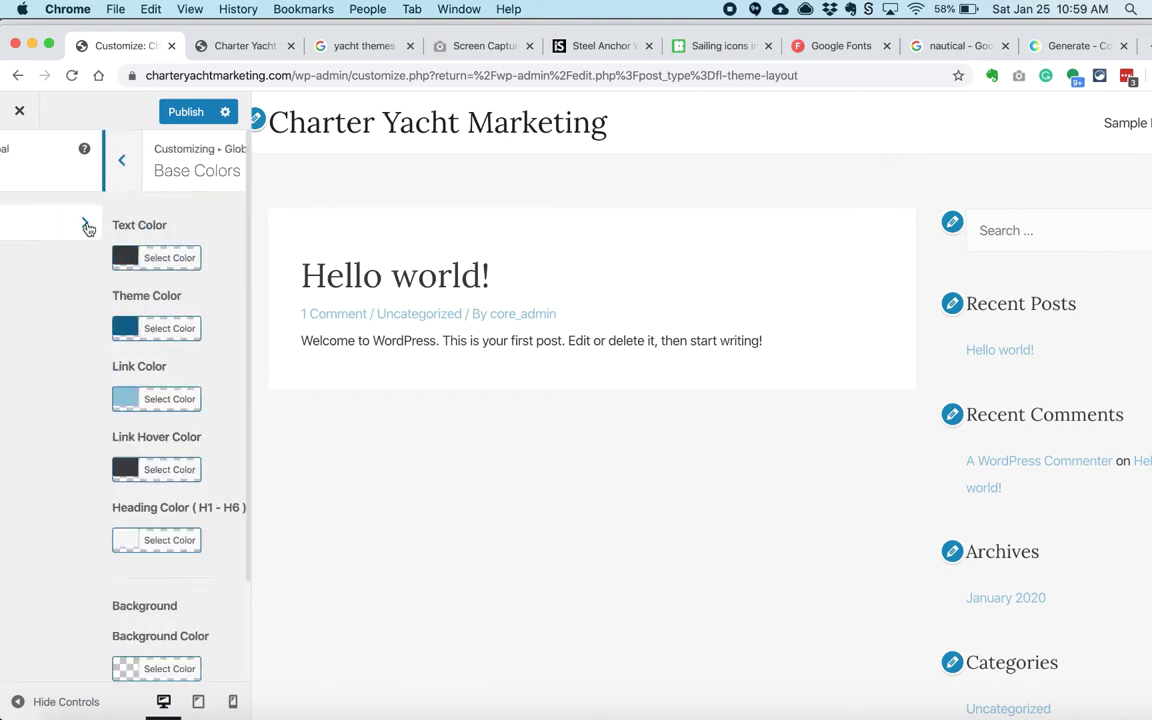
click(47, 224)
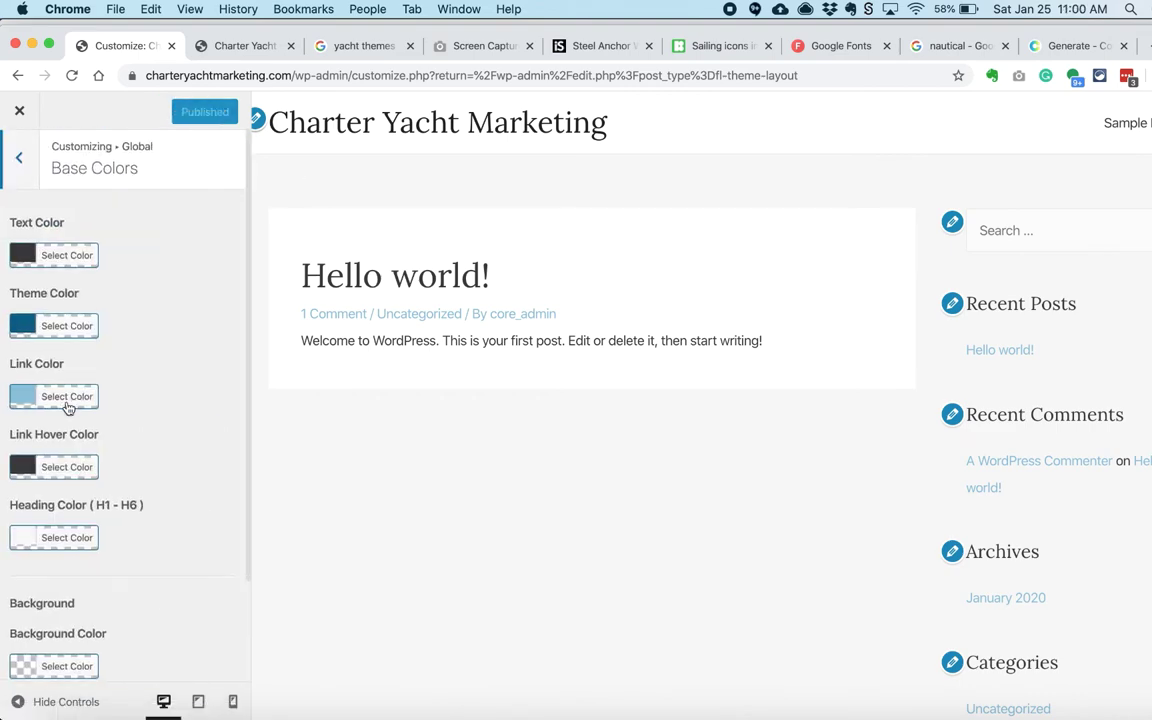
scroll(100, 390, down, 3)
Step: Set the heading colour to dark navy #0A2239 and link hover colour to #022f40
key(super+9)
key(super+1)
click(60, 421)
click(145, 415)
text(#0a223b)
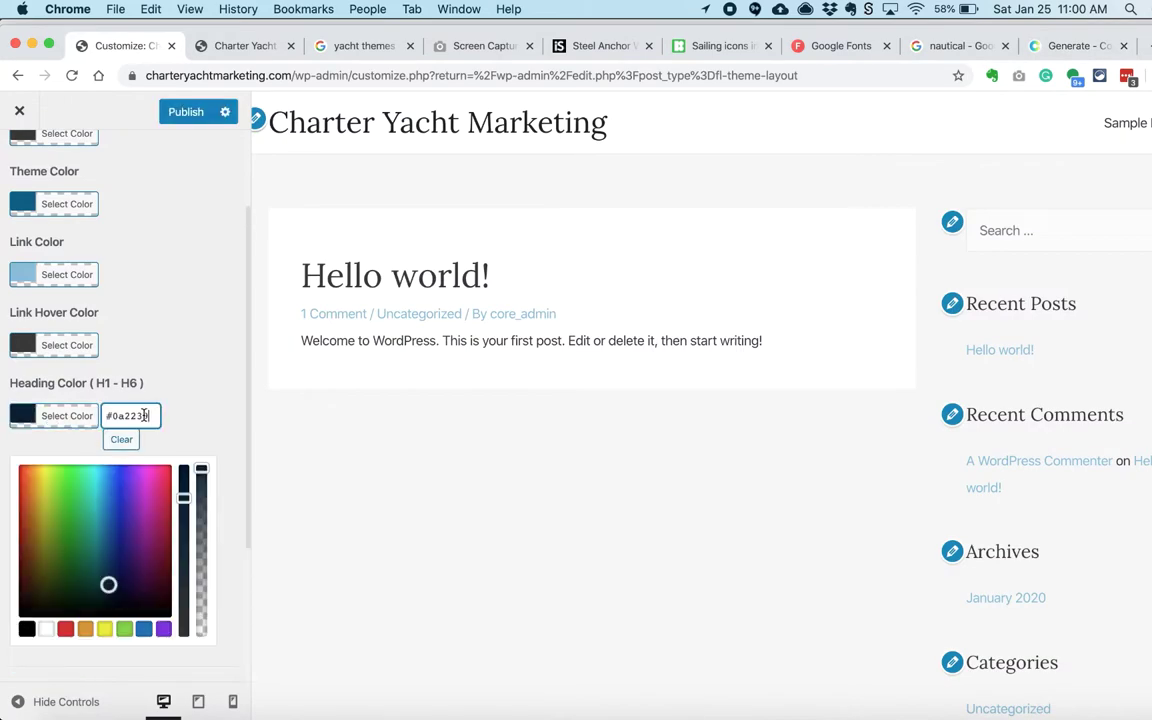
key(super+9)
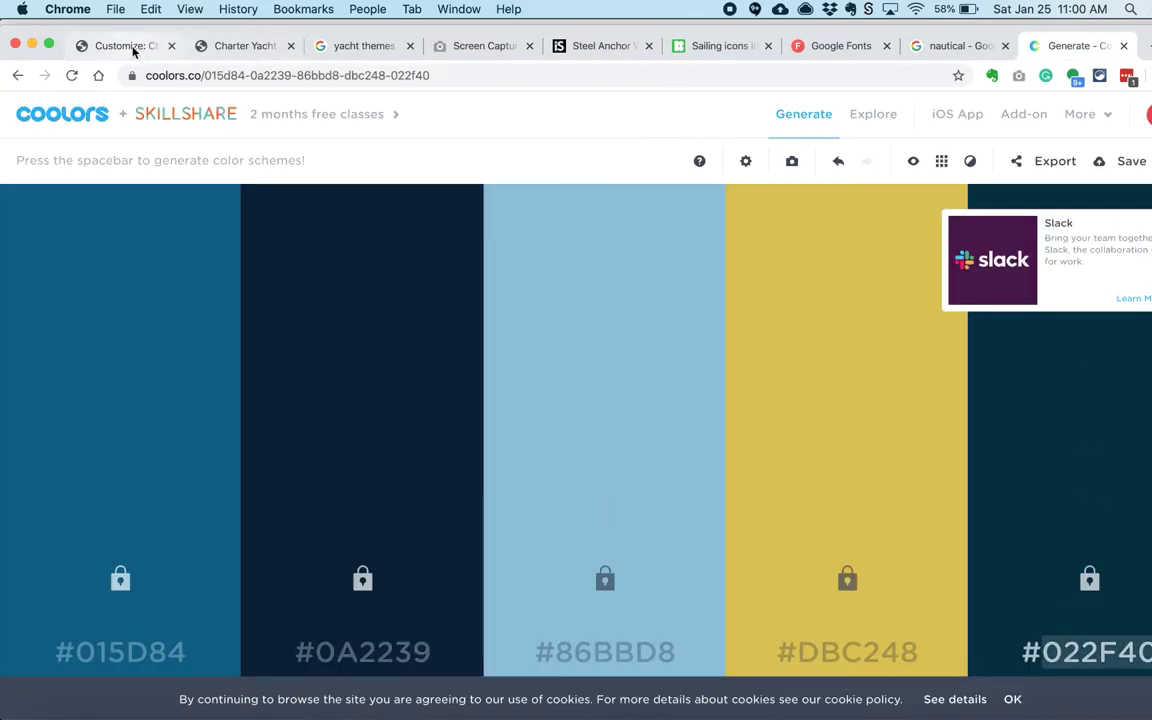
click(134, 50)
click(66, 342)
click(129, 342)
text(#022f40)
Step: Set the background colour to white and return to the global settings
scroll(34, 257, down, 1)
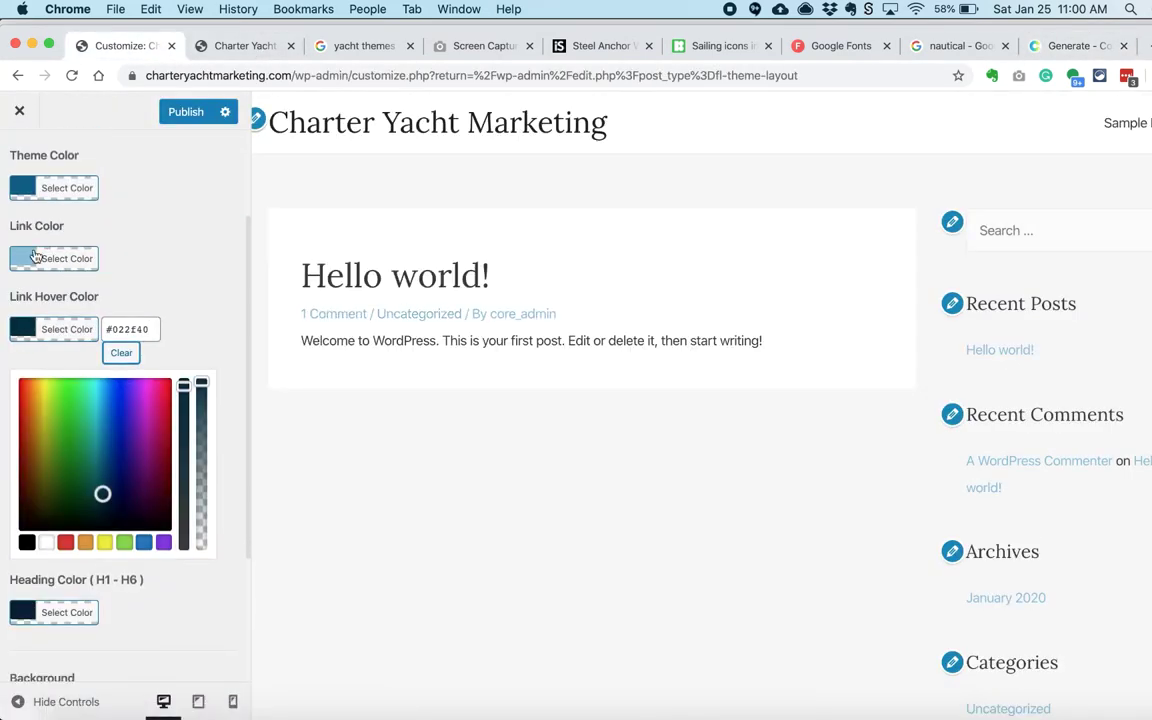
scroll(120, 450, down, 8)
click(60, 332)
click(46, 543)
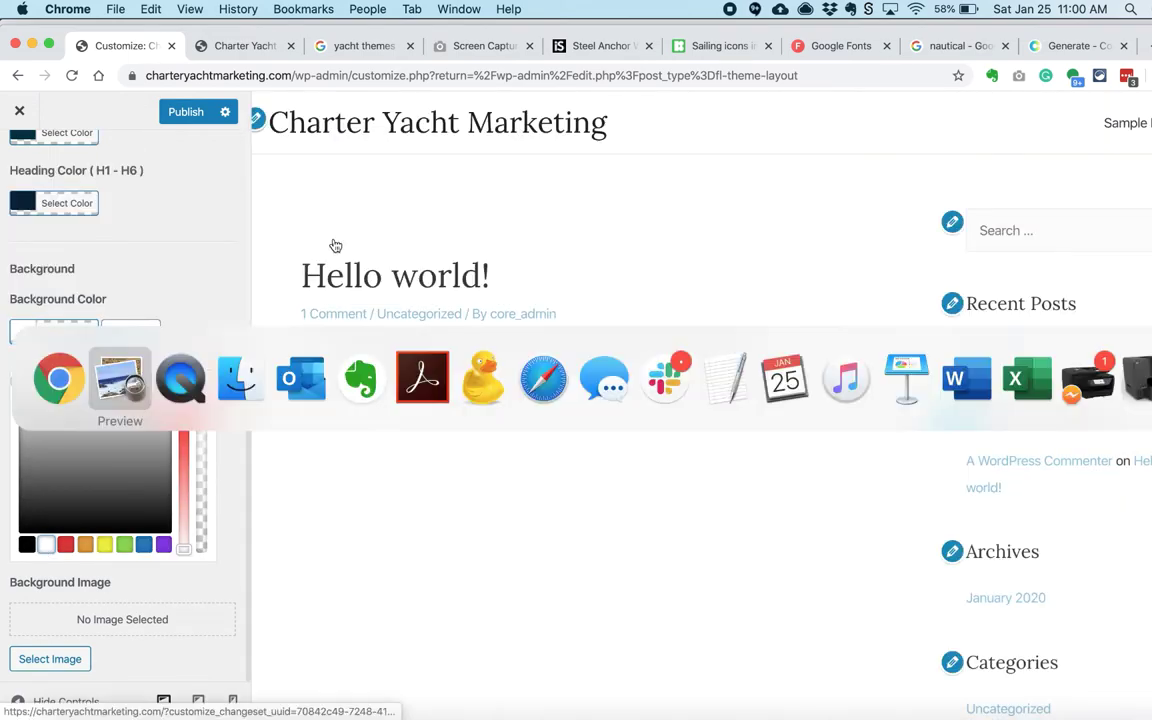
key(super+Tab)
scroll(316, 375, down, 10)
key(super+Tab)
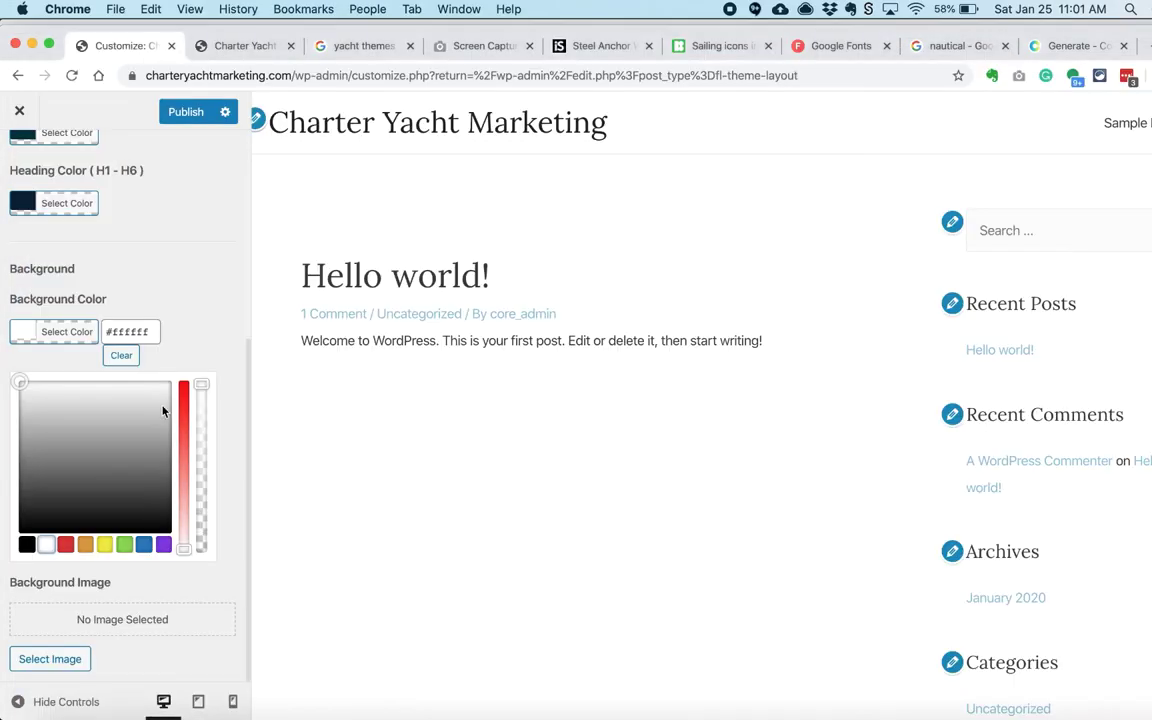
key(Escape)
key(Escape)
scroll(100, 240, up, 1)
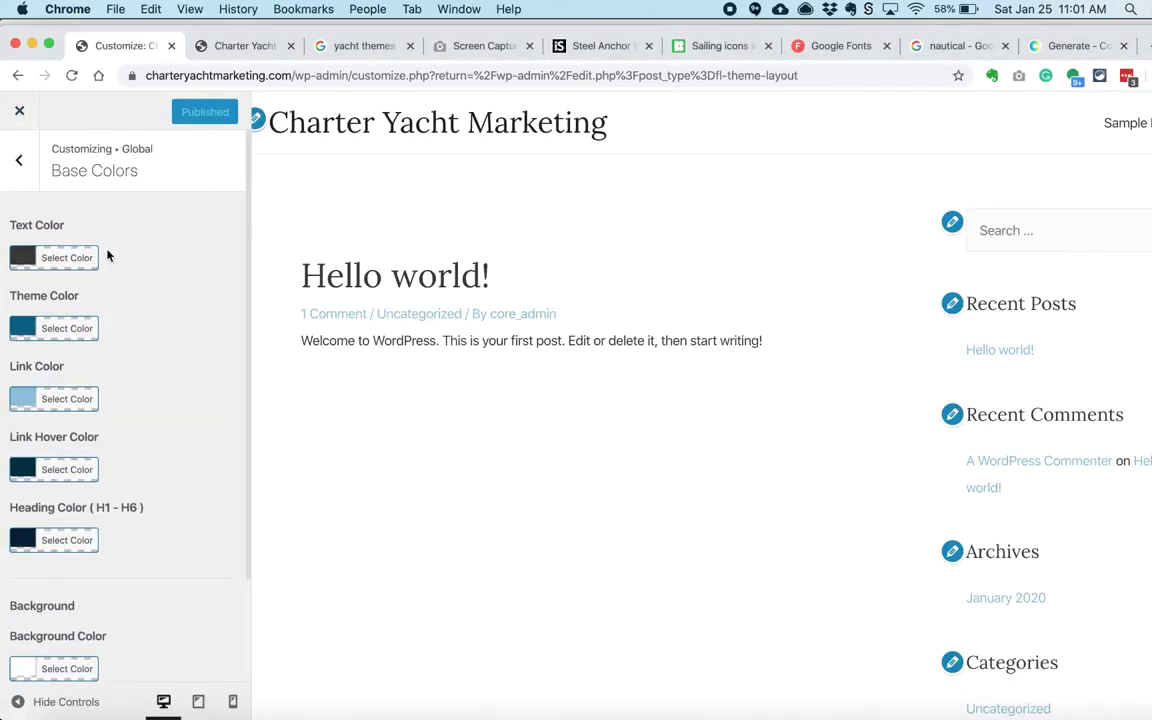
key(Escape)
Step: Set the Container layout to Full Width / Contained and review page and blog post layouts
click(63, 295)
click(76, 350)
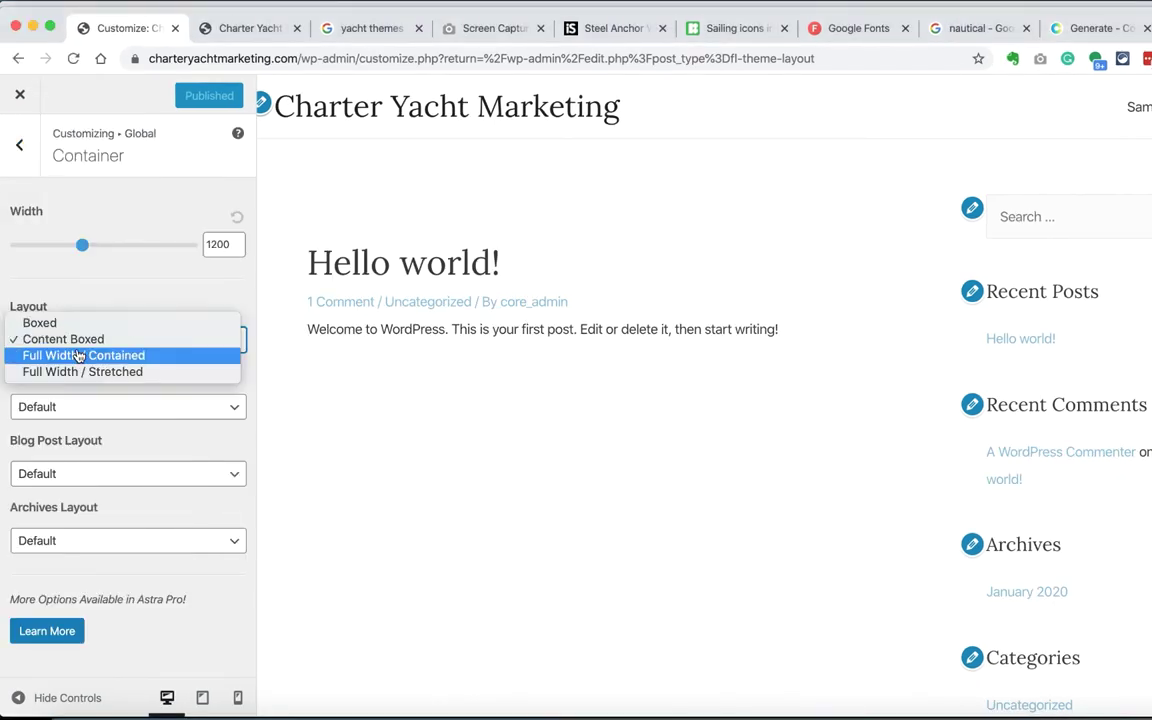
click(76, 355)
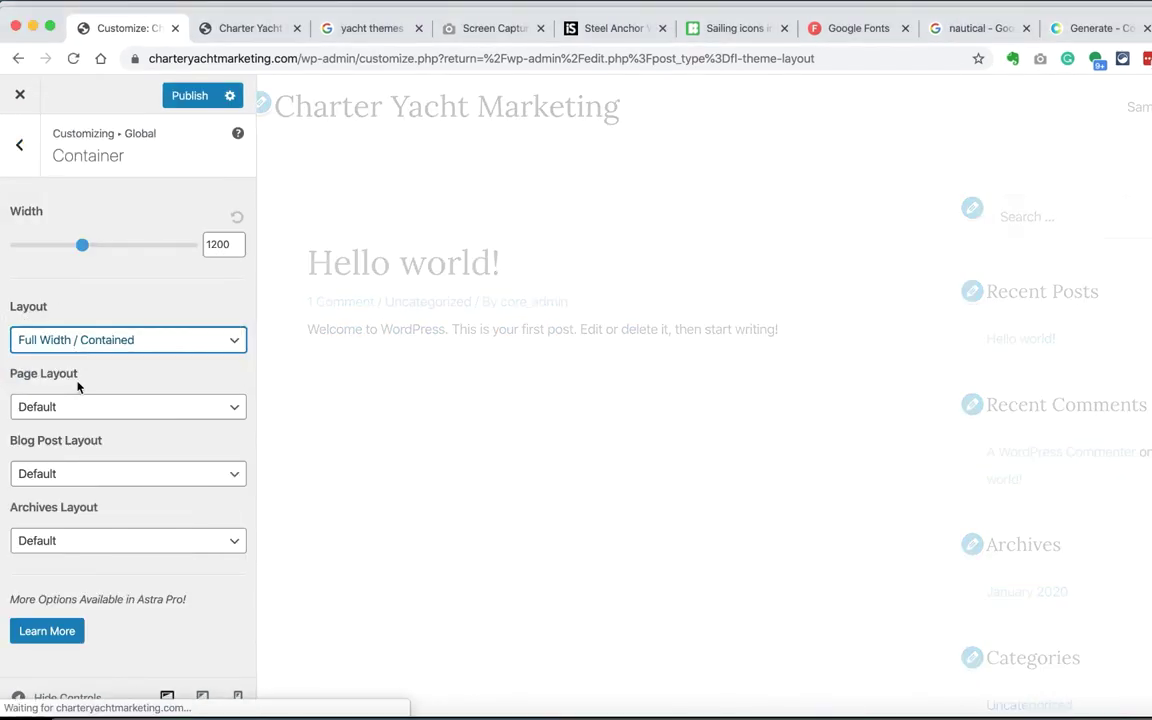
click(77, 406)
click(80, 453)
Step: Leave the blog post and archive layouts on Default
click(76, 473)
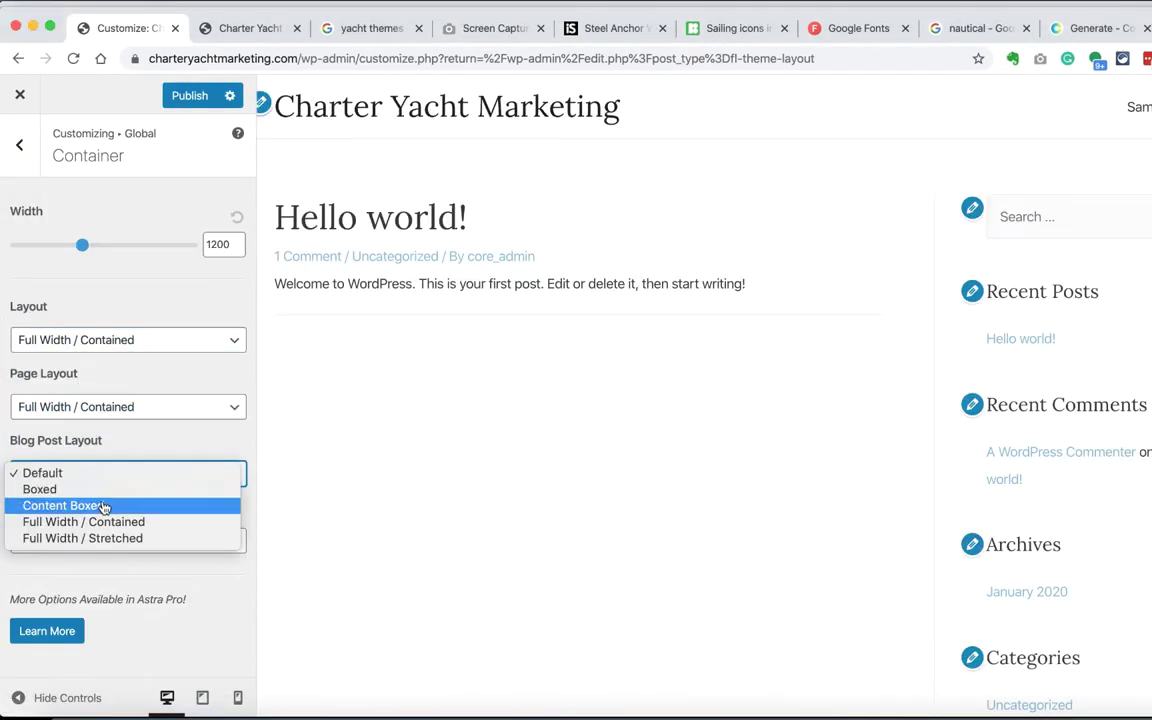
key(Escape)
click(139, 541)
click(139, 541)
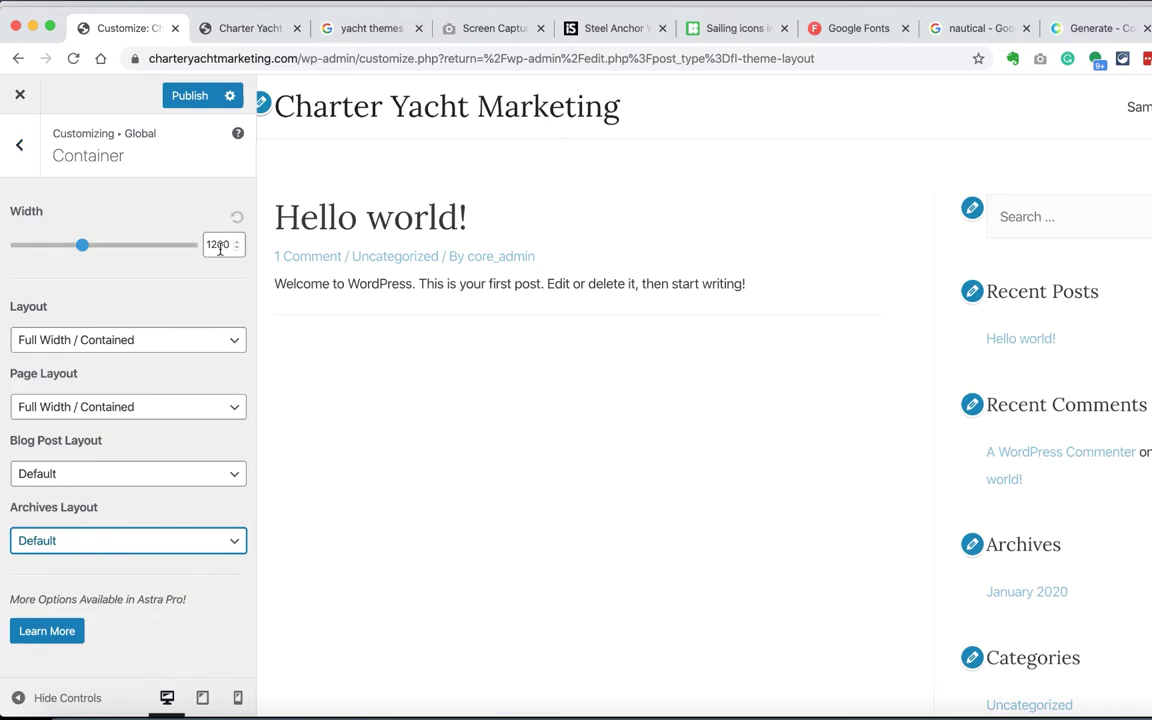
click(19, 147)
Step: Give buttons black normal text and a #dbb600 yellow hover background
click(45, 316)
click(1100, 28)
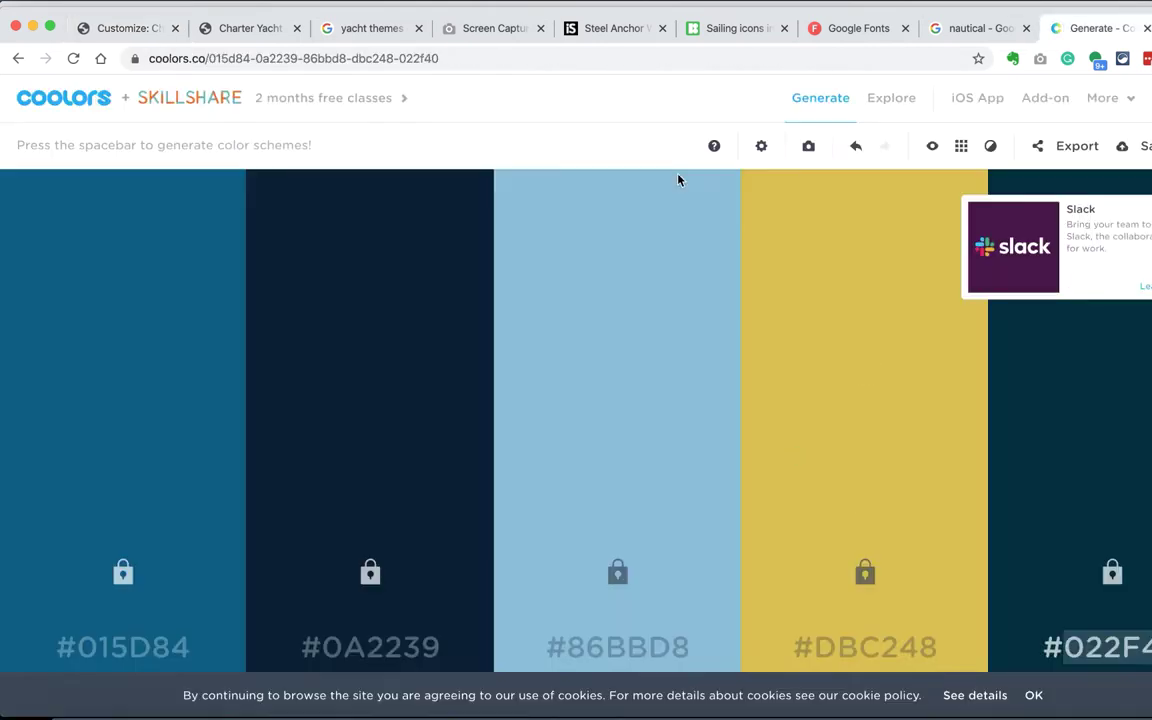
click(120, 28)
click(227, 269)
click(66, 400)
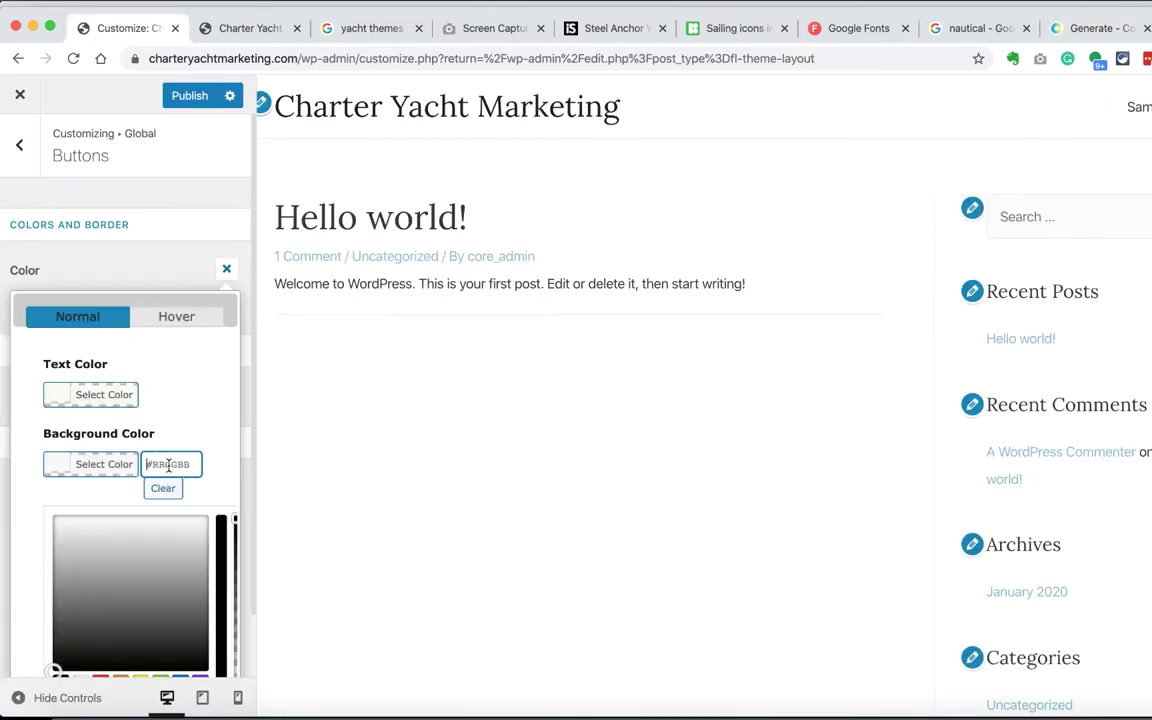
click(60, 613)
scroll(62, 600, down, 2)
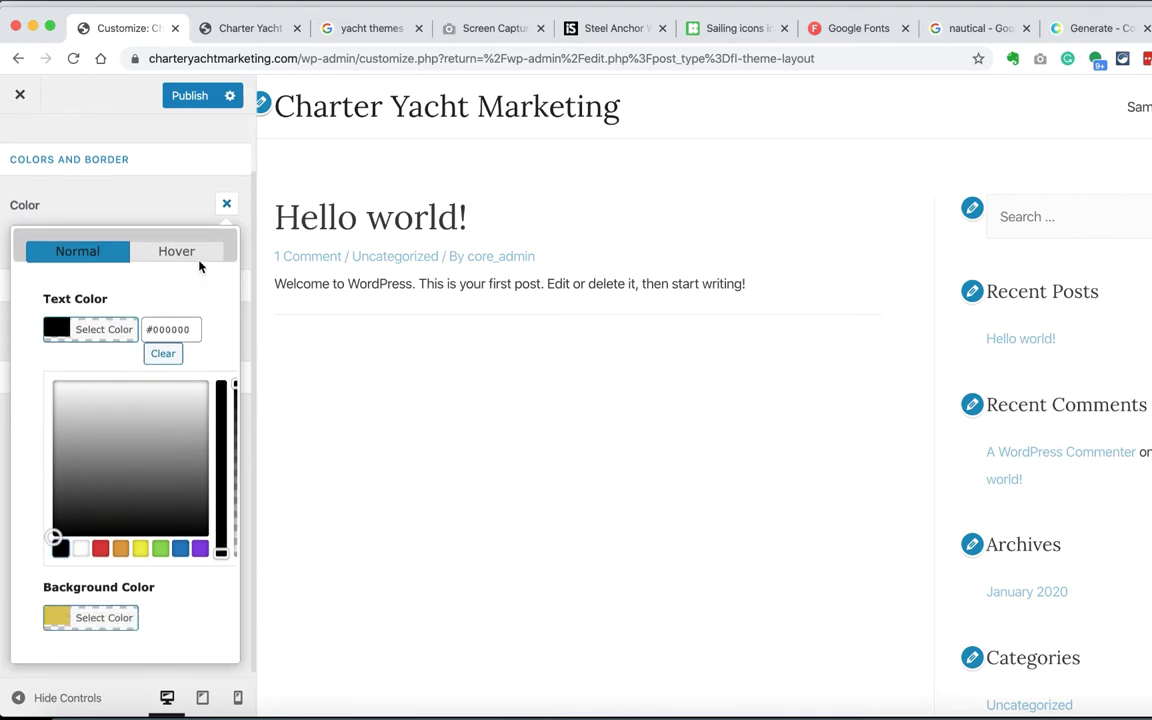
click(172, 255)
click(120, 460)
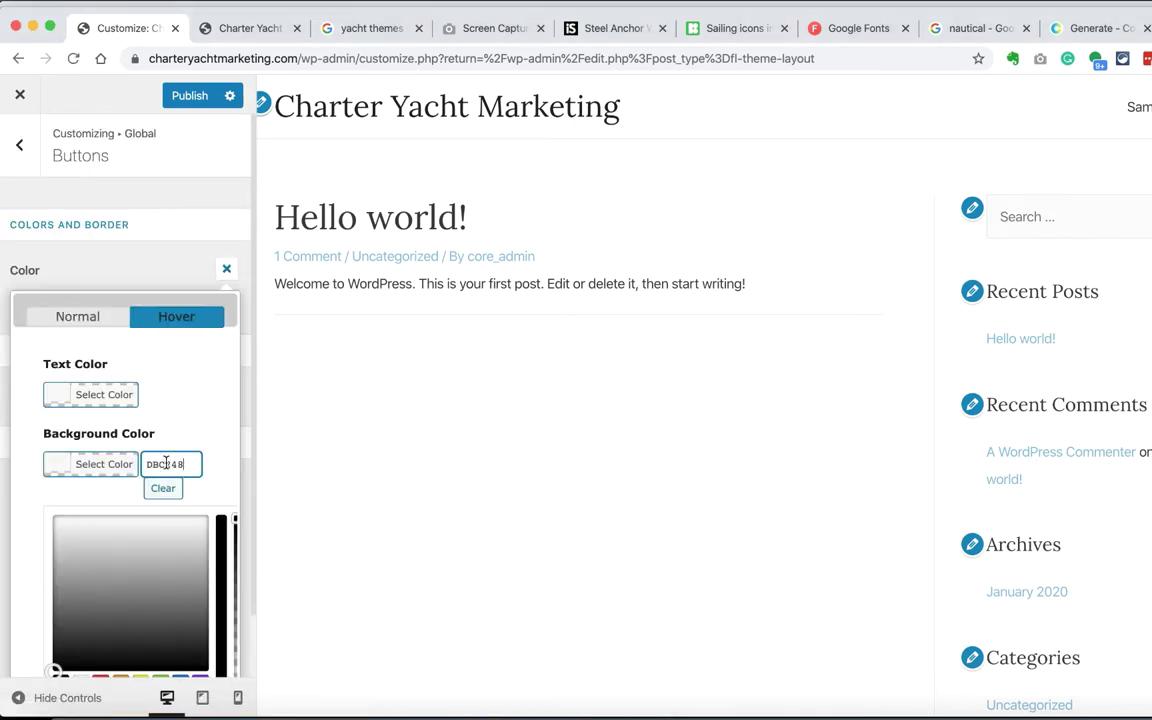
key(Return)
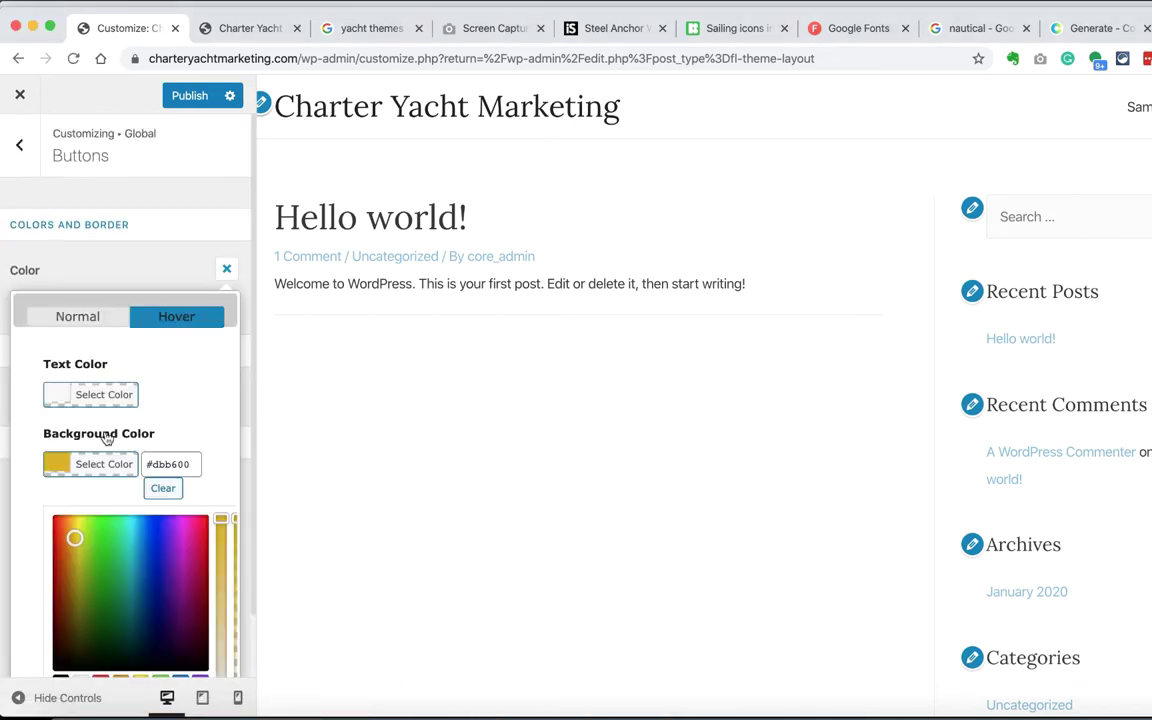
click(229, 267)
Step: Set the button text weight to Light 300, keeping text transform at Inherit
click(233, 399)
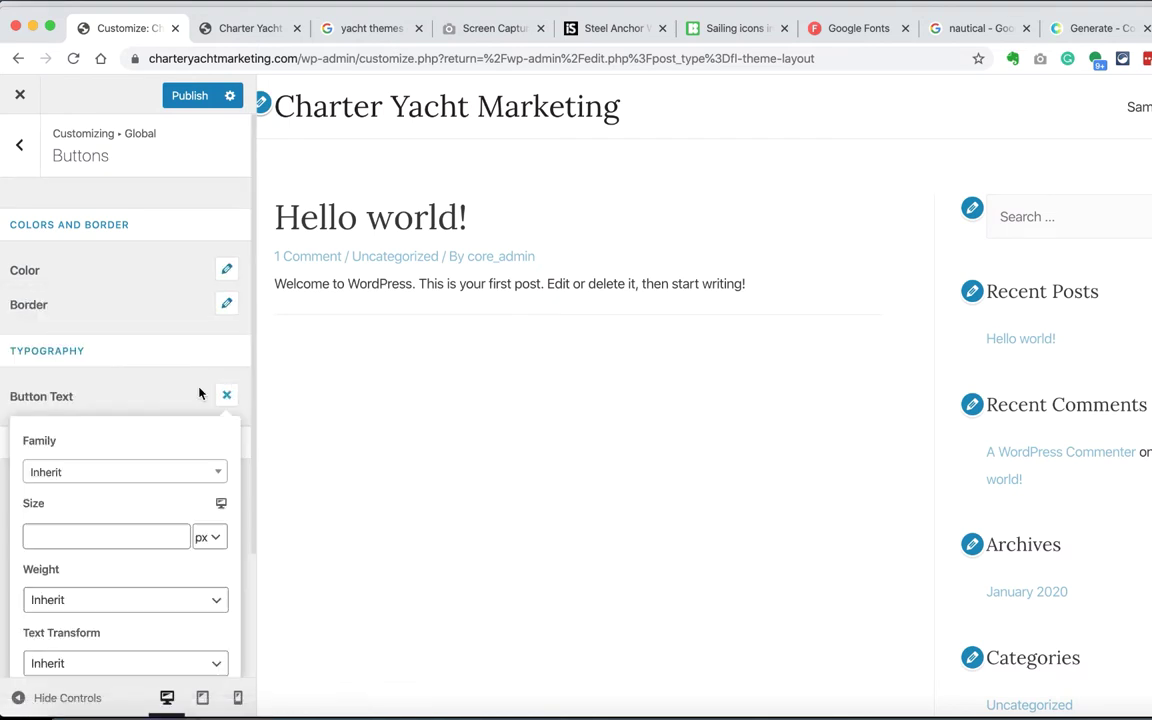
scroll(165, 437, down, 3)
click(175, 443)
click(162, 491)
click(154, 507)
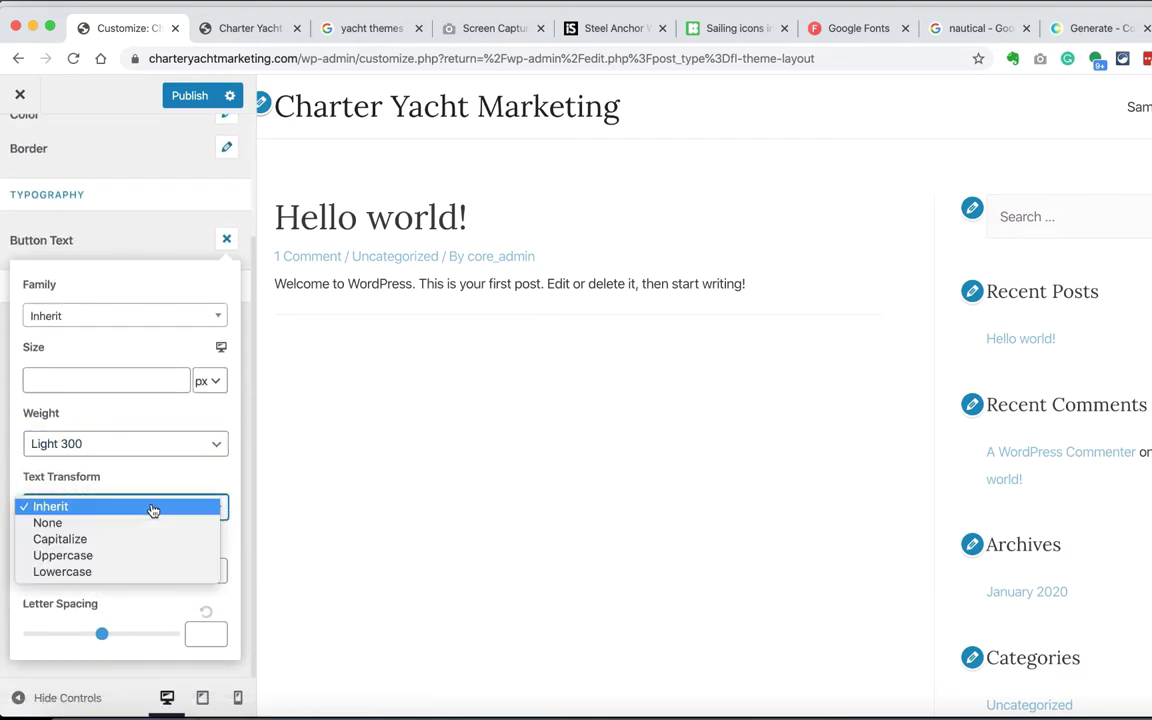
click(154, 507)
click(226, 239)
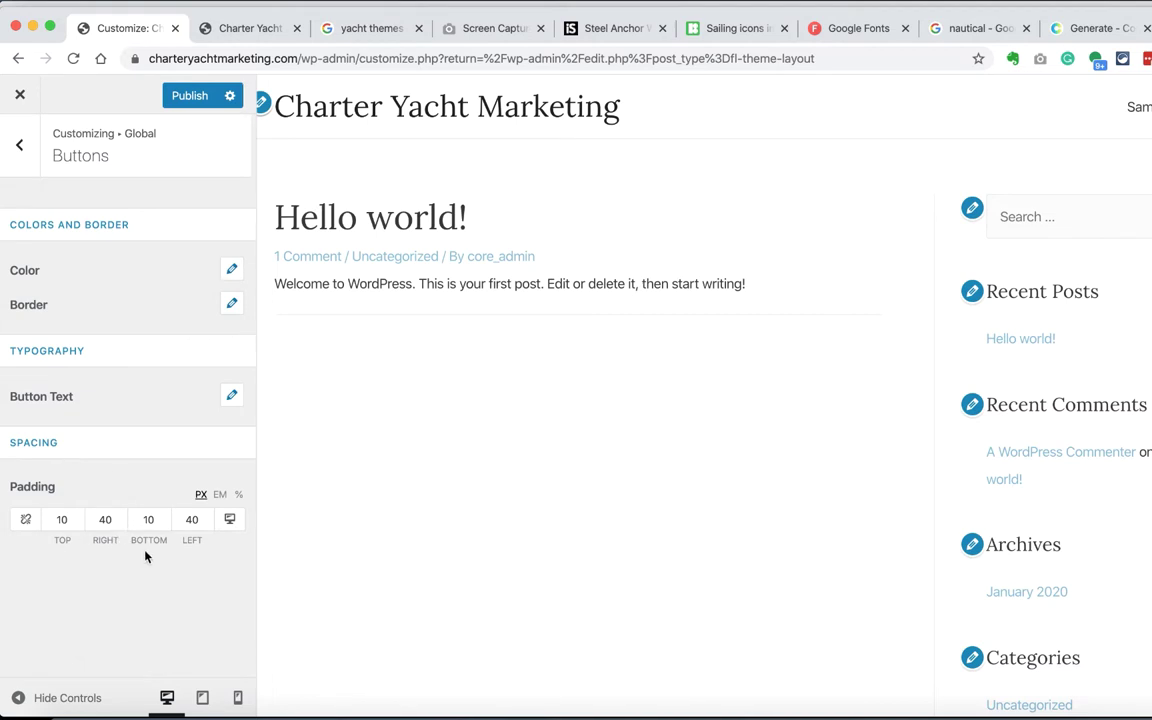
click(20, 150)
click(18, 144)
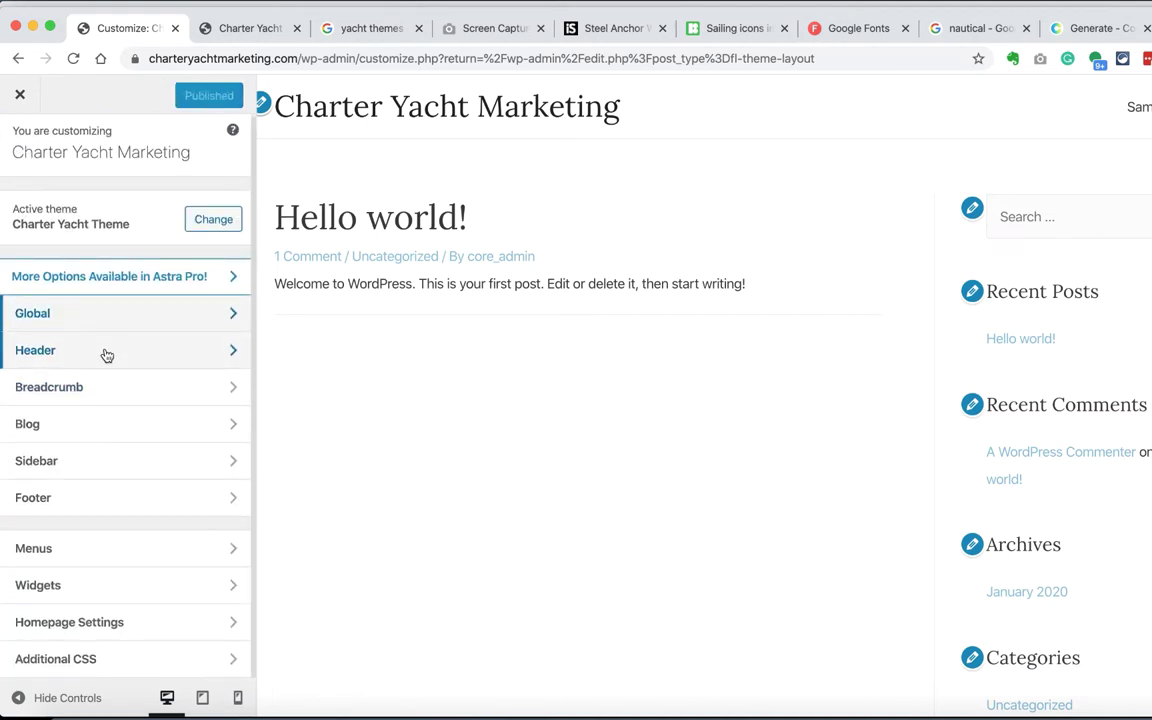
Step: Hide Comments and Category from the Blog / Archive post meta, leaving only the author
click(103, 362)
click(24, 145)
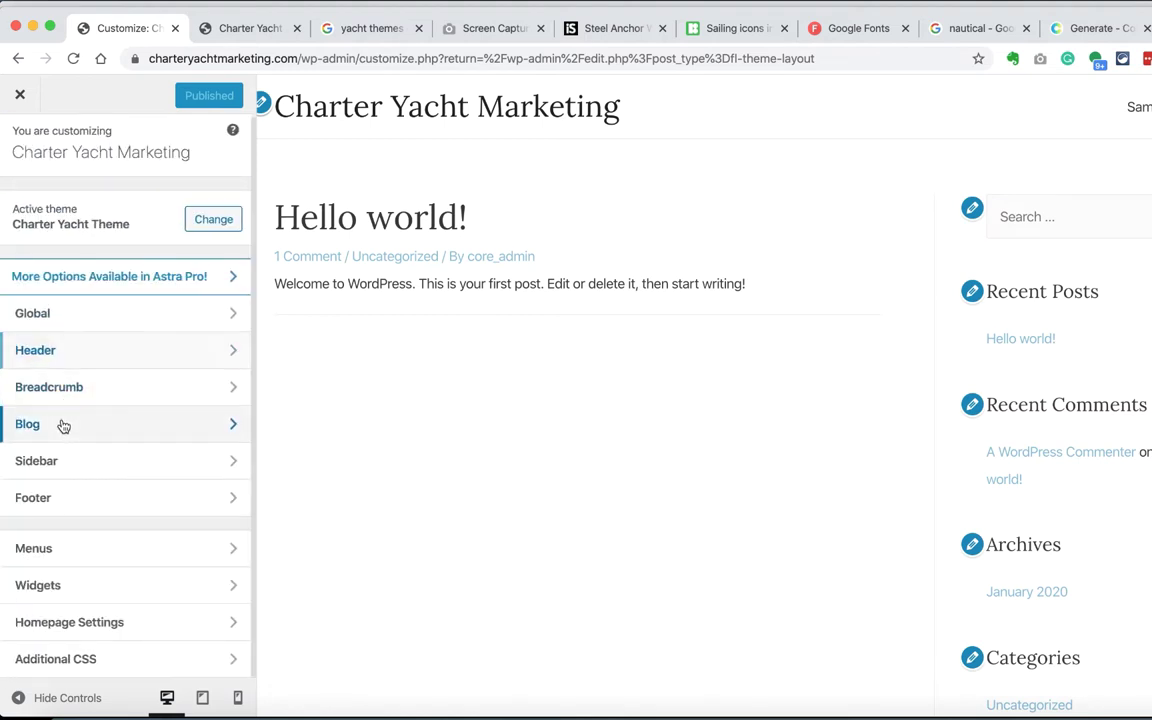
click(62, 425)
click(28, 384)
click(28, 351)
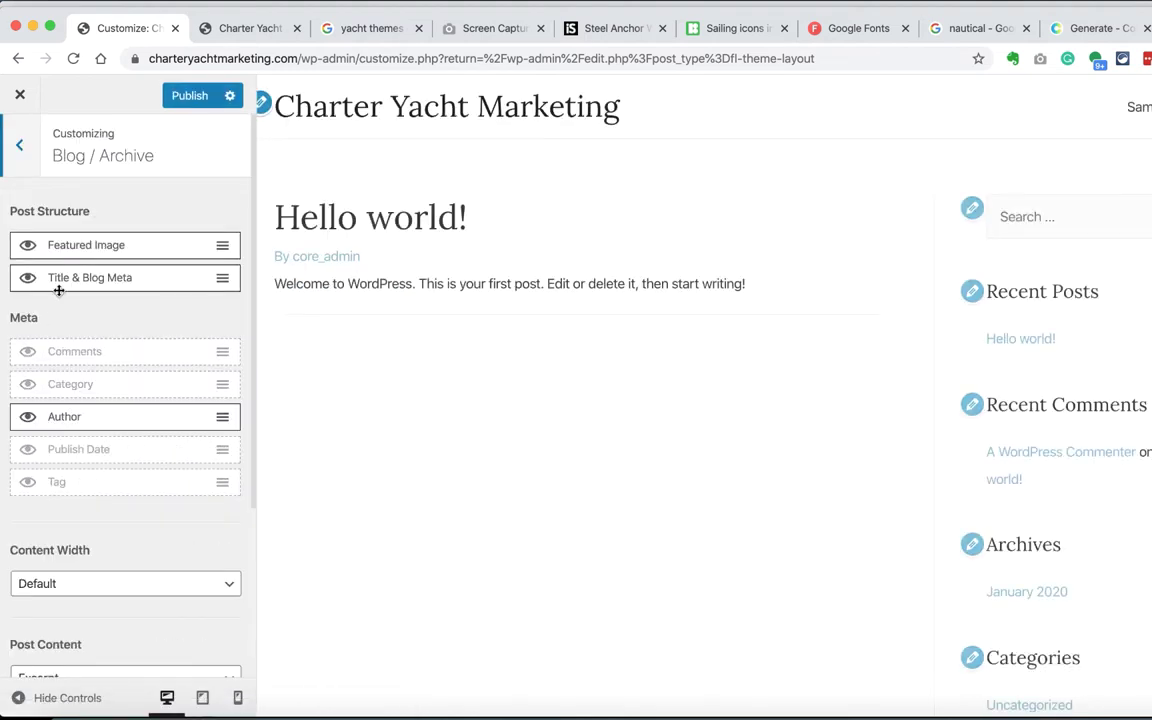
click(24, 147)
Step: Look through the Single Post, Sidebar and Footer settings without changes
click(35, 250)
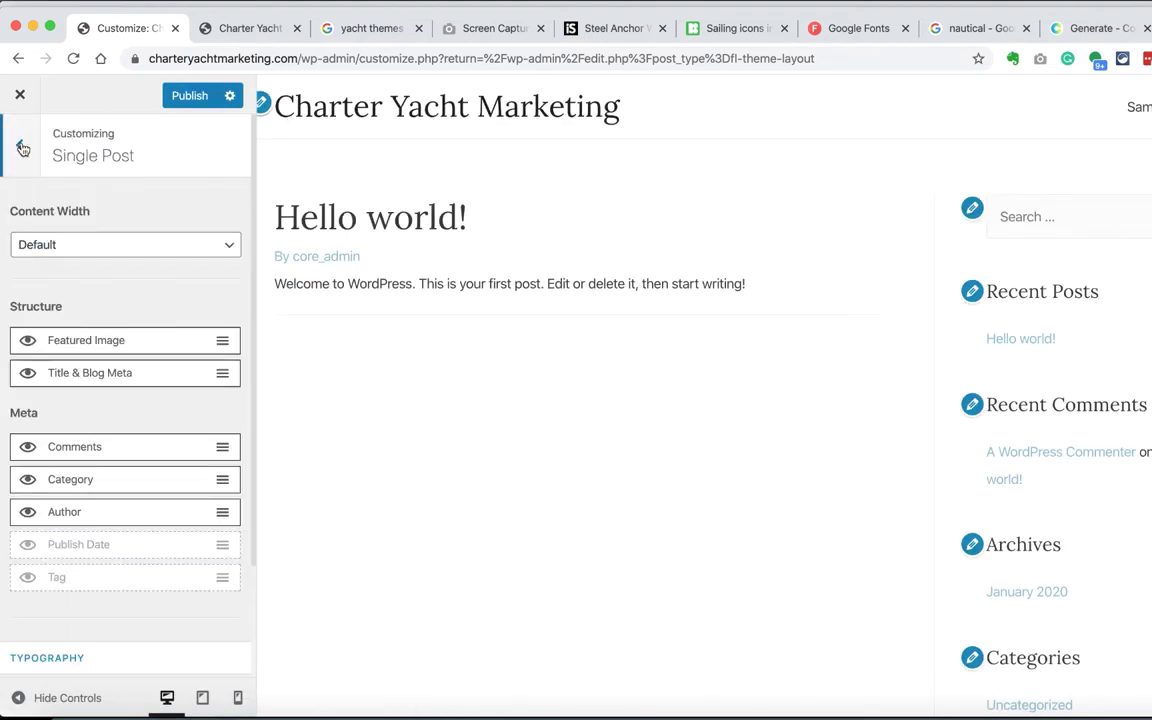
click(23, 148)
click(78, 456)
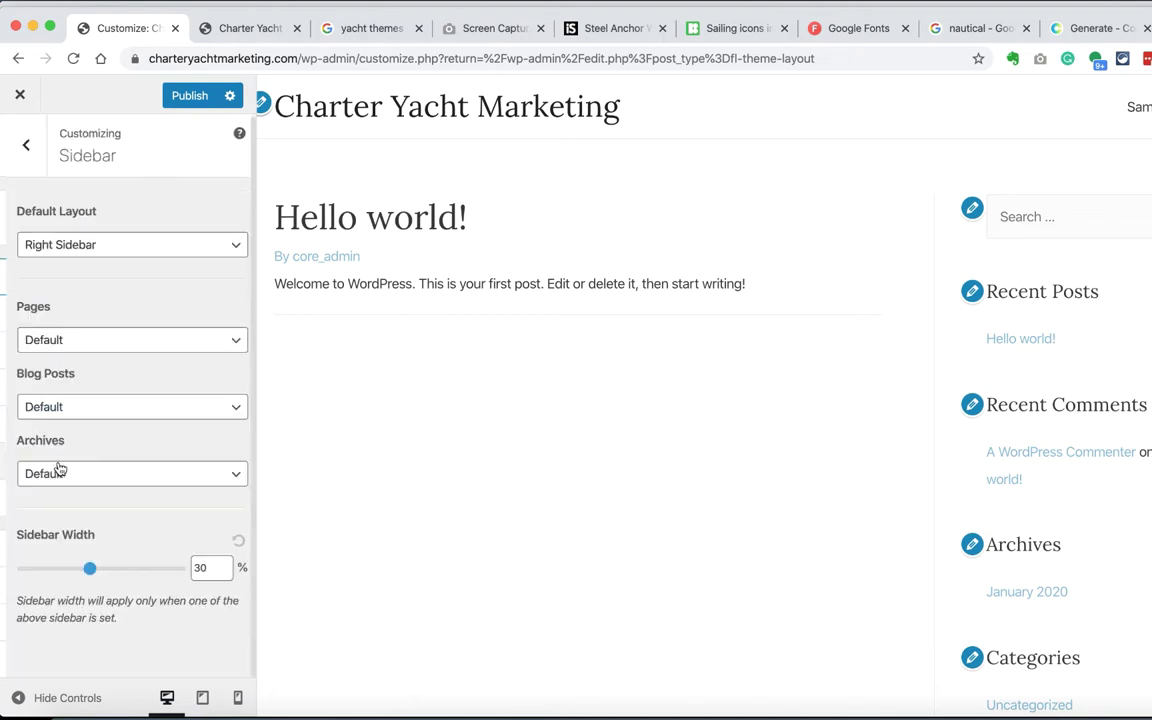
click(23, 150)
click(39, 499)
click(21, 146)
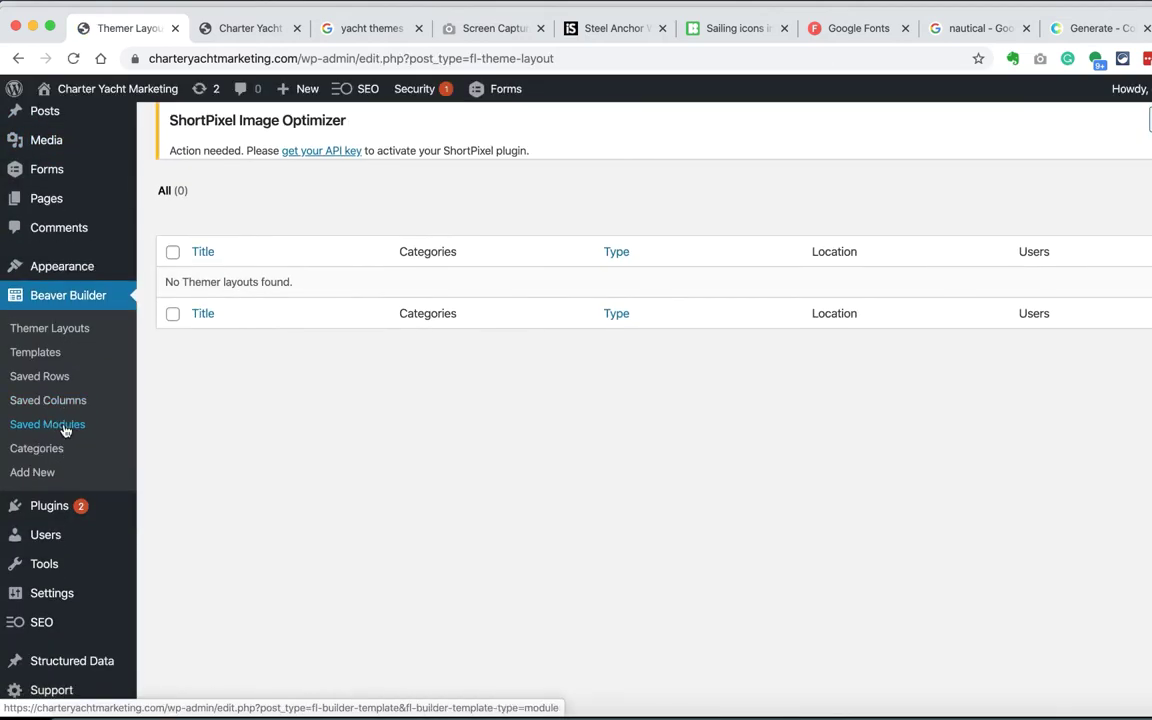
Step: Reload the home page, then create a new themer layout titled Header
click(252, 28)
click(73, 58)
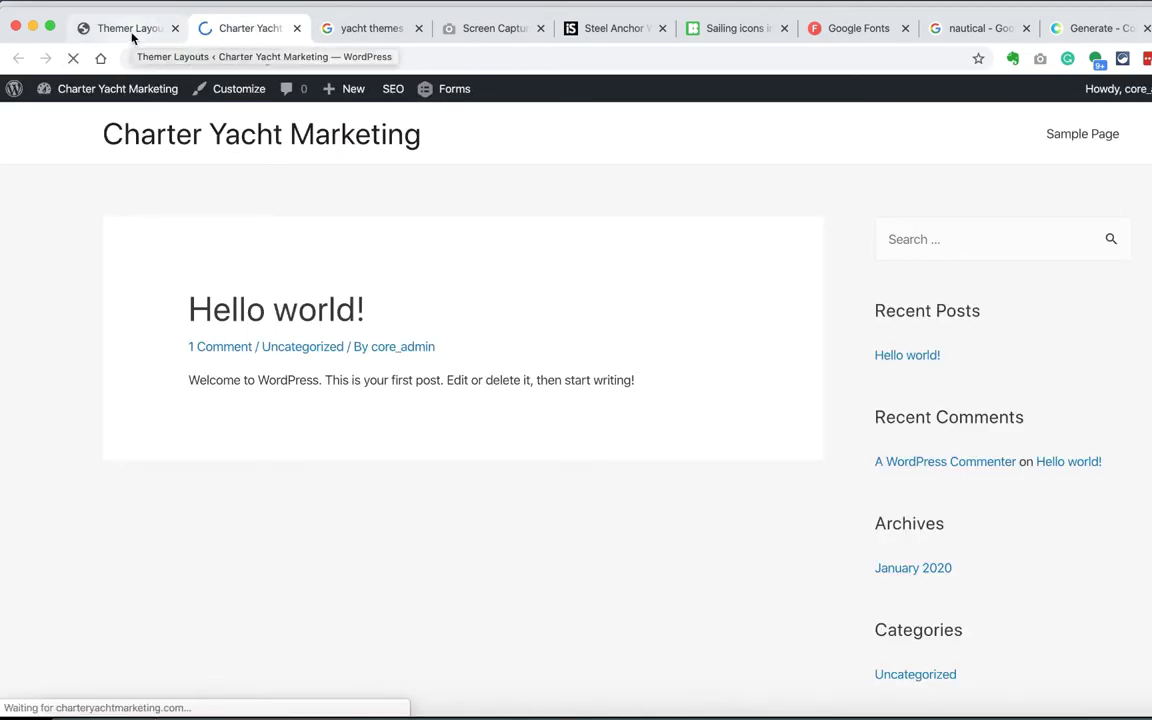
click(128, 33)
click(334, 129)
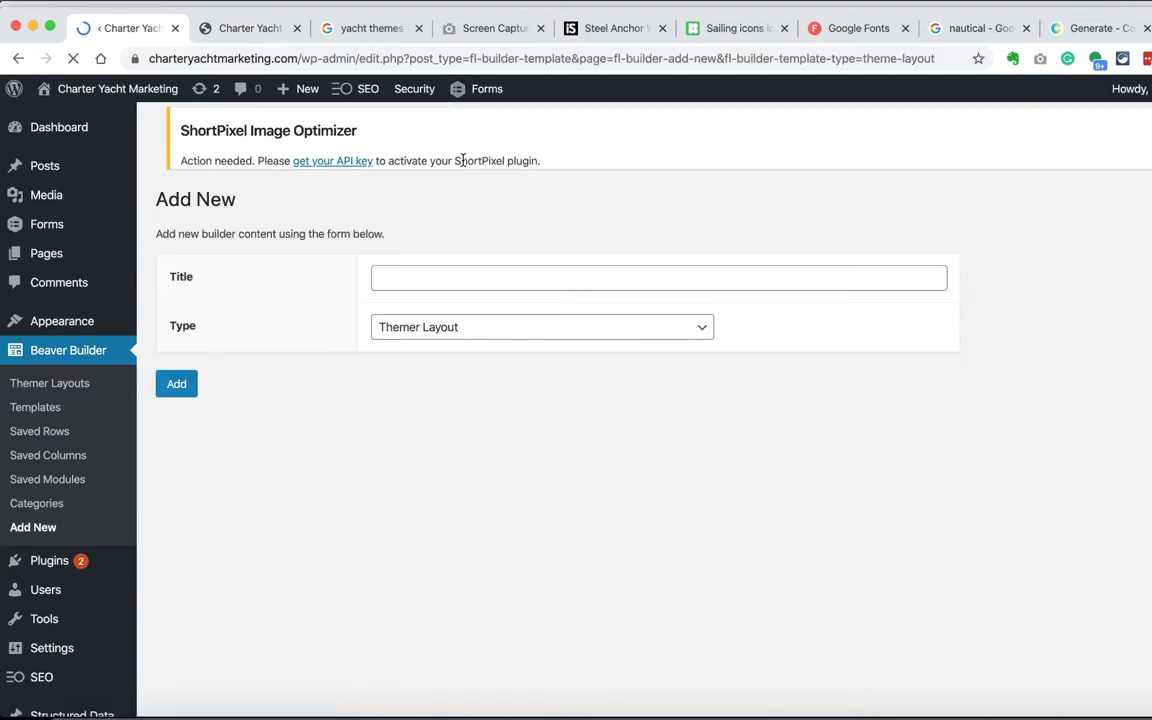
text(Header)
click(217, 437)
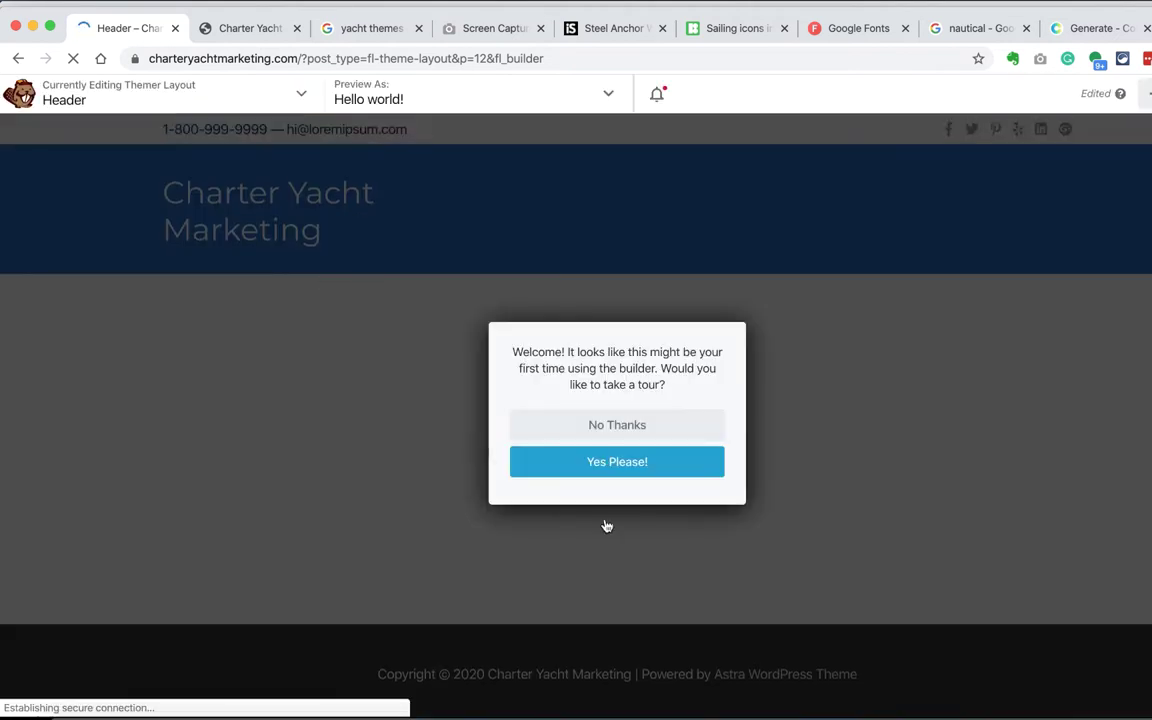
Step: Delete the contact top-bar row and the site-title heading module from the header
click(617, 424)
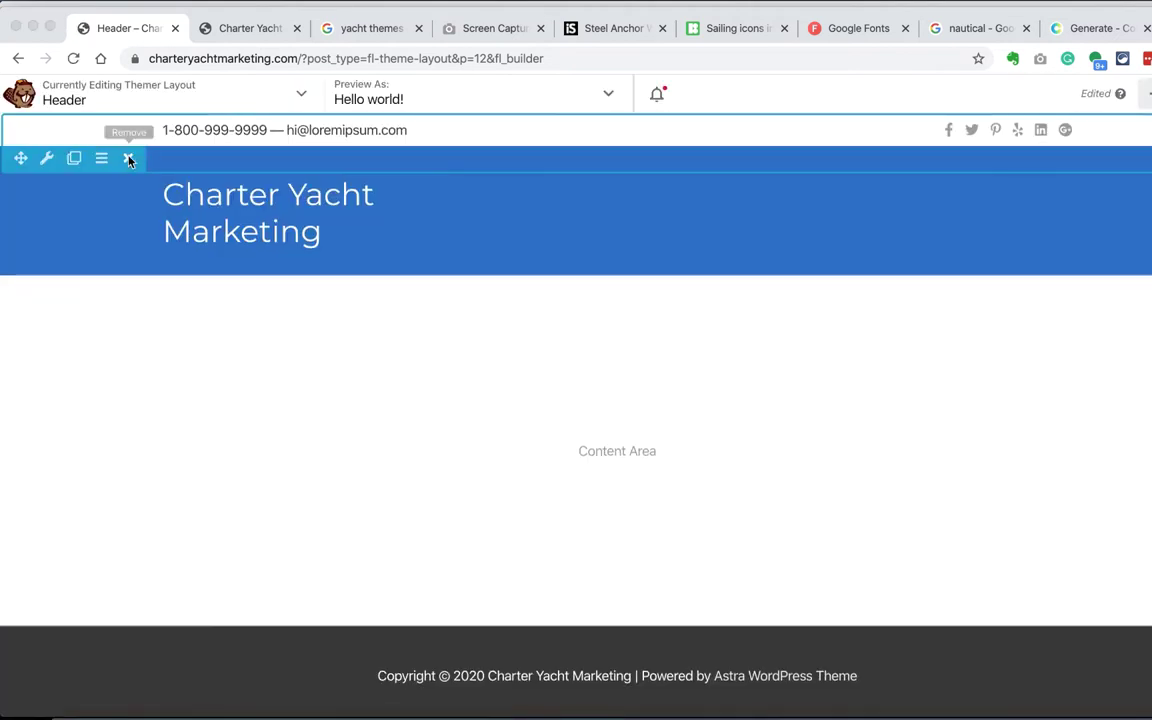
click(126, 157)
key(super+Tab)
scroll(257, 337, up, 3)
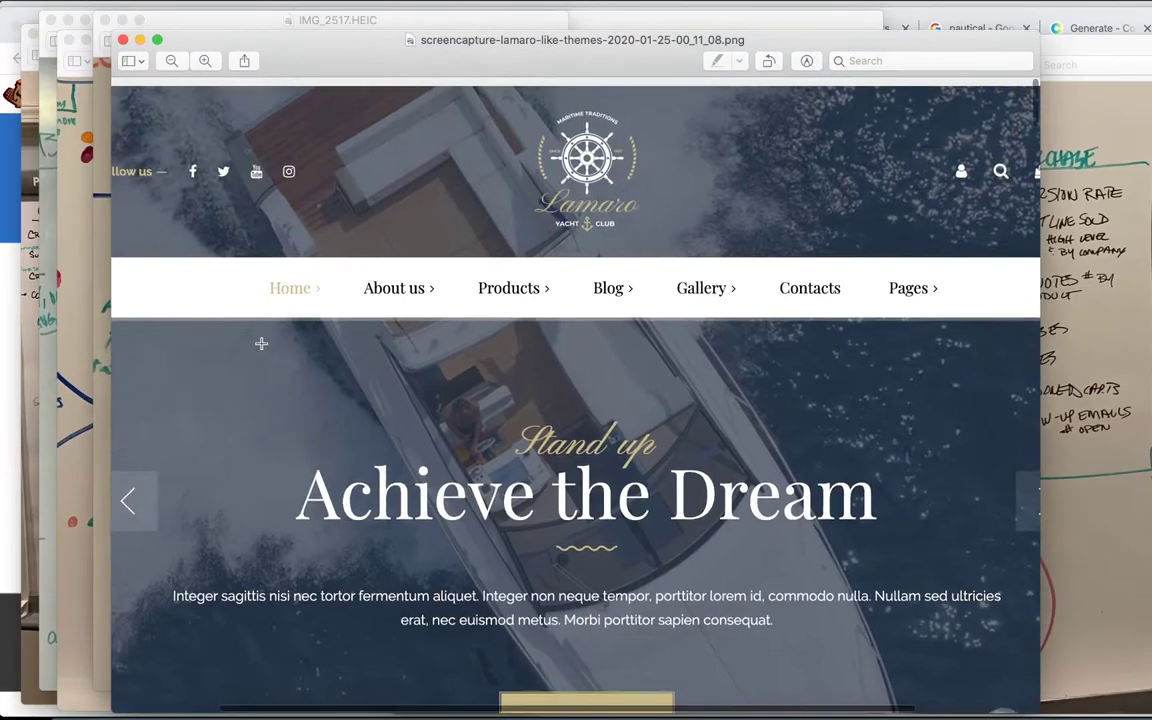
scroll(261, 343, right, 2)
key(super+Tab)
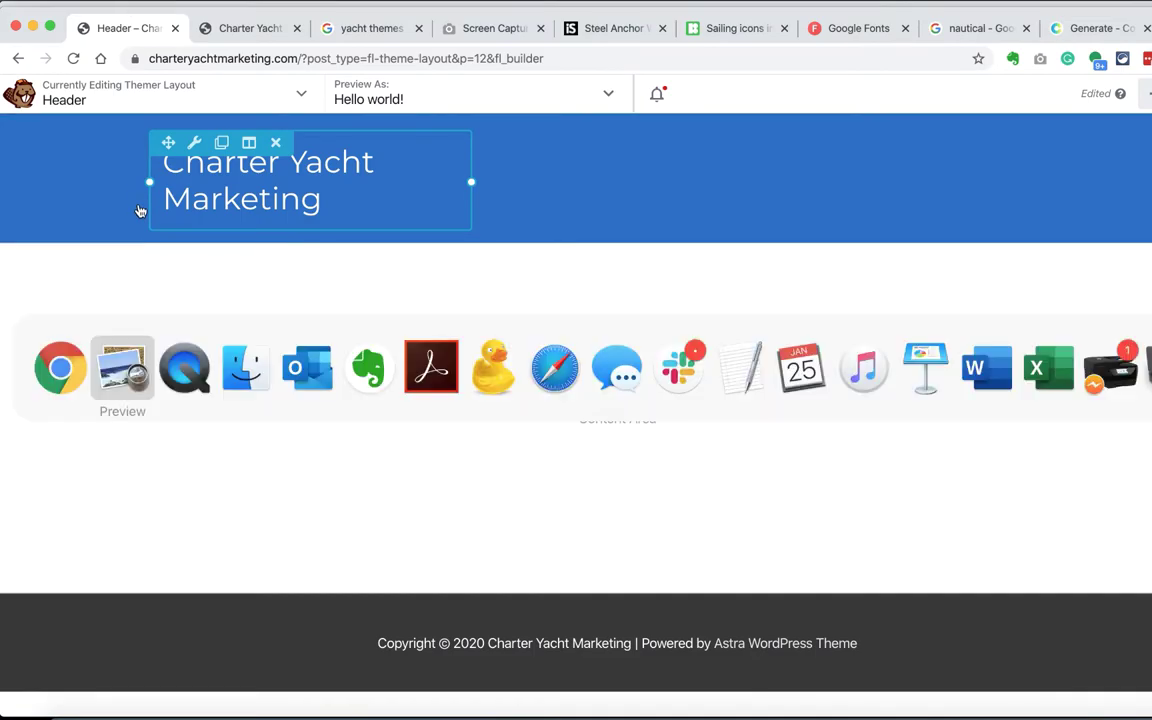
click(276, 142)
click(766, 145)
Step: Publish the empty blue header, exit to the live page, and close the Customizer
key(super+Tab)
key(super+Tab)
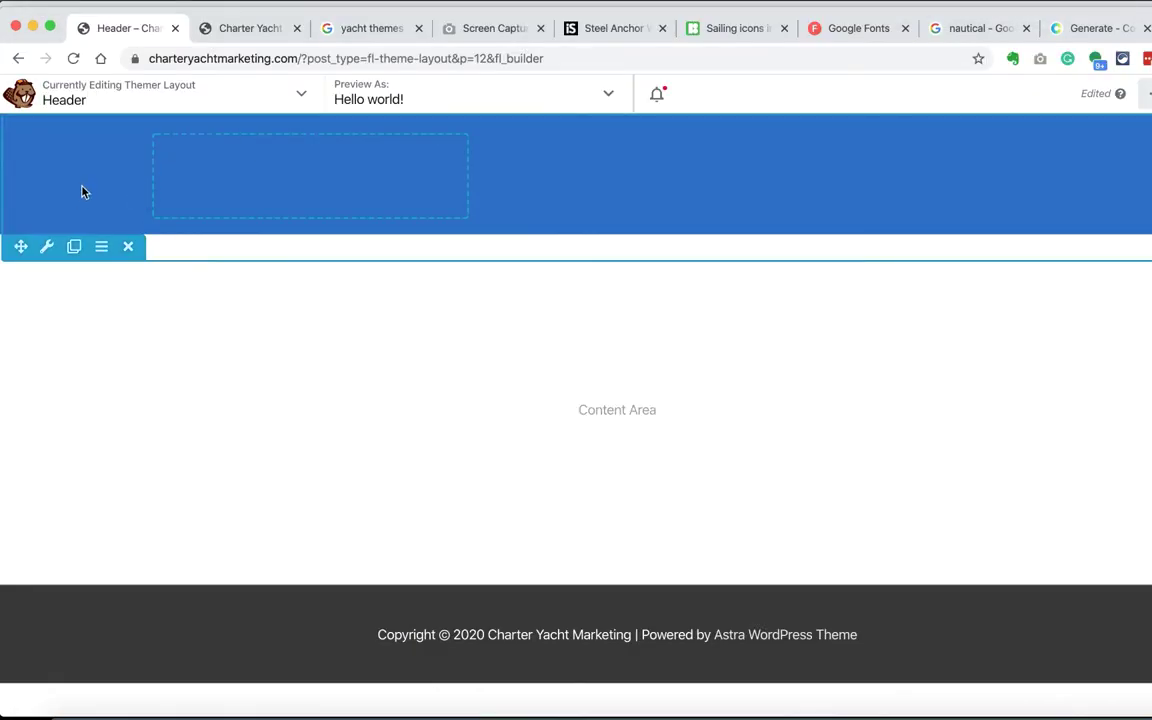
key(super+p)
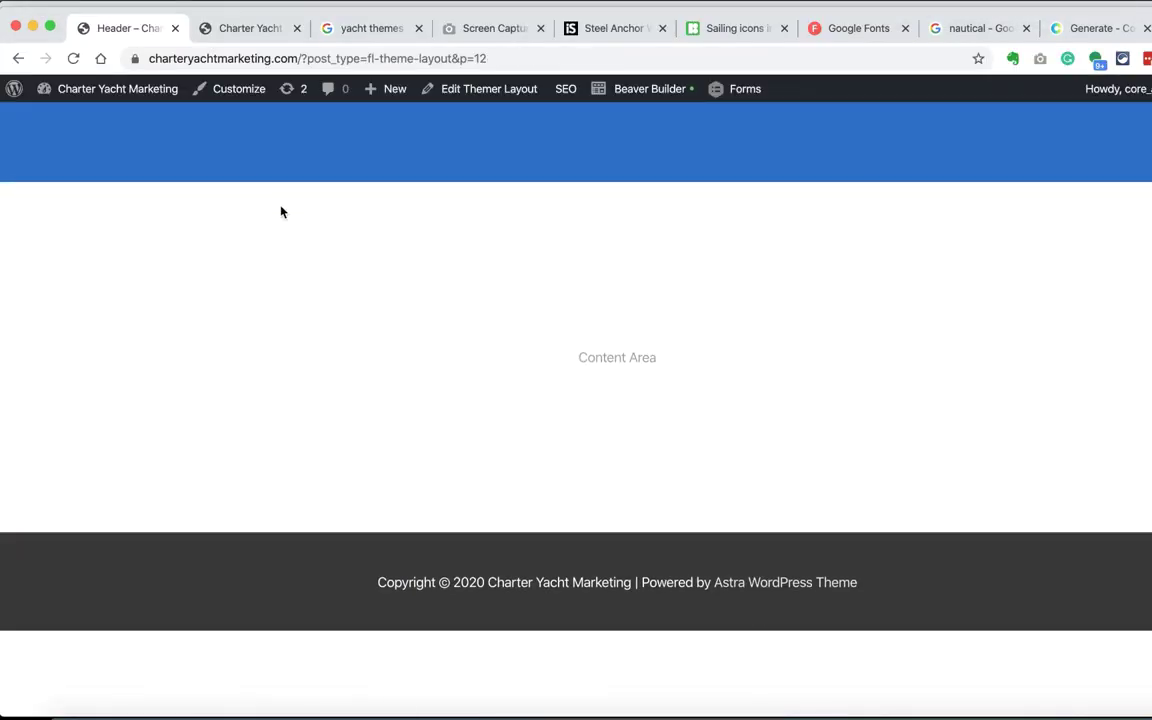
mouse_move(124, 83)
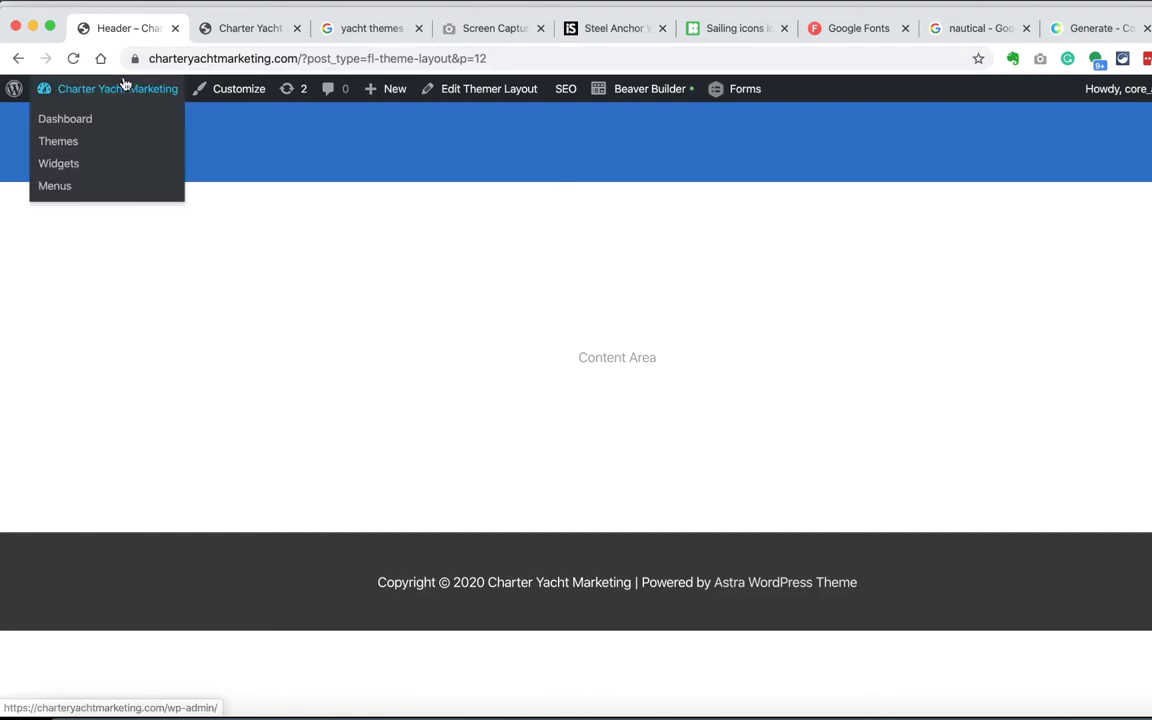
click(198, 100)
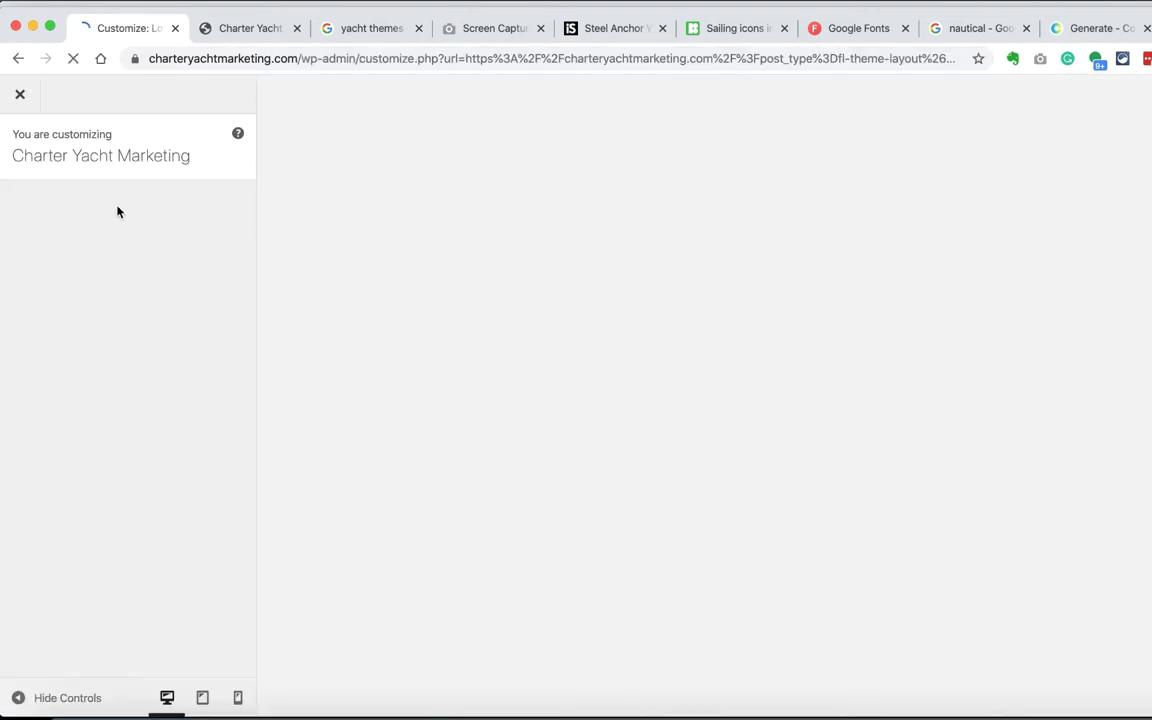
click(19, 94)
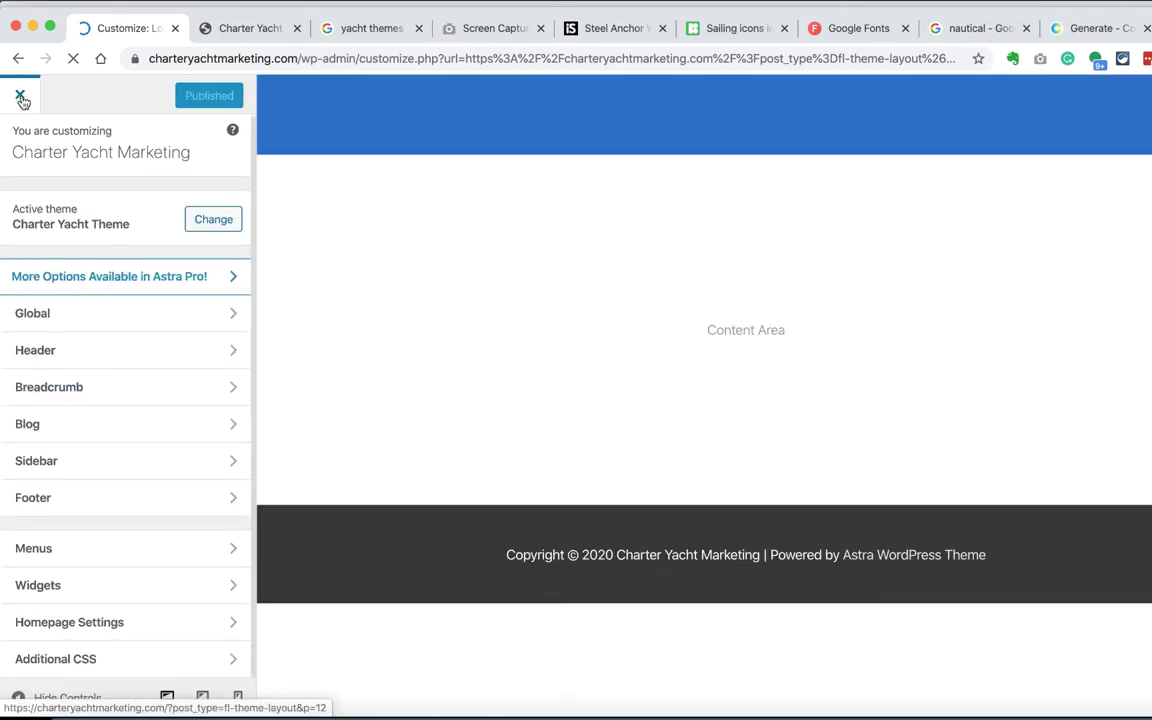
Step: Open the Header themer layout and set its Overlay option to Yes
mouse_move(80, 128)
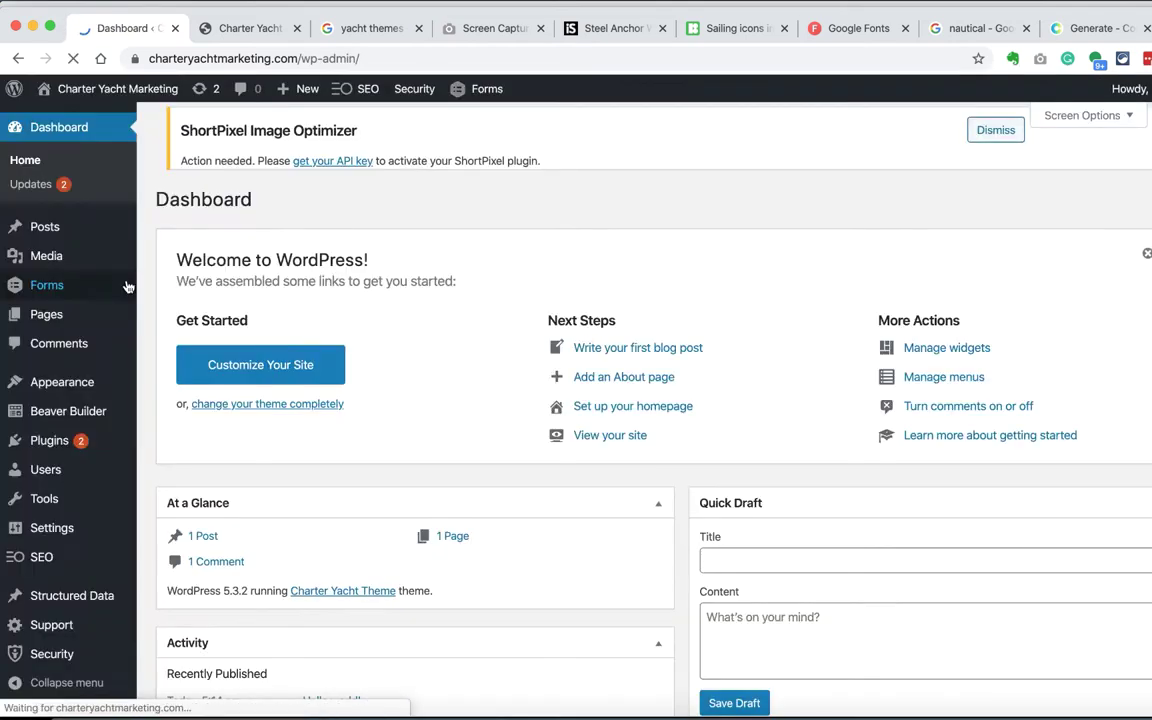
mouse_move(120, 412)
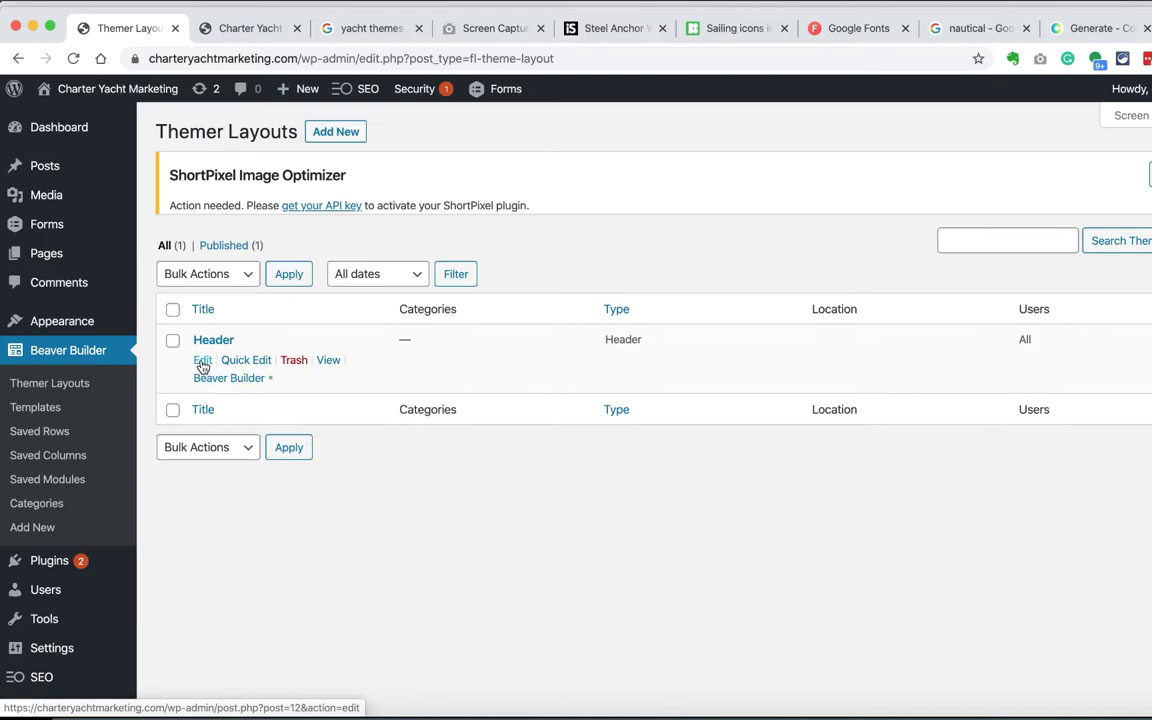
click(211, 409)
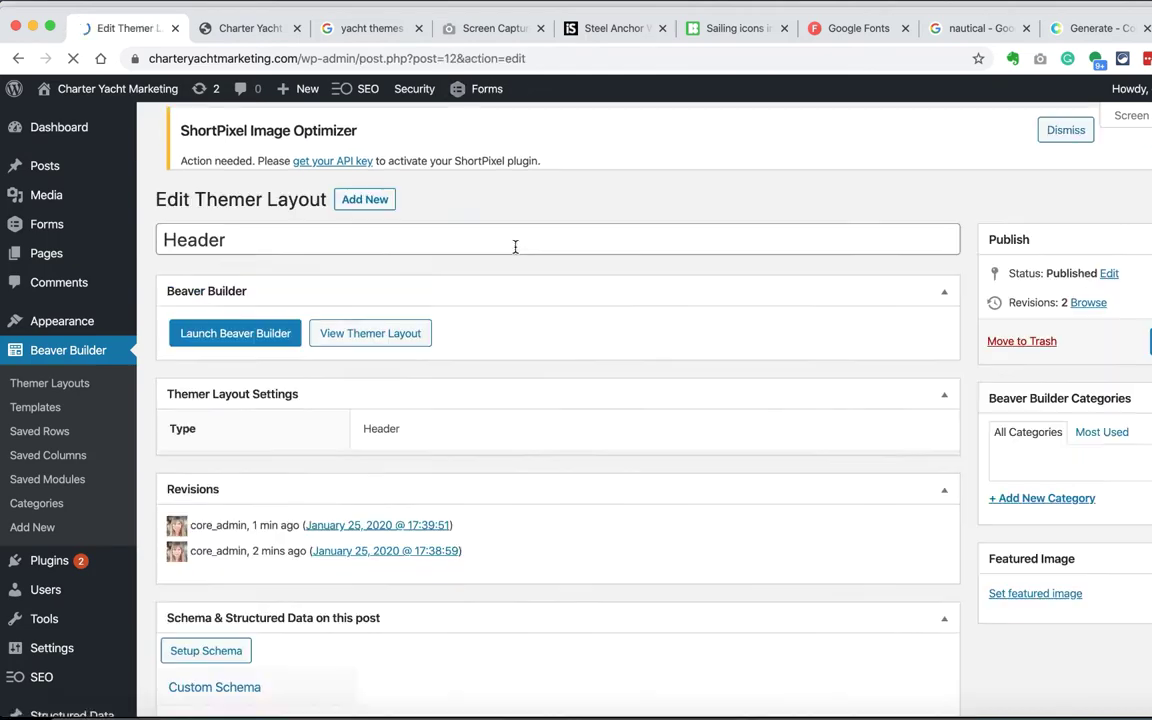
scroll(411, 468, down, 2)
click(383, 450)
click(383, 438)
Step: Set the header background to Transparent and its location to Entire Site
scroll(342, 481, down, 3)
click(500, 373)
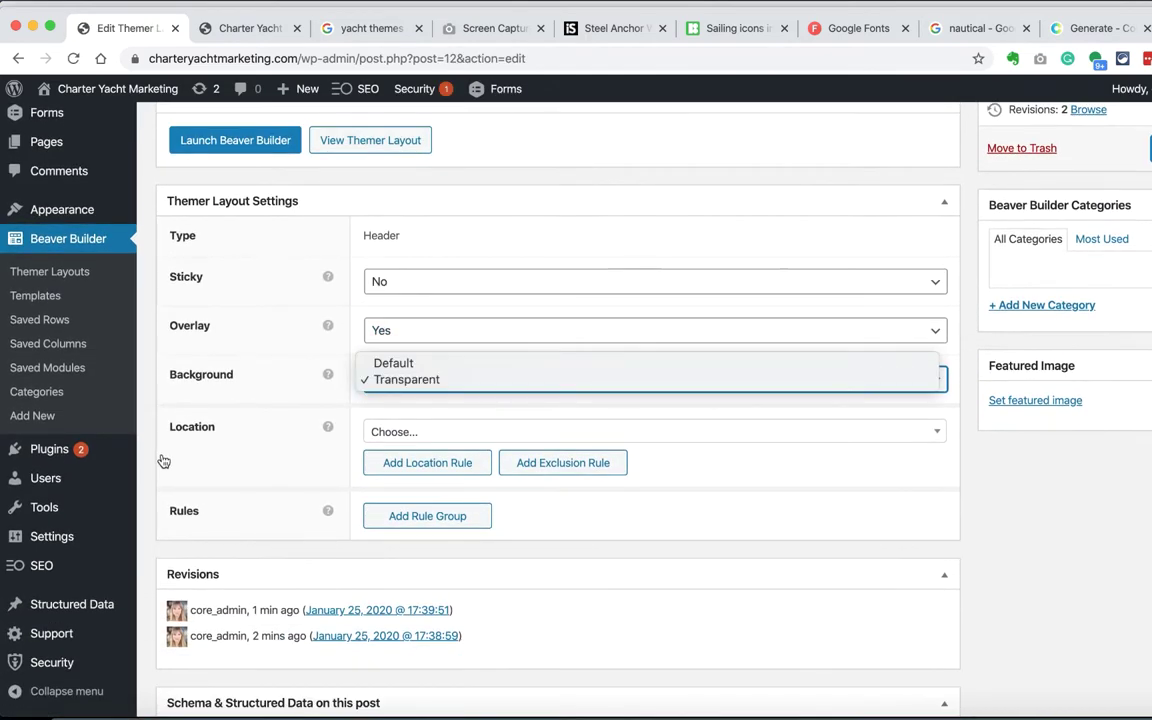
click(398, 378)
scroll(408, 388, down, 1)
click(419, 390)
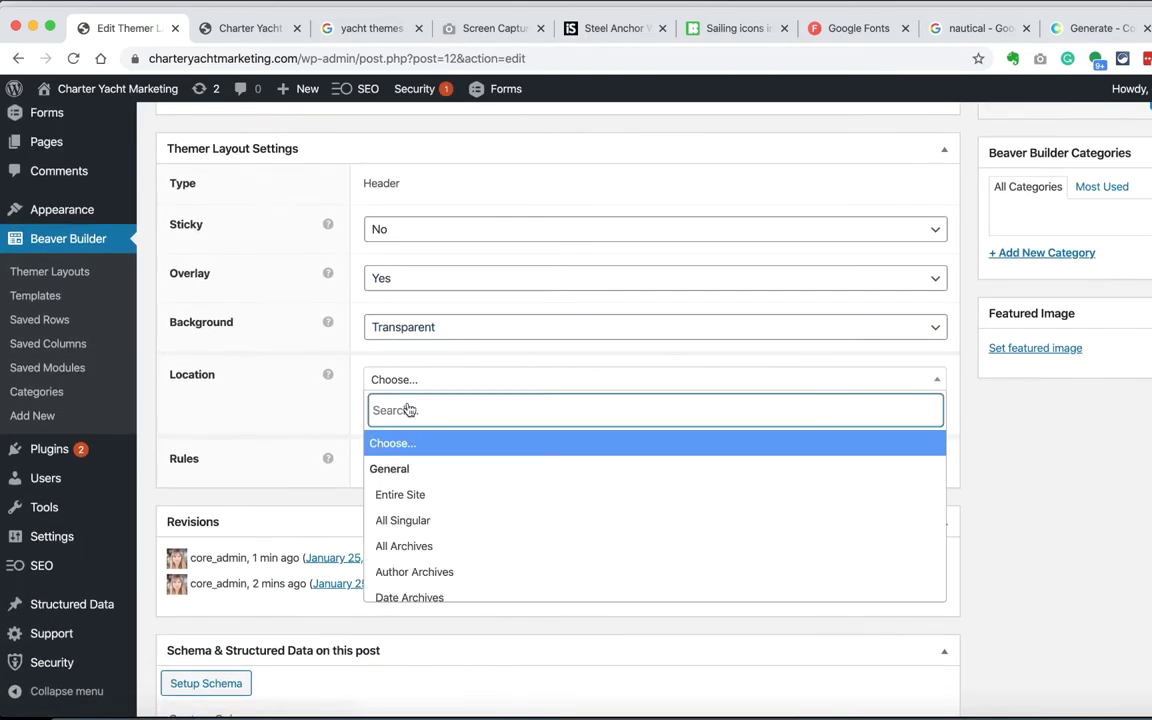
click(398, 494)
scroll(398, 494, up, 4)
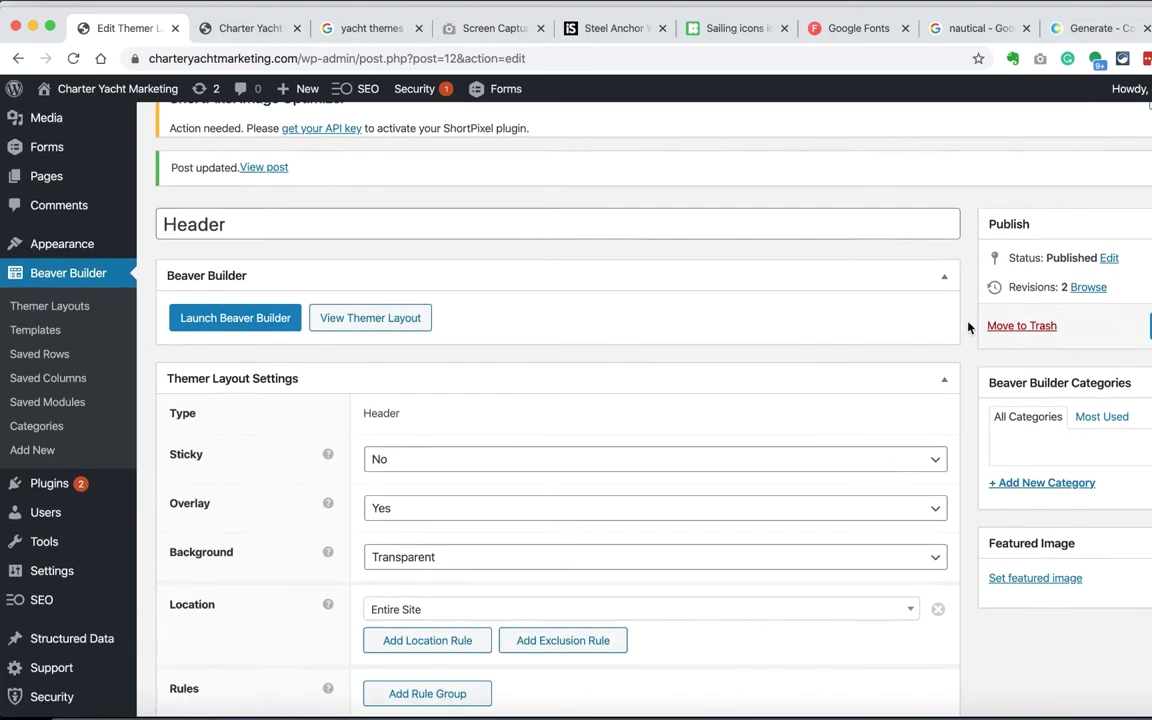
scroll(547, 163, down, 1)
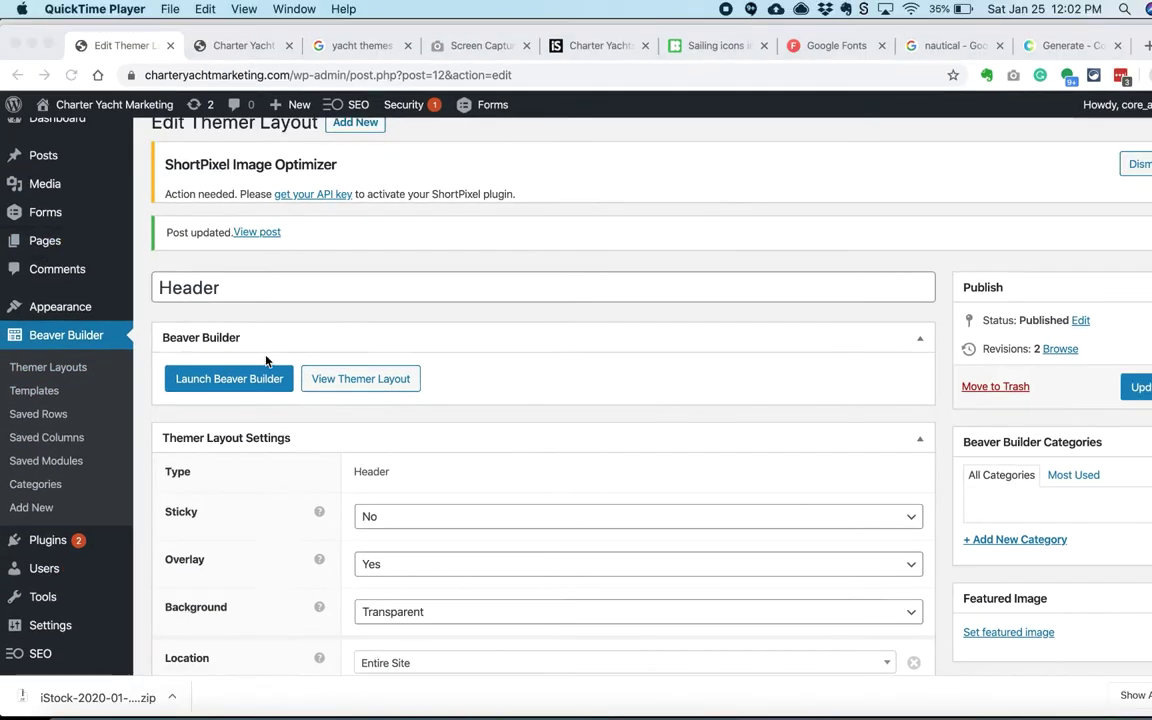
Step: In Beaver Builder, set the header row background to navy #0A2239 and save it as a preset
scroll(267, 362, down, 1)
click(275, 340)
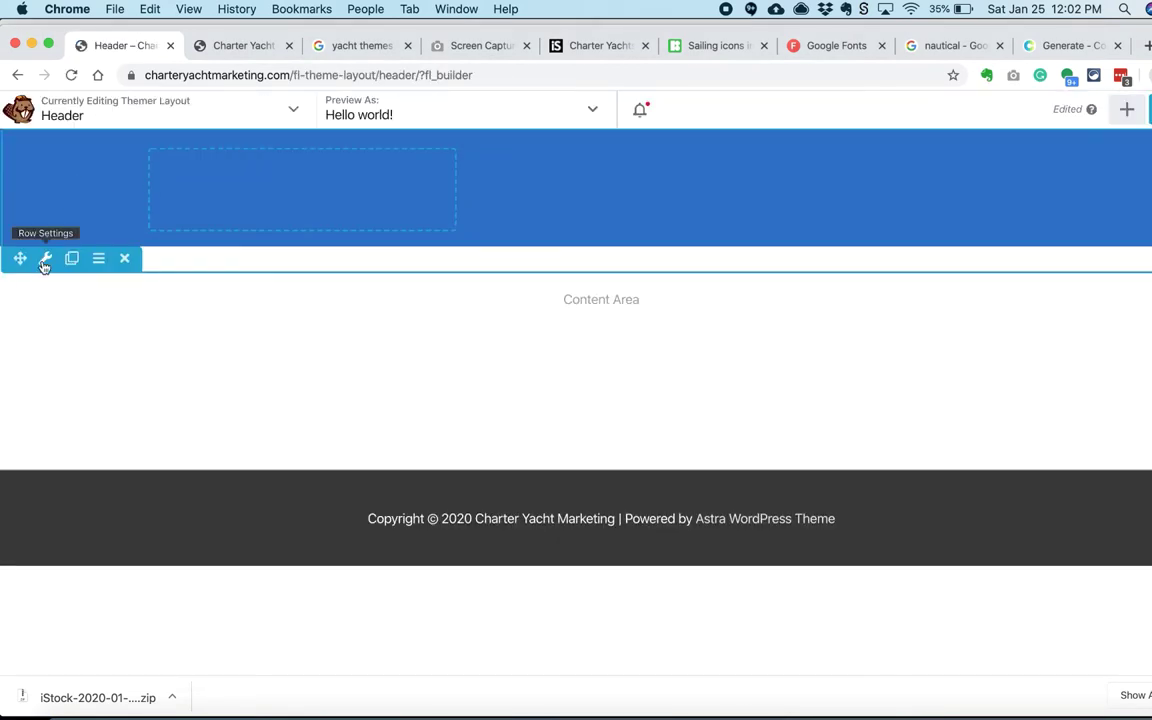
click(44, 257)
drag(334, 565, 630, 558)
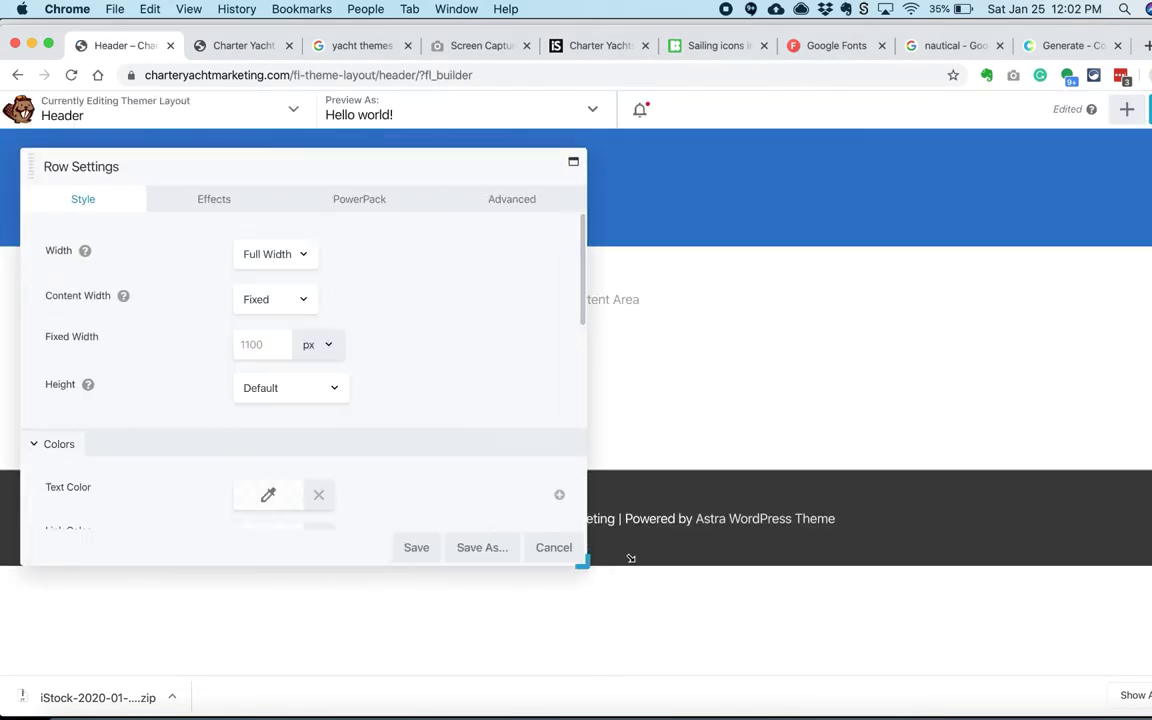
scroll(149, 303, down, 8)
click(262, 466)
click(1068, 45)
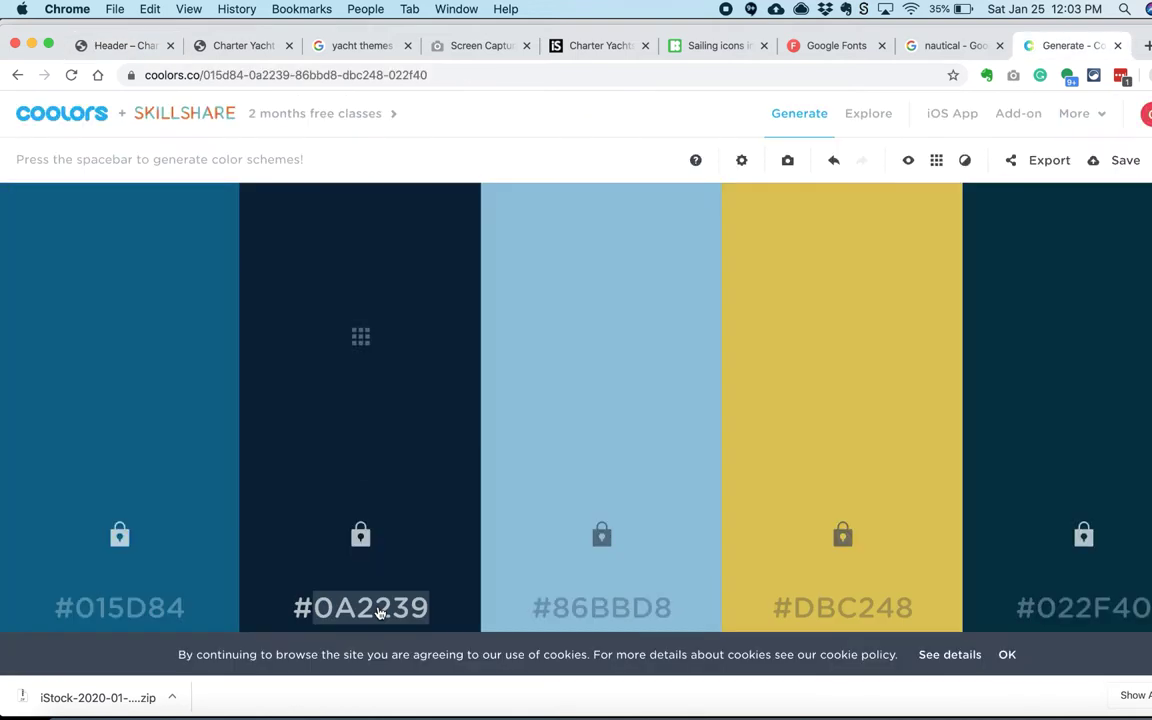
click(125, 45)
click(270, 206)
text(#0a2239)
key(Return)
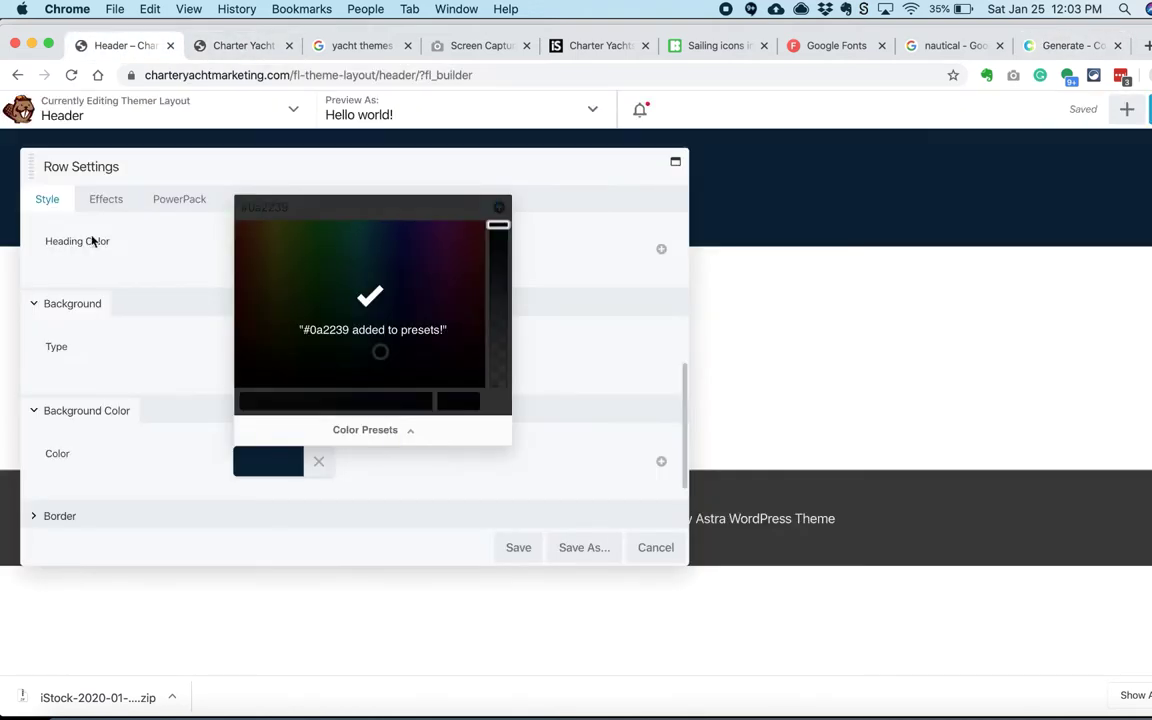
click(92, 239)
Step: Set the header row text colour to white and save the row settings
scroll(126, 340, up, 3)
click(267, 311)
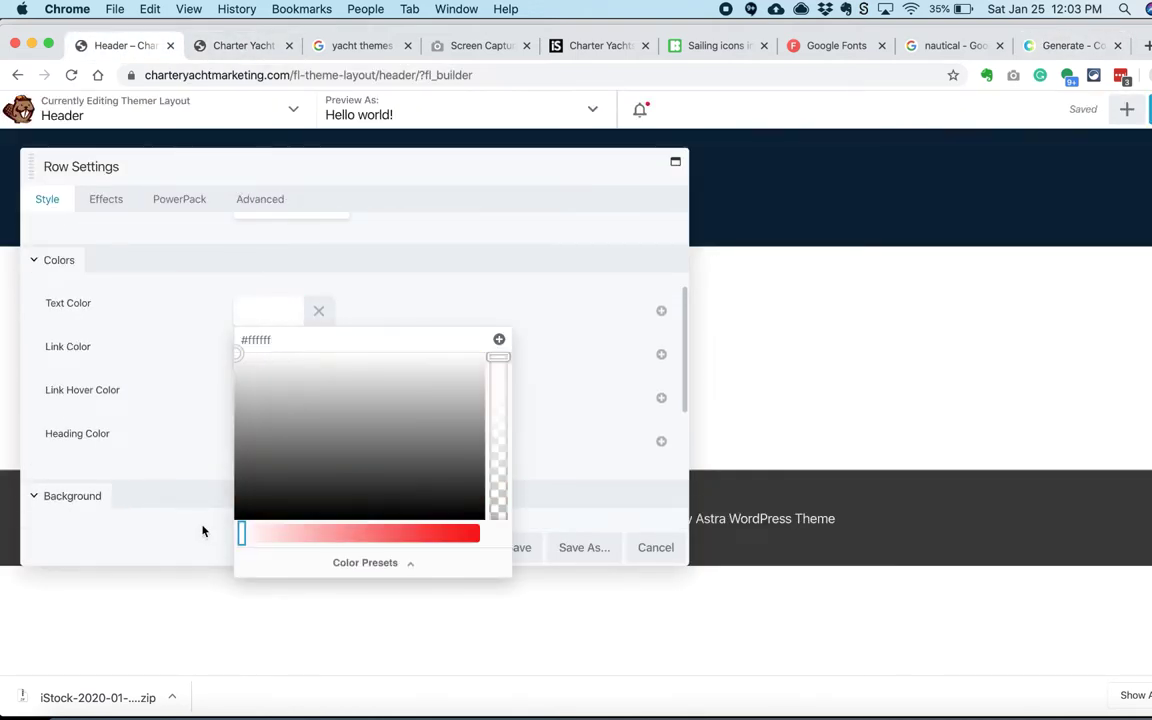
click(499, 339)
click(373, 489)
click(499, 339)
click(237, 352)
click(377, 339)
scroll(206, 406, down, 5)
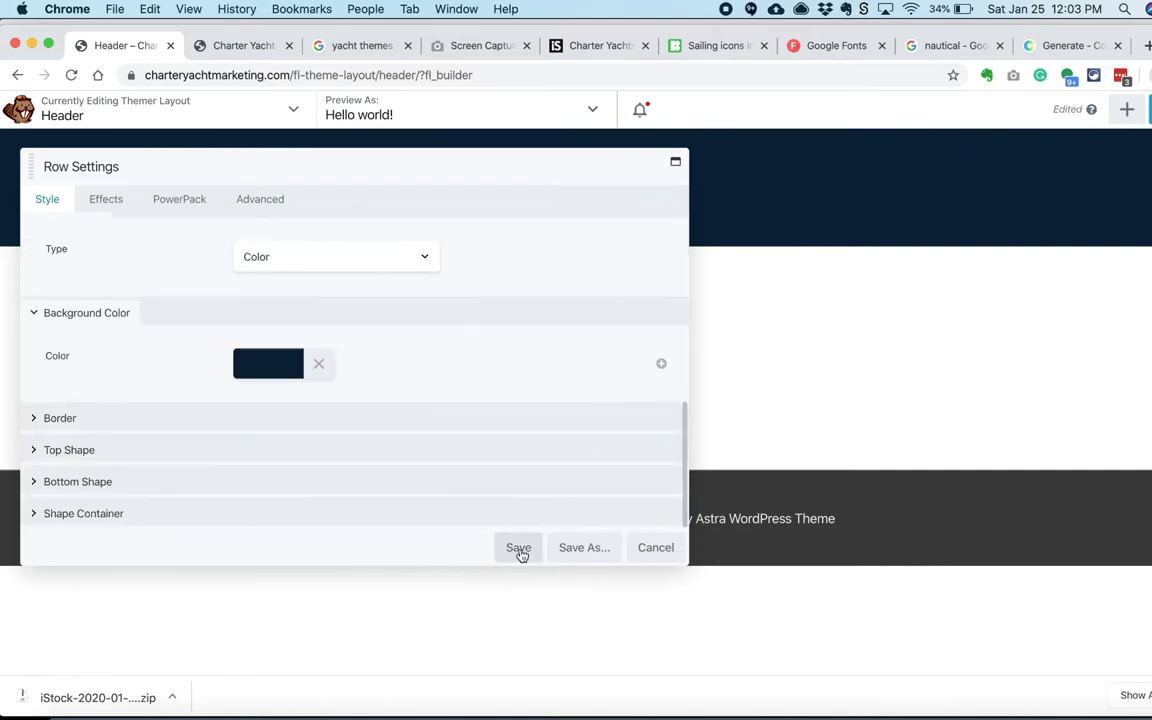
click(518, 547)
Step: Add a Menu module to the header, save it, and go to the dashboard
click(1005, 195)
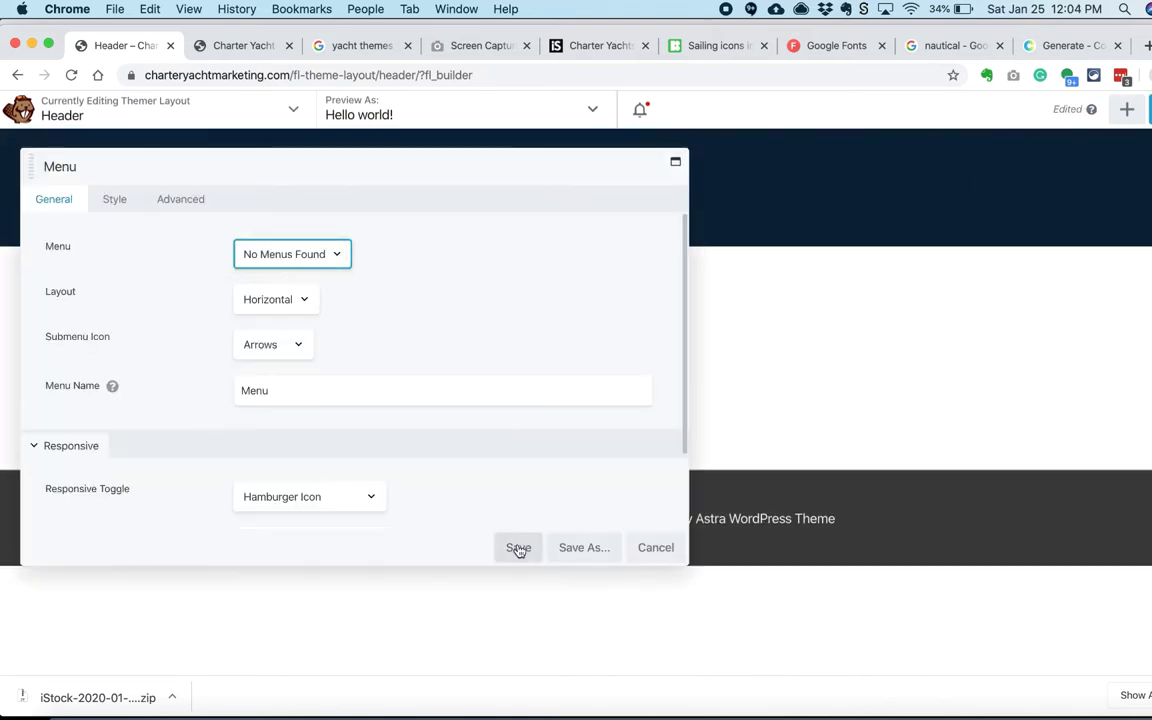
click(517, 547)
click(1148, 110)
click(67, 139)
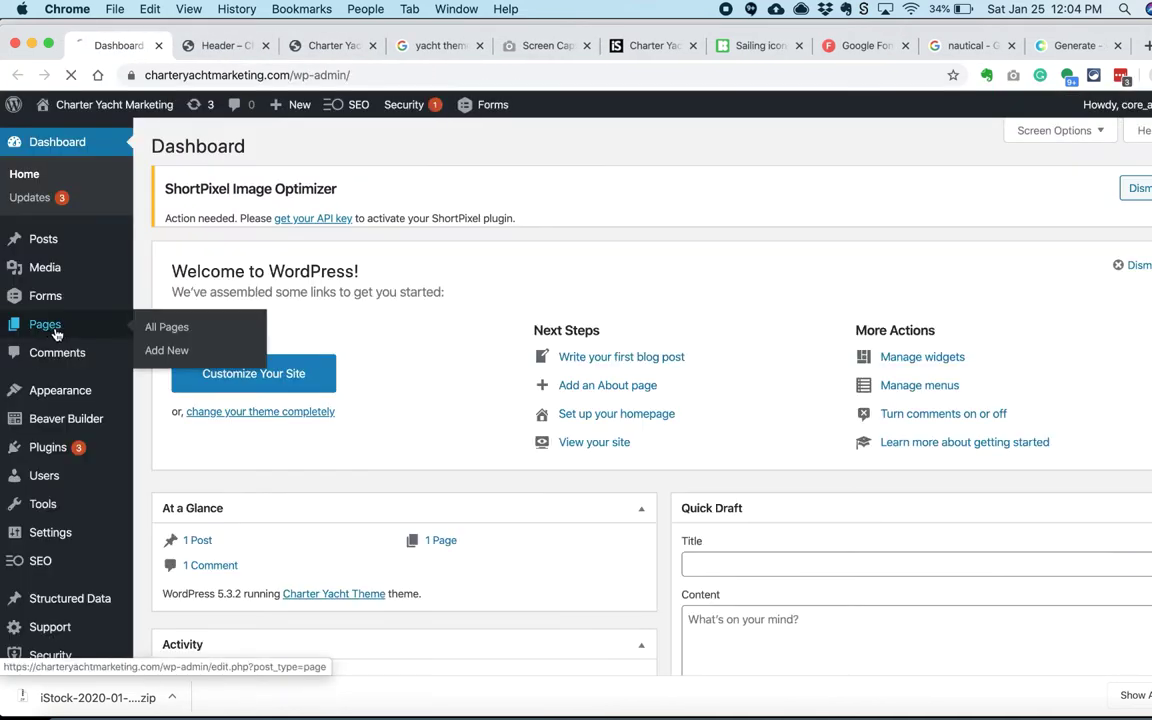
Step: Trash the Sample Page and publish a new Home page
click(54, 329)
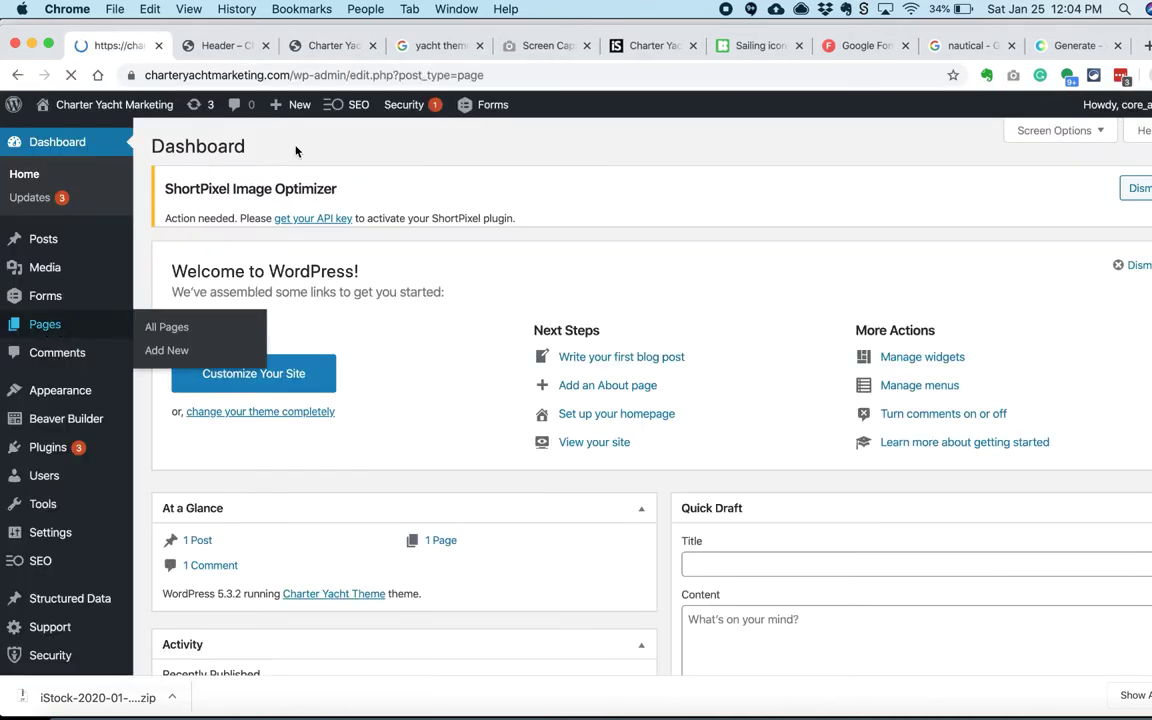
click(287, 437)
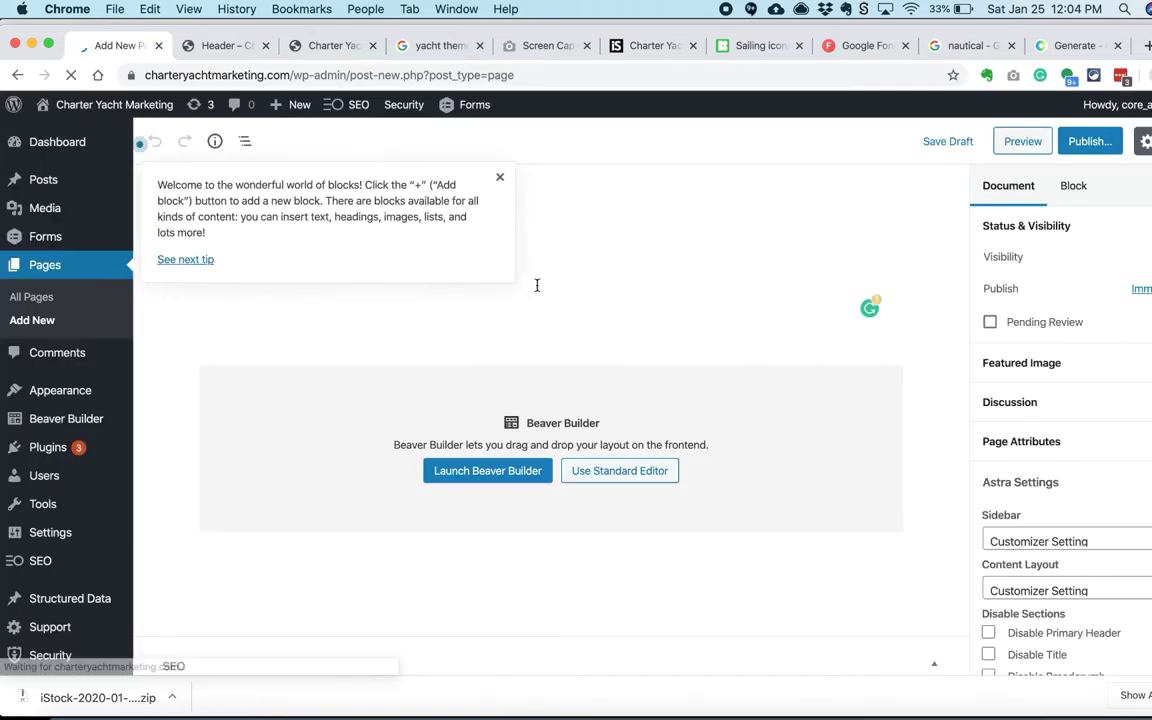
click(340, 301)
click(1089, 141)
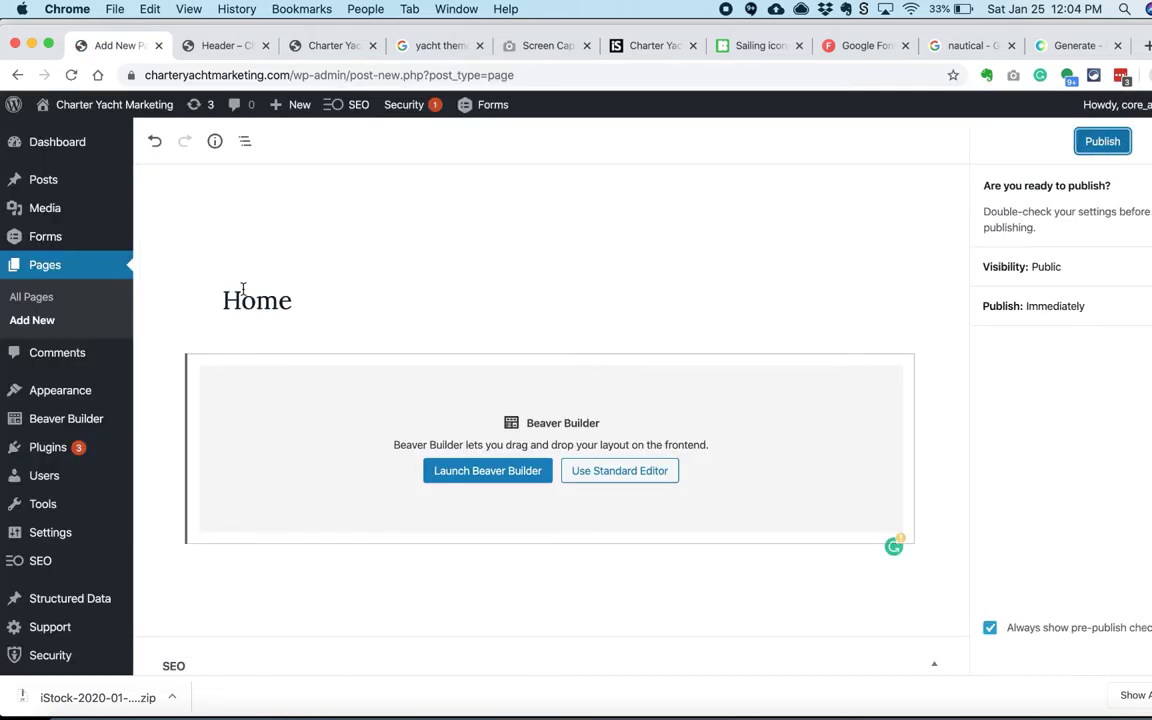
key(Return)
Step: Publish new pages titled About Us and Templates
click(40, 321)
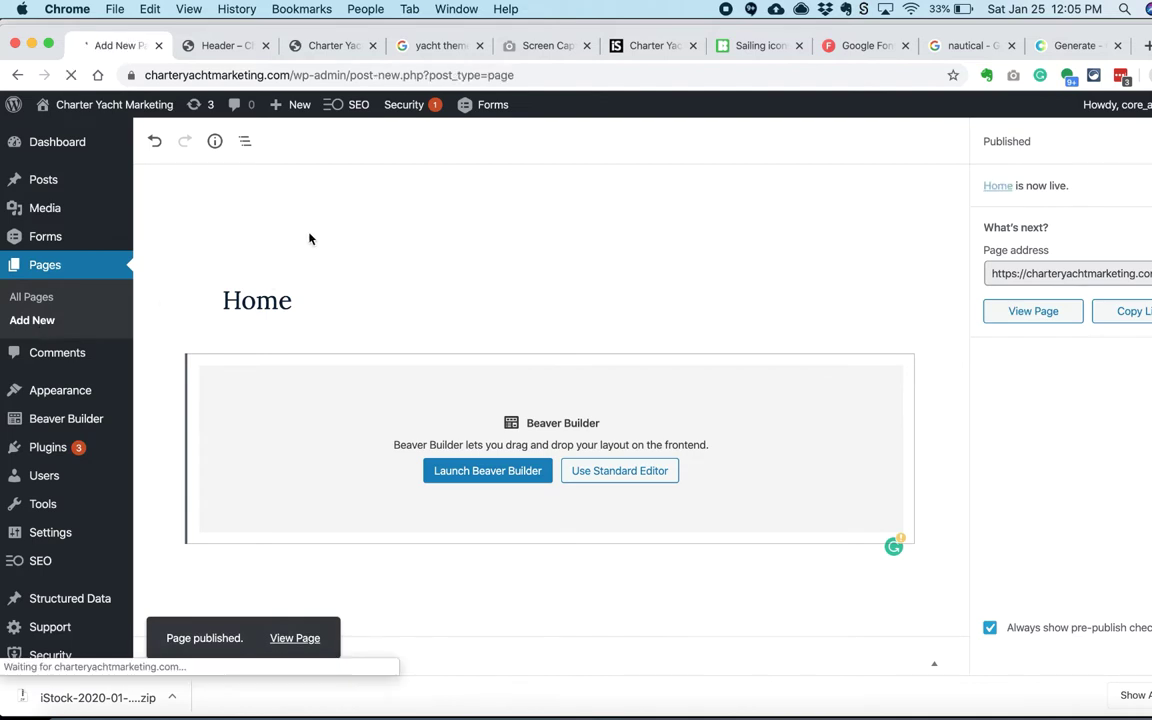
text(About Us)
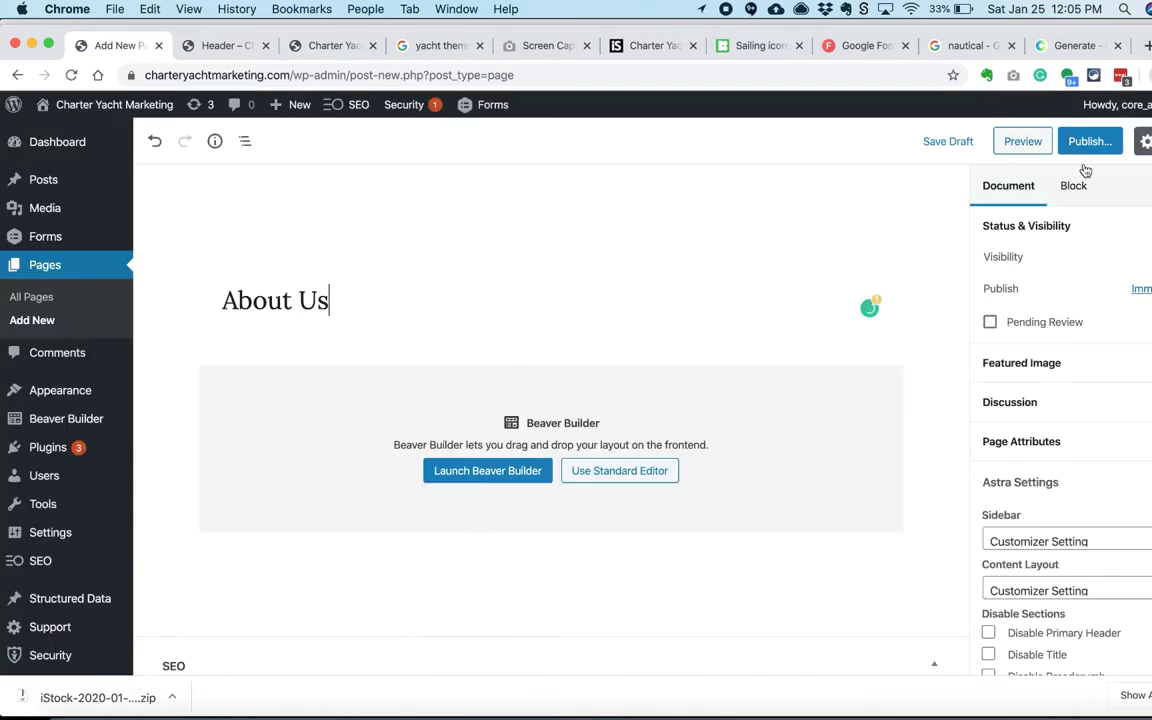
click(1089, 141)
key(Return)
click(43, 321)
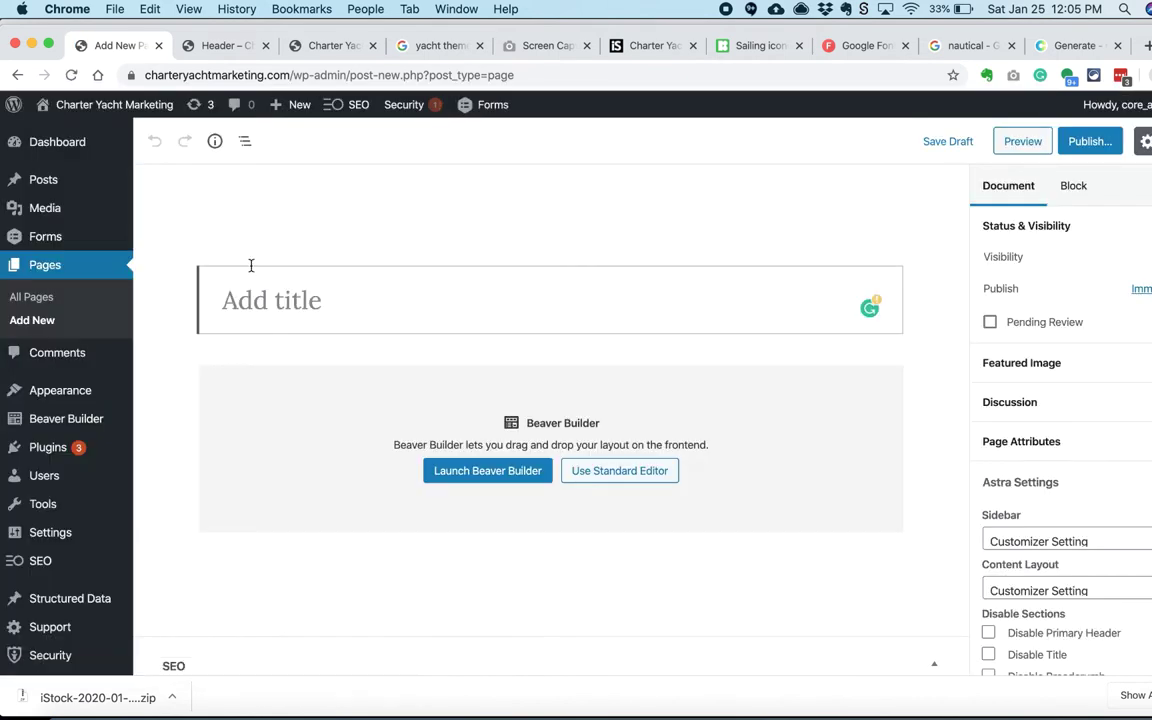
text(Templates)
click(1089, 141)
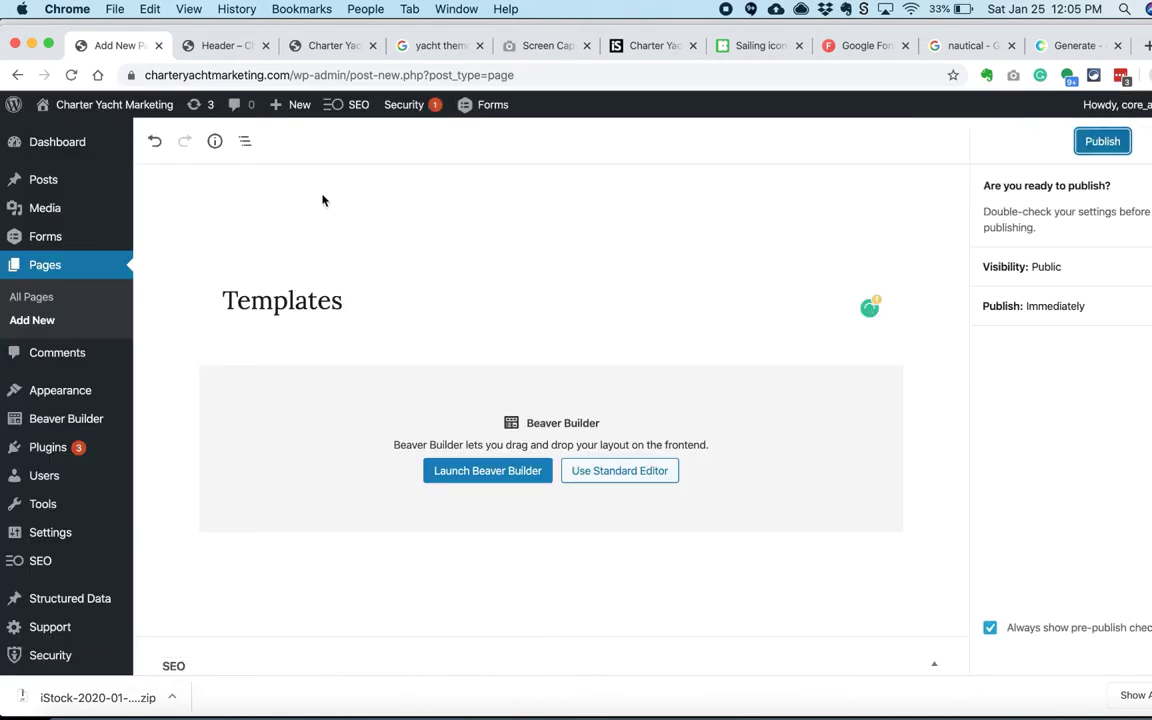
key(Return)
click(30, 321)
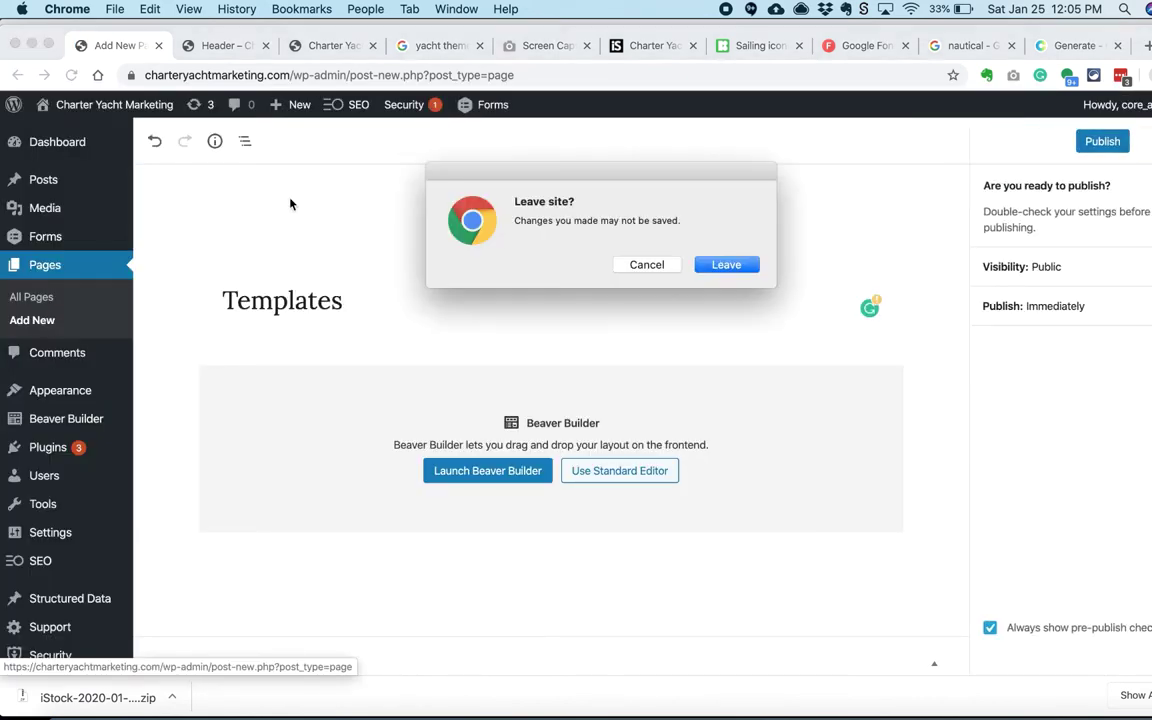
key(Escape)
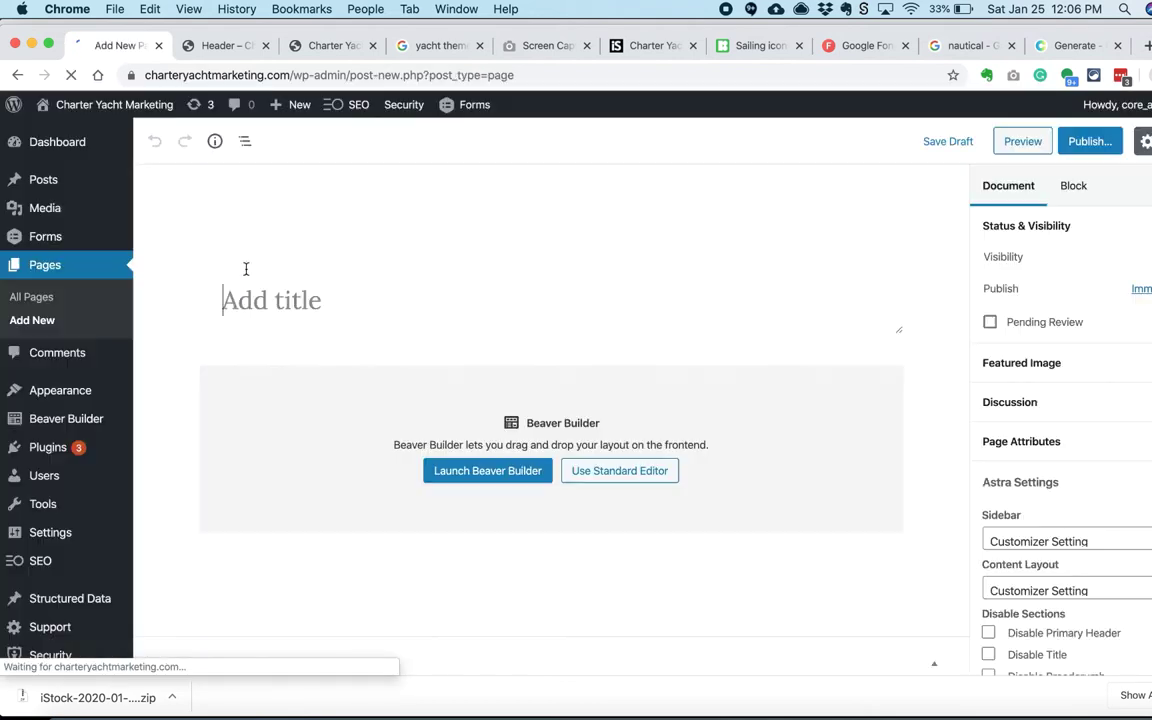
Step: Publish a Contact Us page and start a page titled Packages
text(Contact Us)
click(1088, 146)
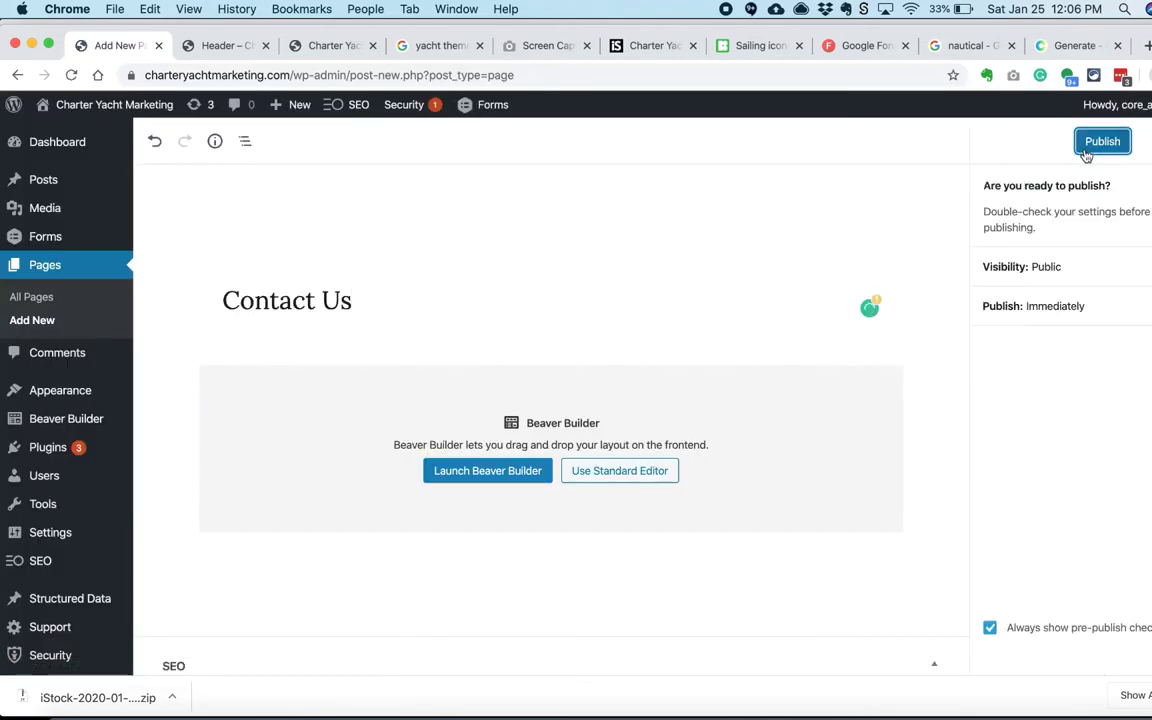
click(1085, 150)
click(70, 320)
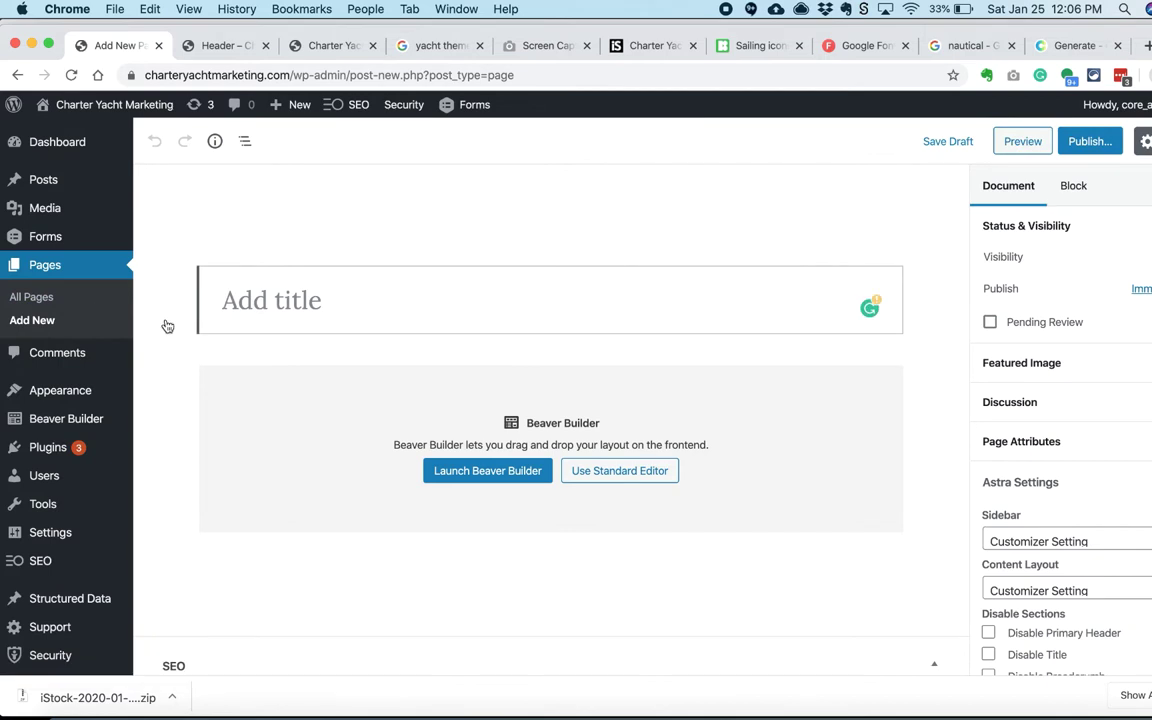
text(Packages)
click(1088, 141)
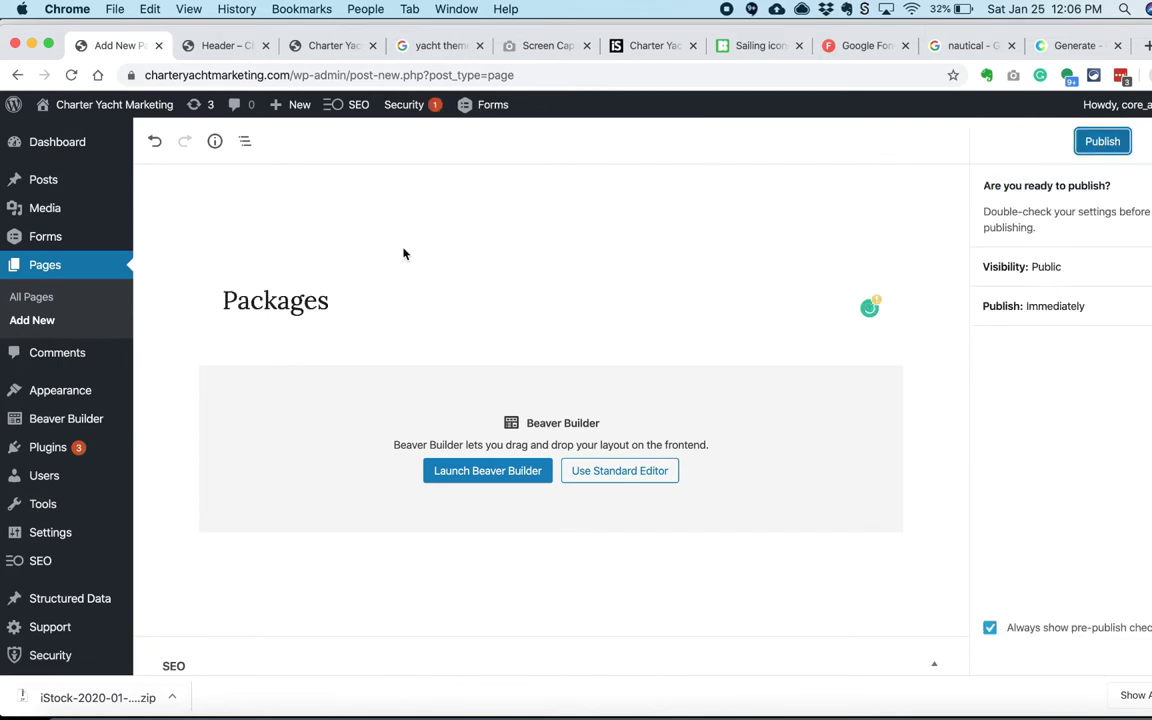
scroll(87, 393, down, 2)
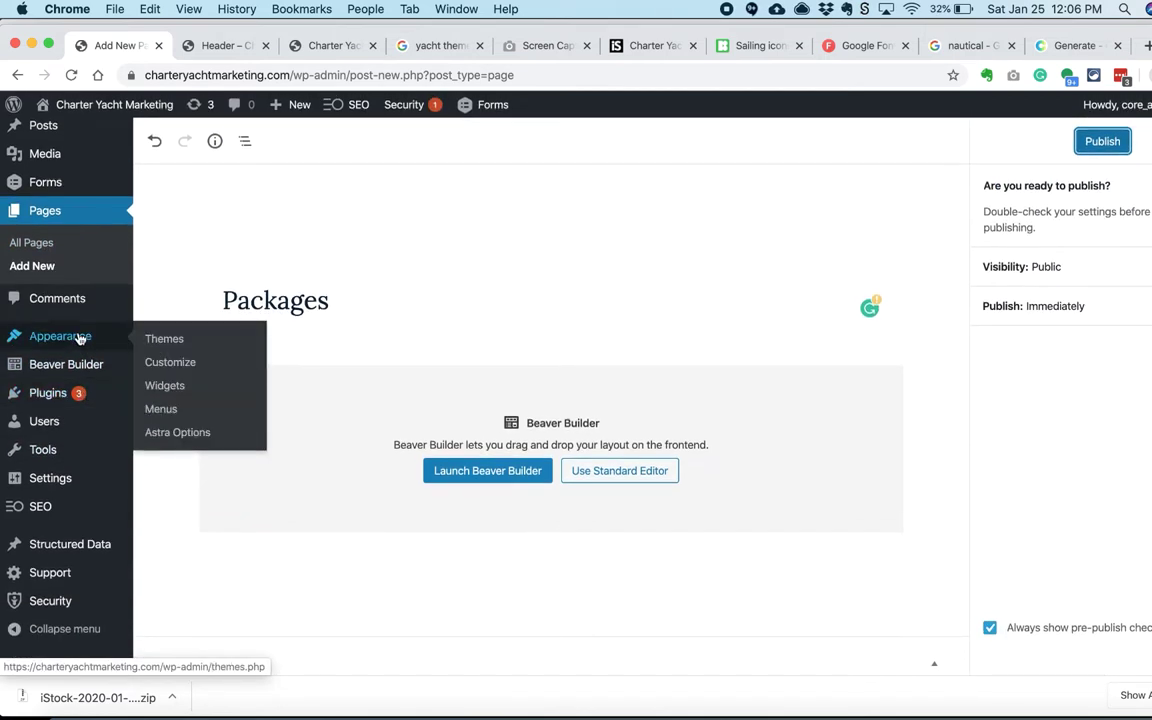
Step: Publish Packages, create the Primary menu, move About Us below Home, and save it
click(1103, 143)
mouse_move(72, 340)
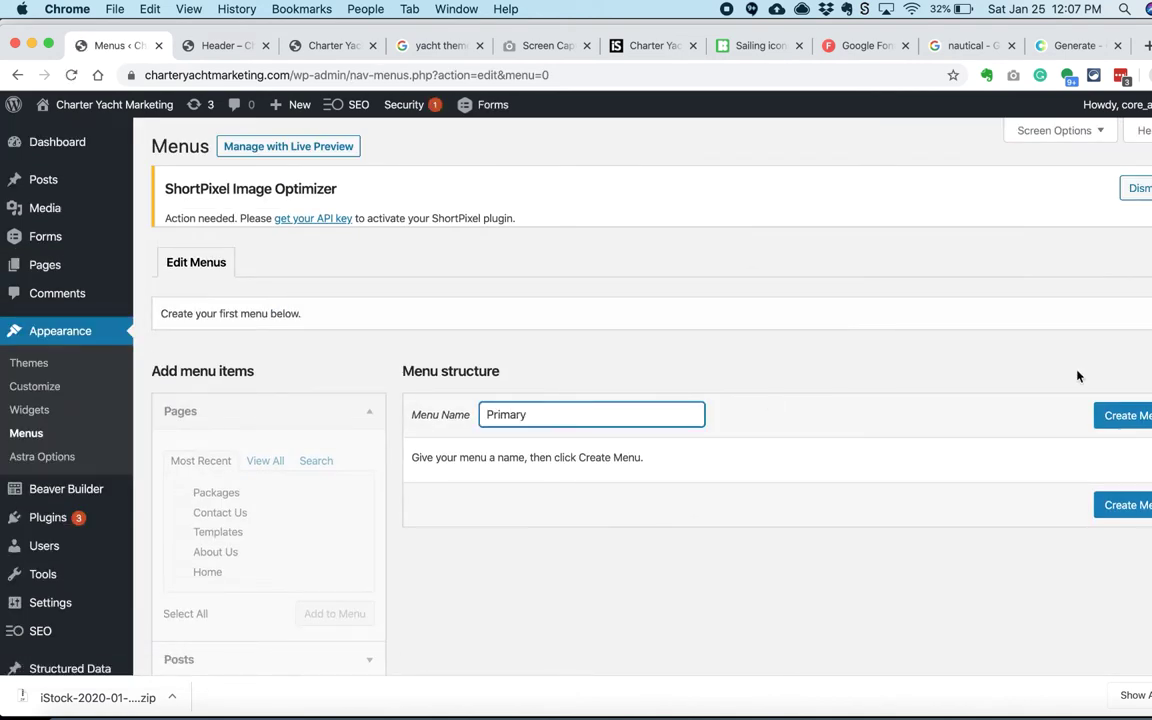
key(Return)
scroll(400, 500, down, 2)
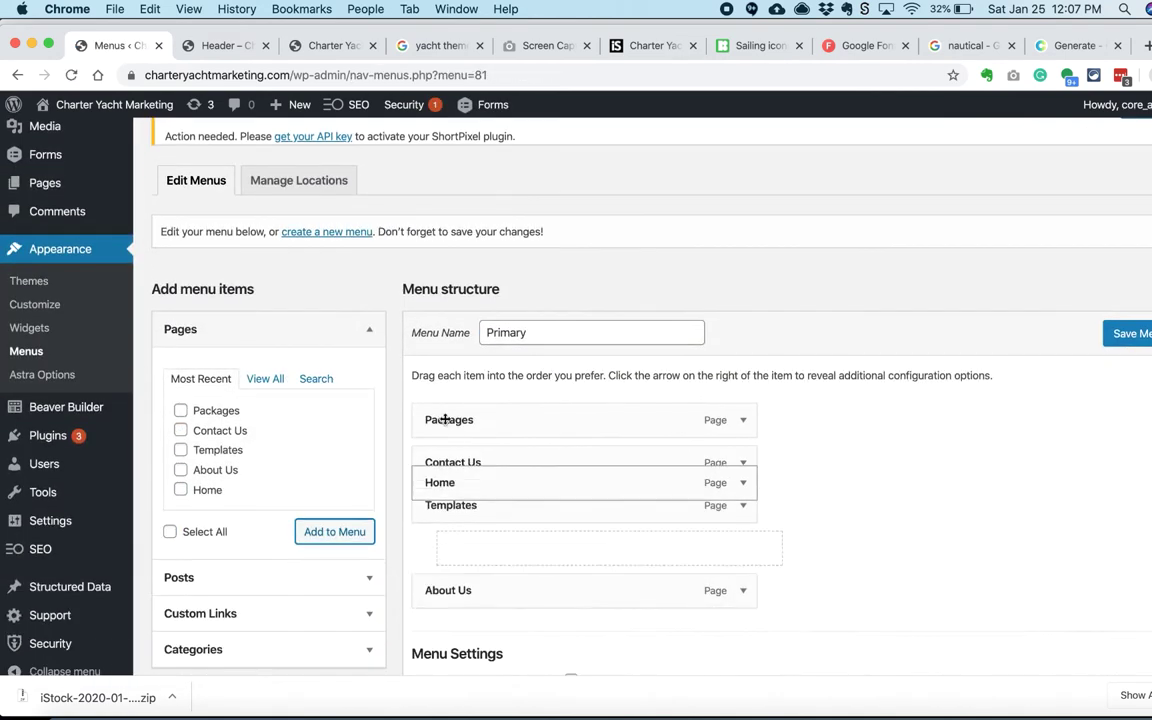
drag(461, 550, 432, 457)
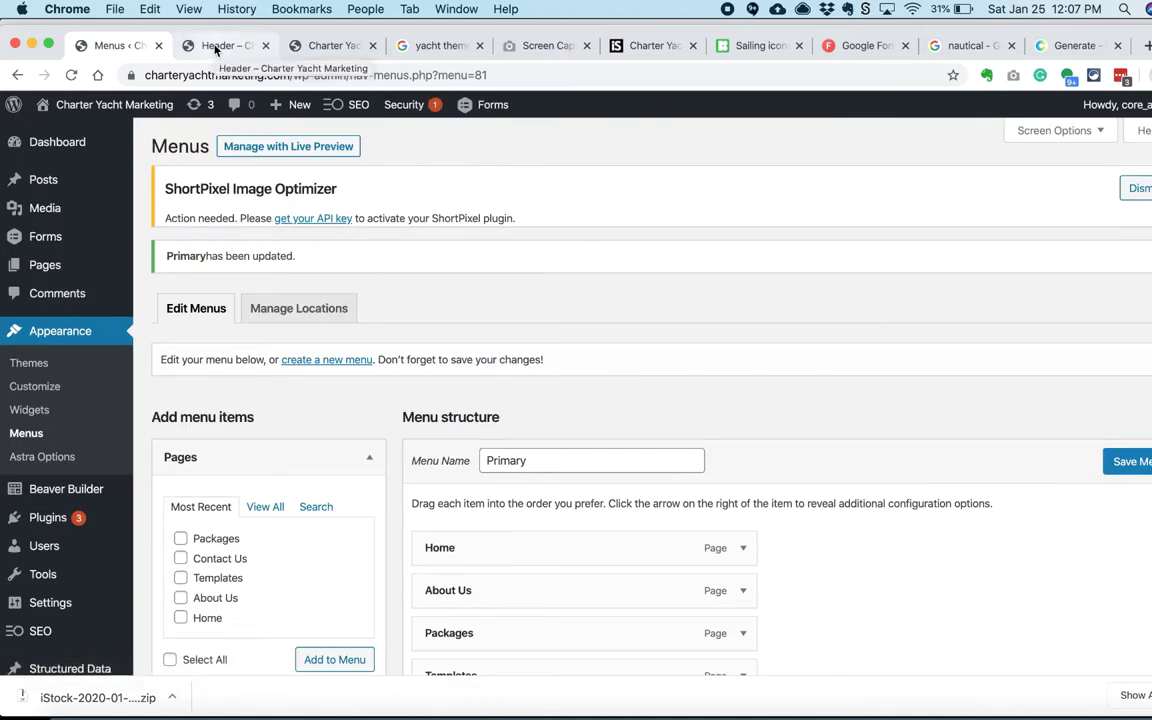
click(220, 45)
Step: Reload the header builder so the Primary menu links appear in the header
click(620, 103)
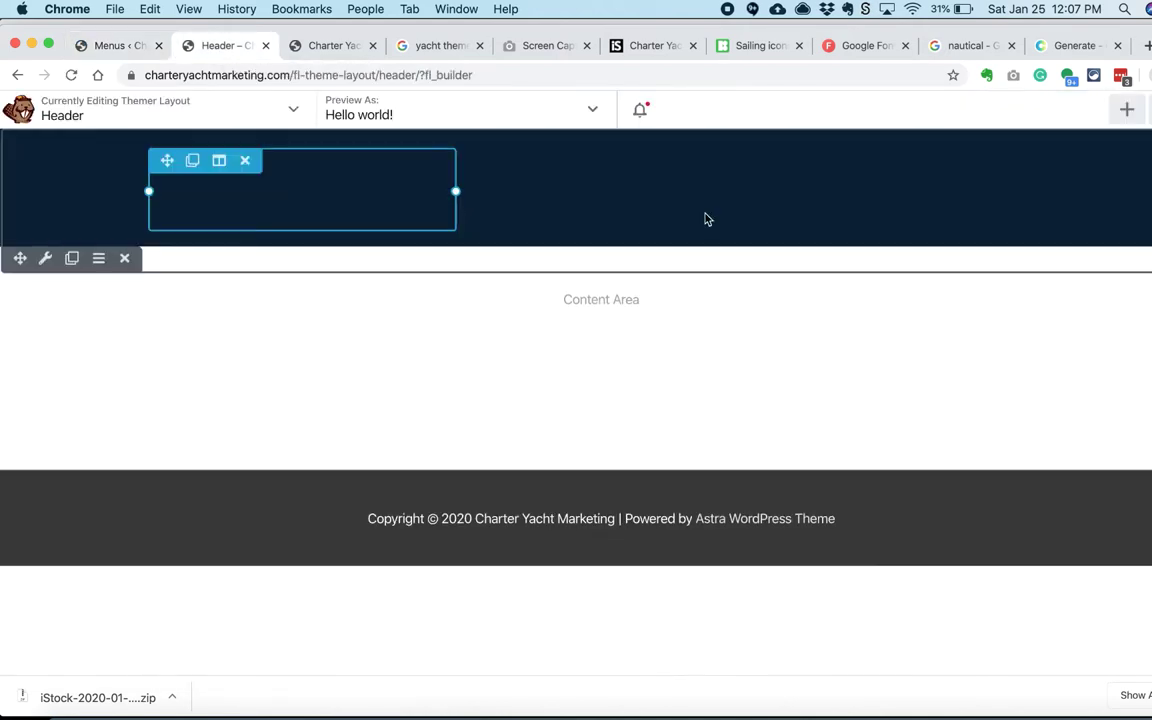
click(237, 193)
key(super+r)
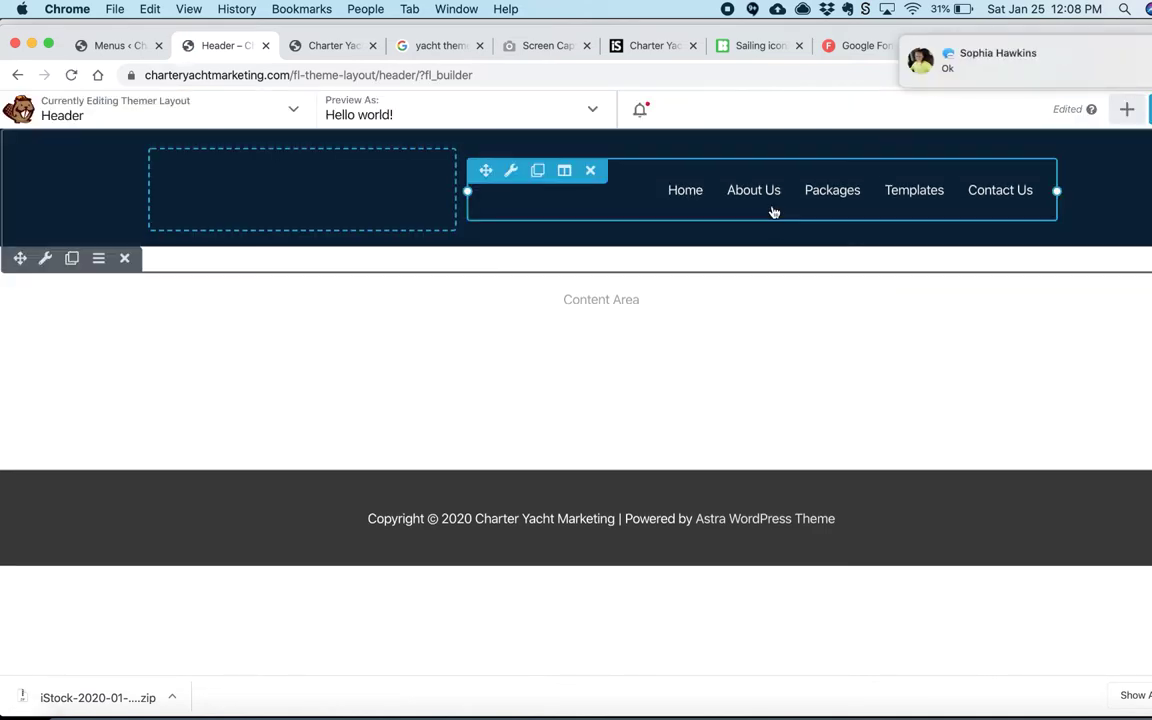
key(super+Tab)
scroll(172, 378, down, 1)
key(super+Tab)
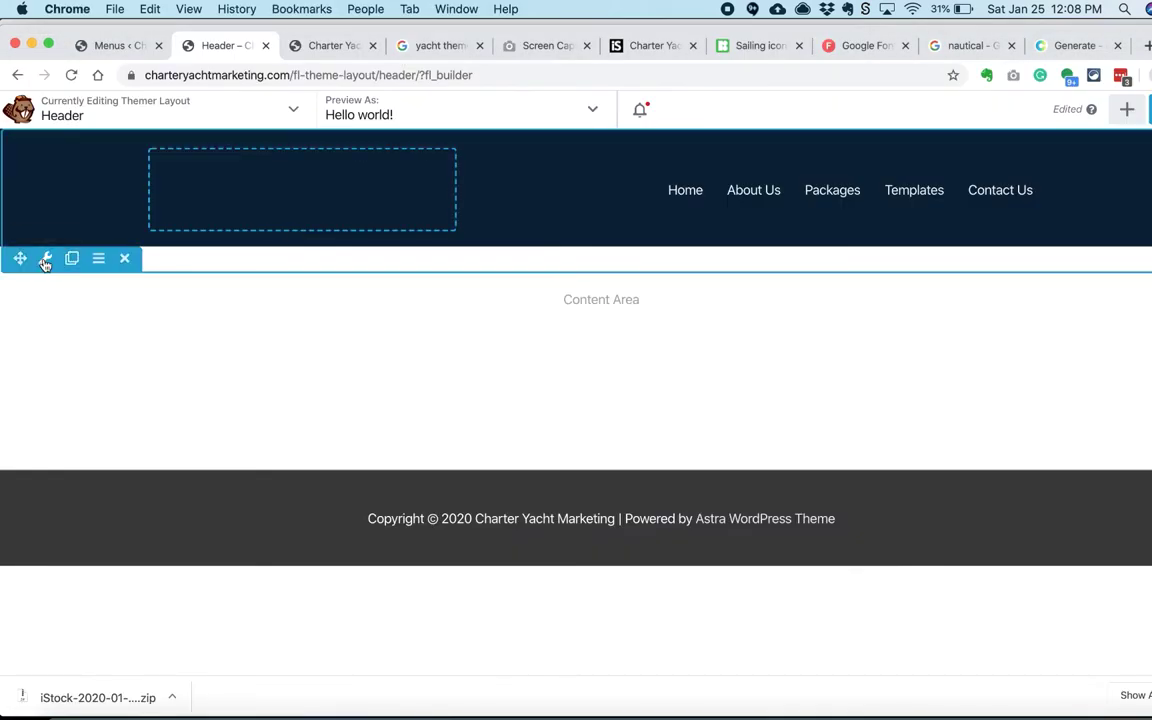
click(120, 45)
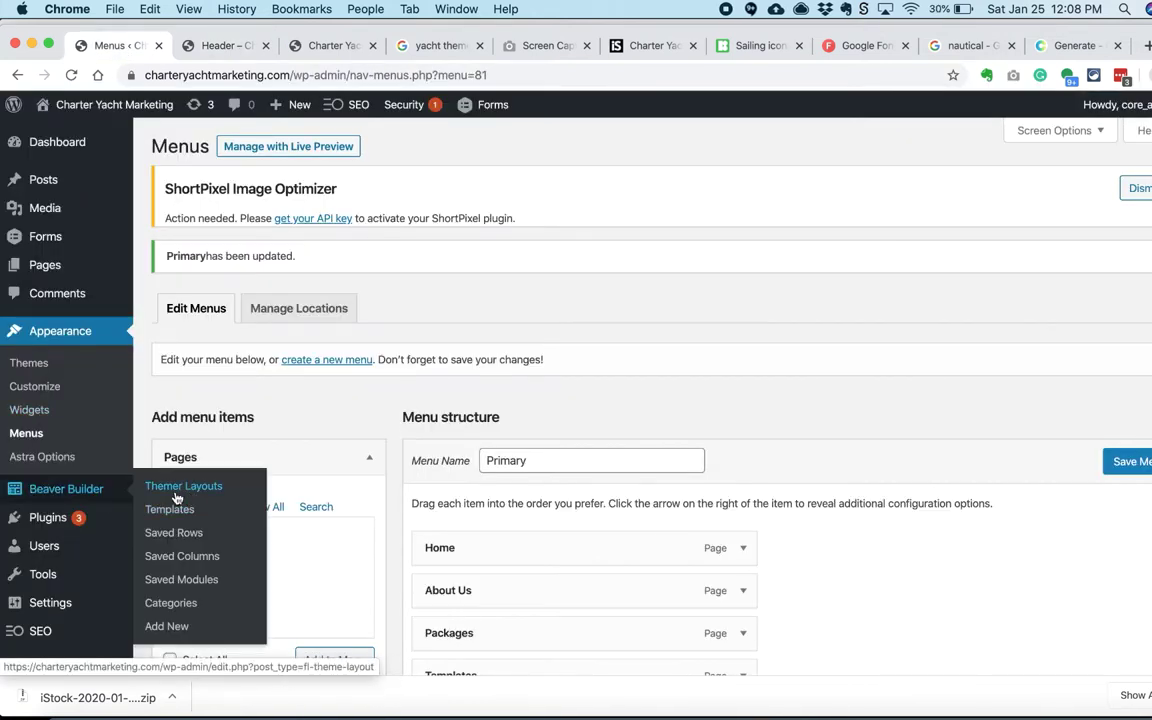
Step: Open the Customizer's Global base colour settings
click(35, 386)
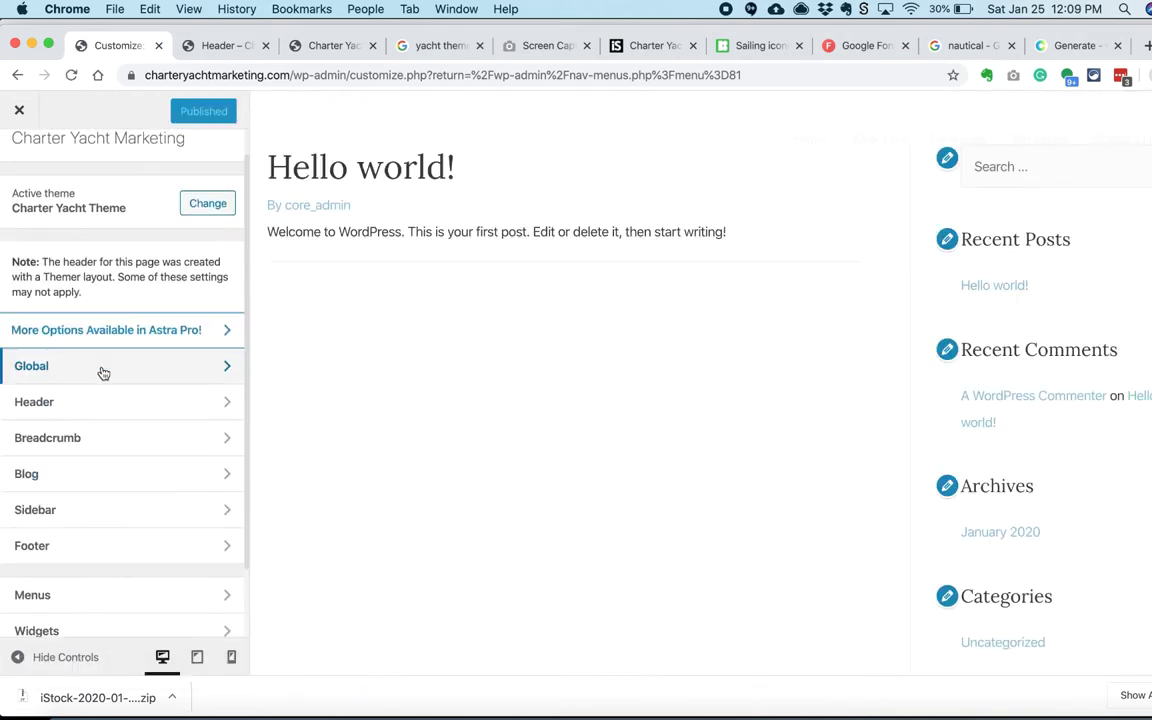
click(102, 375)
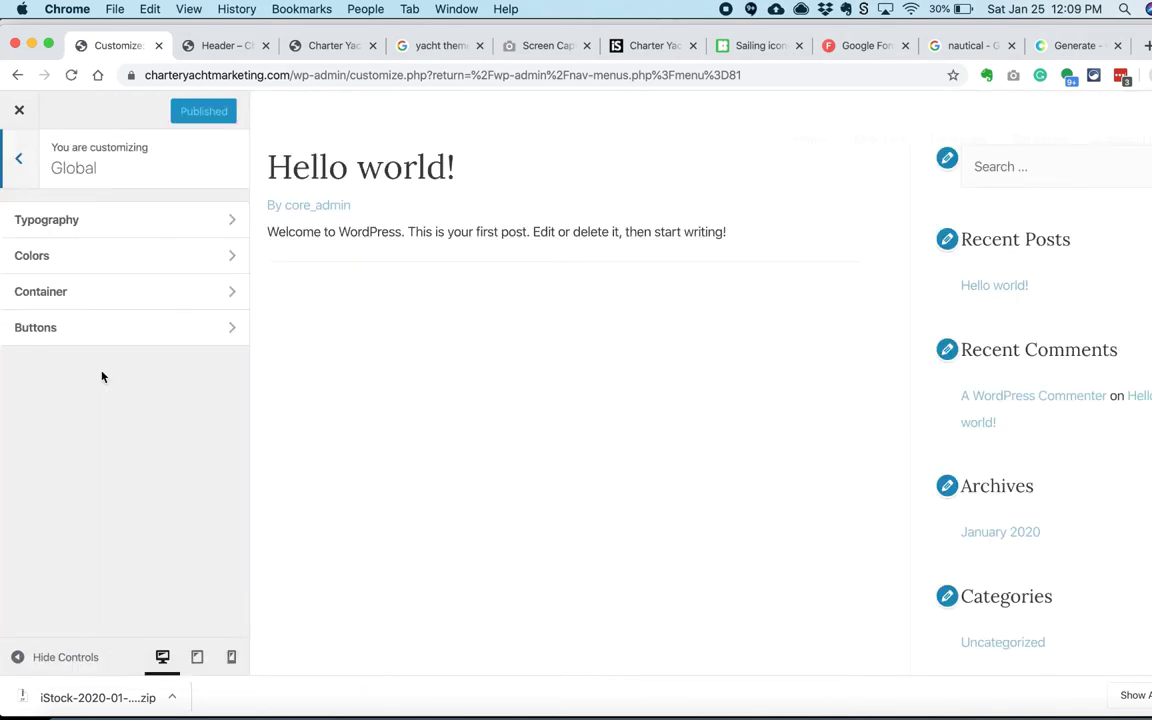
click(105, 291)
key(Escape)
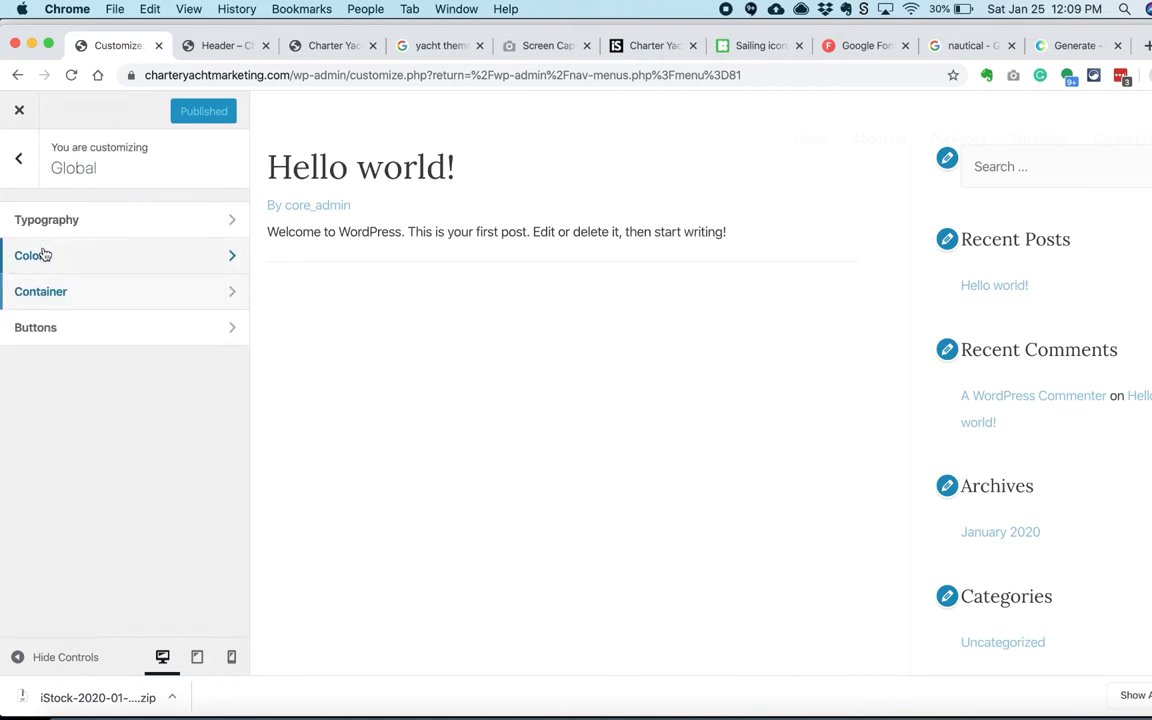
click(41, 254)
key(Escape)
click(62, 290)
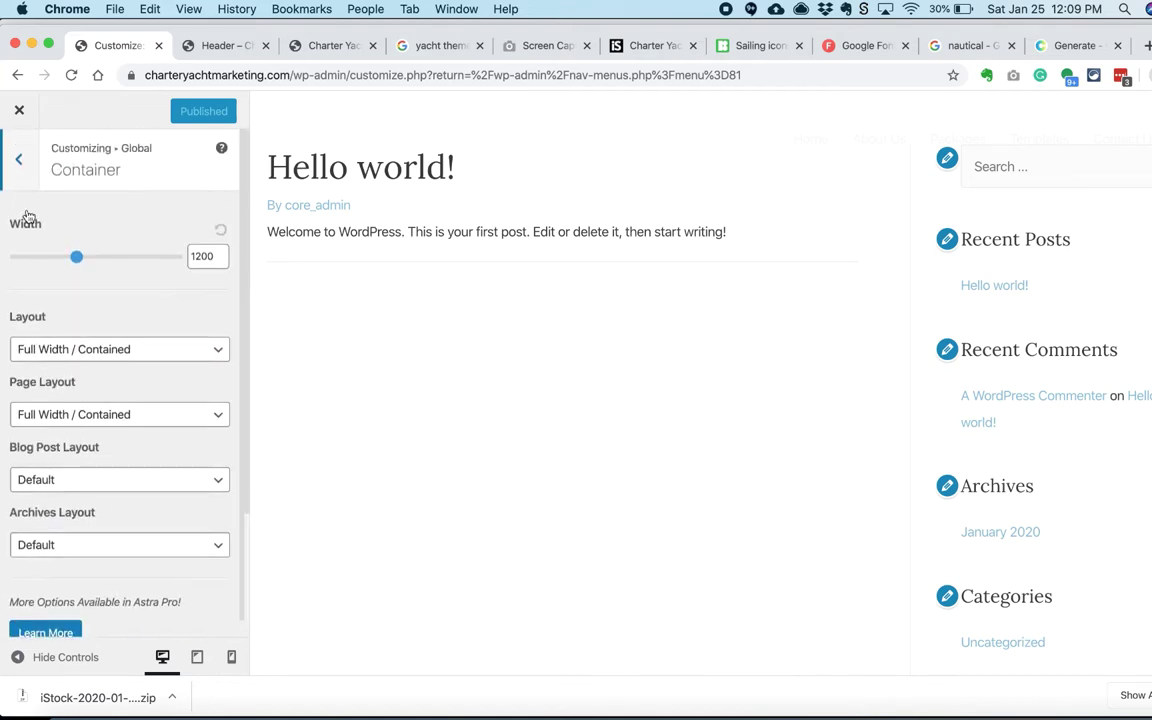
key(Escape)
click(36, 262)
Step: Set the site background colour to navy #0a2239
scroll(41, 339, down, 3)
key(super+Tab)
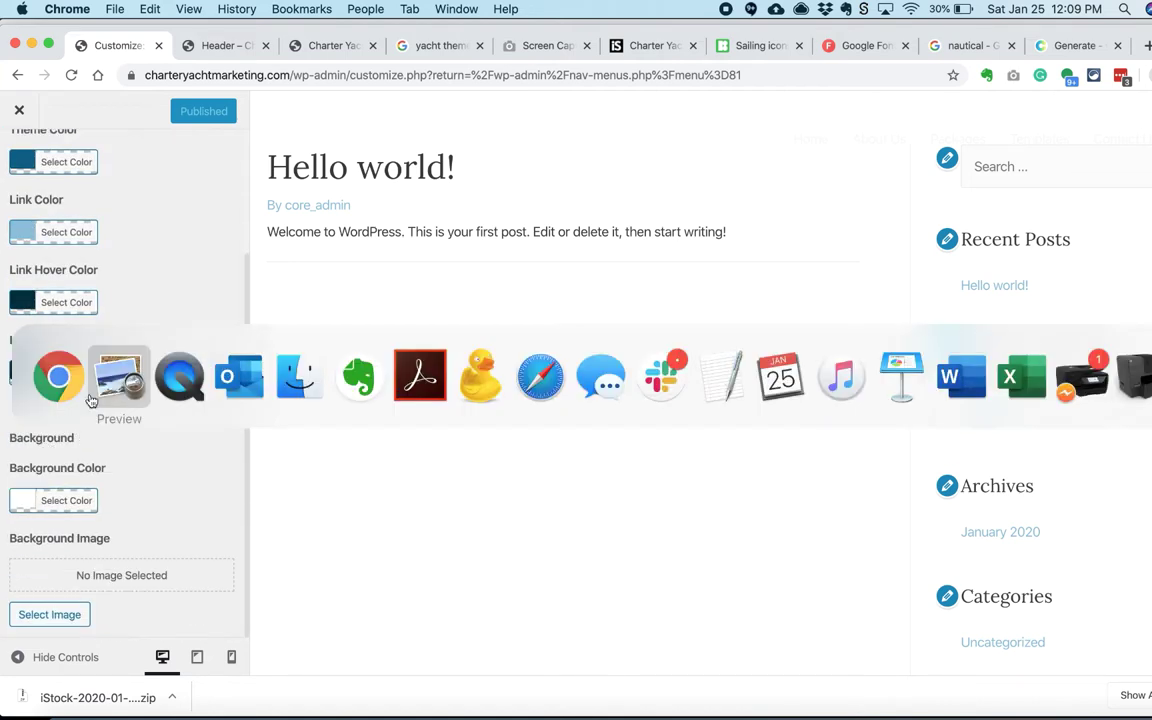
key(ctrl+shift+Tab)
click(113, 45)
click(51, 499)
text(#0a2239)
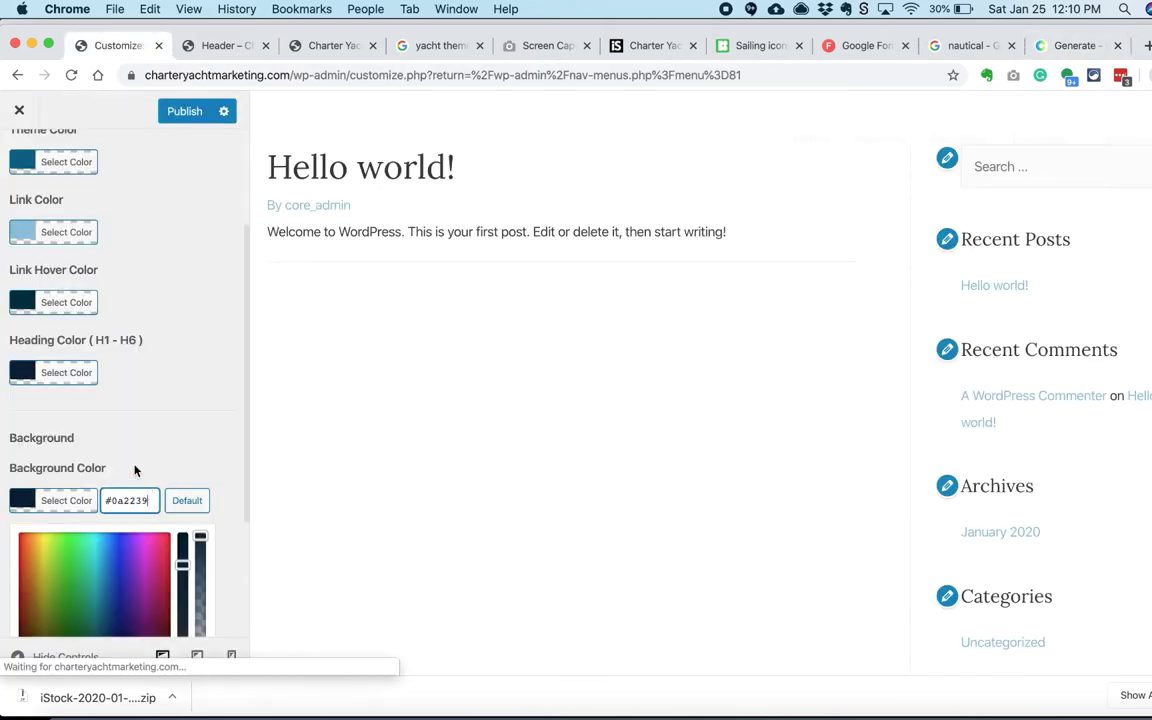
scroll(33, 320, up, 3)
Step: Set the site text colour to light #f4f4f4
click(138, 303)
click(56, 256)
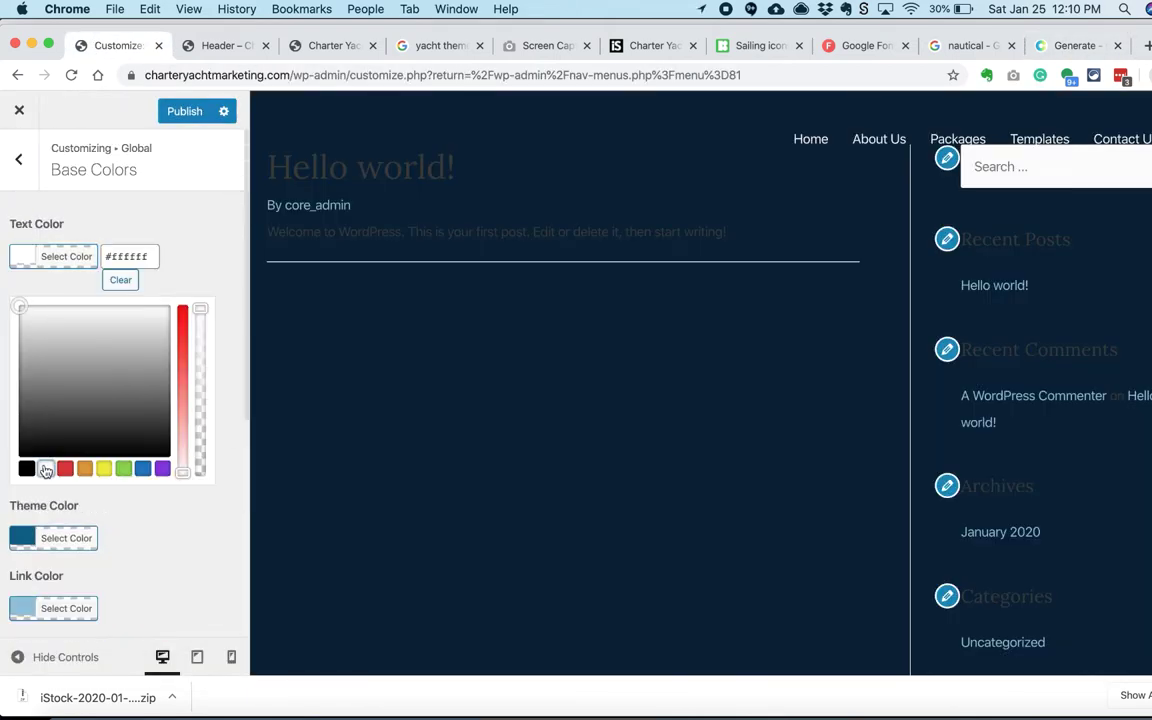
click(129, 380)
drag(129, 380, 18, 314)
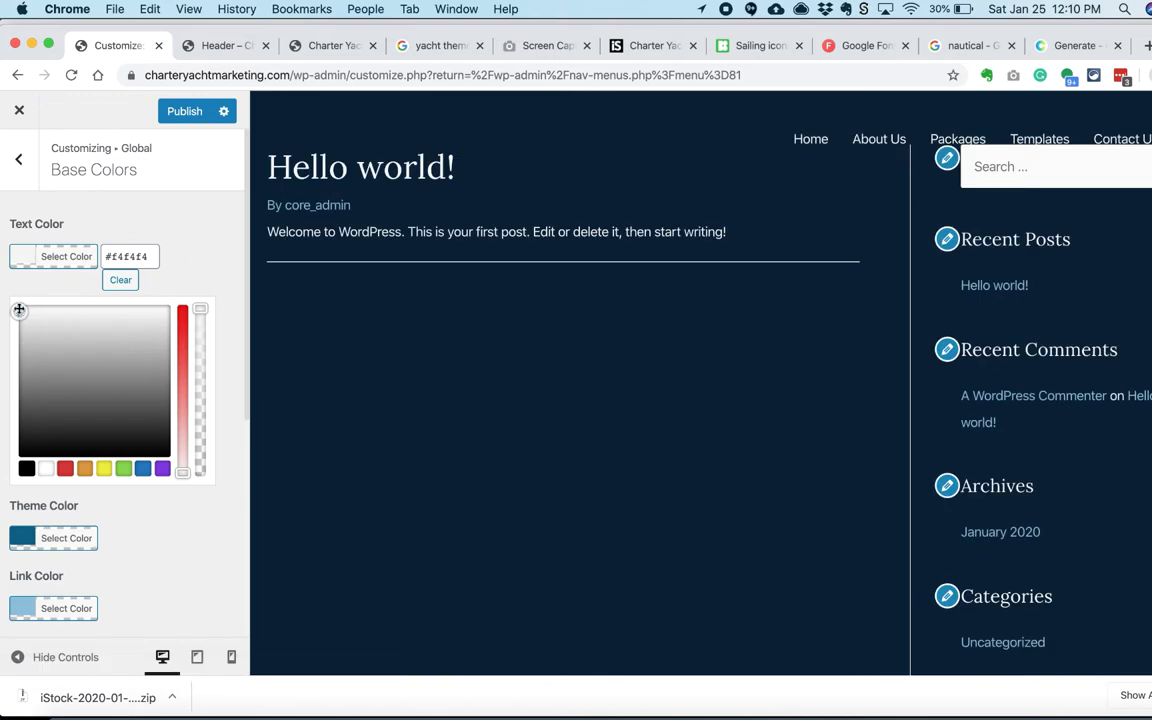
click(210, 223)
scroll(208, 276, down, 1)
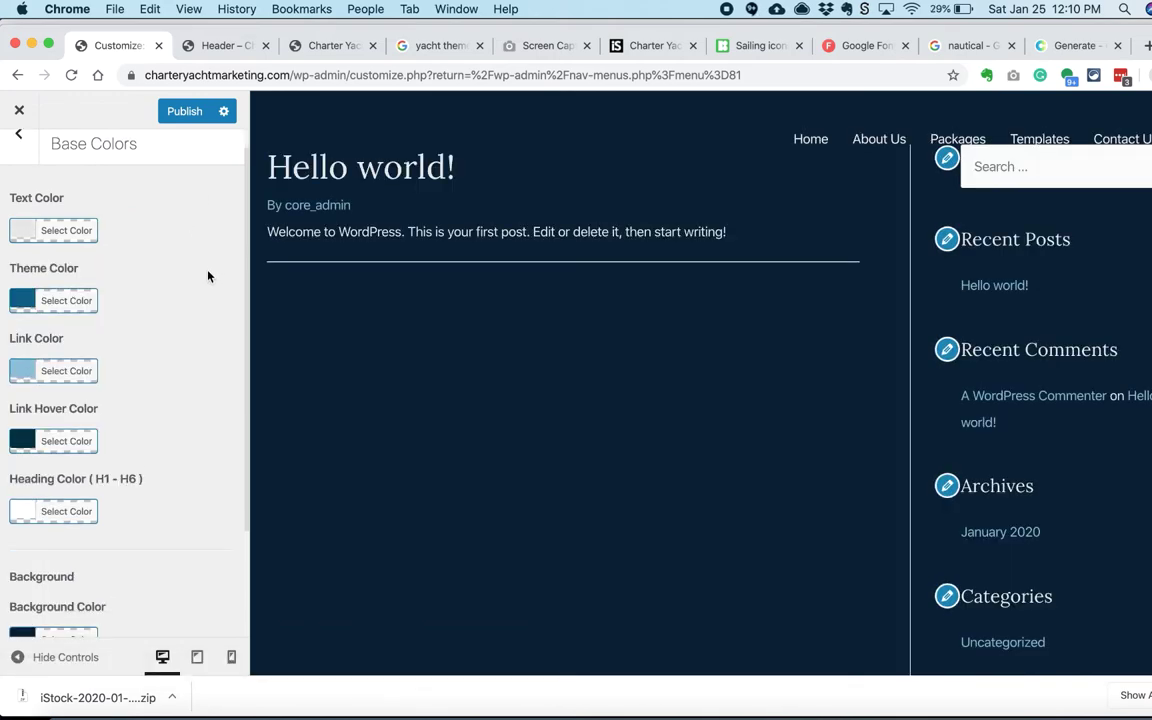
scroll(190, 277, up, 1)
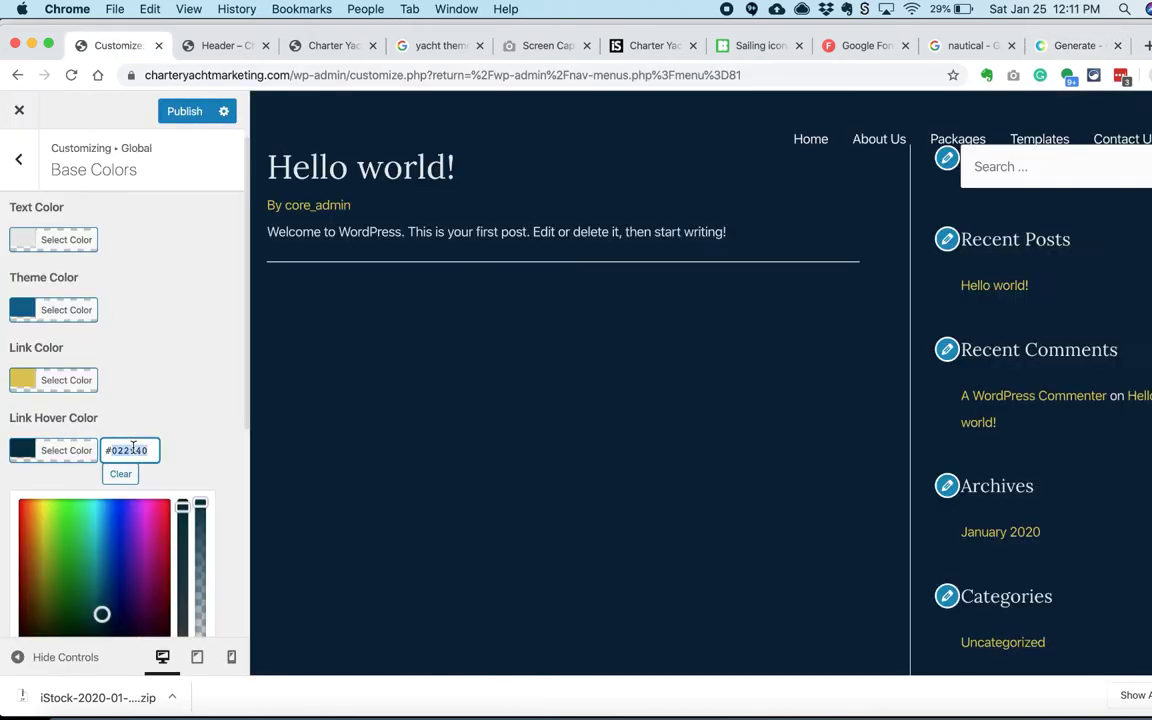
Step: Publish the new site colours and reload the Header layout editor
click(157, 409)
click(195, 108)
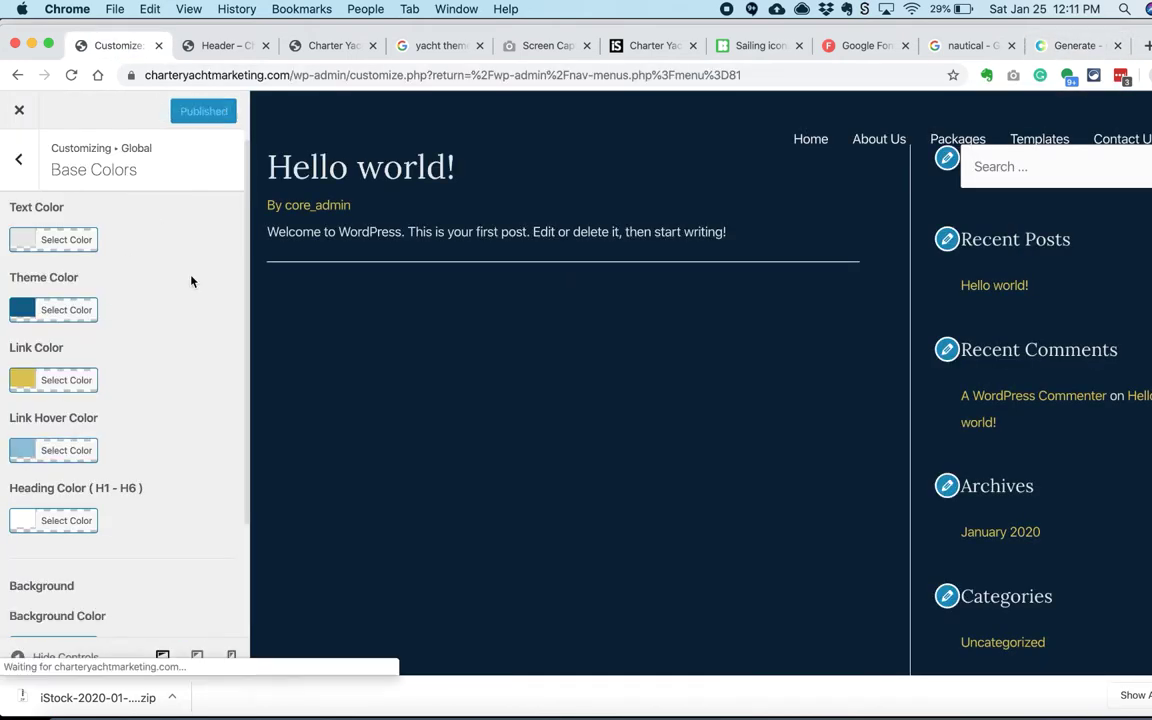
click(220, 45)
key(super+r)
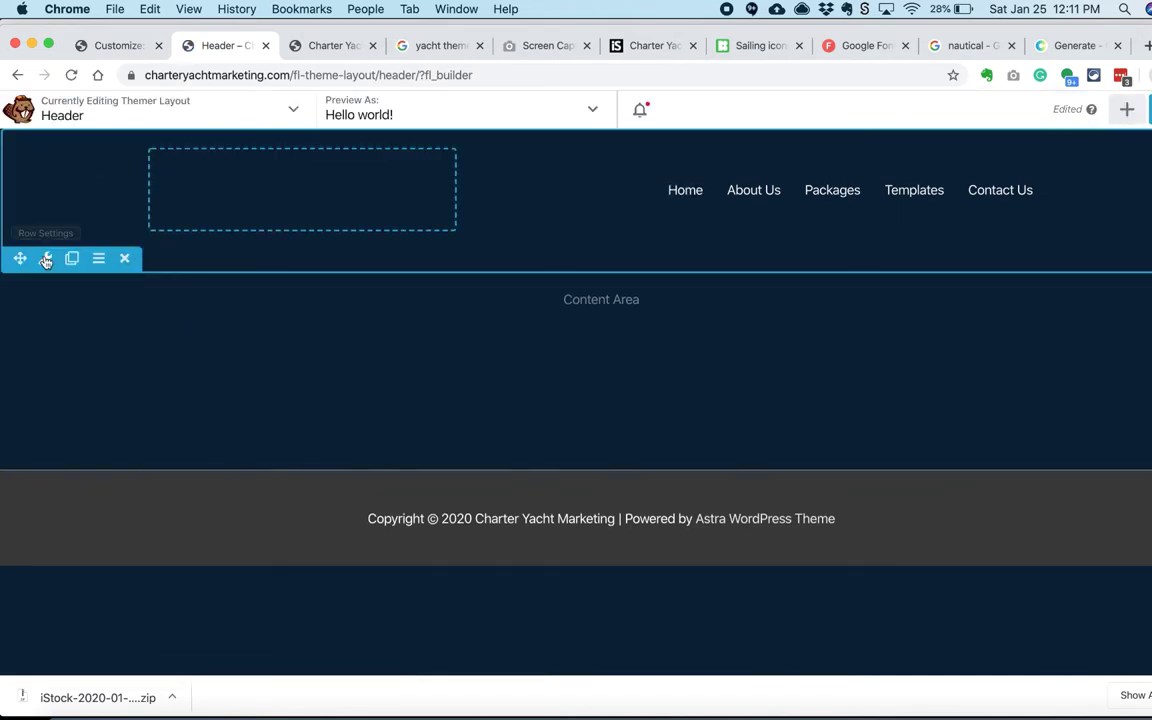
Step: Set the header row background colour to light grey #e5e5e5
click(46, 257)
scroll(188, 388, down, 5)
click(252, 398)
click(365, 648)
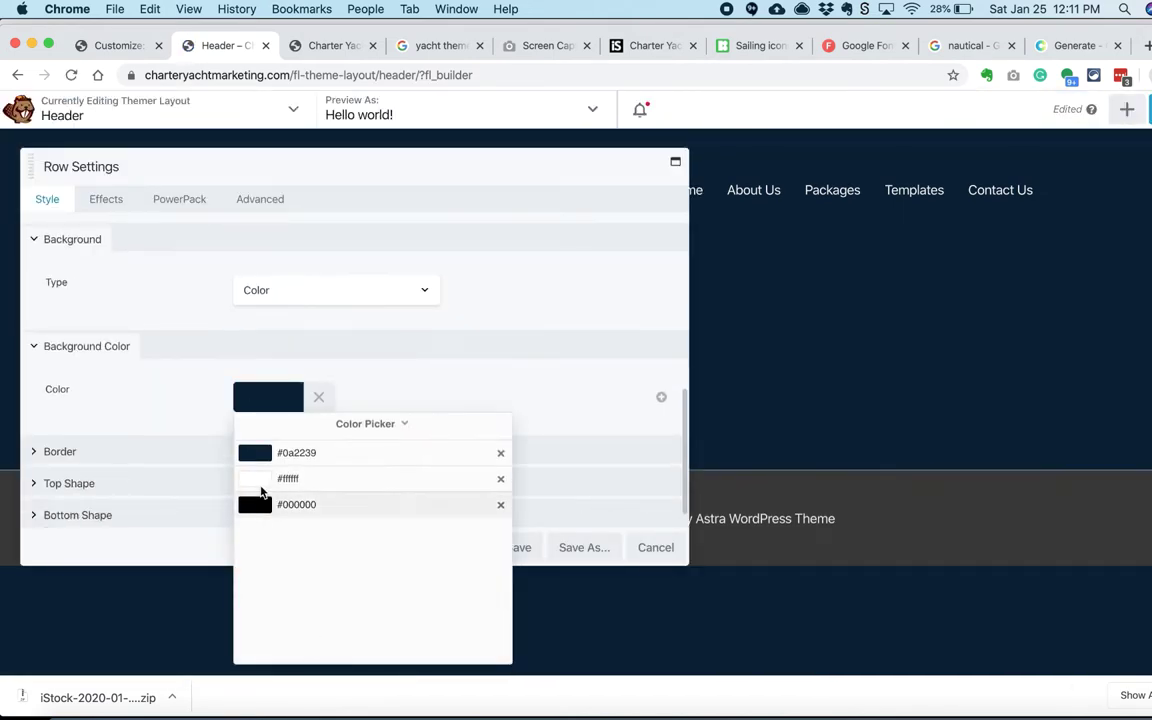
click(262, 478)
click(233, 464)
drag(455, 195, 553, 268)
scroll(427, 440, up, 5)
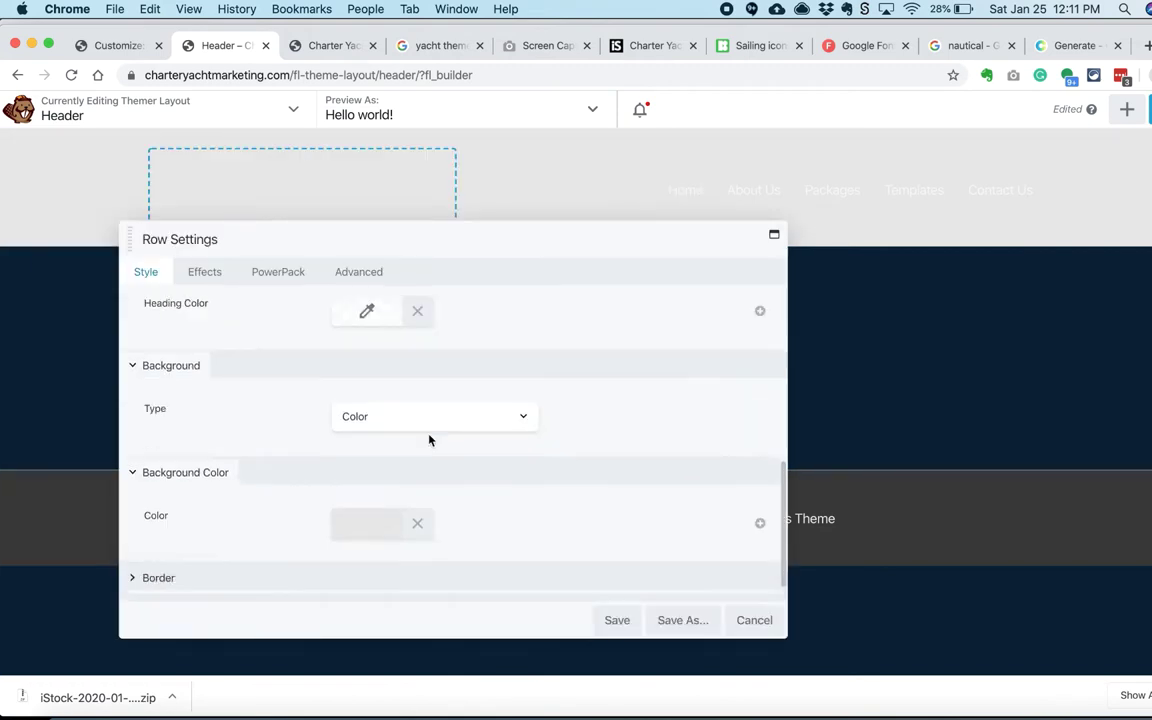
Step: Apply the #0a2239 navy preset as row text colour, save, and publish the header
click(367, 400)
click(455, 627)
click(450, 380)
scroll(450, 380, up, 3)
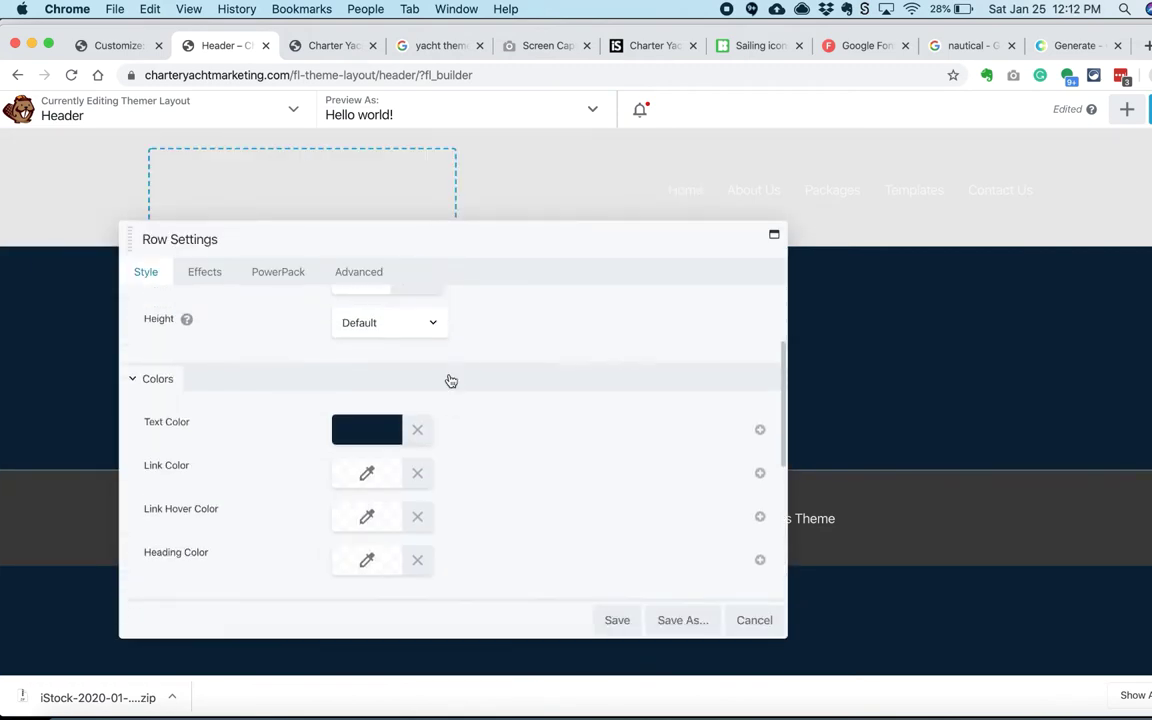
click(617, 620)
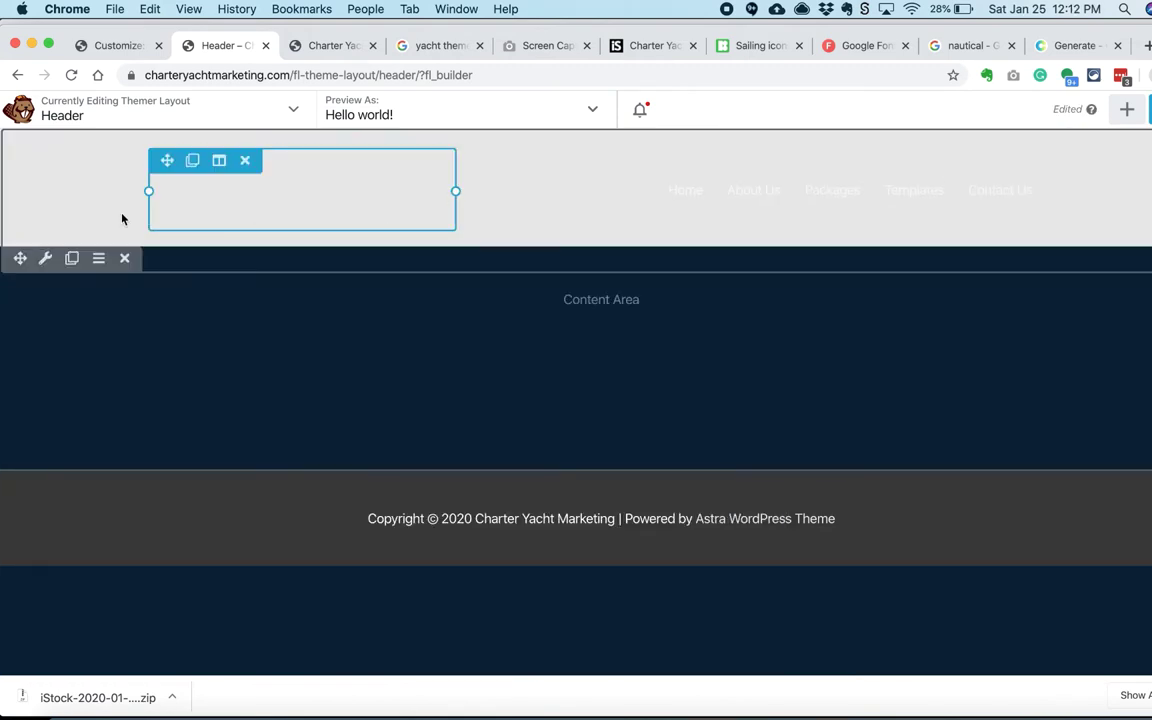
click(1148, 109)
click(1105, 111)
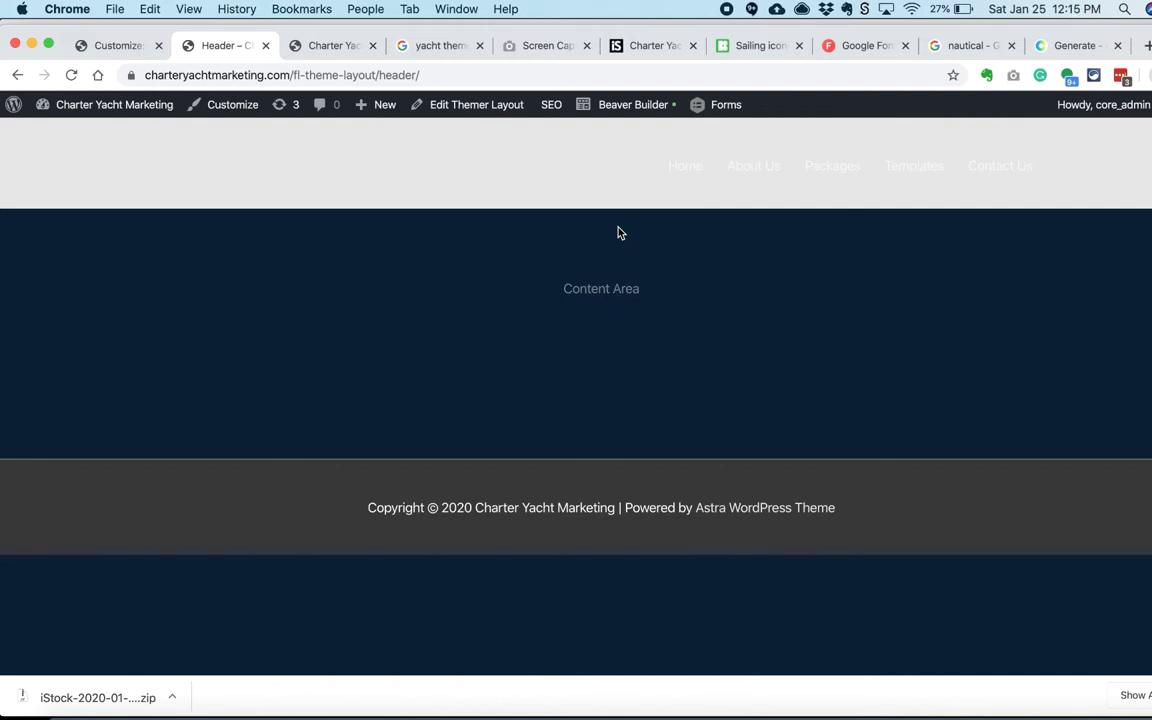
Step: Reopen the header in Beaver Builder and set the row link colour to dark navy
click(633, 104)
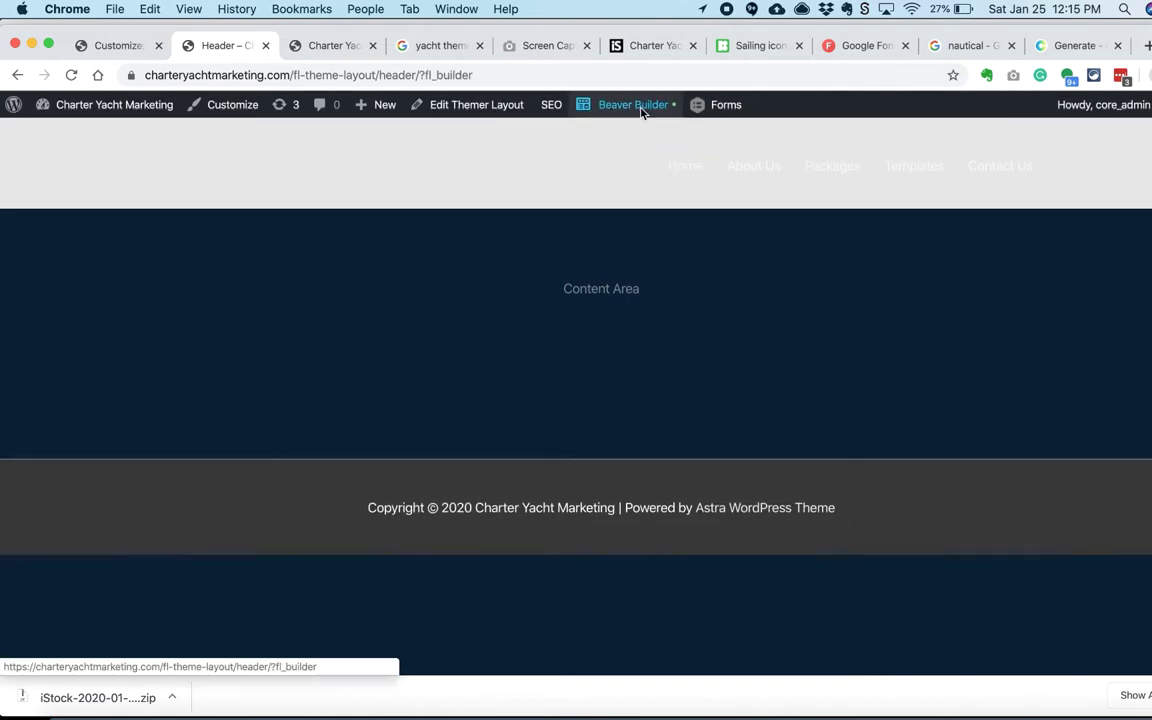
click(45, 258)
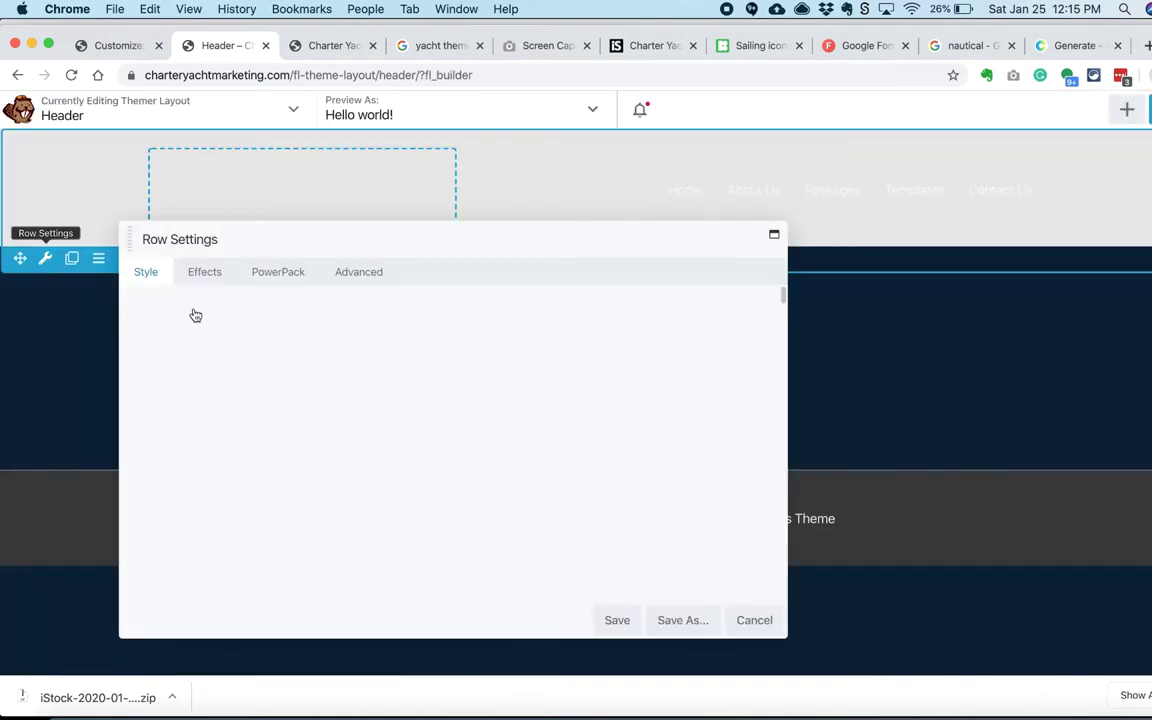
scroll(222, 395, down, 2)
scroll(223, 412, down, 2)
click(367, 450)
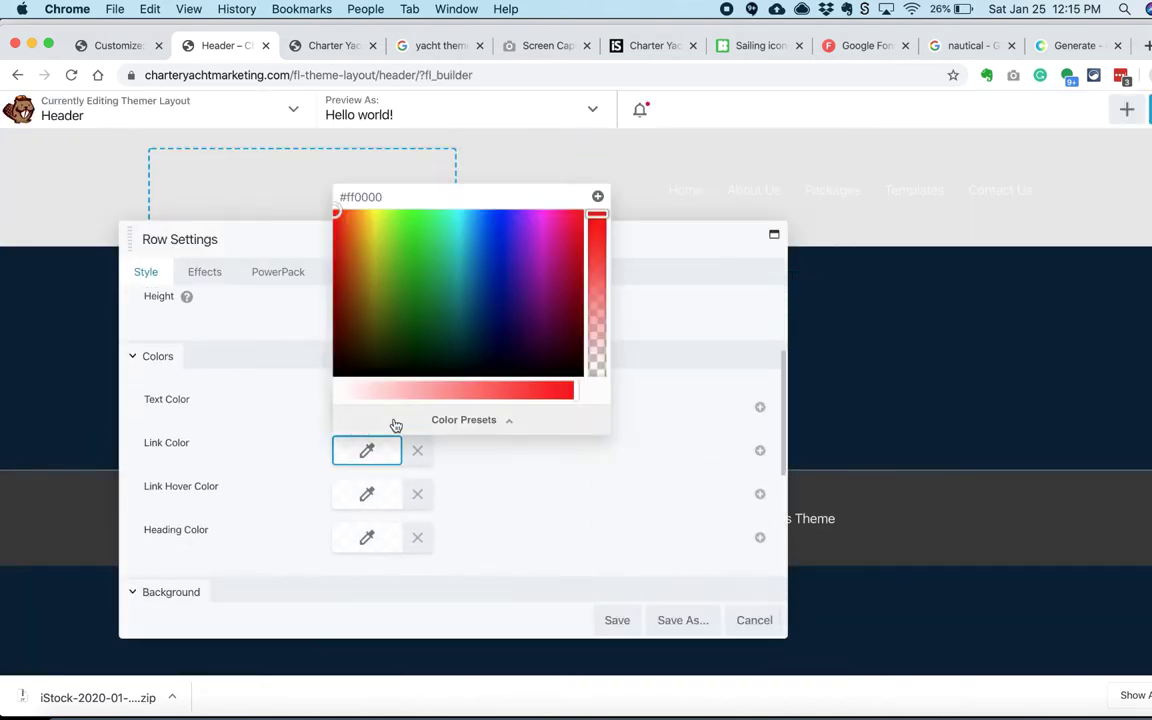
text(#0a2238)
click(239, 370)
scroll(239, 394, down, 2)
scroll(239, 394, down, 5)
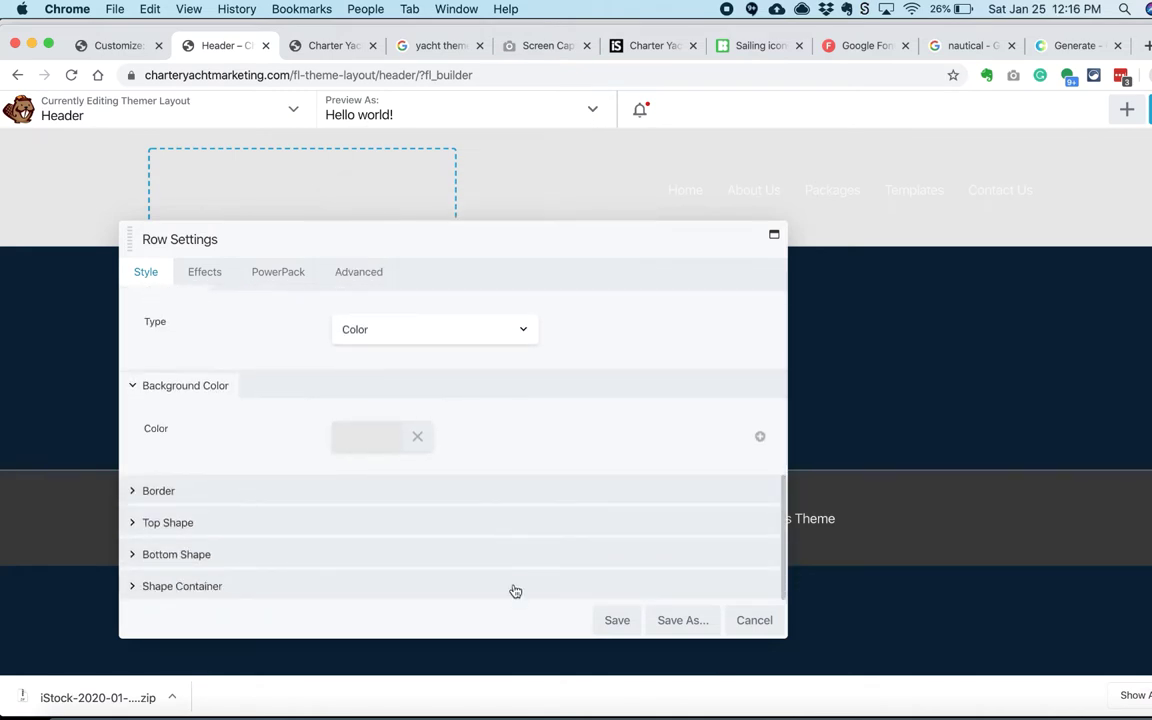
click(617, 620)
Step: Add a 'Charter Yacht Marketing' heading to the empty header column and size it 27px
click(1127, 109)
drag(918, 303, 311, 226)
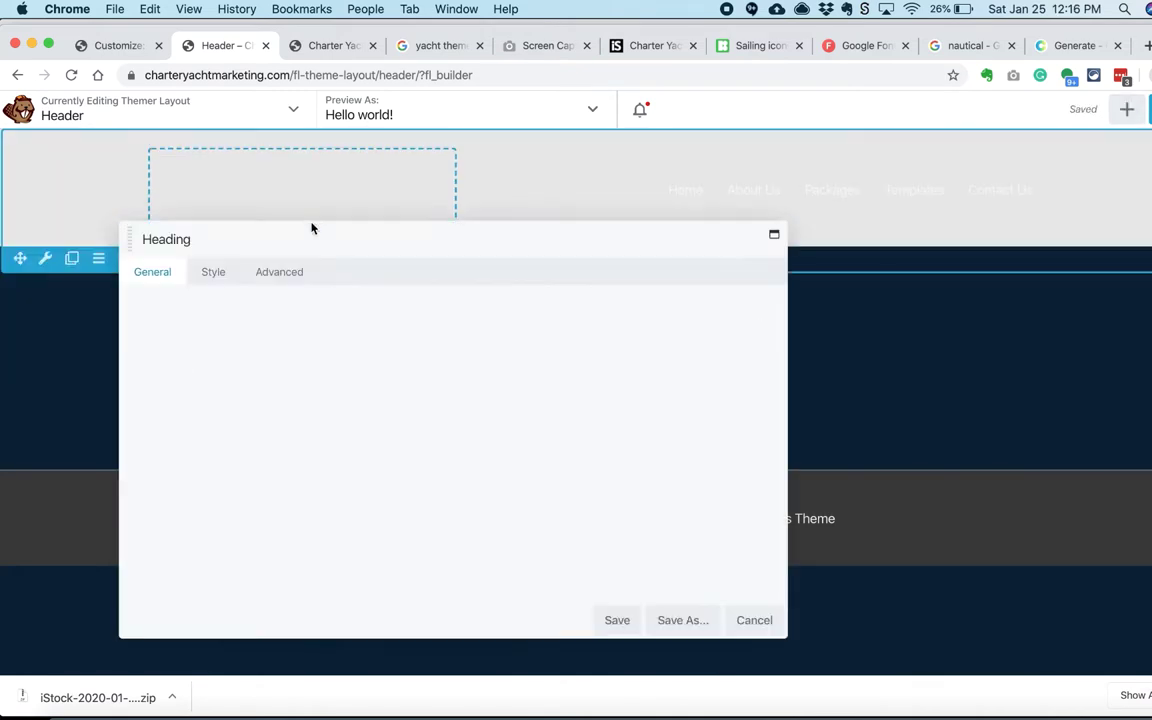
text(Charter Yacht Marketing)
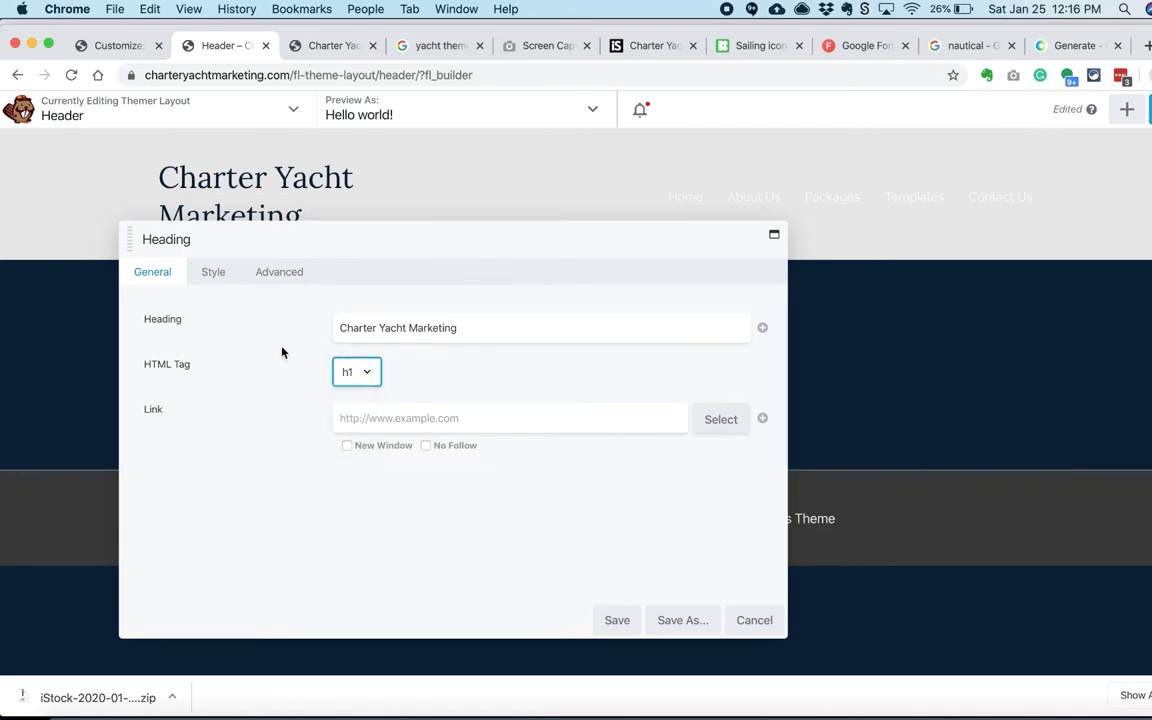
click(617, 620)
click(289, 228)
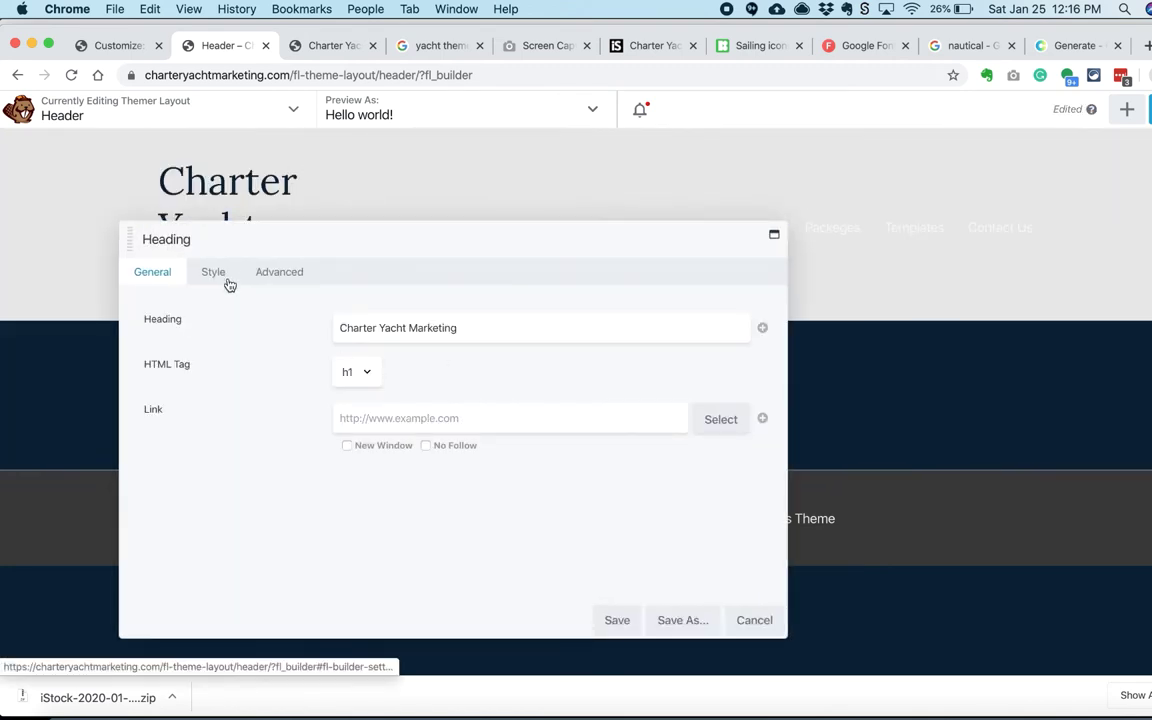
click(213, 271)
click(355, 481)
drag(344, 518, 440, 206)
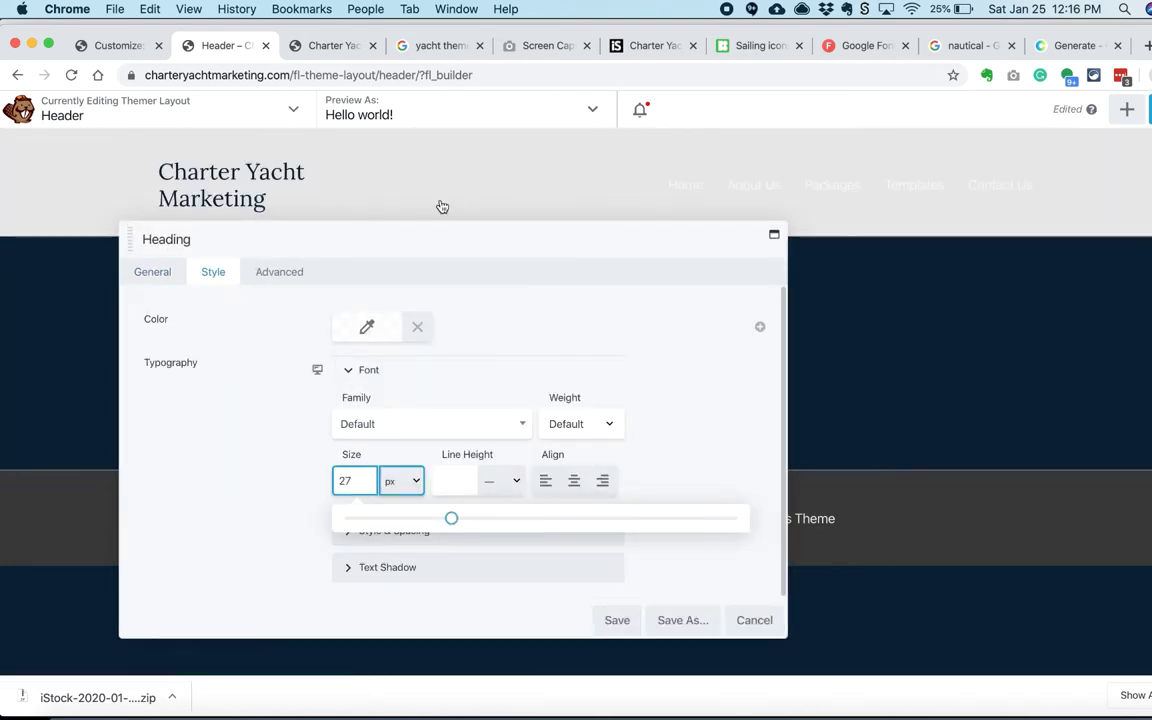
Step: Clear the menu's link, link hover and hover background colours, and save
click(432, 185)
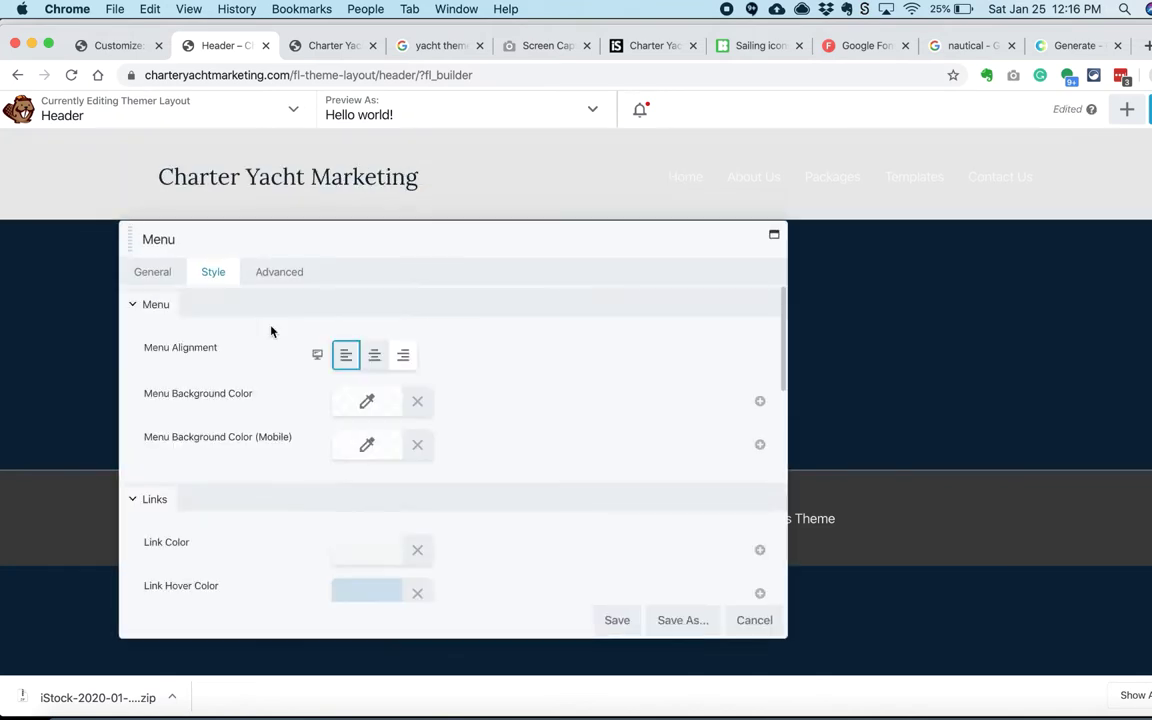
scroll(330, 400, down, 3)
click(417, 365)
click(417, 408)
click(417, 451)
click(617, 622)
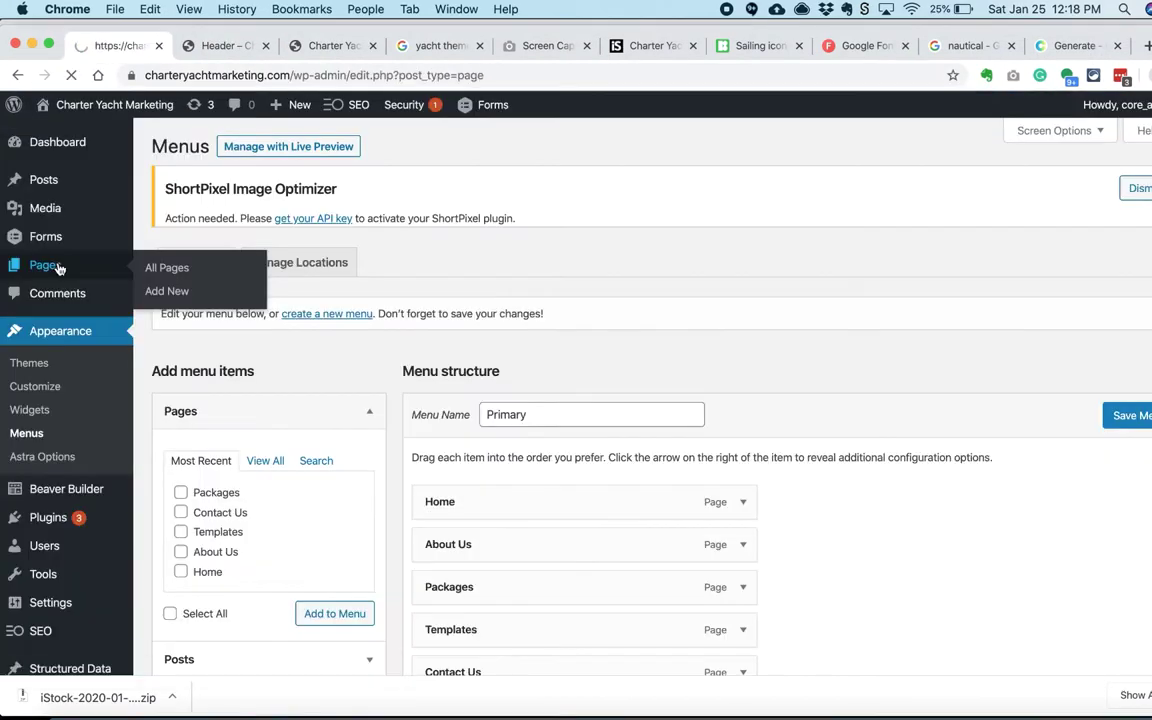
Step: Open the Home page from the Pages list in both Beaver Builder and the WordPress editor
click(57, 264)
super+click(375, 502)
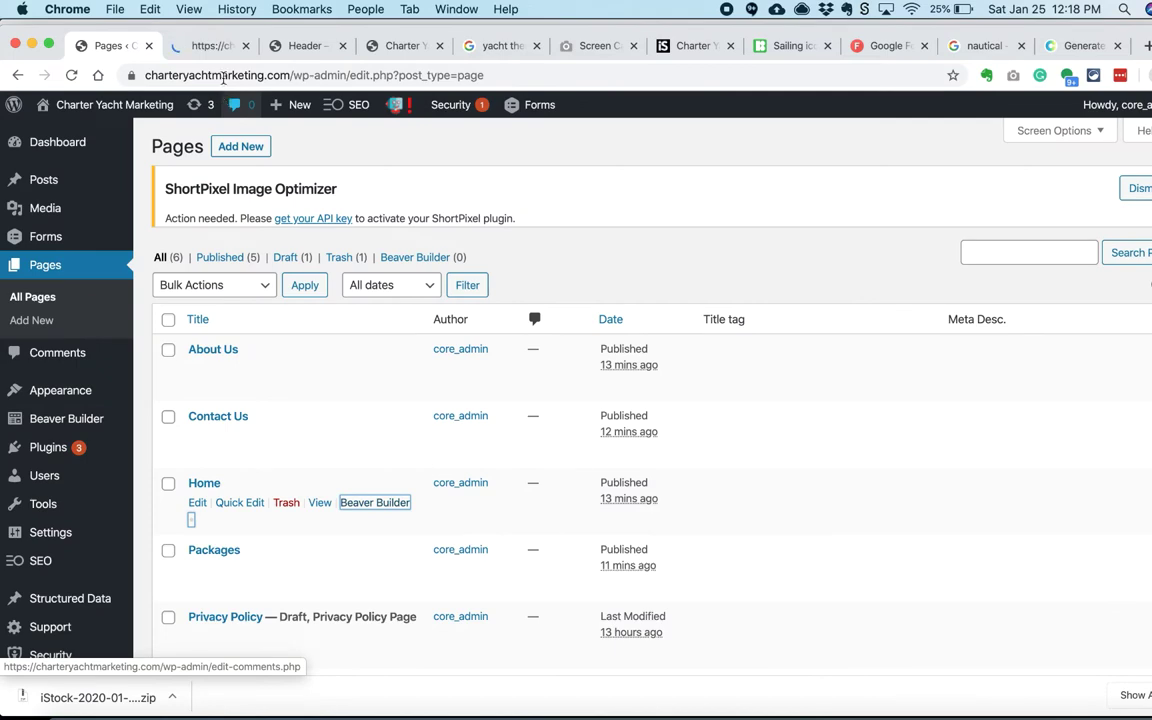
click(208, 45)
click(110, 45)
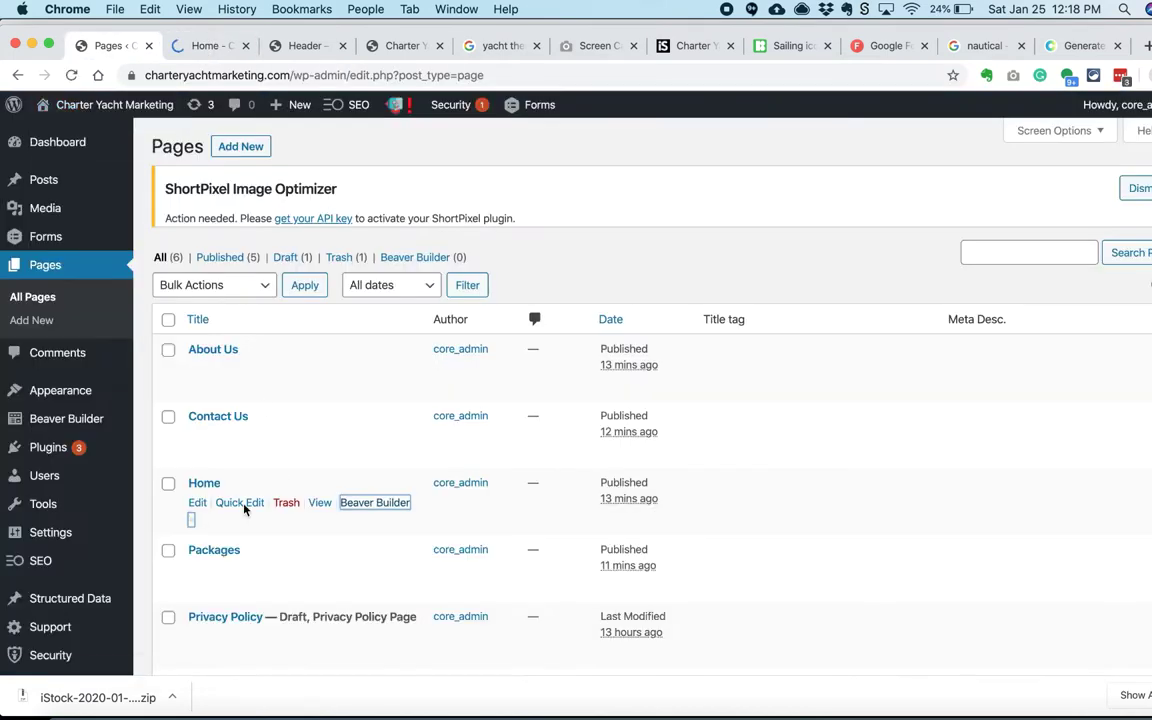
super+click(197, 502)
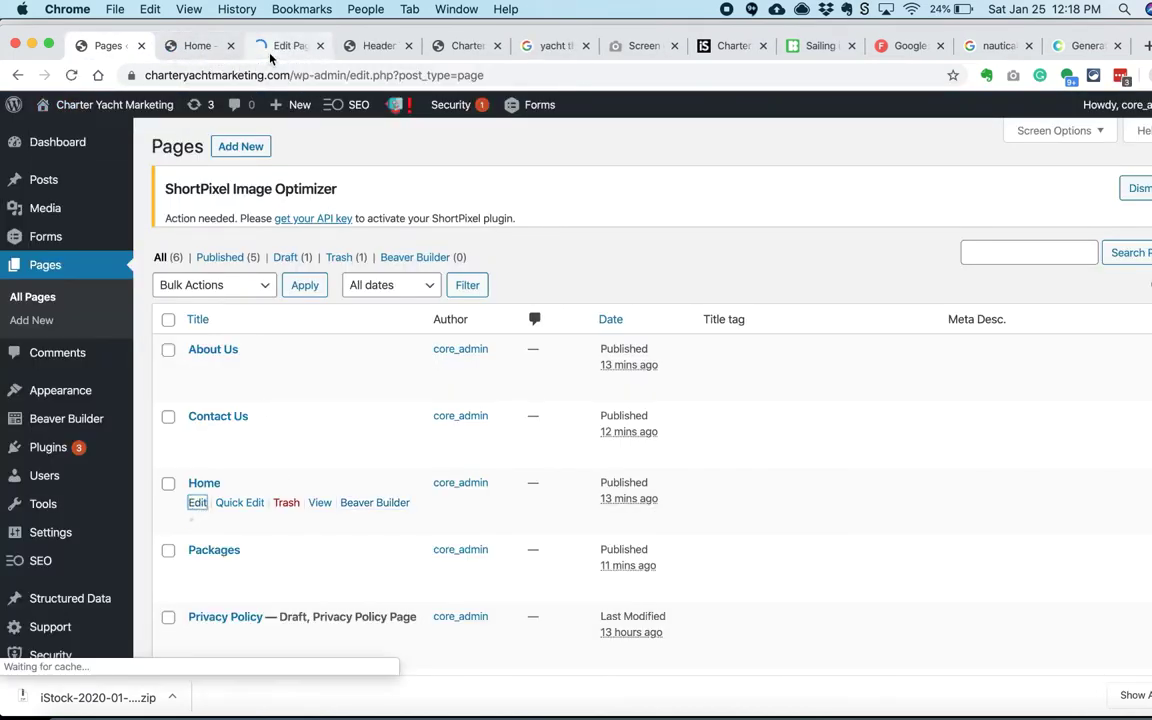
click(270, 50)
Step: Set the Home page content layout to Full Width / Contained and save
scroll(1065, 450, down, 3)
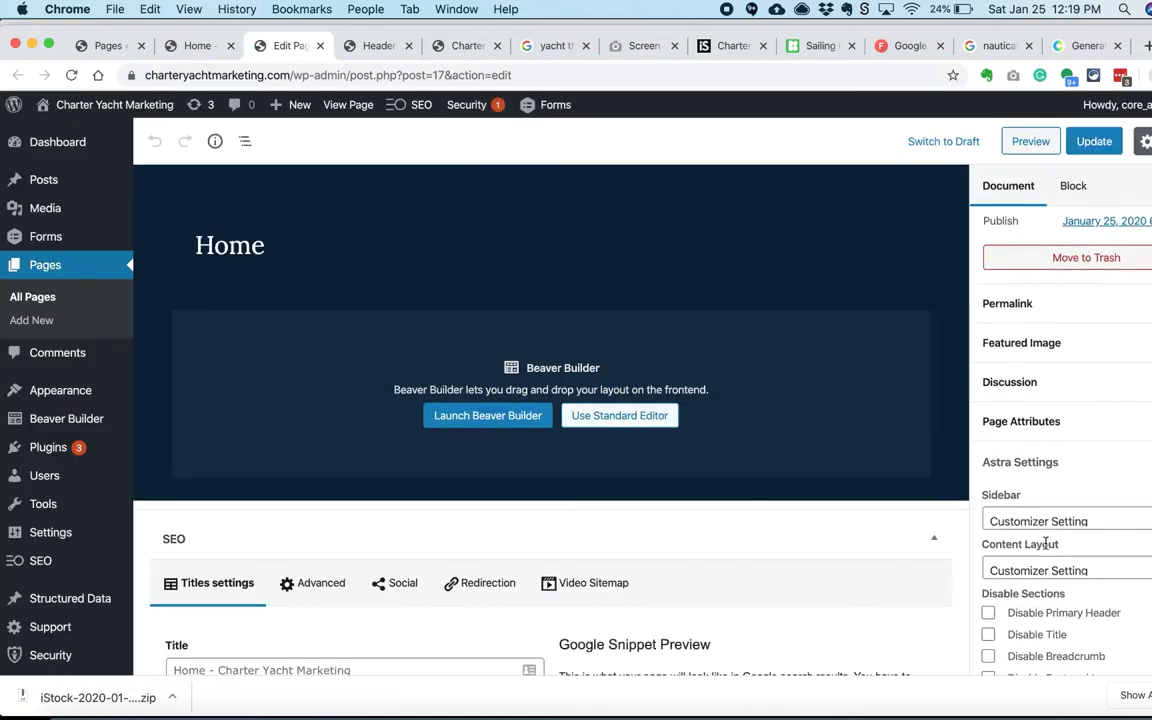
click(1065, 528)
click(1040, 528)
scroll(1016, 542, down, 2)
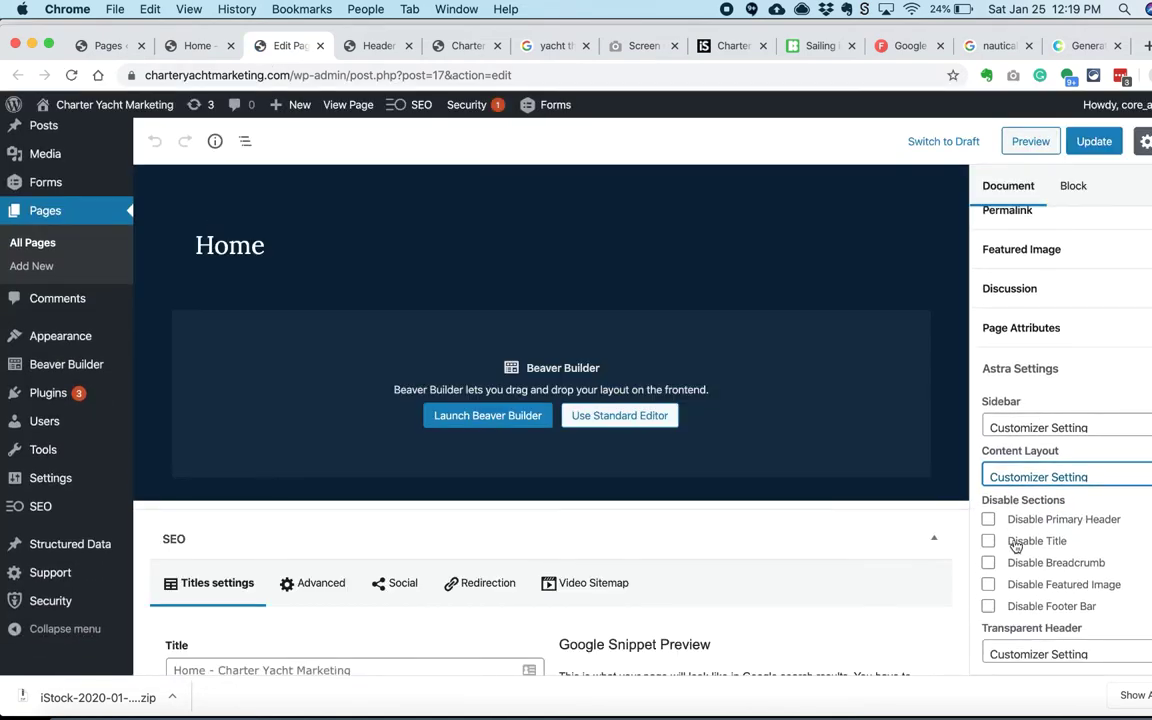
click(1040, 512)
click(1030, 556)
key(super+s)
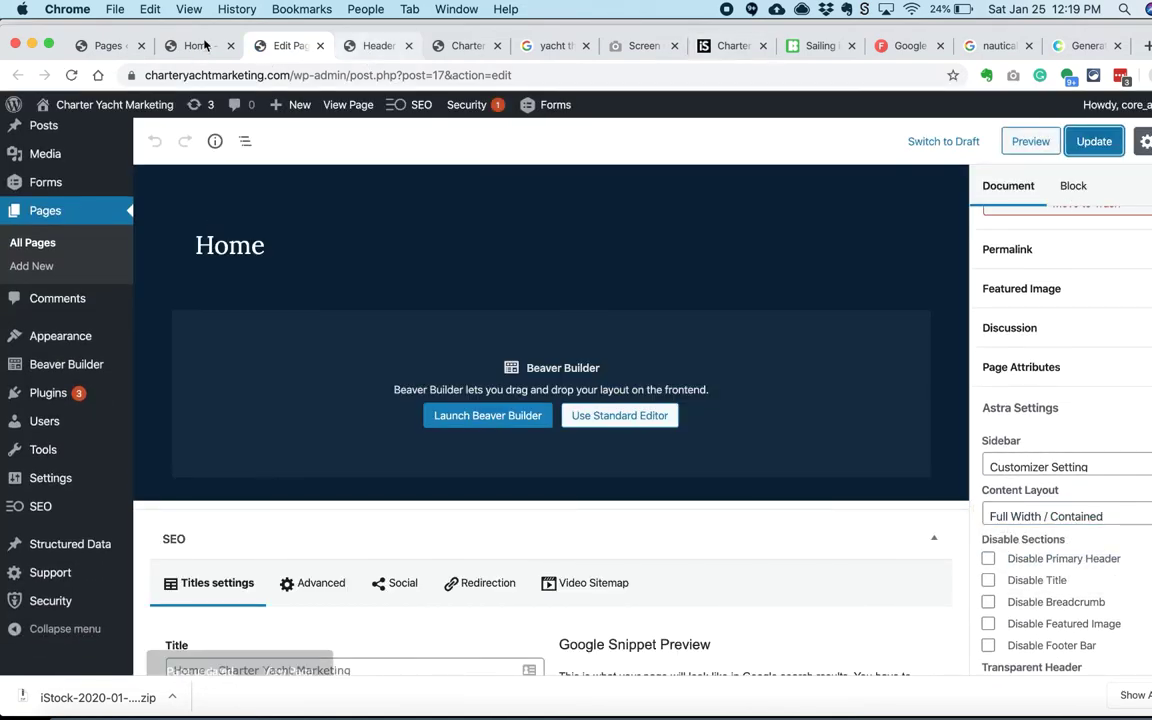
Step: Save the Home page edits and reload the builder view to check them
click(197, 45)
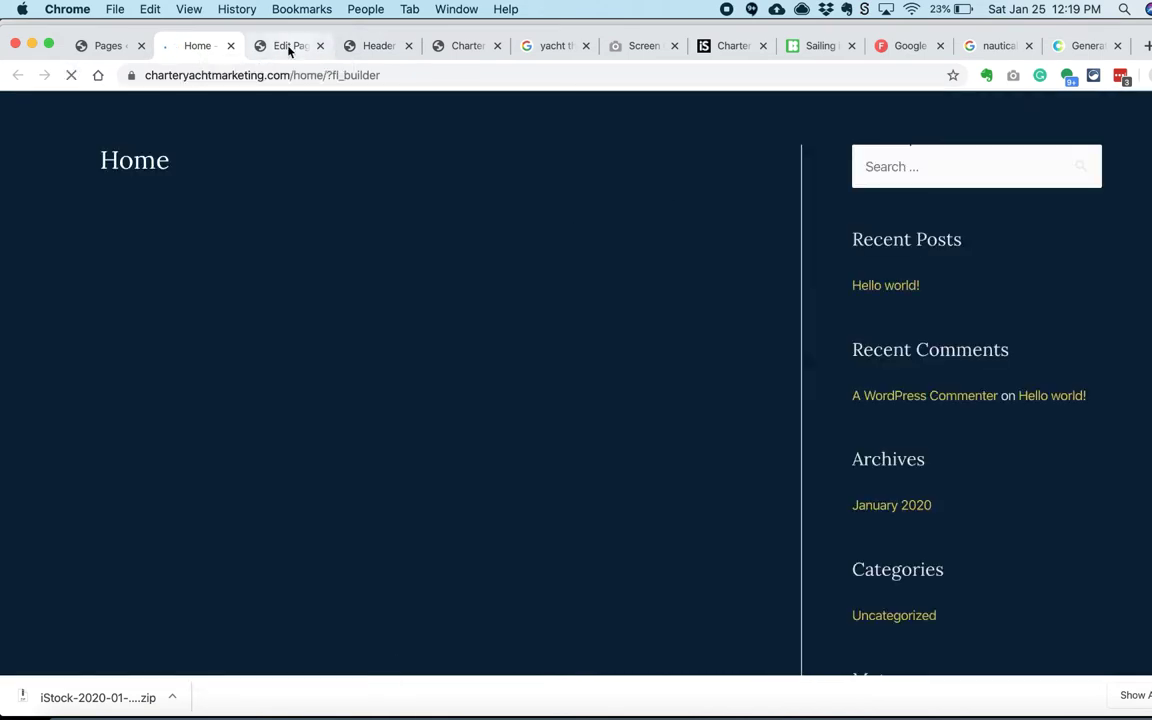
click(288, 45)
key(super+s)
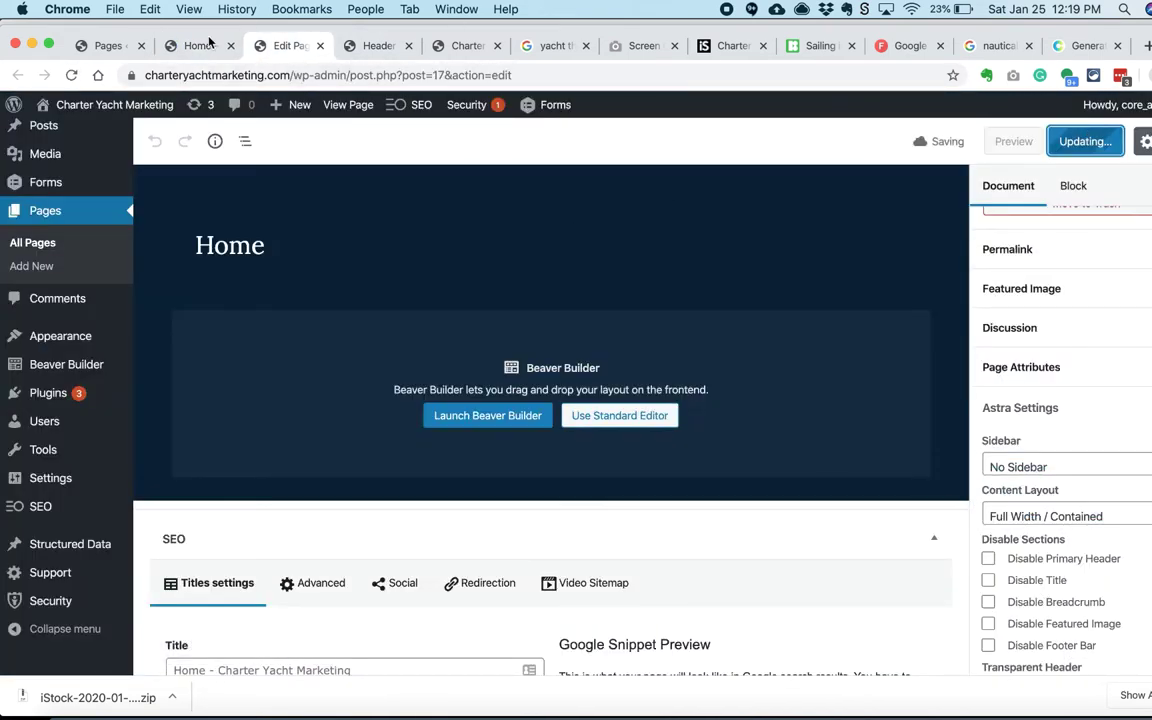
click(197, 45)
click(71, 75)
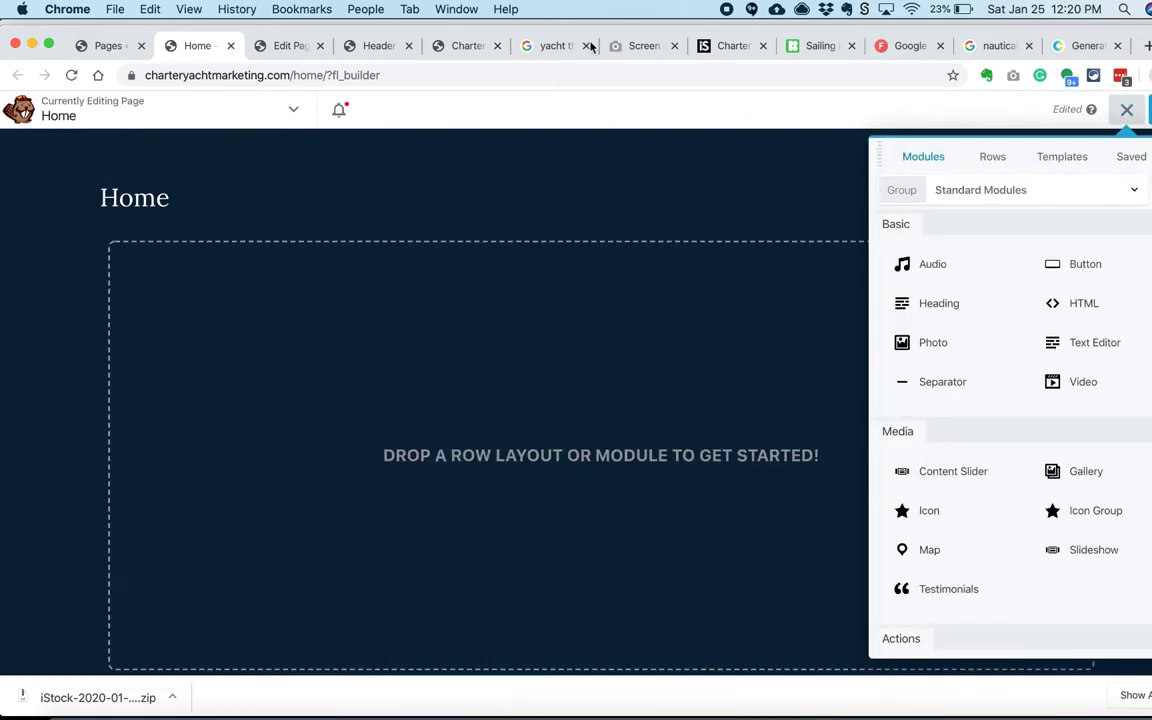
Step: Hide the Home page title and reload the builder view
click(288, 45)
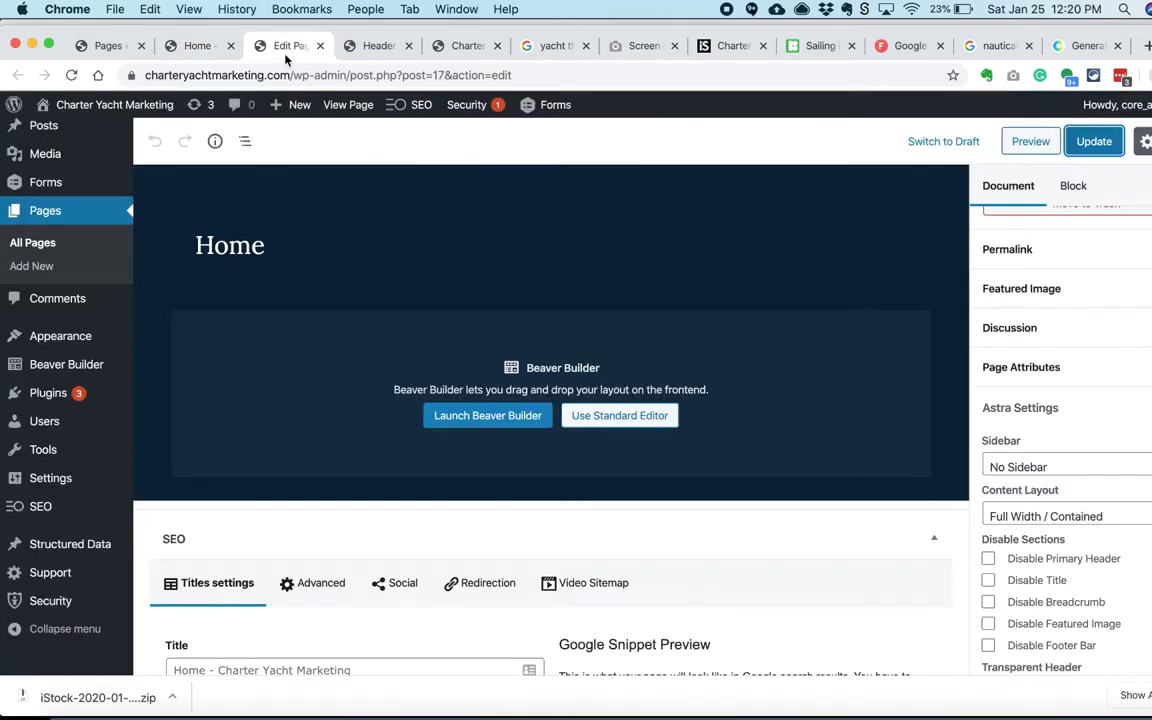
click(1112, 104)
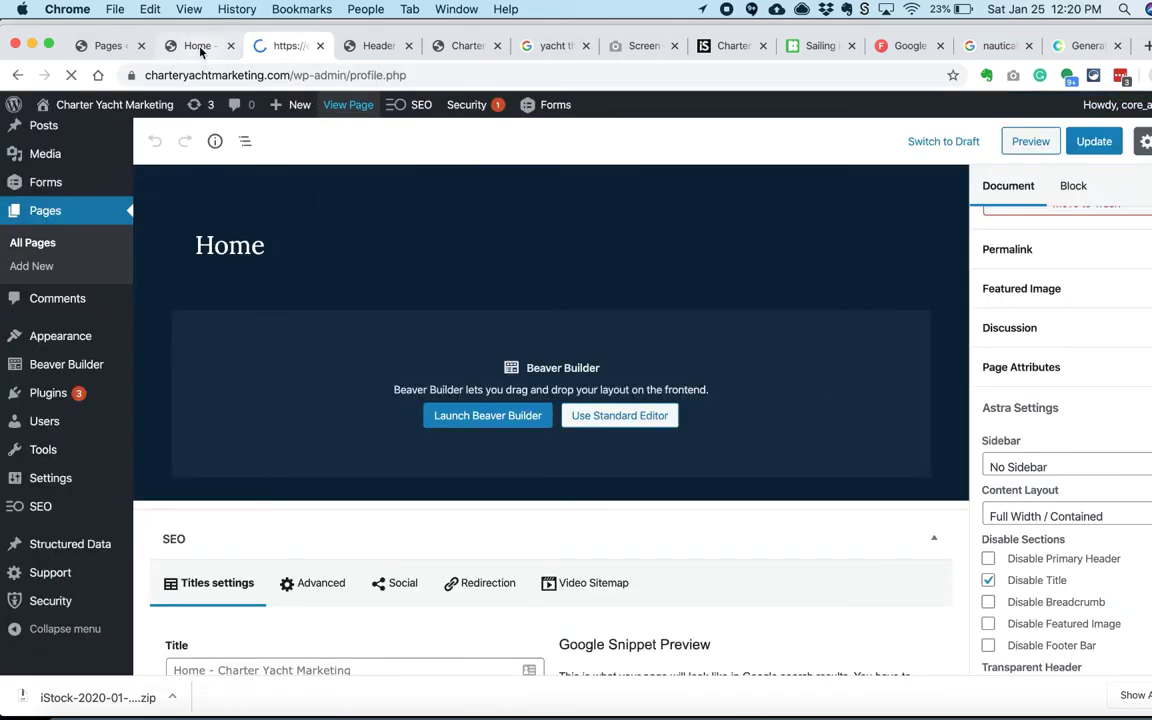
click(197, 45)
click(71, 75)
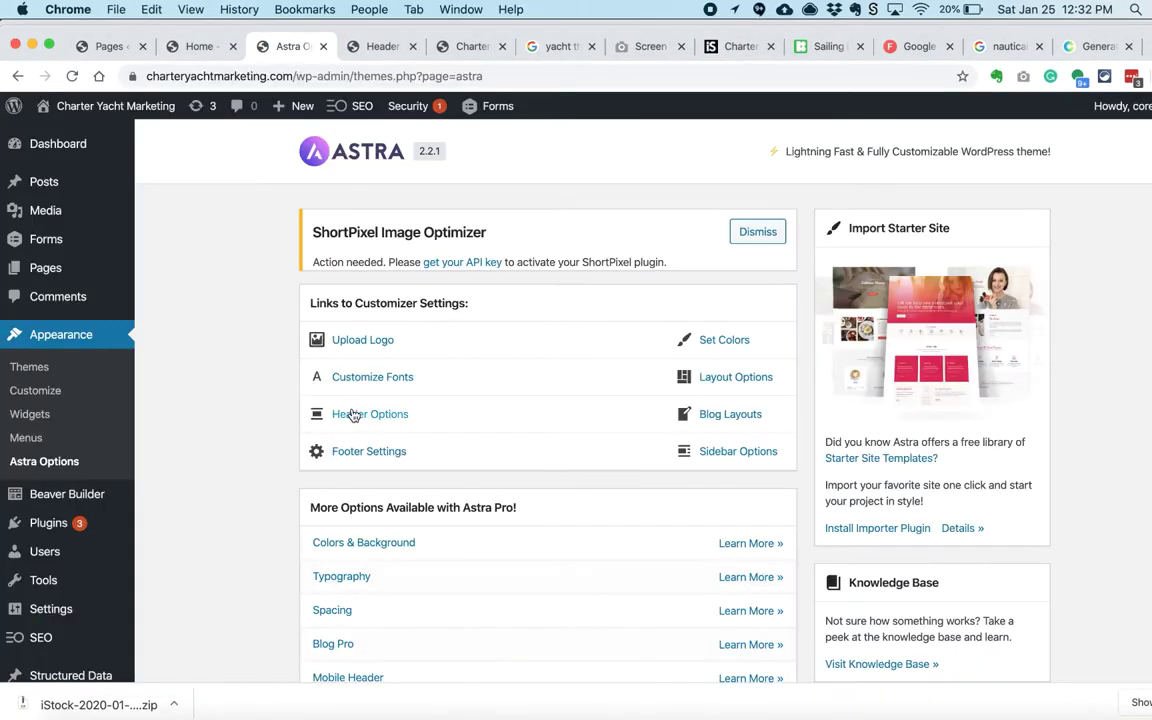
scroll(580, 390, down, 2)
scroll(580, 390, up, 2)
click(705, 316)
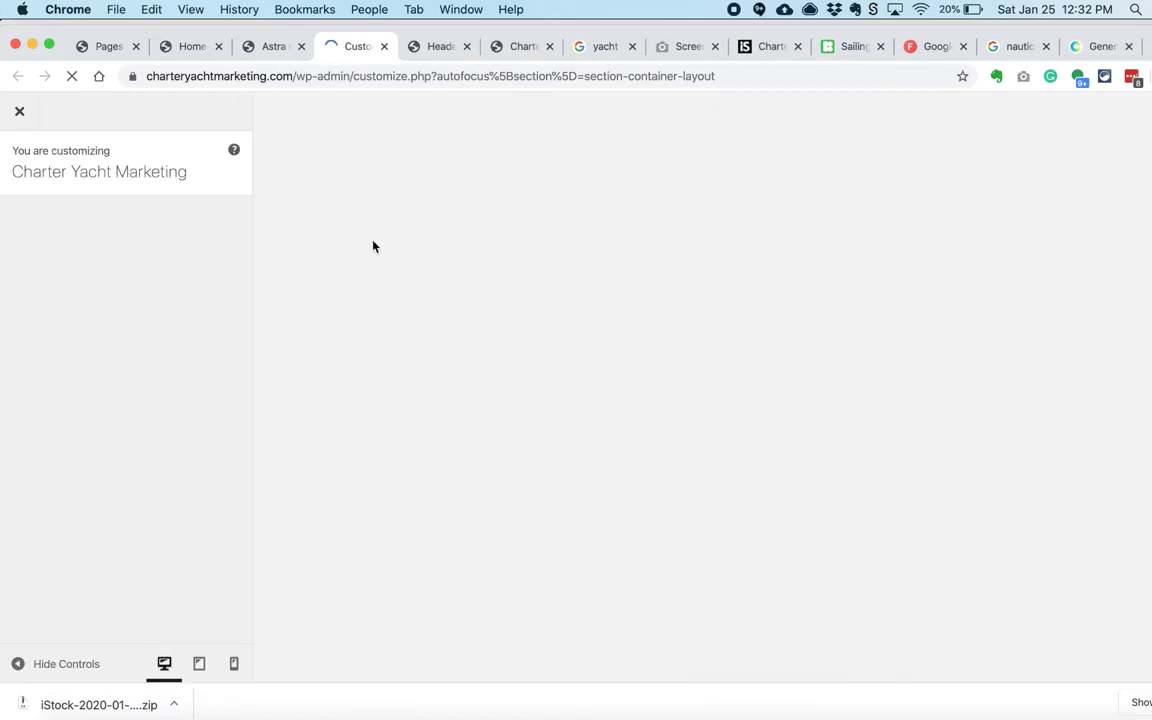
Step: Look over the Astra options and container layout settings tabs
click(266, 49)
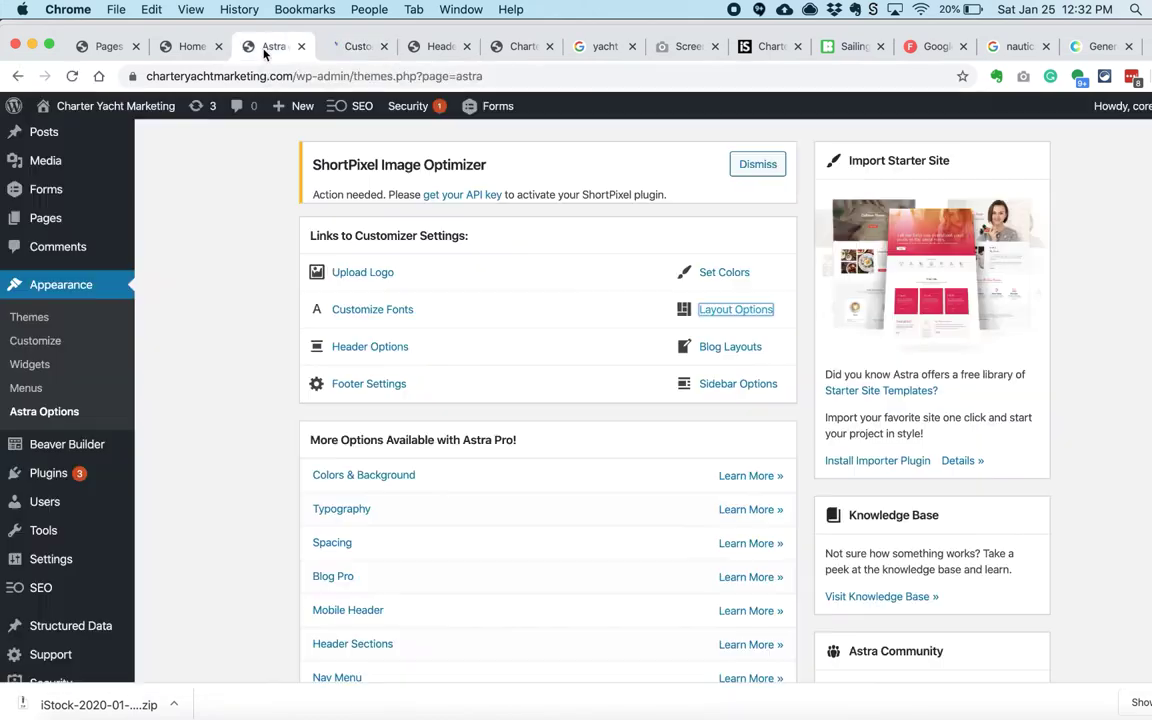
click(347, 48)
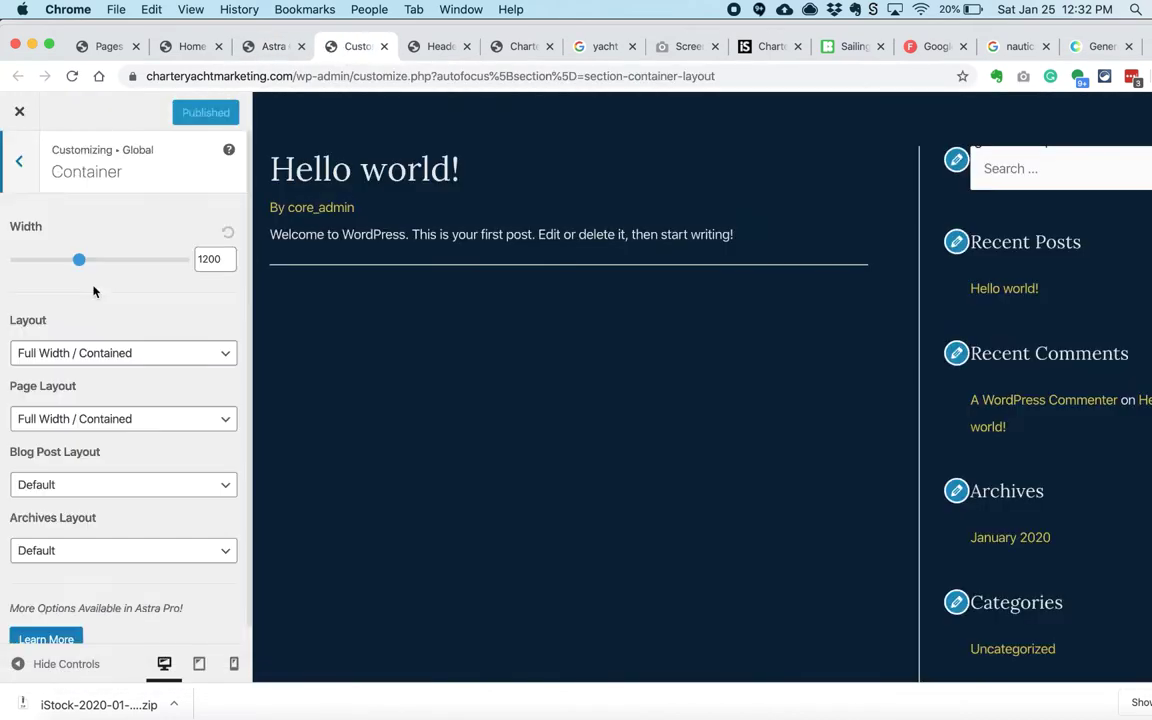
scroll(101, 335, down, 2)
click(270, 46)
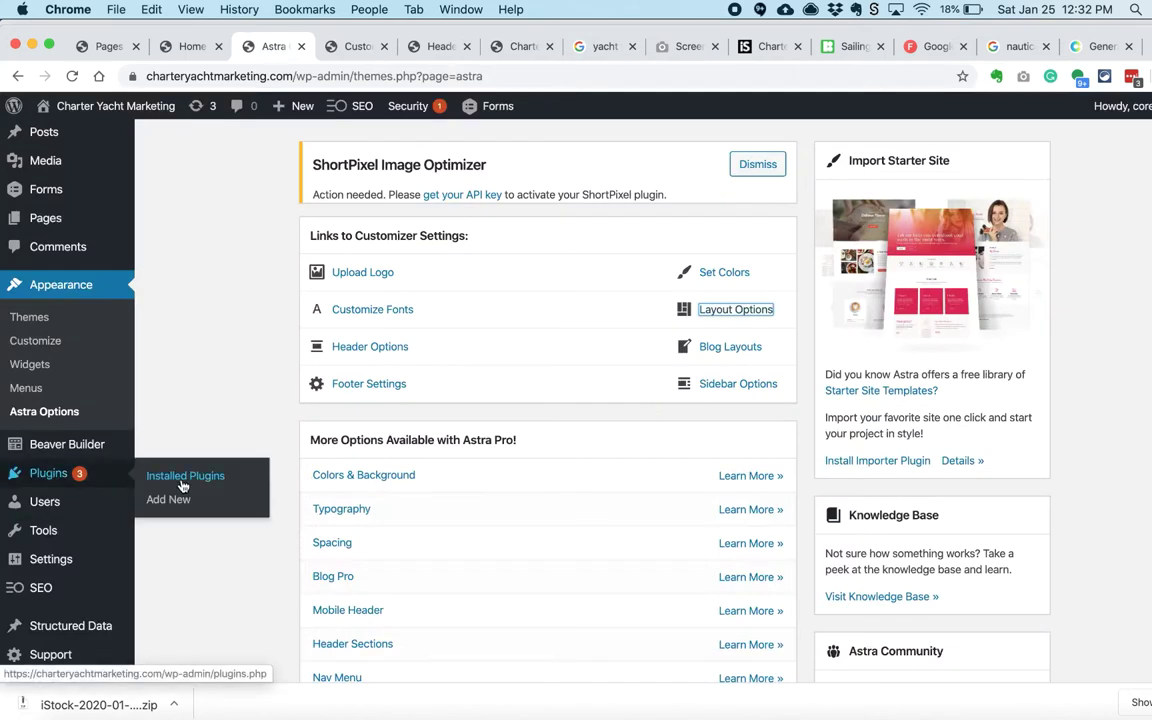
Step: Upload astra-addon-plugin-1.6.4.zip from the Astra folder, install it and activate it
click(175, 494)
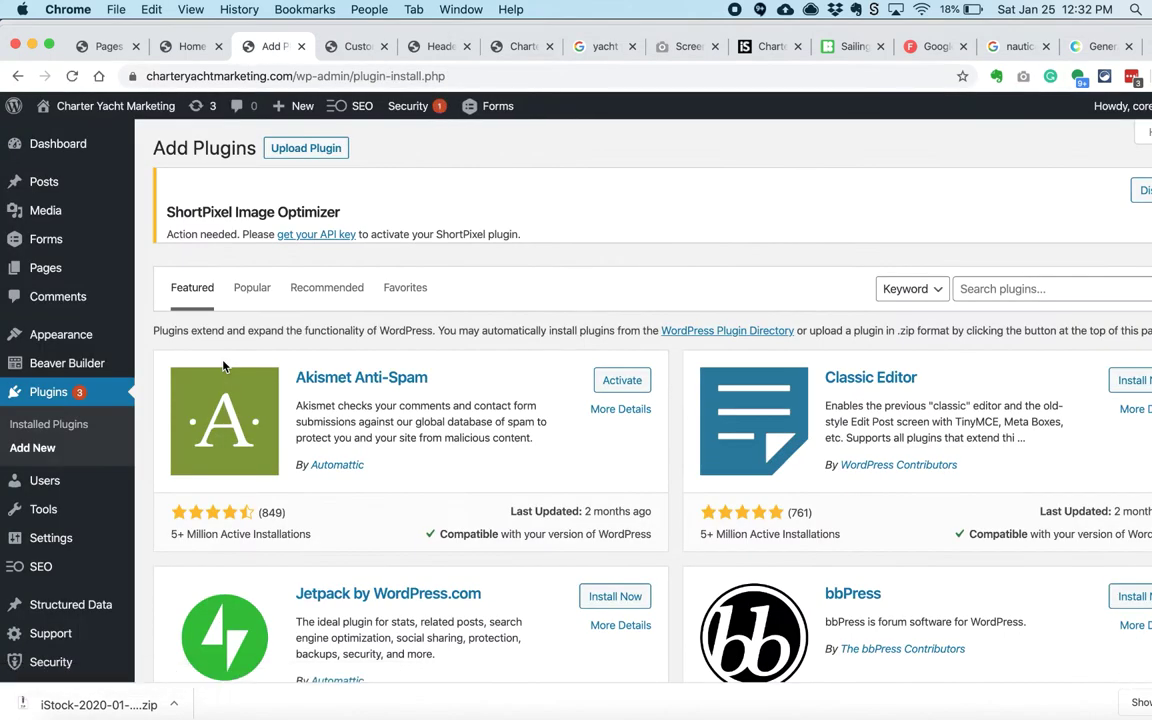
click(309, 147)
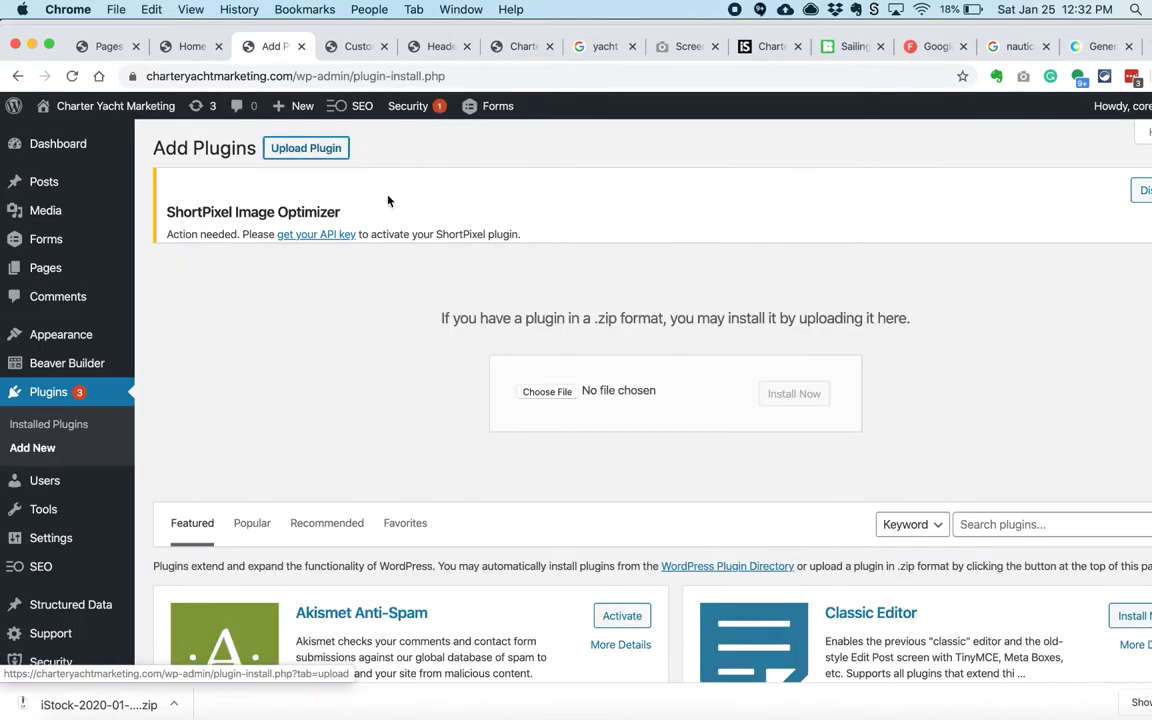
click(548, 391)
scroll(450, 320, down, 2)
double_click(453, 297)
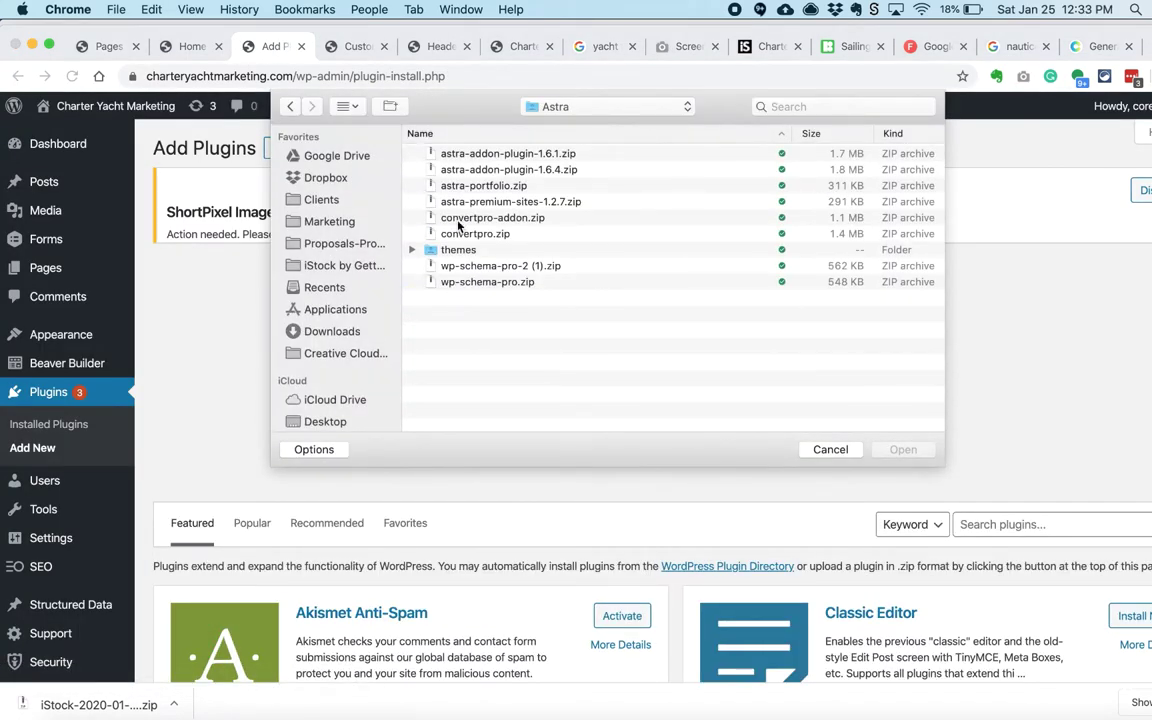
double_click(496, 169)
click(792, 393)
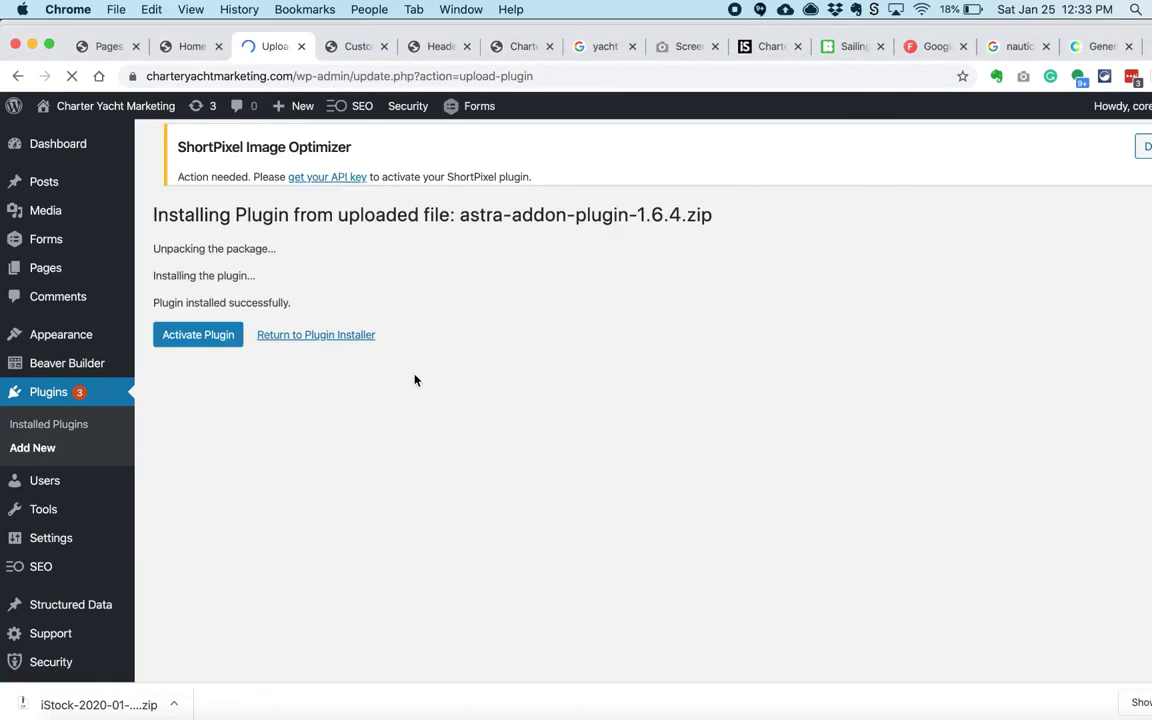
click(221, 338)
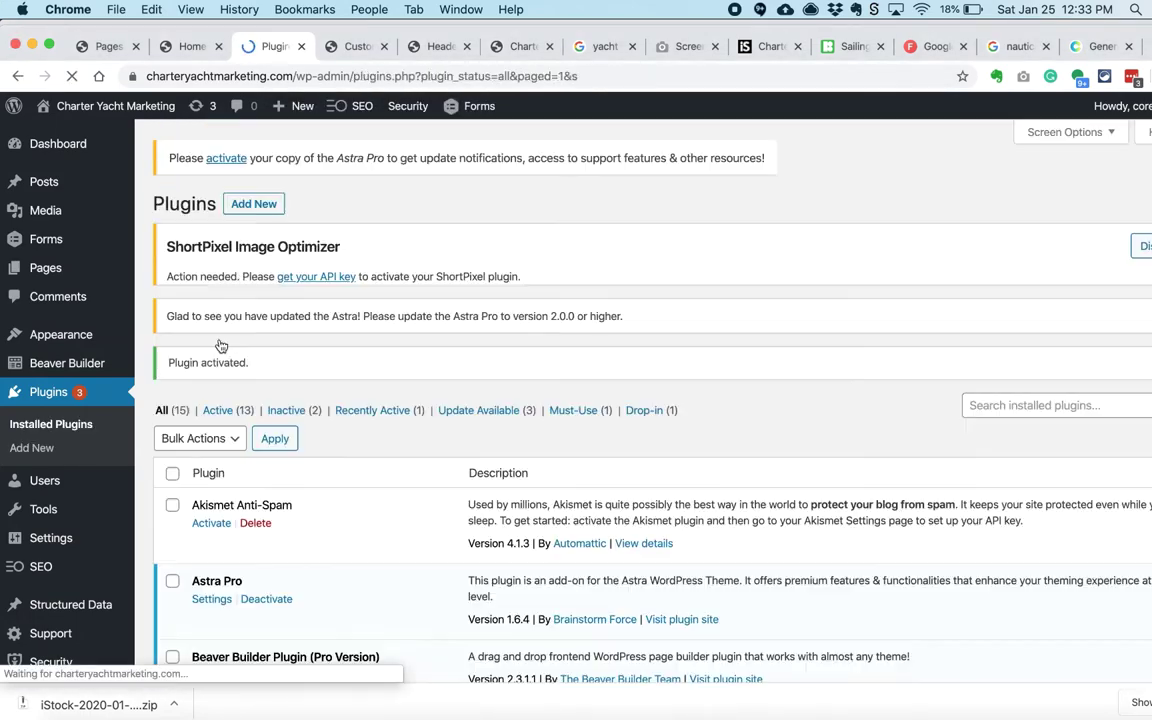
Step: In Astra Pro settings, activate Colors & Background, Blog Pro, Custom Layouts and Site Layouts
scroll(313, 410, down, 3)
scroll(313, 410, down, 1)
scroll(339, 450, up, 2)
click(211, 246)
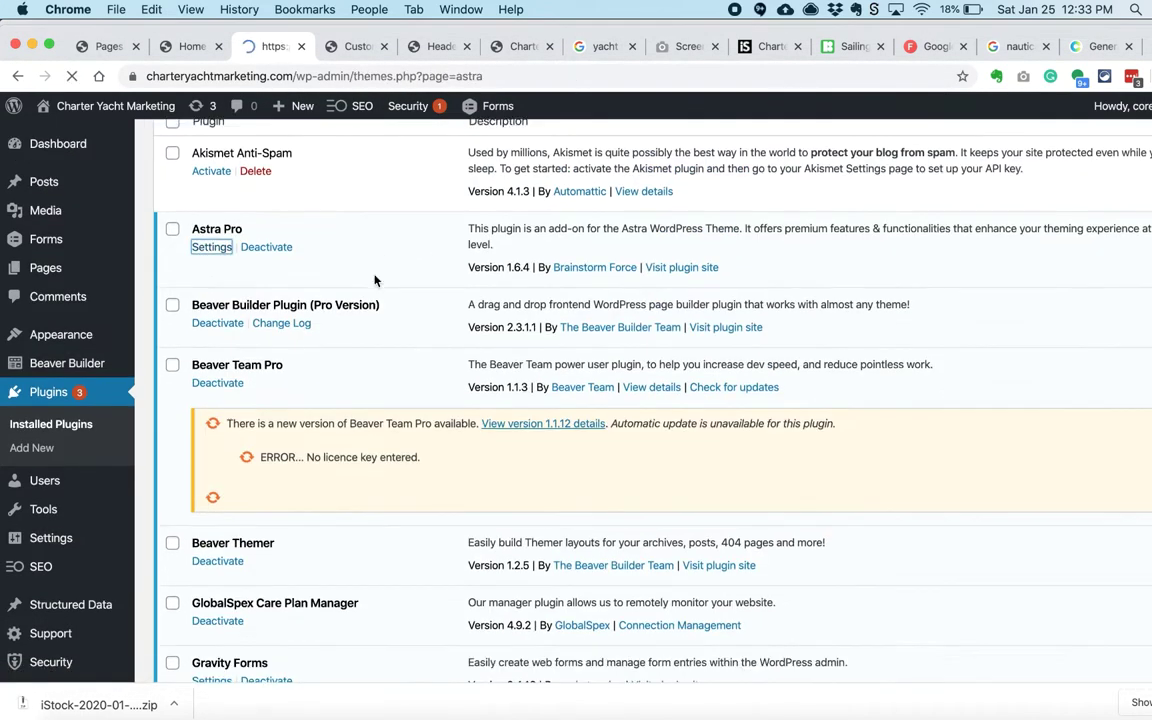
scroll(247, 470, down, 5)
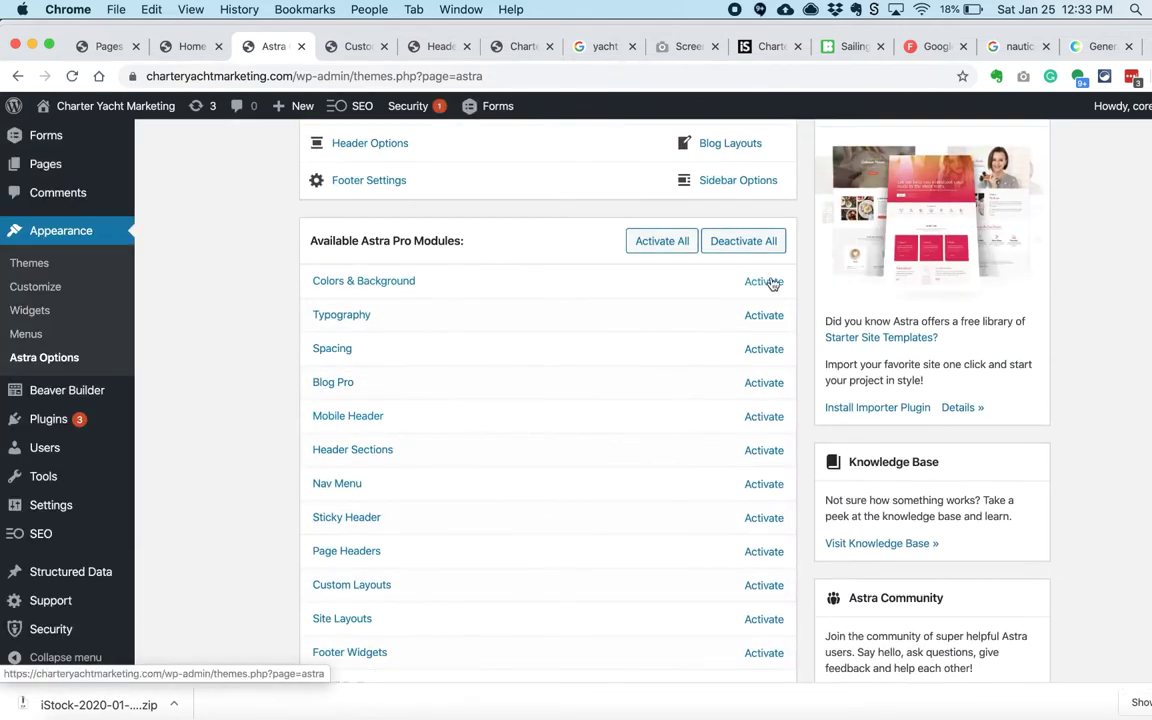
click(765, 282)
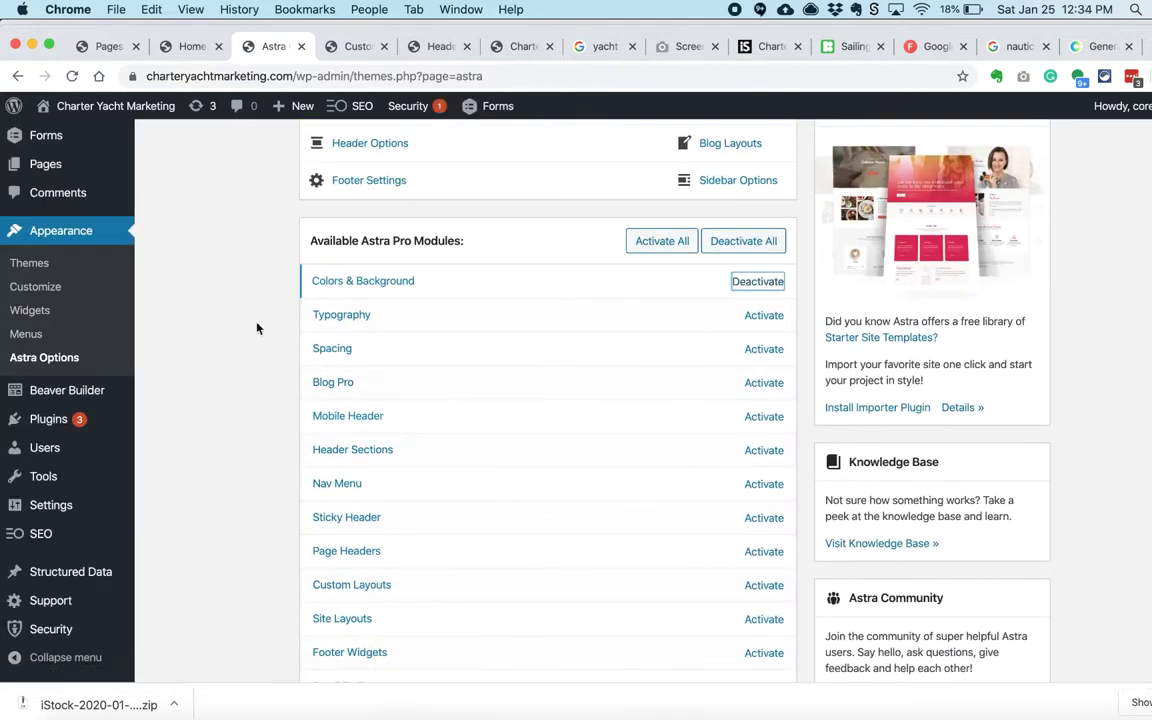
scroll(560, 325, down, 1)
click(763, 336)
scroll(690, 335, down, 2)
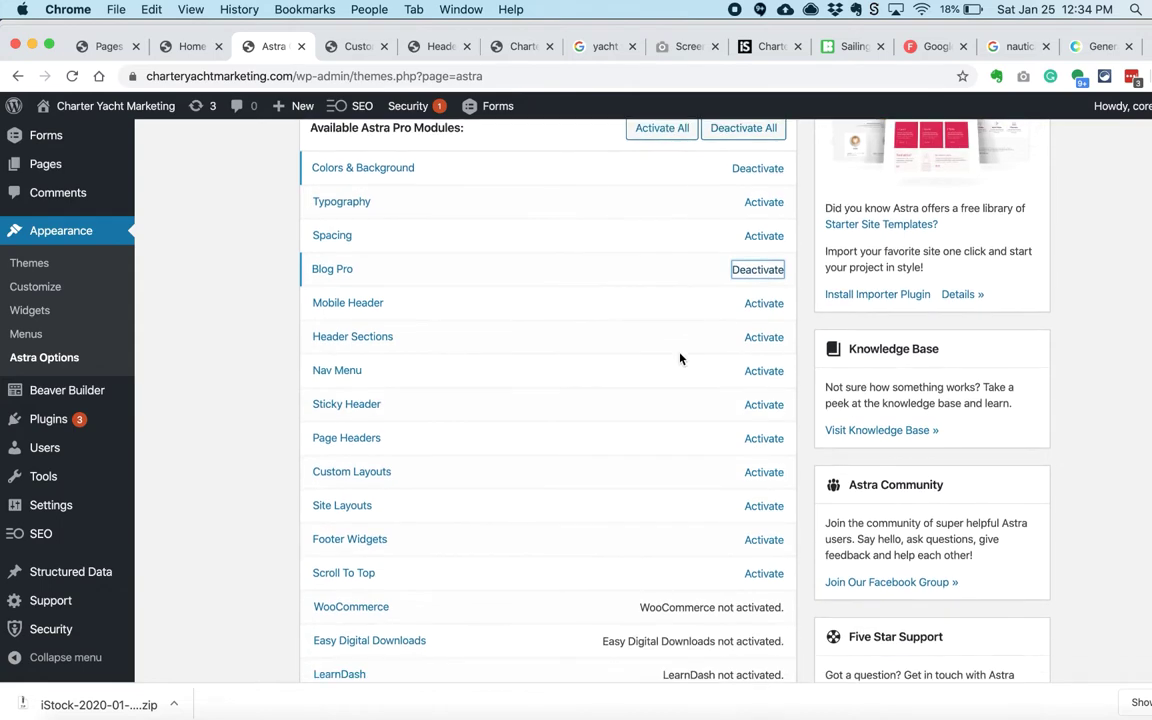
scroll(764, 404, down, 1)
click(764, 434)
scroll(765, 444, down, 1)
click(764, 443)
Step: Open the Custom Layouts settings and activate the Astra Bulk Edit plugin
scroll(700, 465, down, 1)
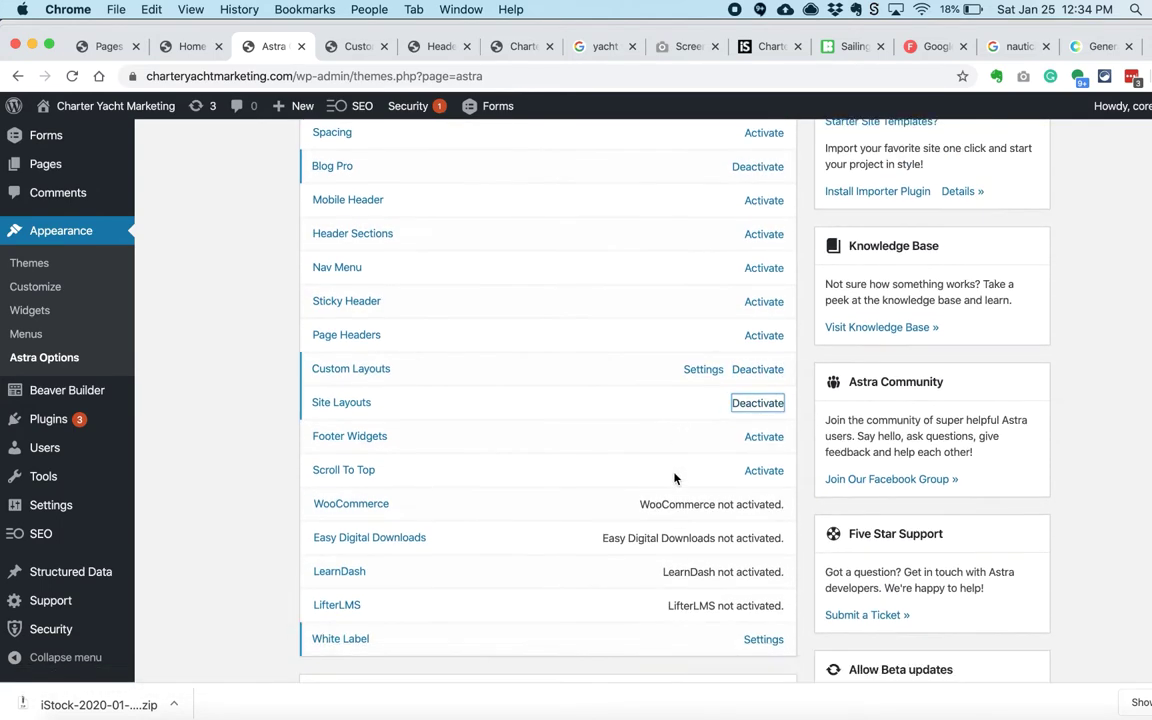
scroll(655, 450, down, 1)
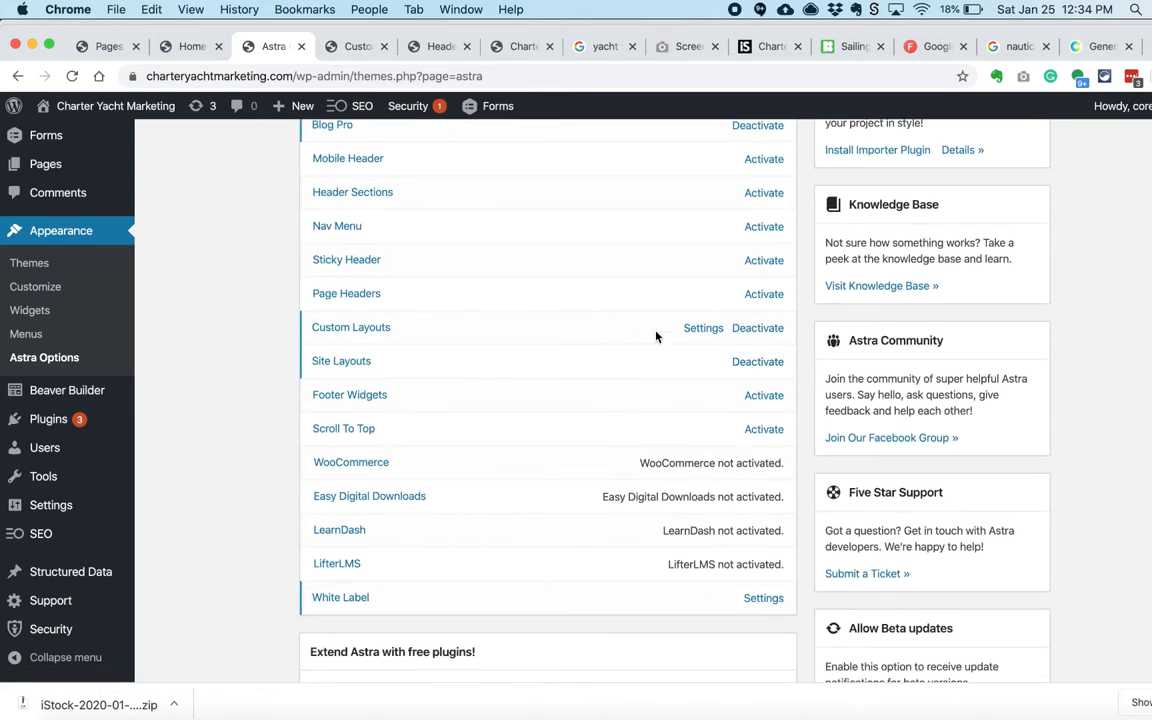
click(703, 328)
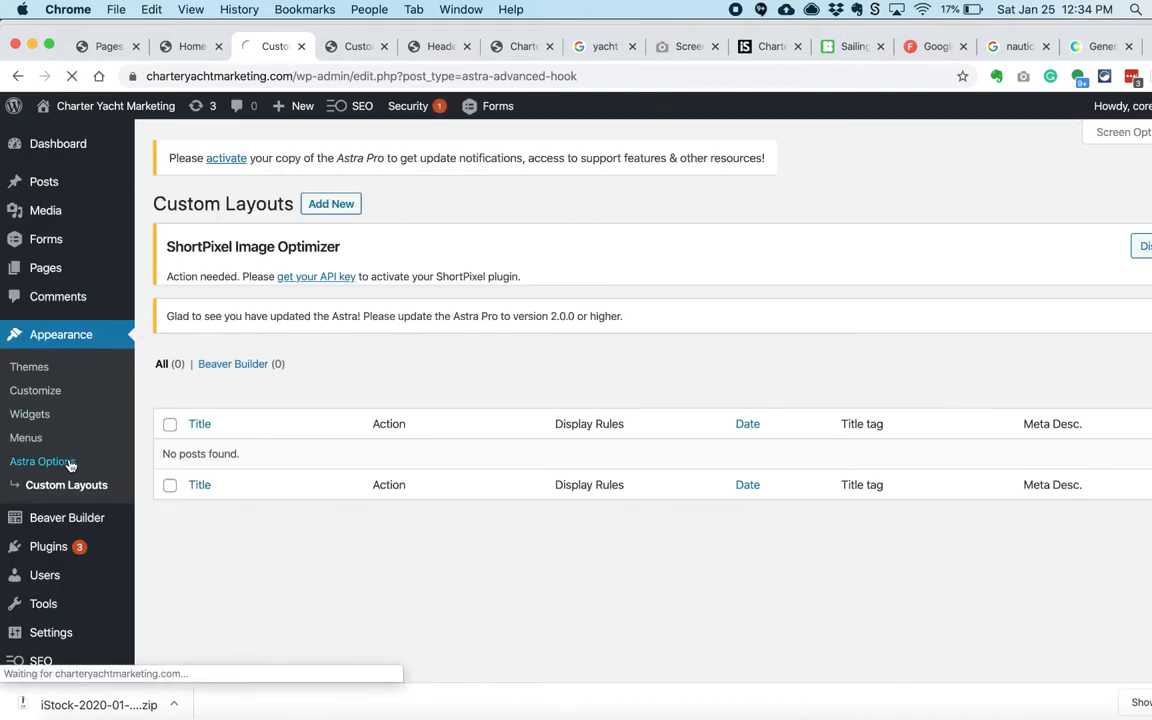
scroll(527, 424, down, 5)
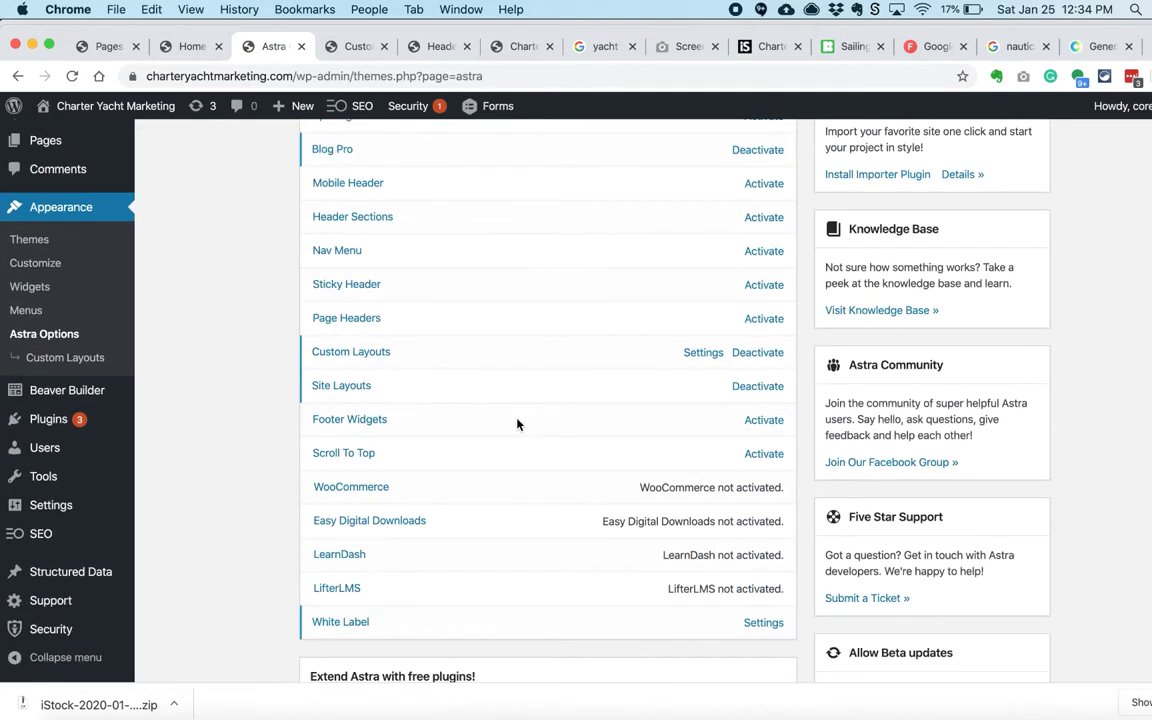
scroll(480, 470, down, 4)
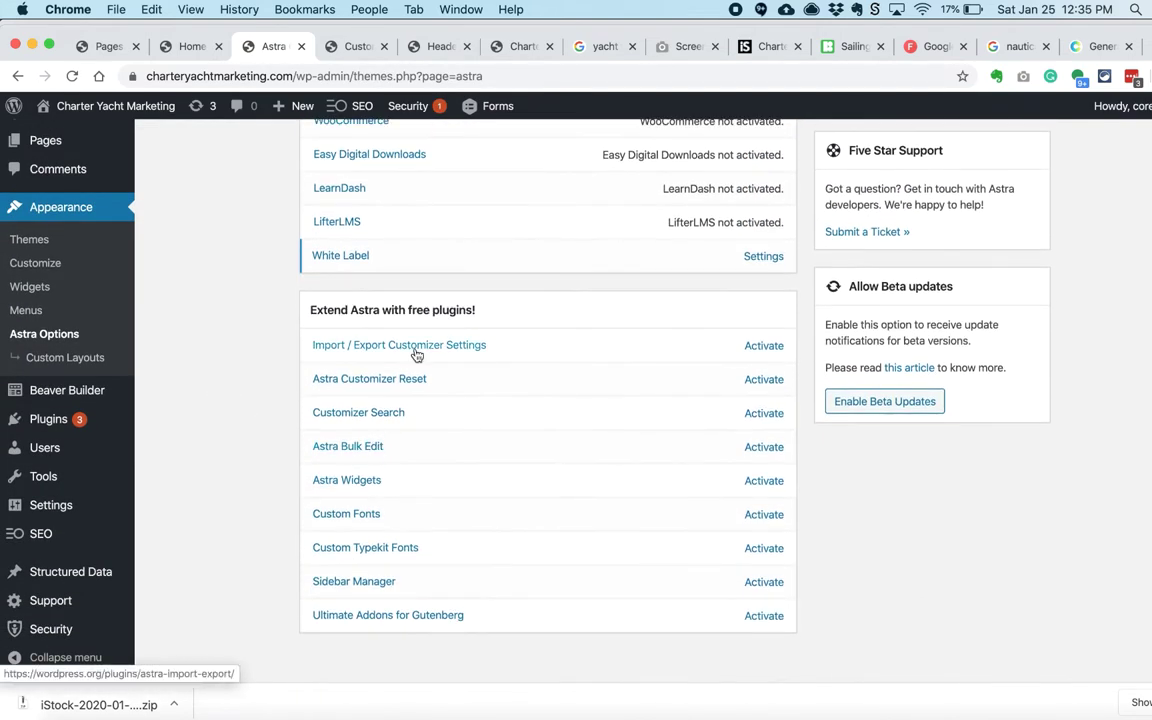
click(754, 451)
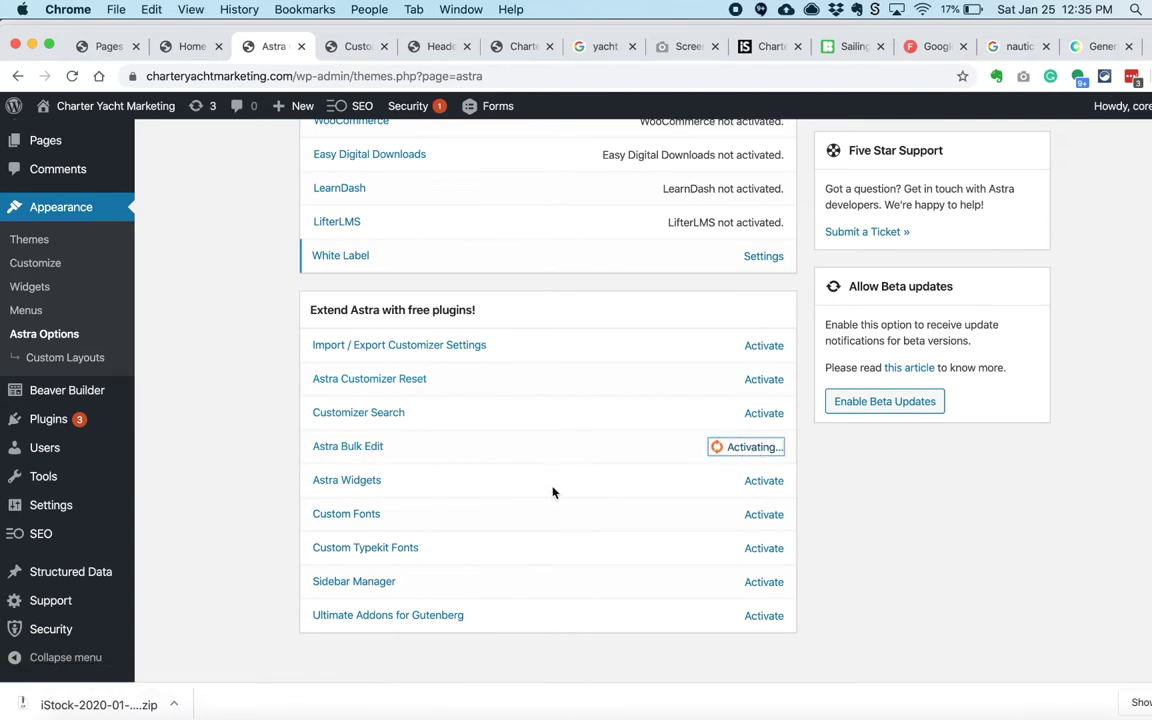
click(350, 46)
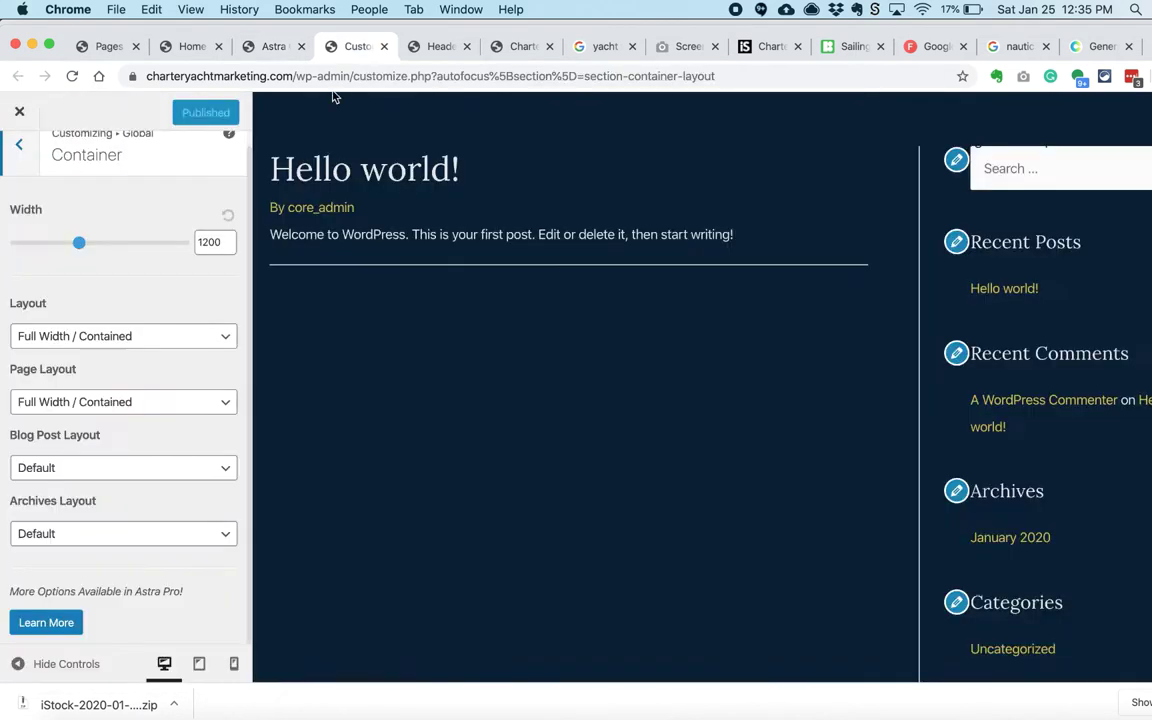
Step: Reload the Customizer, then save Reading settings with Home as the static homepage
key(super+r)
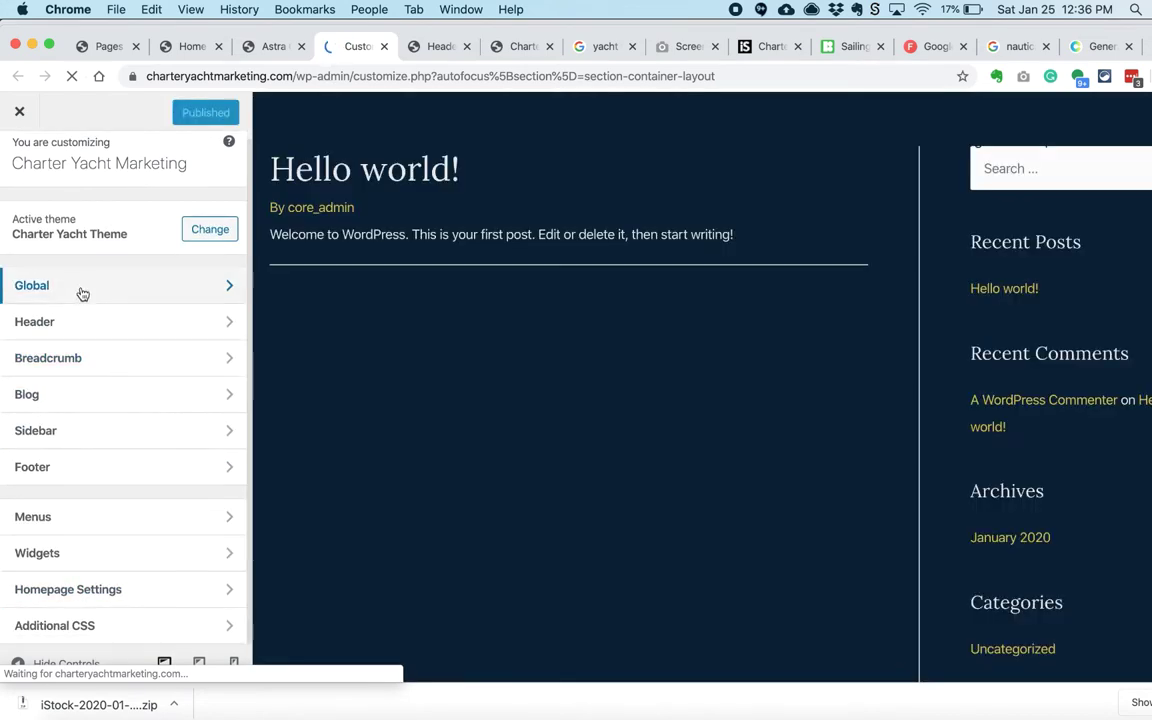
key(super+1)
mouse_move(60, 537)
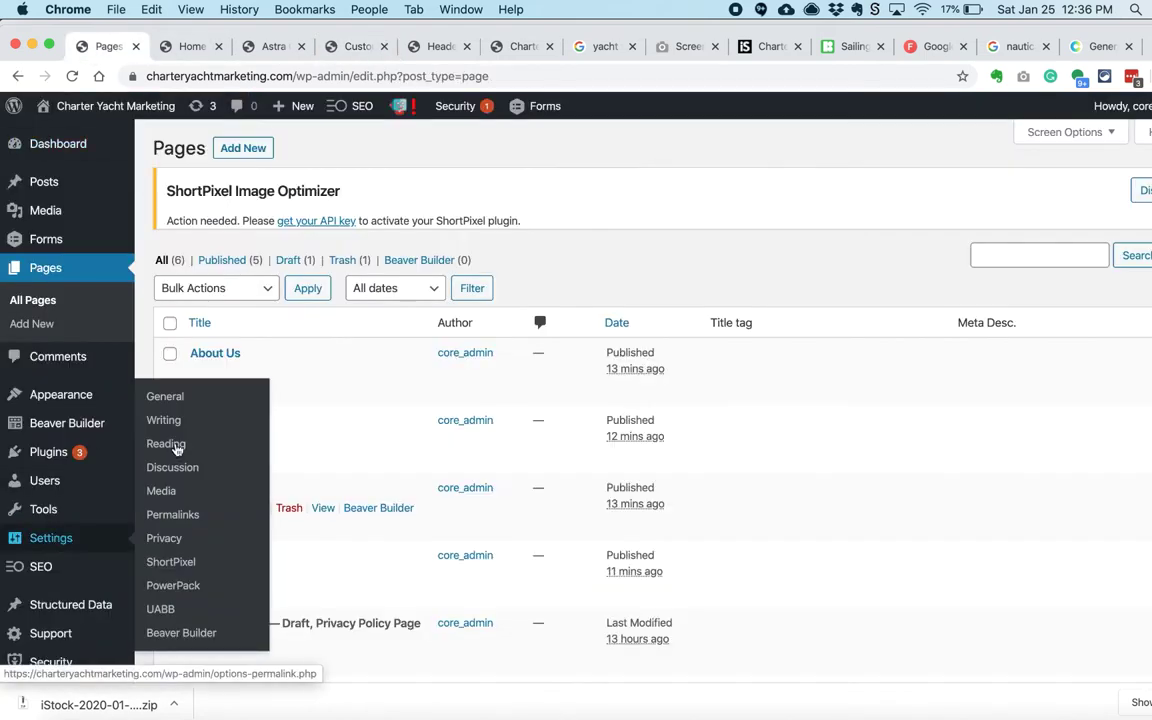
click(165, 445)
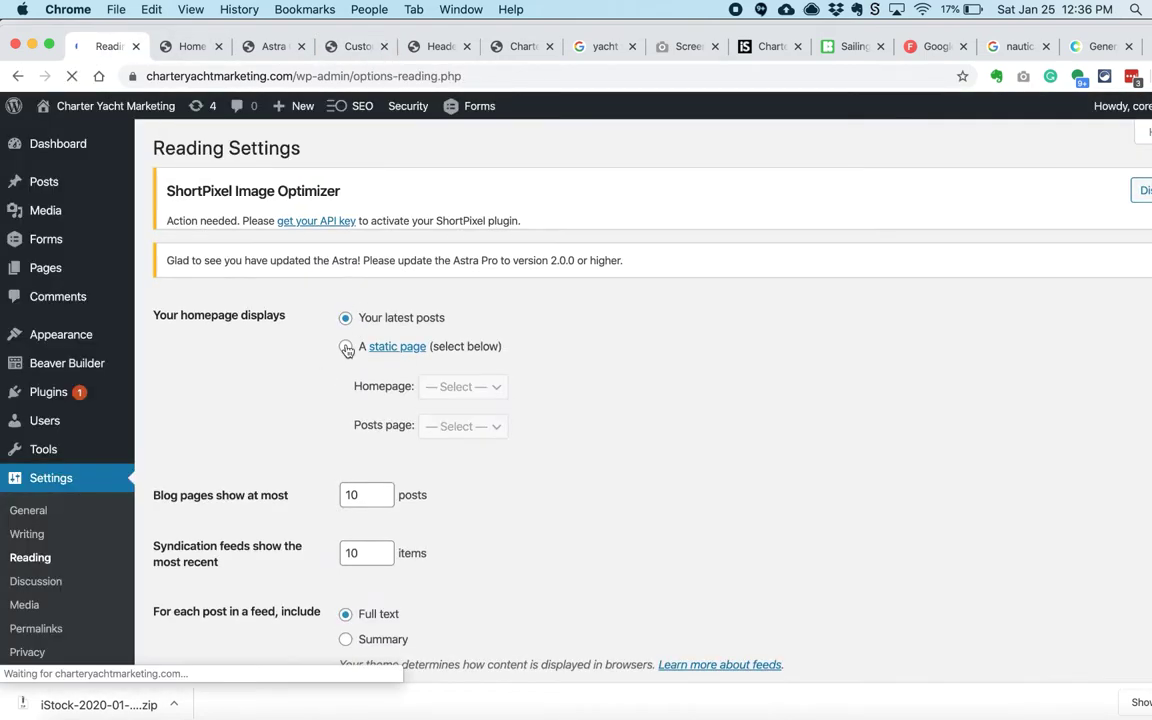
click(346, 346)
click(462, 386)
scroll(470, 444, down, 5)
click(198, 502)
click(330, 45)
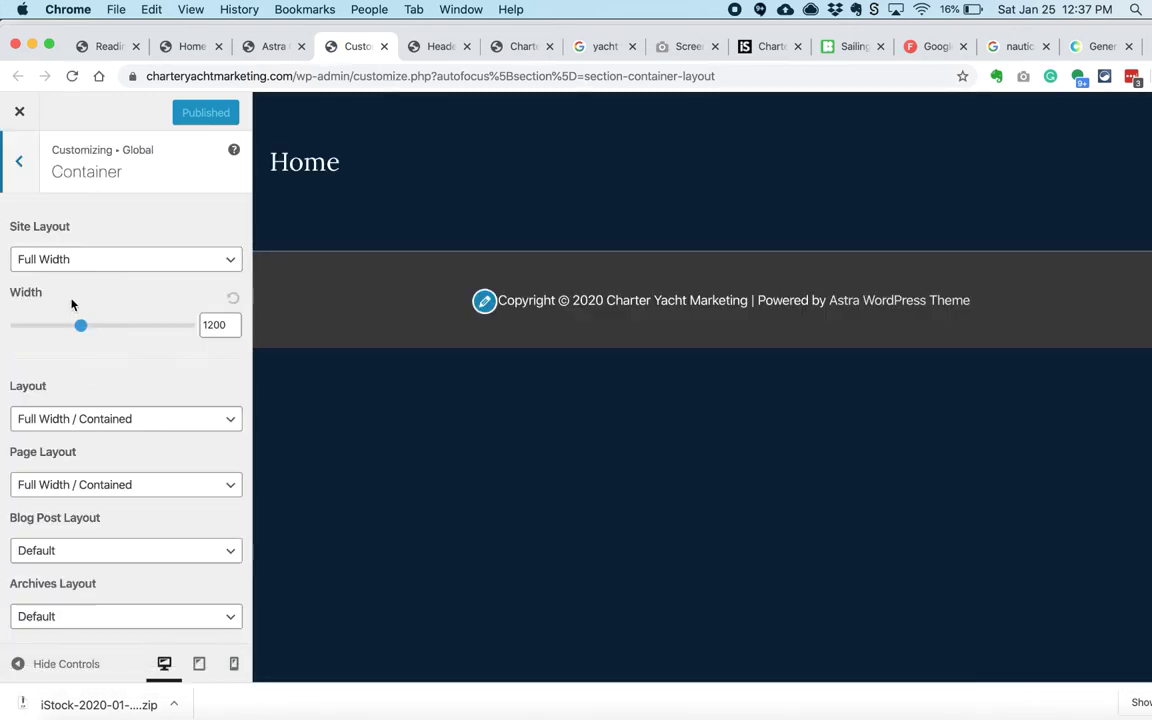
Step: Set the Customizer sidebar layout for pages to no sidebar
click(17, 165)
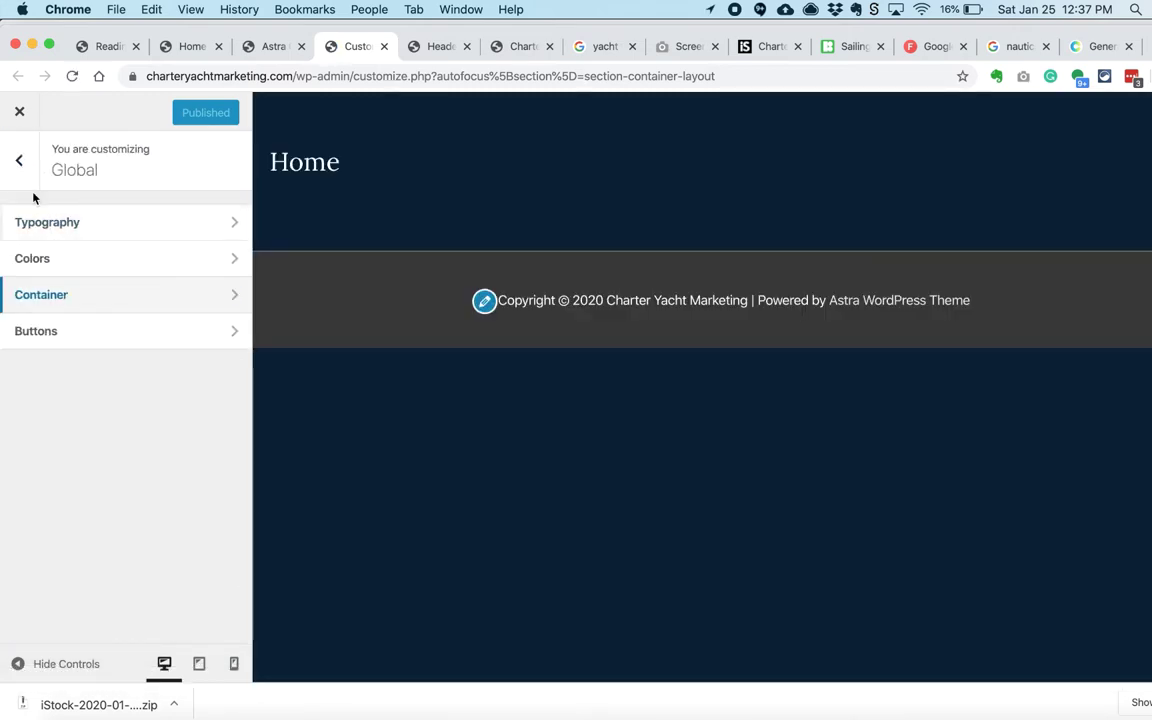
click(19, 160)
click(90, 507)
click(90, 353)
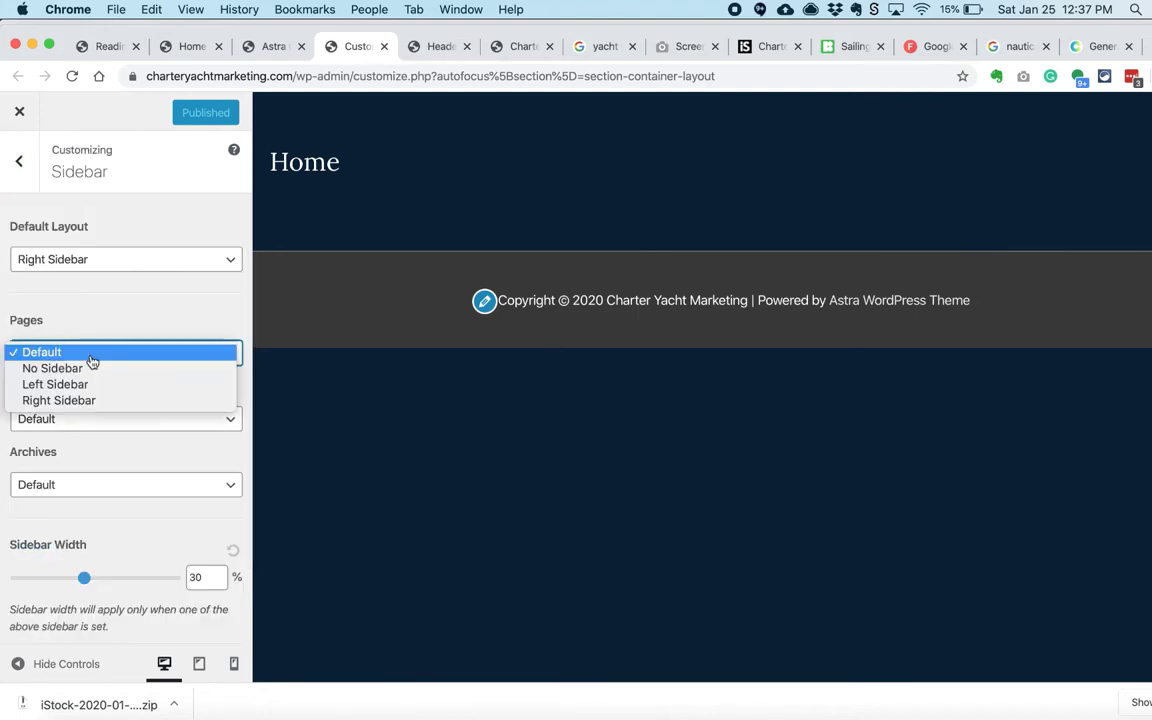
click(92, 364)
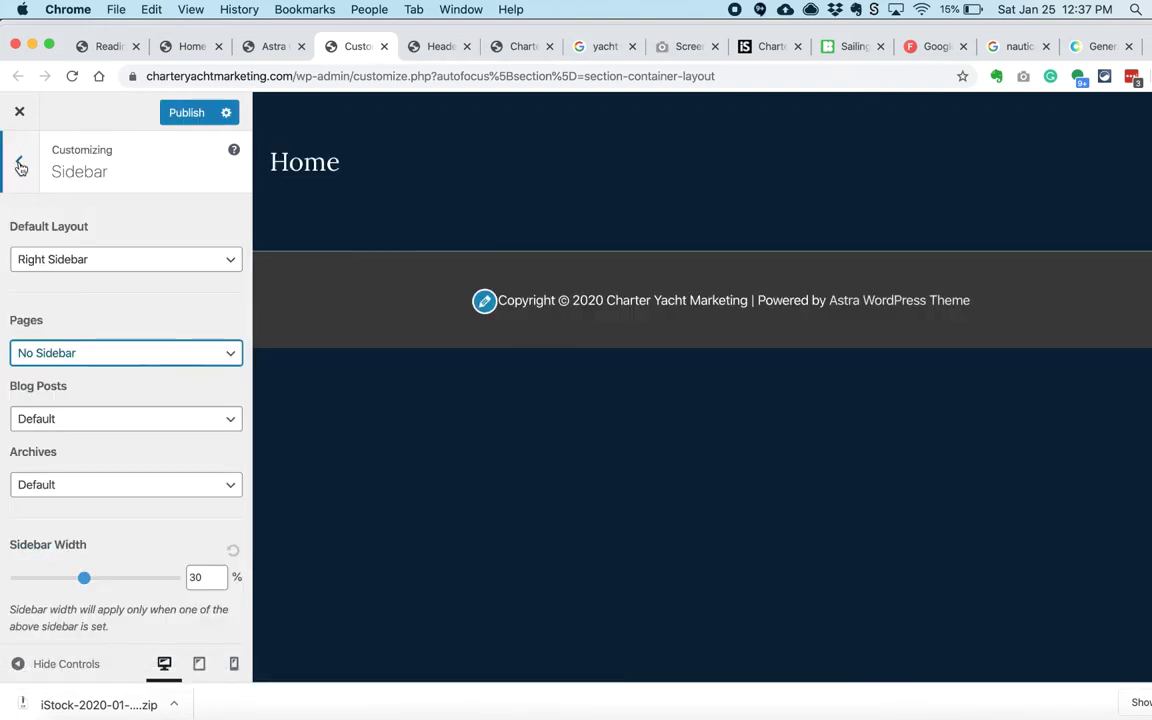
click(20, 167)
Step: Review the Primary Header, Transparent Header and Site Identity settings
click(77, 405)
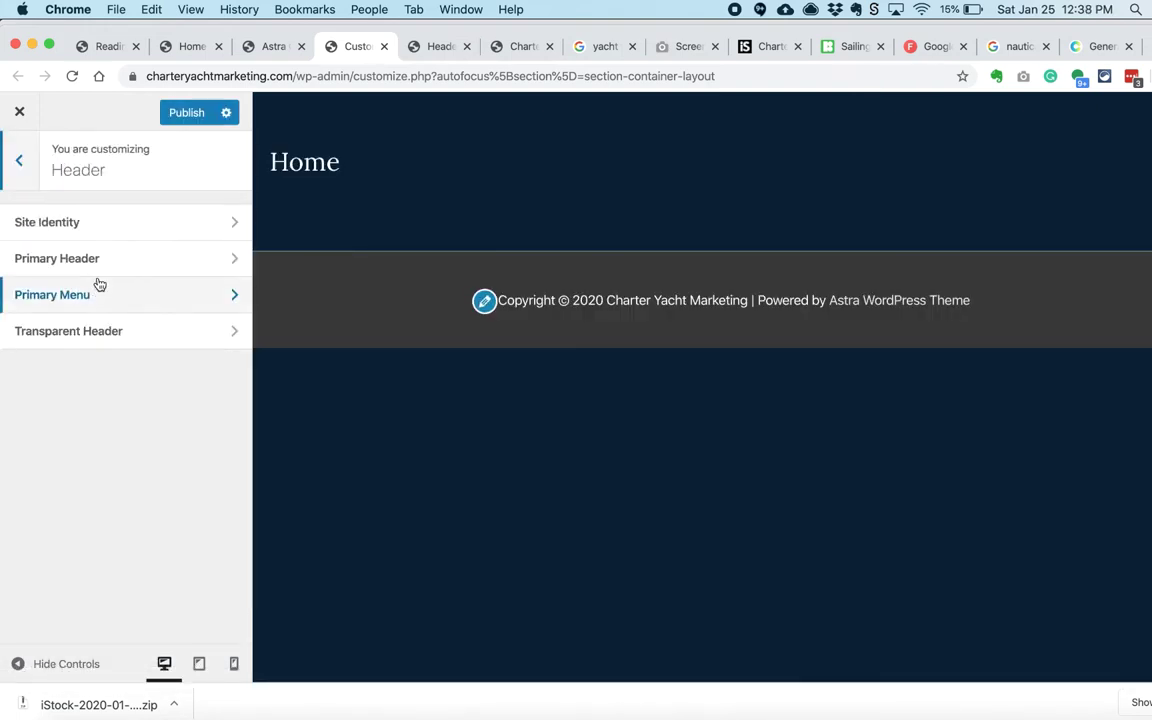
click(90, 259)
click(20, 167)
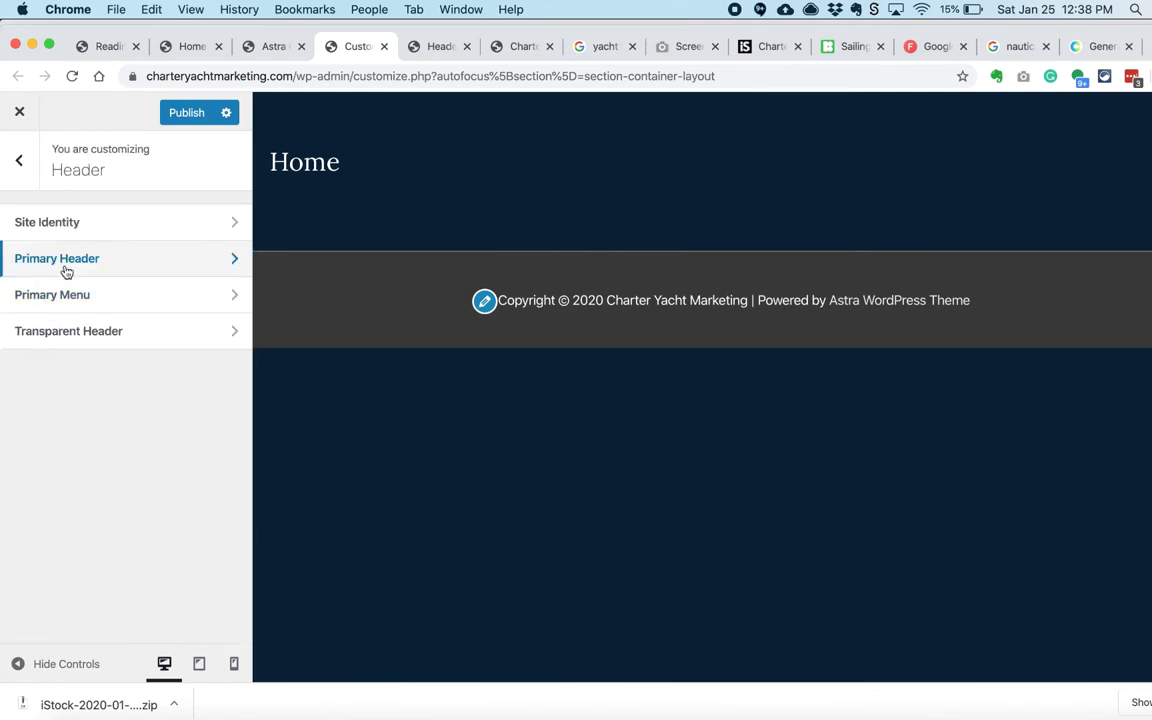
click(65, 329)
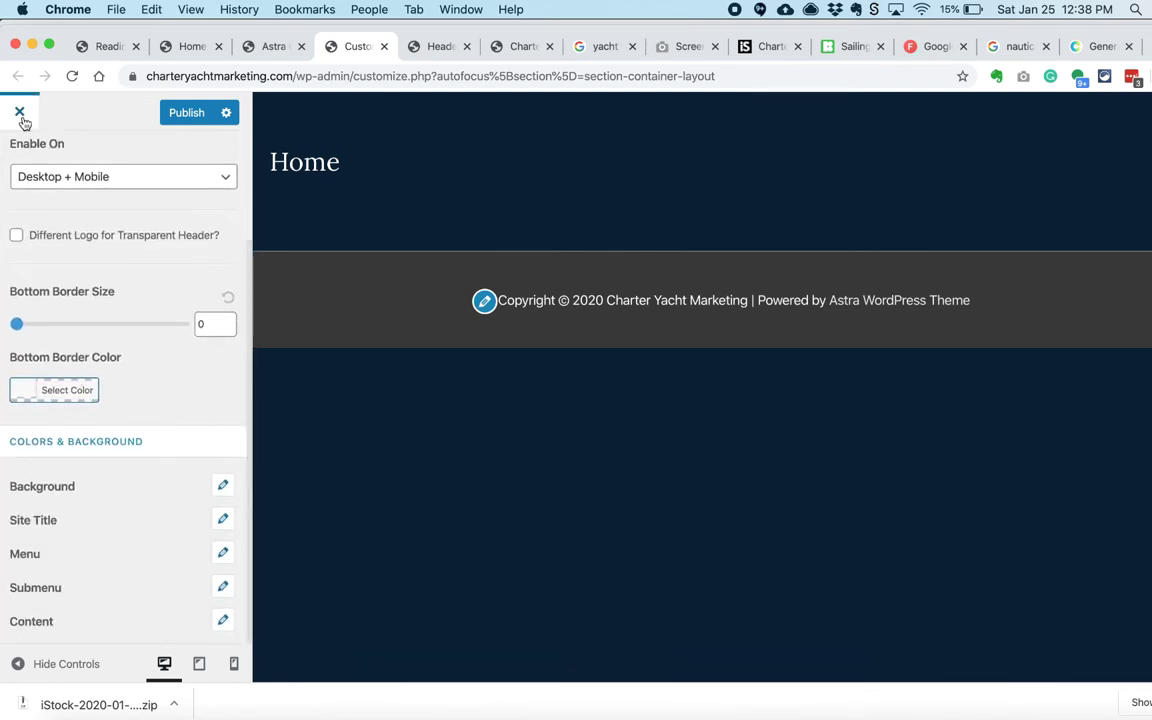
click(20, 167)
click(36, 221)
scroll(44, 305, down, 5)
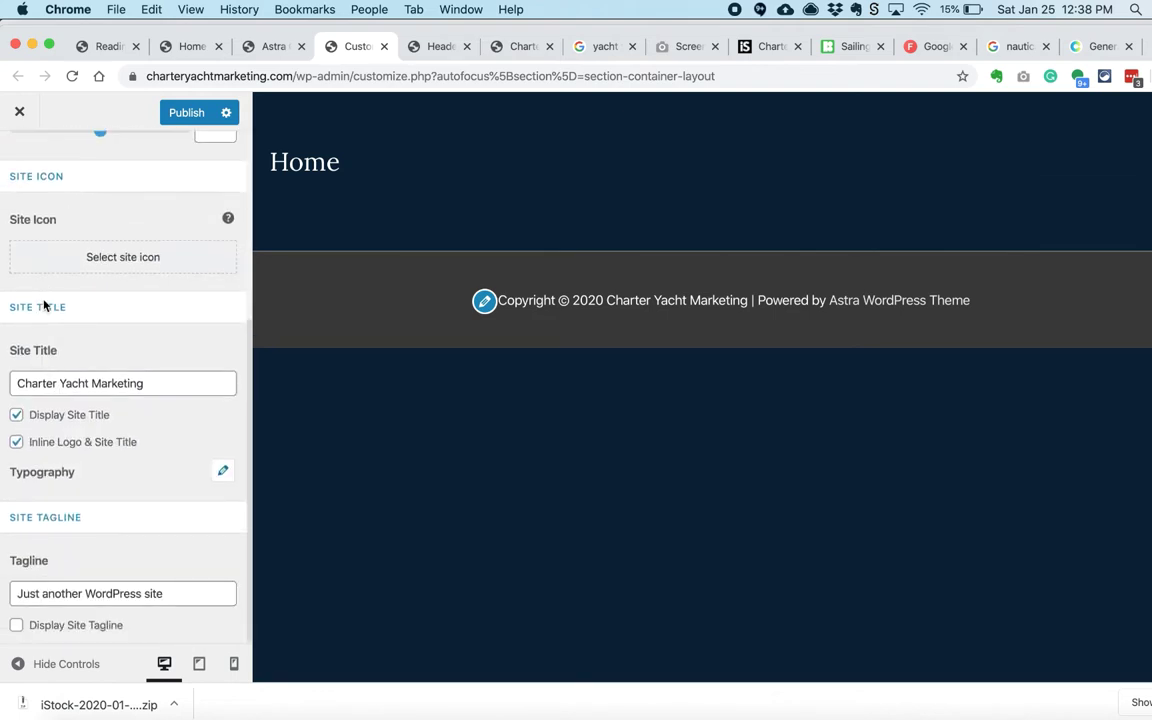
scroll(65, 480, up, 5)
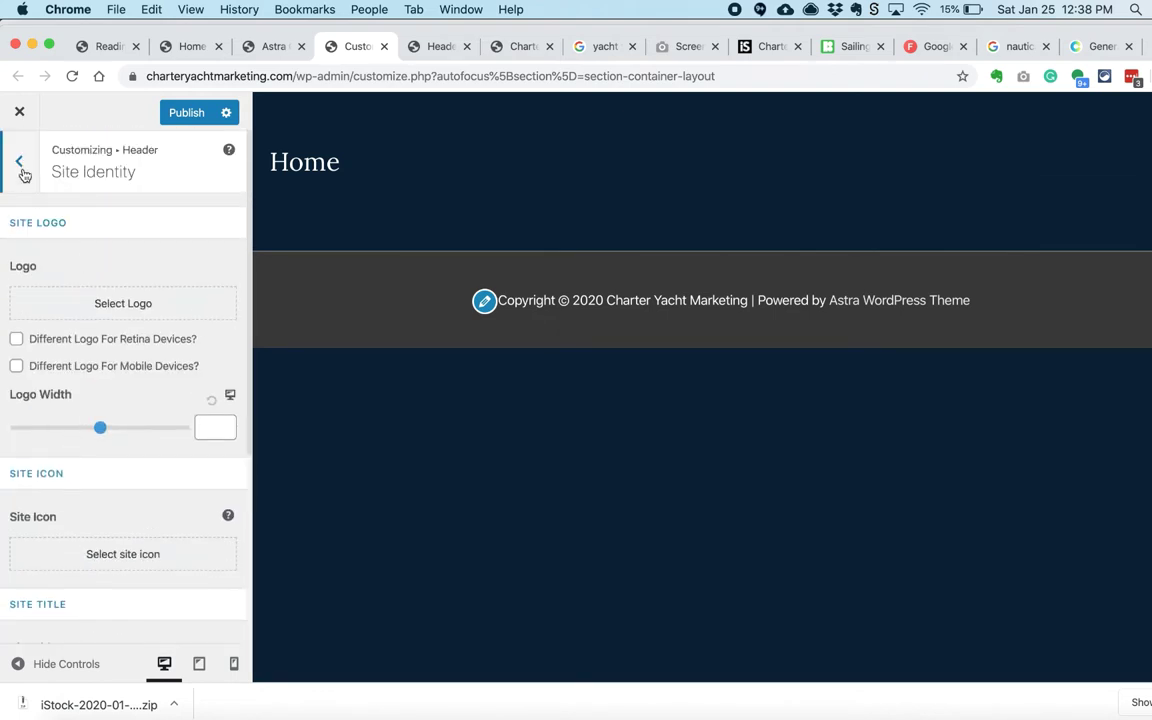
click(20, 167)
click(20, 167)
scroll(55, 520, down, 2)
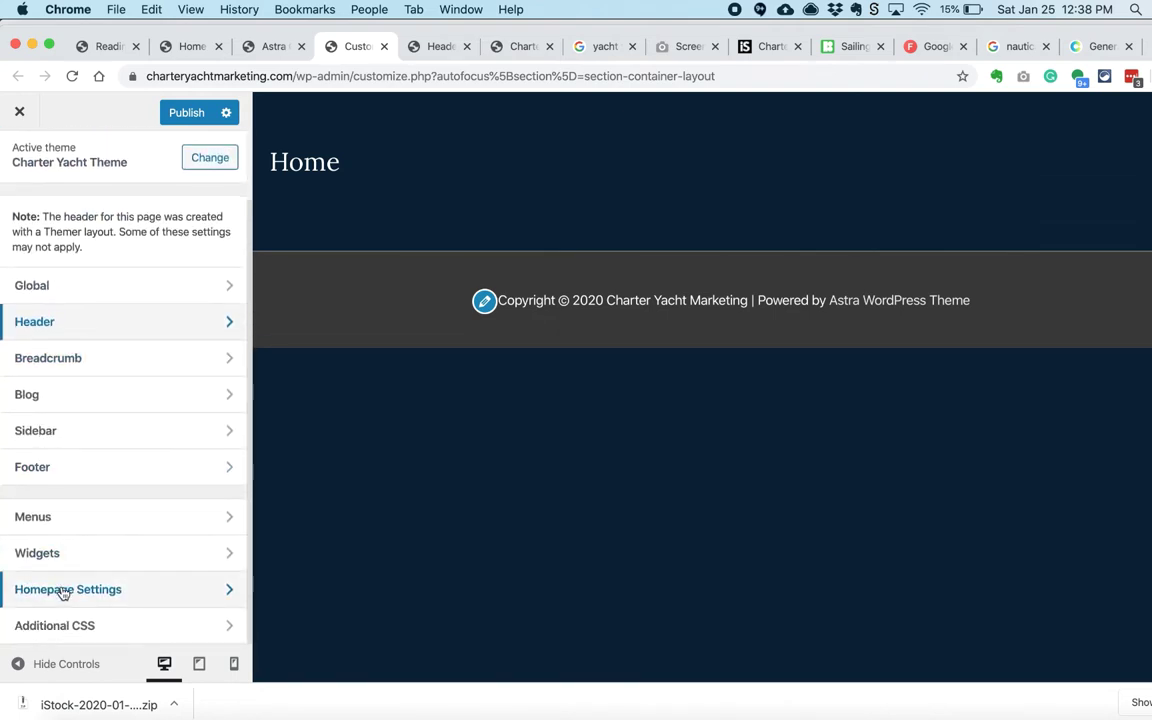
Step: Review the Blog single post and blog archive settings, then return to the Customizer root
click(70, 394)
click(80, 259)
scroll(92, 316, down, 1)
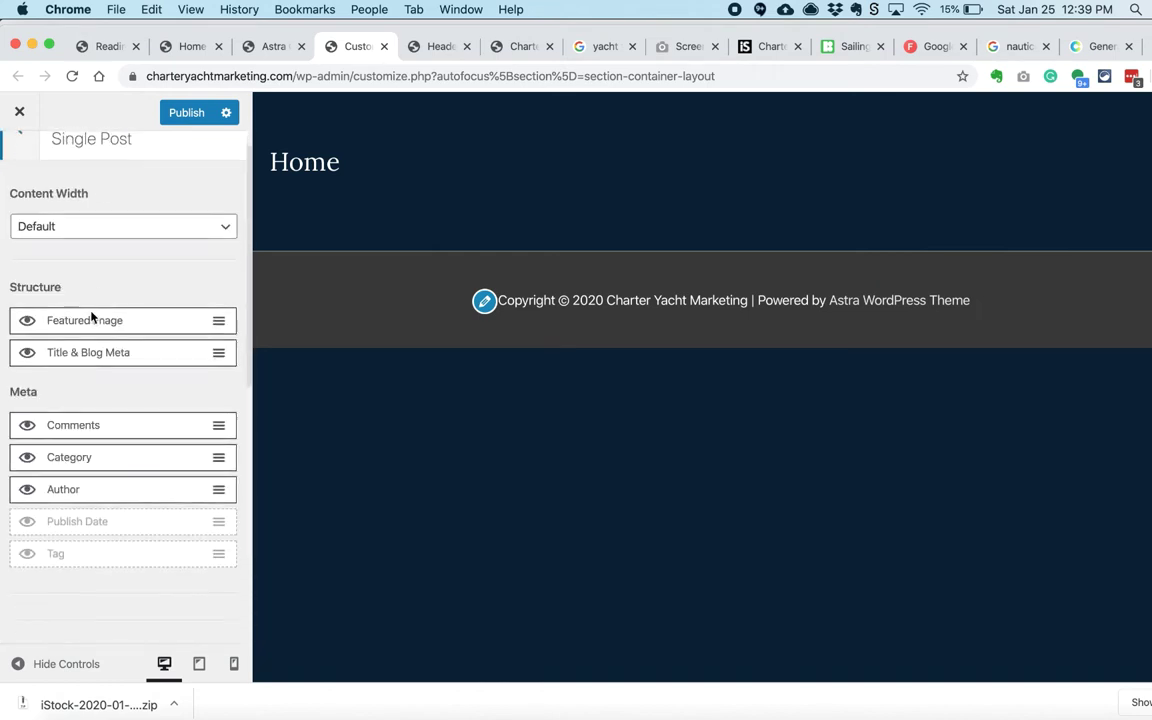
scroll(44, 203, up, 1)
click(19, 161)
click(30, 228)
scroll(98, 368, down, 3)
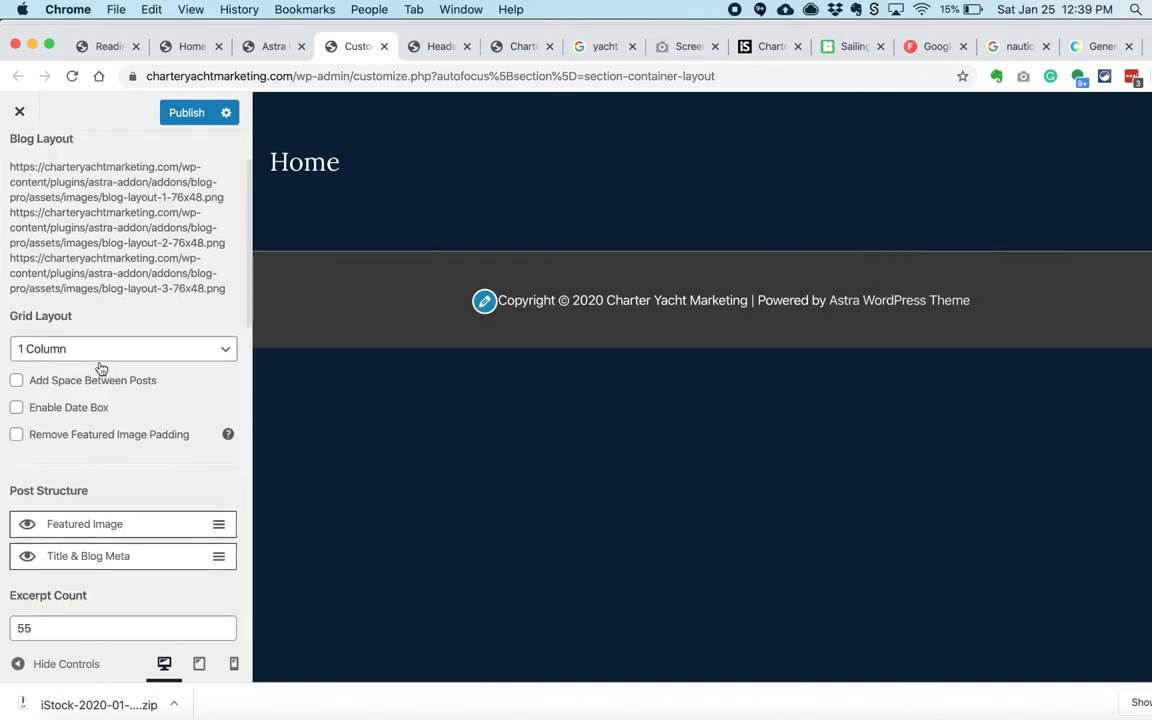
scroll(57, 157, up, 4)
click(19, 161)
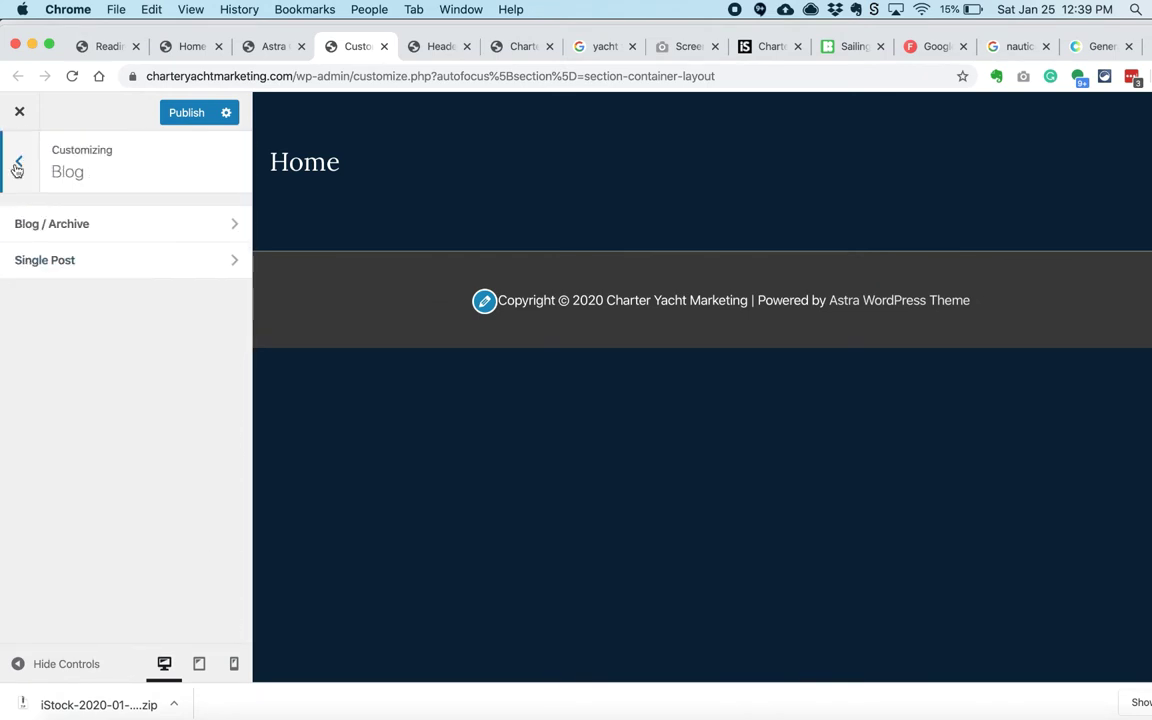
click(19, 161)
Step: Publish the Customizer changes and go to the live site tab
scroll(80, 400, down, 2)
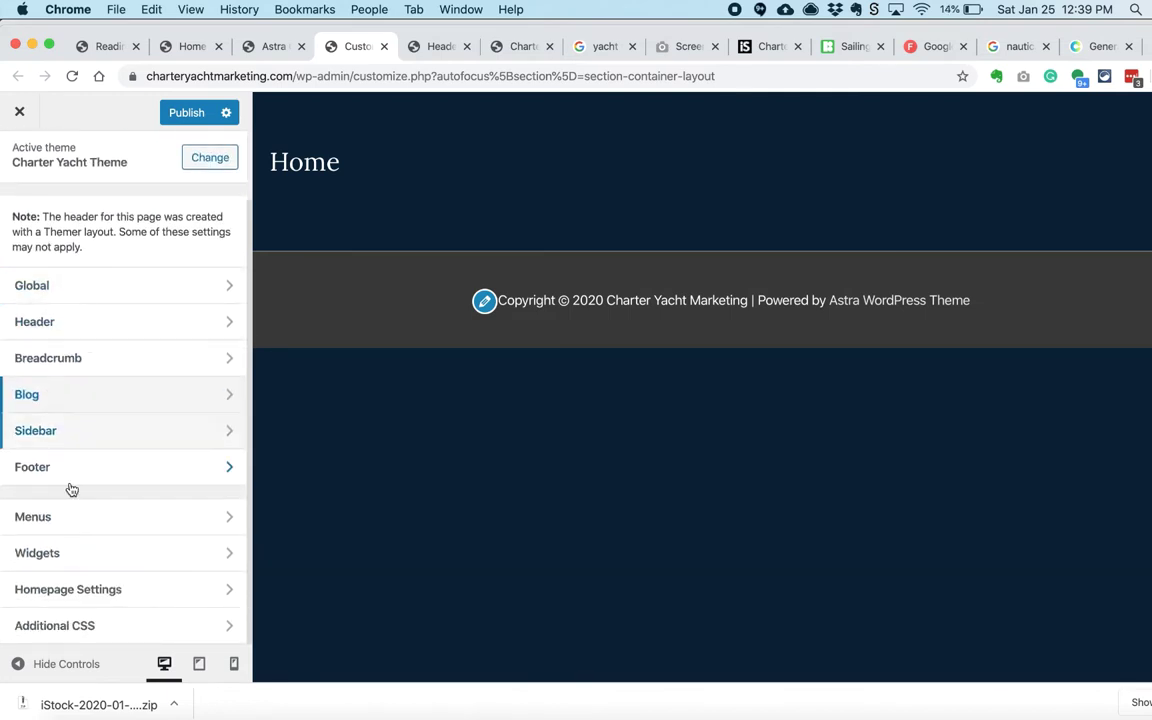
click(185, 112)
click(265, 46)
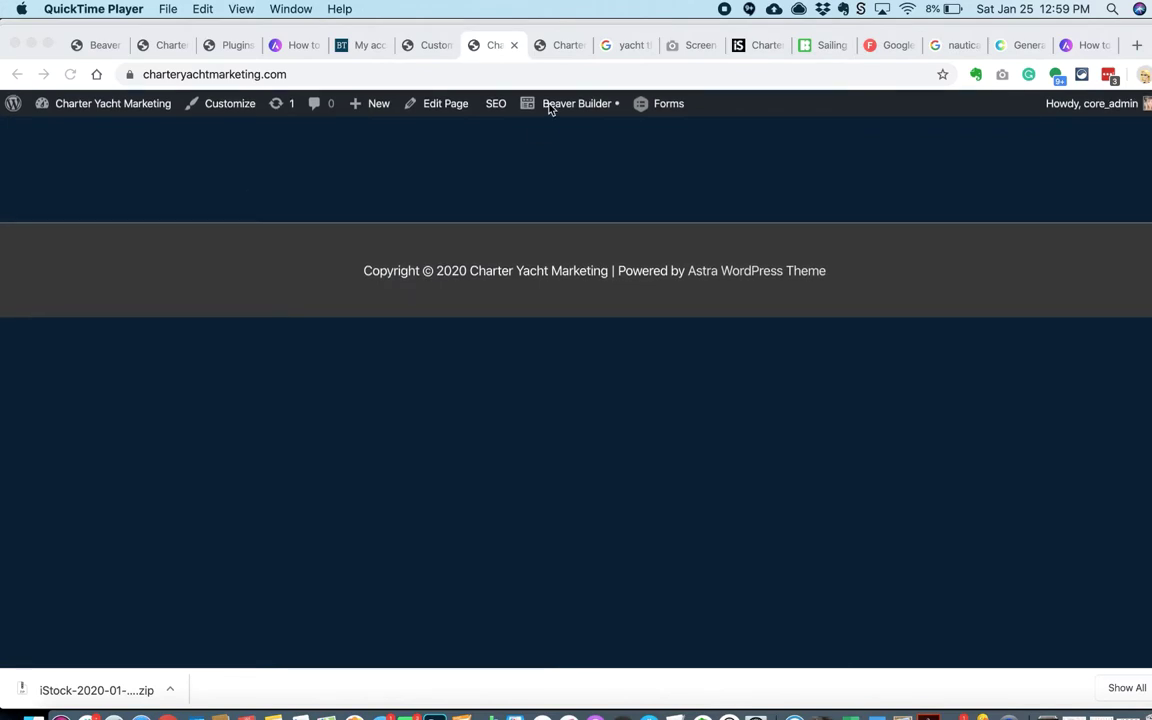
Step: Launch Beaver Builder, check the reference screenshot, and drop in a one-column row
click(551, 106)
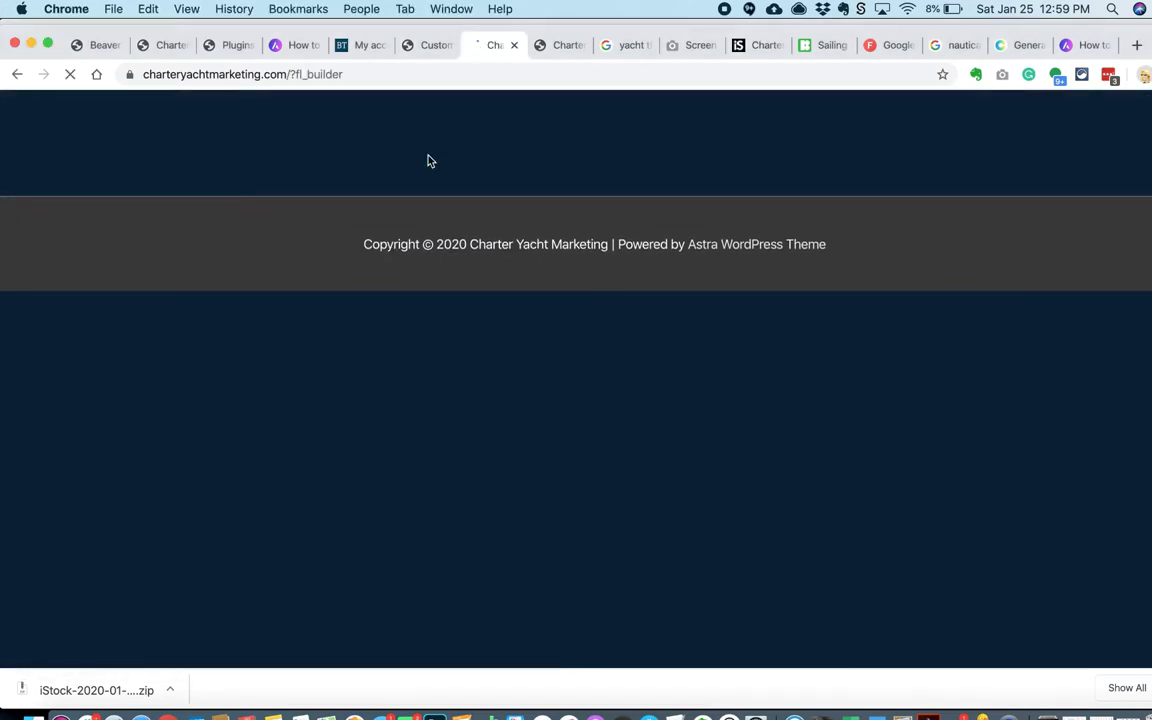
key(super+Tab)
key(Tab)
key(Tab)
key(super+Tab)
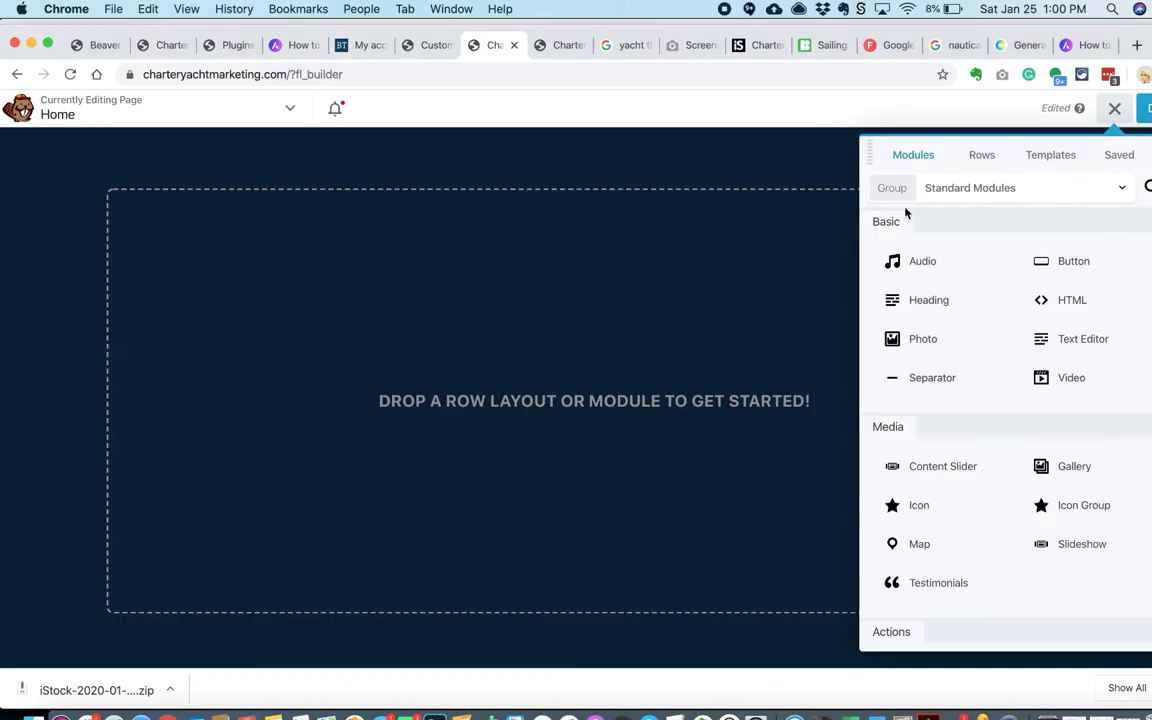
click(982, 155)
drag(941, 240, 480, 215)
click(242, 239)
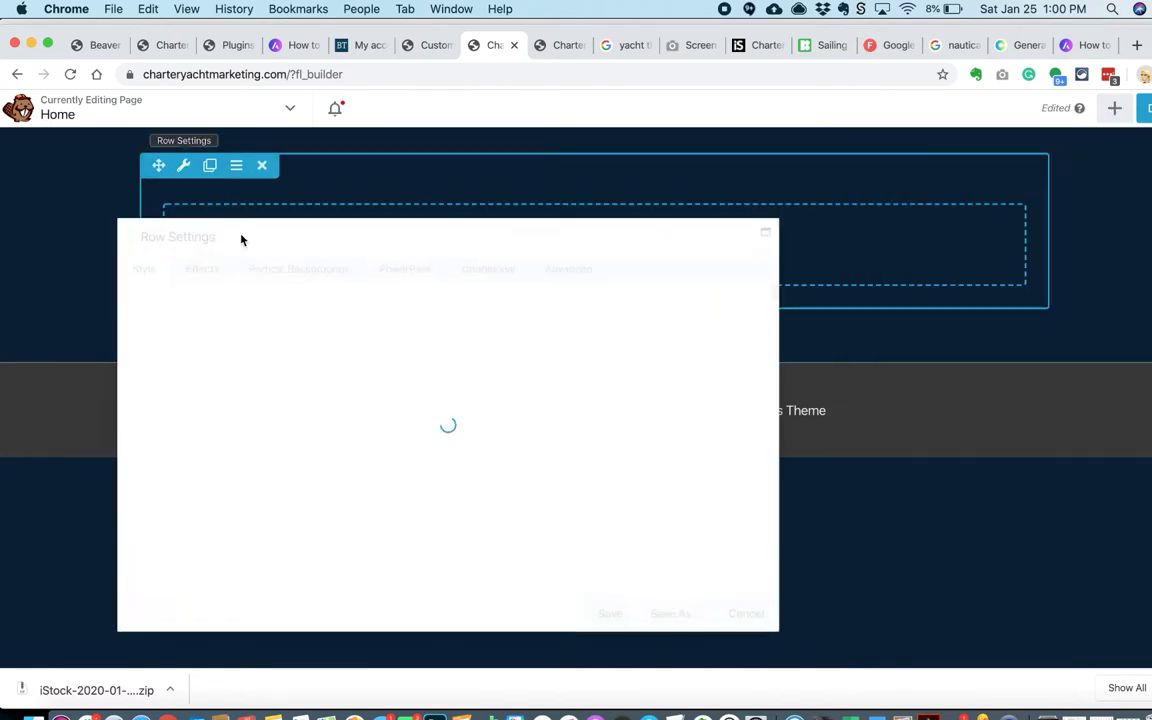
Step: Set the Home page content layout to Stretched and reload the builder
click(560, 47)
click(257, 149)
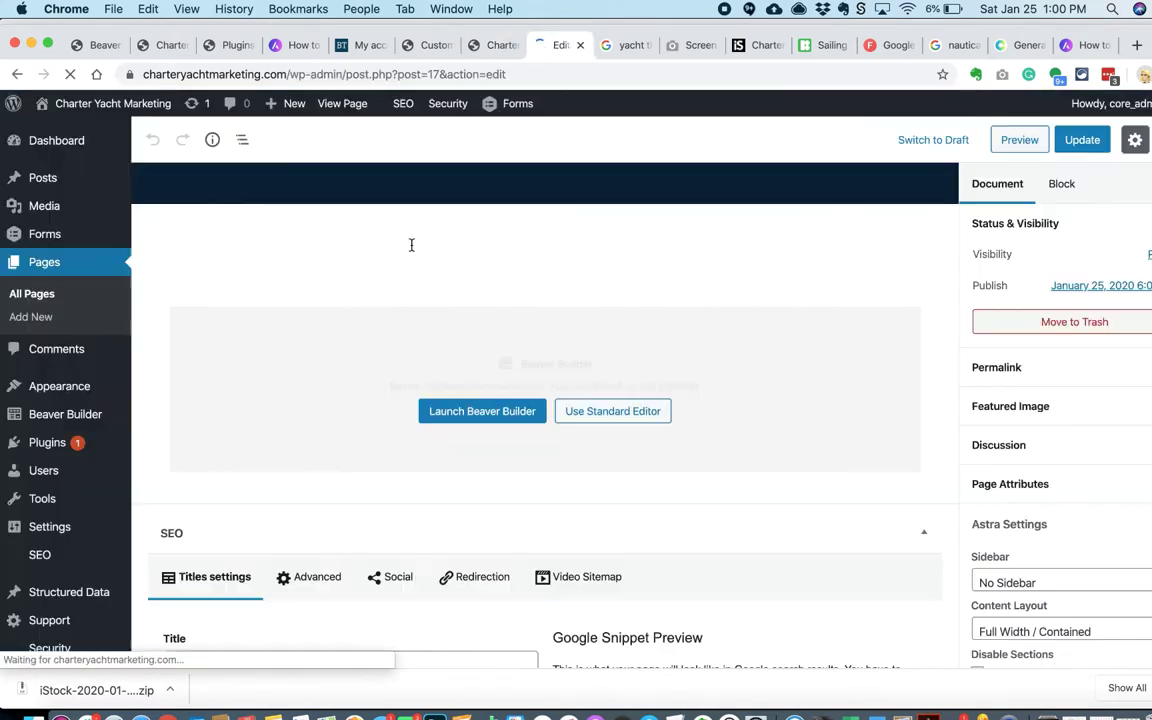
scroll(1060, 400, down, 3)
click(1059, 489)
click(1059, 505)
click(494, 46)
click(70, 74)
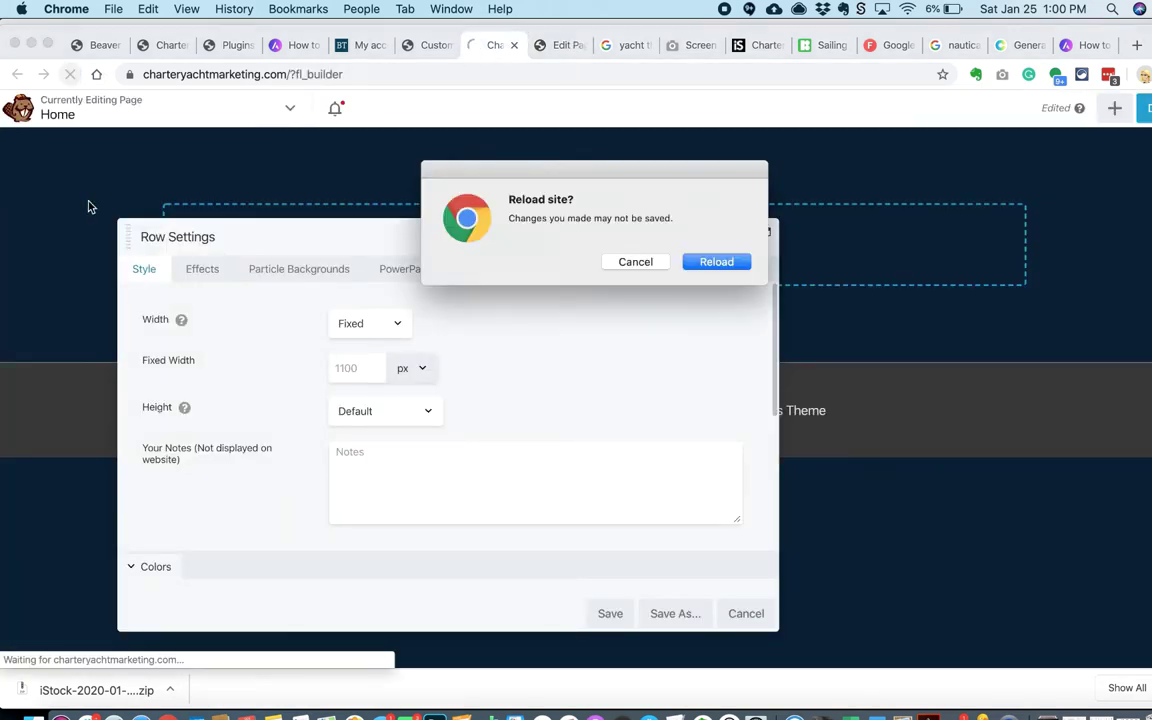
click(715, 260)
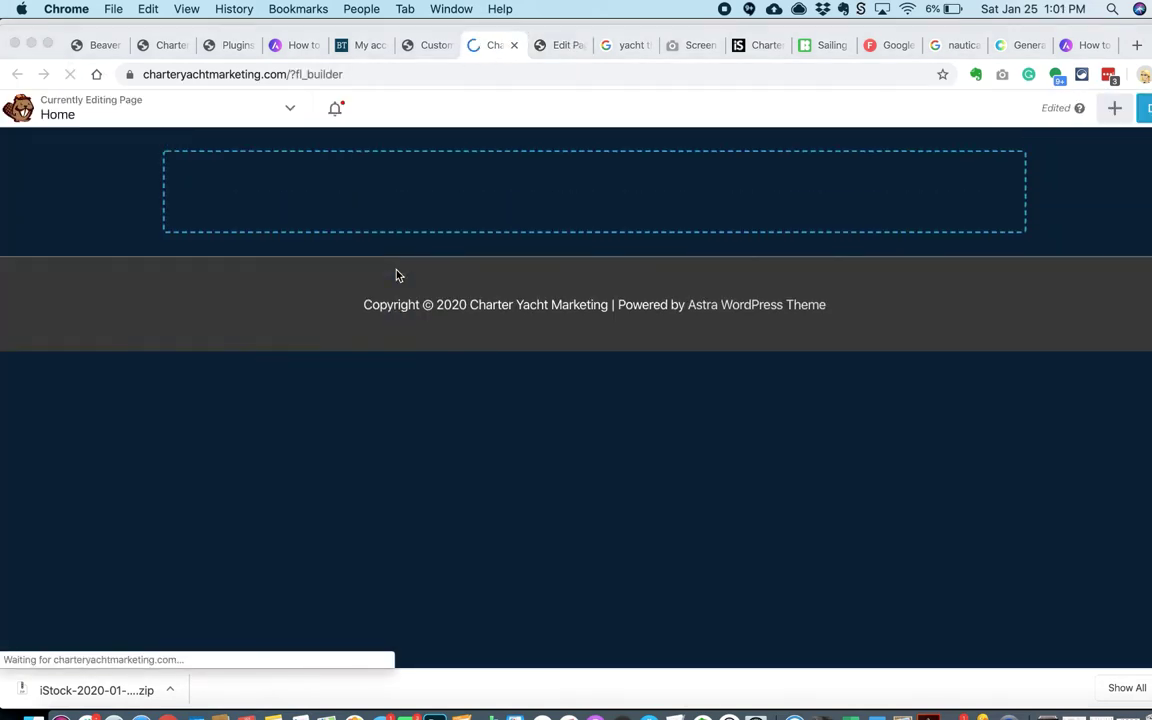
Step: Add a one-column row at the page top and set its background type to Photo
click(1108, 114)
drag(941, 240, 496, 211)
click(496, 211)
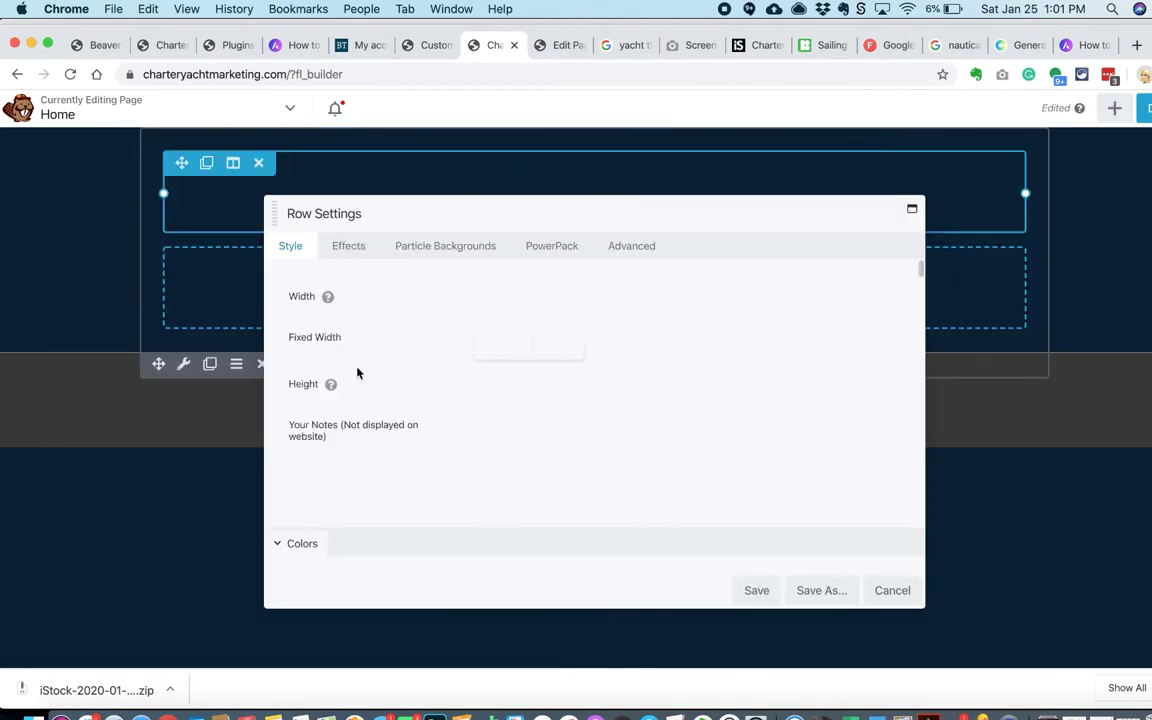
scroll(400, 385, down, 5)
click(475, 404)
click(422, 429)
Step: Upload charter-sailing.jpg from the photos folder and use it as the row background
click(426, 356)
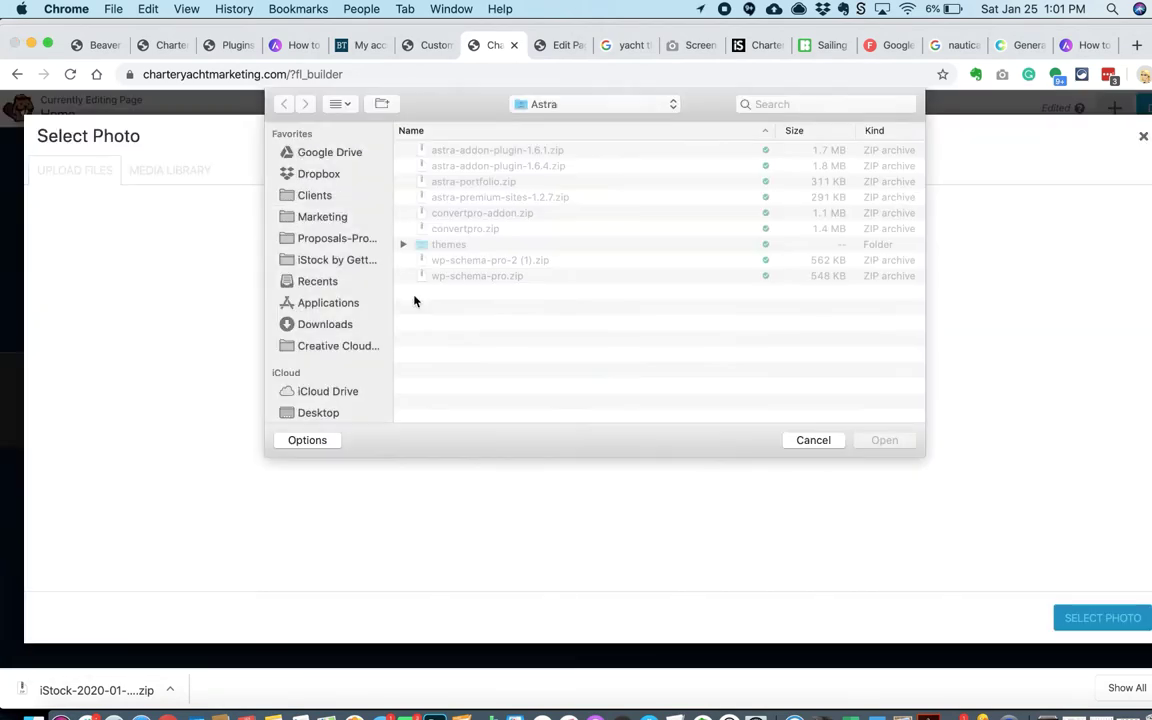
click(591, 104)
click(553, 247)
key(super+1)
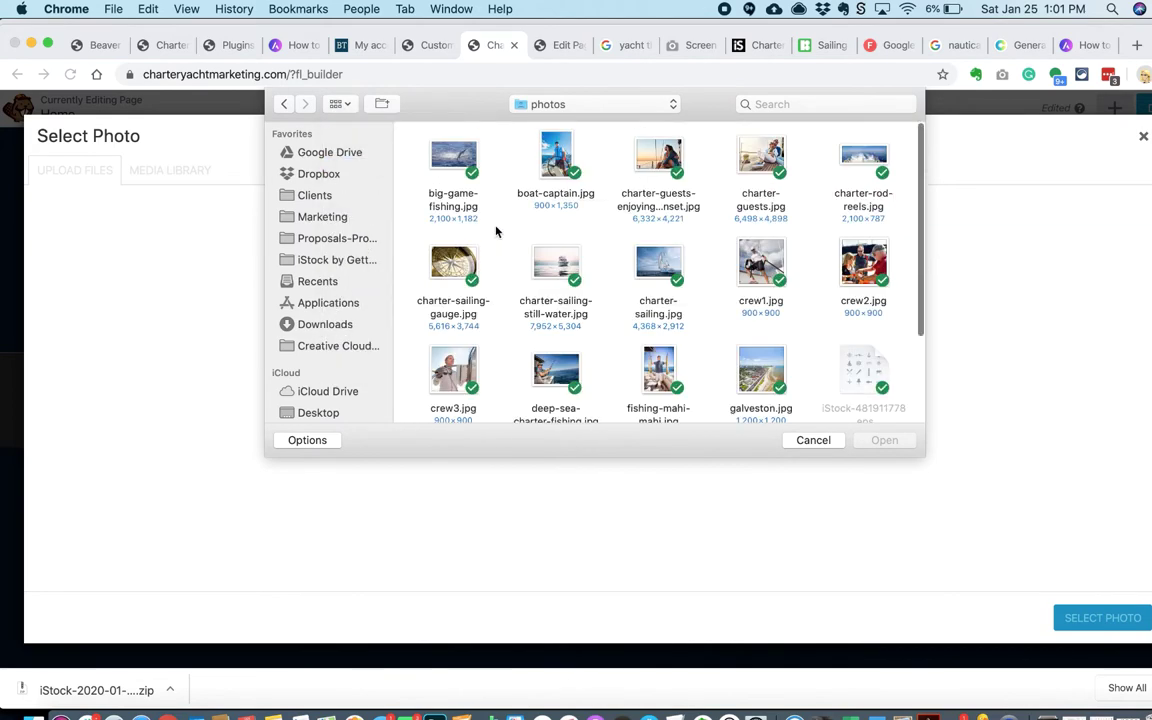
scroll(497, 231, down, 3)
scroll(527, 303, up, 3)
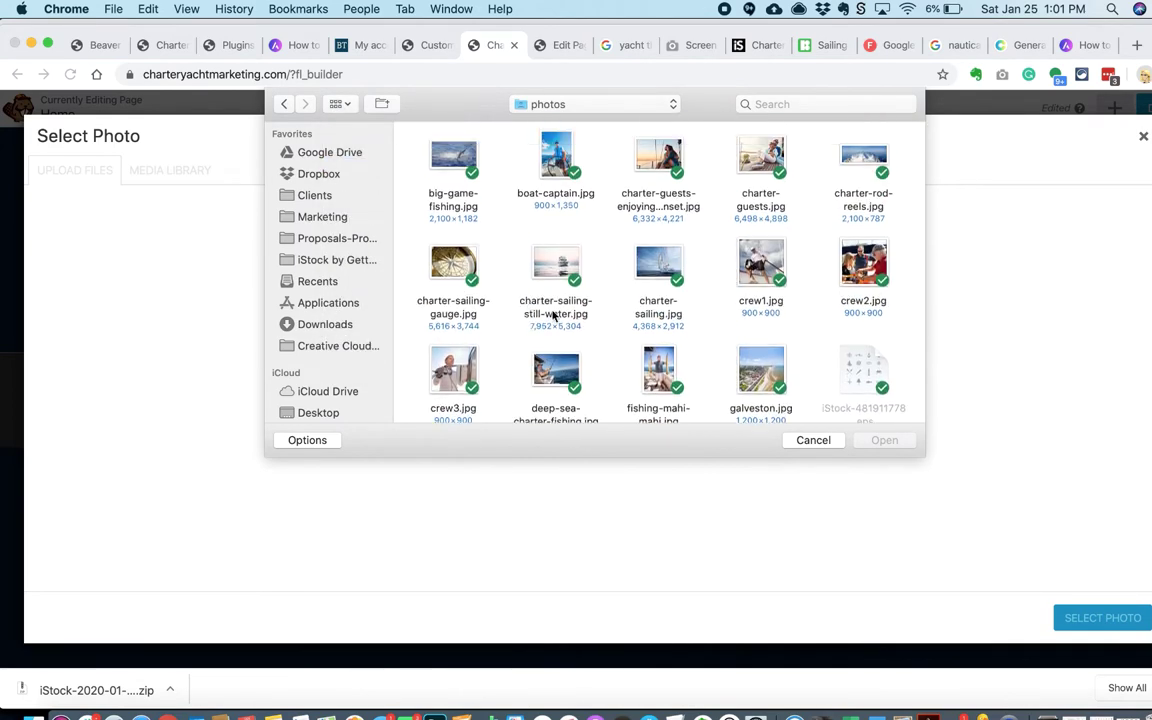
click(658, 265)
click(884, 440)
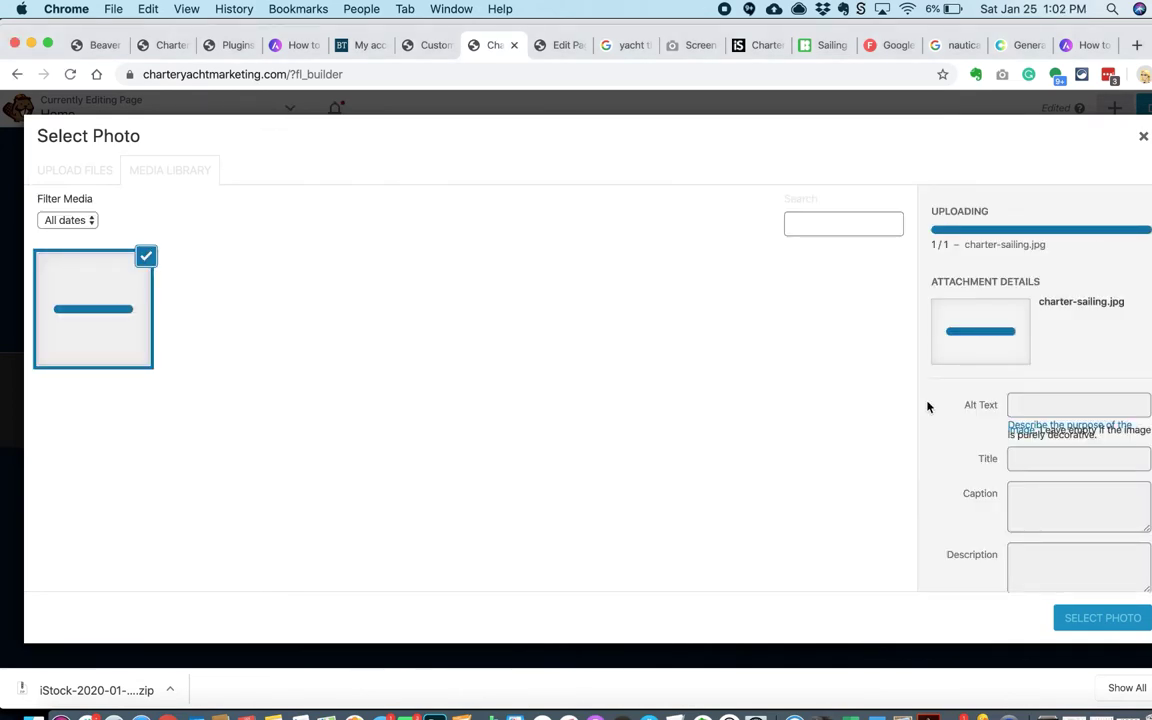
text(charter websites)
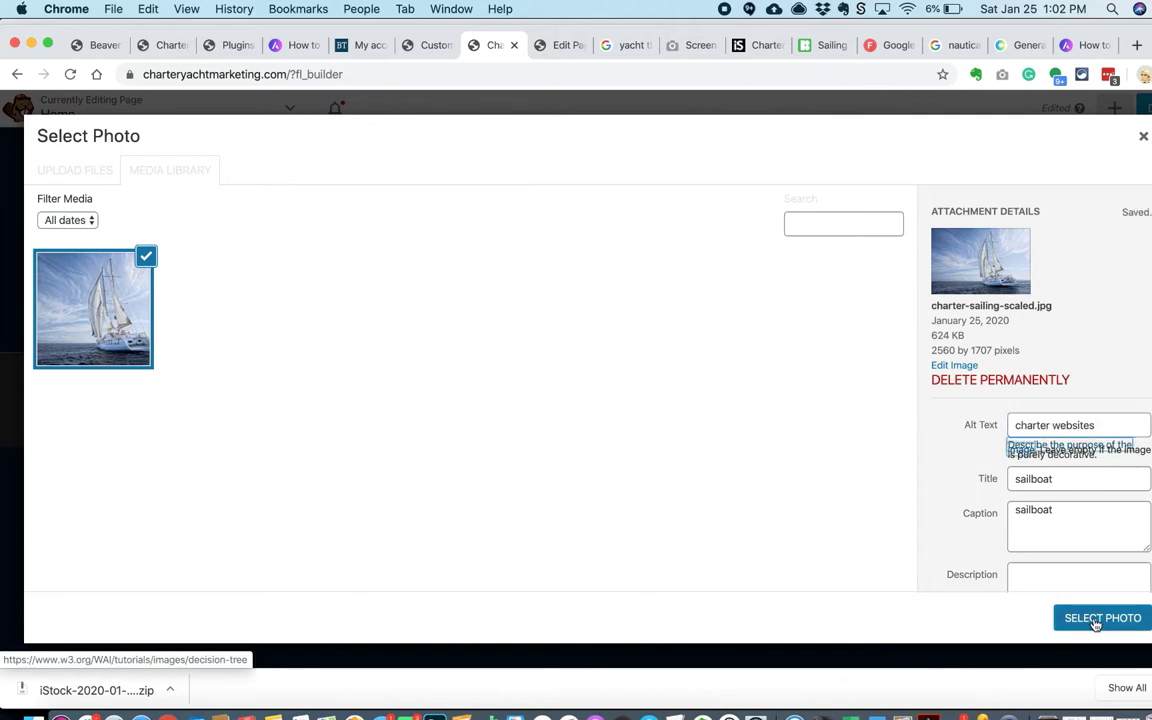
click(1093, 618)
Step: Set the background scale to Fill and row width to Full Width, then save
scroll(666, 532, down, 3)
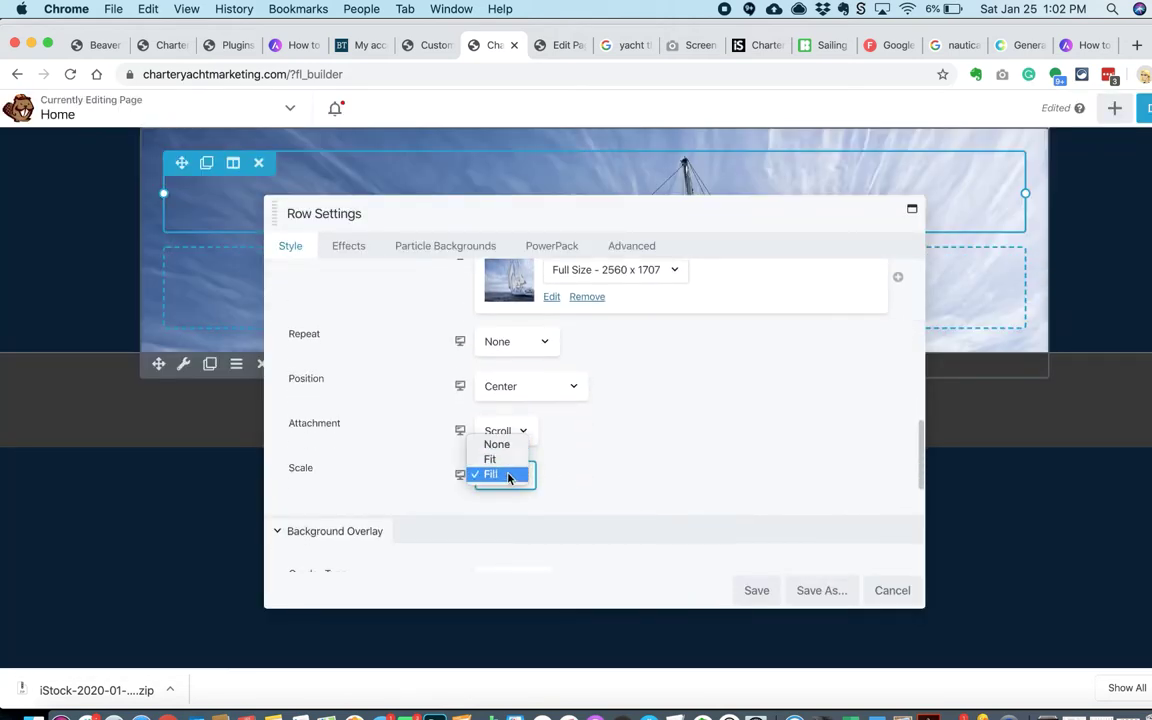
click(508, 475)
click(184, 366)
click(512, 300)
click(452, 337)
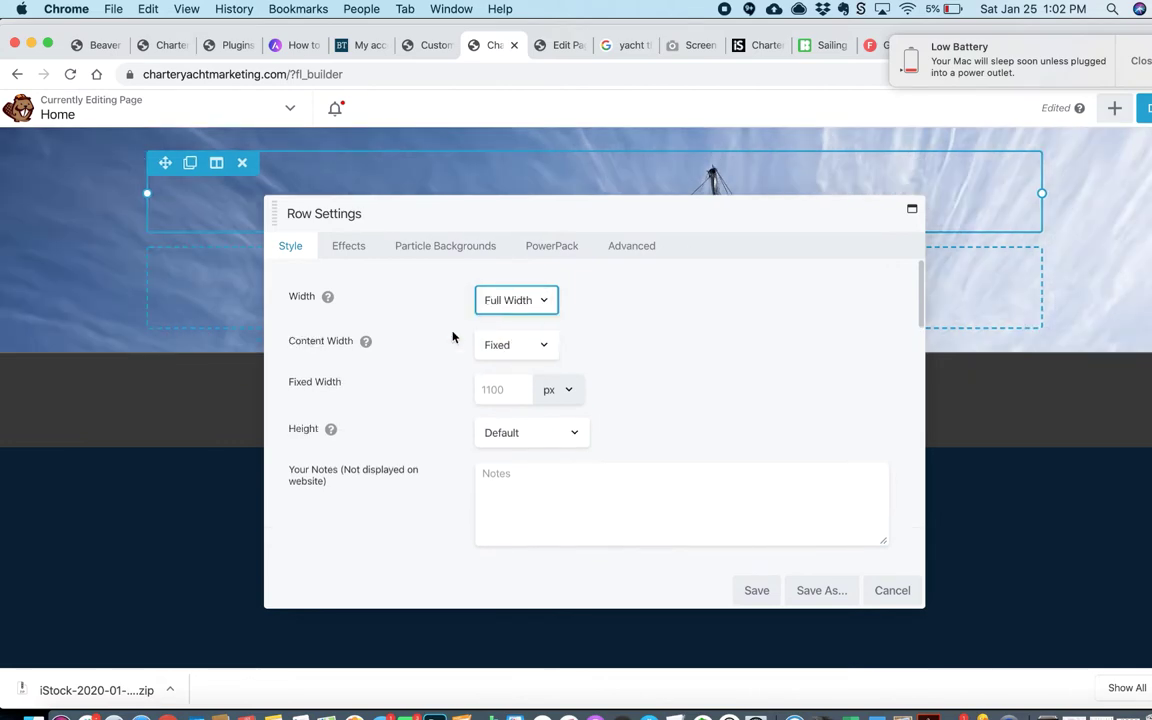
click(757, 590)
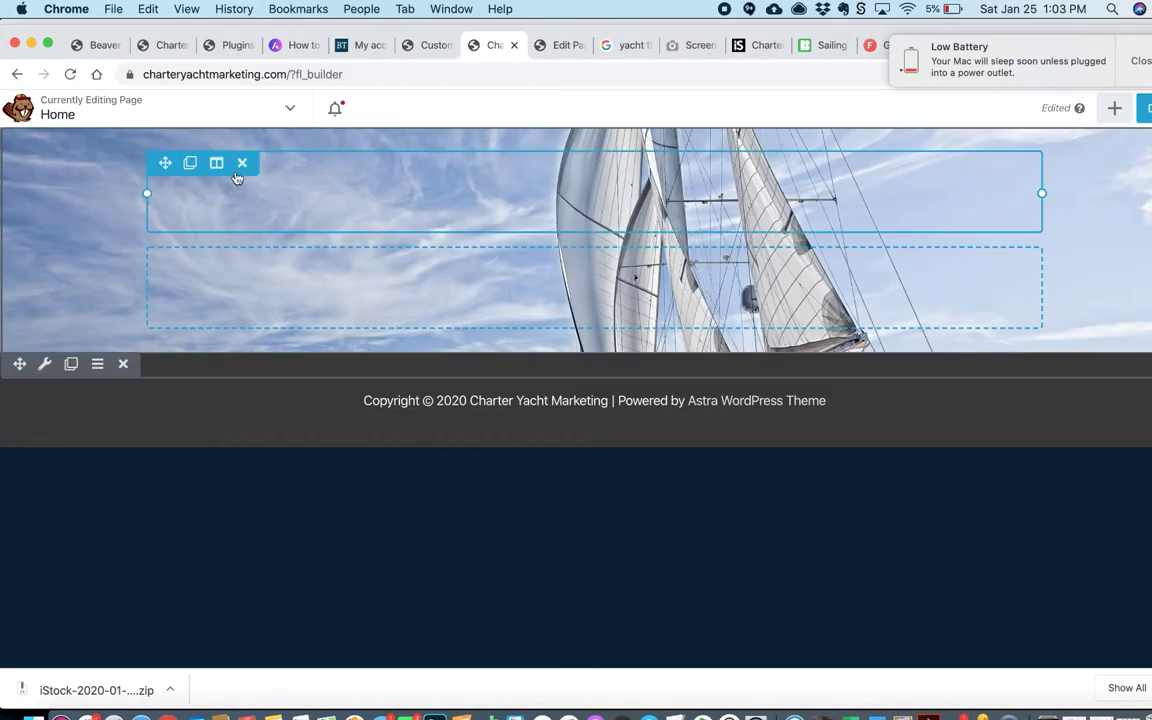
click(1114, 107)
click(913, 154)
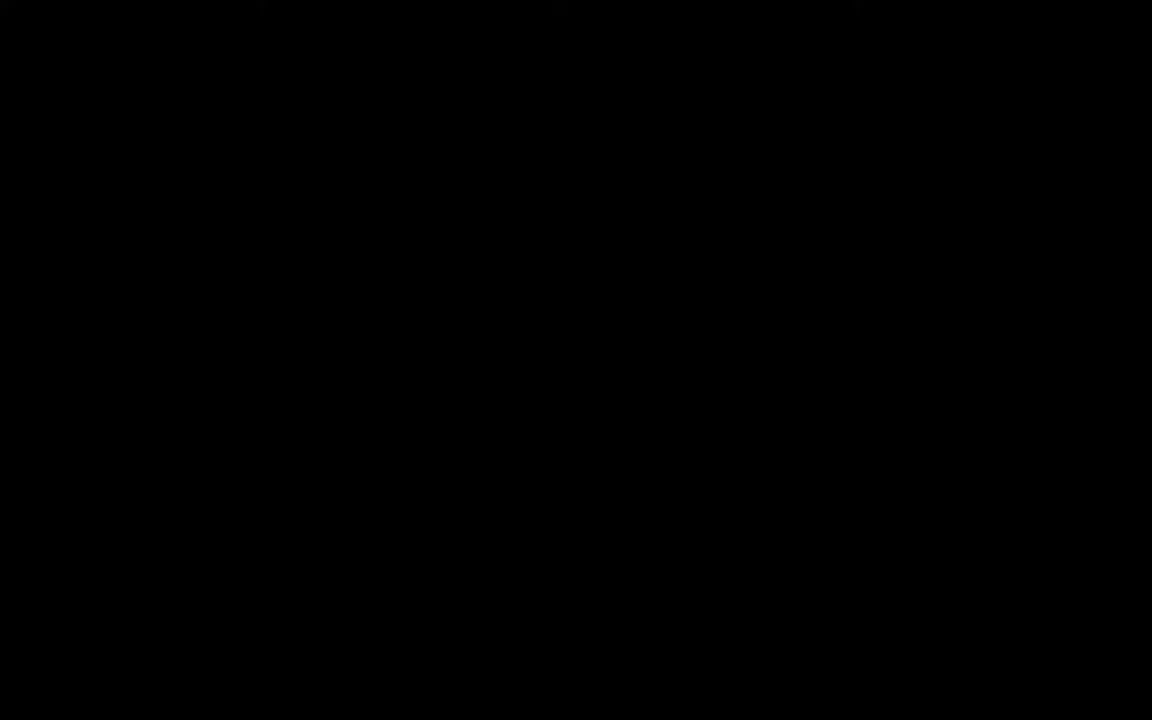
Step: Give the hero row a dark navy #0a2239 overlay at 0.64 opacity
text(S)
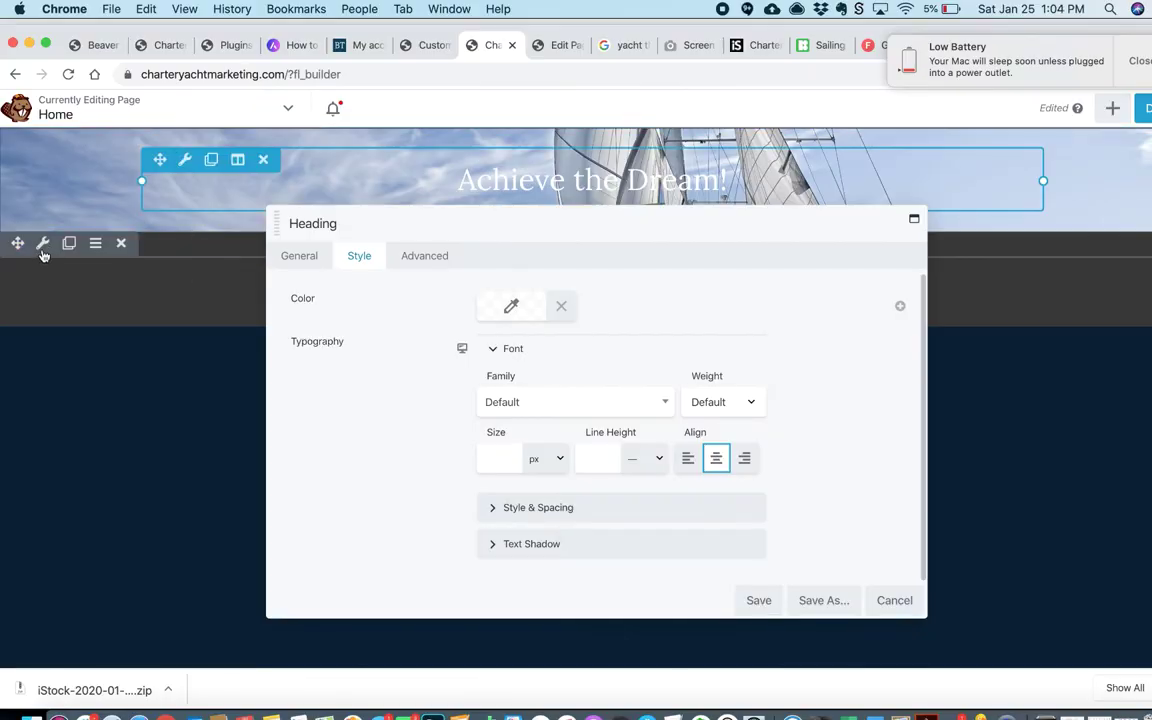
click(42, 250)
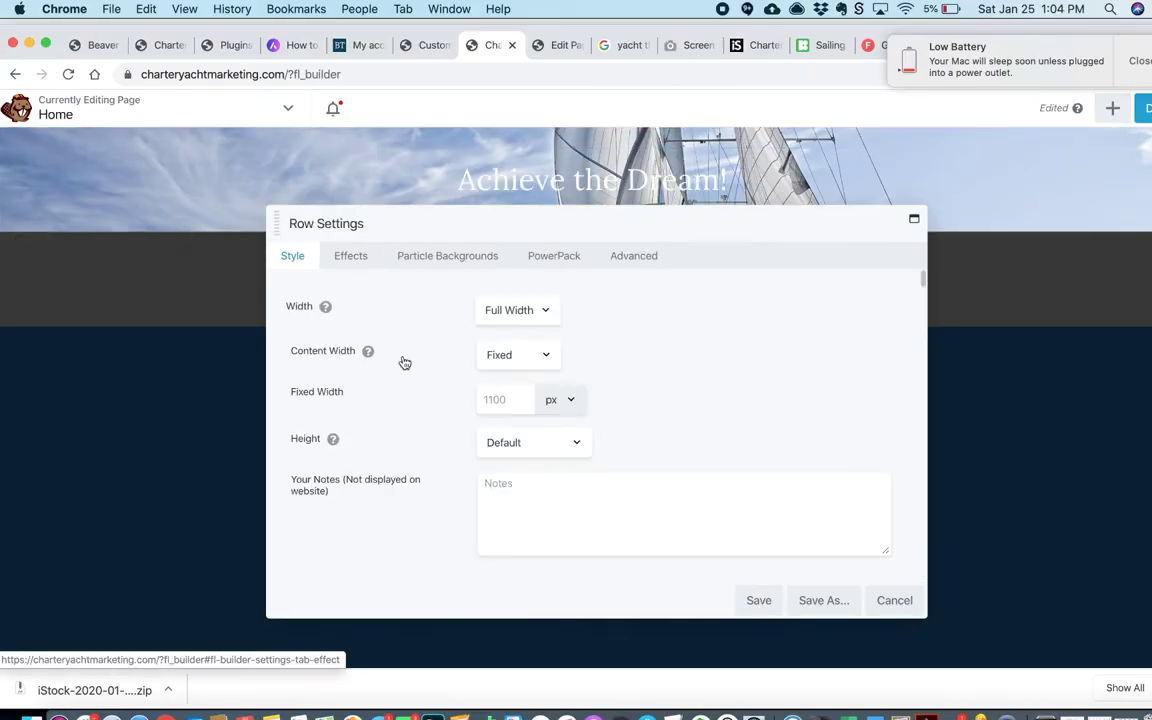
scroll(400, 390, down, 10)
scroll(398, 418, down, 1)
click(510, 534)
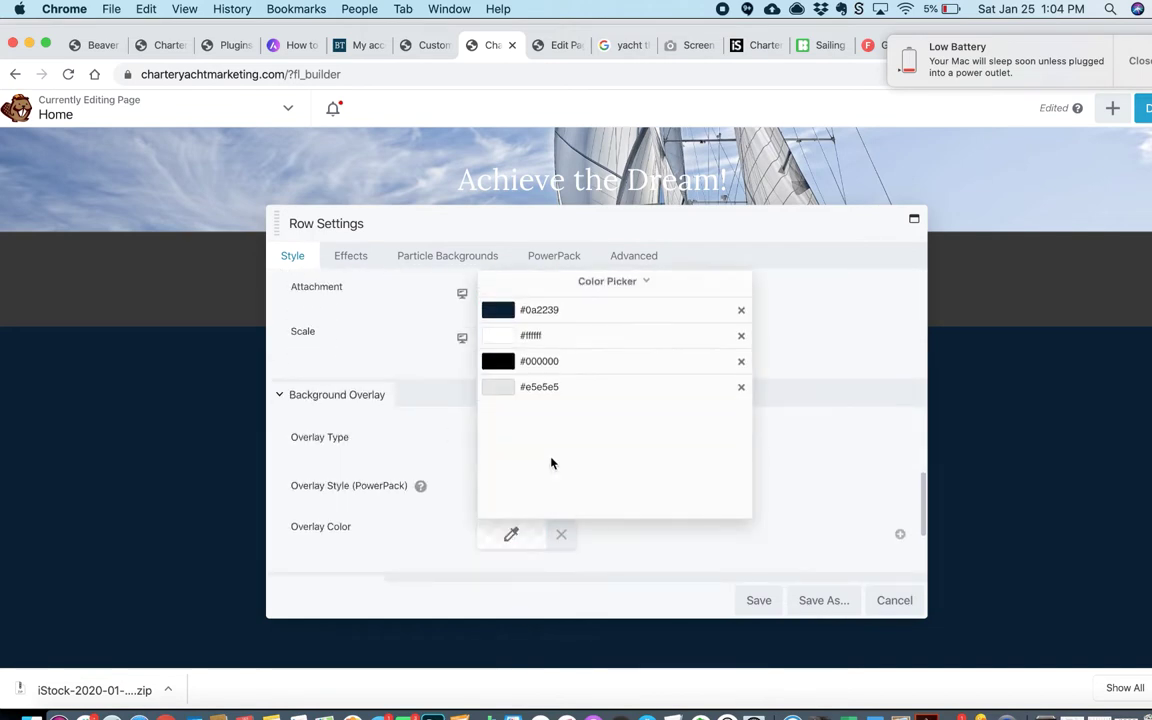
click(530, 308)
drag(739, 349, 739, 357)
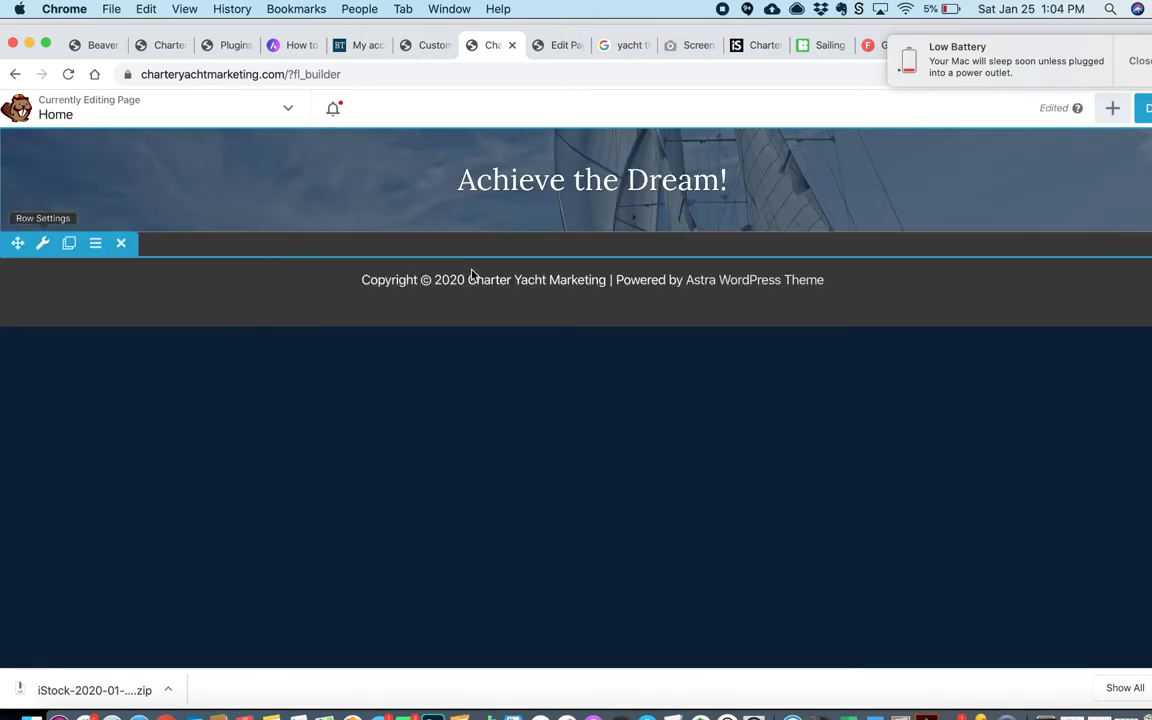
Step: Set the hero row's padding to 250 px top and 350 px bottom
click(41, 242)
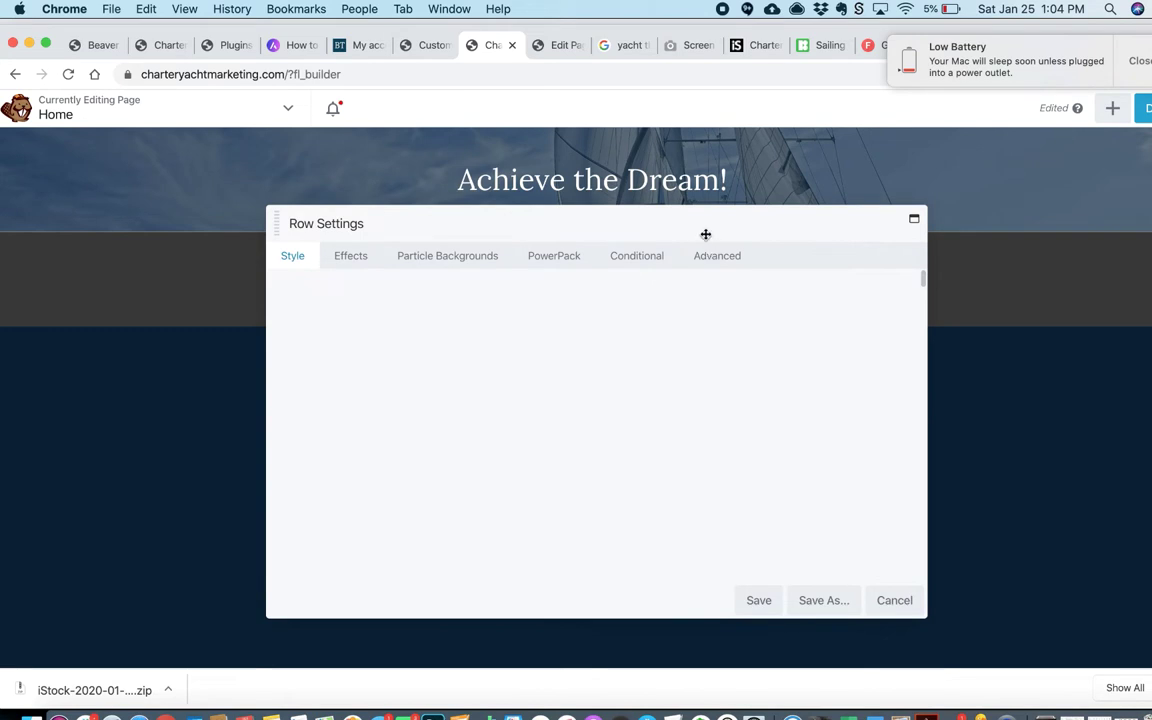
click(632, 258)
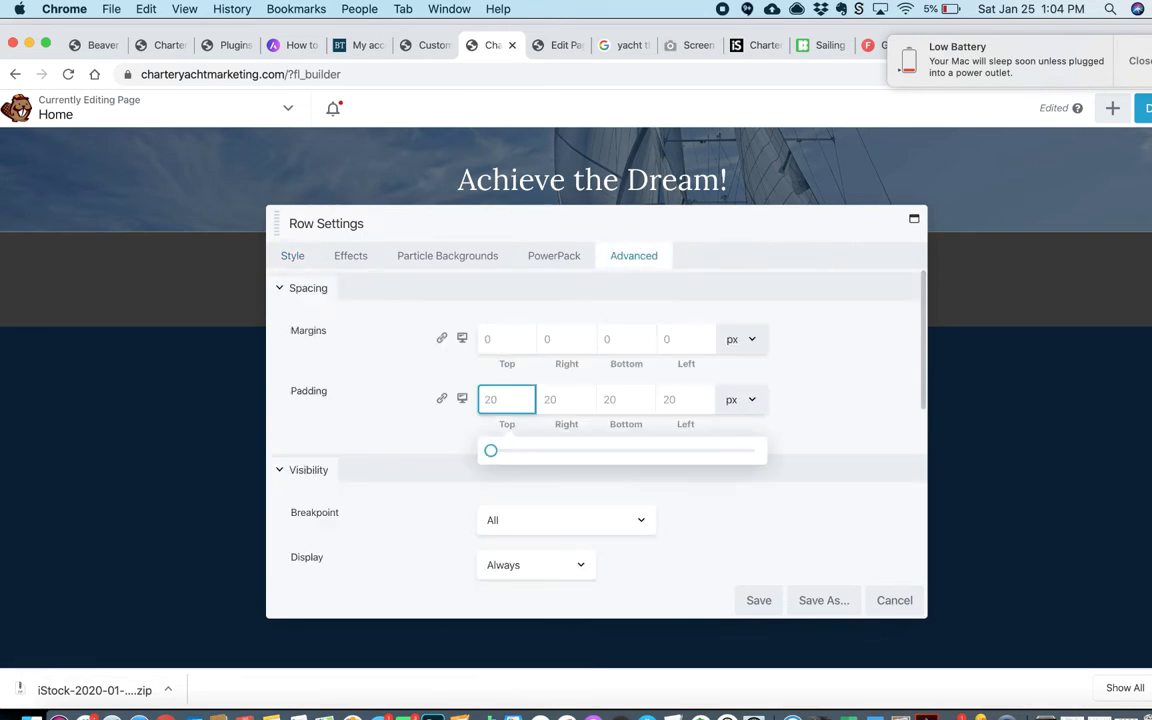
text(210)
key(Tab)
key(Tab)
text(100)
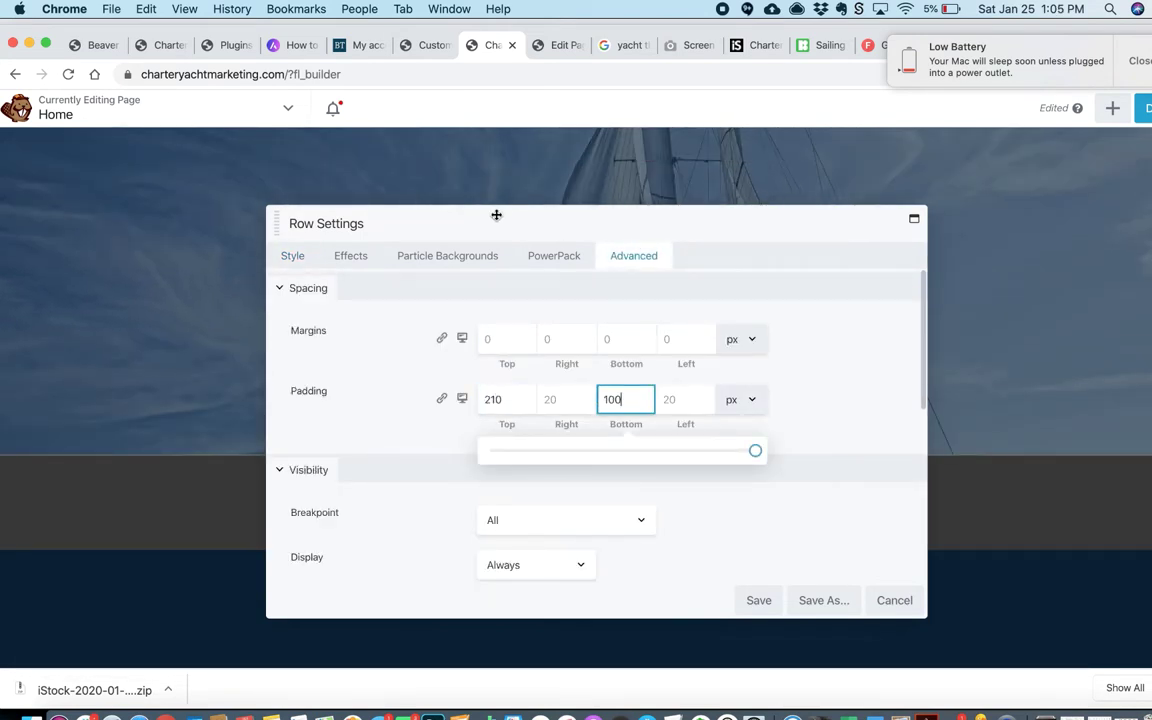
drag(496, 215, 608, 252)
double_click(605, 435)
text(250)
drag(727, 436, 701, 433)
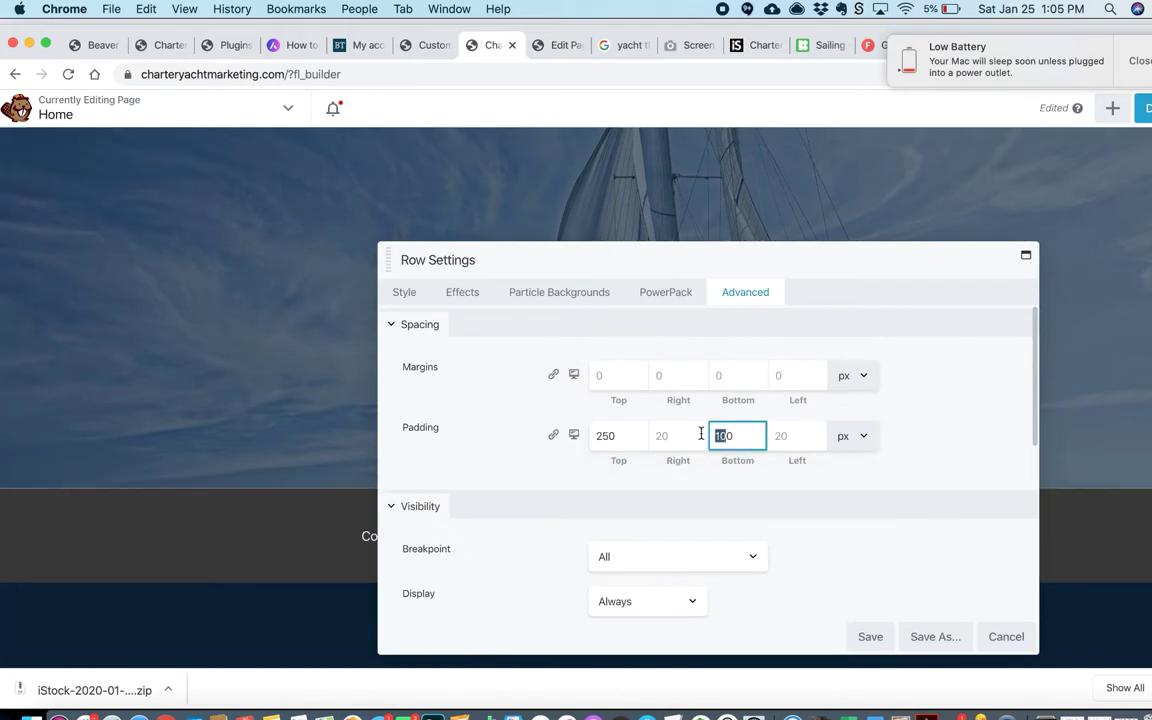
text(25)
text(350)
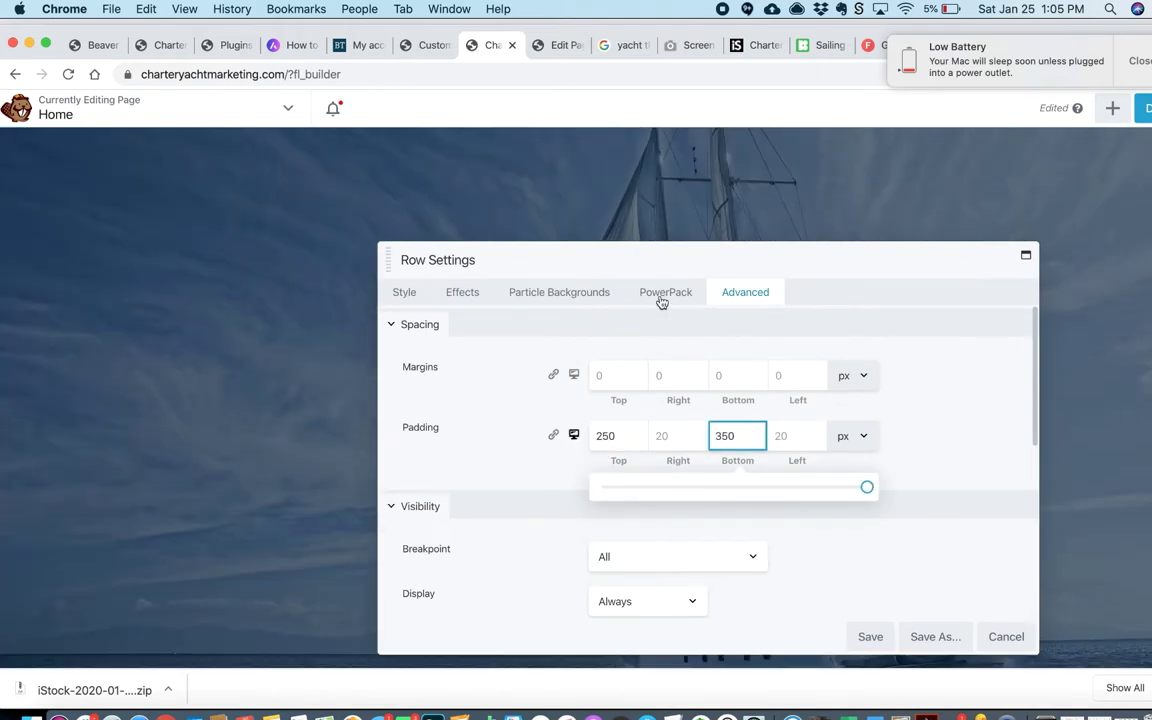
Step: Save the row spacing, then place a Text Editor module below the heading
click(573, 435)
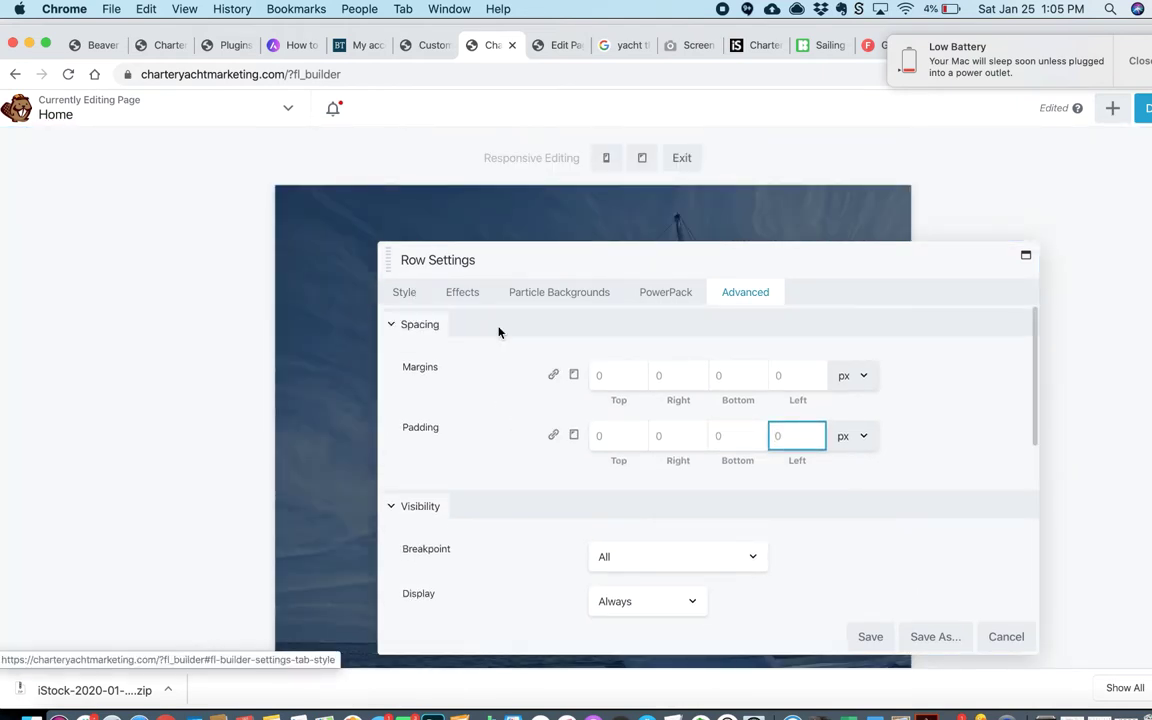
click(404, 292)
scroll(586, 388, up, 1)
scroll(700, 500, down, 2)
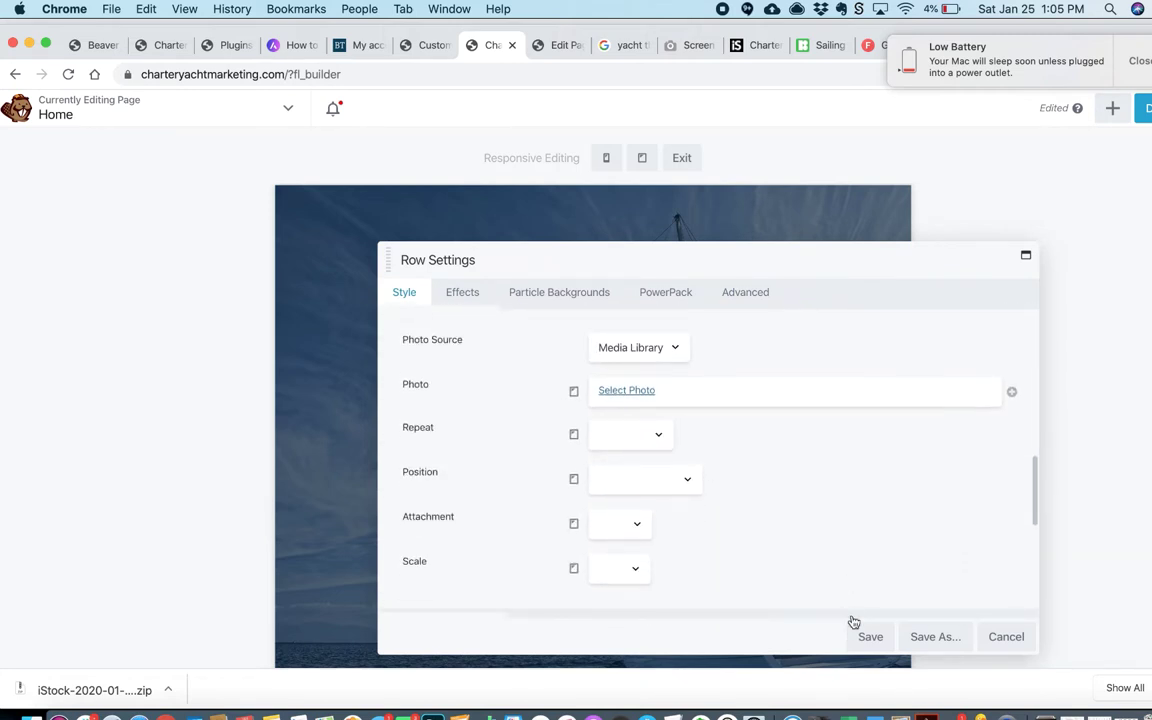
click(870, 636)
click(681, 157)
click(1112, 107)
drag(1062, 337, 551, 465)
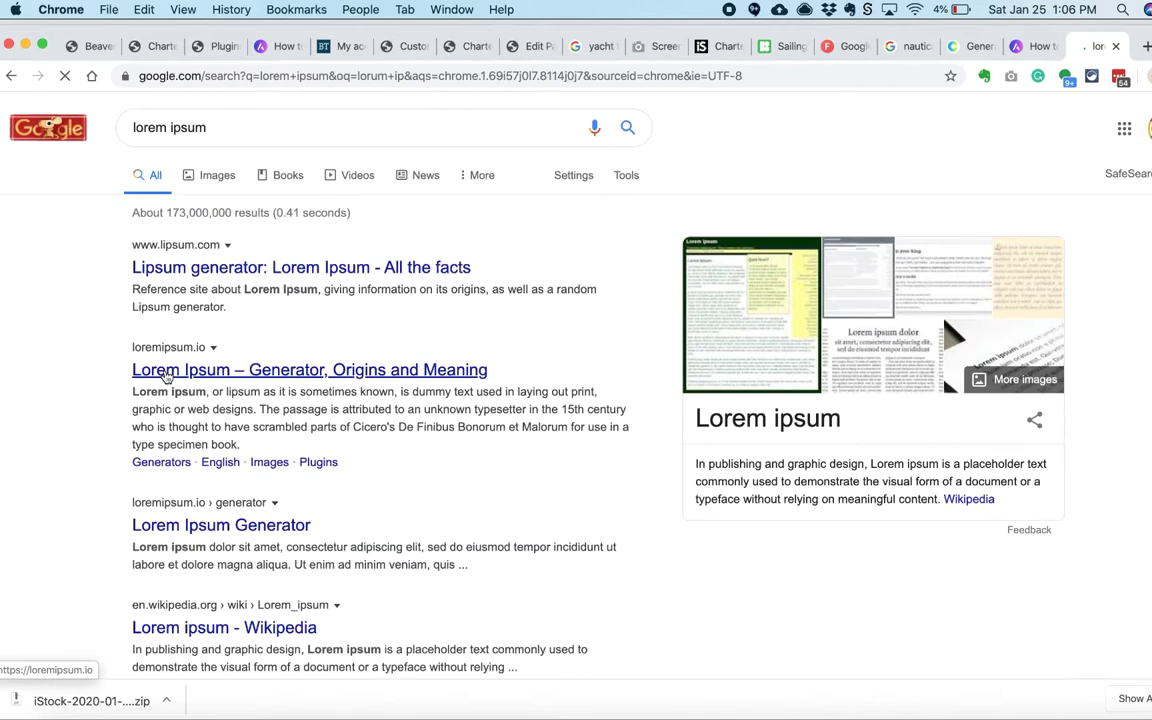
Step: Select the first lorem ipsum sentence on loremipsum.io's generator and return to the page editor
scroll(96, 418, down, 3)
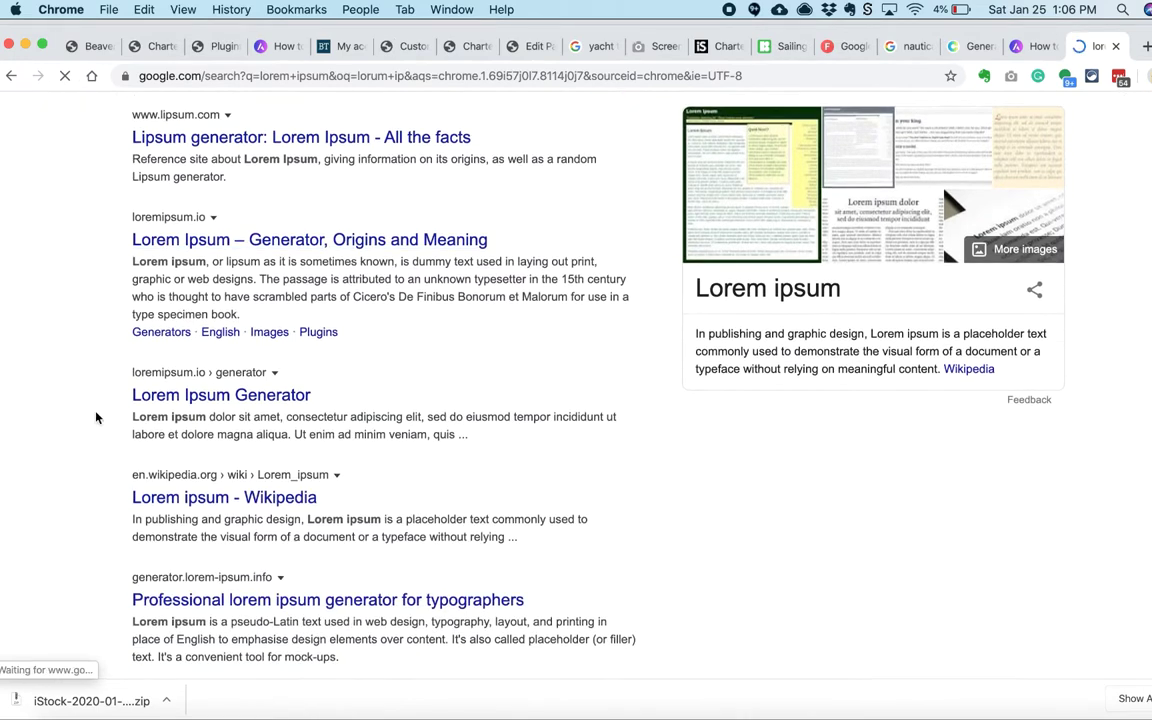
scroll(96, 418, down, 1)
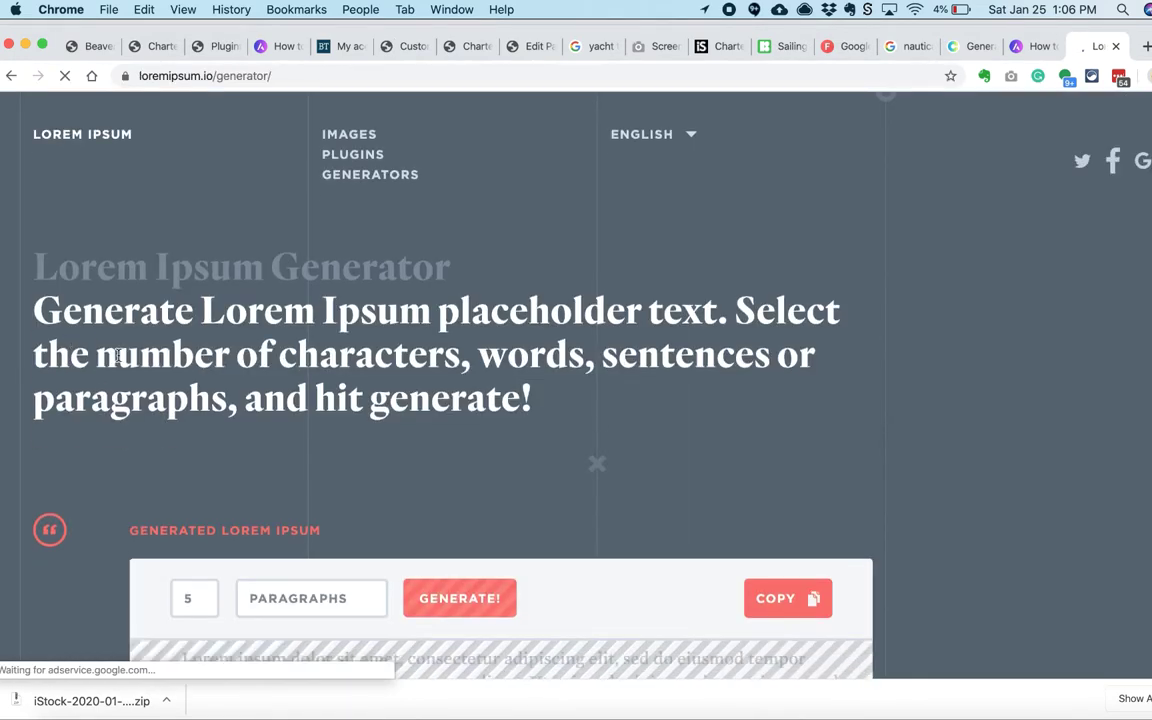
scroll(120, 320, down, 5)
drag(180, 270, 519, 292)
key(super+c)
click(403, 47)
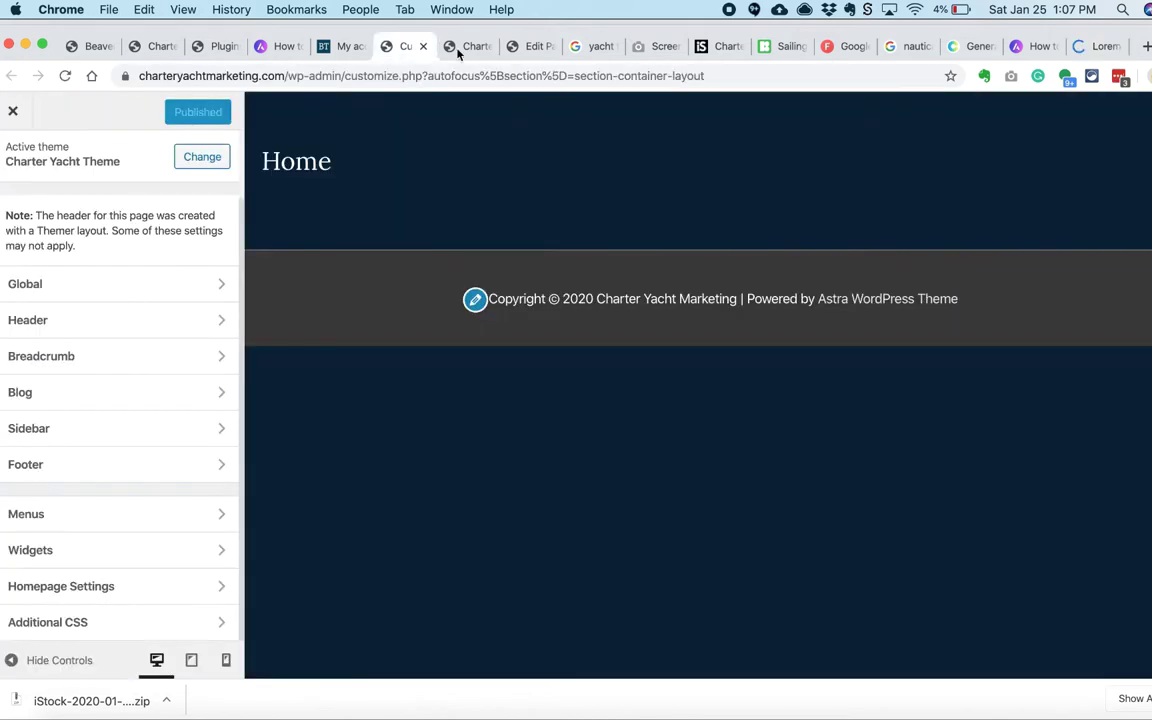
click(466, 47)
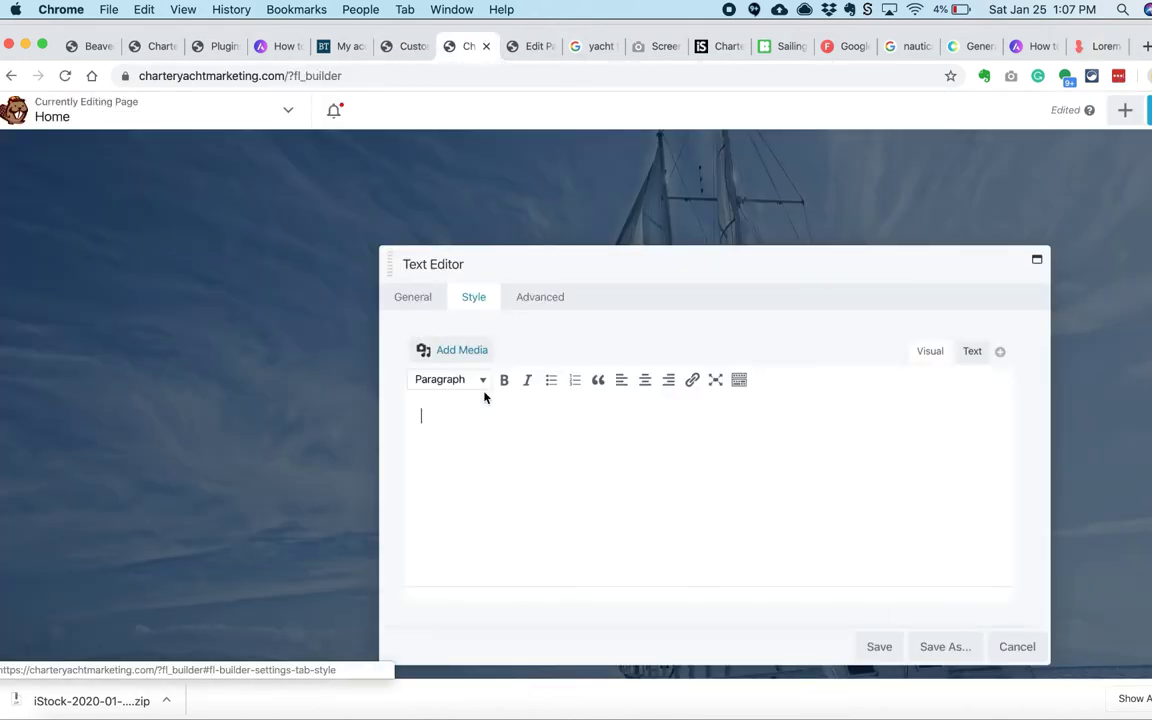
Step: Paste the lorem ipsum sentence into the text block, style it 21 px with line height 1, and save
key(super+v)
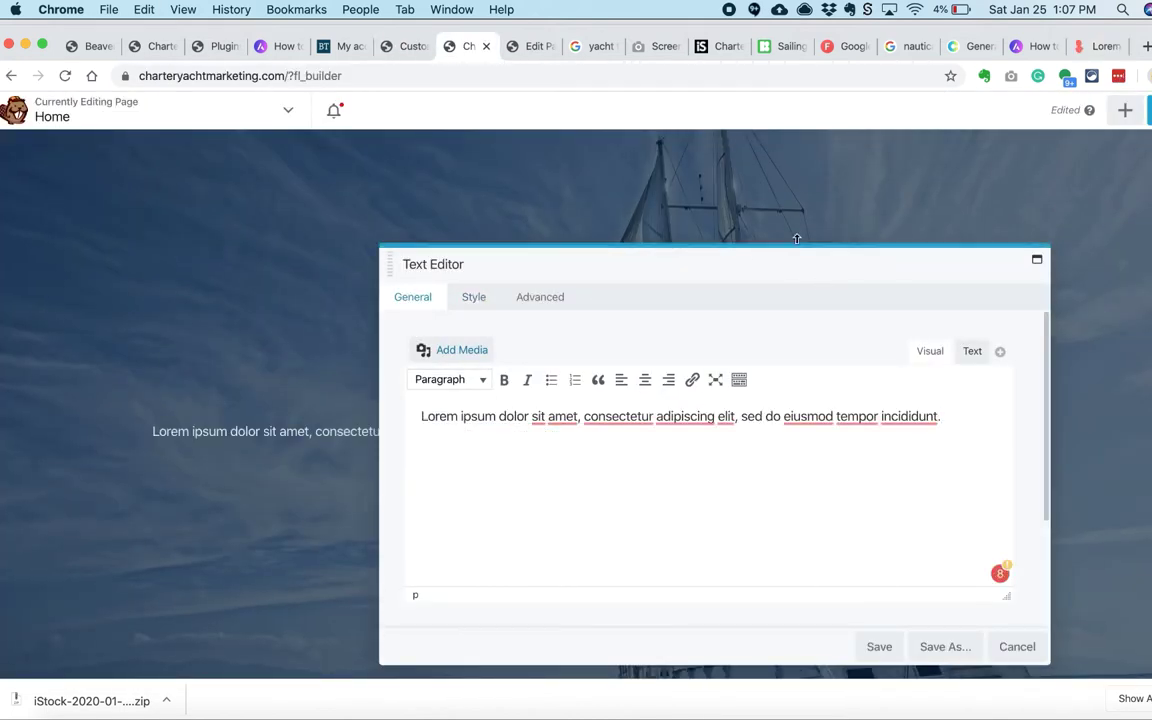
click(470, 300)
click(620, 395)
click(620, 507)
text(33)
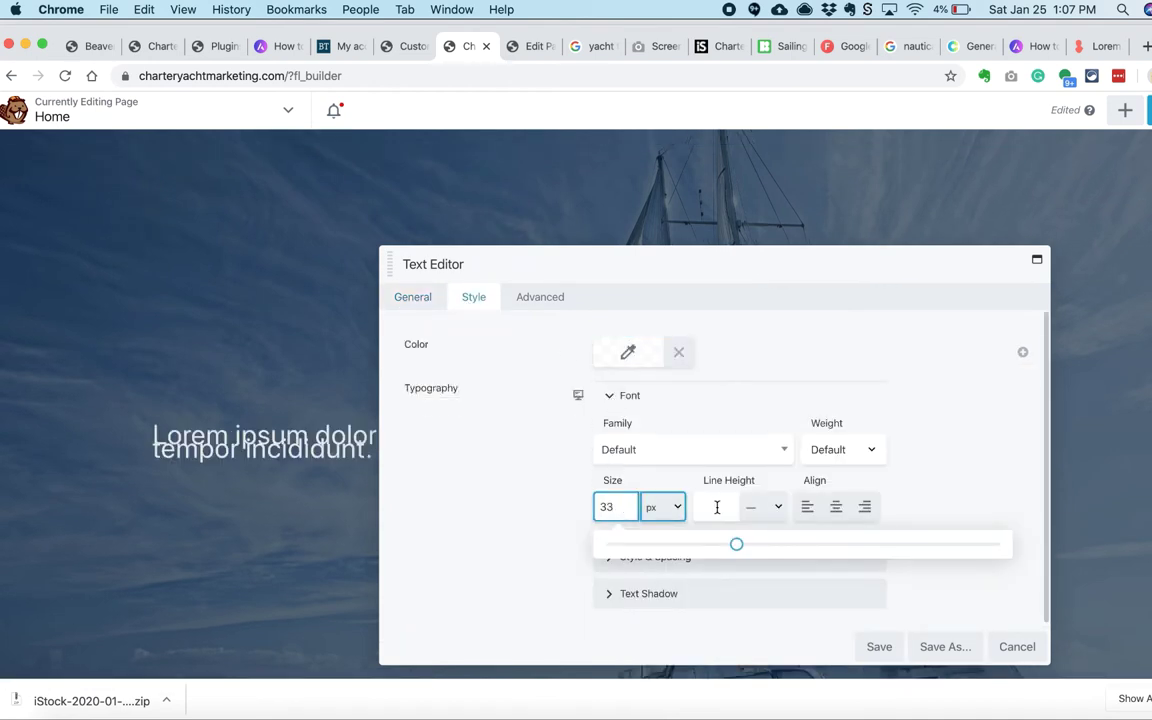
text(45)
drag(699, 263, 744, 225)
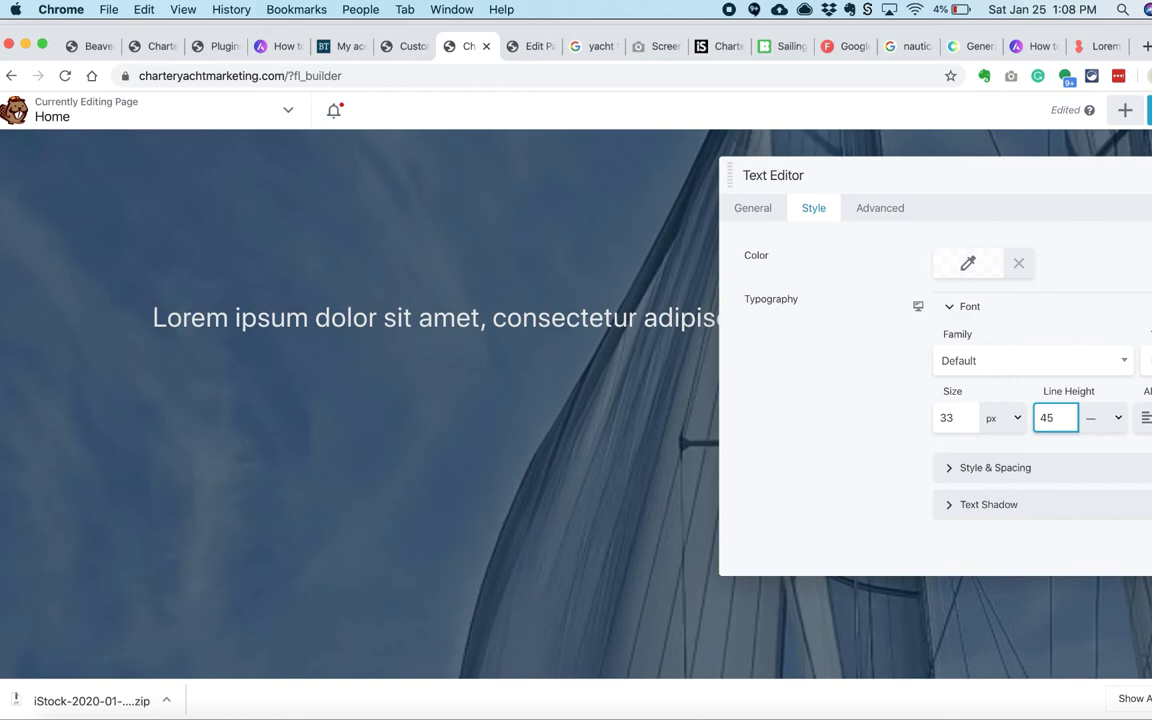
key(BackSpace)
key(BackSpace)
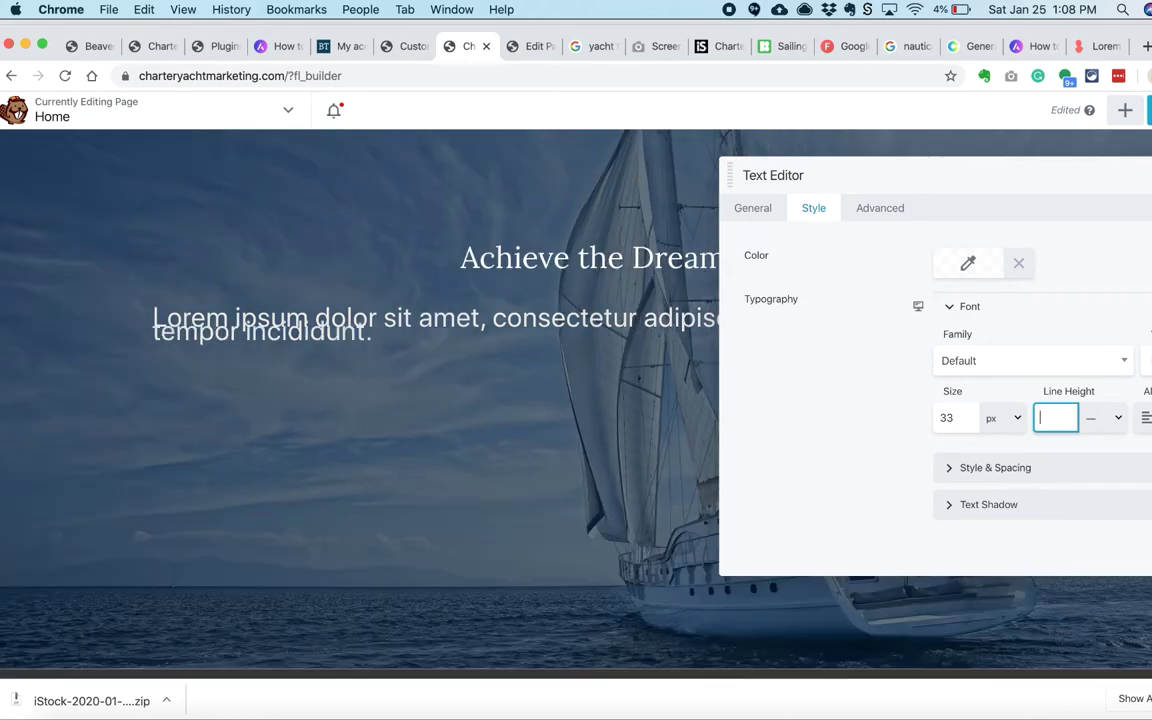
text(1)
double_click(956, 417)
text(21)
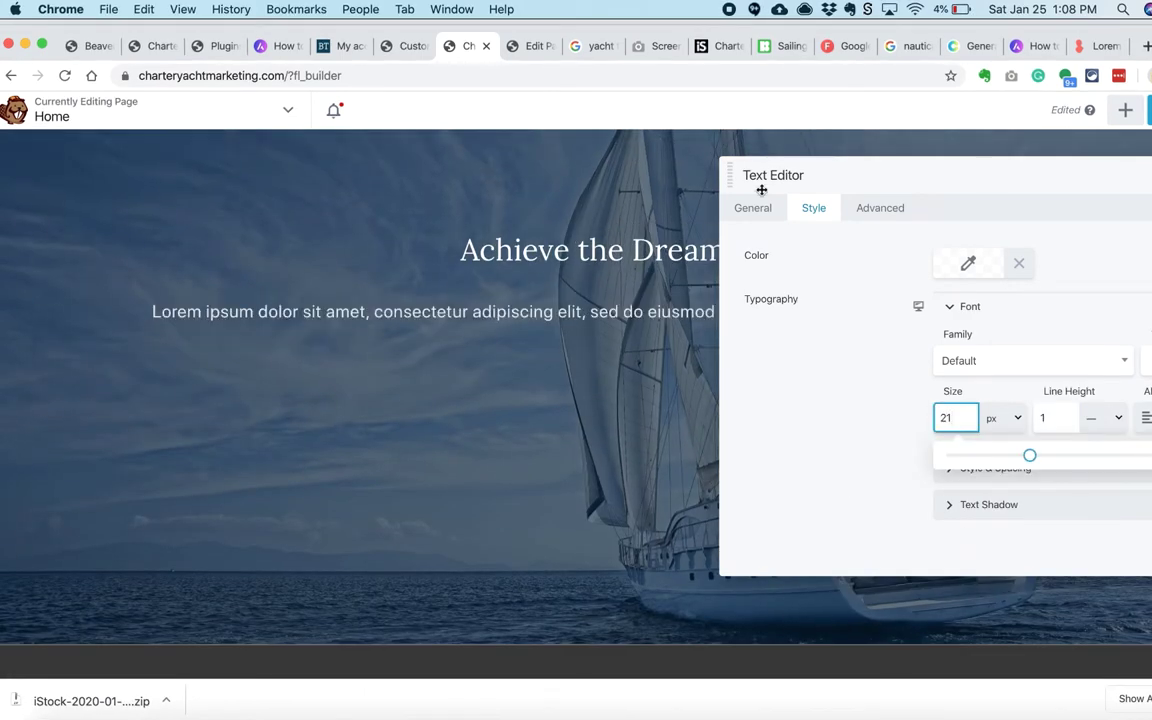
click(872, 560)
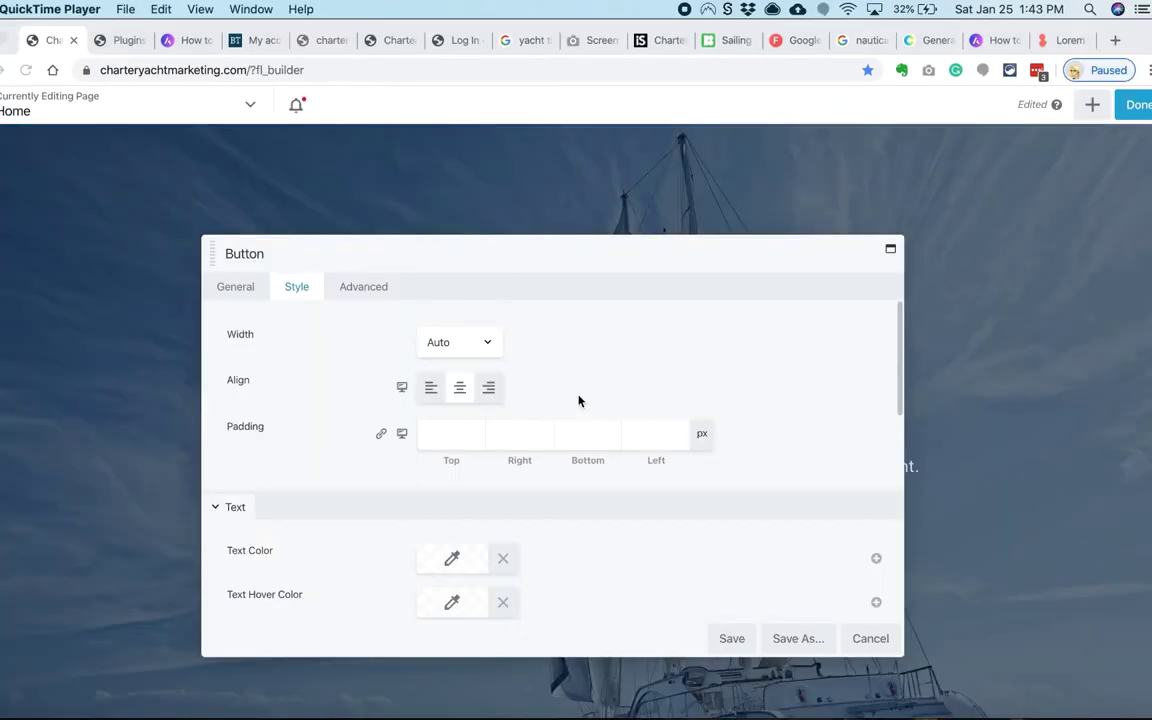
scroll(578, 398, down, 2)
Step: Copy the #DBC248 yellow hex code from the Coolors palette
drag(481, 257, 501, 173)
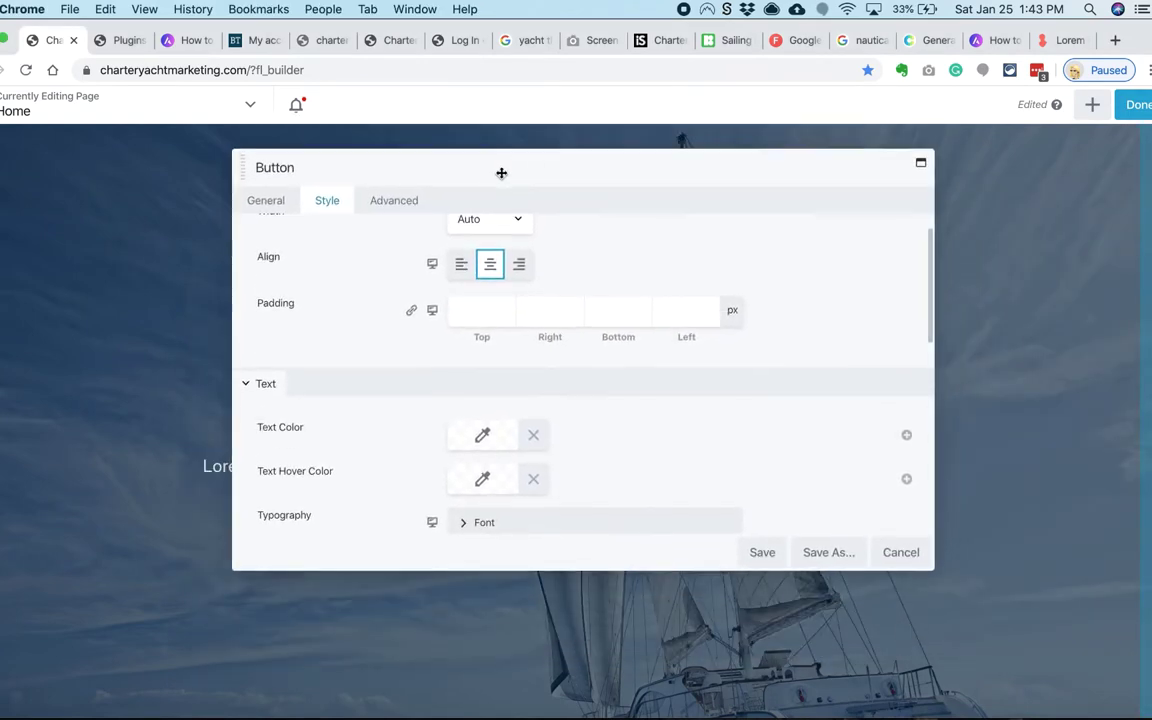
scroll(486, 303, down, 4)
scroll(482, 373, up, 4)
scroll(483, 432, down, 5)
click(482, 361)
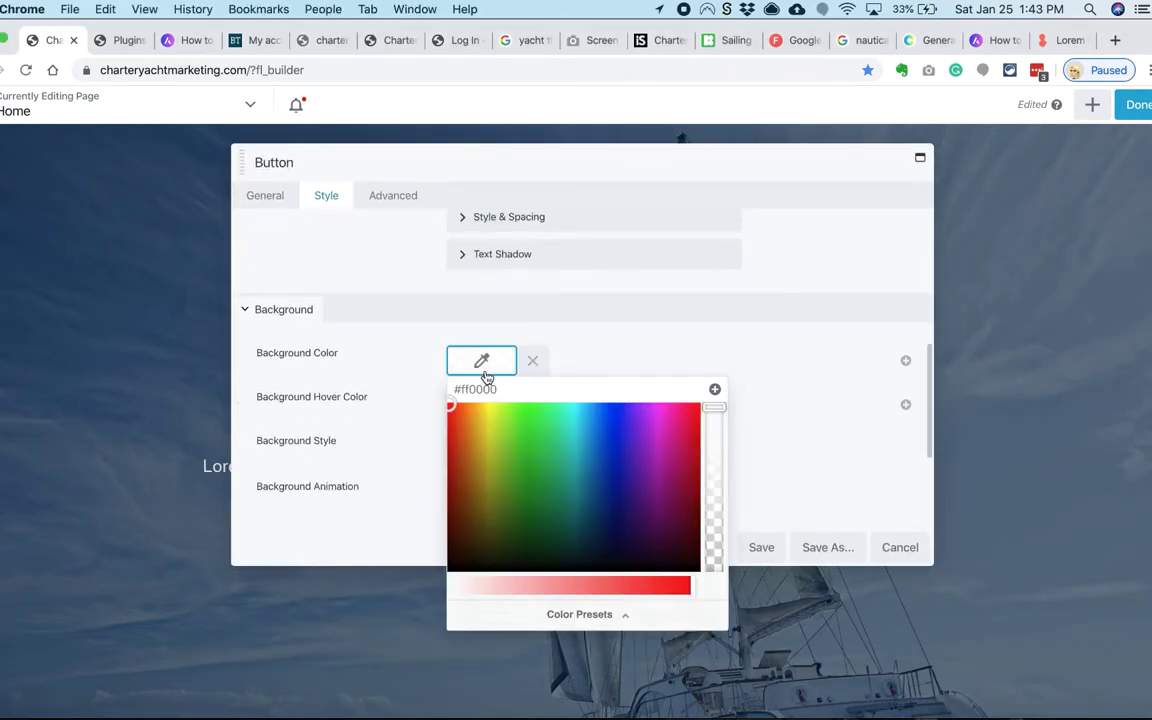
click(579, 614)
click(925, 40)
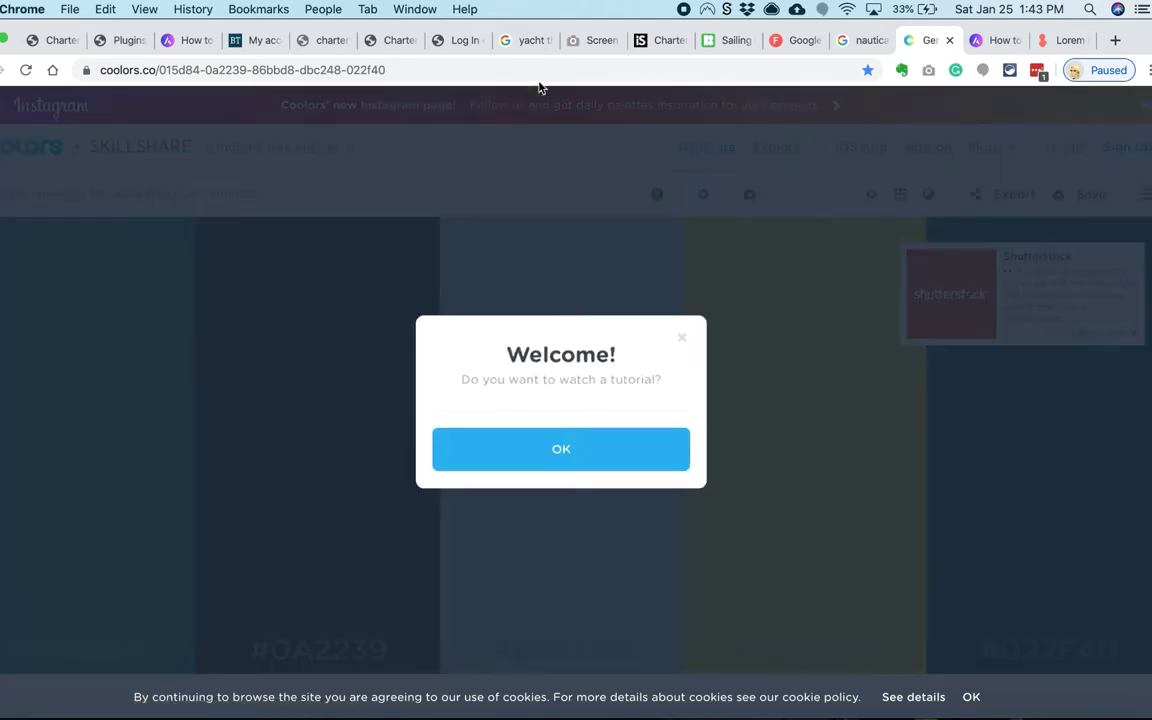
click(681, 332)
click(681, 332)
click(805, 648)
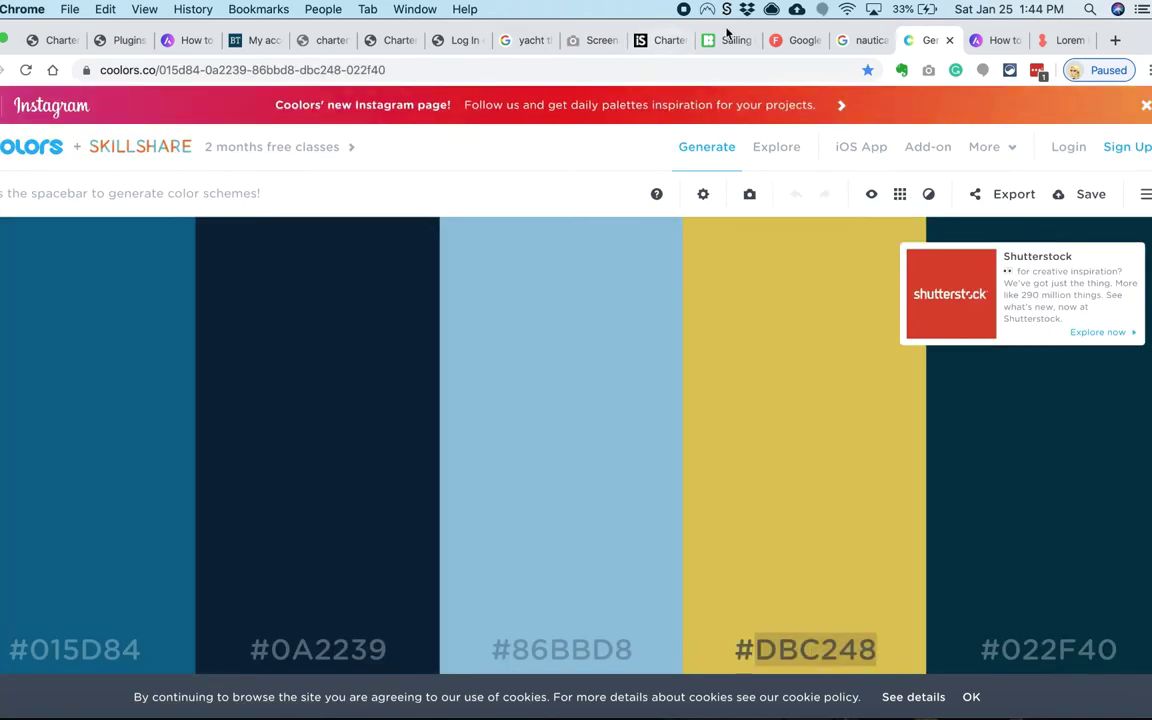
Step: Set the View Templates button background to #DBC248 yellow
click(55, 40)
click(581, 383)
click(607, 393)
text(#dbc248)
click(777, 175)
Step: Give the button a solid border
scroll(512, 424, down, 5)
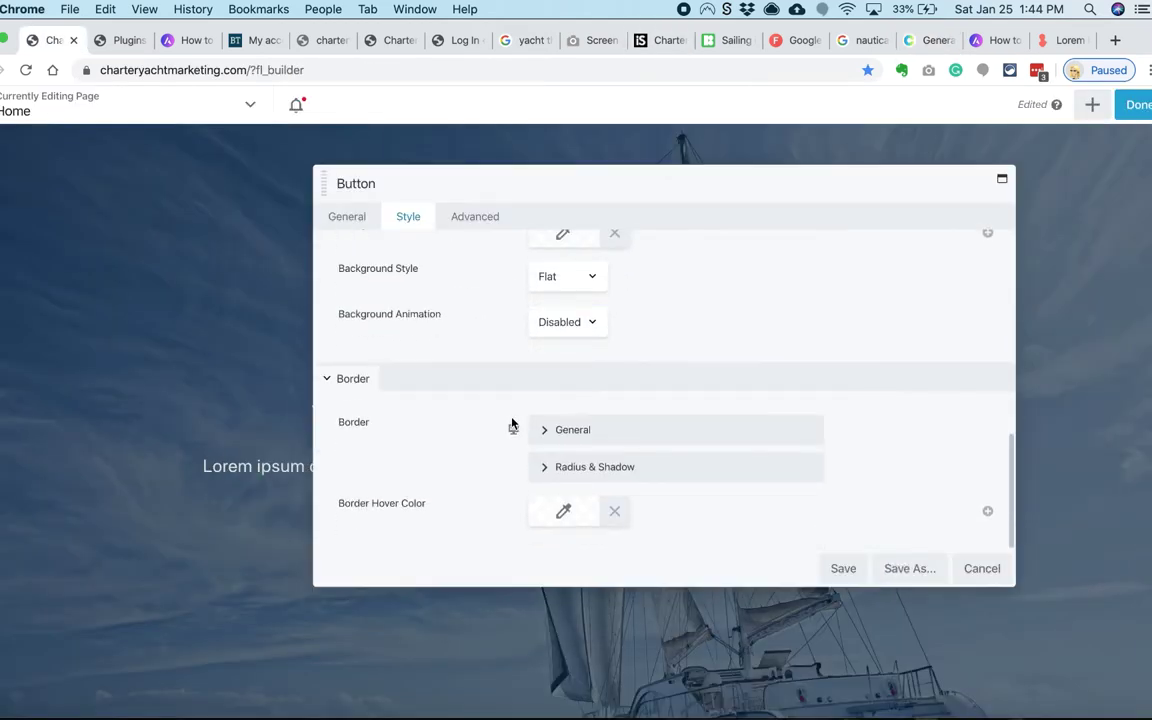
click(535, 430)
scroll(537, 440, down, 3)
click(581, 362)
click(553, 393)
scroll(549, 467, down, 1)
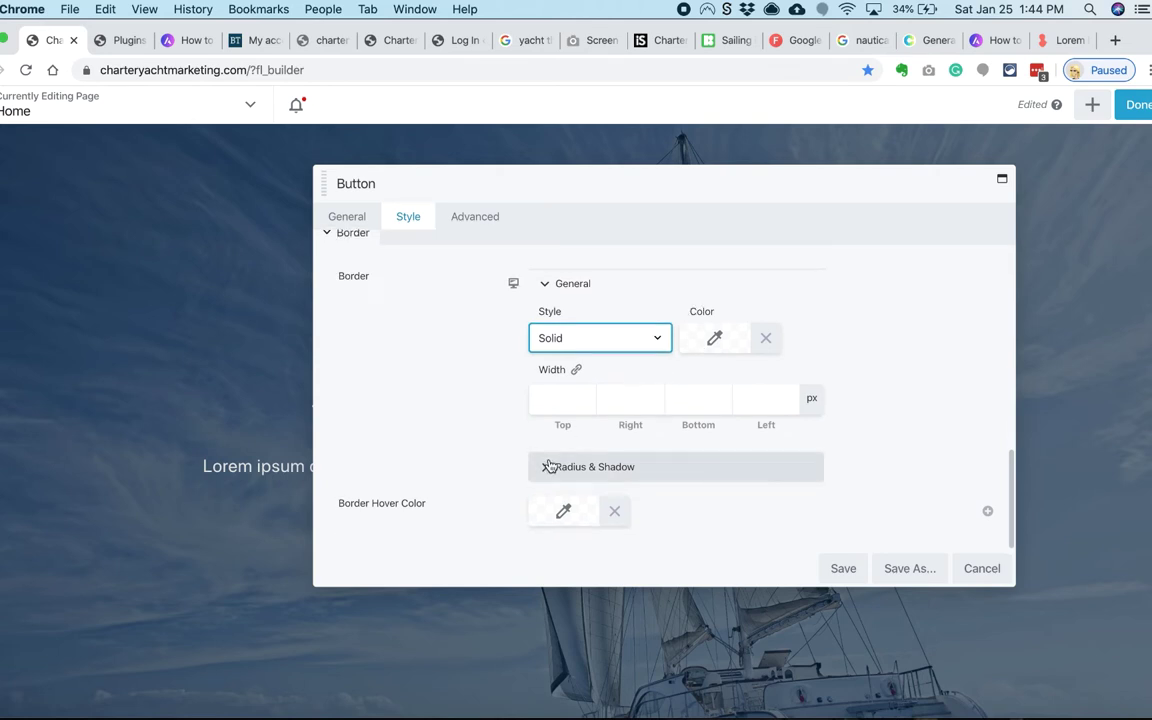
click(562, 398)
drag(607, 180, 676, 288)
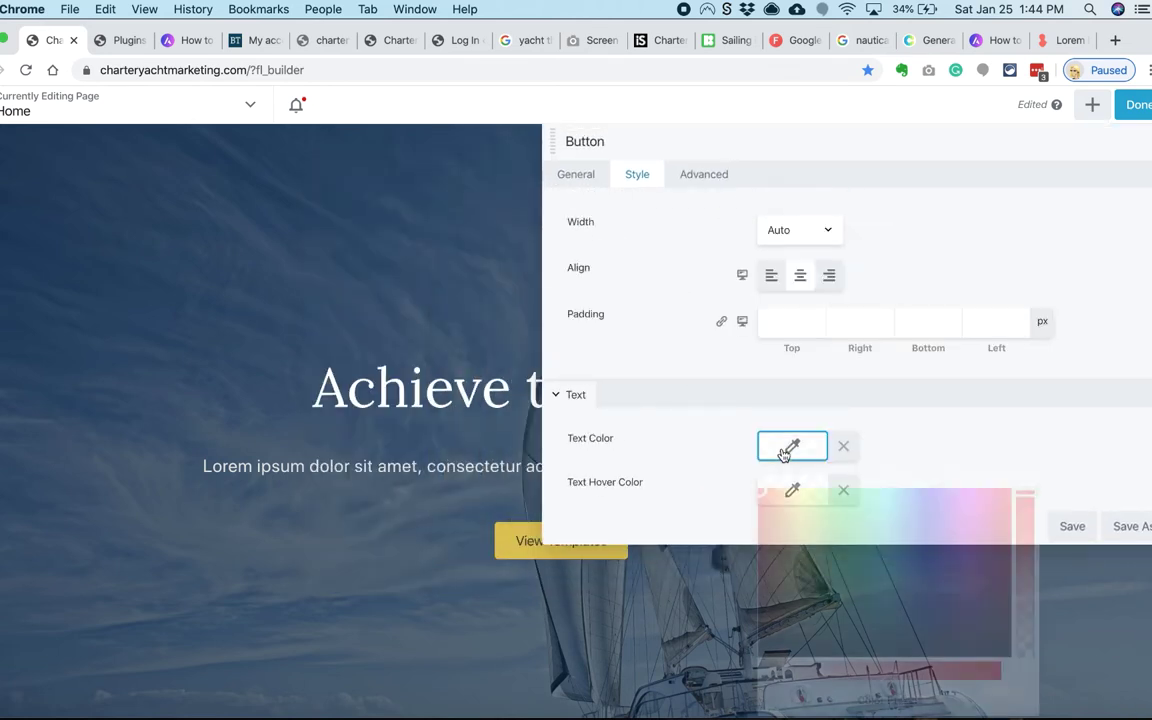
Step: Keep the button background flat, apply 21 px padding on all sides, and save
scroll(678, 415, down, 2)
click(779, 306)
click(779, 314)
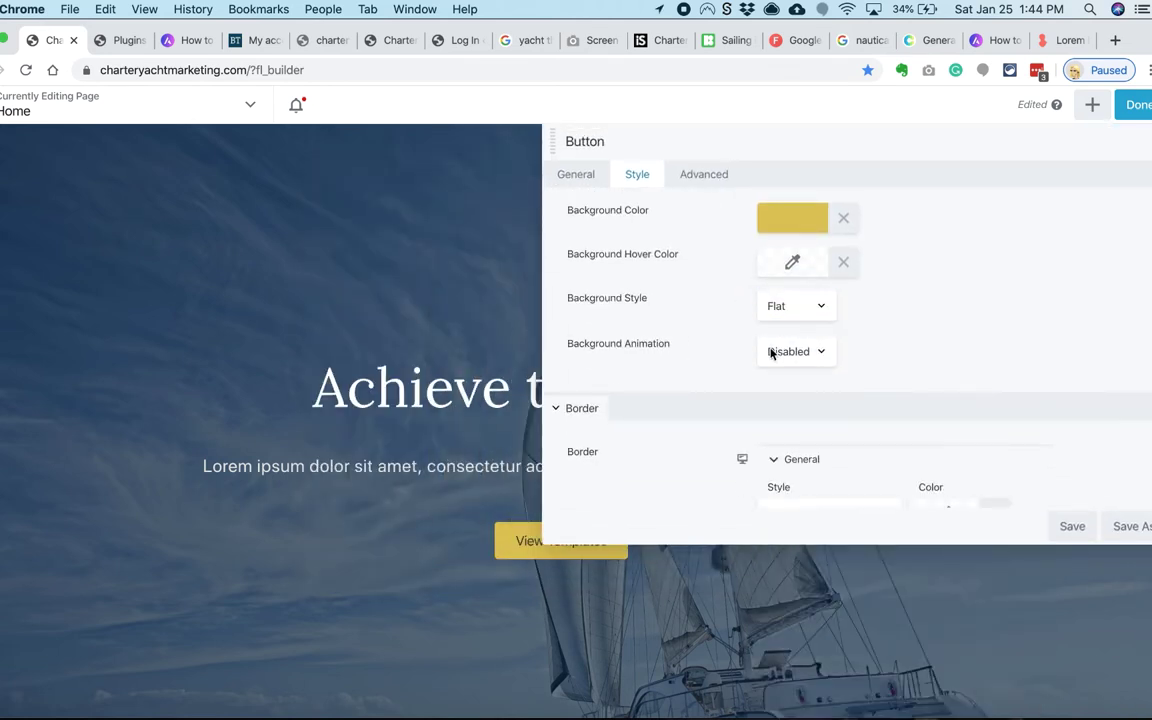
click(716, 337)
scroll(760, 345, down, 5)
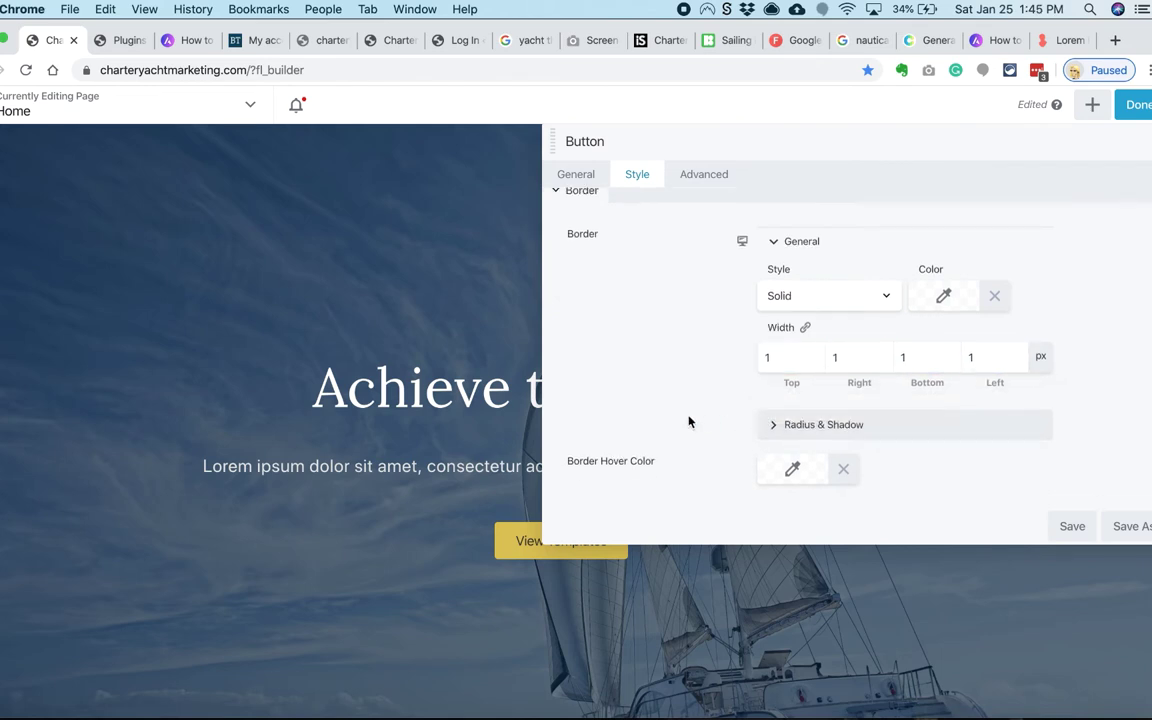
scroll(650, 300, up, 10)
text(21)
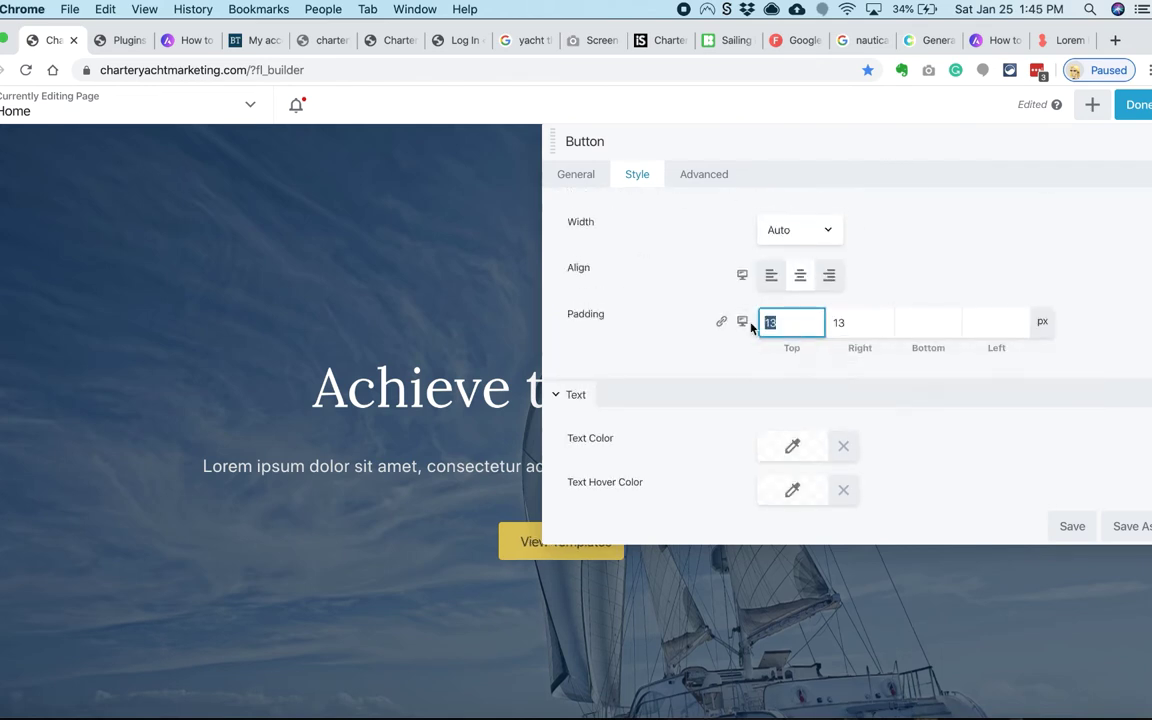
click(724, 325)
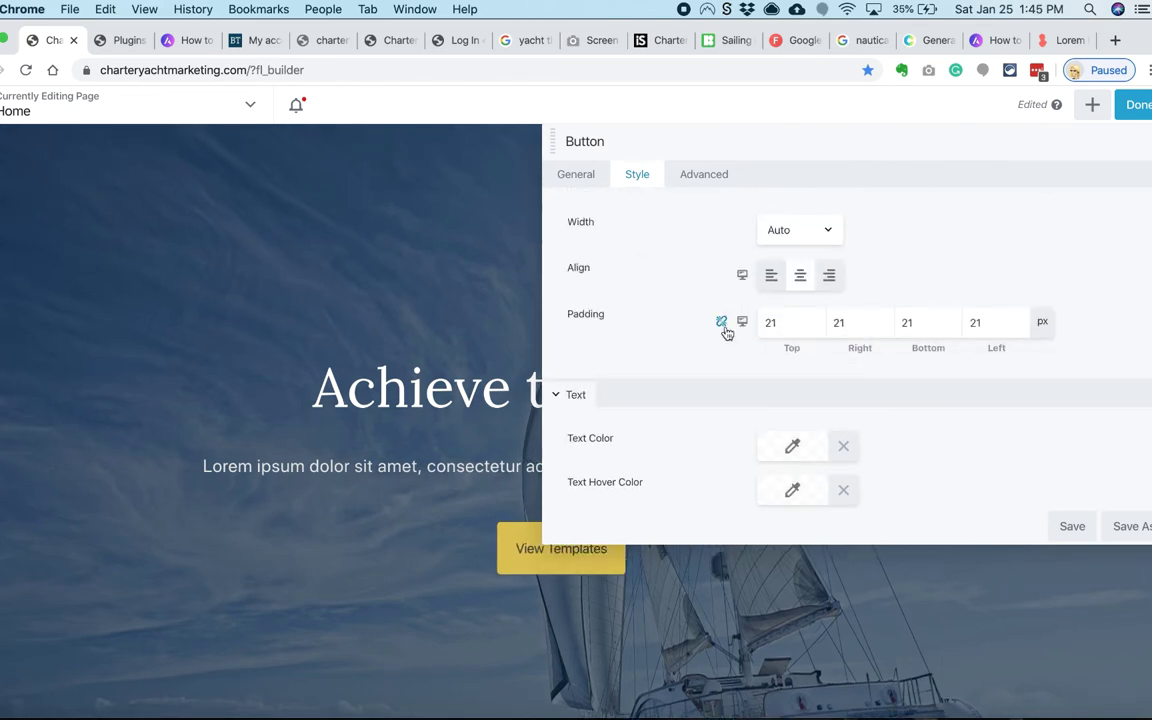
click(1072, 526)
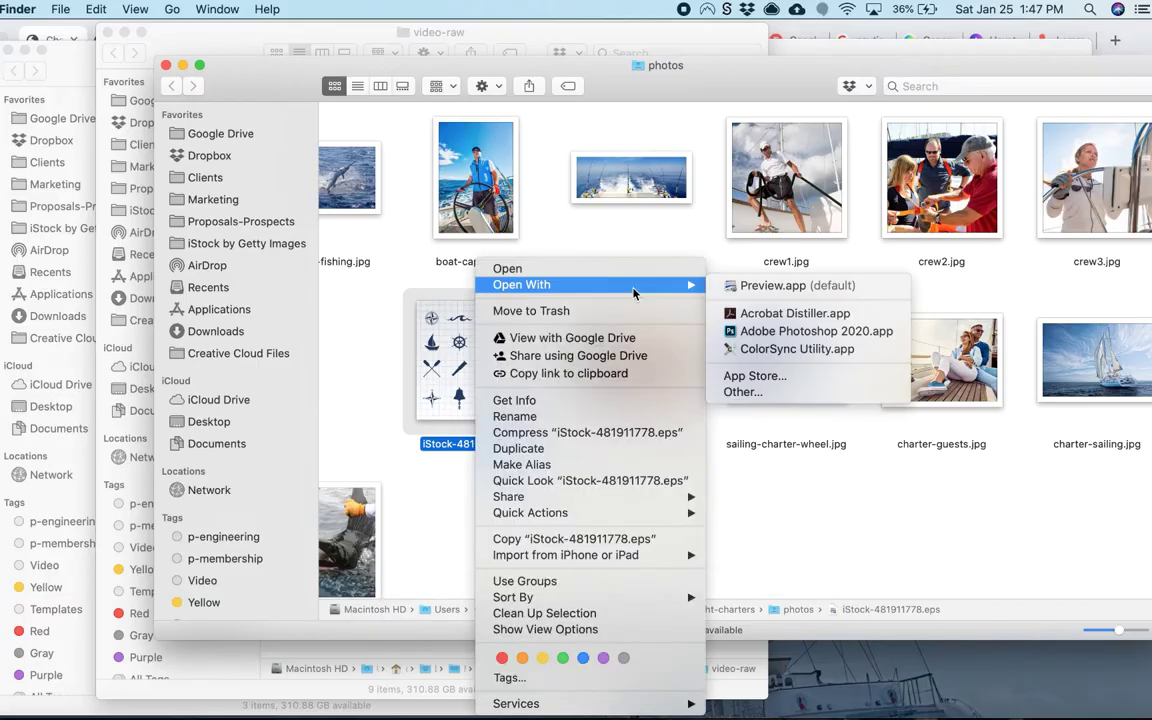
Step: Start the Charter Templates heading below the hero, typing 'Char' so far
key(Escape)
key(super+Tab)
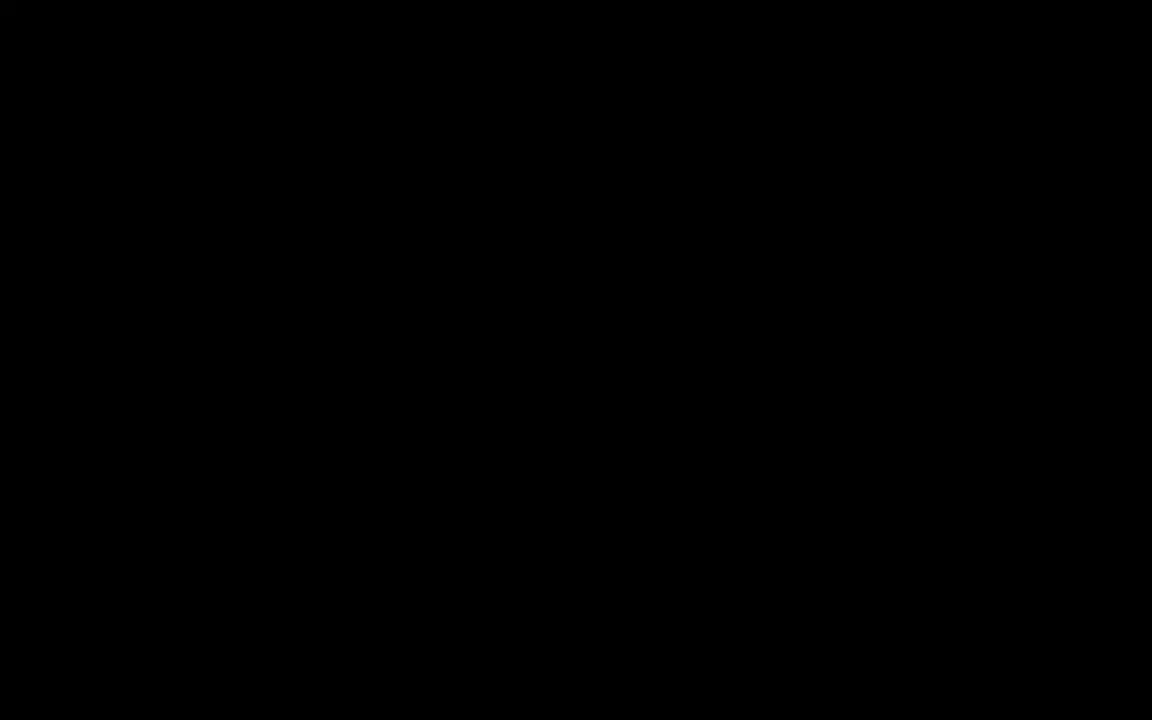
text(Char)
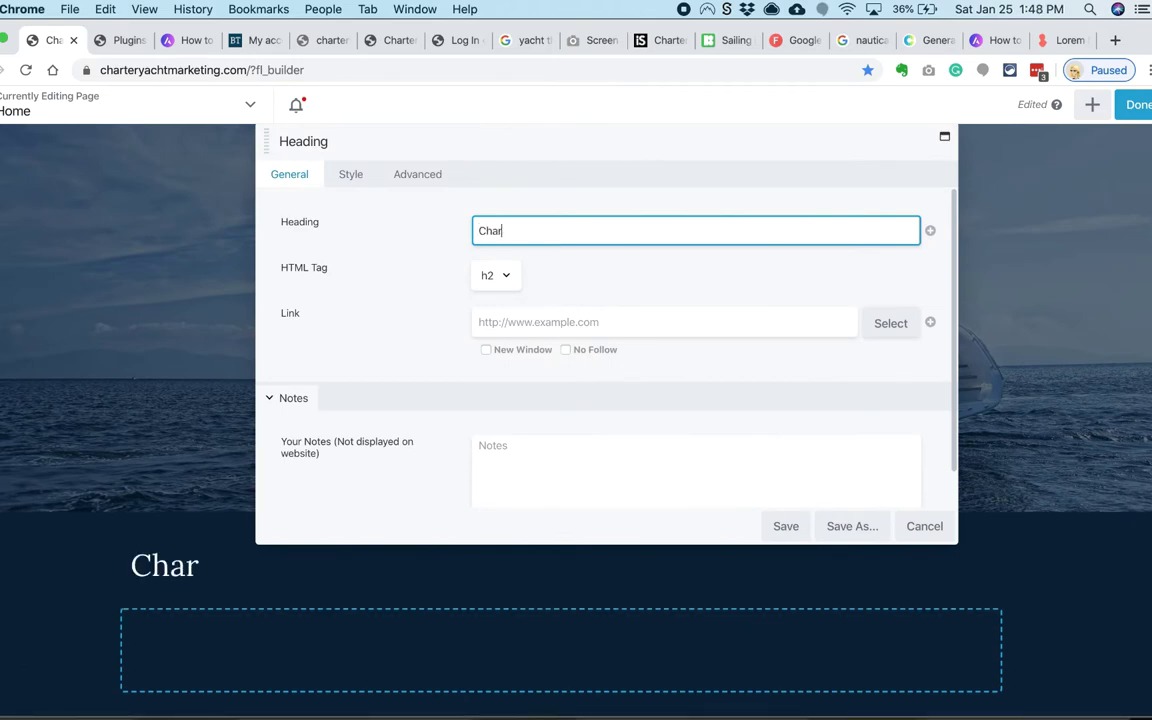
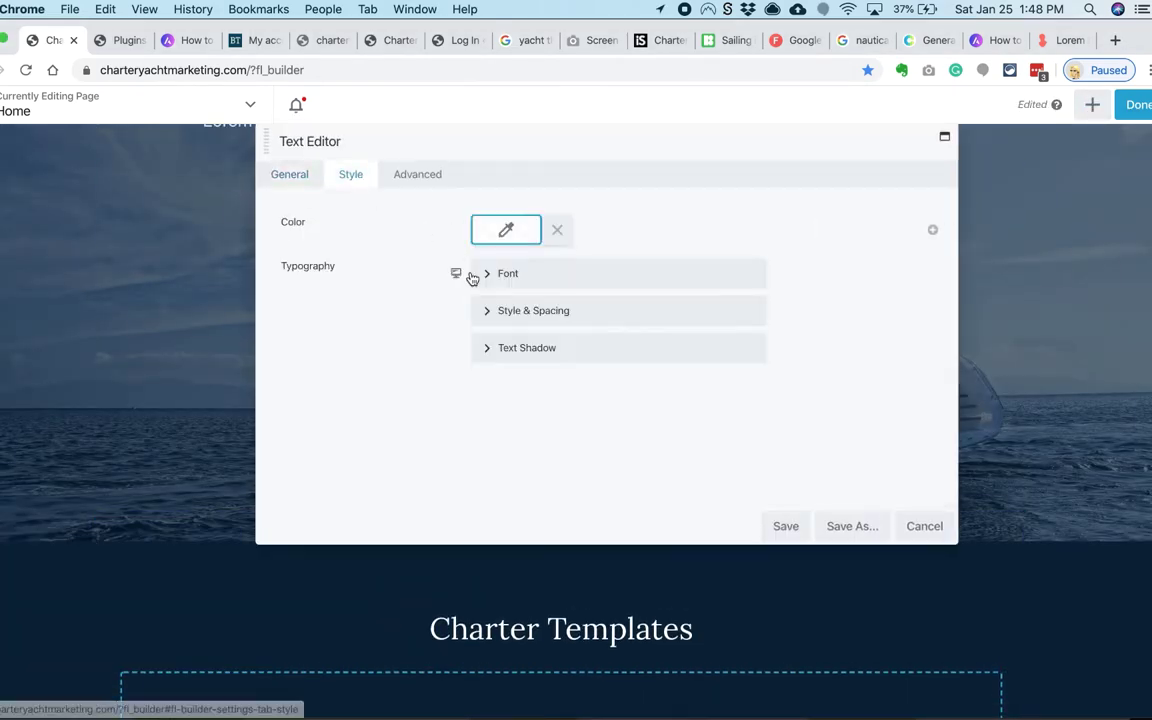
Step: Enlarge the View all text and set its font family to Lora
click(472, 275)
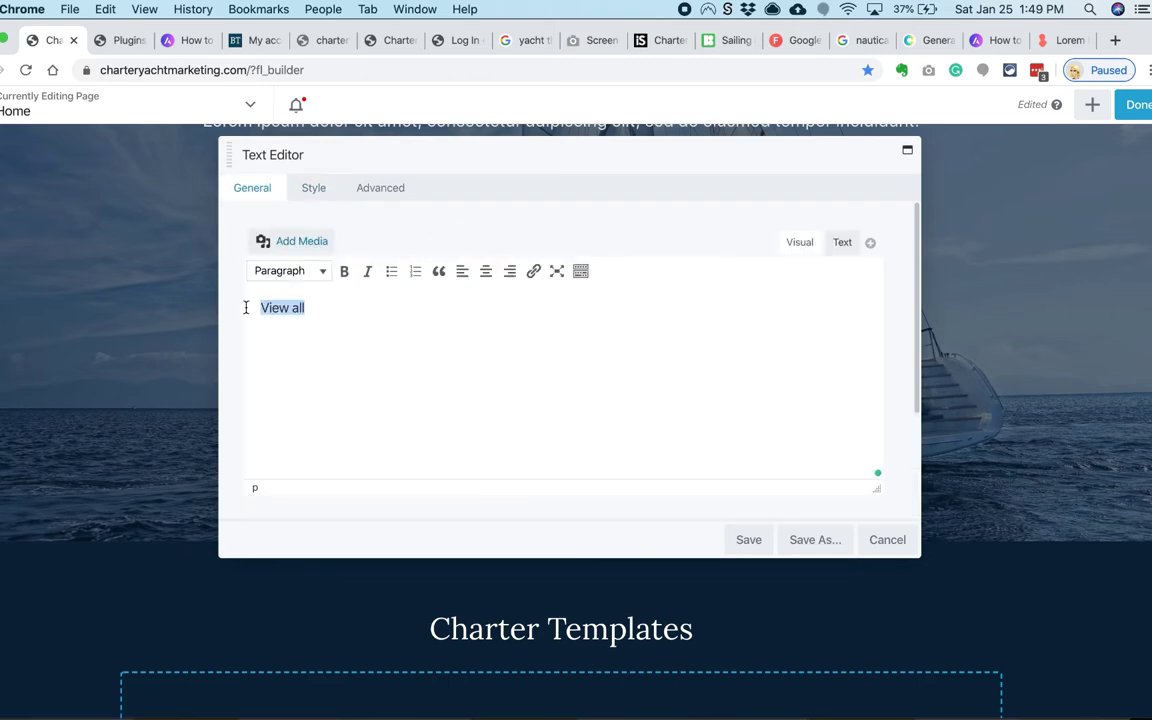
click(323, 302)
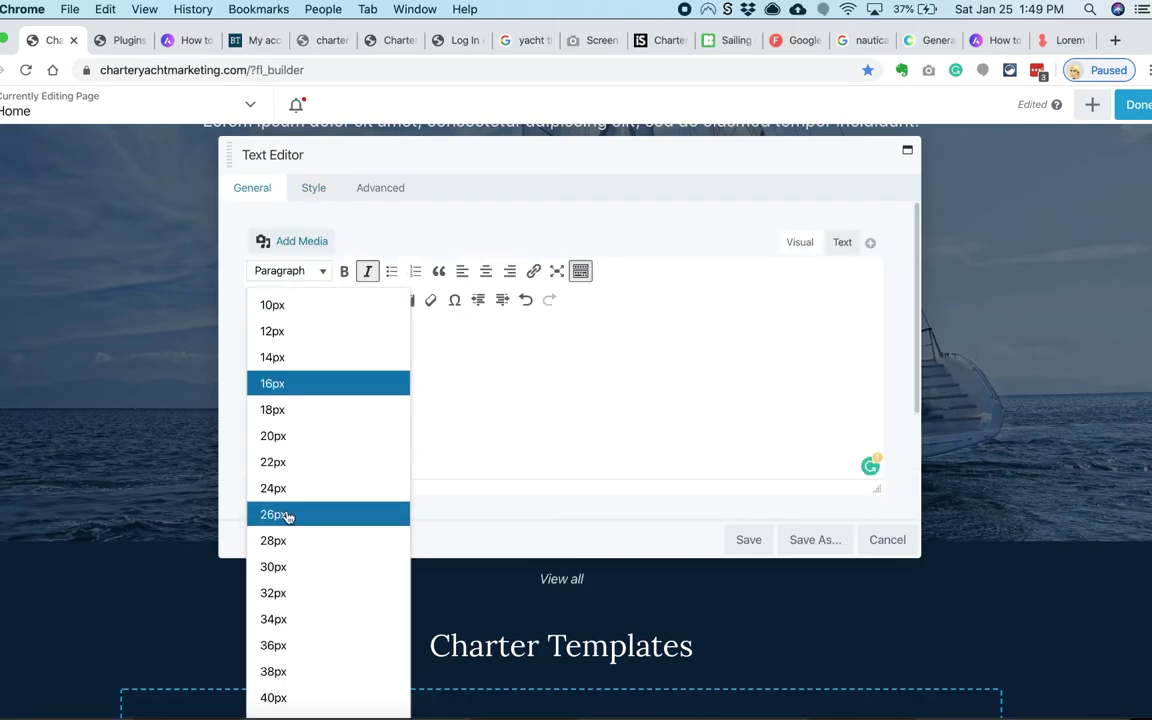
click(287, 516)
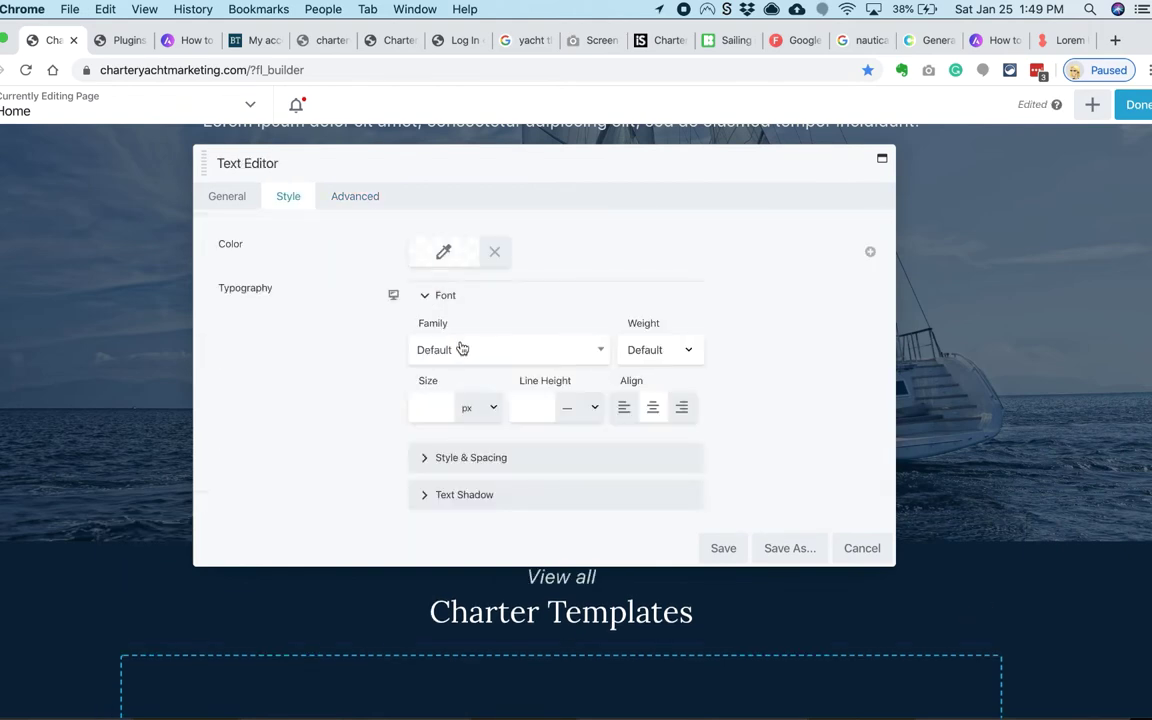
click(508, 349)
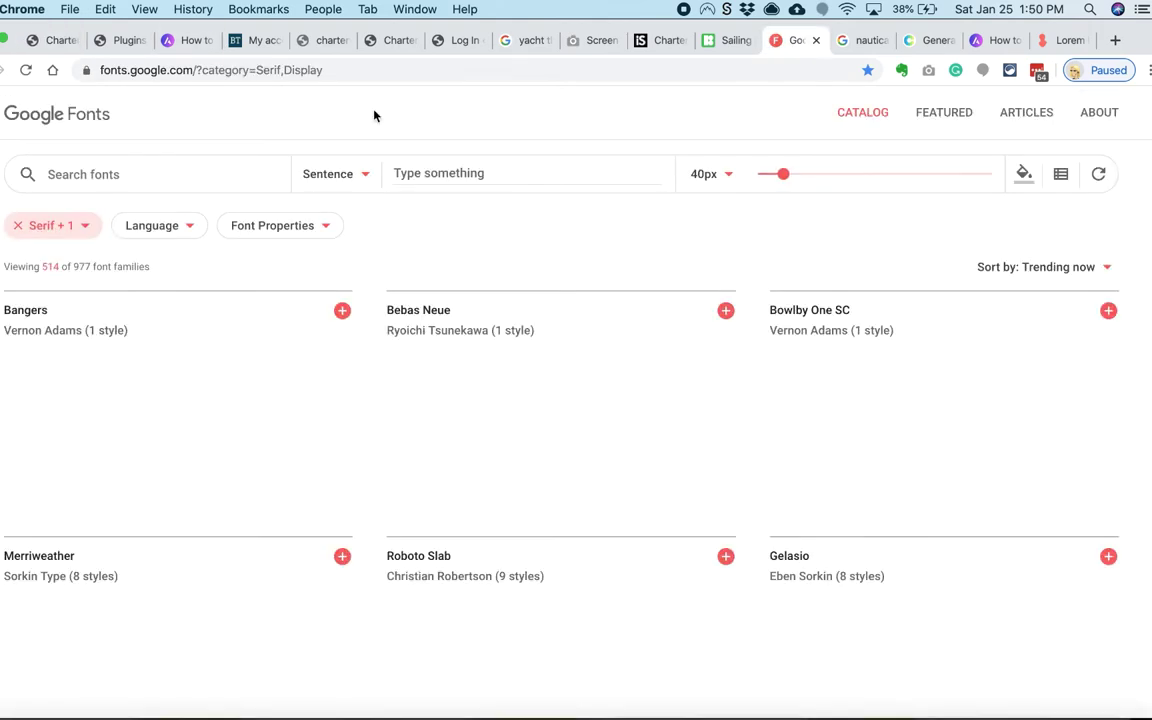
scroll(368, 424, down, 5)
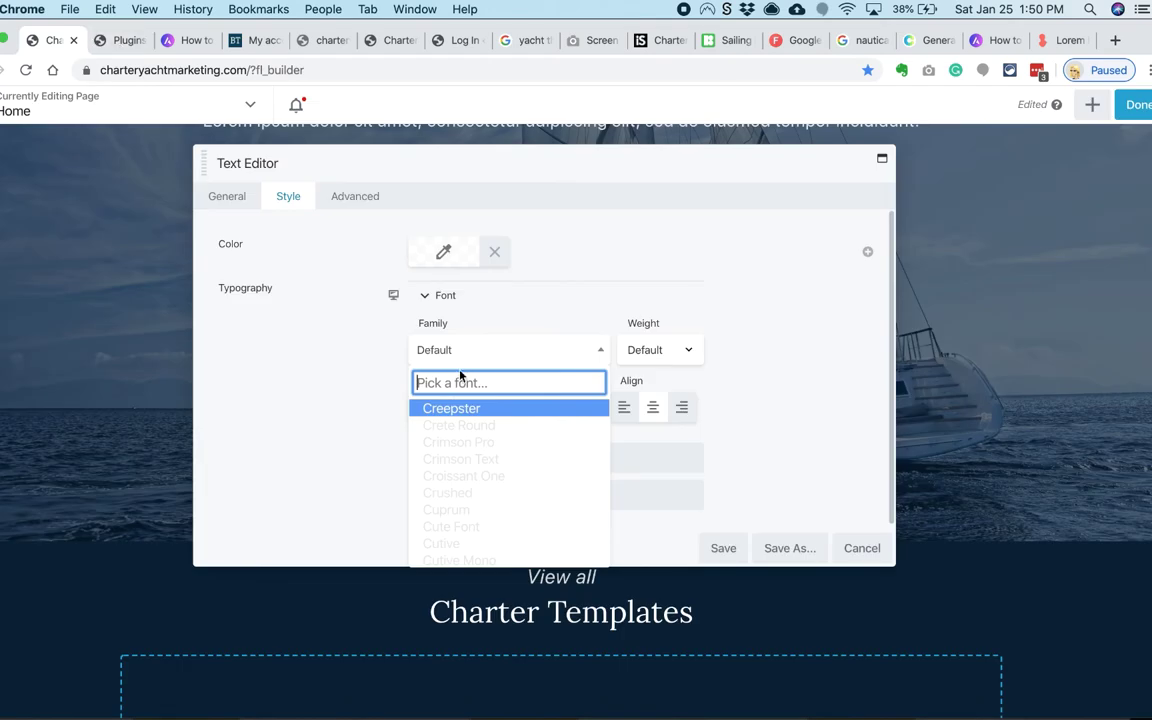
text(lora)
click(437, 424)
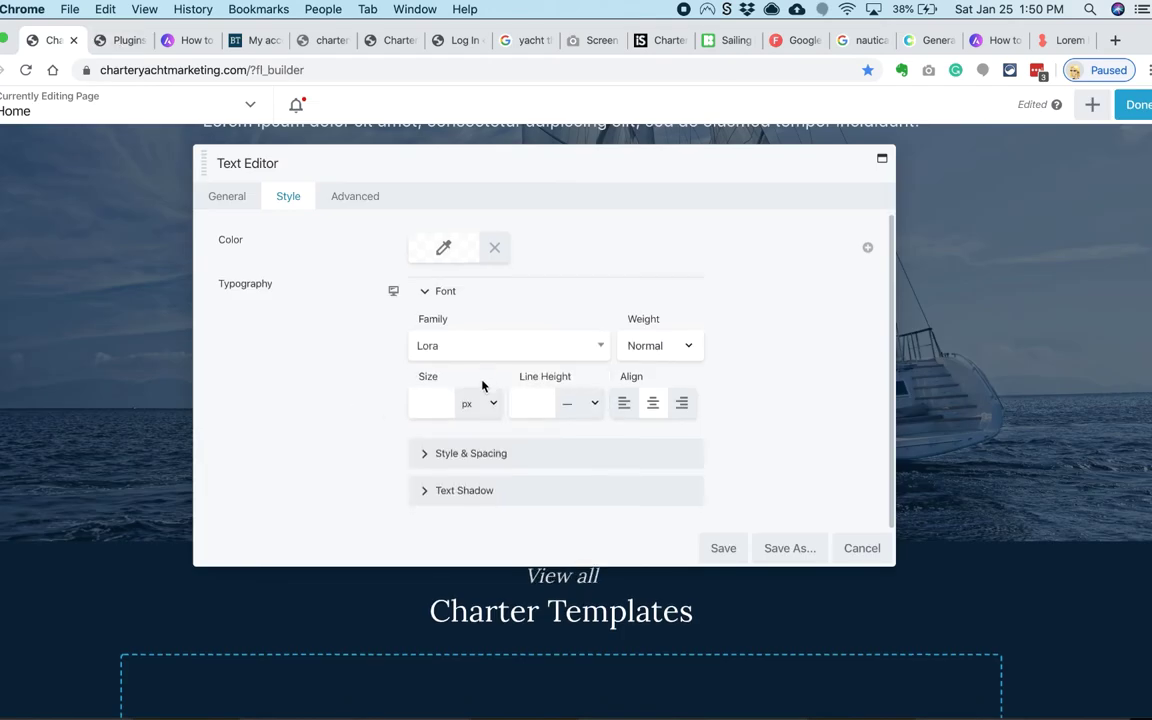
Step: Remove the italic from View all and save the text settings
click(422, 455)
click(226, 196)
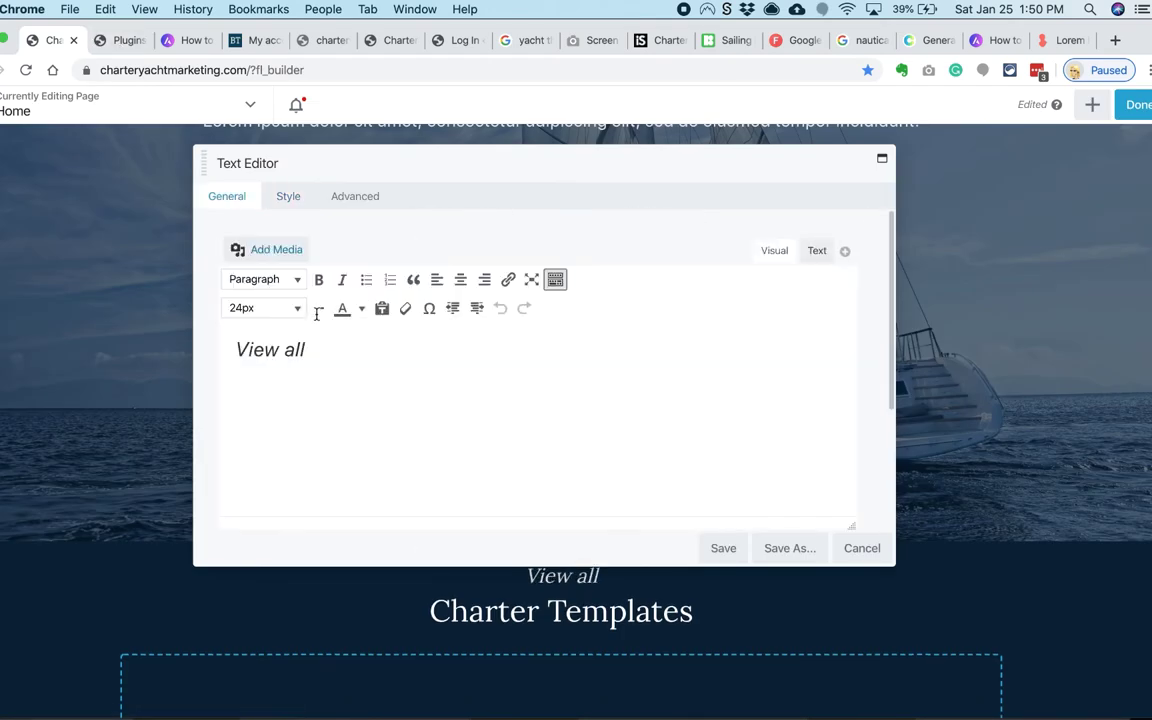
click(343, 280)
click(288, 196)
scroll(483, 314, down, 5)
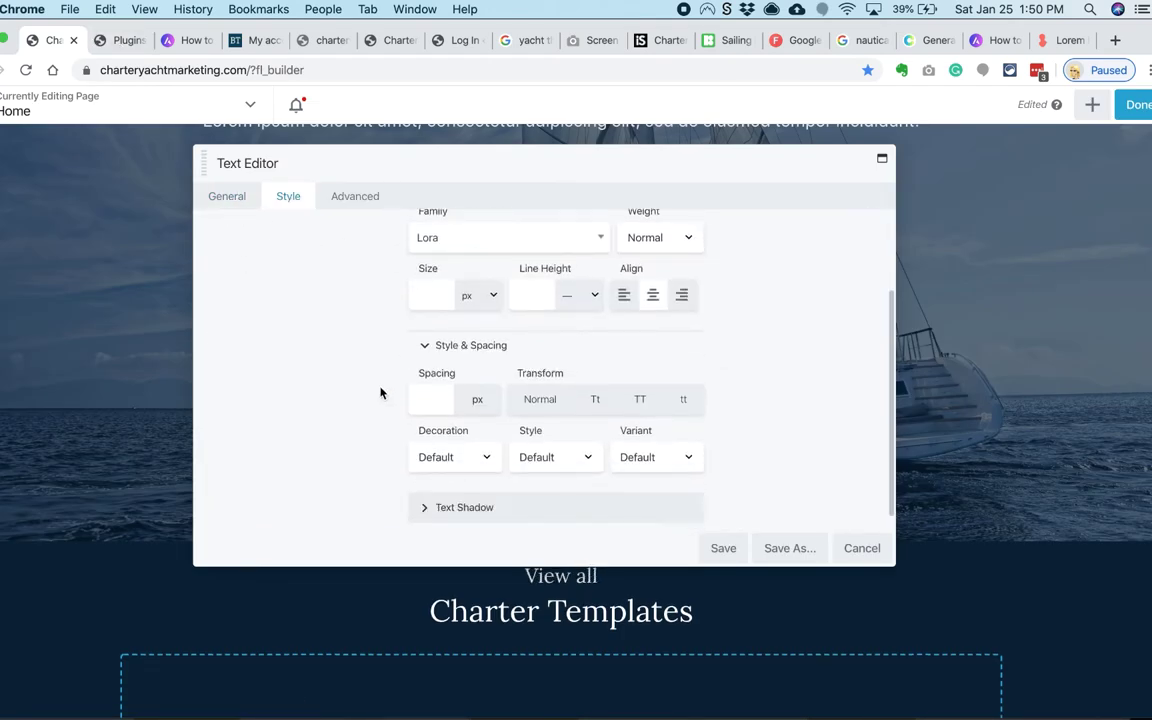
click(722, 550)
Step: Paste a copied lorem ipsum paragraph into a new Text Editor below Charter Templates
key(super+9)
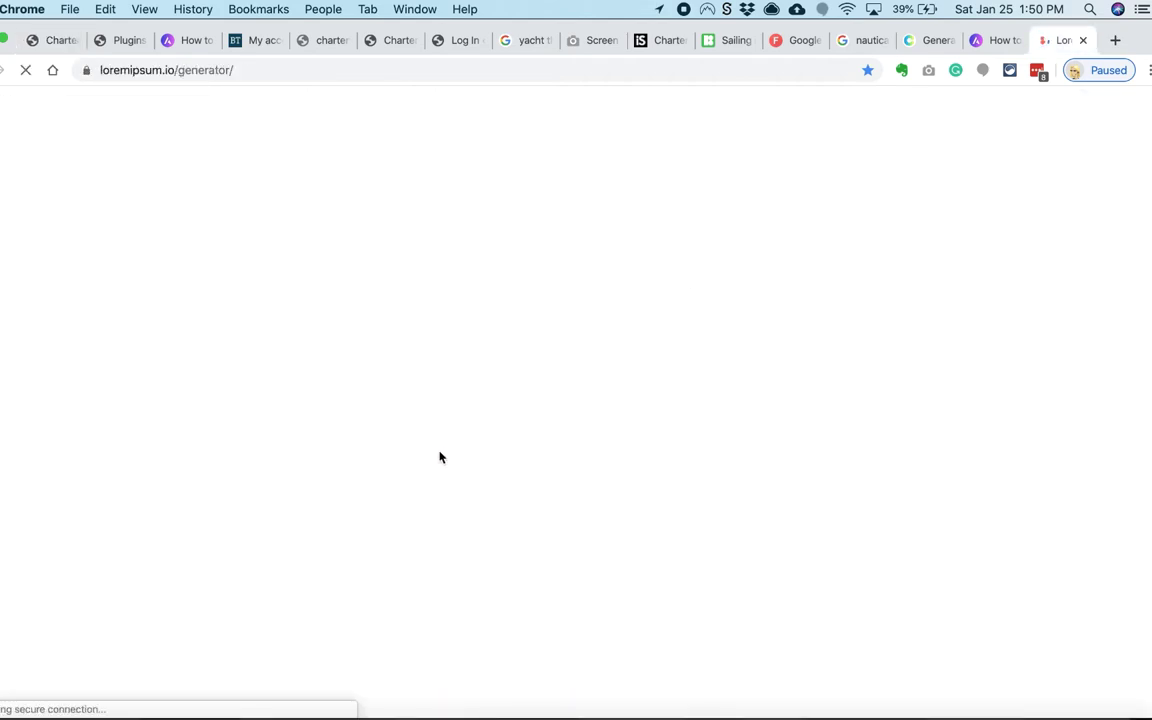
drag(467, 398, 682, 311)
key(super+c)
key(super+1)
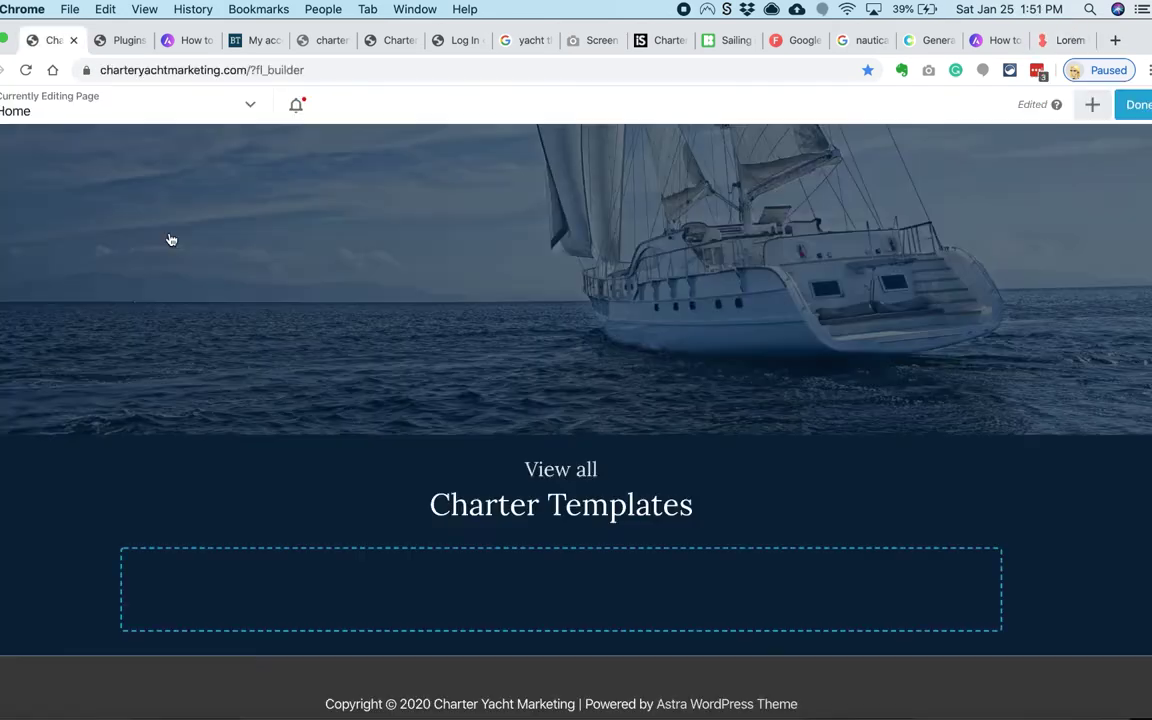
click(1092, 104)
drag(1052, 339, 551, 650)
click(236, 200)
key(super+v)
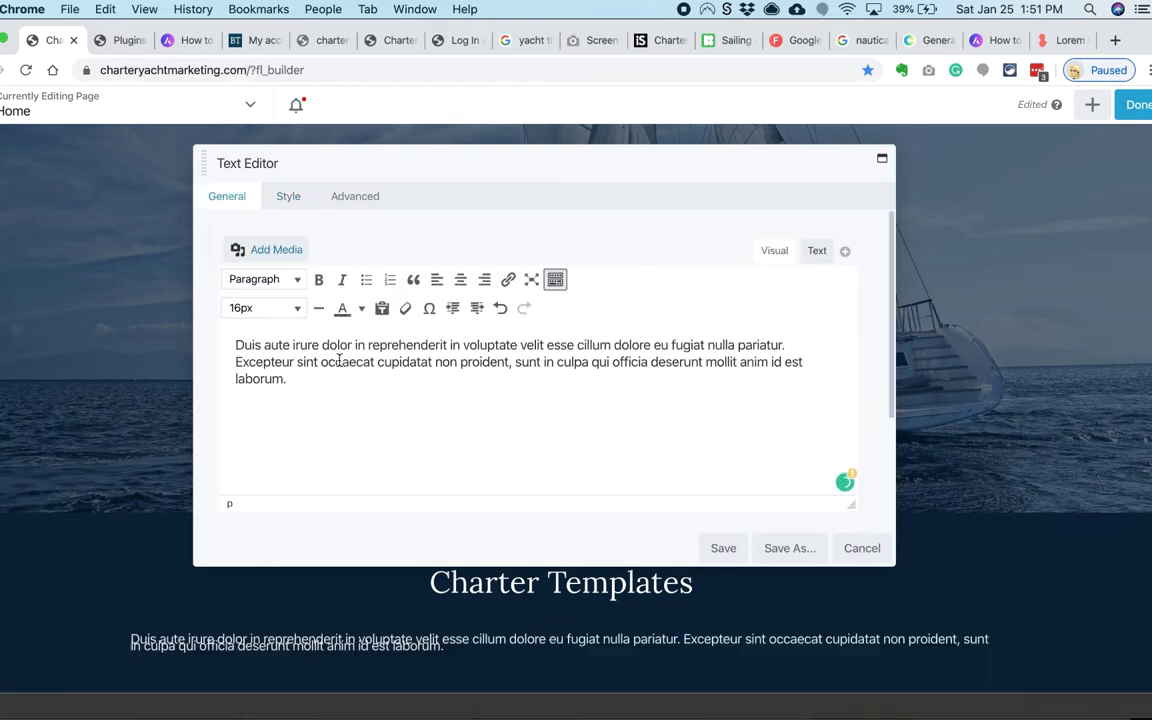
Step: Save the paragraph and add a PowerPack Content Grid below it
click(722, 548)
click(1092, 104)
click(1124, 185)
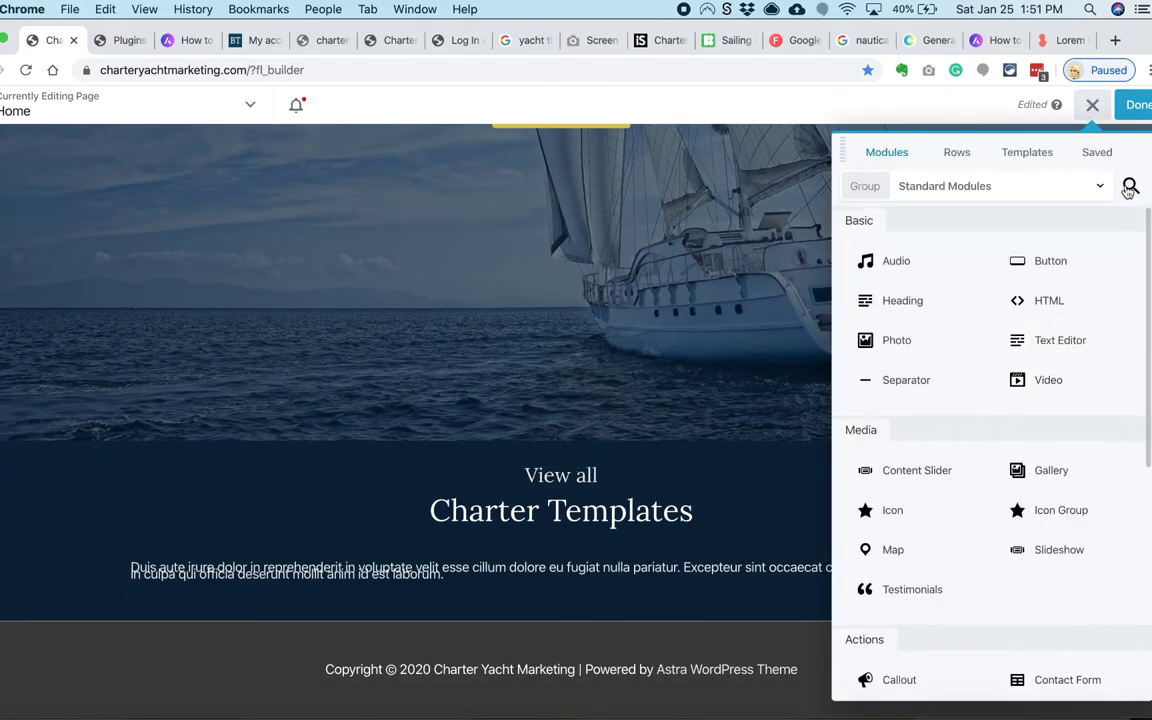
text(post)
drag(900, 450, 600, 545)
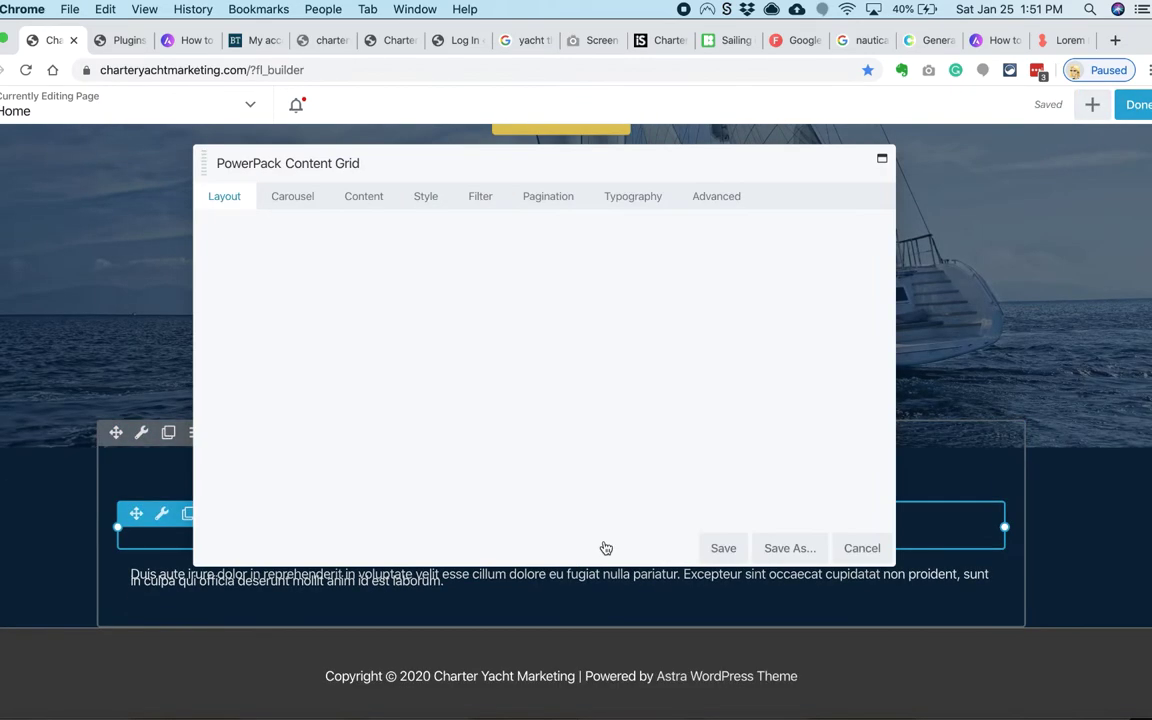
Step: Hide the post content, author and date in the content grid
scroll(314, 301, down, 5)
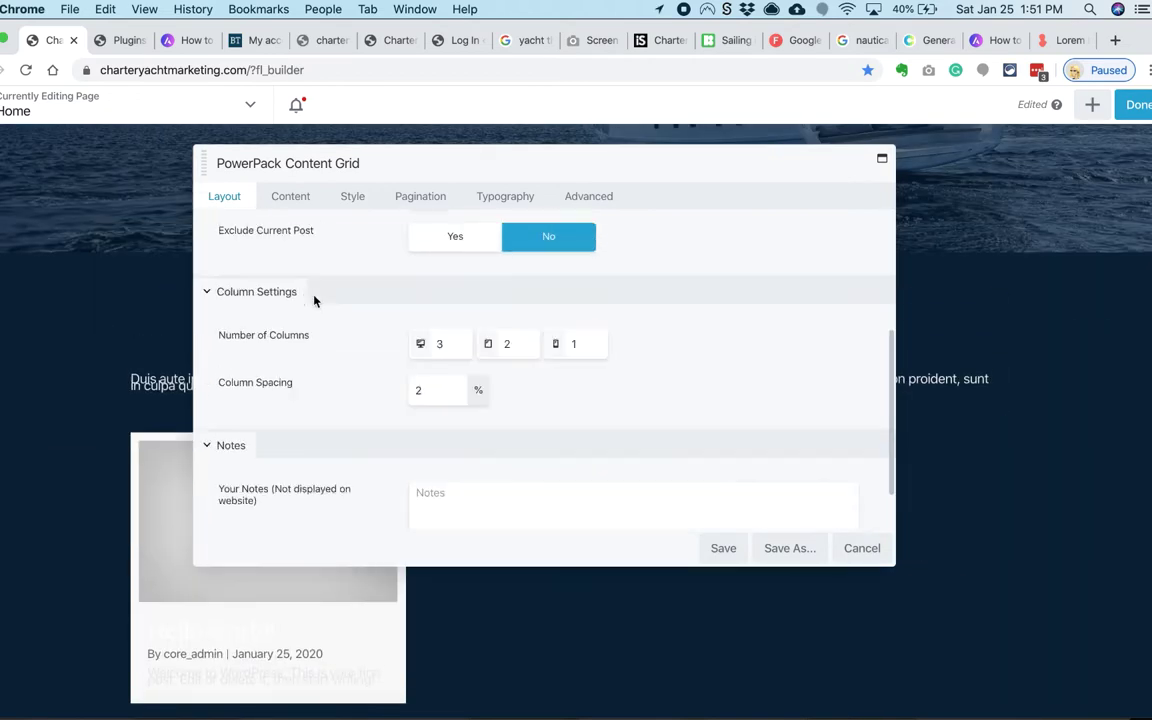
click(290, 196)
scroll(337, 301, down, 5)
click(548, 302)
scroll(548, 452, down, 4)
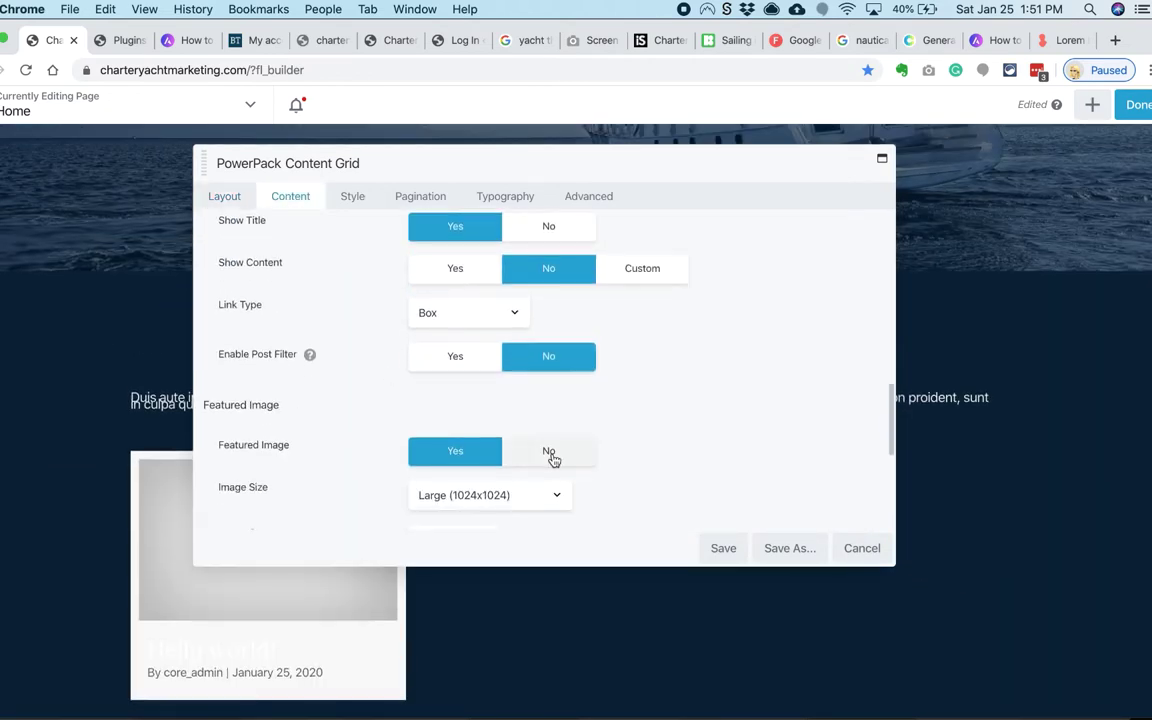
click(548, 417)
click(548, 450)
scroll(379, 464, down, 1)
scroll(380, 400, up, 5)
Step: Choose the featured image size for the grid posts
click(453, 408)
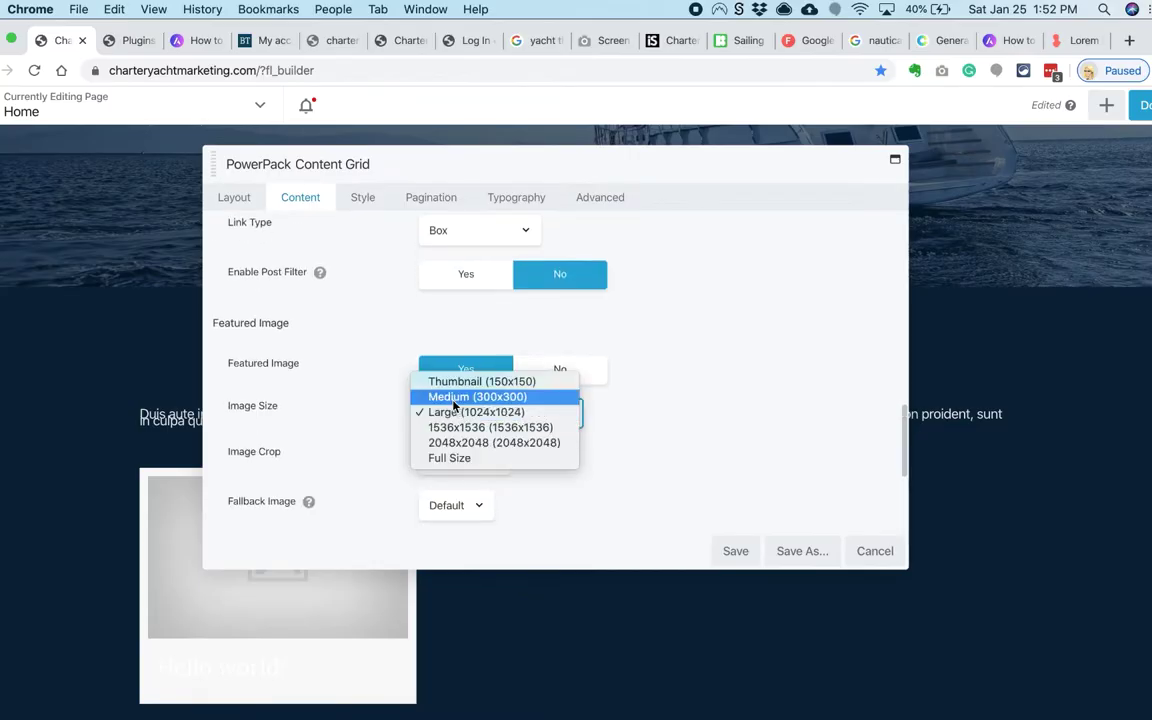
click(453, 413)
scroll(375, 283, down, 4)
scroll(375, 283, up, 8)
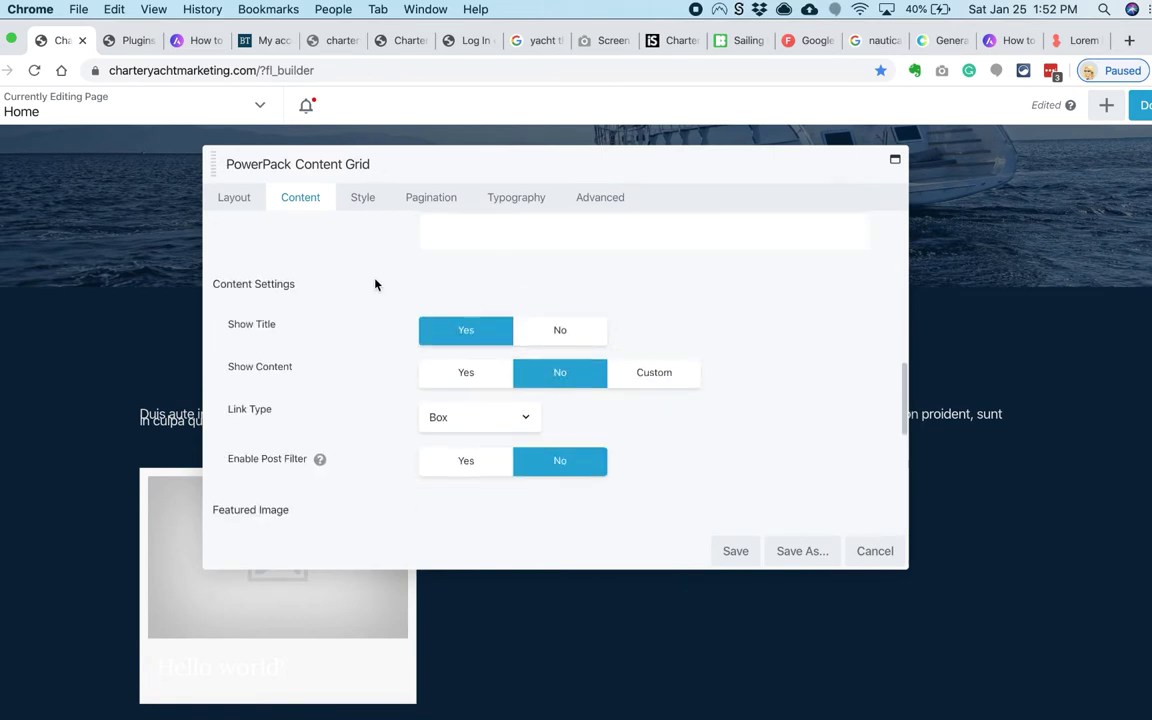
scroll(360, 450, down, 1)
Step: Set the grid's box padding to 3
click(362, 197)
scroll(360, 275, down, 1)
double_click(425, 419)
text(3)
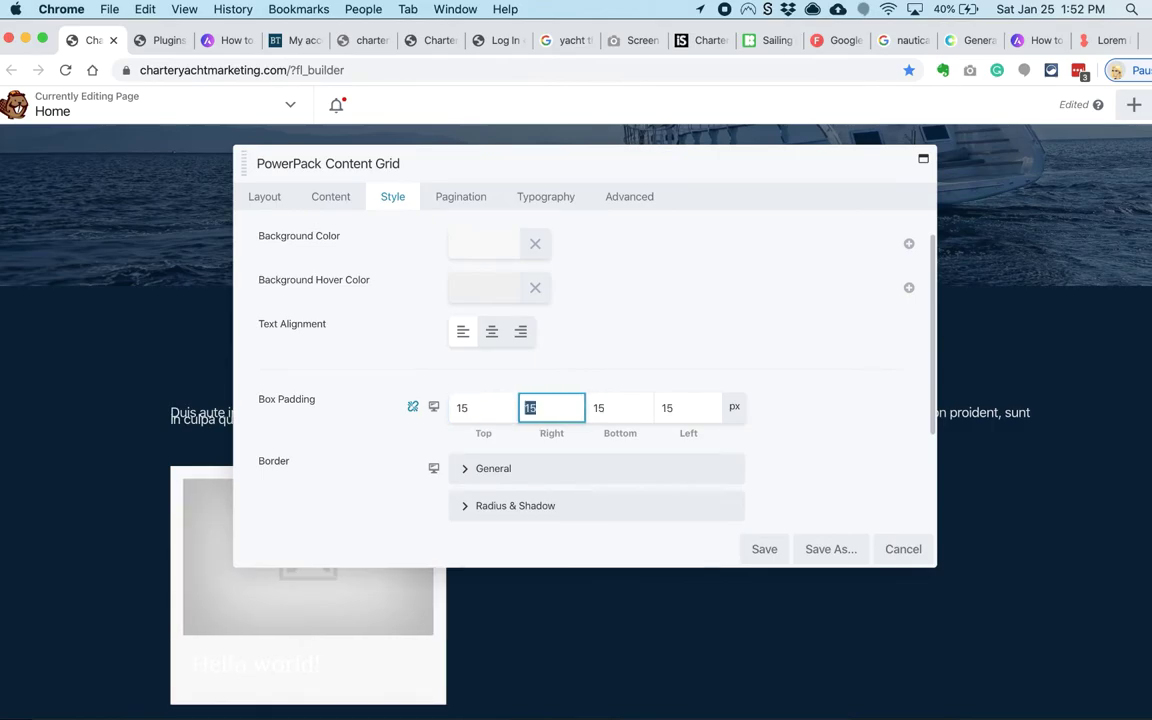
scroll(180, 500, down, 2)
scroll(180, 416, up, 4)
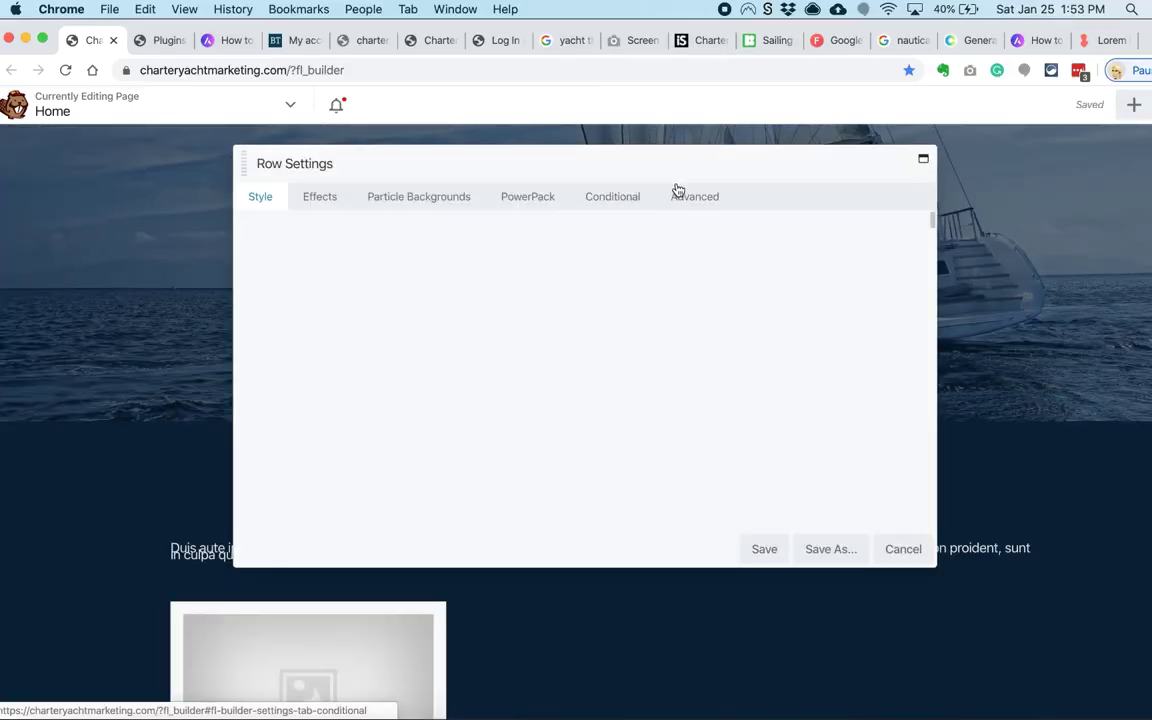
Step: Set the row padding to 0 on all sides, save, and go to WordPress Plugins
click(612, 197)
click(479, 343)
text(0)
click(410, 343)
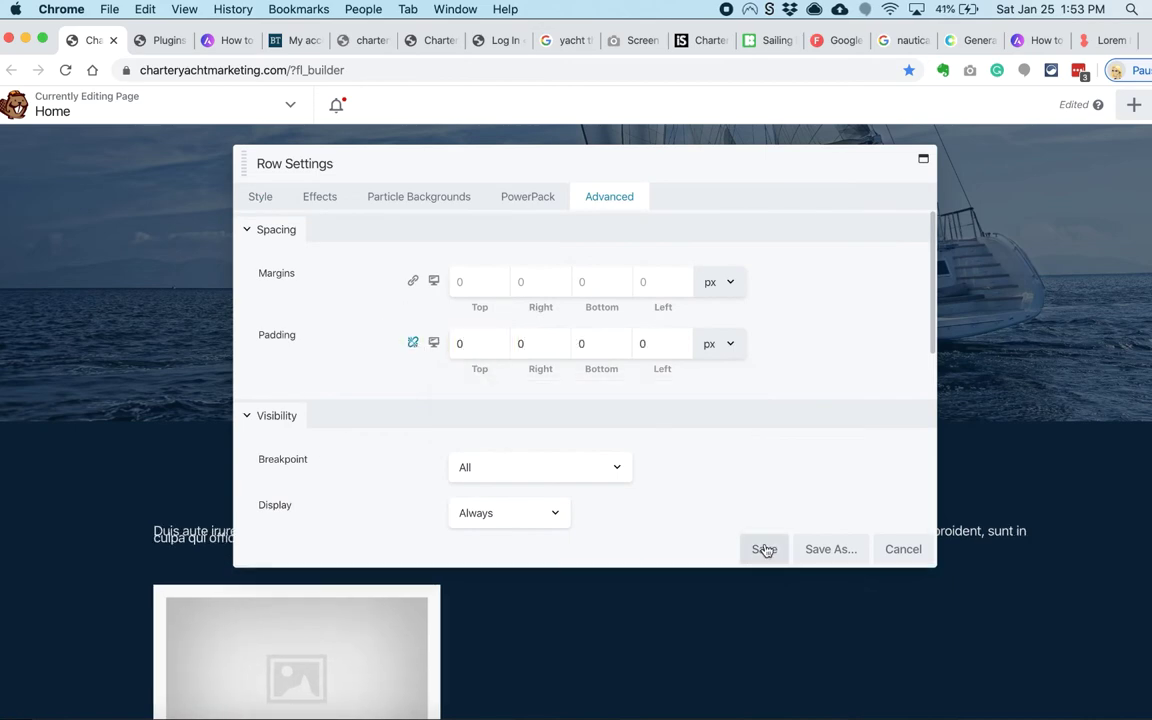
click(270, 633)
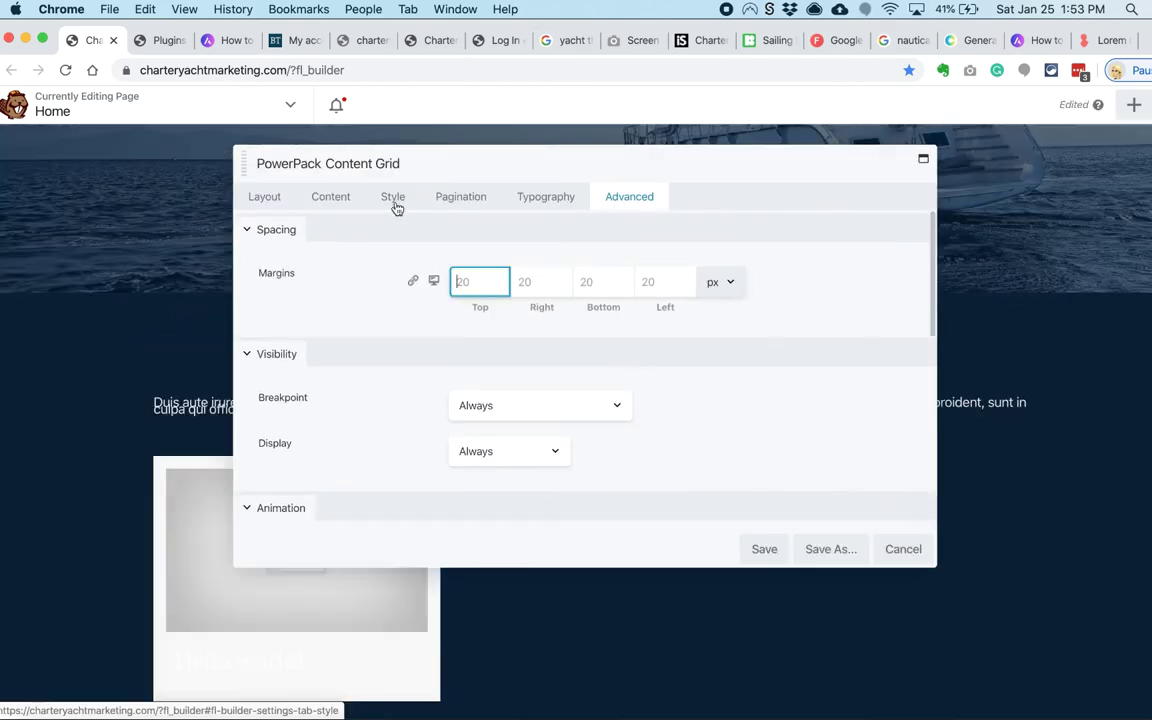
click(347, 204)
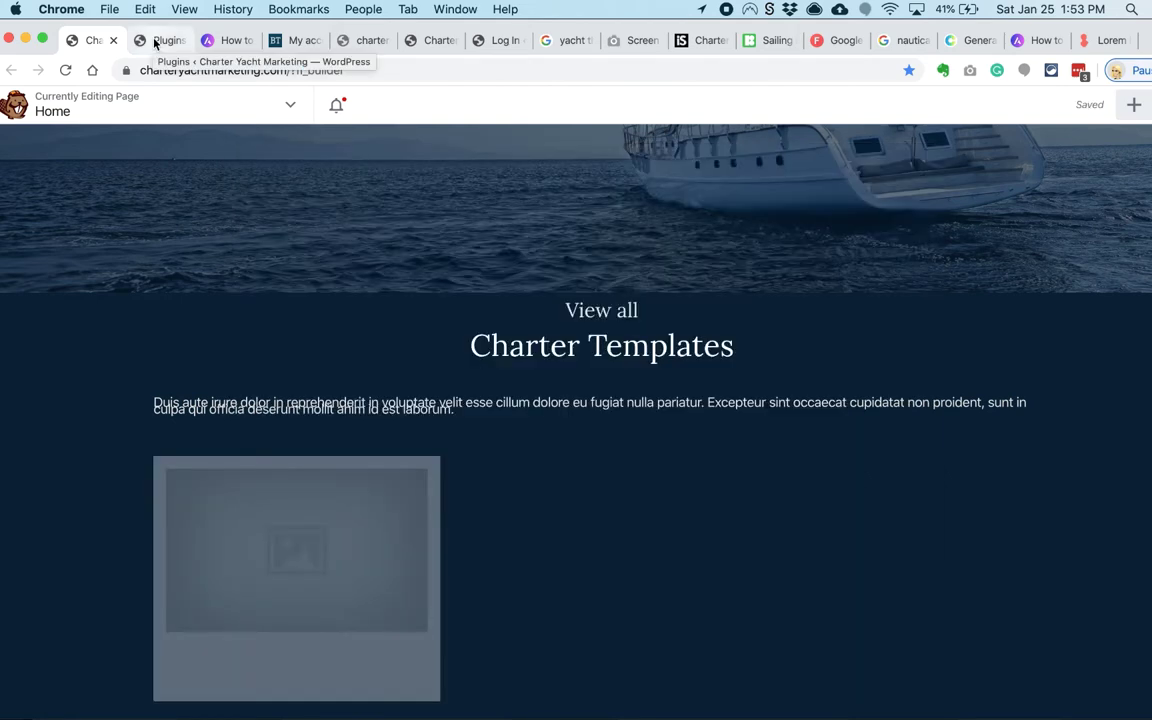
click(163, 40)
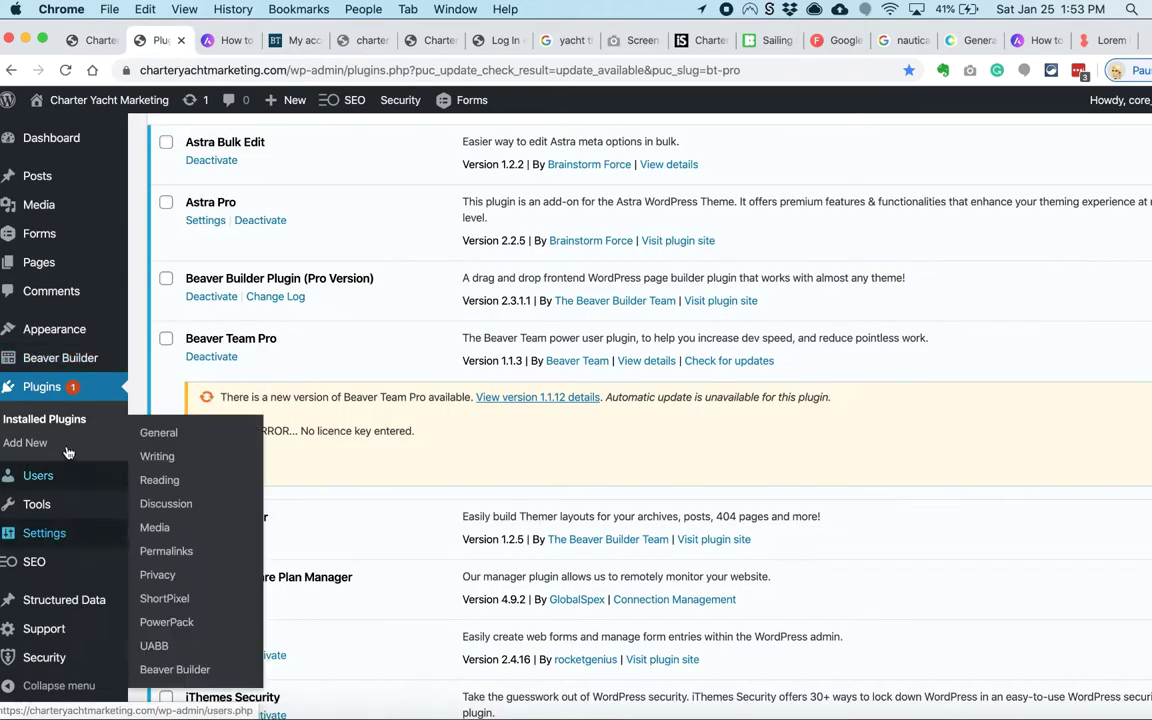
Step: Set the global typography line height to 1.3 and compare the spacing on the page
mouse_move(54, 329)
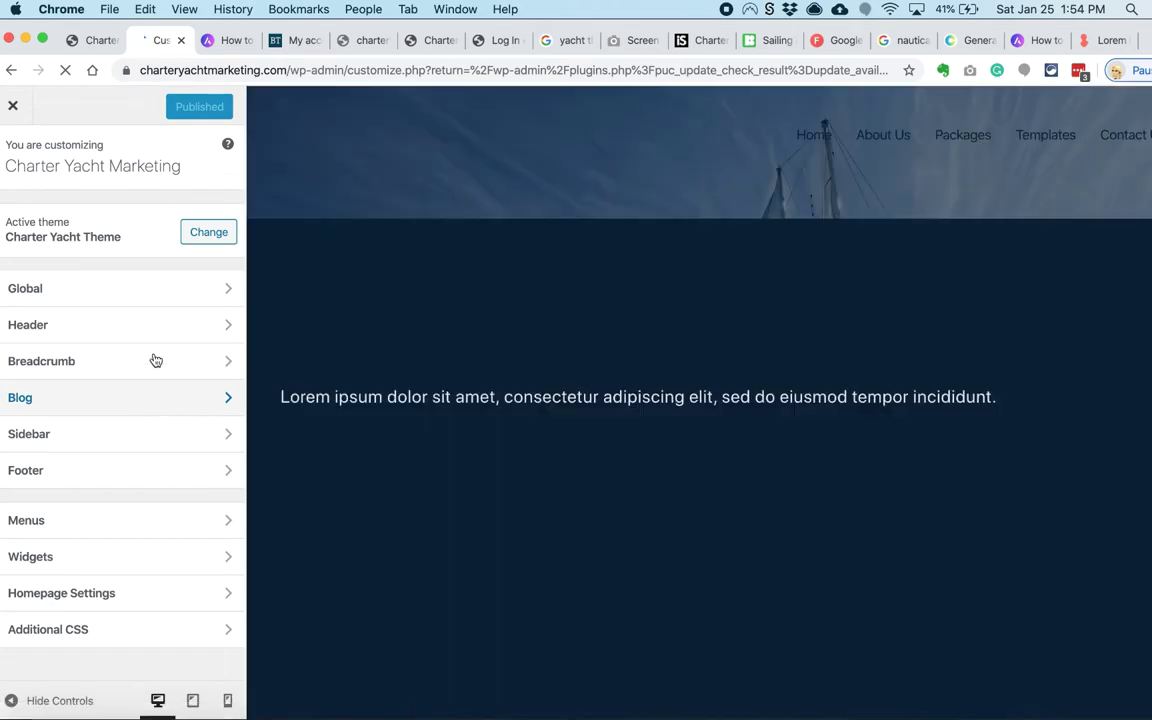
click(112, 370)
click(108, 230)
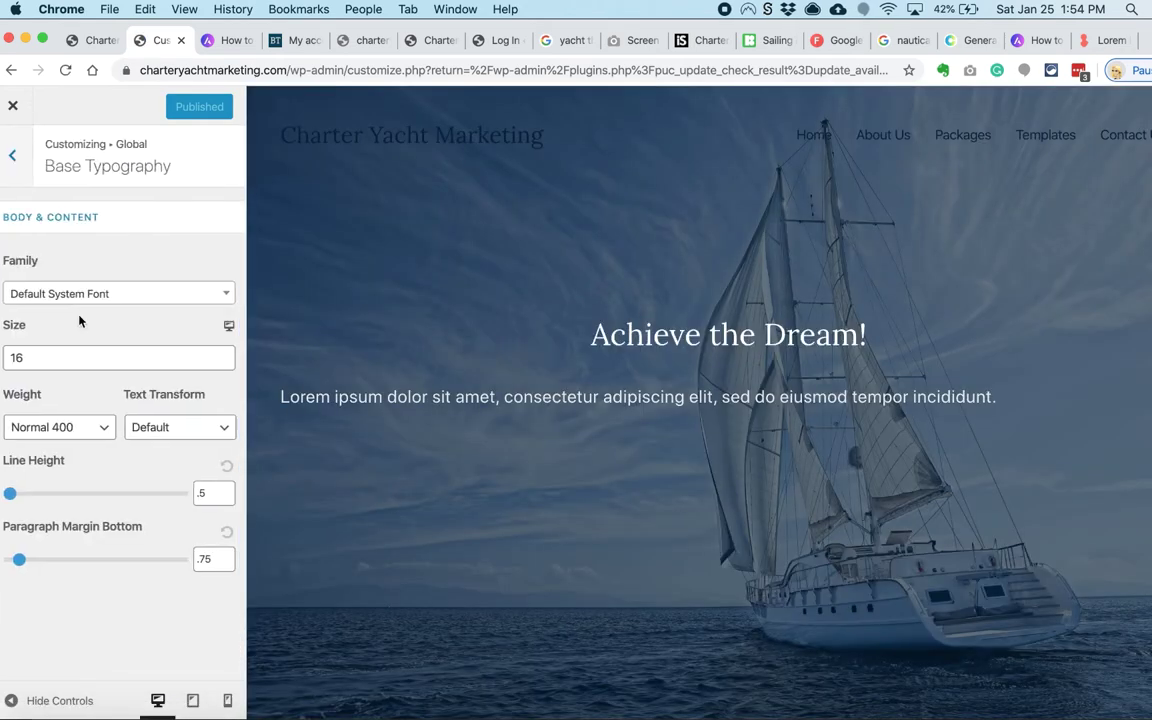
double_click(210, 493)
text(1.3)
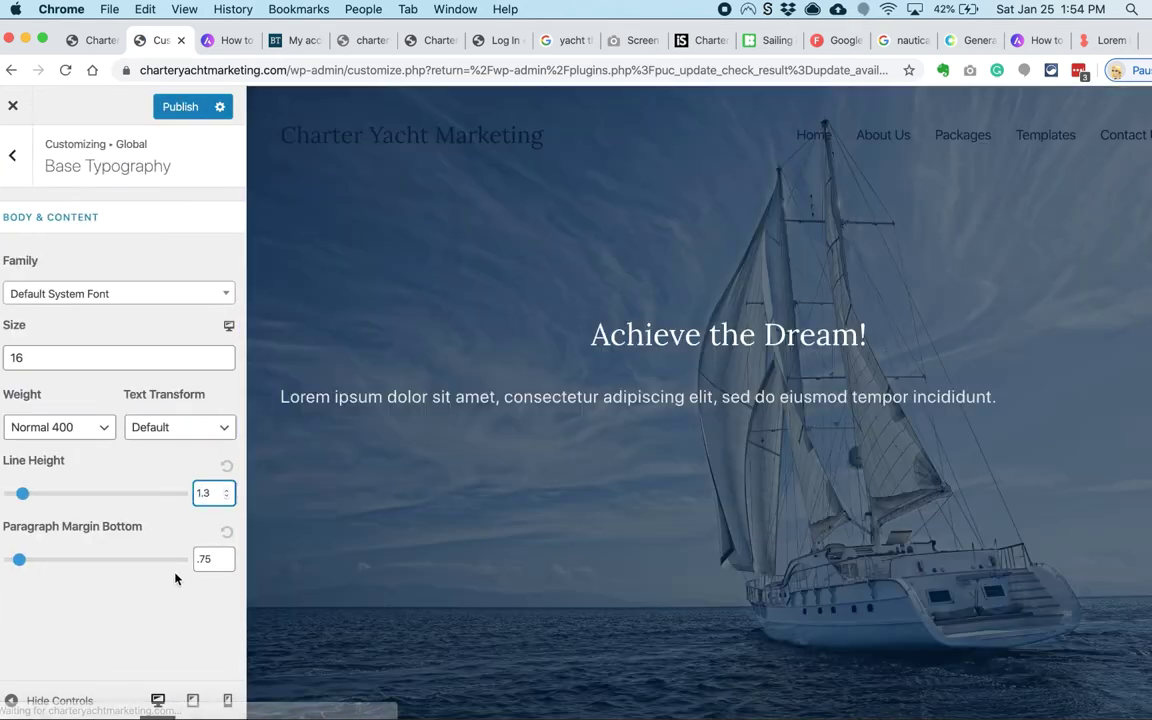
text(1.5)
click(90, 40)
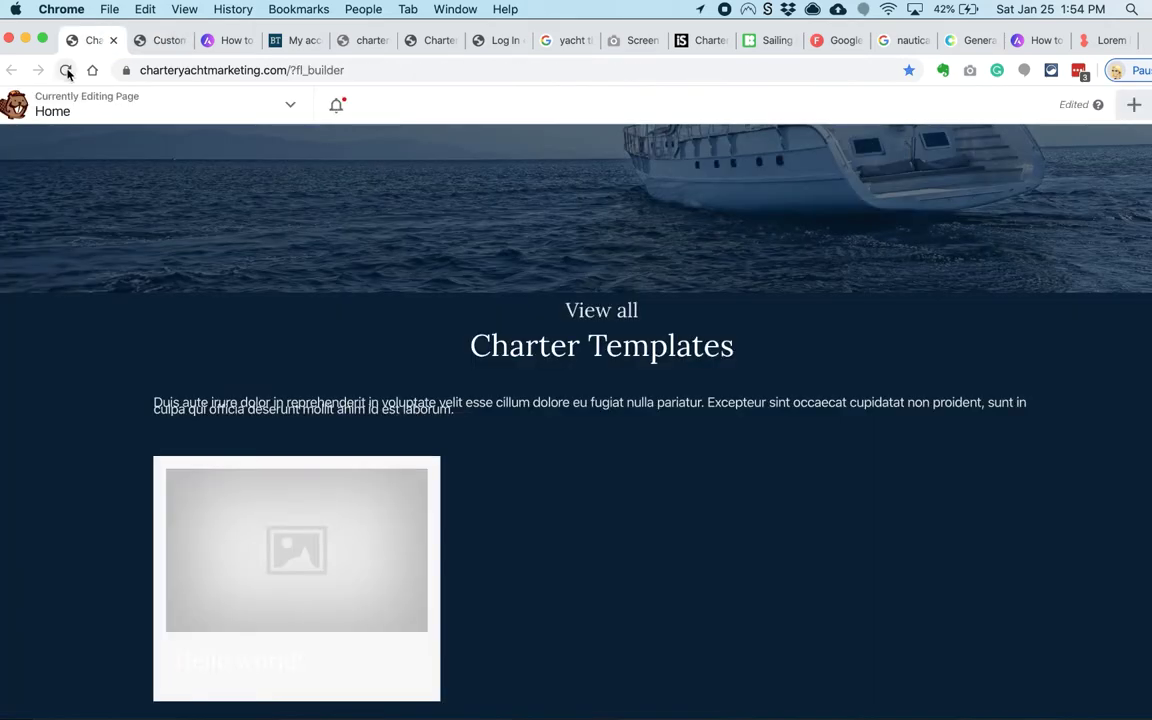
key(ctrl+Tab)
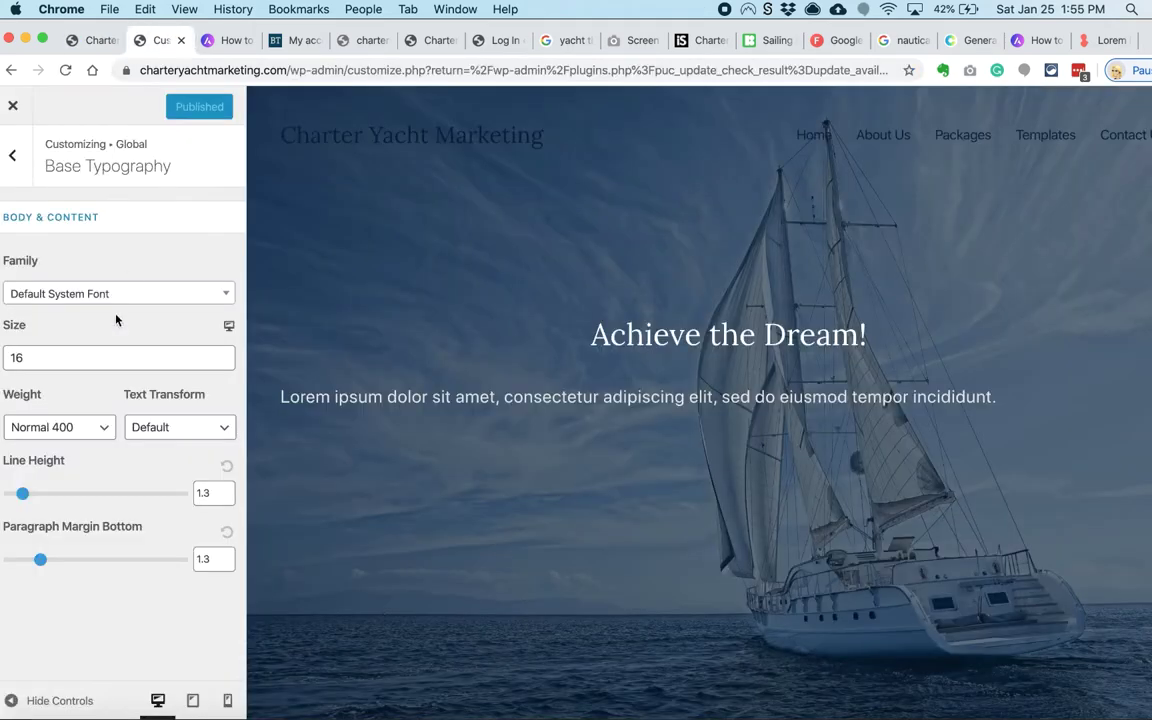
key(ctrl+shift+Tab)
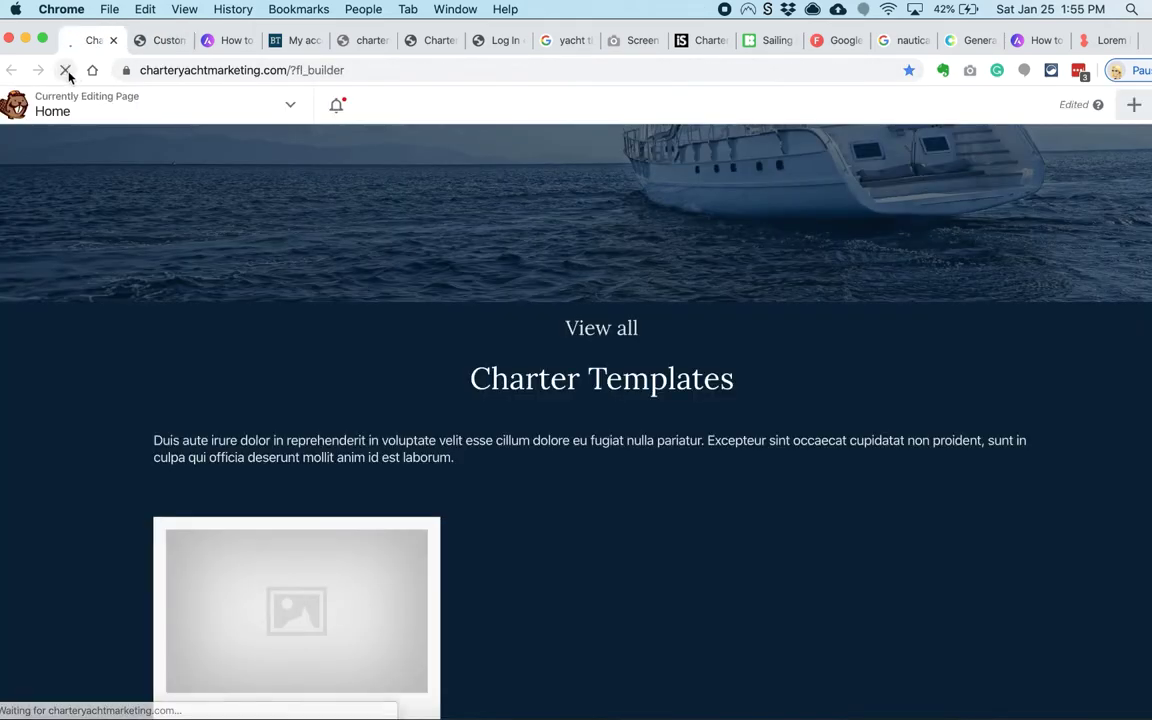
Step: Filter Google Fonts to Serif and Handwriting categories, dropping Display
key(ctrl+Tab)
scroll(321, 239, up, 5)
click(112, 213)
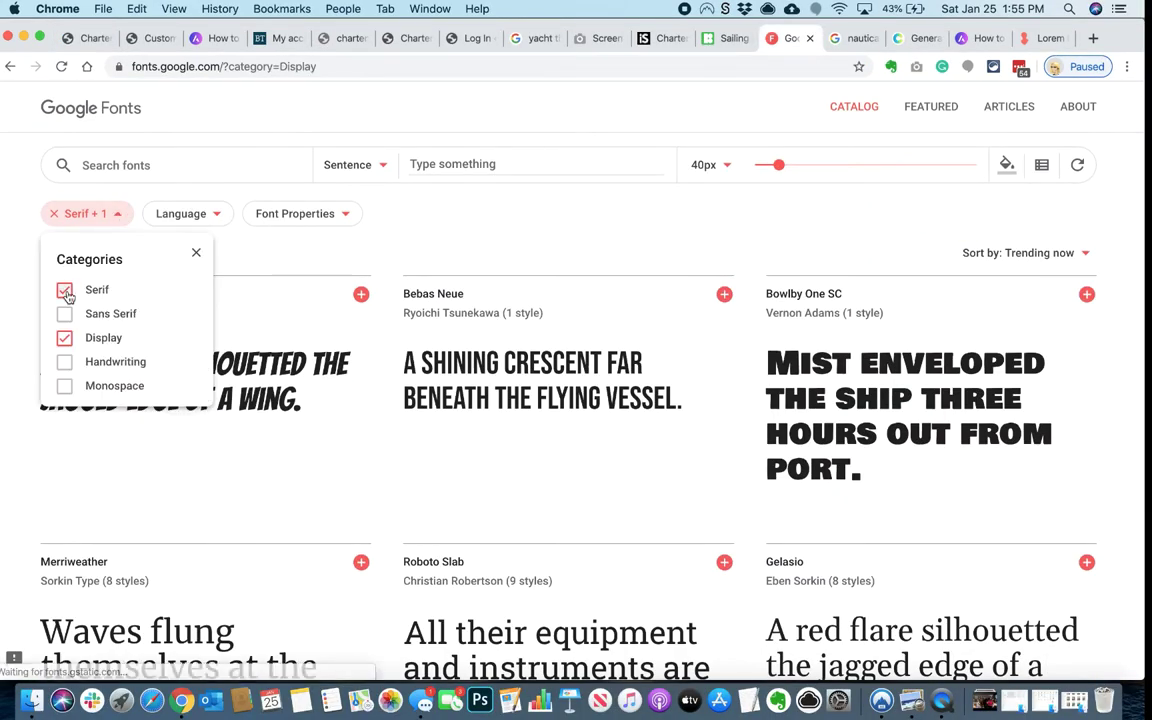
click(64, 338)
click(64, 362)
scroll(12, 401, down, 10)
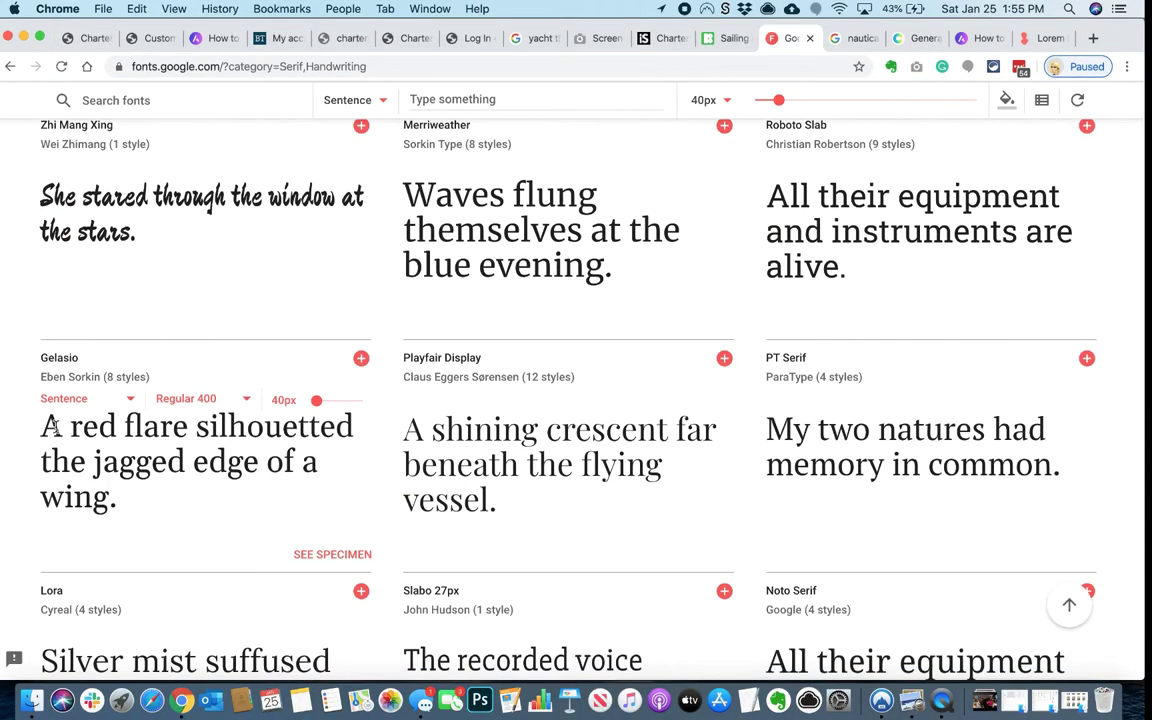
scroll(57, 432, down, 15)
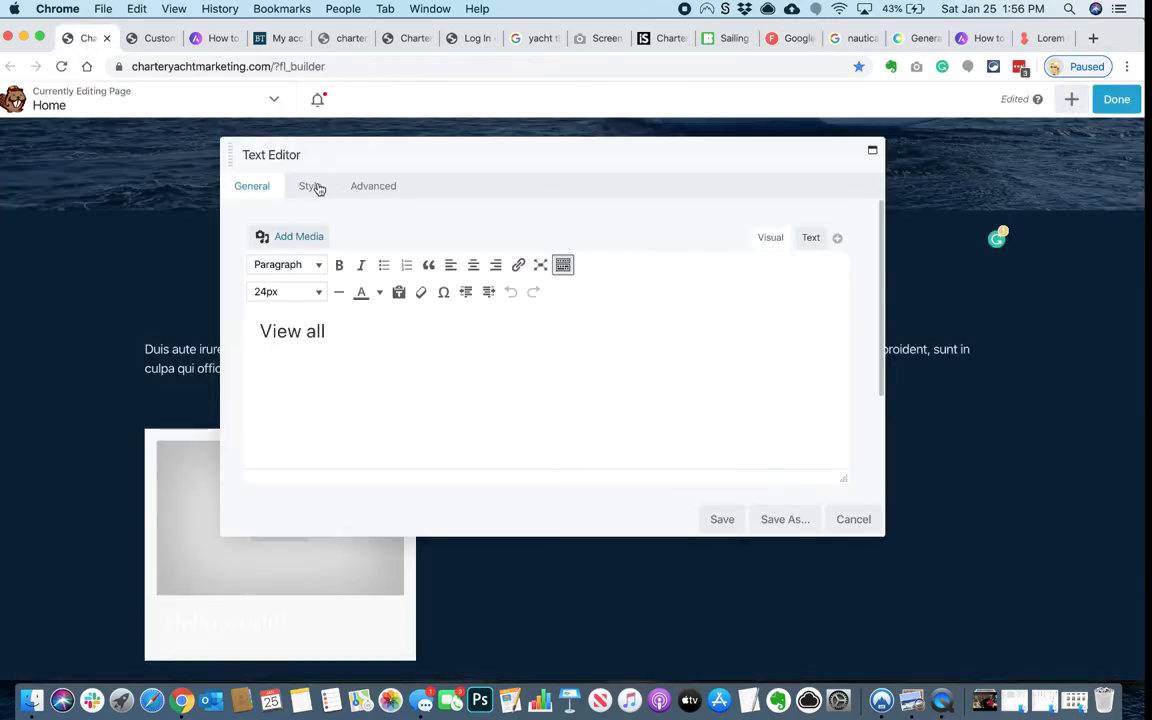
Step: Try Great Vibes at size 36 for View all, then discard the unsaved change
click(310, 186)
click(486, 331)
text(great)
click(490, 455)
drag(500, 158, 514, 283)
click(458, 516)
text(36)
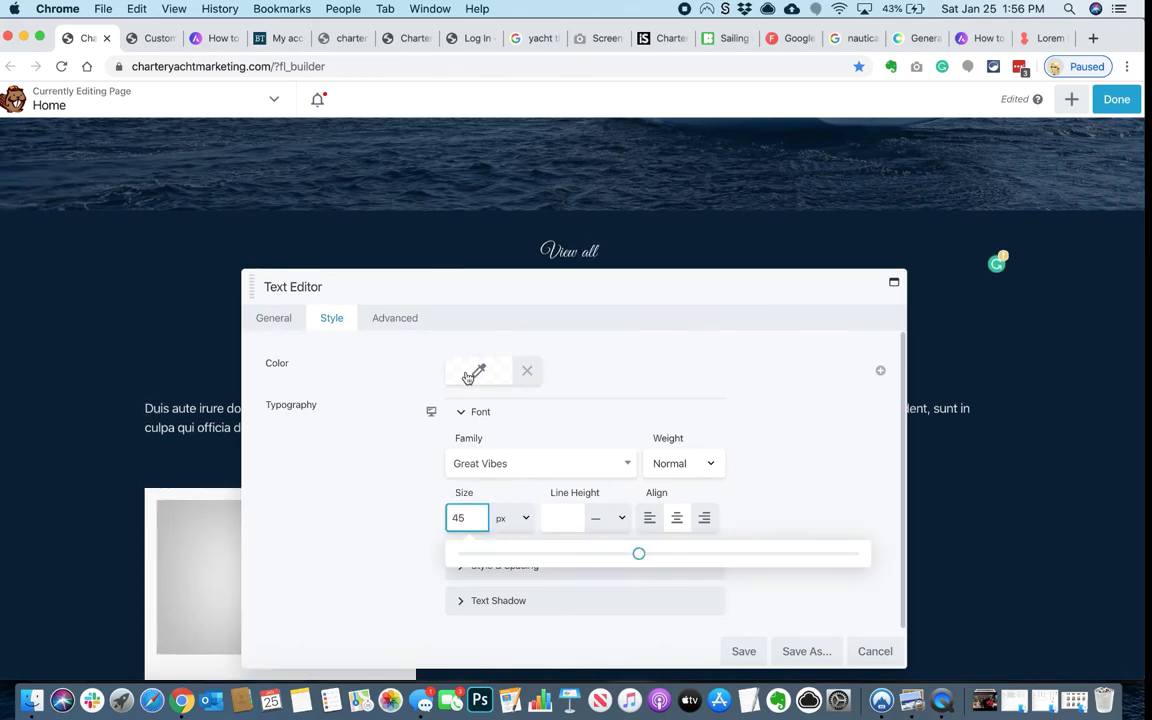
drag(527, 293, 491, 327)
key(Escape)
Step: Inspect the View all text's HTML markup and select its span tag
click(587, 267)
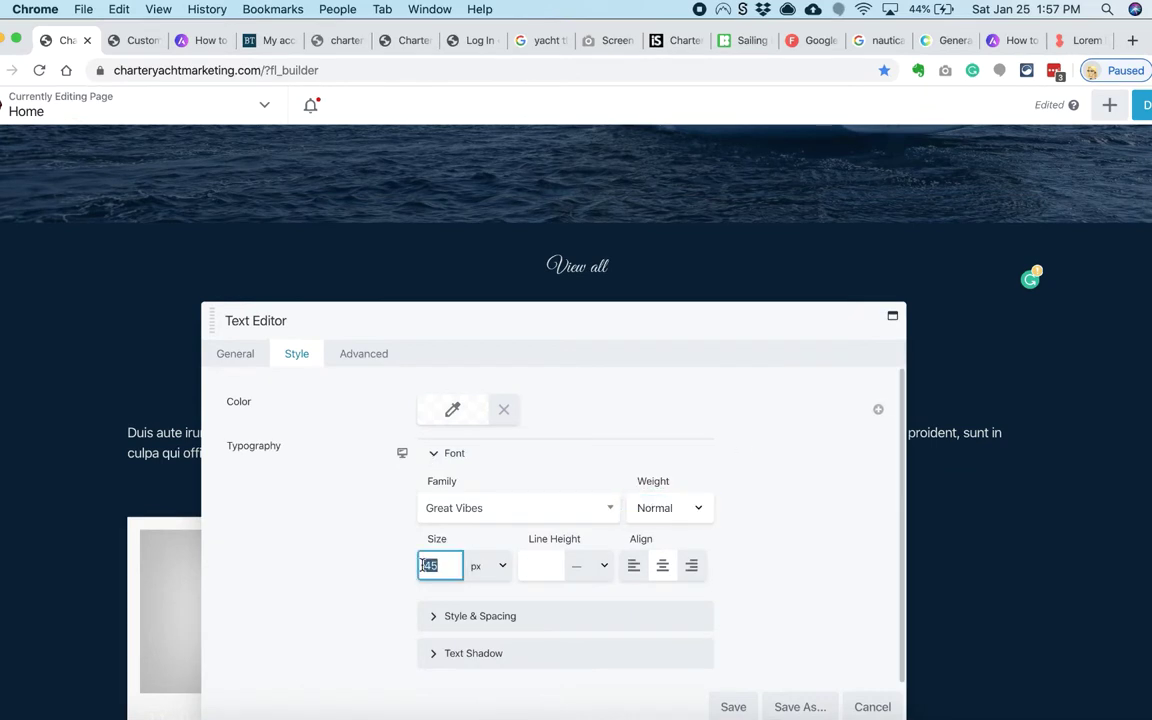
click(235, 353)
click(827, 408)
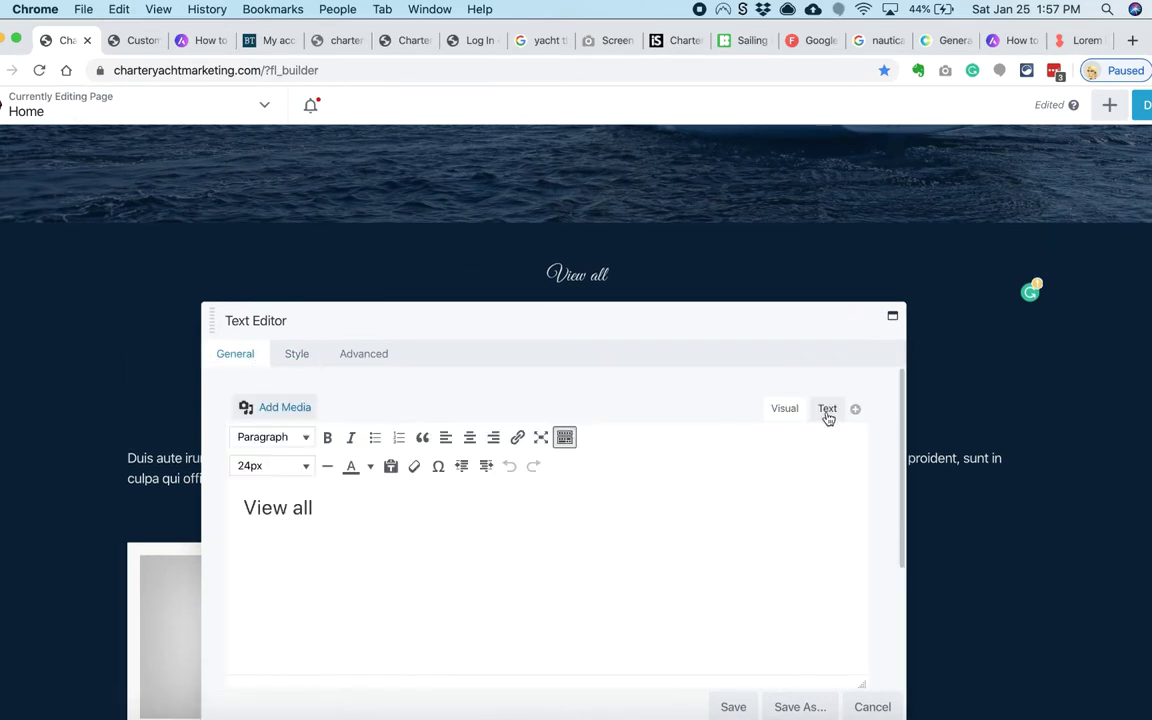
drag(389, 470, 206, 481)
click(296, 353)
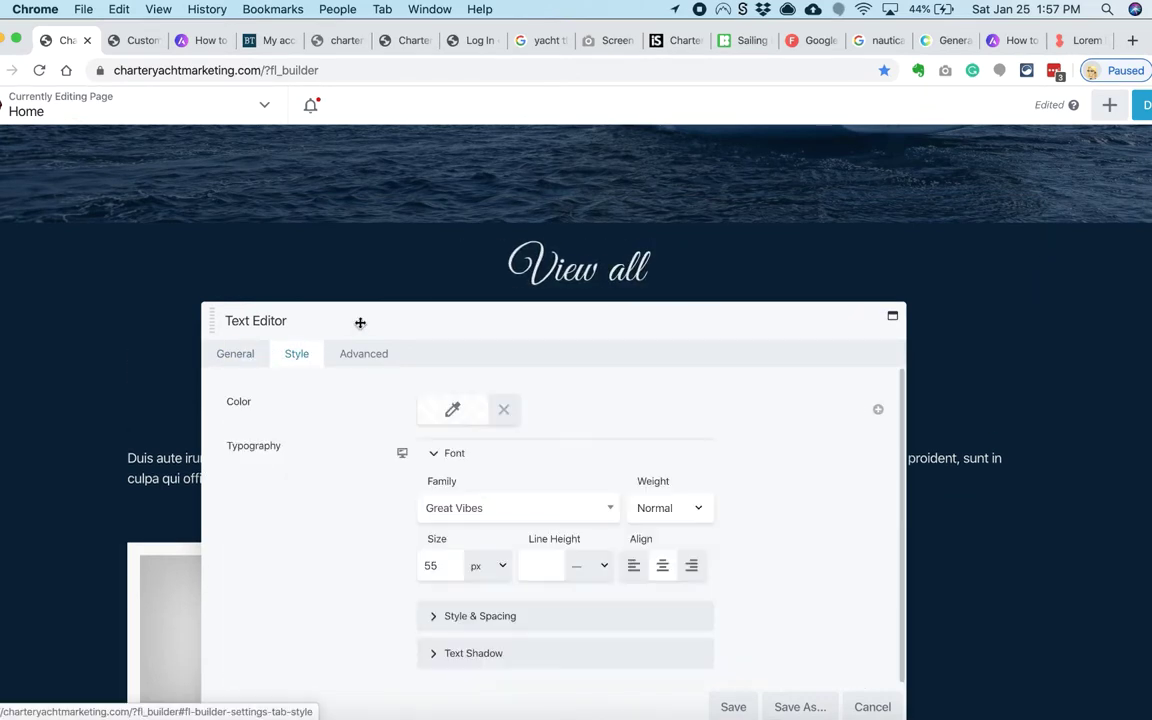
drag(360, 321, 327, 442)
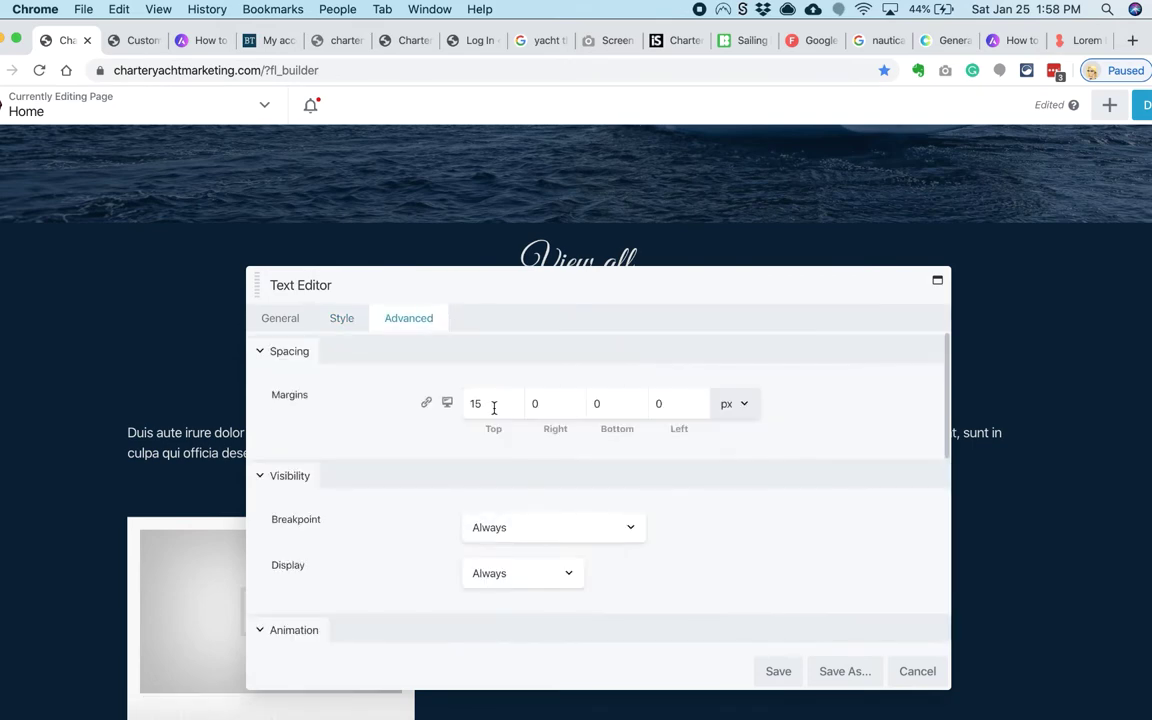
drag(507, 298, 488, 219)
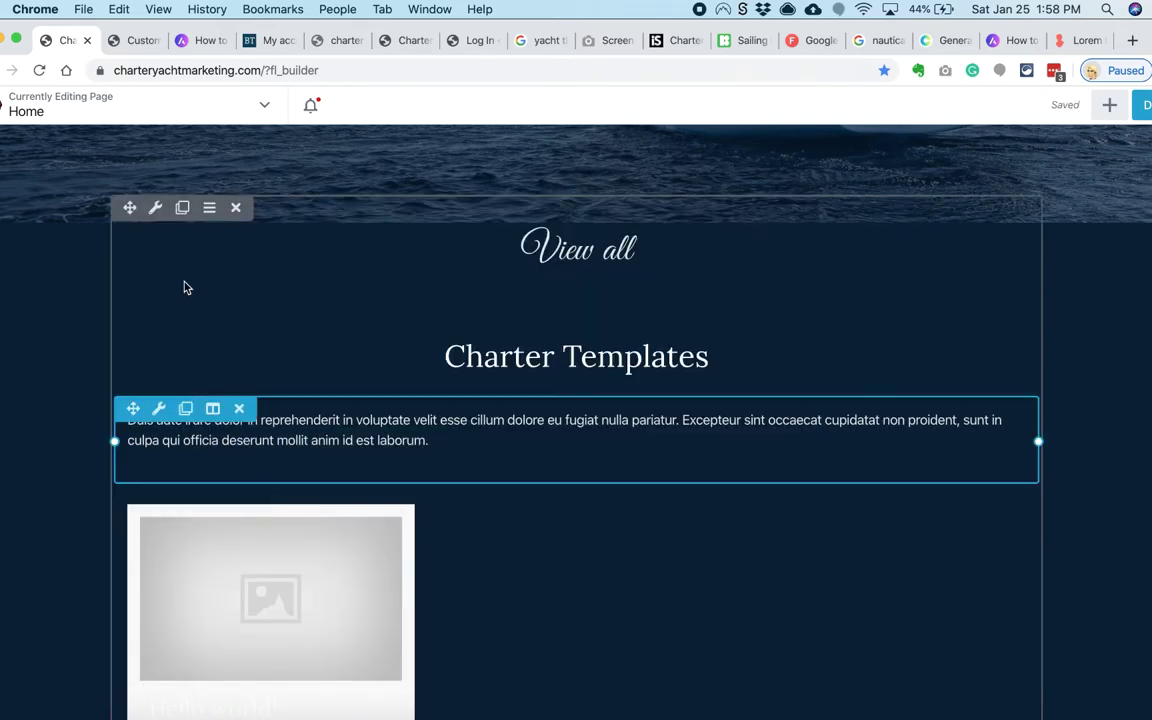
Step: Give the row 30 px padding and set View all to 45 px with line height 1
click(155, 207)
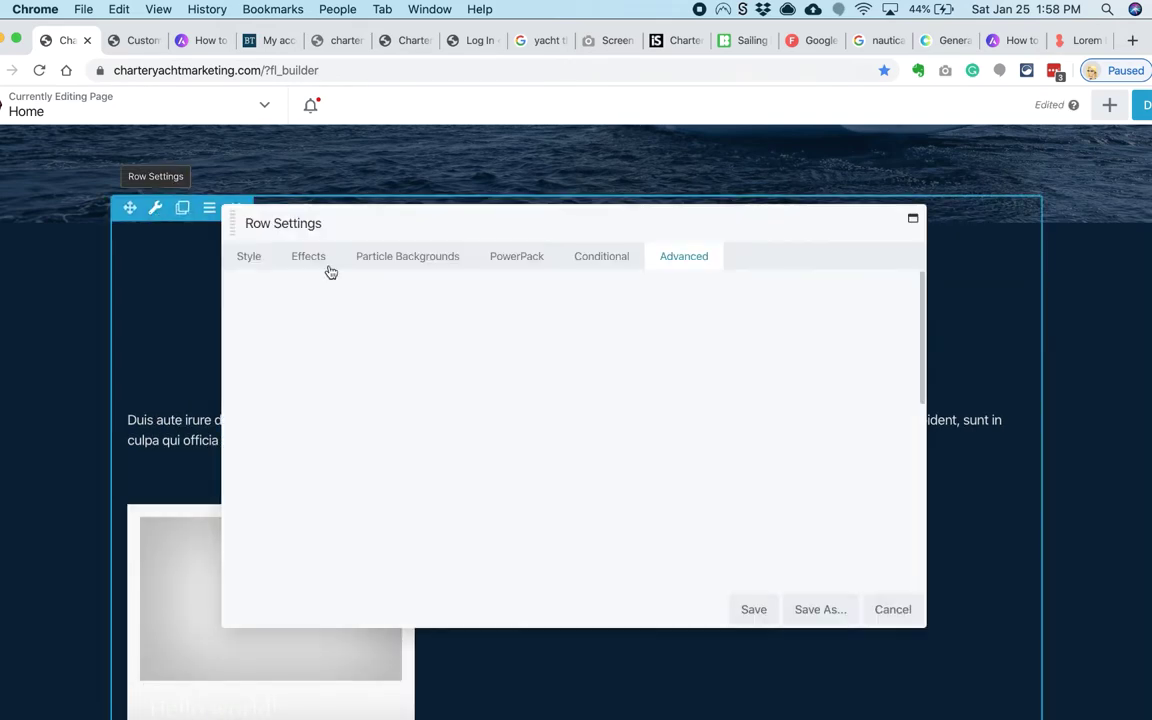
text(30)
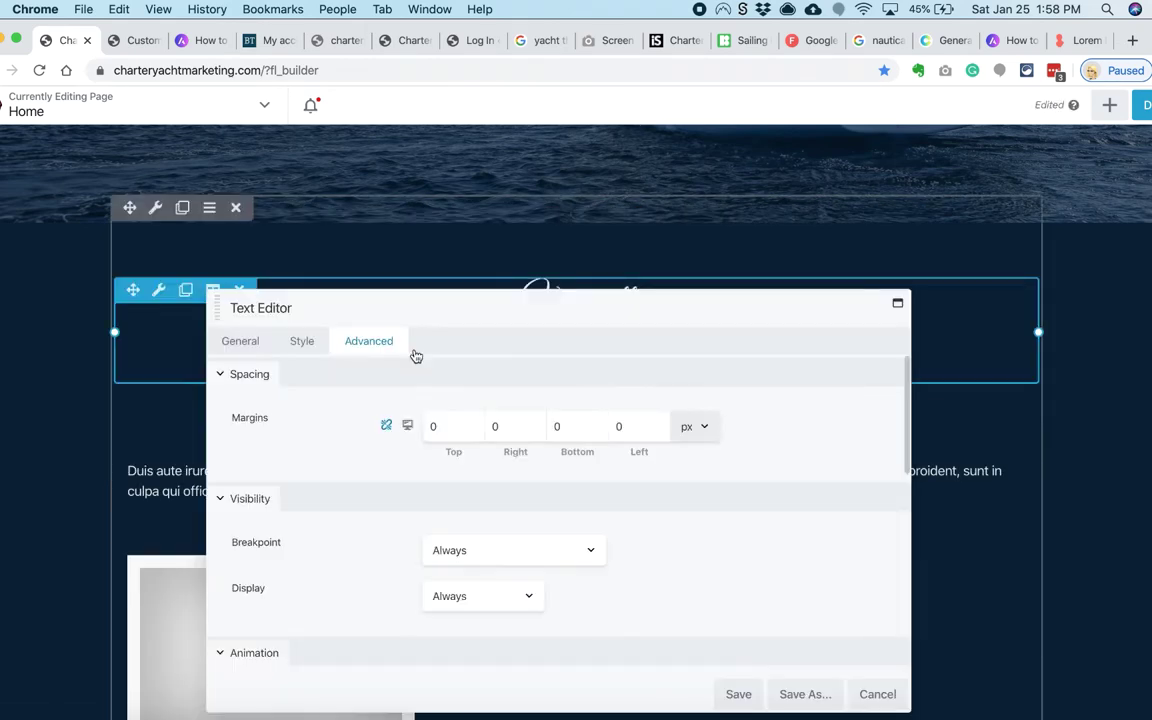
click(301, 341)
click(450, 440)
click(550, 560)
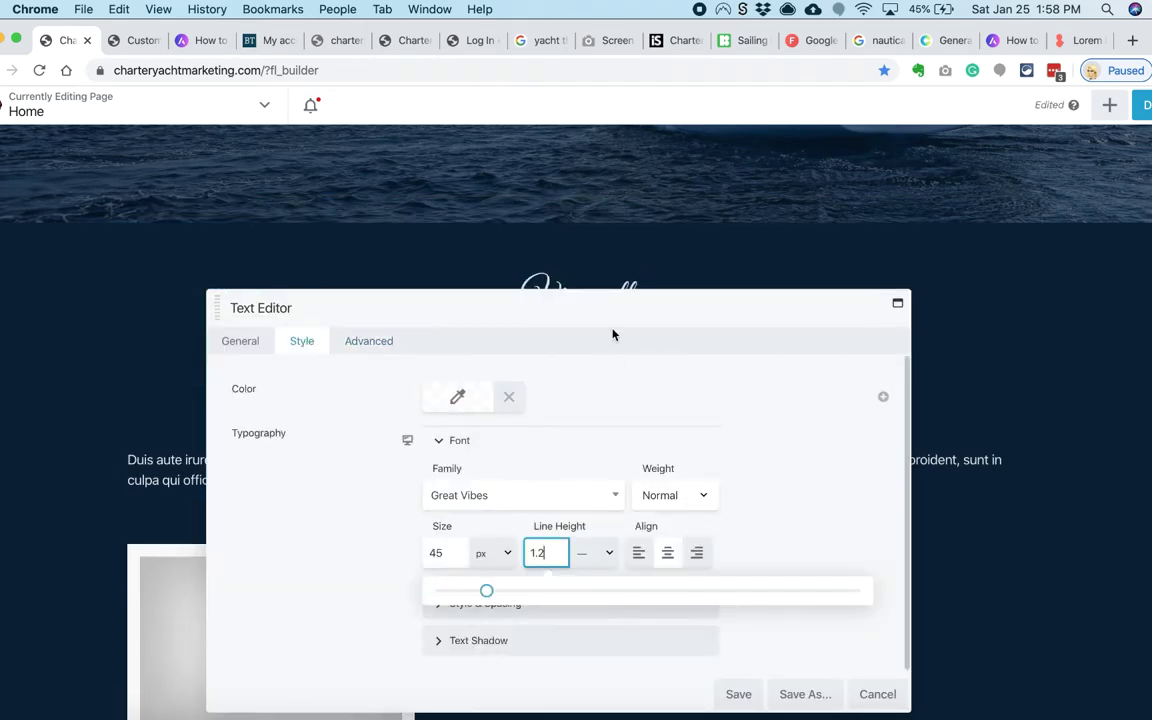
drag(613, 334, 637, 426)
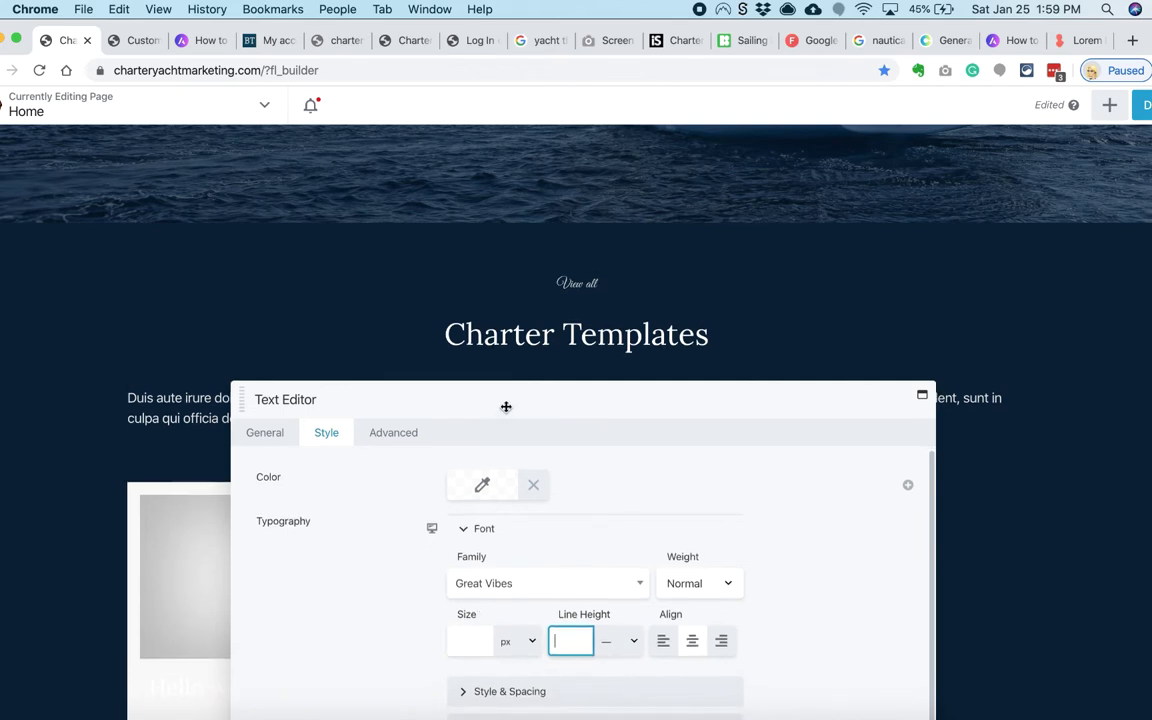
drag(506, 407, 478, 635)
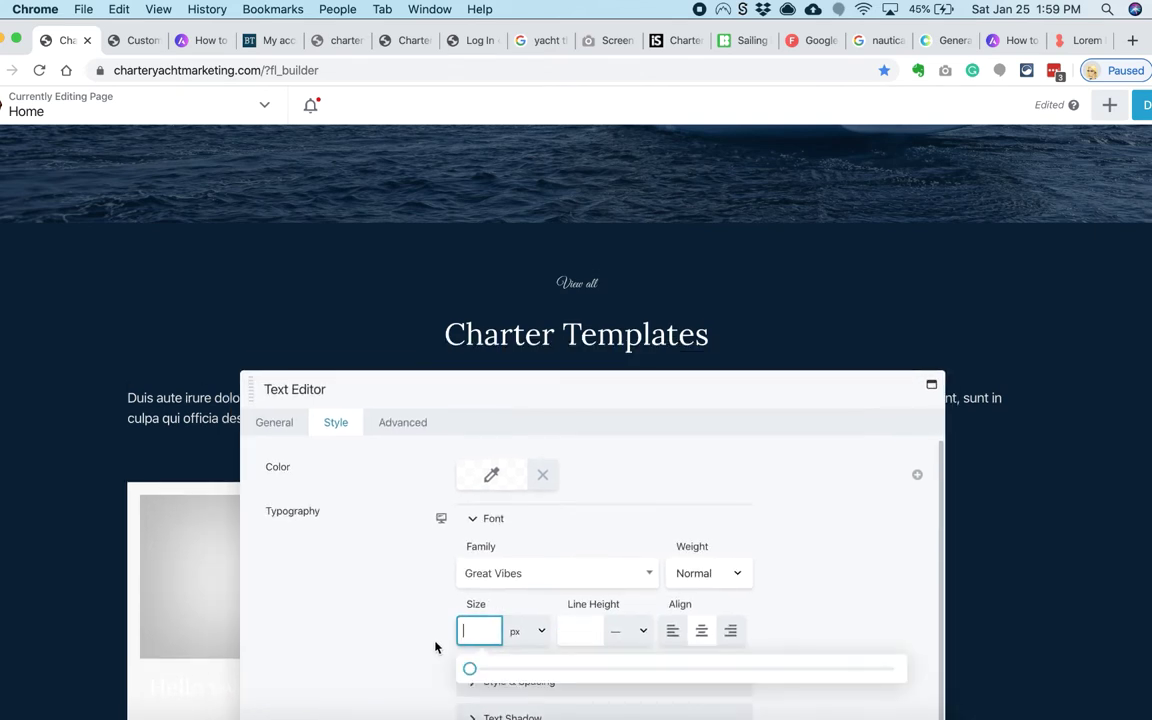
text(45)
text(1)
drag(485, 394, 494, 352)
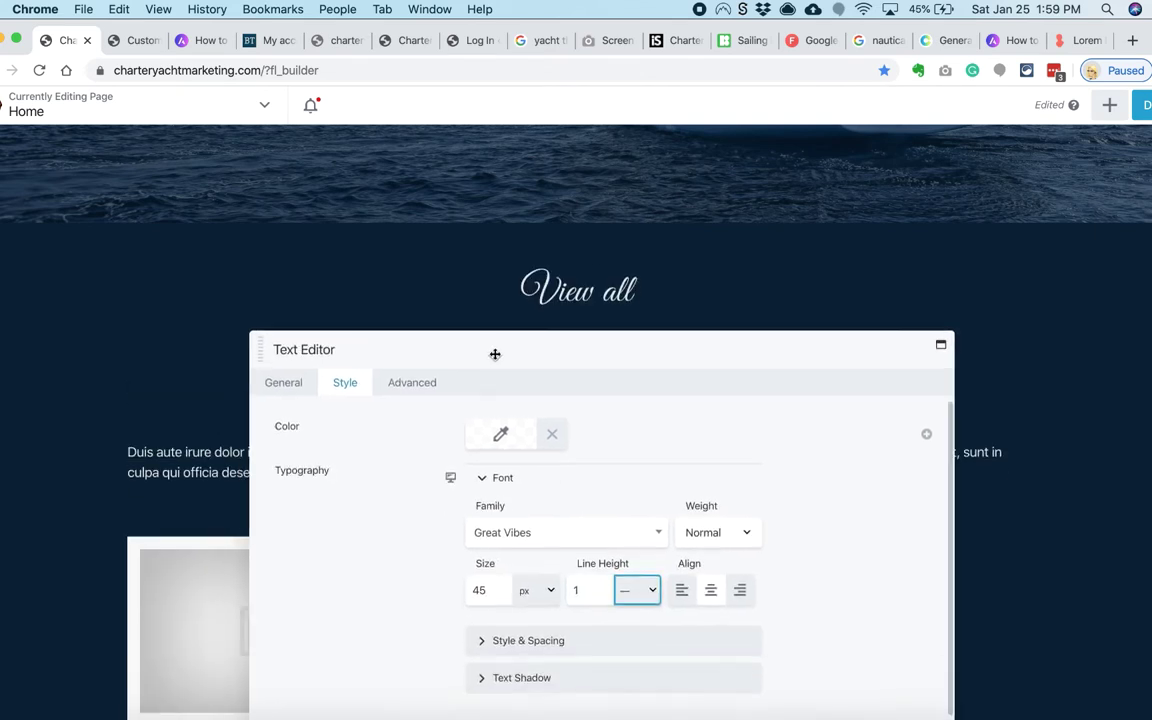
Step: Save the View all text settings in Great Vibes
click(515, 639)
scroll(490, 572, down, 3)
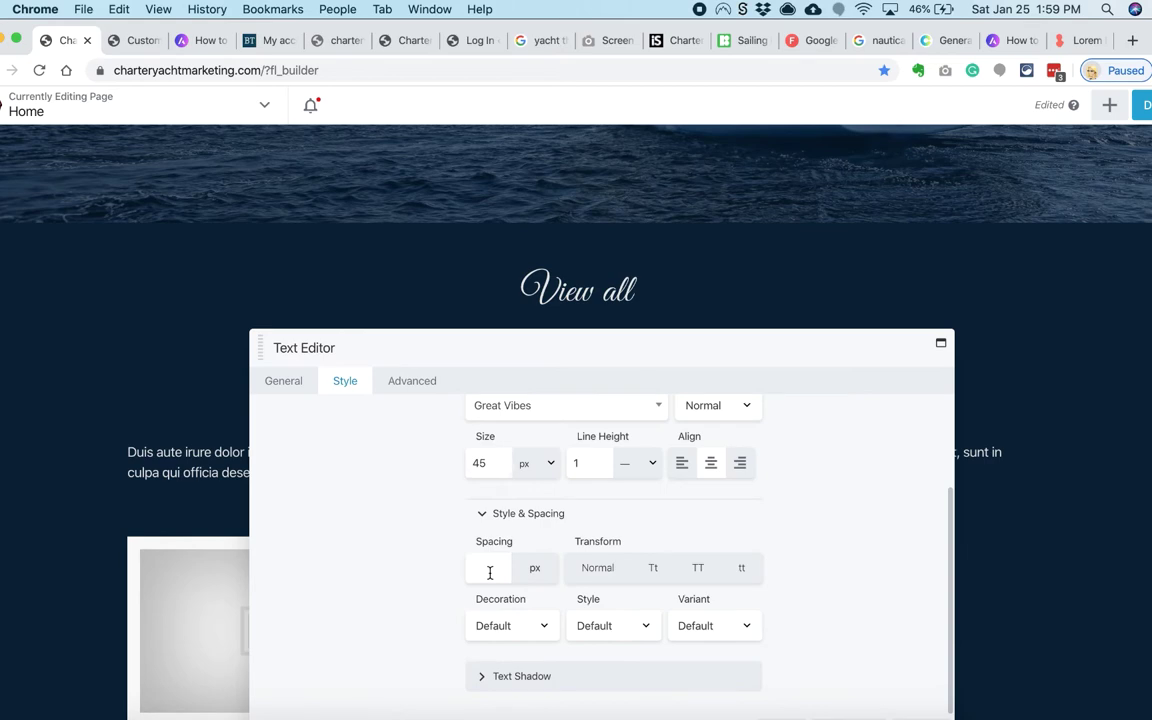
click(283, 380)
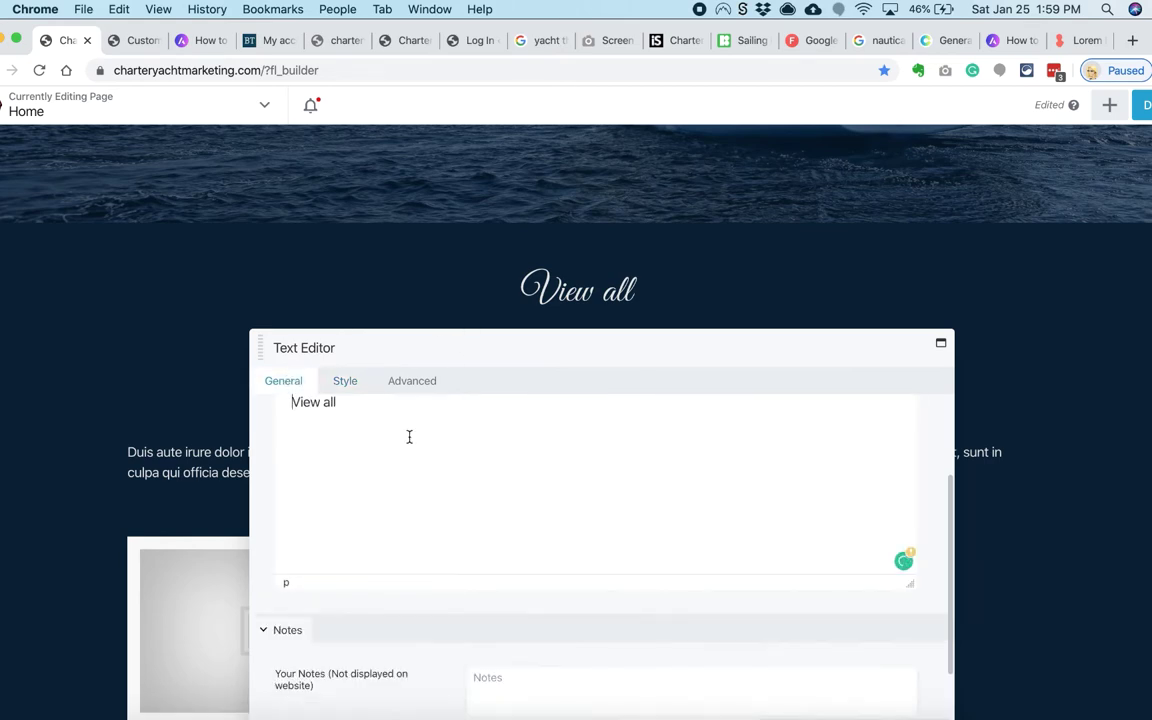
click(784, 635)
Step: Add a new Heading module to the page and start styling its font
click(1109, 104)
drag(949, 318, 551, 365)
click(349, 284)
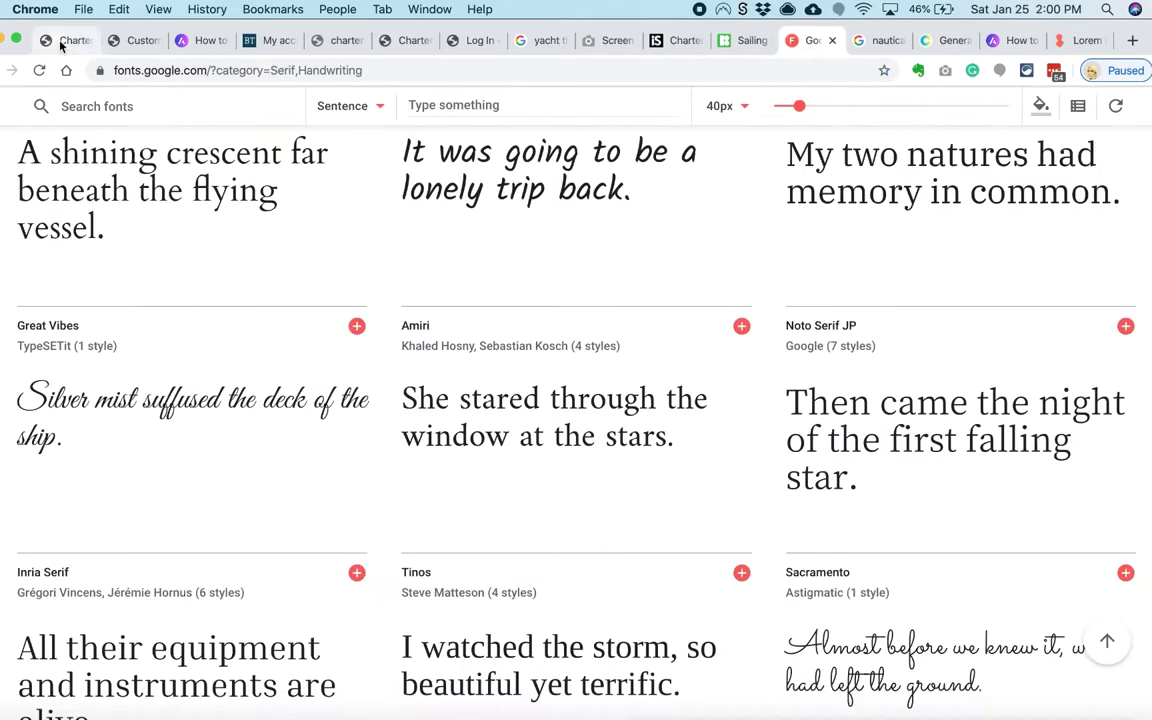
click(540, 438)
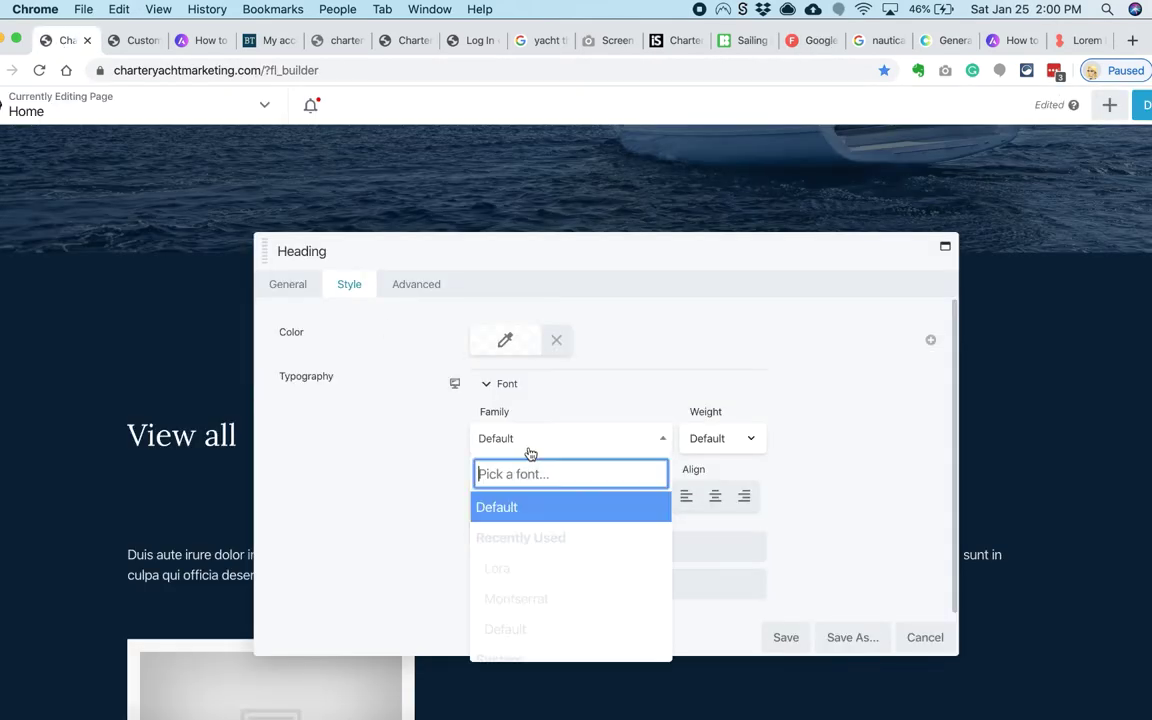
Step: Set the new heading to Great Vibes, then delete the duplicate heading module
text(vib)
click(545, 540)
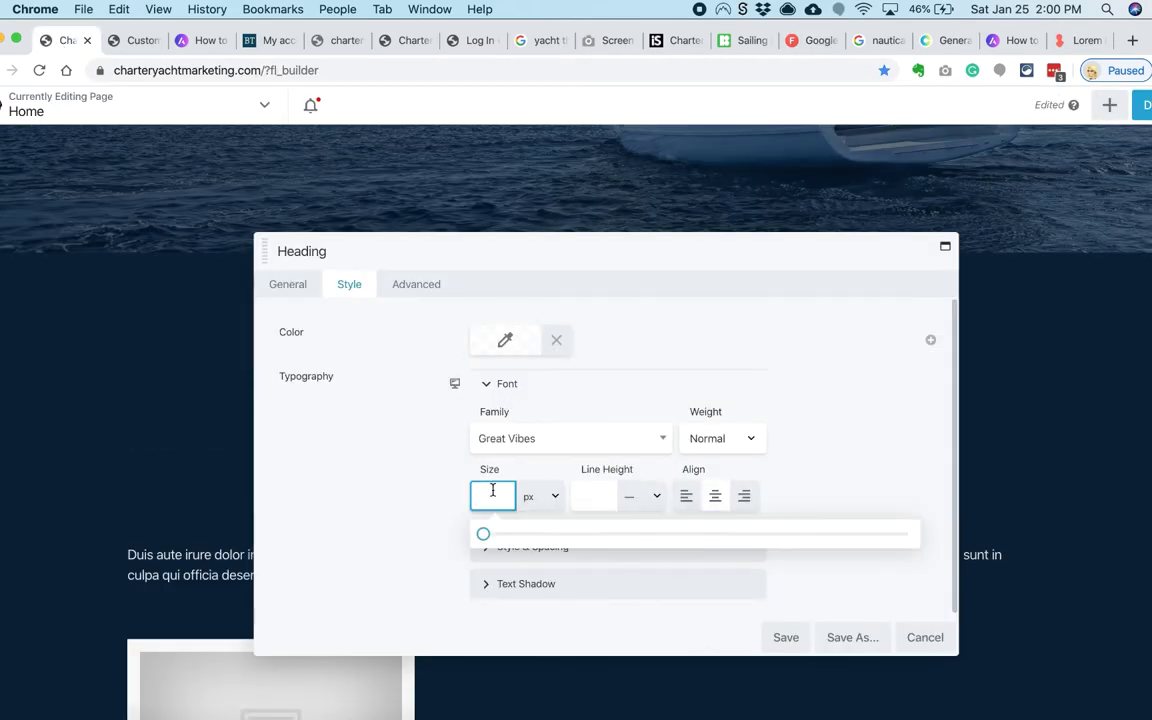
click(785, 637)
click(239, 321)
click(722, 163)
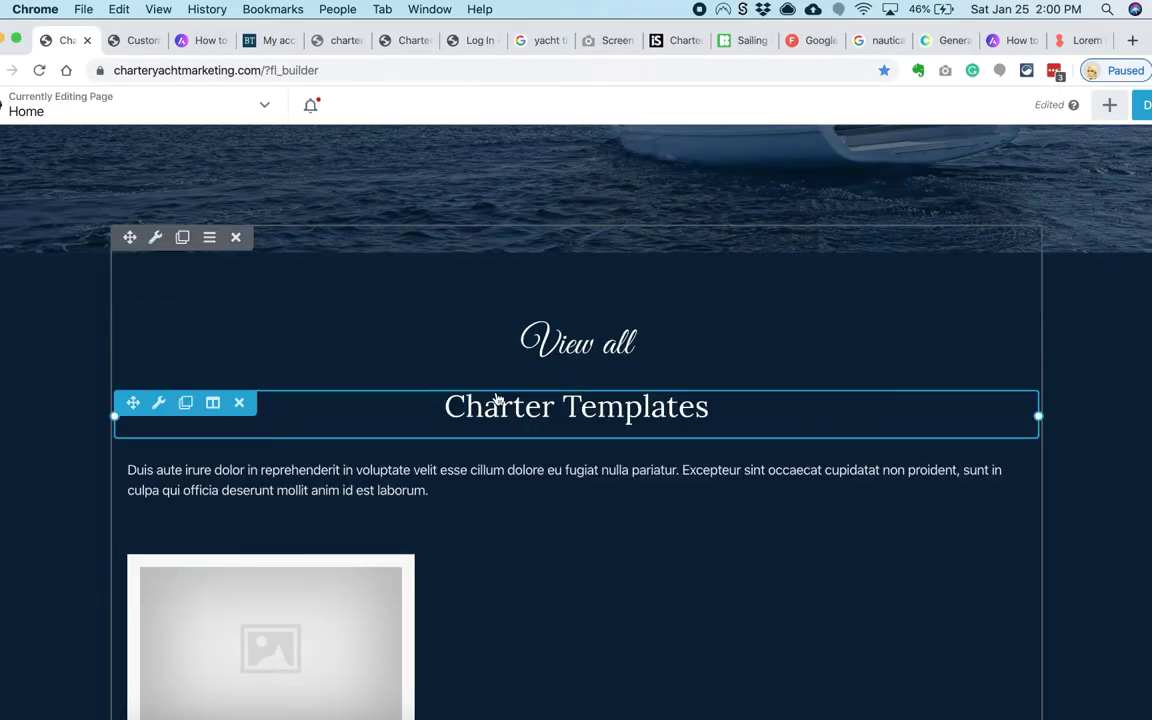
Step: Set the Charter Templates heading margins to 0 and save
click(497, 399)
click(416, 284)
click(624, 369)
text(0)
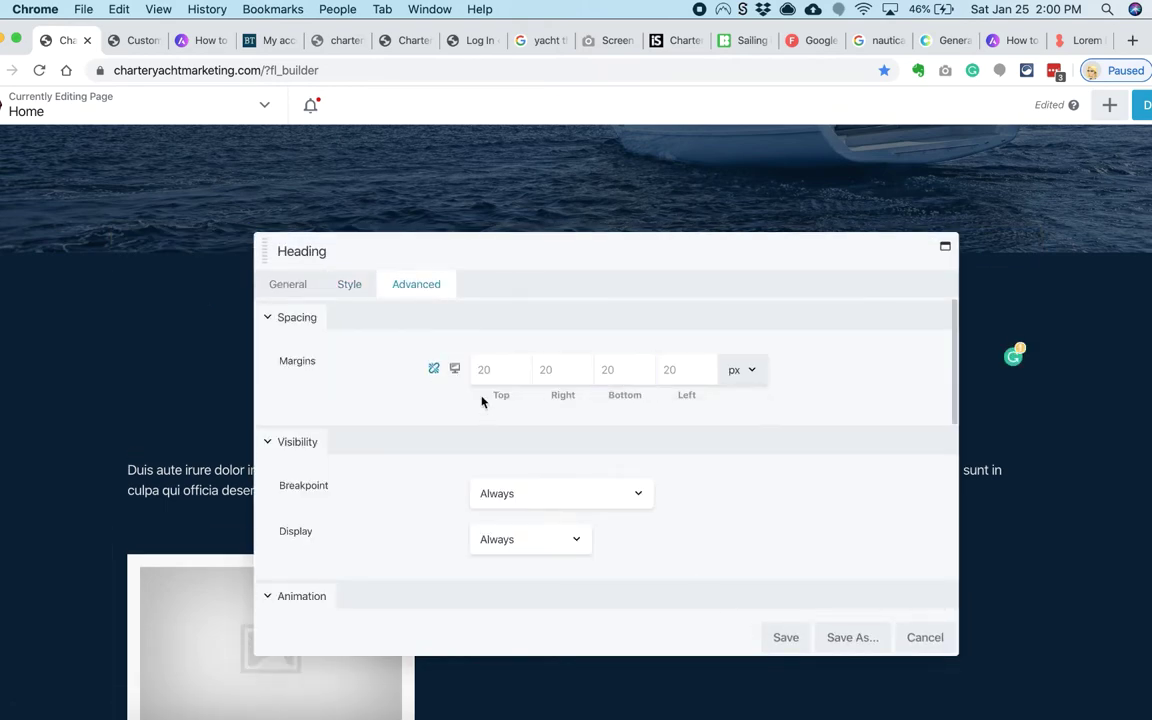
click(785, 637)
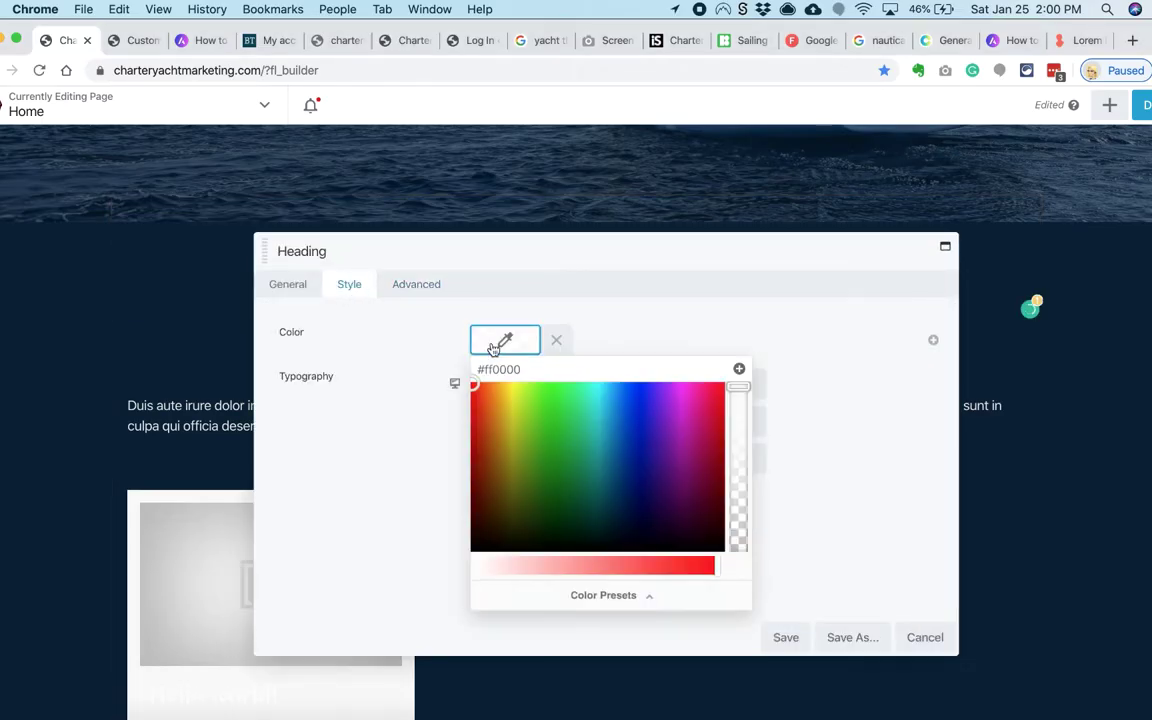
Step: Colour View all gold (#DBC248) and add a Counter module below the intro text
click(584, 595)
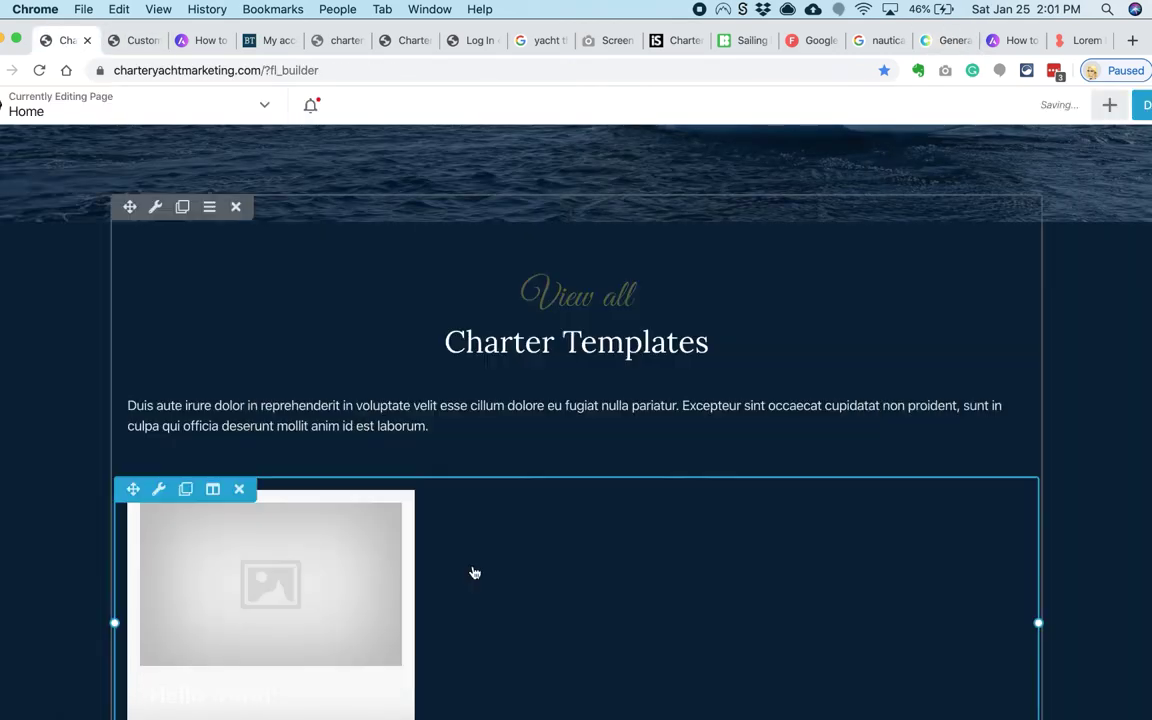
scroll(321, 468, down, 1)
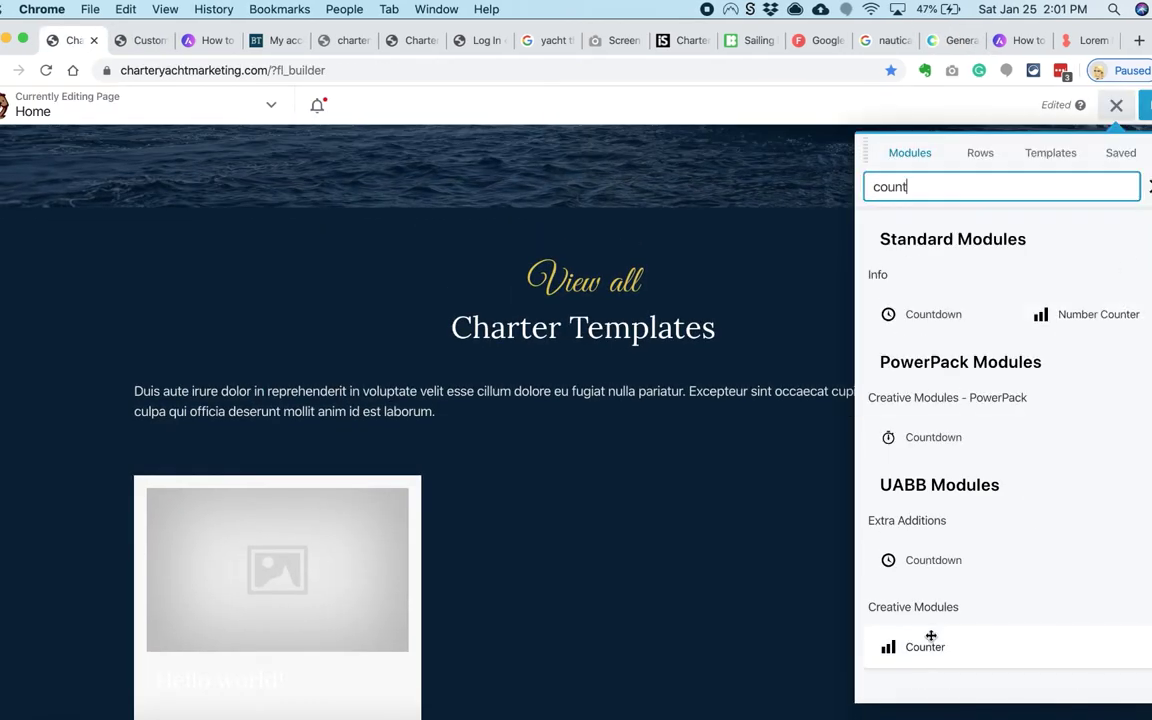
drag(931, 636, 669, 548)
Step: Give the first counter a custom range and copy it with its label into the middle column
click(292, 284)
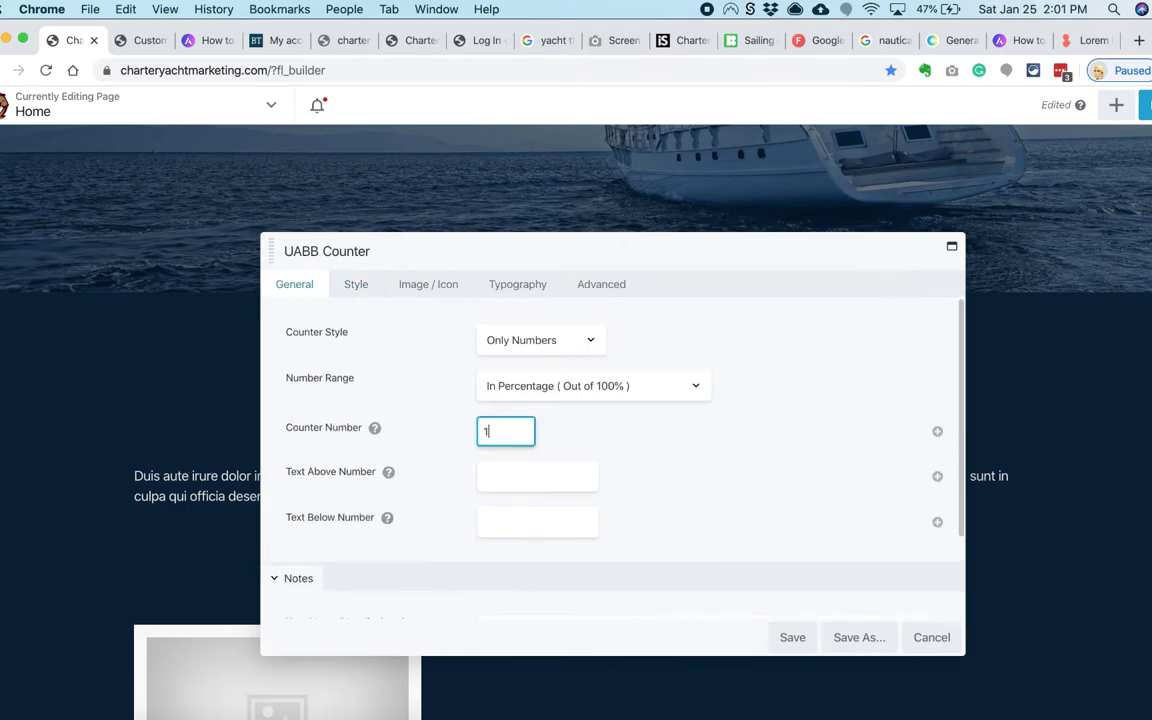
drag(491, 259, 688, 251)
click(722, 391)
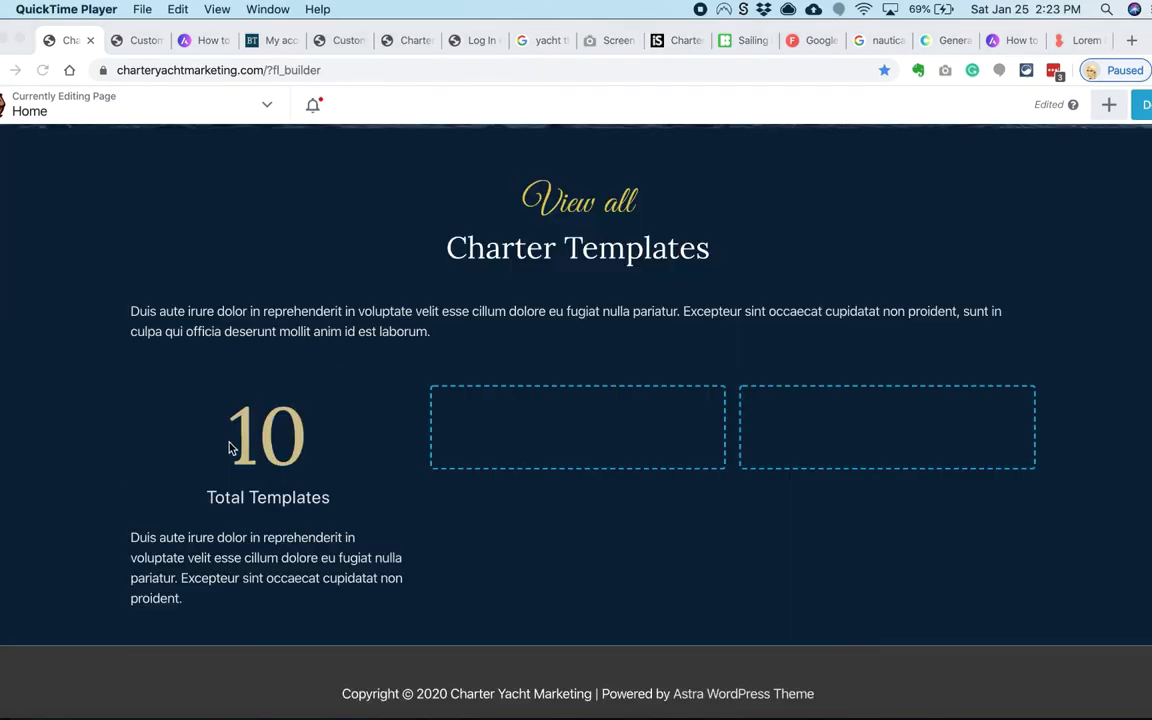
click(229, 447)
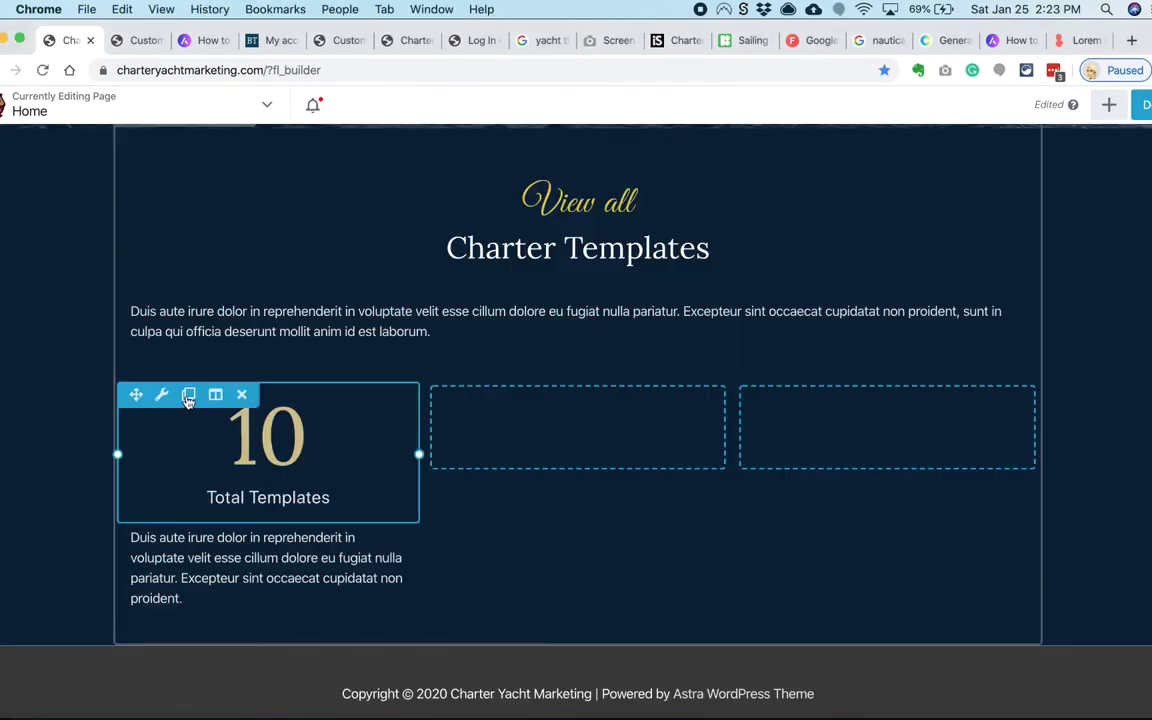
drag(134, 393, 577, 430)
click(188, 545)
drag(134, 660, 537, 541)
Step: Make the middle counter read 20 with a years-building-websites label
click(572, 435)
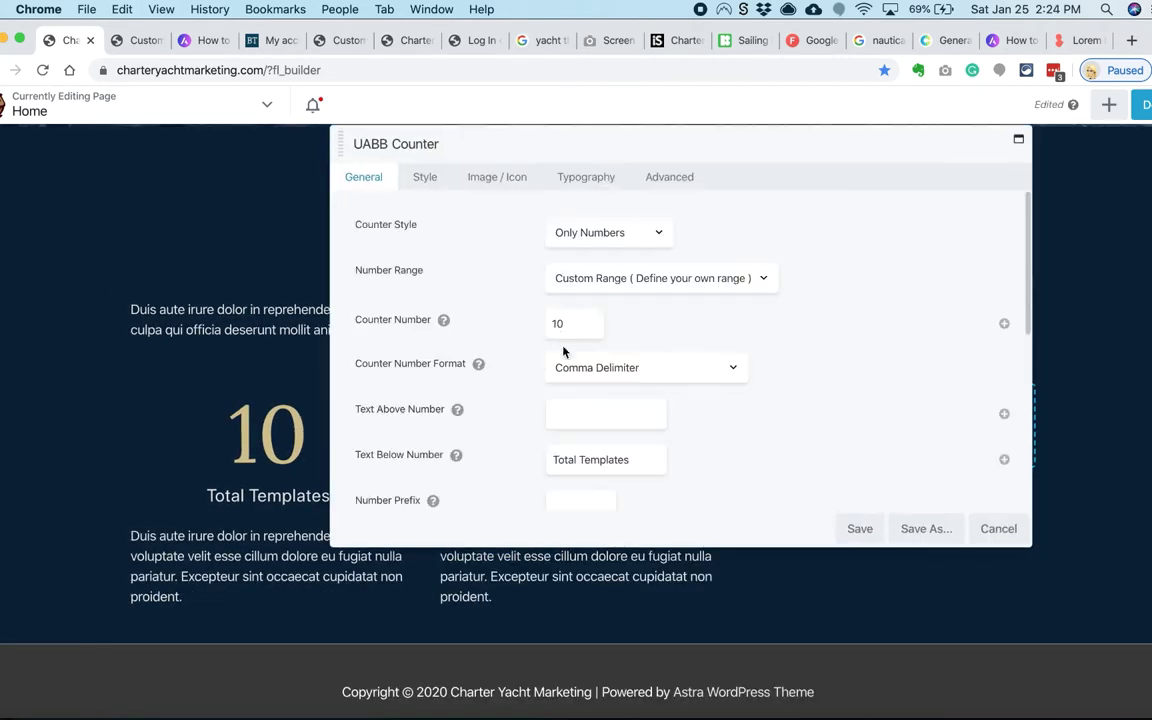
text(Years in C)
key(BackSpace)
key(BackSpace)
key(BackSpace)
key(BackSpace)
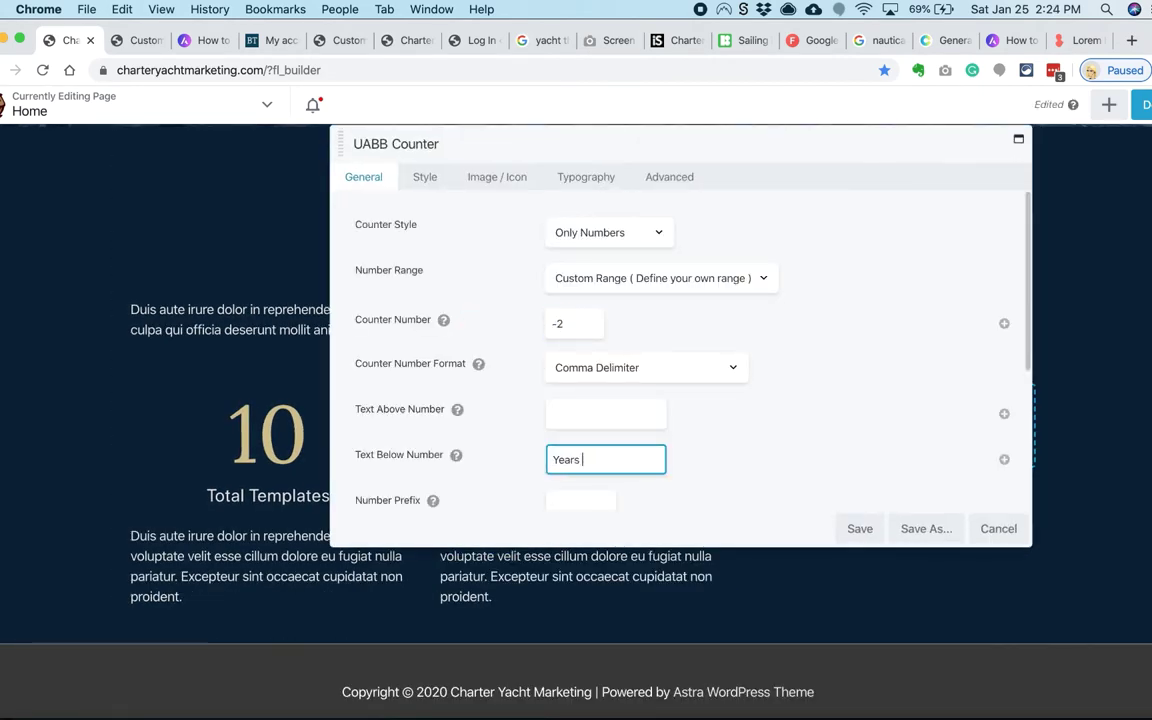
click(860, 528)
click(576, 434)
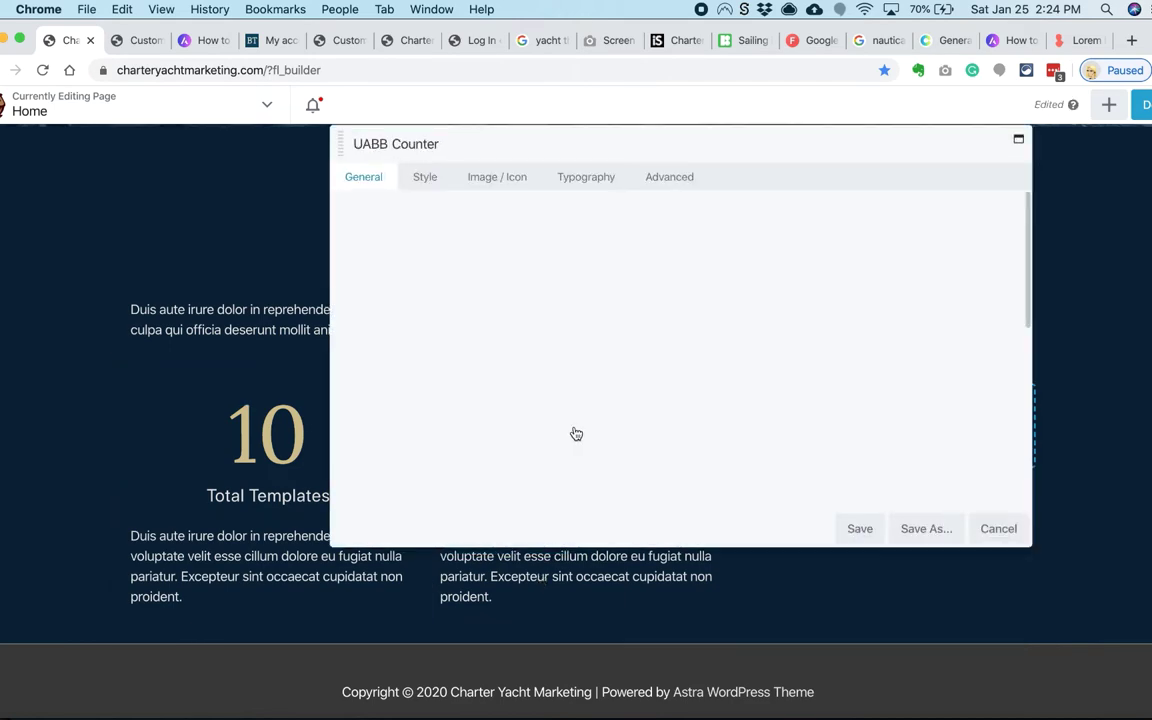
key(Return)
Step: Duplicate the middle counter and its text into the right column
click(497, 368)
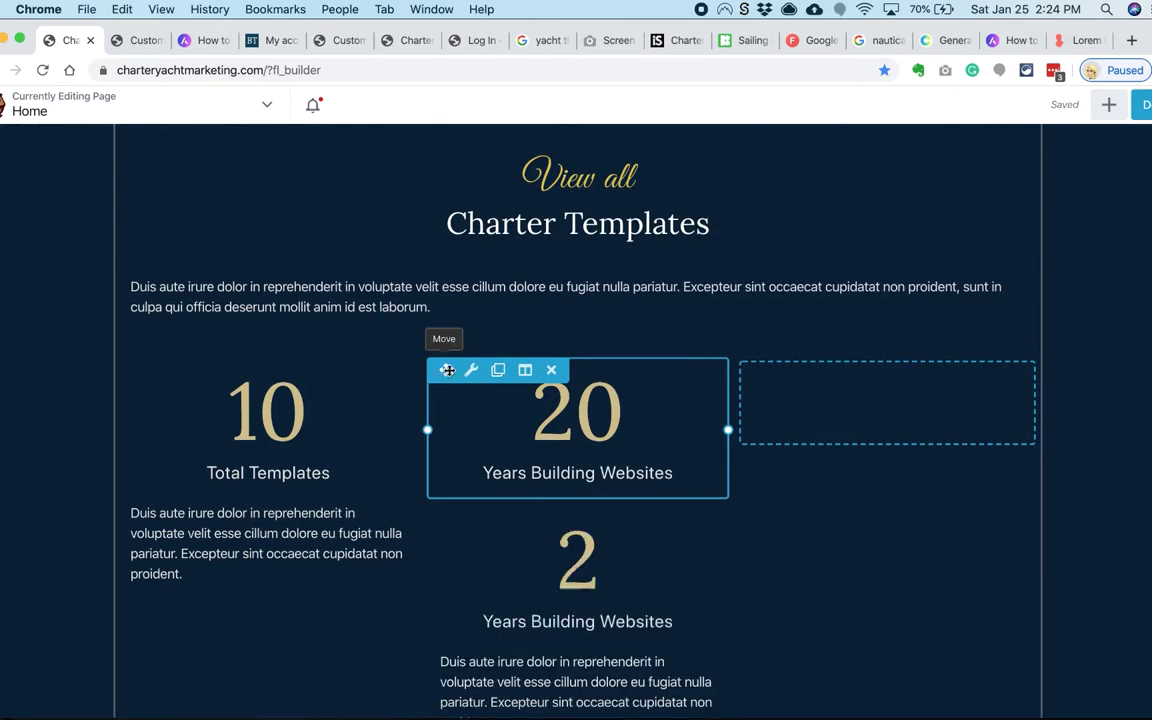
click(499, 519)
key(super+Tab)
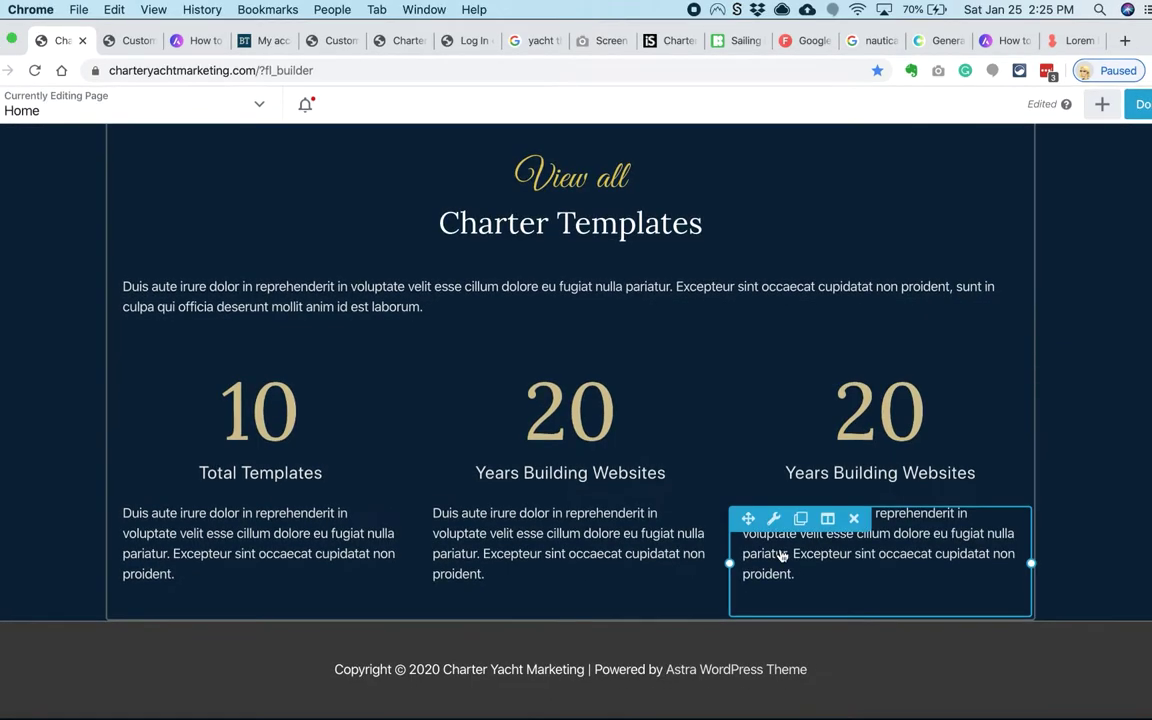
click(886, 412)
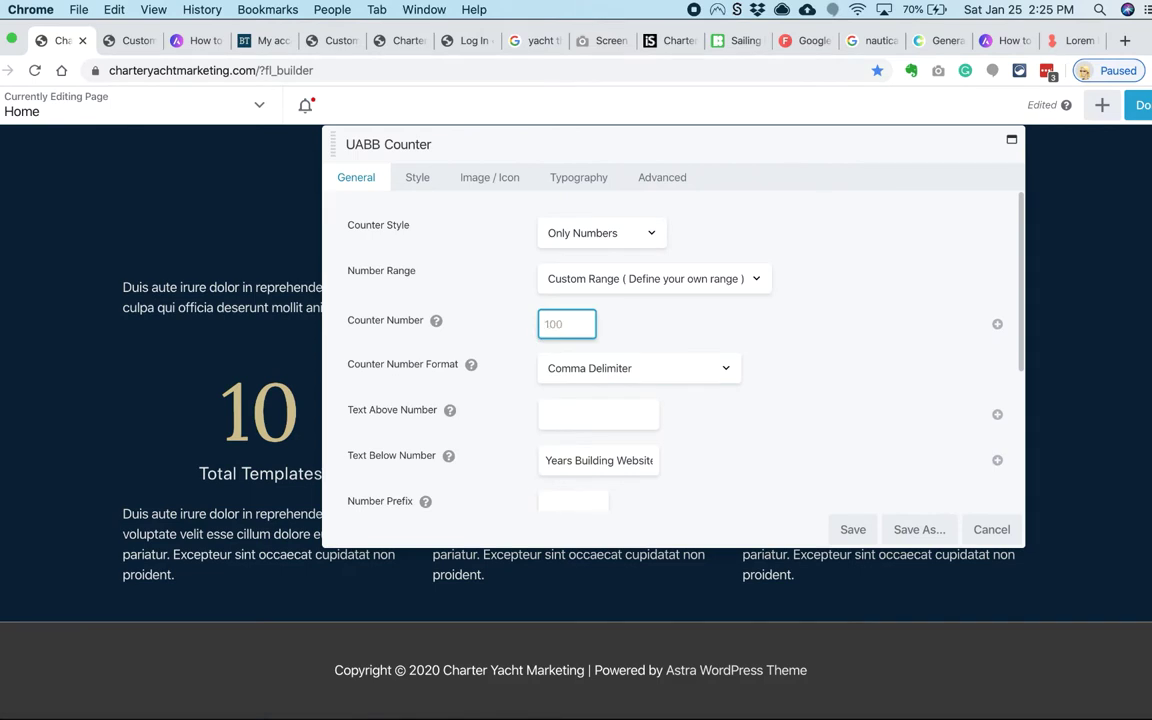
Step: Make the third counter read 100 with the suffix '+Websites' and save it
key(BackSpace)
key(Tab)
key(Tab)
key(Tab)
key(Tab)
key(Tab)
text(+)
text(W)
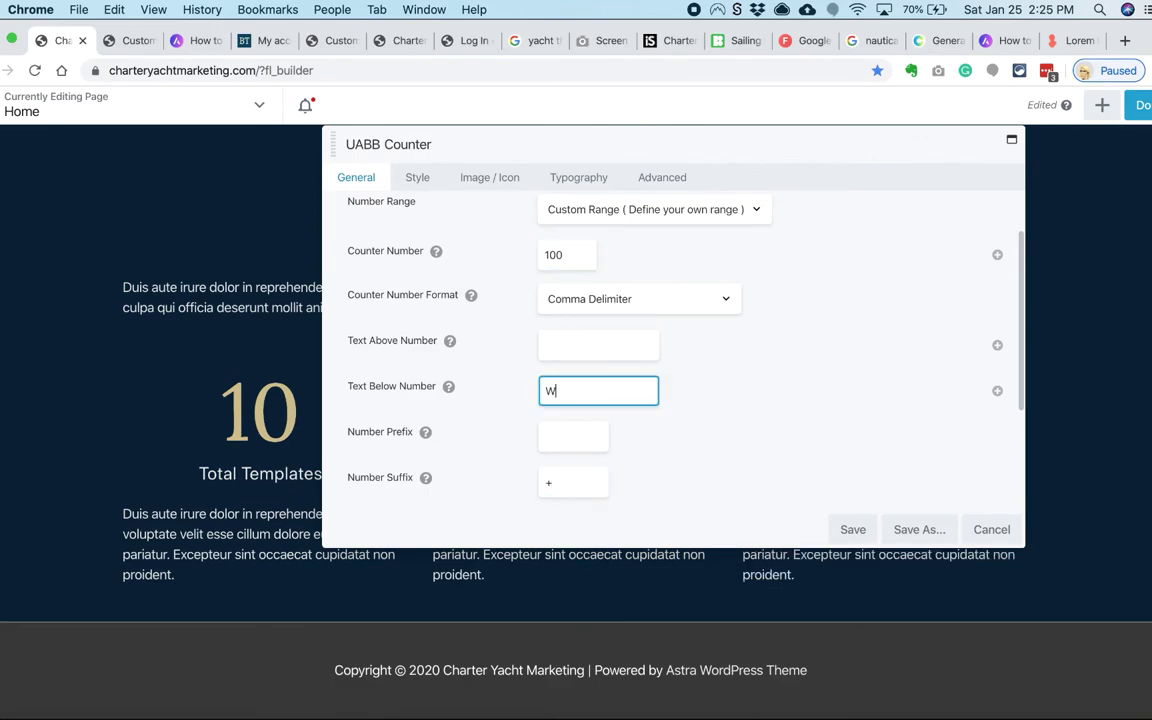
text(ebsites)
scroll(851, 458, down, 3)
click(853, 529)
scroll(21, 411, up, 10)
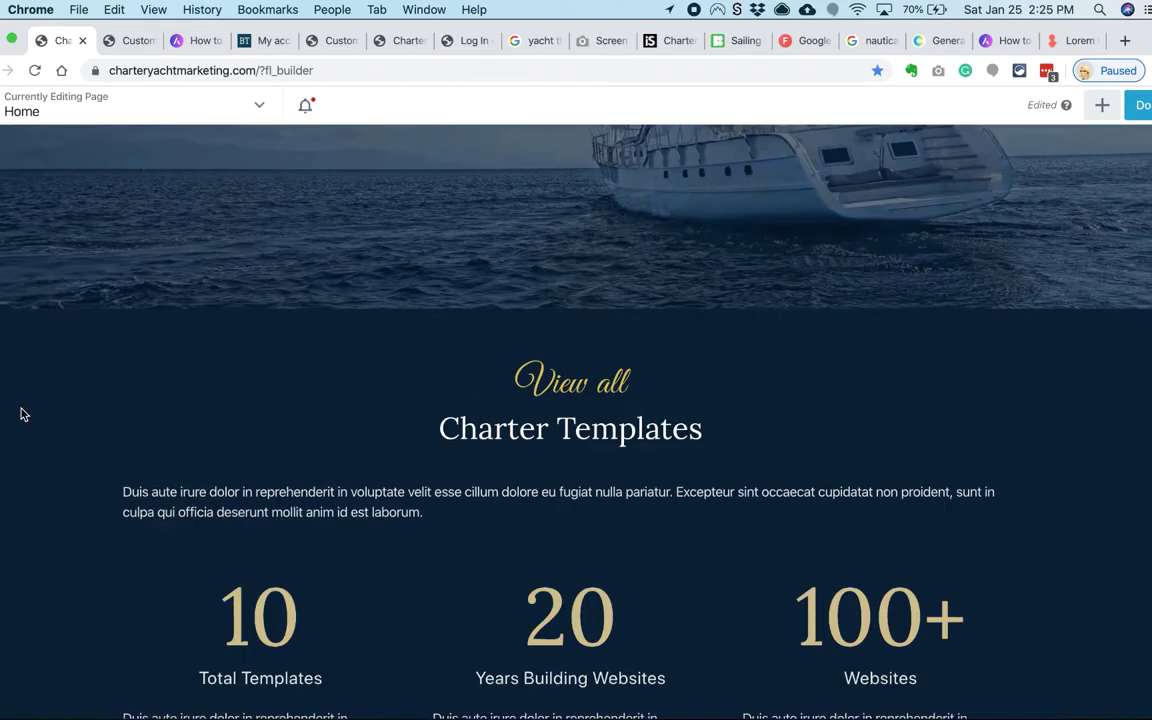
scroll(21, 411, down, 10)
click(1102, 105)
Step: Add a new empty row and set its width to Full Width
drag(925, 245, 662, 342)
click(151, 318)
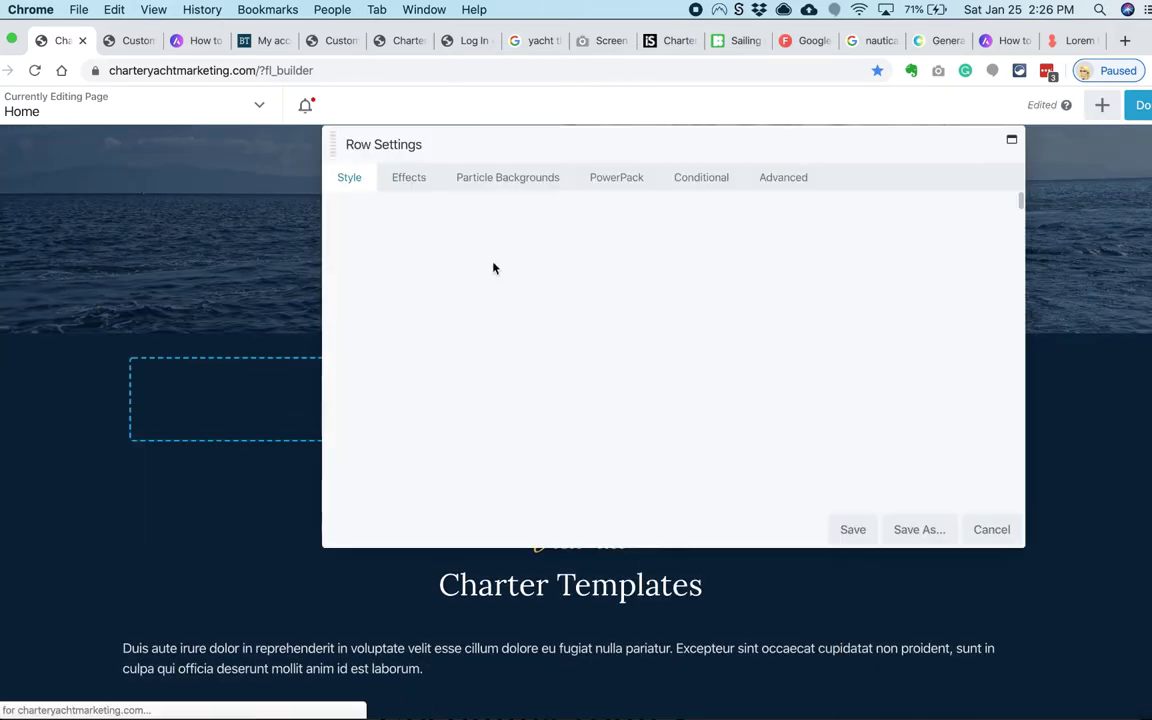
click(565, 232)
click(572, 246)
click(570, 277)
click(851, 530)
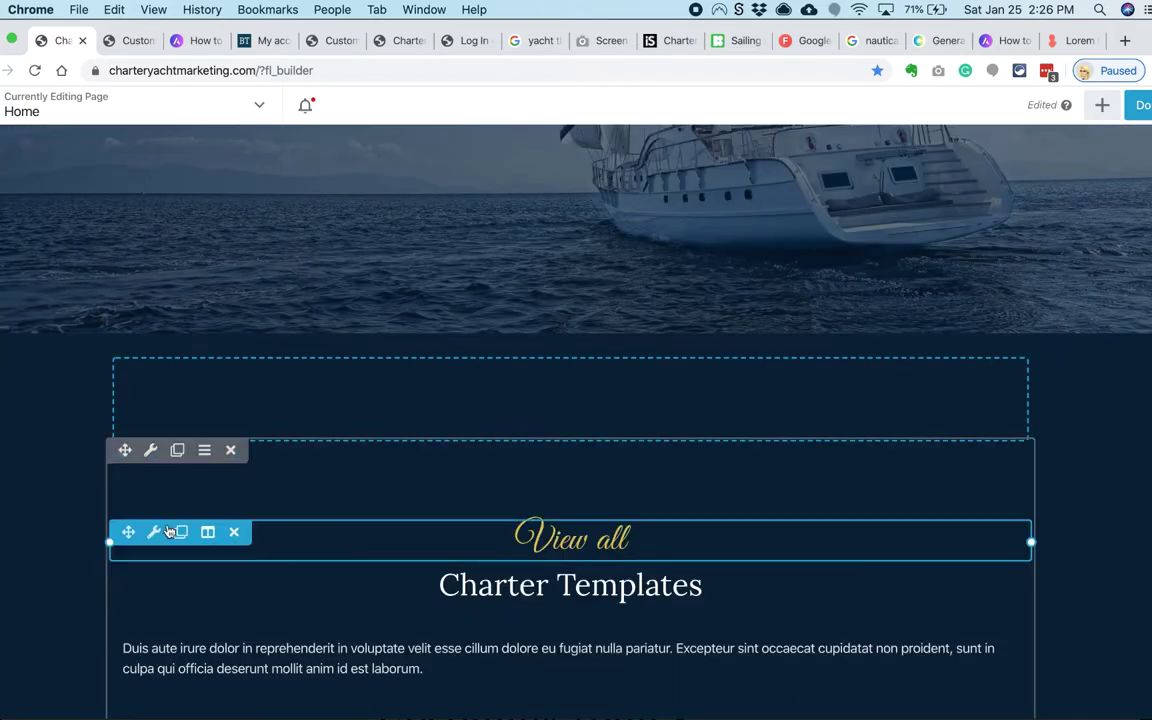
Step: Move the View all heading and the Charter Templates heading below it into the new row
scroll(159, 442, down, 2)
drag(159, 442, 391, 215)
drag(128, 355, 258, 220)
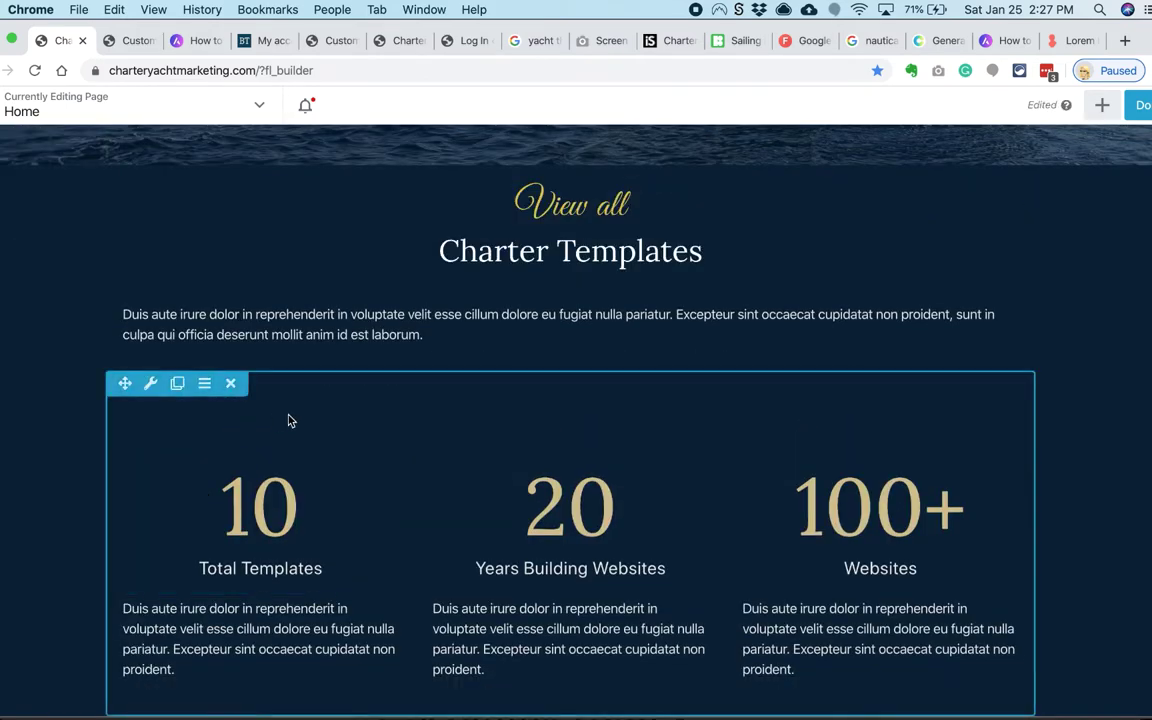
Step: Bring up the saved colour presets in the View all heading's Style settings
scroll(41, 419, up, 3)
scroll(41, 419, down, 1)
click(550, 345)
click(417, 177)
click(590, 233)
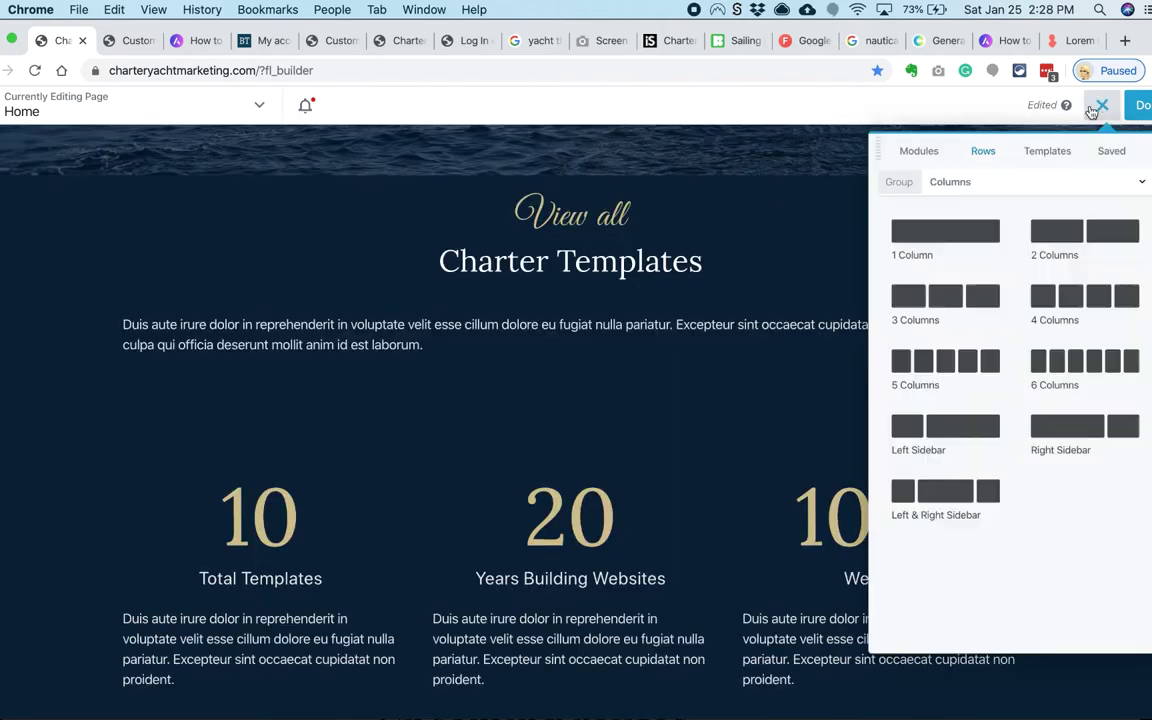
Step: Add a PowerPack Content Grid module, found by searching 'post', below the intro text
click(895, 152)
text(post)
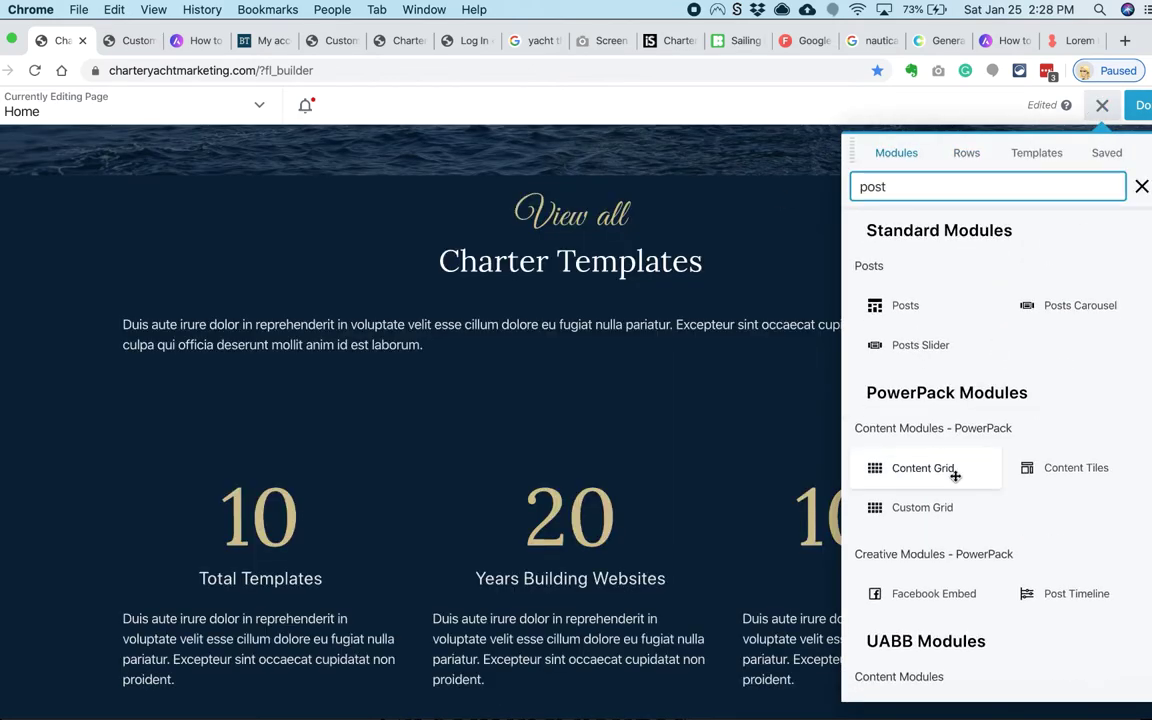
drag(945, 470, 560, 503)
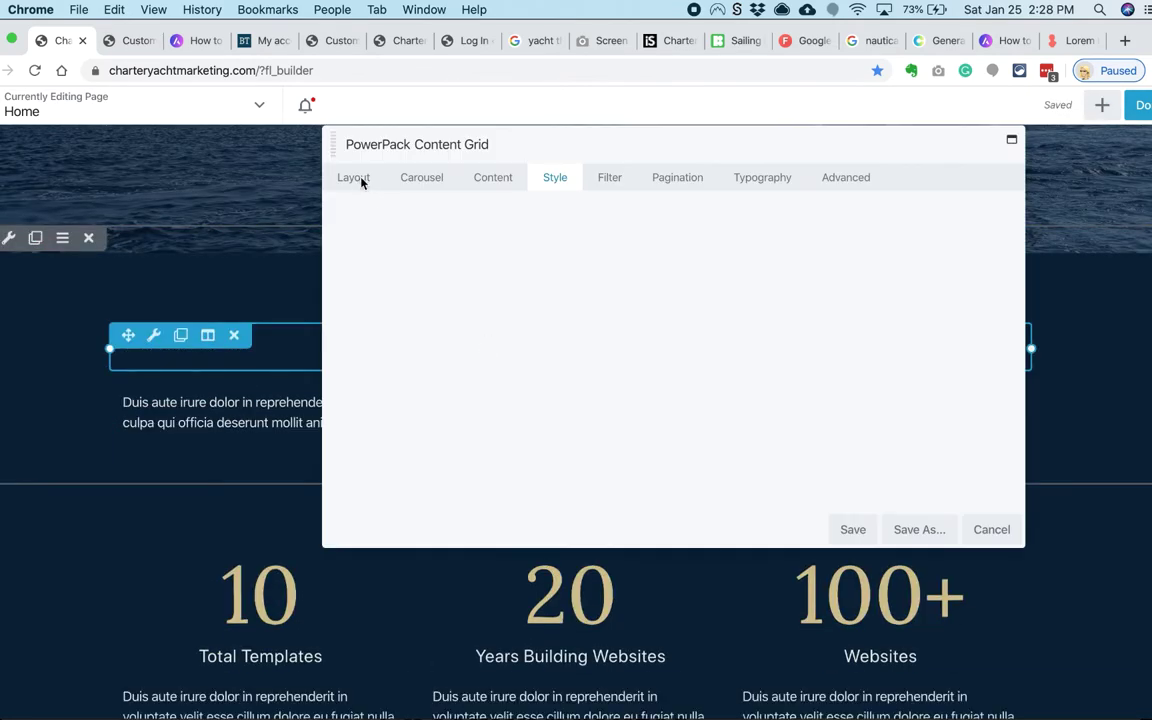
click(362, 179)
scroll(560, 380, down, 3)
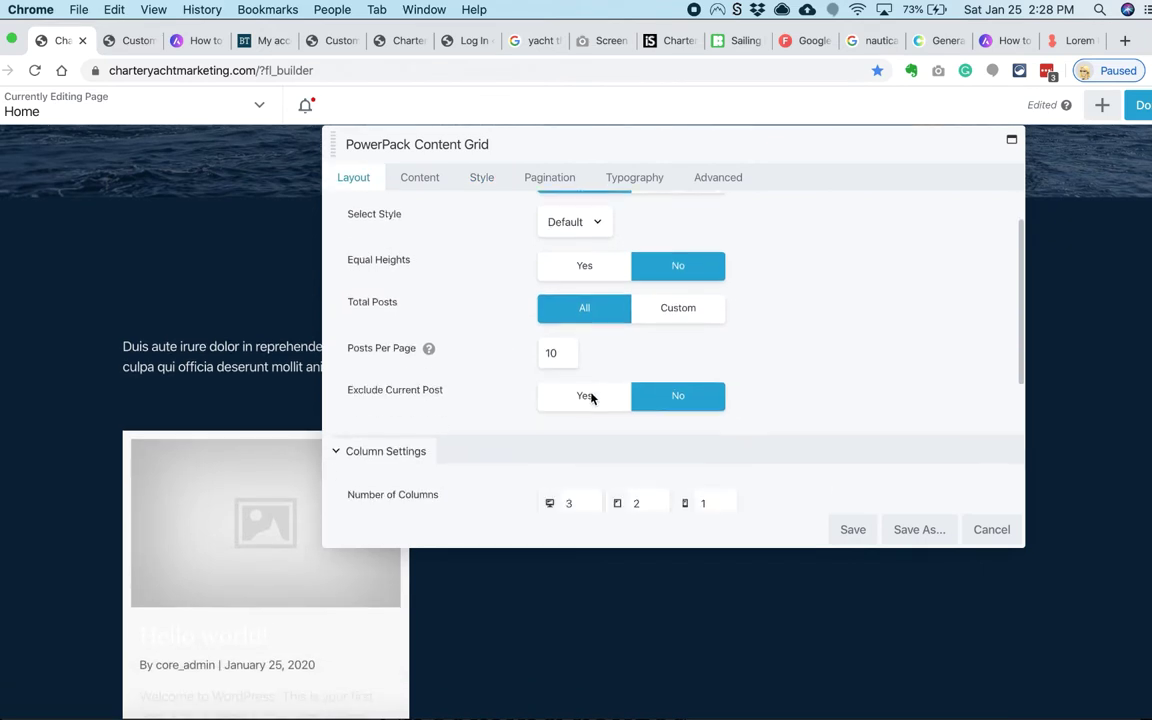
scroll(545, 345, up, 4)
Step: Set the grid to list Pages, filtered to About Us, Packages and Templates
click(435, 180)
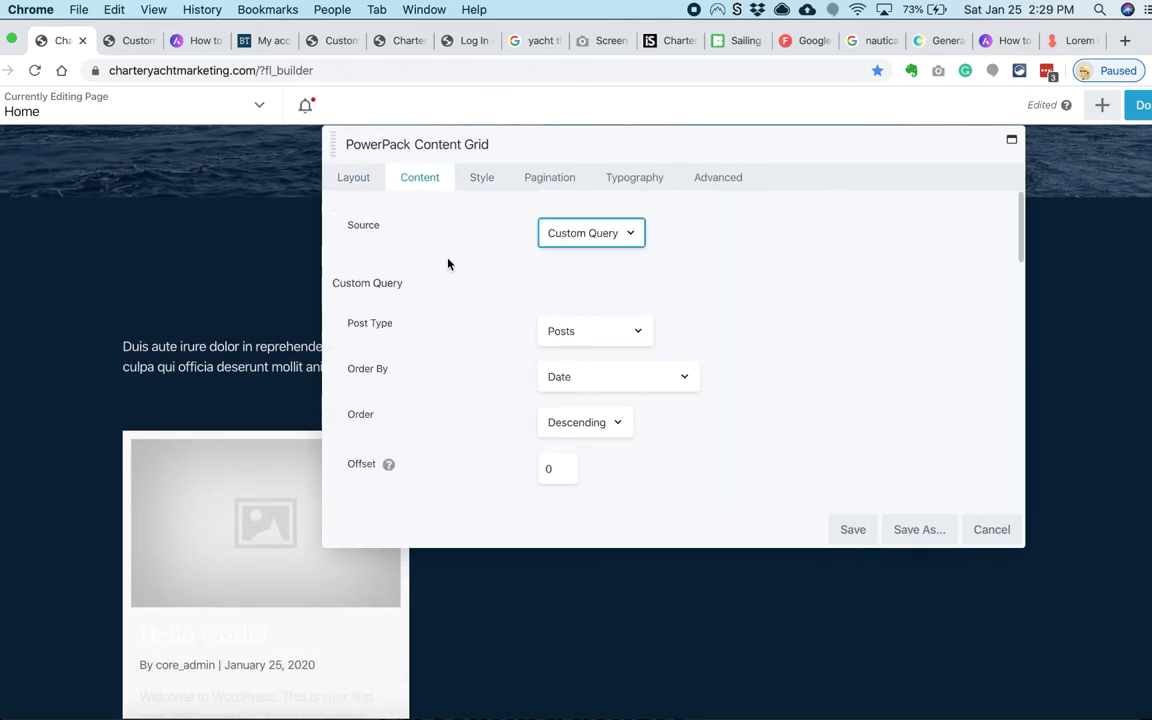
scroll(496, 260, down, 1)
click(595, 305)
click(504, 314)
scroll(504, 320, down, 3)
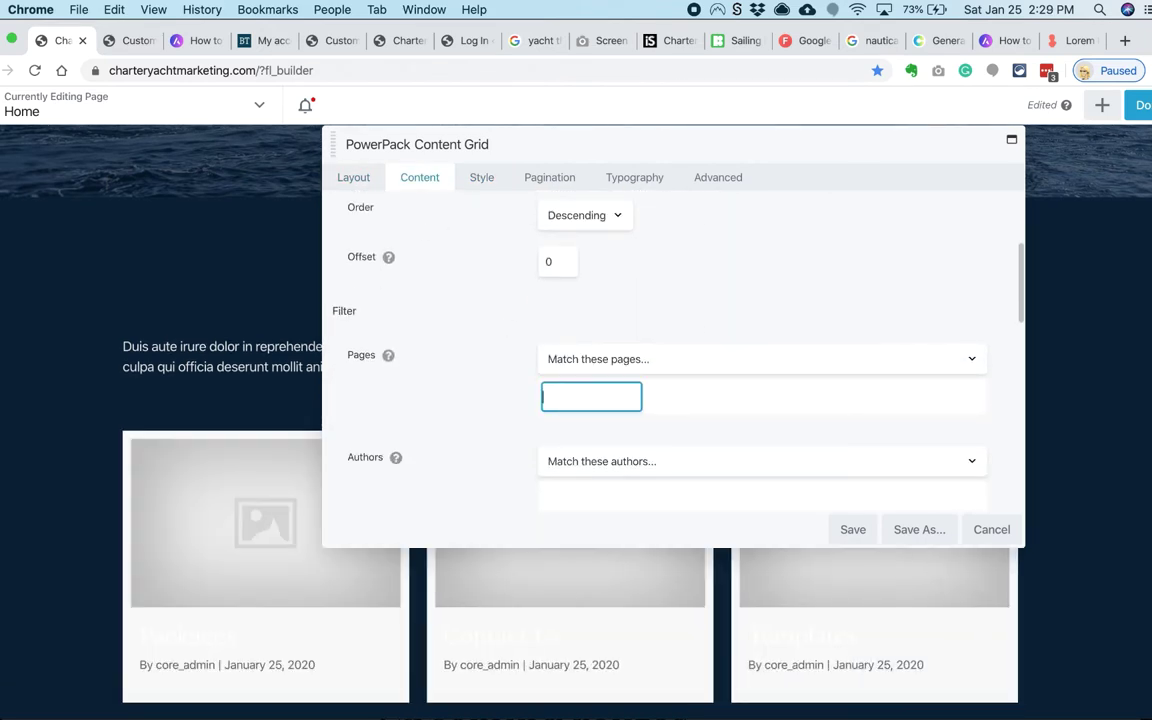
click(590, 430)
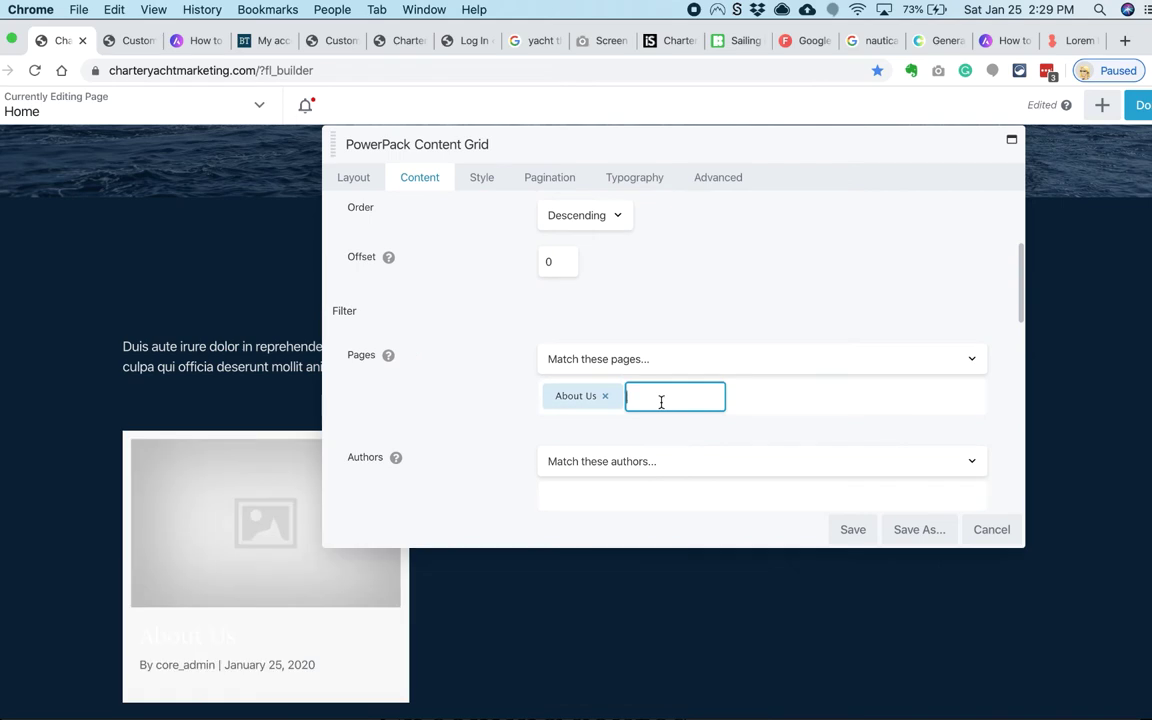
text(ser)
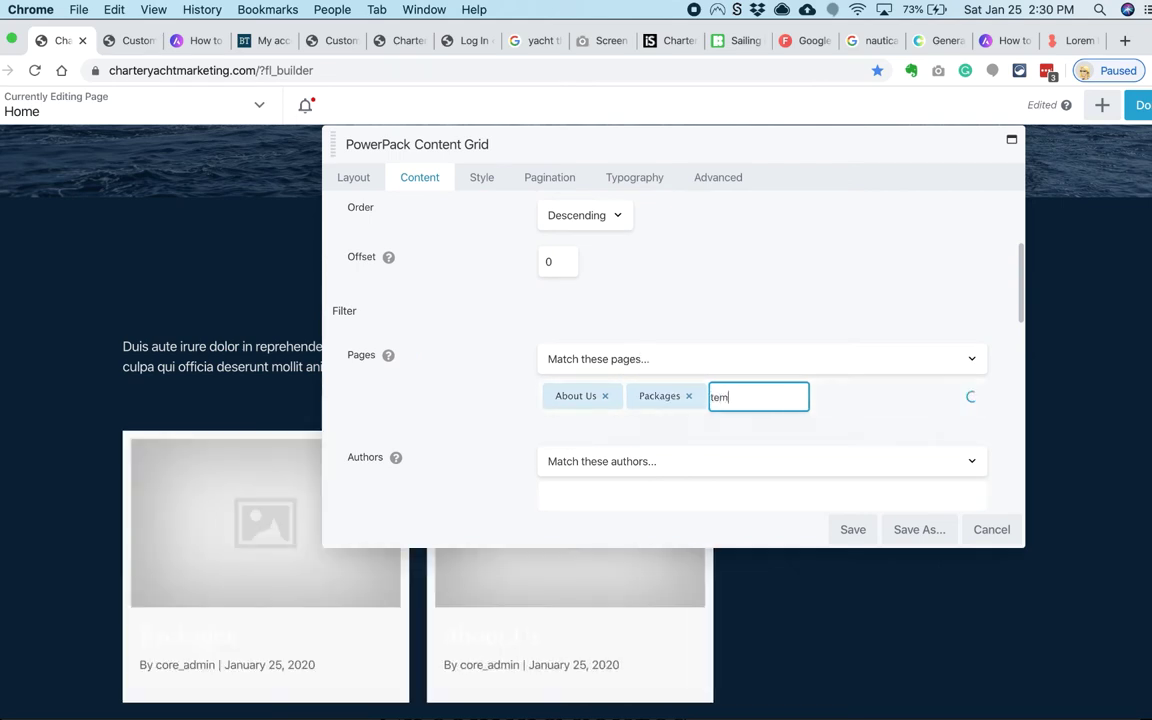
text(tem)
key(Return)
Step: Hide content, author and date on the cards, keep Large images, and save
scroll(653, 427, down, 6)
click(678, 339)
scroll(712, 393, down, 2)
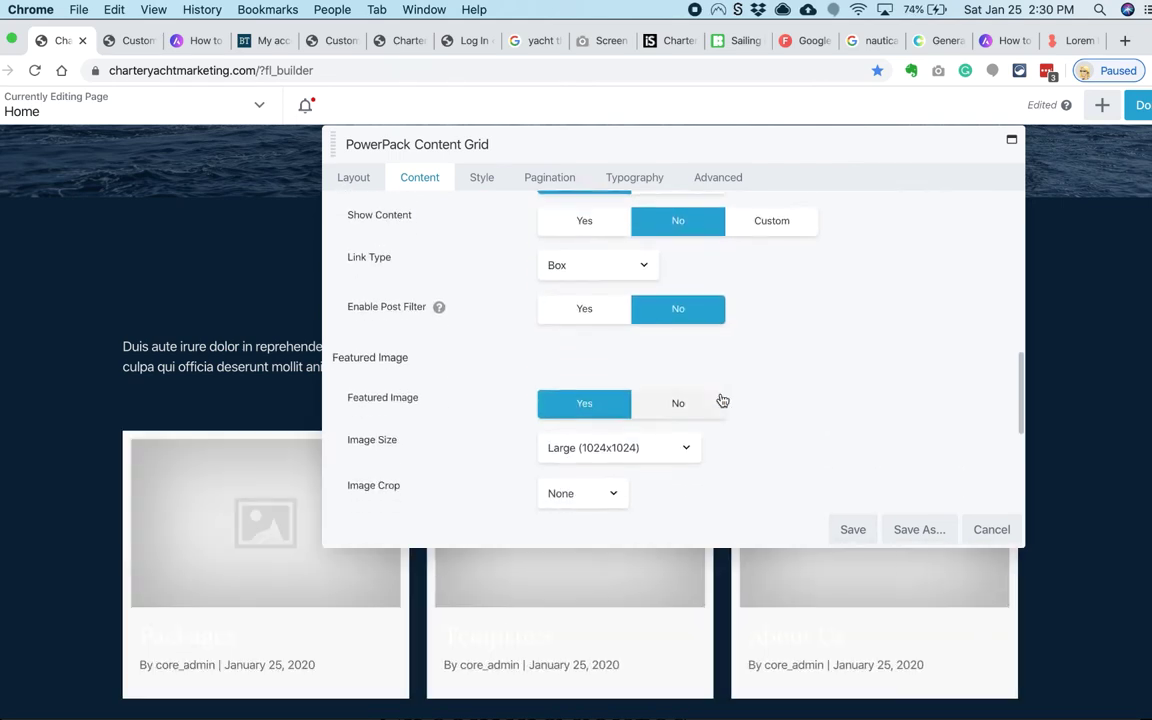
scroll(722, 400, down, 2)
click(650, 350)
click(656, 357)
scroll(784, 404, down, 2)
scroll(784, 404, down, 2)
click(676, 357)
click(676, 404)
scroll(791, 394, down, 1)
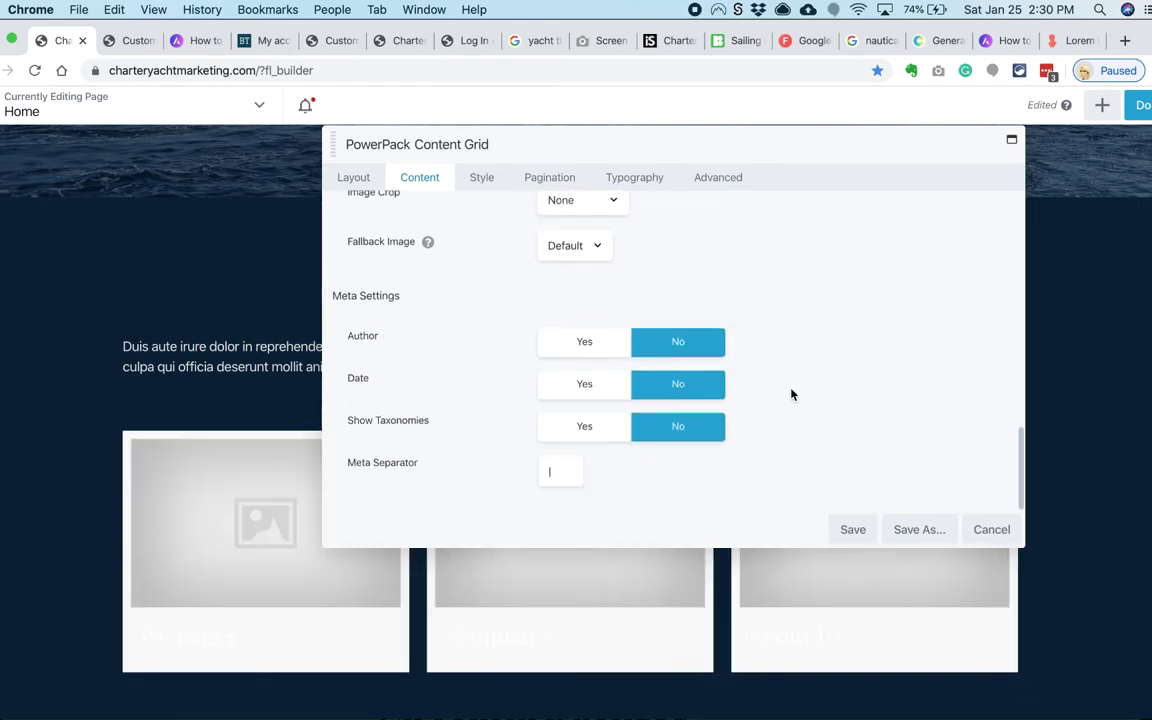
scroll(791, 394, up, 3)
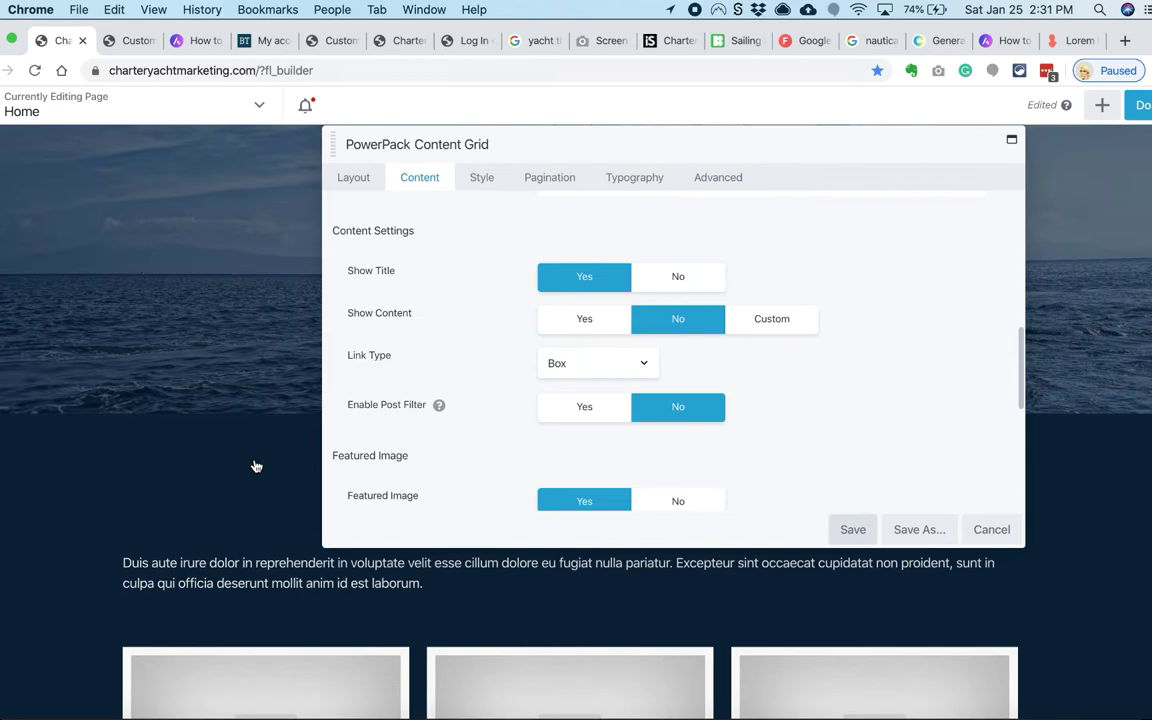
click(853, 529)
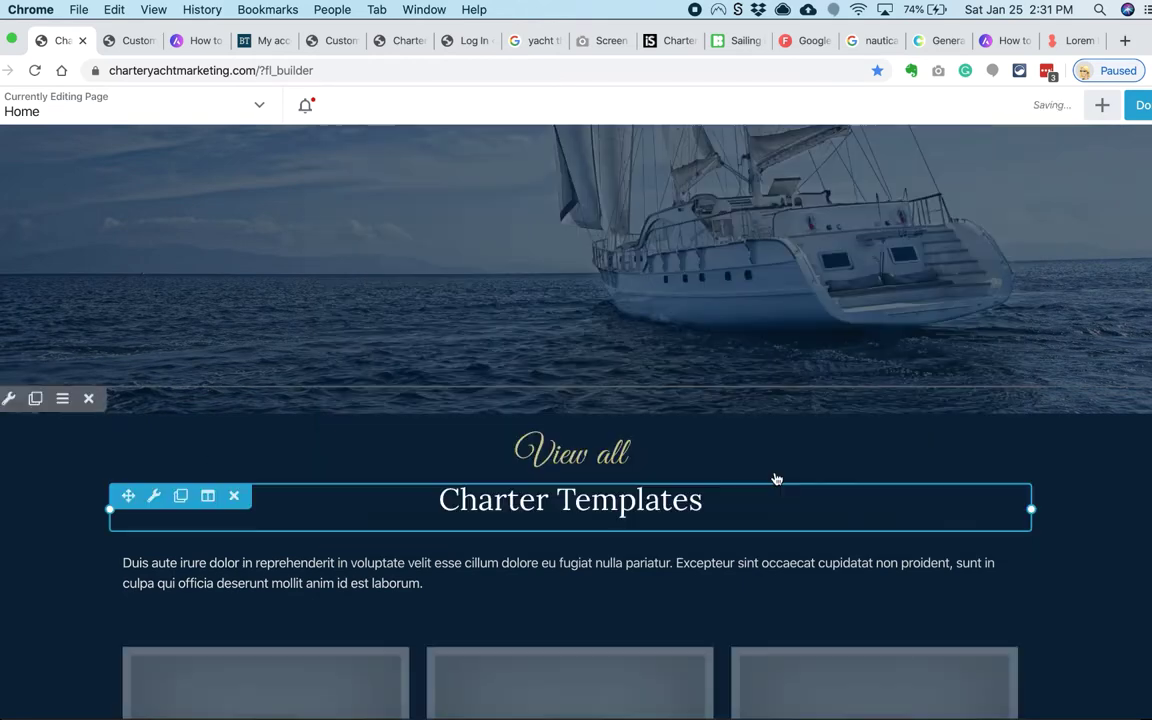
Step: Give the content grid's row a solid cream colour background
click(8, 398)
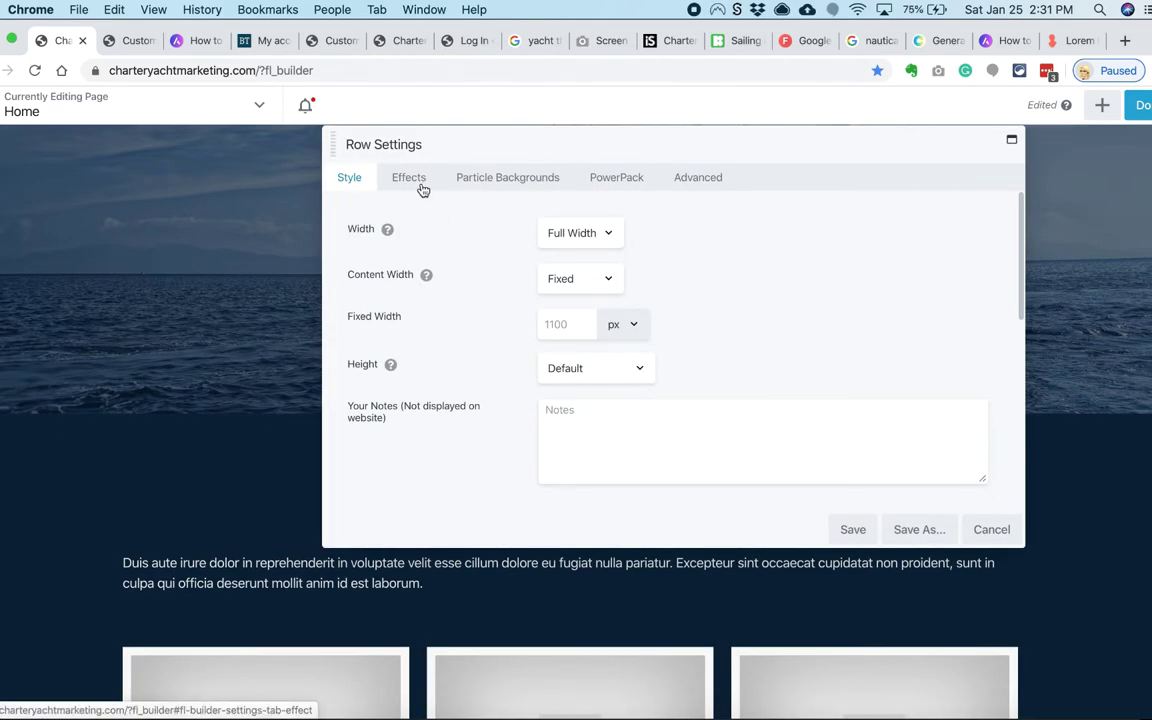
scroll(527, 357, down, 10)
click(643, 339)
click(643, 358)
scroll(489, 342, down, 2)
click(571, 343)
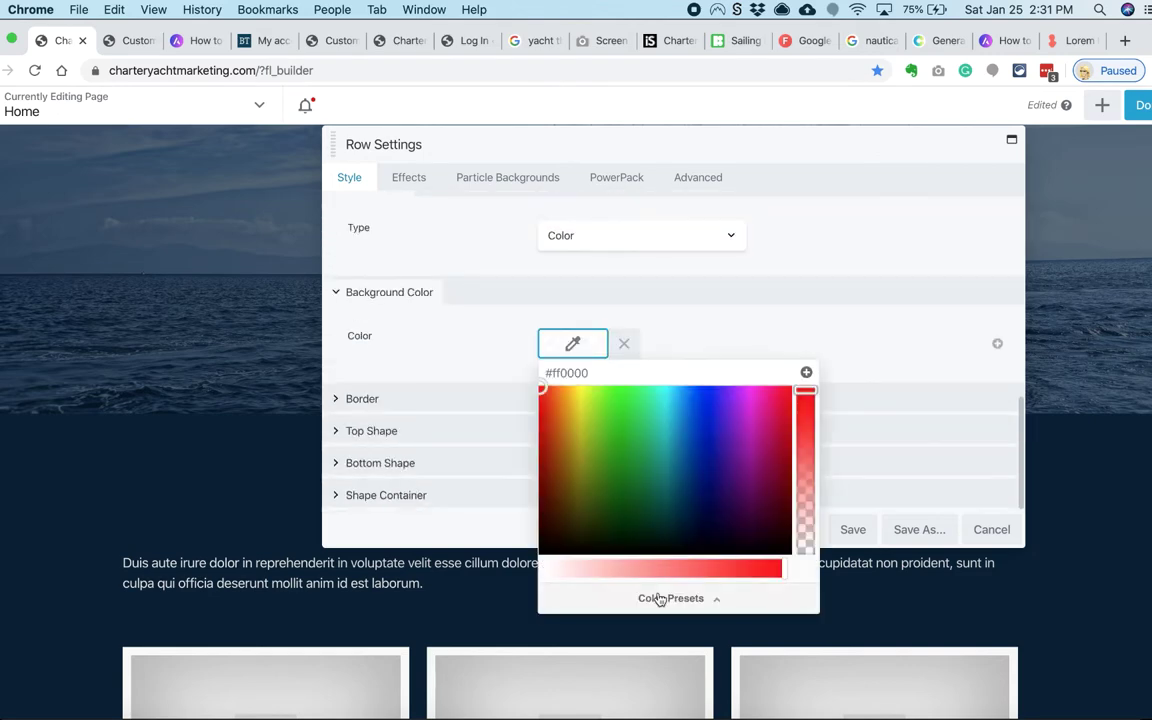
click(806, 372)
click(285, 512)
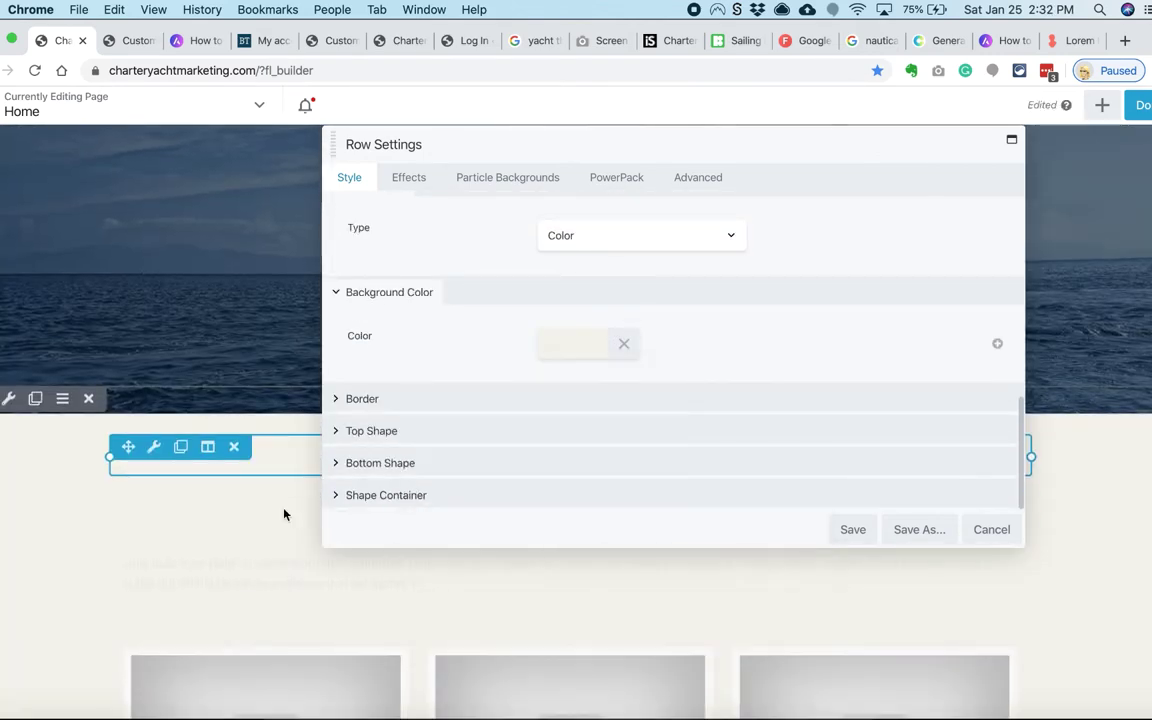
Step: Set the row's text colour to navy #0a2239 and save the row settings
scroll(559, 404, up, 5)
click(559, 404)
key(super+Tab)
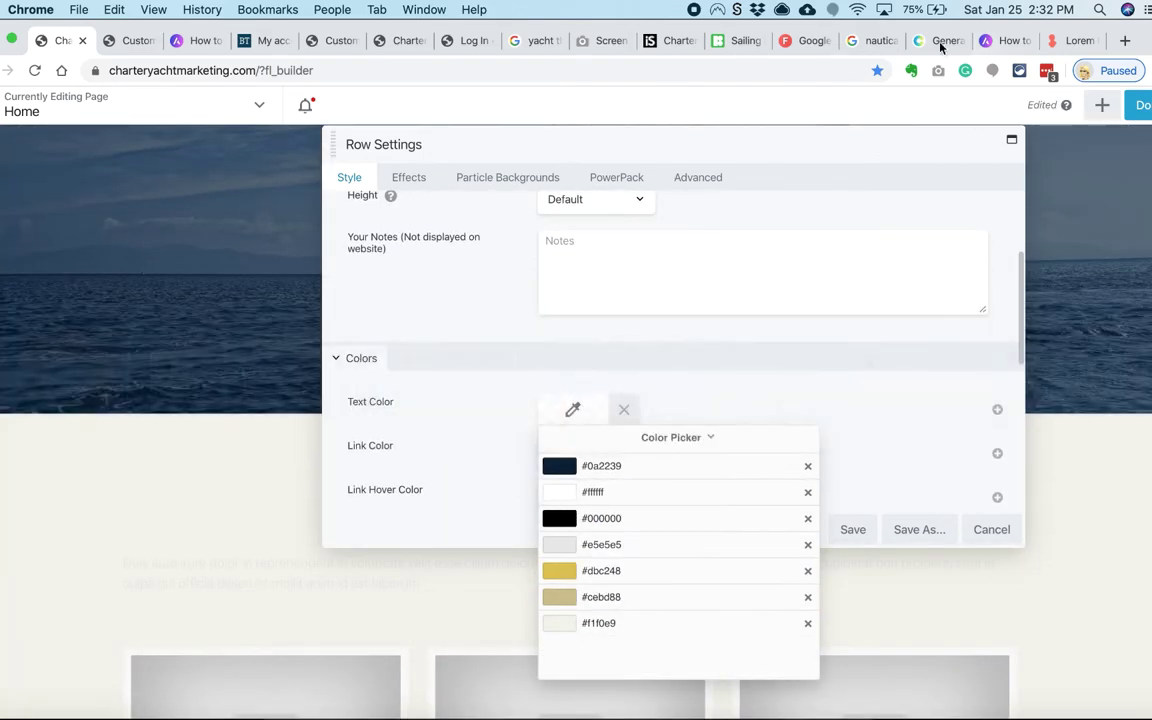
click(945, 40)
key(super+c)
key(super+1)
key(super+v)
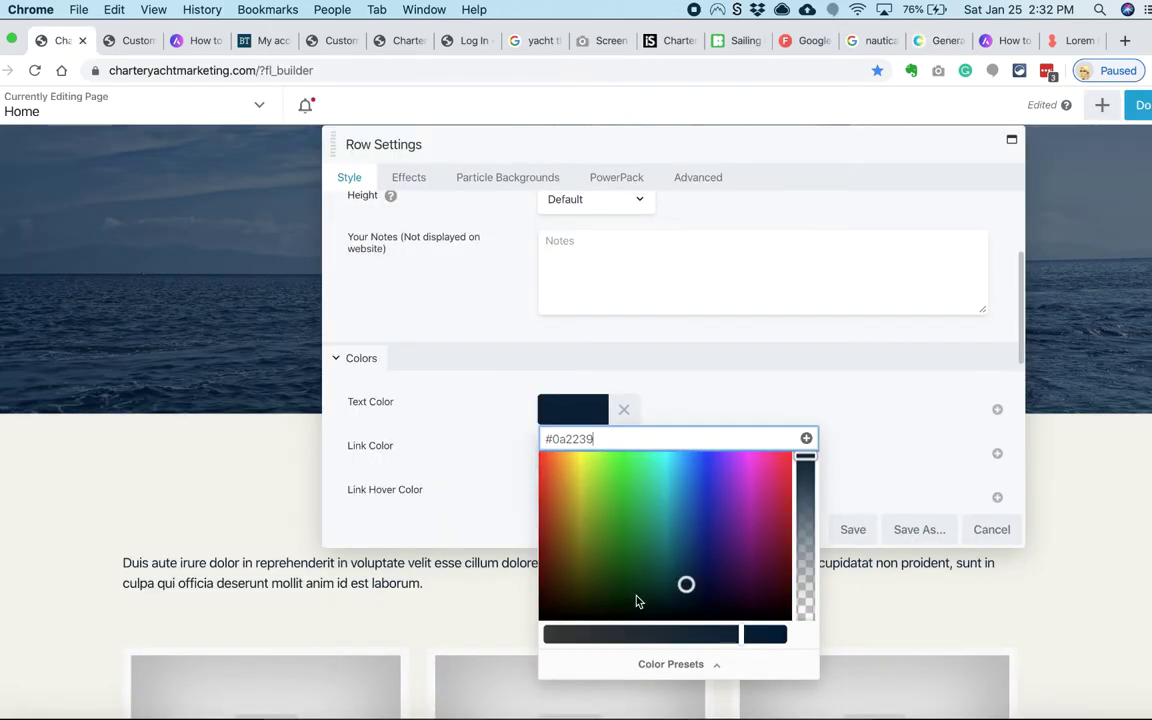
drag(572, 536, 600, 620)
click(568, 441)
key(super+a)
key(super+v)
drag(550, 139, 596, 175)
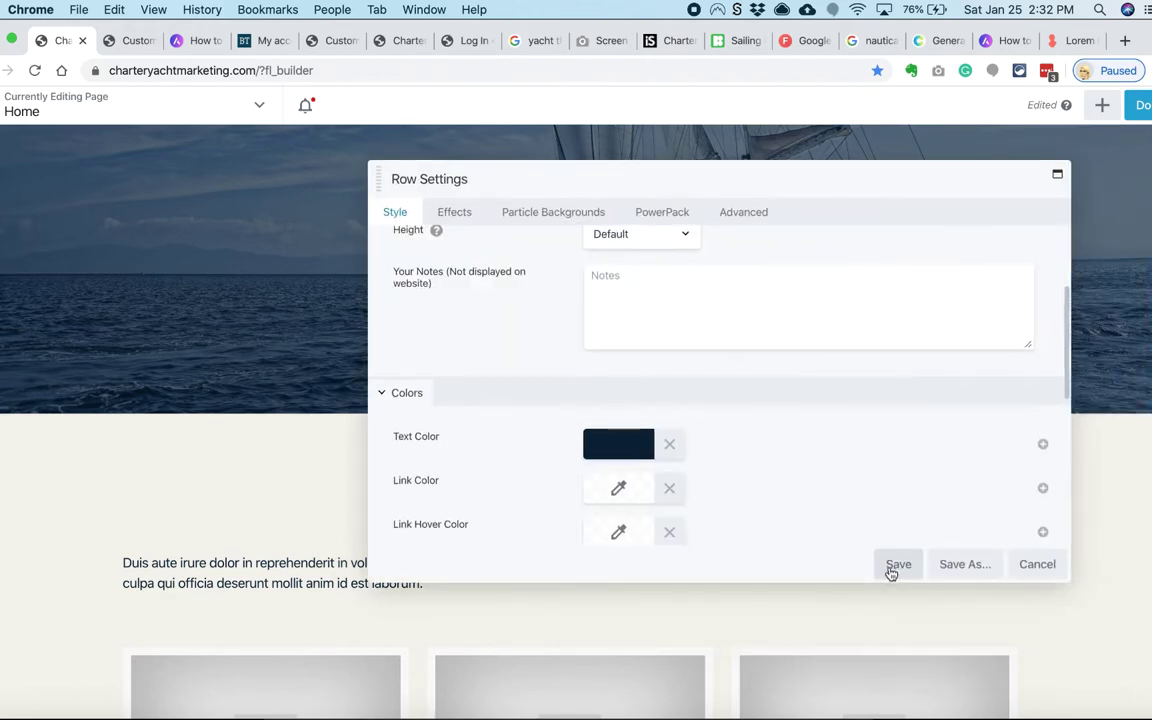
click(892, 561)
scroll(401, 545, down, 5)
Step: Open the content grid's settings and review its Style and Content options
click(250, 420)
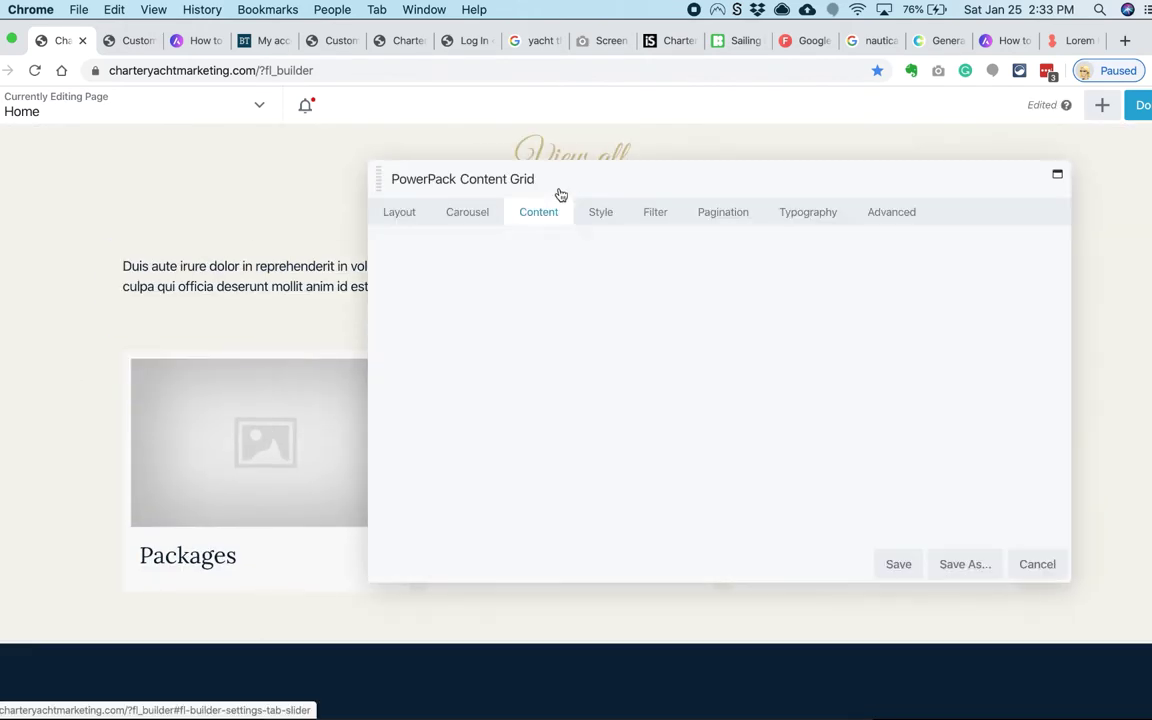
click(525, 213)
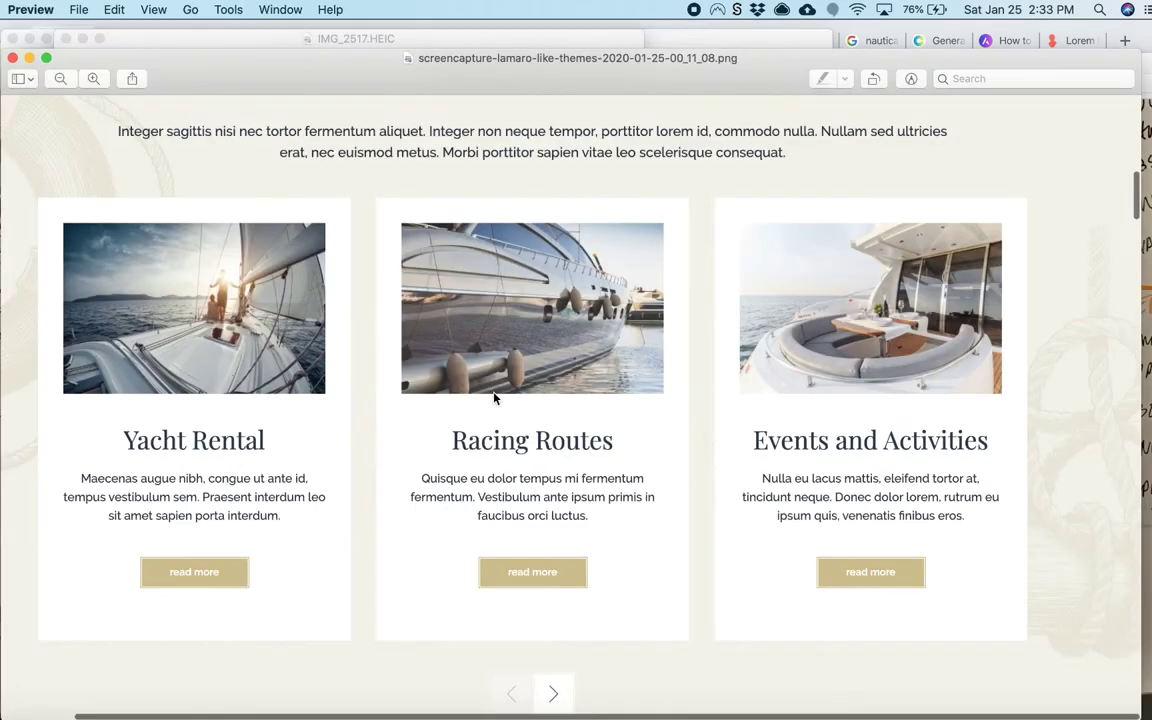
scroll(583, 440, down, 1)
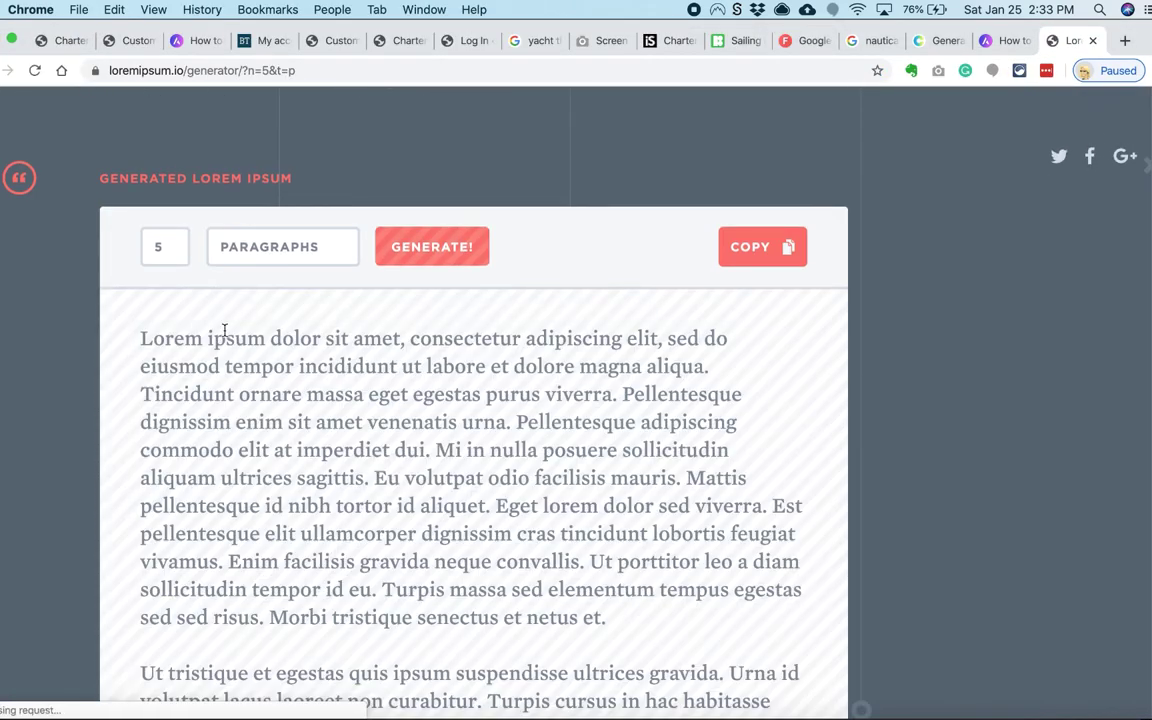
drag(424, 445, 586, 504)
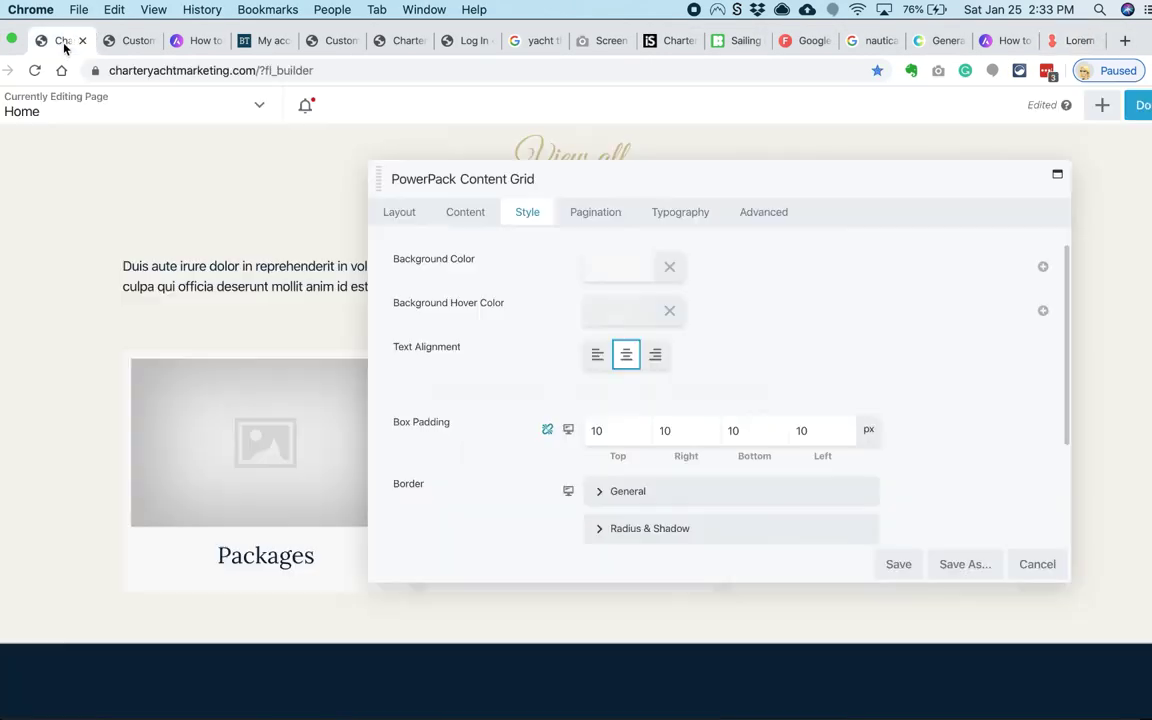
scroll(686, 400, down, 2)
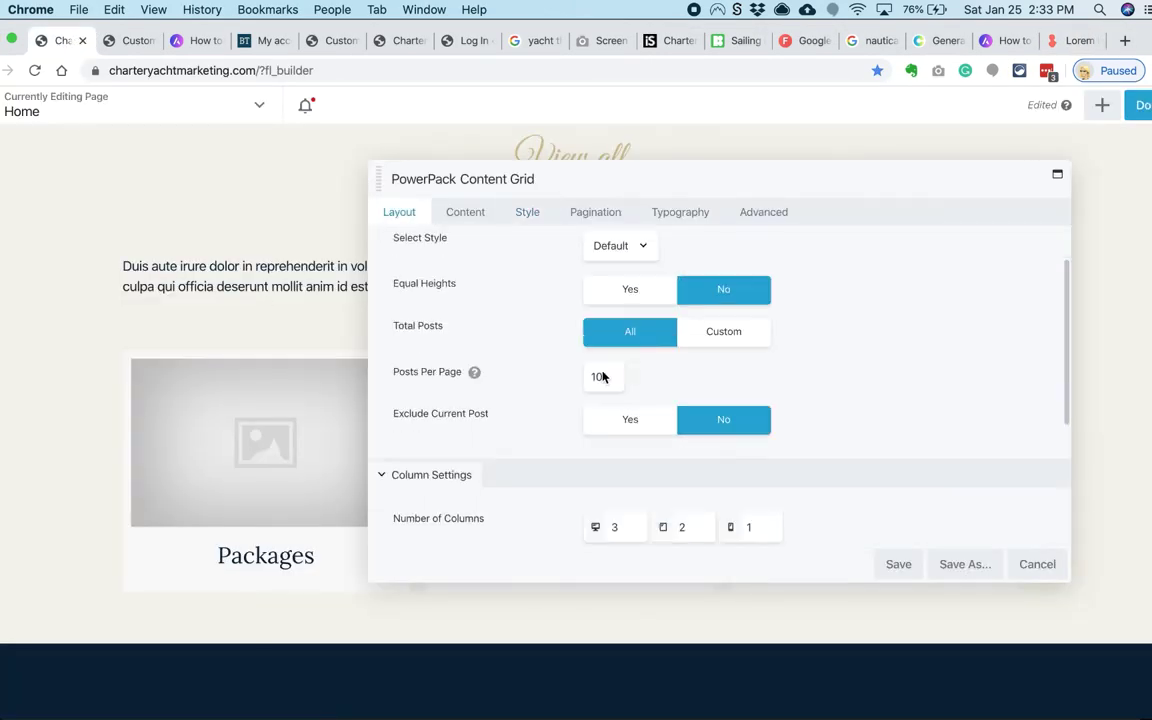
scroll(599, 375, up, 1)
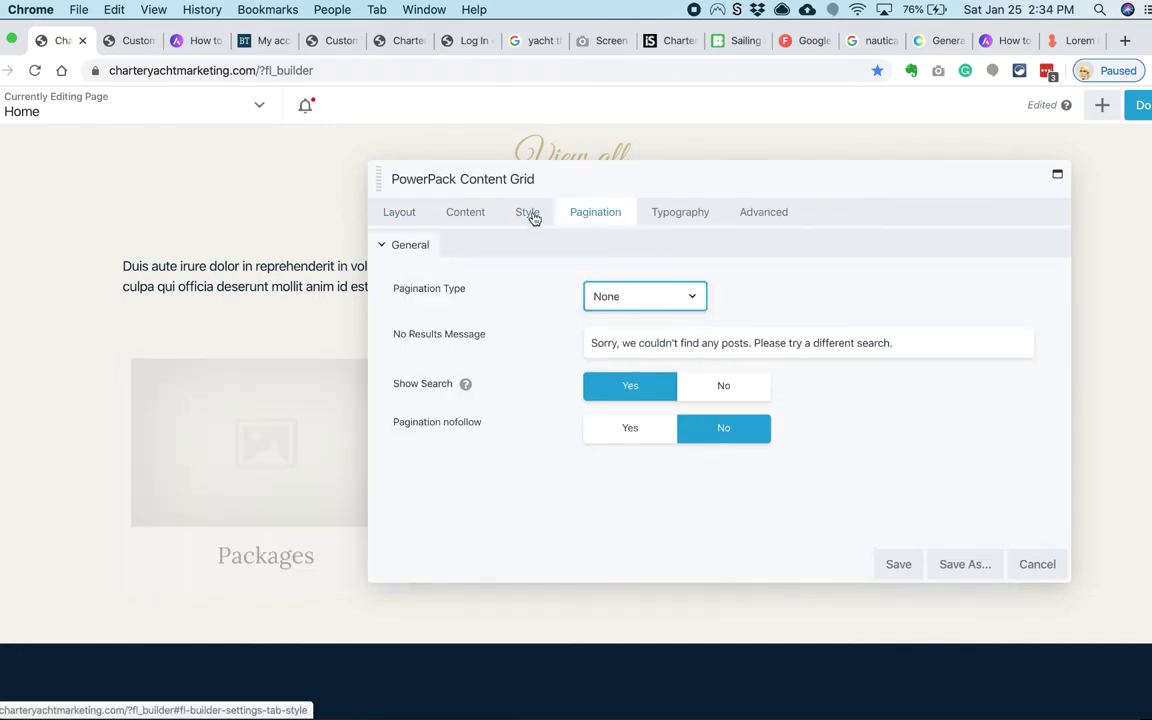
click(532, 212)
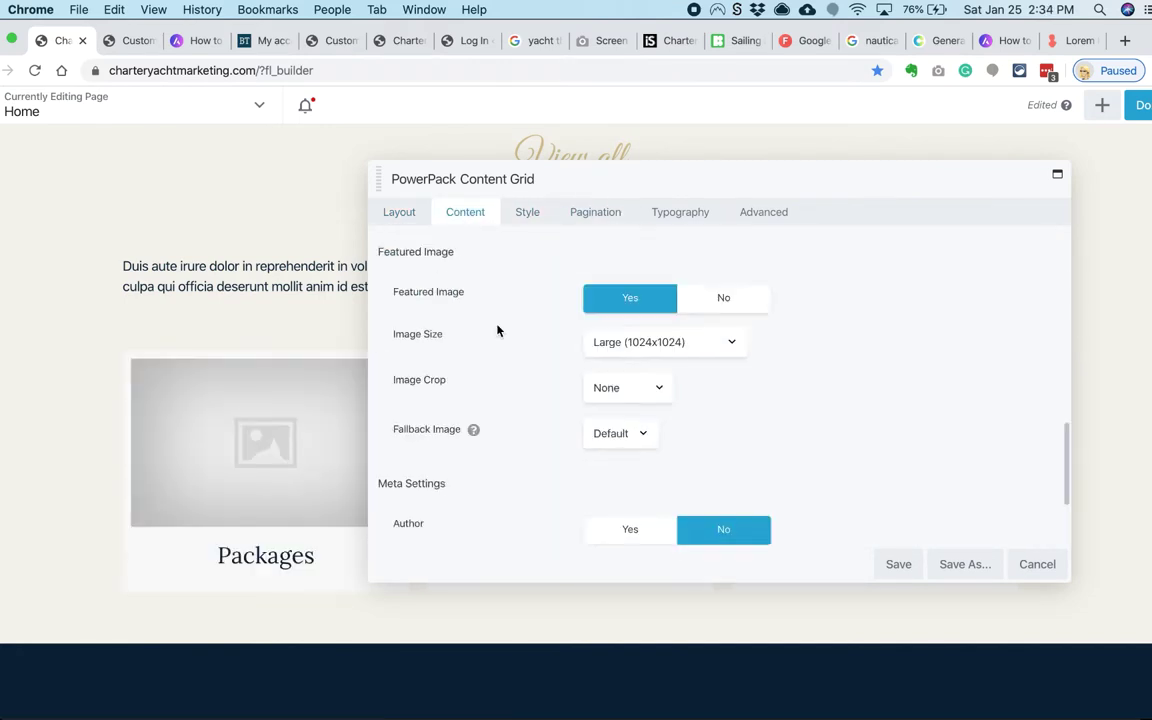
scroll(497, 330, down, 1)
scroll(458, 368, up, 6)
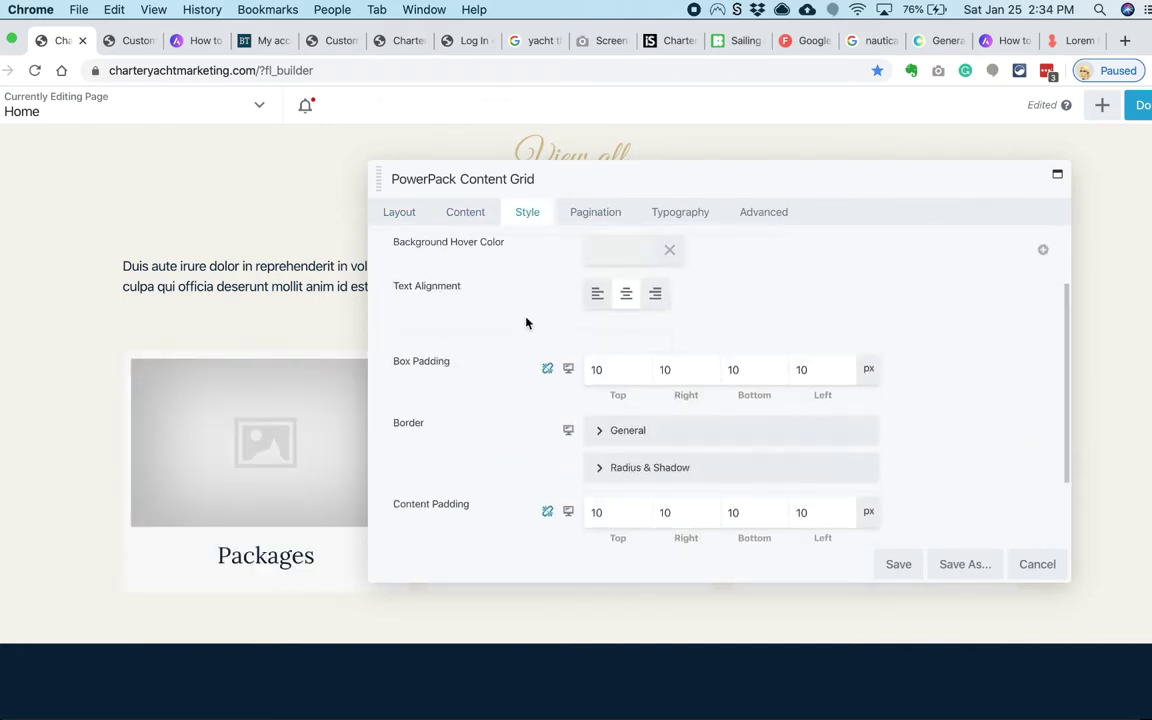
scroll(526, 322, up, 5)
Step: Set Show Content to Yes so the grid cards display post content
click(401, 212)
scroll(481, 365, down, 10)
scroll(491, 404, up, 1)
click(596, 212)
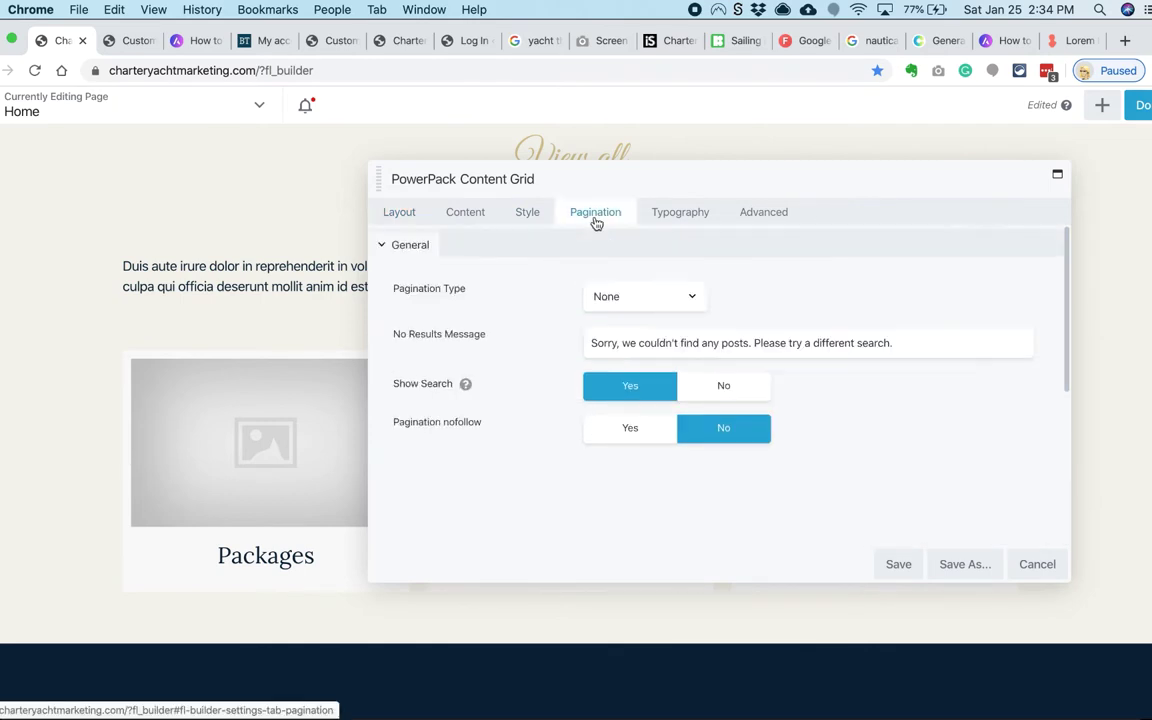
click(687, 211)
scroll(535, 379, down, 5)
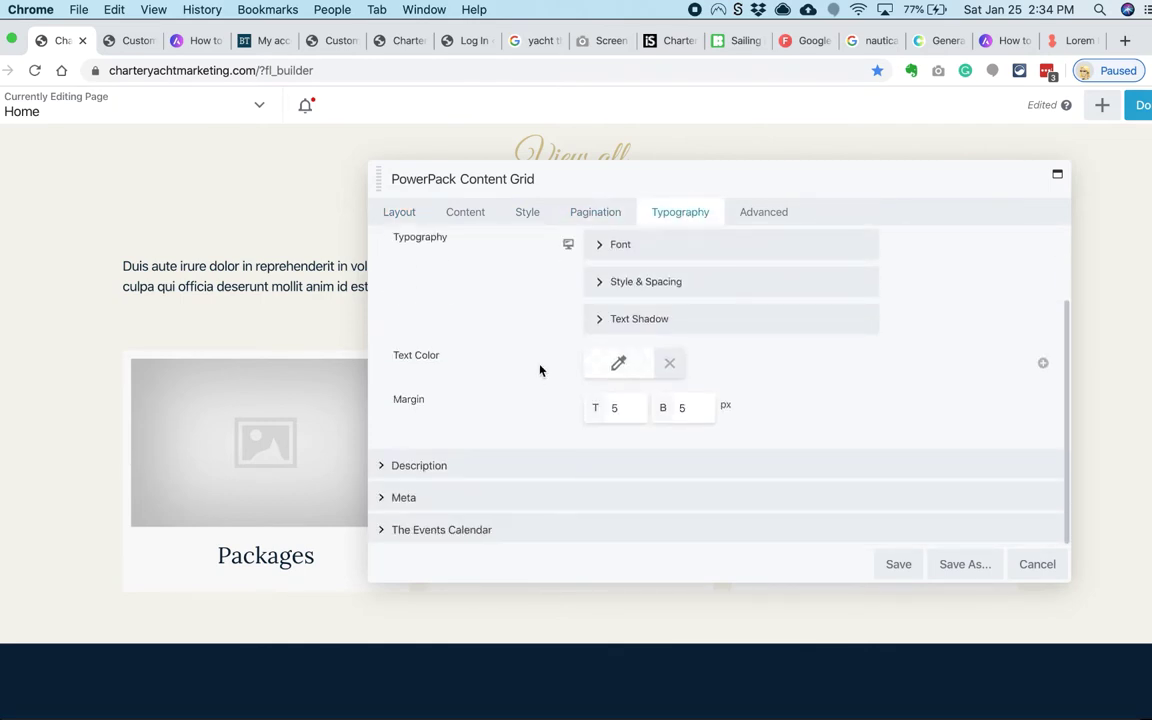
scroll(537, 370, up, 3)
click(465, 212)
scroll(506, 342, down, 10)
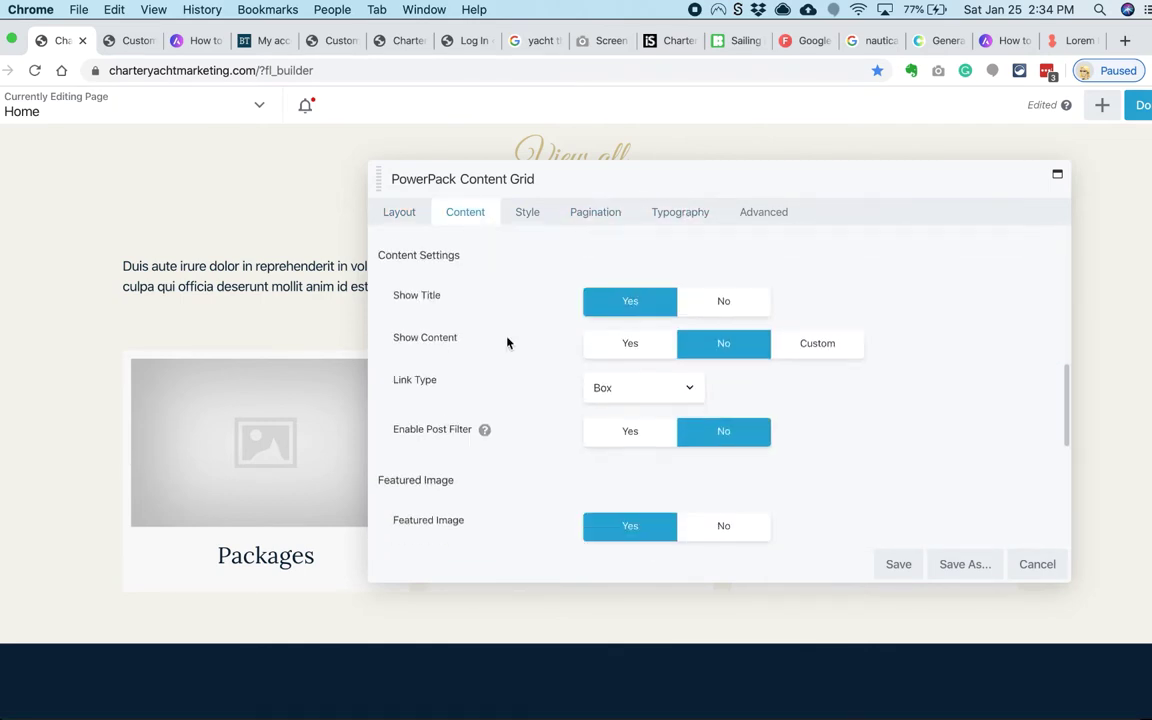
scroll(507, 342, up, 10)
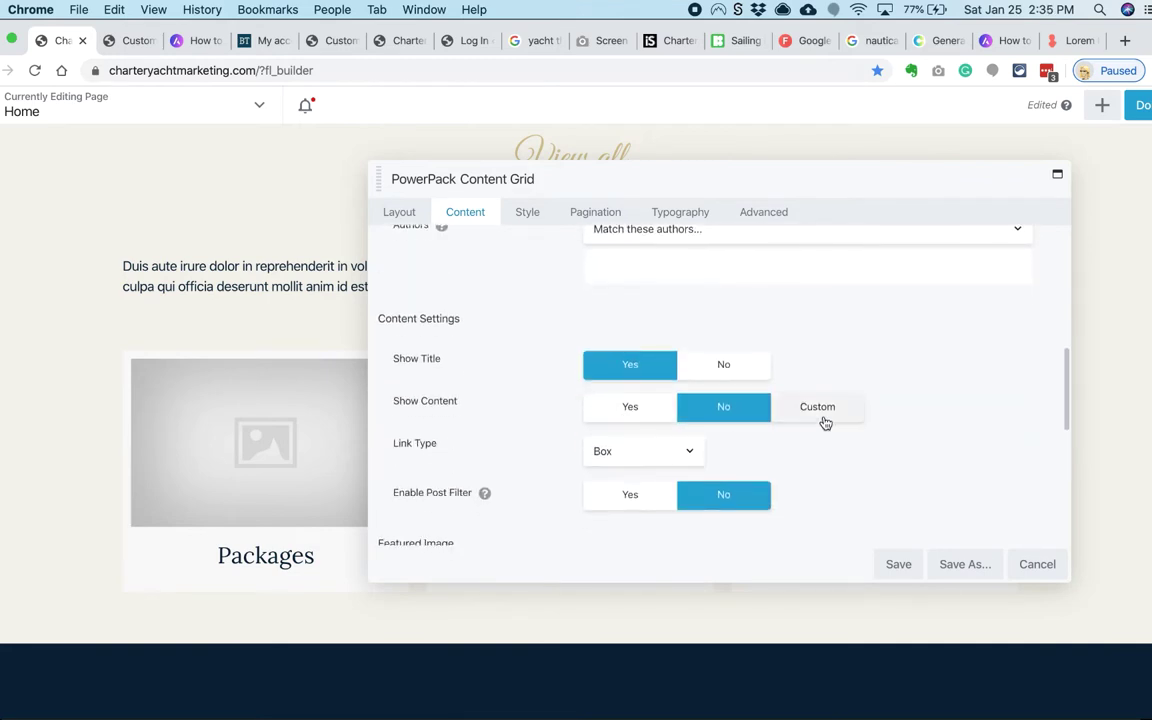
click(622, 421)
scroll(566, 429, down, 2)
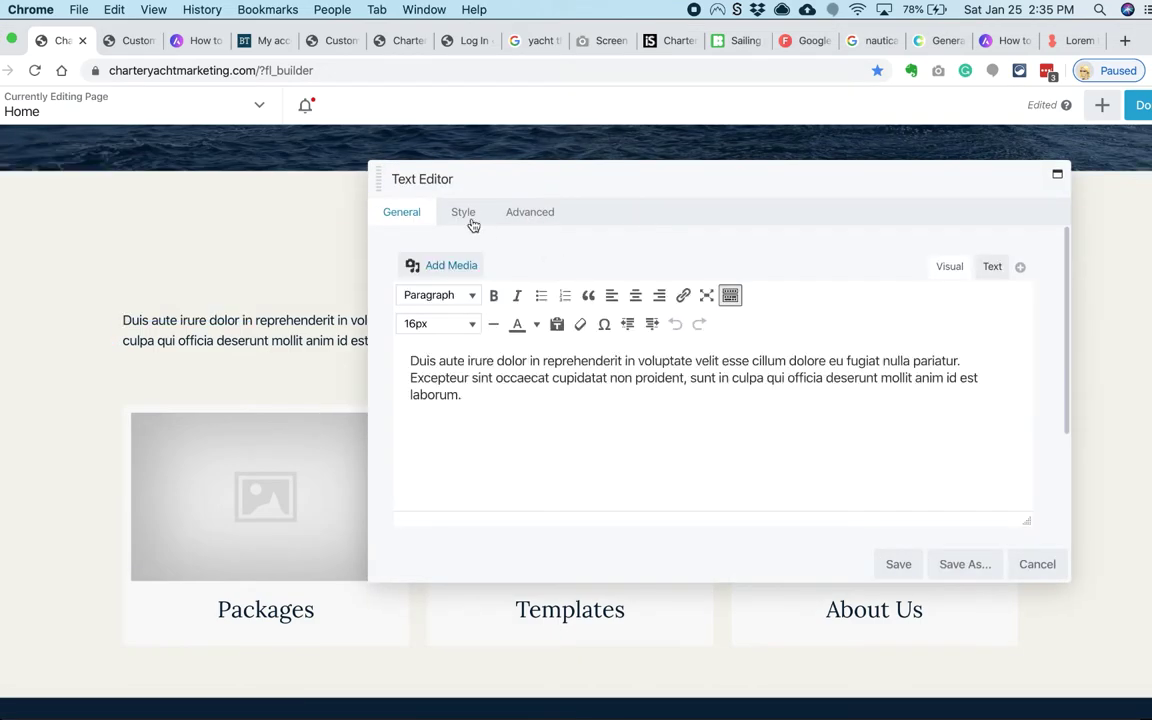
Step: Adjust the intro text block's right margin for smaller screens and save it
click(470, 220)
click(537, 218)
click(672, 298)
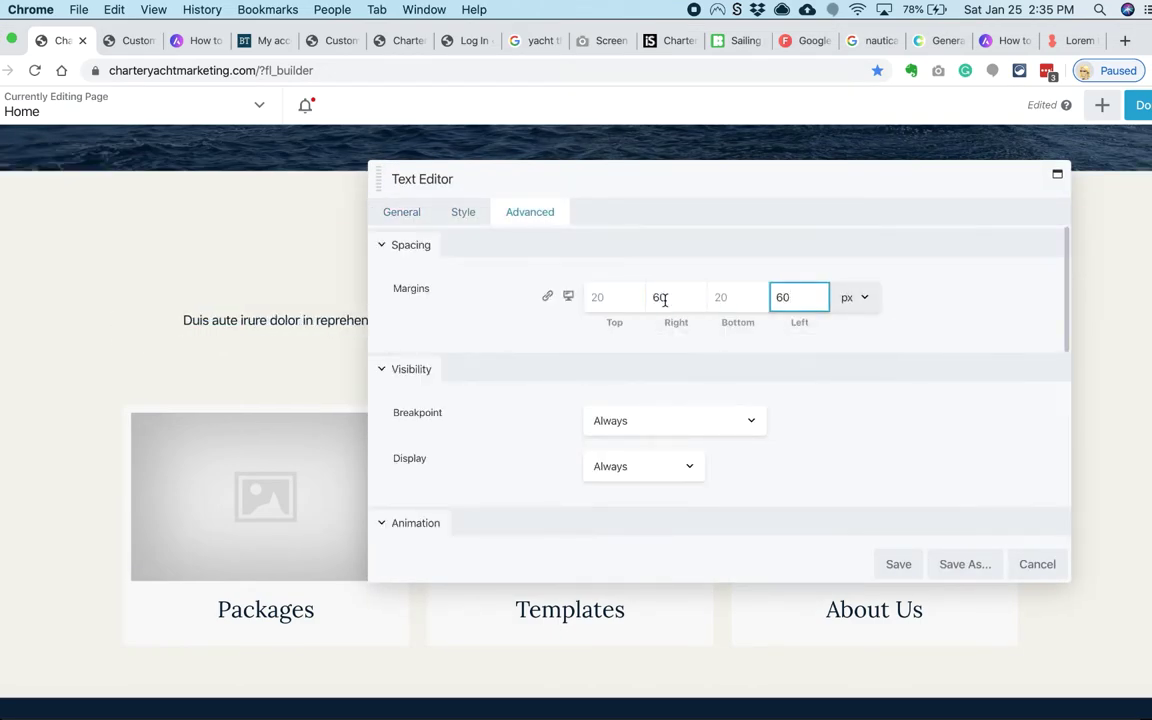
click(568, 299)
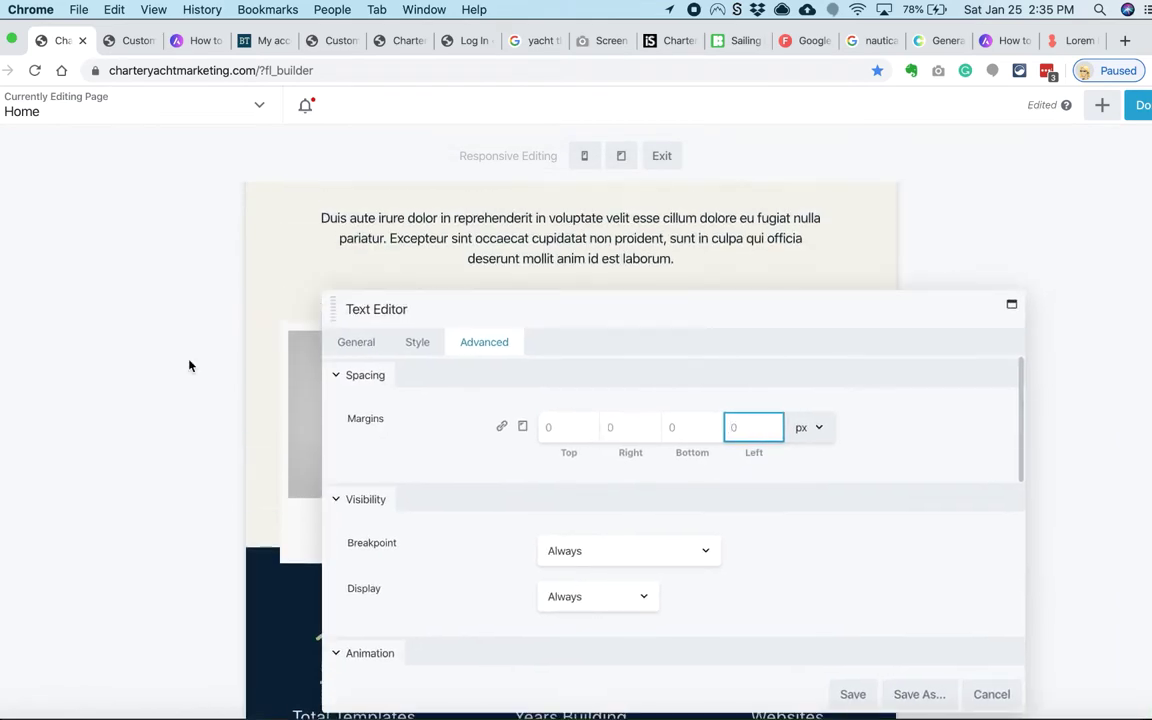
key(Return)
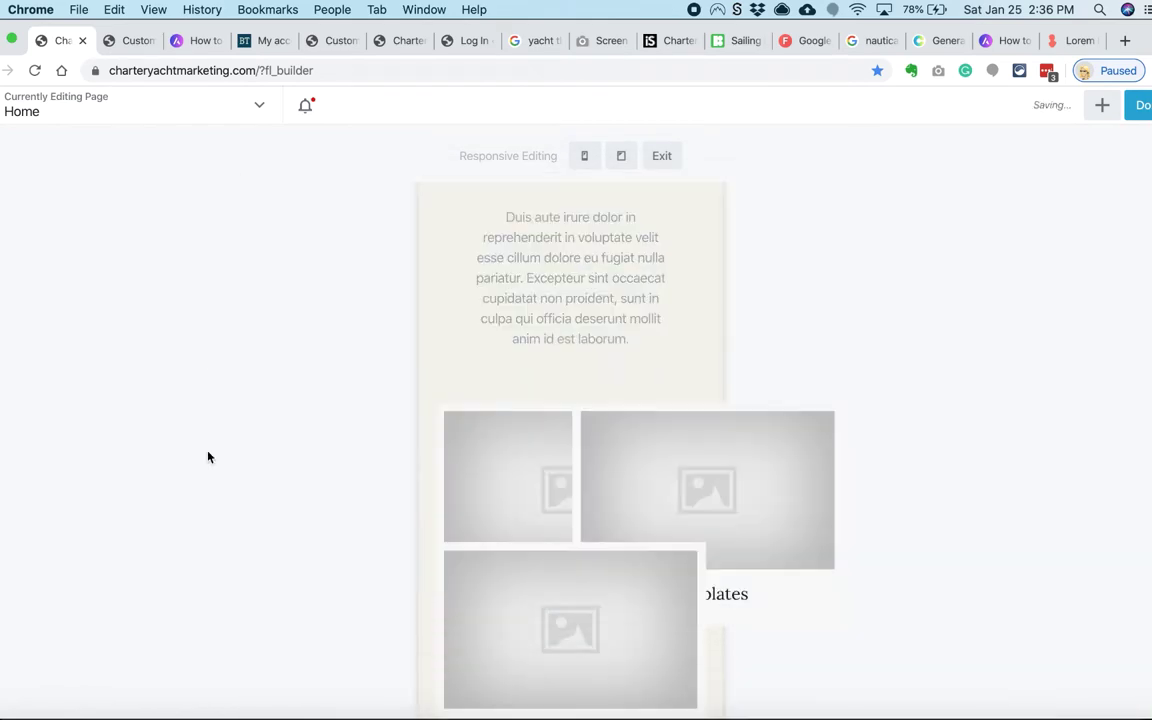
click(661, 155)
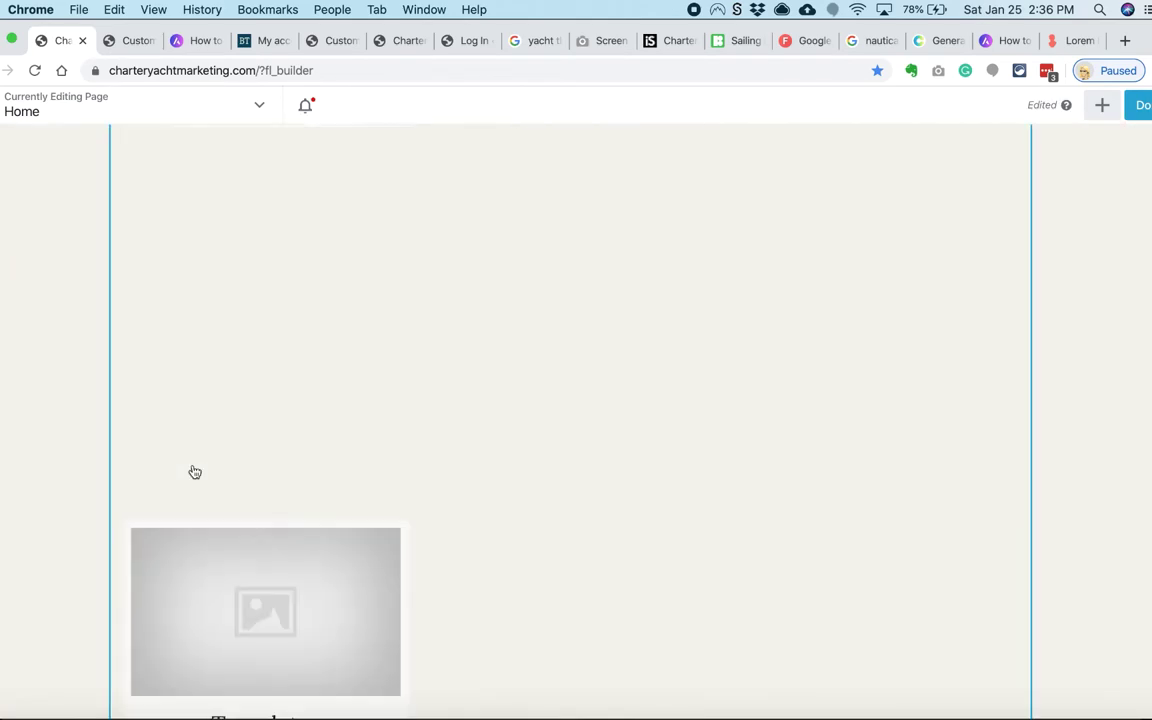
Step: Publish the homepage changes and reopen the page in Beaver Builder
click(1142, 105)
click(1067, 110)
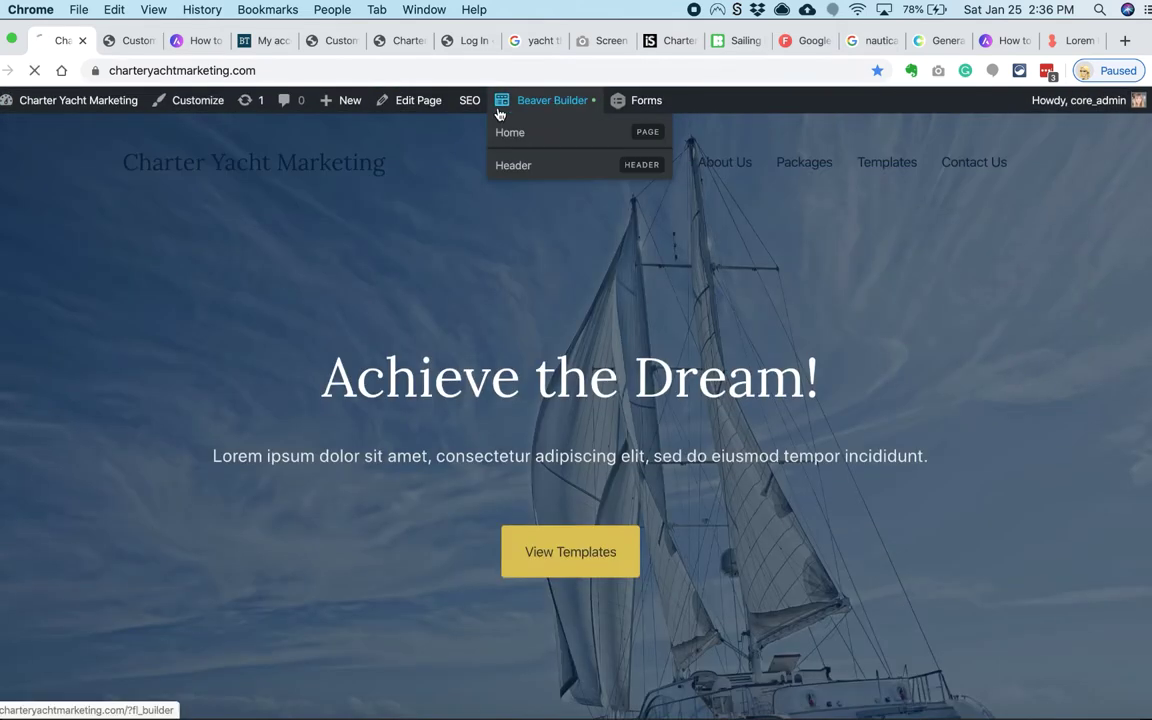
click(500, 113)
Step: Set the Charter Templates row's top and bottom padding to 60 px and finish editing
scroll(113, 311, down, 5)
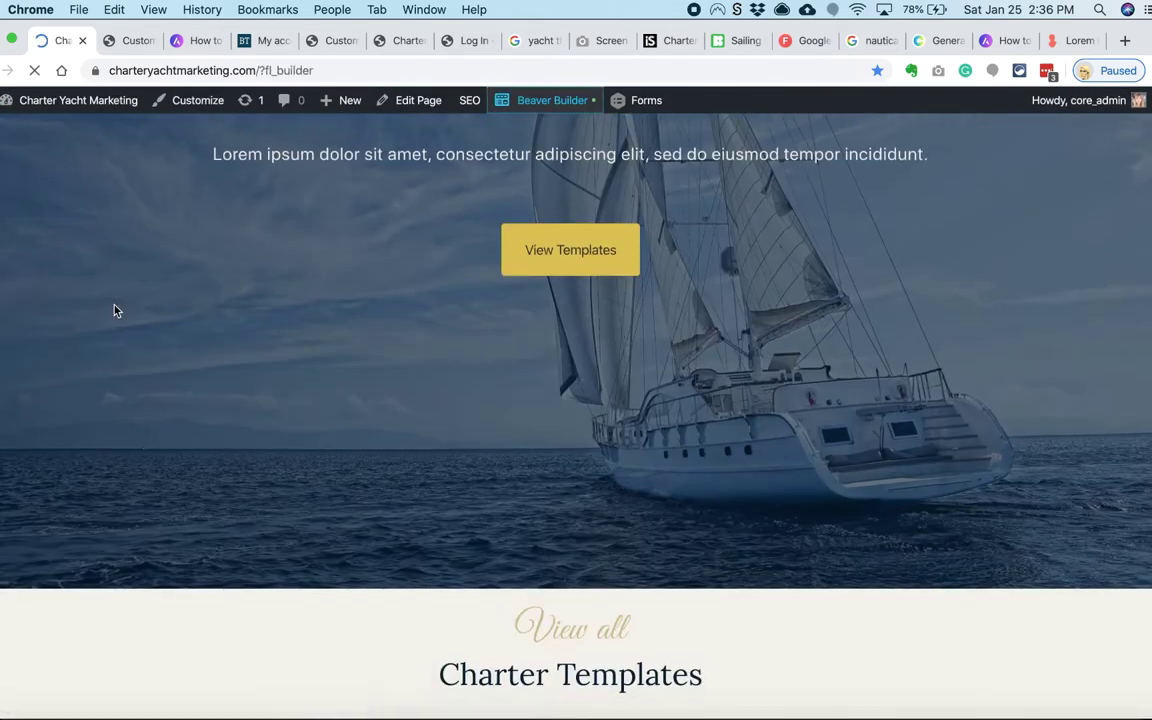
click(11, 335)
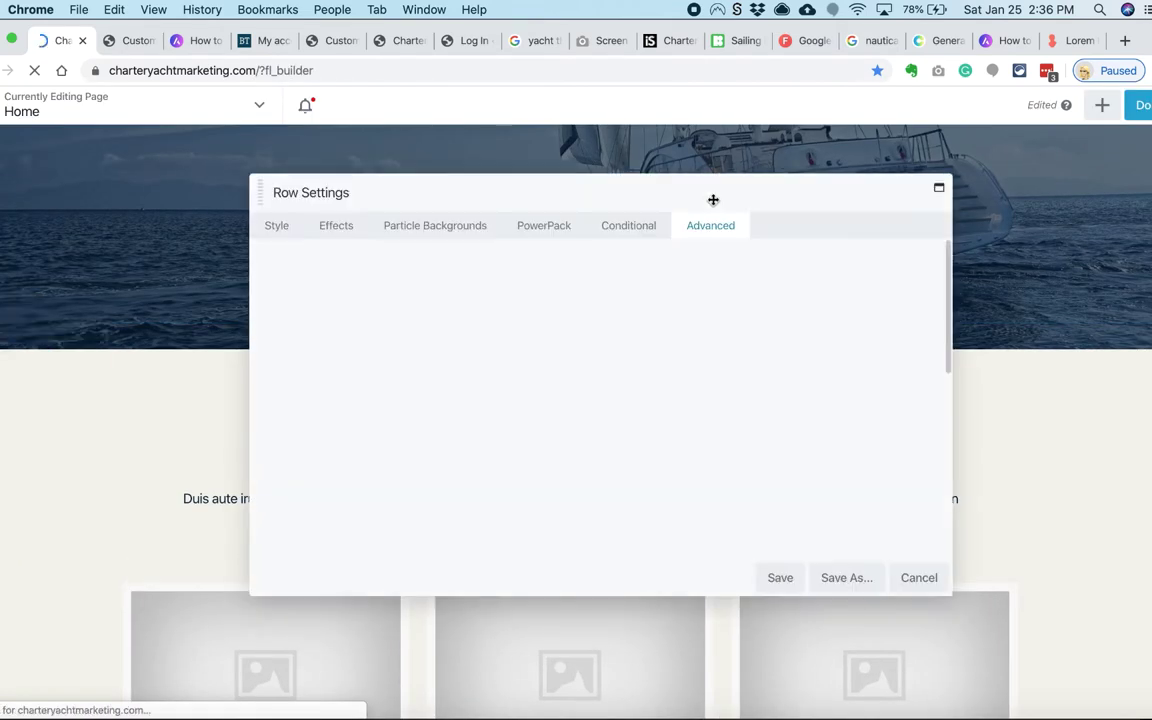
text(60)
key(Tab)
key(Tab)
text(60)
key(Return)
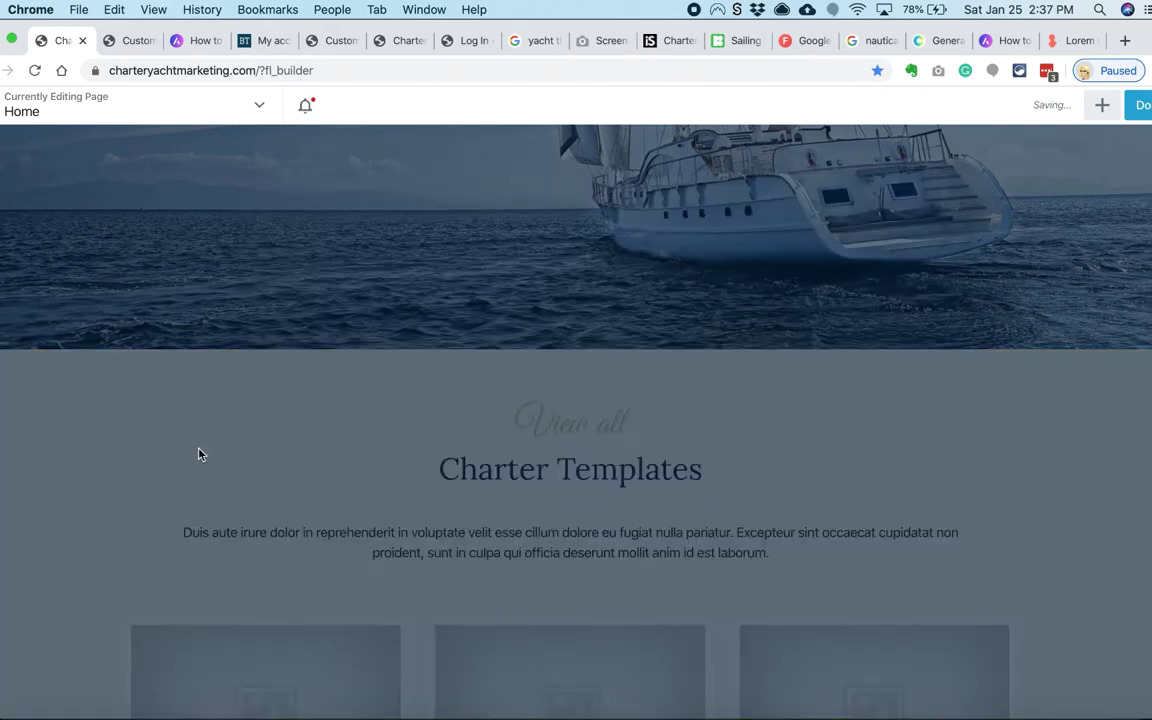
scroll(200, 452, down, 6)
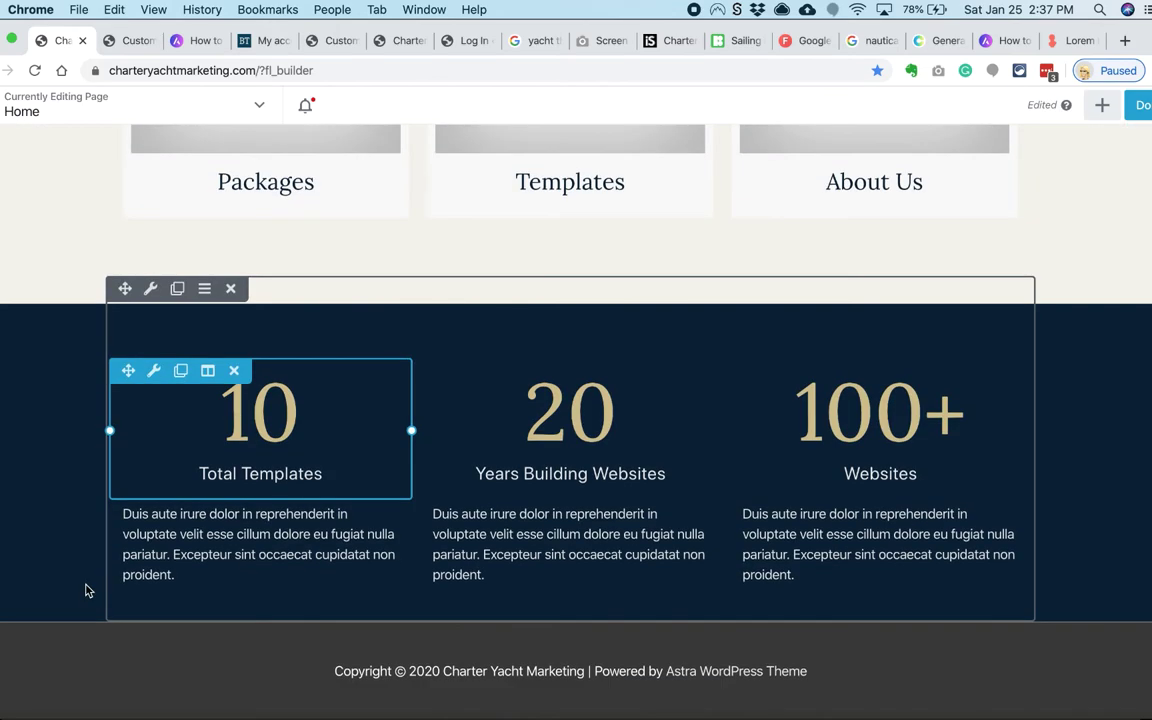
scroll(120, 595, up, 10)
click(1140, 105)
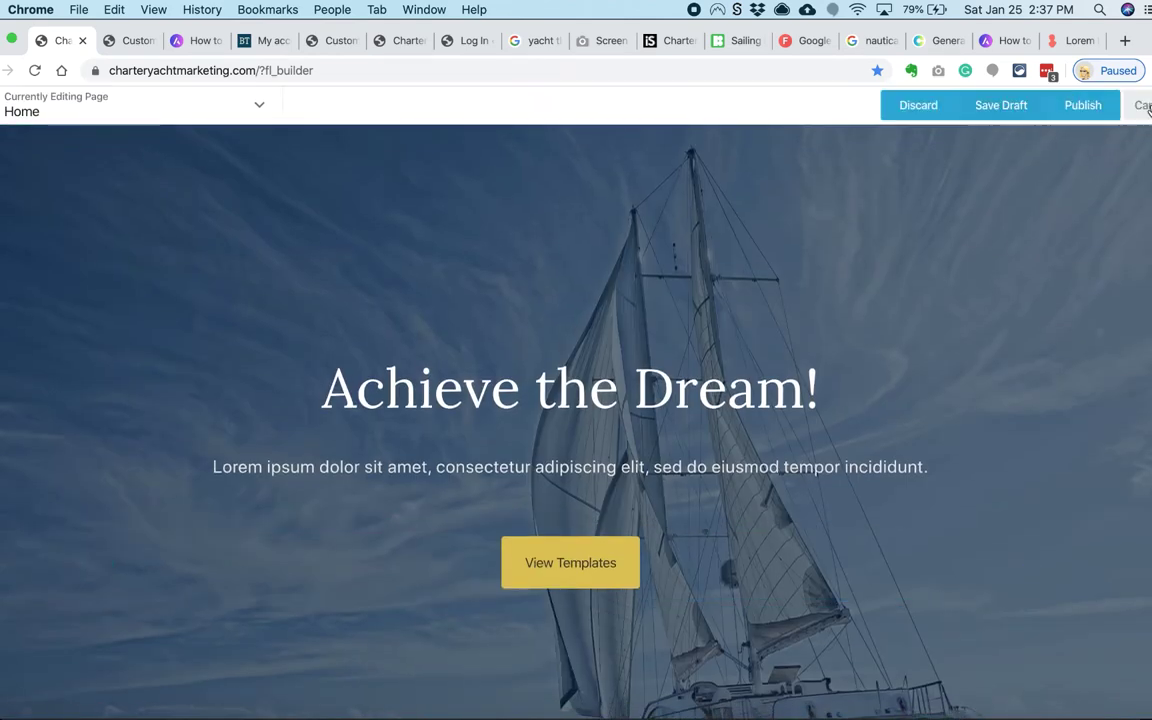
Step: Publish the homepage and open the site customizer in the other tab
click(1083, 105)
click(322, 41)
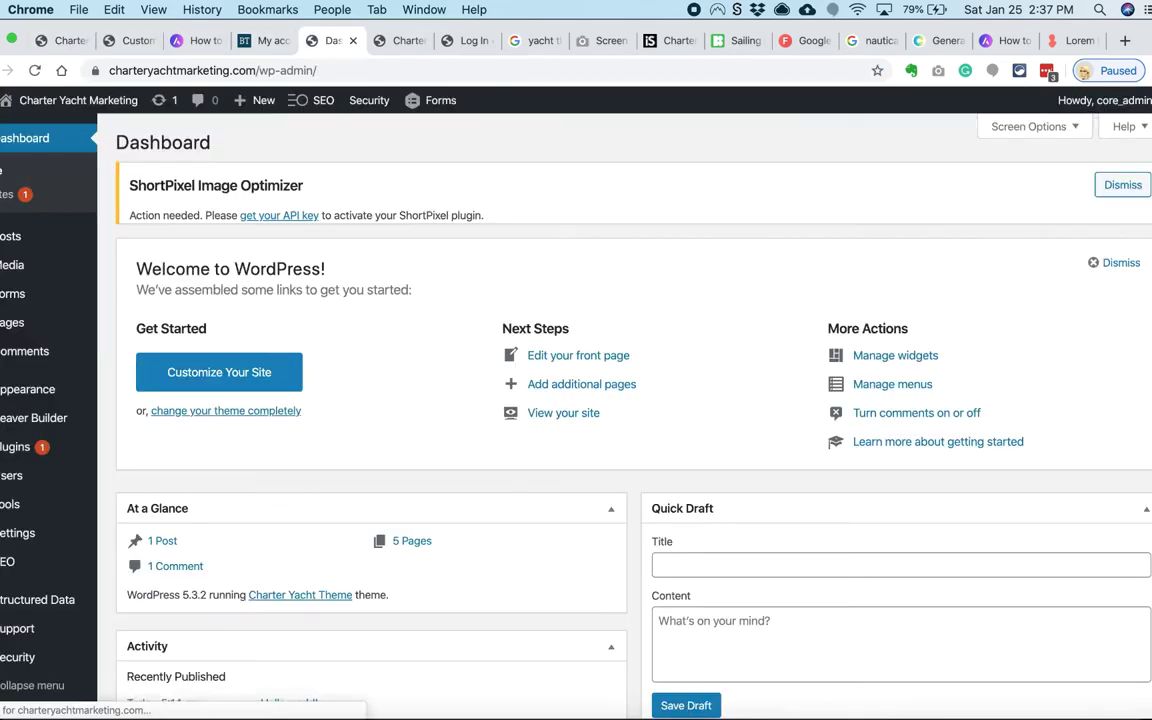
mouse_move(45, 389)
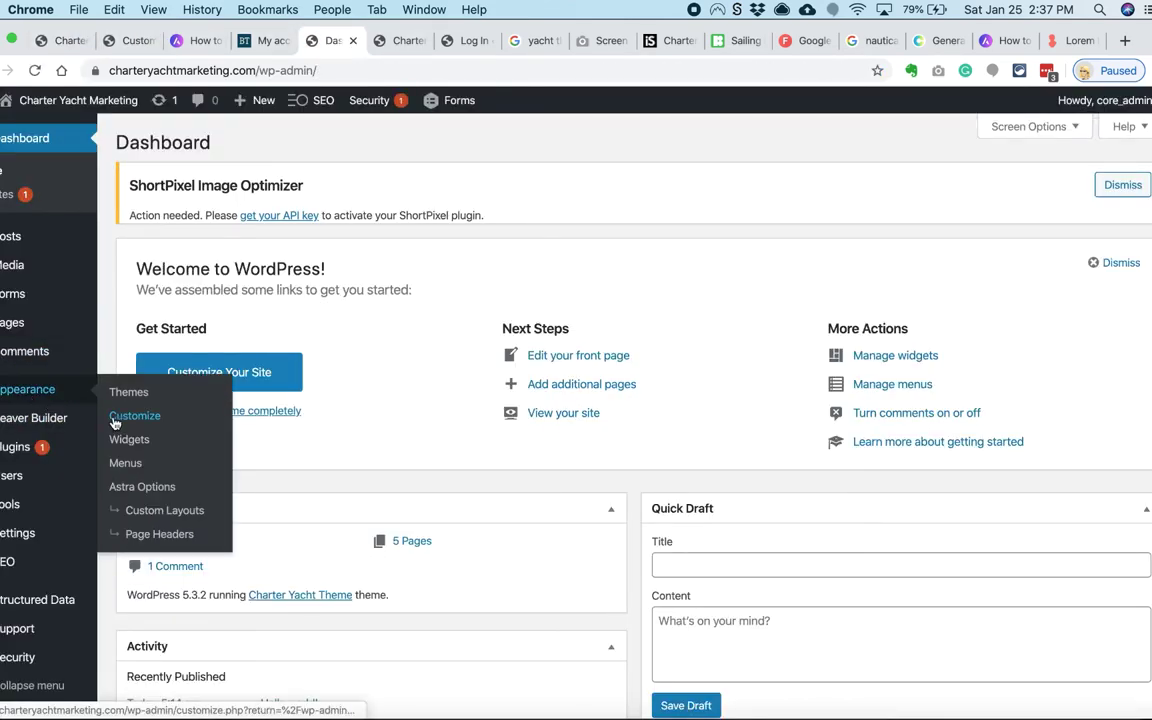
click(113, 420)
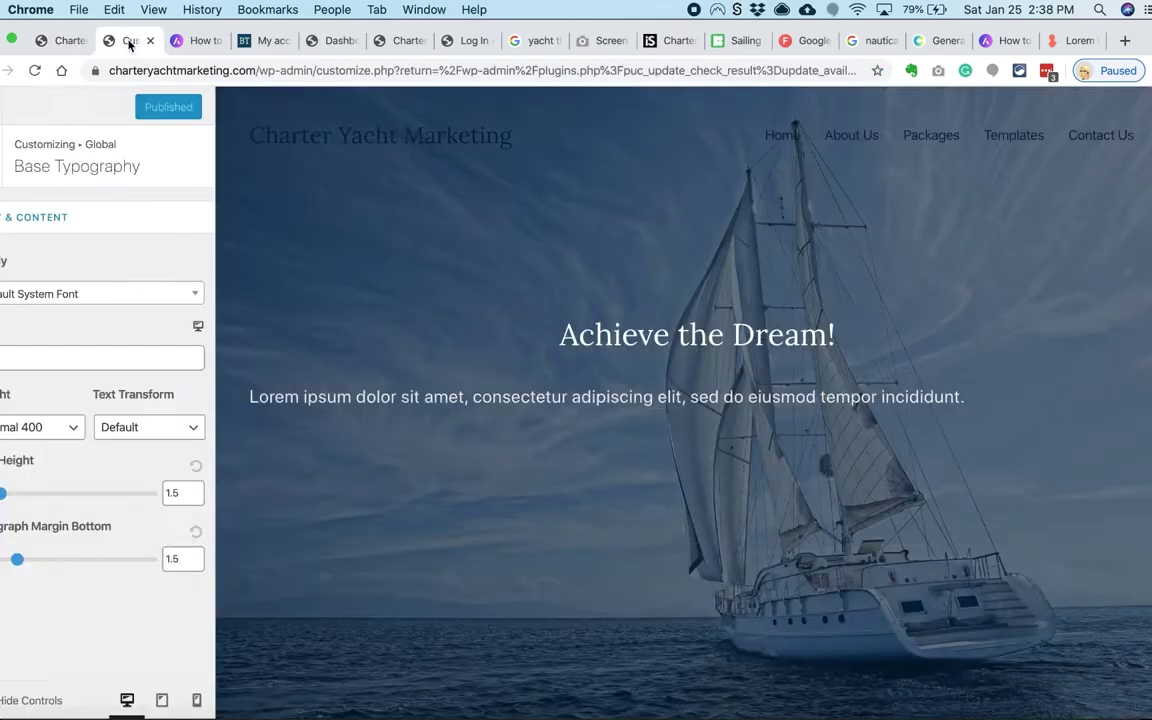
Step: Edit the Header themer layout, setting Sticky and Shrink to Yes, and update it
click(338, 41)
mouse_move(60, 416)
click(108, 421)
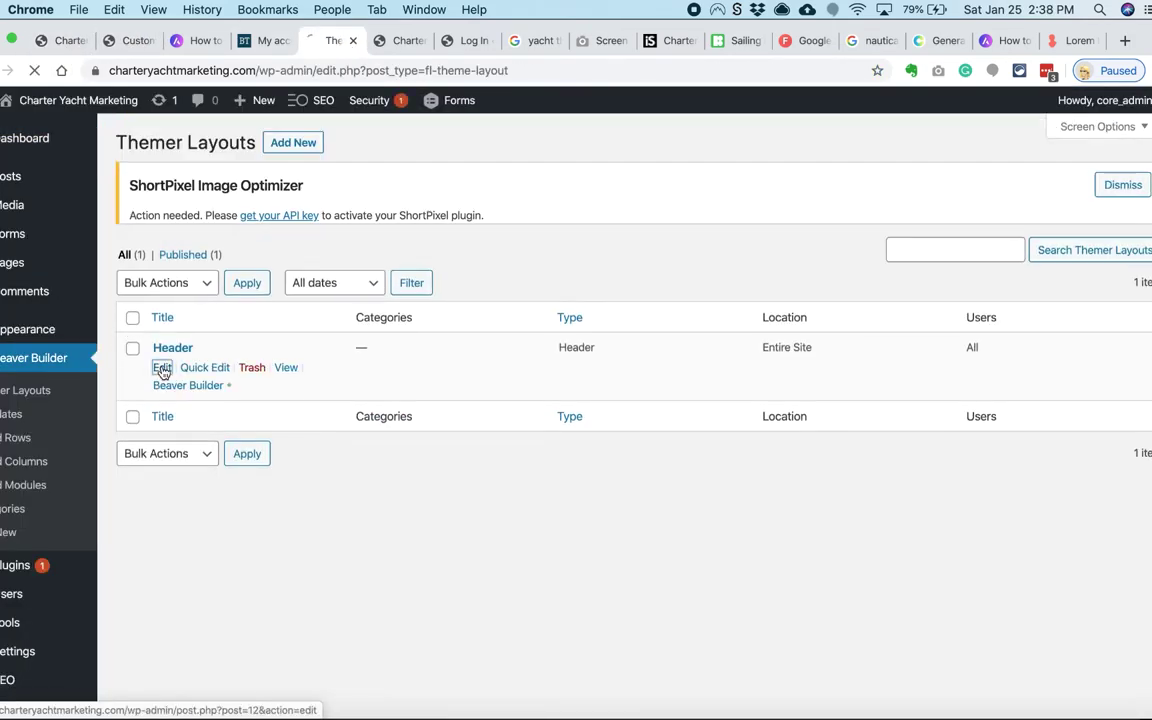
click(164, 369)
scroll(260, 420, down, 1)
click(360, 452)
click(340, 437)
click(355, 500)
click(340, 483)
Step: Launch the Header layout in Beaver Builder and show its row settings
scroll(326, 556, down, 2)
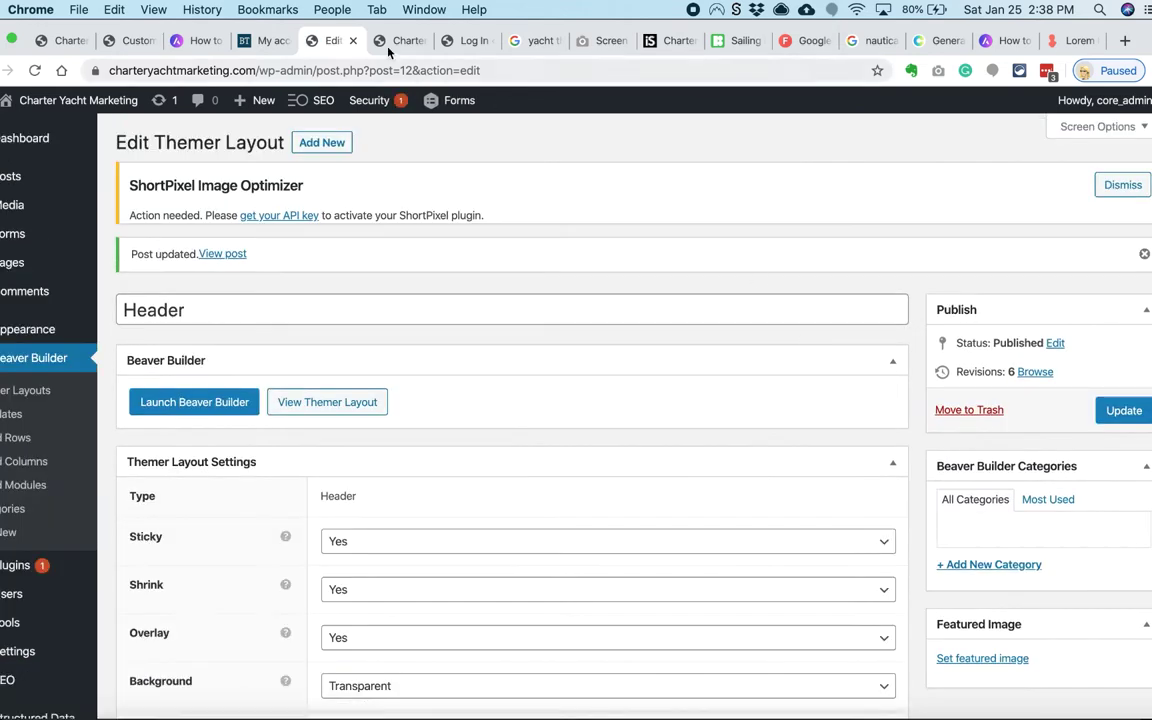
click(195, 368)
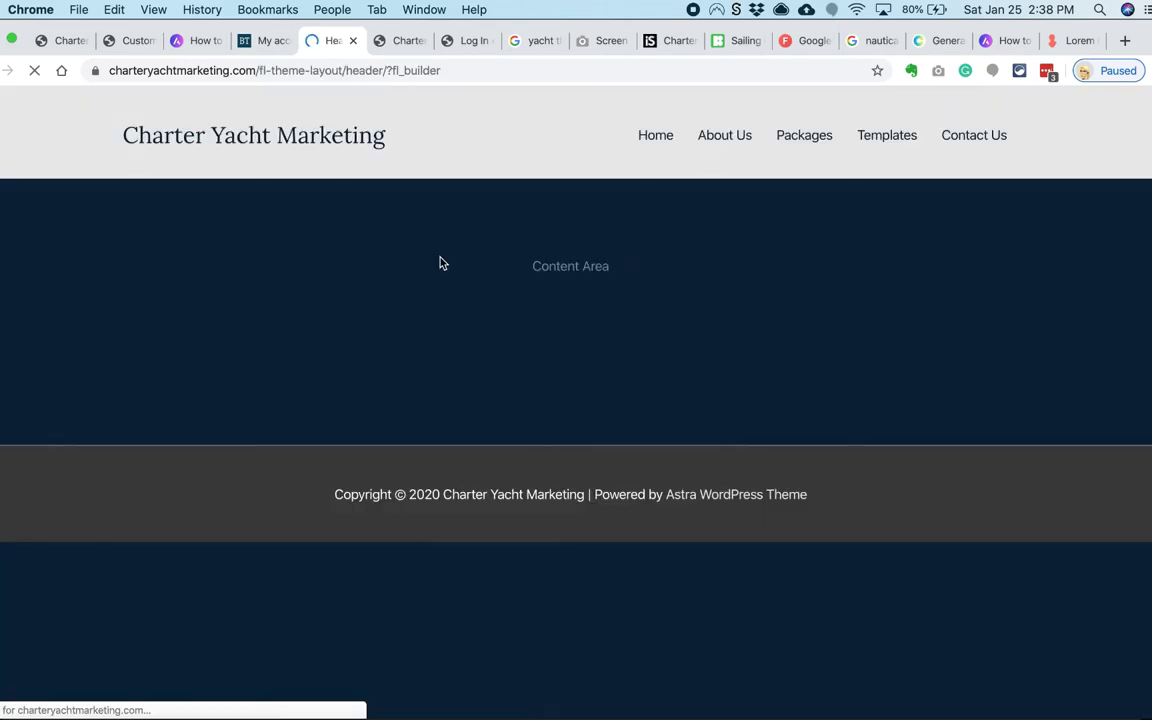
click(8, 228)
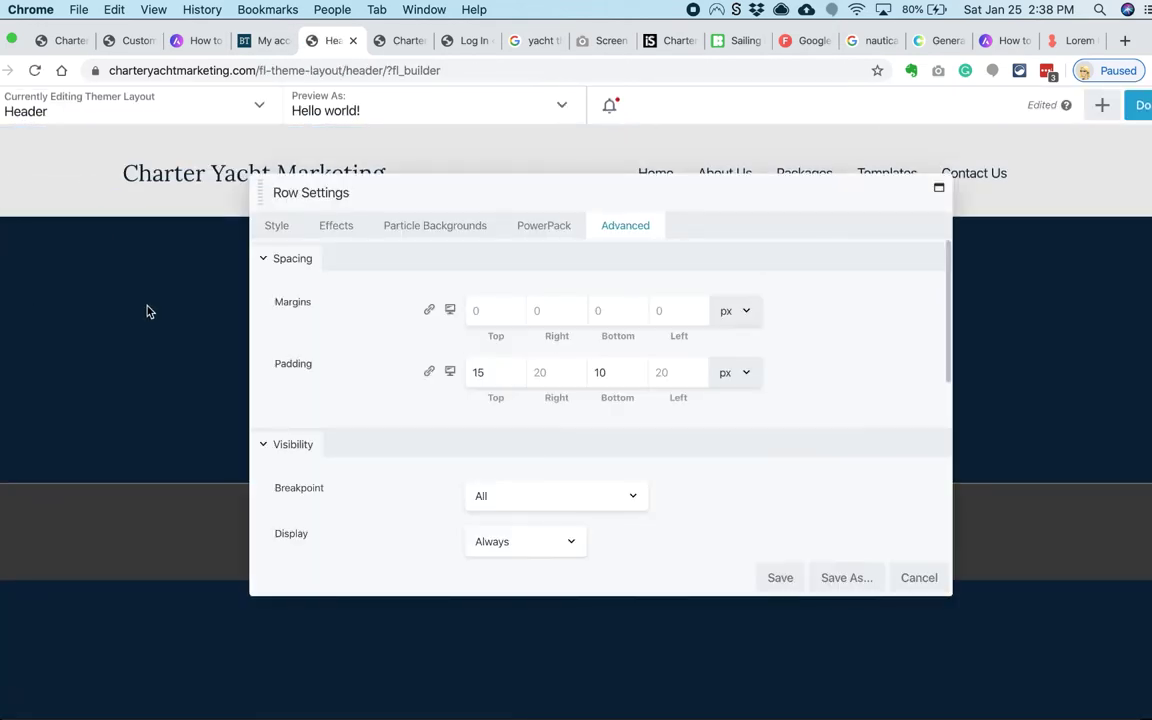
Step: Give the header row a partly transparent background colour and save the row settings
click(336, 225)
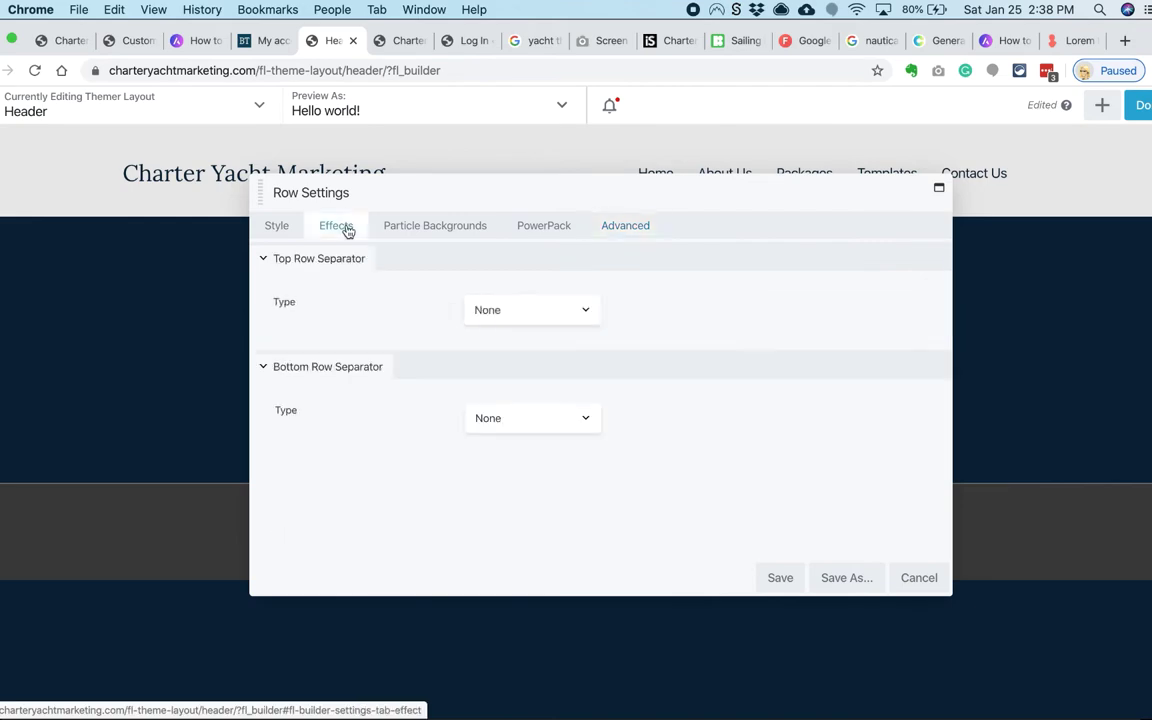
click(277, 225)
scroll(373, 357, down, 5)
click(505, 391)
drag(734, 445, 734, 467)
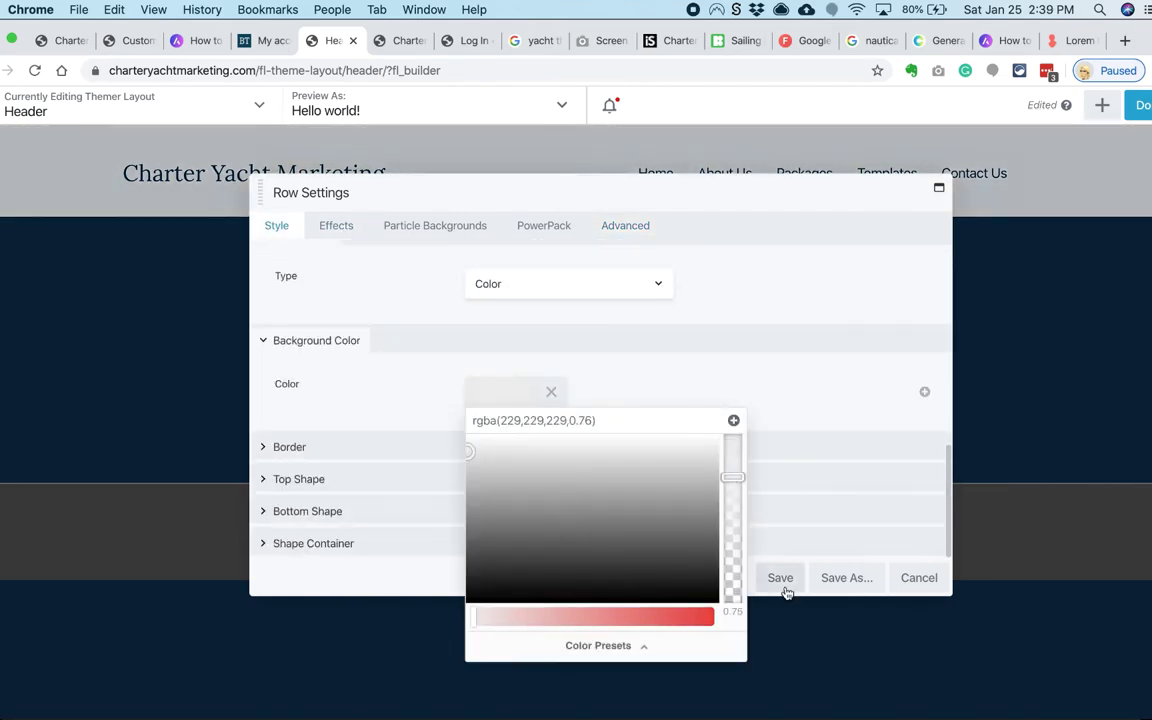
click(780, 577)
Step: Check the updated header on the homepage, then return to the header layout
click(64, 40)
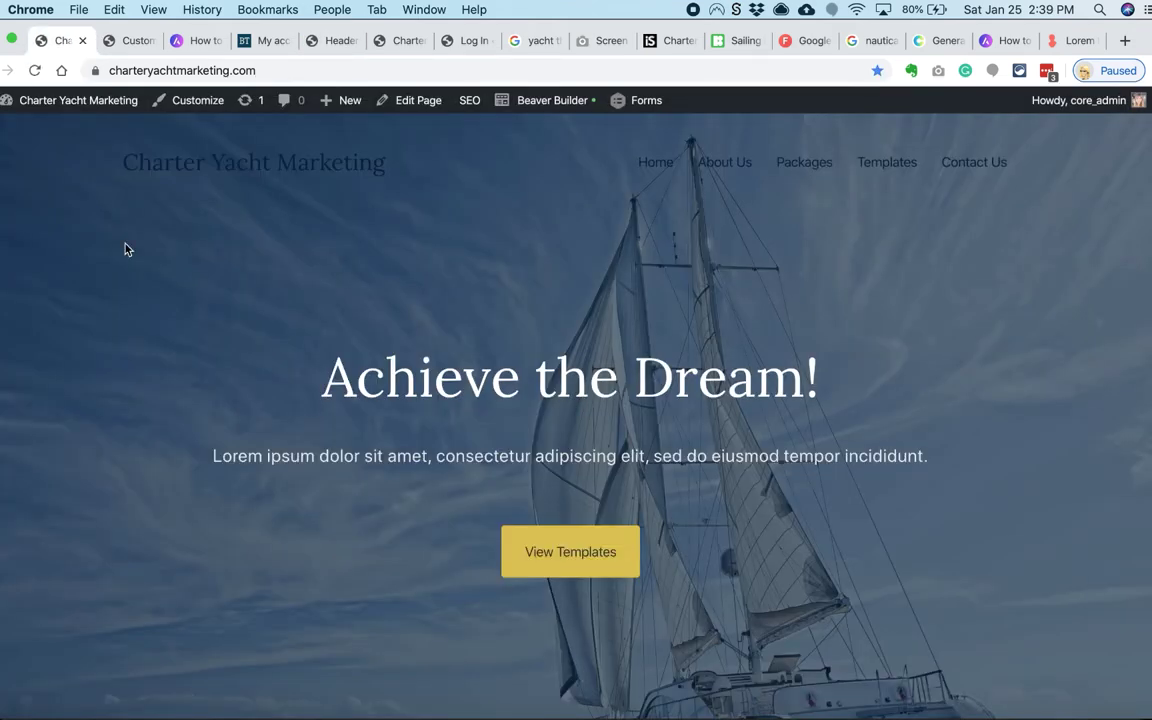
scroll(110, 260, down, 5)
scroll(110, 200, up, 5)
click(318, 40)
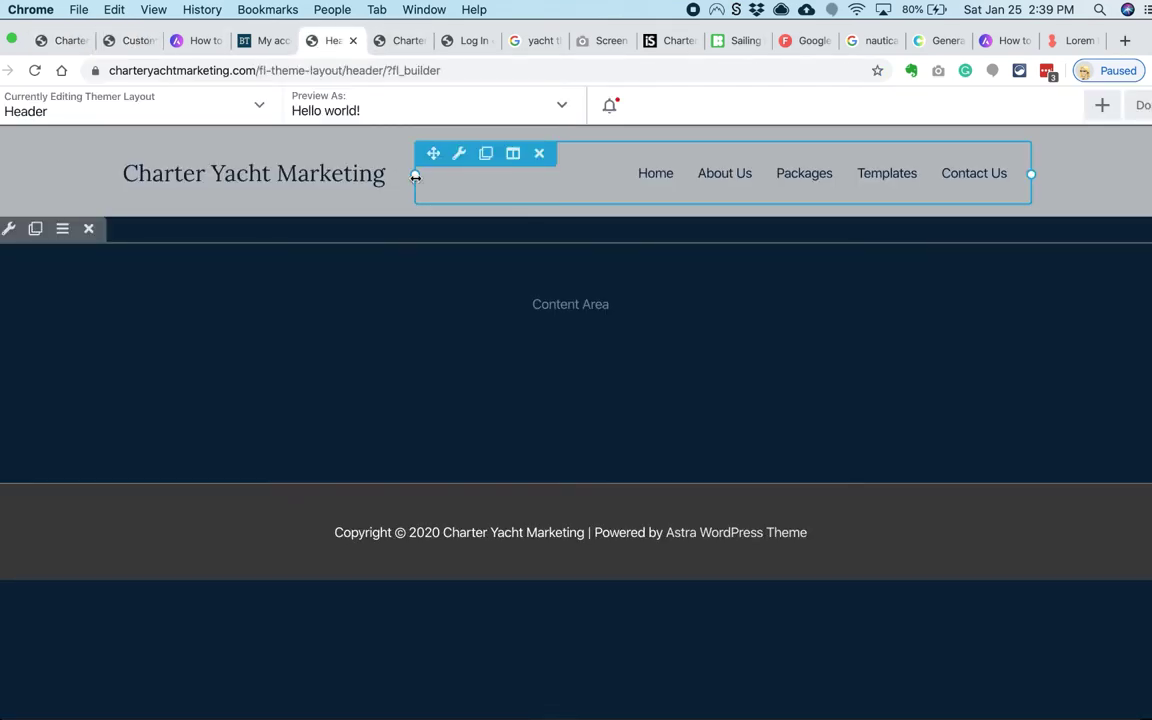
Step: Review the header row's settings and publish the header layout
click(9, 229)
scroll(429, 383, down, 6)
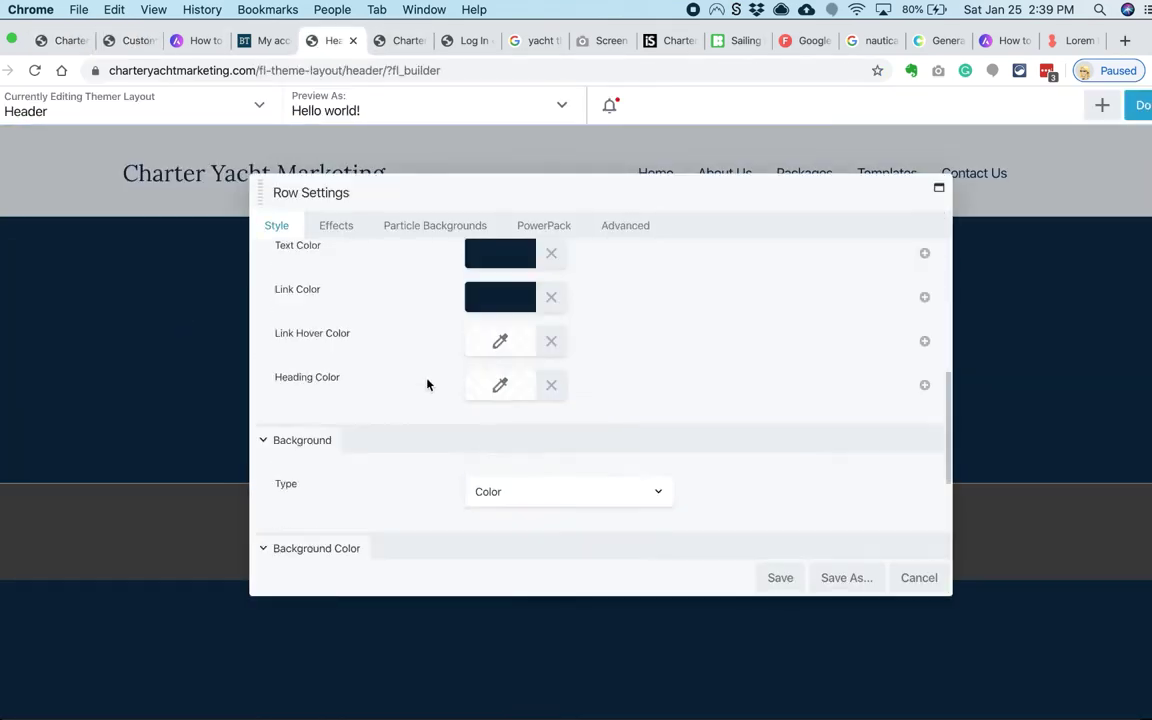
scroll(393, 409, up, 5)
scroll(393, 409, down, 6)
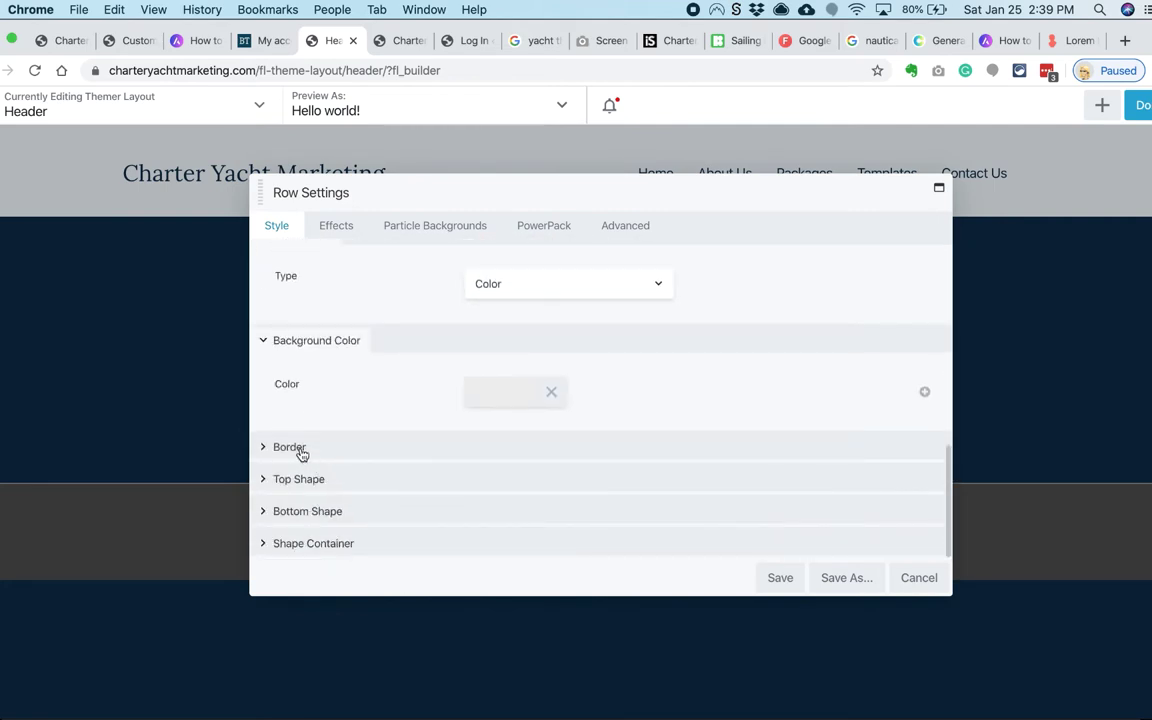
scroll(330, 371, up, 8)
scroll(420, 347, down, 5)
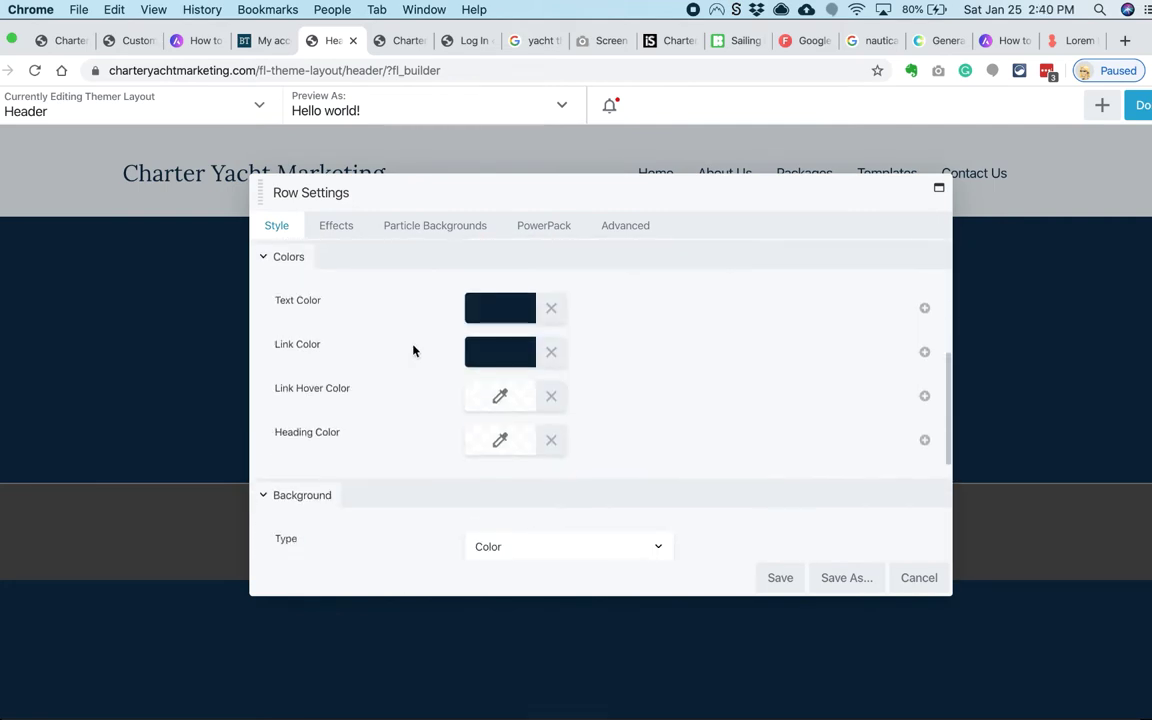
scroll(414, 355, down, 5)
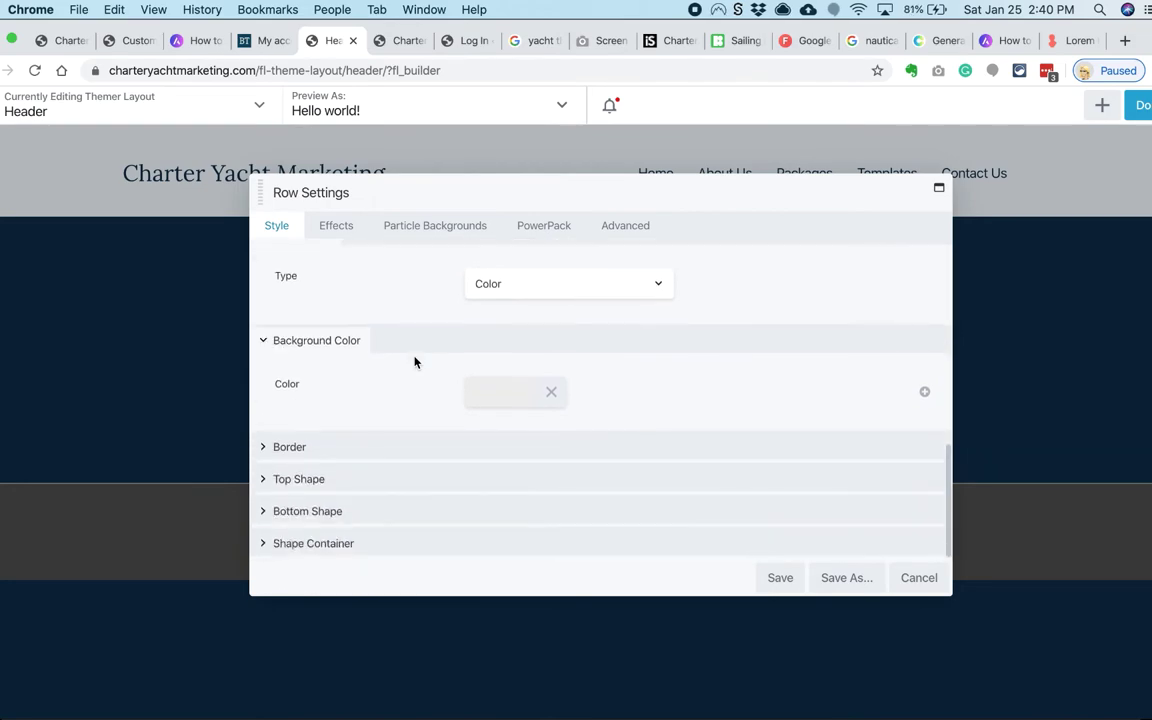
key(super+p)
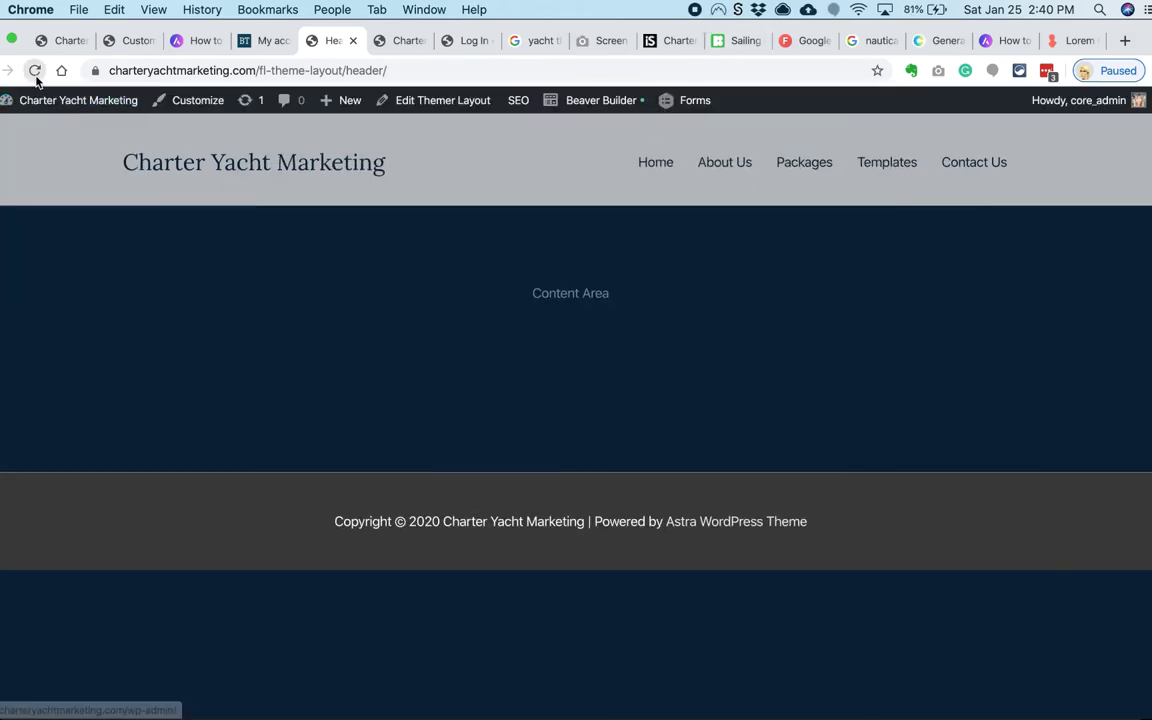
Step: Set the Header layout's background option to Default in its admin settings
key(super+1)
scroll(57, 190, down, 3)
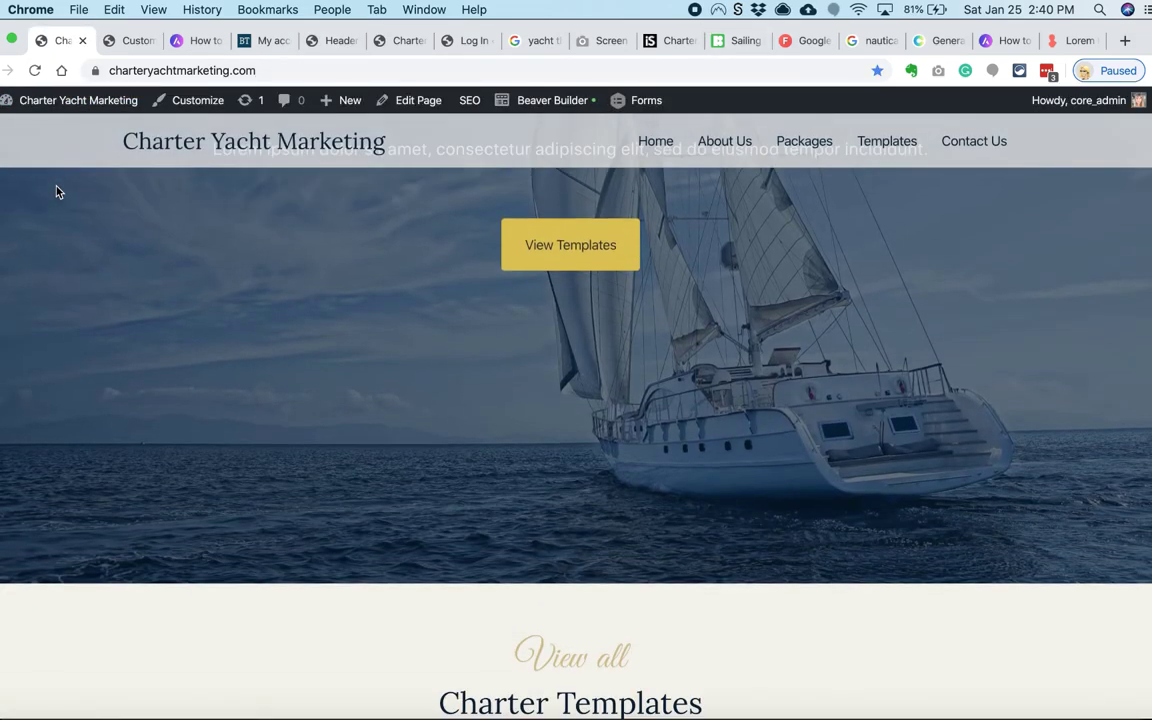
click(327, 40)
super+click(415, 101)
click(373, 42)
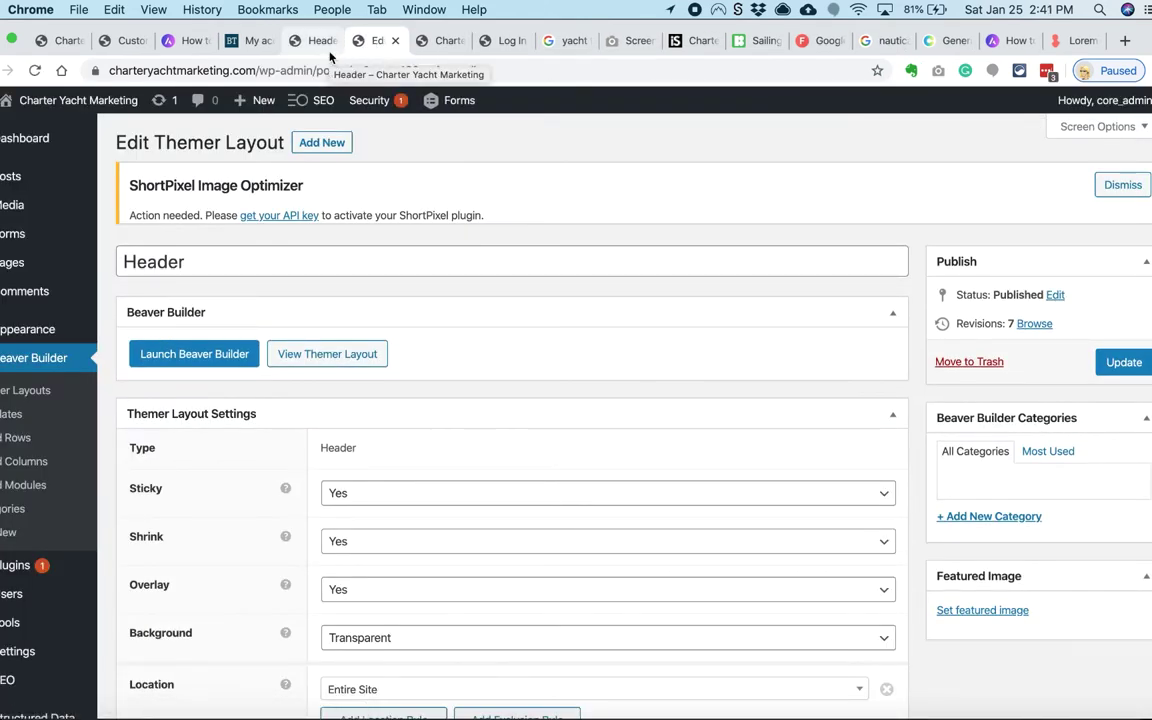
scroll(600, 400, down, 4)
click(604, 463)
click(360, 447)
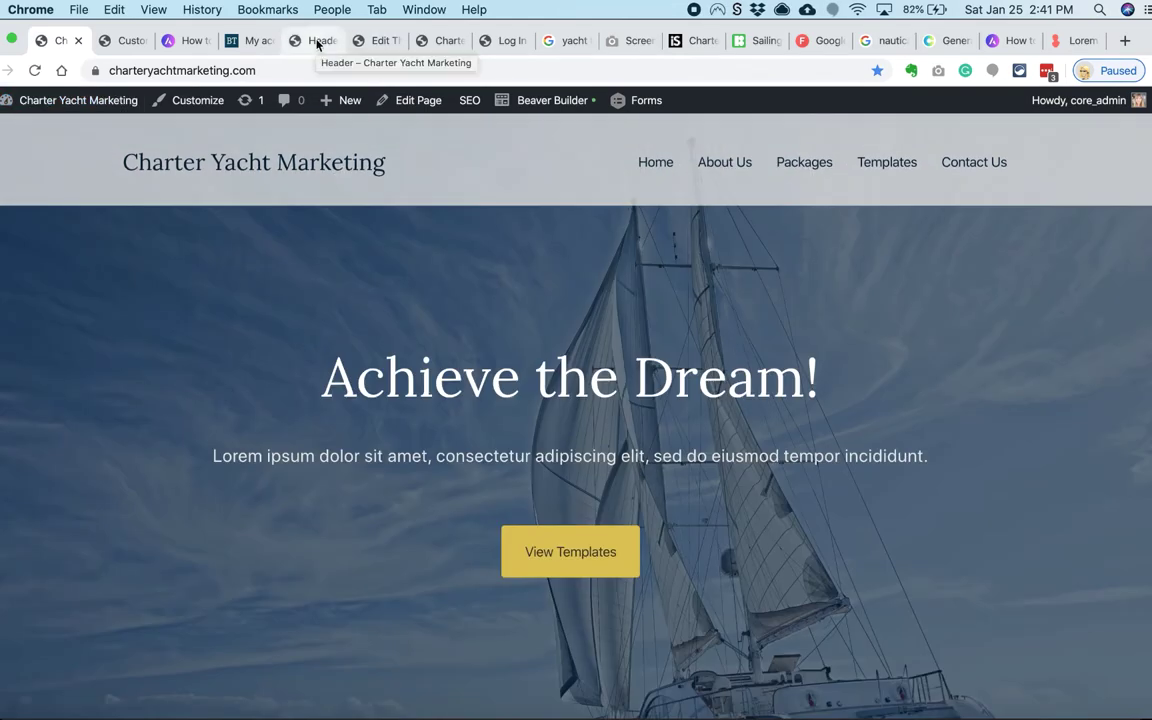
Step: Make the header row background black, save it, and publish the header layout
click(318, 42)
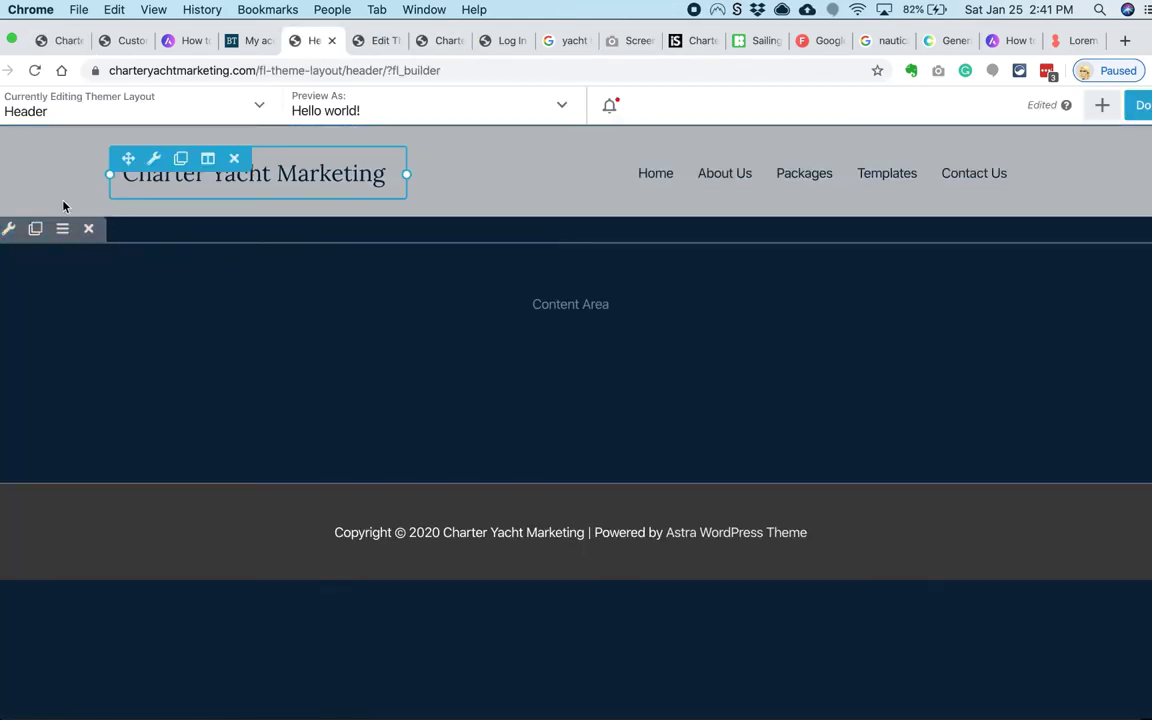
click(10, 225)
scroll(491, 353, down, 5)
click(478, 393)
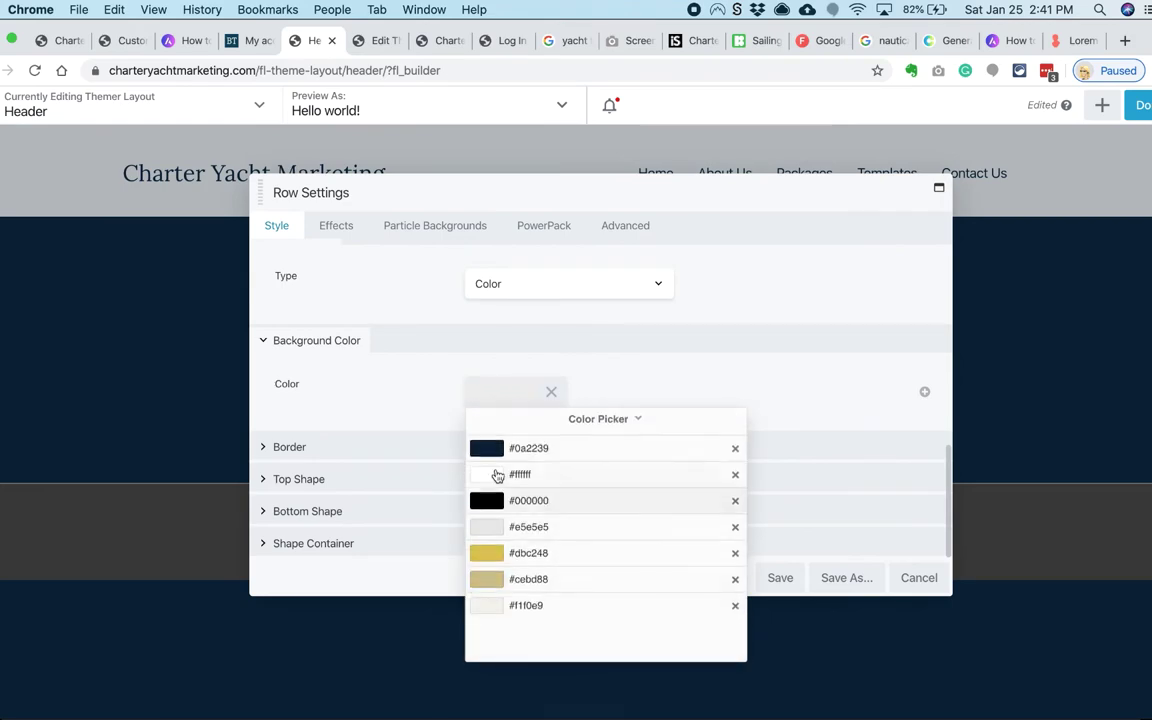
click(500, 447)
click(598, 645)
click(520, 527)
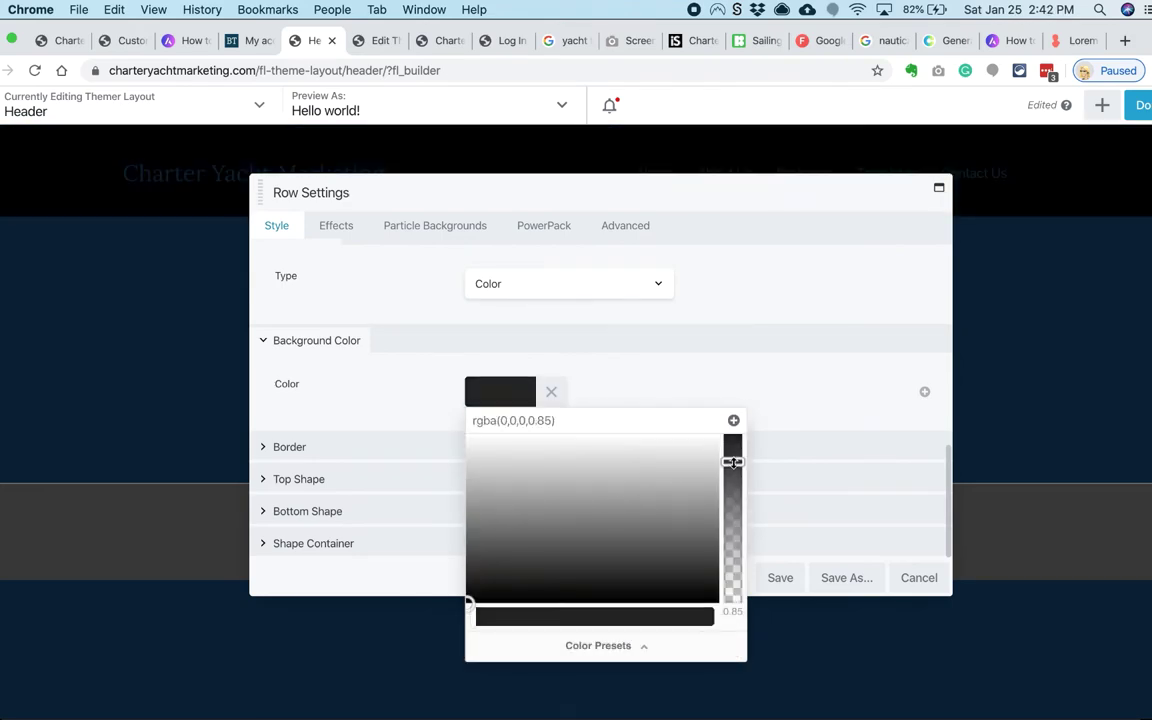
click(780, 577)
click(1142, 105)
click(1083, 112)
Step: Check the live homepage header and relaunch the page builder on the header layout
click(62, 40)
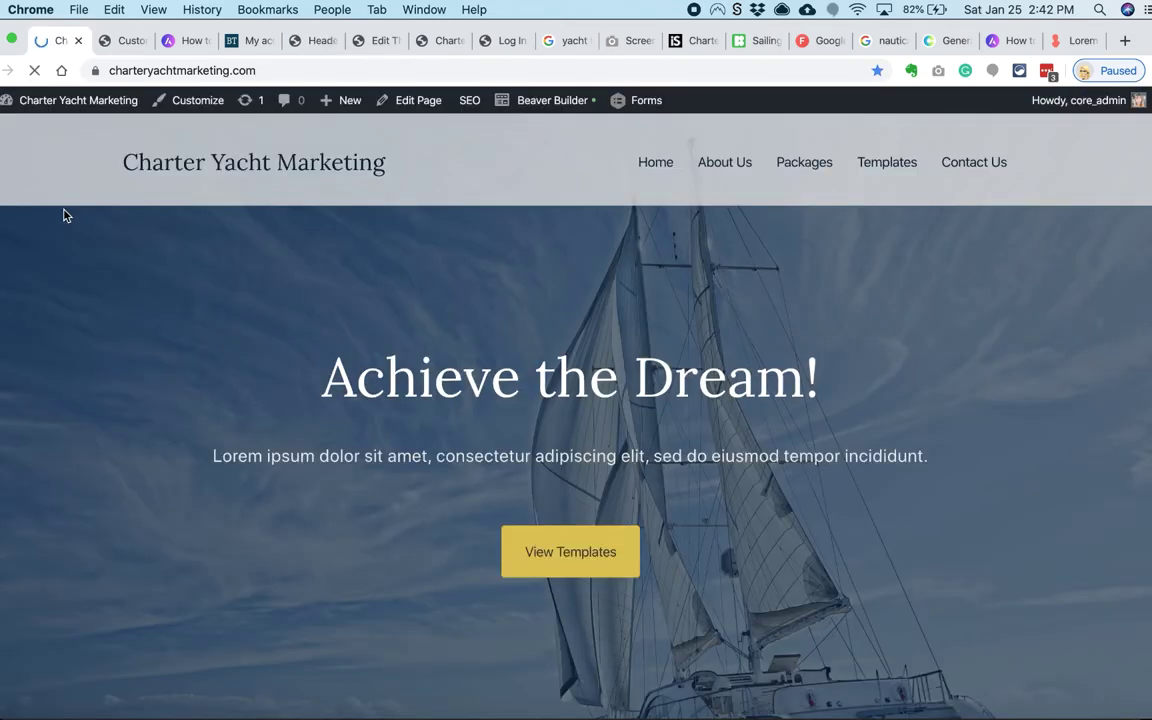
scroll(64, 213, down, 5)
click(320, 42)
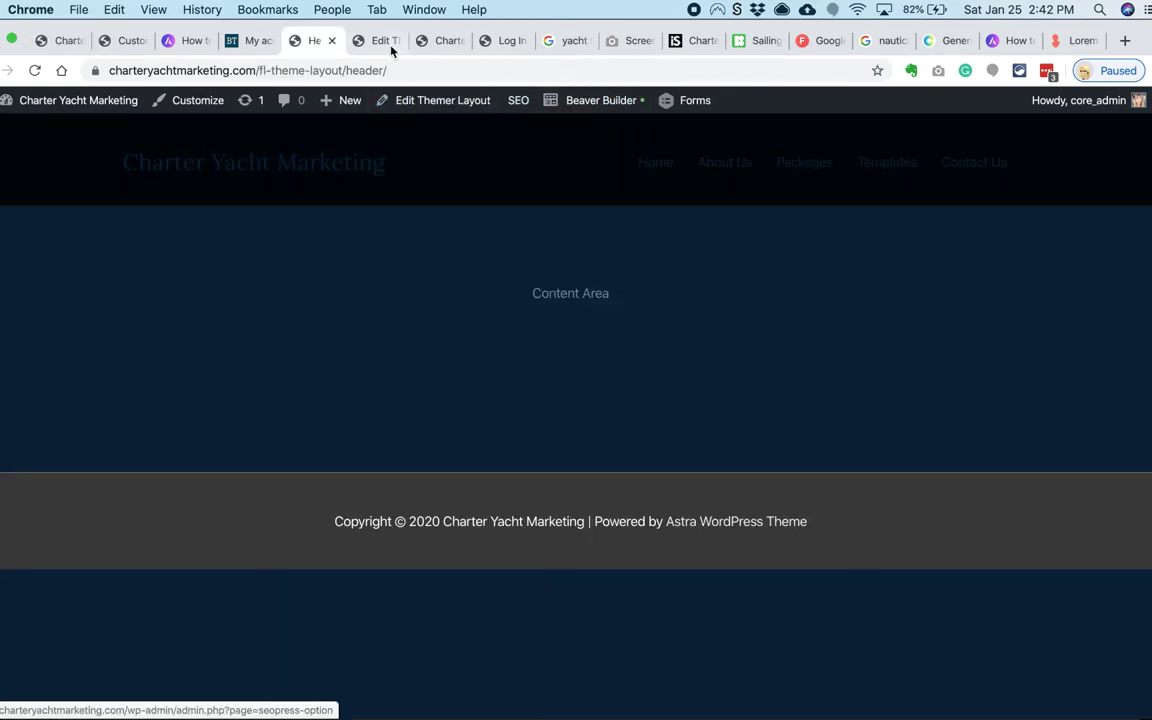
click(448, 40)
click(310, 40)
click(601, 100)
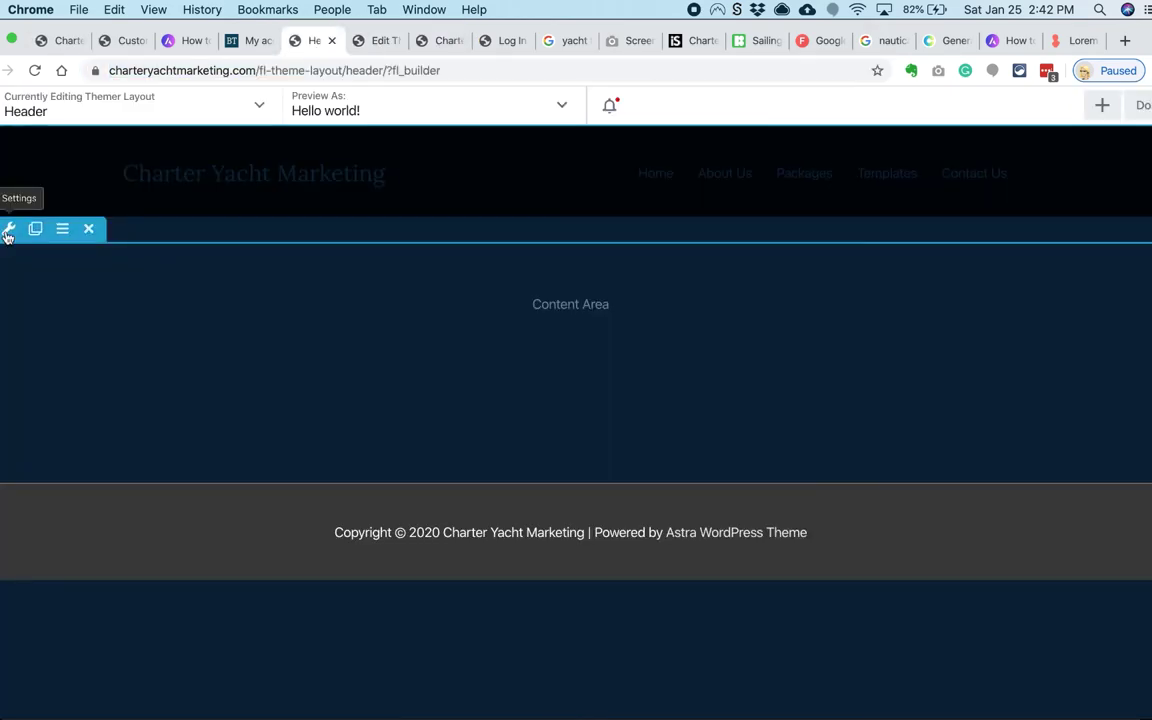
Step: Place an Info Box module in the homepage's middle column
click(8, 230)
scroll(490, 400, down, 3)
click(490, 392)
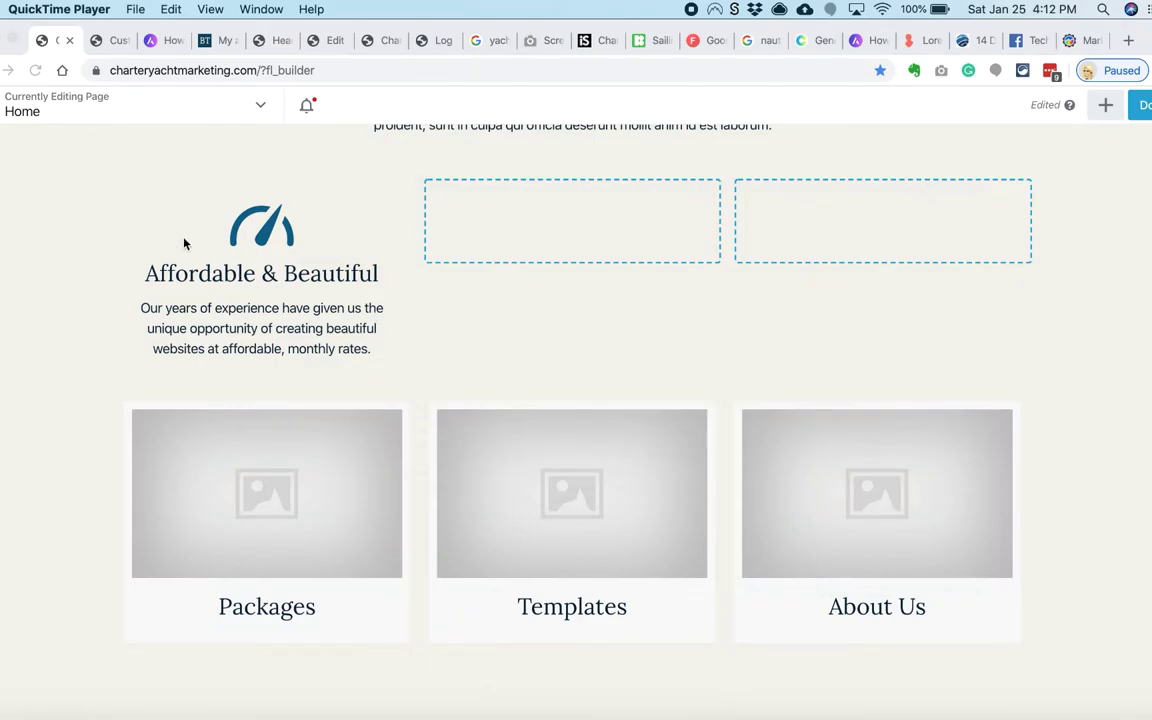
drag(185, 188, 403, 249)
Step: Give the Info Box the gauge icon from the icon library
click(379, 235)
click(555, 442)
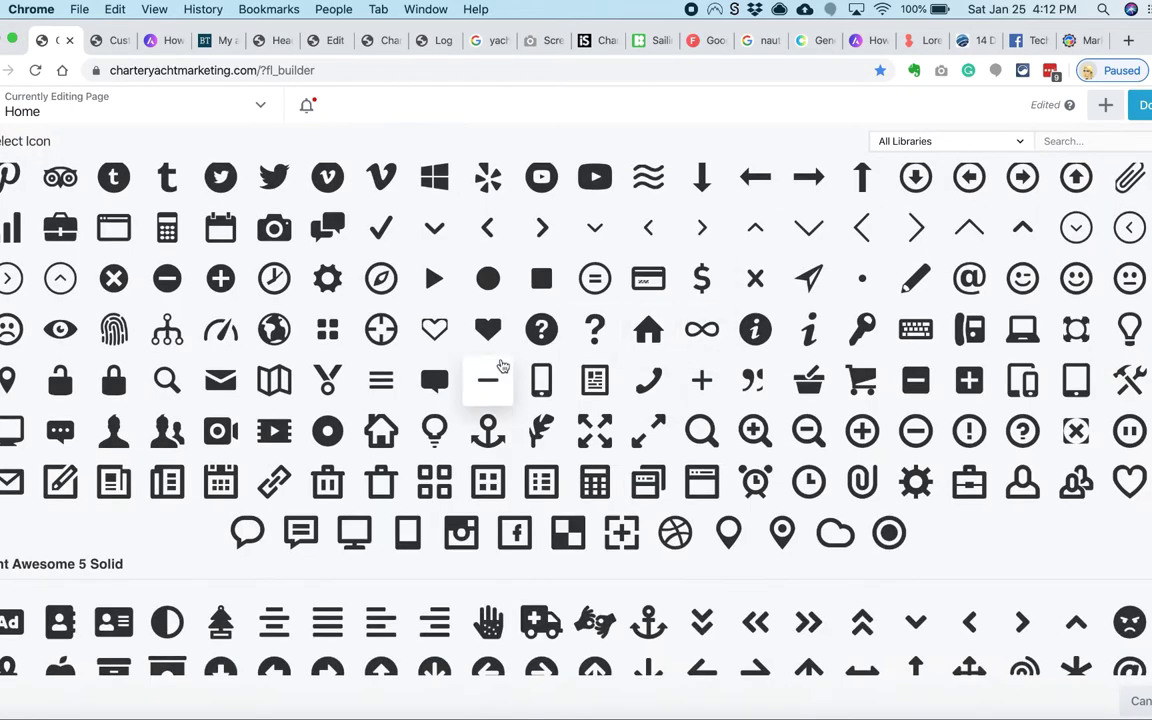
scroll(500, 367, up, 10)
scroll(503, 366, down, 5)
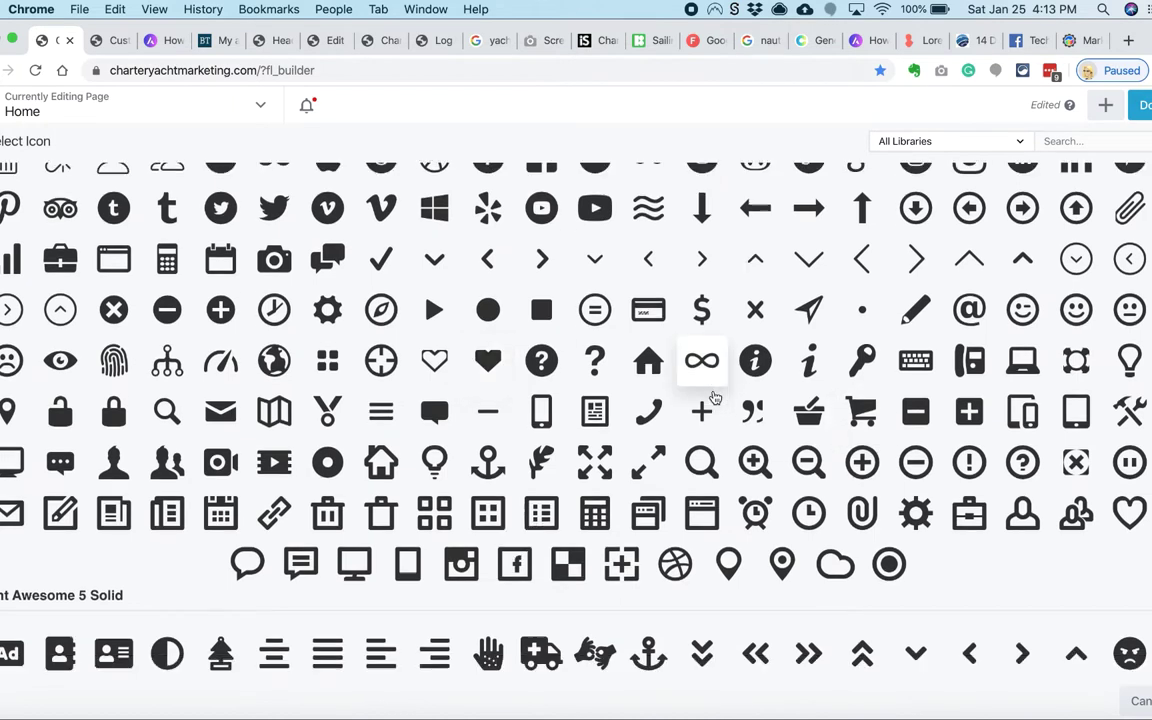
click(355, 522)
key(Escape)
click(620, 383)
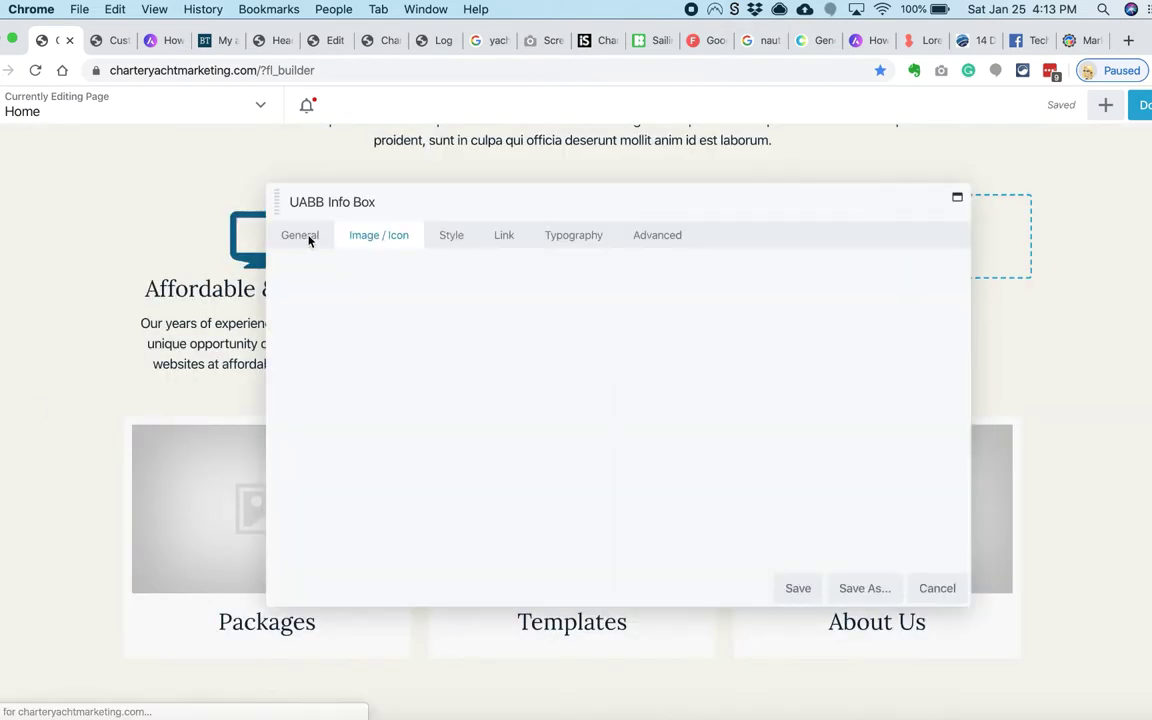
Step: Title the box 'Fast & Personal', replace its description, and duplicate it
click(309, 236)
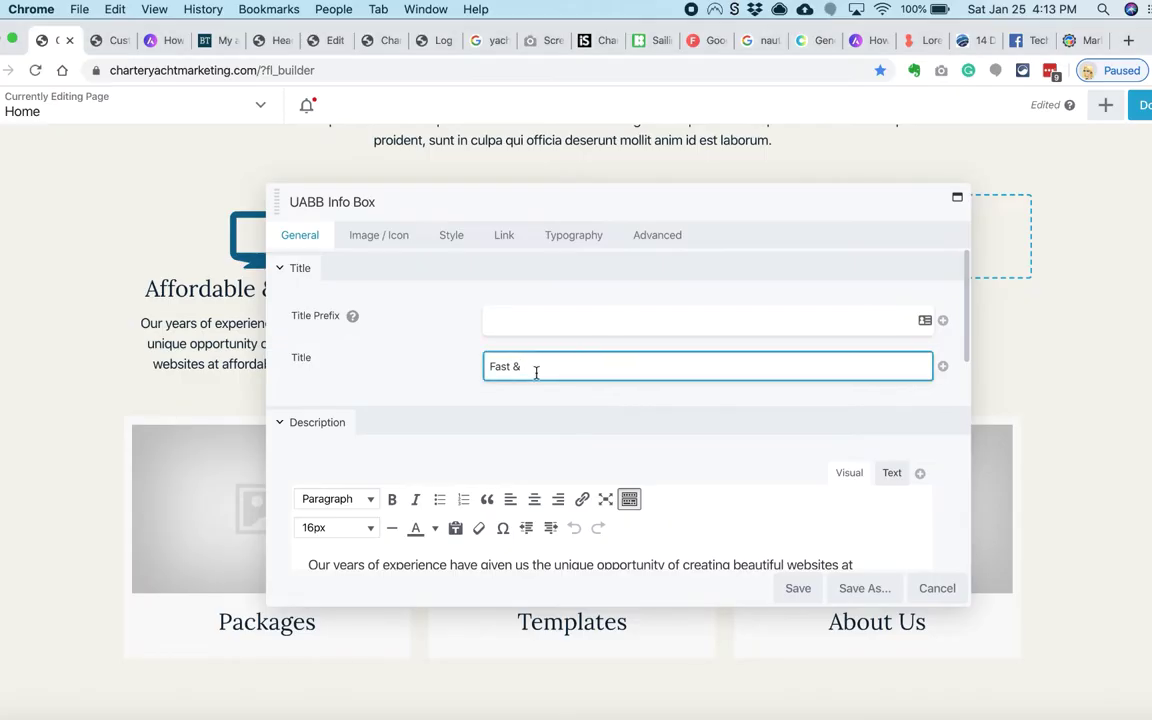
text(Personal)
scroll(445, 545, down, 1)
click(445, 545)
key(super+a)
text(Wed o)
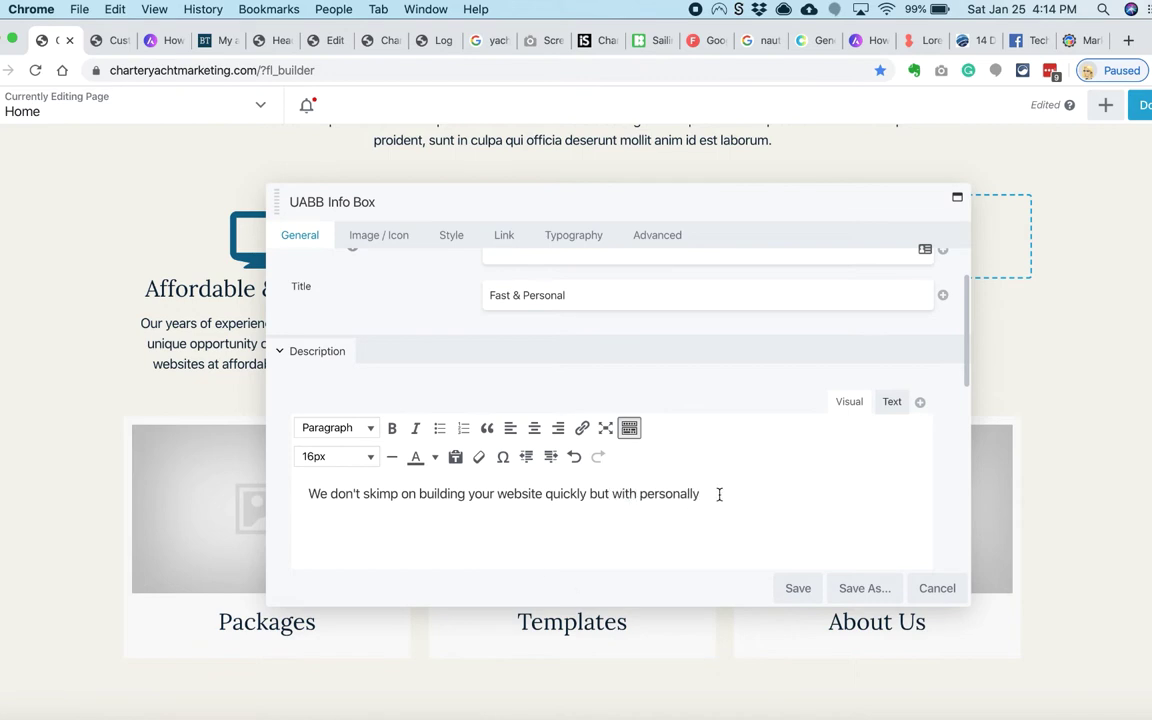
scroll(715, 426, down, 2)
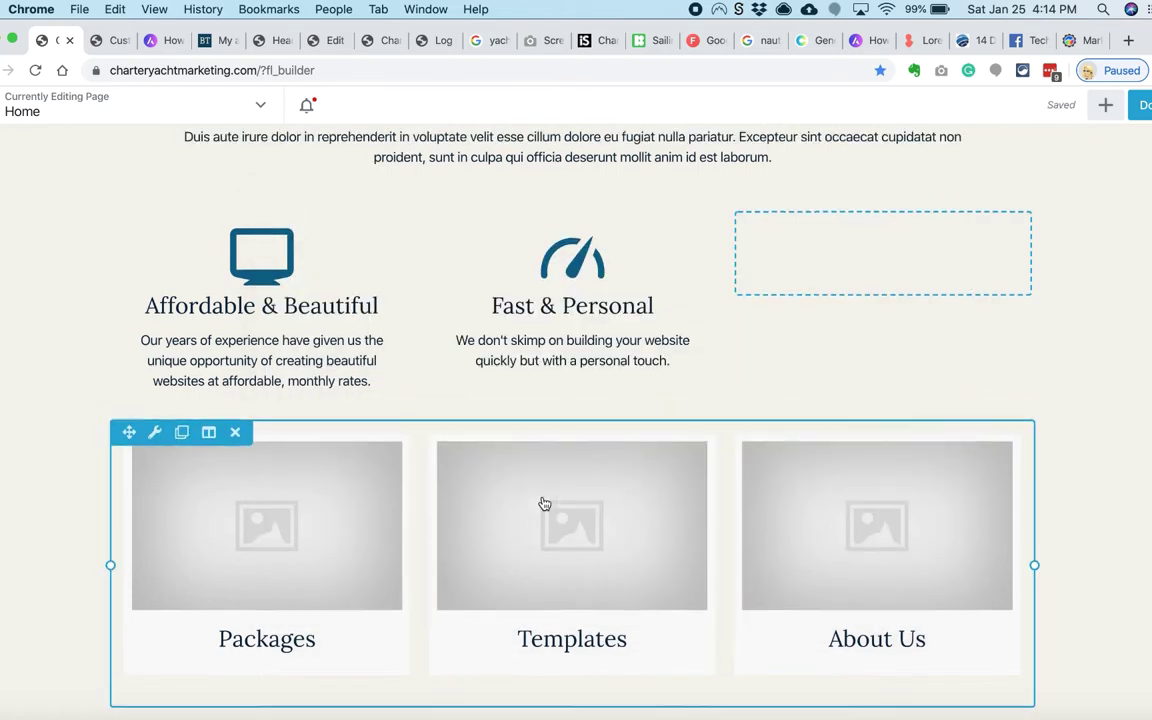
click(492, 221)
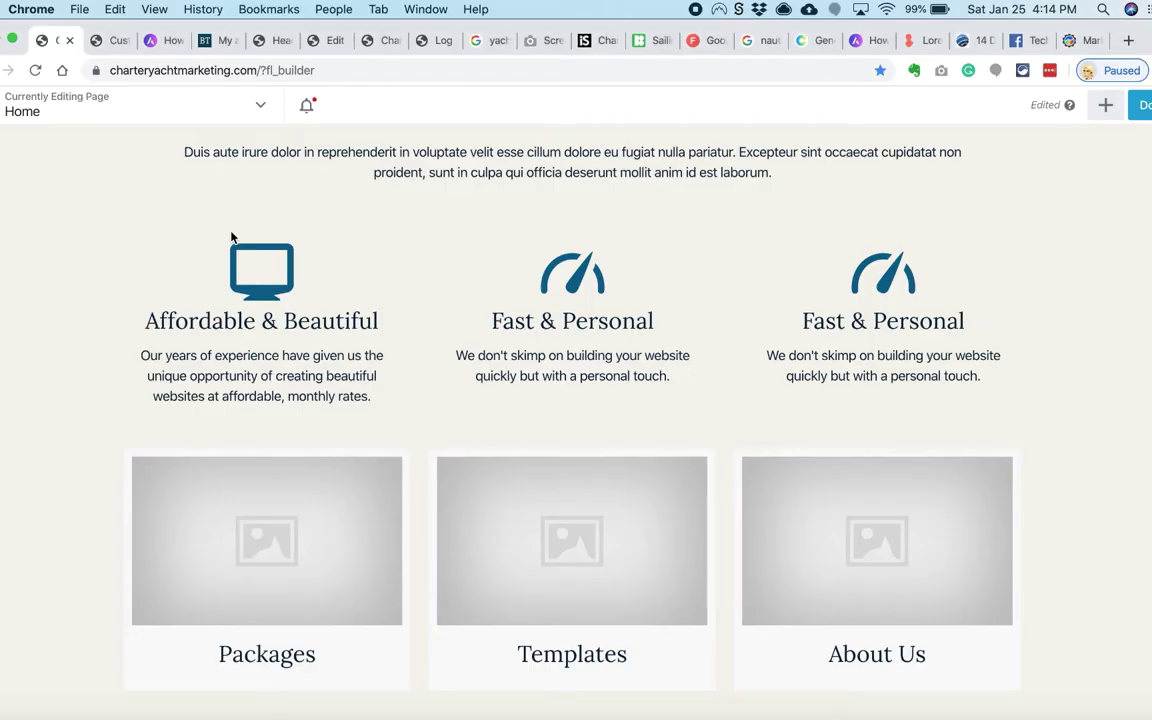
Step: Rewrite the third box's description about building a charter business and save it
click(518, 334)
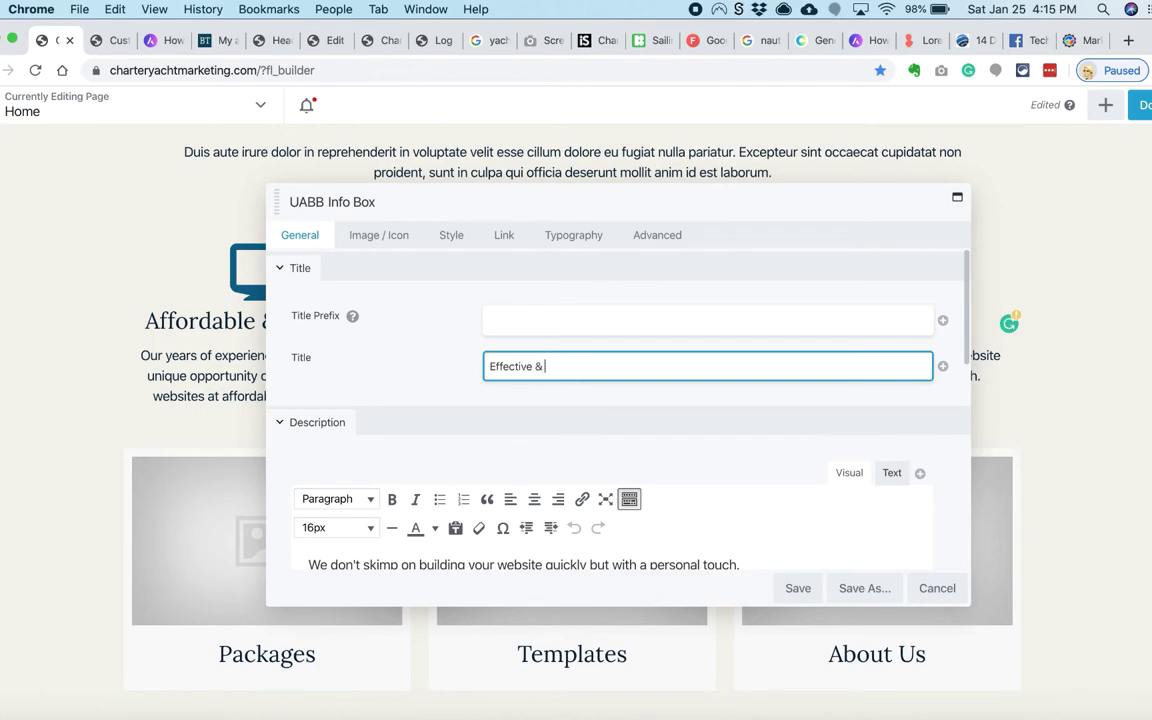
scroll(600, 400, down, 3)
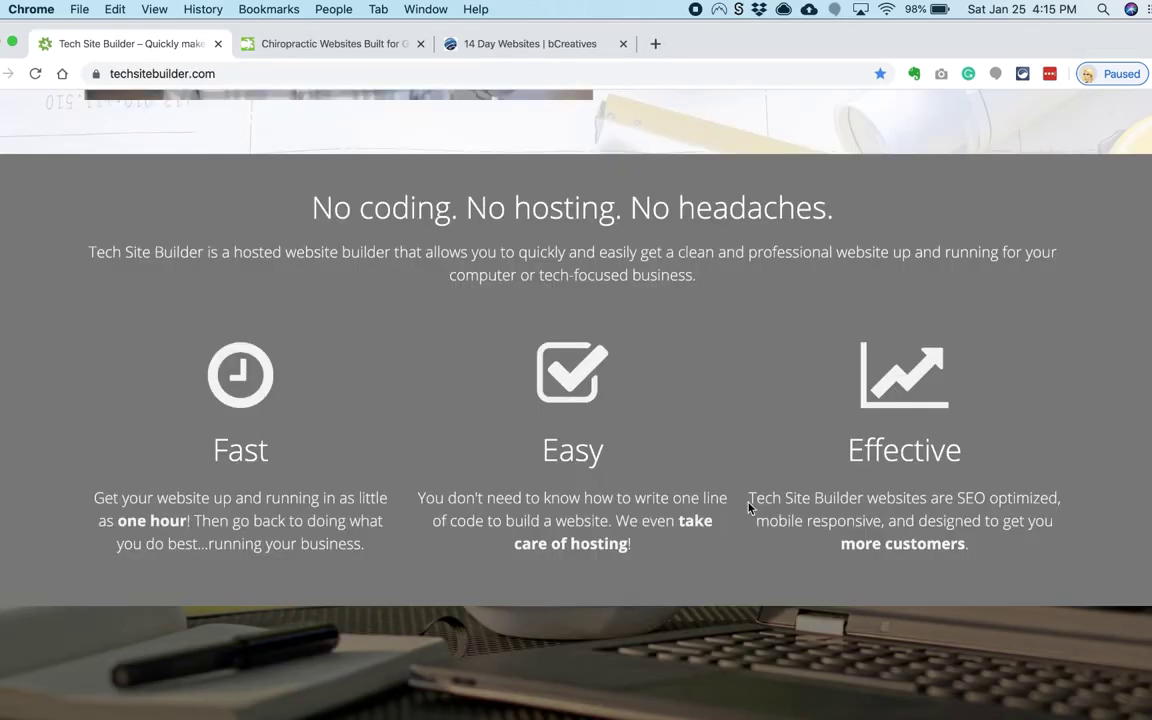
drag(748, 489, 1039, 560)
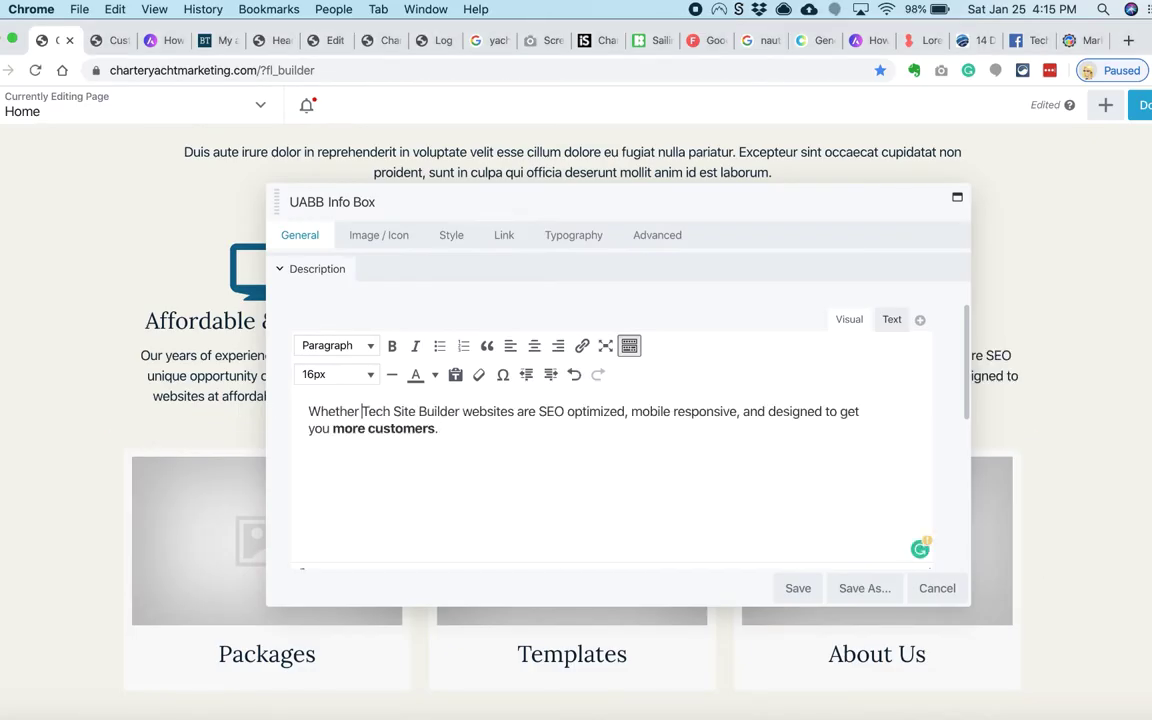
text(ulfill)
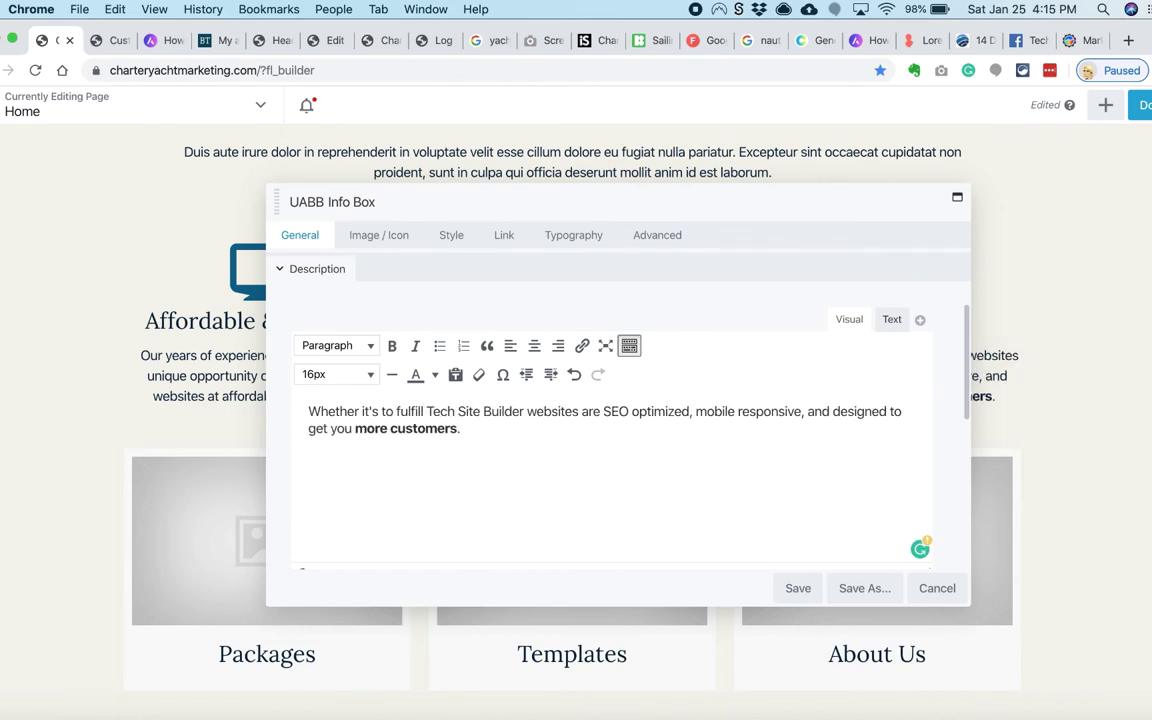
text( a simple requirement or build your ch)
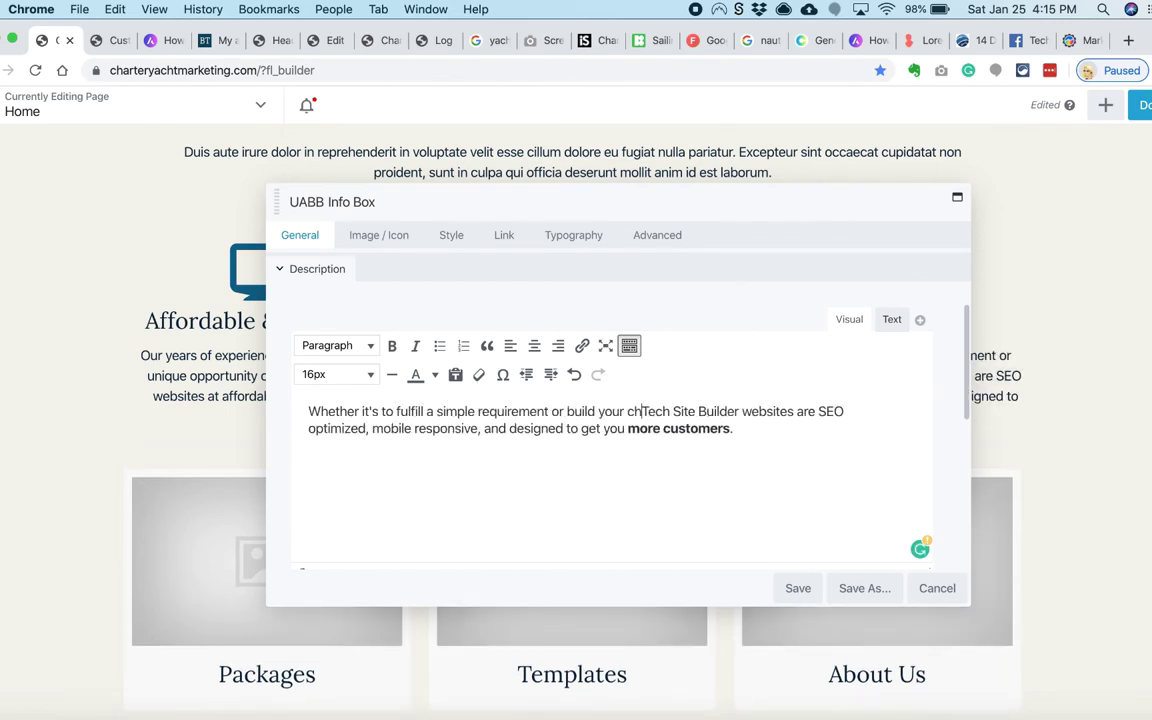
text(arter business, our)
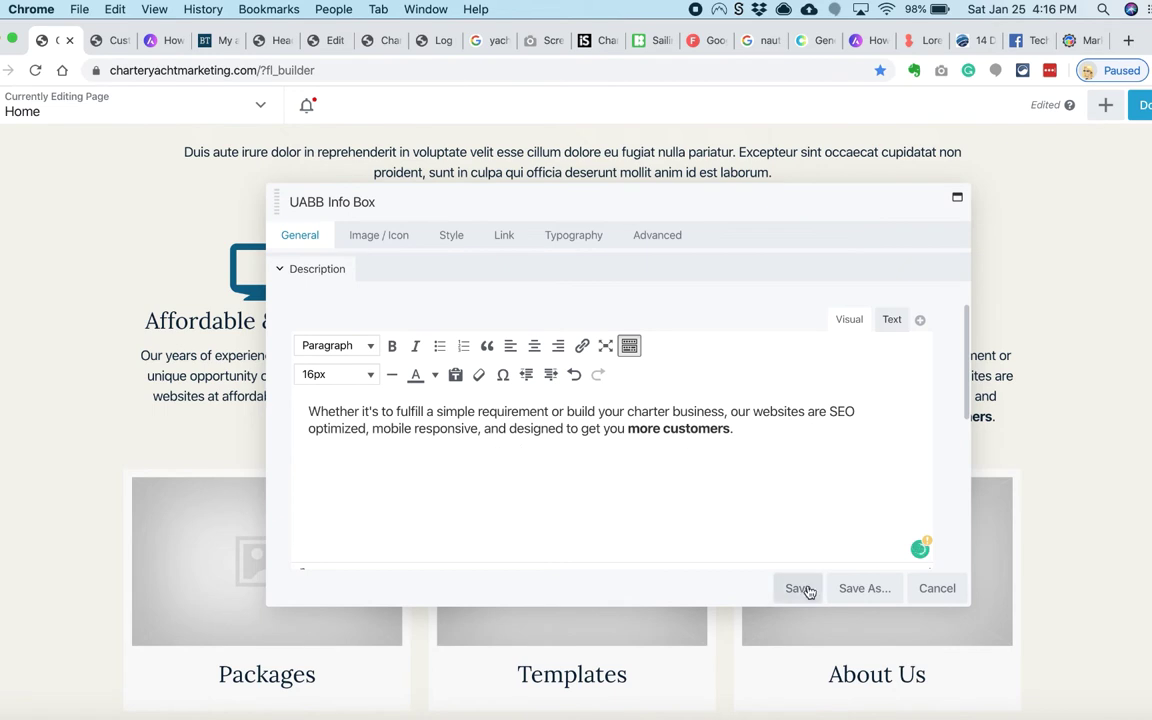
click(798, 588)
Step: Open the middle box and put the caret at the end of its description
click(597, 399)
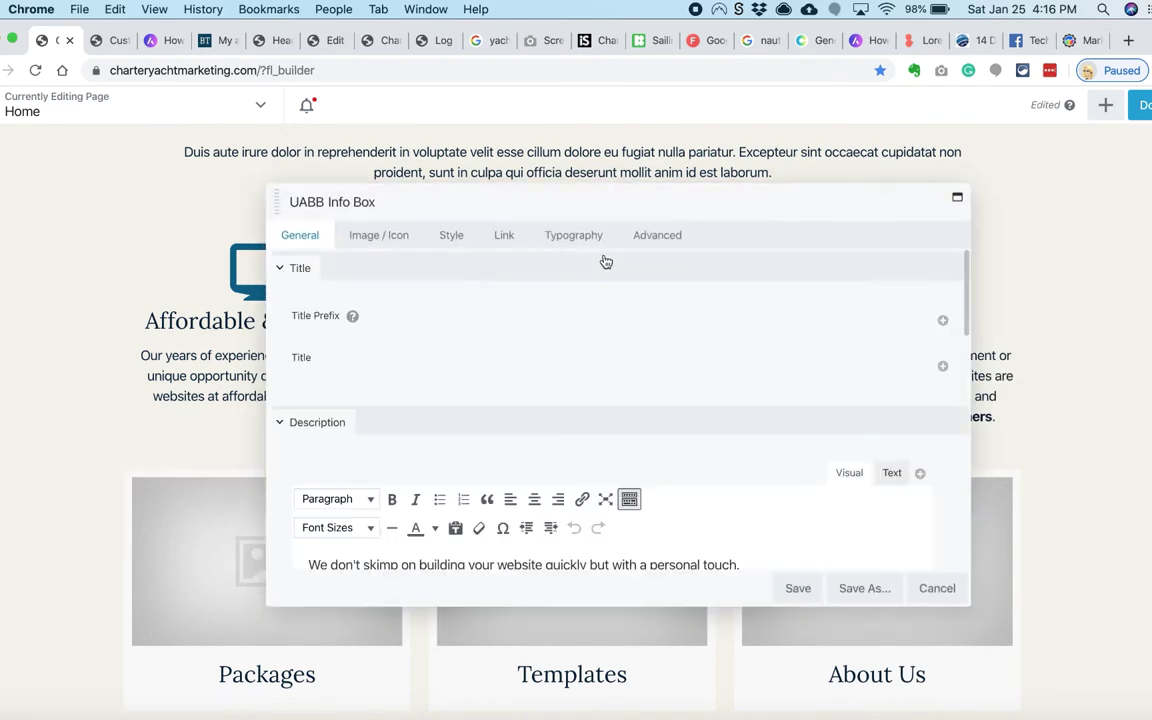
scroll(768, 440, down, 2)
click(768, 440)
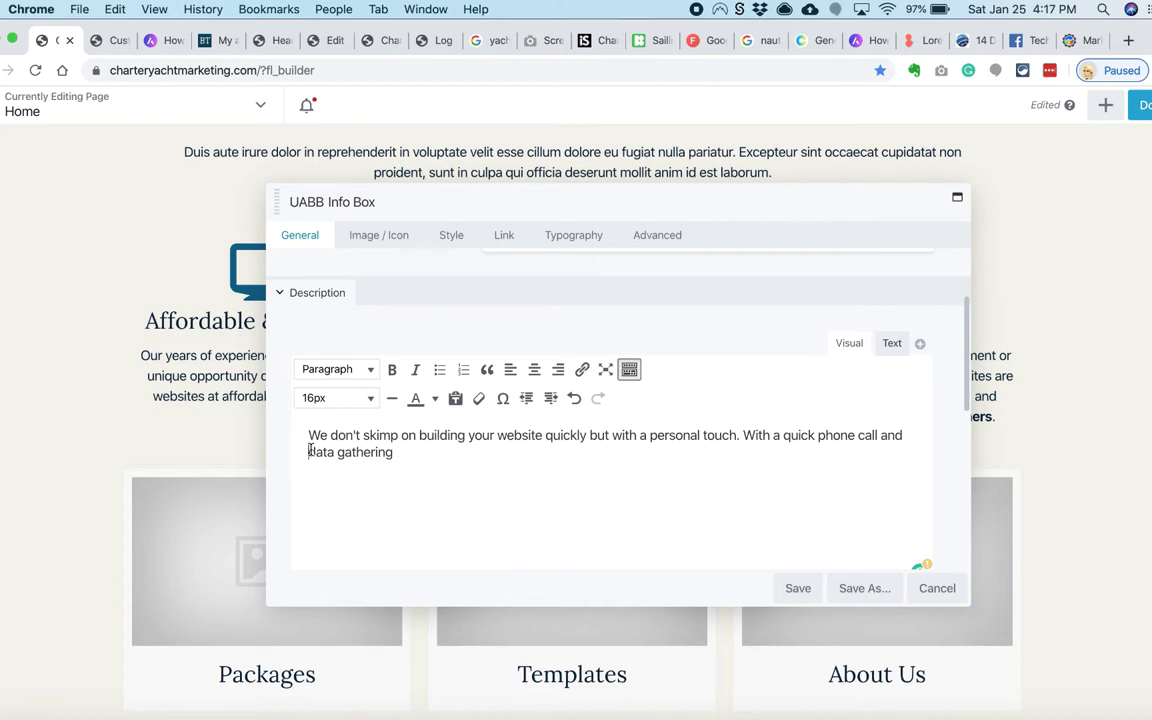
Step: Finish and save the middle description, then title the third box 'Effective & Optimized'
text(some)
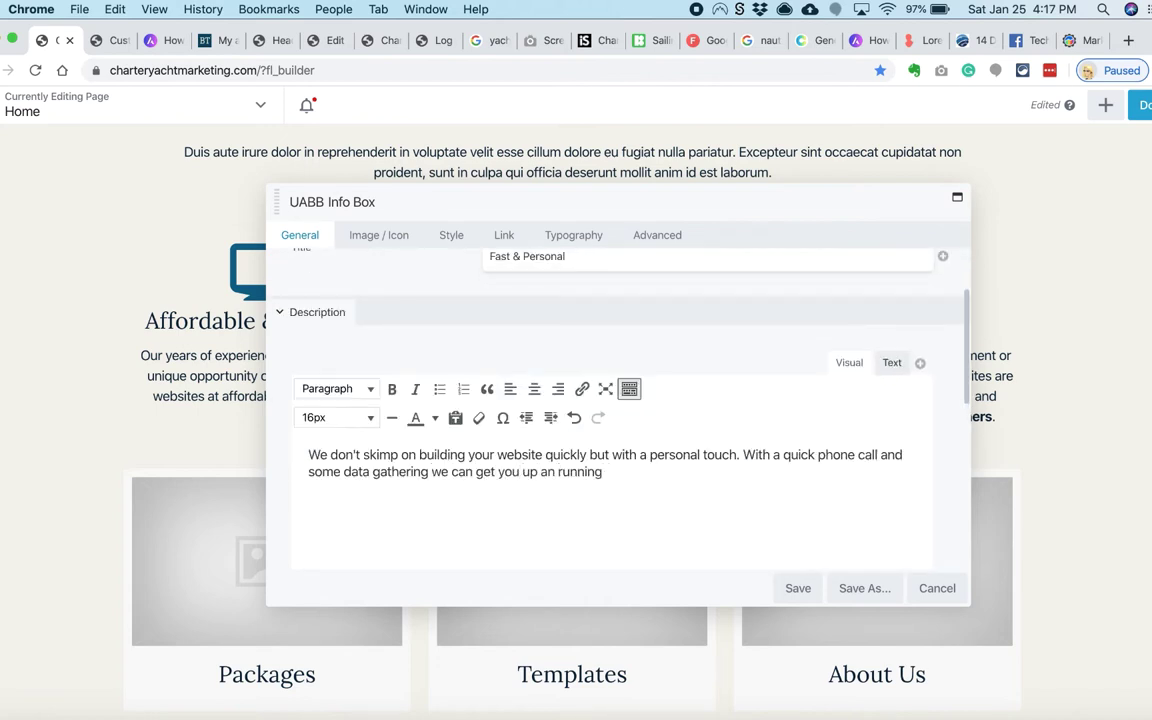
click(220, 327)
click(861, 317)
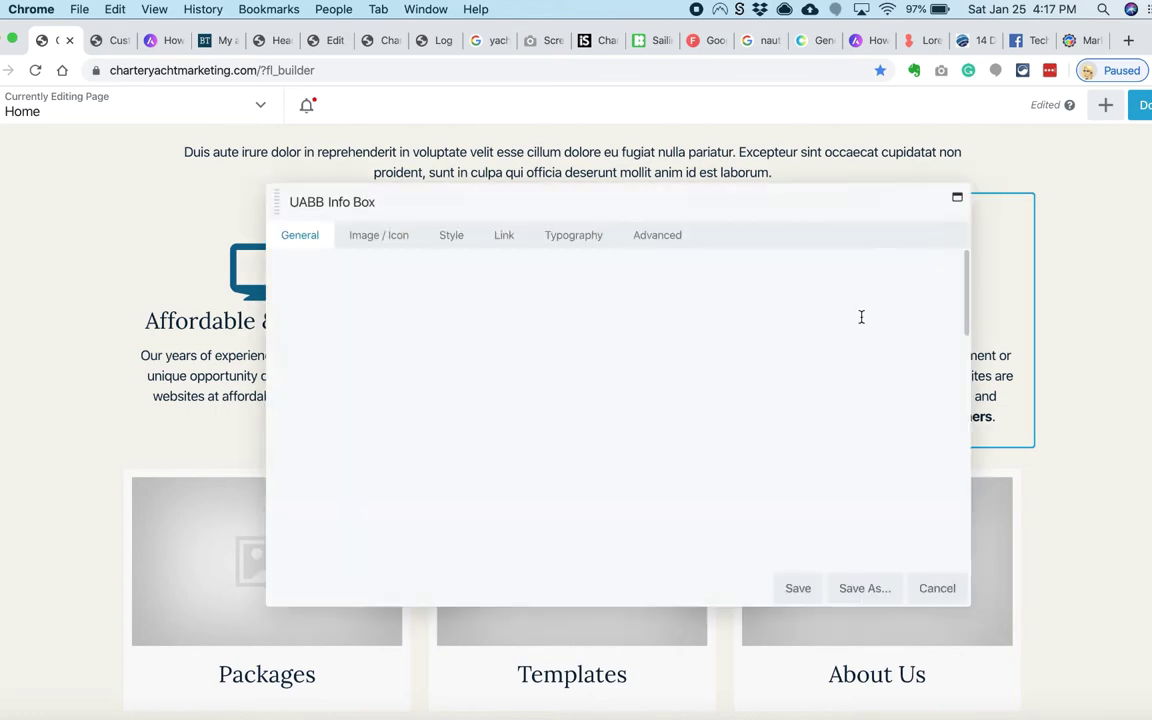
drag(703, 197, 473, 202)
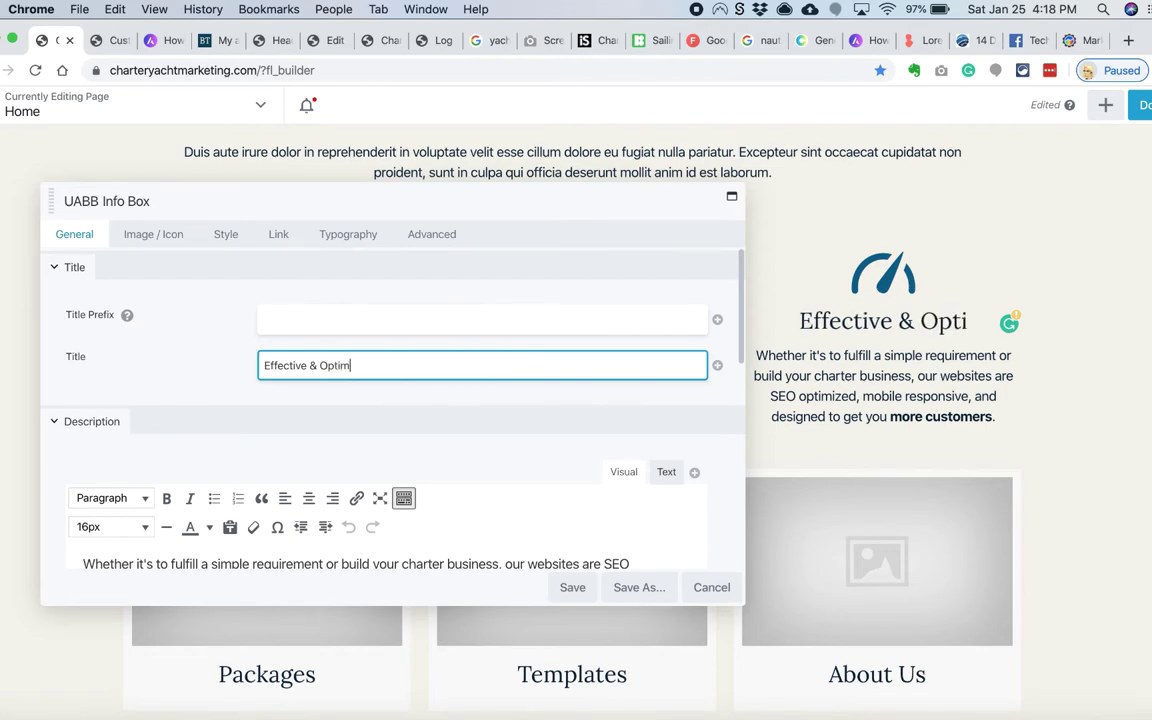
text(ized)
click(226, 234)
Step: Replace the third box's icon with a ship's wheel, save, and upload sea-waves.jpeg
click(153, 234)
click(327, 432)
scroll(490, 390, down, 1)
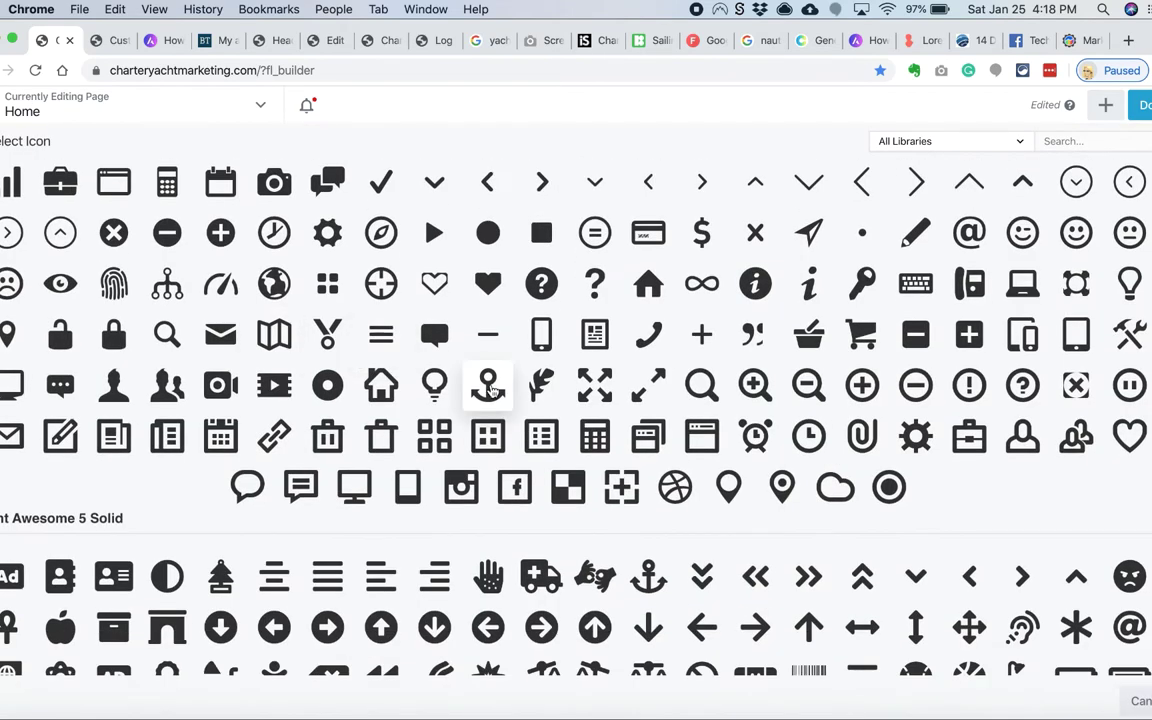
scroll(490, 390, down, 10)
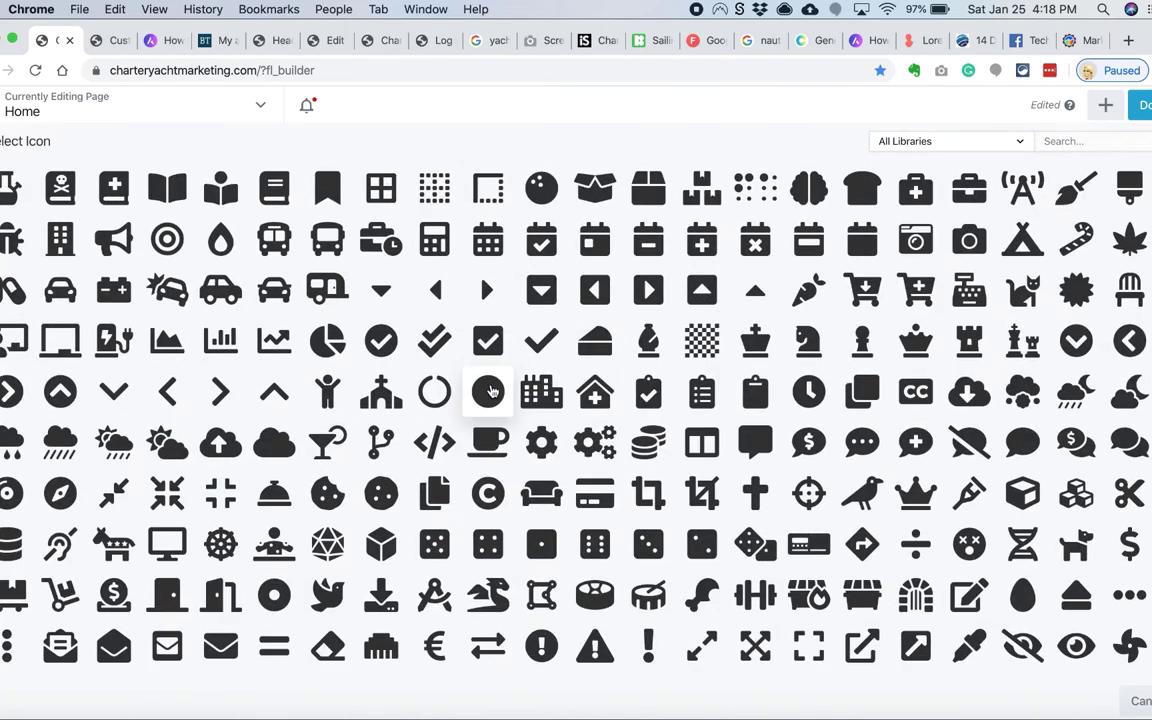
scroll(490, 390, up, 2)
scroll(493, 438, down, 1)
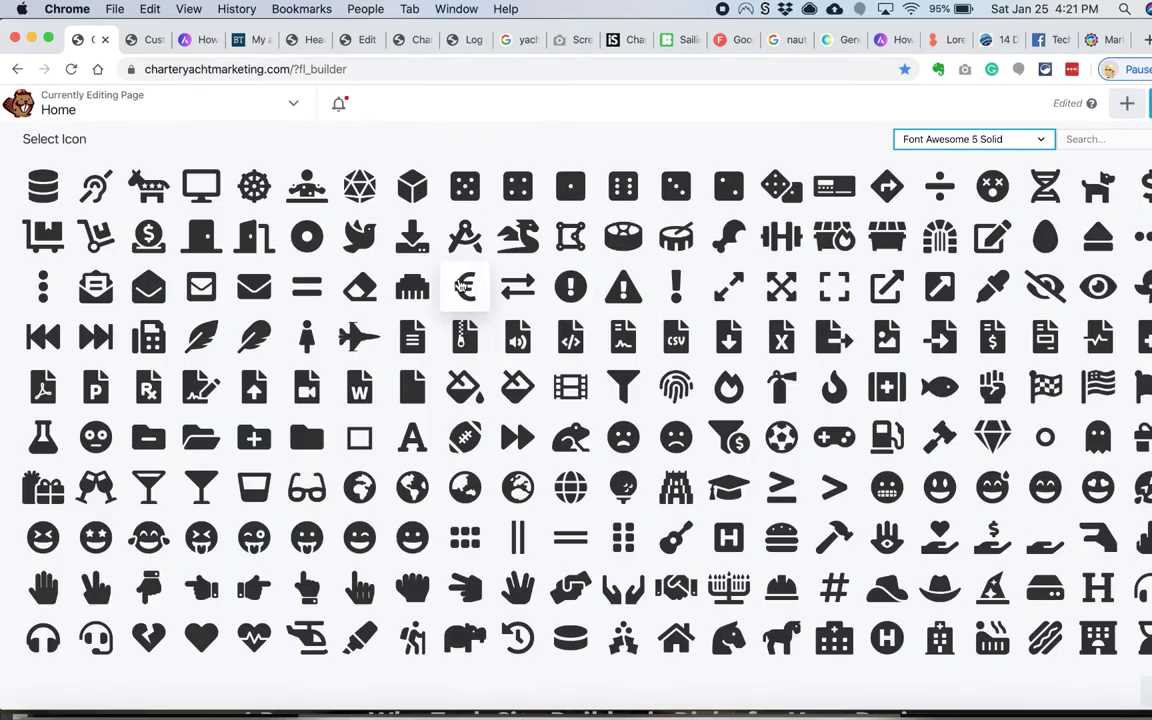
click(418, 265)
click(600, 580)
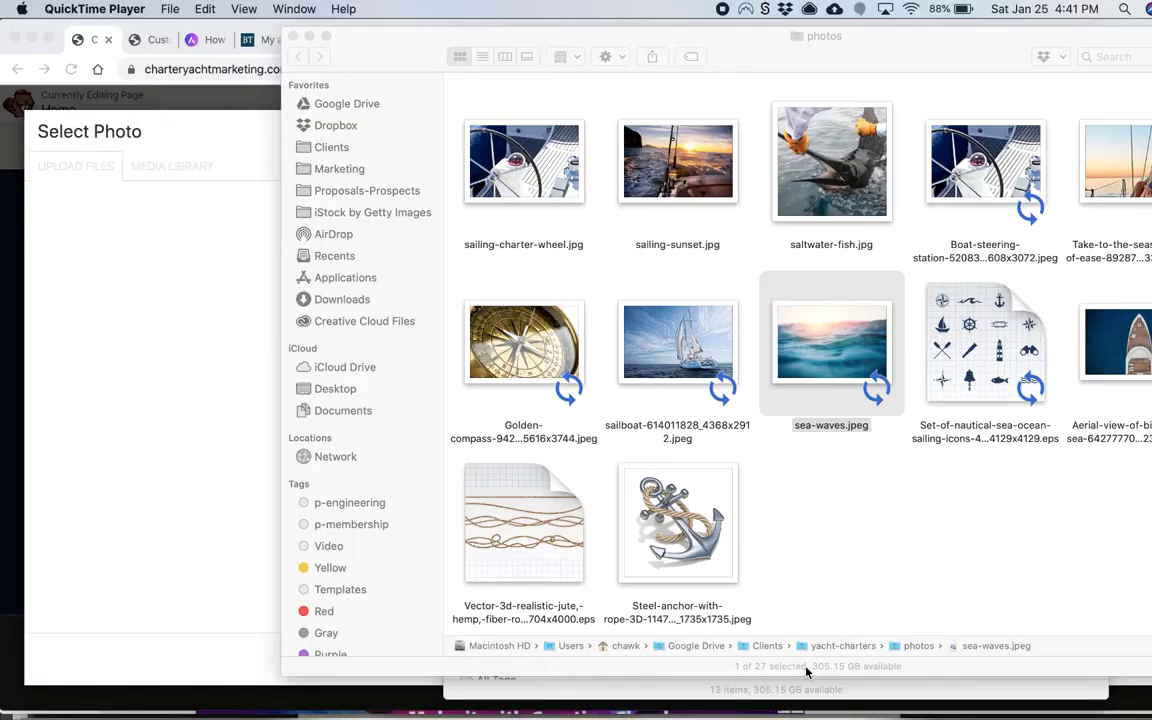
drag(831, 345, 149, 368)
Step: Set sea-waves.jpeg as the row background with alt text 'sea waves background', positioned Center Bottom
click(1043, 426)
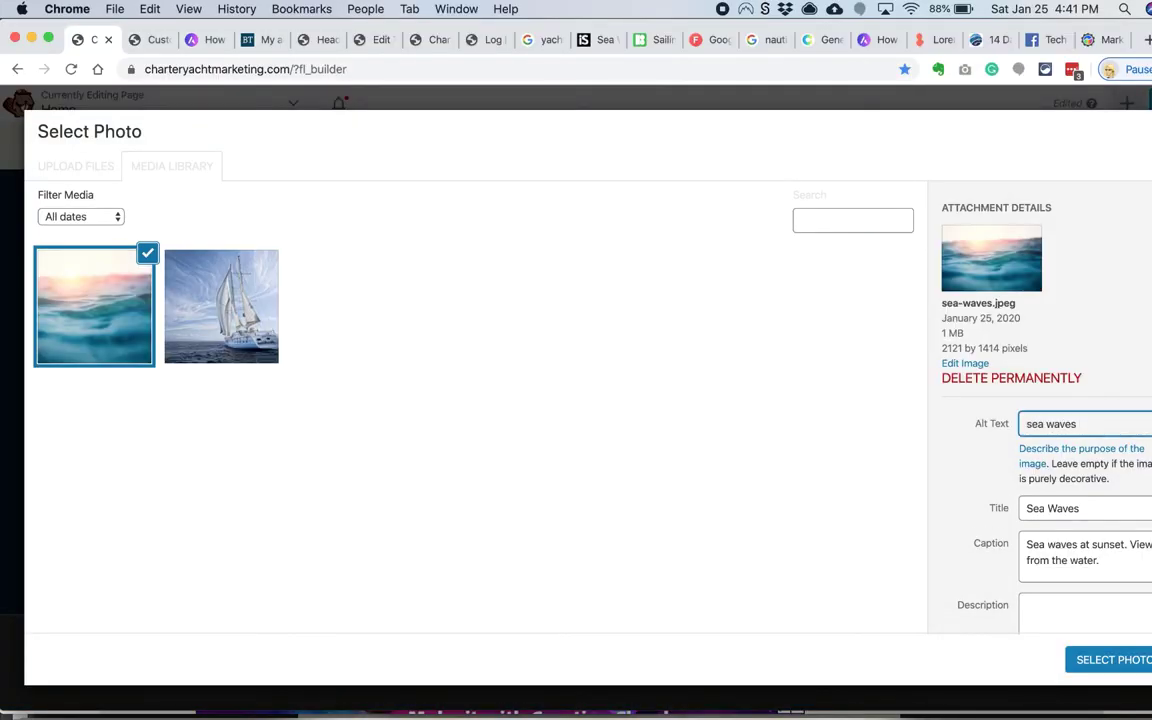
text(sea waves background)
click(1113, 659)
scroll(633, 419, down, 2)
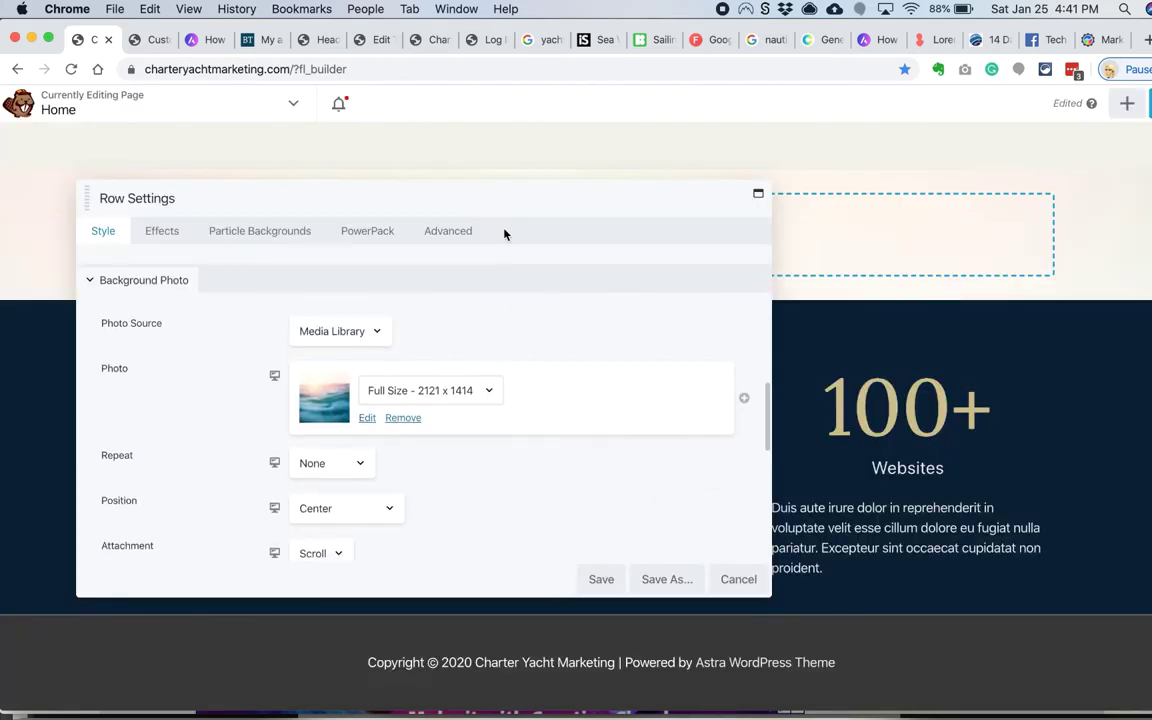
drag(506, 208, 873, 289)
scroll(339, 296, up, 5)
scroll(689, 535, down, 3)
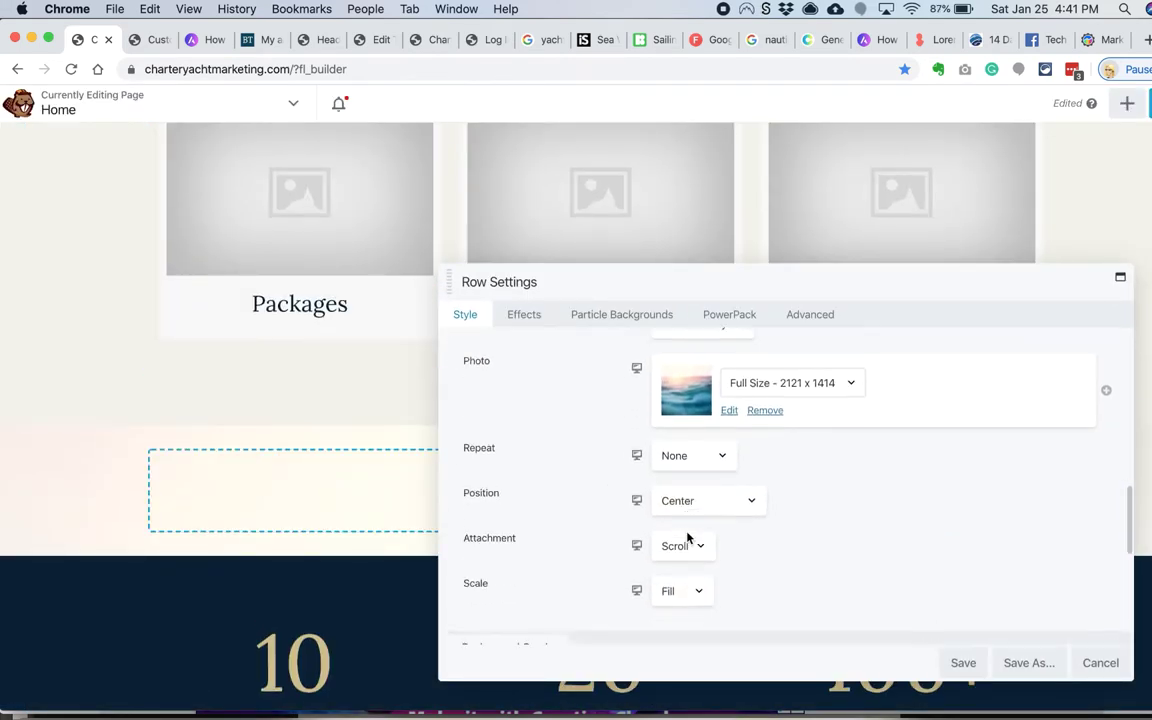
click(713, 486)
click(713, 497)
scroll(699, 514, down, 4)
Step: Add a partly transparent #015d84 overlay to the row and save
click(700, 593)
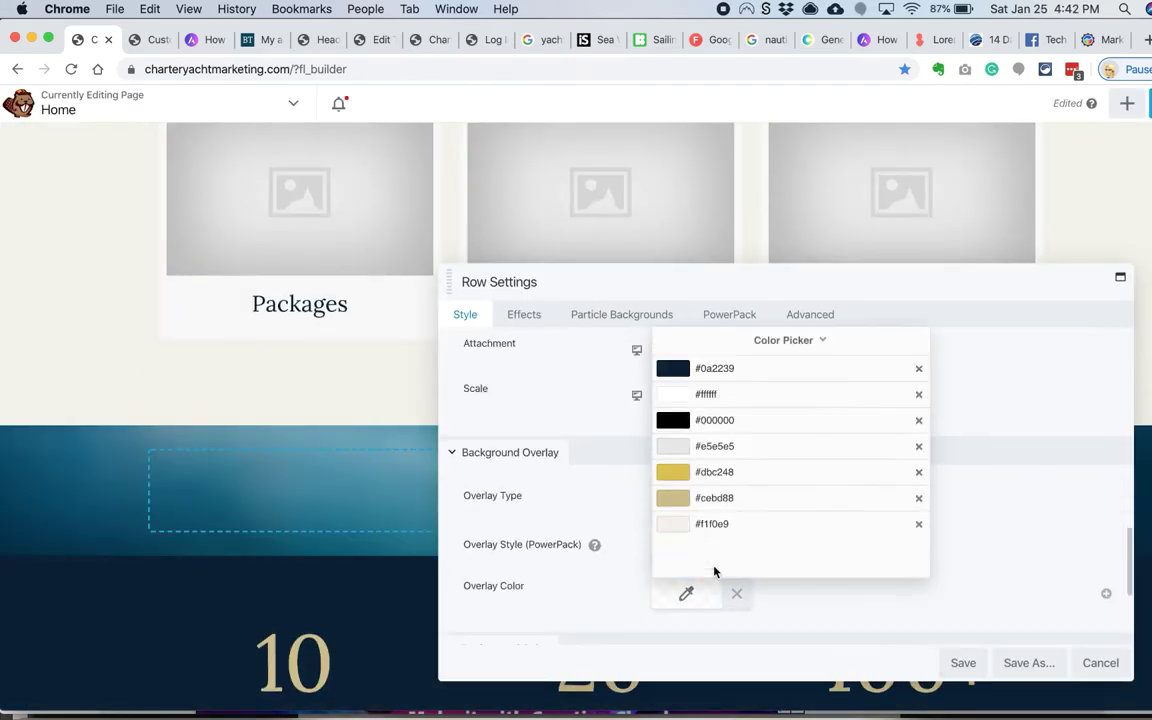
click(920, 40)
click(92, 40)
click(702, 339)
text(#015d84)
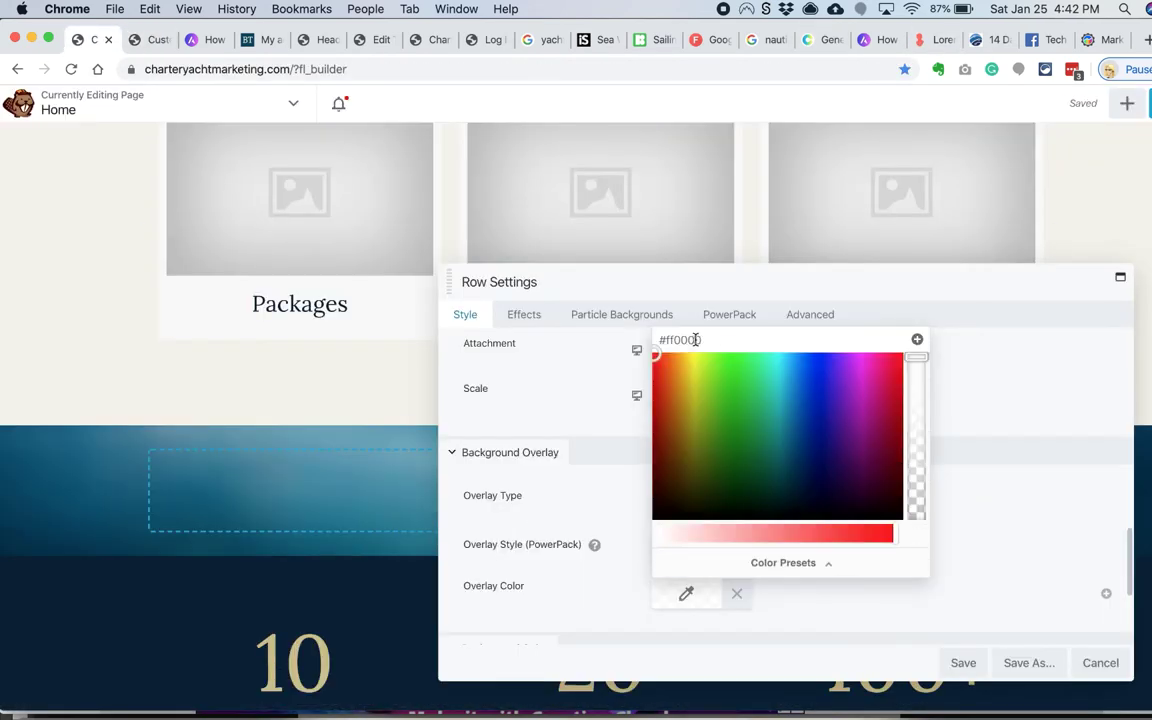
click(916, 445)
click(945, 662)
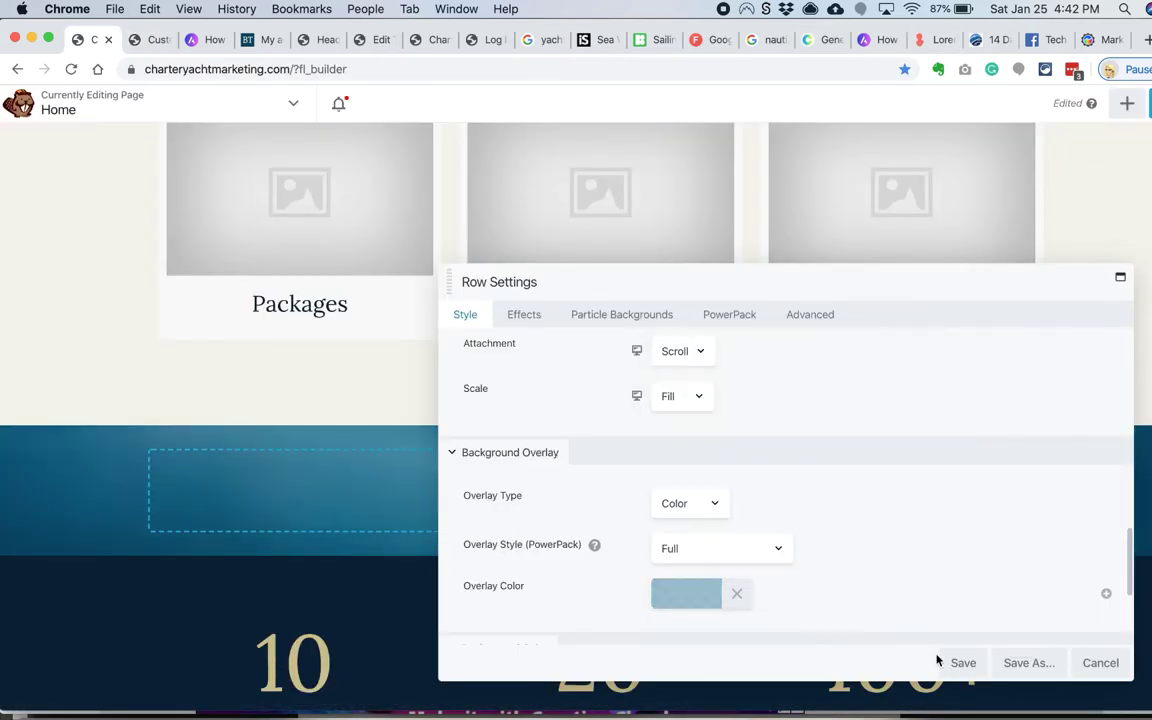
click(963, 662)
Step: Give the sea-photo row 90 px top and bottom padding
click(44, 411)
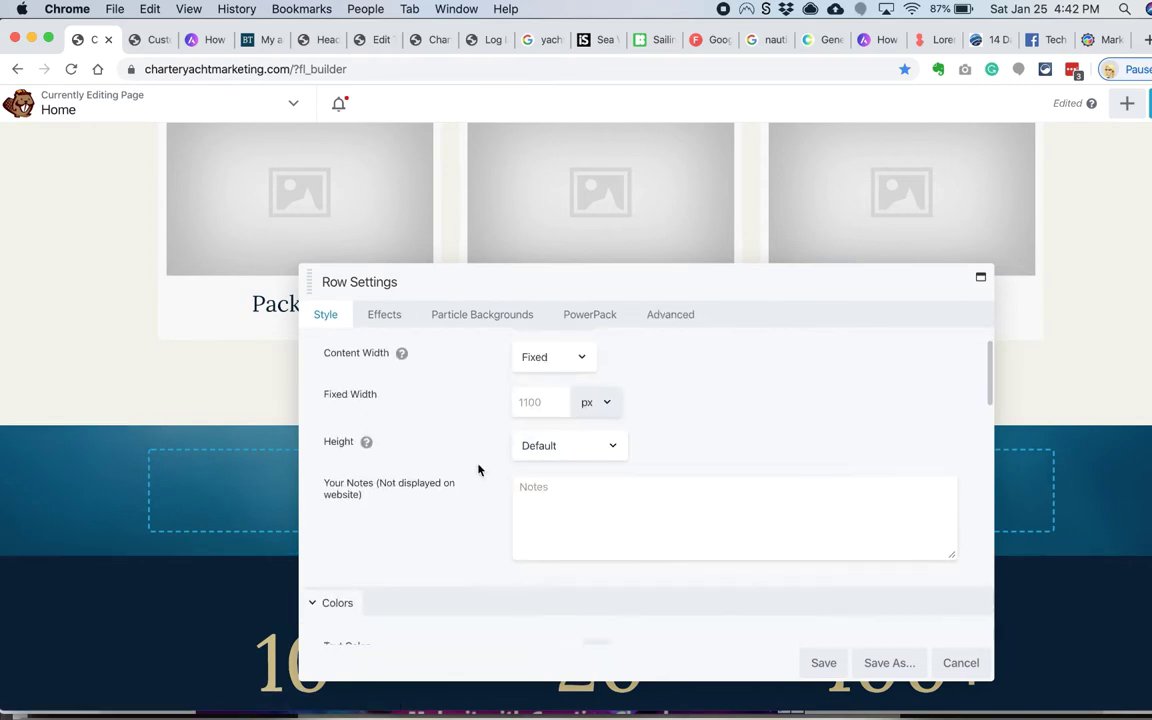
click(670, 315)
click(540, 458)
text(90)
click(661, 458)
text(90)
click(823, 662)
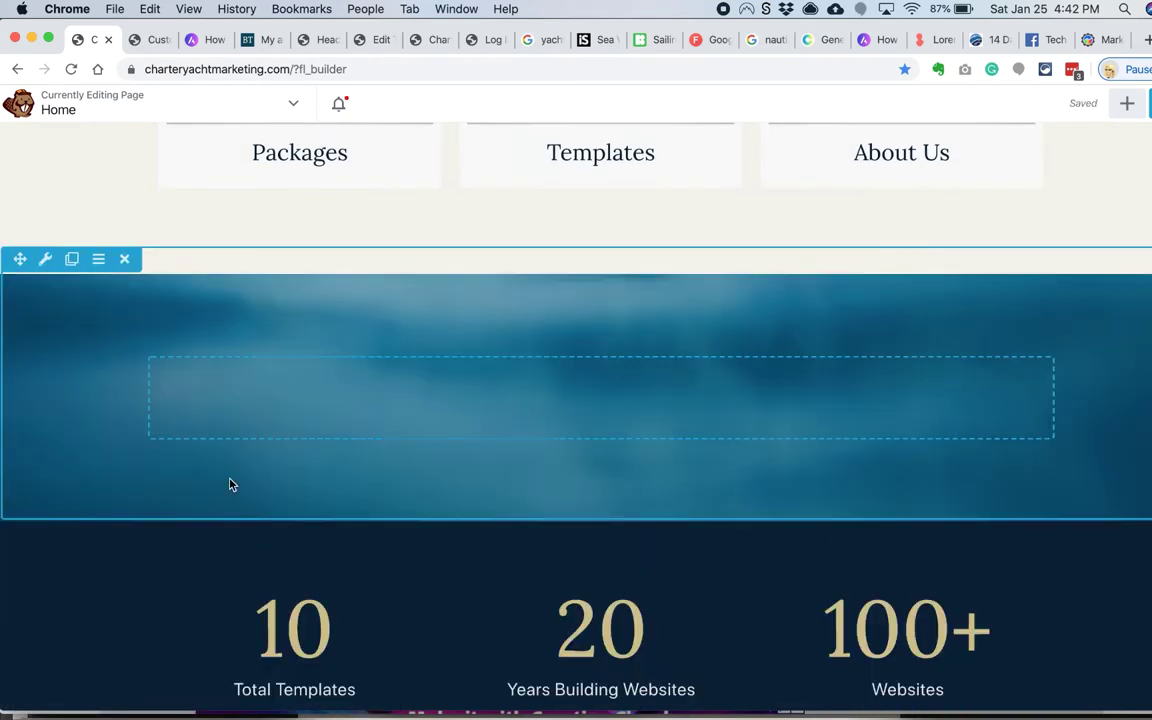
Step: Make the row's background photo attachment Fixed and save the row
click(45, 260)
click(330, 317)
scroll(401, 437, down, 10)
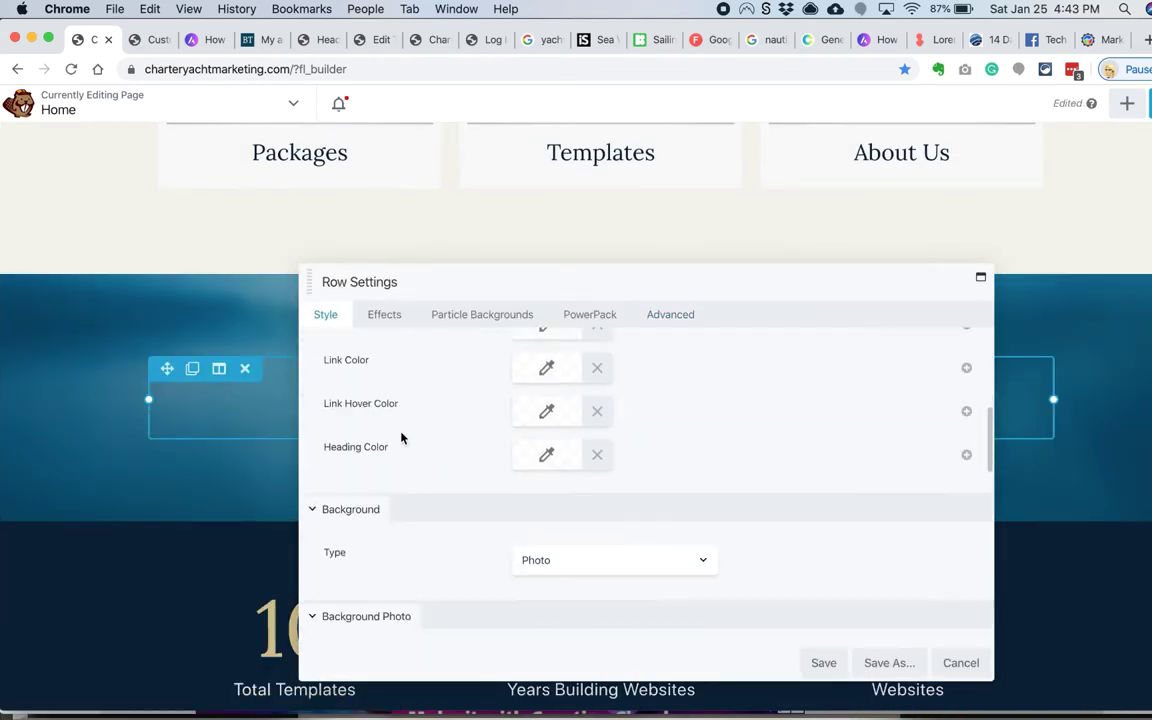
scroll(401, 437, down, 5)
click(540, 461)
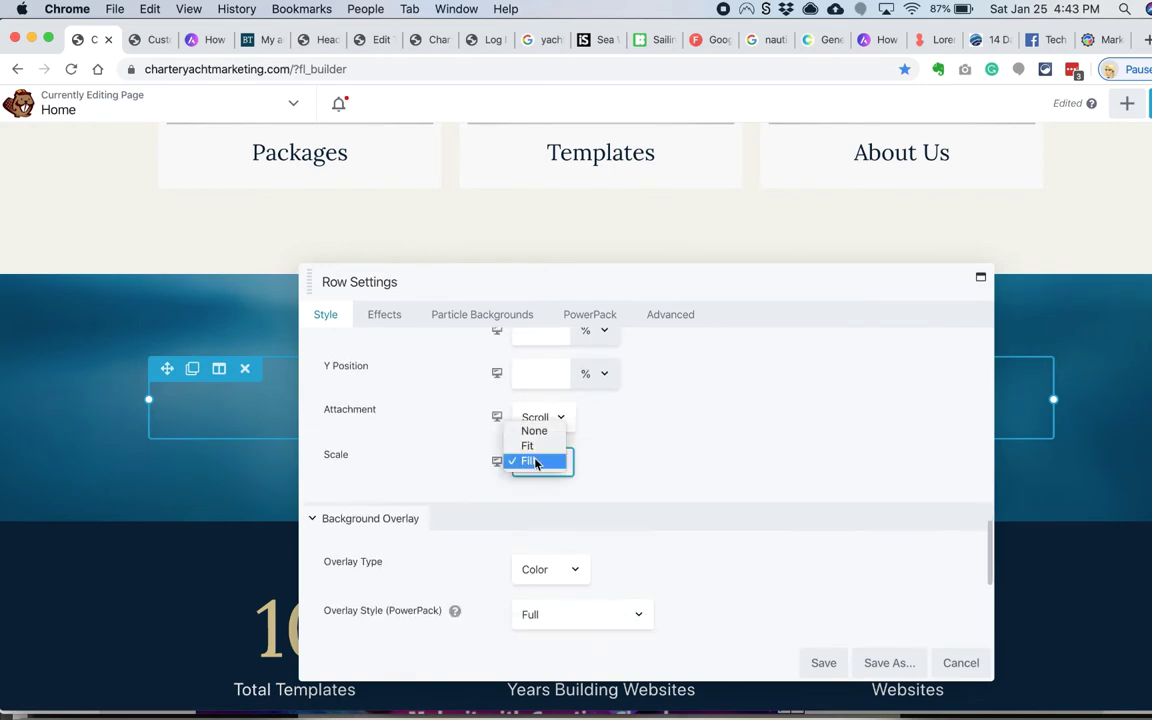
click(546, 433)
key(f)
drag(446, 297, 523, 334)
scroll(240, 465, down, 3)
scroll(514, 432, up, 5)
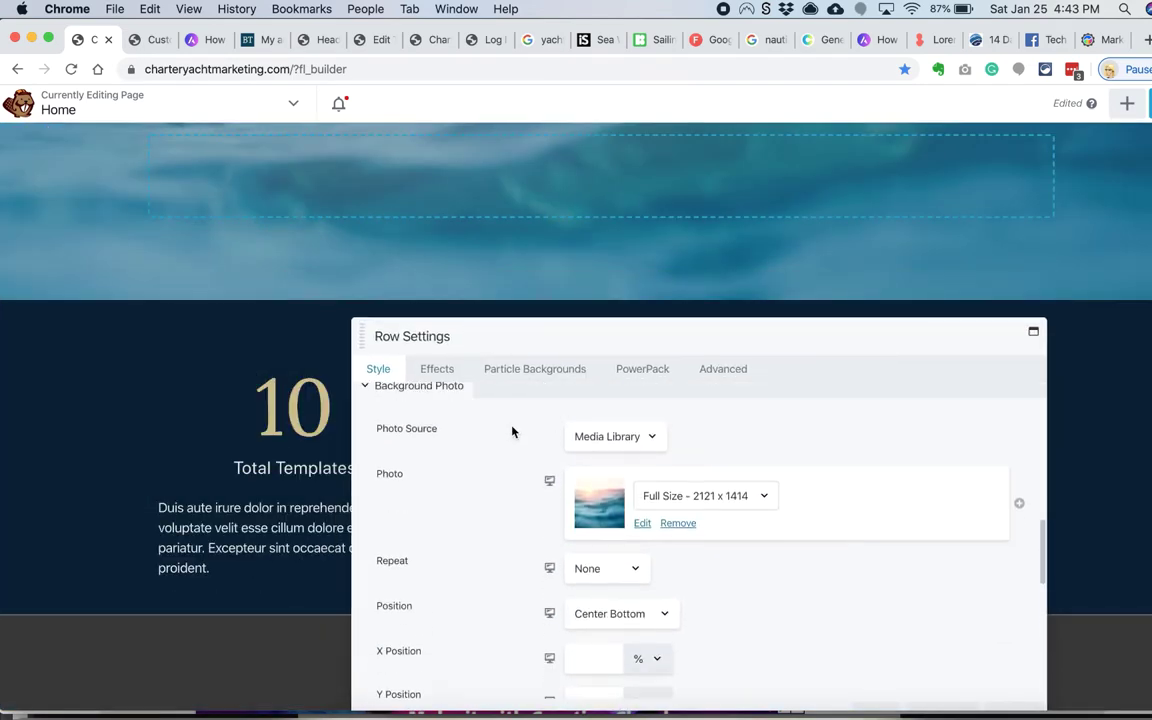
scroll(522, 524, down, 10)
drag(568, 258, 560, 258)
scroll(535, 478, down, 3)
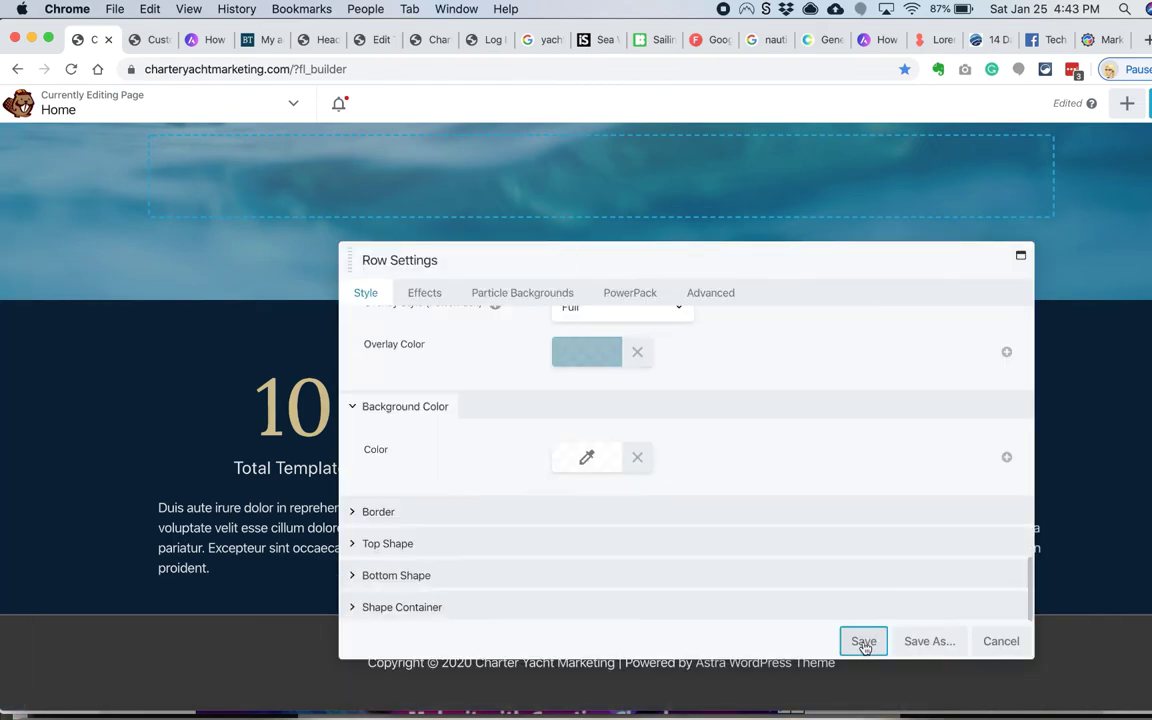
click(864, 638)
Step: Drag the 3 Columns row layout into the blue sea-photo section
scroll(370, 400, up, 6)
scroll(300, 500, down, 7)
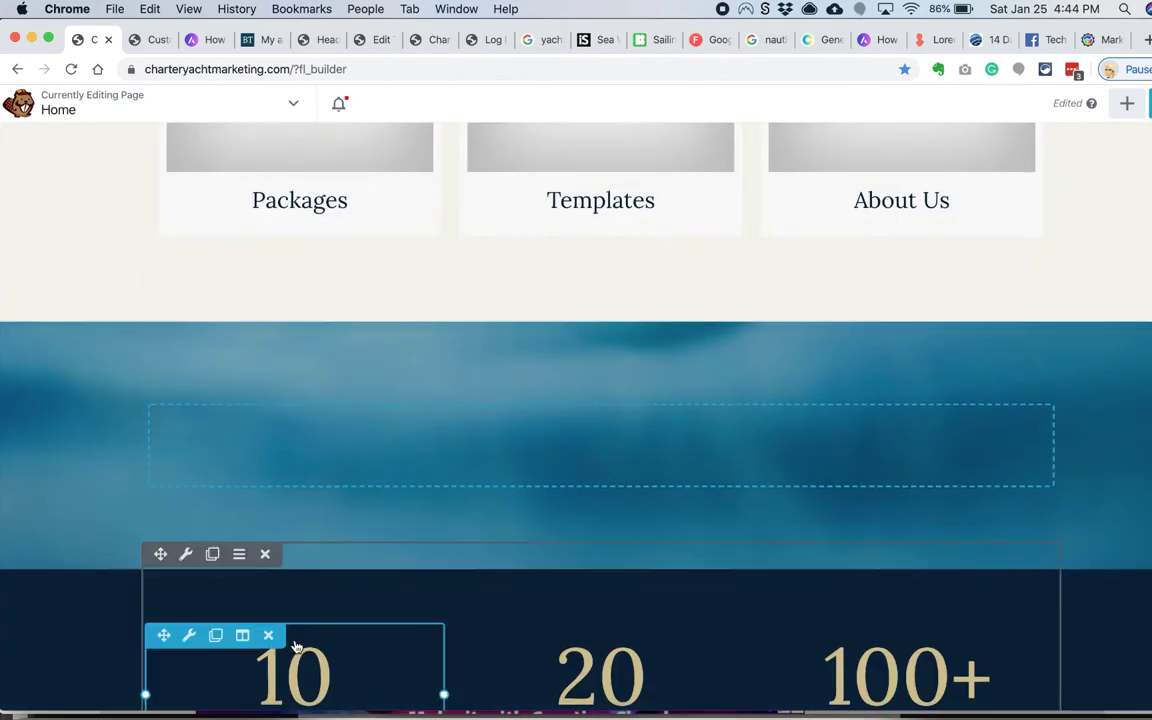
drag(159, 483, 255, 499)
scroll(210, 470, down, 3)
drag(160, 391, 229, 607)
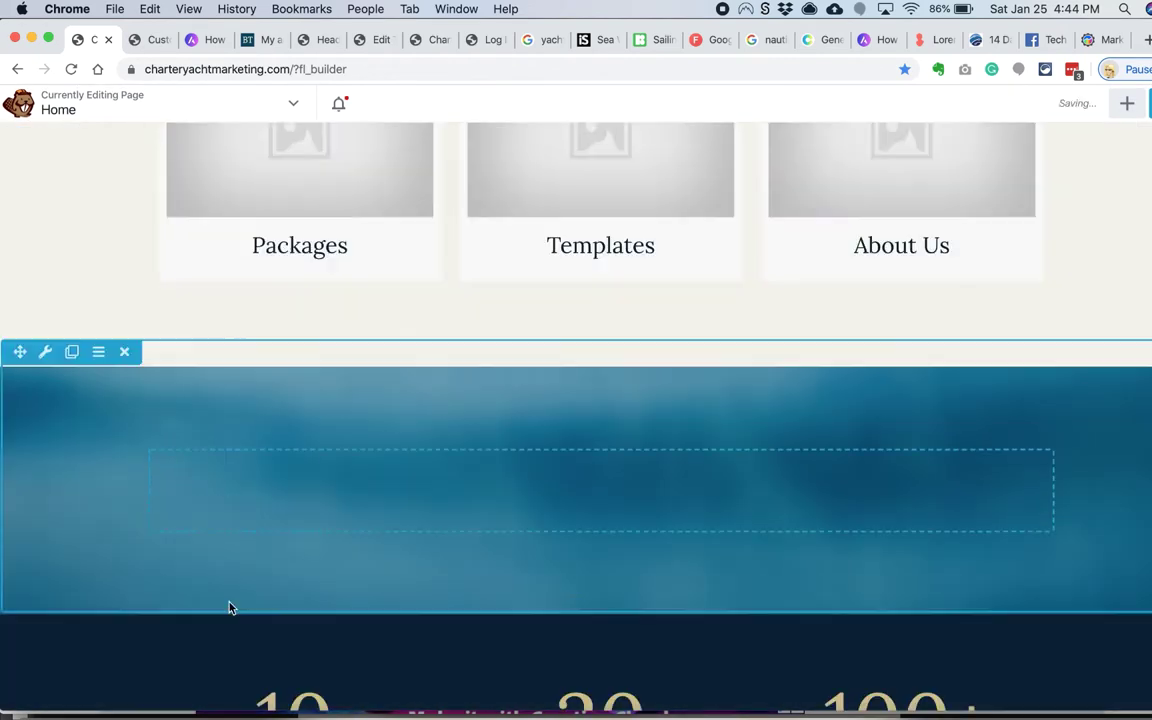
click(1126, 103)
drag(952, 308, 733, 340)
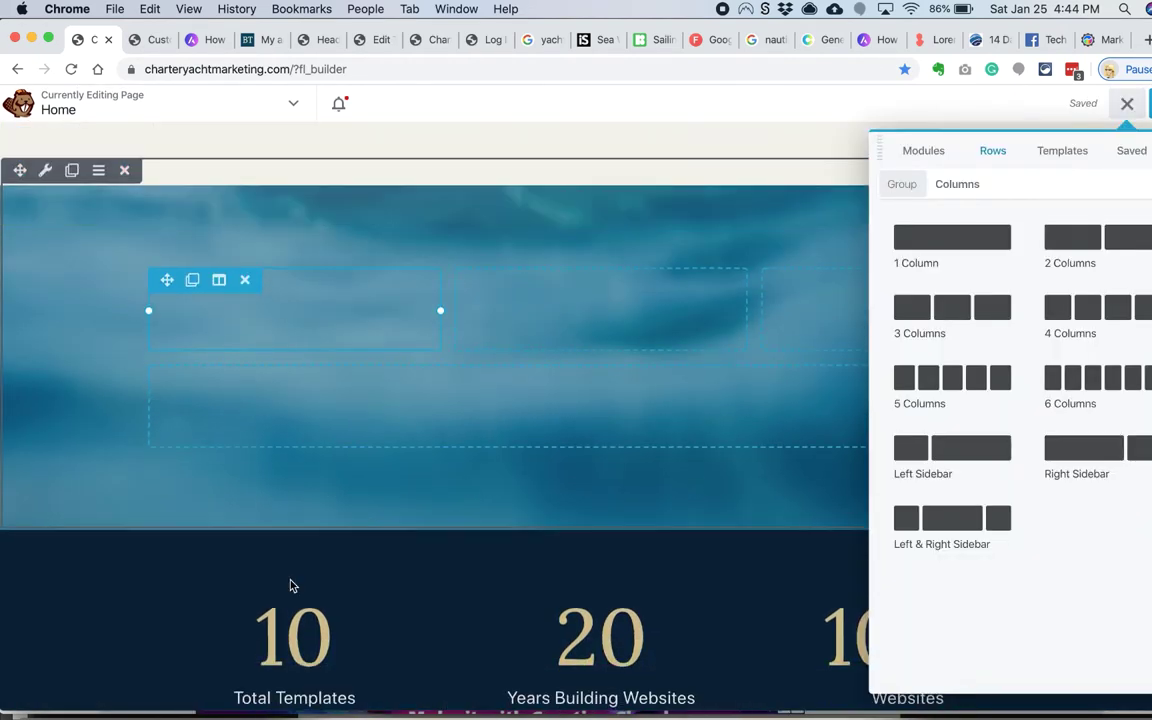
scroll(291, 586, down, 2)
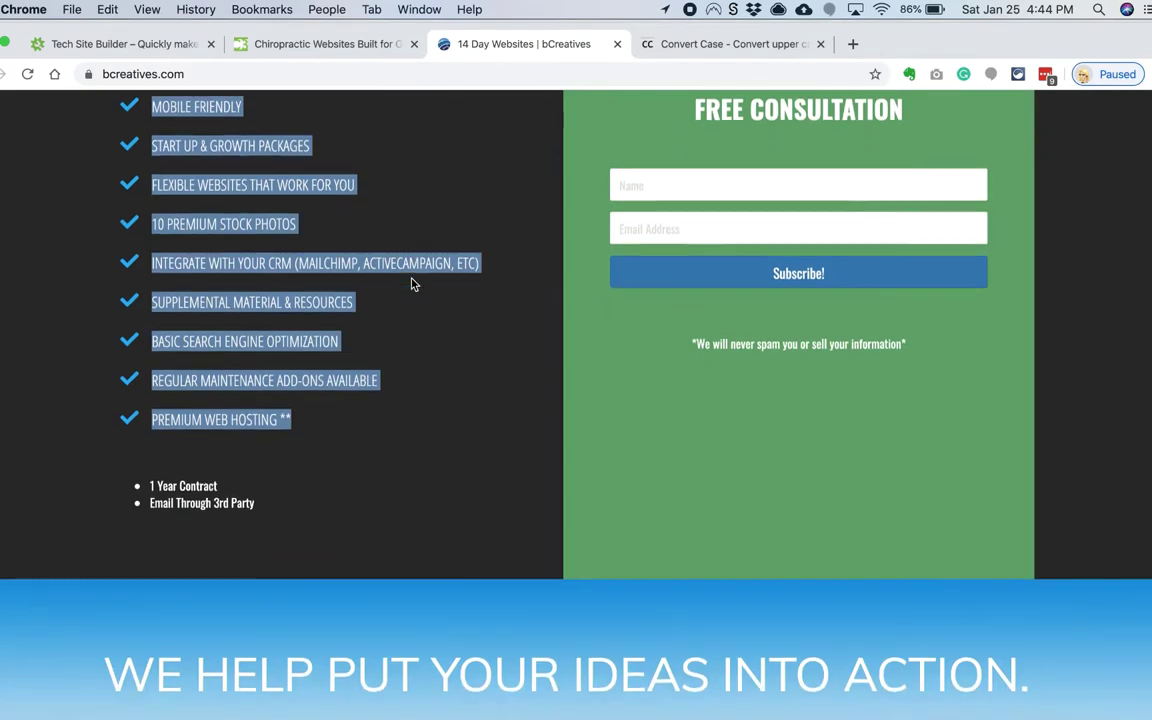
scroll(411, 284, down, 5)
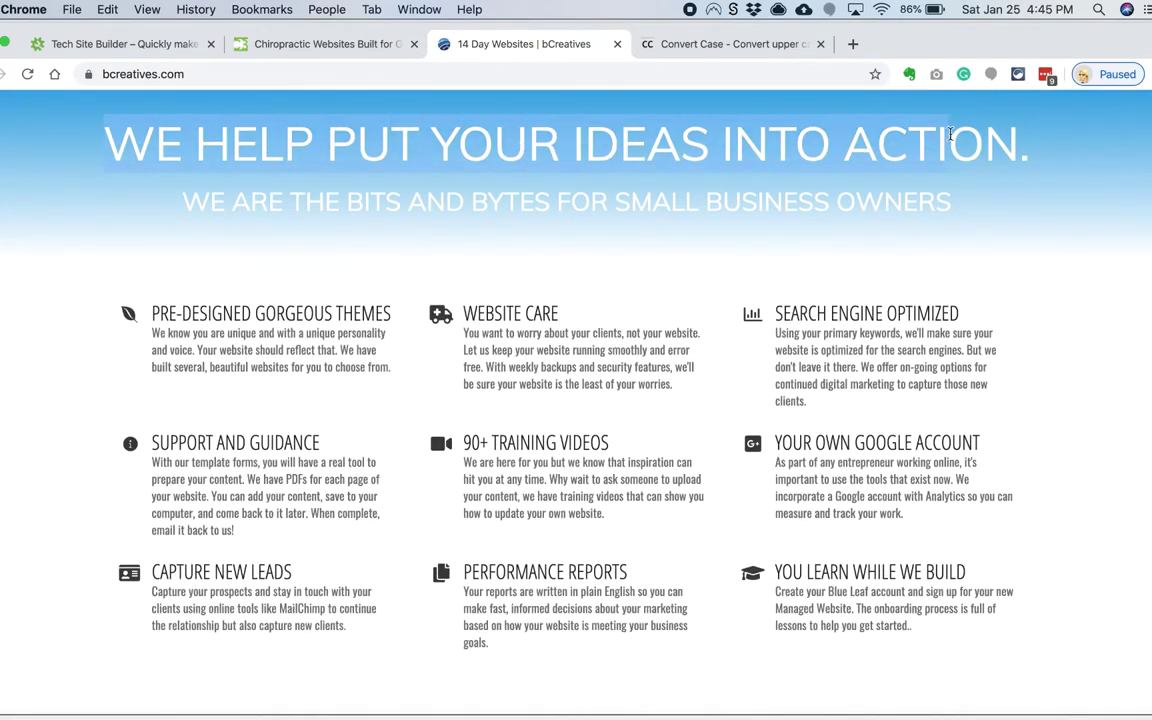
Step: Convert the pasted headline to sentence case, 'We help put your ideas into action', and copy it
click(760, 44)
click(410, 264)
text(WE HELP PUT YOUR IDEAS INTO ACTION)
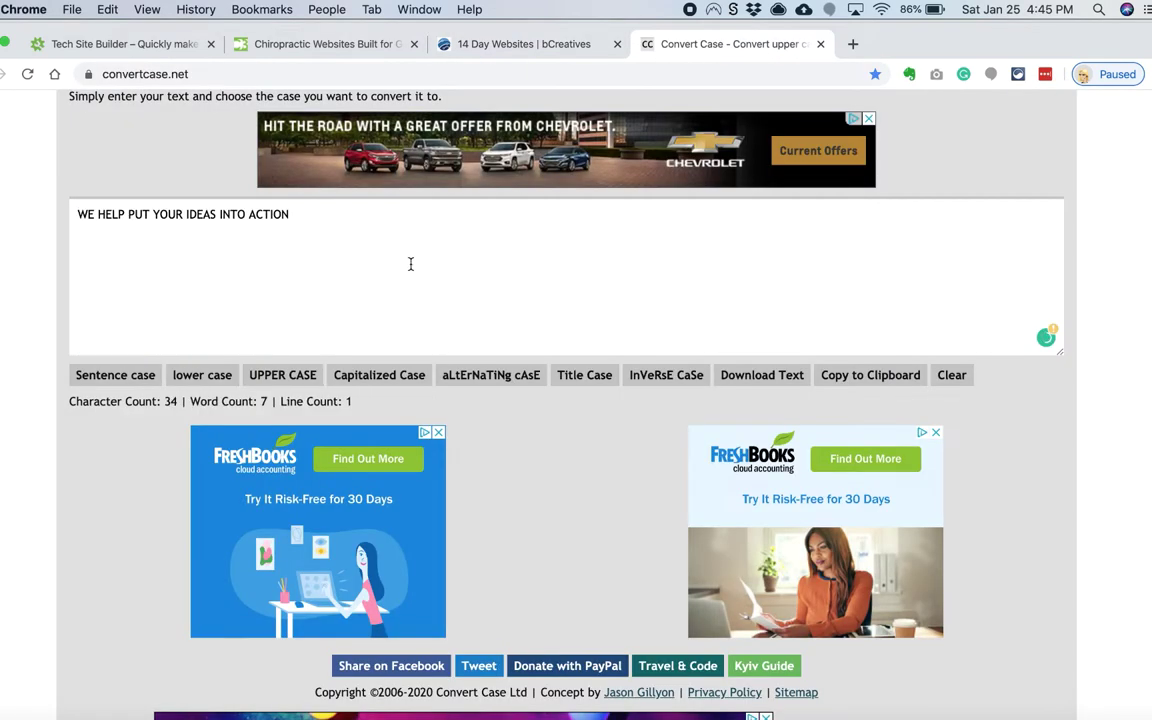
click(331, 243)
key(super+a)
key(super+Tab)
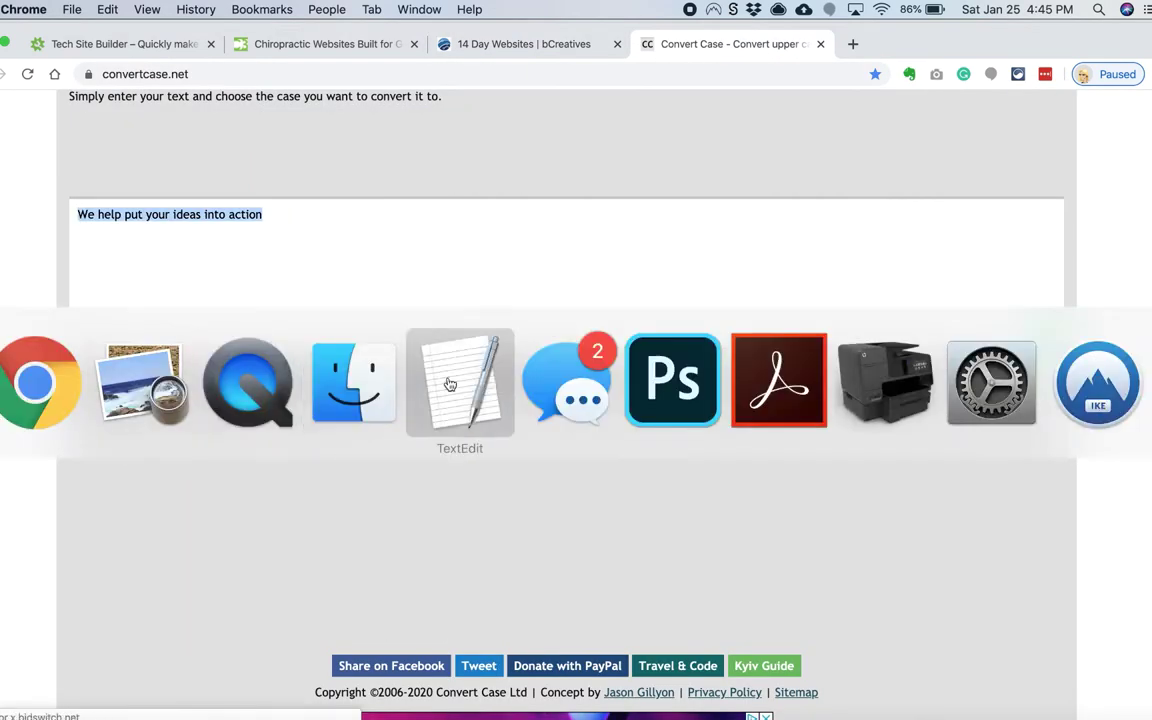
click(37, 251)
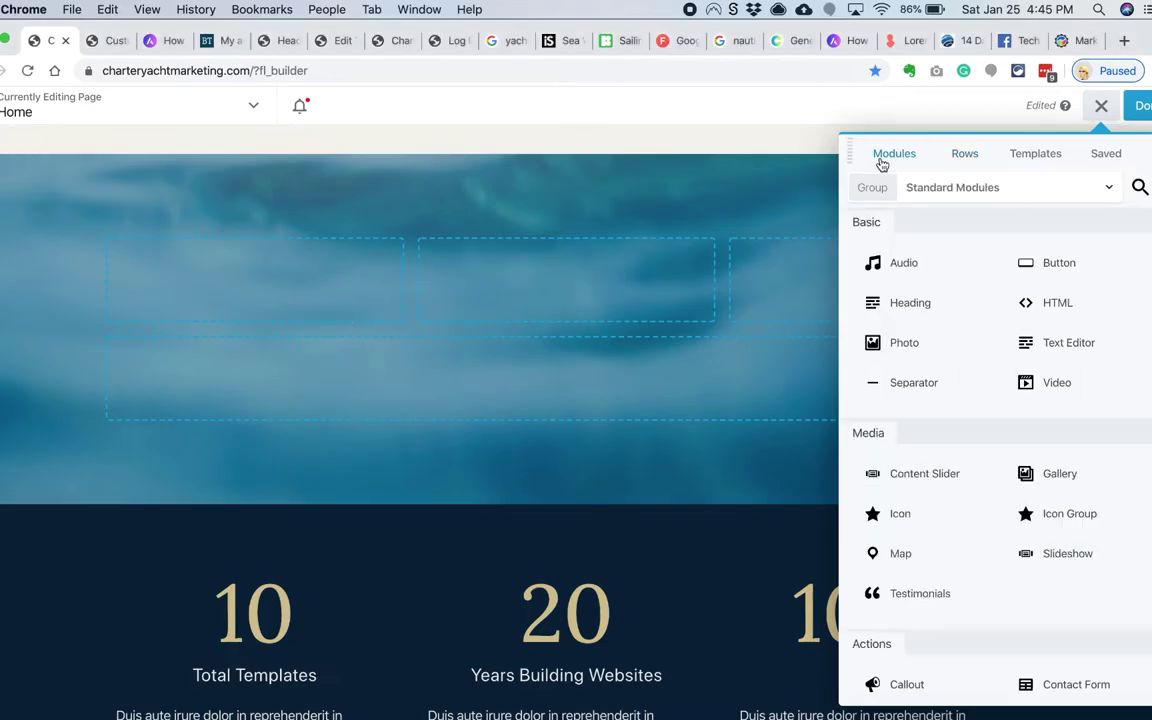
Step: Add the heading 'We help put your ideas into action', remove the empty columns, and copy the themes title
drag(882, 301, 530, 376)
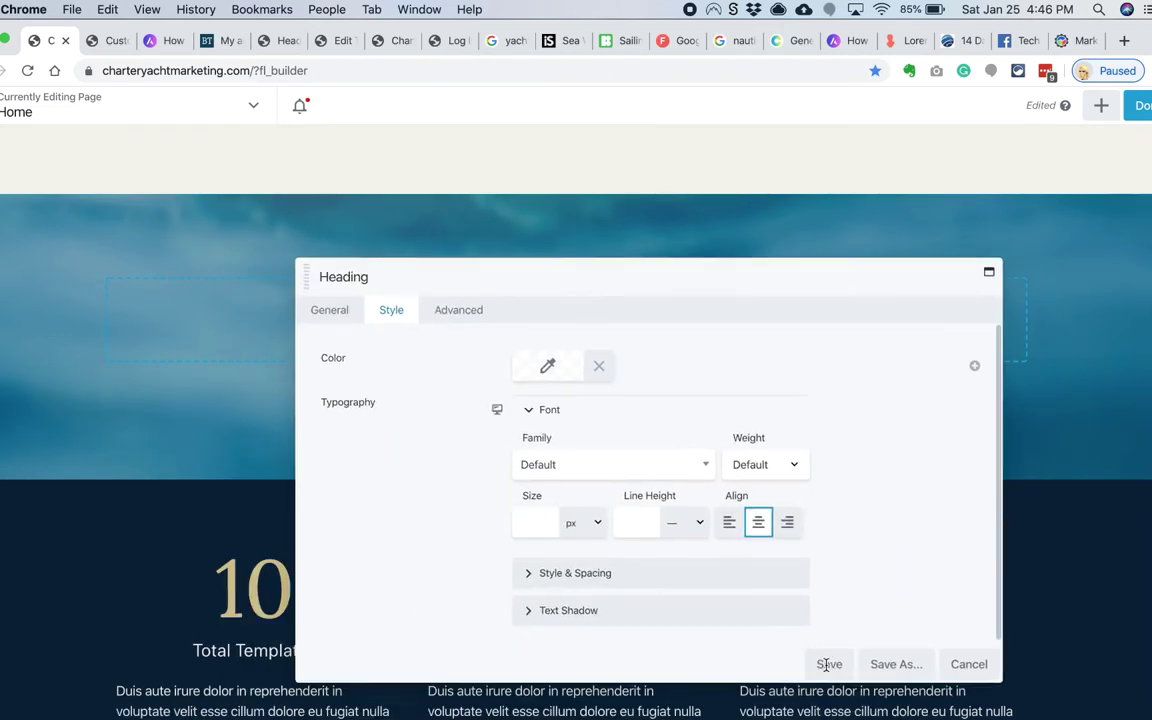
click(833, 652)
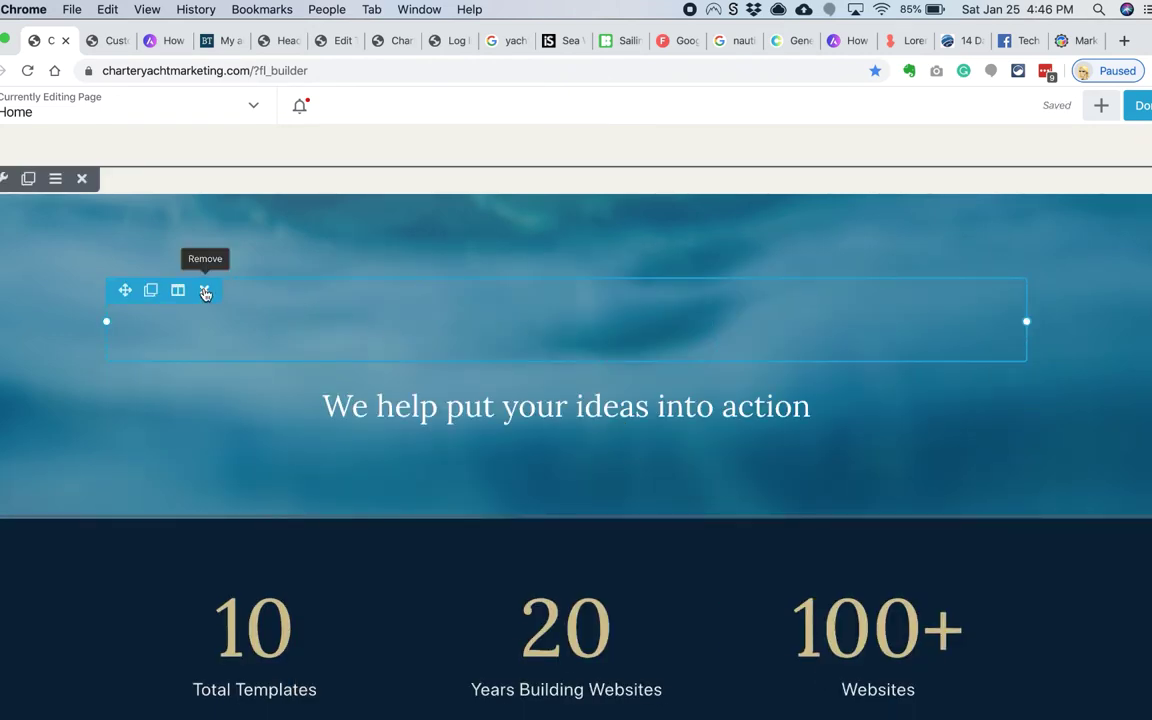
click(205, 293)
scroll(352, 460, up, 5)
scroll(352, 460, down, 2)
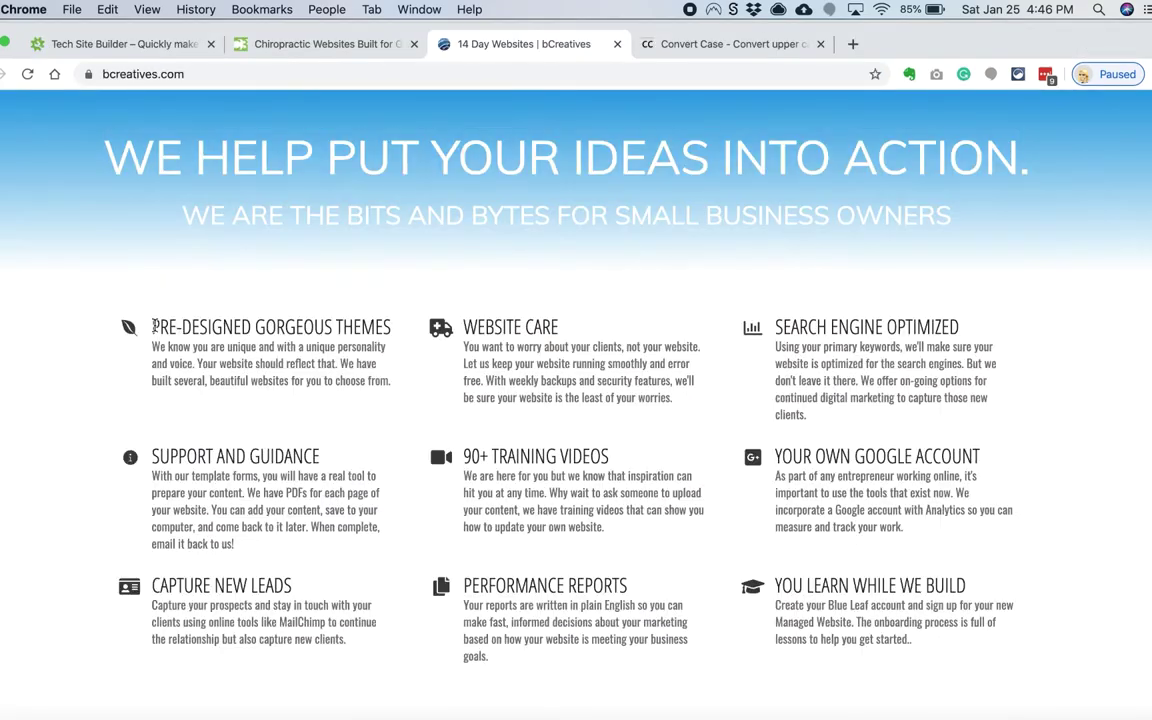
drag(153, 325, 392, 330)
key(super+c)
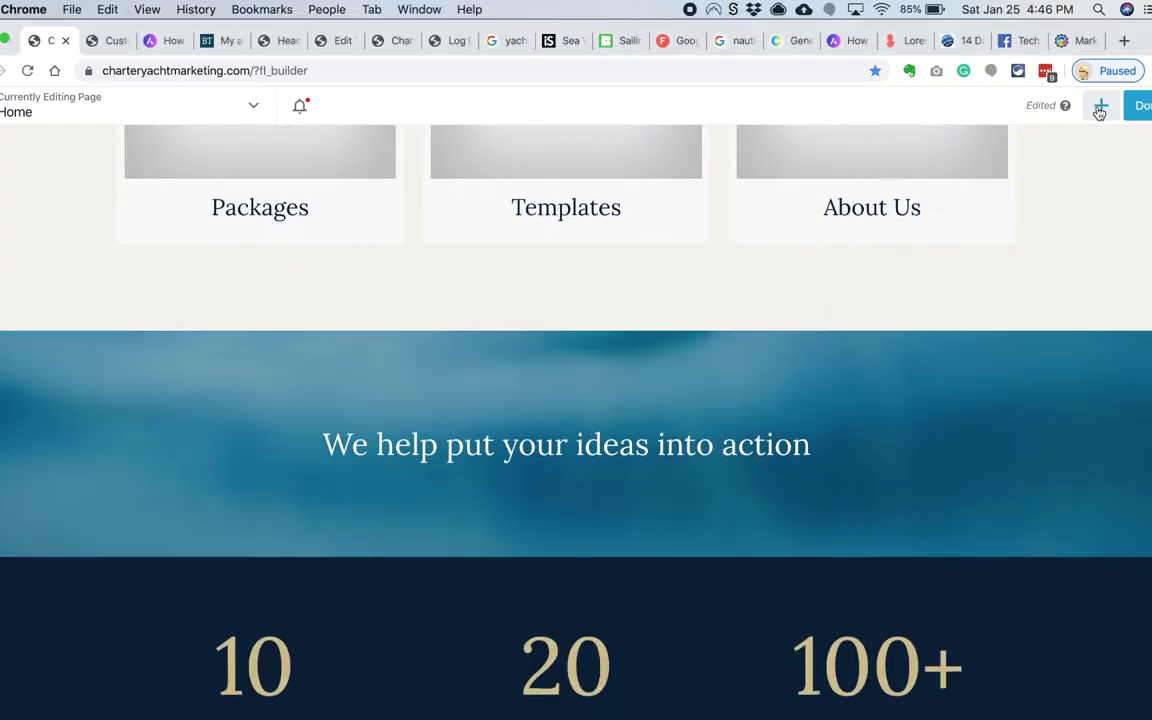
click(1100, 105)
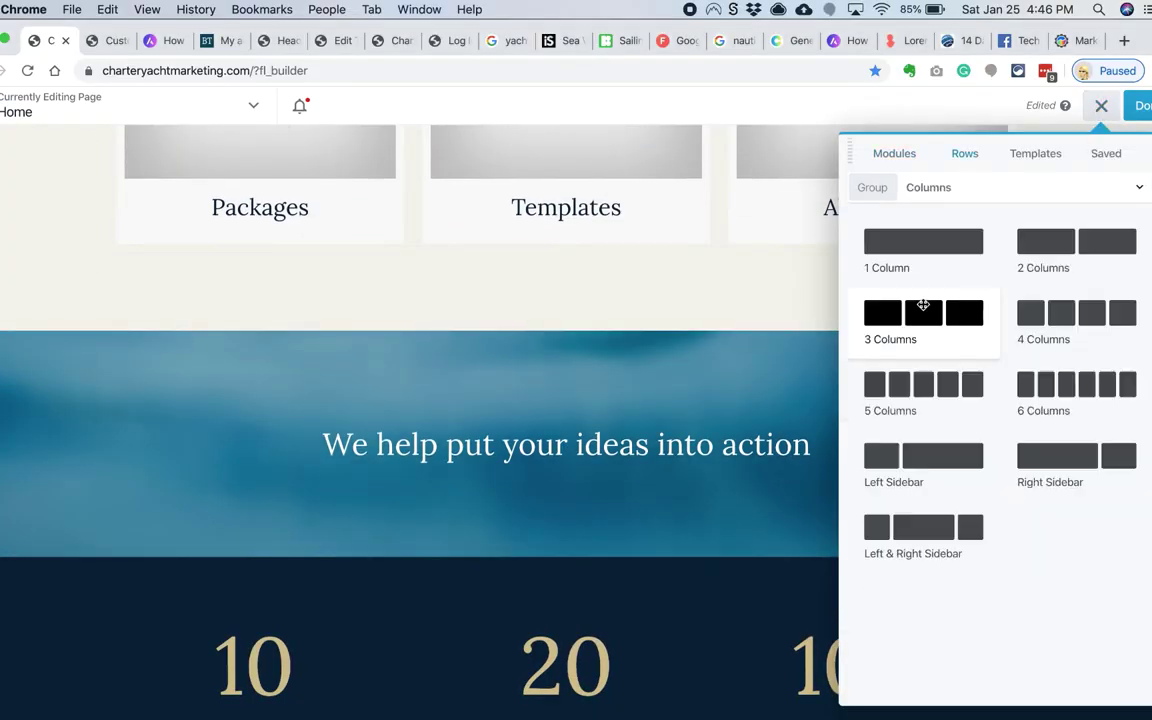
Step: Add a three-column row under the heading with an Info Box in its first column
drag(923, 305, 596, 553)
click(1111, 193)
text(icon)
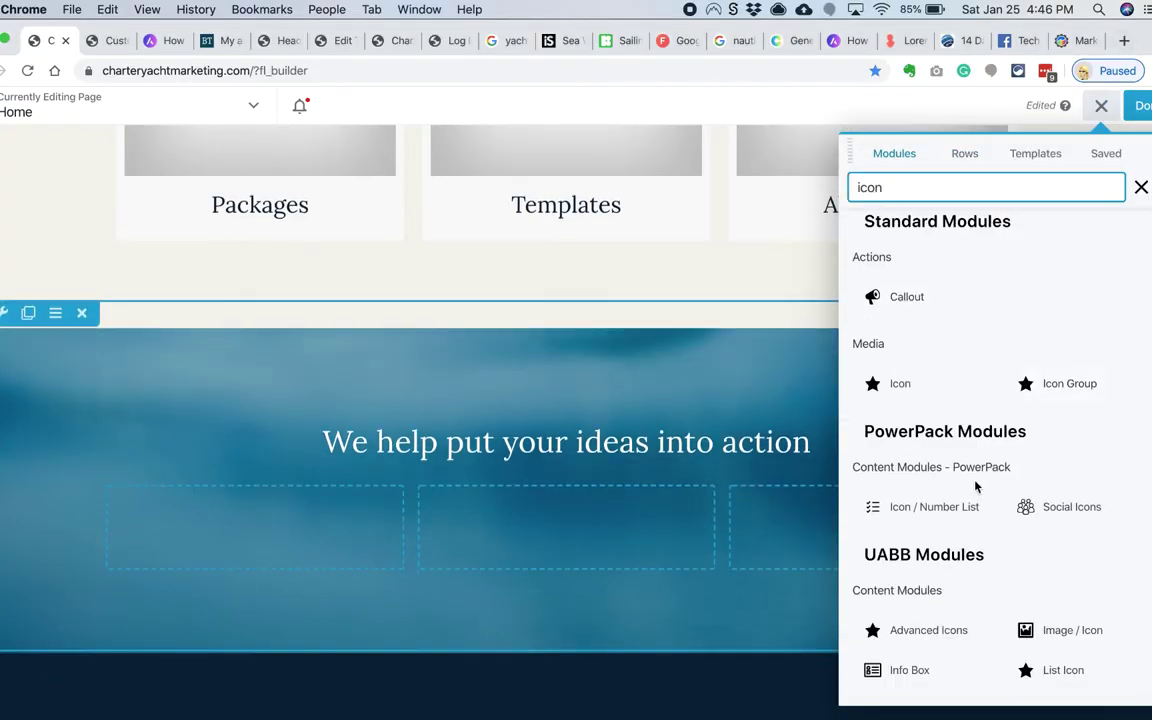
drag(900, 670, 339, 532)
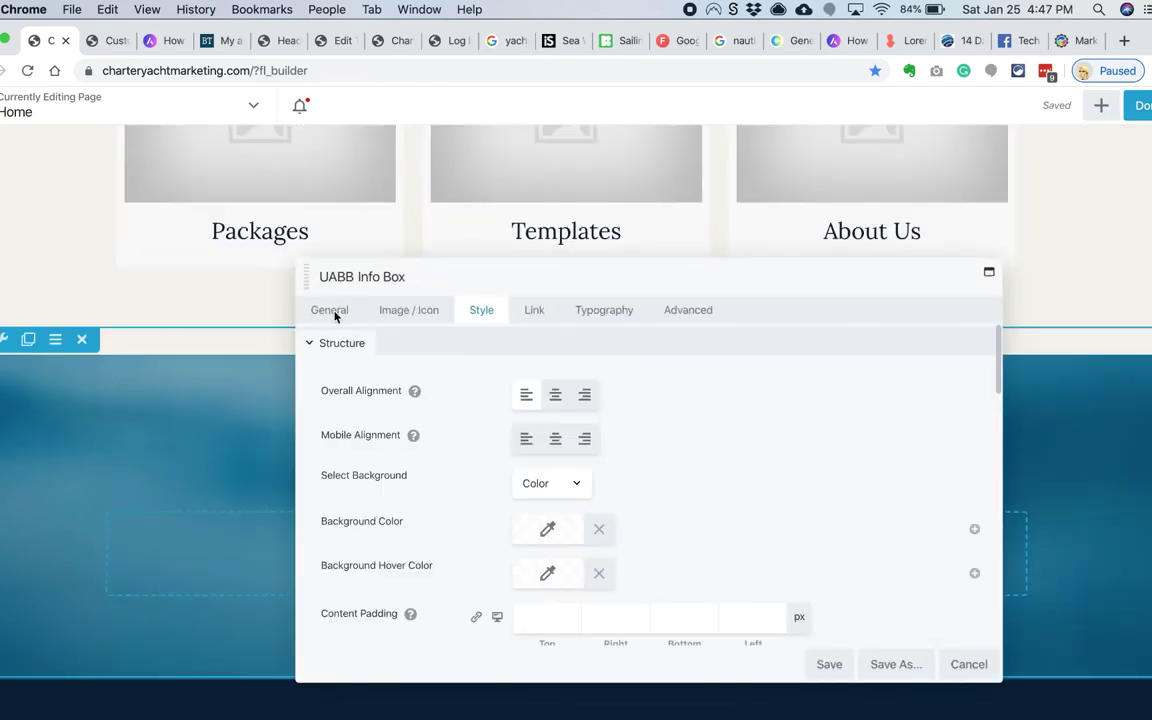
Step: Paste the PRE-DESIGNED GORGEOUS THEMES title and its description paragraph into the info box
click(335, 315)
triple_click(571, 440)
key(super+v)
scroll(512, 540, down, 2)
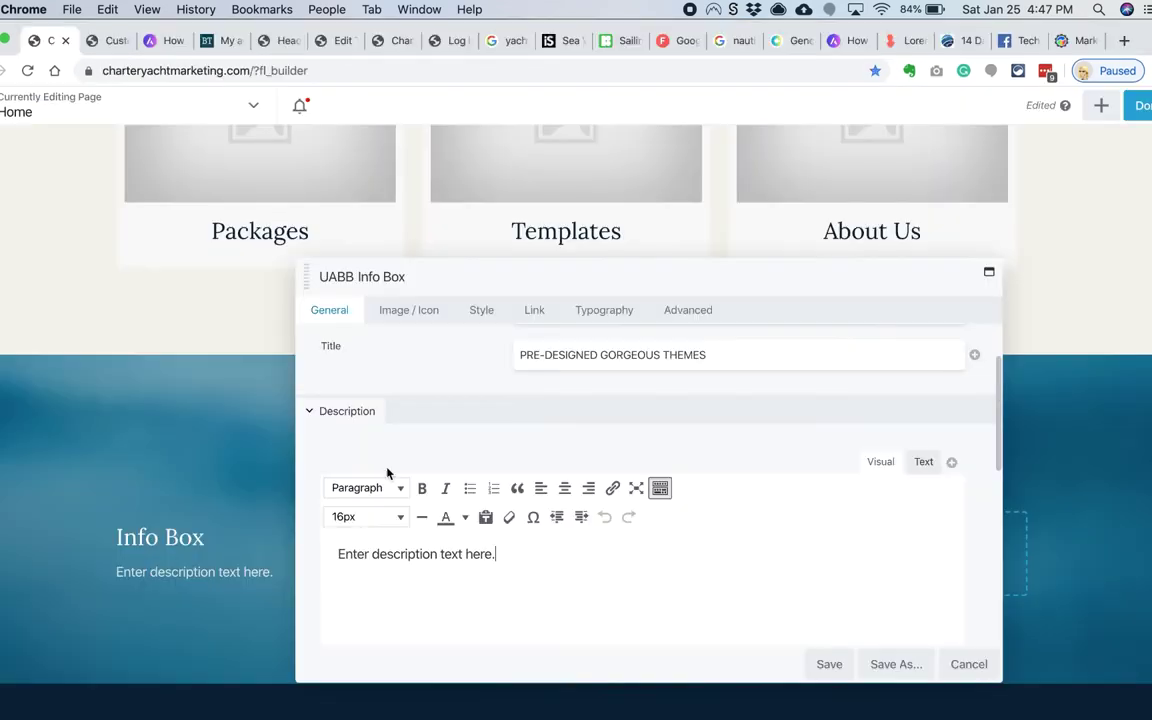
text(We know you are unique and with a unique personality and voice. Your website should reflect that. We have built several, beautiful websites for you to choose from.)
Step: Switch the info box's image type to an icon and choose the heart icon
click(409, 310)
click(545, 395)
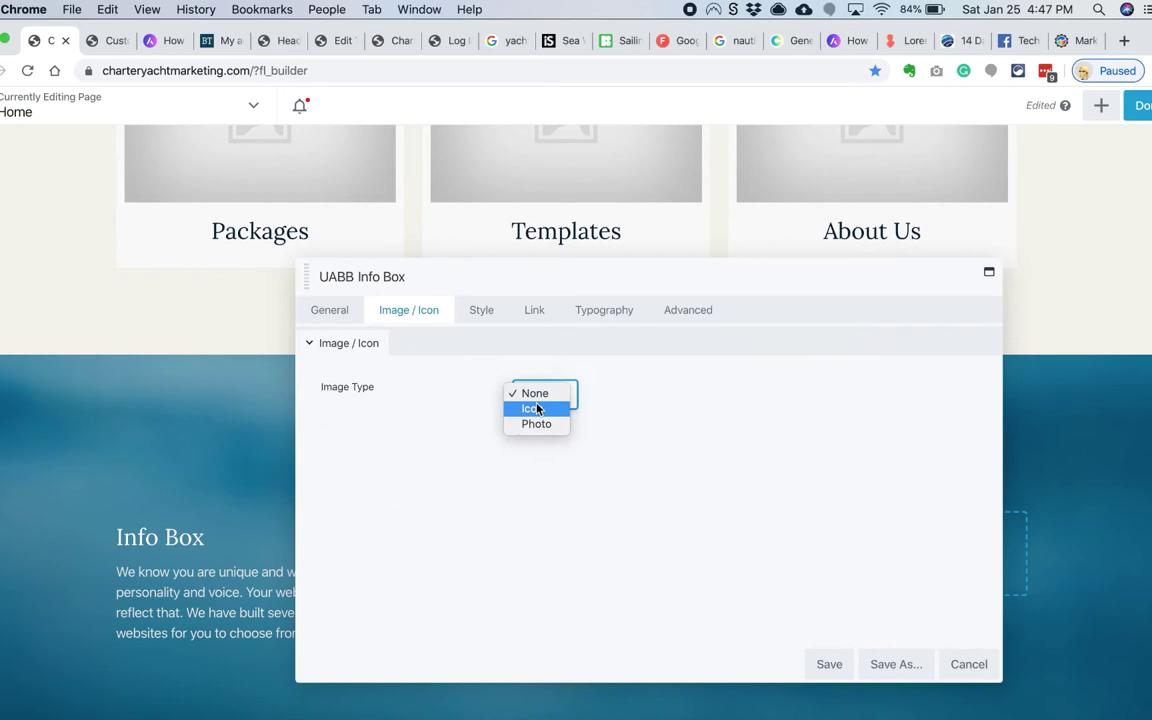
click(535, 406)
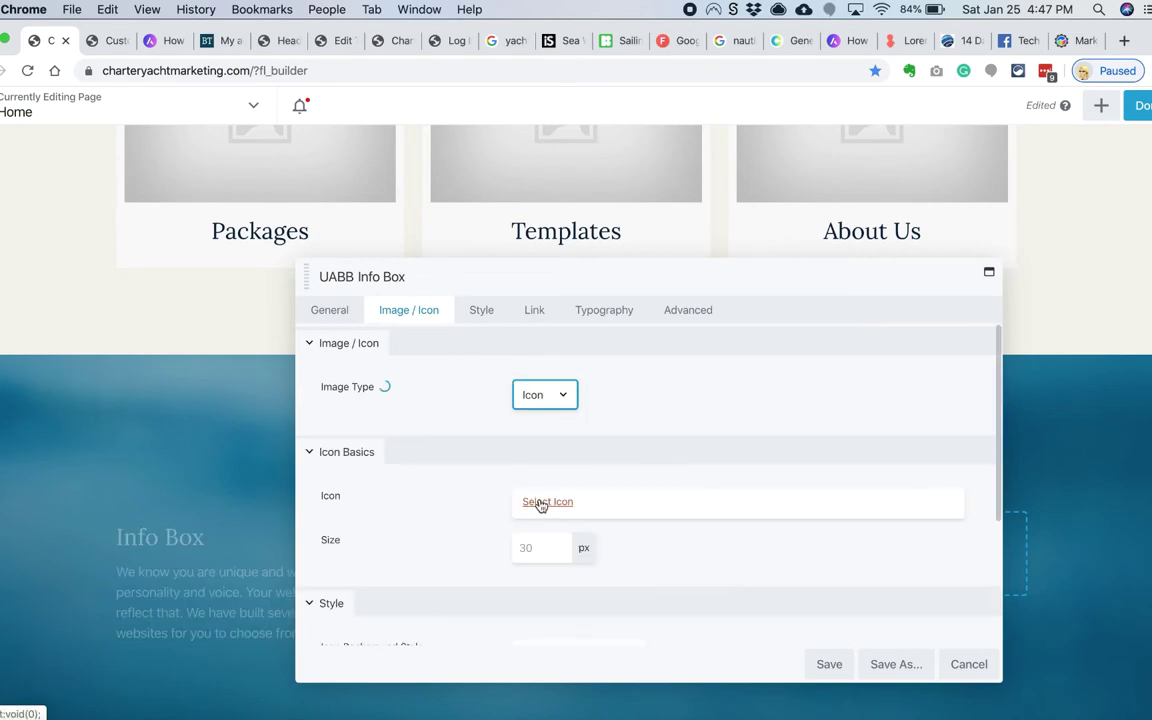
click(540, 503)
click(160, 649)
Step: Adjust the info box's overall alignment, icon position beside the title, and background colour
click(481, 310)
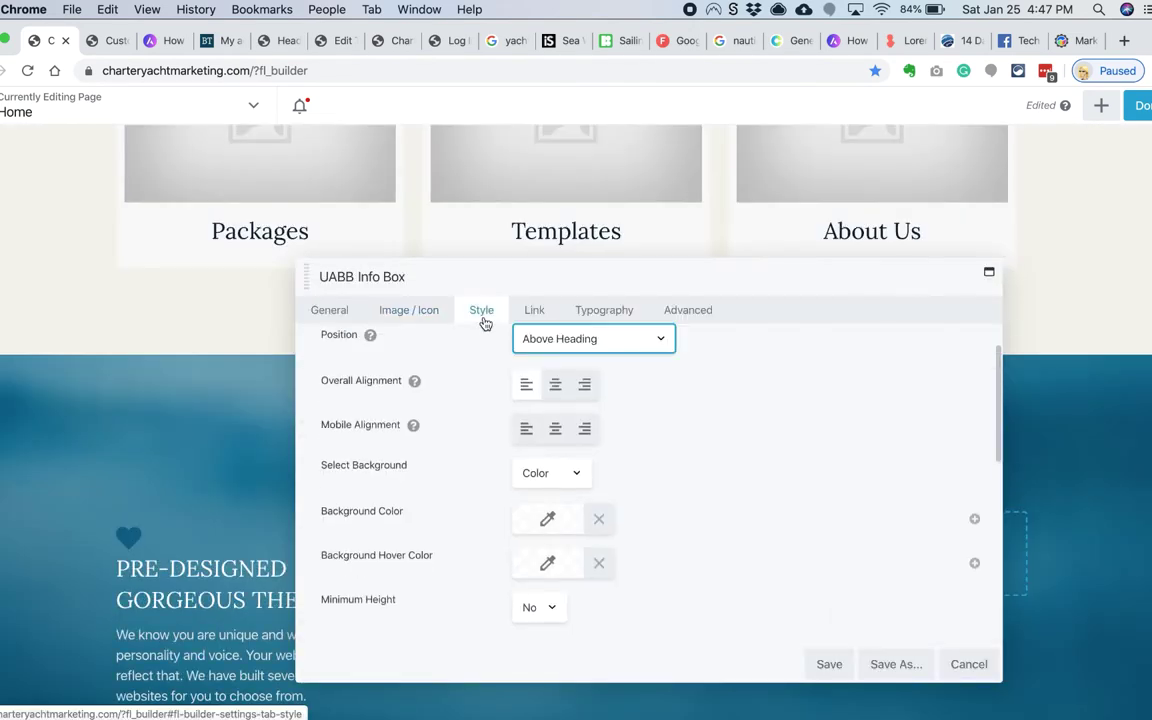
click(555, 440)
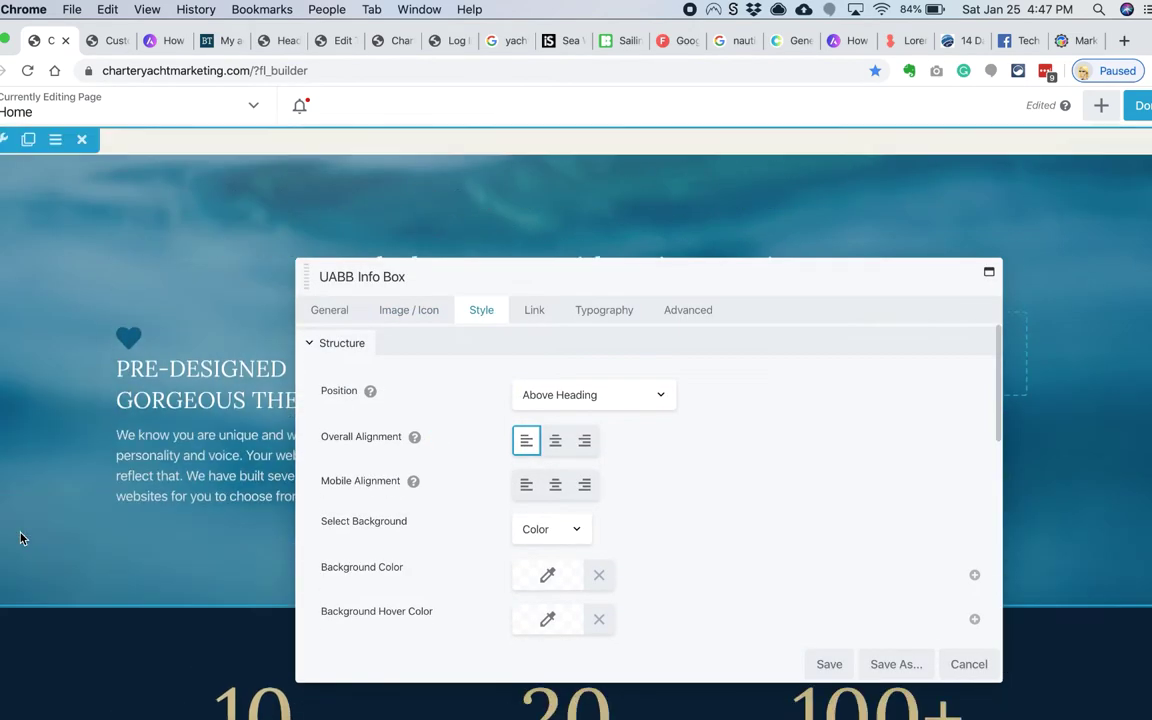
click(560, 394)
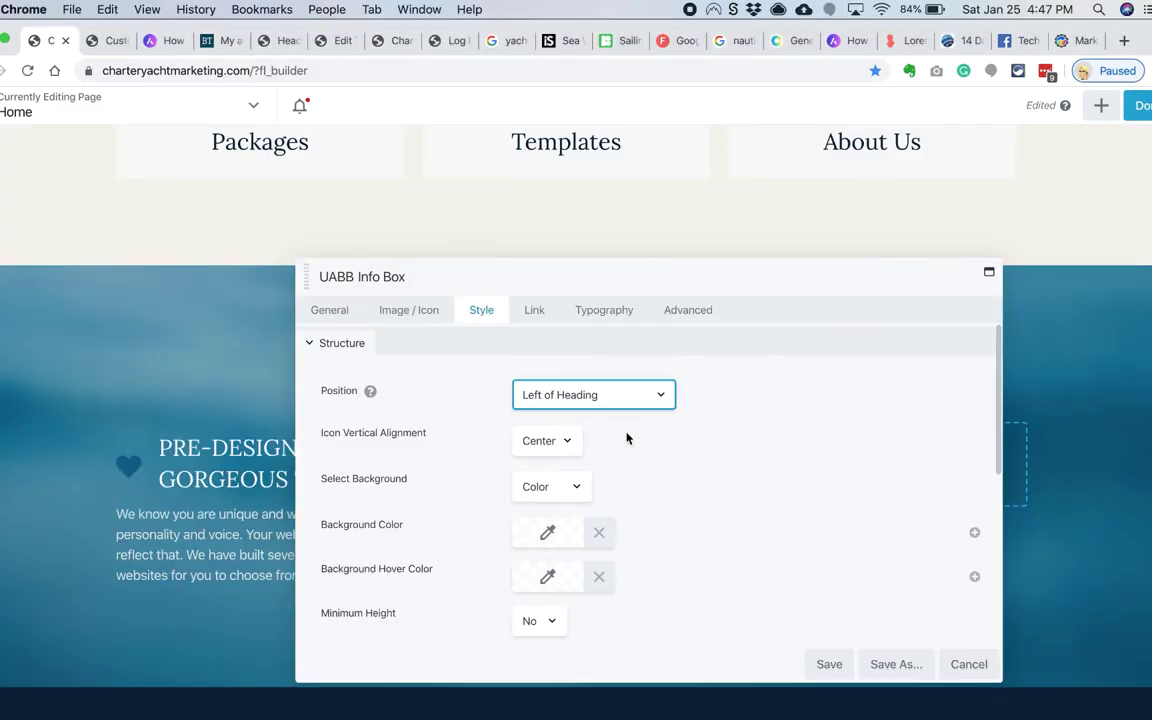
scroll(622, 437, down, 2)
scroll(560, 480, up, 2)
click(548, 533)
click(646, 501)
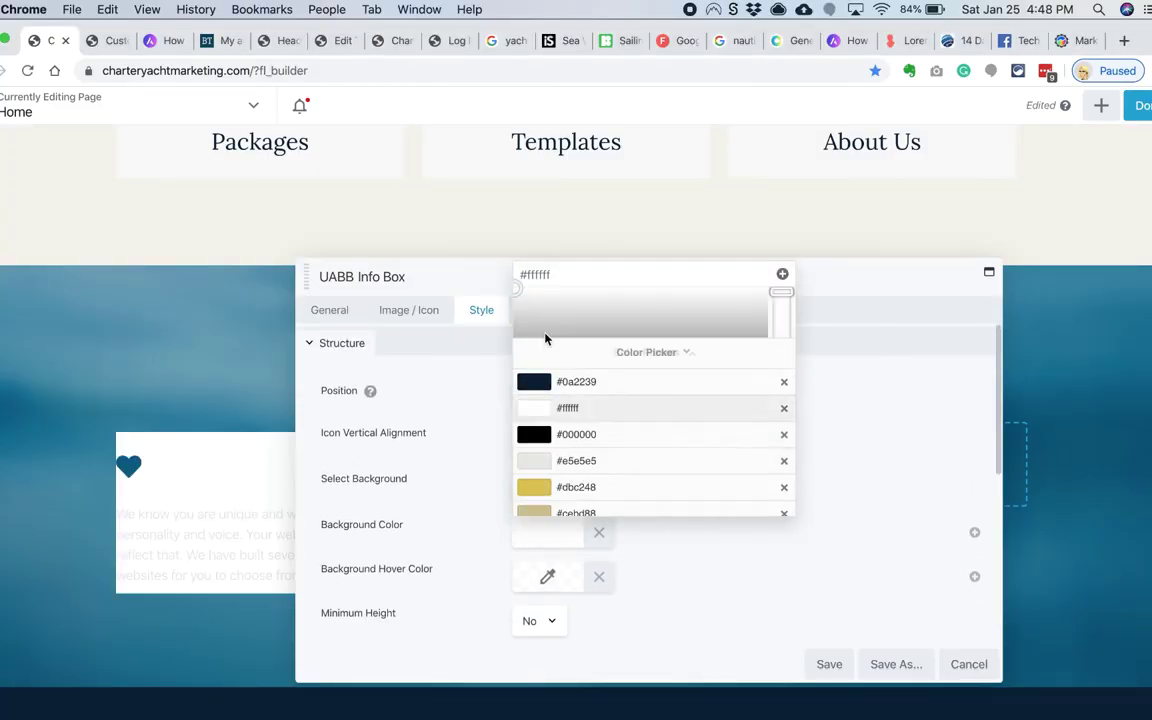
click(638, 530)
Step: Make the heart icon white and set its size to 40 px
click(408, 310)
scroll(480, 480, down, 5)
click(531, 569)
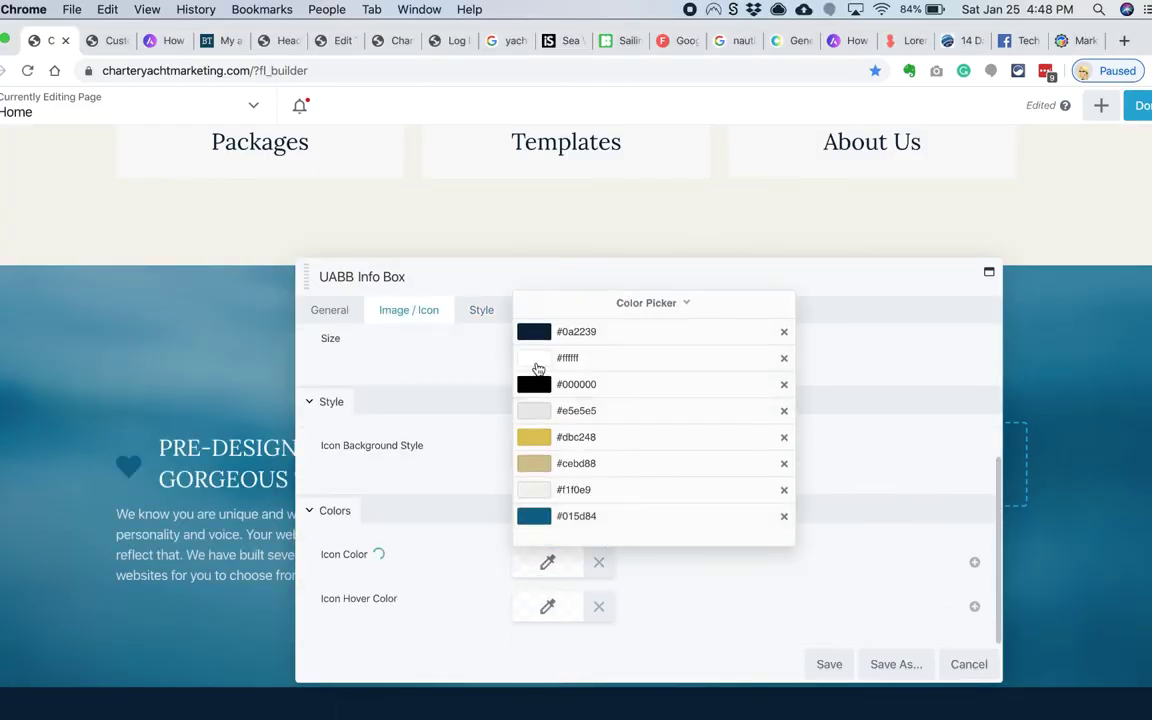
click(560, 358)
click(450, 522)
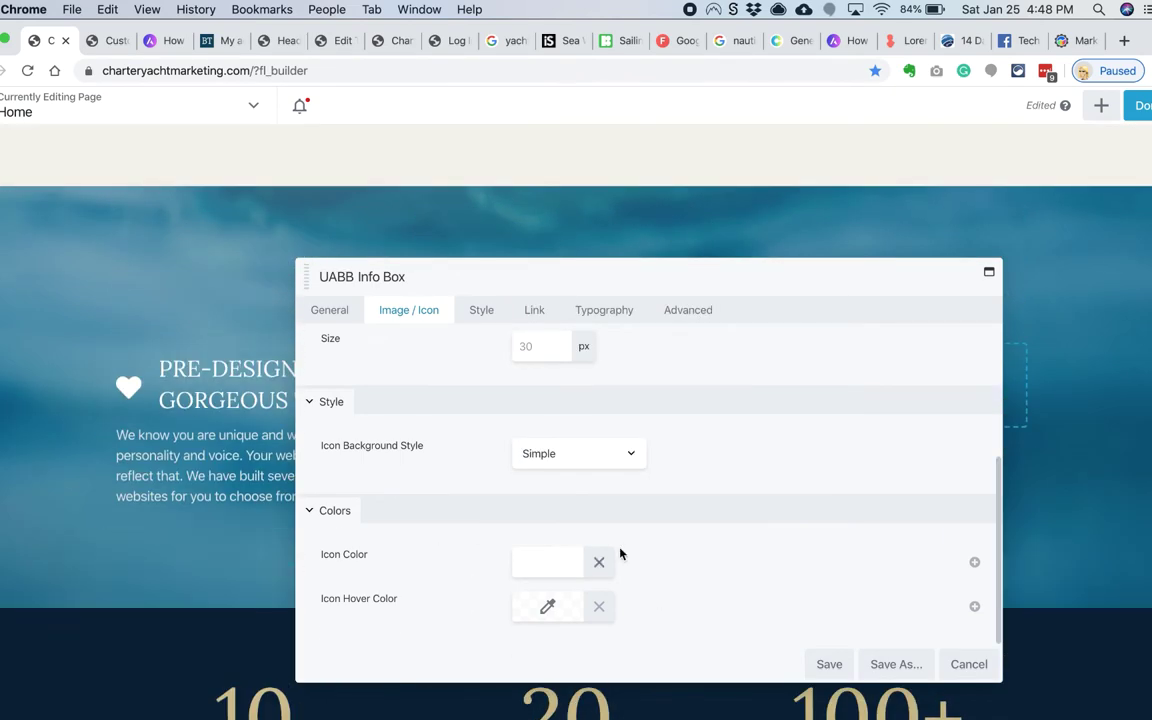
scroll(554, 400, up, 1)
click(554, 383)
key(BackSpace)
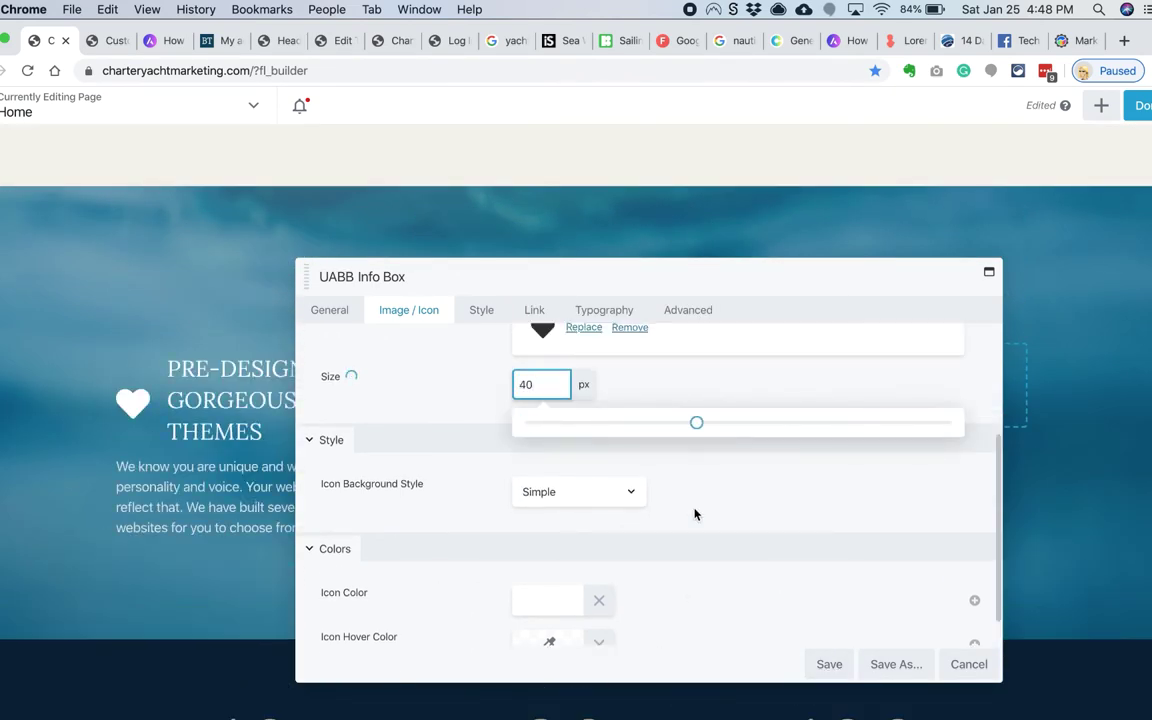
Step: Copy the uppercase info box title into the case converter
click(590, 310)
click(351, 321)
triple_click(507, 442)
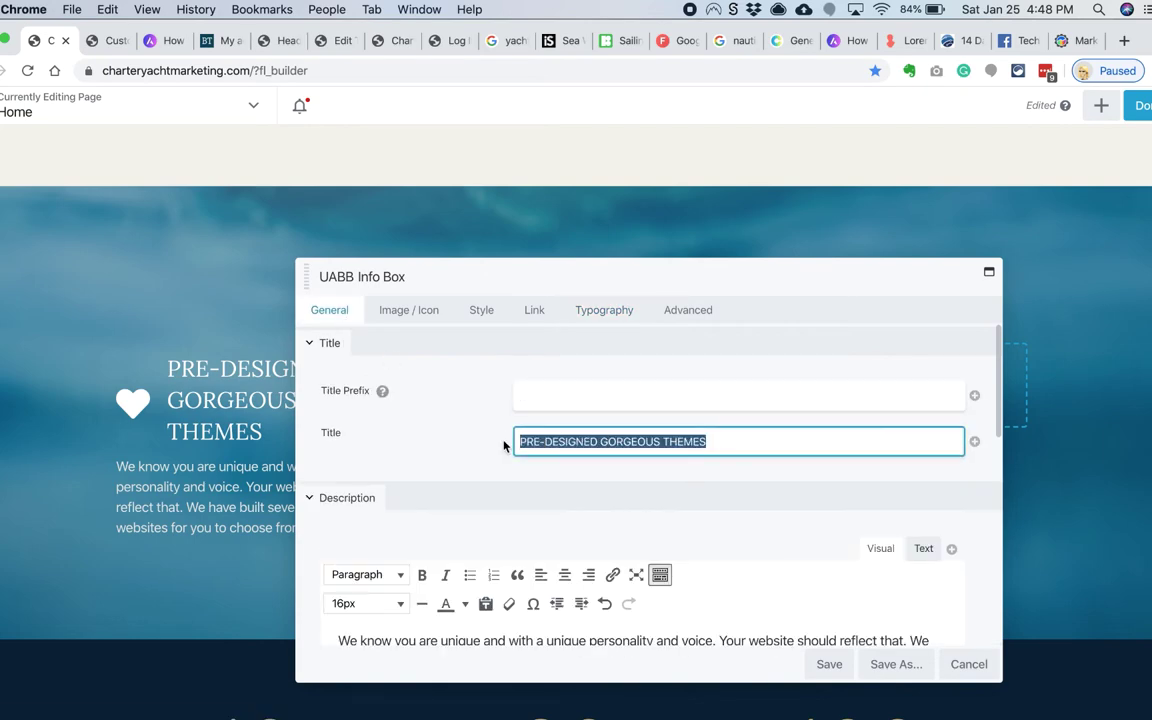
key(super+c)
key(super+grave)
key(super+a)
key(super+v)
Step: Convert it to sentence case and paste 'Pre-designed gorgeous themes' back as the title
click(115, 375)
key(super+a)
key(super+c)
key(super+grave)
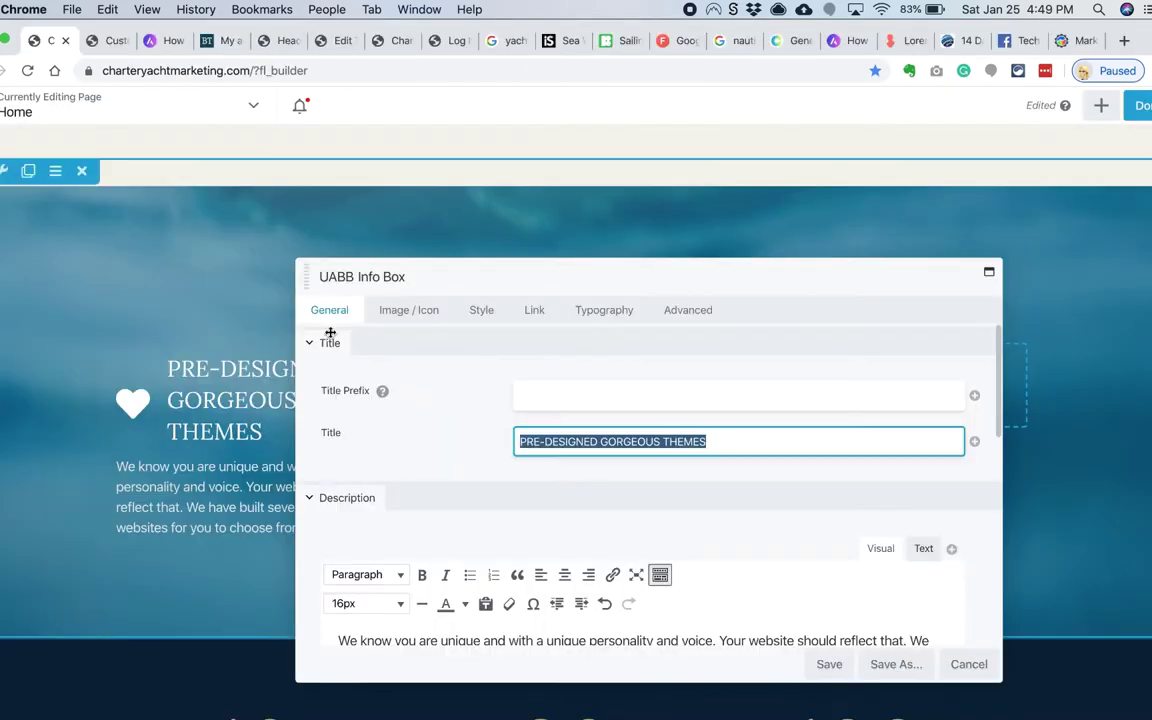
key(super+v)
click(604, 310)
drag(662, 256, 762, 212)
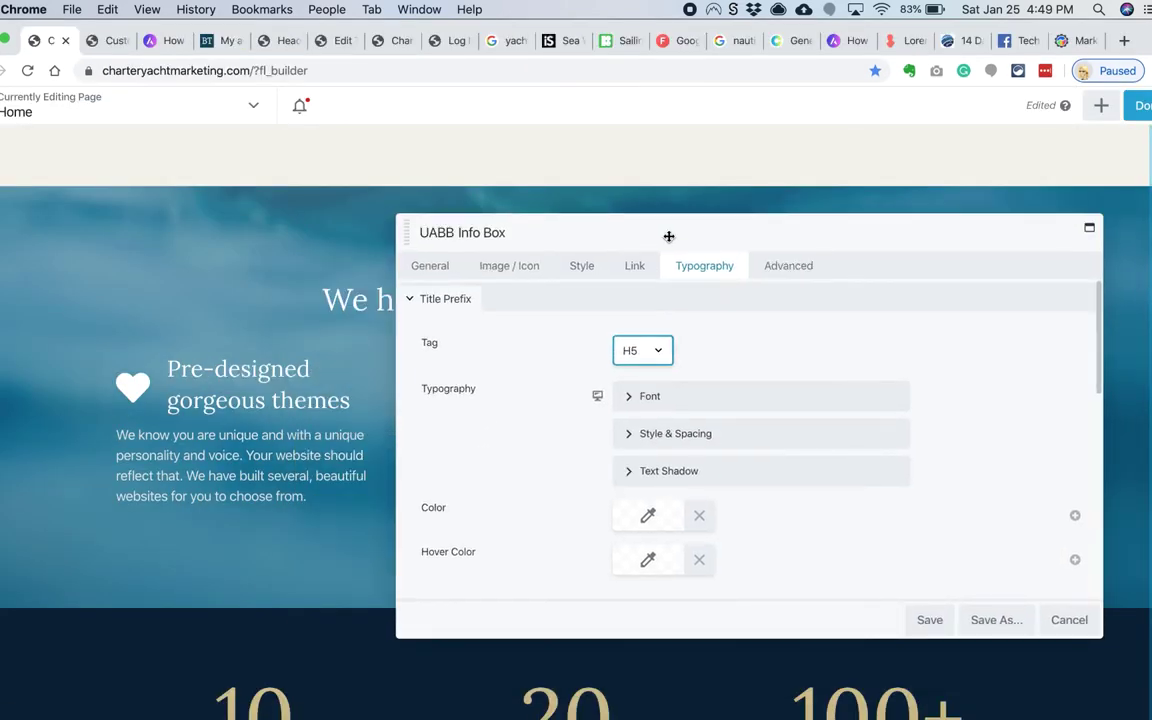
Step: Save the info box and duplicate it into the second and third columns
key(Return)
click(175, 355)
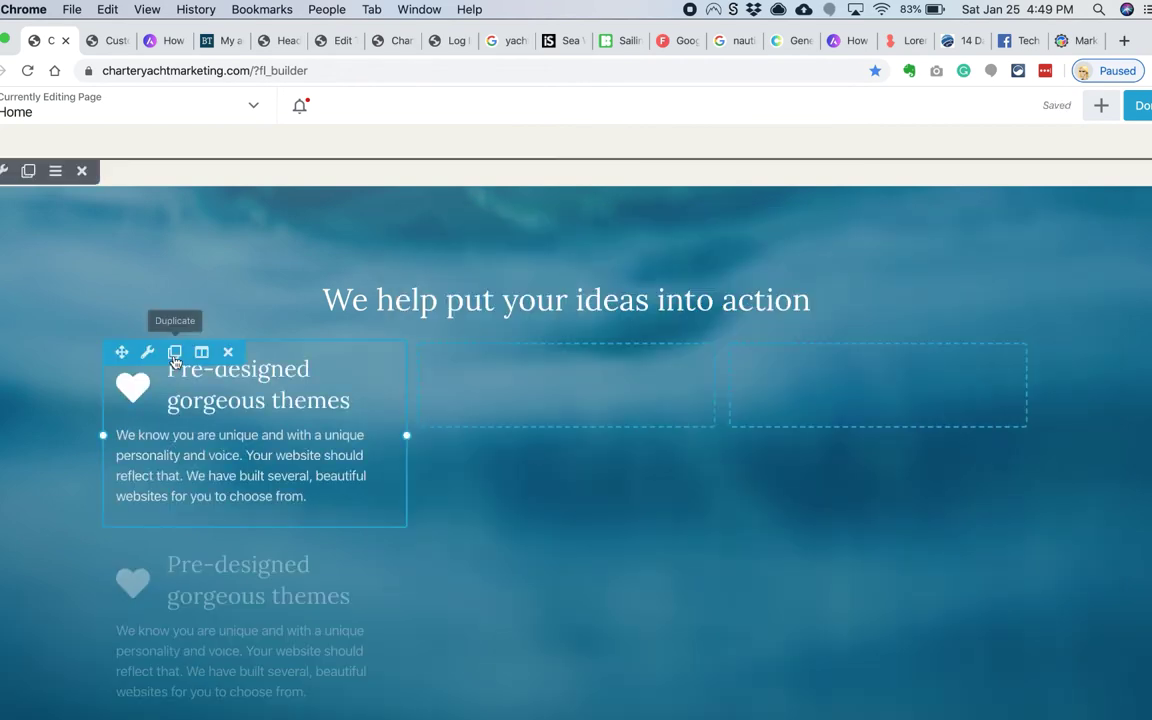
drag(122, 352, 440, 370)
click(486, 368)
drag(432, 553, 780, 386)
Step: Review the sea row's settings and close them
scroll(360, 416, down, 1)
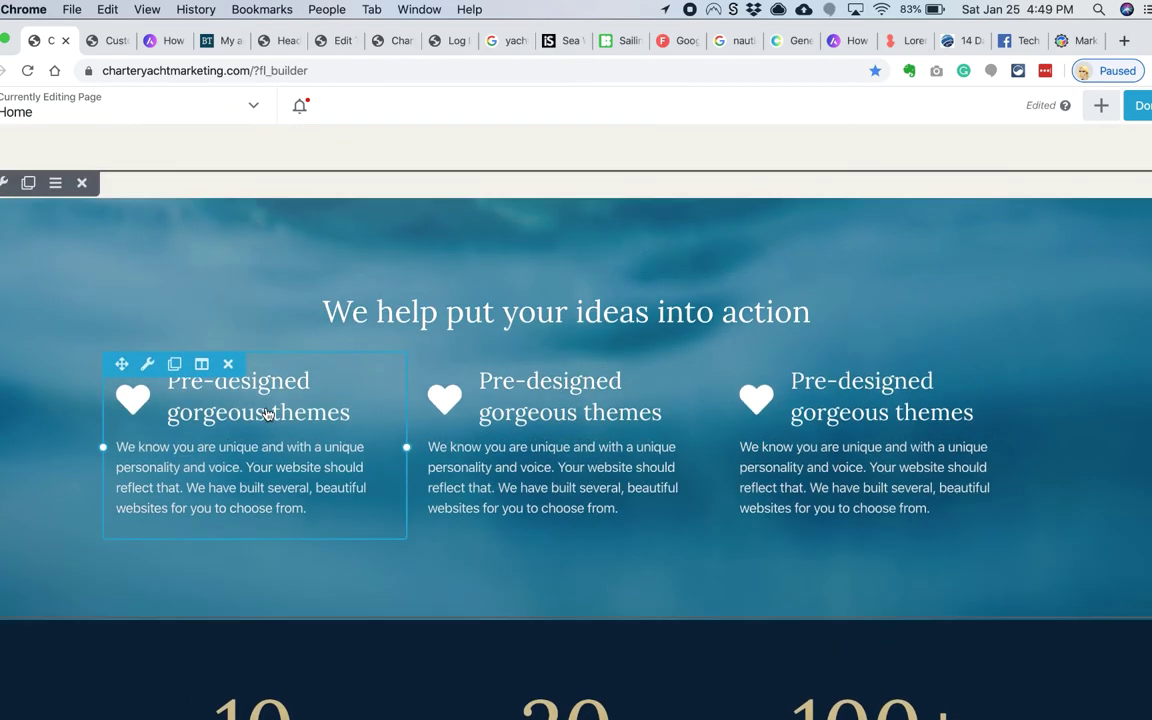
click(300, 411)
scroll(394, 430, down, 5)
scroll(489, 471, down, 5)
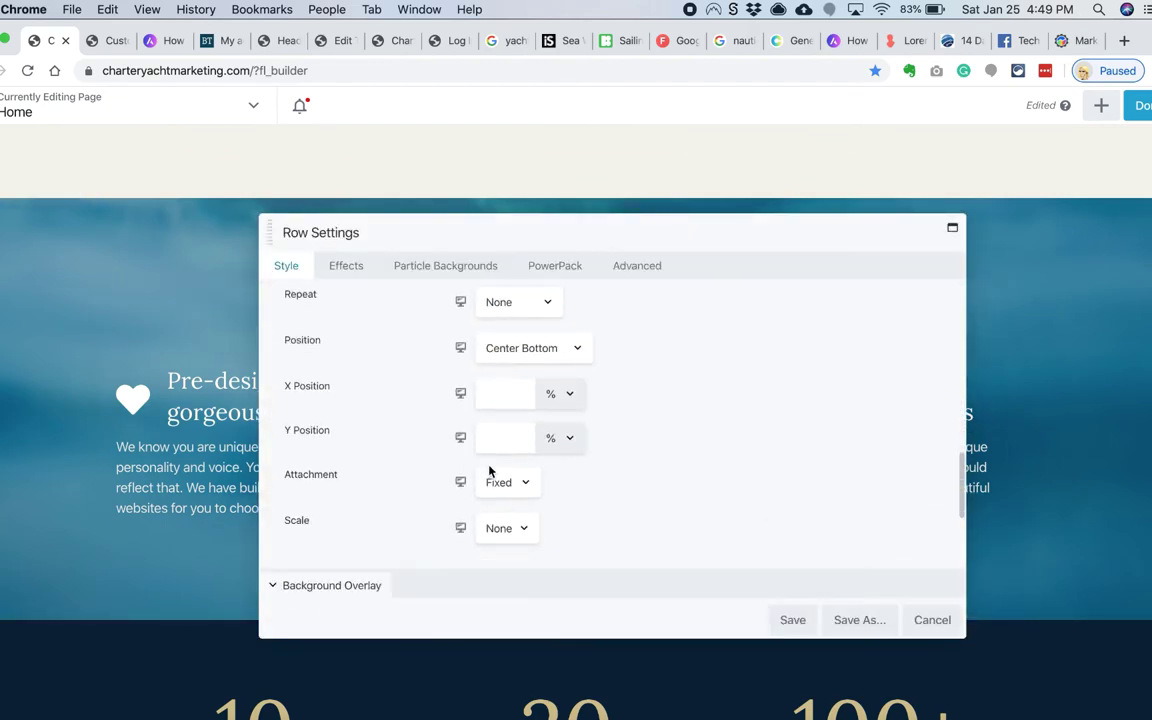
key(Escape)
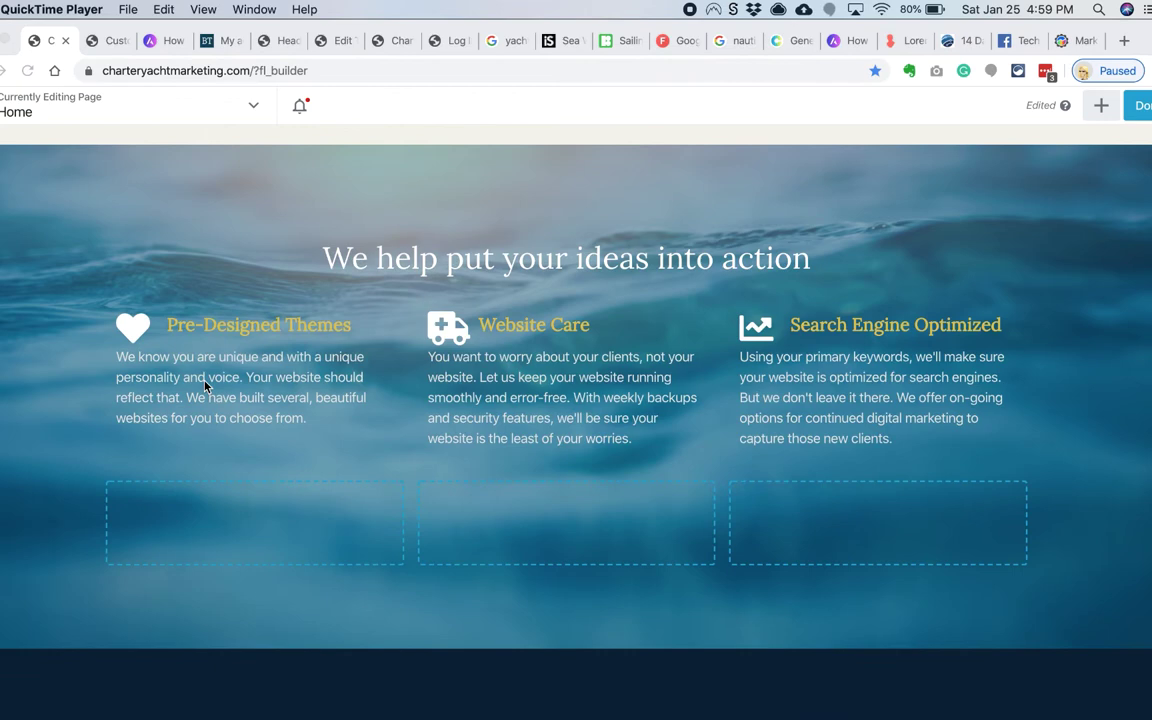
Step: Copy the Pre-Designed Themes box into a new lower row and equalize the column heights
click(174, 309)
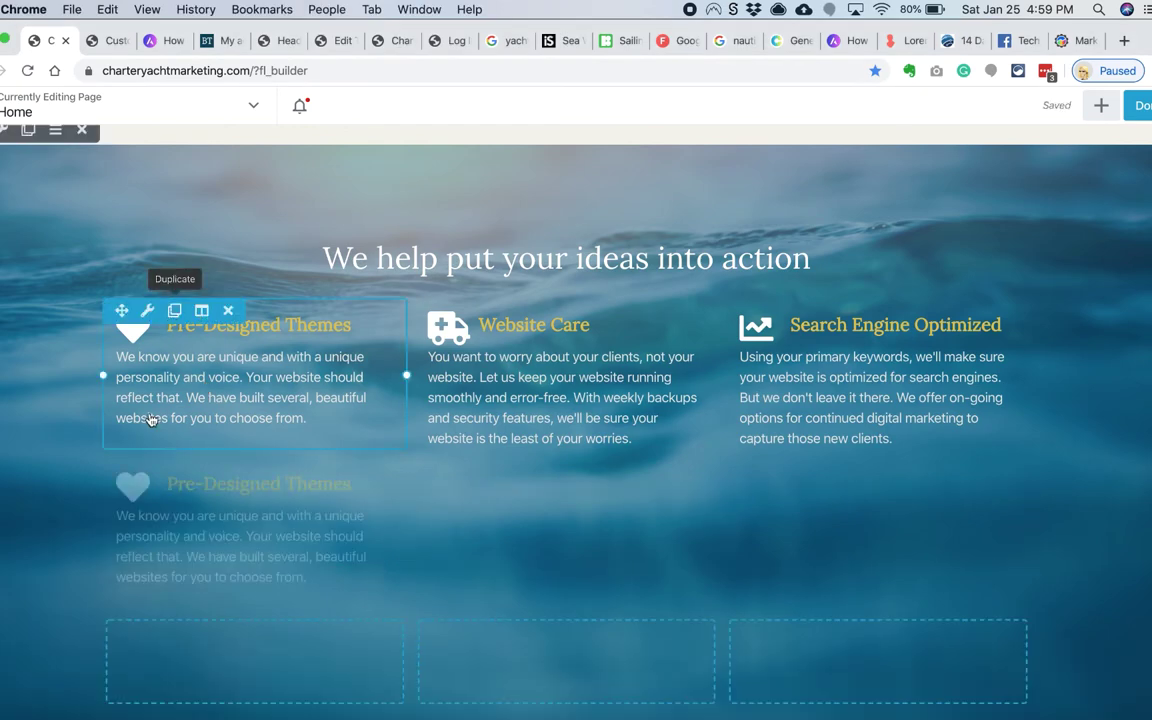
drag(150, 470, 148, 490)
click(144, 263)
click(241, 368)
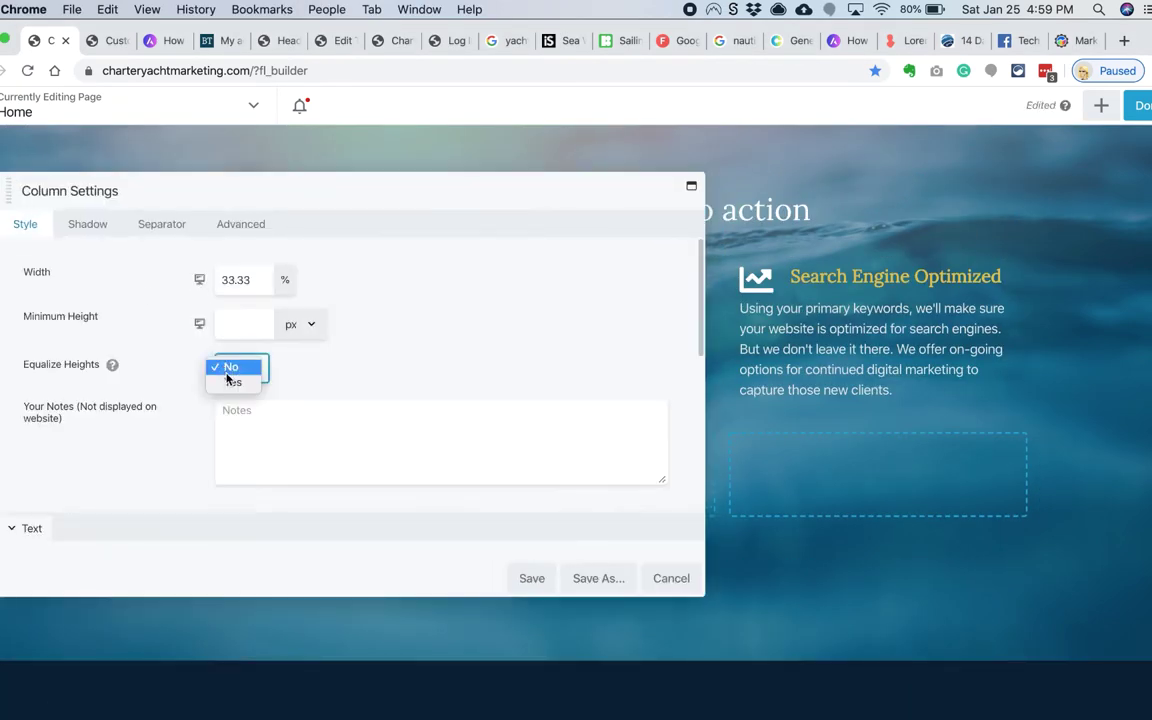
click(231, 372)
key(Escape)
Step: Duplicate the lower info box into the middle and right columns of the second row
click(170, 442)
drag(150, 617, 468, 400)
click(486, 376)
drag(550, 565, 878, 410)
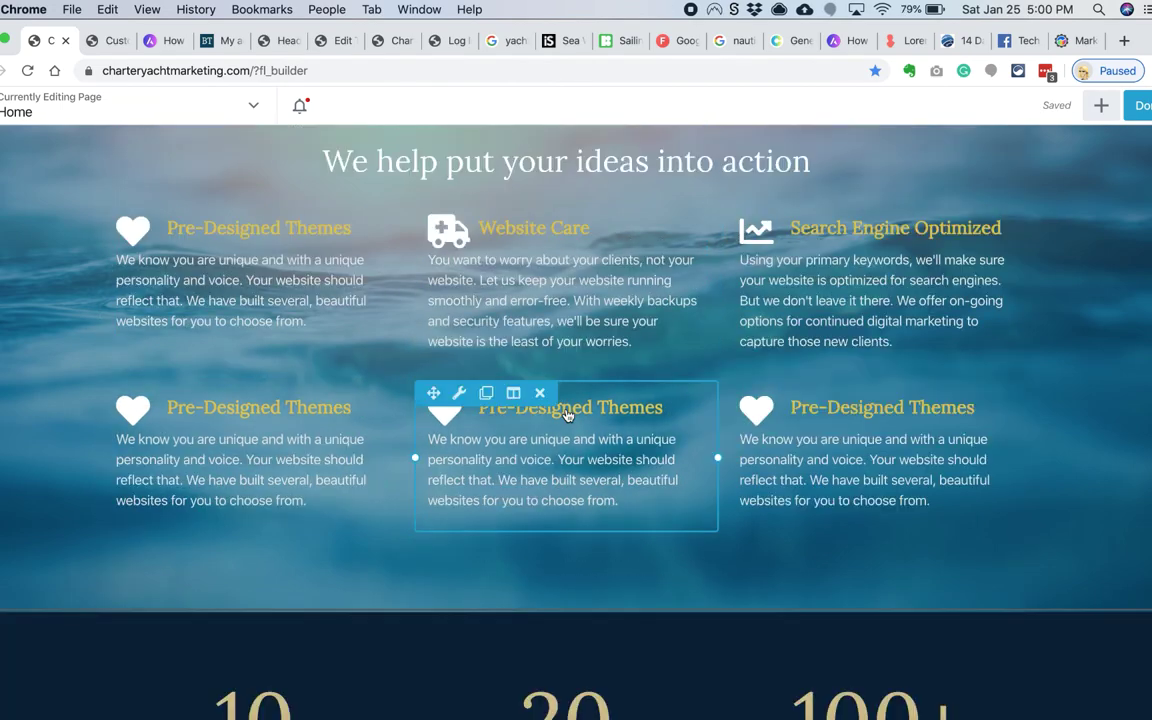
scroll(566, 416, down, 2)
scroll(566, 416, up, 2)
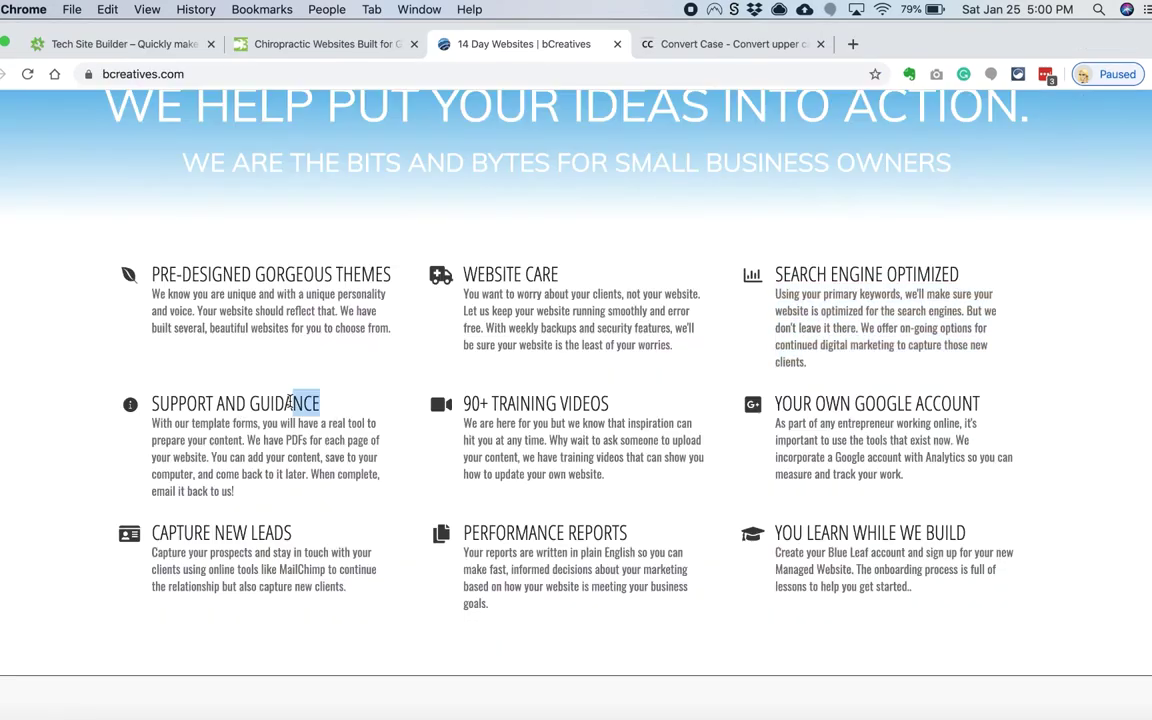
Step: Retitle one info box 'Support And Guidance' in capitalized case, replace its description, and save
click(701, 44)
key(super+v)
click(379, 375)
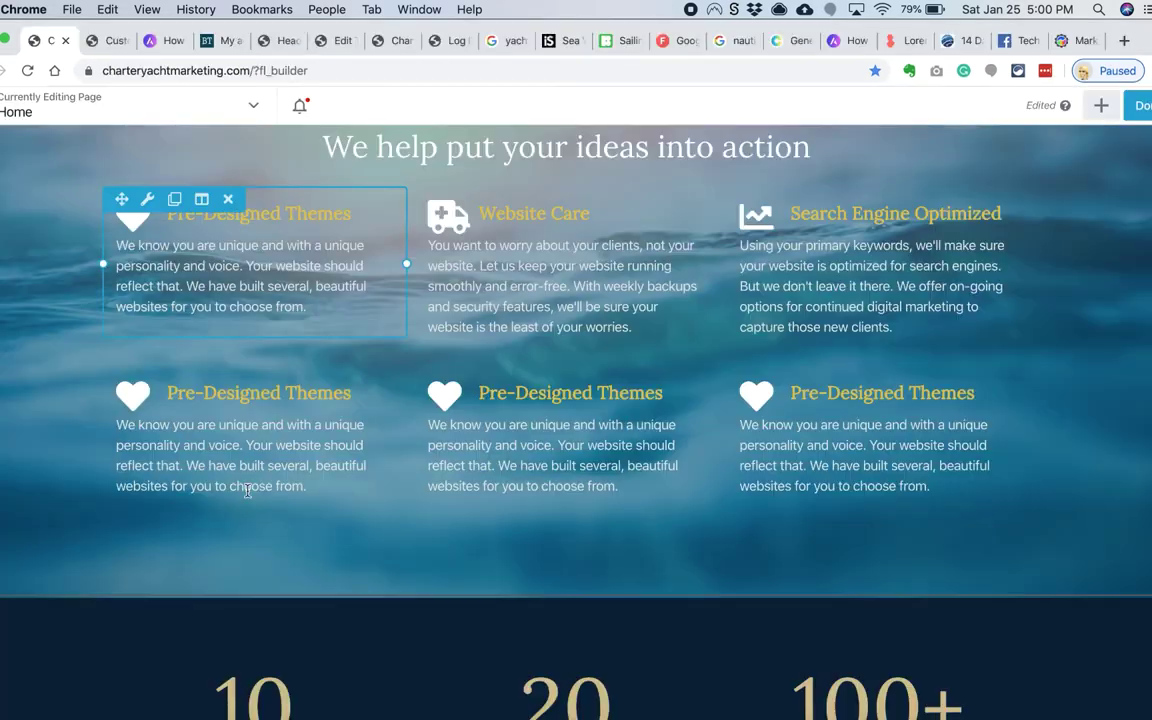
click(249, 433)
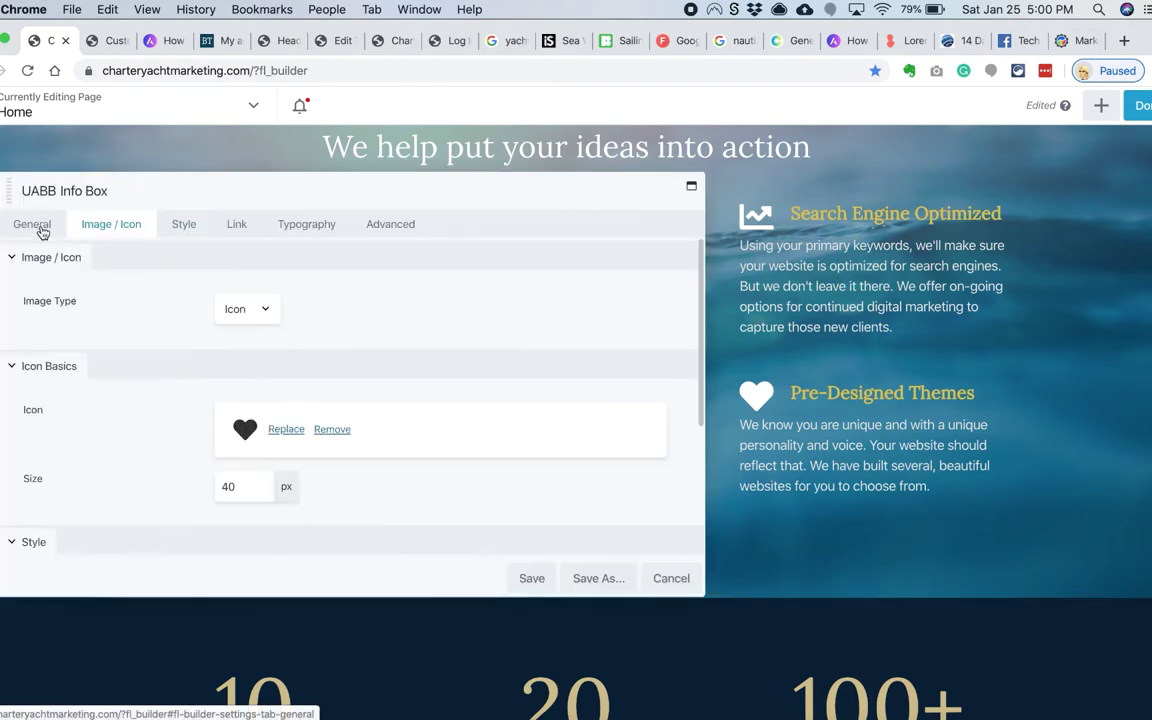
click(80, 246)
drag(340, 352, 195, 352)
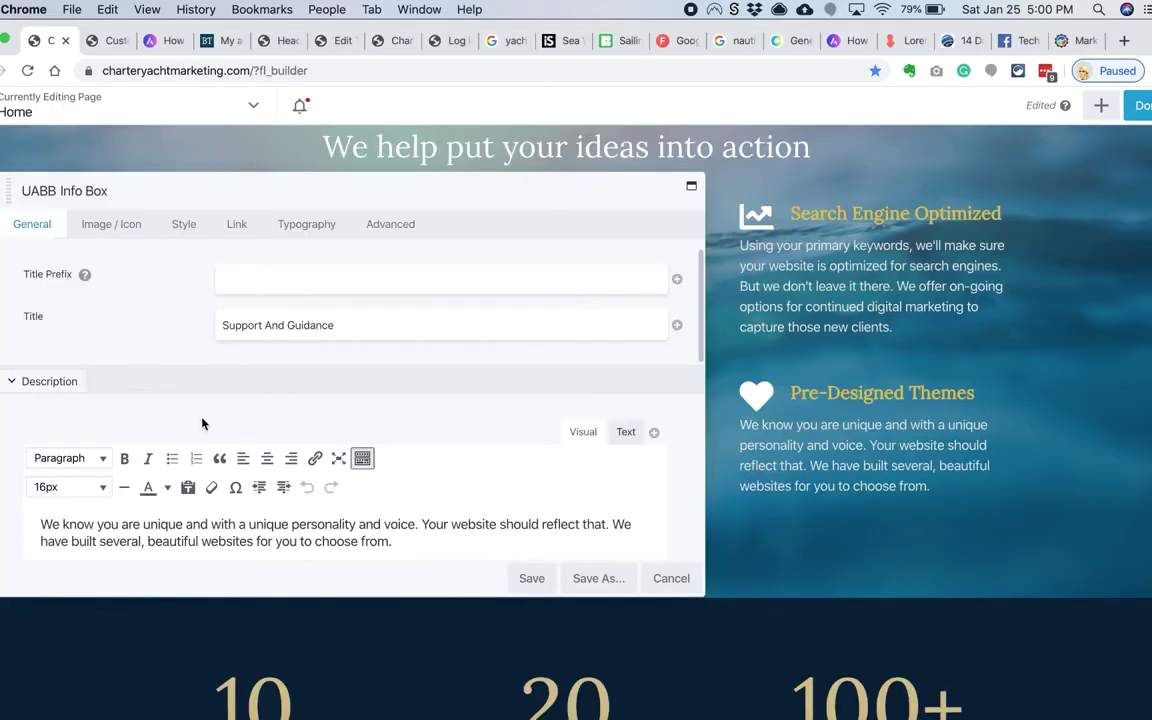
scroll(200, 419, down, 2)
drag(392, 458, 5, 441)
click(529, 579)
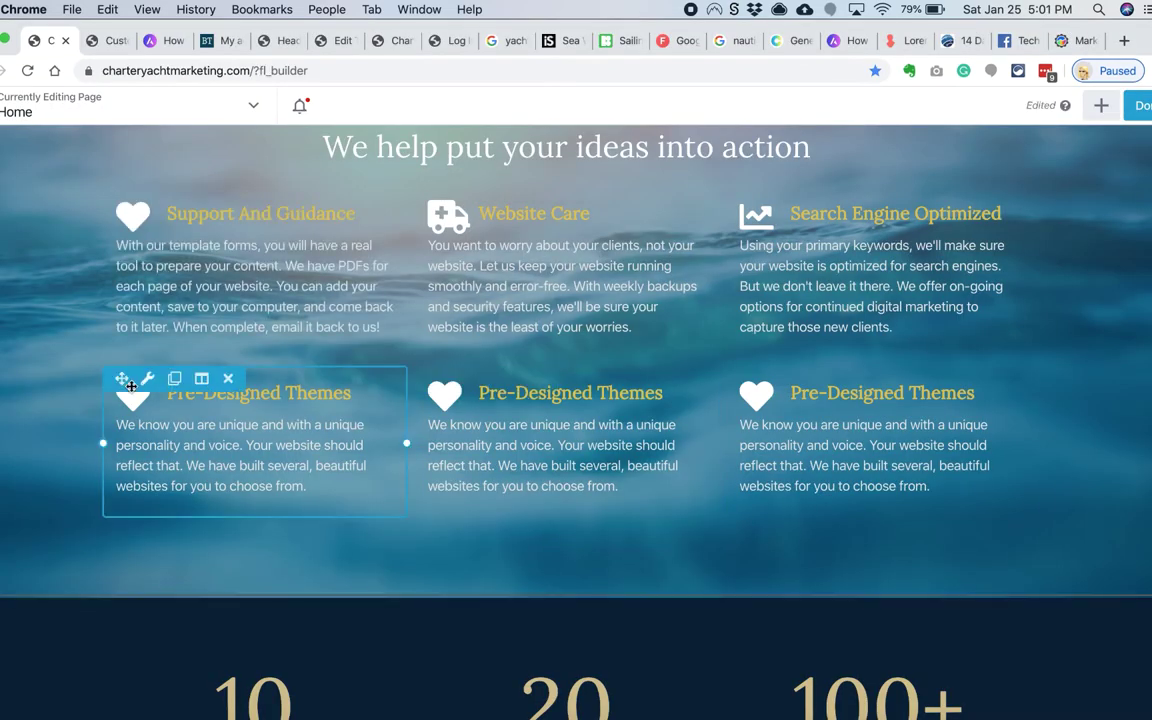
Step: Move Pre-Designed Themes to the top of the left column and review the cream row's settings
drag(130, 385, 75, 538)
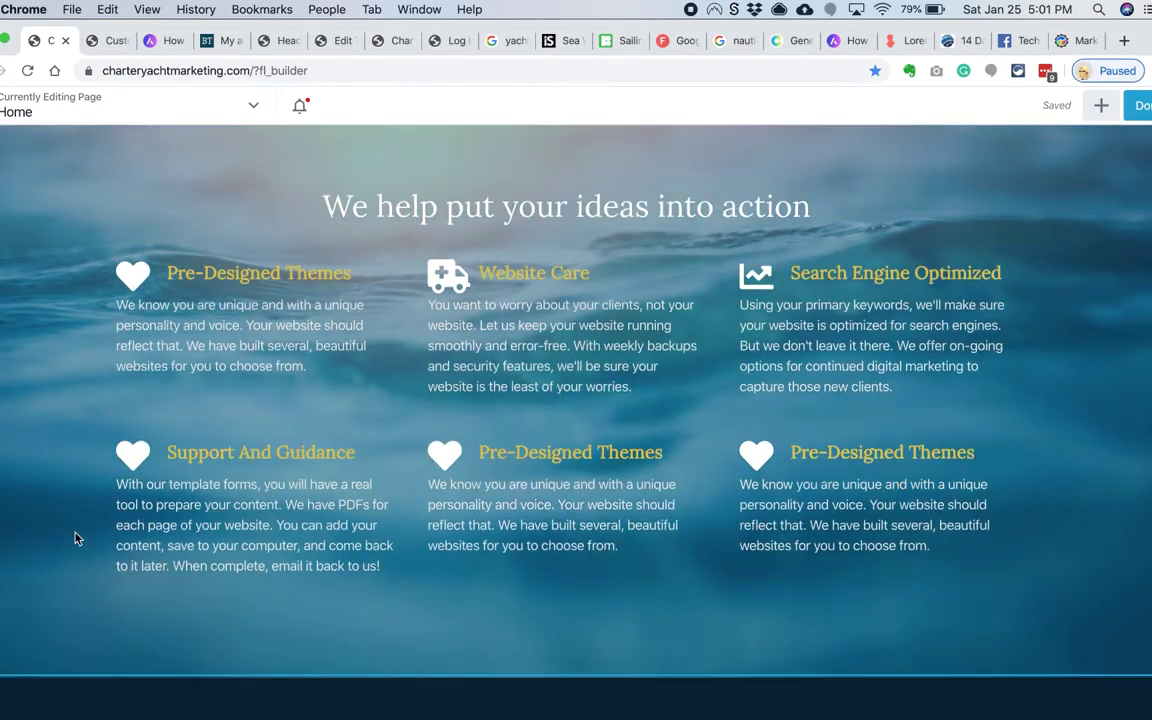
scroll(572, 376, up, 2)
scroll(477, 428, down, 3)
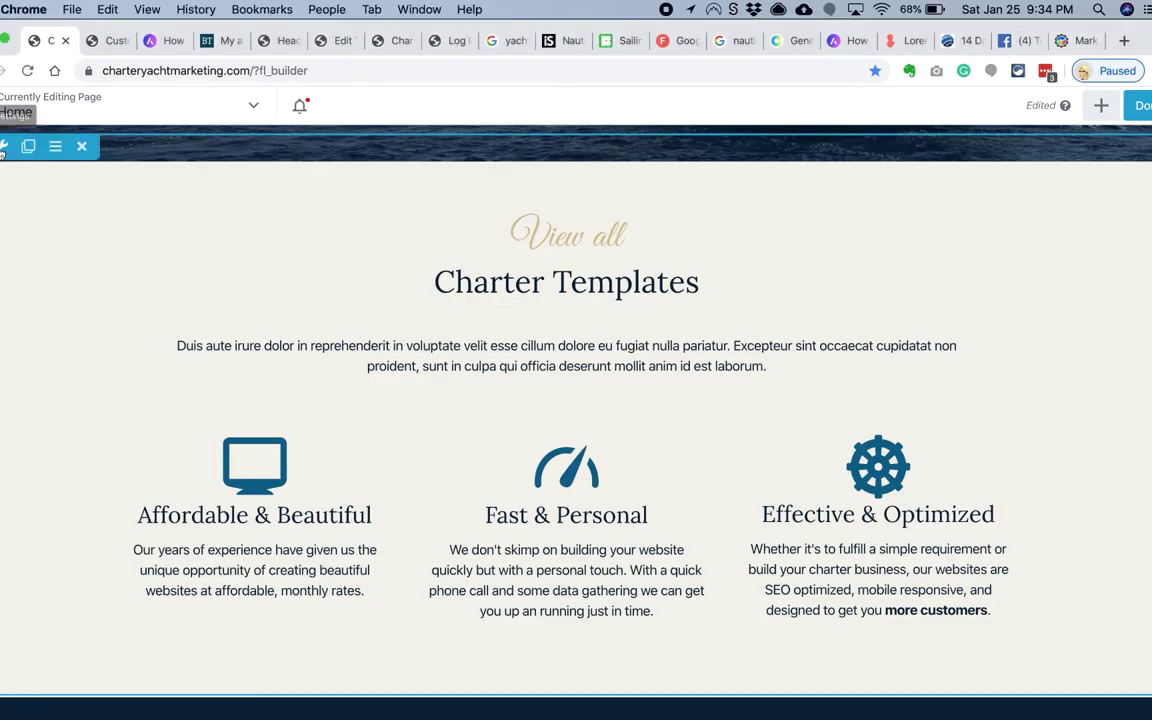
click(3, 147)
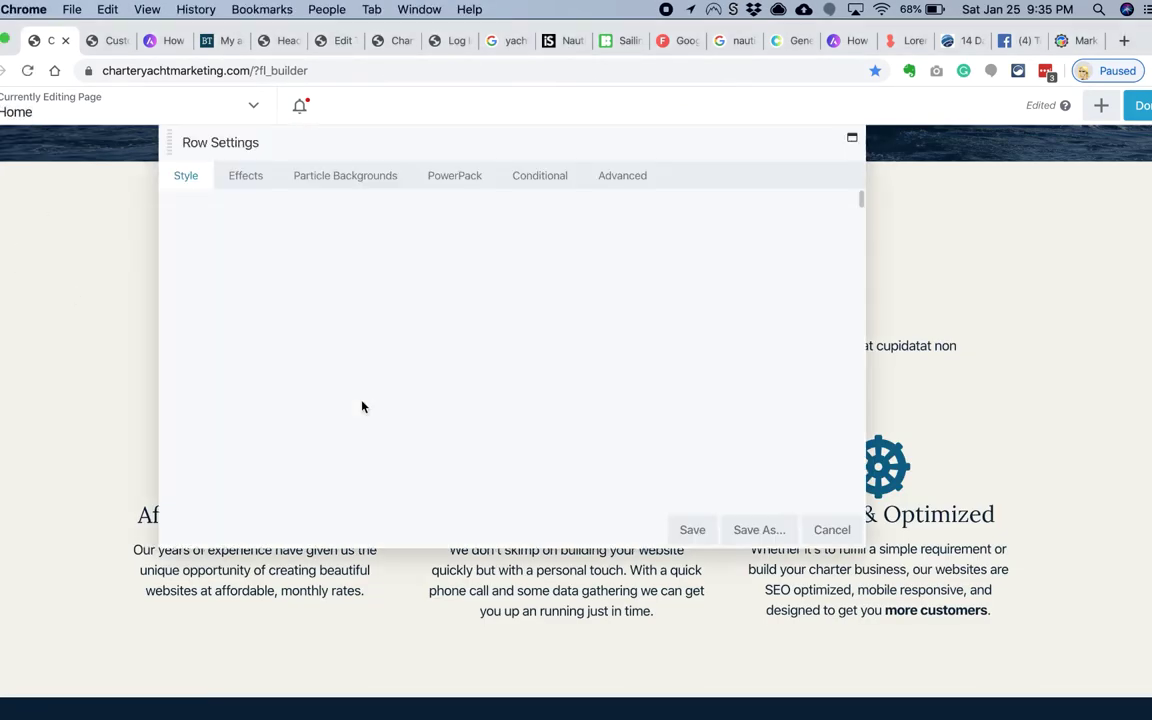
scroll(362, 407, down, 5)
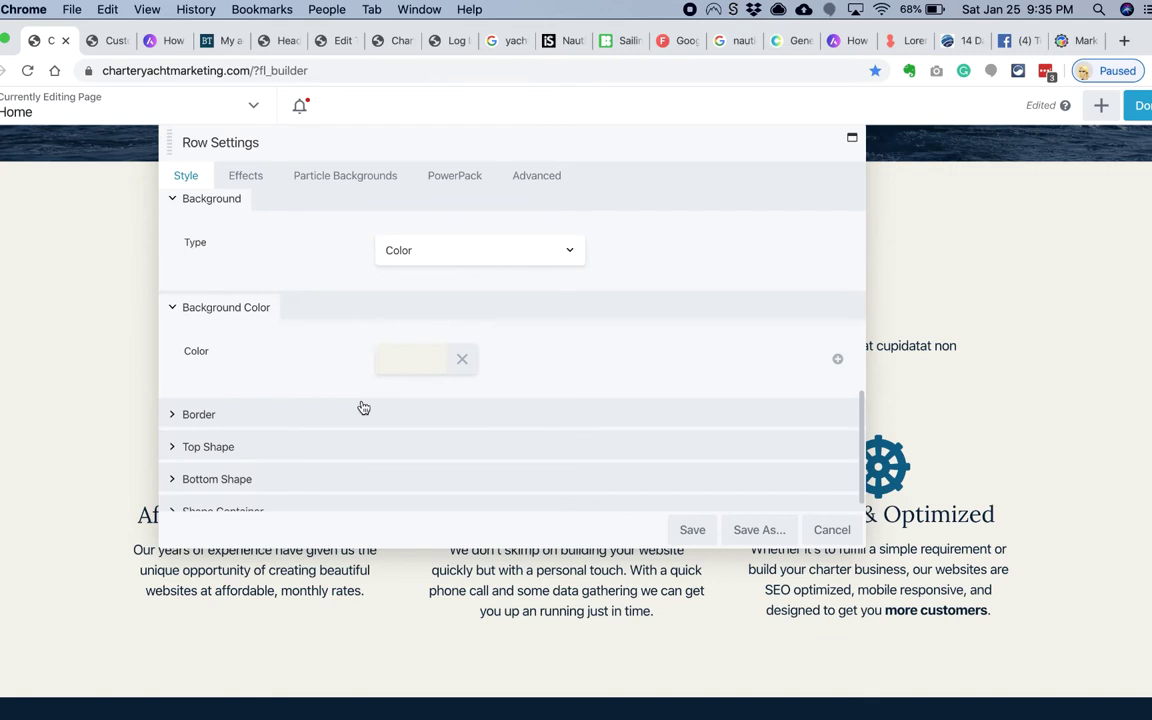
scroll(357, 432, down, 1)
key(Escape)
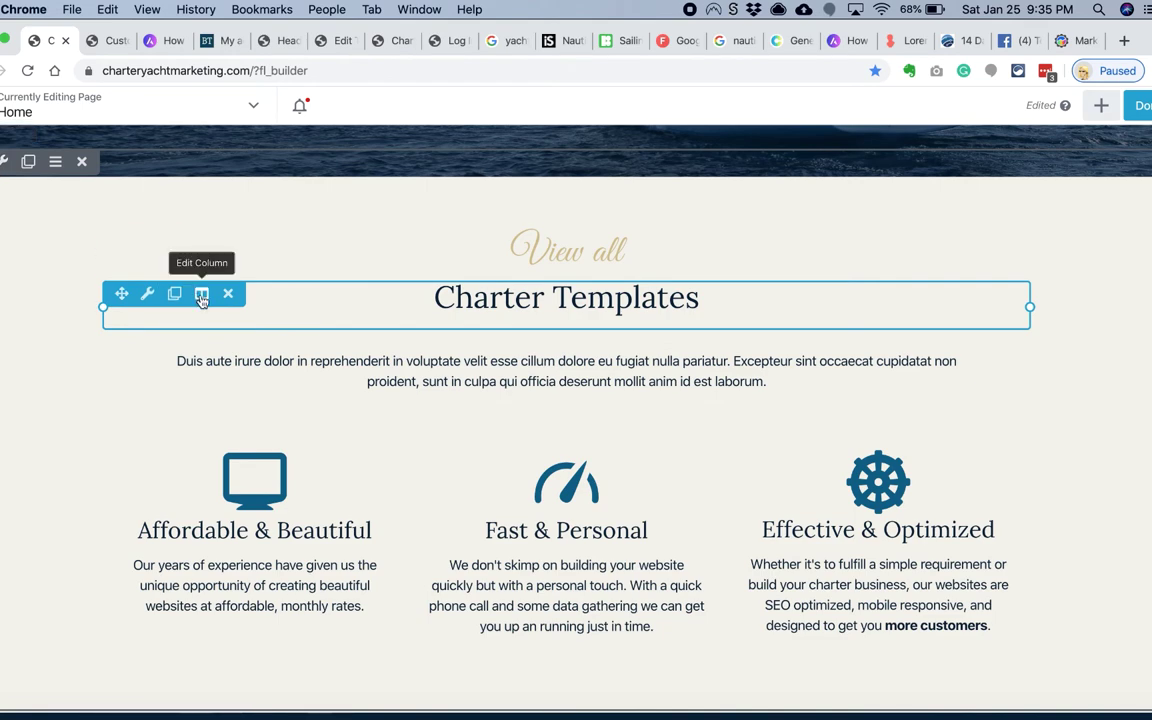
Step: Set the Affordable & Beautiful column's background type to Photo and start choosing the image
click(201, 446)
scroll(357, 360, down, 10)
click(427, 256)
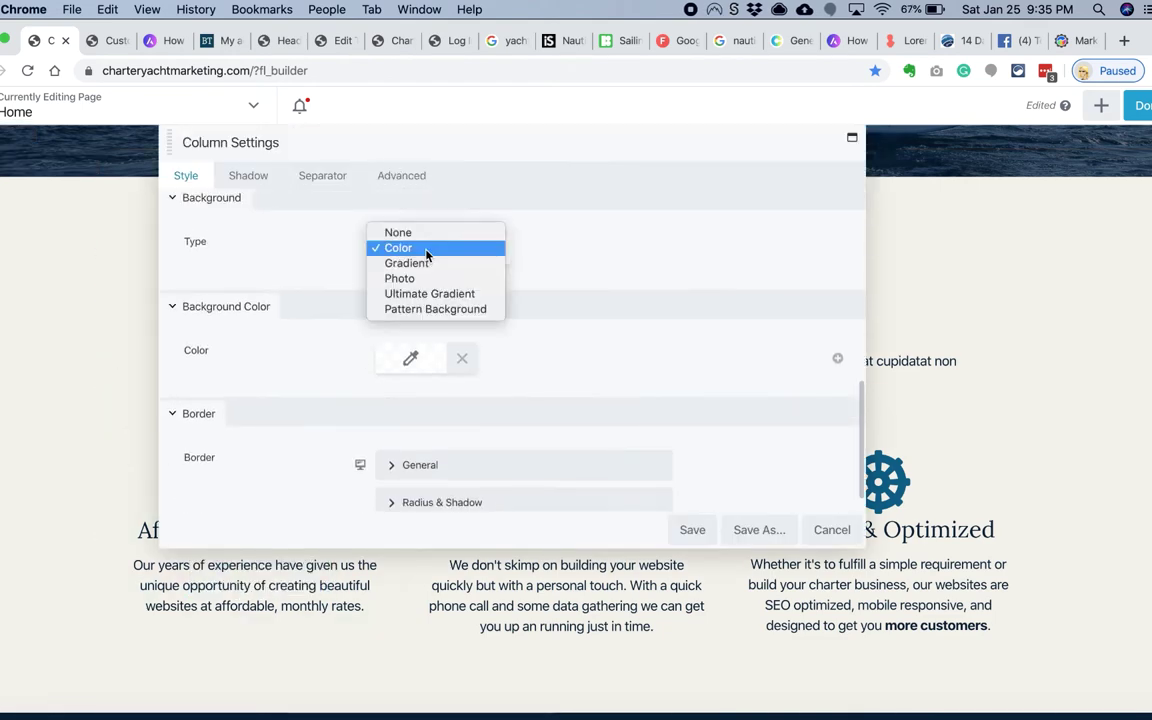
click(399, 278)
click(406, 365)
key(super+Tab)
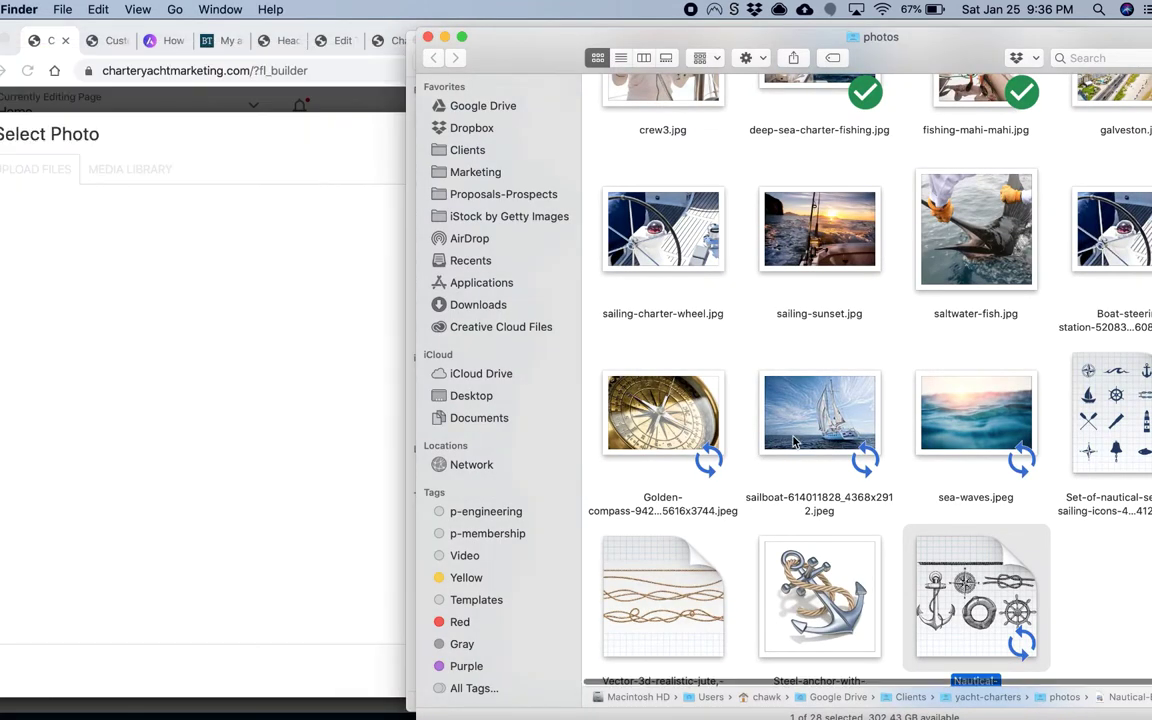
Step: Upload anchor.png from the yacht-charters graphics folder into the media library
scroll(793, 442, up, 10)
drag(523, 40, 337, 33)
click(241, 50)
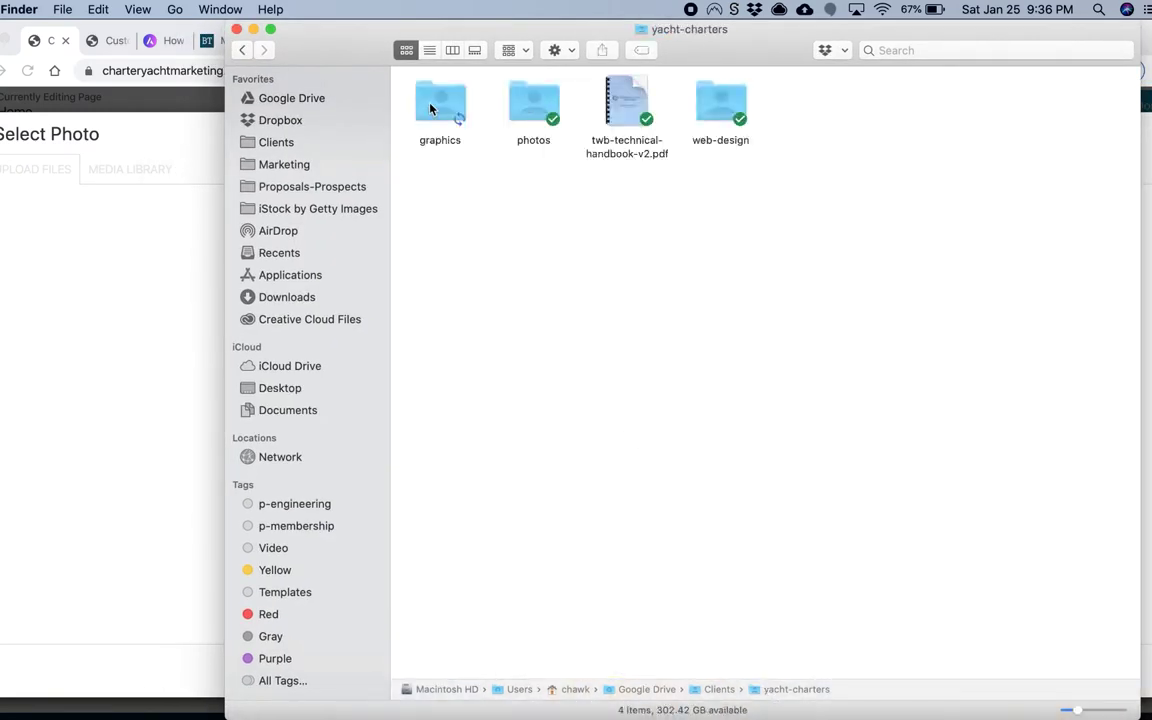
drag(443, 84, 60, 300)
Step: Rename the rope graphic to rope.png, upload it, then select anchor.png to edit its alt text
key(super+Tab)
click(627, 103)
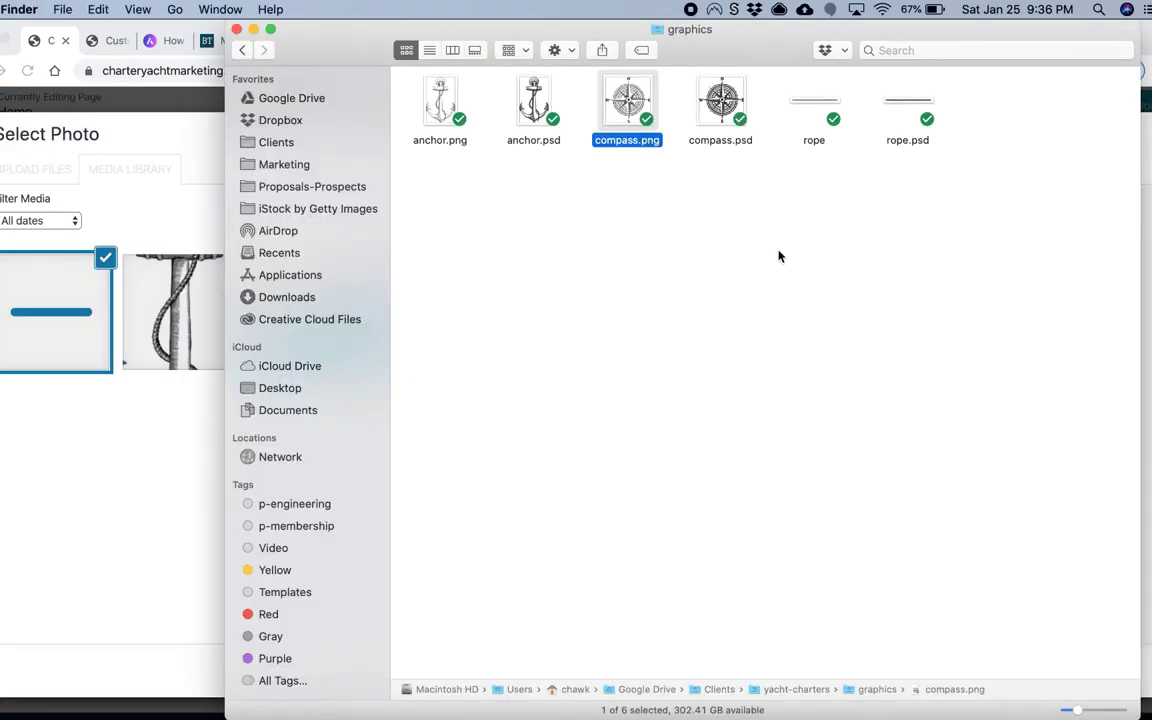
right_click(810, 110)
click(845, 298)
key(Right)
text(.png)
key(Return)
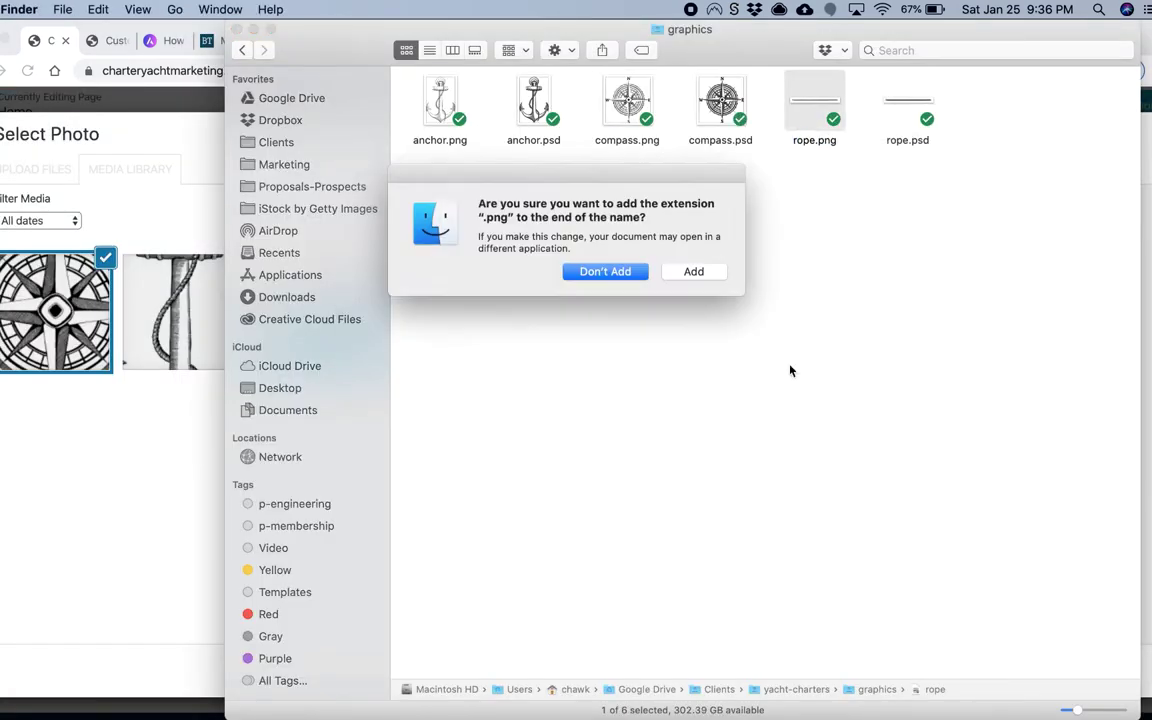
click(692, 267)
drag(814, 105, 60, 400)
click(309, 311)
click(1064, 372)
Step: Give the column an anchor.png background at Medium size, Fit scale, with a cream overlay preset
text(anchor)
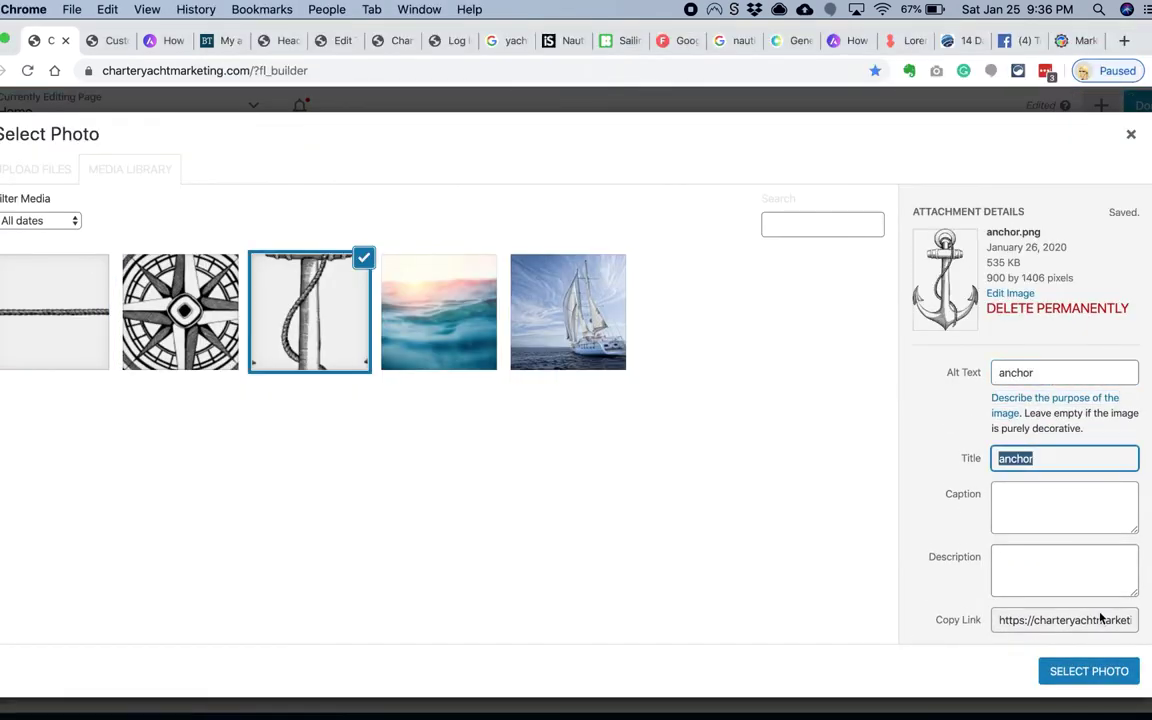
click(1089, 671)
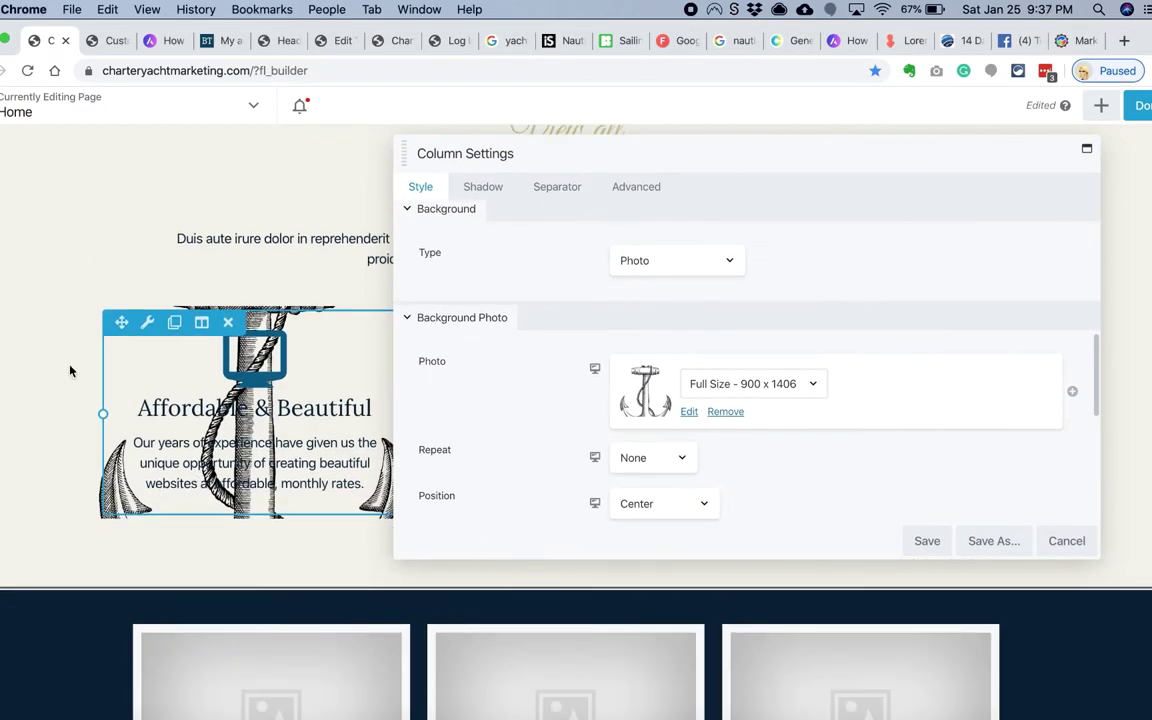
click(752, 383)
click(712, 265)
scroll(743, 435, down, 4)
click(641, 399)
click(641, 381)
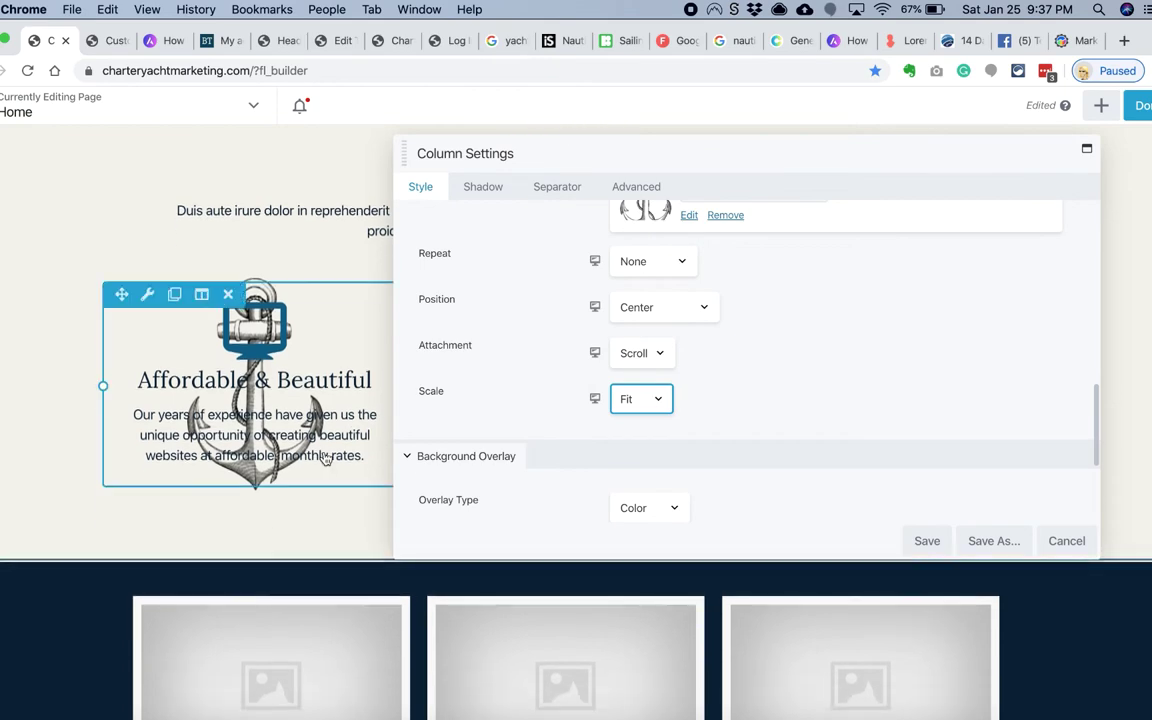
scroll(655, 380, down, 3)
click(663, 411)
click(766, 668)
click(663, 630)
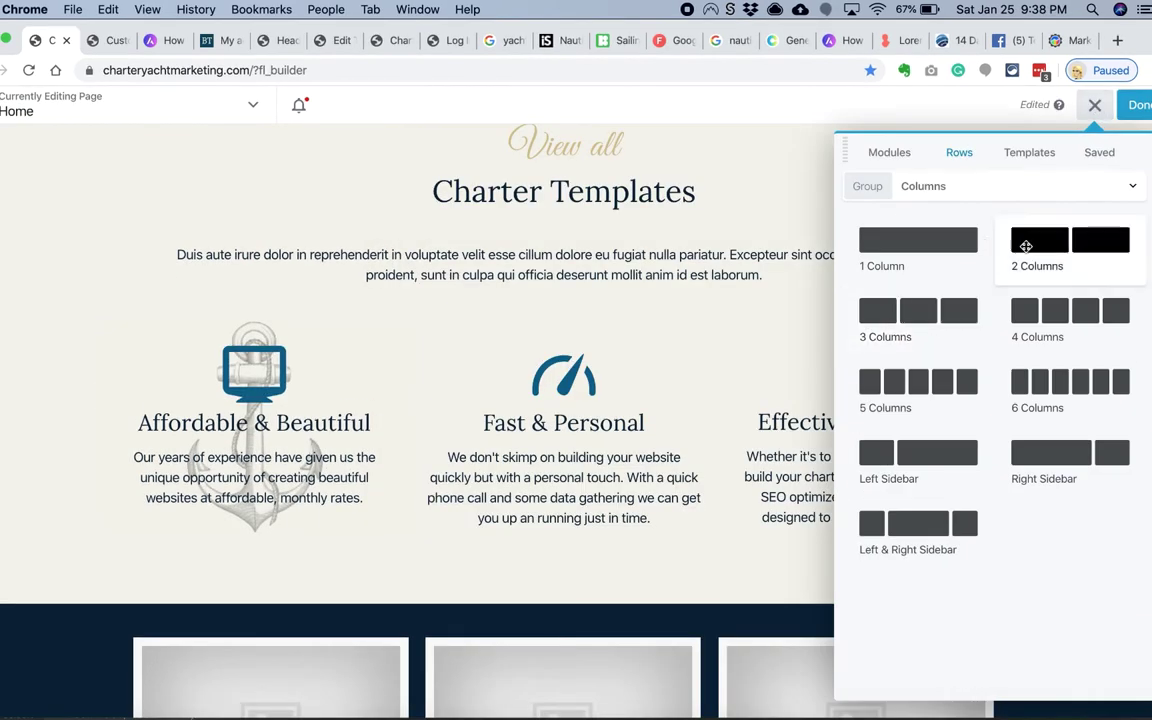
Step: Add a one-column row with full-width content and save its settings
drag(913, 239, 110, 460)
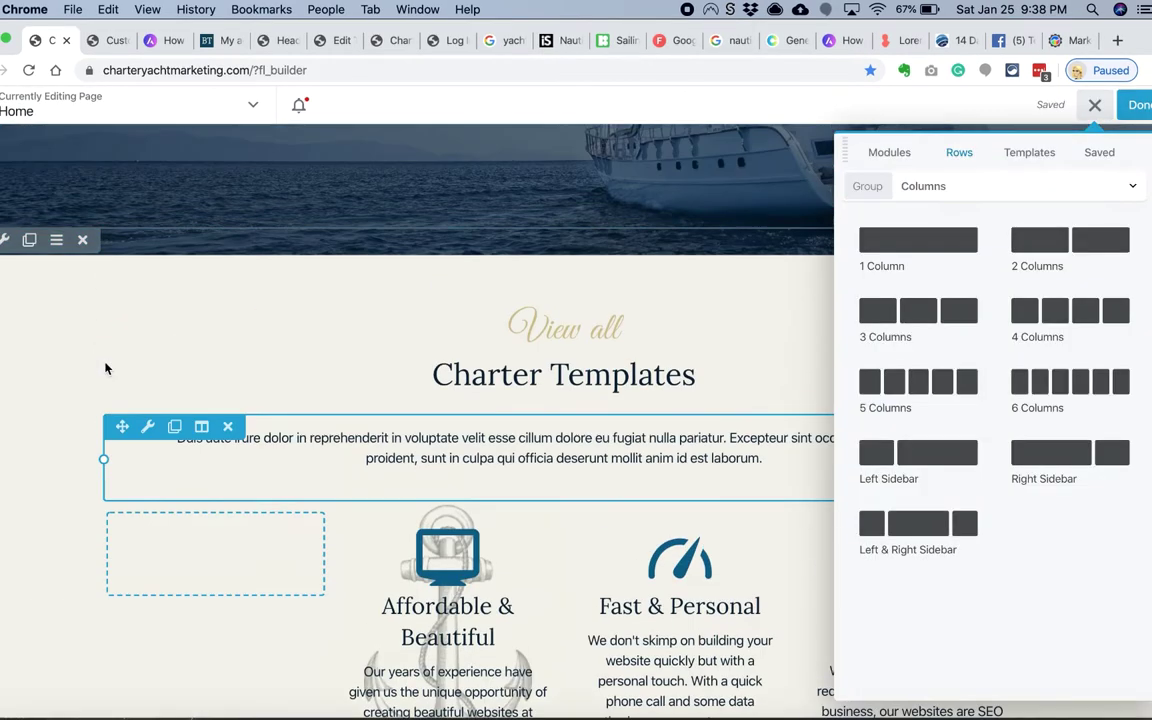
click(509, 306)
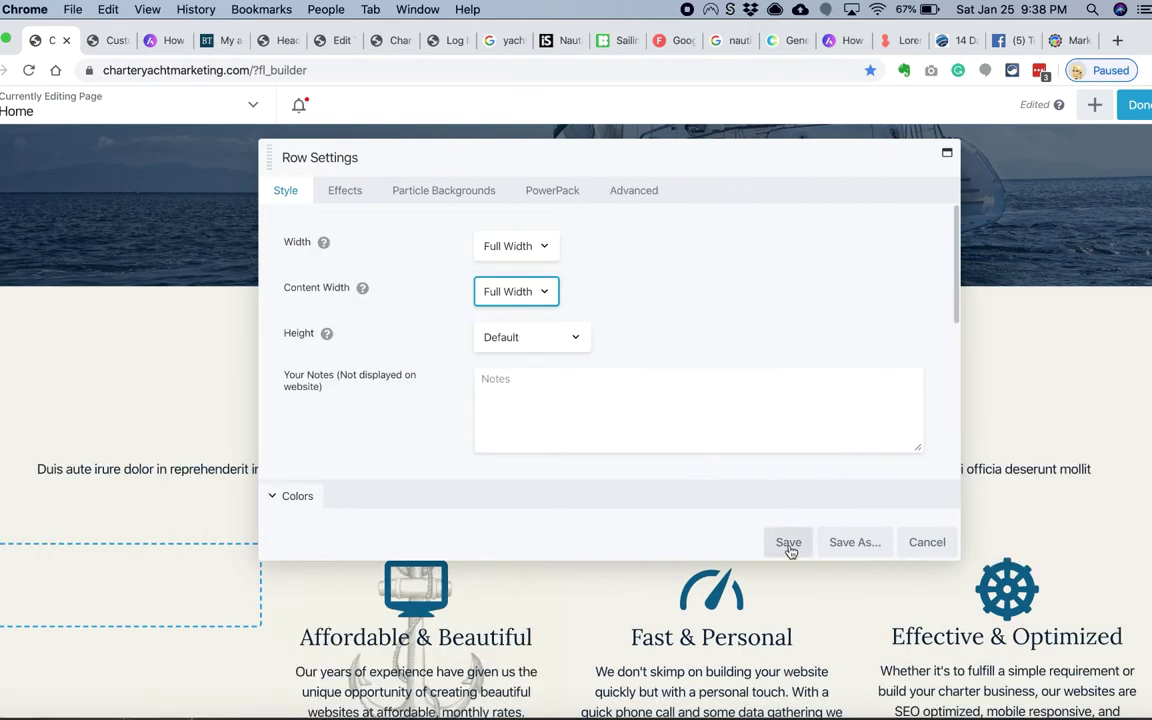
click(789, 542)
click(1094, 104)
Step: Add another one-column row and remove the edge column's background
drag(931, 216, 530, 393)
click(330, 316)
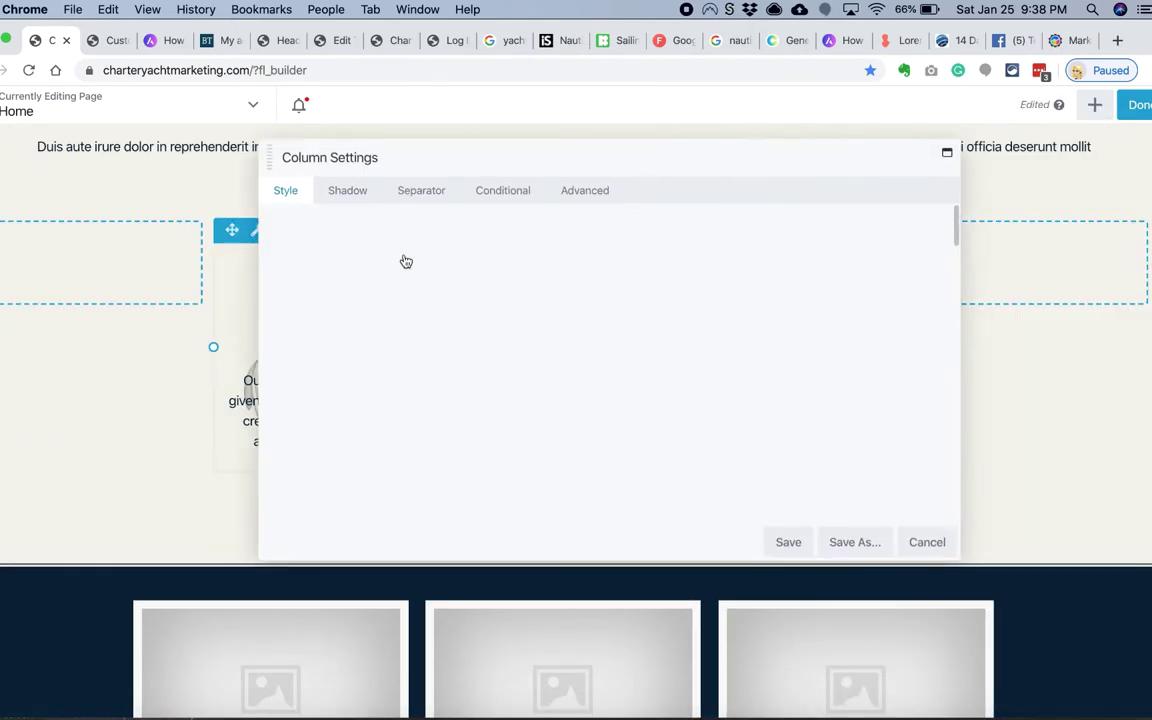
scroll(540, 330, down, 5)
click(540, 340)
click(524, 238)
click(160, 321)
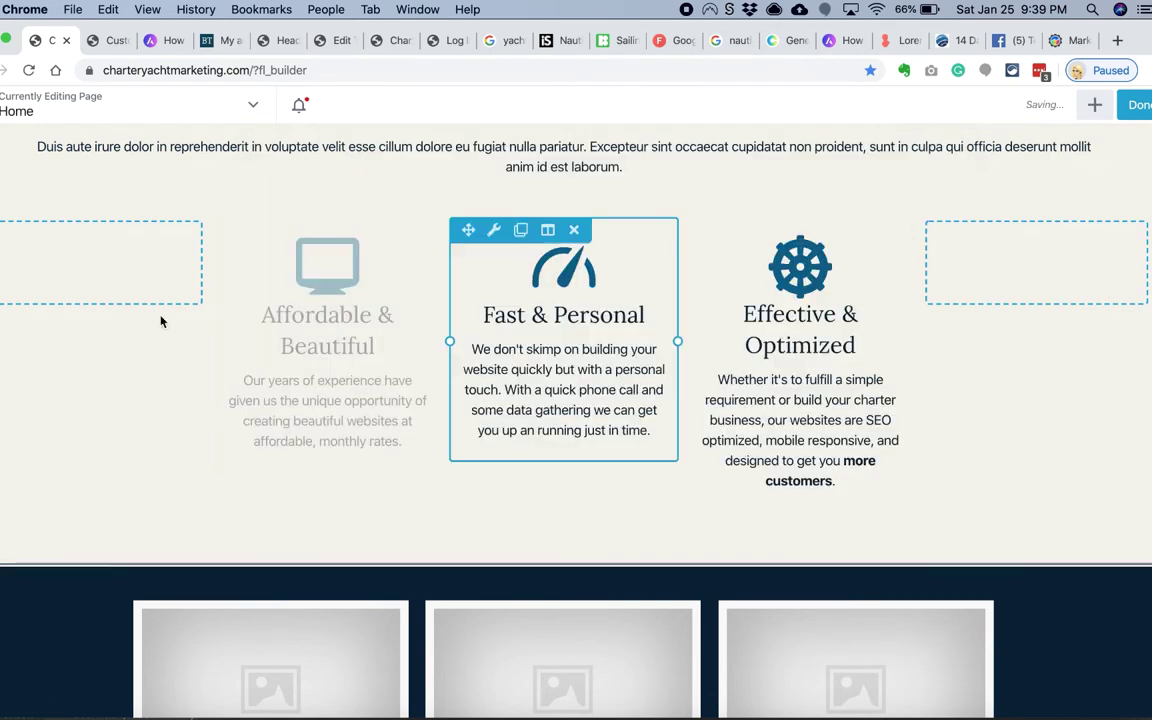
Step: Set the left edge column's background to the anchor illustration photo
click(87, 261)
scroll(410, 347, down, 10)
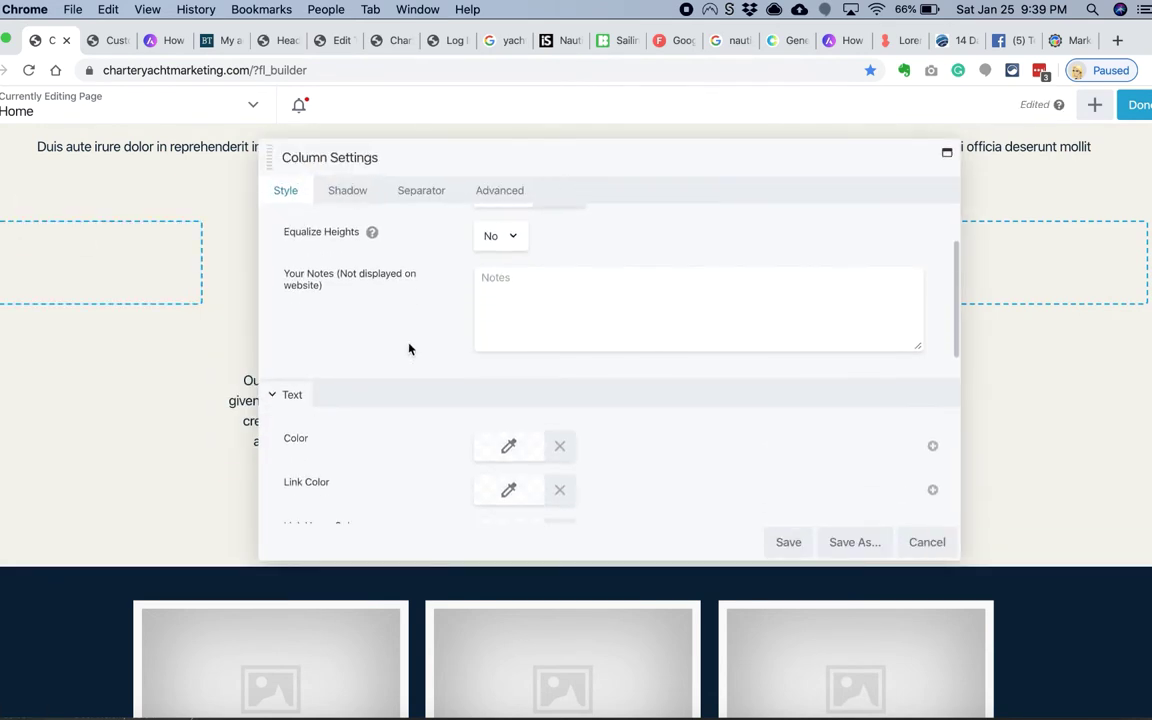
click(507, 340)
click(507, 366)
click(500, 437)
click(308, 309)
click(1082, 666)
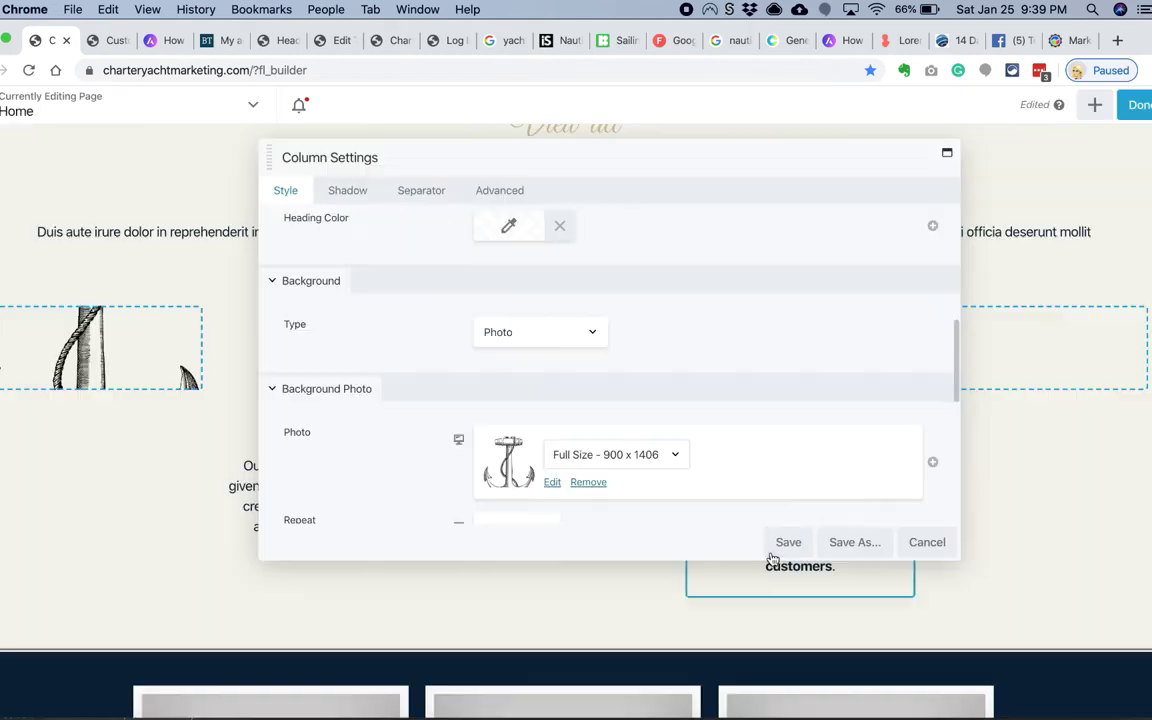
Step: Size the anchor photo Medium 192 x 300 and position it at Center Bottom
scroll(615, 454, down, 1)
click(615, 409)
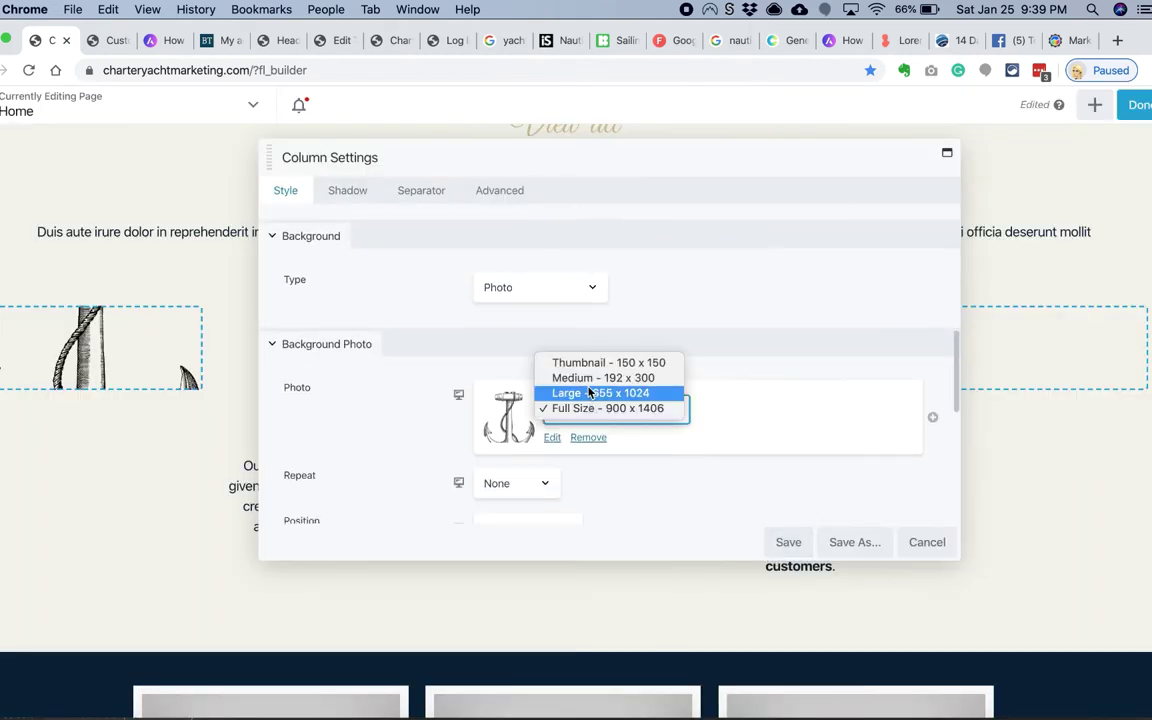
click(570, 375)
scroll(520, 457, down, 3)
click(525, 396)
click(530, 406)
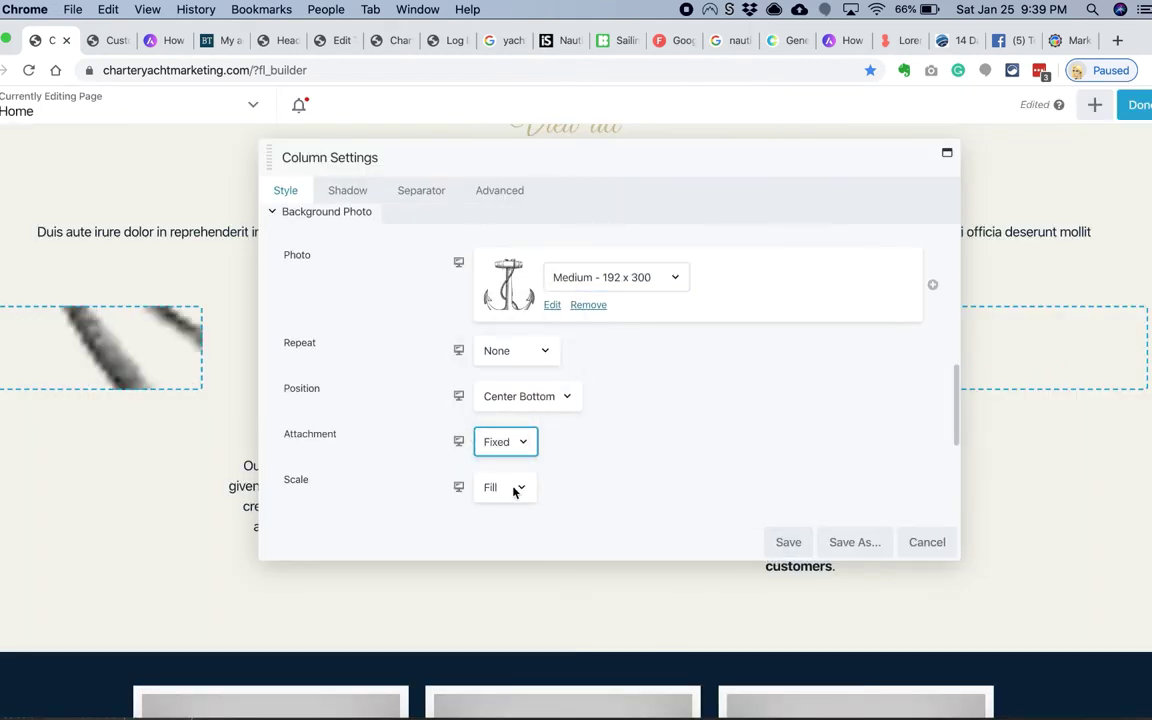
scroll(568, 465, up, 1)
click(555, 424)
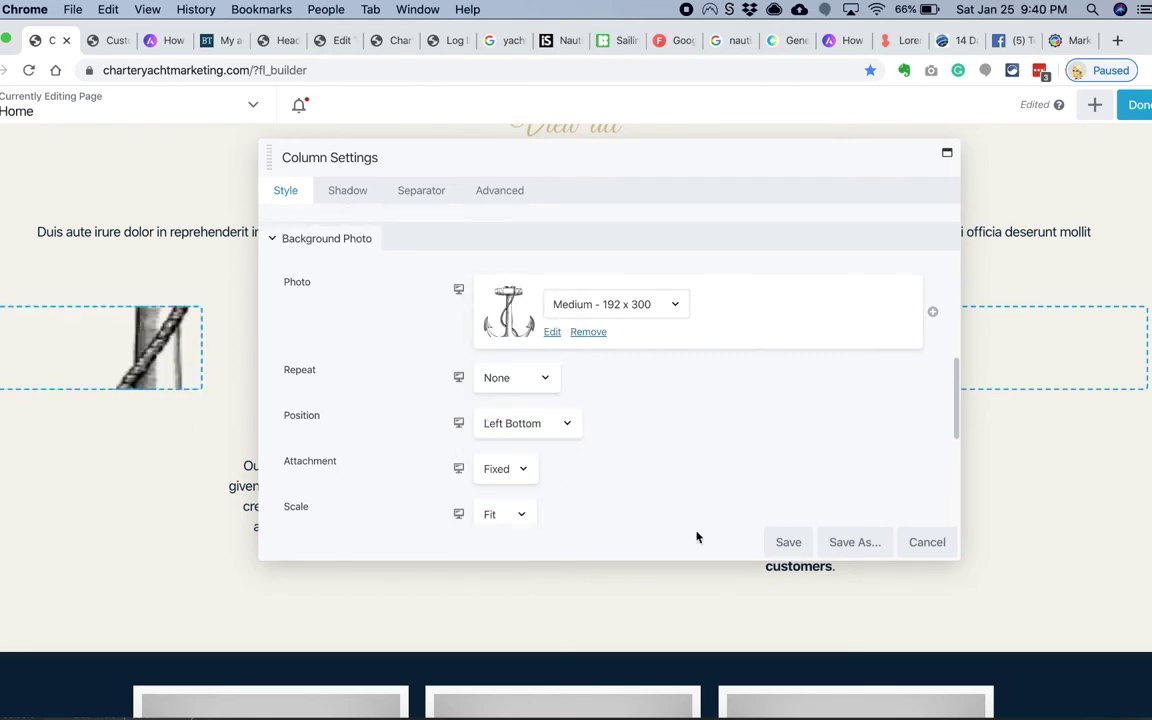
Step: Narrow both edge columns and widen the Fast & Personal column on both sides
drag(203, 348, 149, 349)
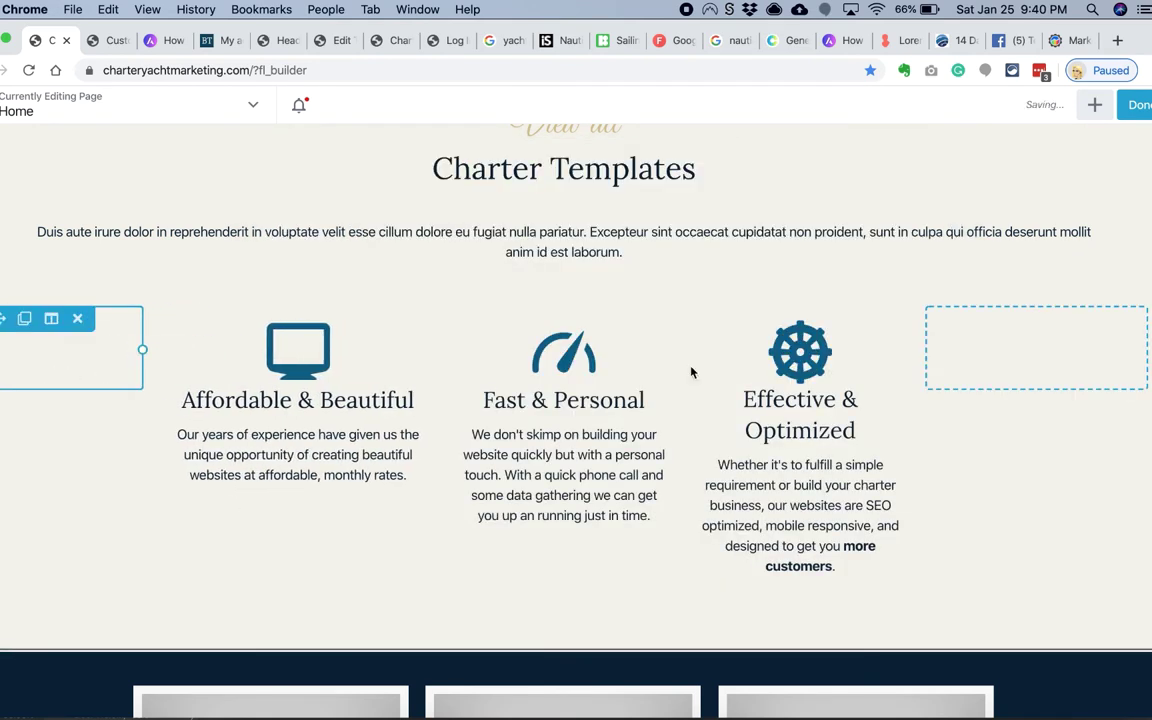
drag(927, 352, 984, 362)
drag(451, 425, 428, 427)
drag(678, 425, 708, 425)
Step: Make the anchor image the icon-box row's photo background
click(26, 195)
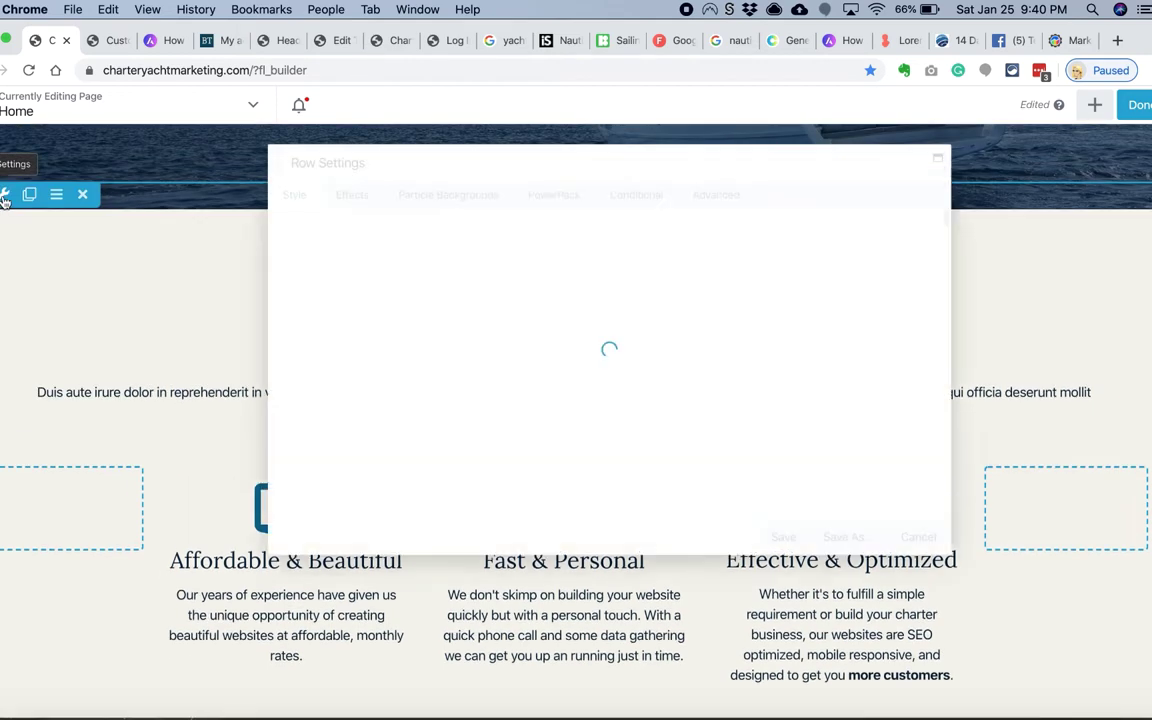
scroll(454, 311, down, 3)
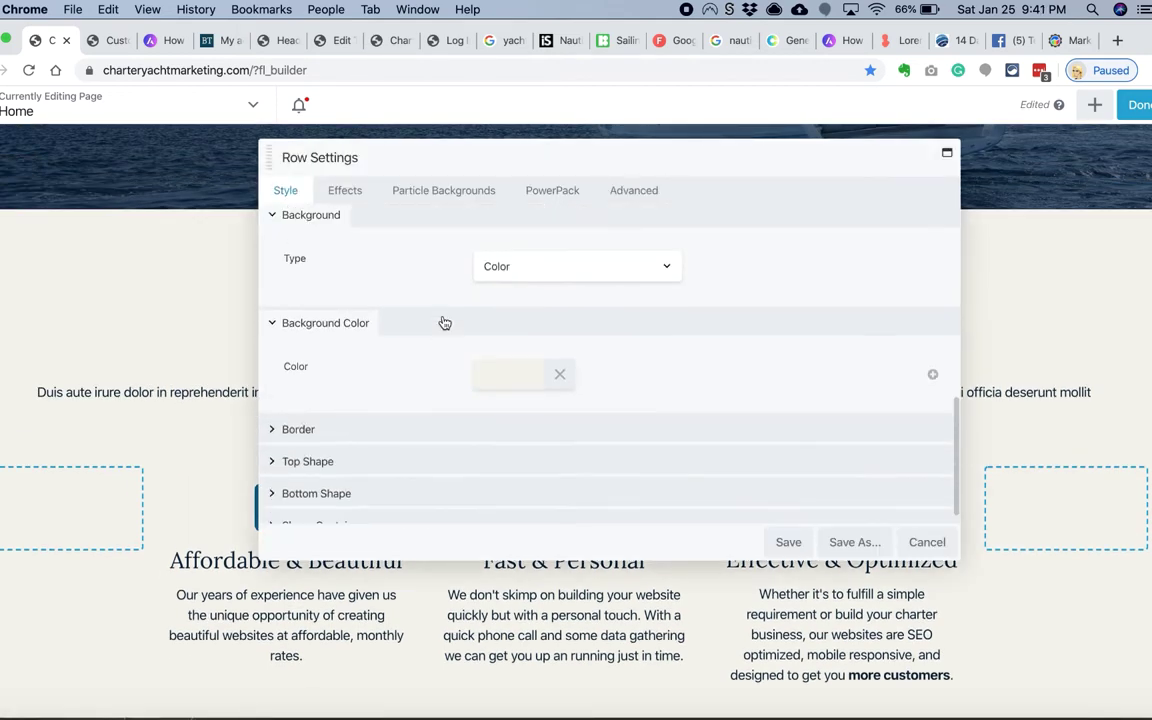
click(527, 278)
scroll(450, 406, down, 5)
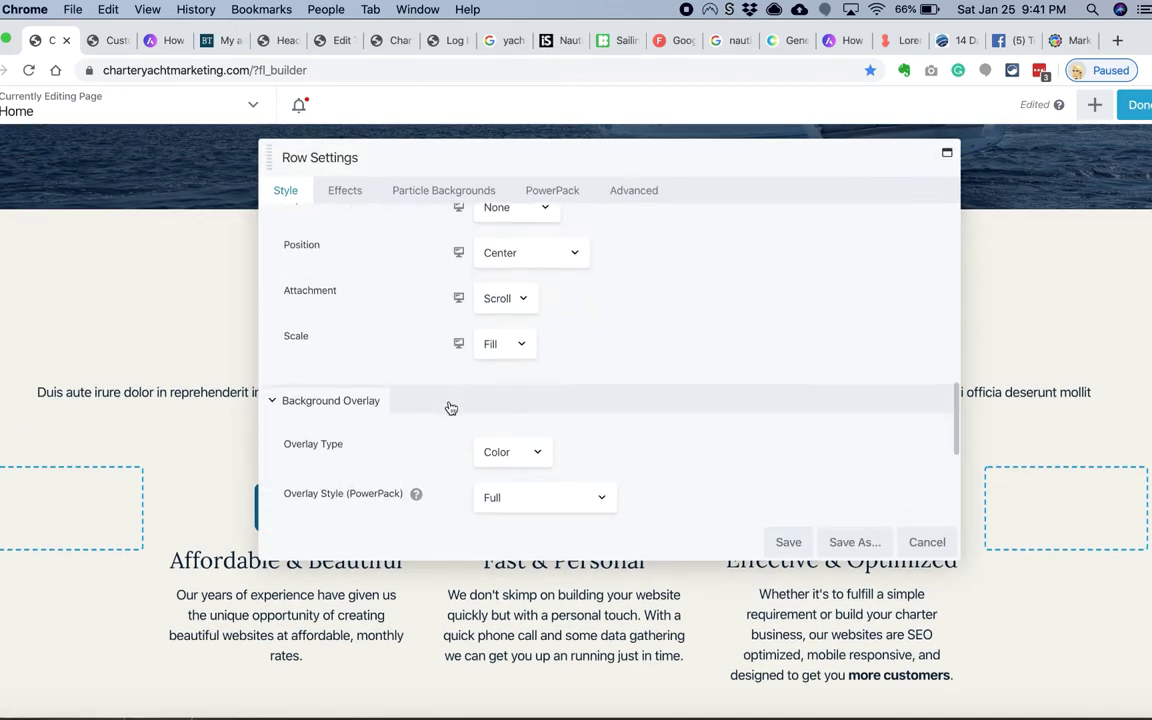
scroll(500, 300, up, 2)
click(517, 244)
click(1063, 656)
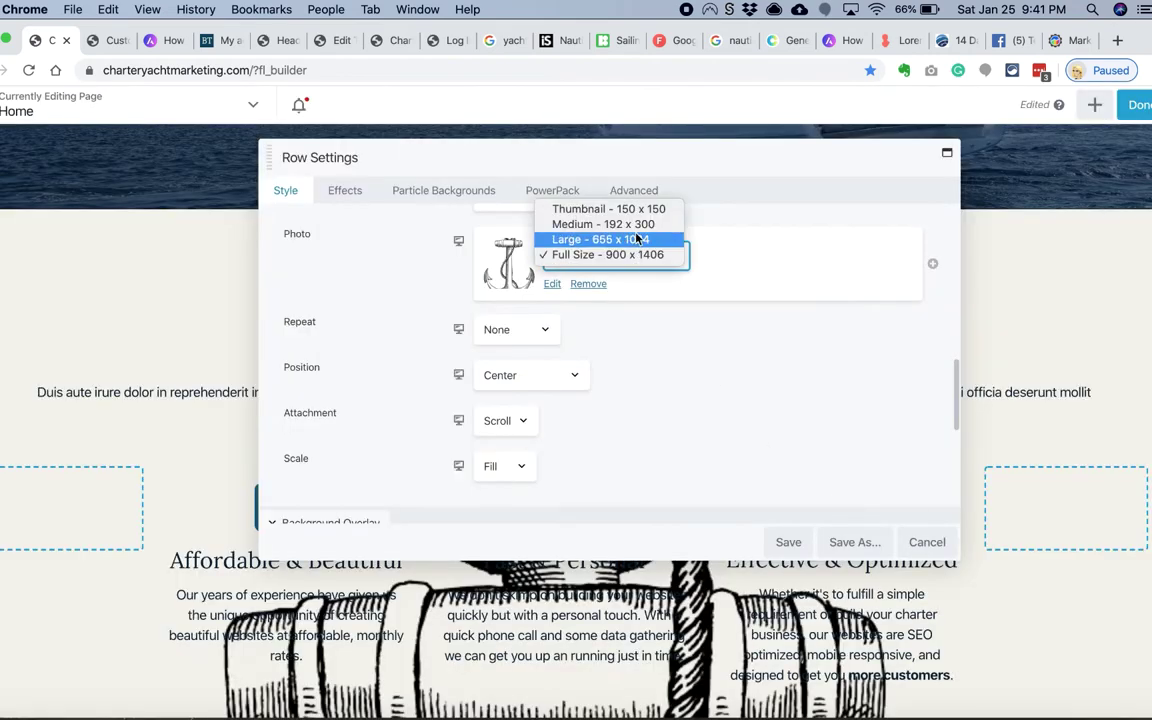
Step: Size the anchor Medium 192 x 300 and show it at natural size instead of fit
click(603, 224)
click(514, 466)
click(520, 447)
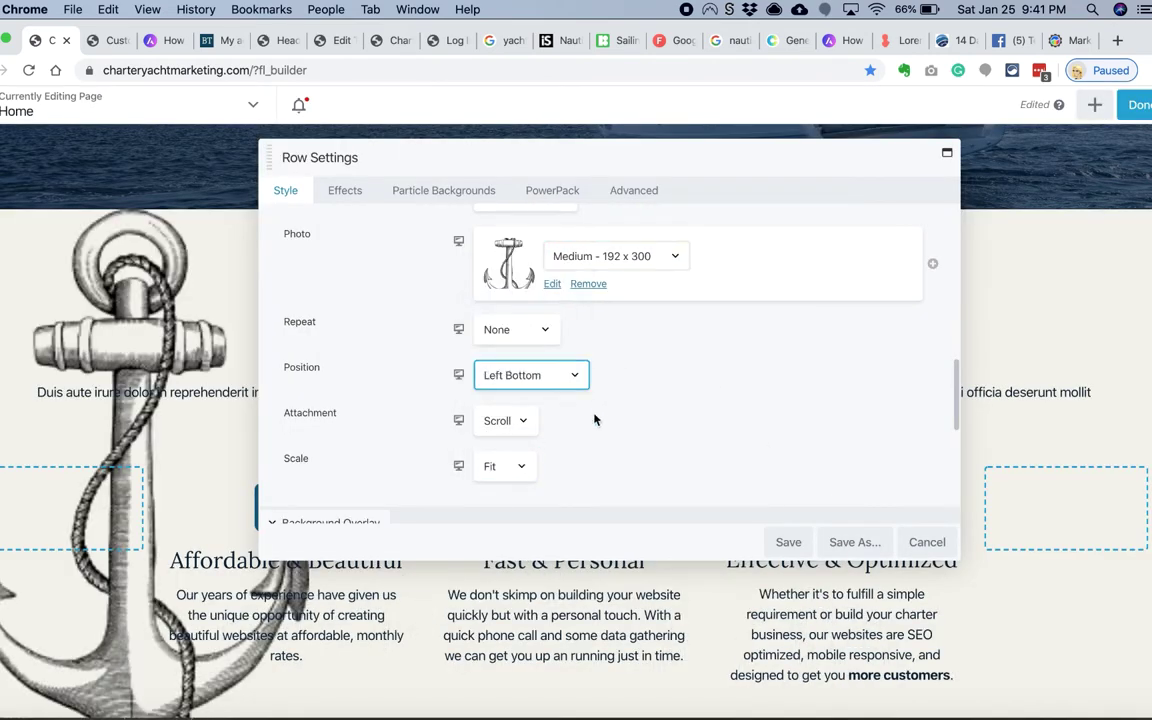
click(496, 450)
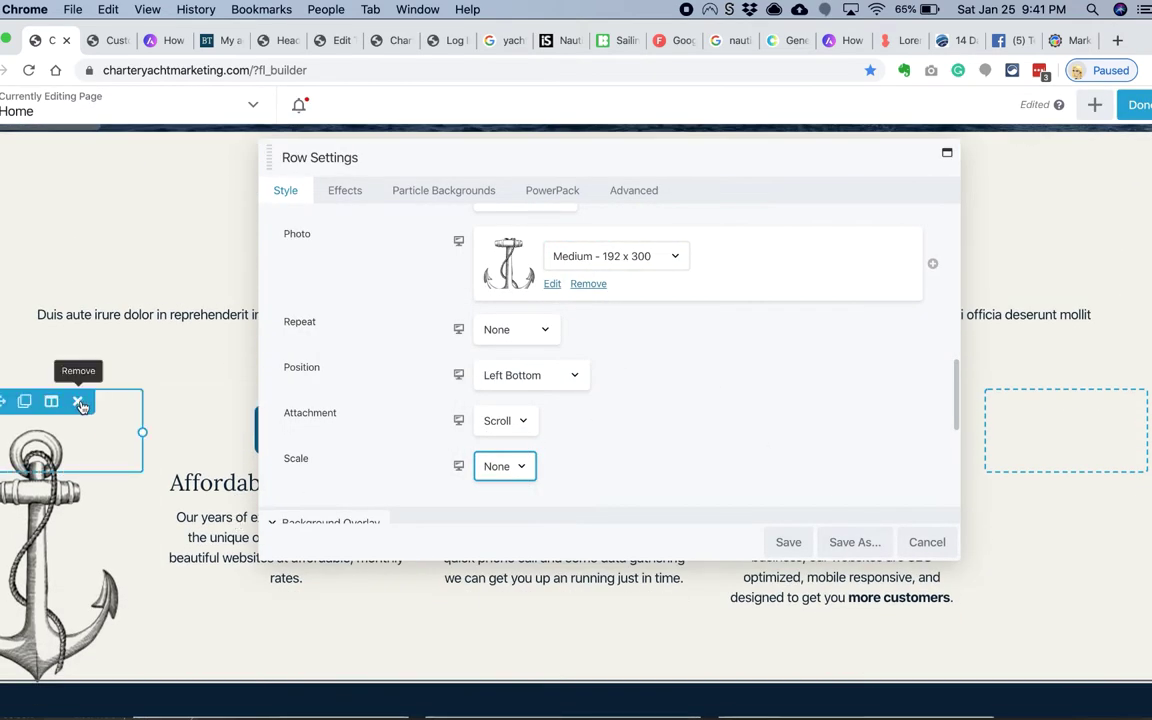
click(634, 190)
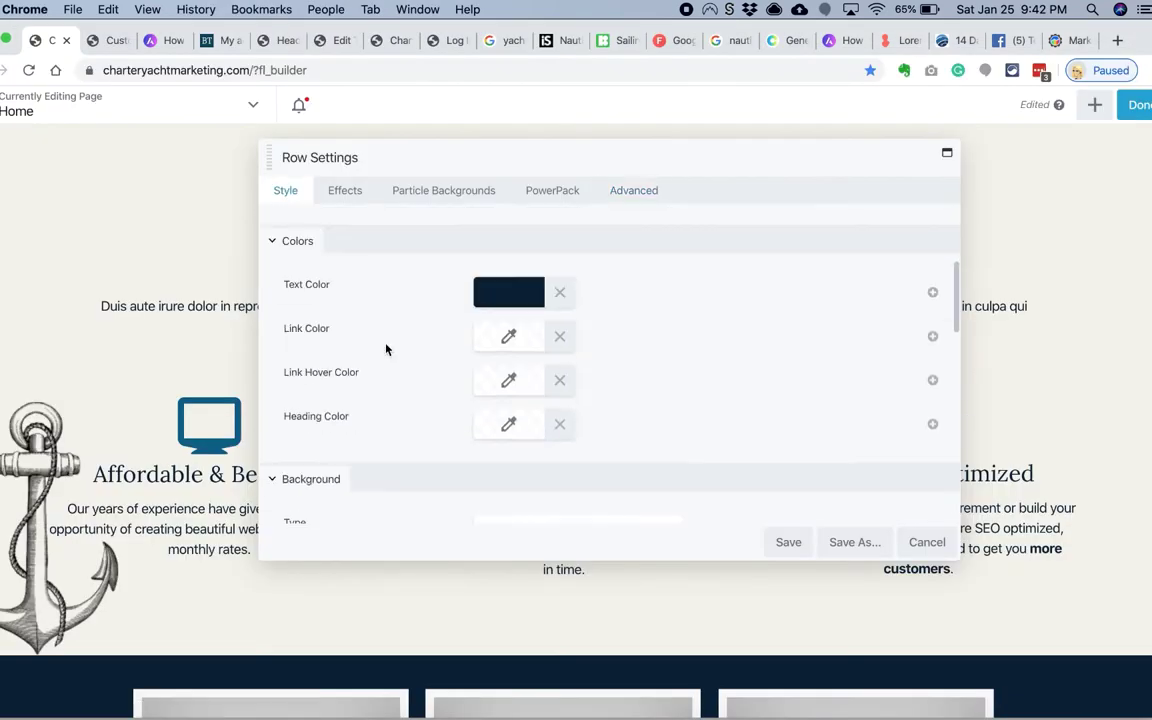
Step: Enlarge the row's anchor photo to Large 655 x 1024 with Fit scaling
scroll(400, 380, down, 5)
click(616, 337)
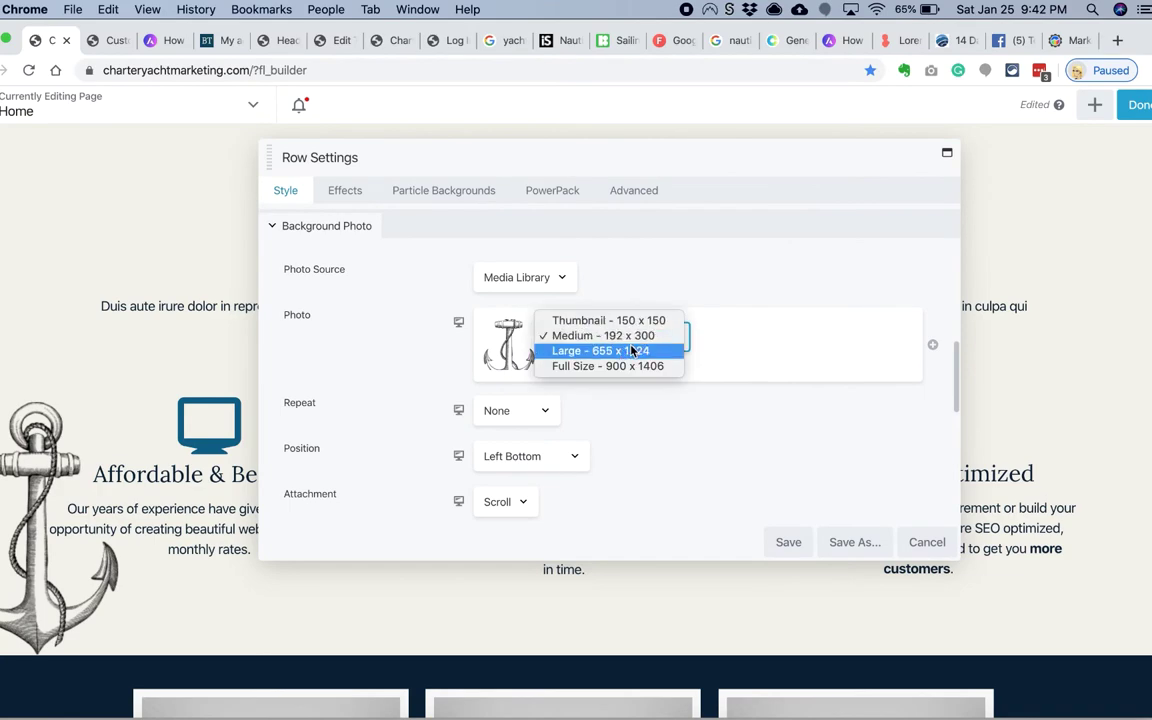
click(600, 352)
scroll(638, 404, down, 1)
click(500, 494)
click(489, 497)
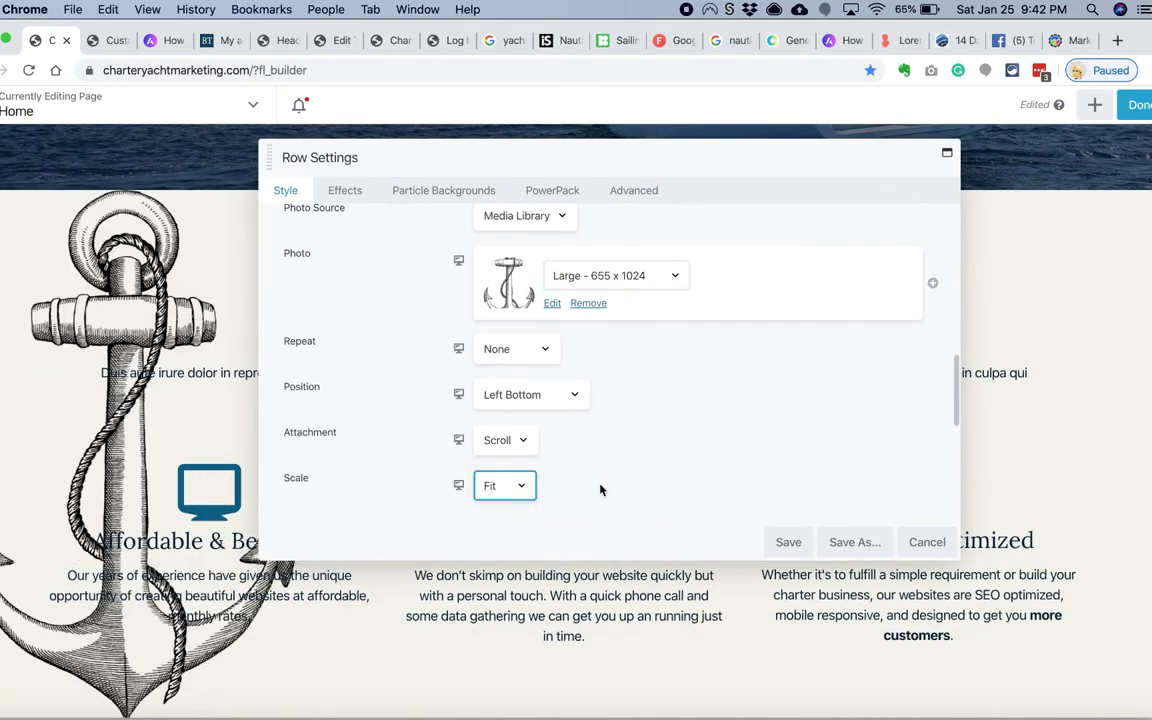
Step: Fade the anchor under a light cream #f1f0e9 overlay colour
scroll(519, 435, down, 4)
click(522, 462)
click(512, 391)
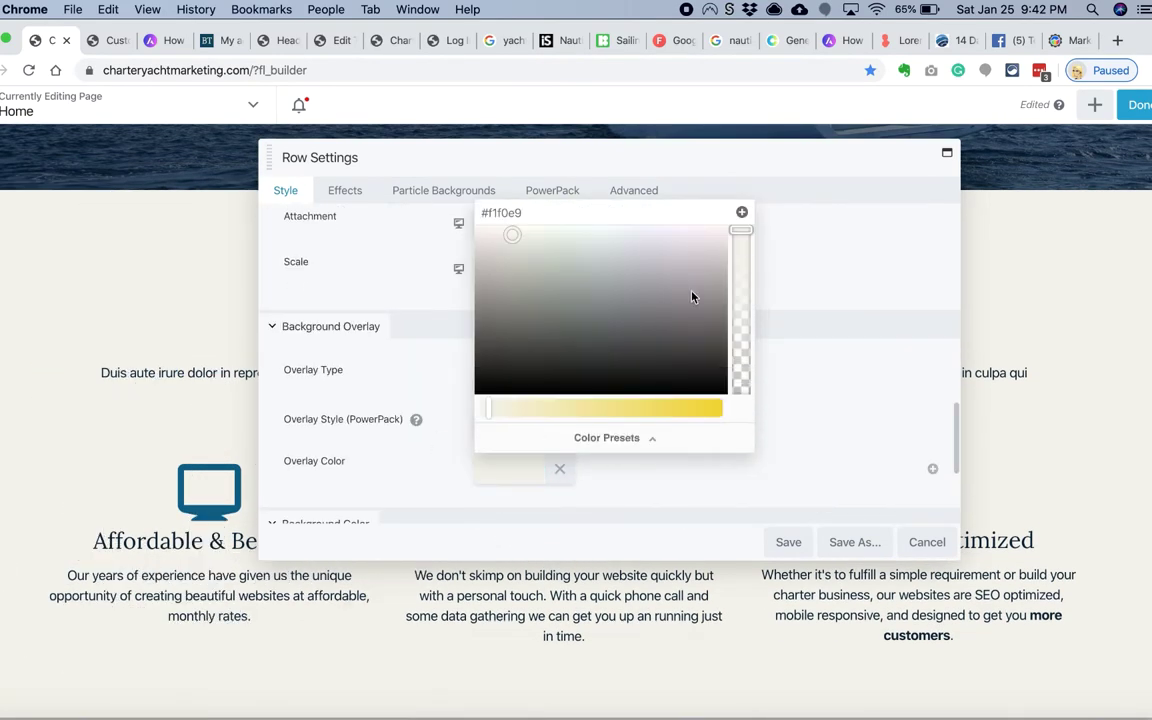
click(814, 342)
click(814, 338)
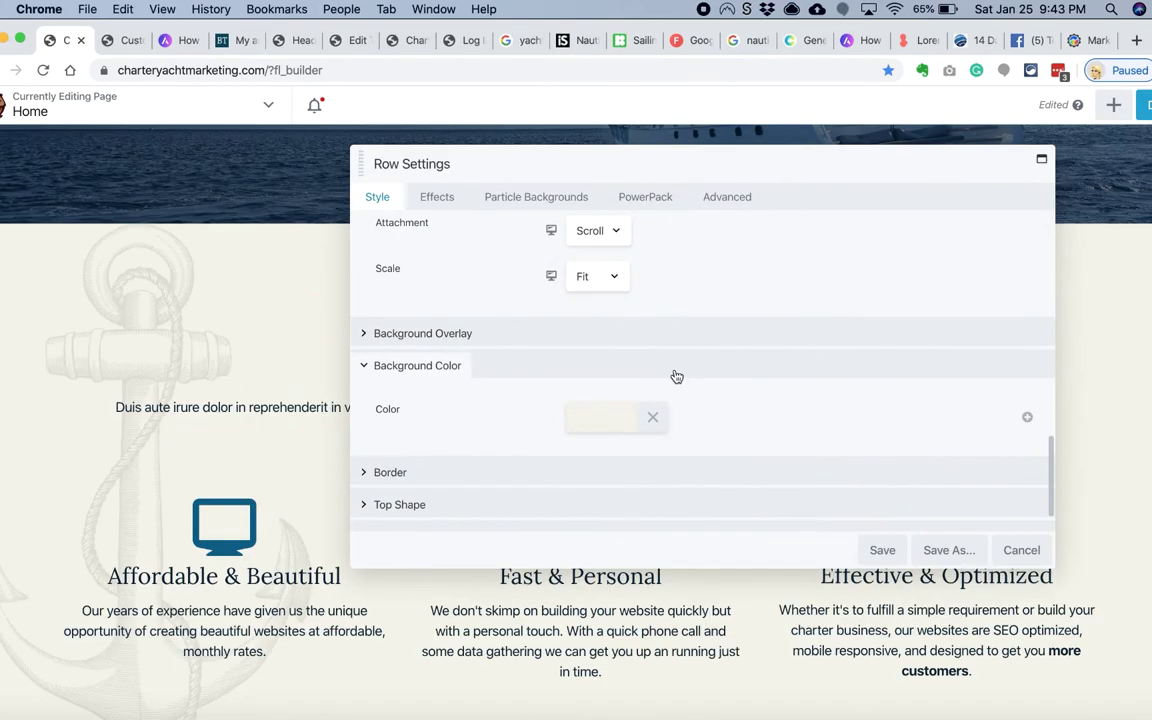
scroll(676, 376, down, 2)
scroll(535, 404, up, 6)
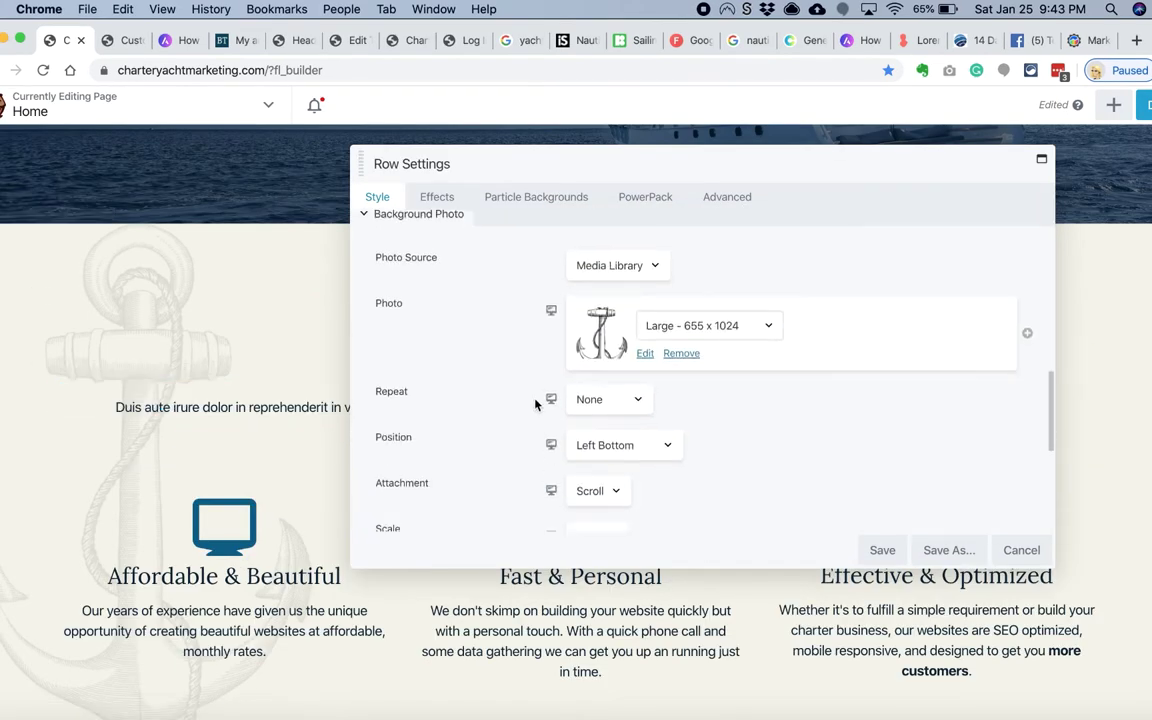
scroll(594, 432, down, 1)
Step: Fix the anchor background while scrolling and place it at Left Bottom
click(590, 446)
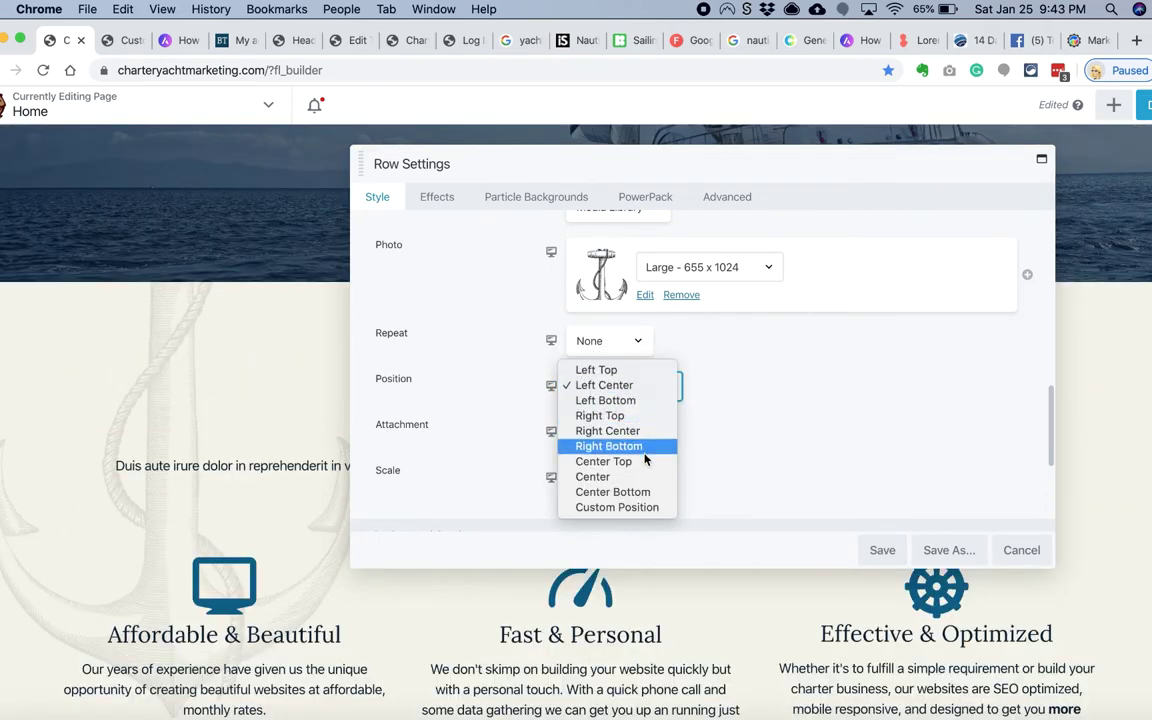
click(640, 476)
click(608, 354)
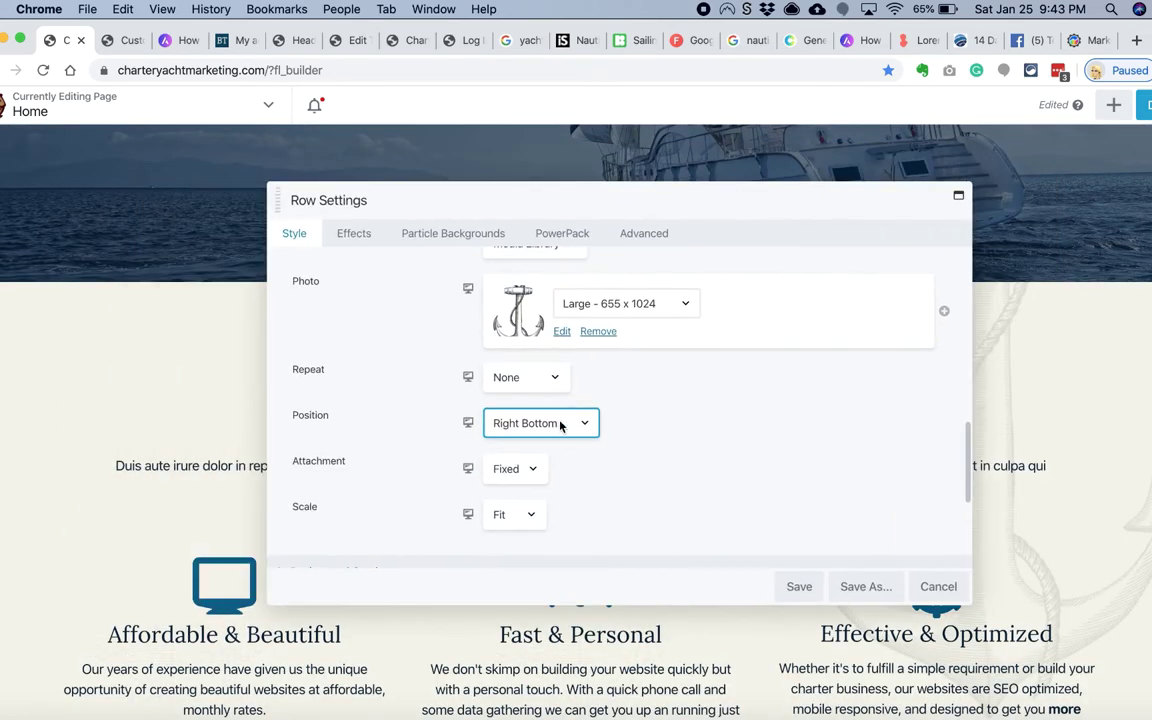
click(560, 424)
click(525, 378)
Step: Duplicate the Charter Templates heading and drag the copy down the page
scroll(93, 646, down, 3)
scroll(494, 528, up, 5)
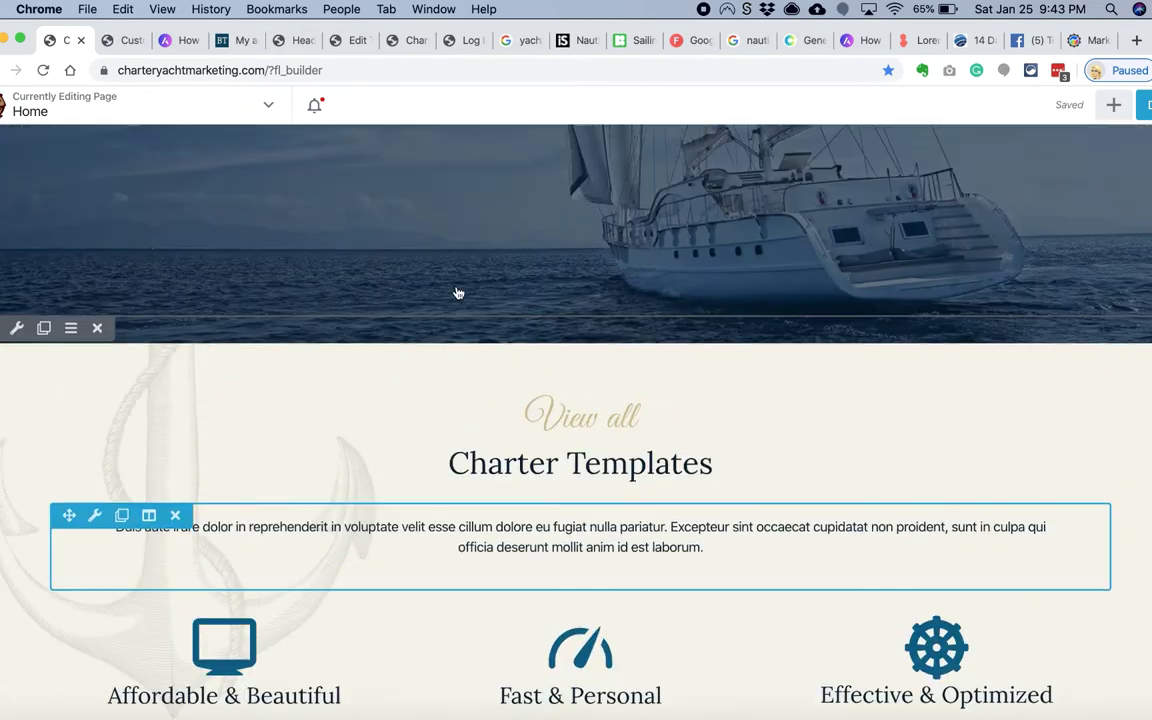
scroll(457, 292, down, 8)
scroll(725, 253, up, 1)
scroll(725, 253, up, 3)
click(121, 213)
drag(67, 267, 195, 543)
Step: Make the dark row and its content full width with 60 px padding, and save
click(159, 500)
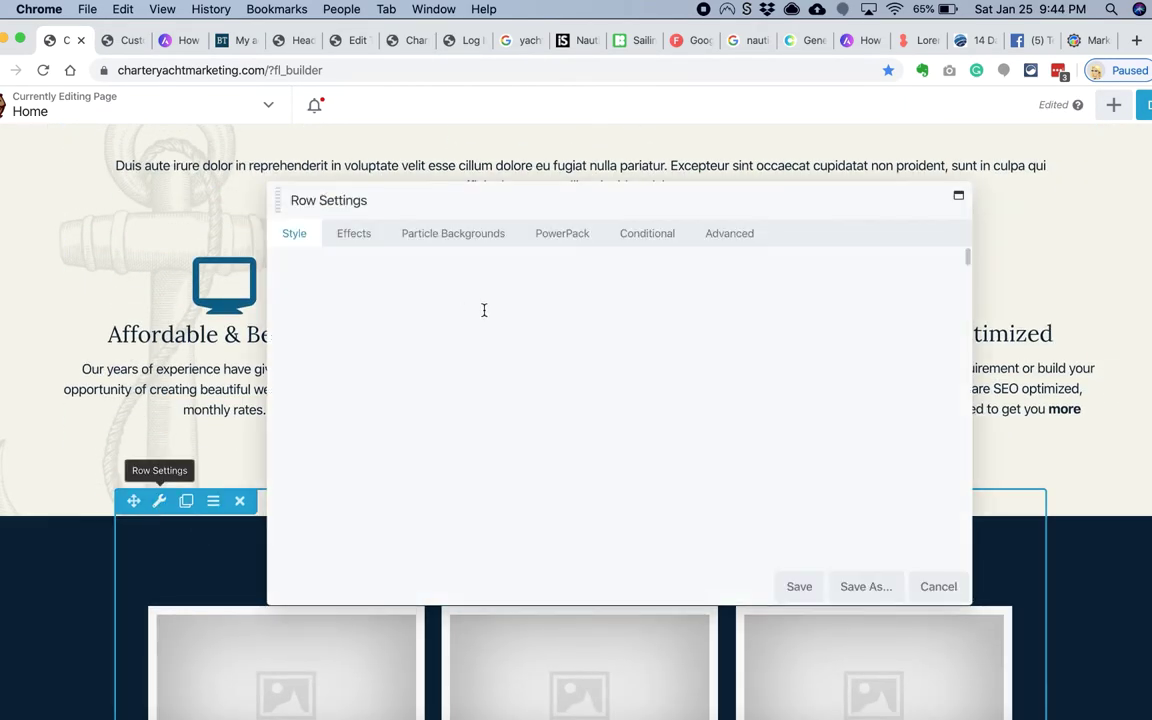
click(525, 289)
click(520, 309)
click(522, 349)
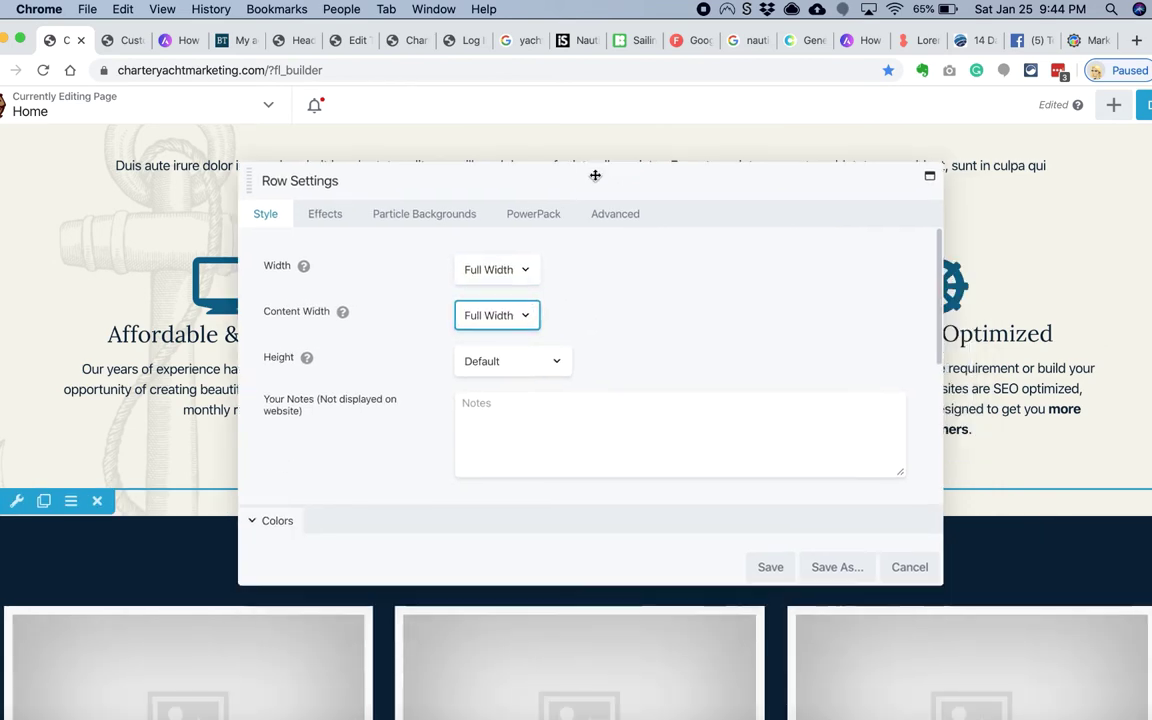
click(612, 210)
click(465, 356)
text(60)
key(Tab)
key(Tab)
text(60)
key(Tab)
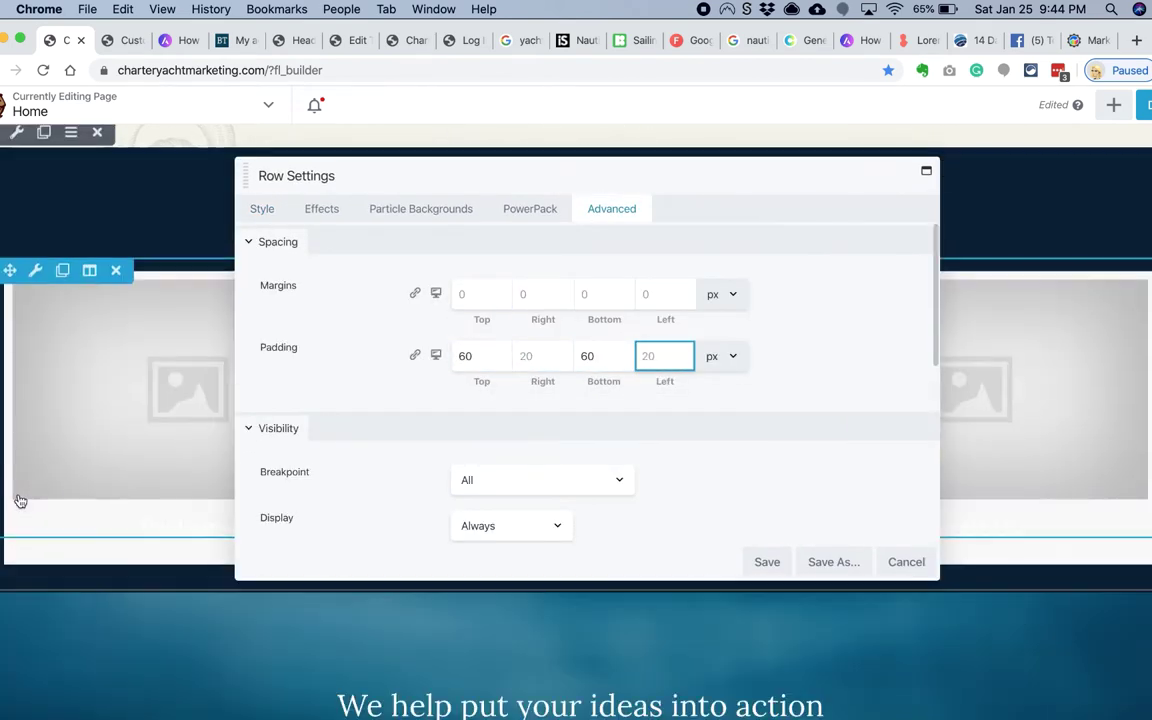
text(60)
click(767, 562)
Step: Duplicate the View all heading and drag the copy into the dark row
scroll(363, 456, up, 5)
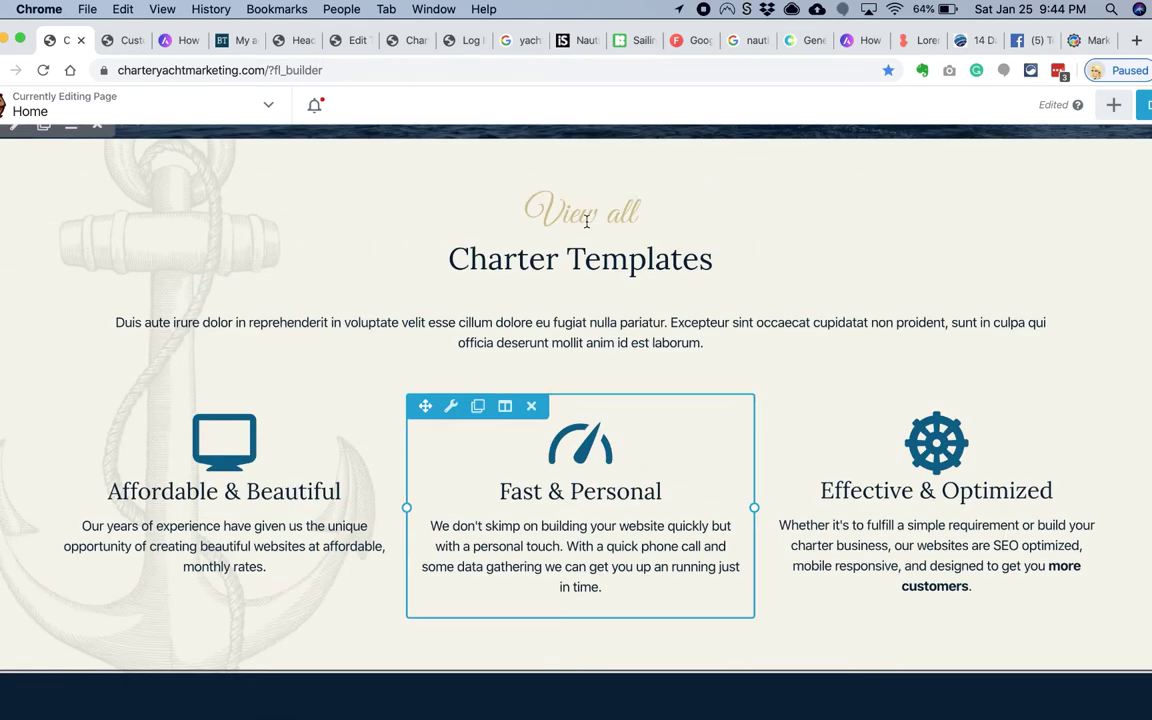
click(121, 205)
drag(123, 249, 329, 627)
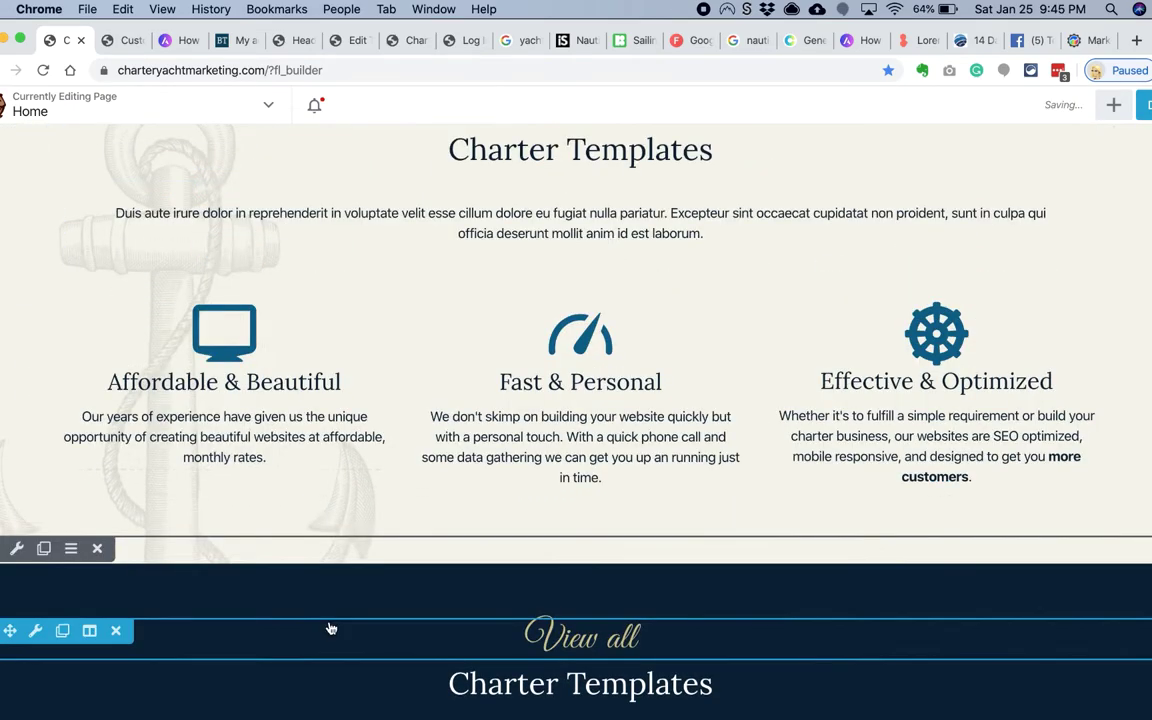
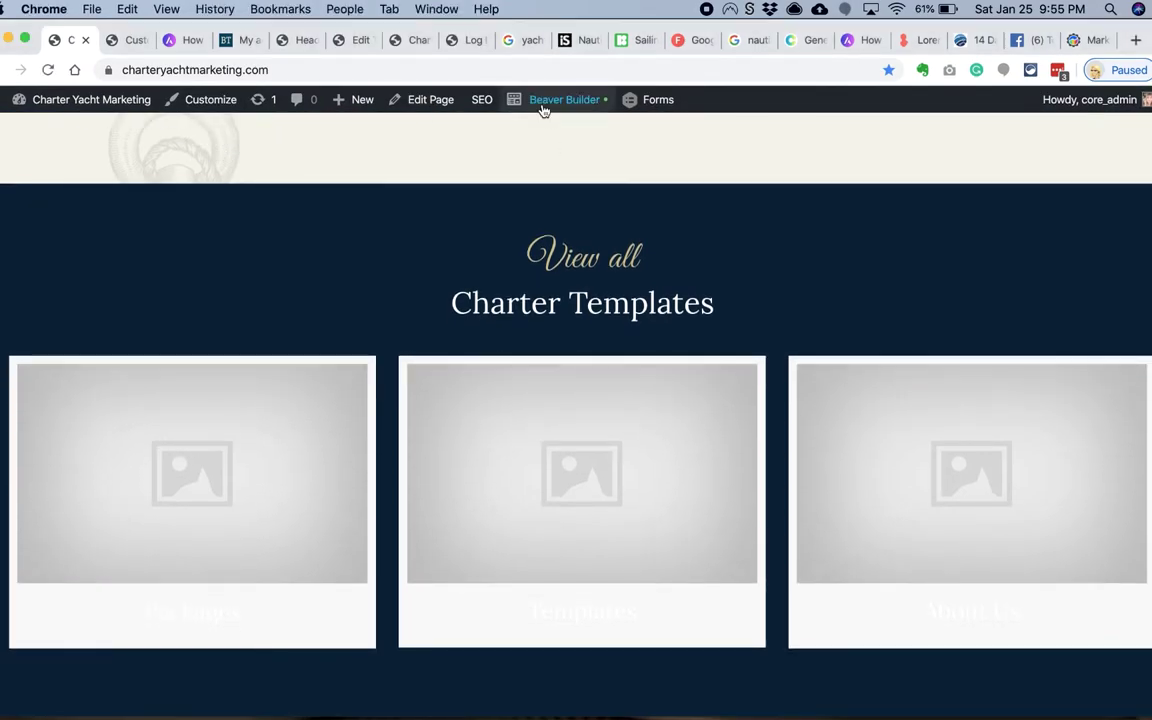
Step: Make the Charter Templates row background a photo using compass.png
click(543, 100)
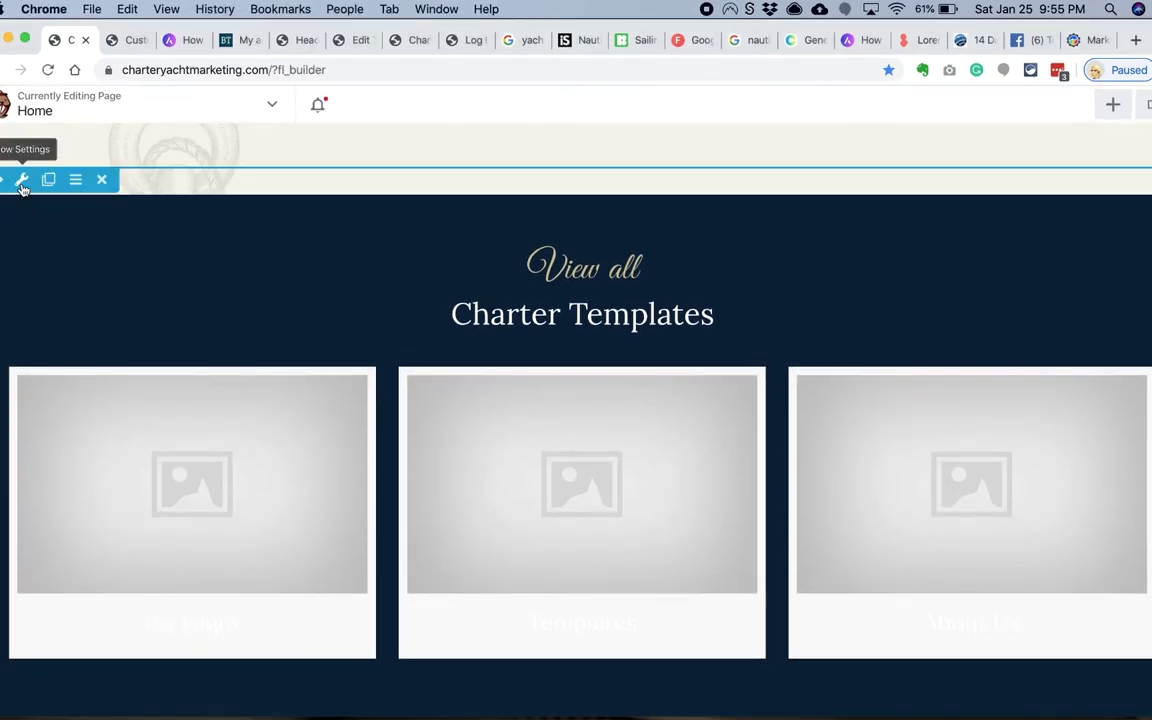
click(21, 178)
scroll(485, 343, down, 5)
click(520, 406)
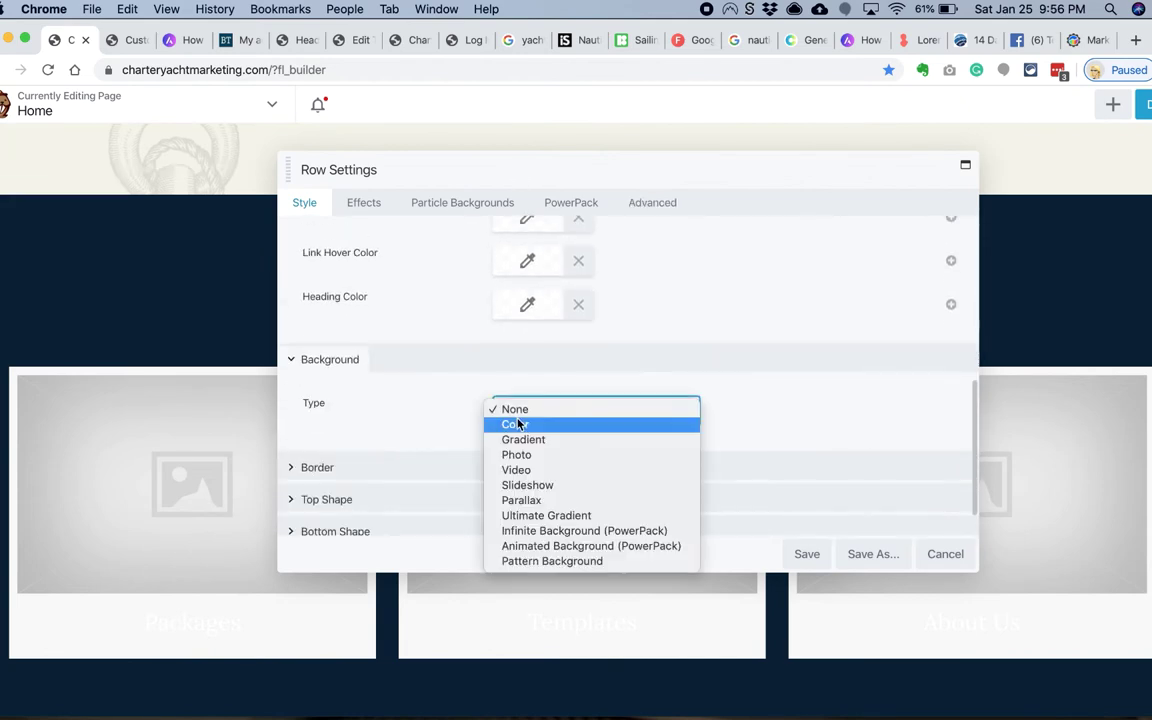
click(515, 452)
click(524, 375)
click(199, 309)
click(1026, 459)
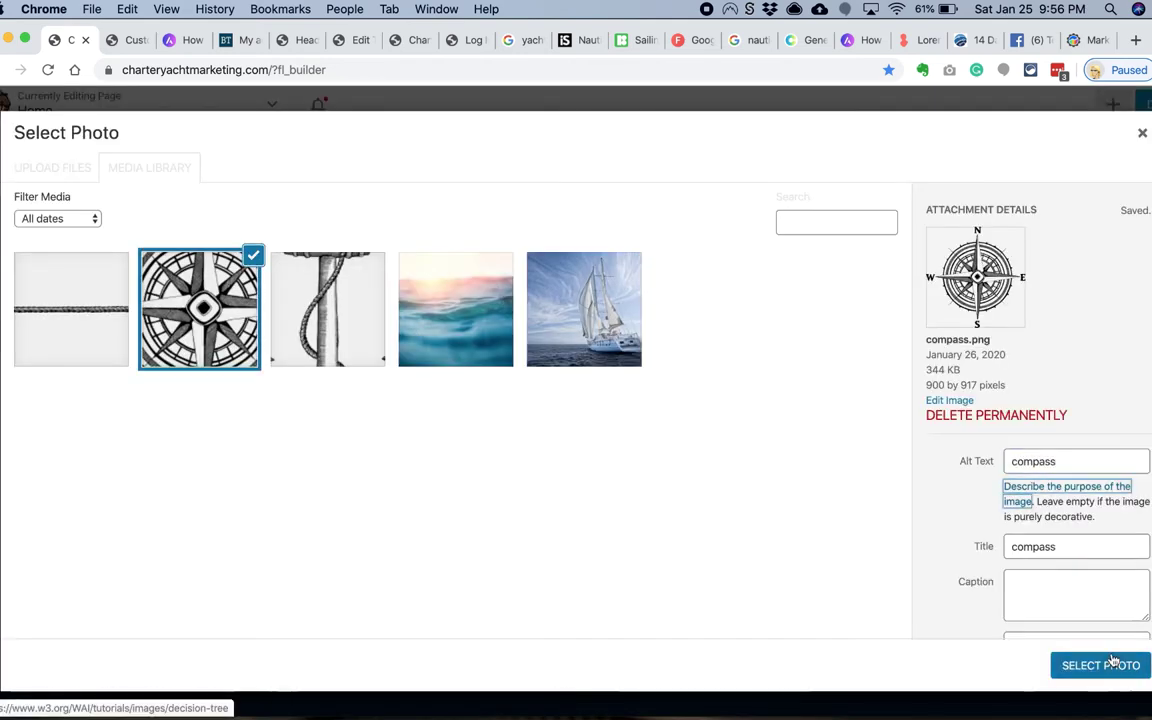
click(1100, 665)
Step: Anchor the compass at Right Bottom, scale it to Fit, and use the medium image size
scroll(530, 420, down, 2)
click(535, 382)
click(545, 352)
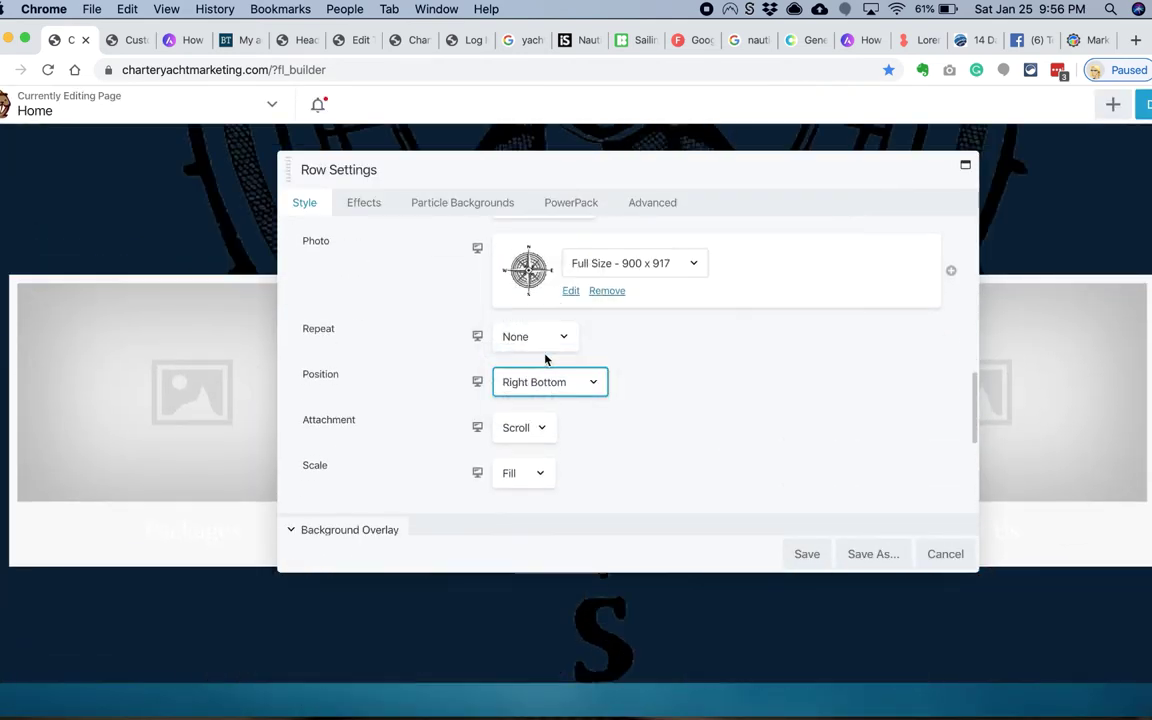
scroll(400, 410, down, 1)
scroll(450, 410, down, 3)
click(530, 321)
click(541, 316)
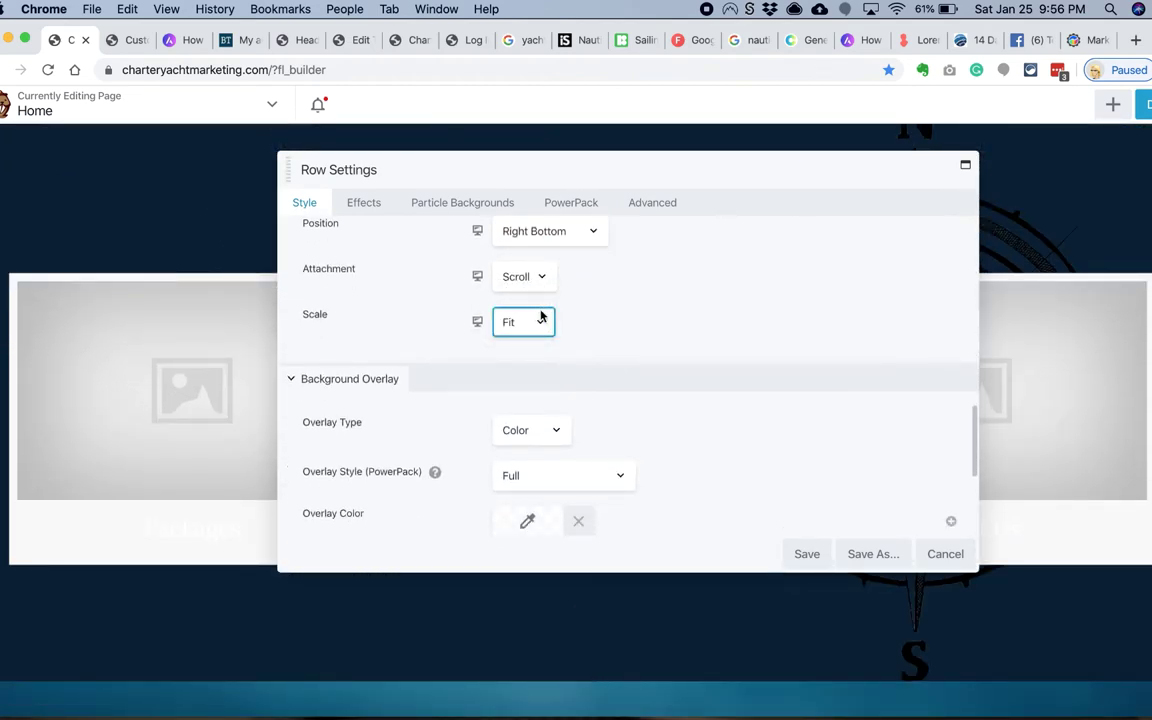
drag(502, 176, 298, 184)
scroll(500, 343, up, 3)
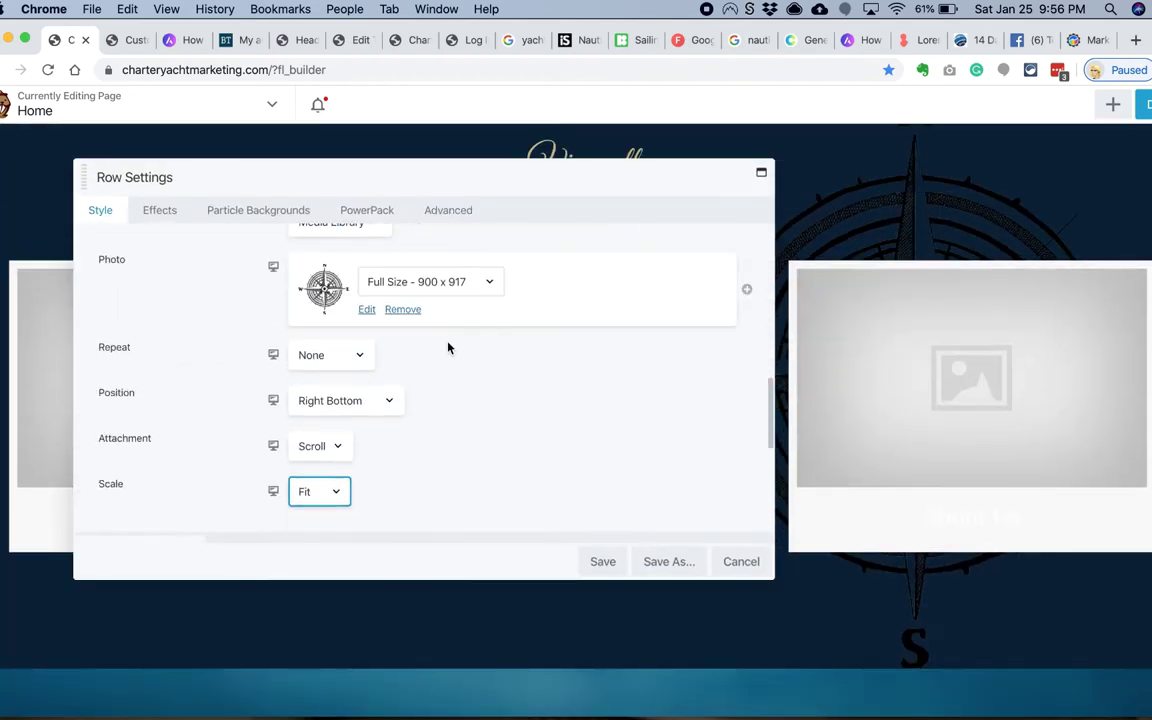
scroll(447, 345, down, 1)
click(453, 257)
click(418, 241)
Step: Fix the compass background attachment, add navy #0a2239 behind it, and save the row
scroll(470, 321, down, 1)
click(316, 374)
click(314, 388)
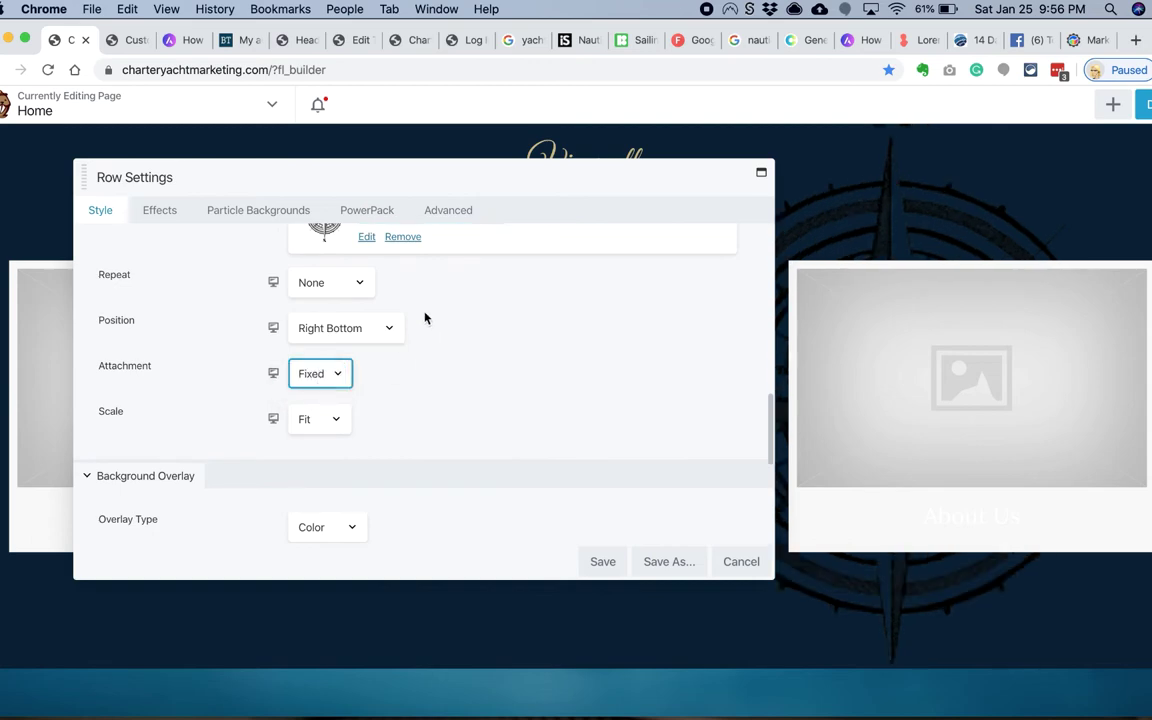
scroll(430, 320, down, 5)
scroll(845, 245, down, 5)
scroll(420, 450, down, 1)
click(323, 434)
click(421, 689)
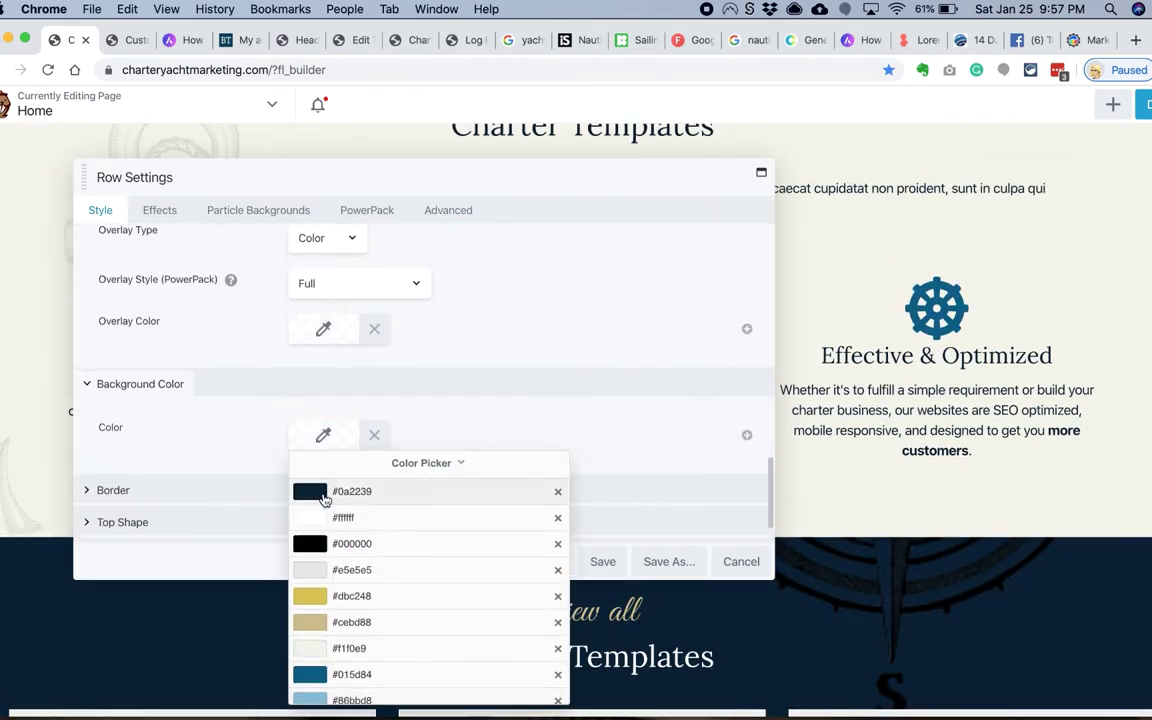
click(330, 486)
click(602, 561)
scroll(648, 465, down, 10)
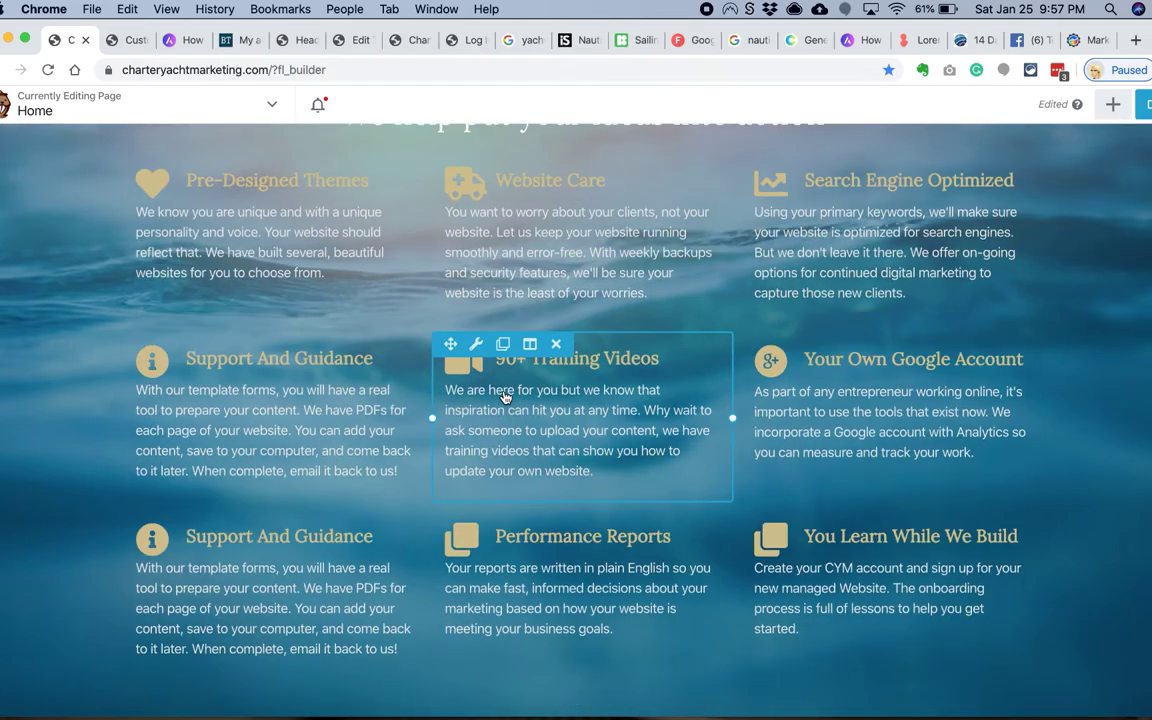
Step: Publish the page changes
scroll(505, 397, down, 5)
scroll(504, 399, up, 8)
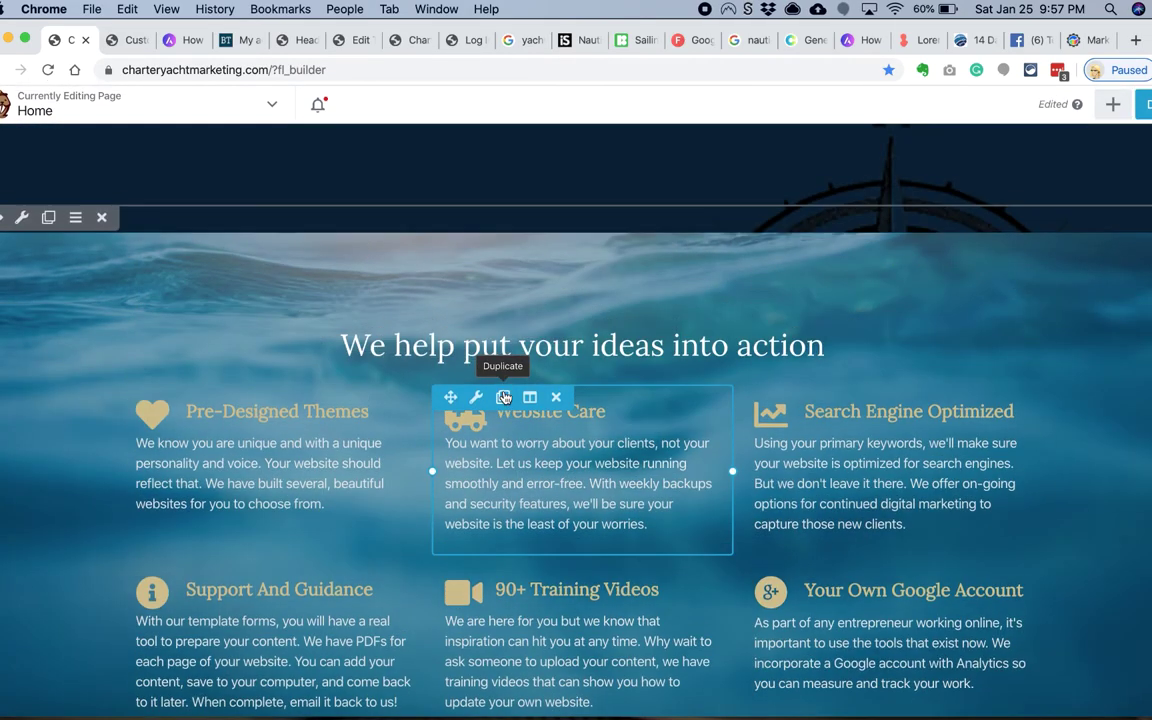
scroll(505, 397, down, 5)
scroll(505, 397, up, 12)
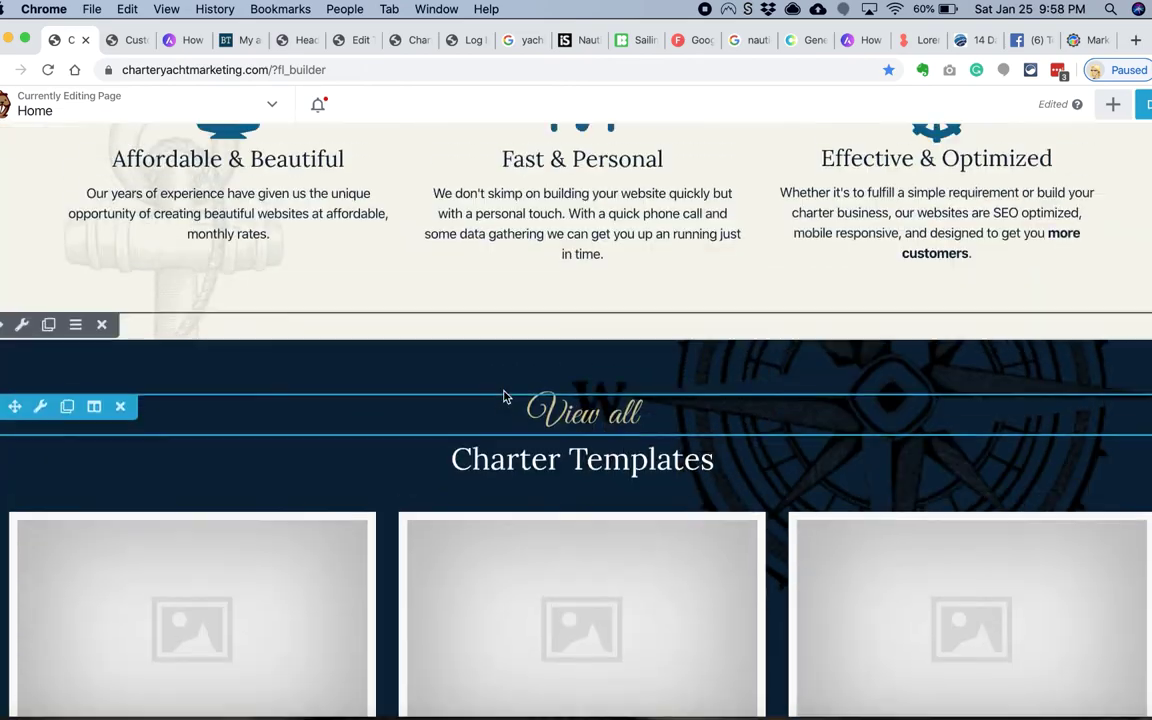
key(super+p)
Step: Set the Content Grid card title text colour to blue #015d84
scroll(391, 329, down, 3)
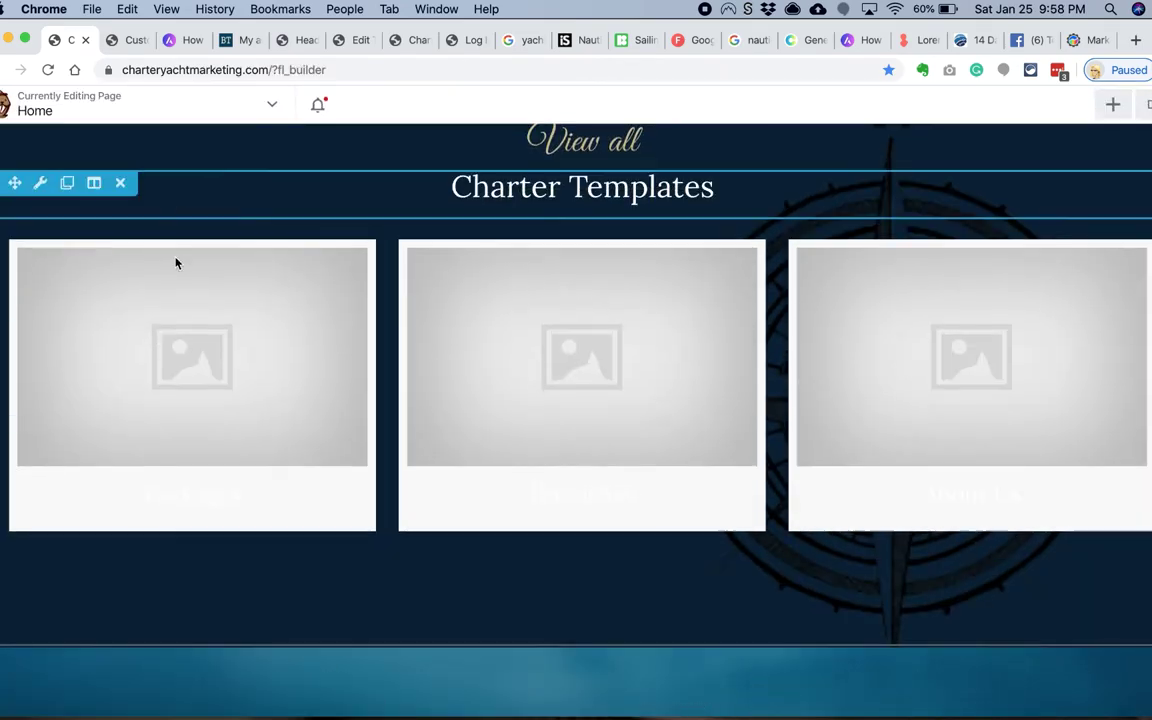
click(284, 276)
click(396, 215)
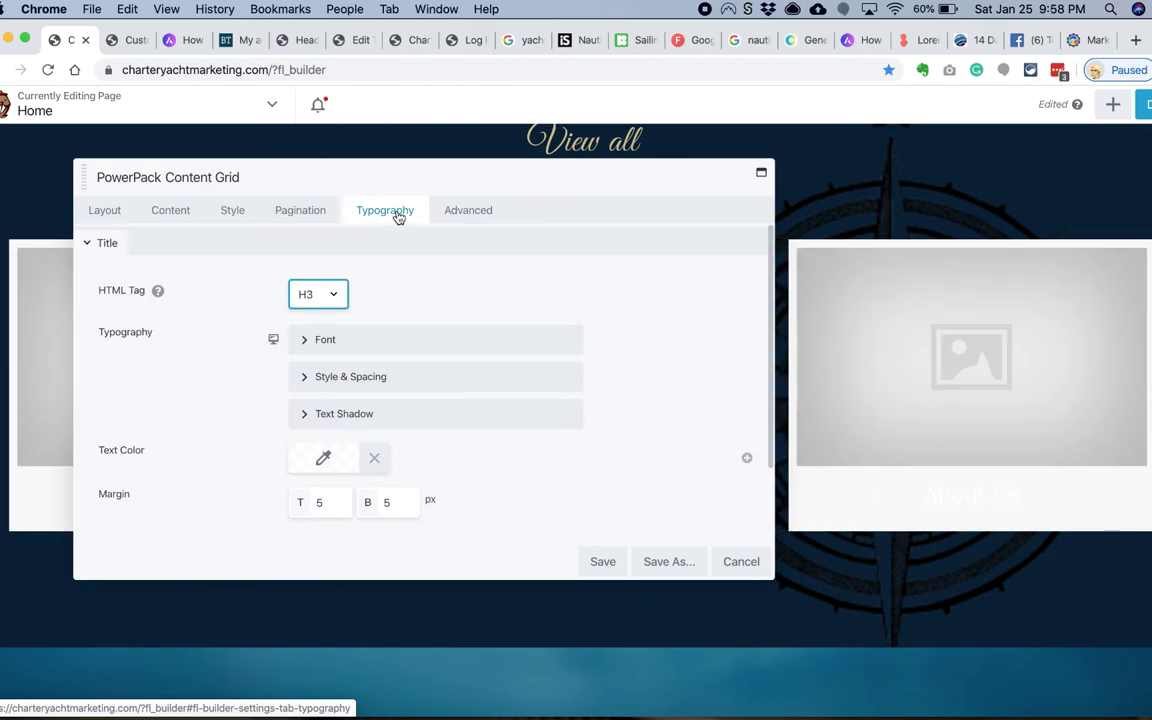
click(323, 457)
click(411, 427)
click(321, 384)
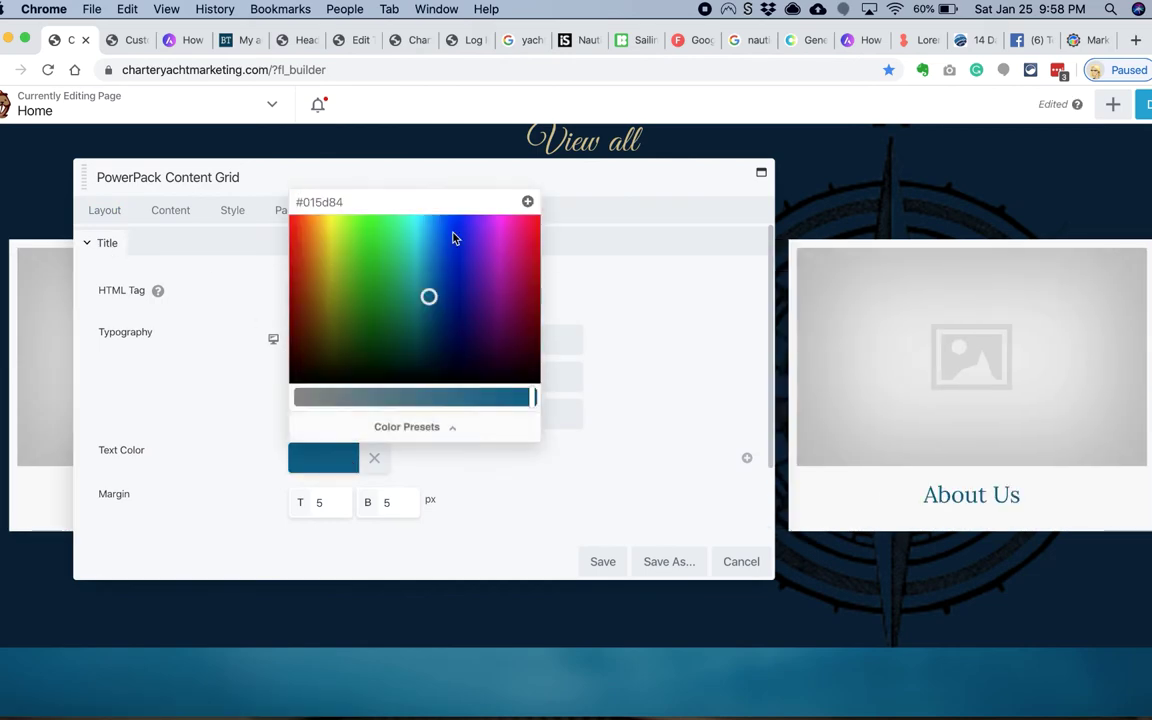
click(308, 340)
drag(397, 175, 497, 352)
click(323, 271)
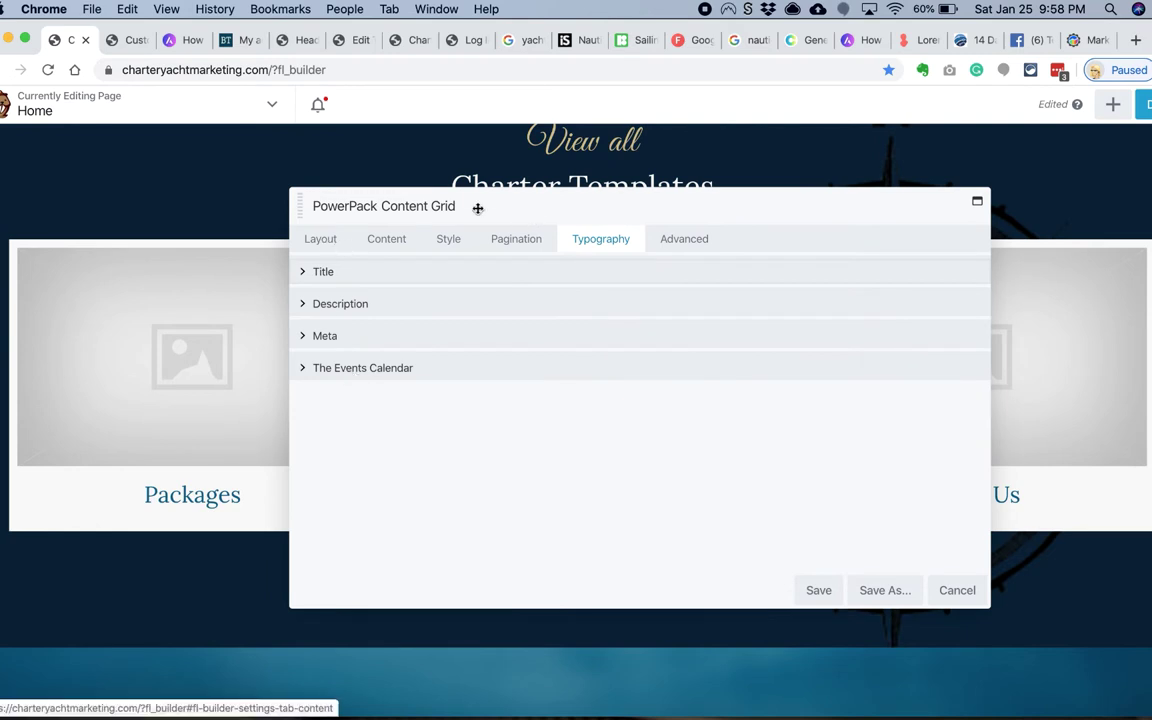
Step: Give the cards a semi-transparent black background rgba(0,0,0,0.46) and save the grid
click(320, 239)
click(448, 239)
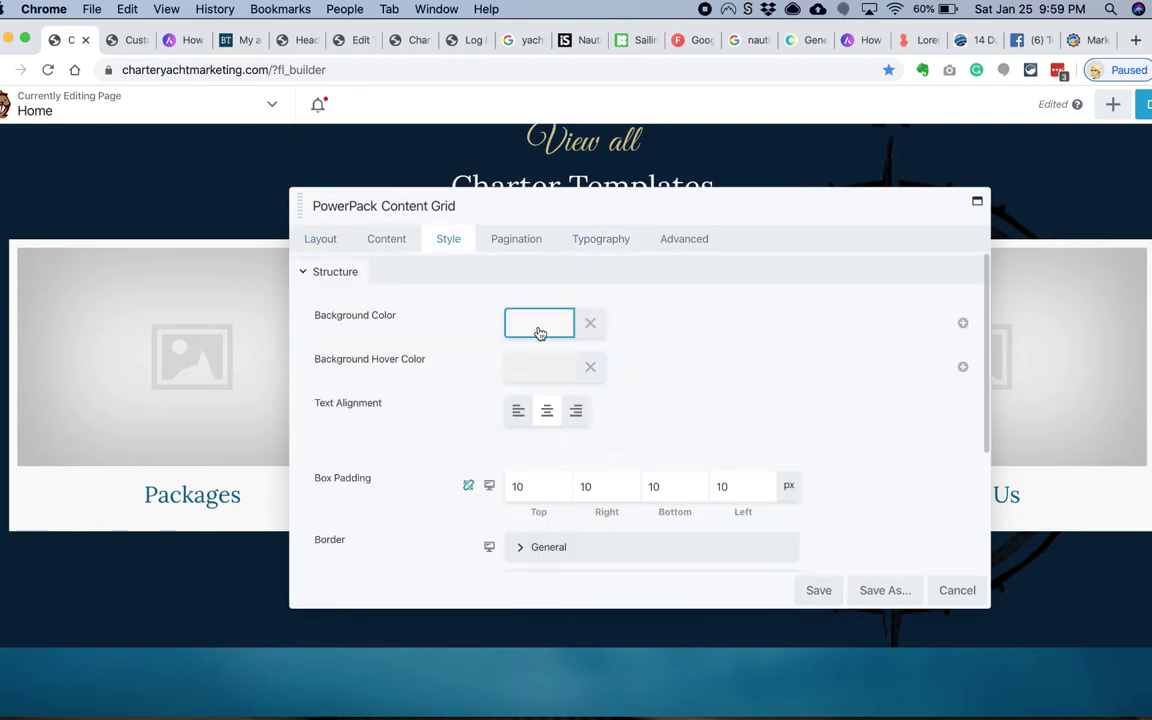
click(537, 330)
drag(765, 382, 766, 429)
click(637, 577)
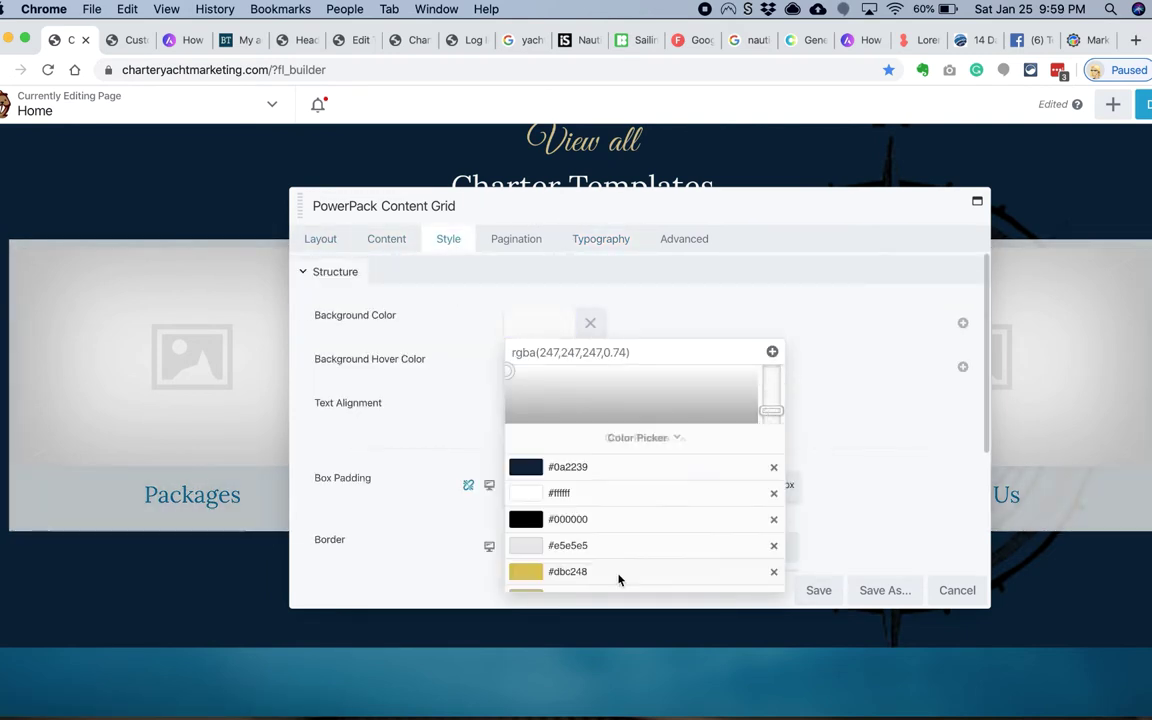
click(560, 517)
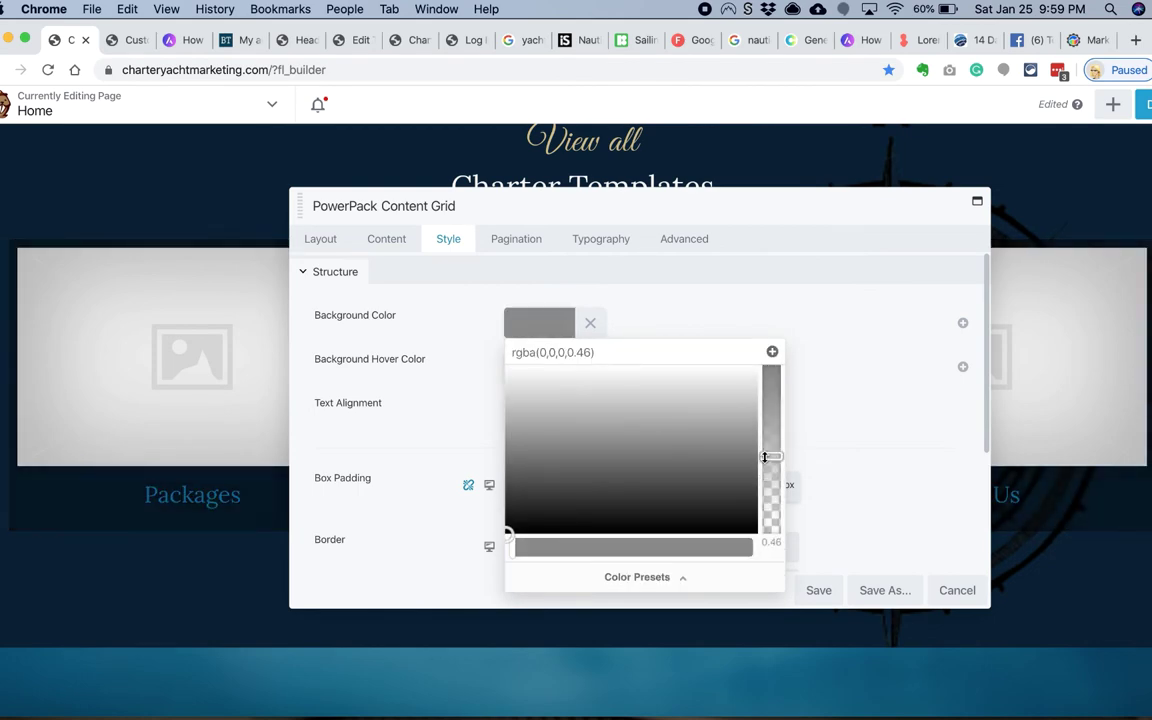
click(740, 545)
key(Return)
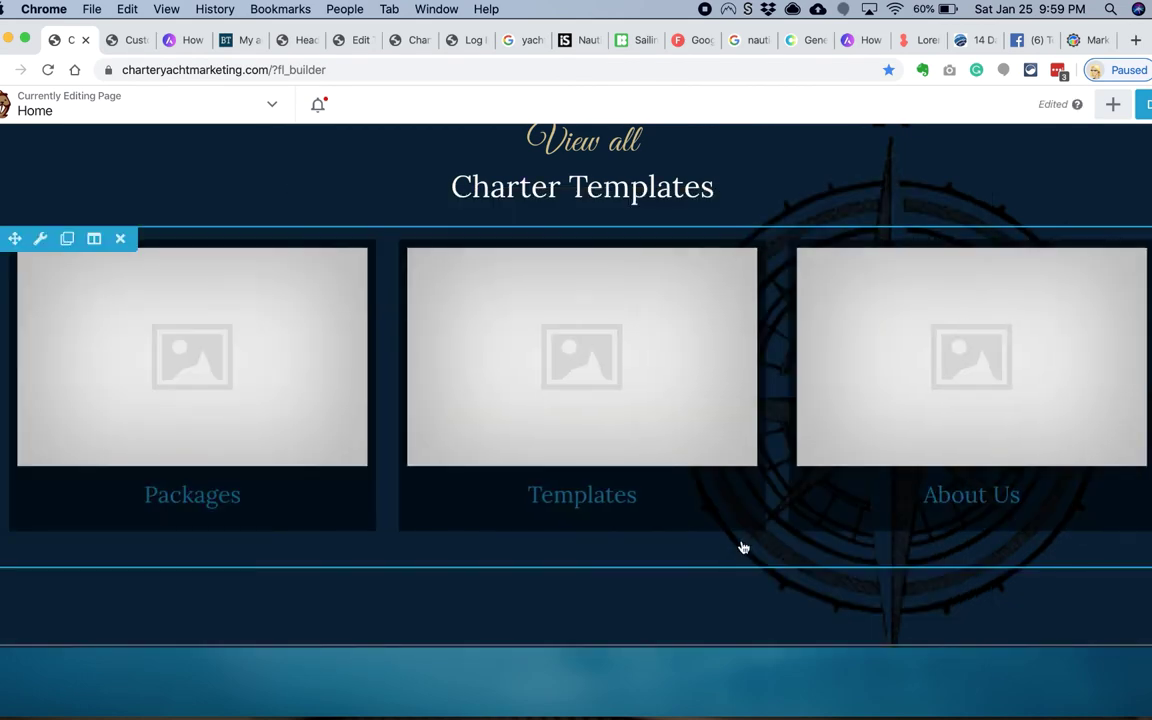
scroll(738, 548, down, 6)
scroll(663, 486, up, 5)
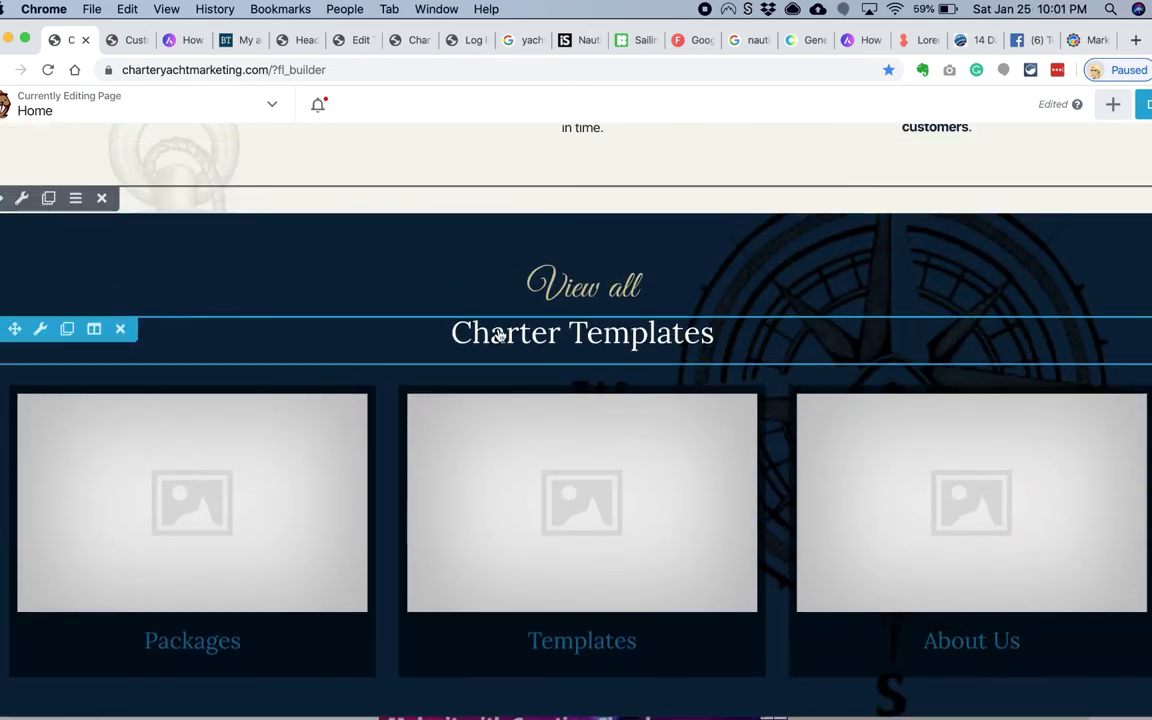
Step: Edit the section headings' text to read We Help You Put Your Ideas Into Action
click(498, 336)
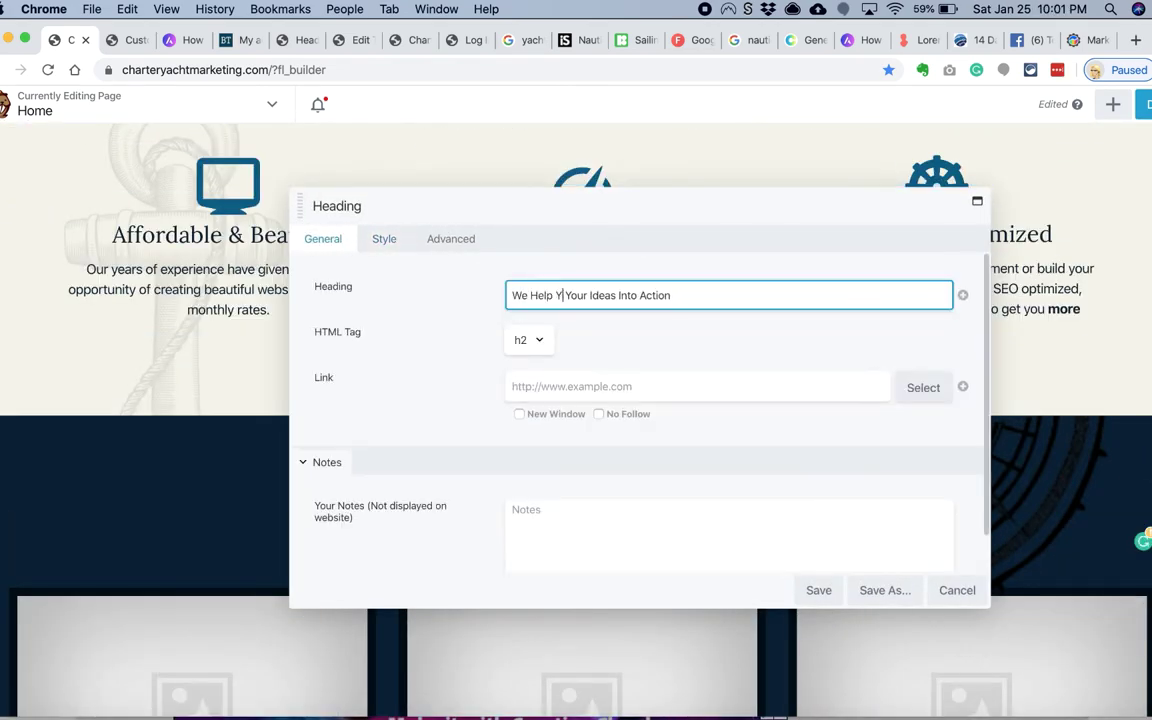
key(Return)
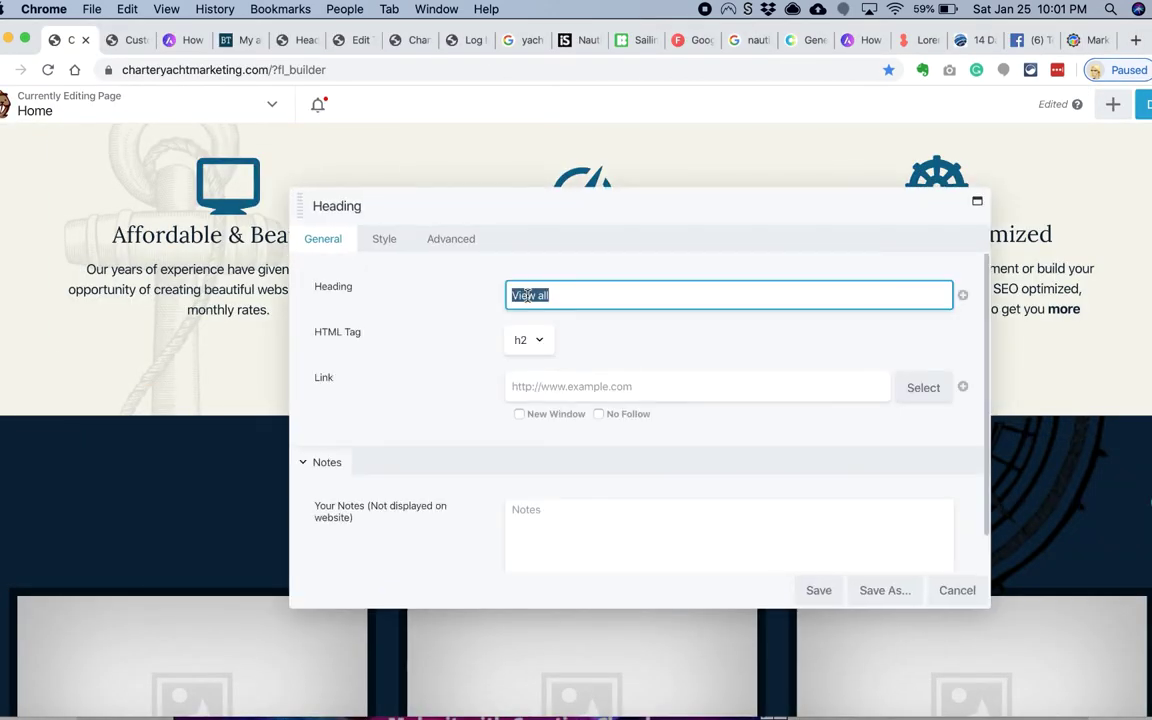
text(tes)
key(Return)
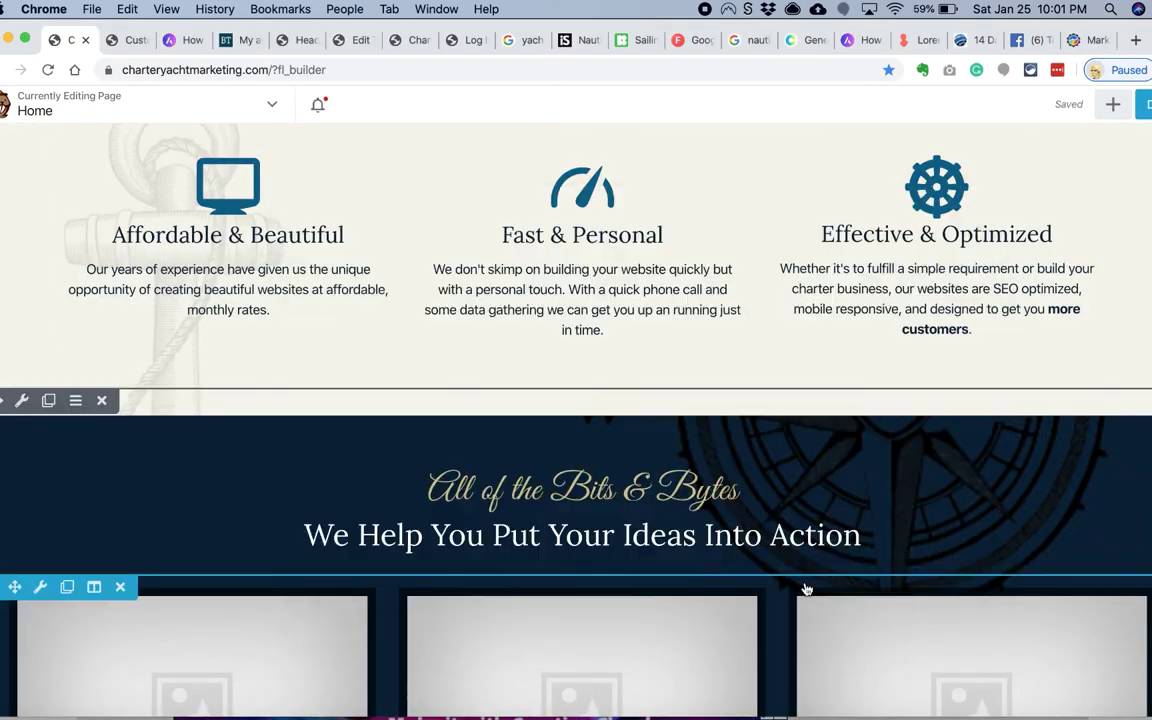
scroll(13, 262, down, 5)
scroll(18, 303, up, 4)
Step: Review the section row's spacing and visibility settings without changes
click(20, 212)
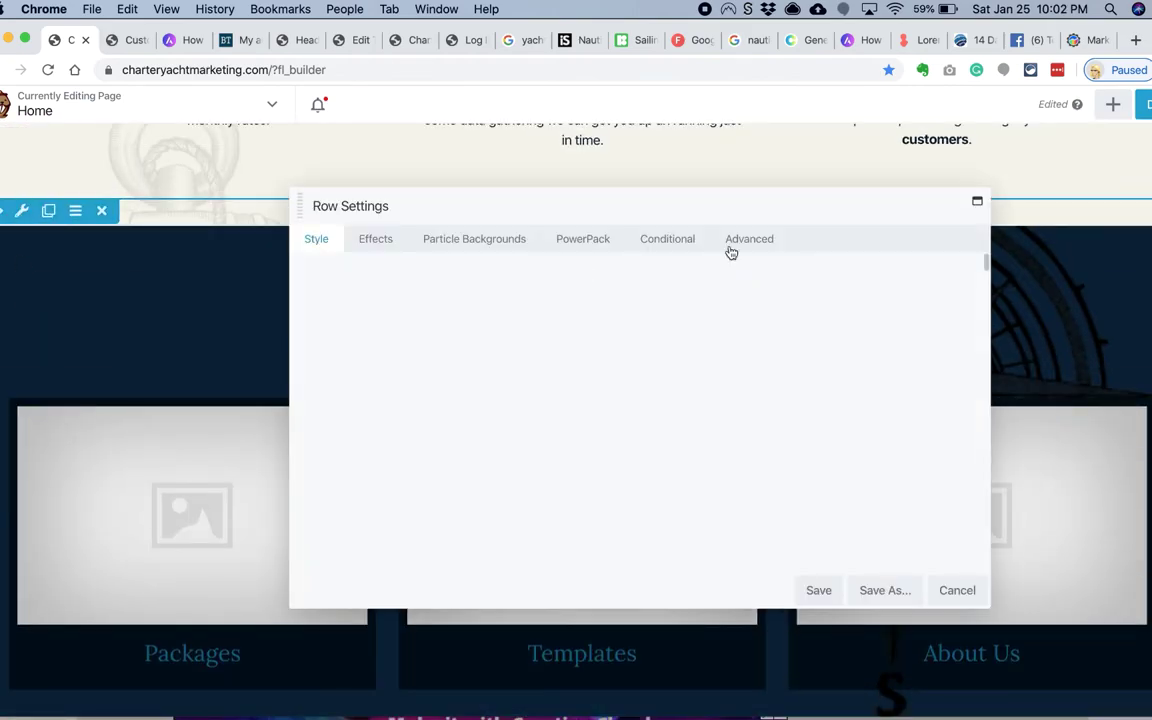
click(665, 244)
key(Return)
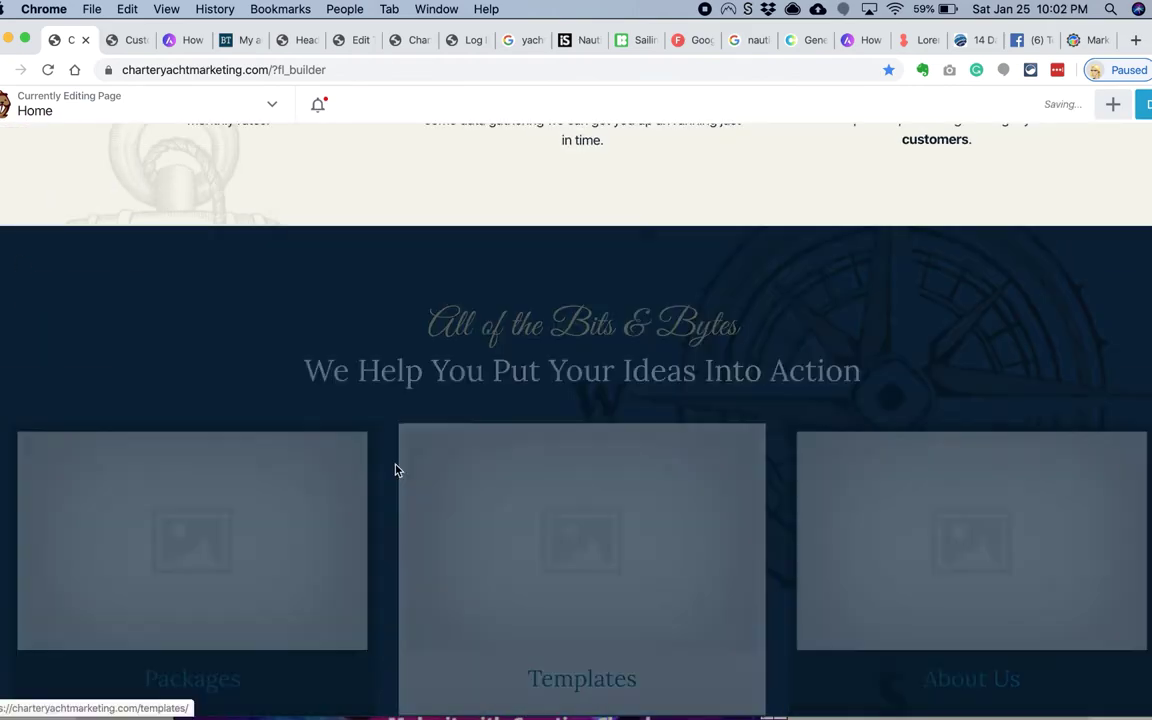
scroll(390, 465, down, 10)
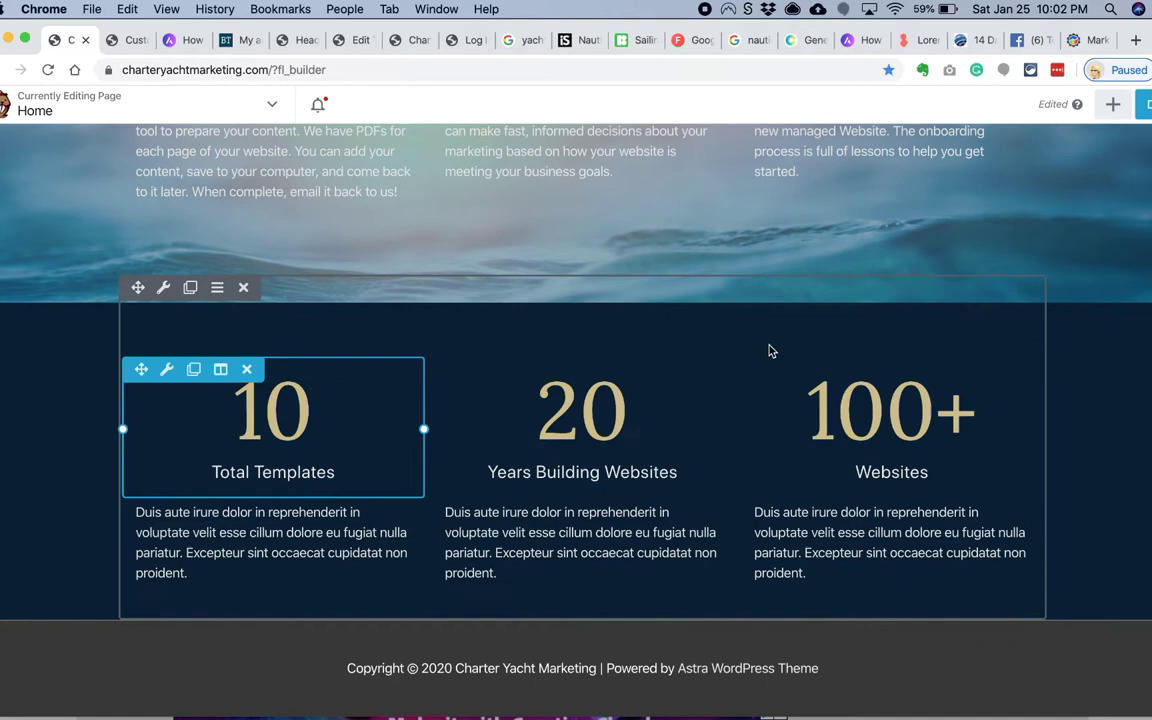
Step: Add a one-column row below the stats and drop a Gravity Form module into it
click(1113, 104)
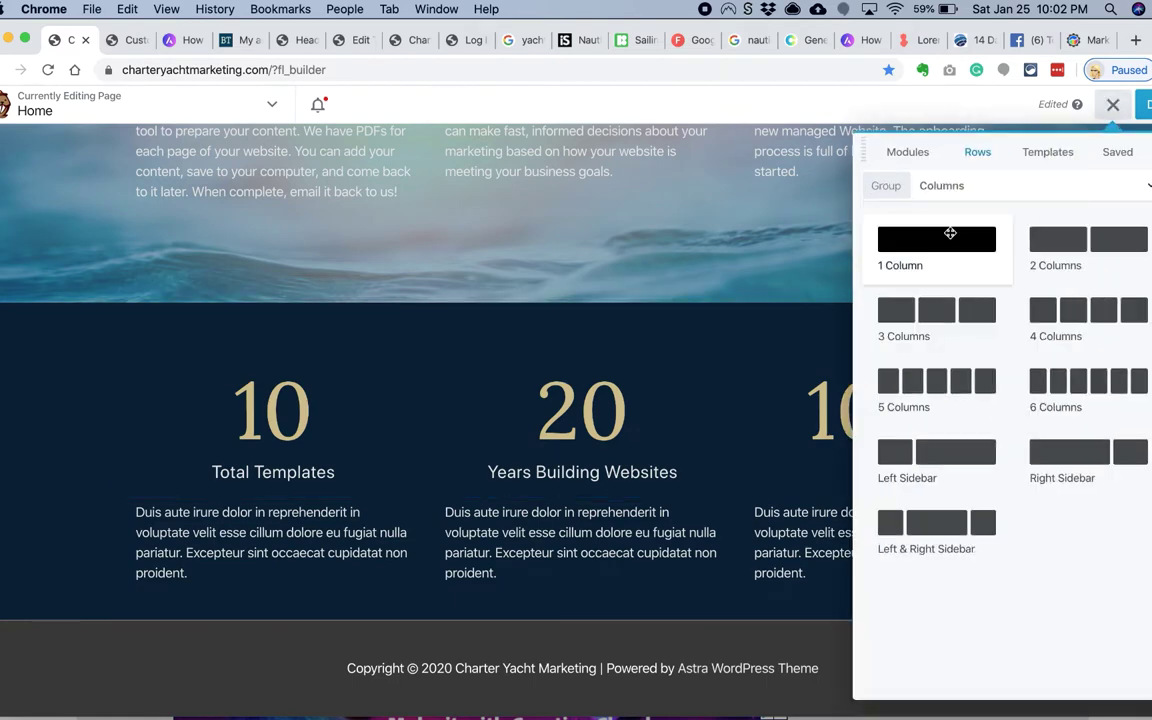
drag(945, 238, 578, 630)
click(915, 153)
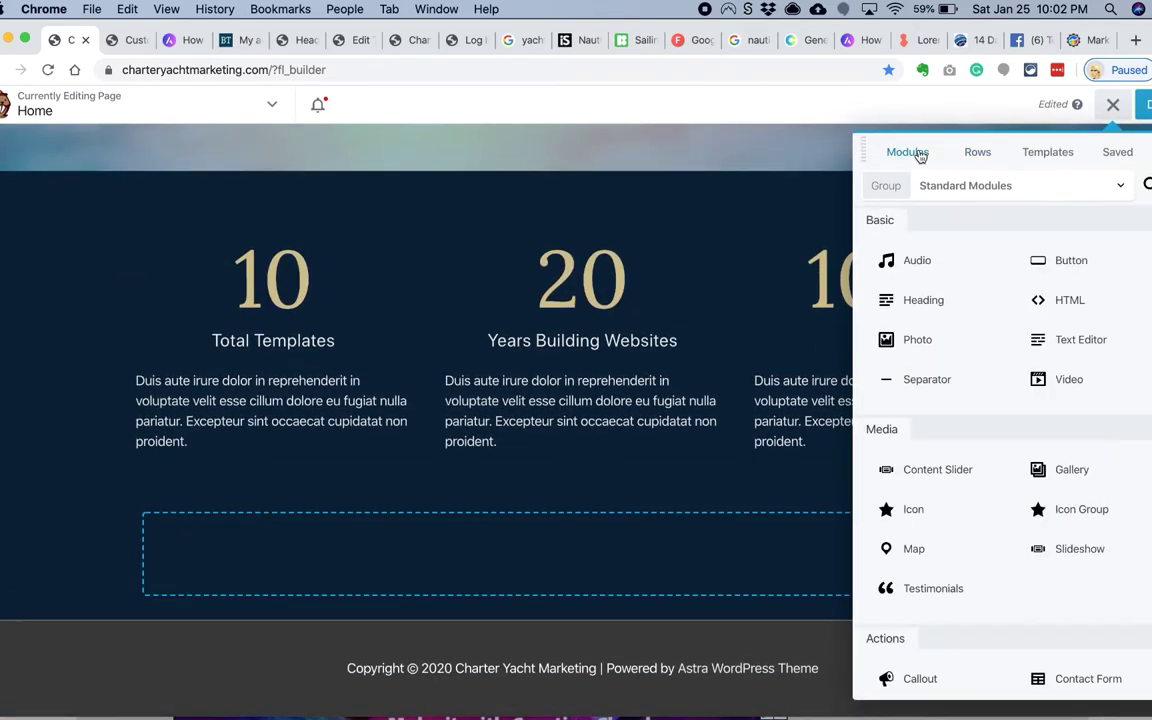
click(1147, 185)
text(gra)
drag(920, 314, 866, 583)
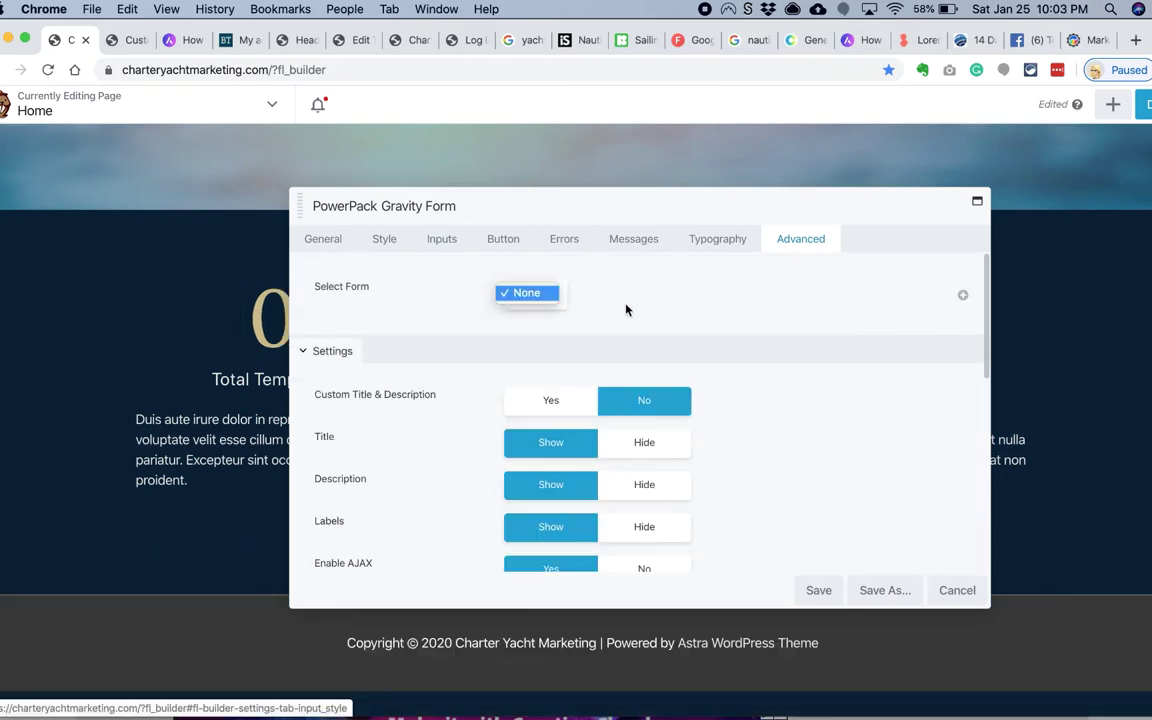
click(128, 40)
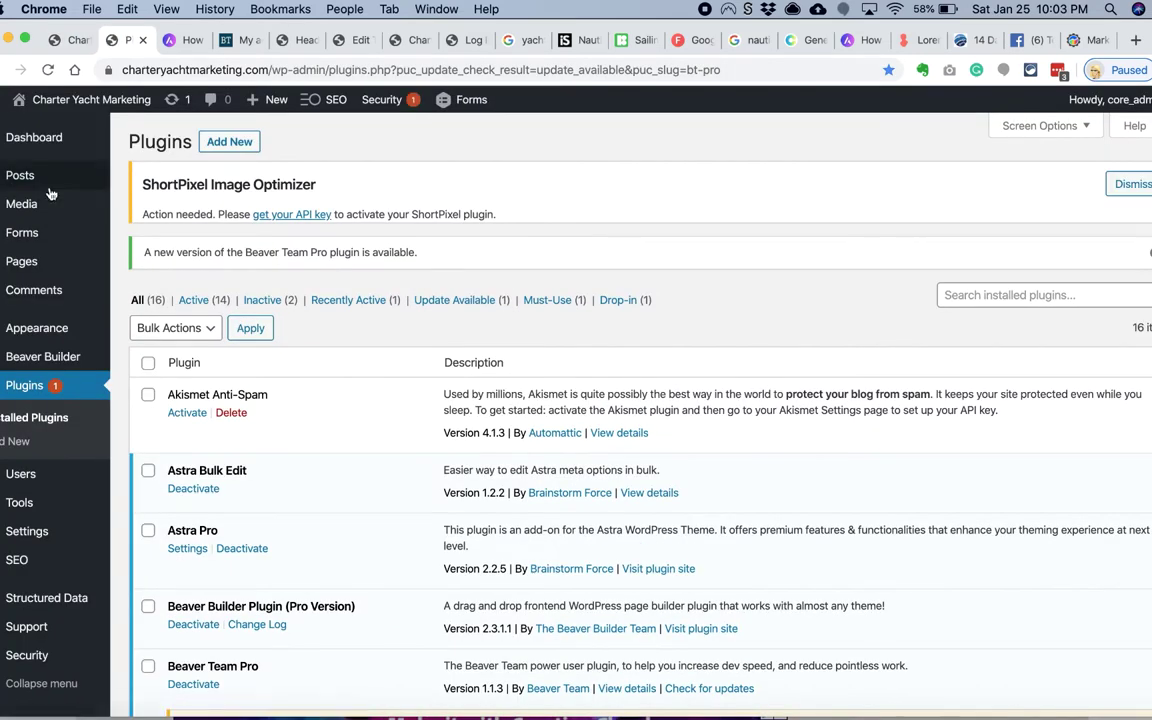
Step: Create a new Gravity Form named 'Subscribe'
click(130, 234)
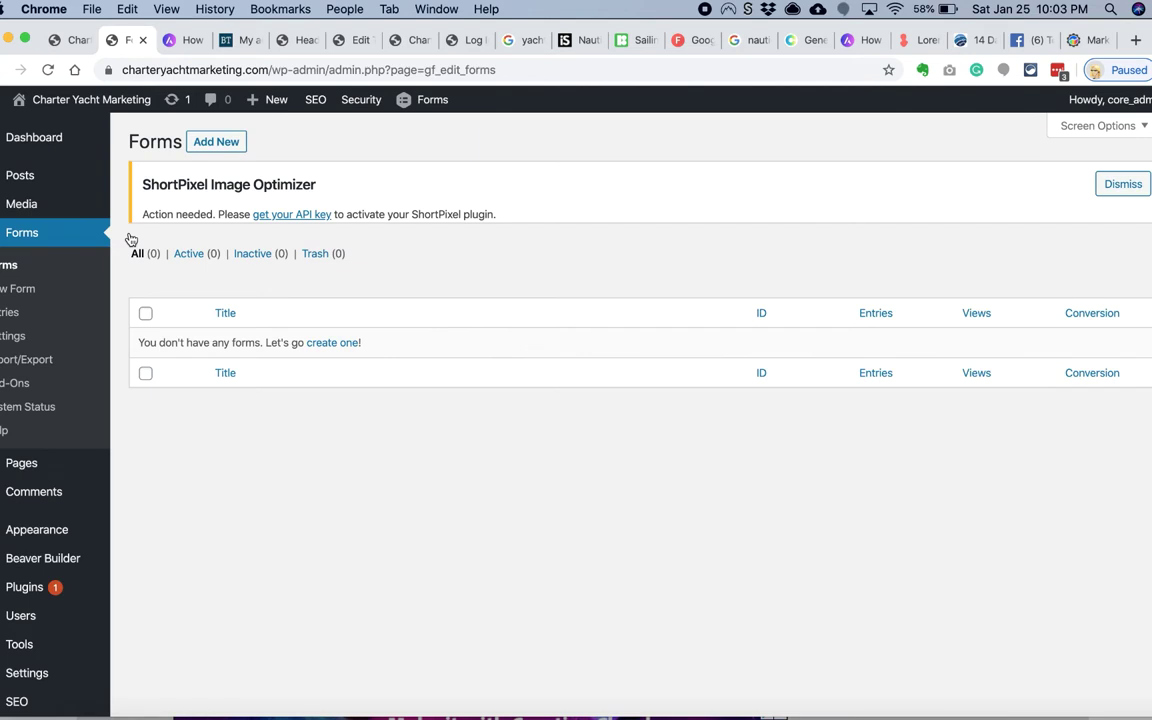
click(216, 141)
text(Subscribe)
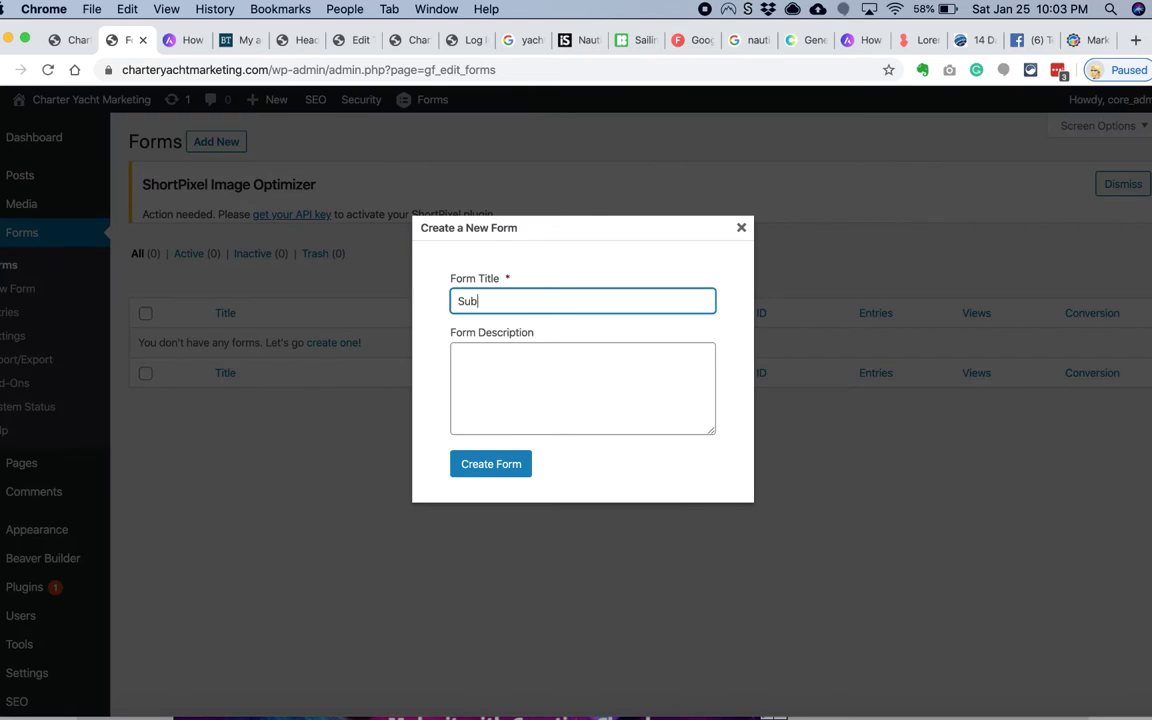
click(480, 466)
Step: Add a single-line 'First Name' field and an Email field to the form
click(975, 351)
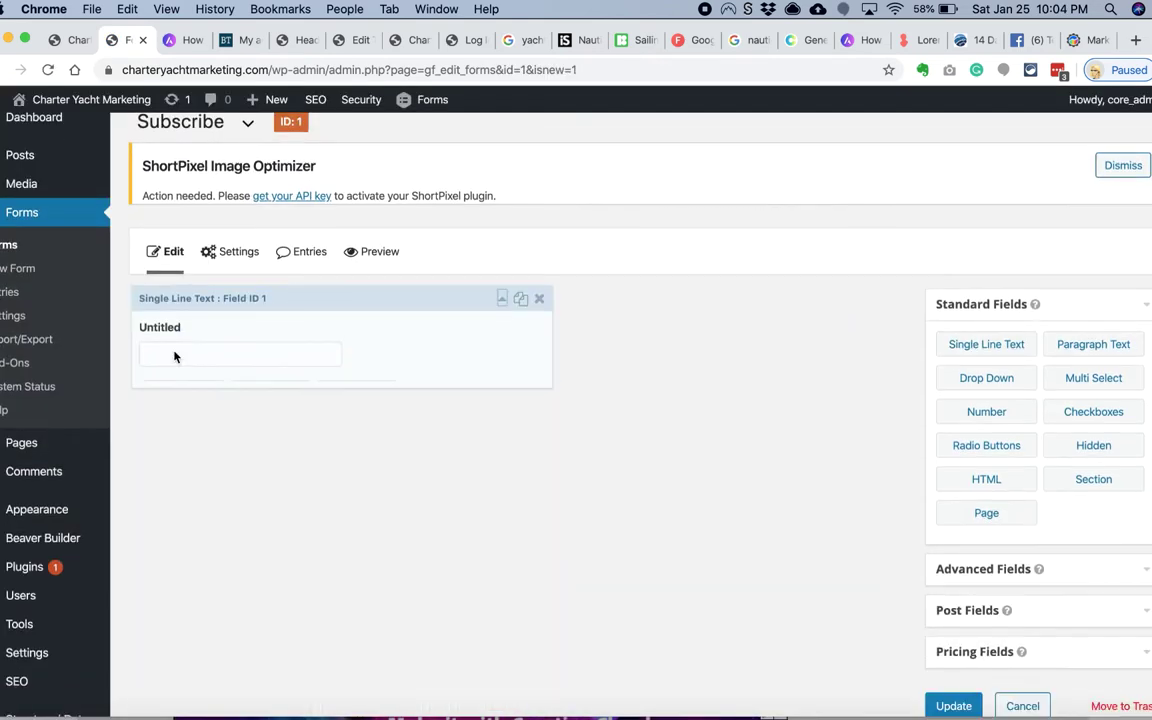
click(160, 330)
text(First Name)
click(503, 300)
click(520, 298)
click(239, 442)
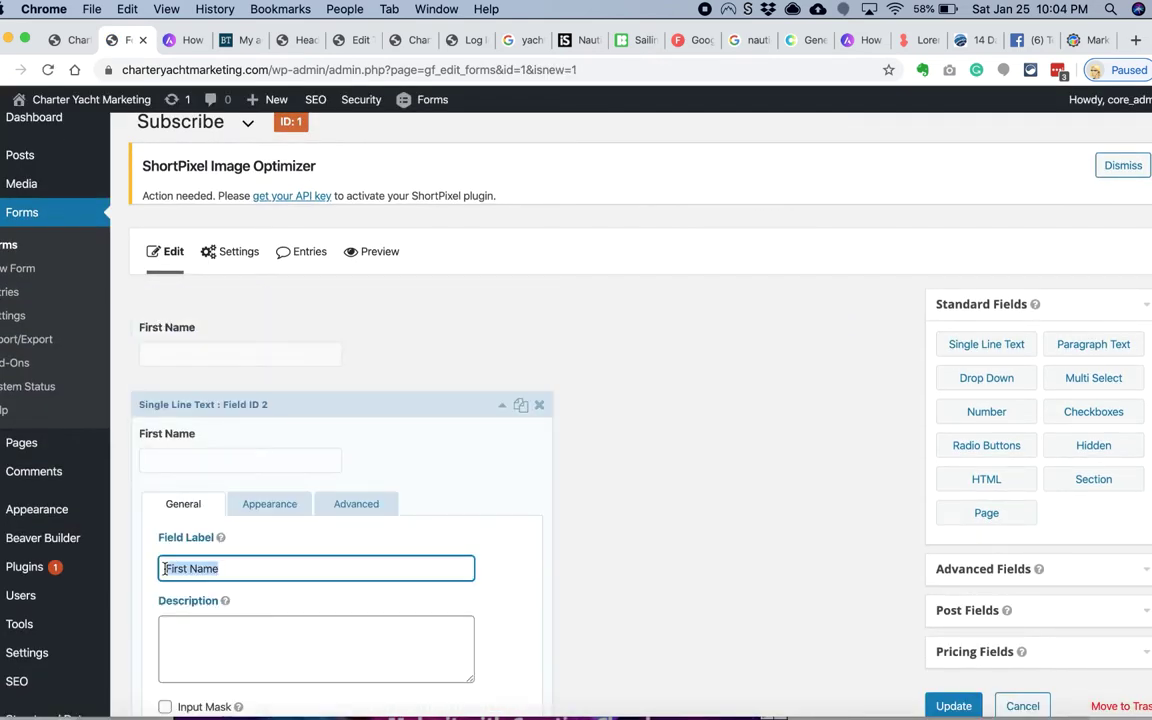
click(540, 404)
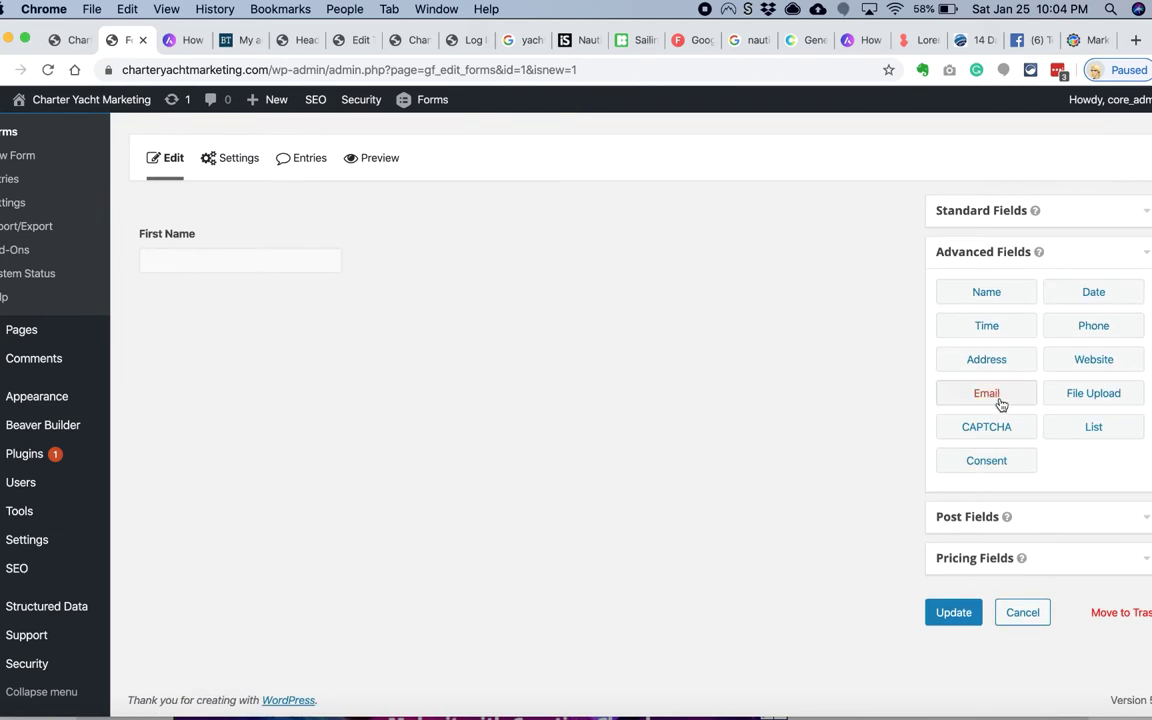
drag(1000, 403, 218, 311)
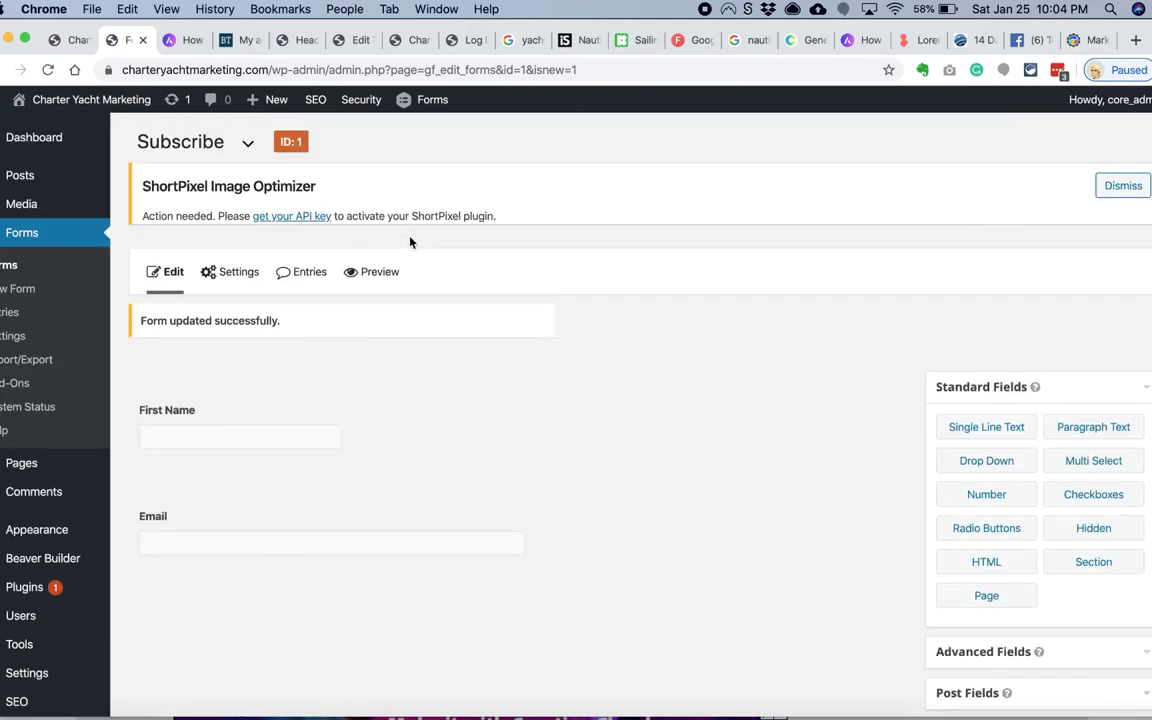
Step: Publish a new page titled 'Thank You For Subscribing'
click(236, 273)
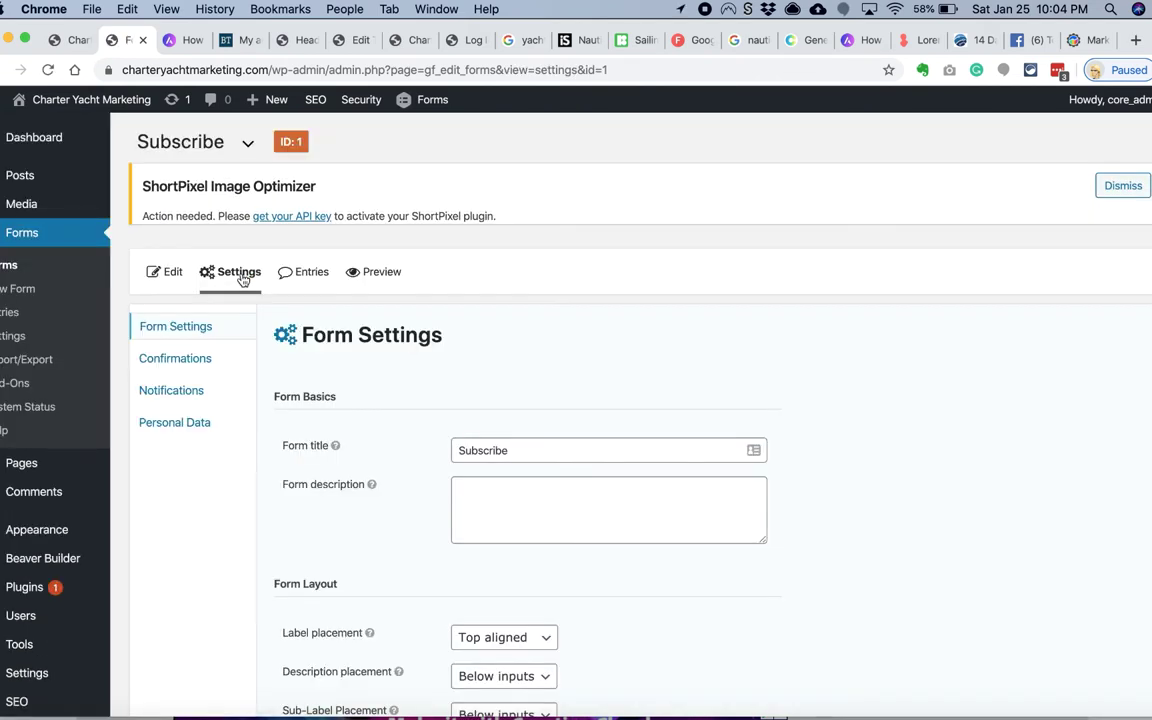
scroll(241, 280, down, 2)
click(140, 270)
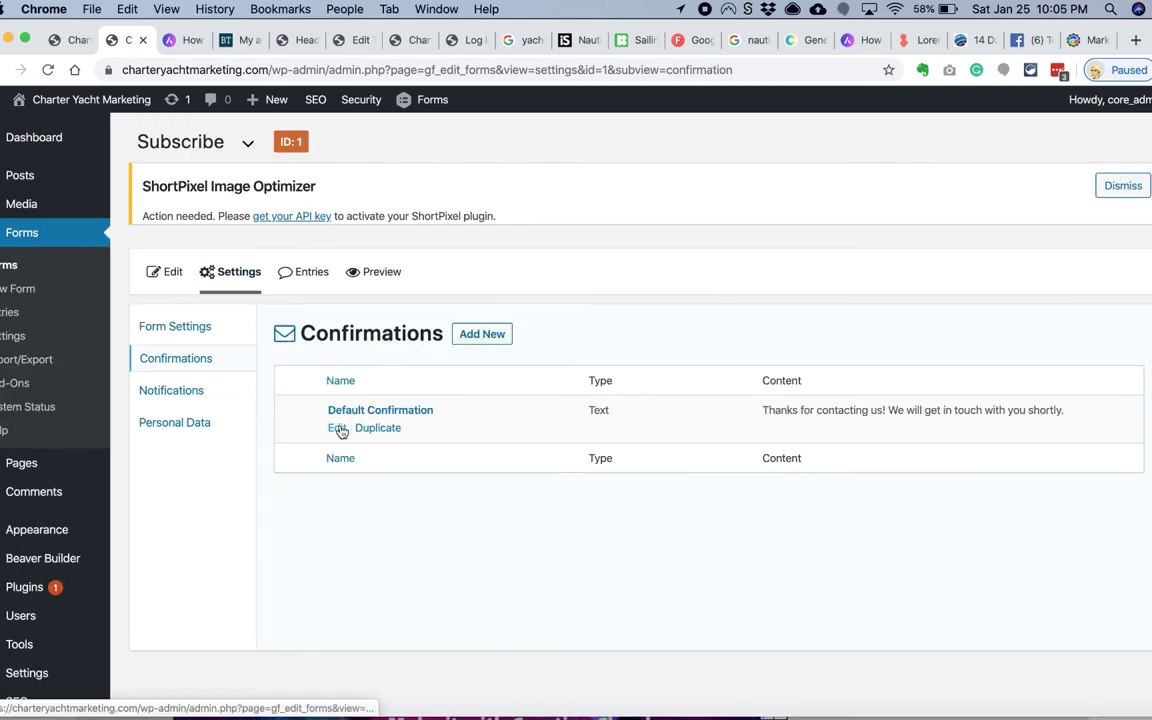
super+click(140, 487)
click(160, 42)
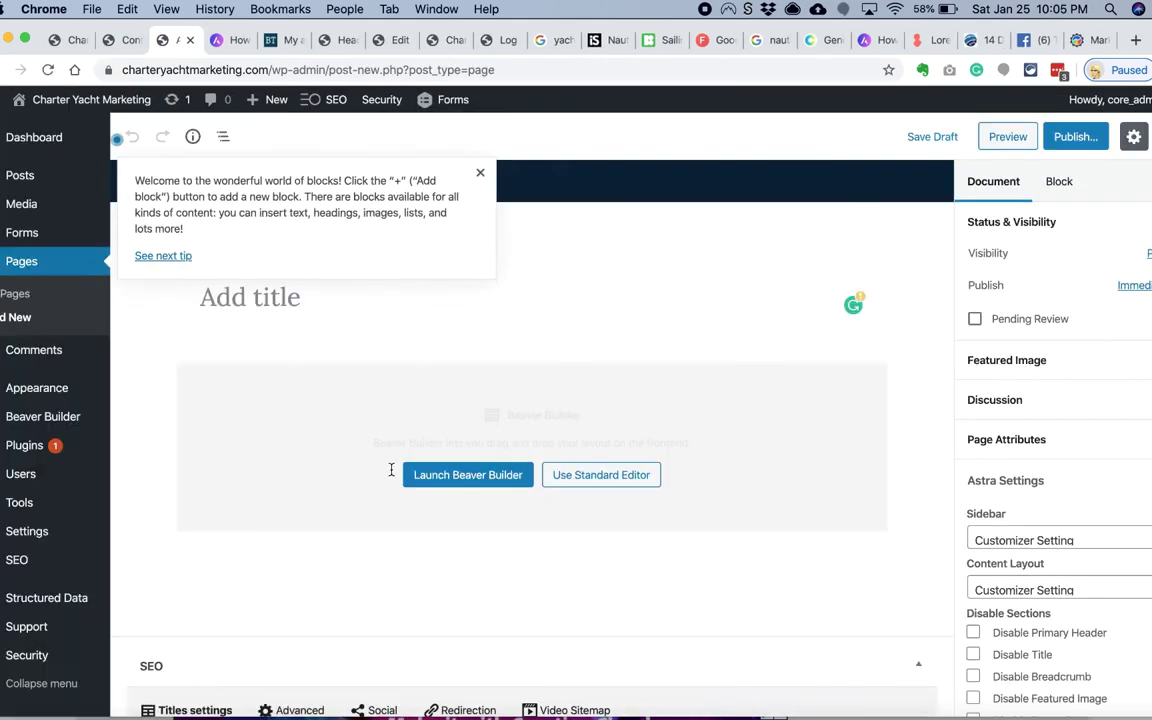
text(Thank You S)
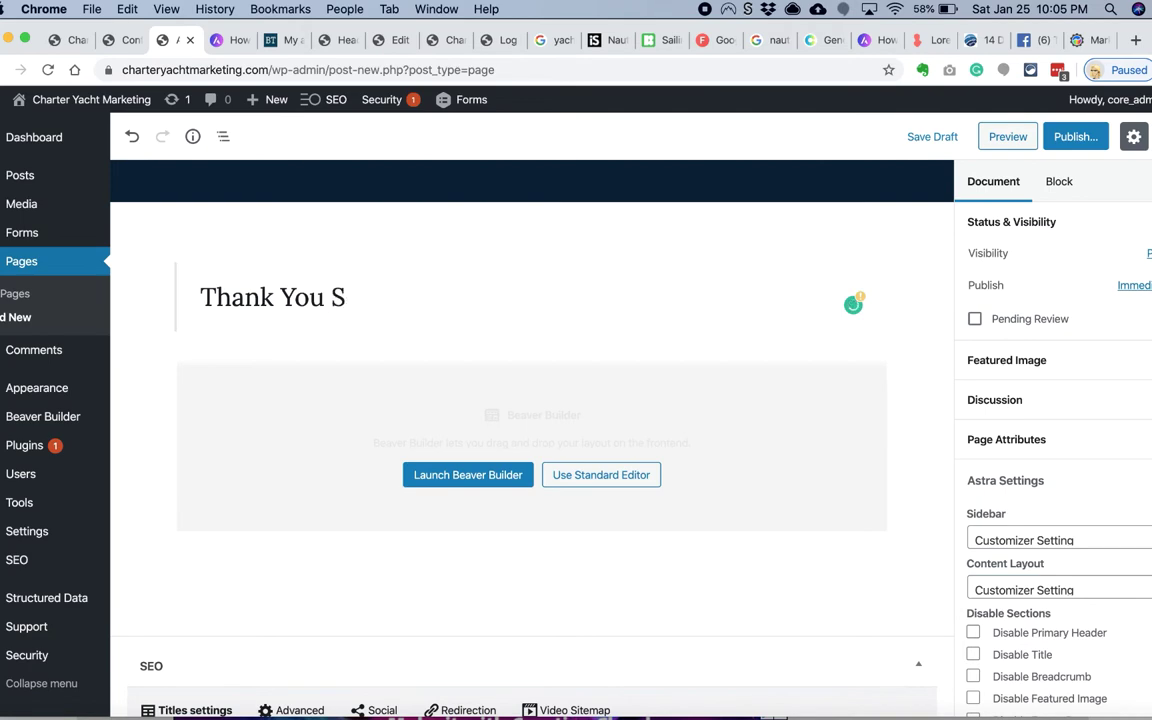
text( For Subscribing)
click(1075, 136)
click(1085, 136)
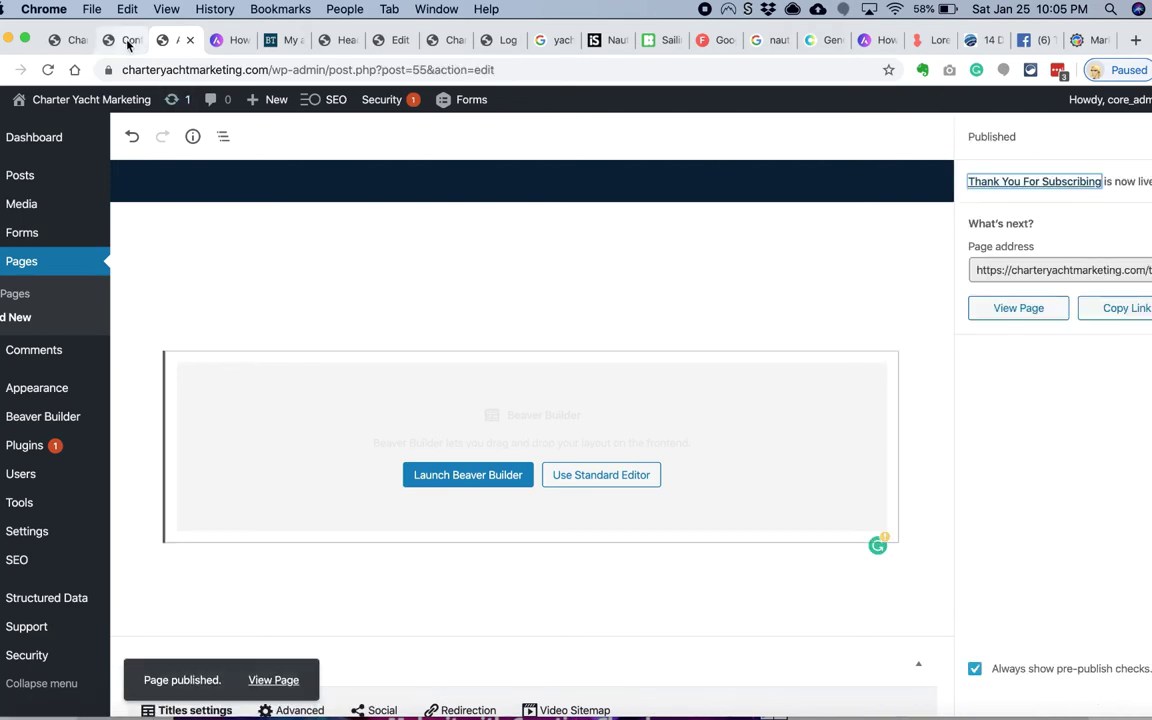
Step: Set the default confirmation to redirect to the Thank You For Subscribing page
click(122, 40)
click(540, 353)
click(573, 388)
click(535, 482)
click(360, 488)
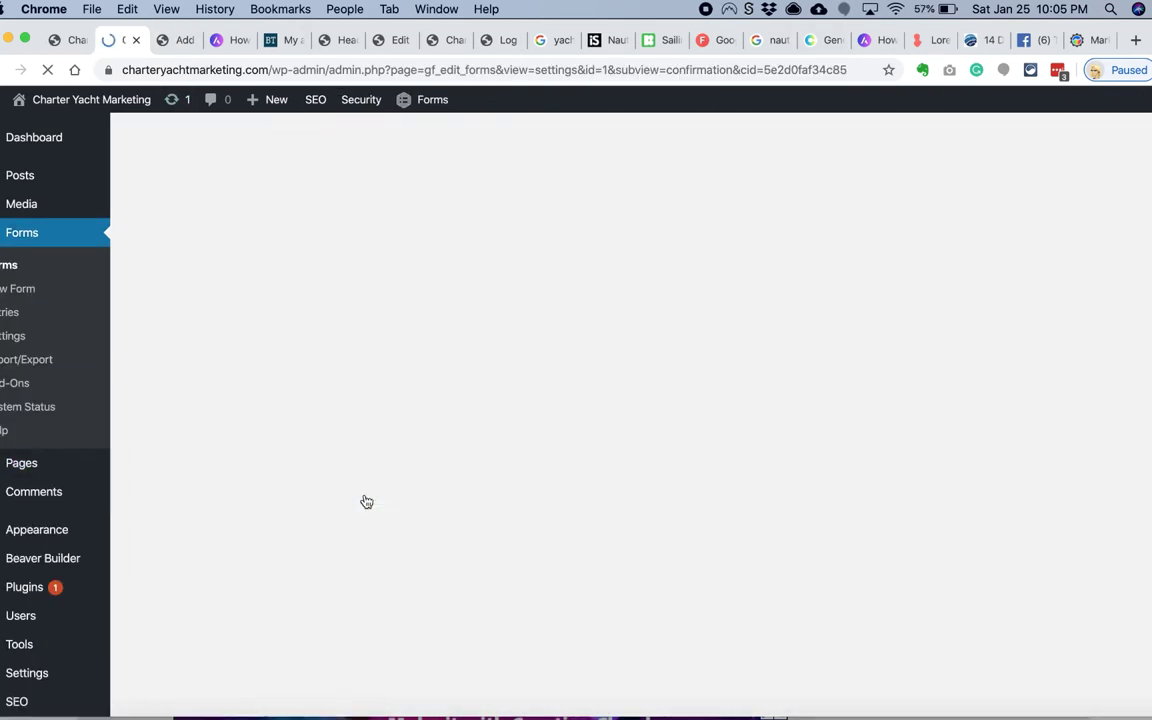
click(338, 432)
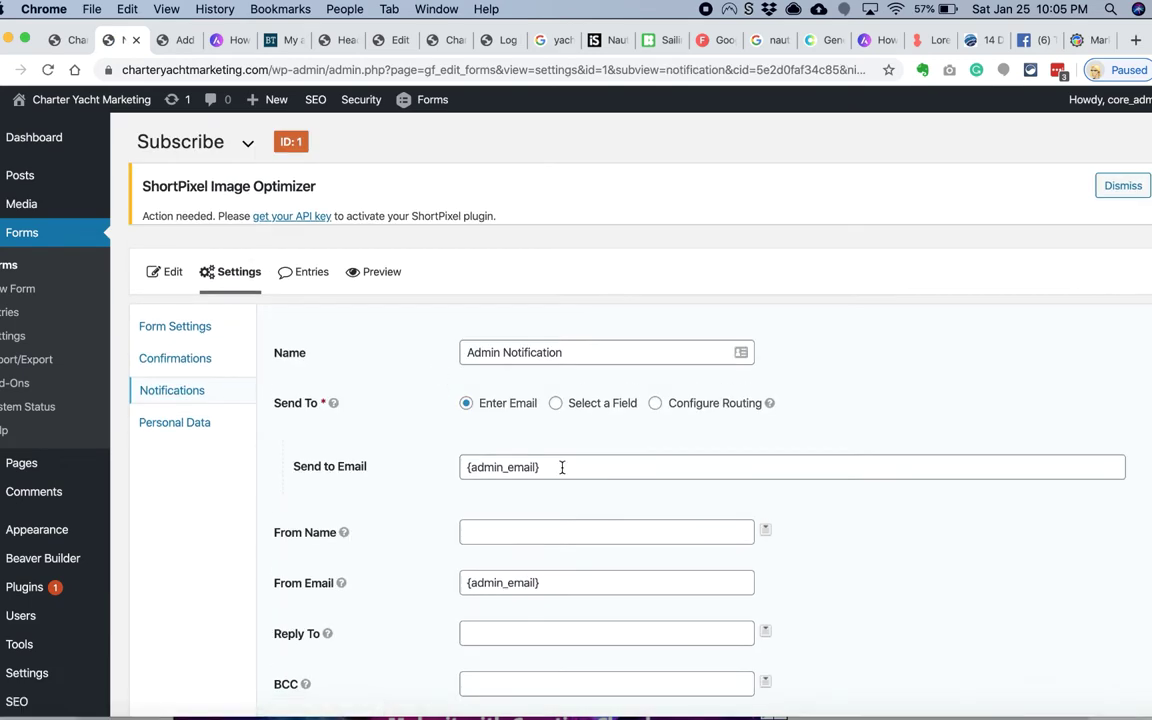
triple_click(533, 467)
key(ctrl+c)
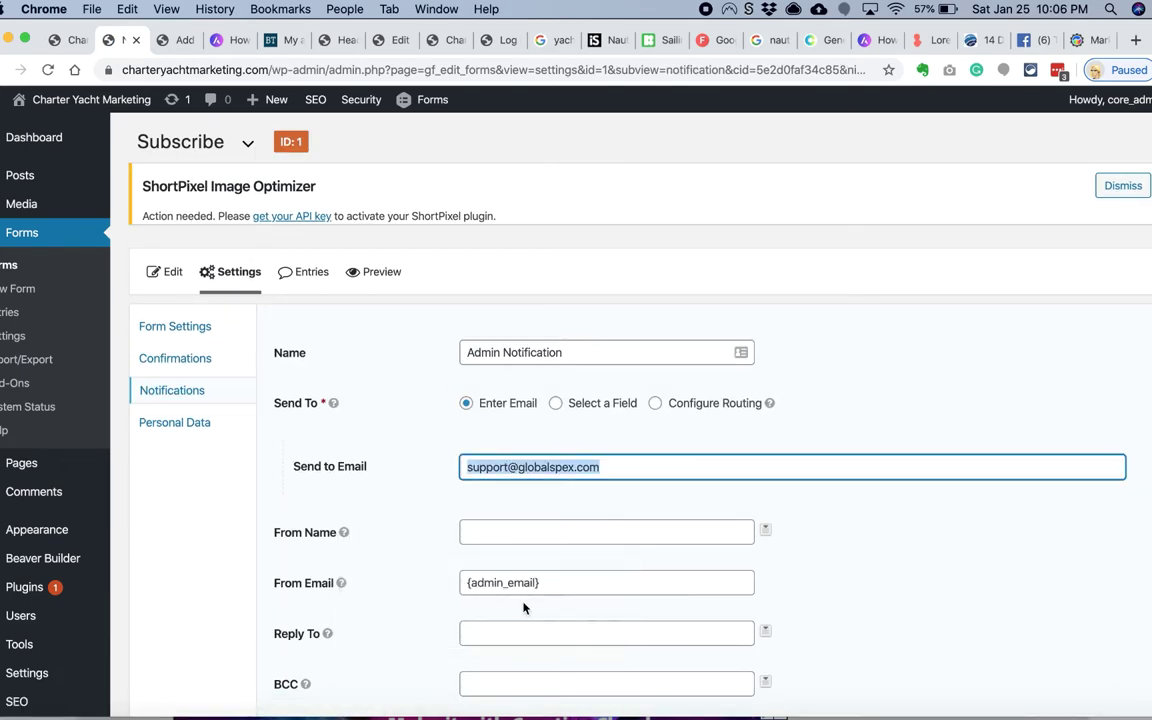
triple_click(503, 582)
key(ctrl+v)
scroll(432, 589, down, 10)
click(334, 561)
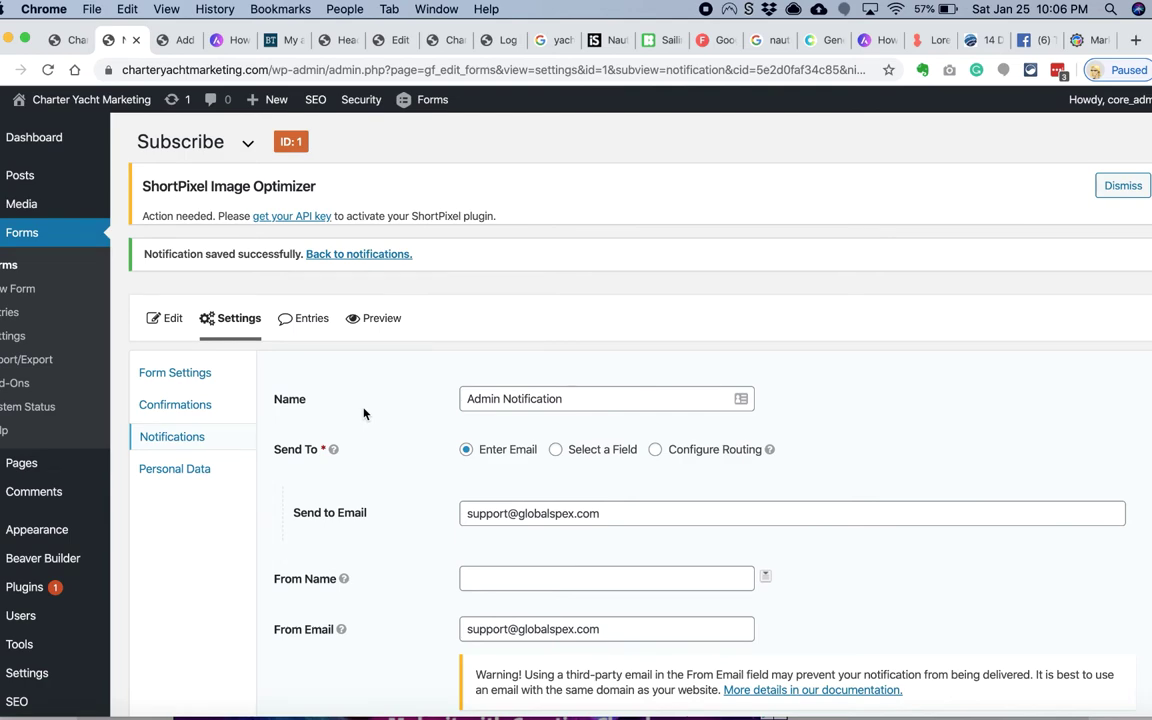
Step: Return to the homepage builder and reload it to pick up the new form
scroll(363, 413, down, 3)
scroll(430, 501, up, 3)
click(77, 40)
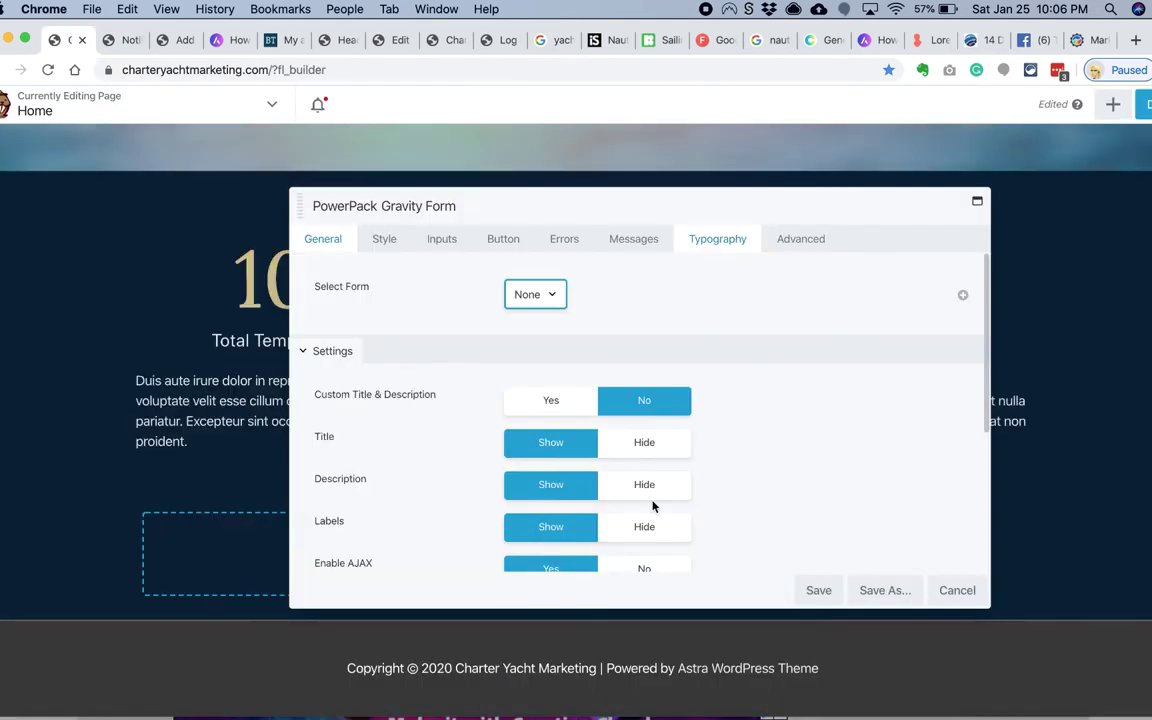
click(957, 590)
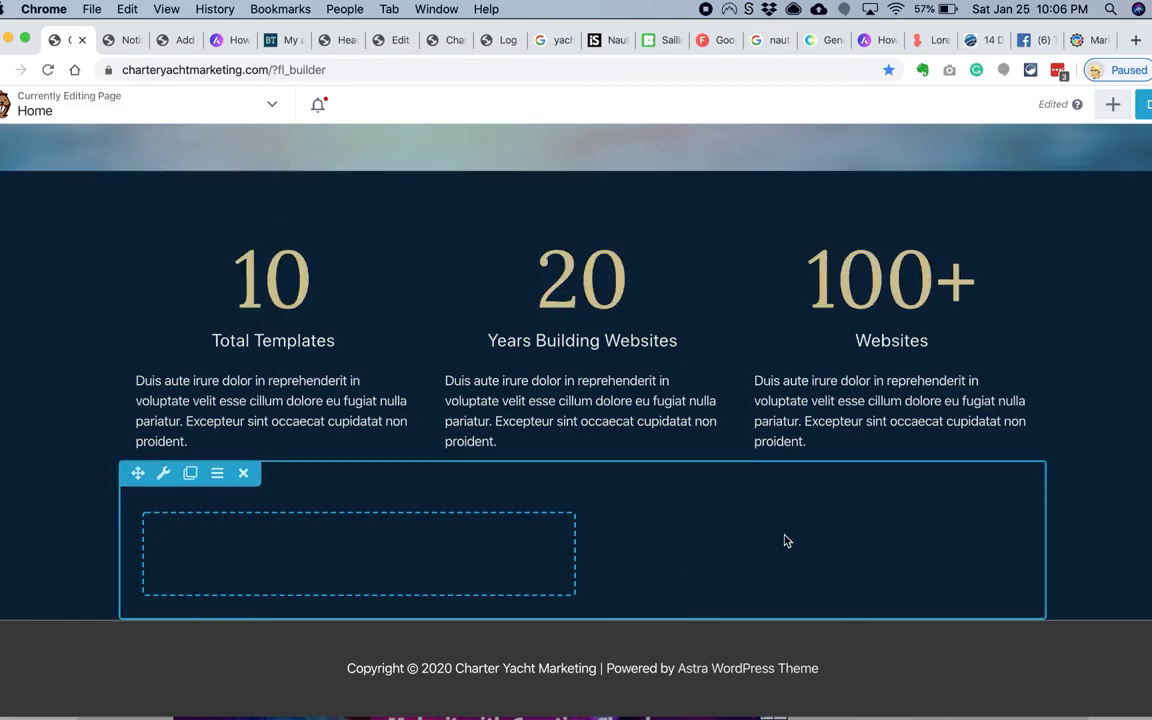
click(785, 540)
key(super+r)
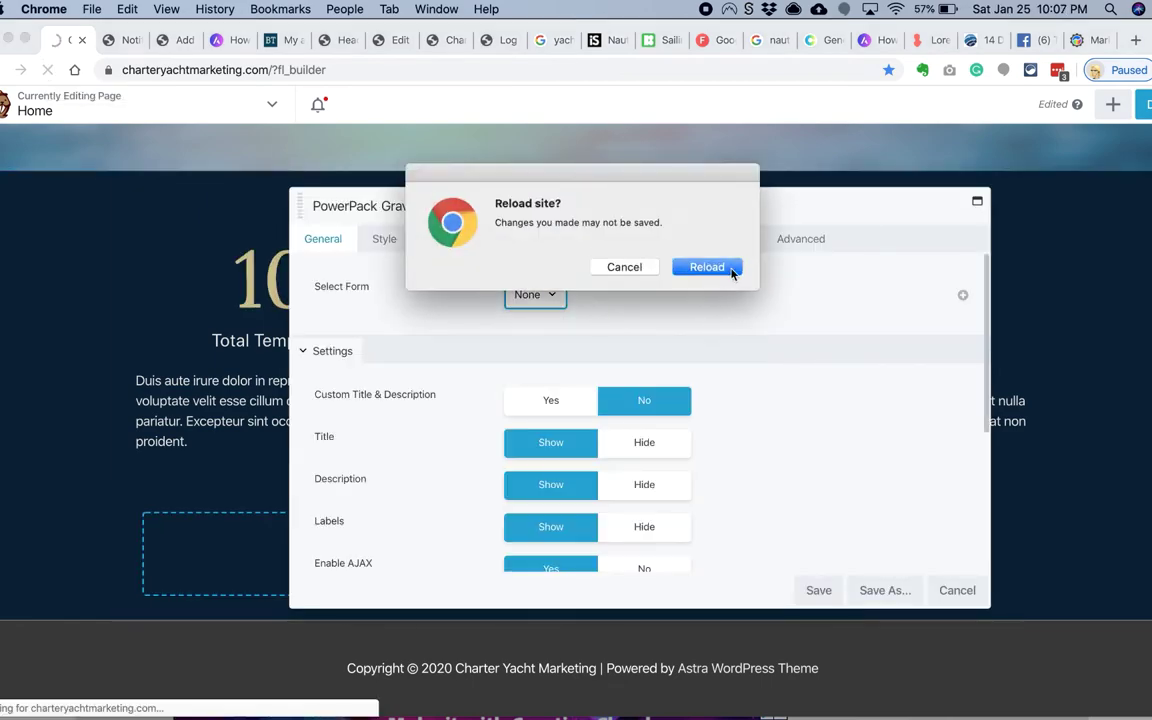
click(710, 266)
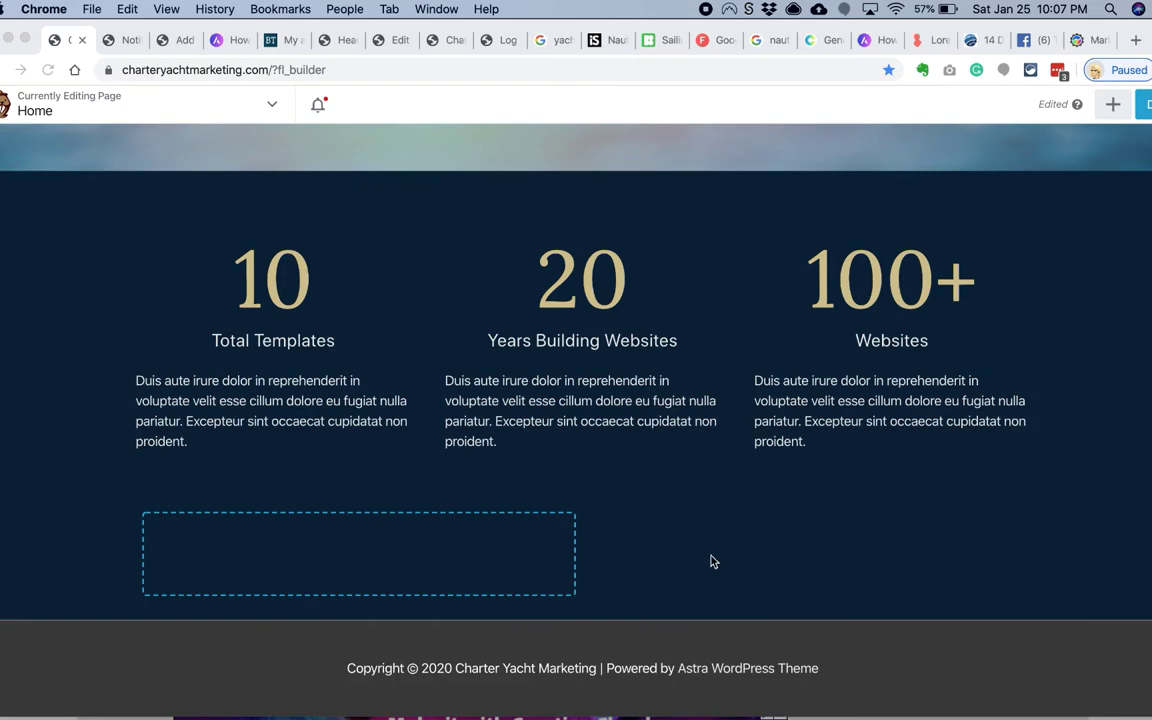
Step: Hide the Subscribe form's title, description and field labels
click(712, 560)
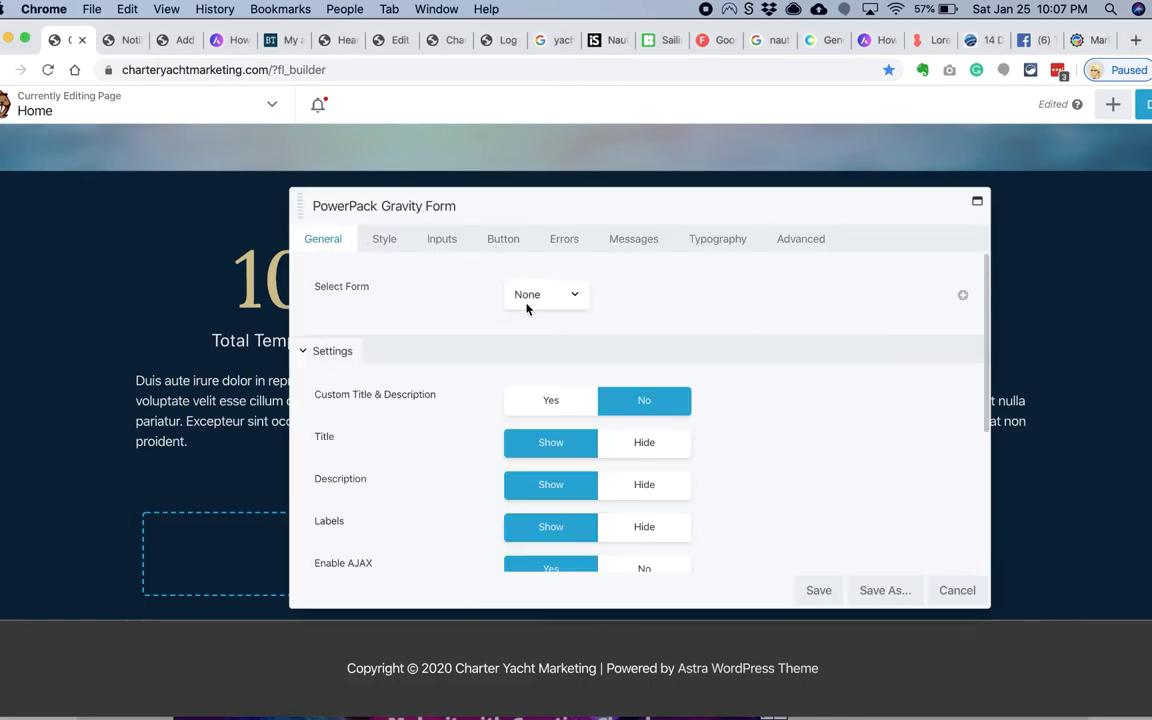
click(642, 442)
click(644, 484)
scroll(645, 490, down, 2)
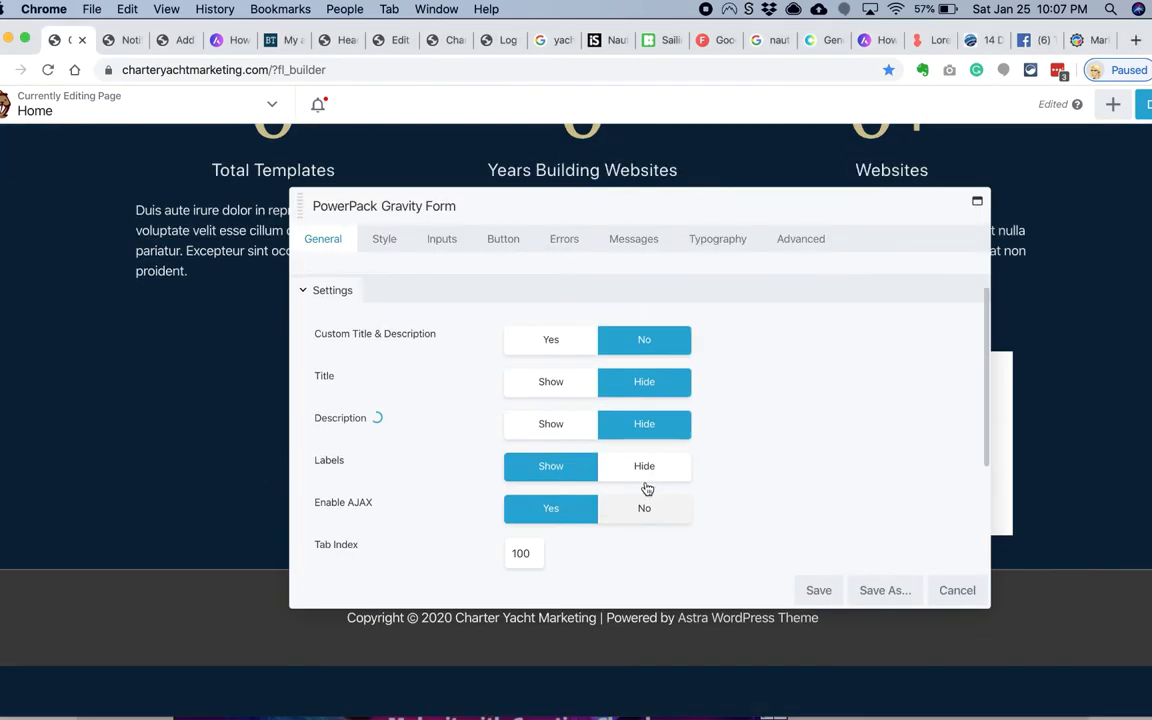
click(645, 480)
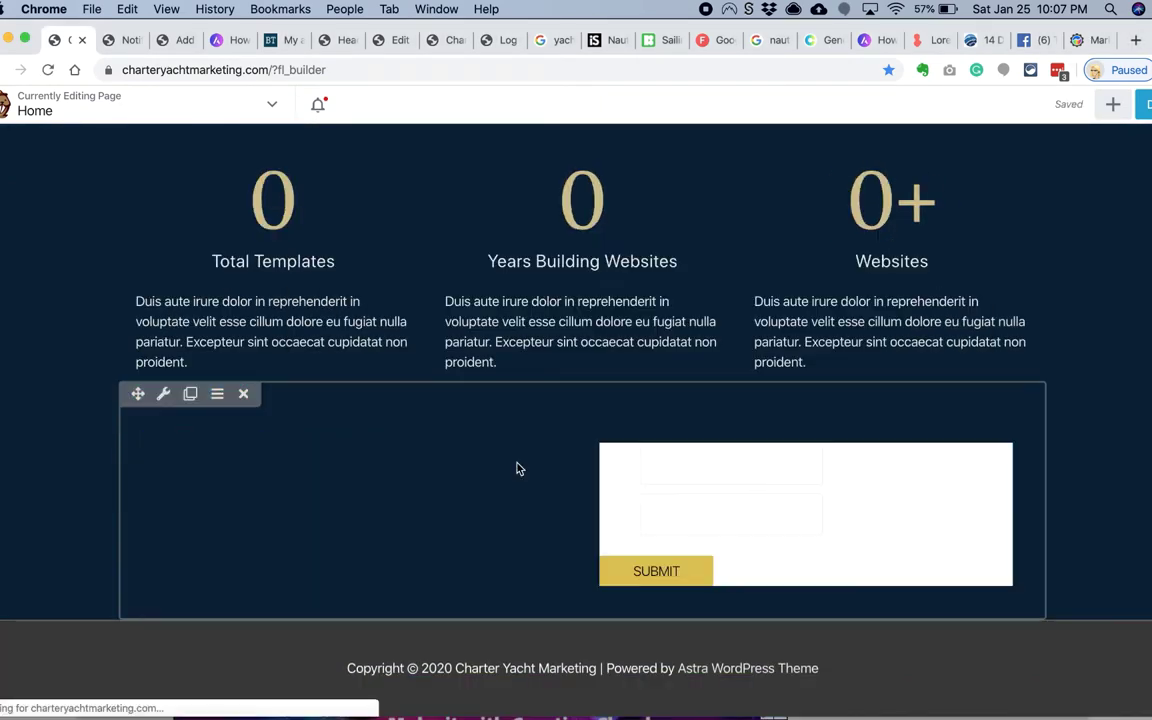
click(663, 507)
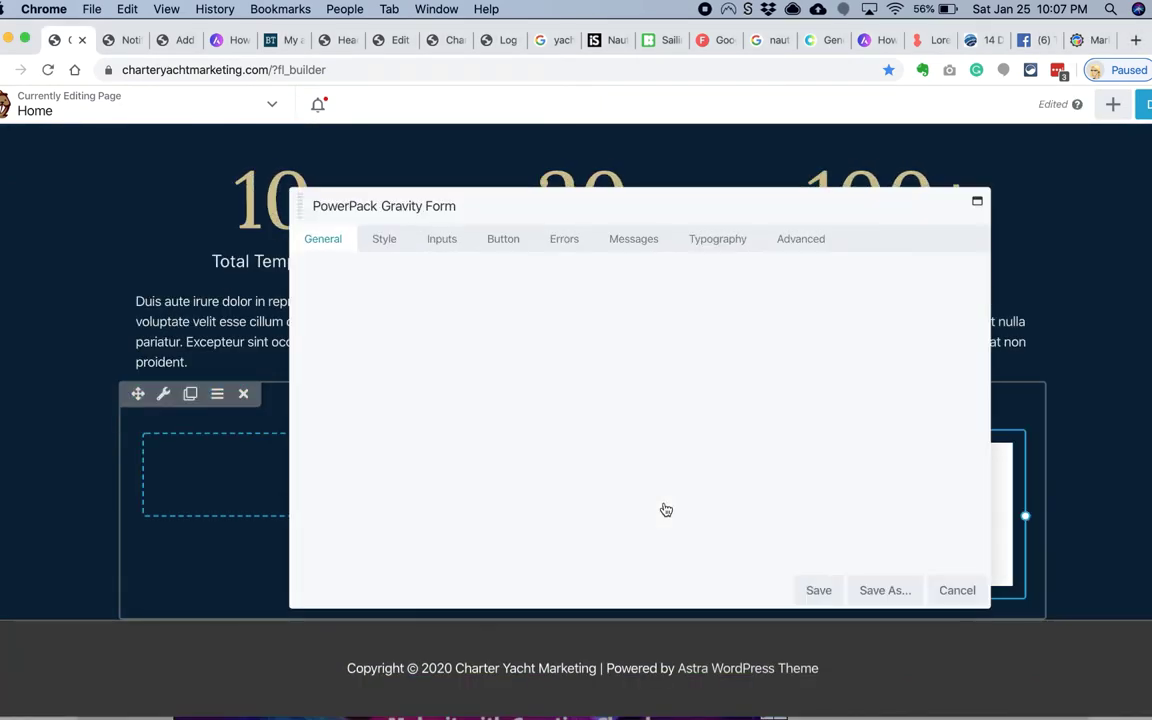
Step: Give the form inputs a translucent light-grey #e5e5e5 background and save the module
scroll(520, 365, down, 3)
click(388, 245)
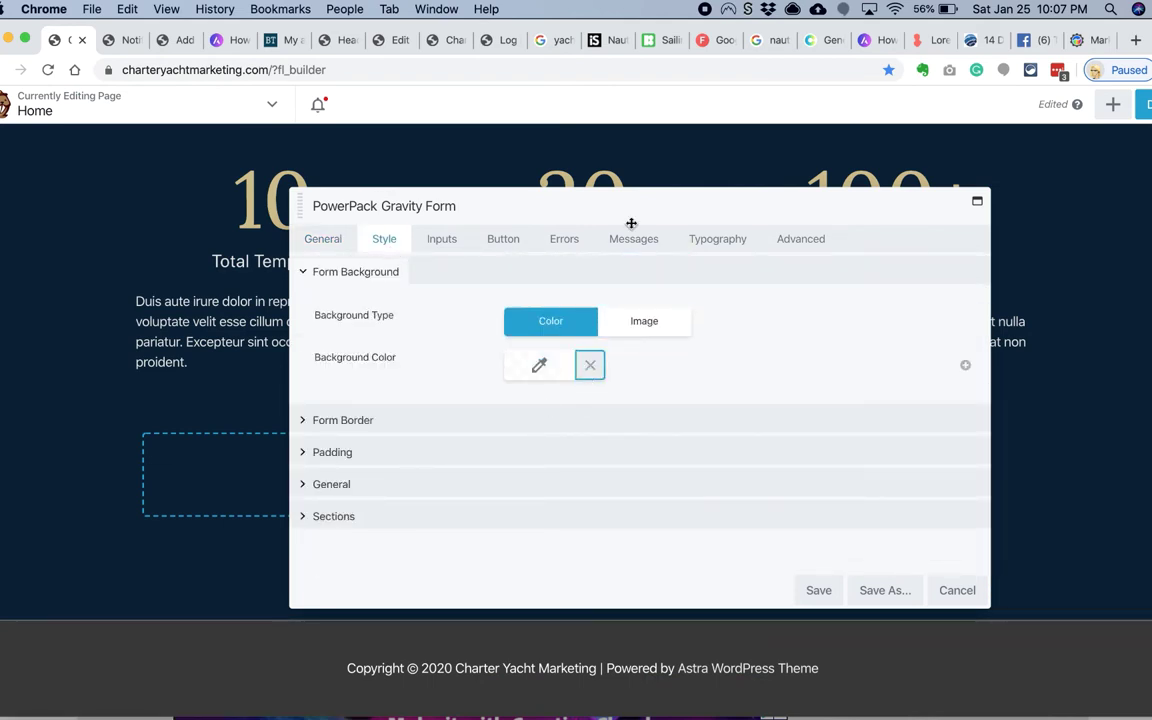
drag(631, 223, 362, 205)
click(172, 221)
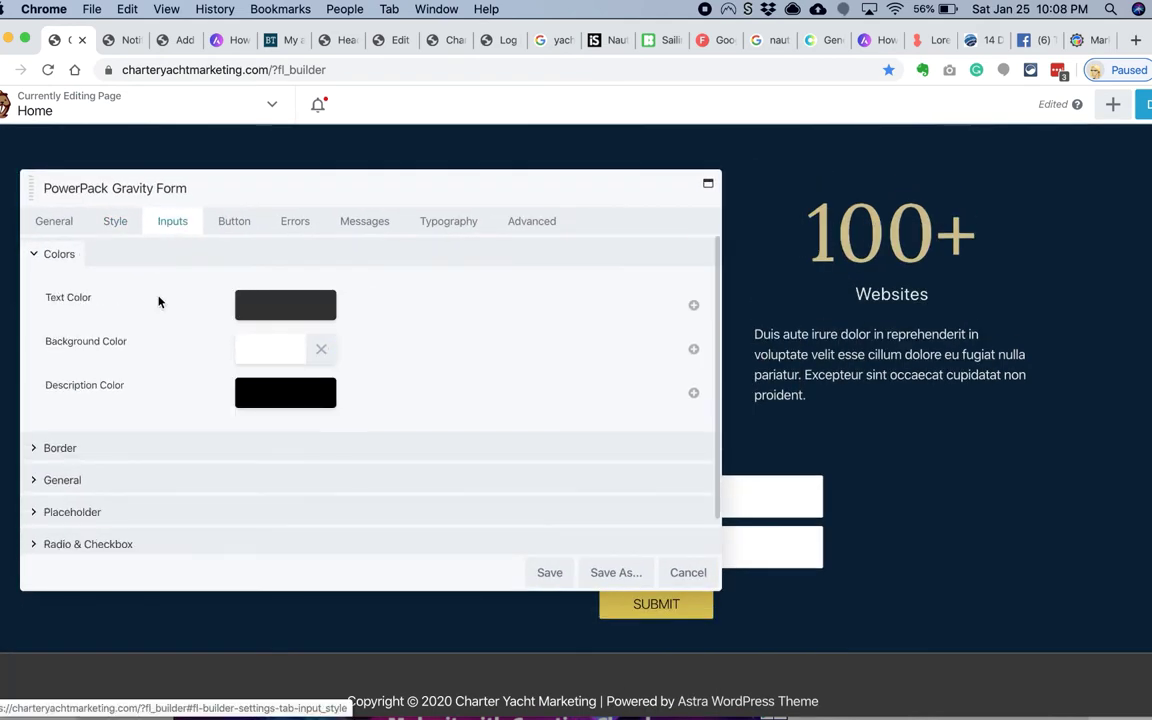
click(270, 348)
click(368, 603)
click(300, 483)
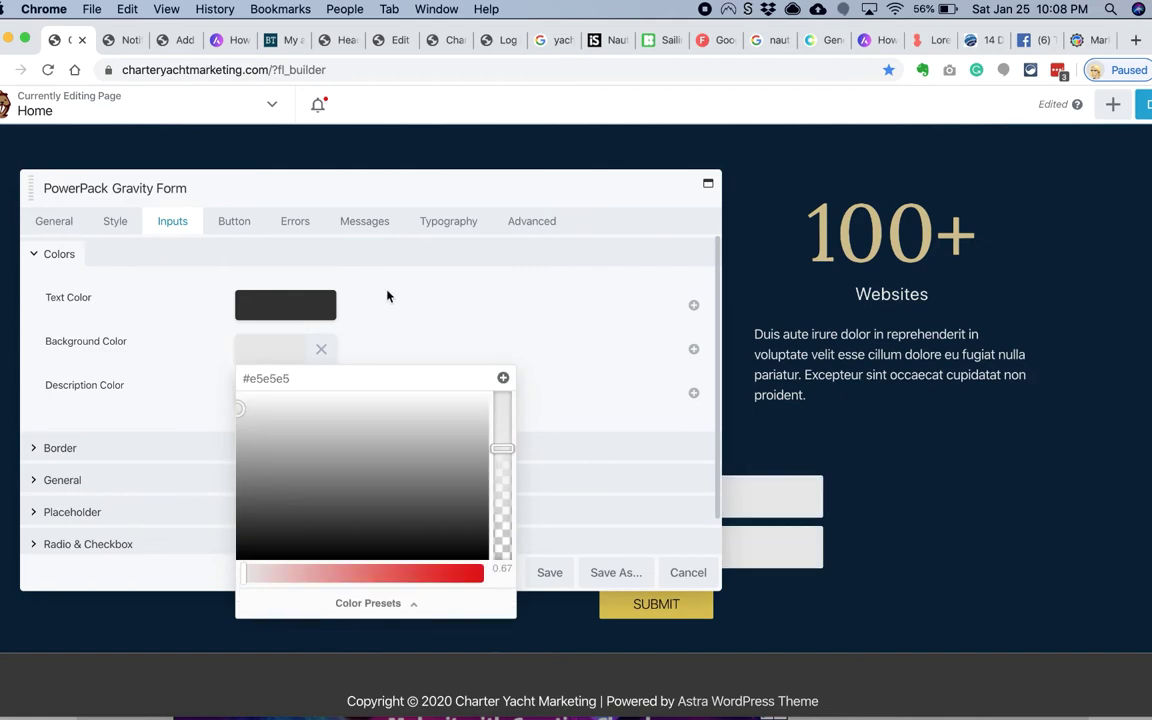
click(461, 396)
click(549, 572)
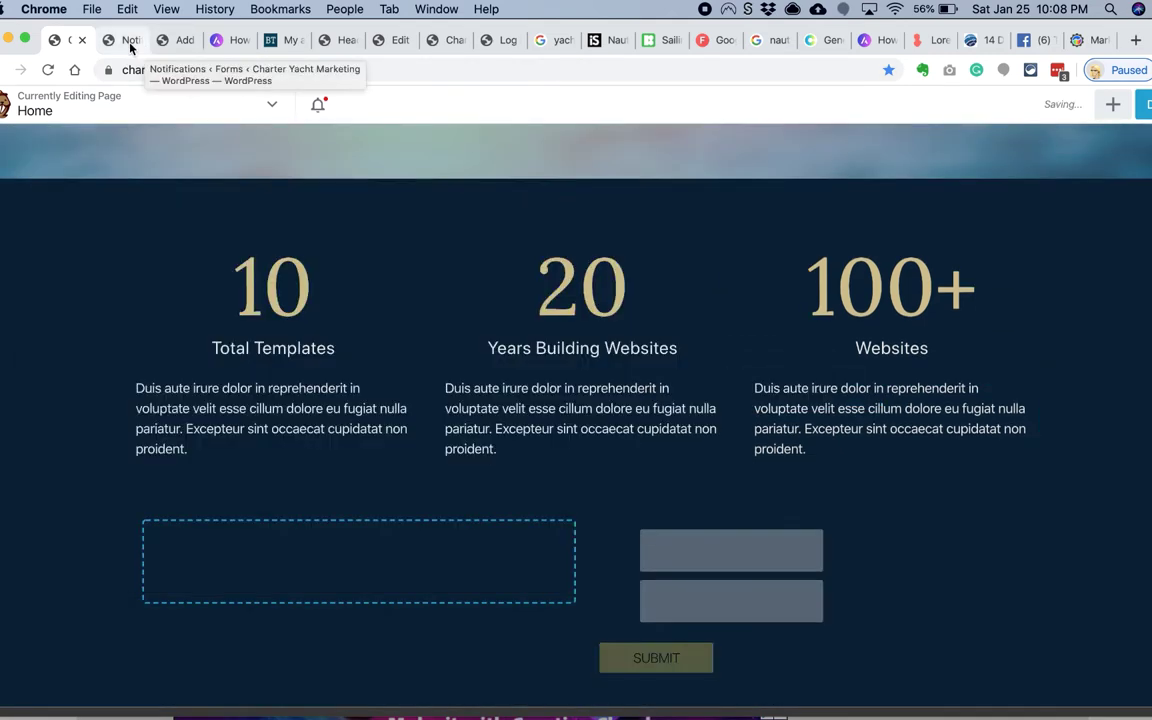
Step: In Gravity Forms, set the Email field's Custom CSS Class to gf_middle_third and update the form
click(122, 42)
click(168, 320)
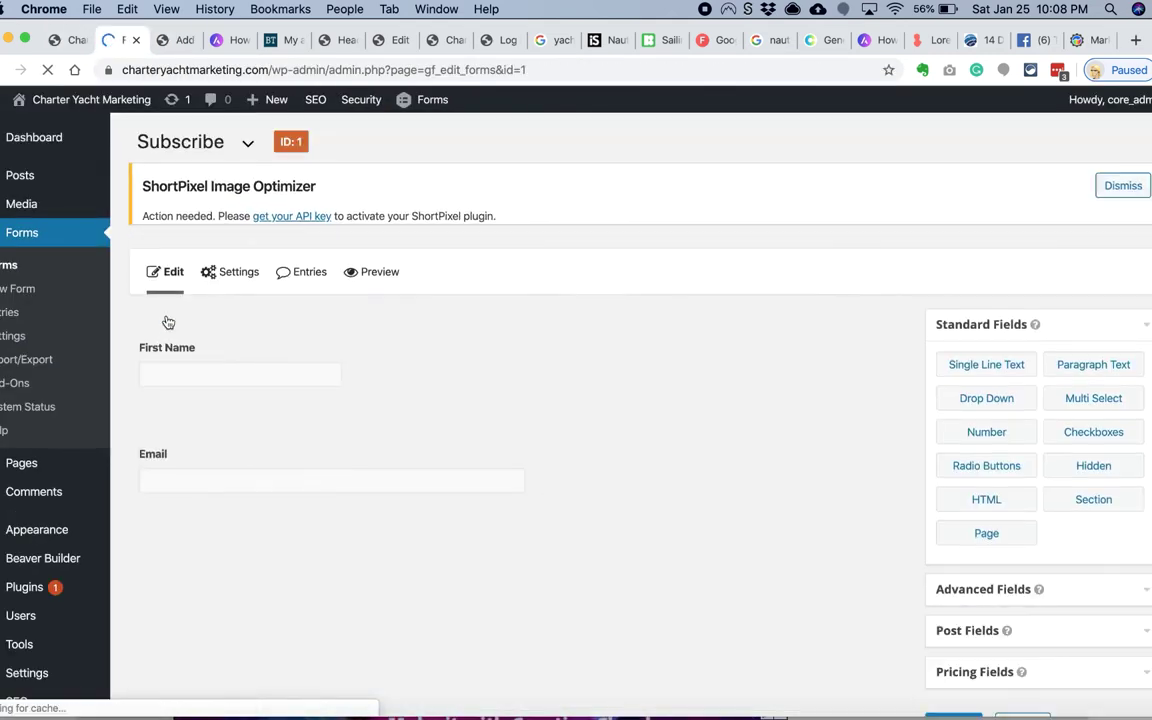
click(171, 386)
click(234, 462)
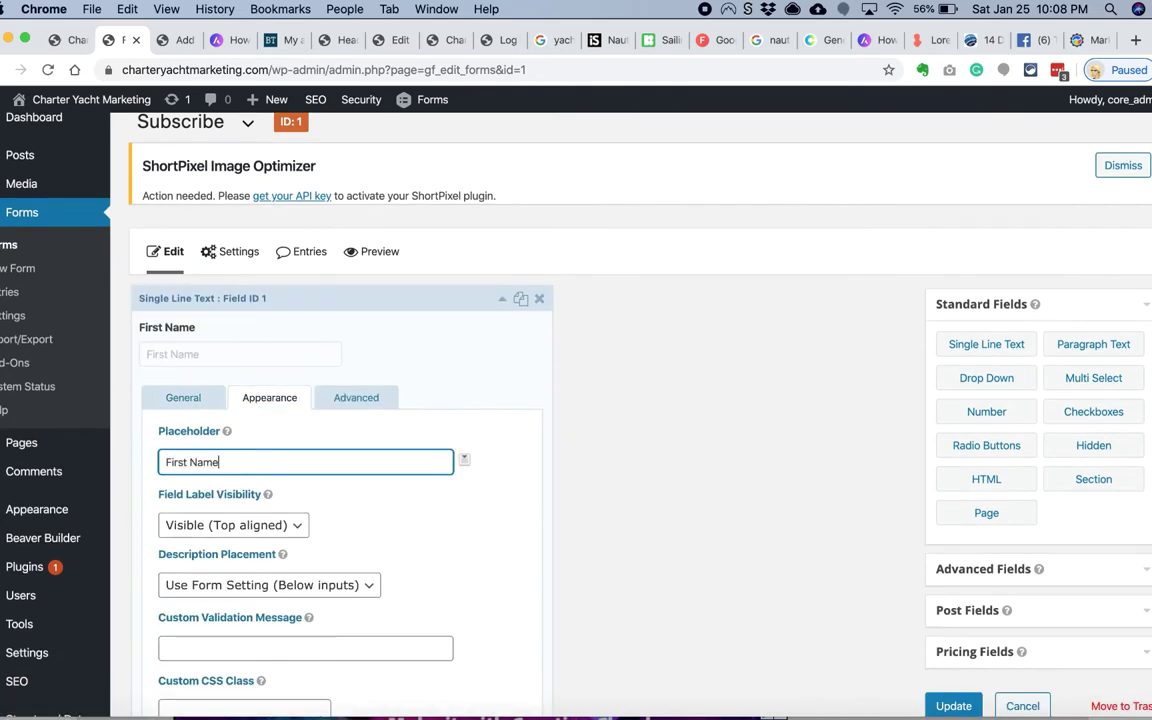
scroll(231, 584, down, 5)
click(231, 586)
text(Email)
click(953, 548)
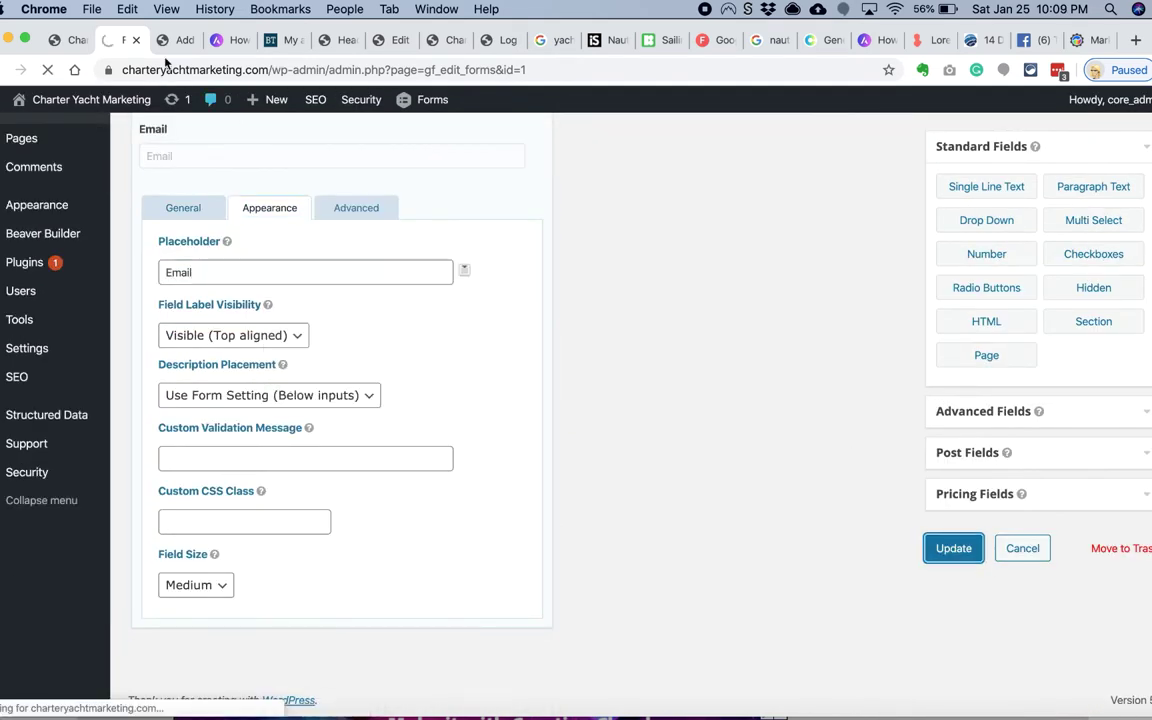
Step: Back in the homepage builder, bring up the subscribe form module's text styling options
click(72, 40)
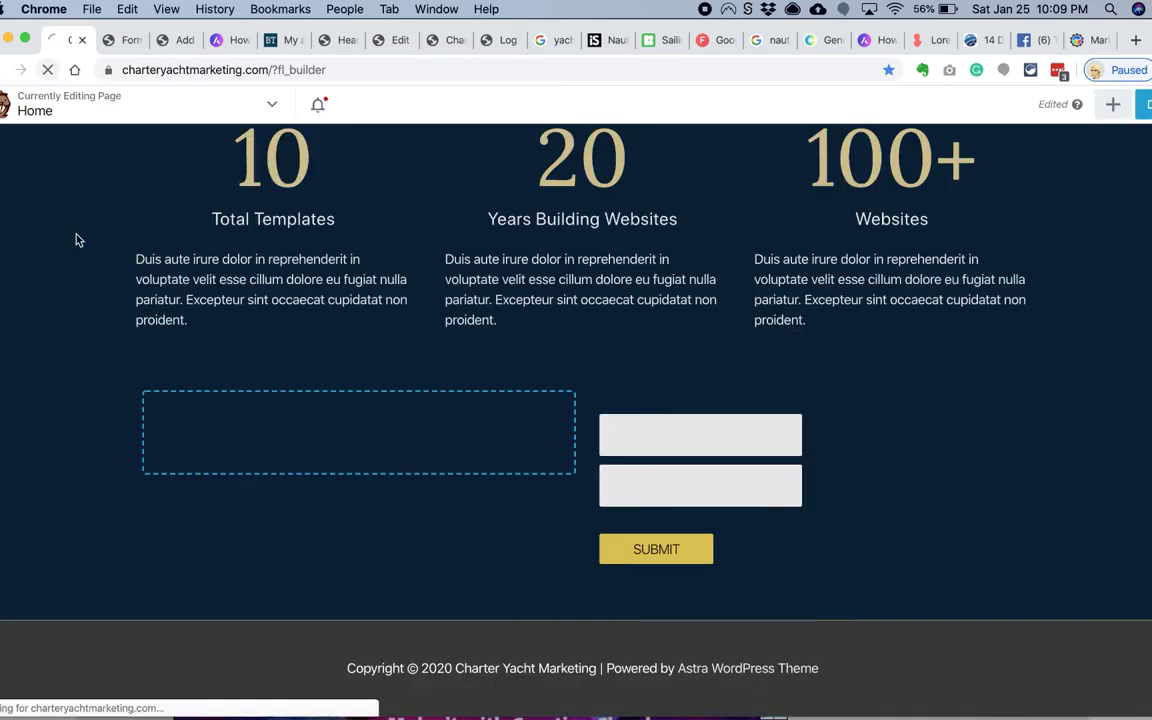
scroll(110, 437, down, 15)
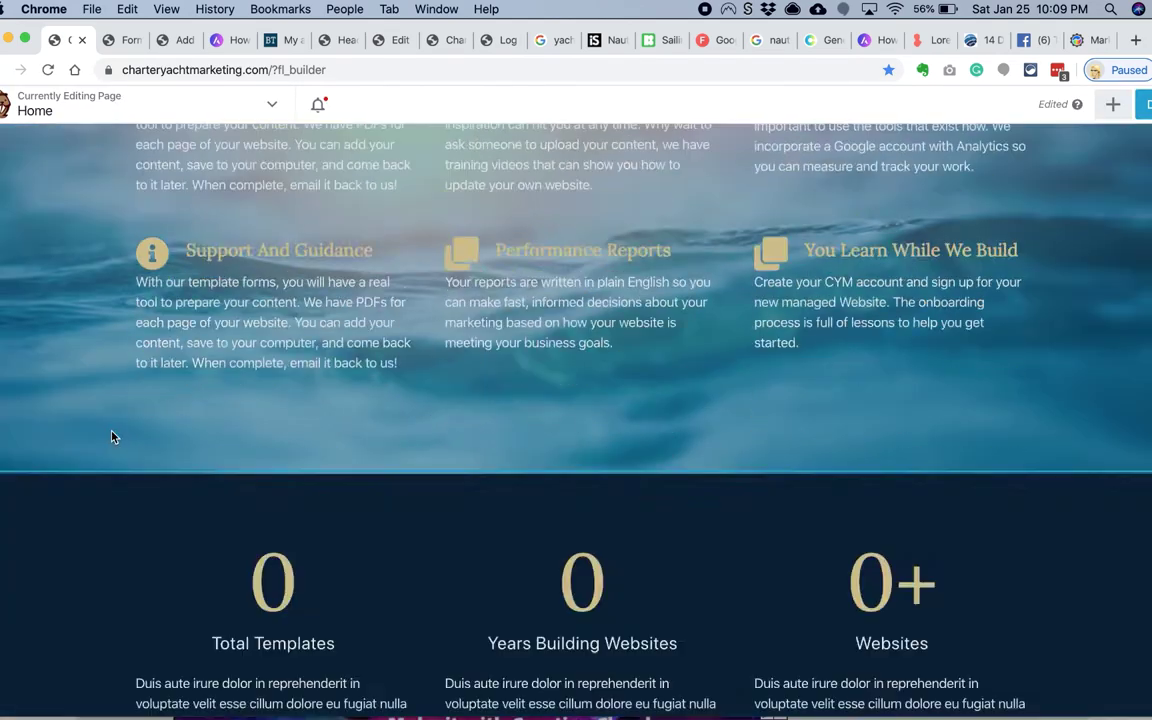
click(666, 486)
click(448, 221)
scroll(188, 337, down, 2)
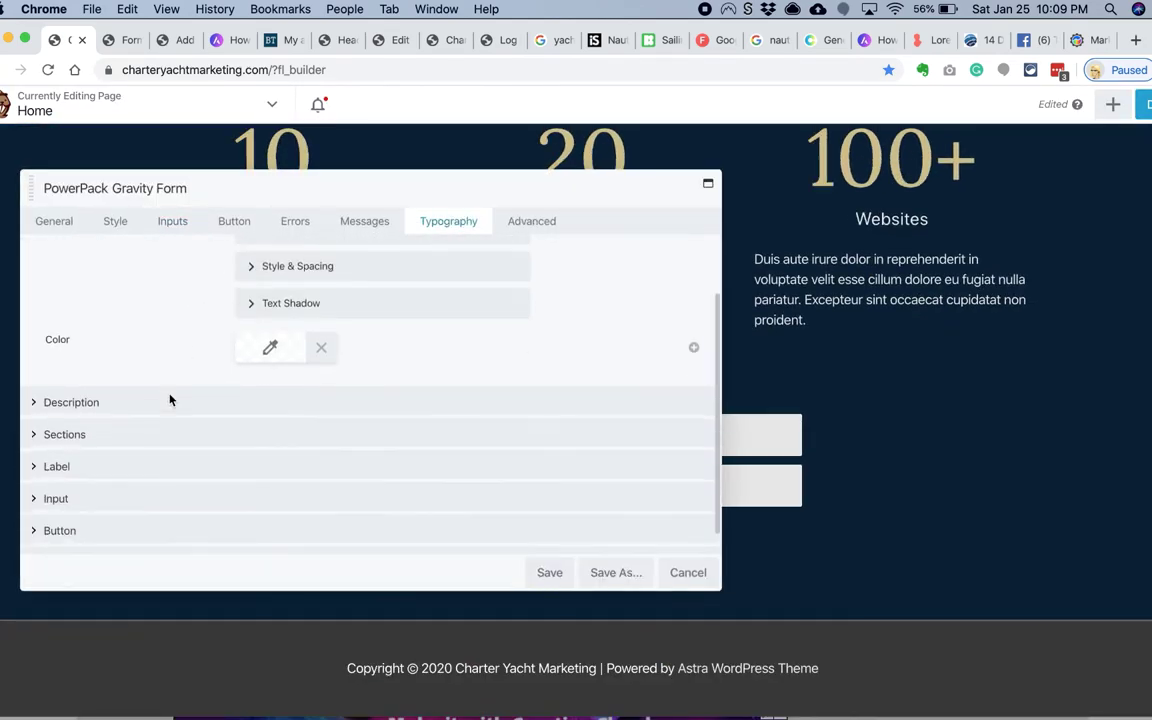
scroll(170, 398, up, 1)
scroll(82, 494, down, 1)
Step: Set the form inputs' placeholder colour to #000000 and save the module settings
click(172, 221)
click(270, 450)
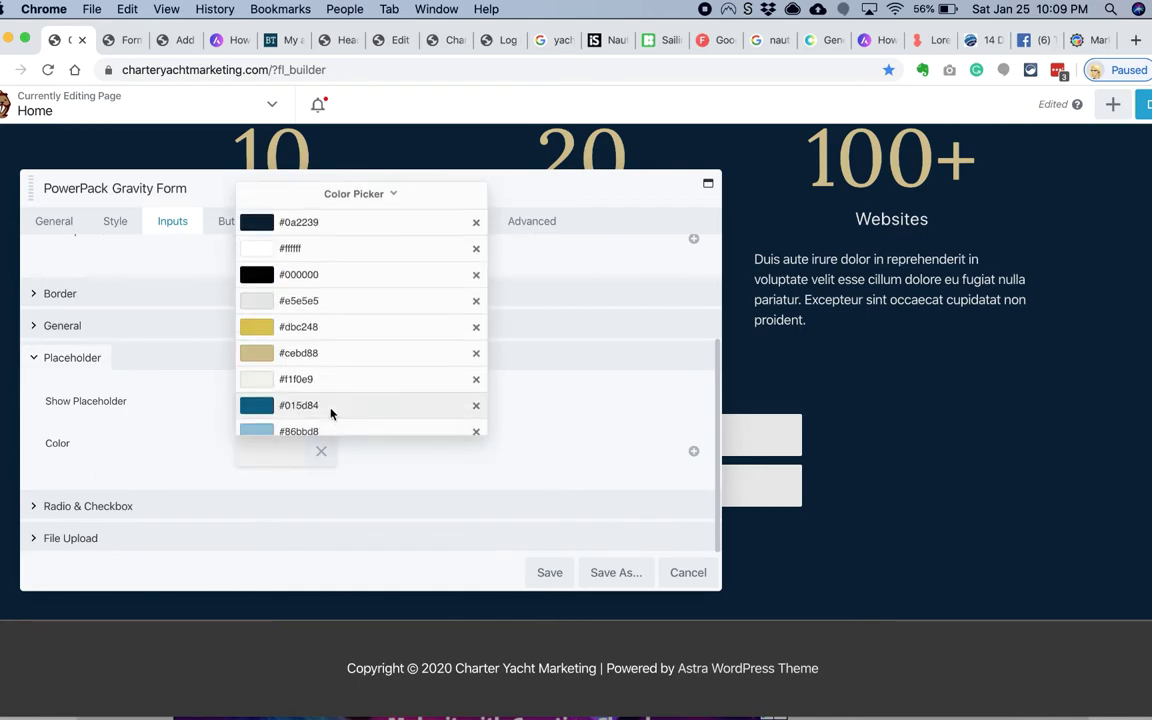
click(290, 319)
drag(620, 190, 570, 195)
click(499, 572)
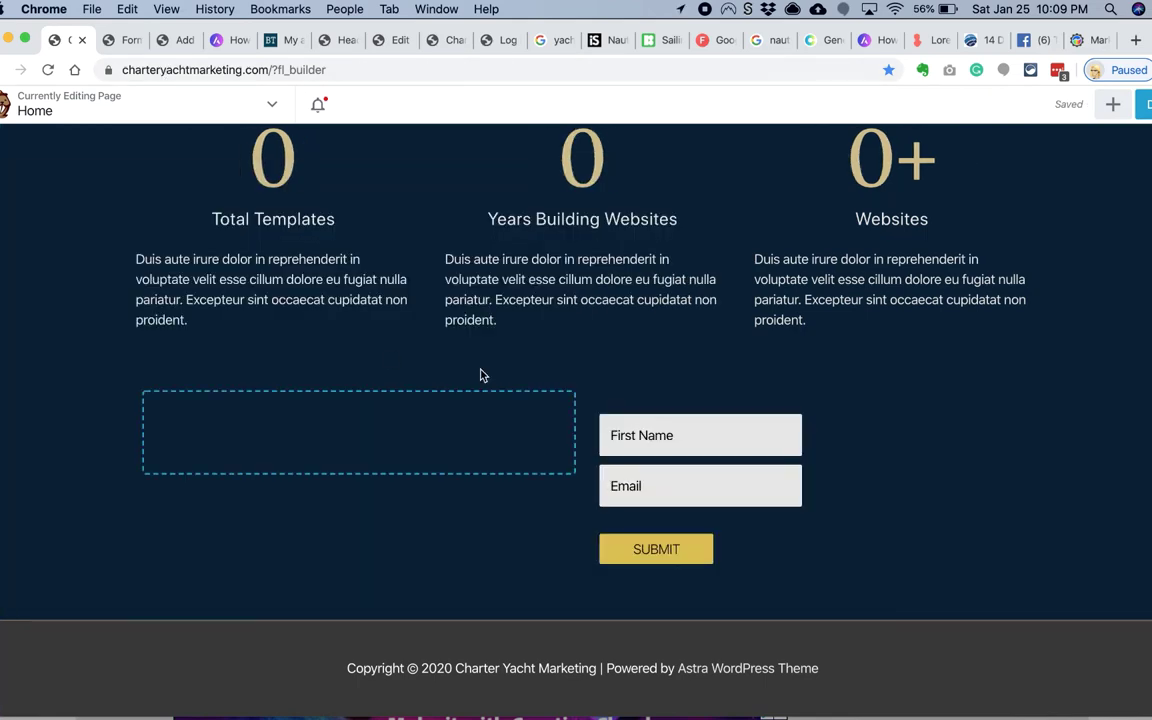
Step: Review the First Name field's settings in Gravity Forms, then return to the homepage
click(118, 40)
click(240, 362)
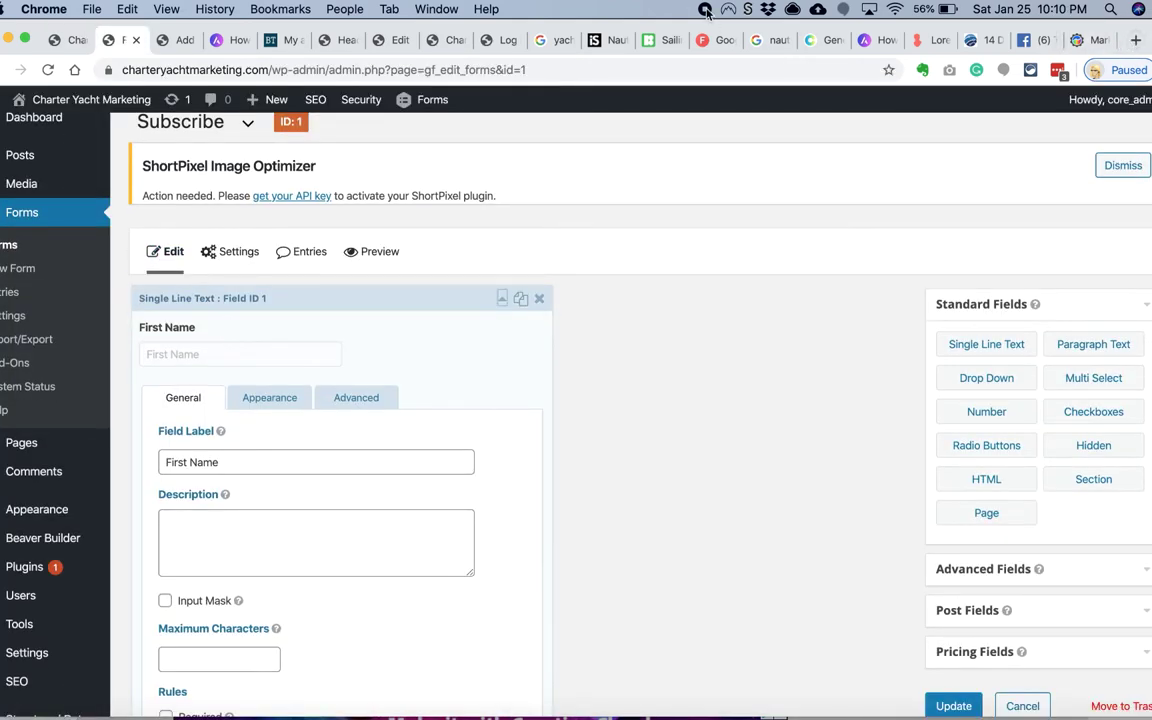
scroll(267, 250, down, 3)
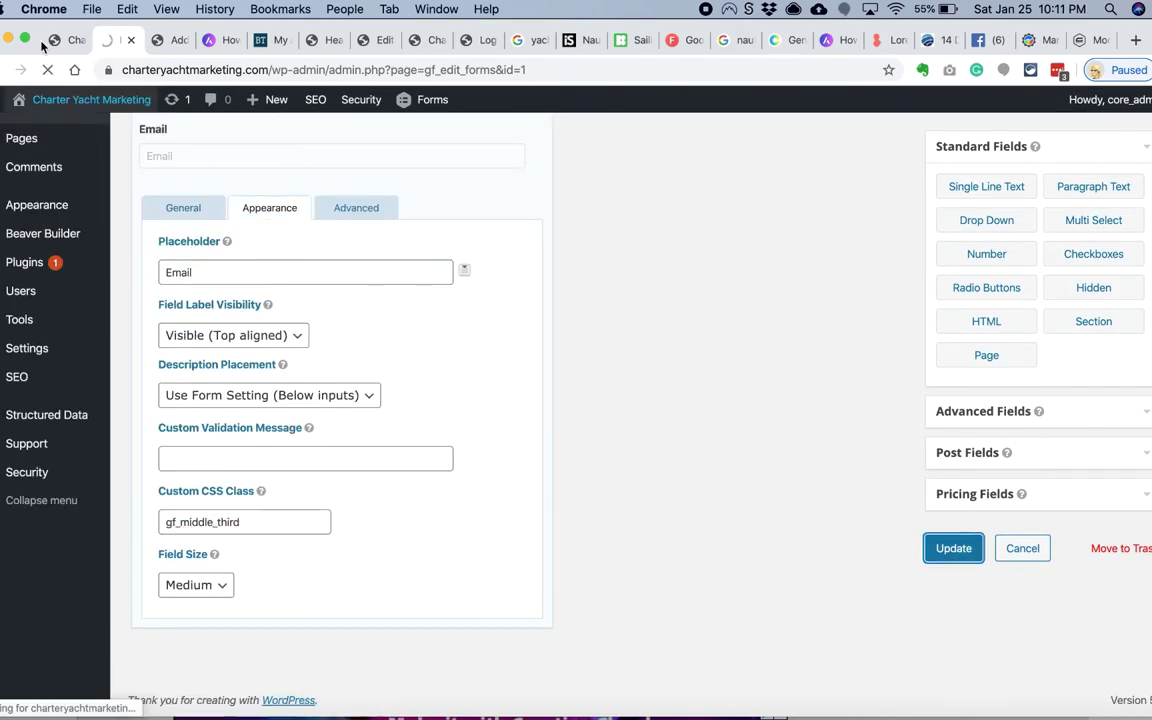
click(72, 44)
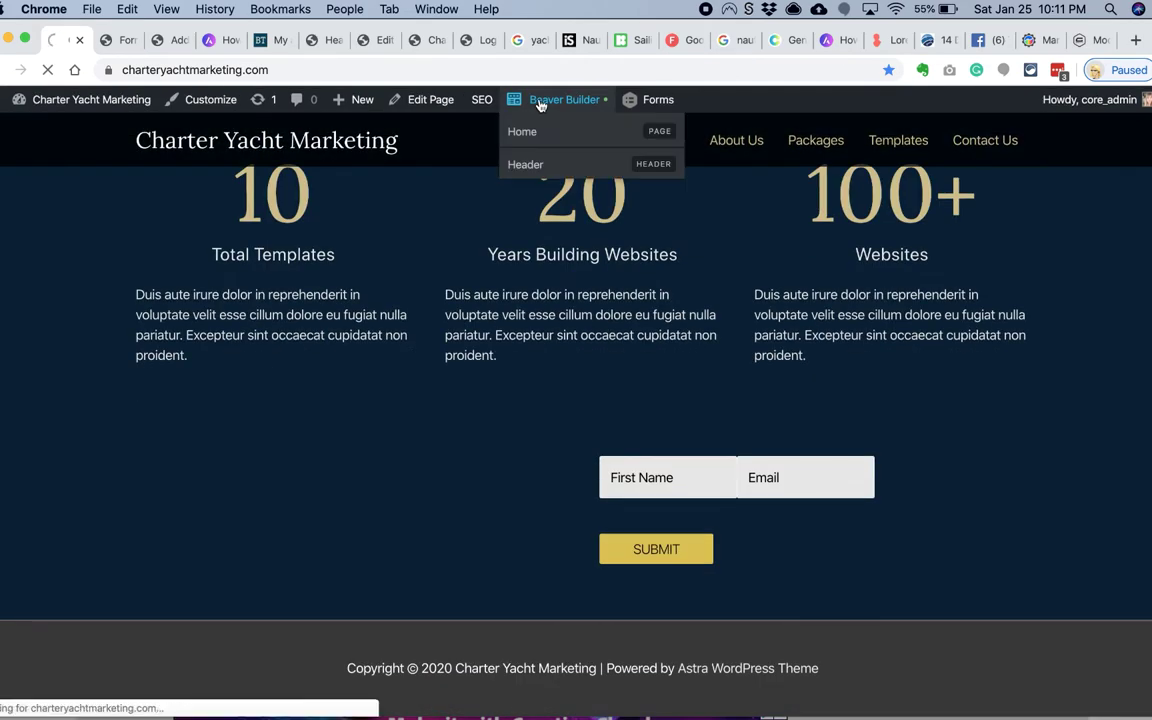
Step: Reopen the subscribe form module in the builder and check its input sizing options
click(540, 103)
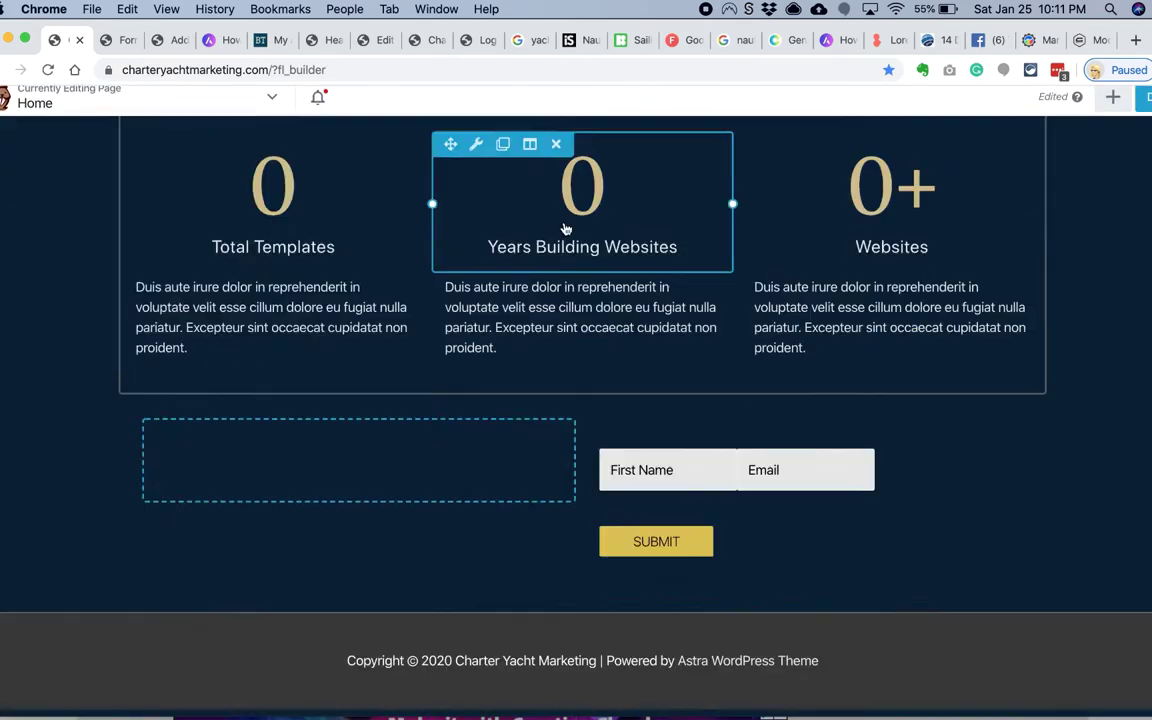
click(650, 478)
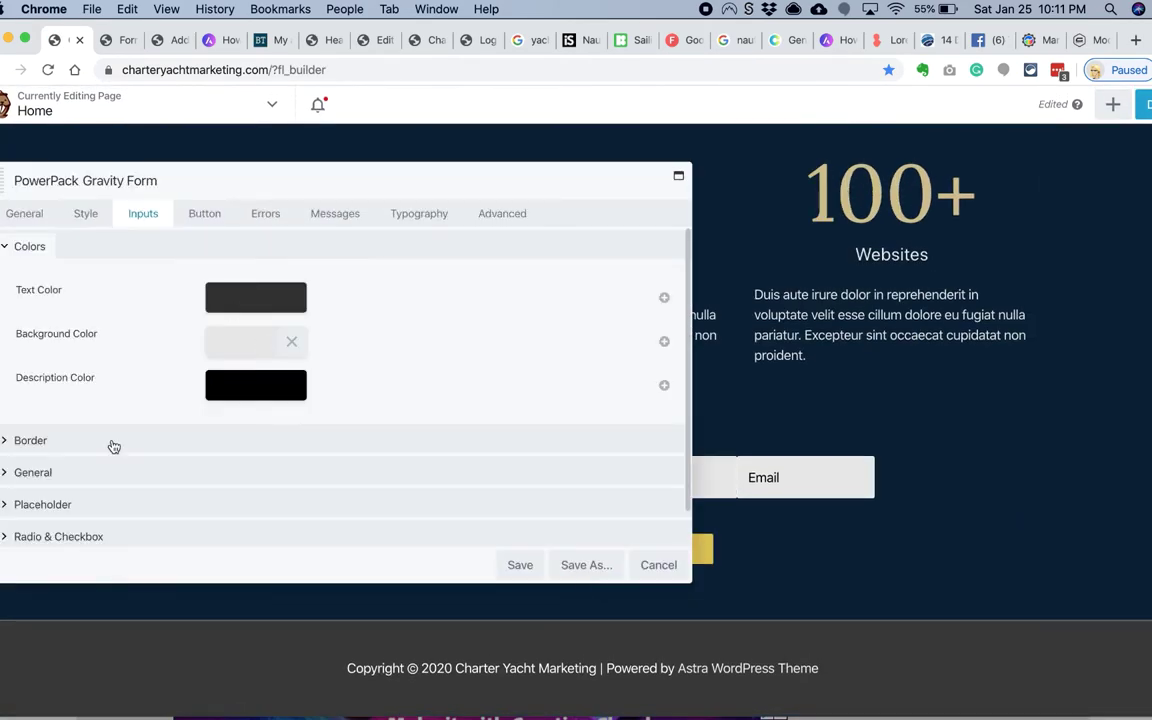
scroll(110, 445, down, 2)
click(104, 432)
scroll(160, 410, down, 1)
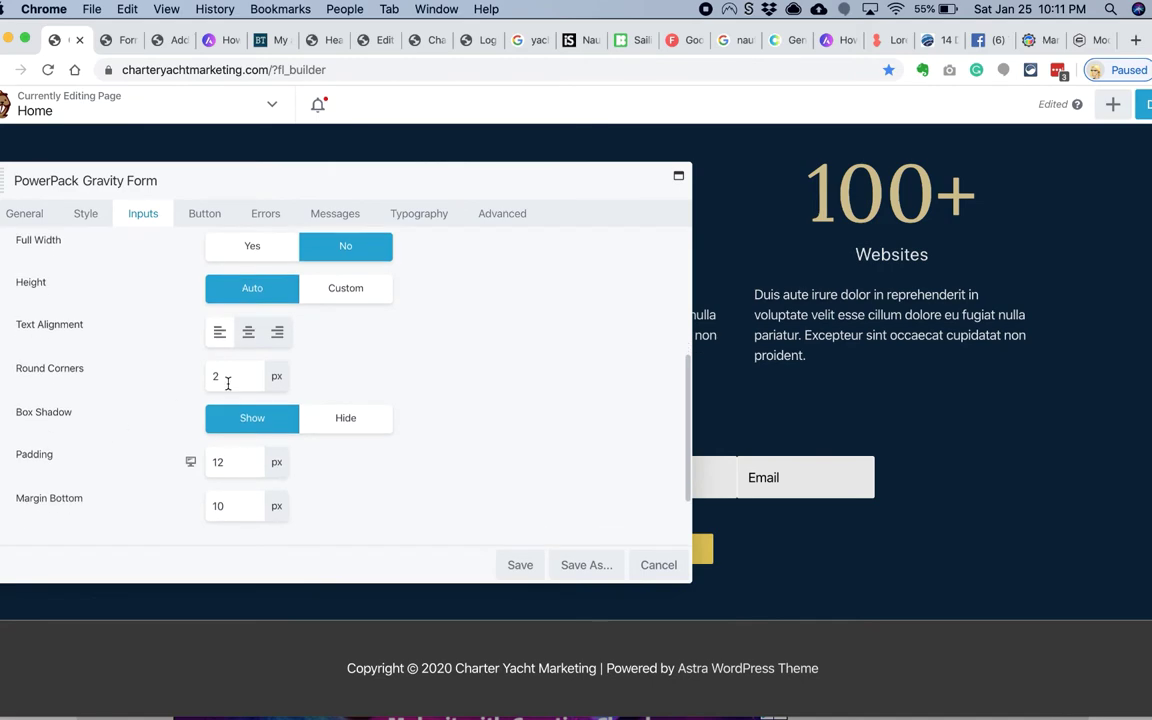
Step: Revisit the First Name field's appearance settings in the Gravity Forms editor
click(121, 40)
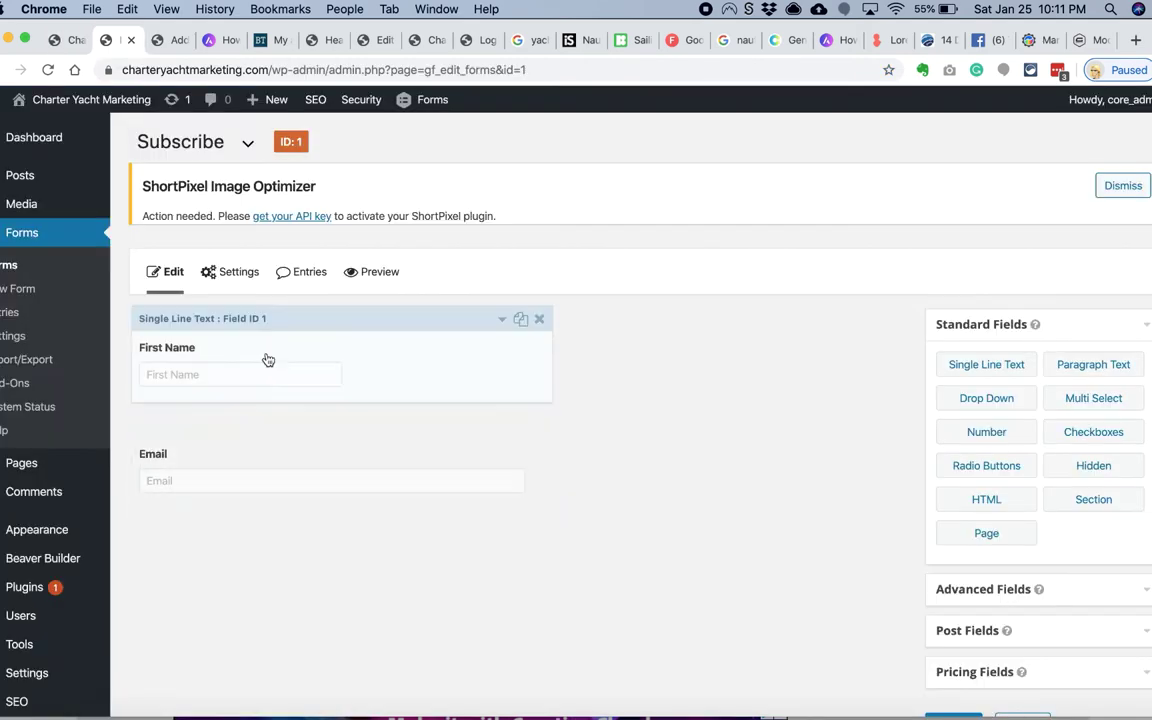
click(265, 360)
scroll(244, 490, down, 2)
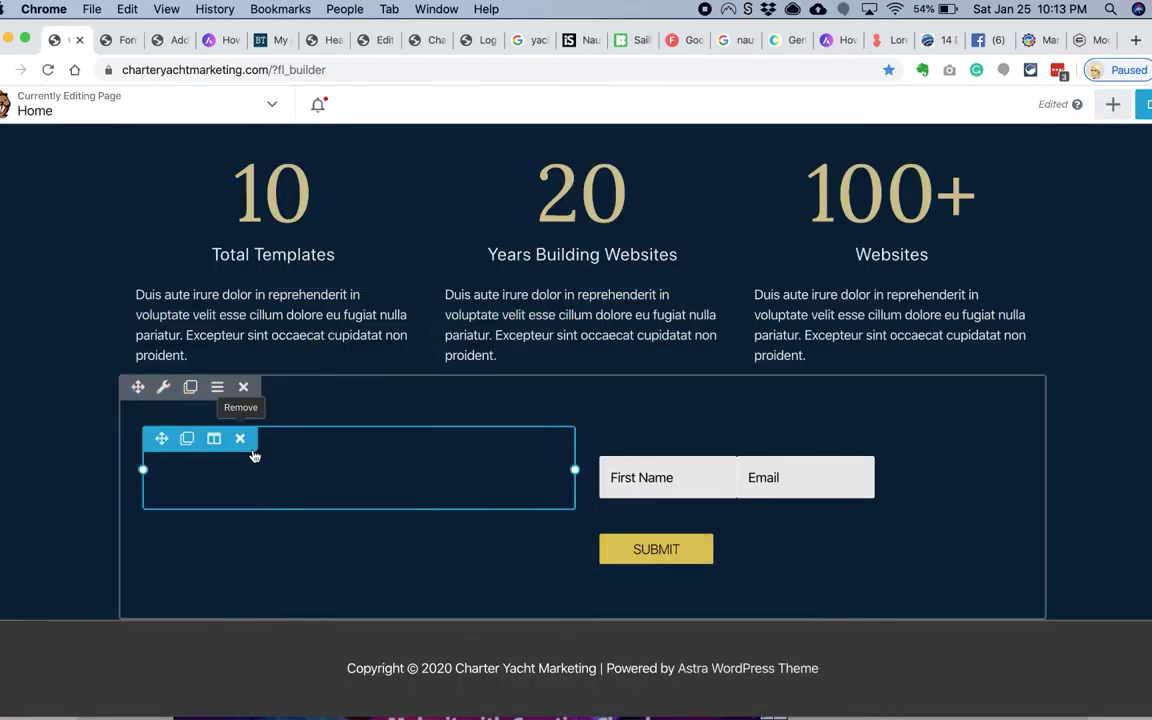
Step: Try a Callout module from the module library, then discard it
click(1112, 104)
text(h)
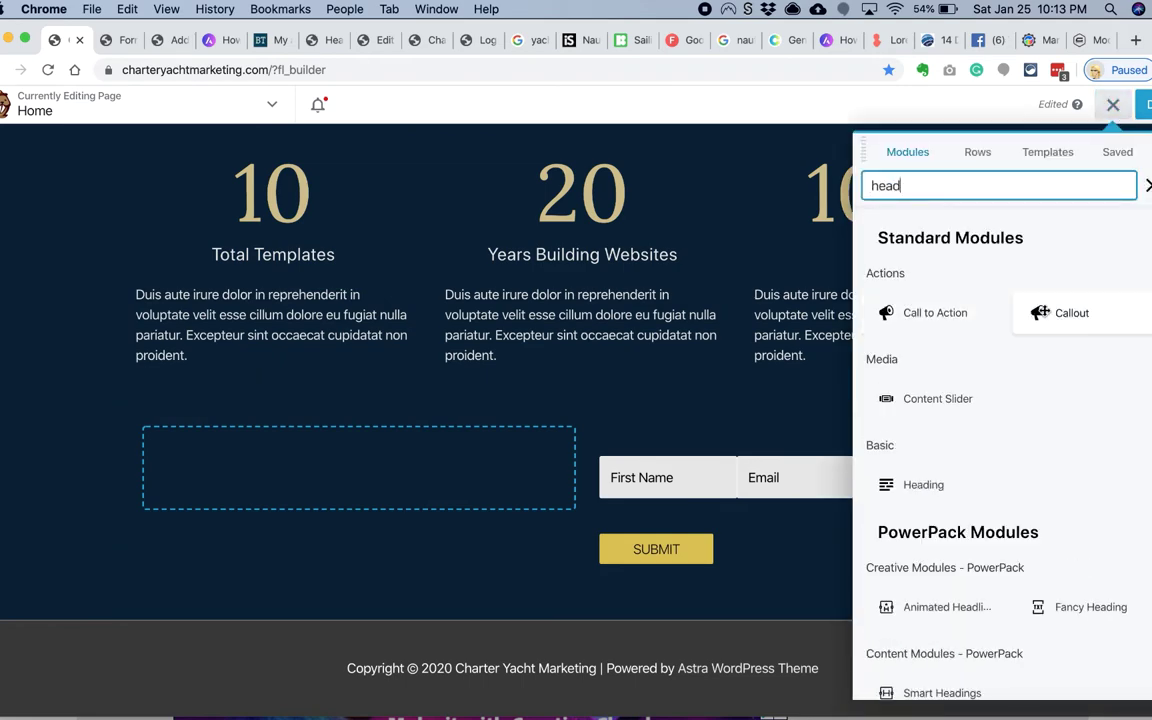
text(ead)
drag(1072, 312, 640, 430)
drag(303, 175, 252, 623)
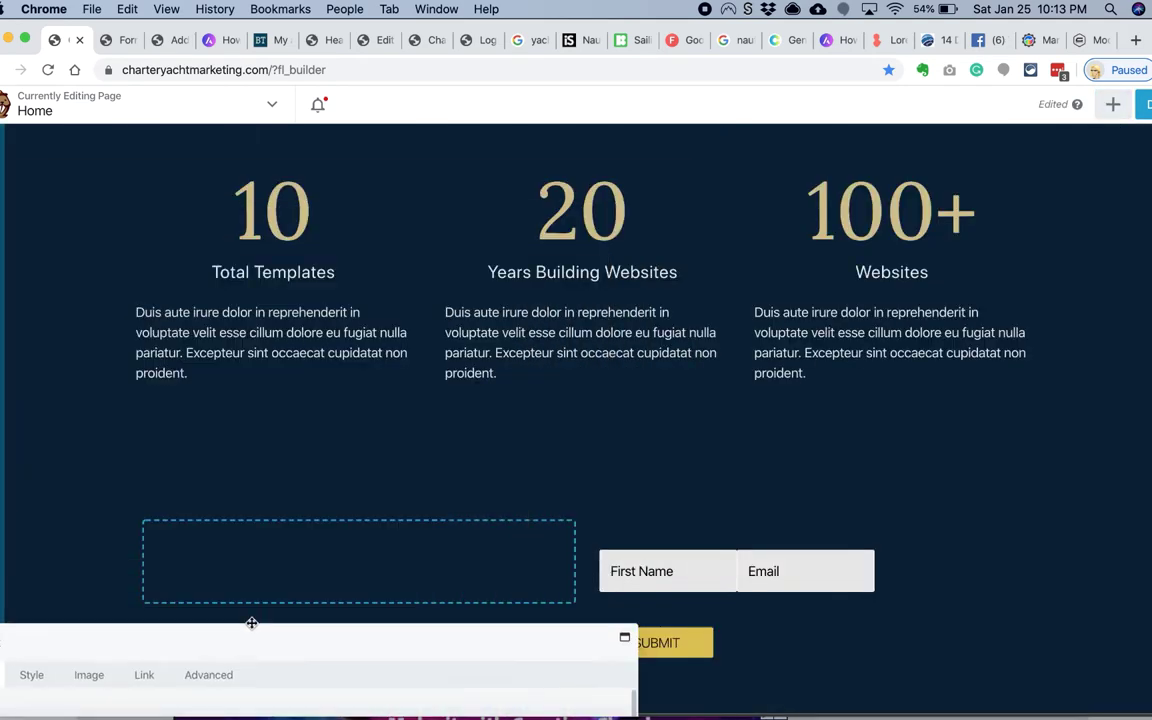
click(306, 270)
click(876, 623)
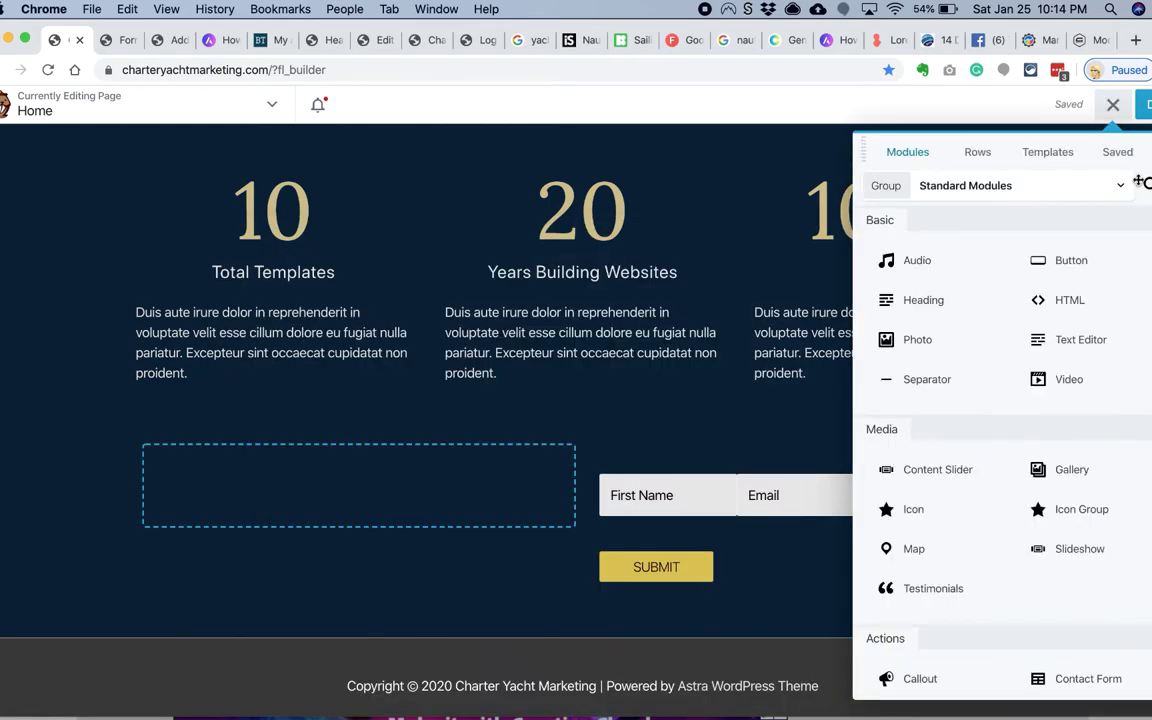
Step: Add a Call to Action module, keep its inline layout, and save it
click(1140, 182)
text(call)
drag(918, 327, 670, 552)
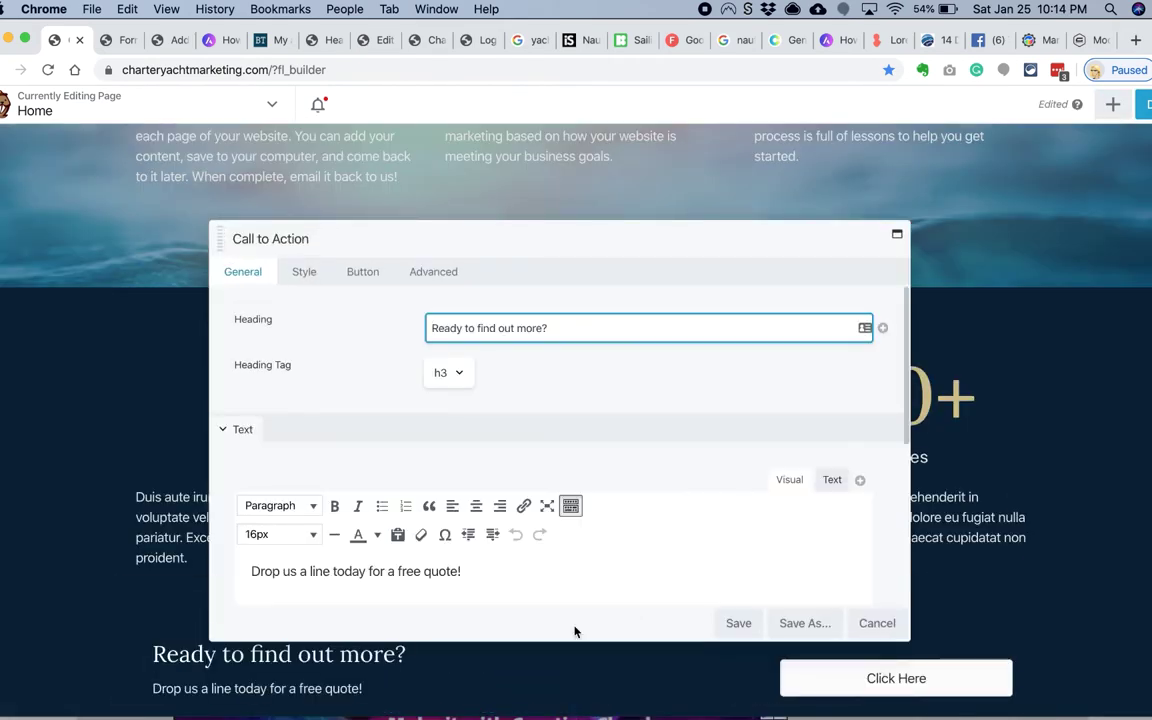
scroll(471, 489, down, 3)
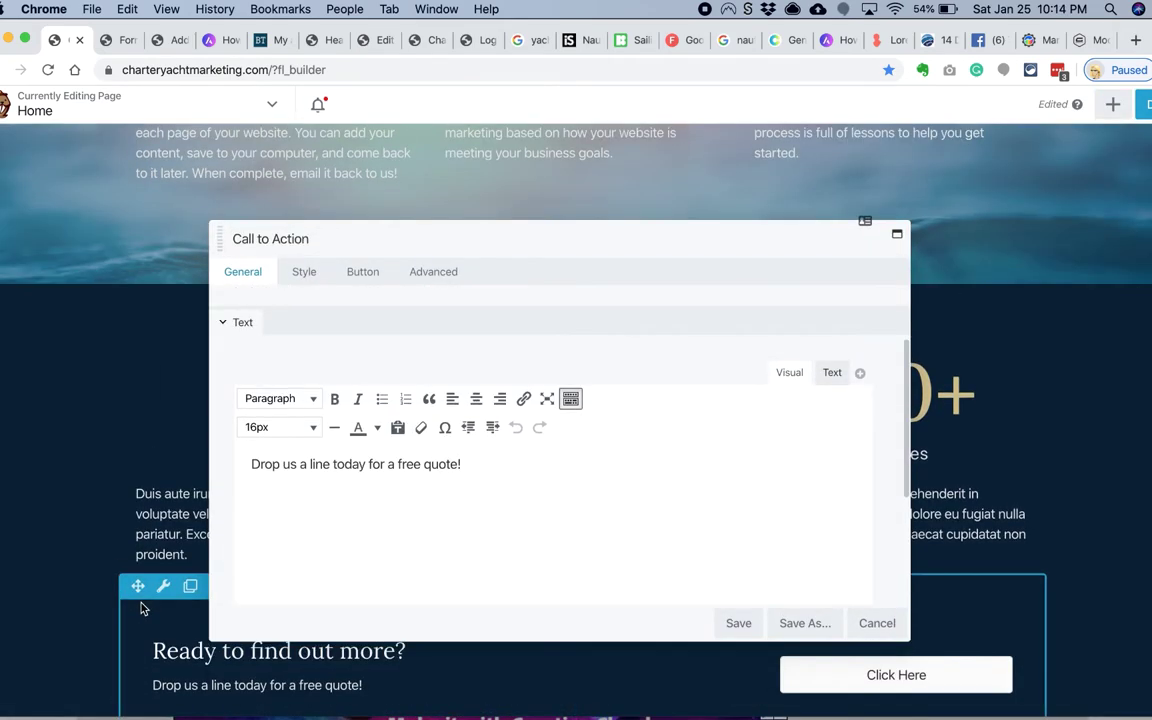
click(304, 271)
click(461, 327)
click(463, 336)
click(461, 327)
click(446, 314)
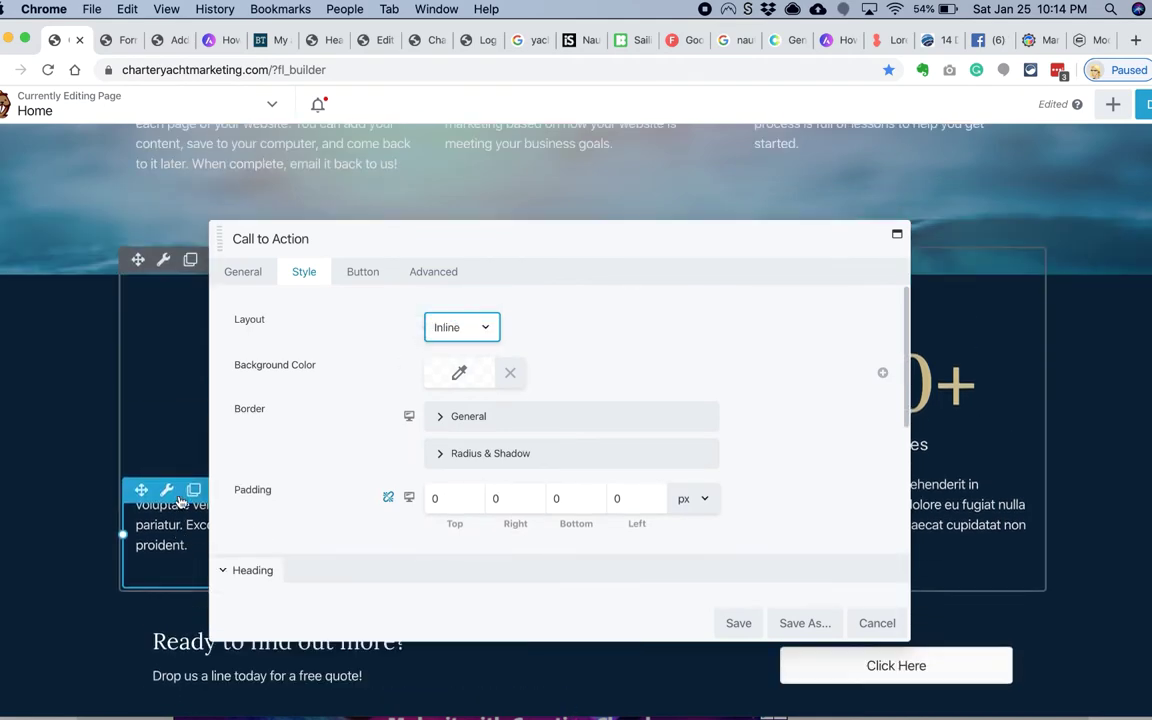
click(736, 621)
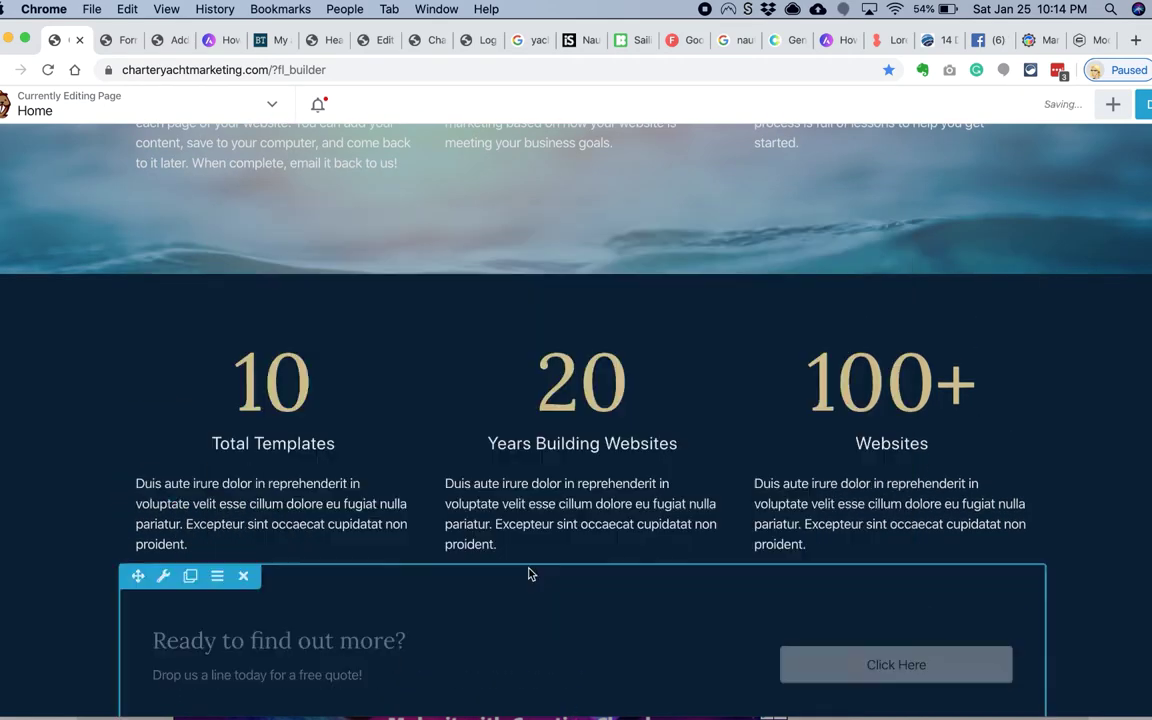
Step: Try full width on the call-to-action row, then set it back to fixed width
scroll(530, 571, down, 2)
click(164, 460)
click(478, 341)
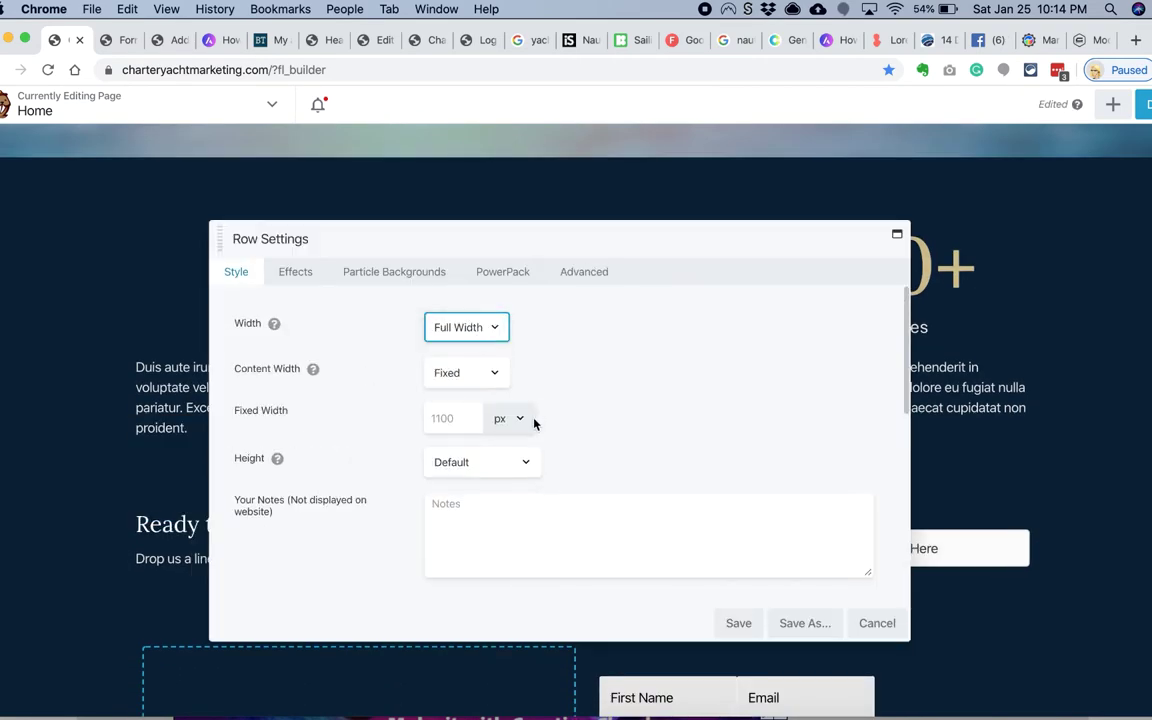
click(470, 303)
click(455, 288)
click(584, 271)
click(455, 335)
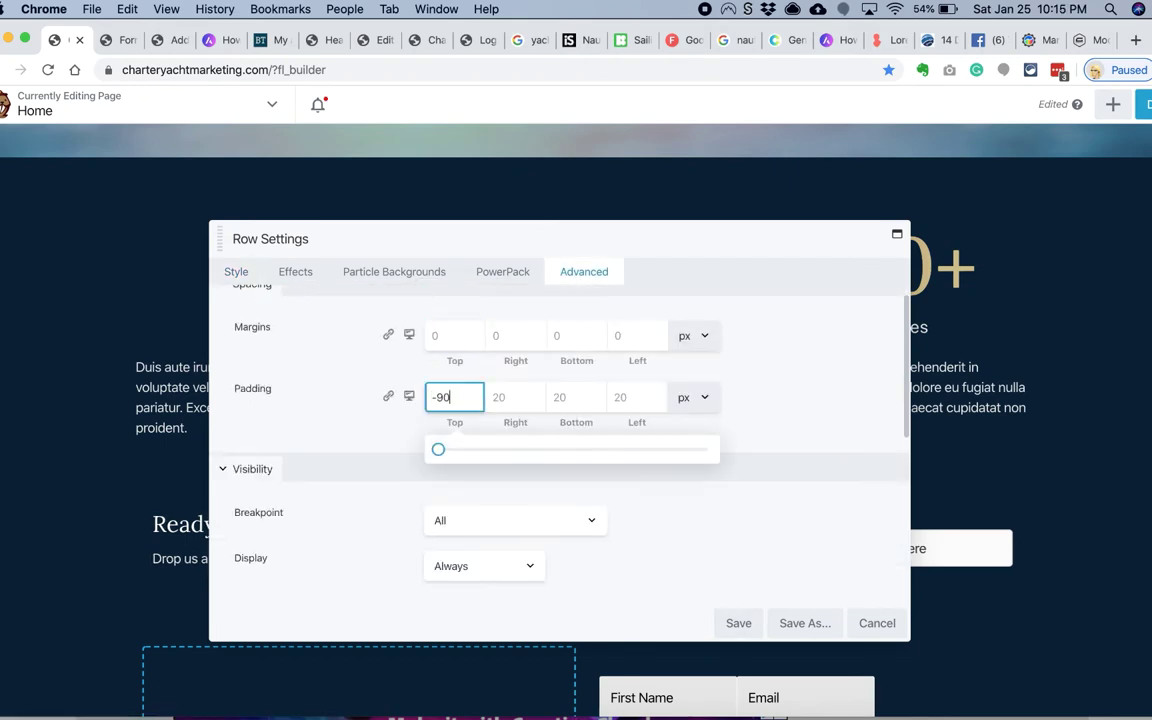
click(236, 271)
scroll(366, 444, down, 5)
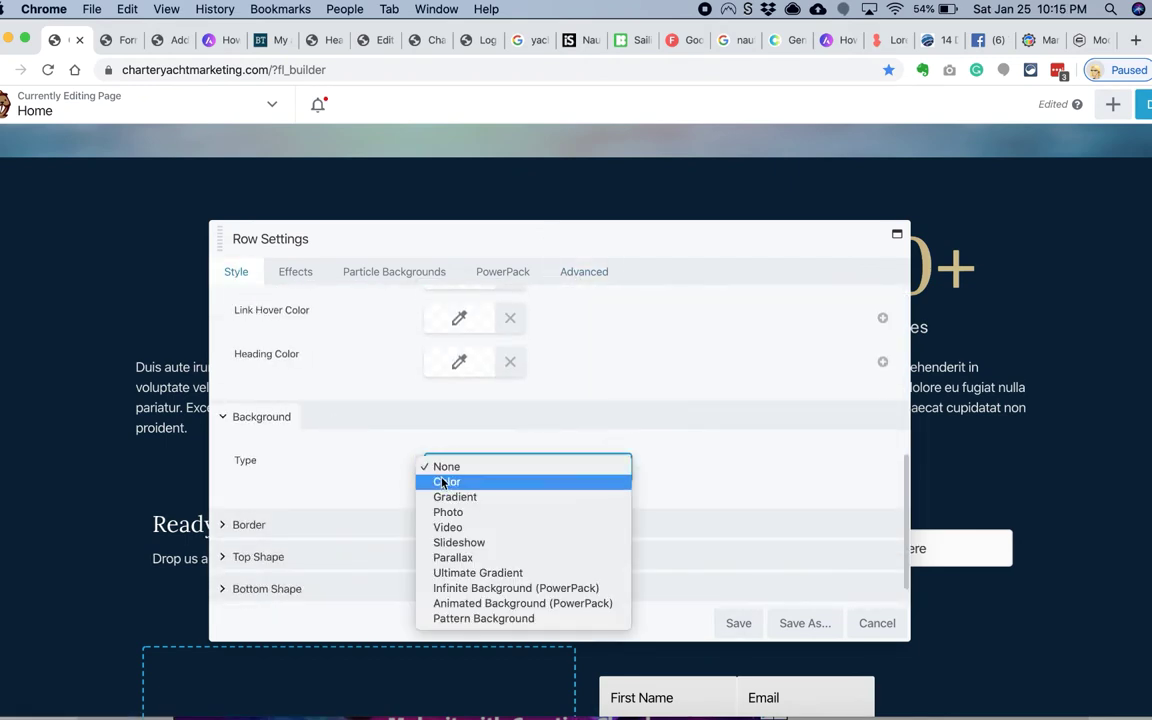
Step: Give the call-to-action row a blue #015d84 colour background
click(443, 484)
drag(471, 247, 708, 214)
click(700, 431)
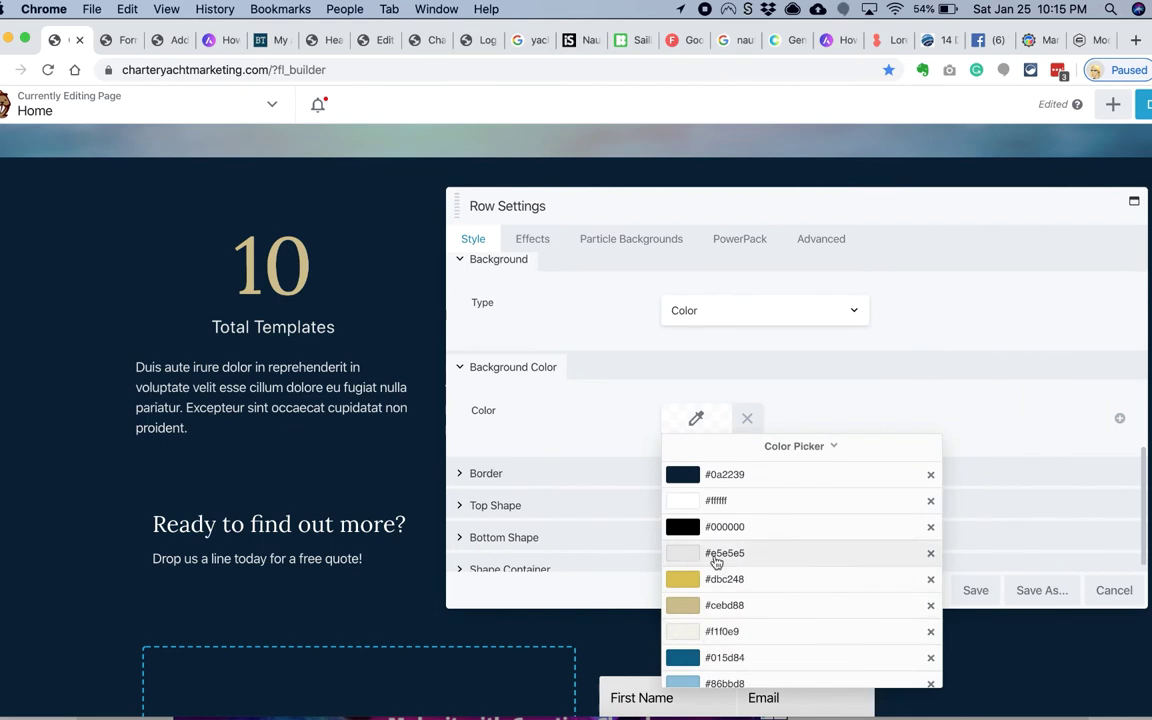
click(716, 553)
scroll(620, 330, up, 5)
scroll(665, 390, down, 5)
click(695, 405)
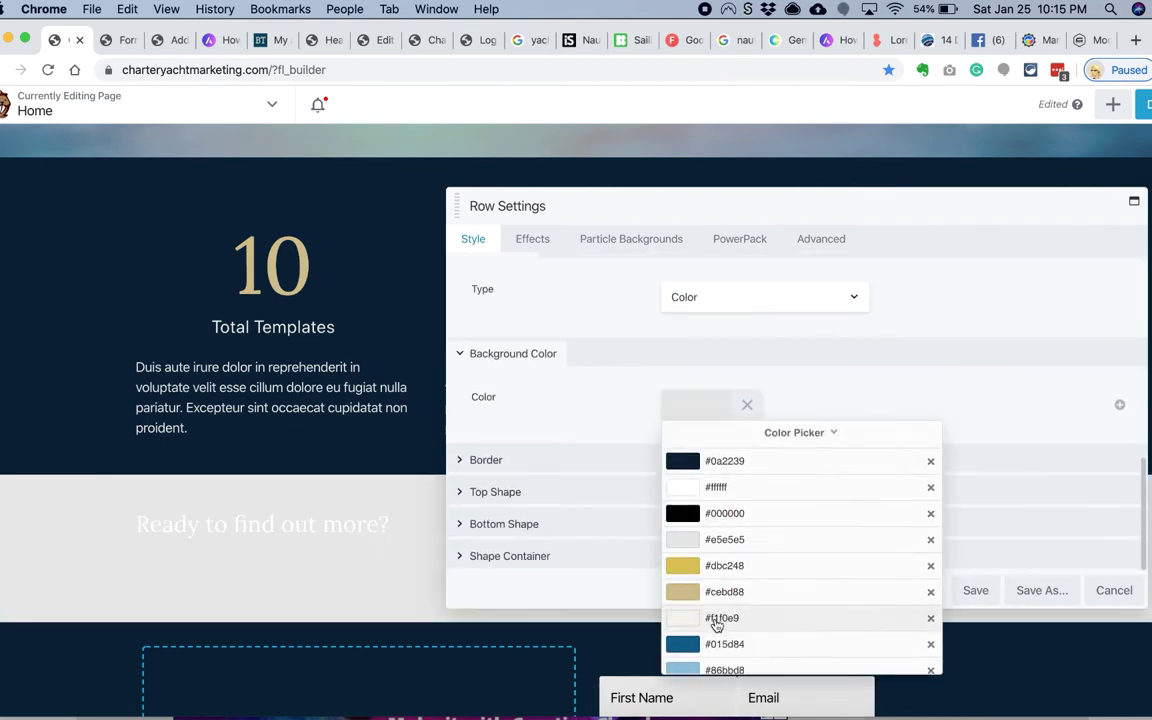
click(716, 644)
scroll(820, 300, up, 2)
Step: Keep the row at fixed width and delete the old empty form row
click(820, 239)
click(473, 239)
click(703, 293)
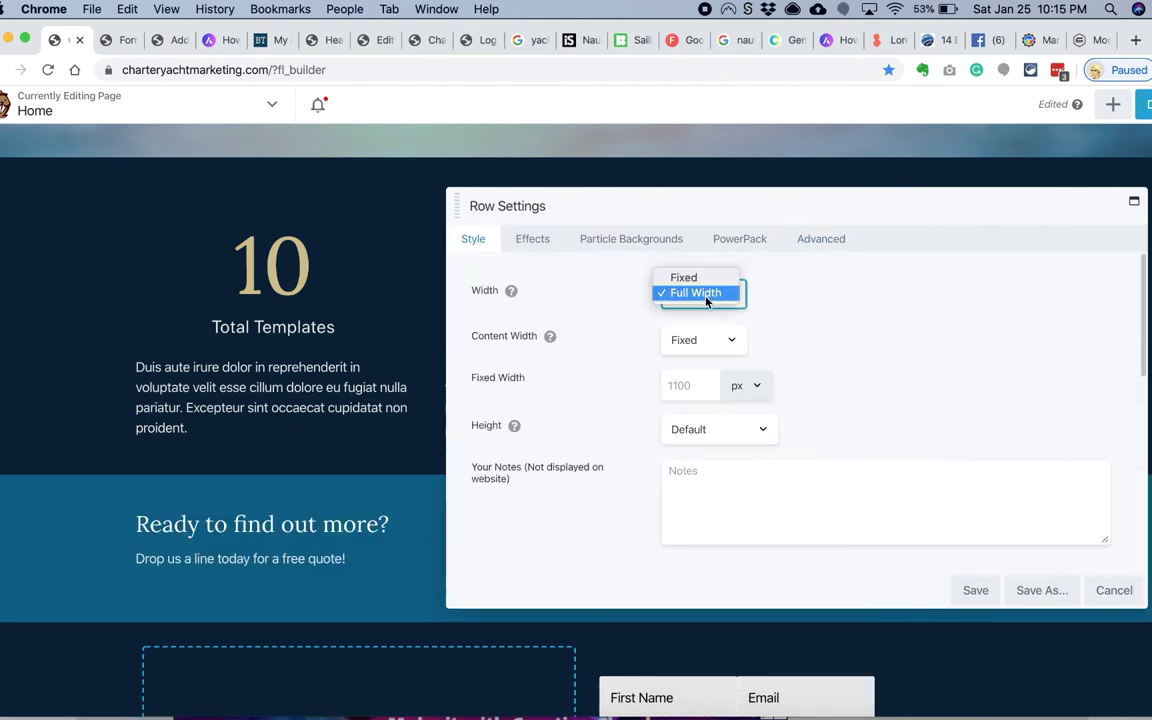
click(684, 277)
scroll(334, 586, down, 2)
click(244, 491)
click(730, 165)
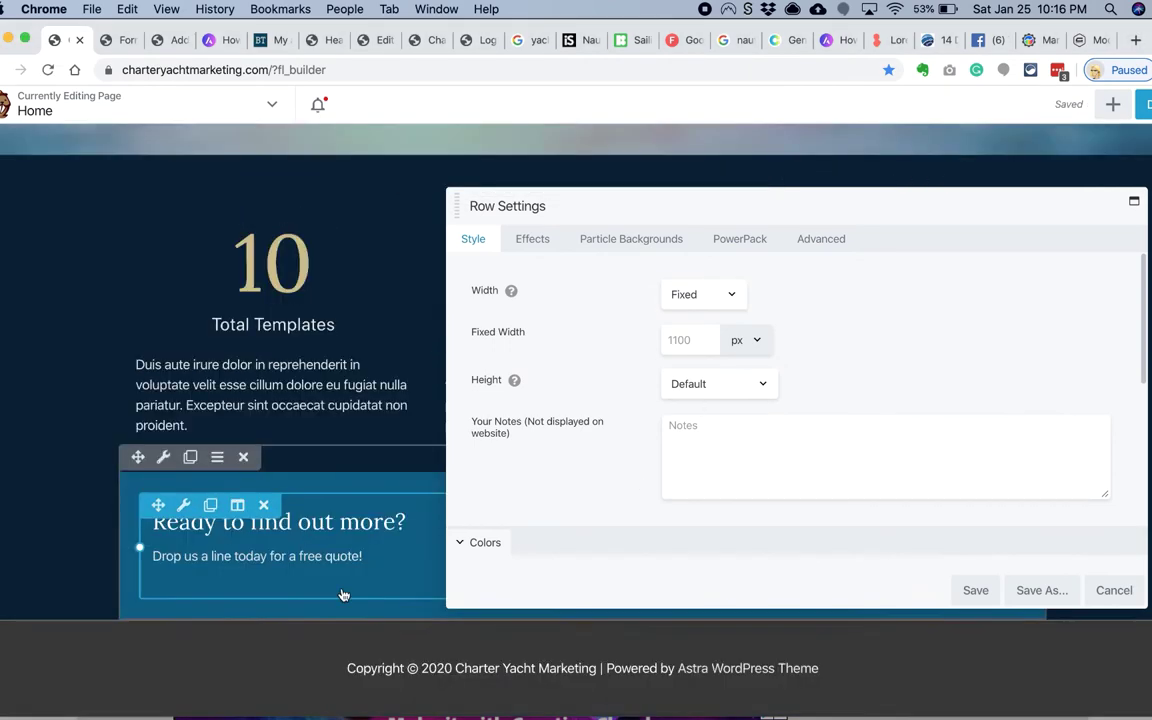
Step: Give the Call to Action button a flat dark blue #015d84 background
scroll(77, 568, down, 5)
click(553, 671)
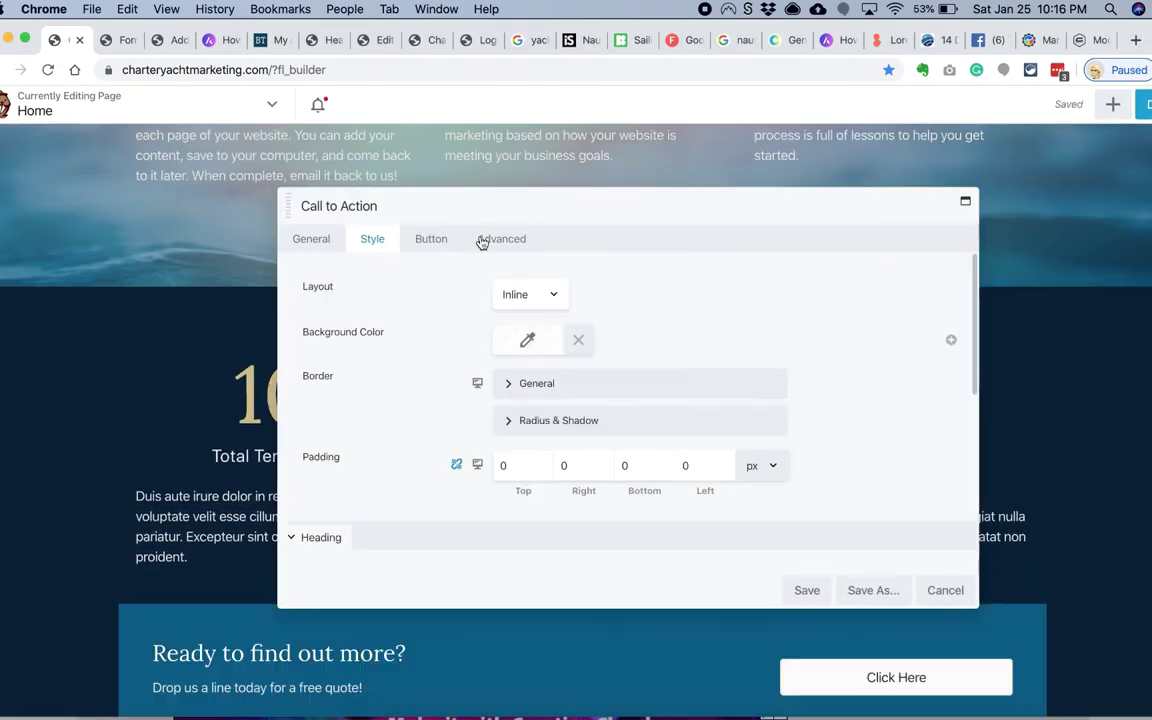
click(431, 239)
scroll(500, 315, down, 6)
click(527, 472)
click(515, 474)
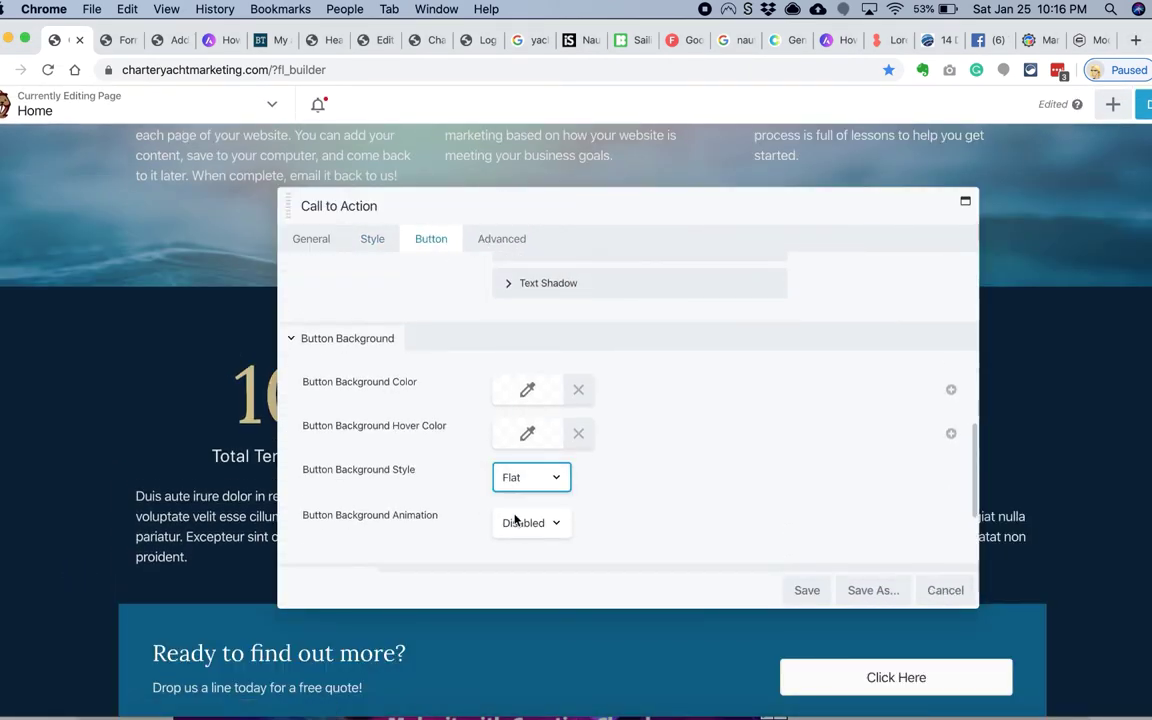
scroll(454, 500, down, 2)
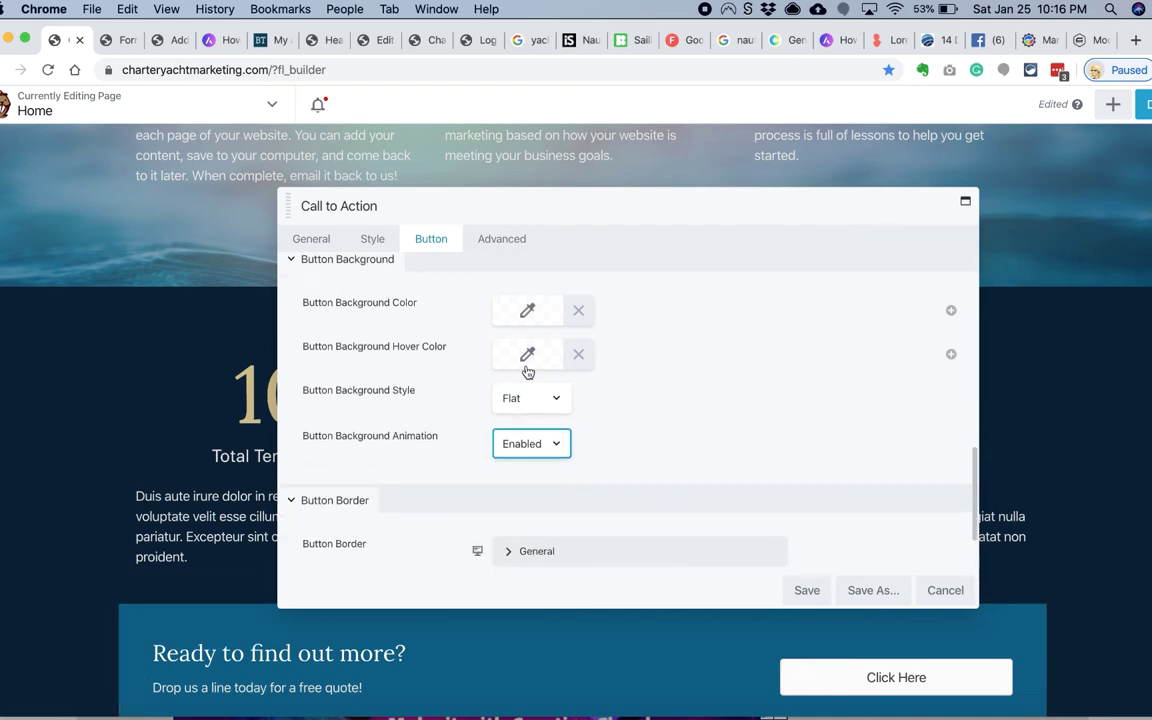
click(527, 310)
click(607, 571)
click(560, 566)
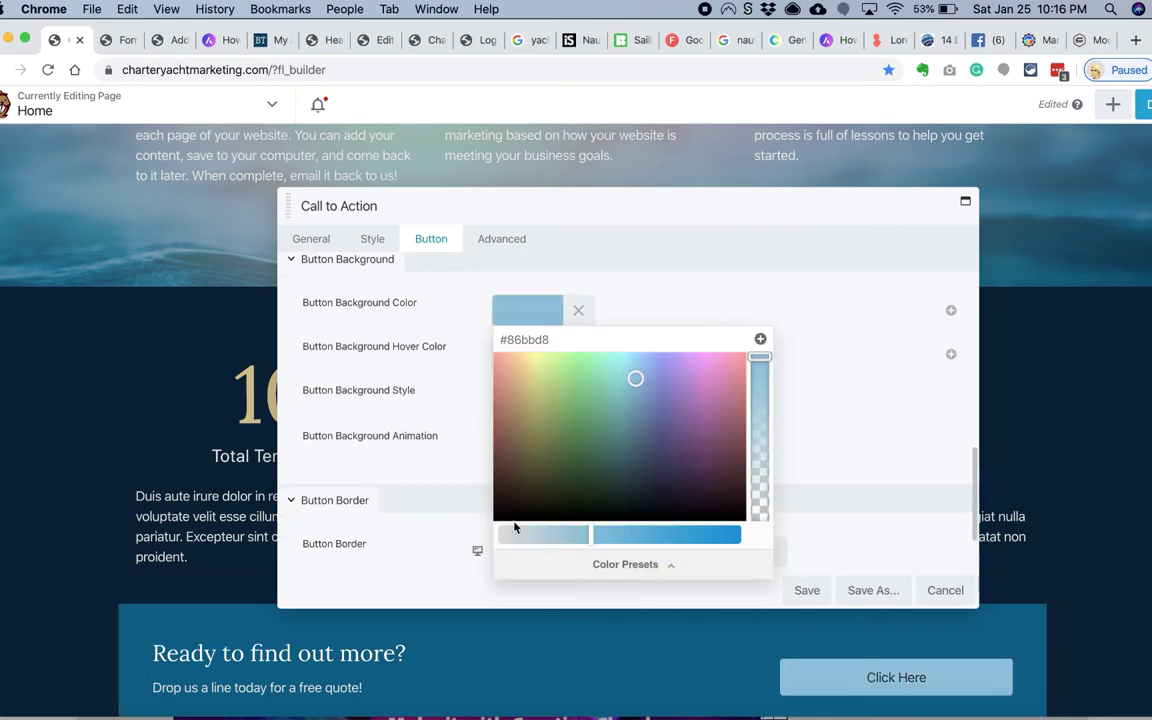
click(595, 566)
click(560, 540)
Step: Review the button's hover colour, border and text colour options without changing them
drag(707, 206, 563, 191)
click(381, 334)
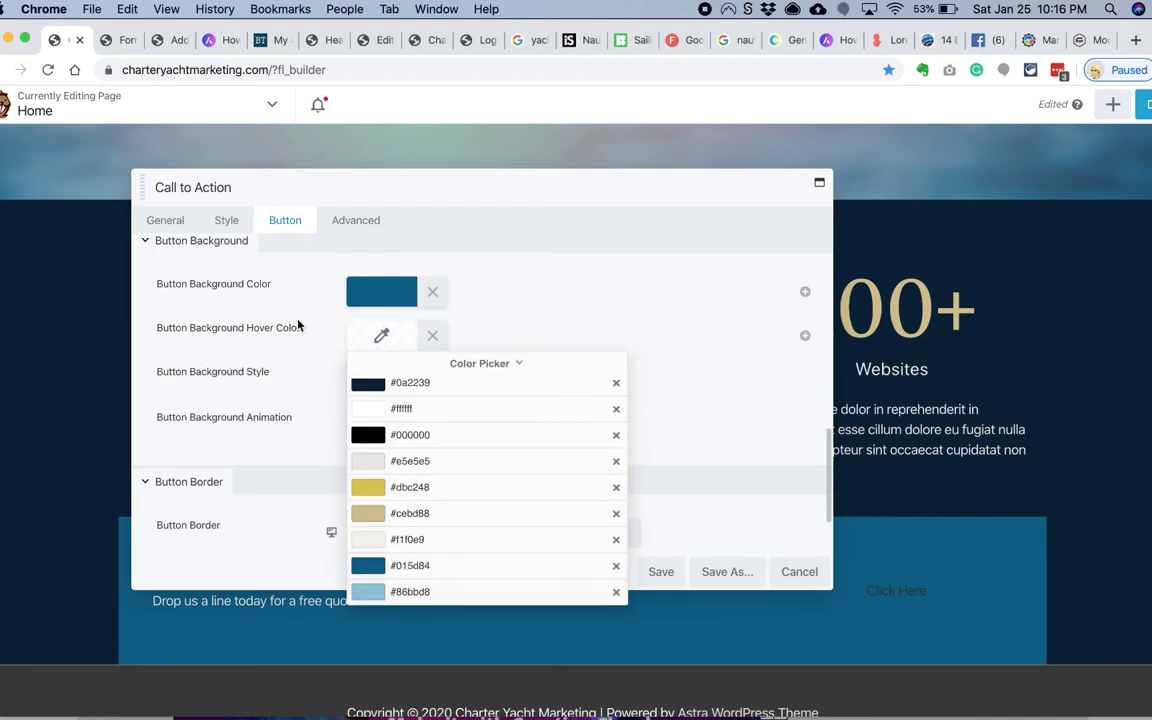
scroll(291, 351, up, 5)
scroll(291, 351, up, 3)
scroll(291, 347, down, 7)
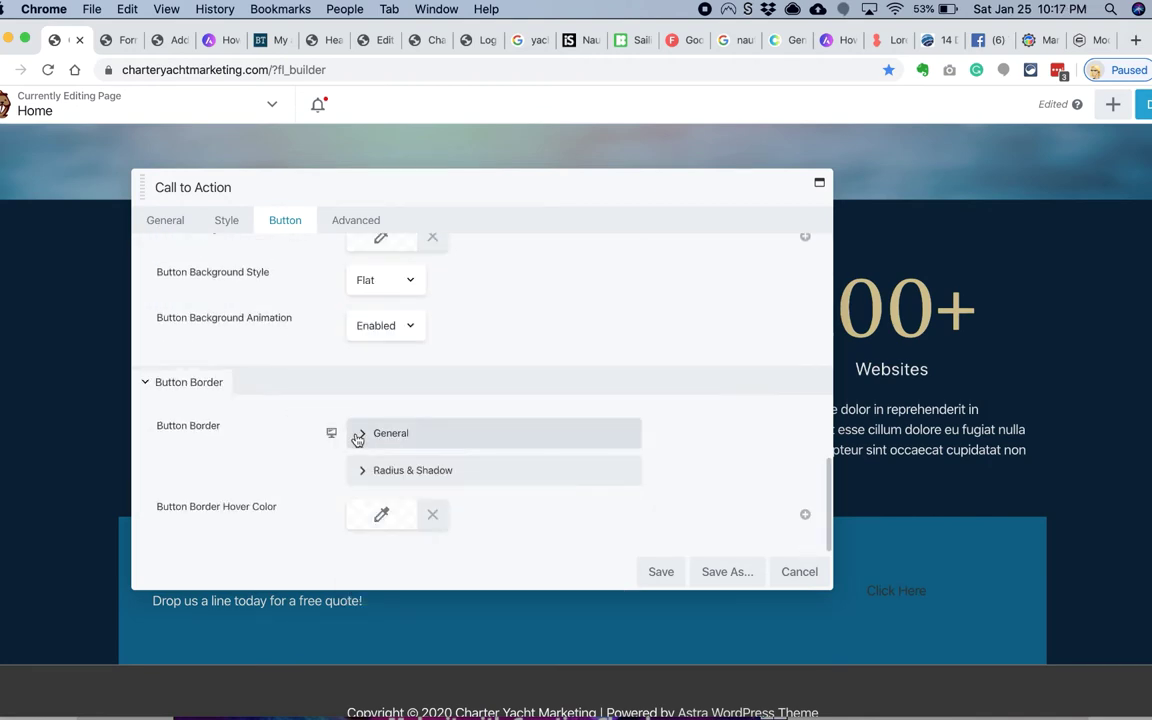
click(355, 437)
scroll(321, 461, down, 2)
scroll(321, 461, up, 2)
click(532, 418)
click(417, 428)
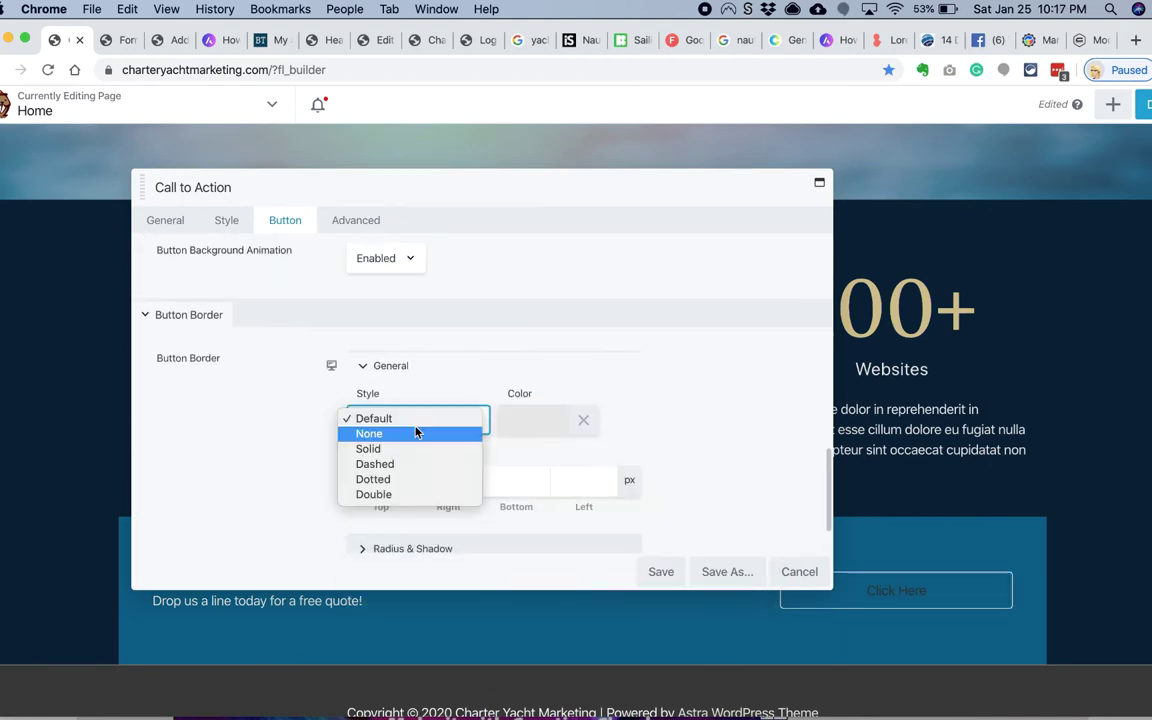
scroll(382, 480, up, 5)
scroll(380, 442, down, 3)
click(380, 380)
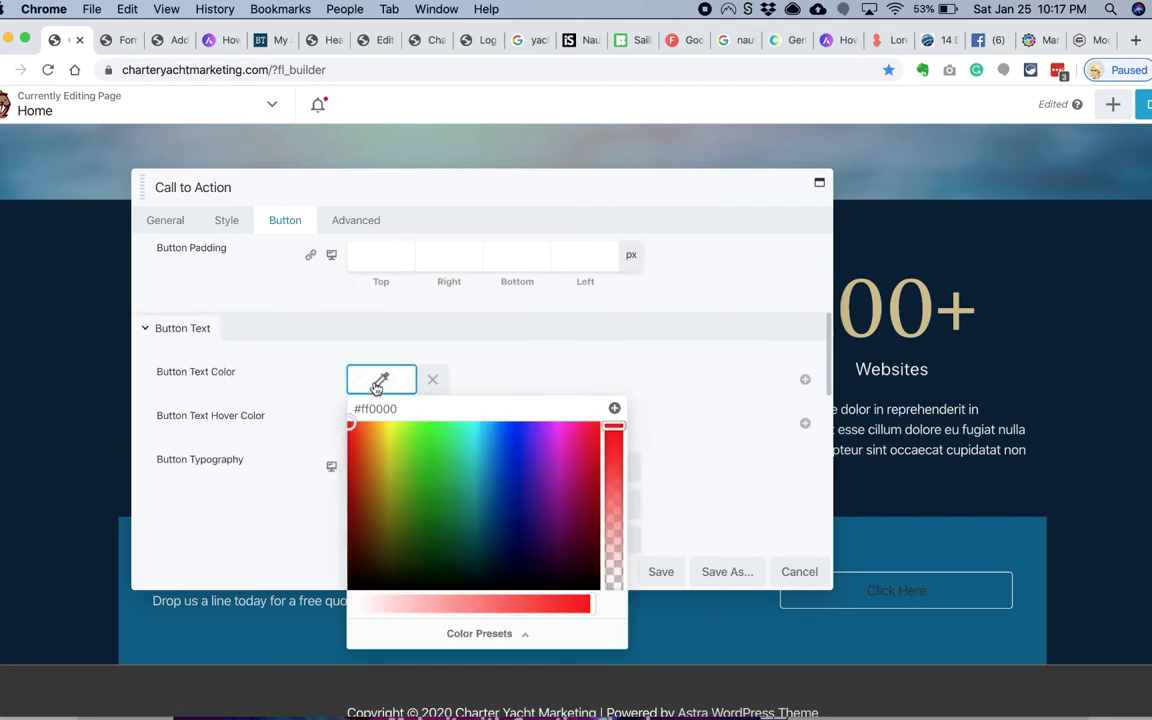
click(283, 411)
scroll(283, 411, up, 6)
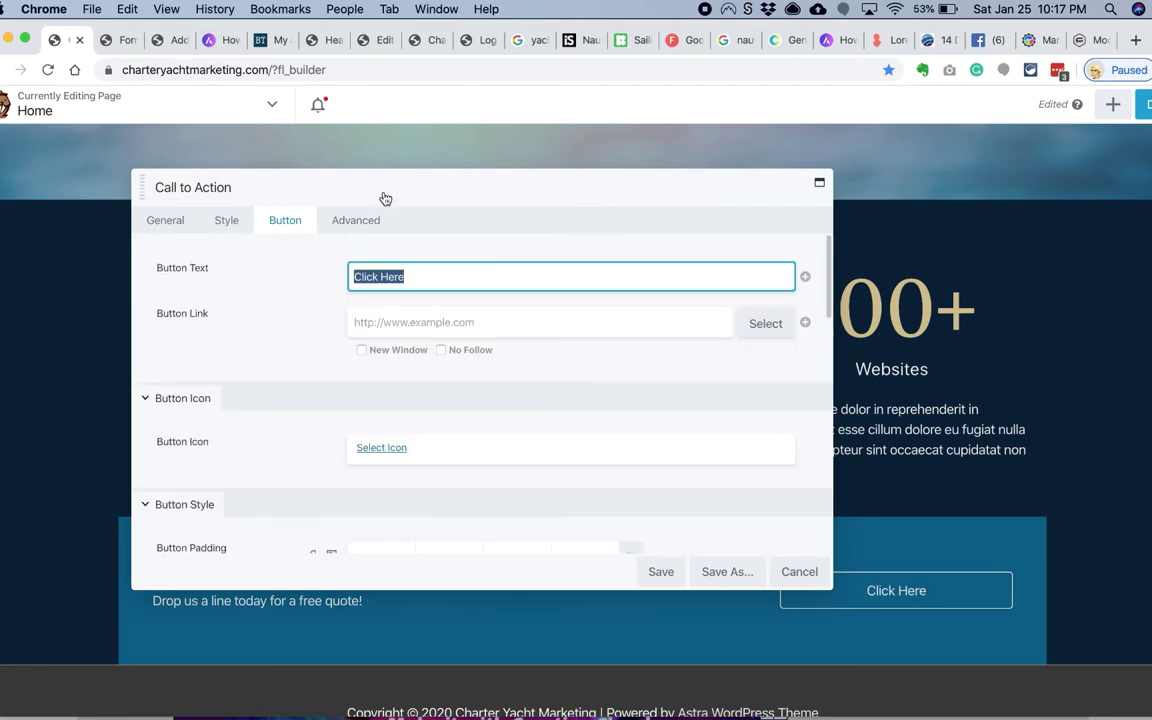
drag(383, 198, 500, 143)
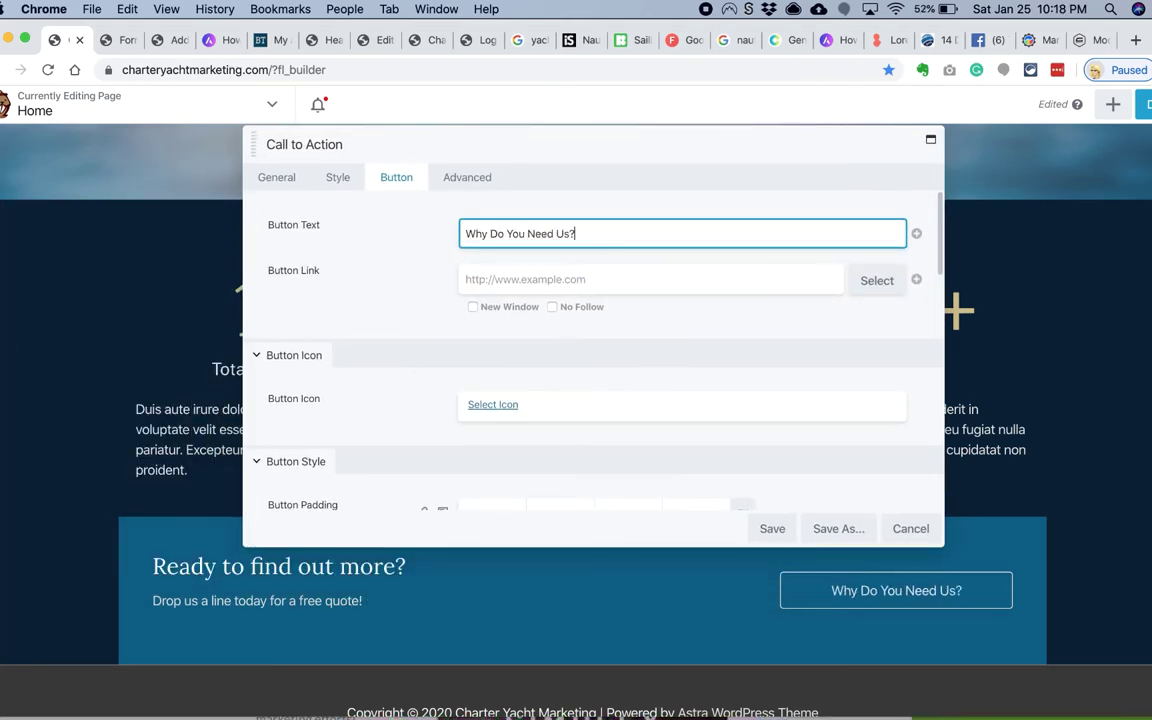
Step: Set the Call to Action heading font size to 20 and body text to 24 px
click(337, 177)
scroll(419, 296, down, 5)
scroll(440, 330, down, 3)
click(490, 328)
click(480, 440)
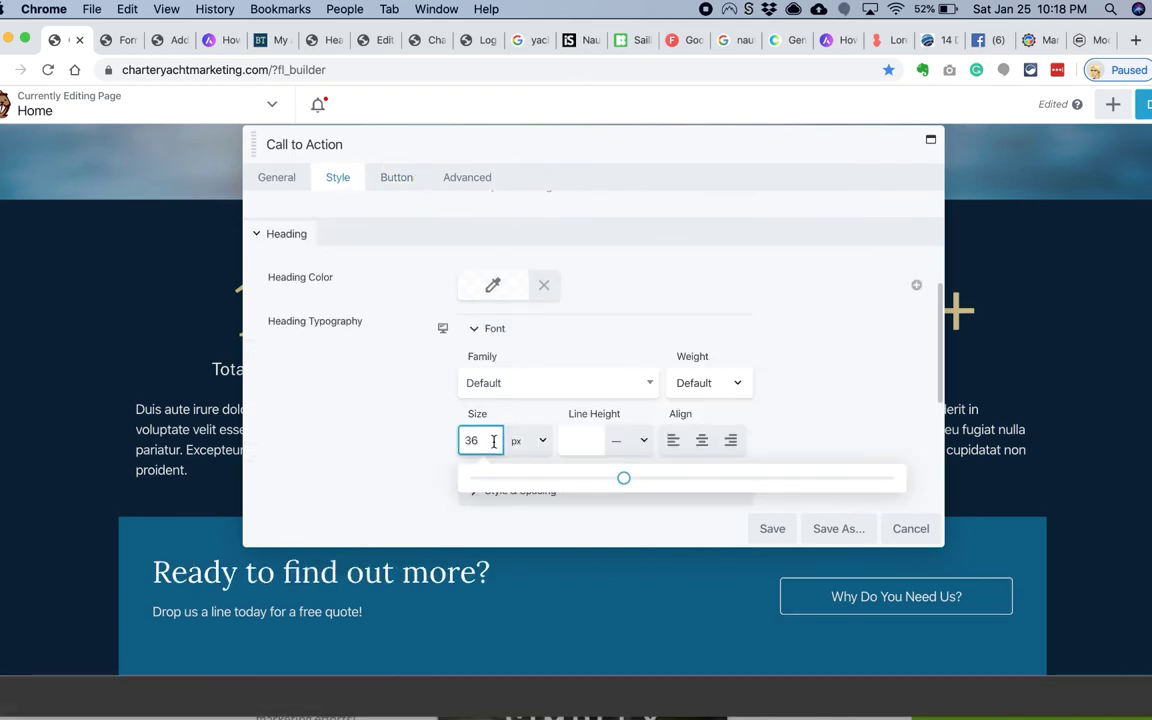
text(20)
scroll(406, 442, down, 1)
scroll(381, 393, down, 5)
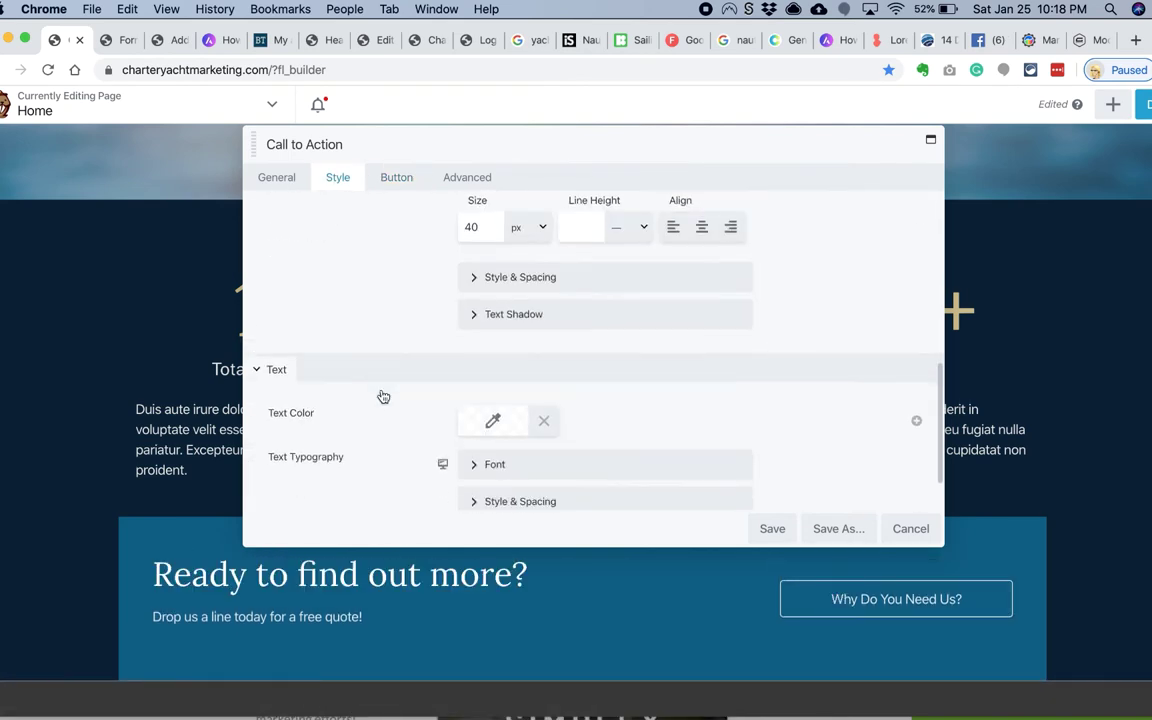
click(480, 473)
text(24)
scroll(419, 493, down, 1)
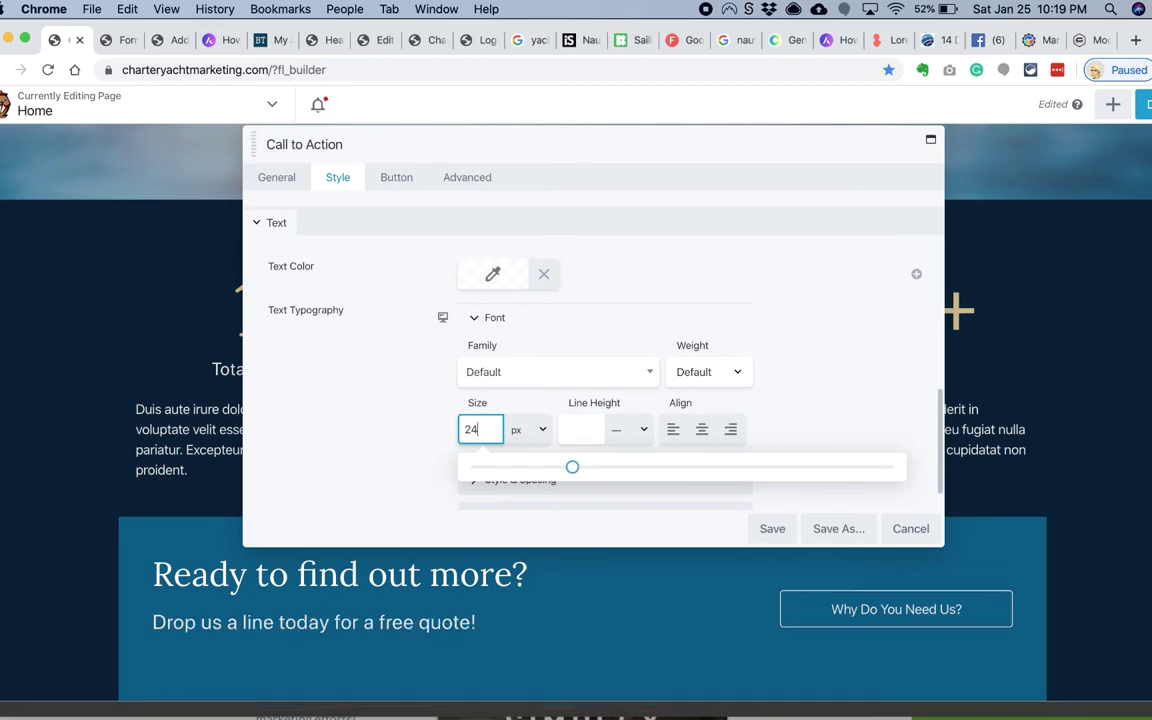
Step: Enter a 30 margin value in the box's spacing settings
click(488, 181)
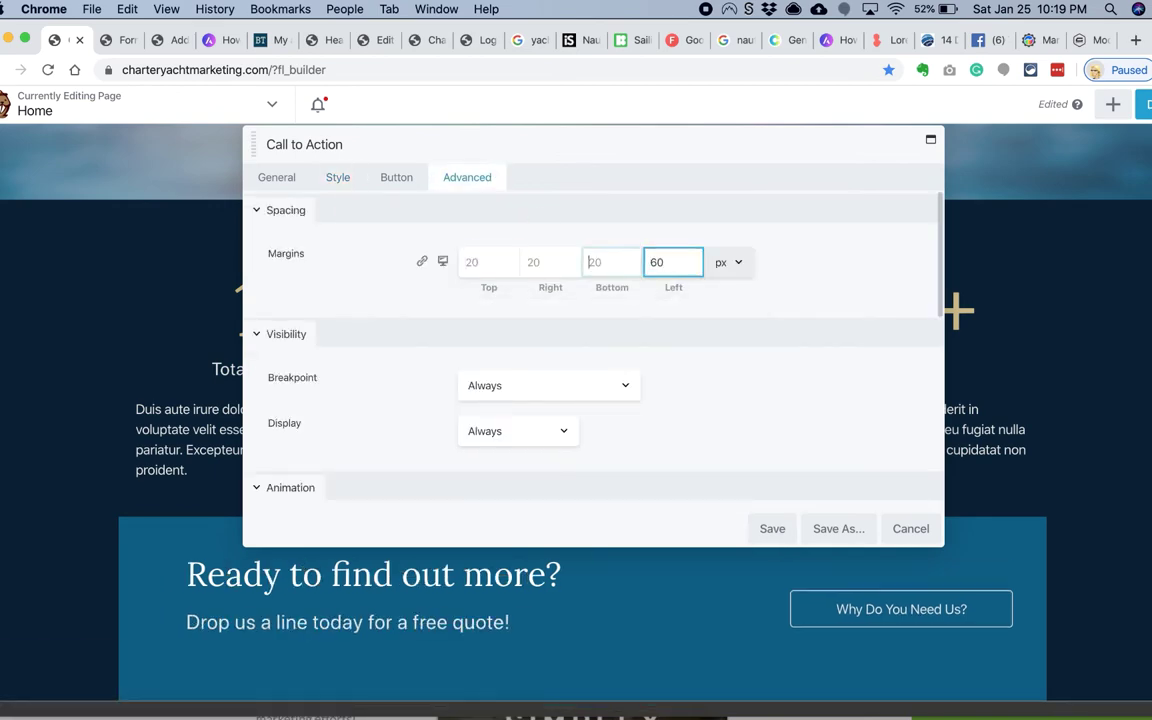
key(shift+Tab)
text(30)
key(Tab)
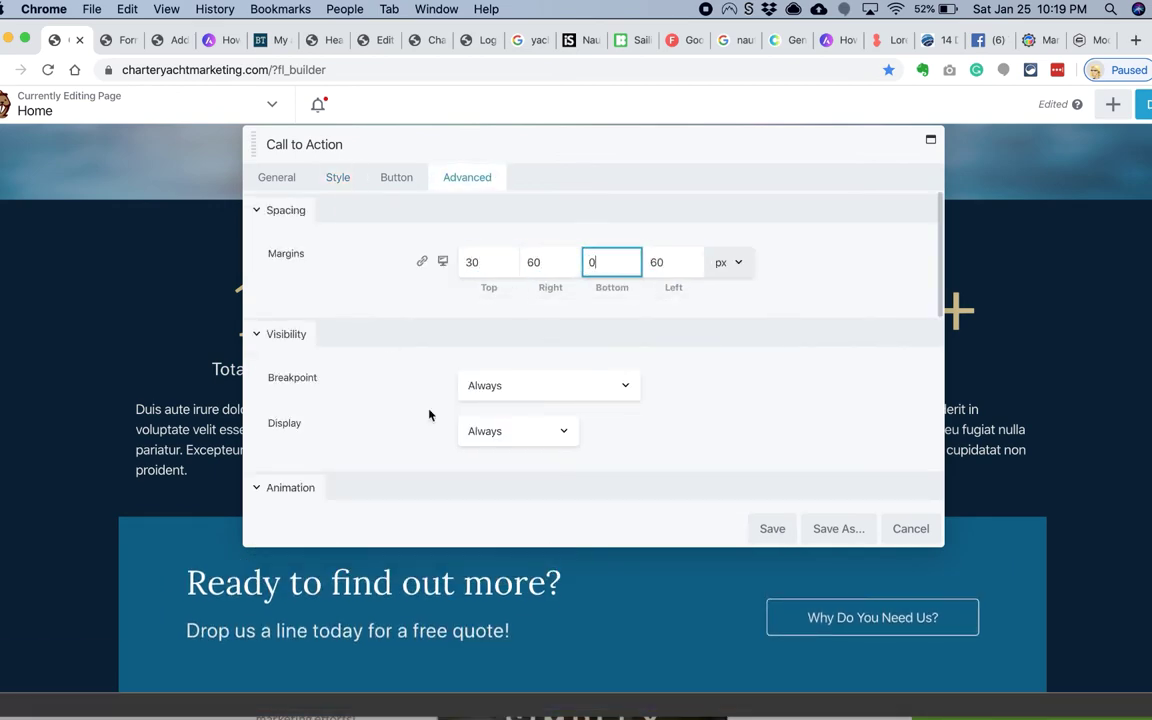
Step: Pick a photo in the photos folder of the file browser
key(super+Tab)
scroll(608, 345, down, 10)
click(608, 345)
scroll(608, 345, up, 4)
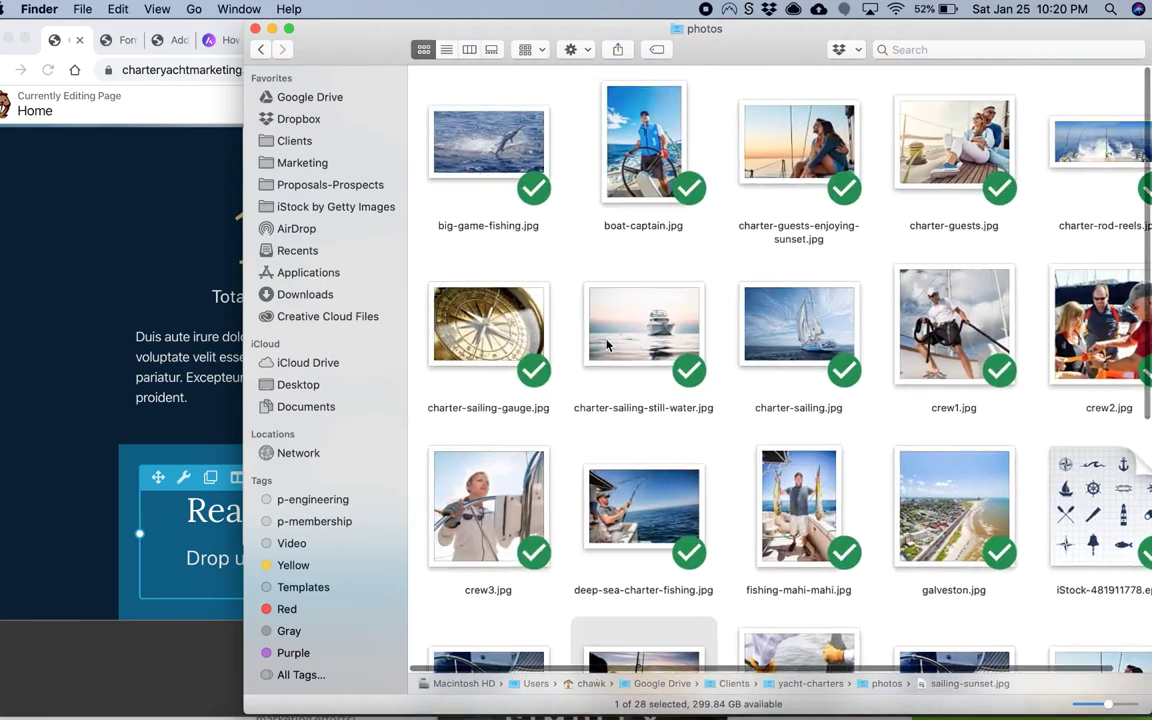
scroll(608, 345, down, 3)
click(112, 284)
Step: Close the row settings and inspect the stats row's style settings without changes
click(910, 528)
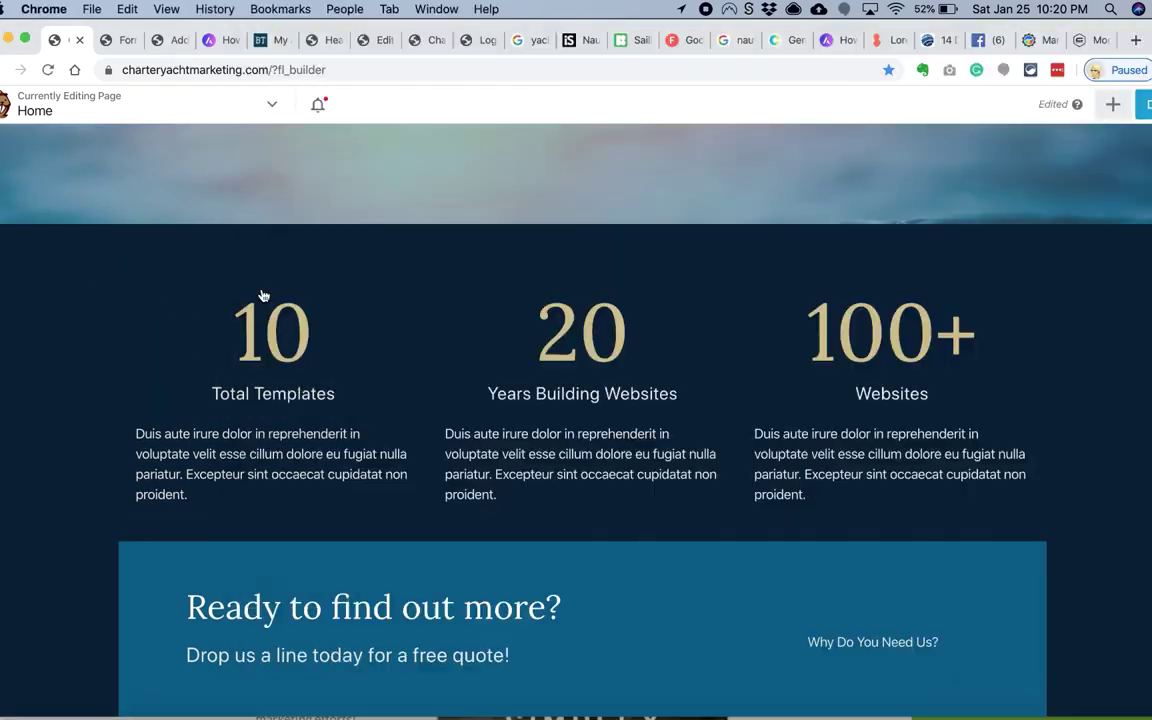
click(159, 208)
click(272, 180)
scroll(351, 301, down, 5)
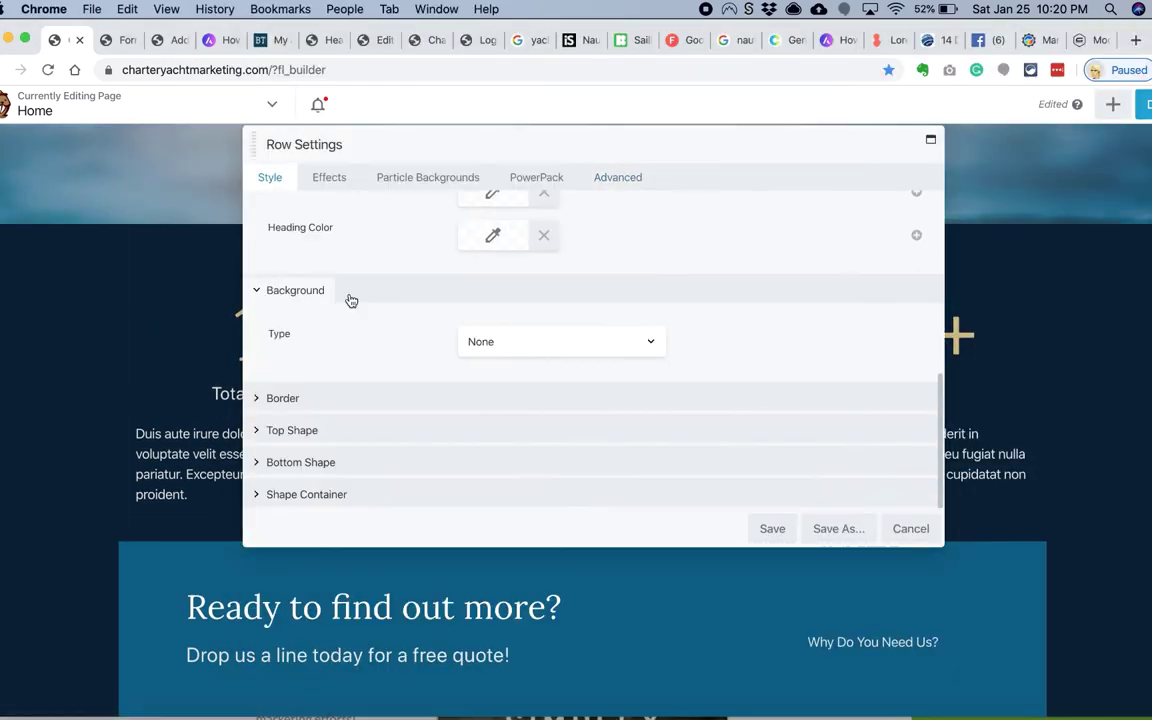
click(910, 528)
Step: Move the call-to-action box into the dark stats row with a dark teal background and 30 padding
drag(190, 560, 206, 550)
click(224, 543)
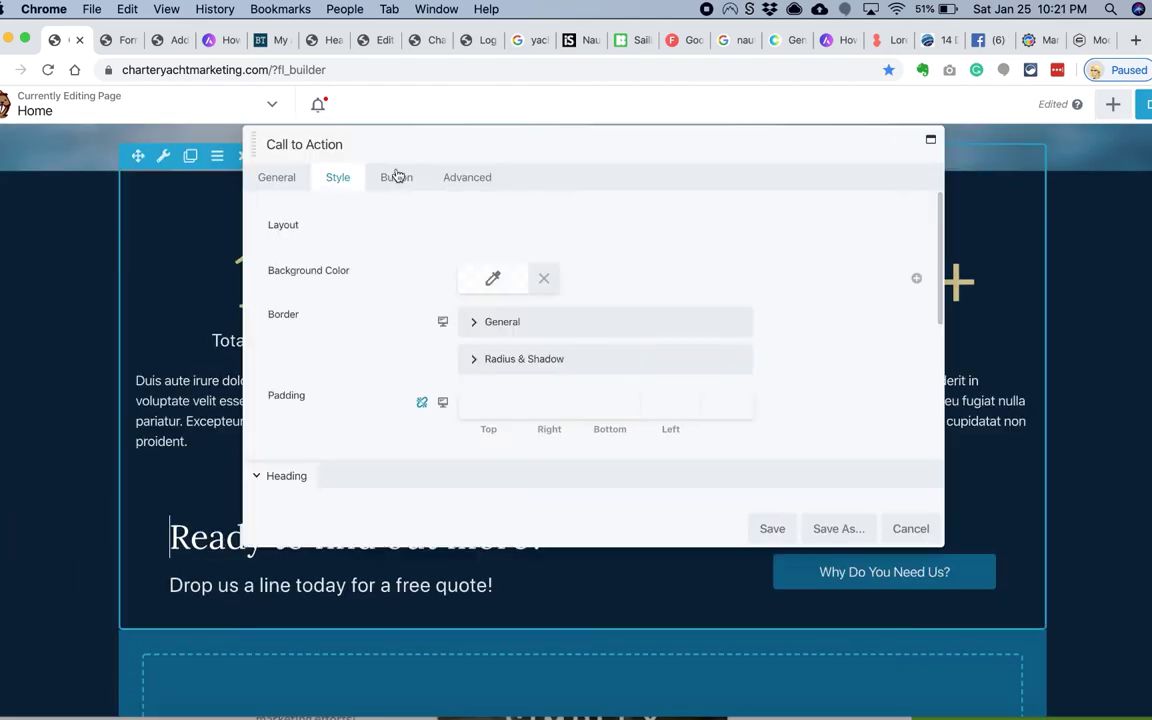
click(493, 278)
click(589, 532)
click(480, 522)
scroll(347, 450, down, 1)
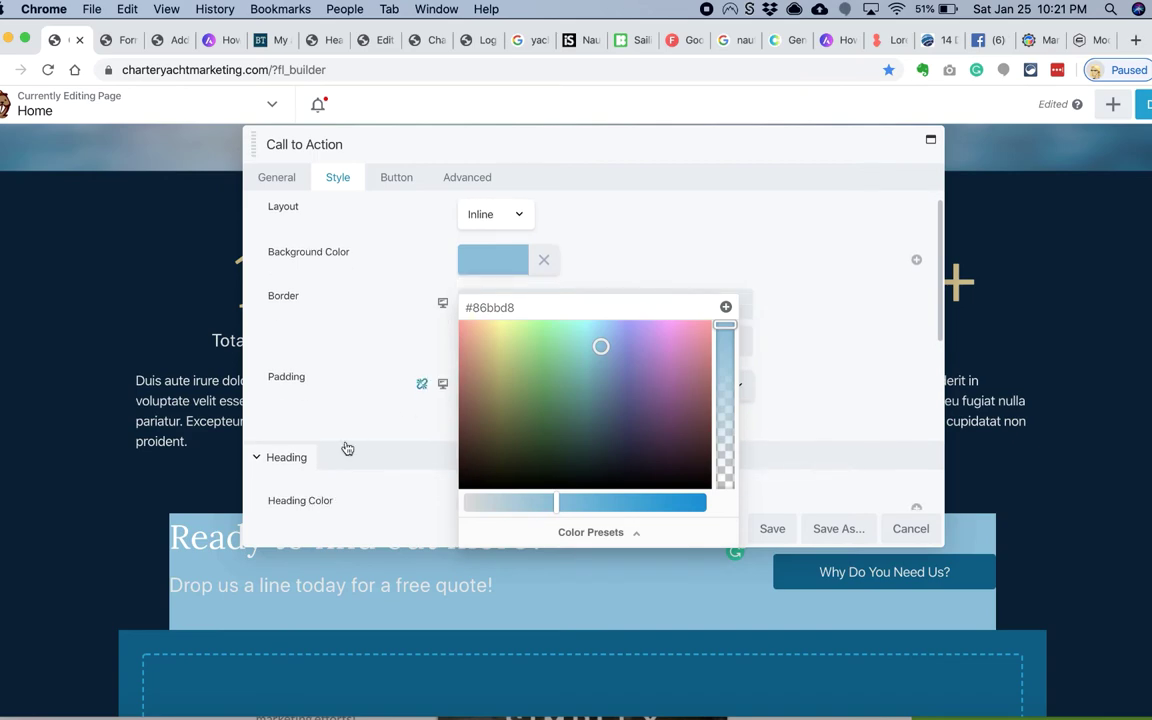
click(488, 385)
click(493, 259)
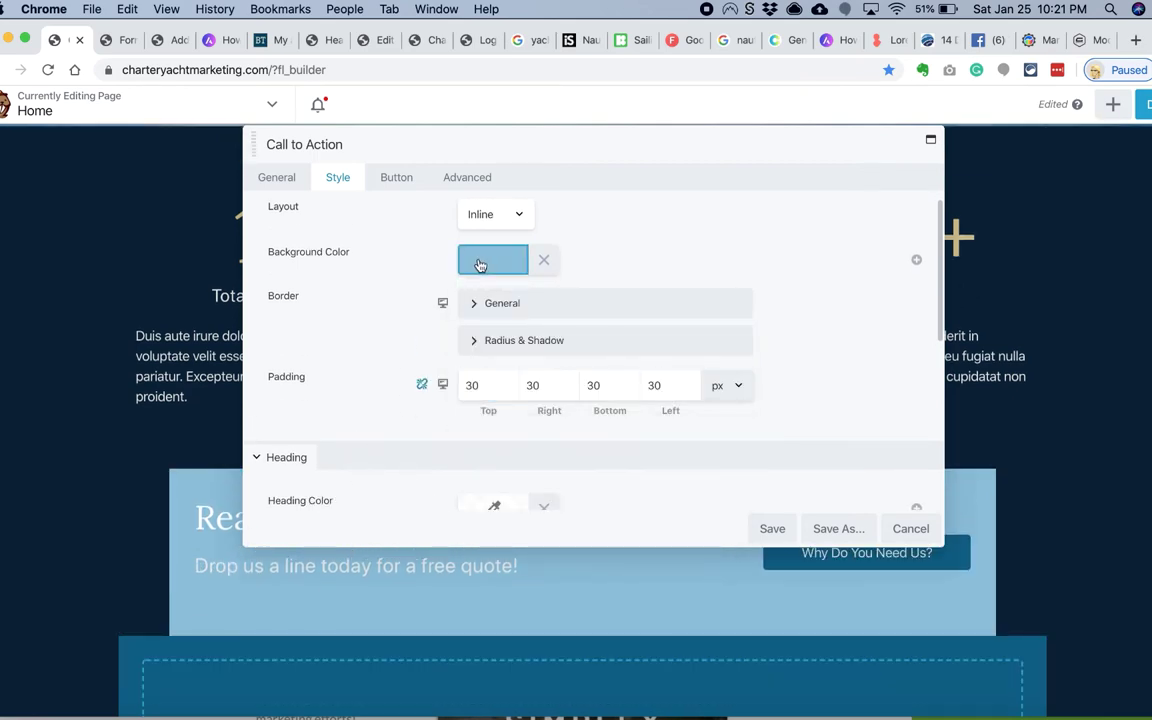
click(486, 491)
click(437, 563)
key(Return)
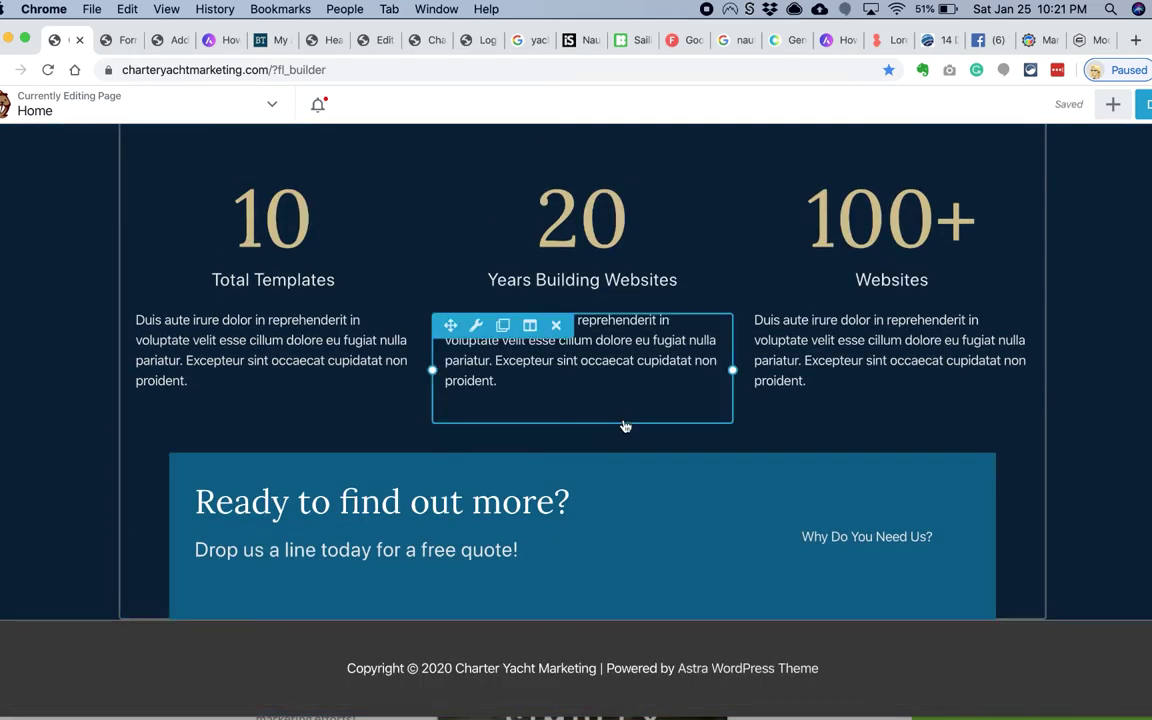
Step: Set all of the call-to-action box's margins to 0 and save
click(259, 535)
scroll(366, 447, down, 1)
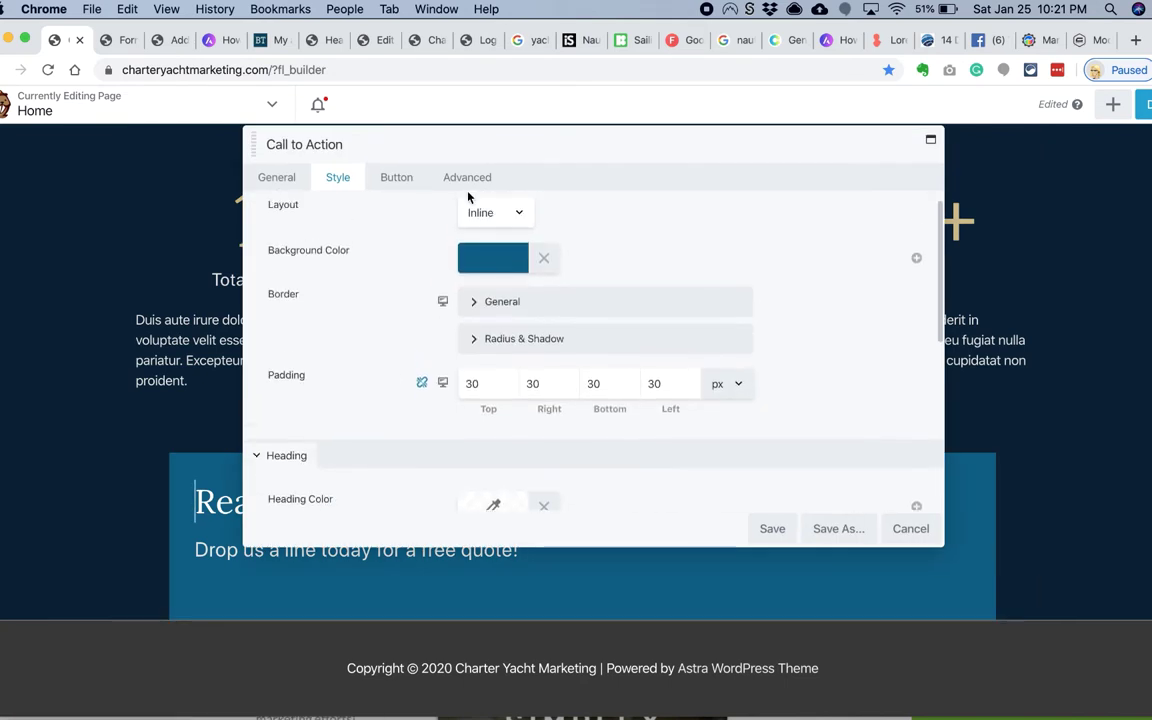
click(467, 177)
text(0)
key(Tab)
text(0)
key(Tab)
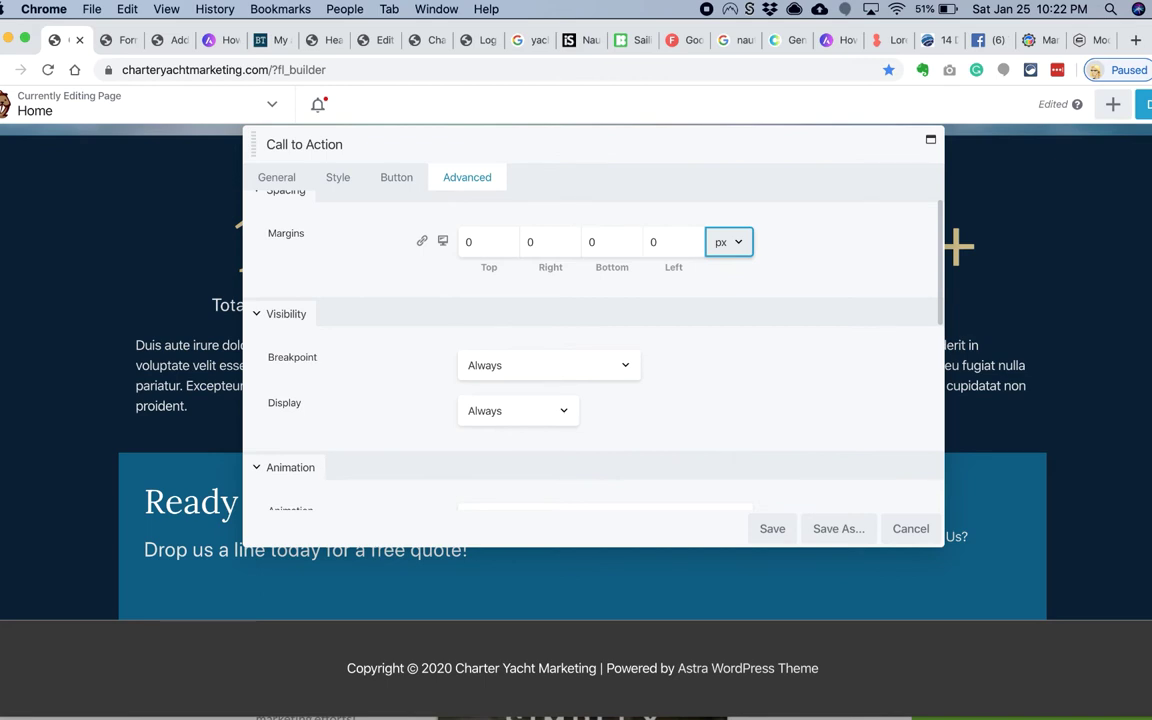
click(772, 529)
click(162, 195)
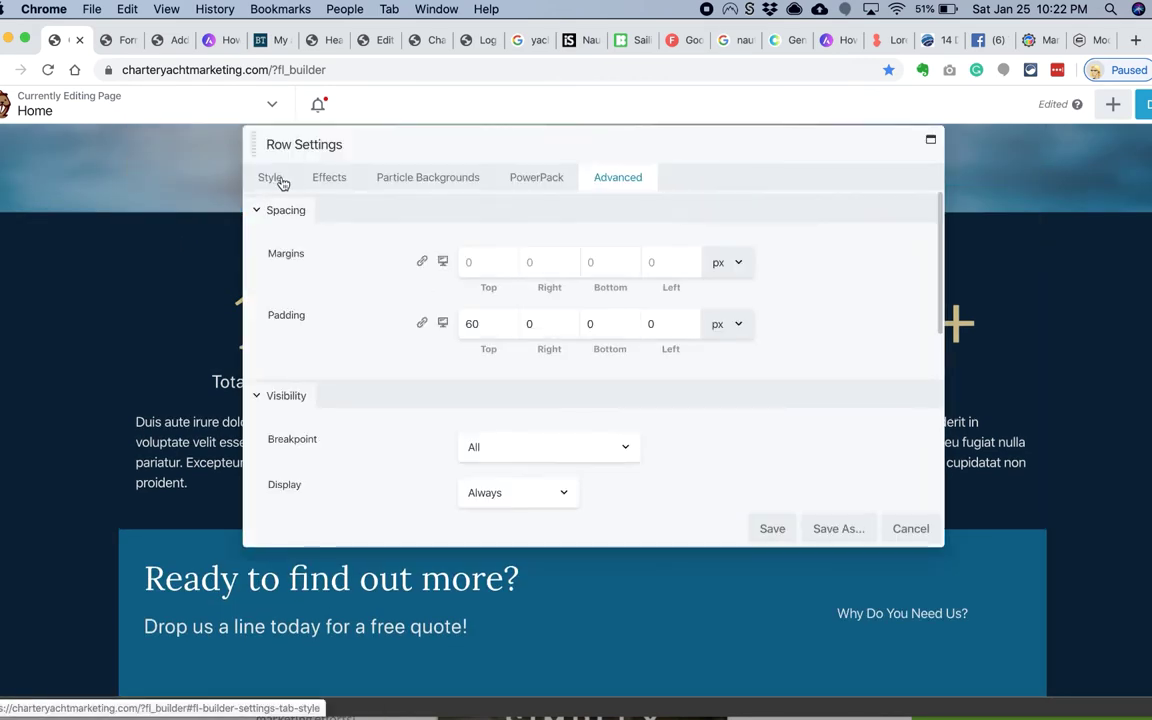
Step: Upload the aerial yacht image to the media library as the stats row's background photo
click(270, 177)
scroll(405, 314, down, 2)
click(560, 362)
click(560, 420)
click(489, 465)
key(super+Tab)
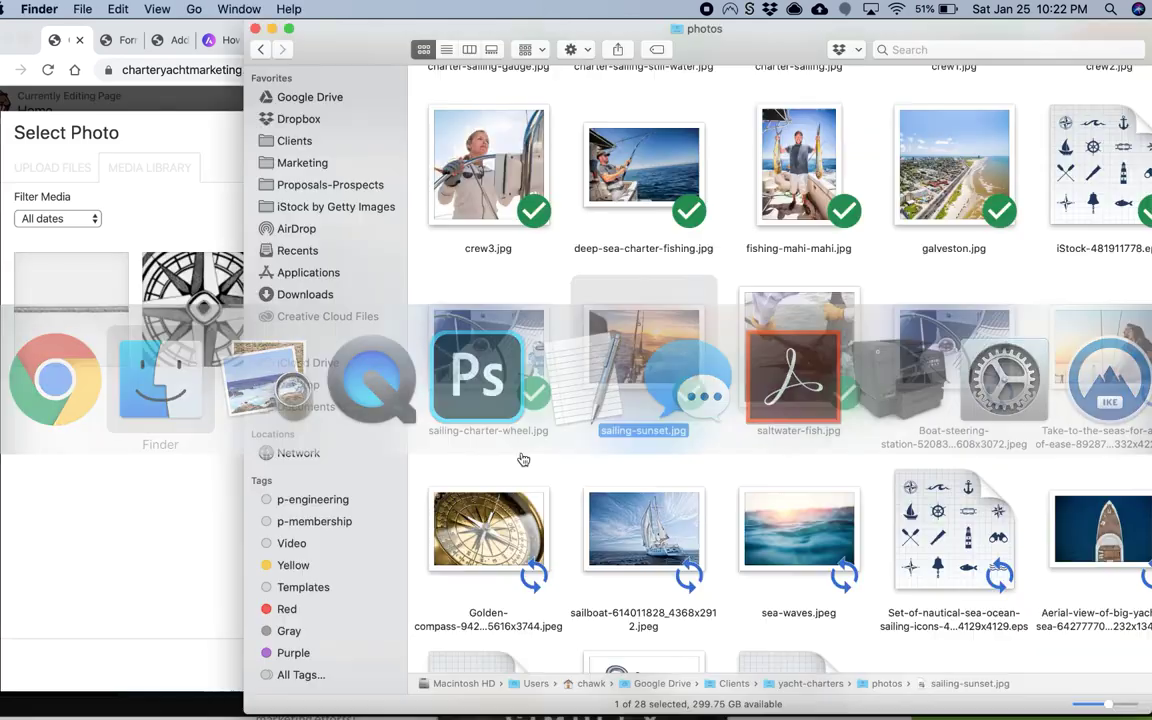
drag(1100, 530, 170, 515)
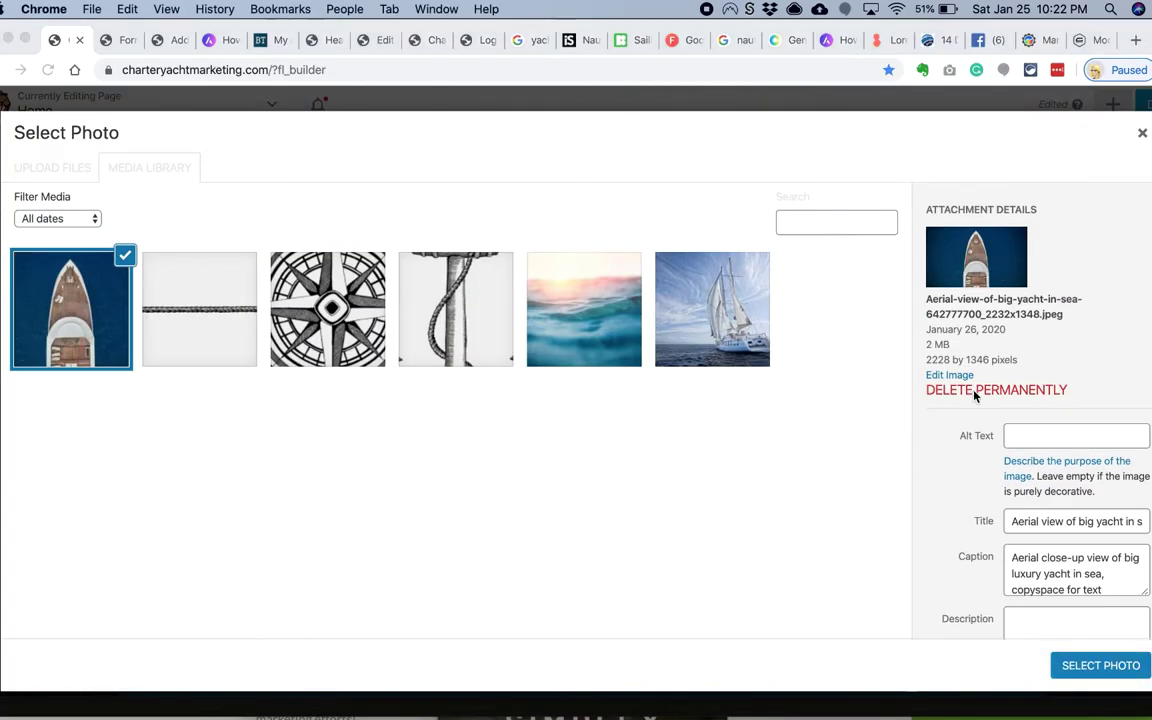
key(super+Tab)
key(Return)
text(aeriel-view-yacht.jpeg)
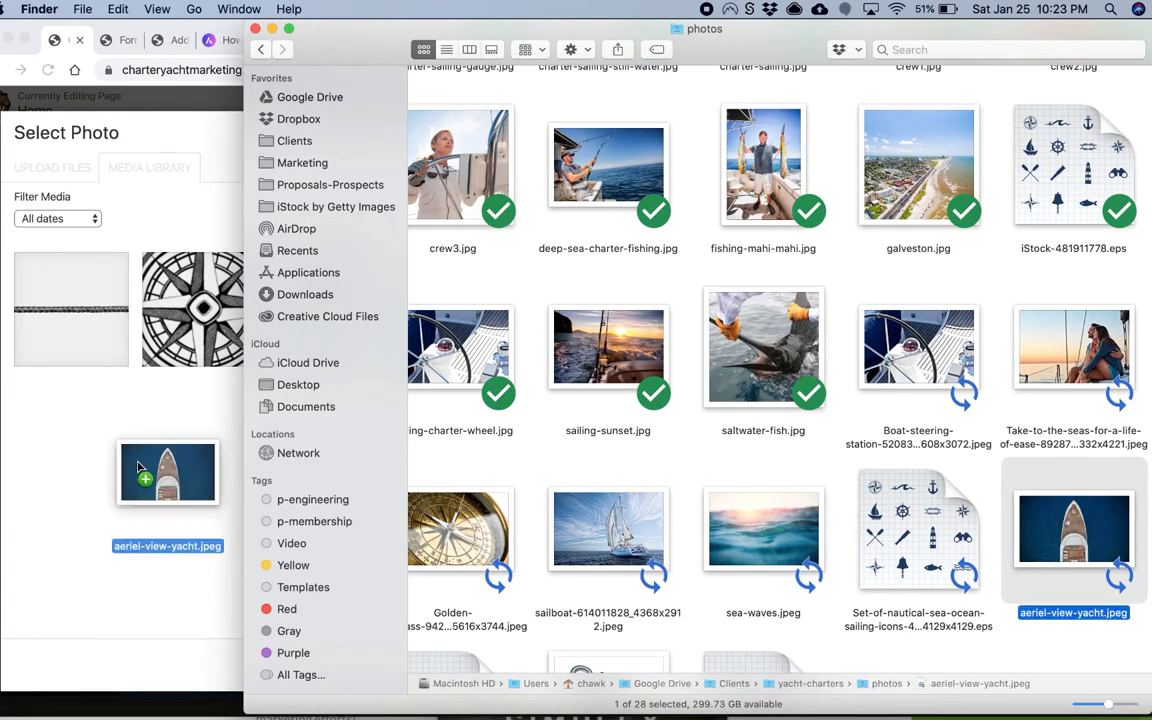
drag(140, 468, 142, 470)
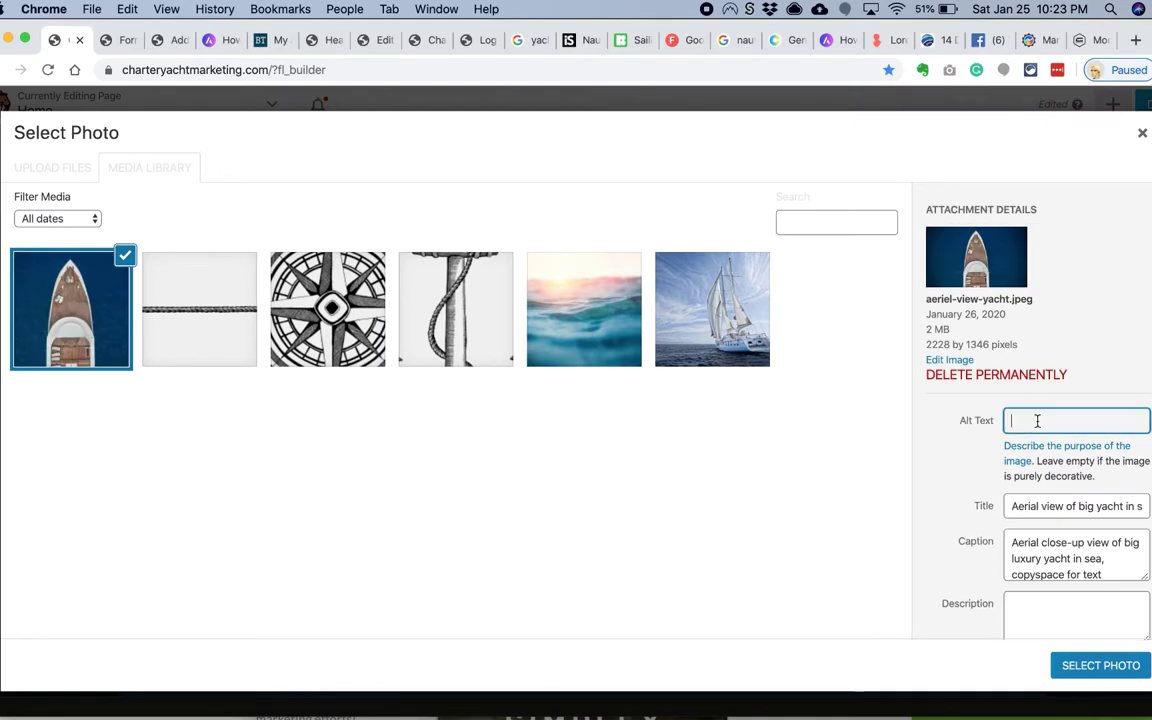
Step: Use the yacht photo at Large 1024 x 619 filling the row, add 90 px top padding, and save
click(1097, 666)
click(632, 456)
scroll(568, 305, down, 5)
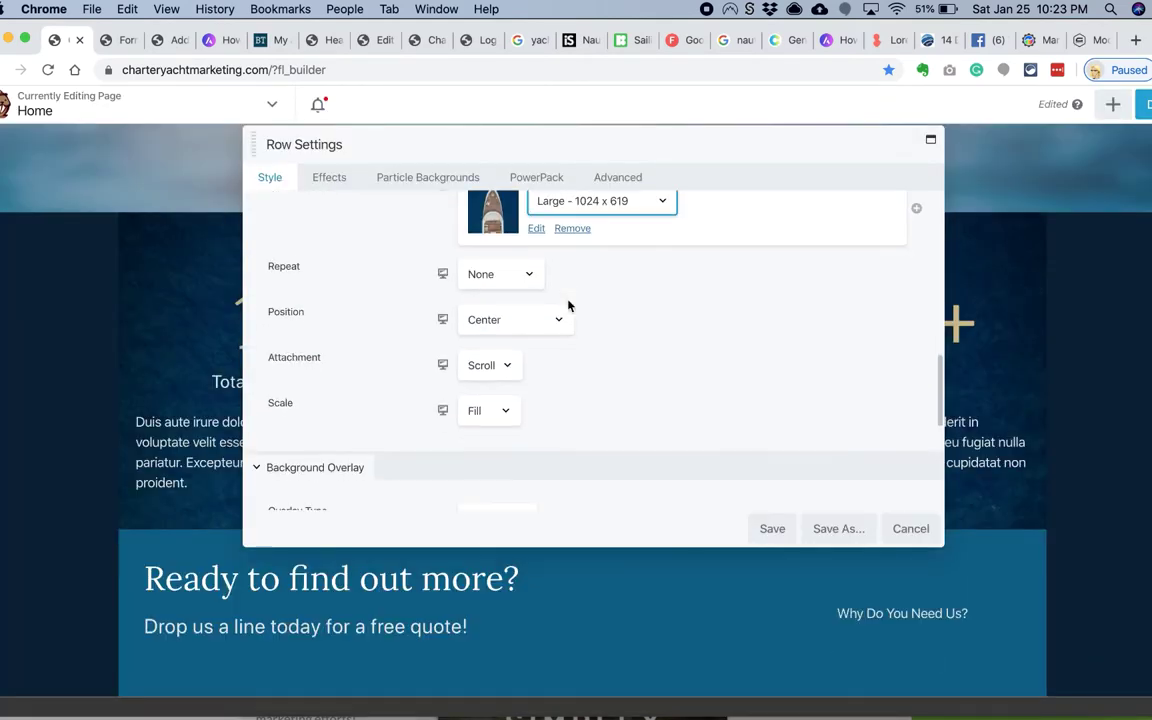
click(494, 425)
scroll(399, 311, up, 10)
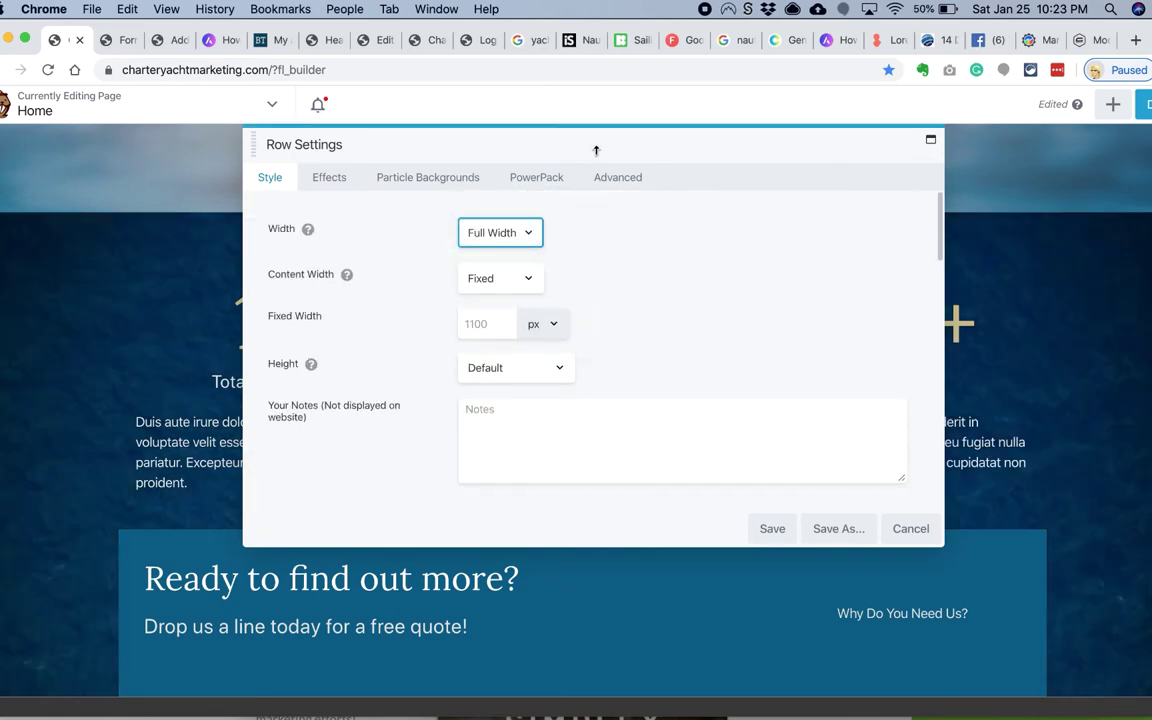
drag(596, 150, 645, 176)
click(666, 204)
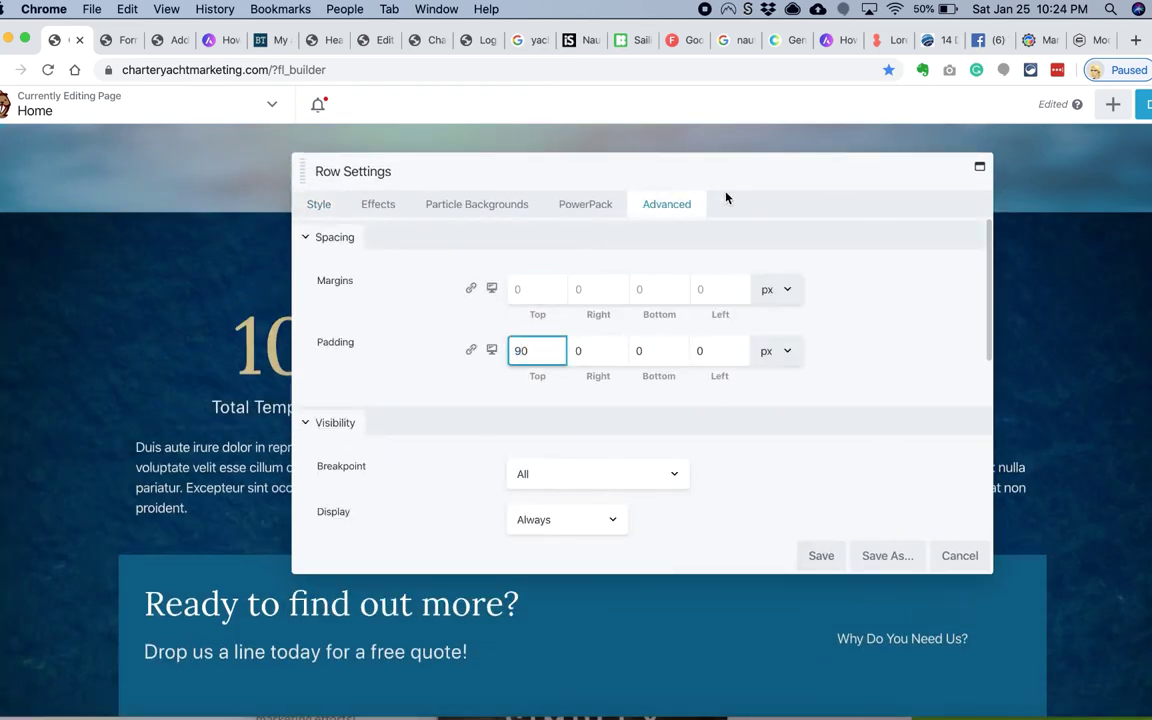
click(823, 558)
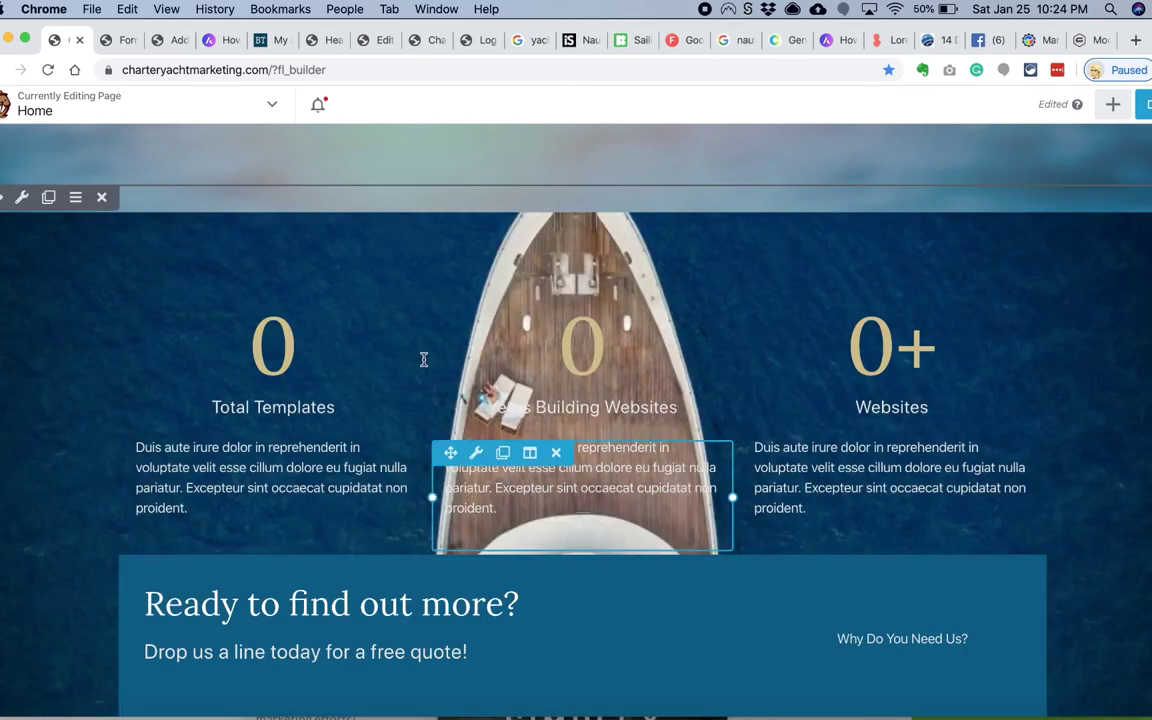
Step: Add a dark navy #0a2239 overlay to the stats row background and save
click(24, 198)
click(319, 204)
scroll(471, 347, down, 10)
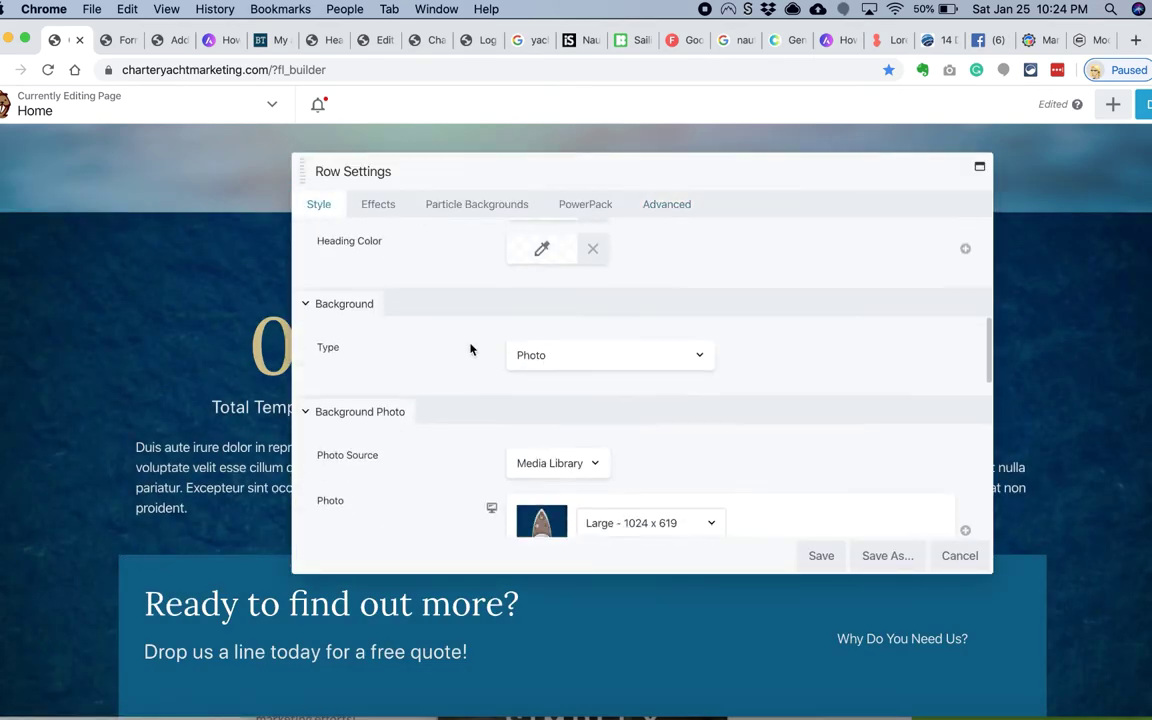
scroll(471, 349, down, 3)
click(541, 407)
click(560, 383)
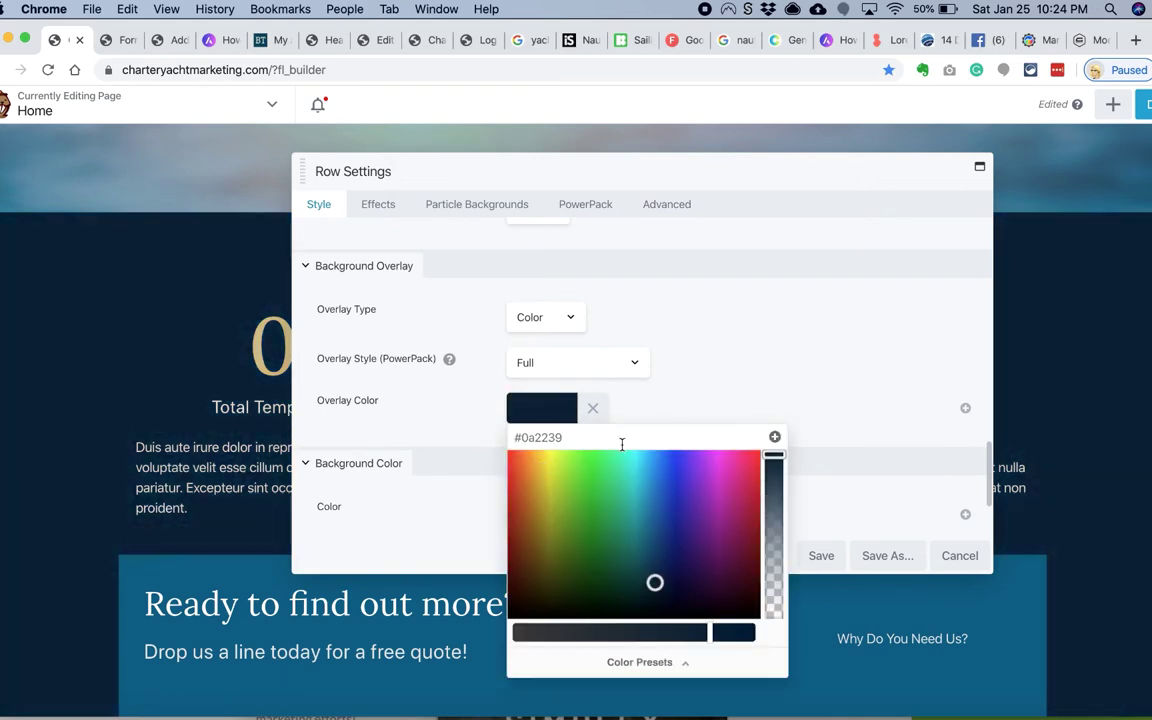
click(735, 180)
drag(735, 180, 728, 257)
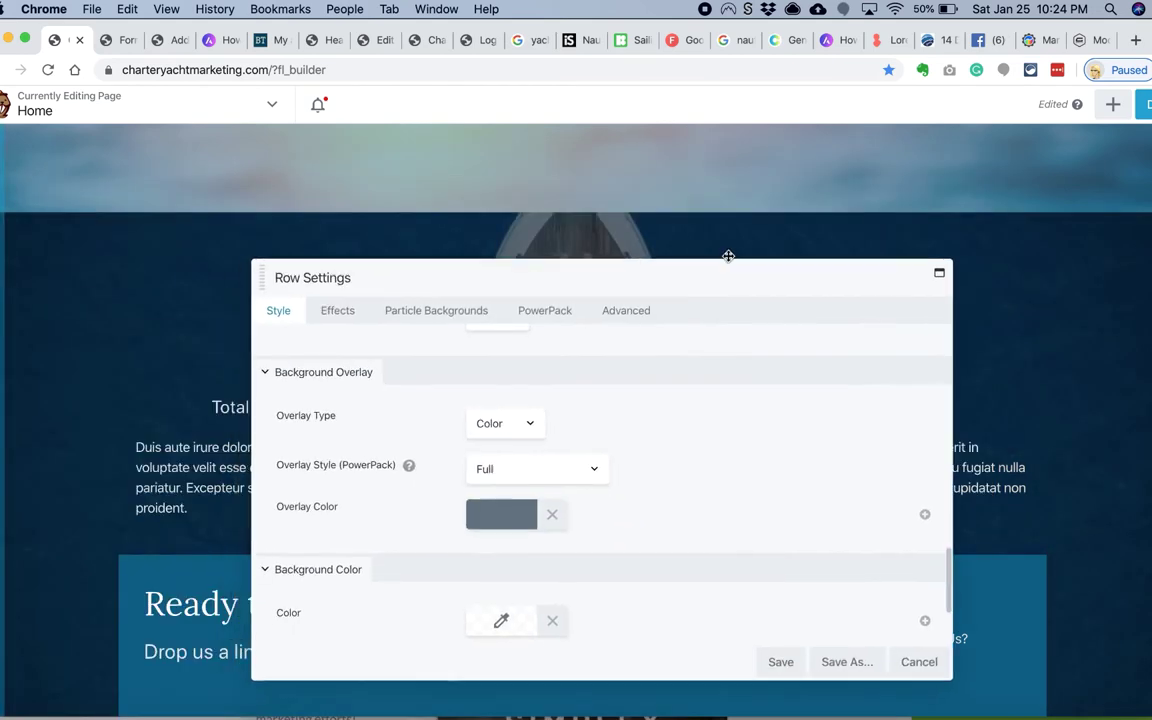
click(779, 661)
Step: Set the background photo to Center Bottom with fixed attachment, save, and publish the page
click(21, 197)
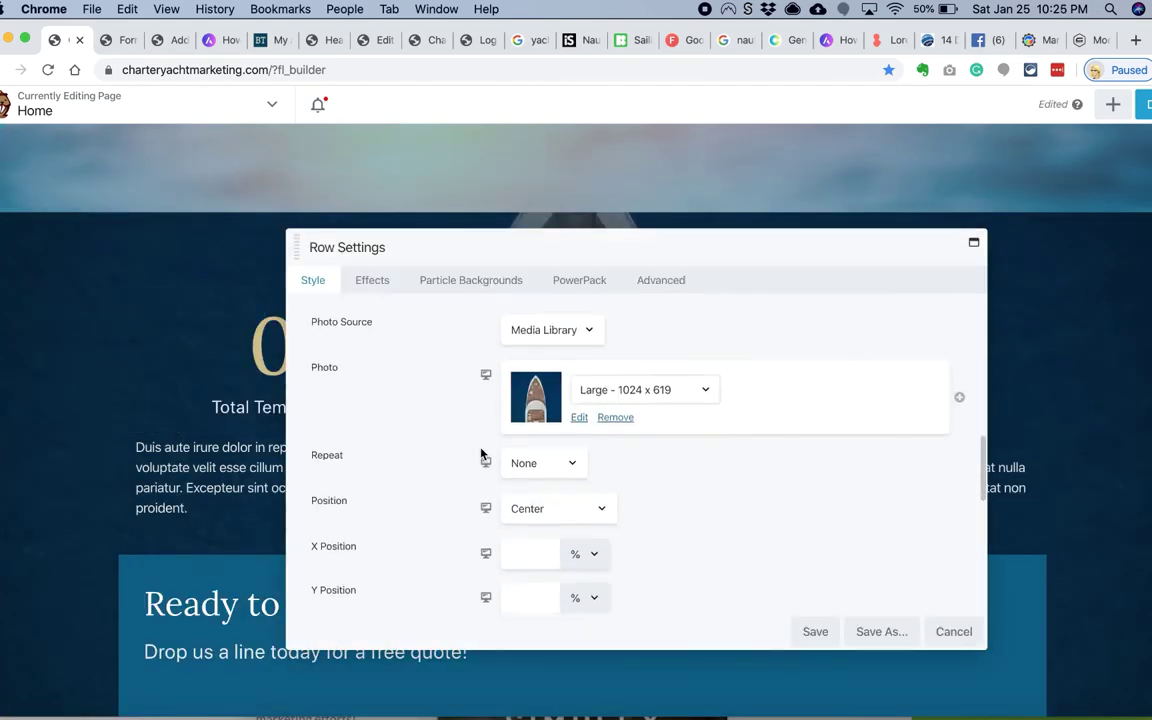
scroll(481, 455, down, 2)
click(557, 421)
click(557, 437)
drag(623, 250, 908, 309)
click(845, 481)
click(853, 496)
click(854, 481)
click(854, 474)
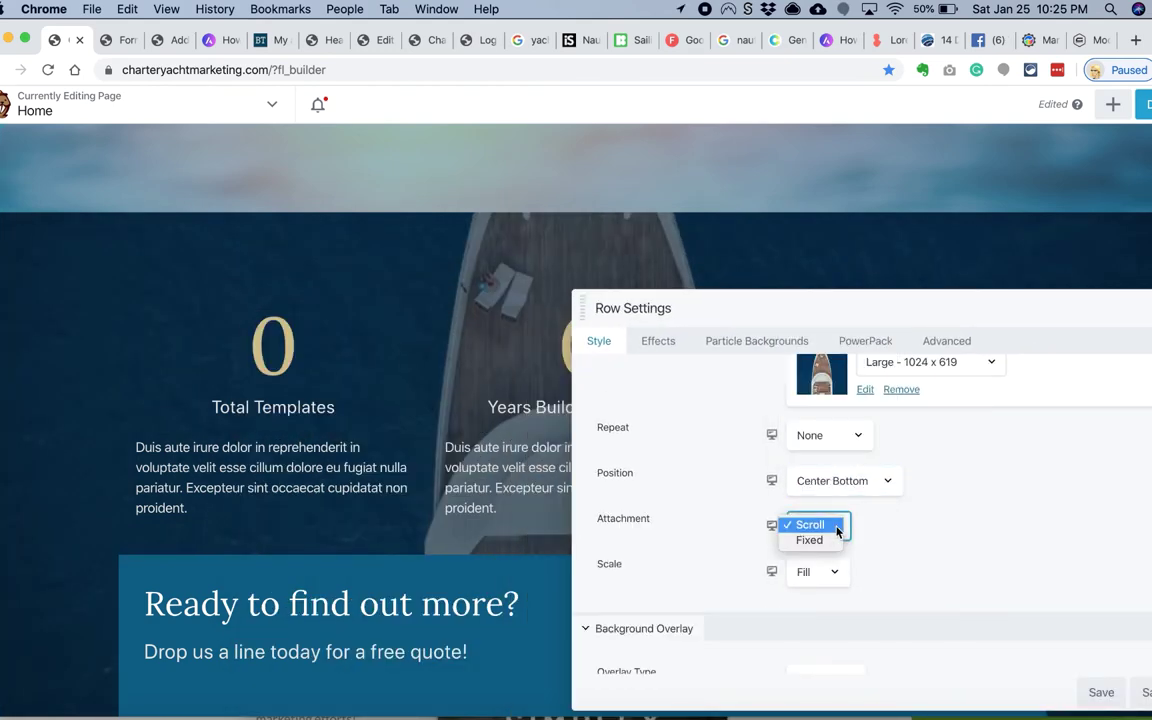
click(809, 540)
scroll(160, 490, up, 5)
click(1097, 692)
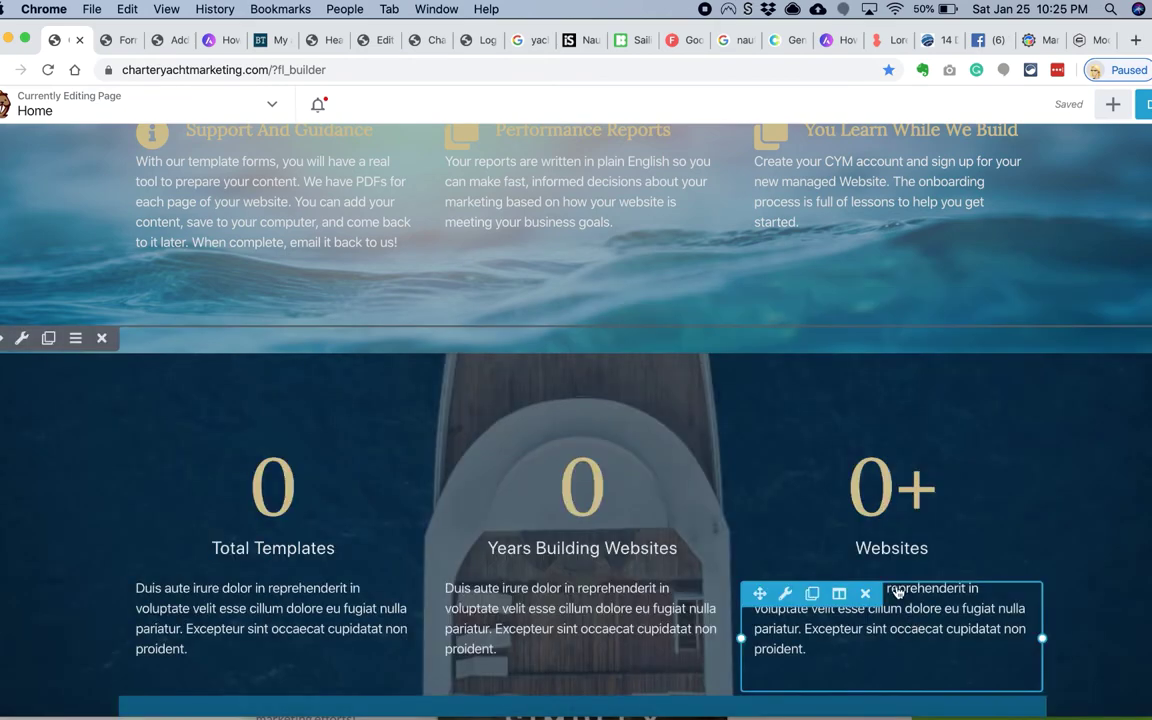
click(1093, 109)
Step: Create a themer layout titled 'Footer' of type Footer for the Entire Site, and open its content panel
scroll(812, 279, up, 10)
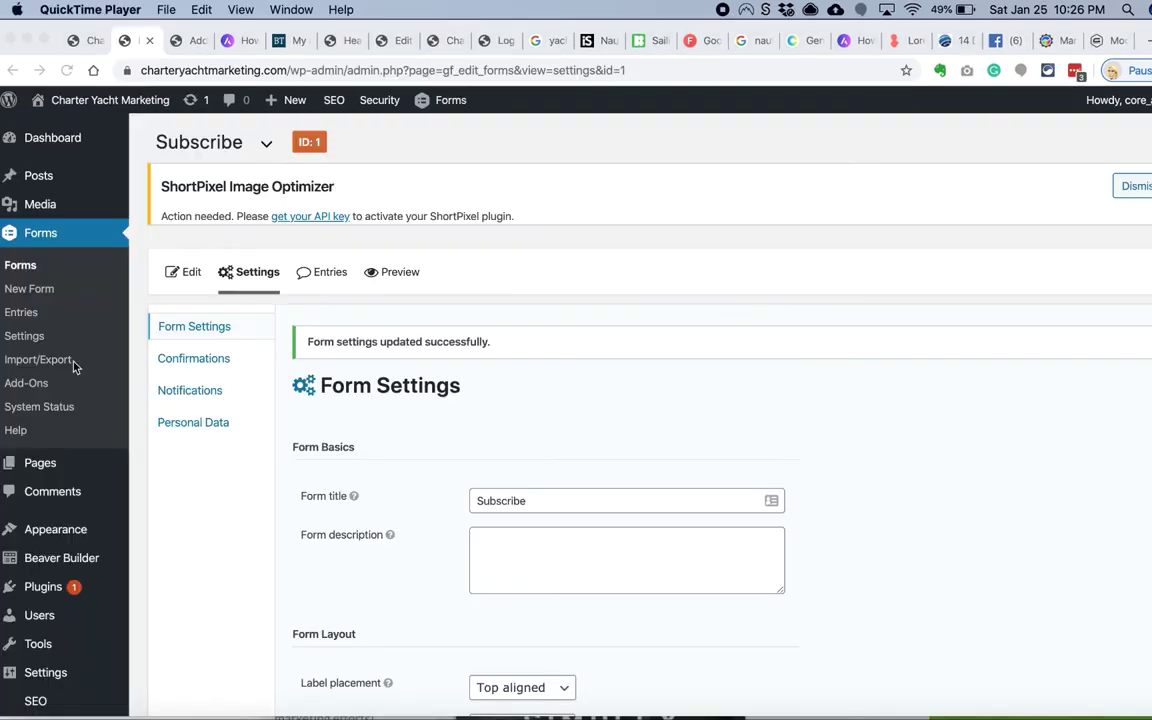
mouse_move(82, 537)
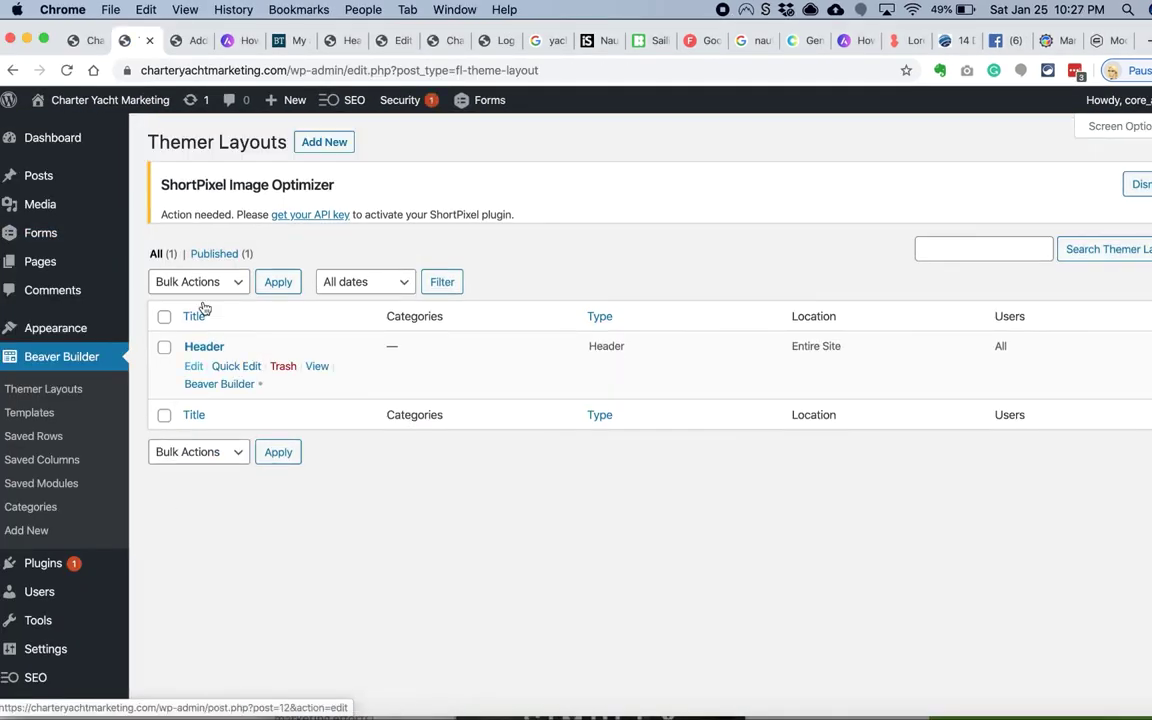
click(311, 148)
text(Footer)
click(527, 383)
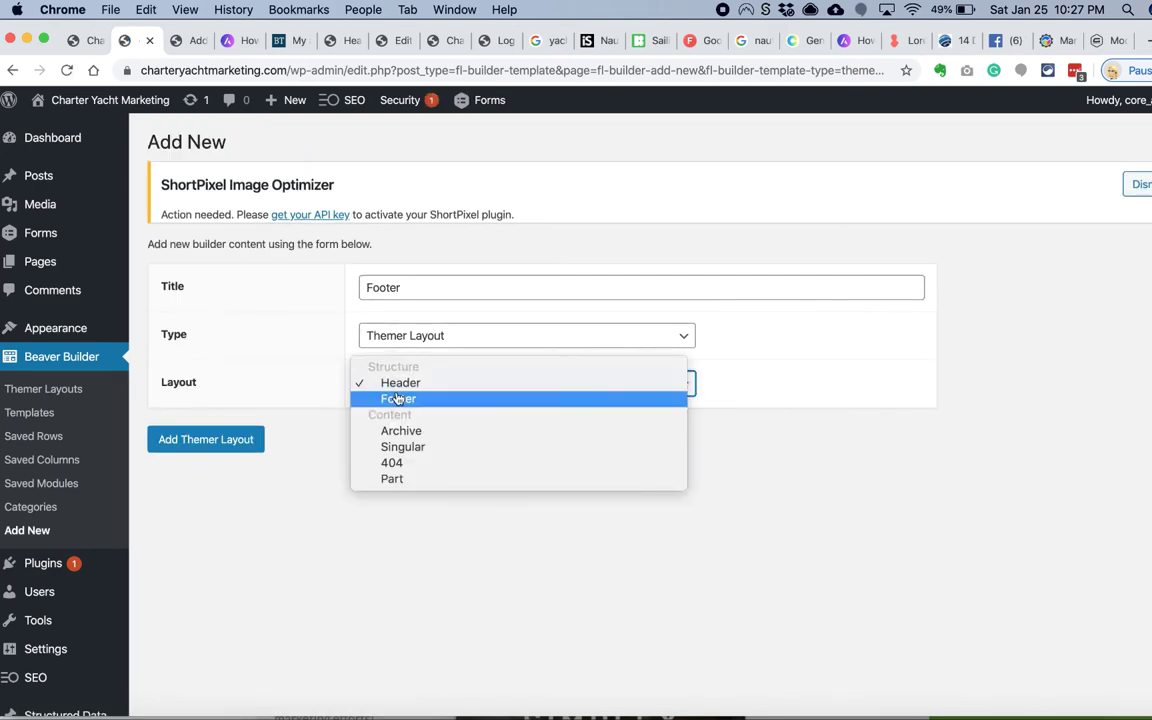
click(398, 396)
click(205, 439)
scroll(391, 465, down, 2)
click(405, 408)
click(388, 522)
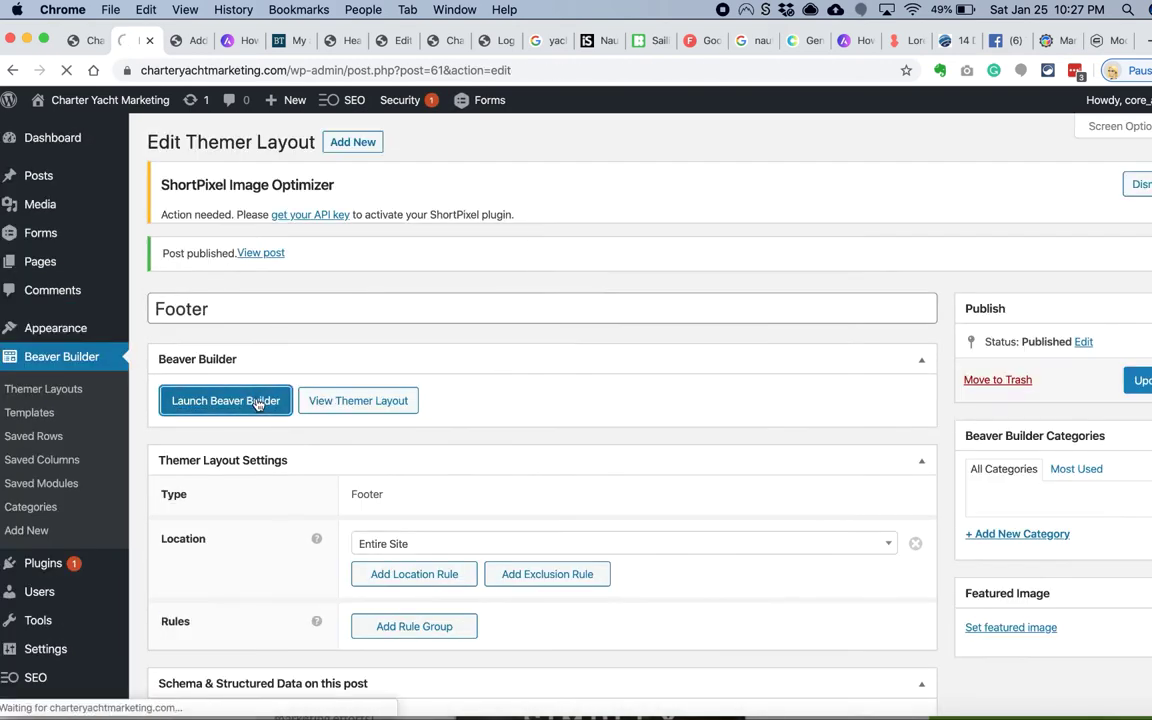
scroll(220, 440, down, 3)
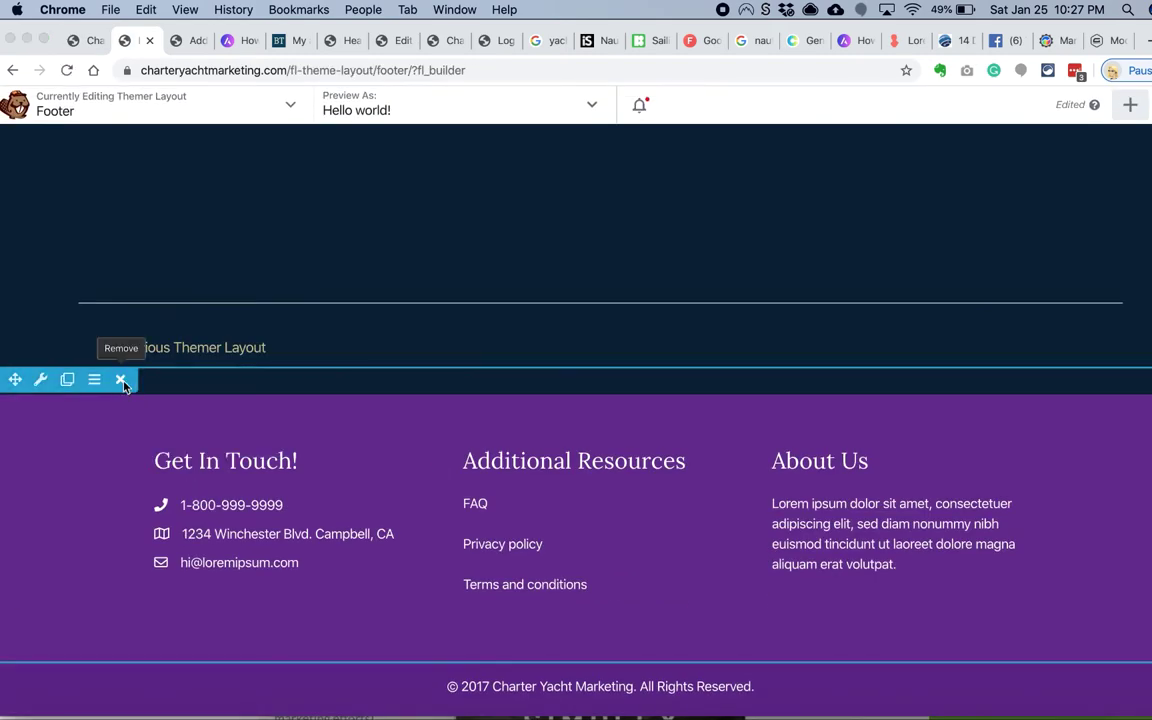
click(1130, 104)
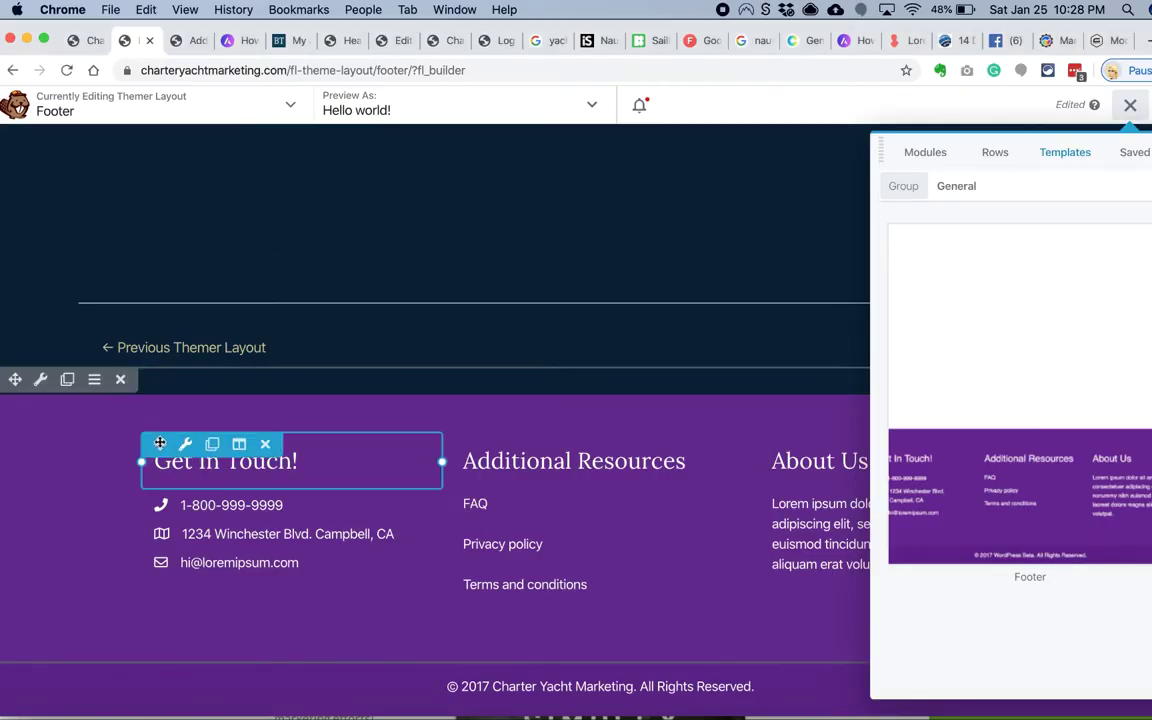
Step: Make the footer row background black and the copyright bar dark navy #0a2239
click(41, 380)
scroll(426, 400, down, 5)
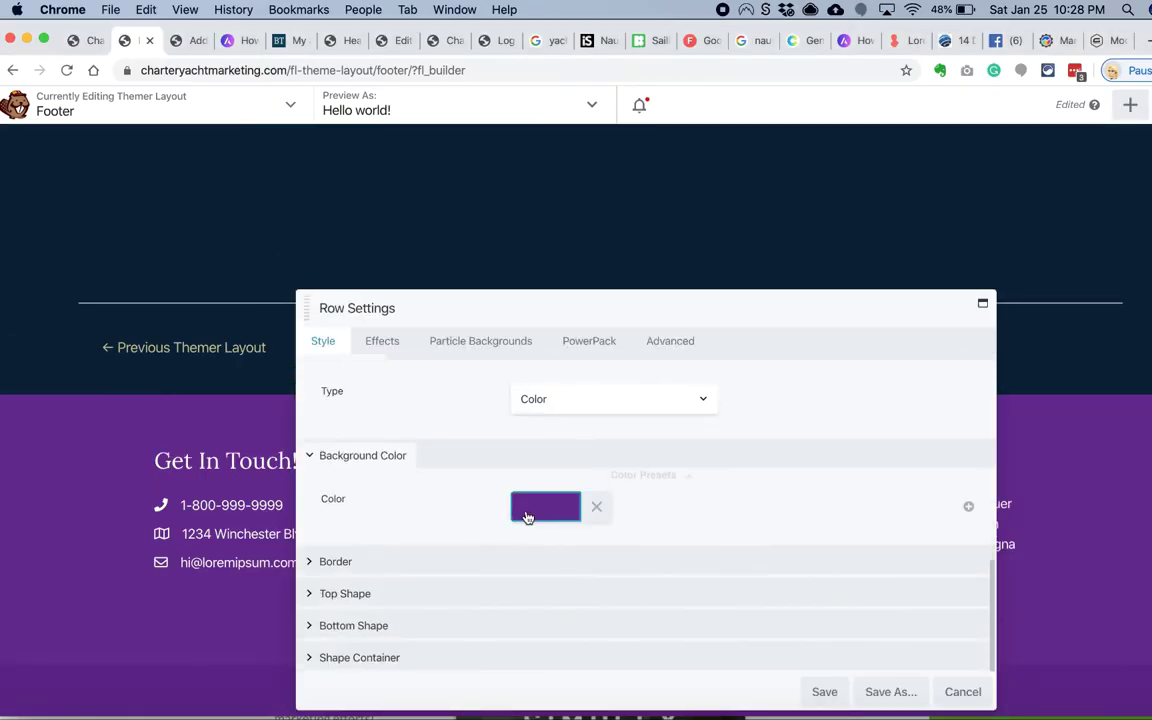
click(527, 506)
click(553, 399)
click(498, 321)
click(43, 659)
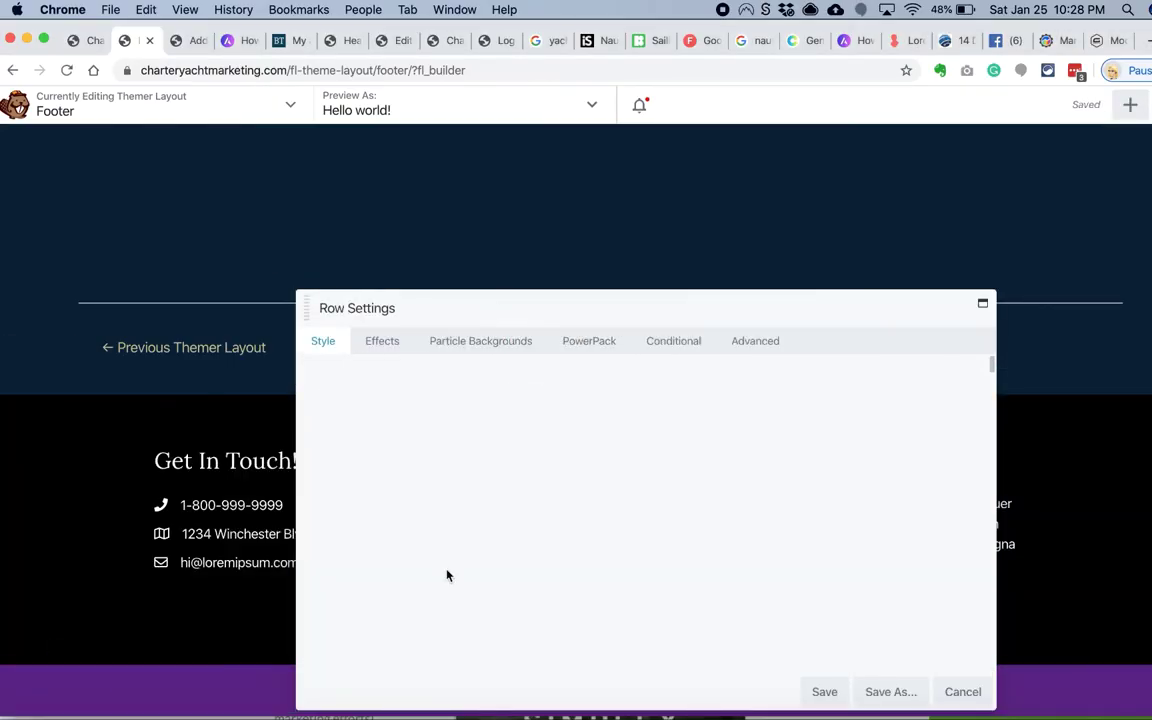
scroll(489, 570, down, 5)
click(537, 507)
click(648, 476)
click(545, 341)
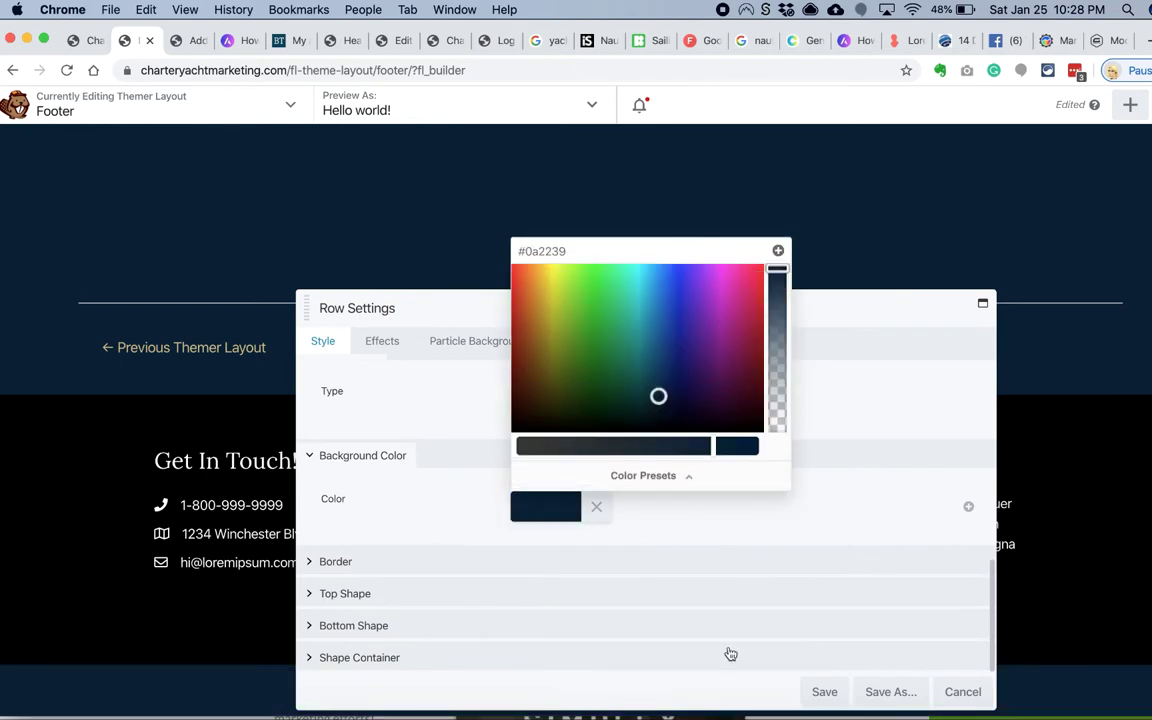
click(824, 691)
Step: Update the copyright line to 2020 and enter the new e-mail and street address
click(656, 686)
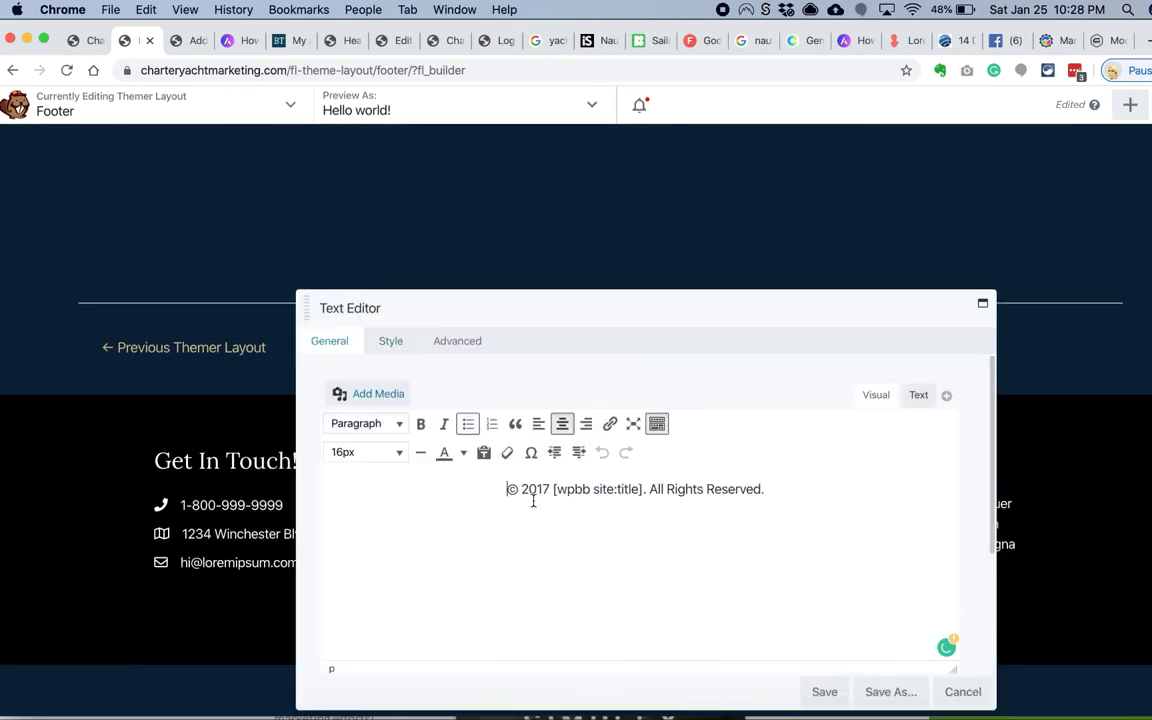
key(Escape)
click(303, 570)
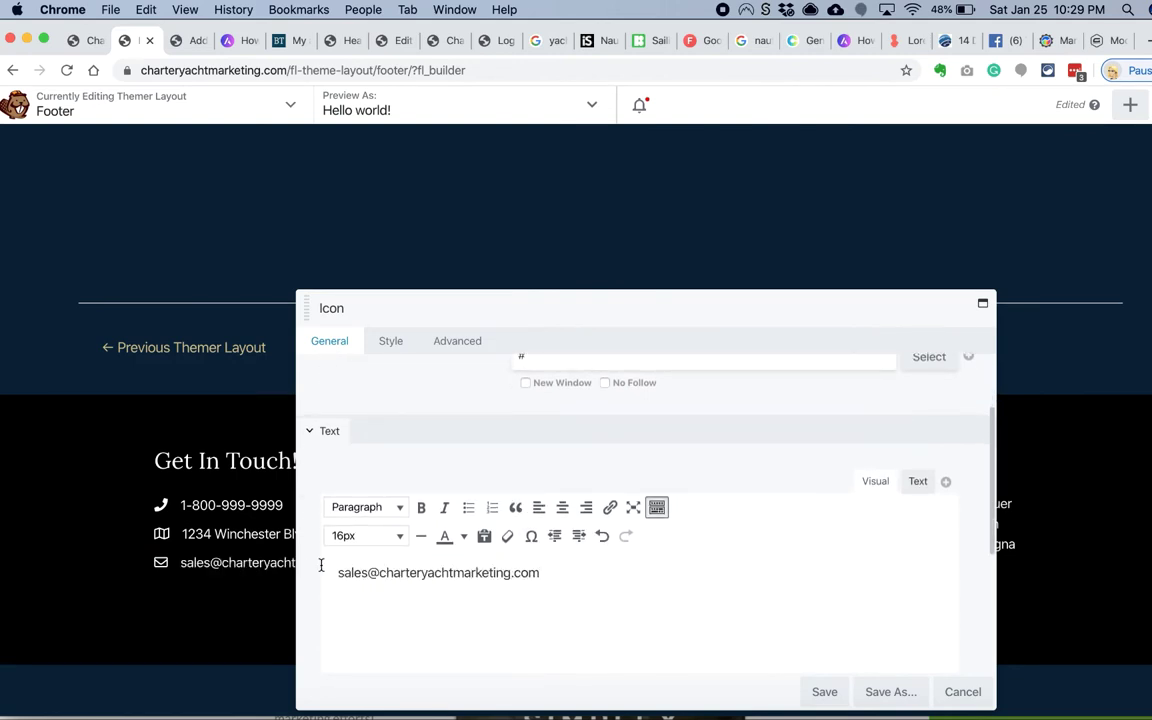
drag(321, 565, 556, 577)
key(Return)
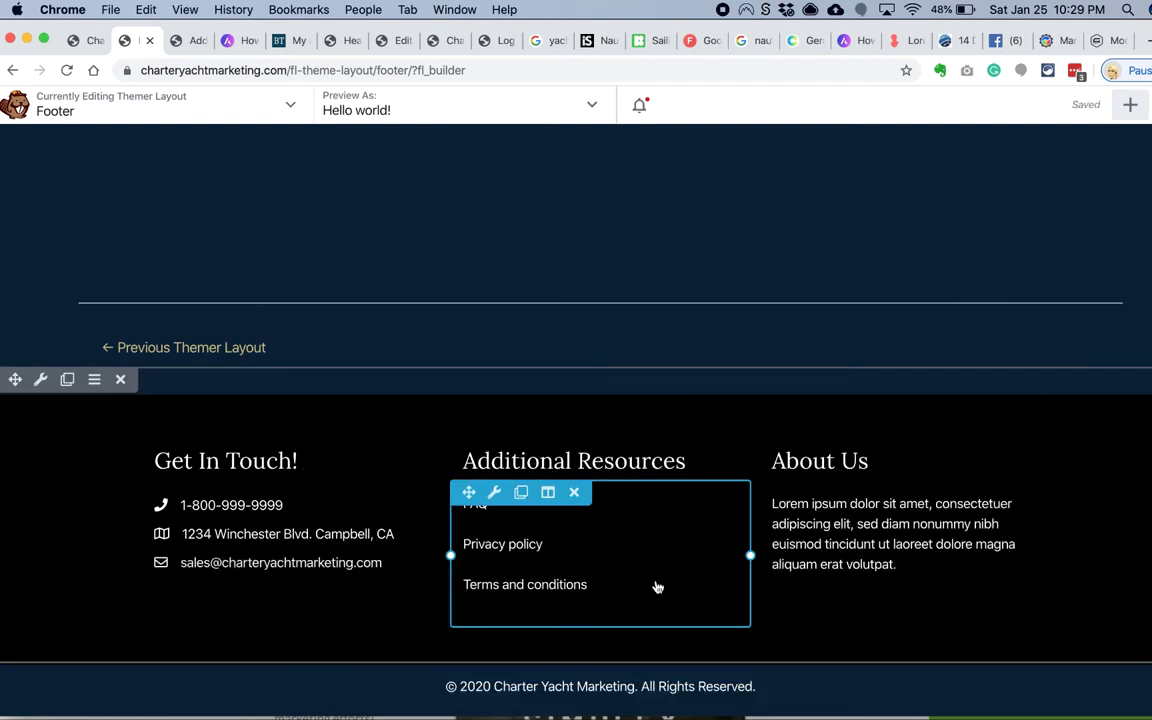
click(360, 533)
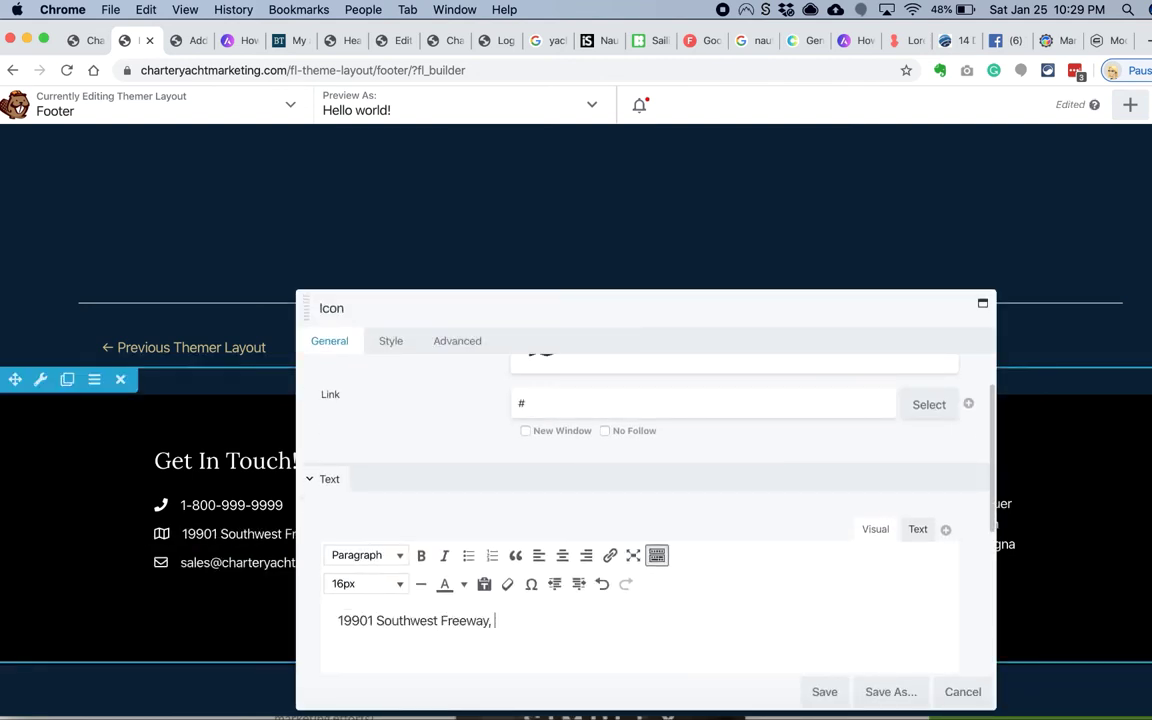
key(Return)
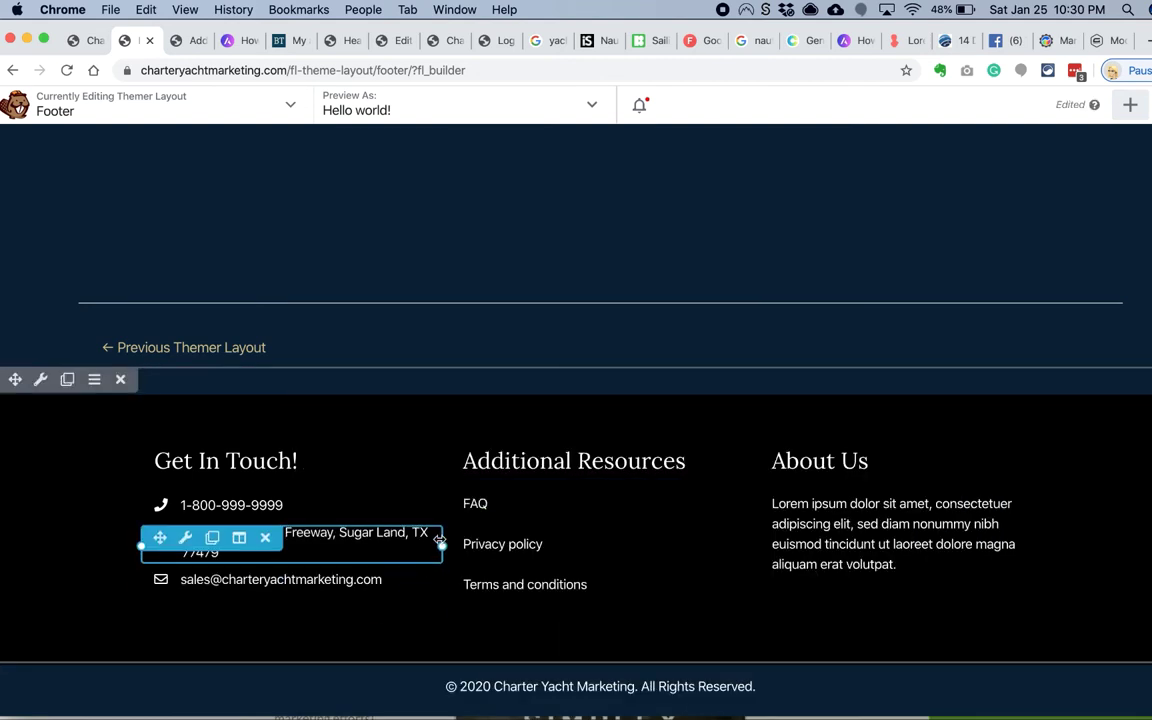
Step: Widen the address column to about 39% and Additional Resources, then publish the footer
drag(442, 545, 497, 537)
drag(760, 545, 792, 544)
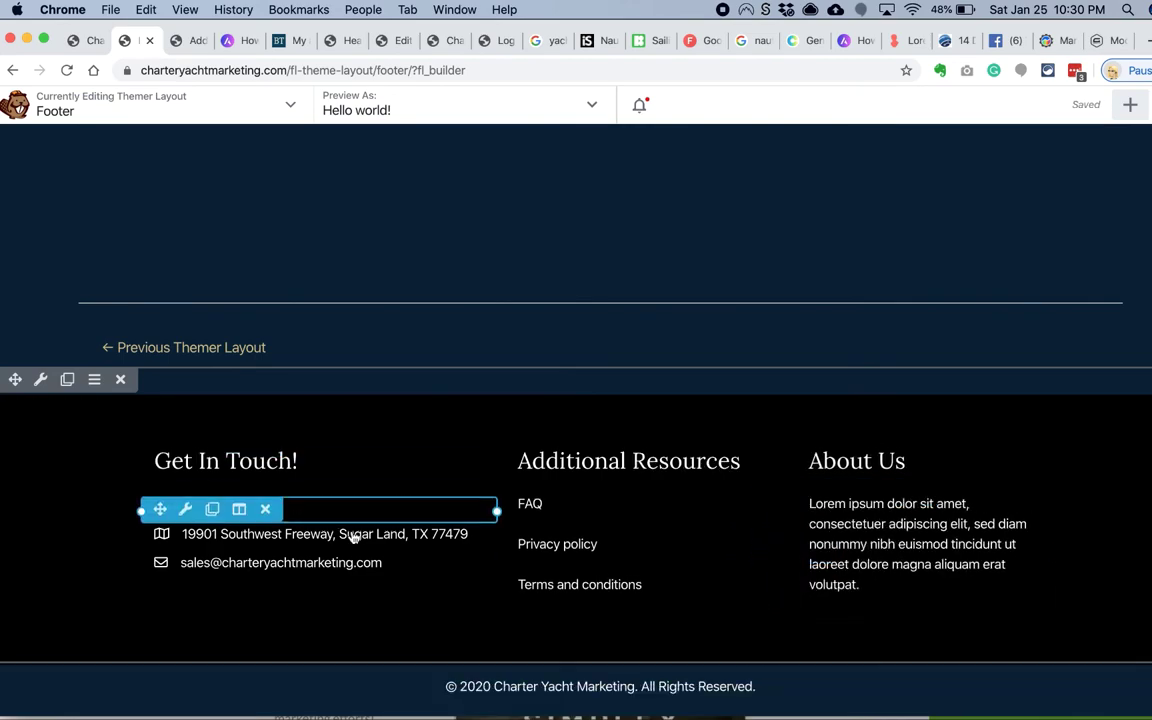
click(80, 40)
key(super+r)
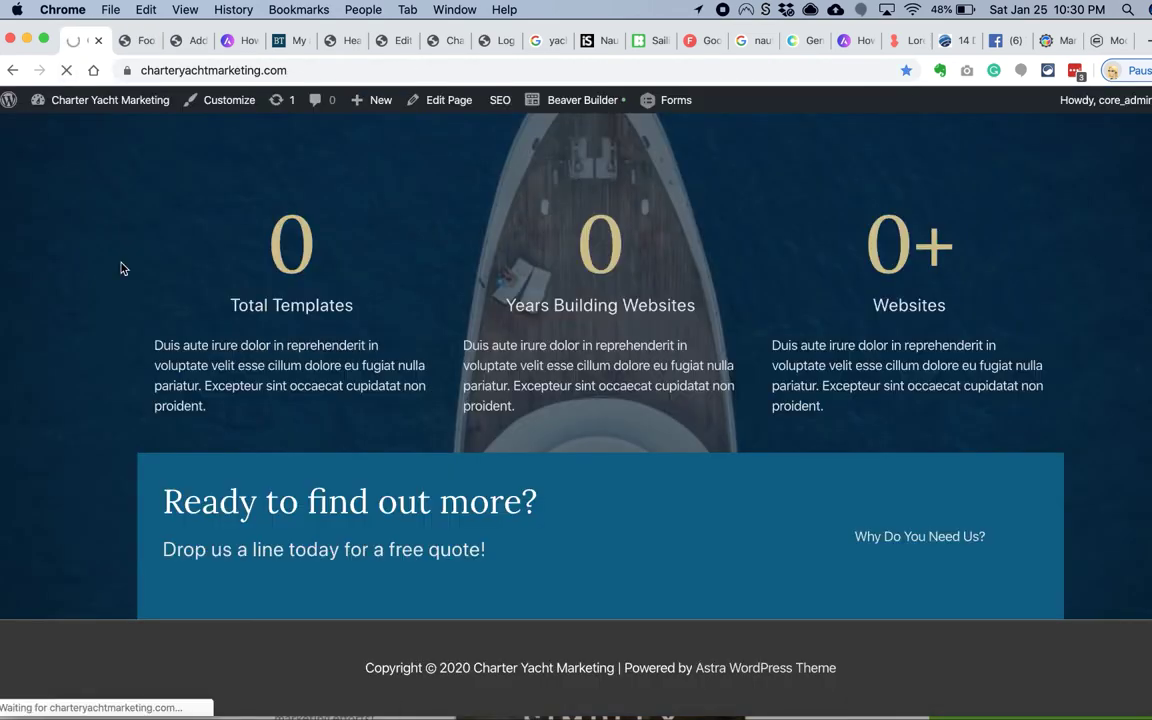
Step: Scroll down the live home page to check the new black footer
scroll(113, 323, up, 15)
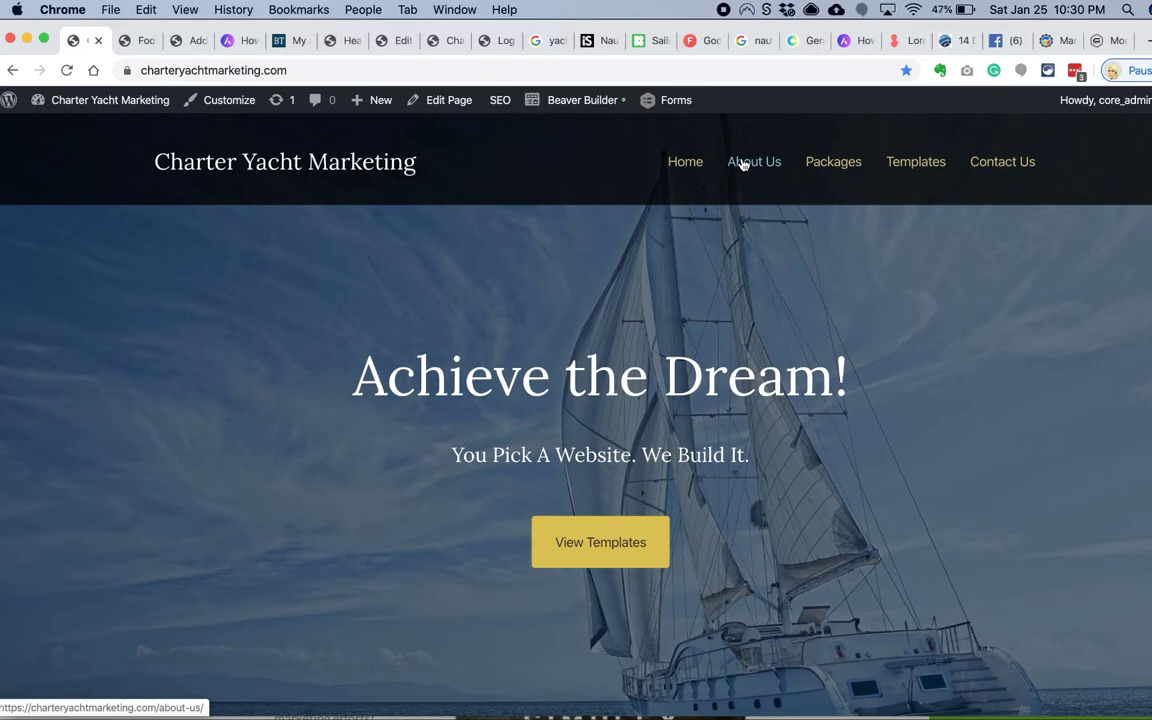
scroll(669, 257, down, 15)
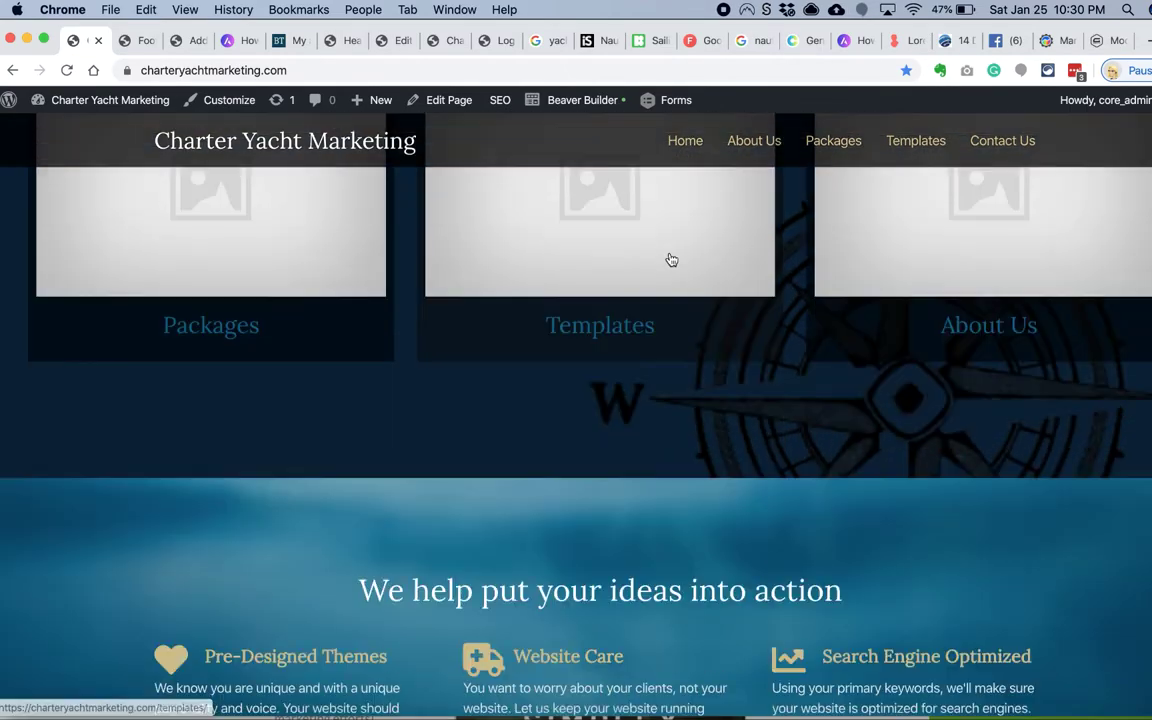
scroll(671, 259, down, 5)
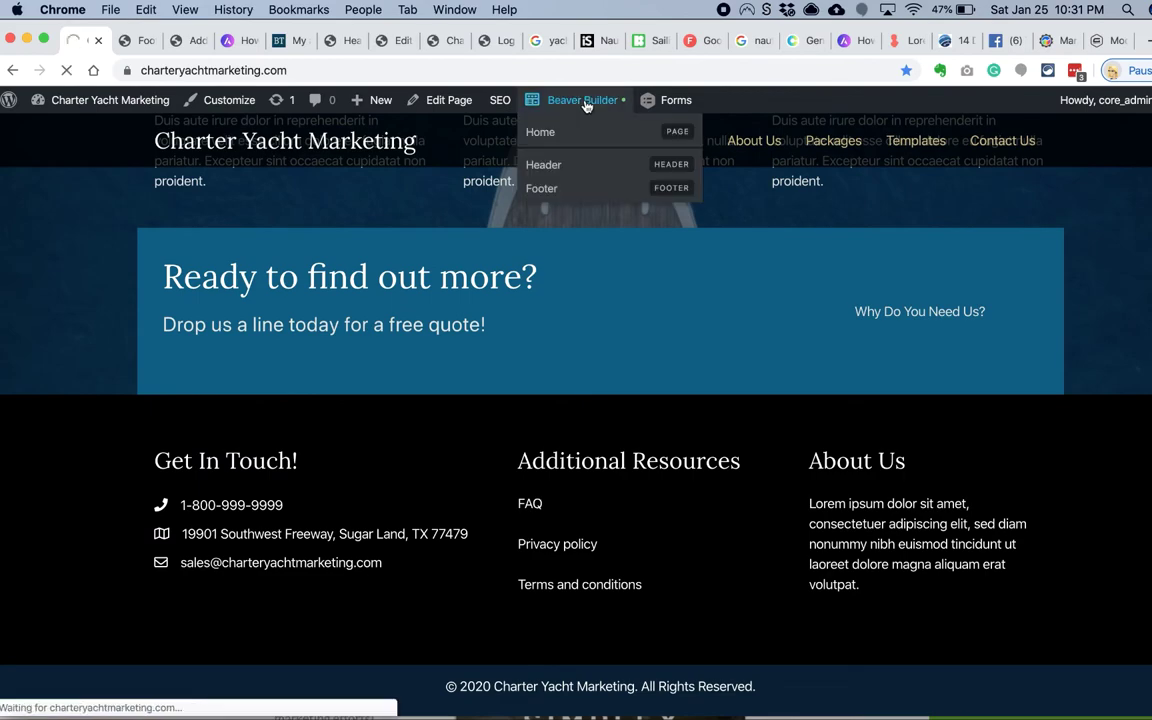
scroll(519, 301, down, 15)
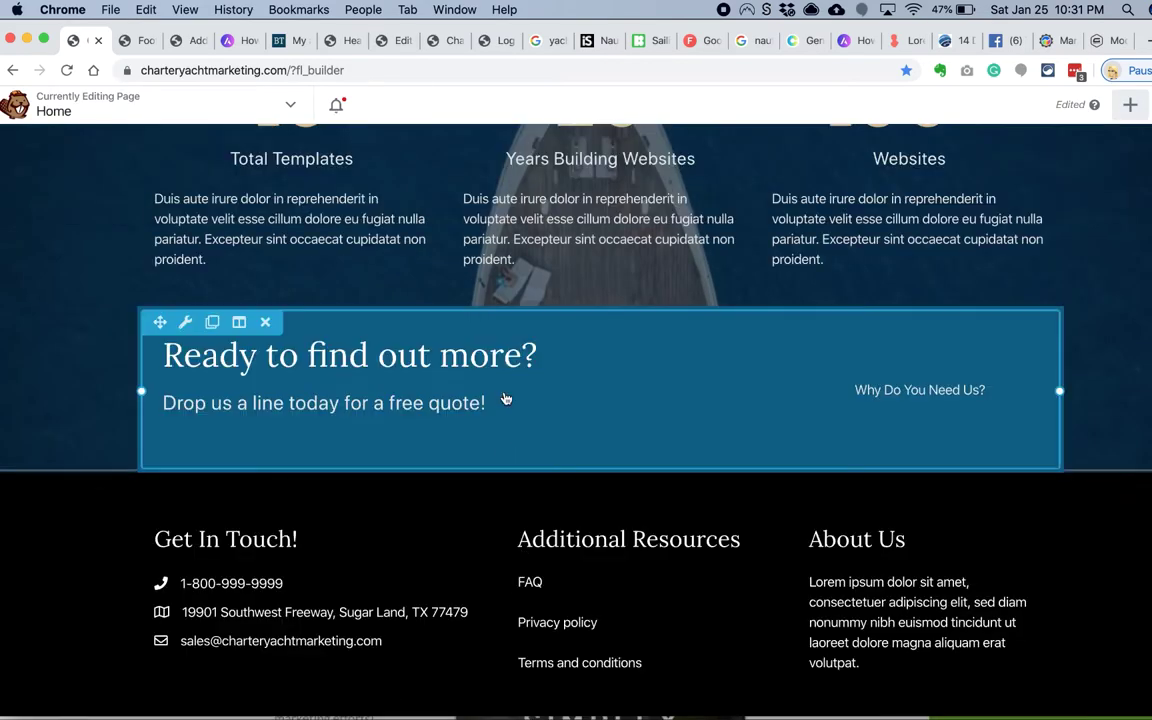
Step: Give the Why Do You Need Us? button an outline border with set width and hover colour, then save
click(506, 399)
click(452, 340)
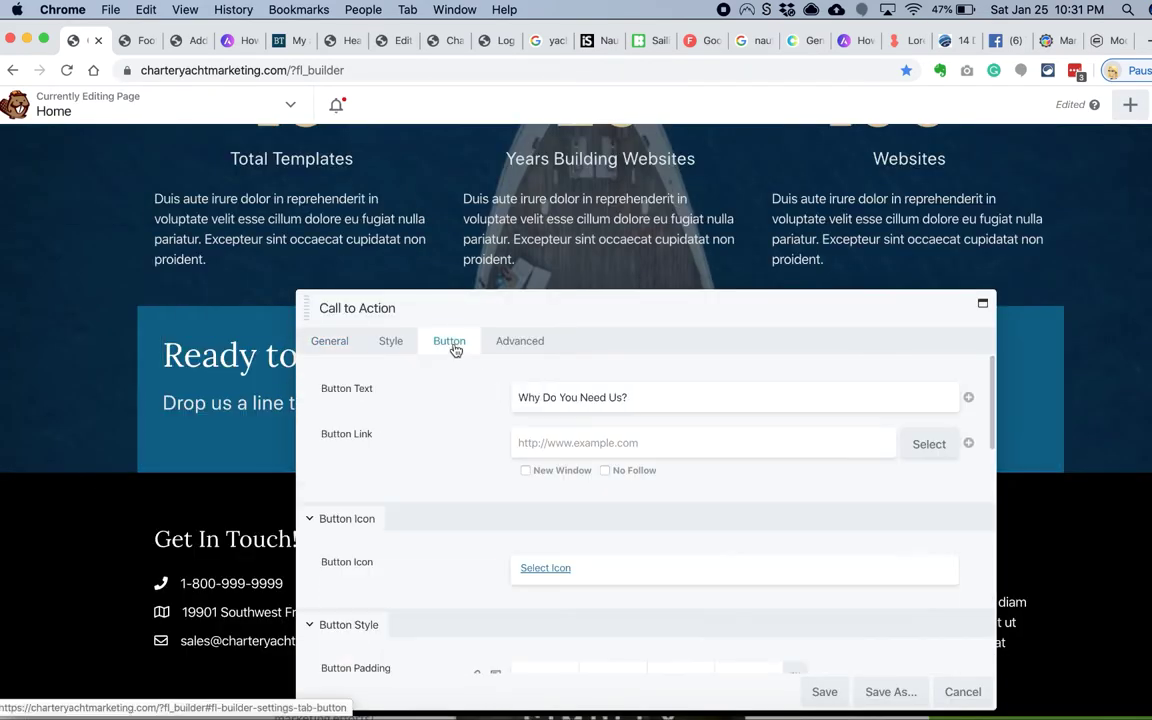
scroll(480, 400, down, 5)
scroll(366, 537, down, 2)
scroll(375, 370, up, 4)
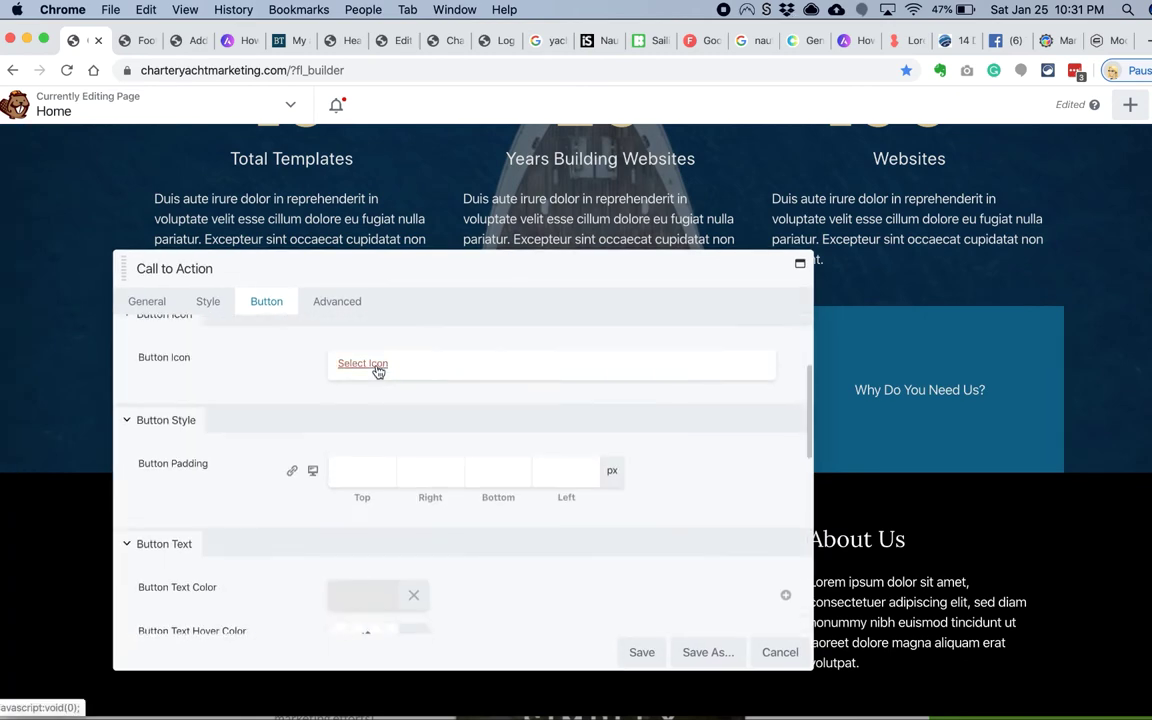
scroll(377, 371, down, 6)
scroll(377, 371, down, 3)
click(345, 443)
scroll(350, 450, down, 3)
click(366, 510)
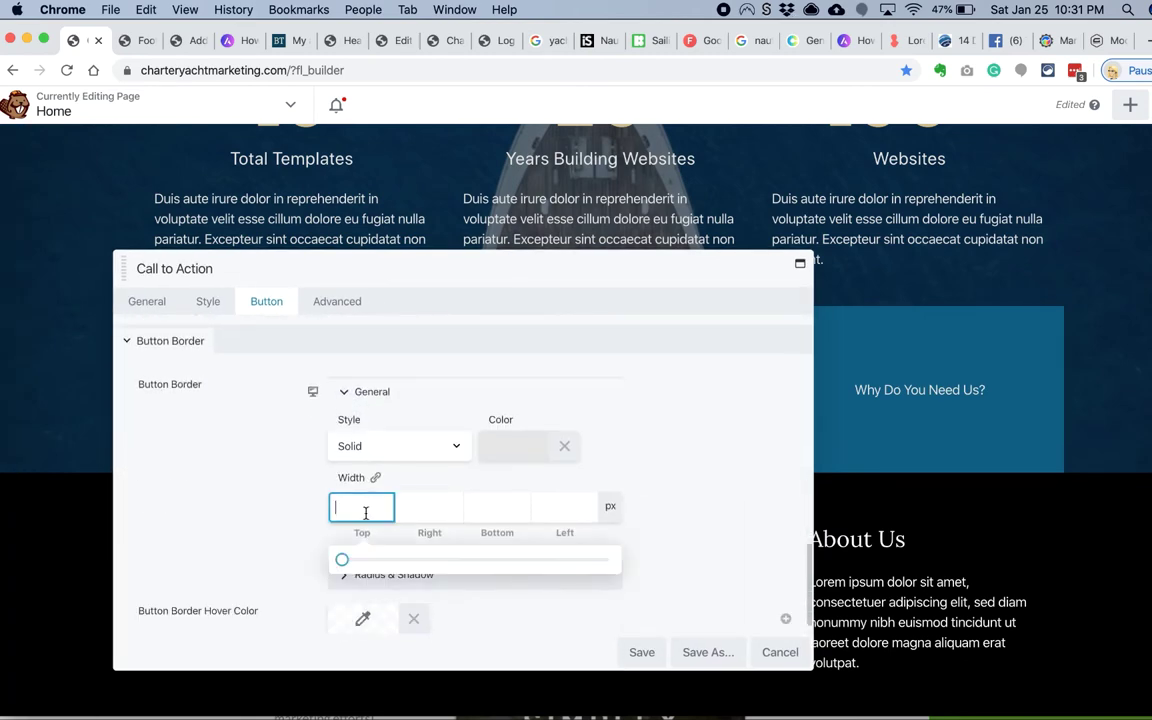
scroll(450, 580, down, 1)
click(368, 600)
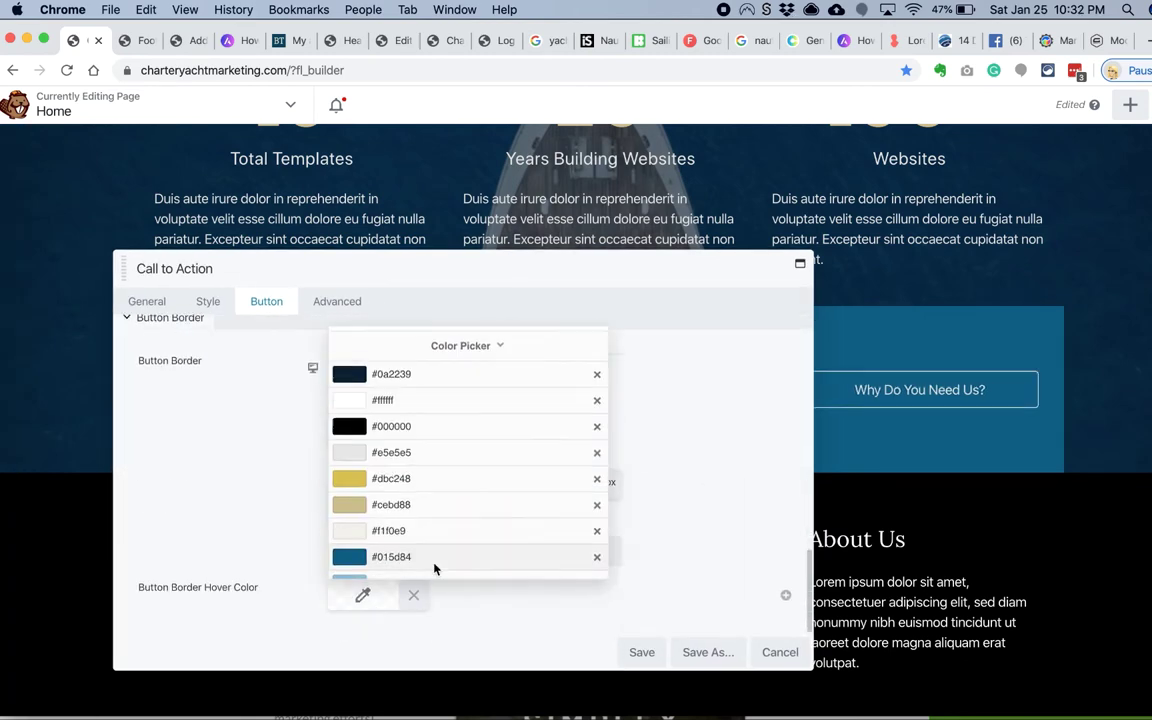
click(275, 481)
scroll(275, 482, up, 5)
scroll(275, 481, down, 3)
click(400, 596)
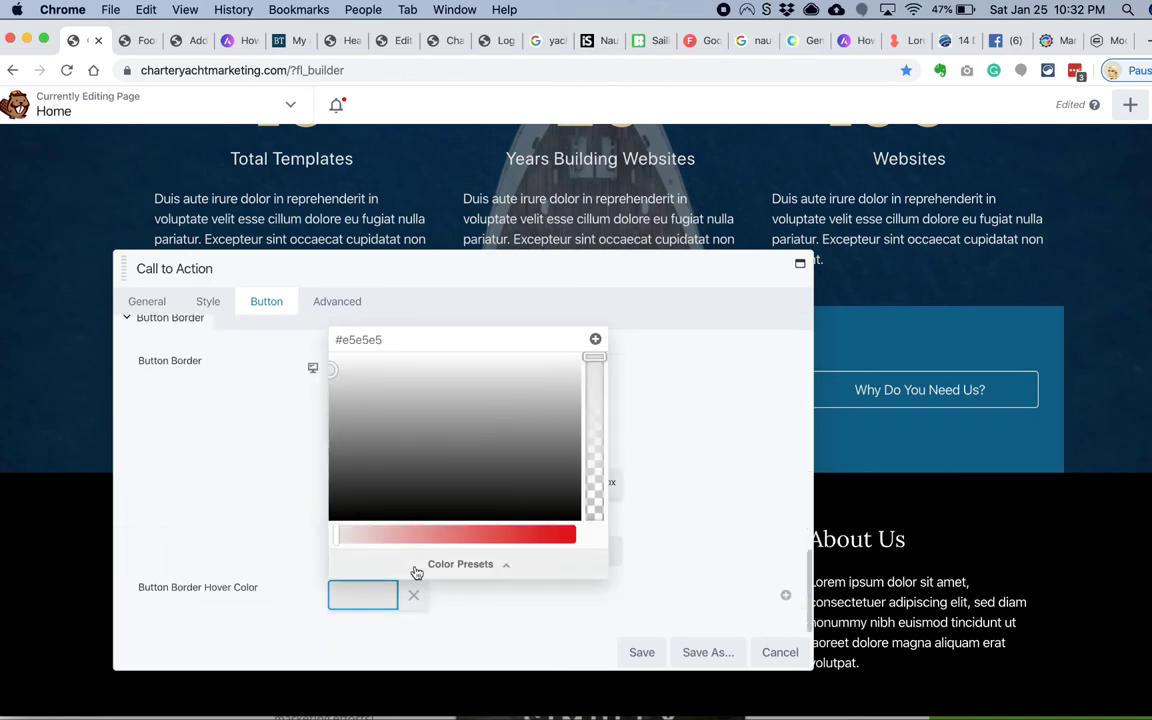
click(642, 652)
Step: Give the call-to-action button a blue background colour and save the module
mouse_move(236, 322)
click(245, 348)
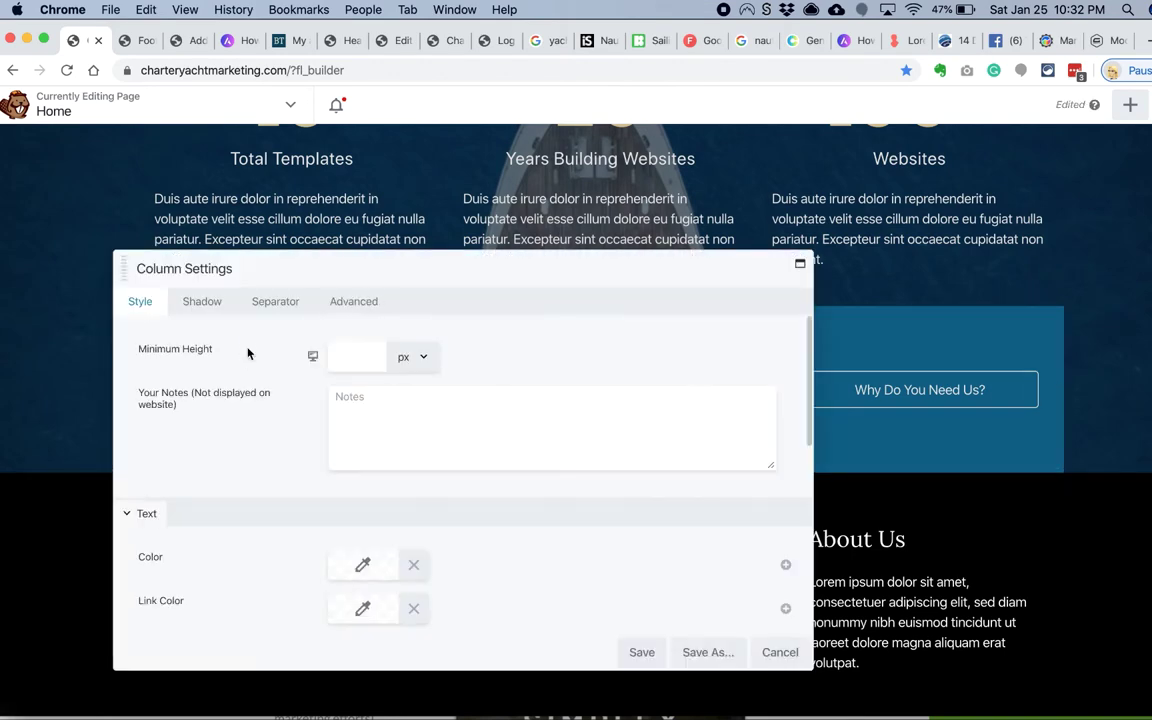
key(Escape)
click(671, 419)
scroll(262, 378, down, 5)
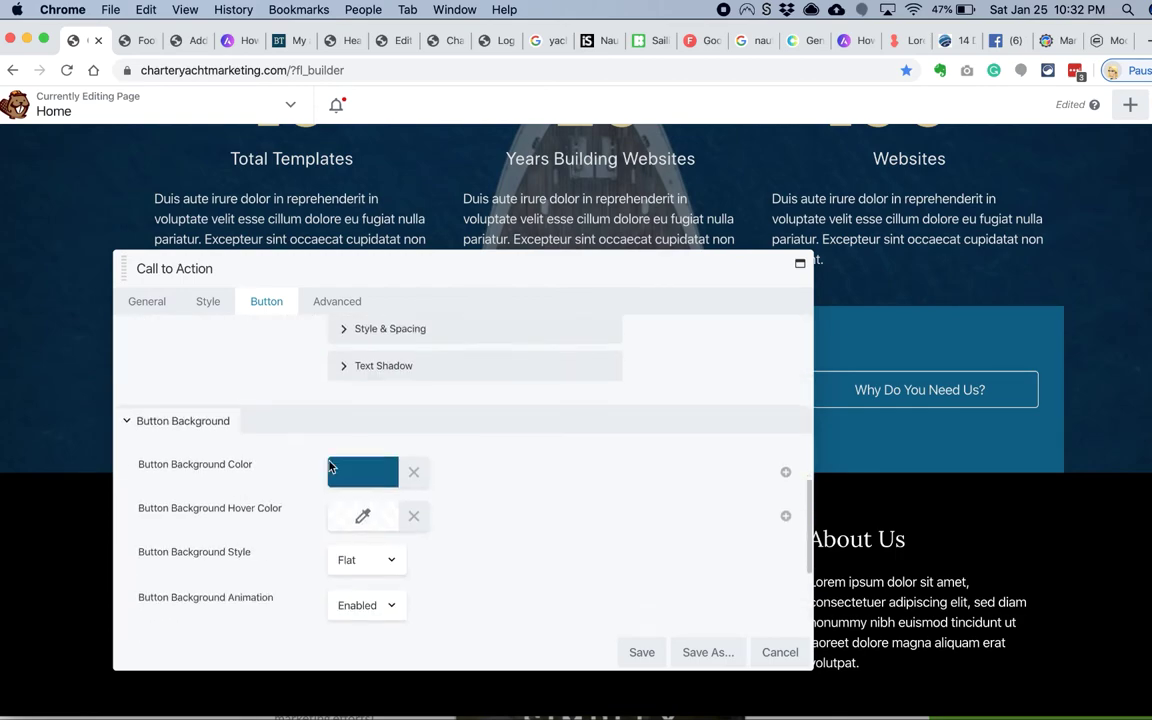
click(363, 471)
click(598, 250)
click(643, 584)
click(642, 652)
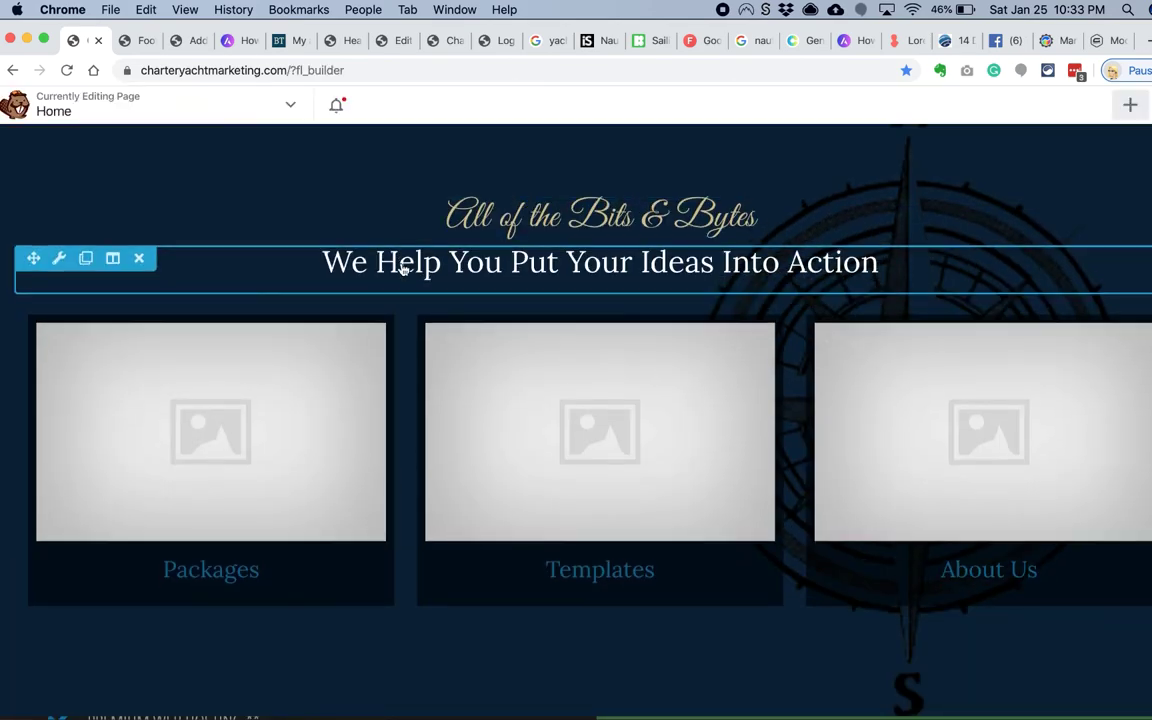
Step: Duplicate the 'We Help You Put Your Ideas Into Action' heading into the lower section and view its spacing options
scroll(403, 265, up, 2)
click(85, 291)
drag(33, 386, 327, 583)
scroll(327, 583, down, 5)
click(170, 314)
click(288, 303)
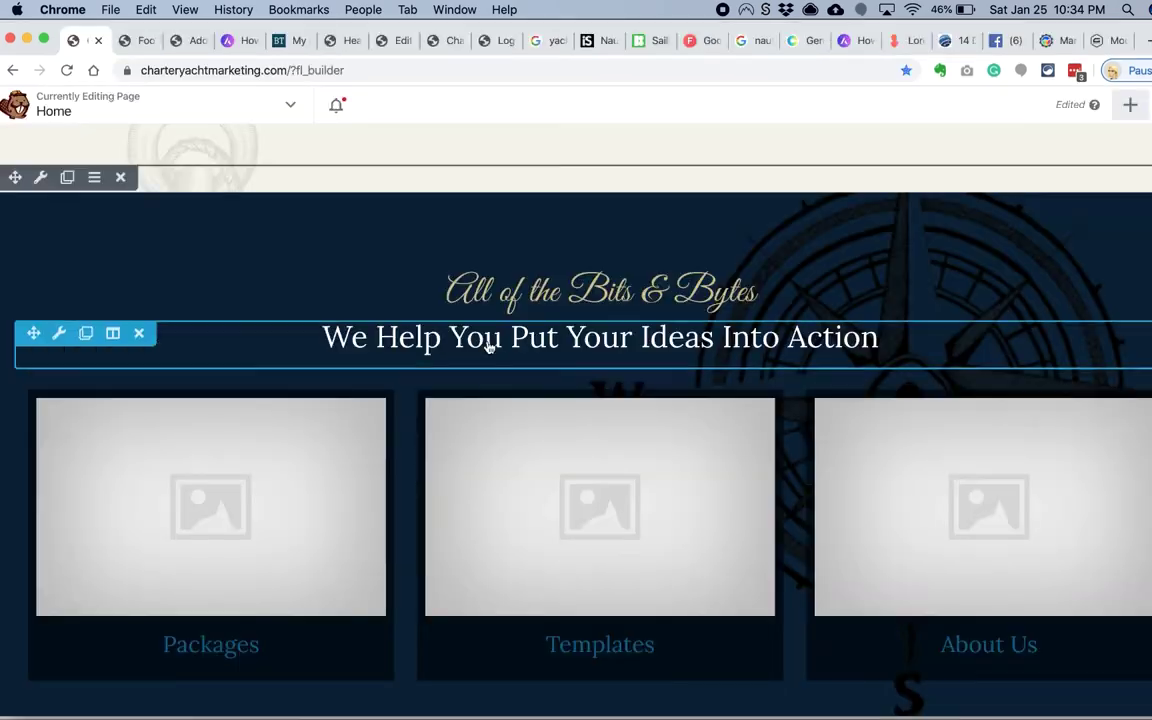
Step: Save the Packages, Templates and About Us card grid as a reusable module
scroll(460, 310, up, 5)
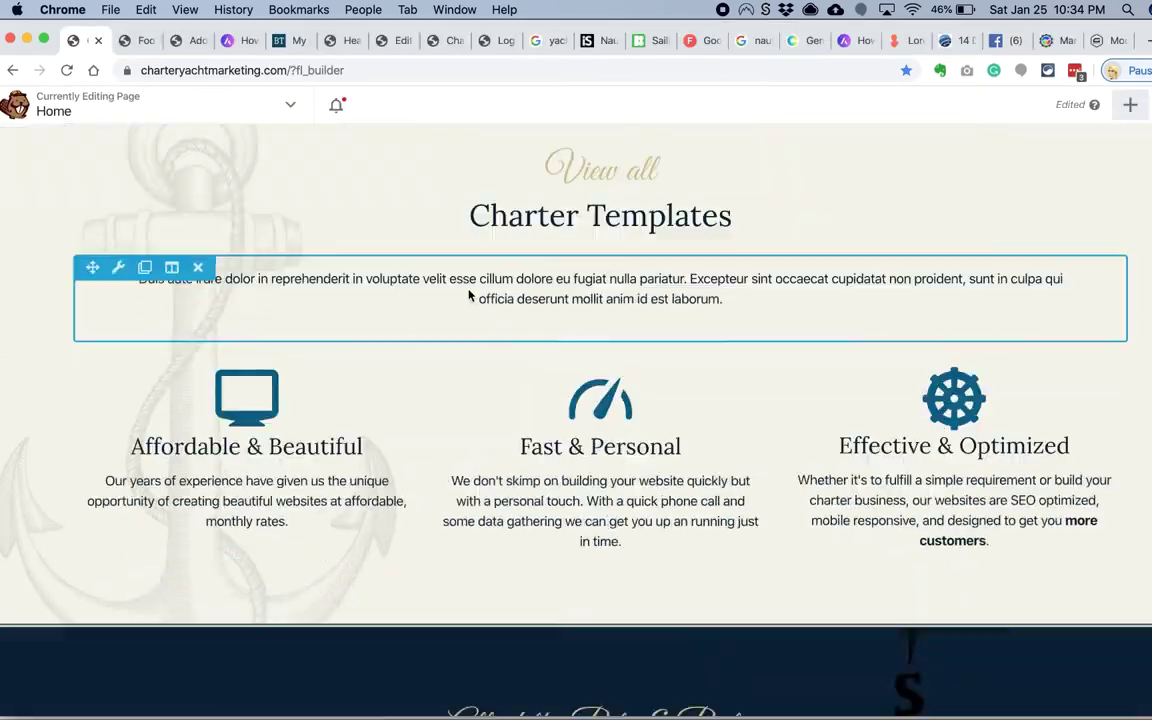
scroll(469, 296, down, 5)
scroll(465, 298, down, 1)
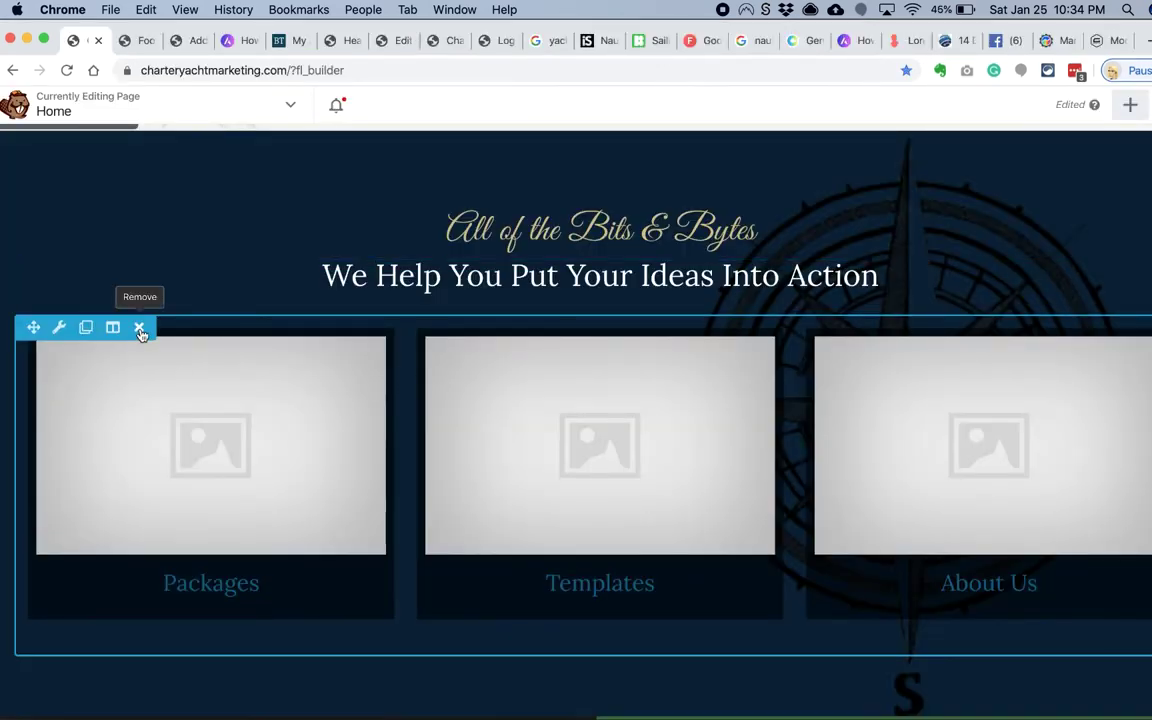
click(673, 573)
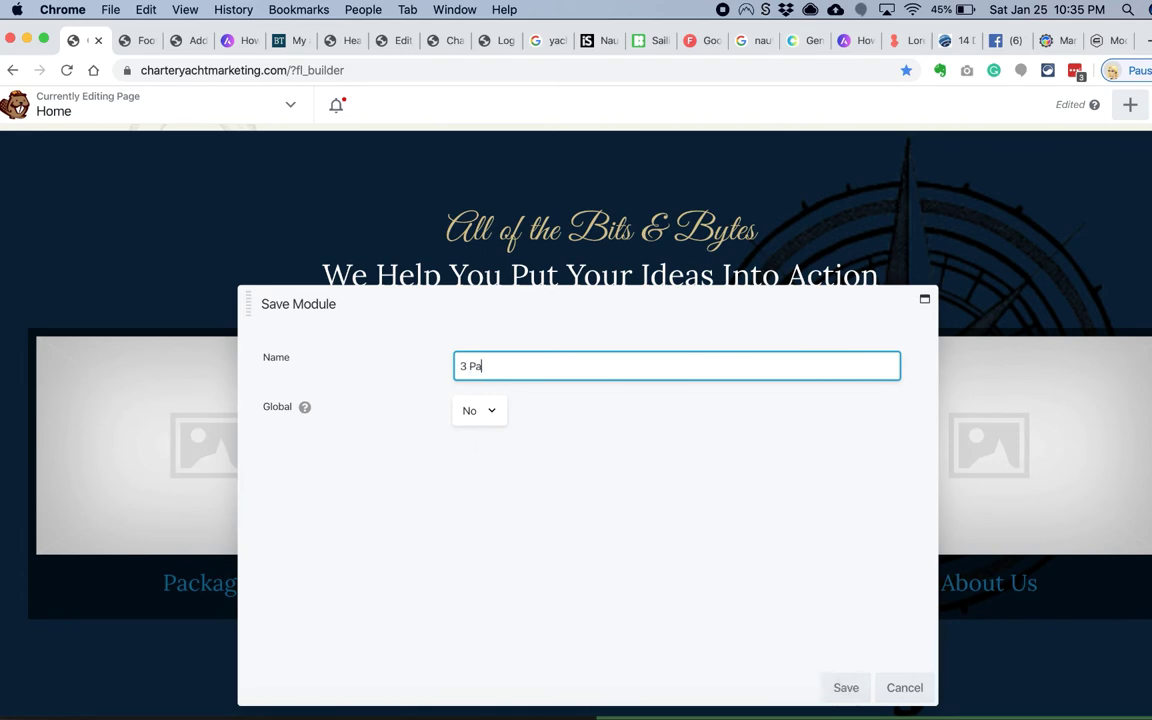
click(846, 688)
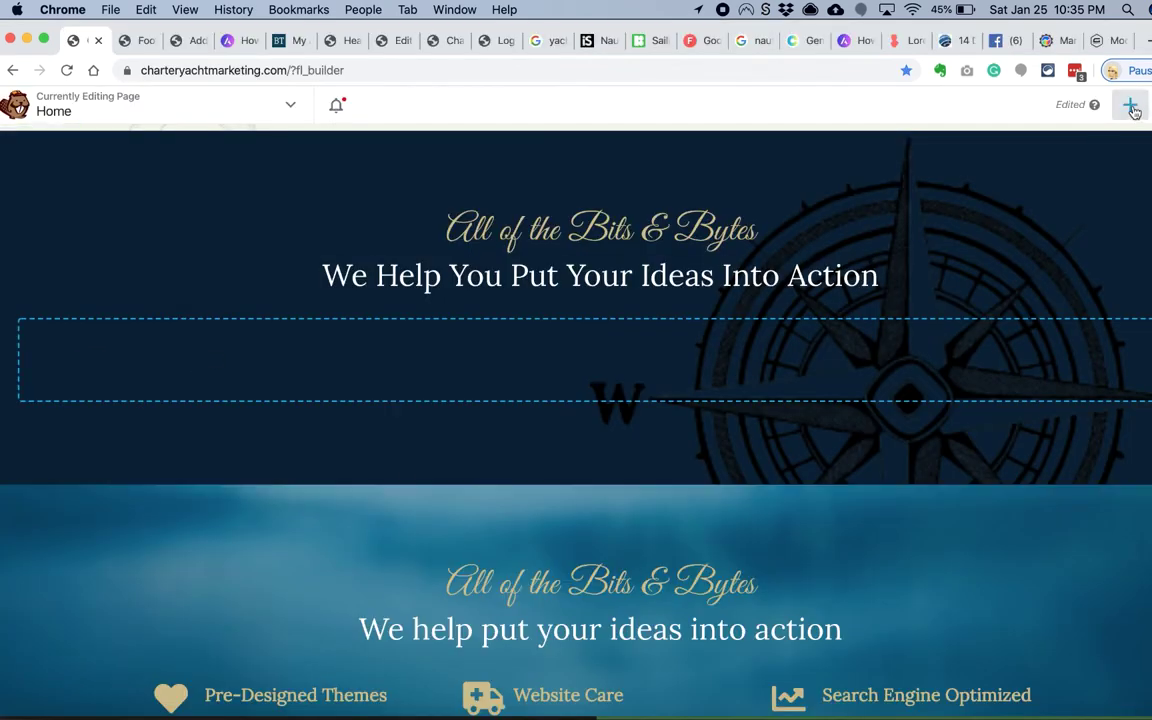
Step: Add an Icon / Number List module to the empty row and give it the check mark icon
click(1130, 104)
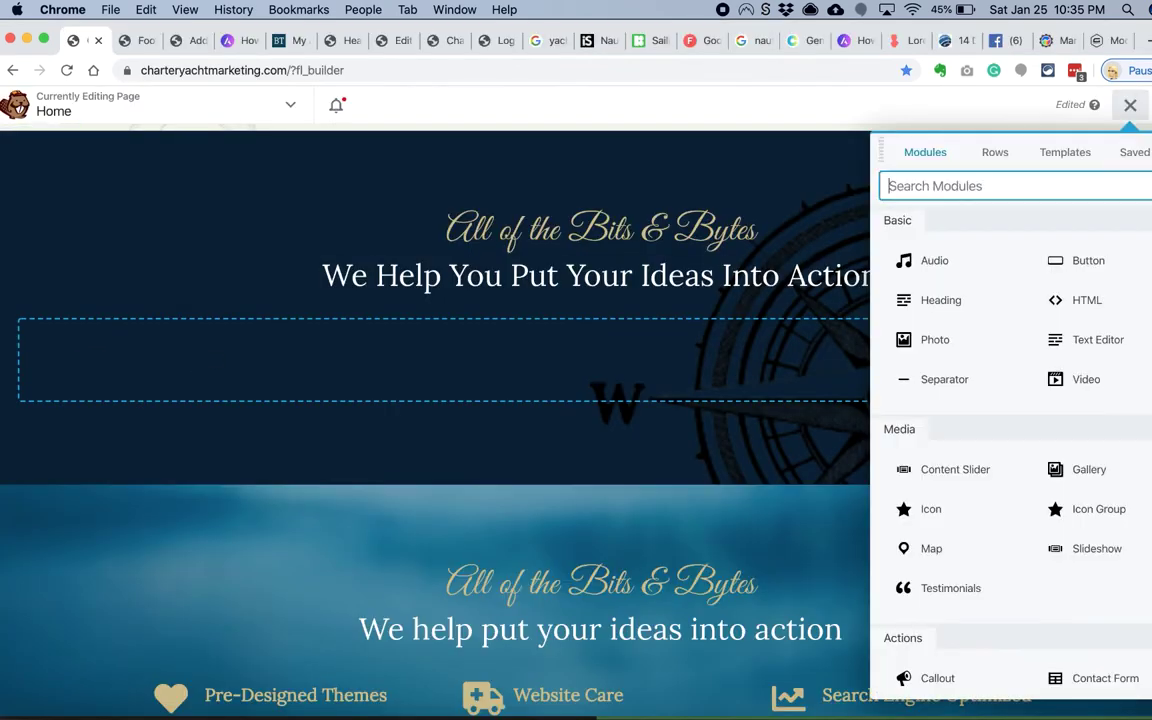
text(icon)
drag(960, 515, 661, 412)
click(482, 436)
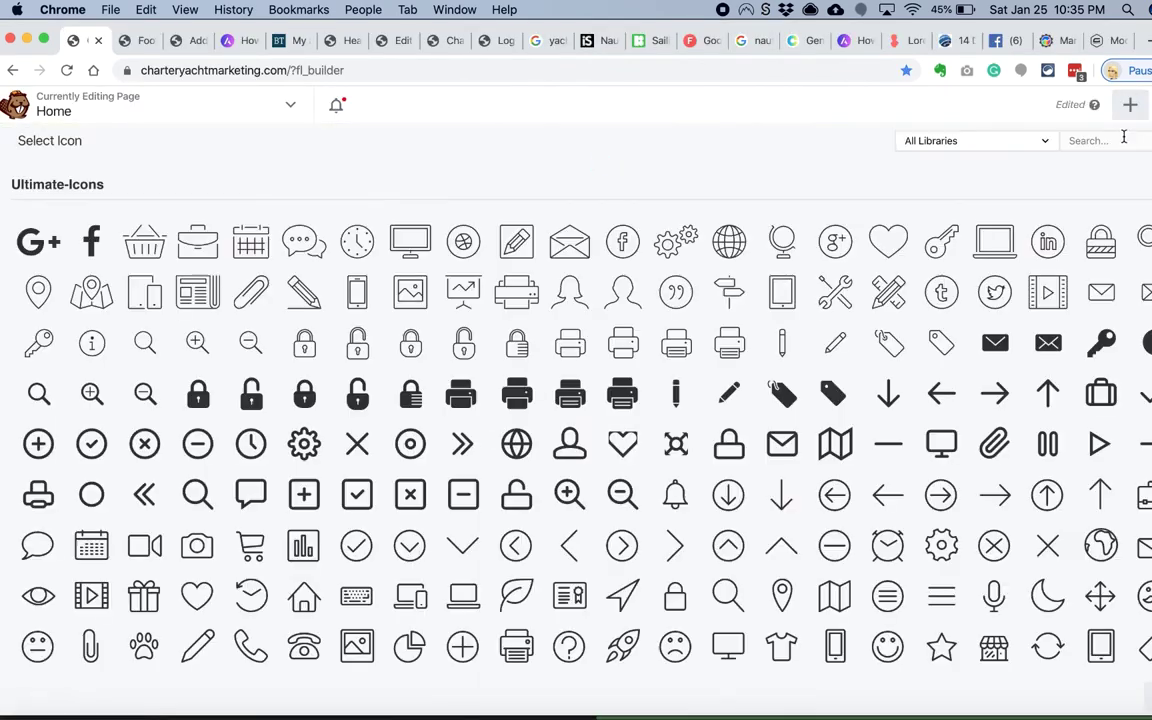
text(che)
click(735, 312)
drag(632, 300, 773, 285)
Step: Paste the first five features from the notes, Fast Delivery With A Personal Touch through Flexible Websites That Work For You
click(651, 490)
key(super+Tab)
key(super+c)
key(super+Tab)
key(super+v)
click(631, 527)
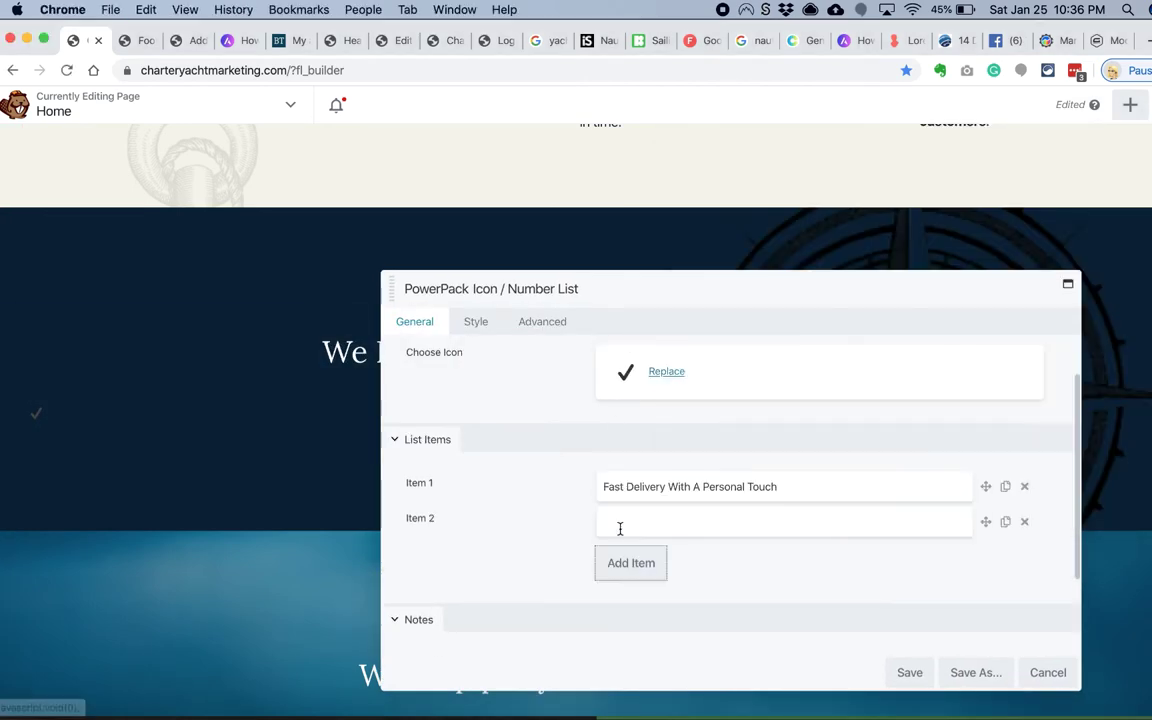
key(super+Tab)
drag(878, 222, 694, 226)
key(super+c)
key(super+Tab)
key(super+v)
click(627, 563)
key(super+Tab)
drag(766, 234, 690, 234)
key(super+c)
key(super+Tab)
key(super+v)
click(631, 598)
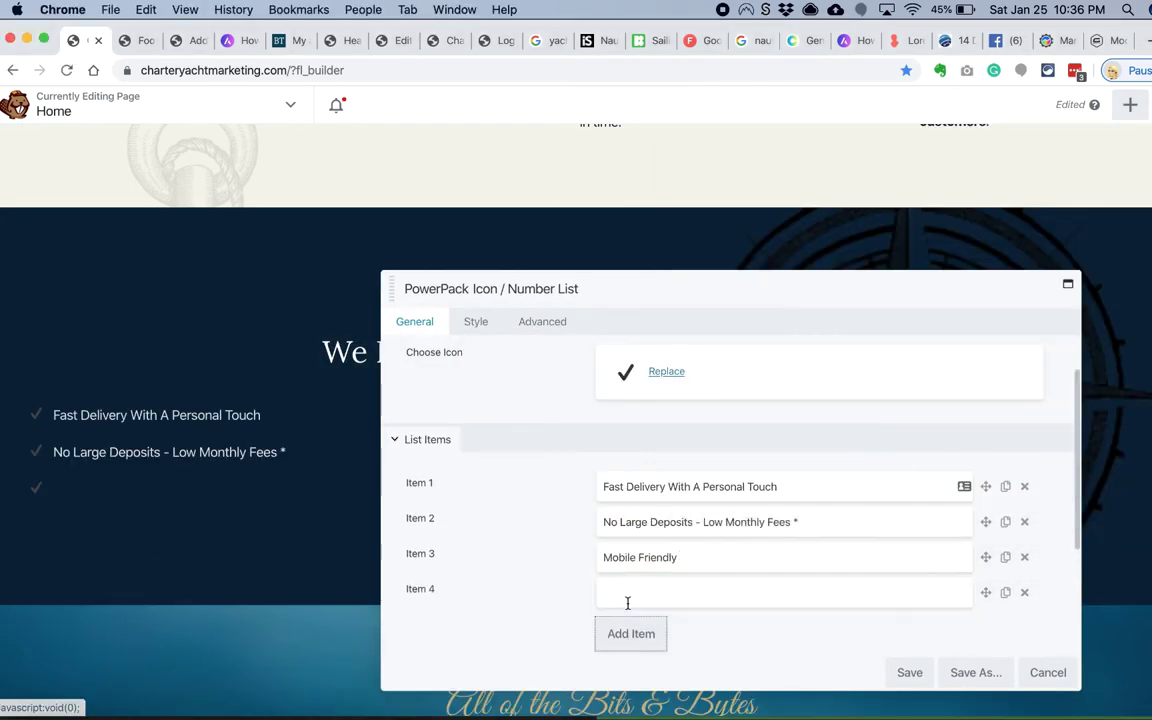
key(super+Tab)
drag(828, 246, 696, 246)
key(super+c)
key(super+Tab)
key(super+v)
click(625, 590)
key(super+Tab)
drag(870, 257, 696, 258)
key(super+c)
key(super+Tab)
key(super+v)
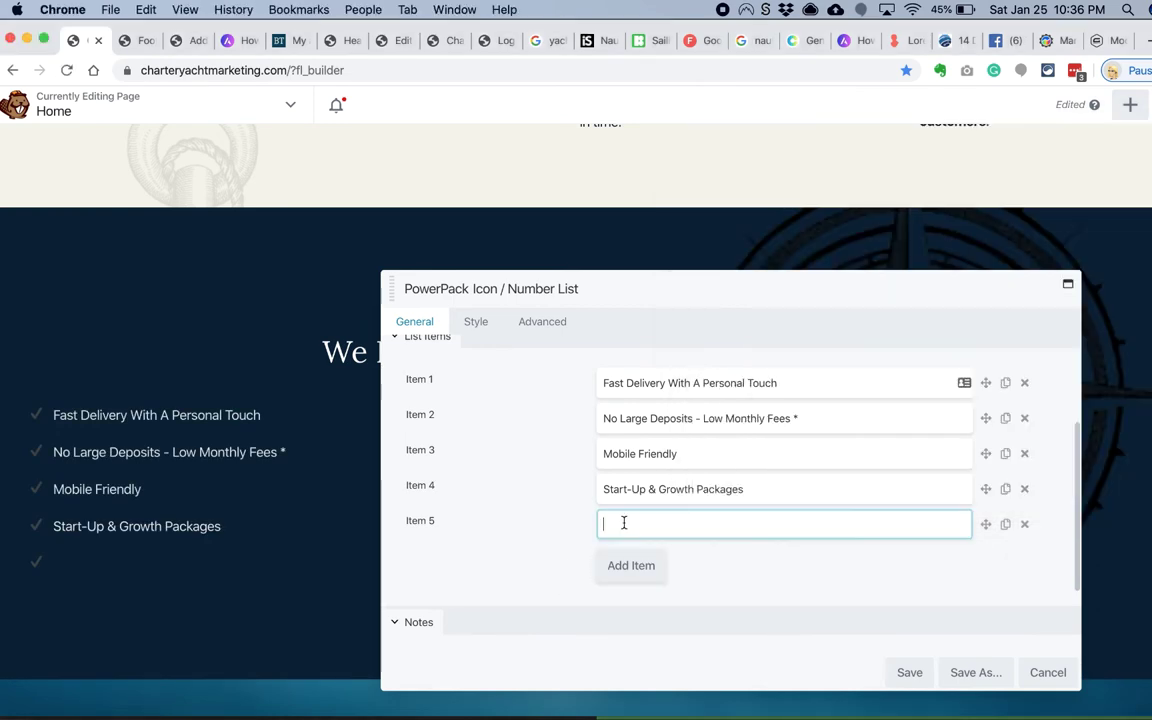
Step: Add items 6–11, from 10 Premium Stock Photos through Premium Web Hosting **
click(631, 565)
drag(814, 270, 697, 270)
key(super+c)
key(super+Tab)
key(super+v)
click(631, 598)
key(super+Tab)
drag(960, 282, 706, 285)
key(super+c)
key(super+Tab)
key(super+v)
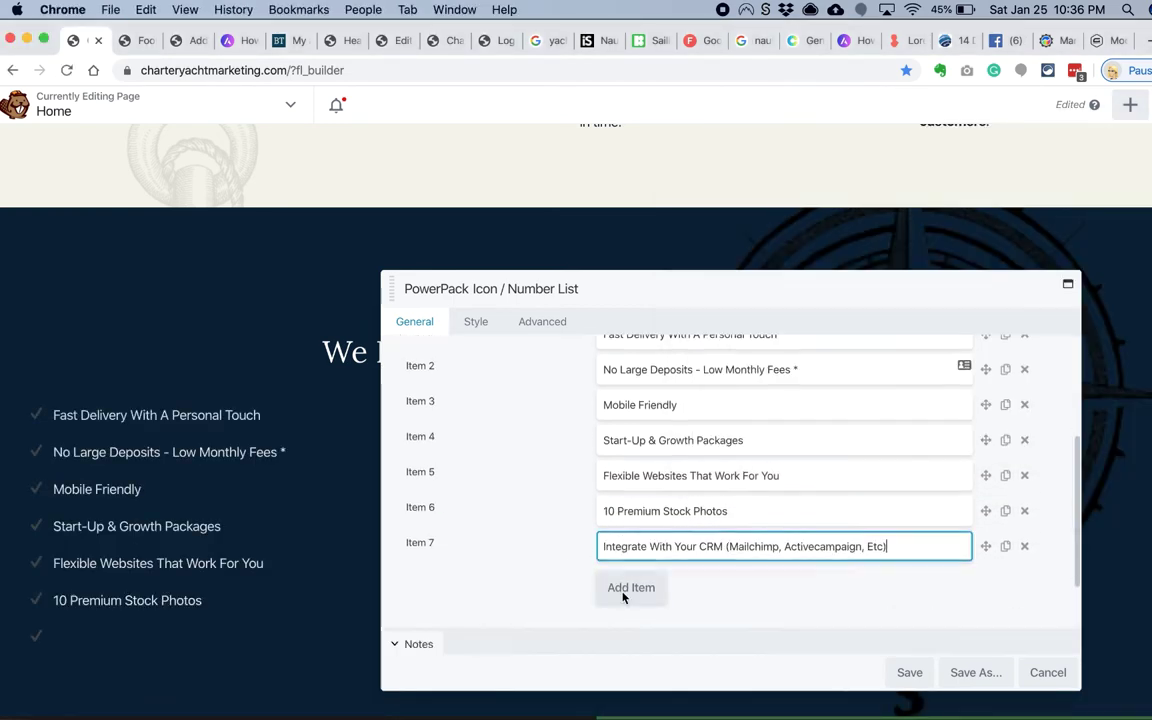
click(620, 594)
key(super+Tab)
drag(858, 293, 697, 293)
key(super+c)
key(super+Tab)
key(super+v)
click(620, 594)
key(super+Tab)
drag(850, 305, 693, 313)
key(super+c)
key(super+Tab)
key(super+v)
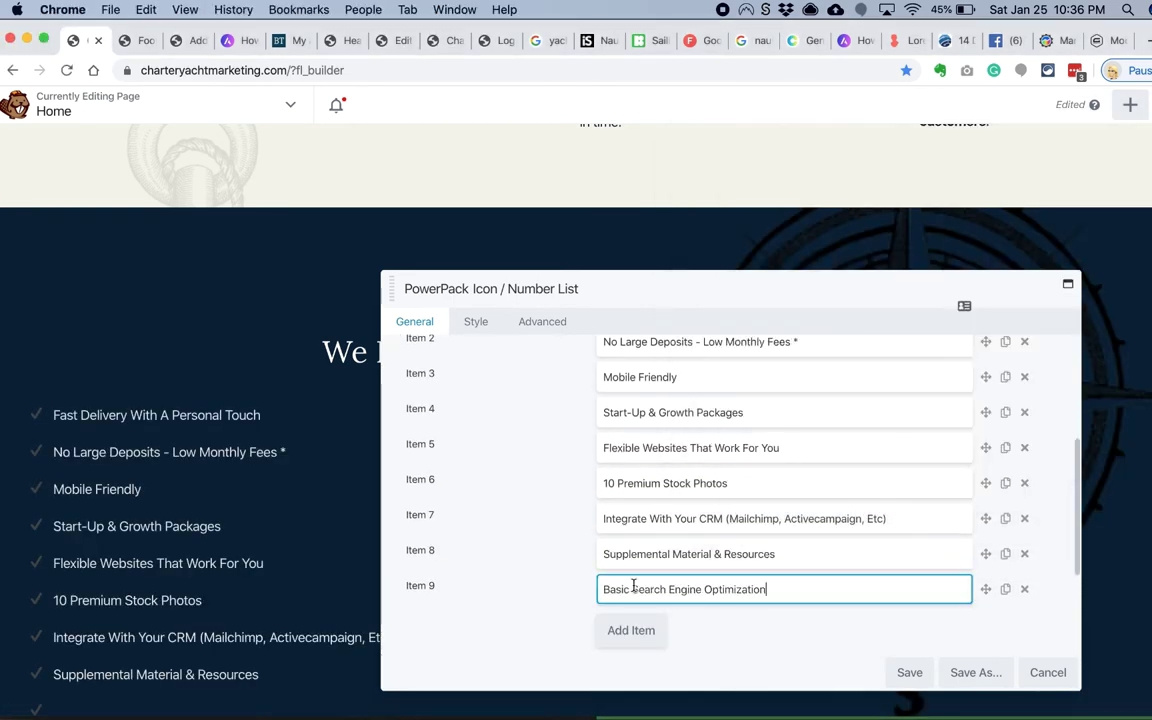
click(631, 630)
key(super+Tab)
drag(876, 317, 697, 317)
key(super+c)
key(super+Tab)
key(super+v)
click(631, 625)
key(super+Tab)
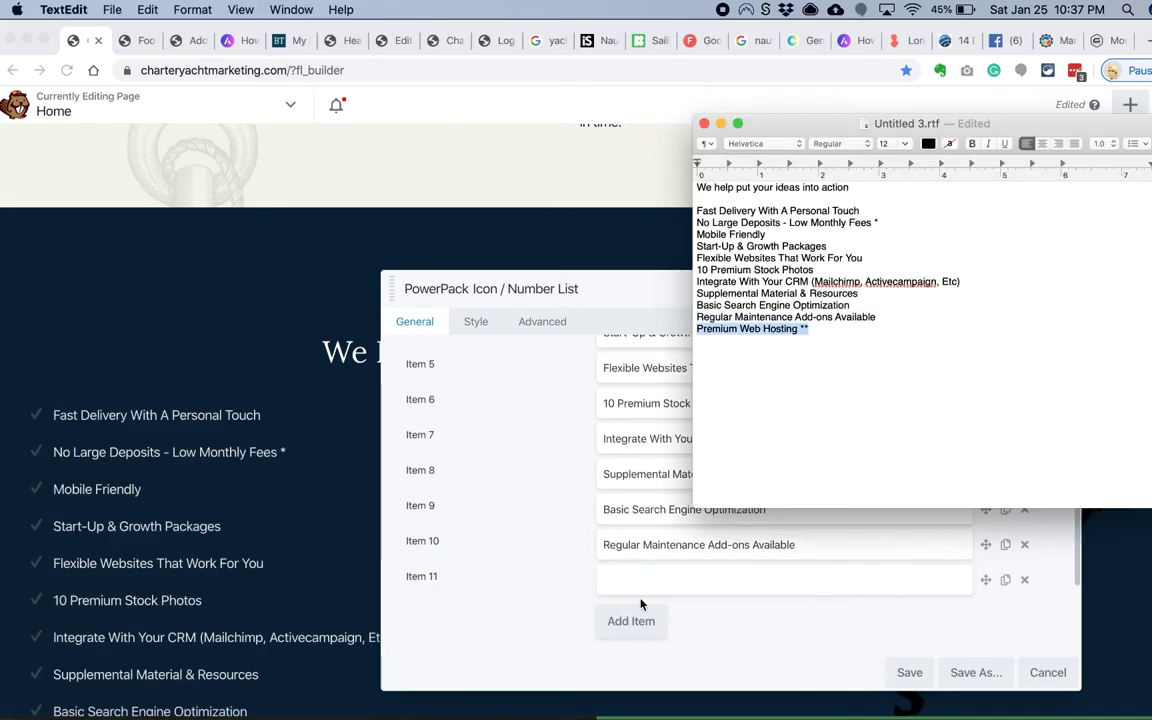
key(super+c)
key(super+Tab)
key(super+v)
click(477, 322)
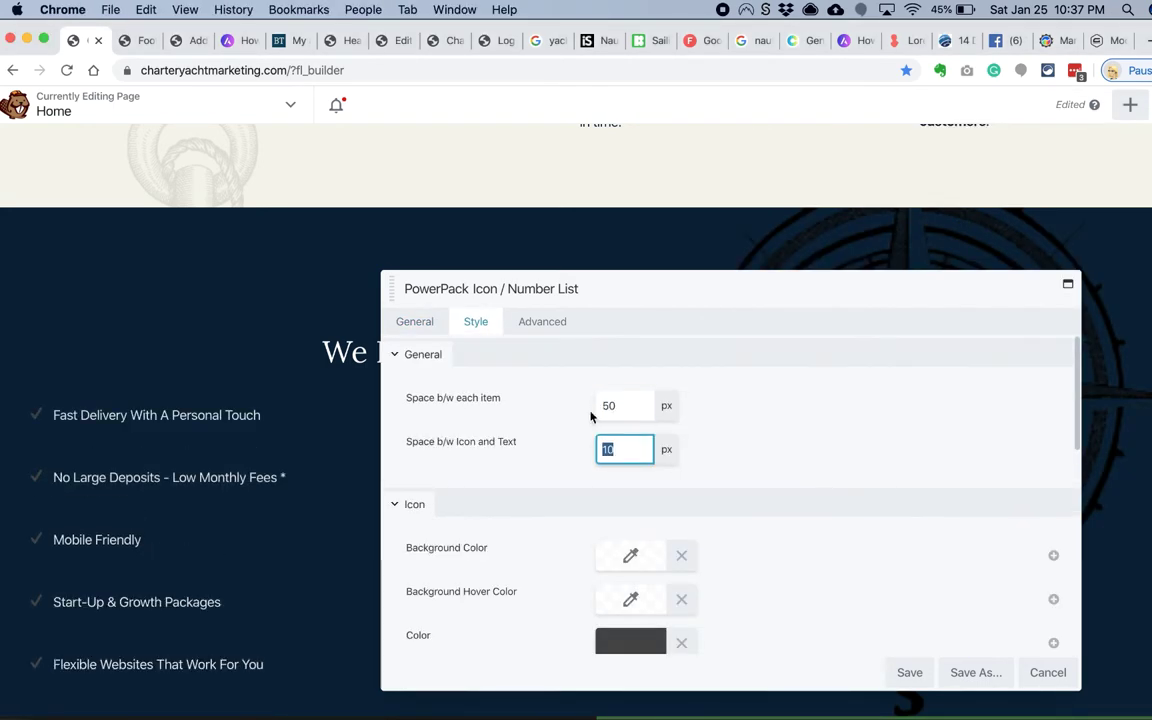
Step: Color the checkmarks #cebd88 with a #dbc248 hover color
scroll(563, 491, down, 2)
click(600, 545)
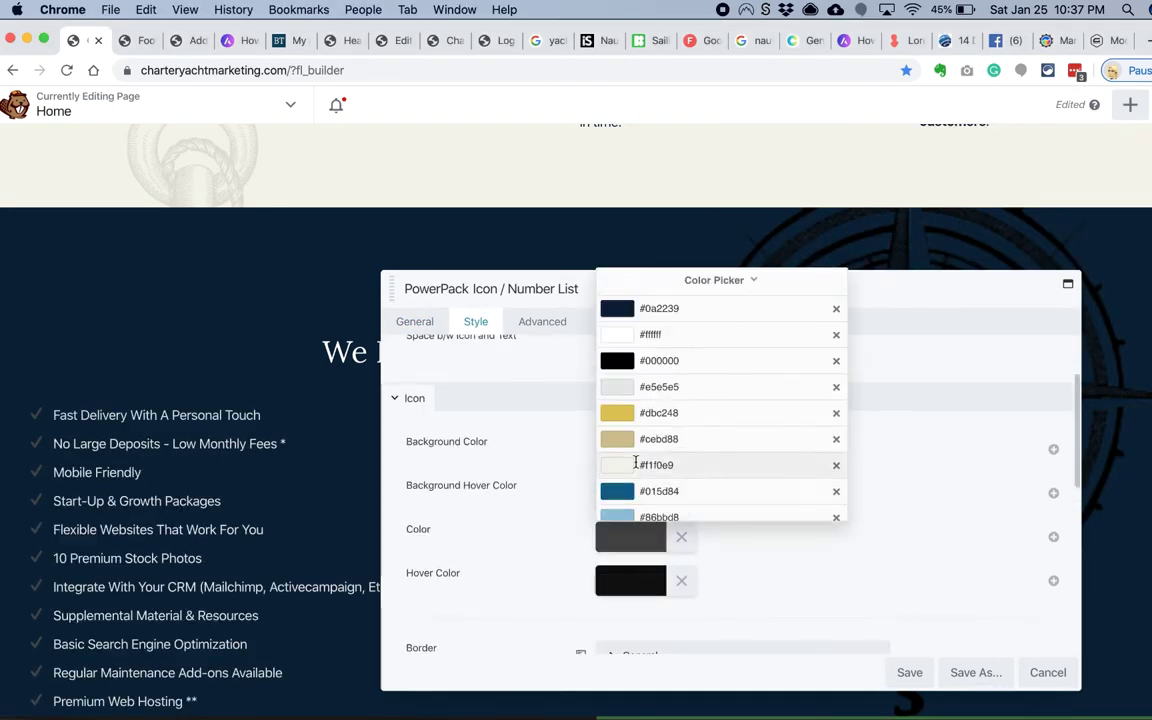
click(643, 463)
click(605, 578)
click(679, 545)
click(640, 411)
click(551, 501)
Step: Set the check icon size to 30 px
scroll(551, 501, down, 3)
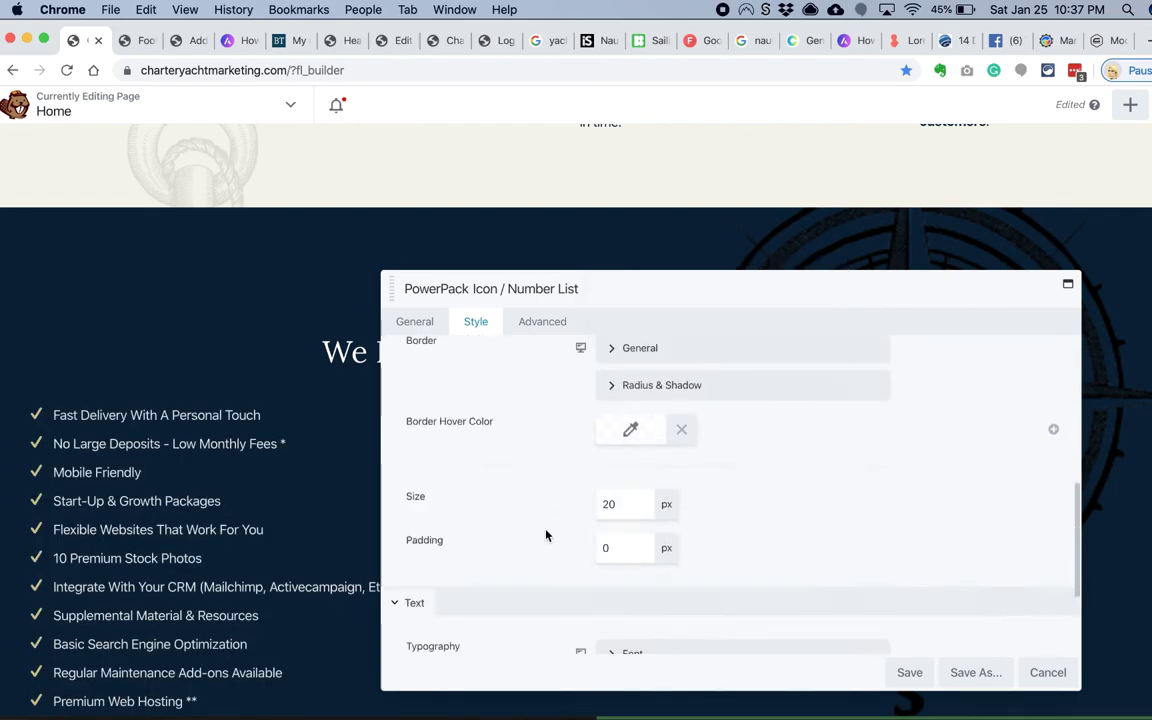
click(627, 504)
text(30)
key(Tab)
scroll(730, 480, up, 3)
scroll(730, 480, up, 3)
click(617, 404)
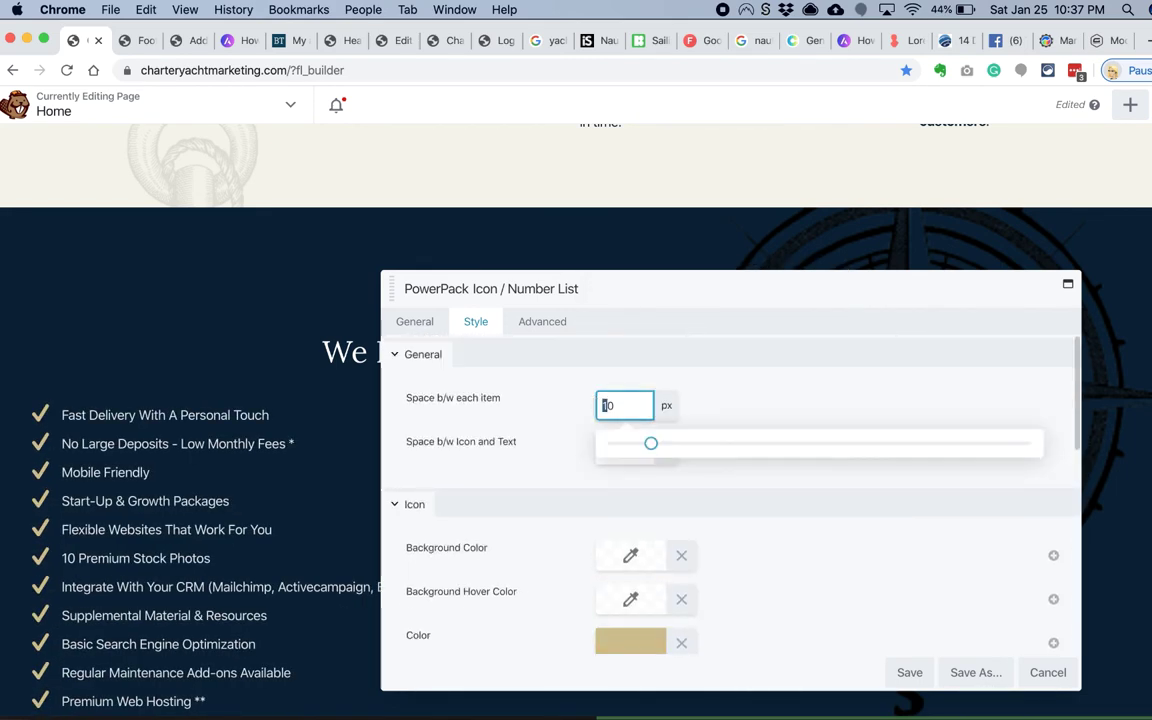
text(20)
key(Tab)
Step: Enlarge the list text to 24 px, space items 25 px apart, adjust icon padding, and apply
scroll(535, 527, down, 5)
click(617, 445)
click(618, 634)
text(16)
scroll(629, 546, down, 2)
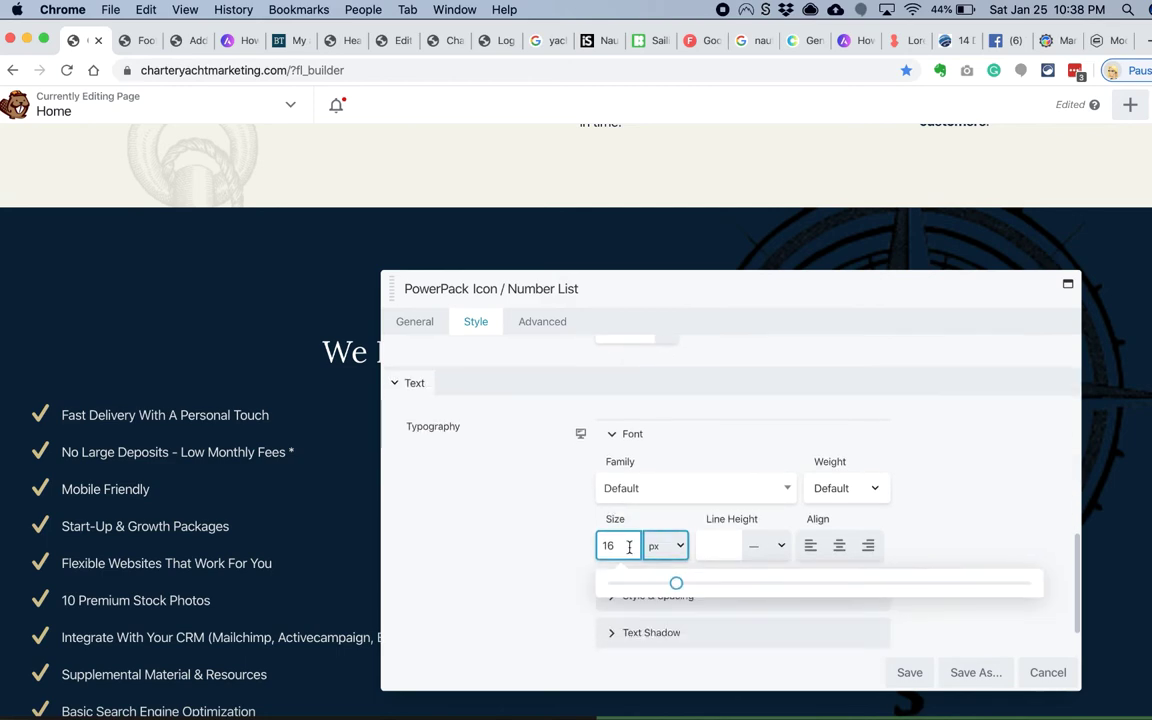
key(Up)
key(Up)
key(Up)
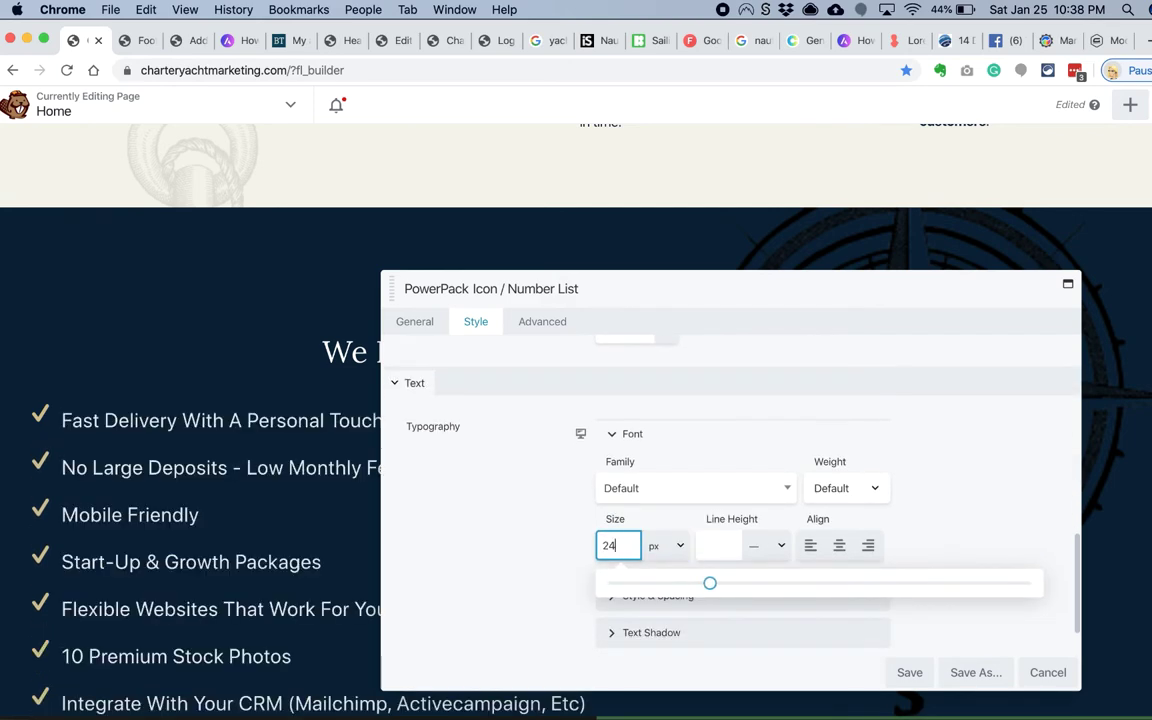
scroll(591, 507, up, 6)
double_click(610, 405)
text(25)
key(Tab)
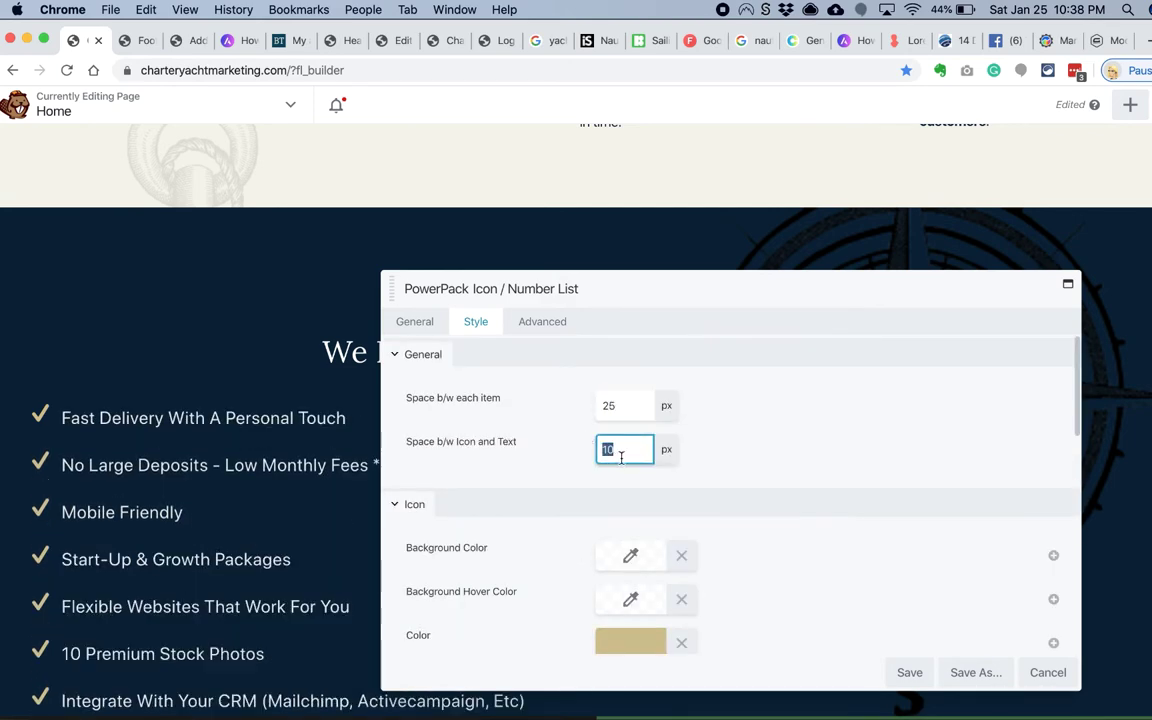
text(1)
scroll(566, 550, down, 8)
double_click(624, 581)
text(3)
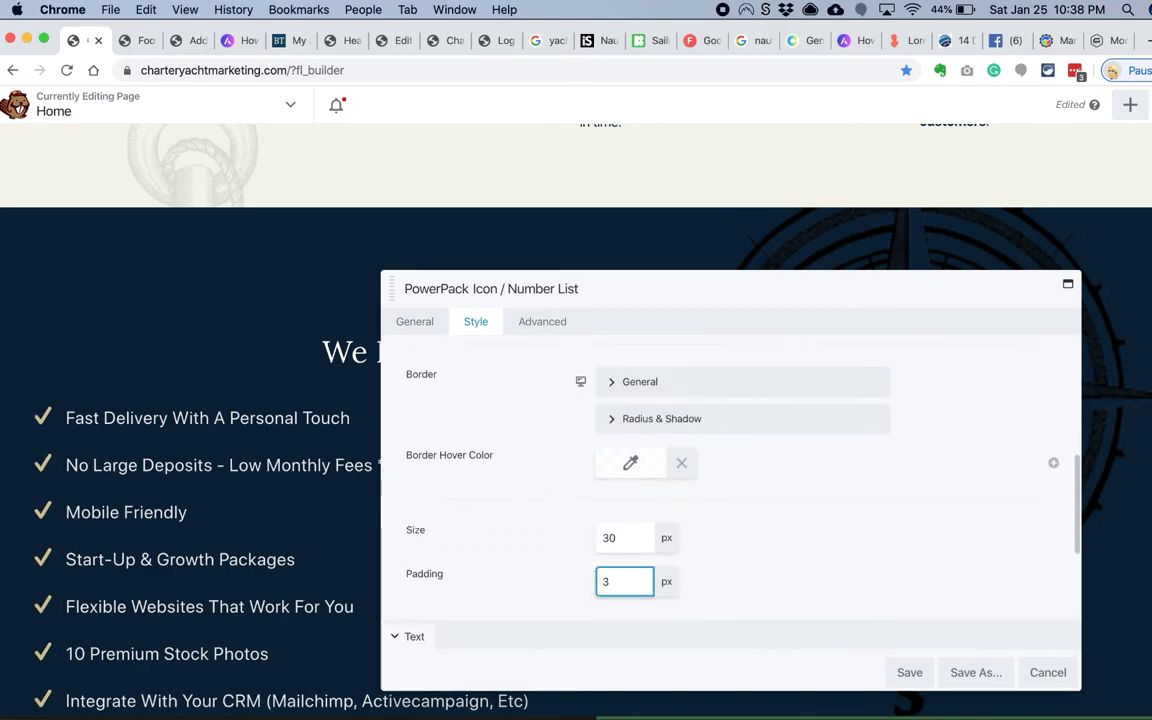
scroll(313, 586, down, 5)
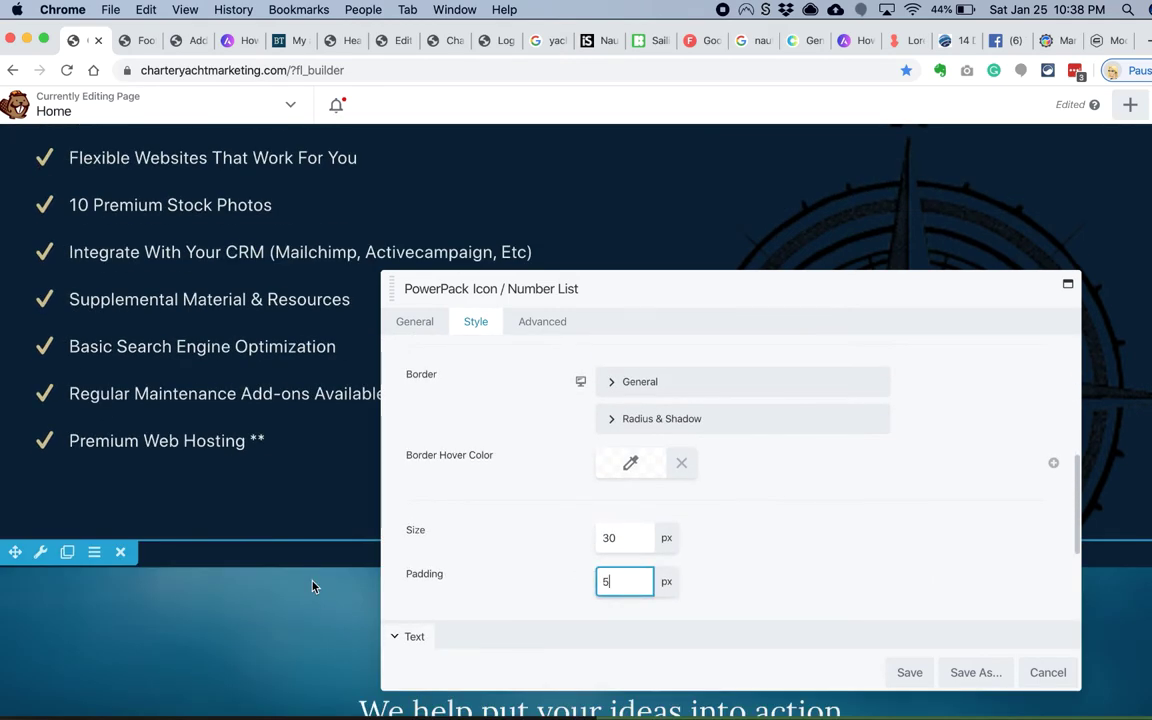
scroll(313, 586, up, 6)
key(Return)
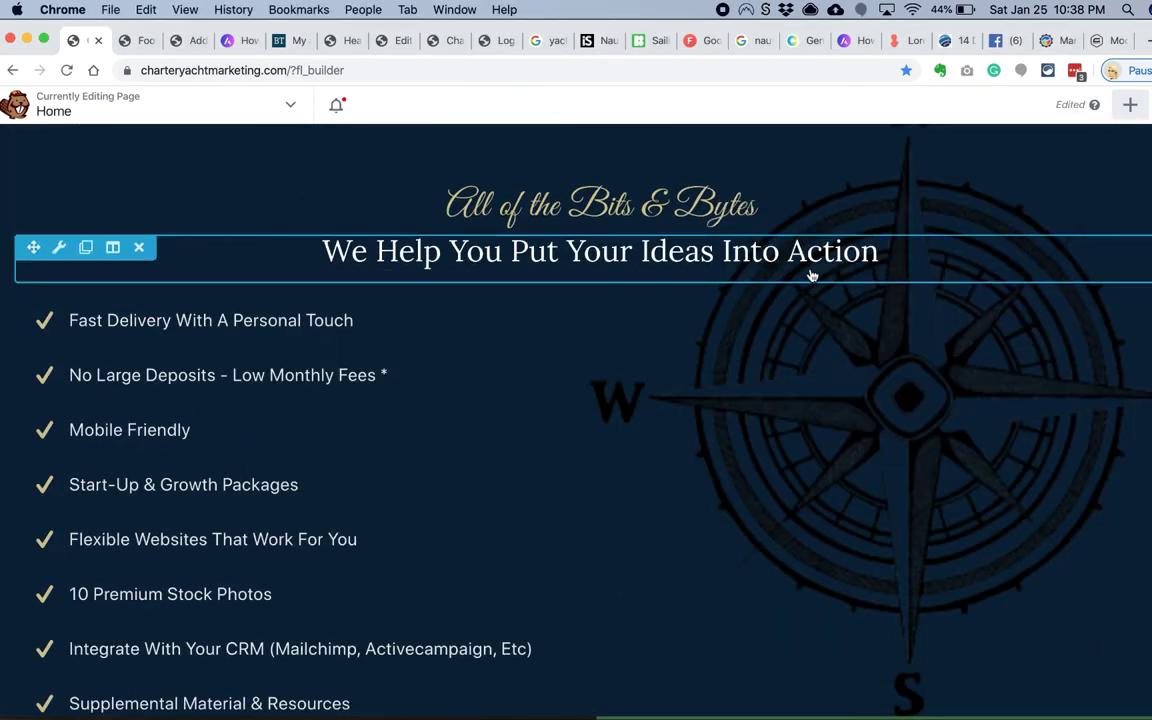
Step: Add a second column beside the checklist and move both headings into the left column
click(1130, 104)
drag(938, 236, 1100, 419)
click(1130, 104)
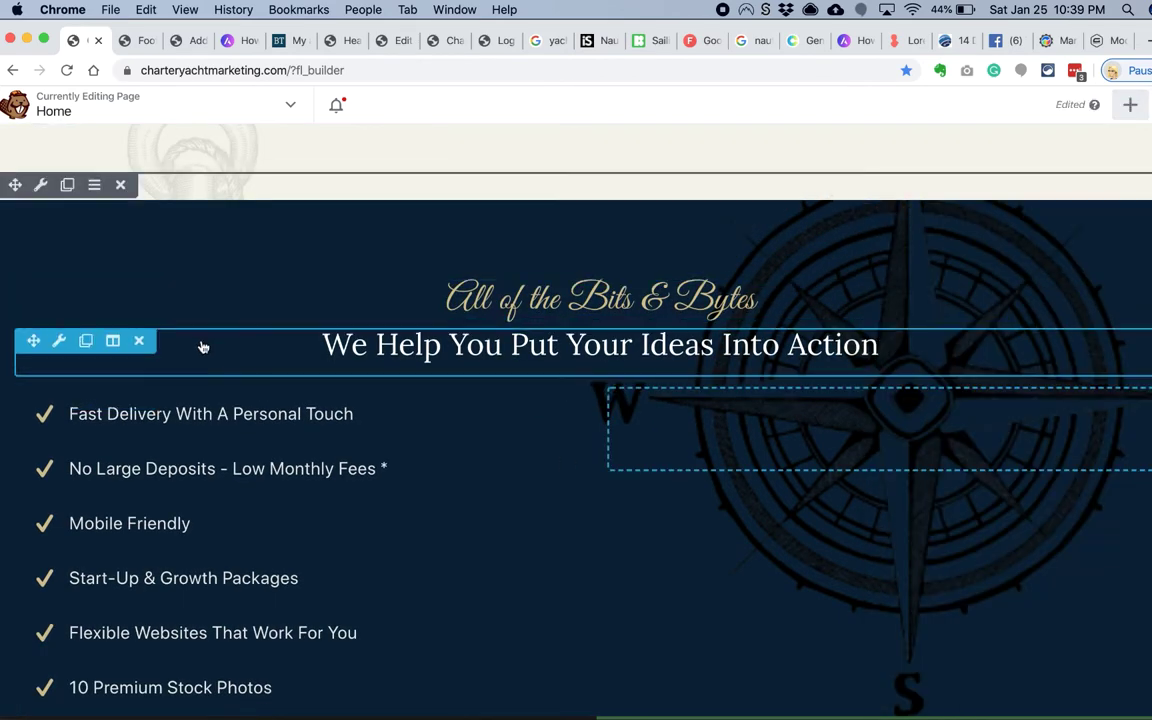
drag(202, 347, 55, 405)
drag(159, 395, 126, 435)
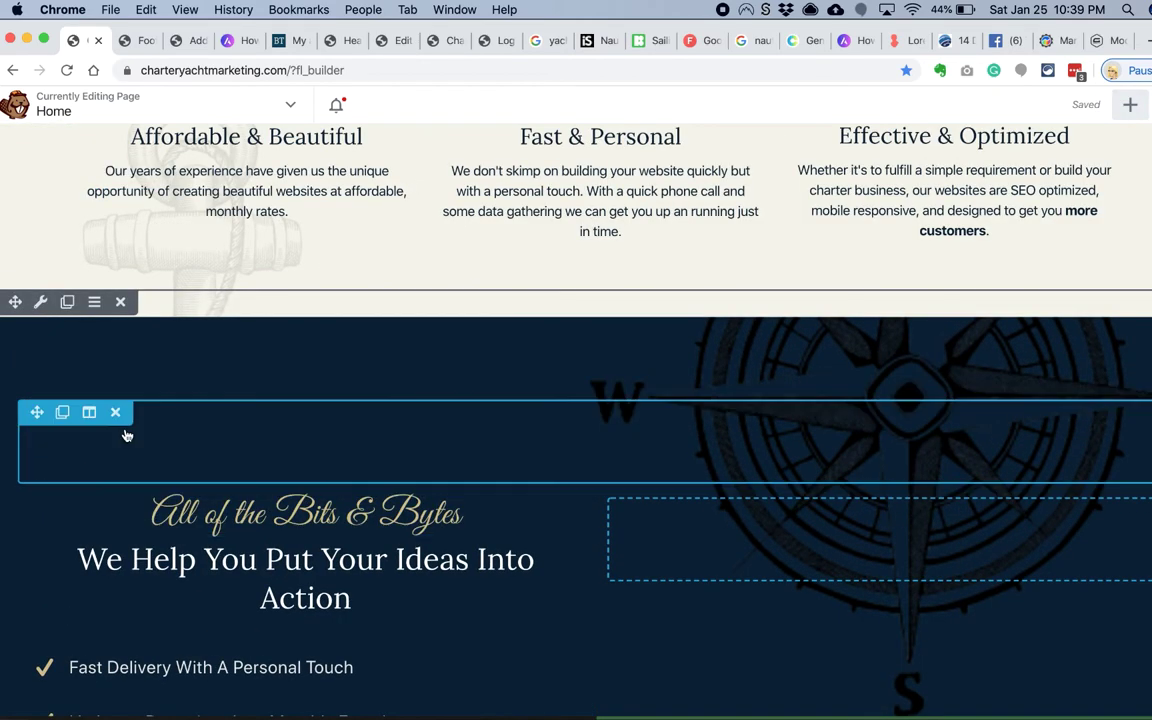
Step: Left-align the All of the Bits & Bytes heading, clear its margin, save, and show the modules list
click(560, 418)
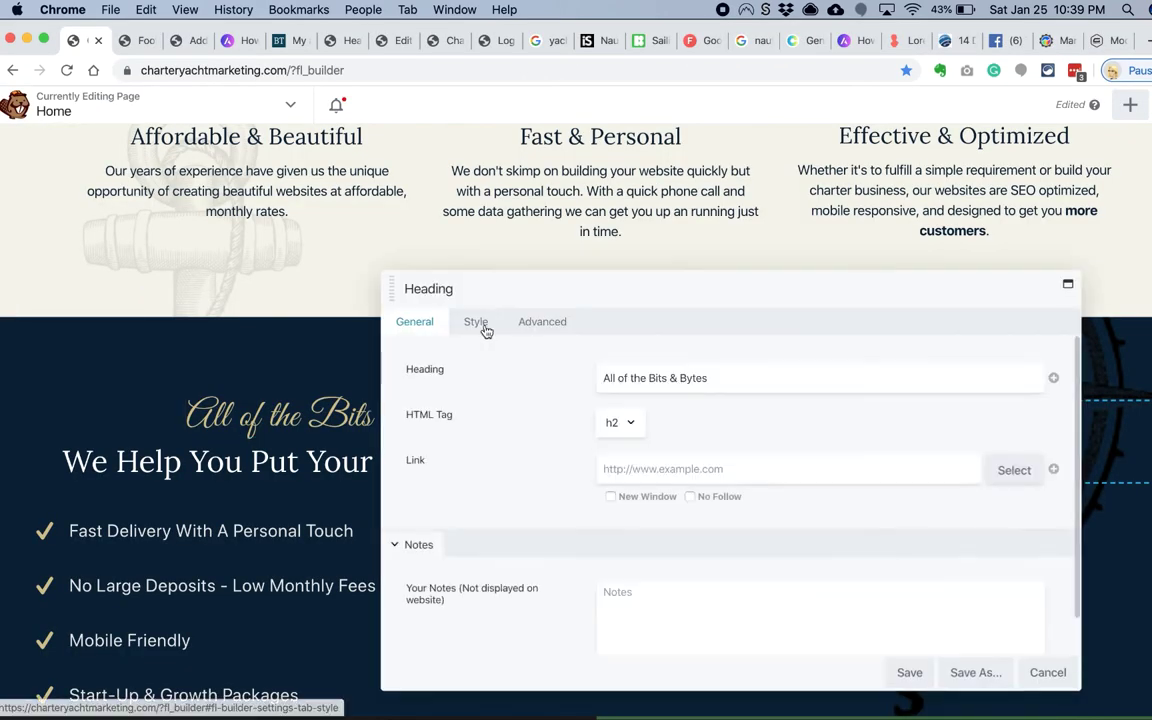
click(478, 323)
click(613, 424)
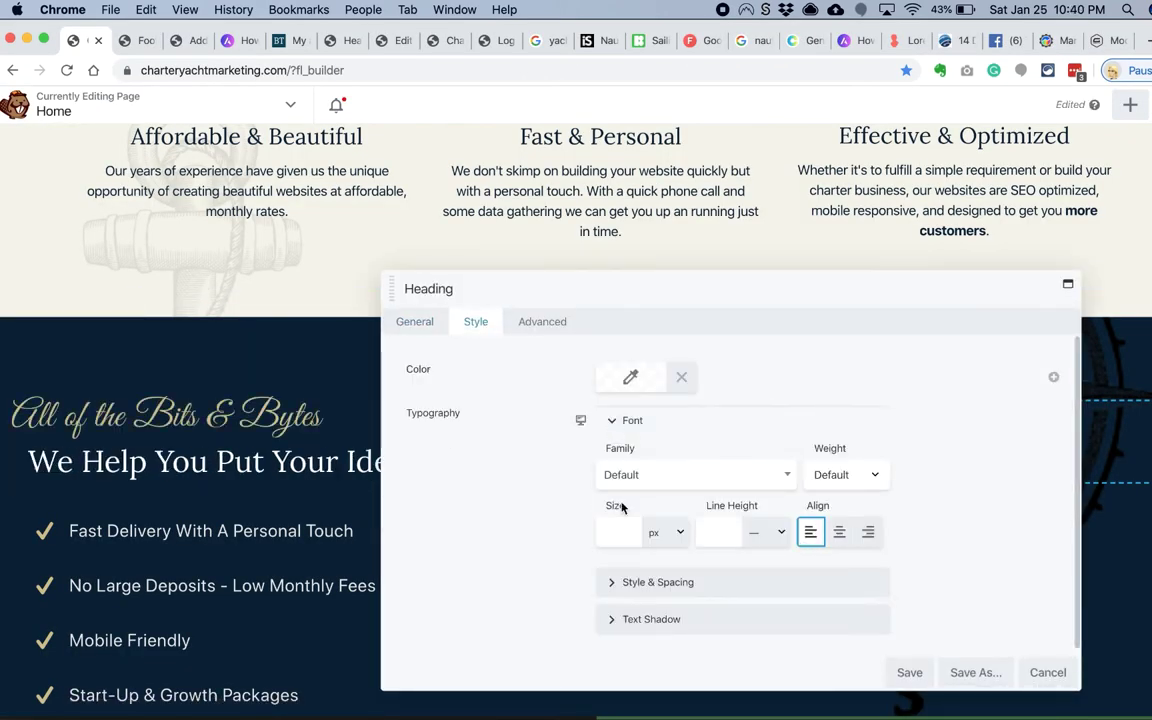
click(542, 321)
key(BackSpace)
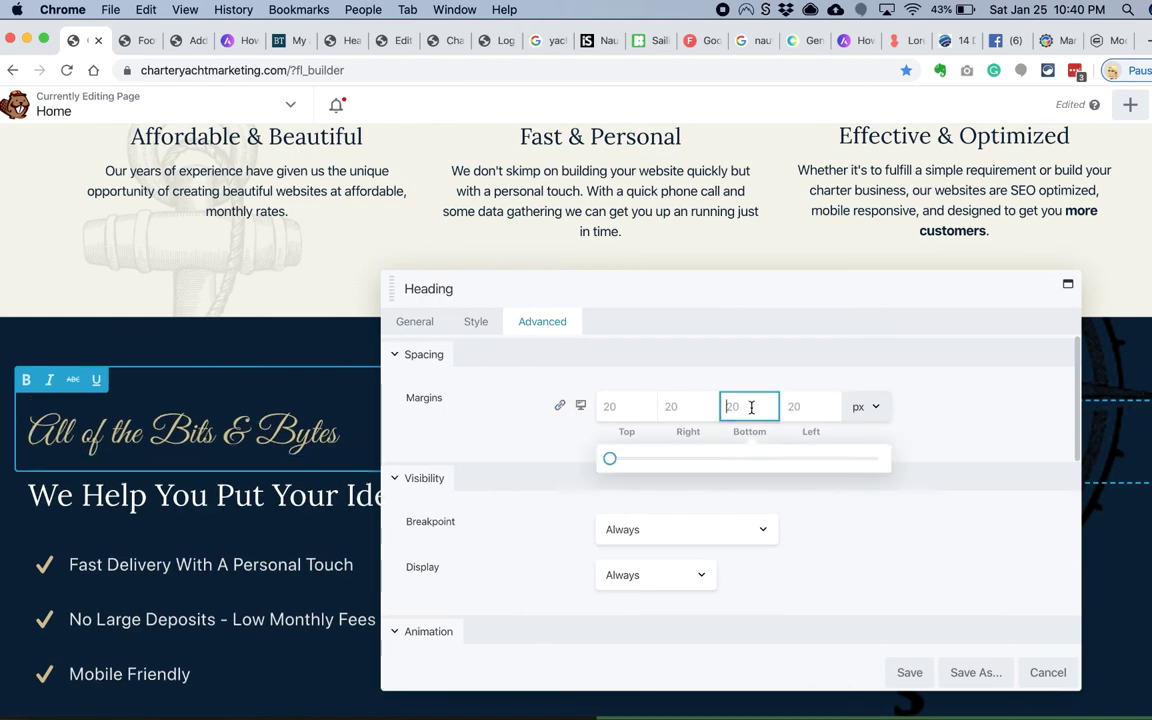
click(475, 321)
click(617, 532)
click(909, 672)
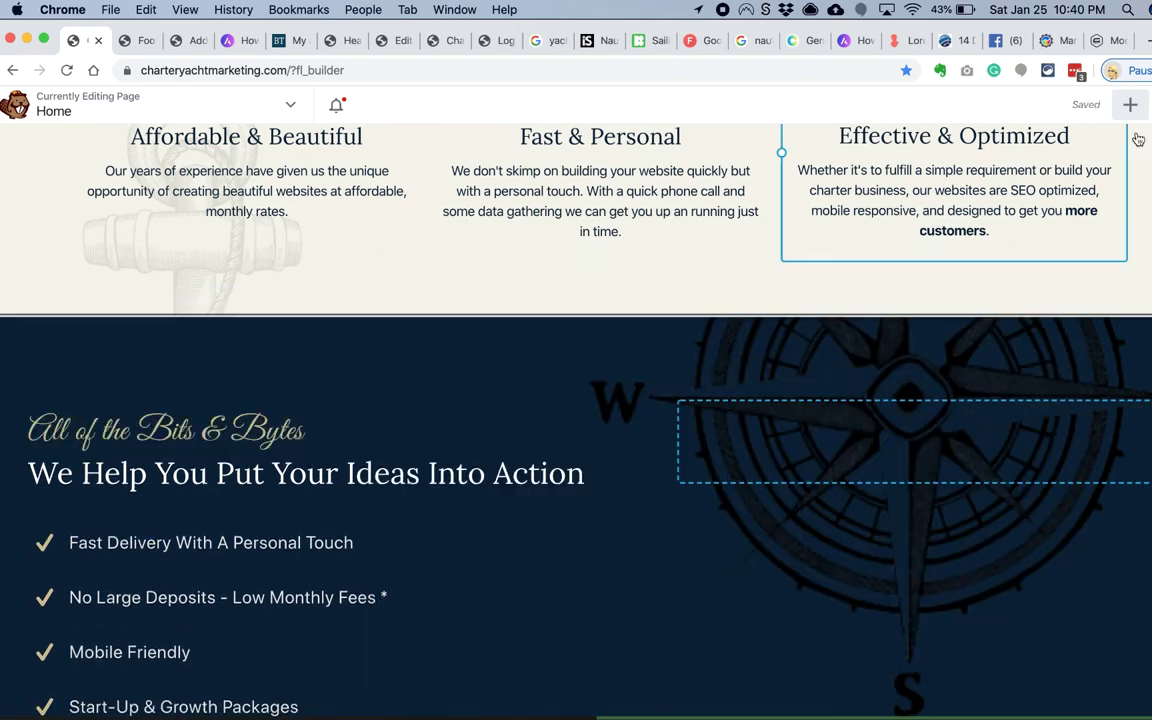
click(1130, 104)
click(912, 152)
Step: Drop a PowerPack Gravity Form found by searching 'form' into the right column and view its Style settings
text(form)
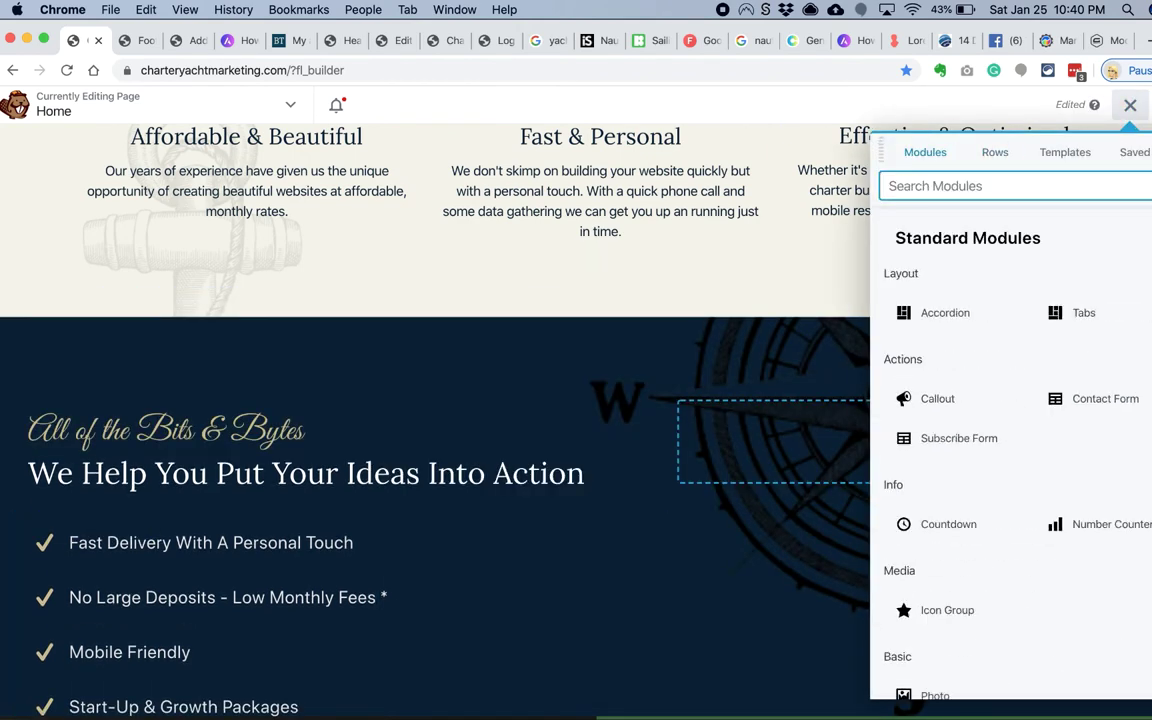
drag(962, 313, 775, 440)
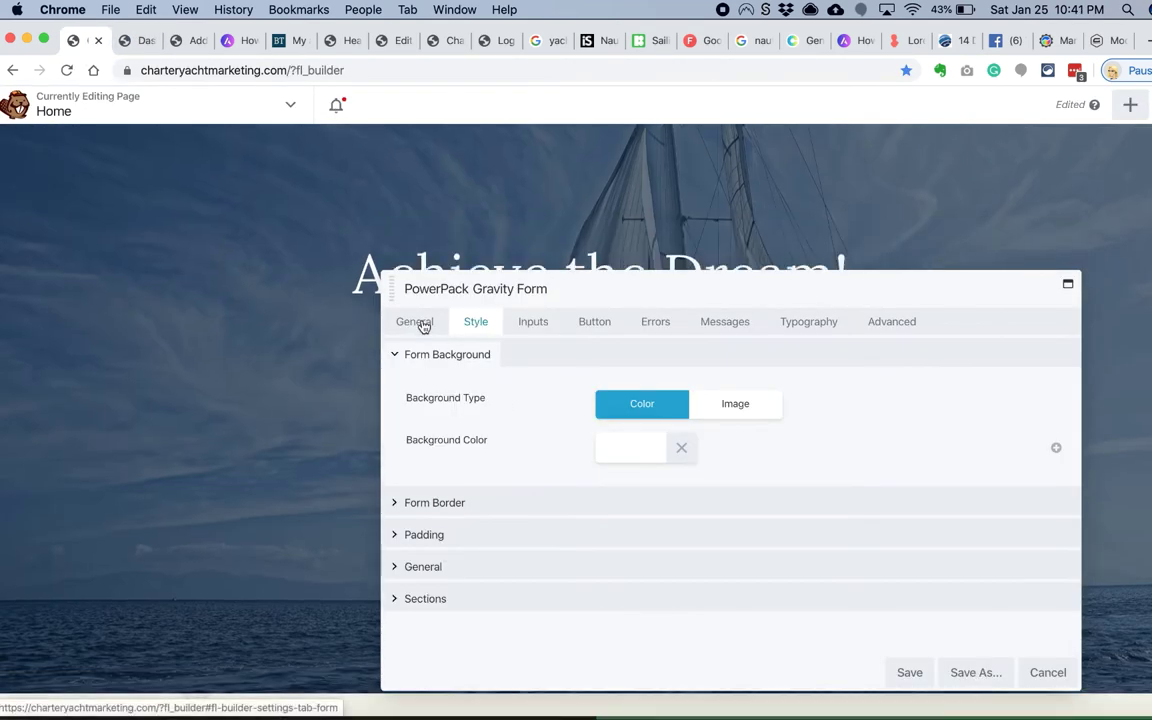
click(416, 321)
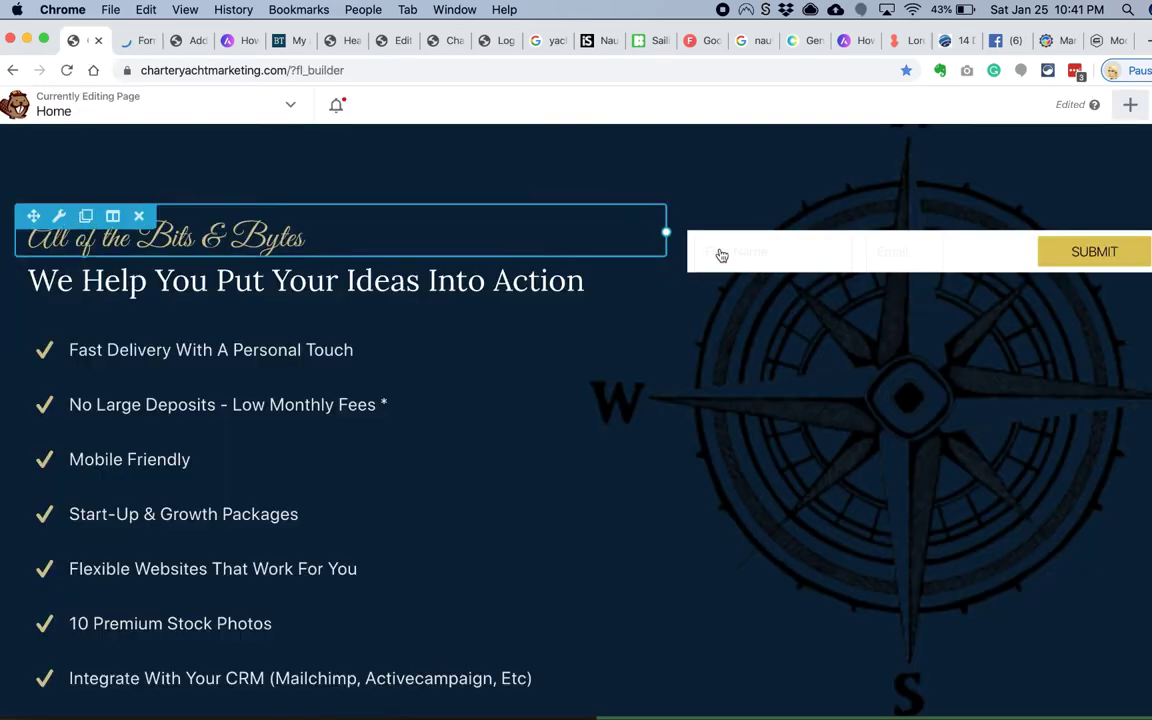
click(717, 254)
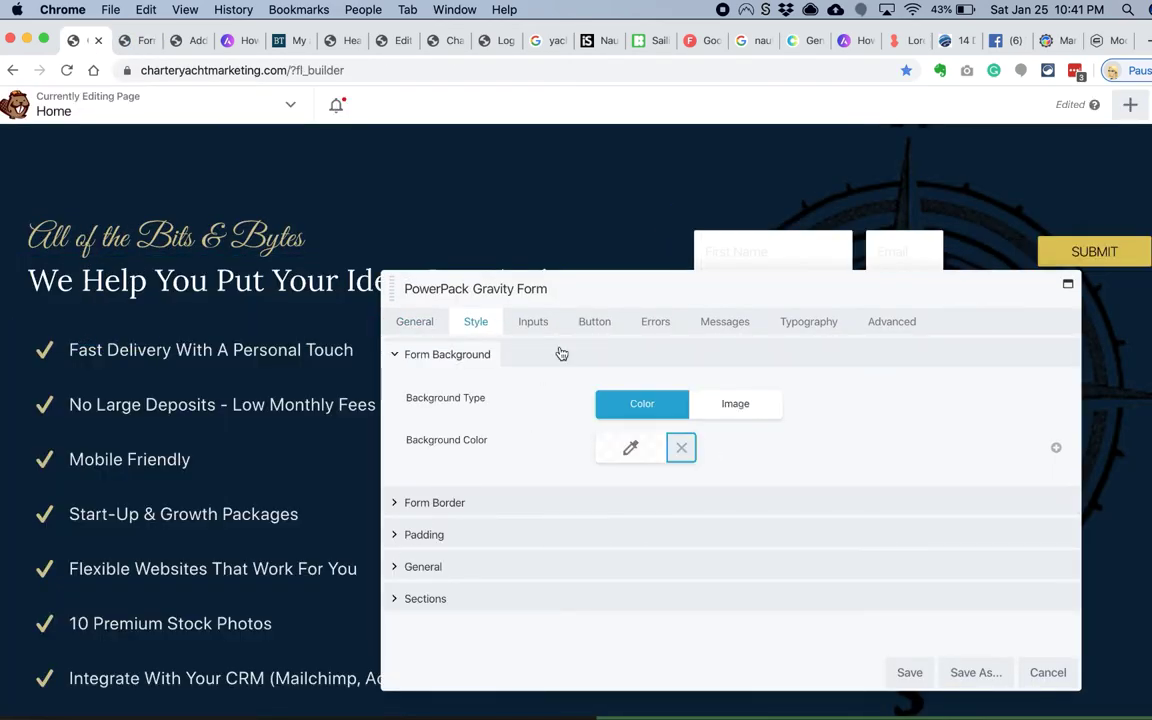
Step: Set the form inputs' placeholder text colour to blue #015d84
click(533, 321)
click(479, 612)
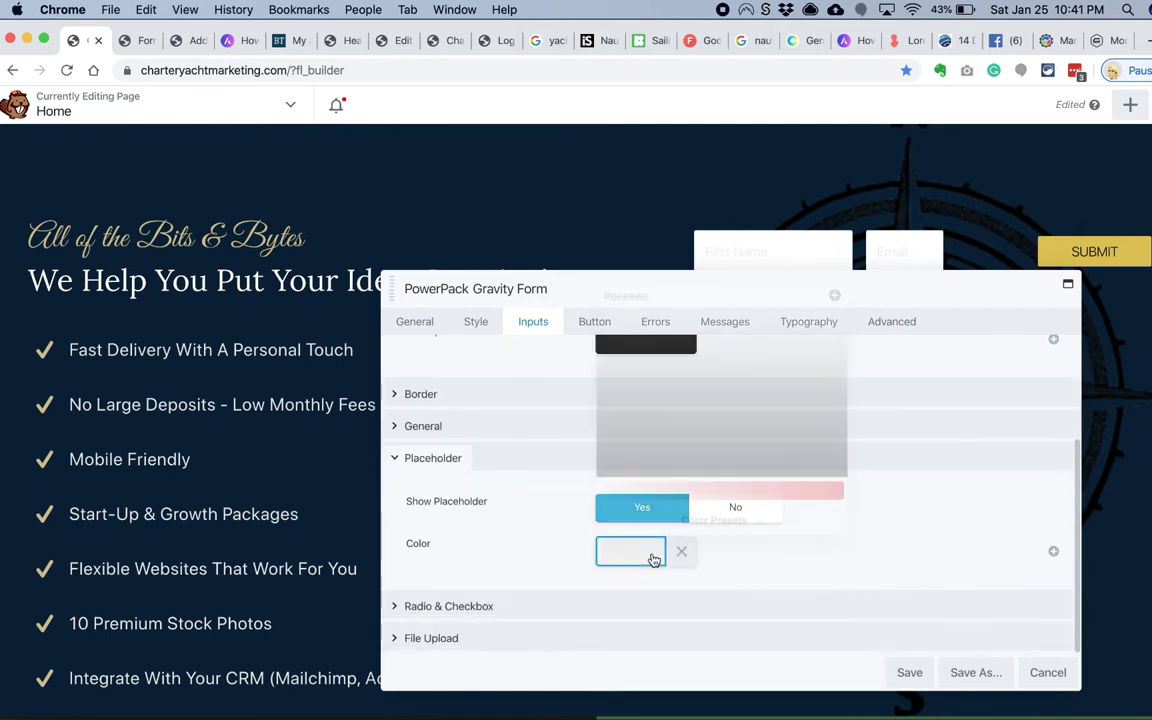
click(627, 553)
click(714, 520)
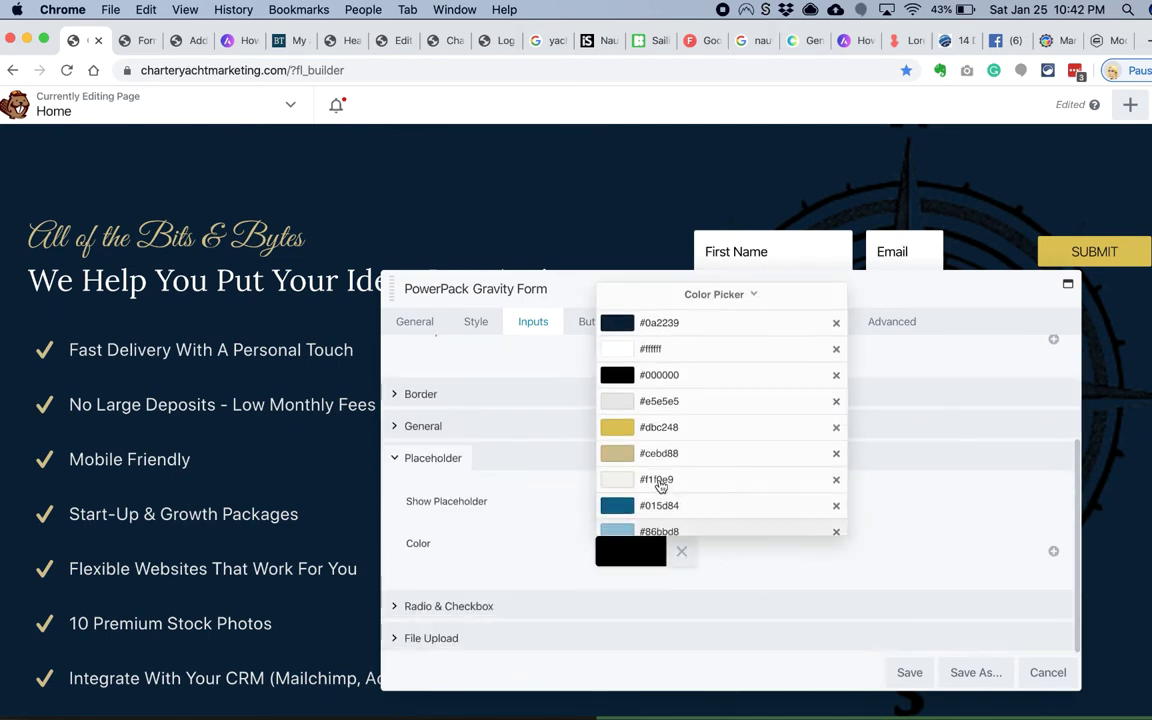
click(611, 521)
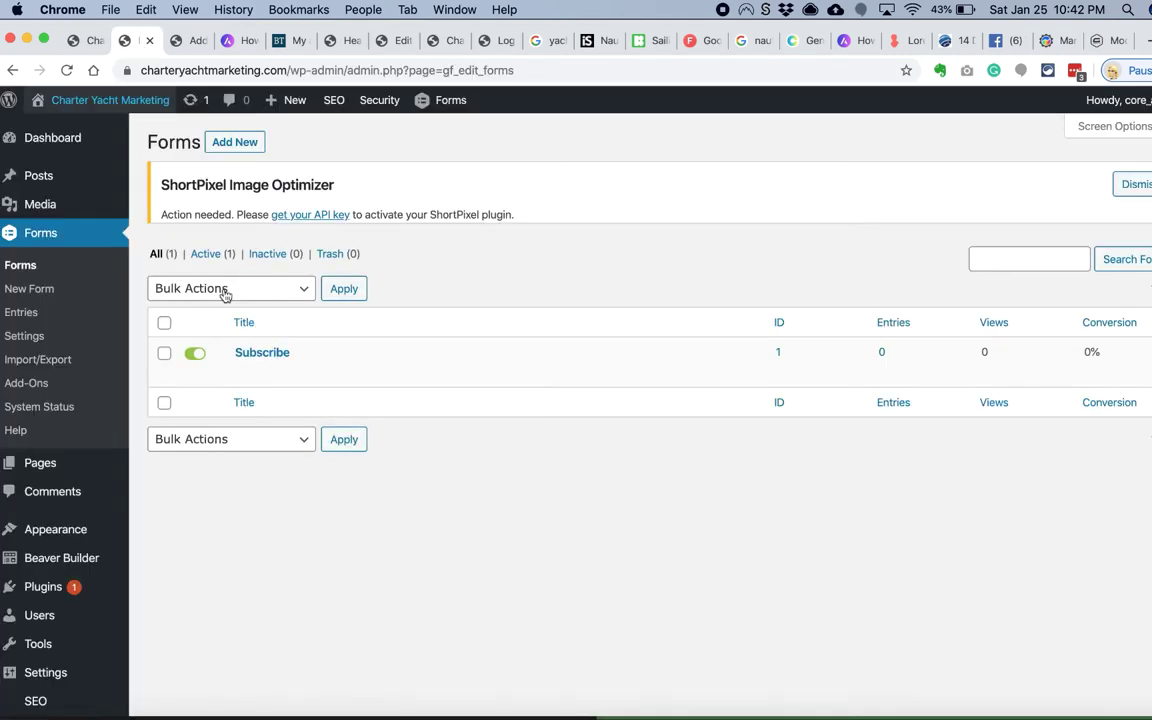
Step: Check the Subscribe form's First Name and Email fields, then save the builder's form styling
click(240, 350)
click(244, 376)
scroll(400, 450, down, 2)
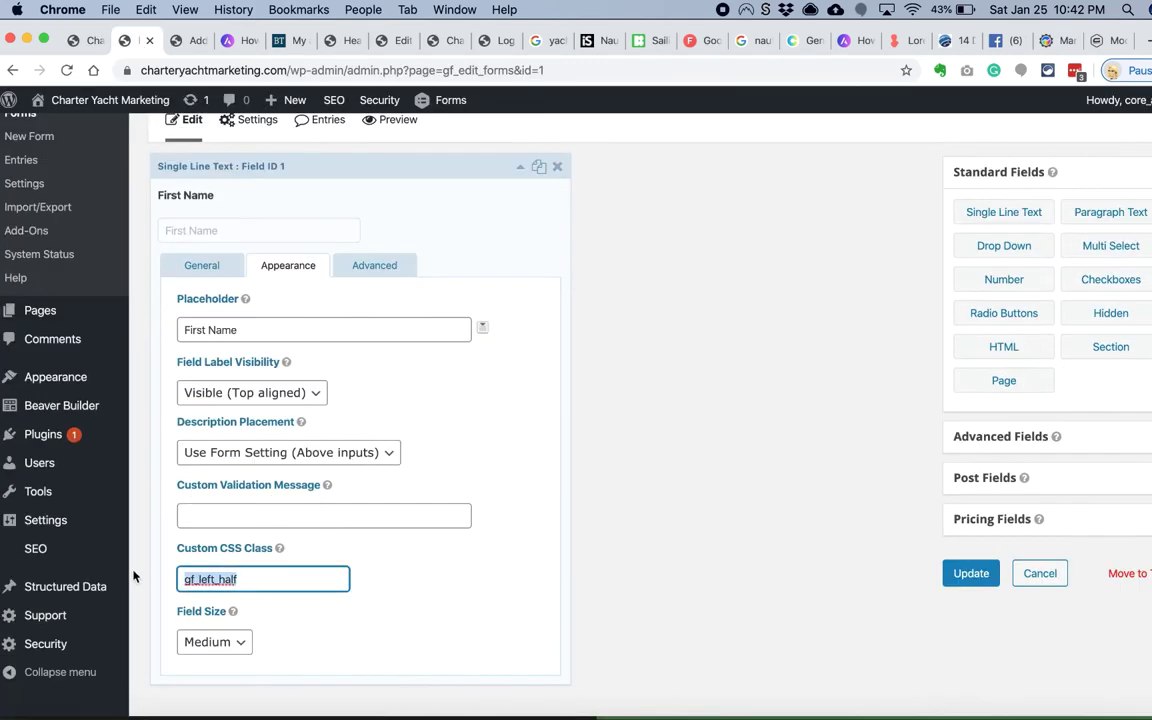
click(206, 571)
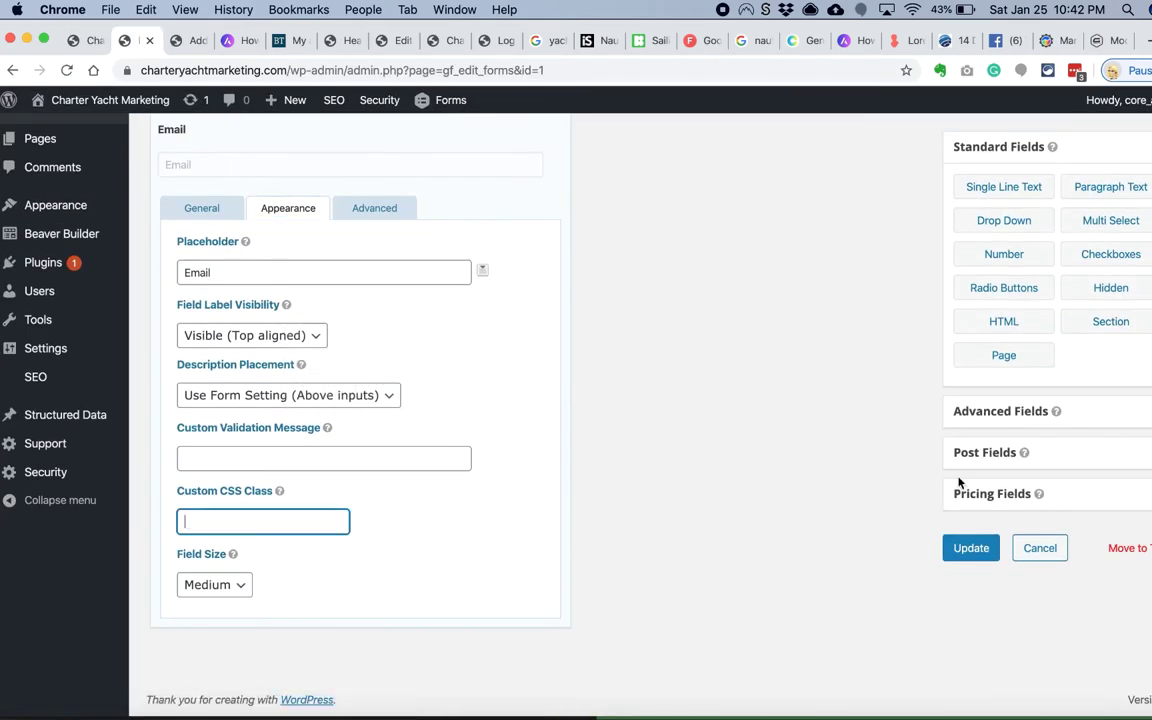
click(85, 41)
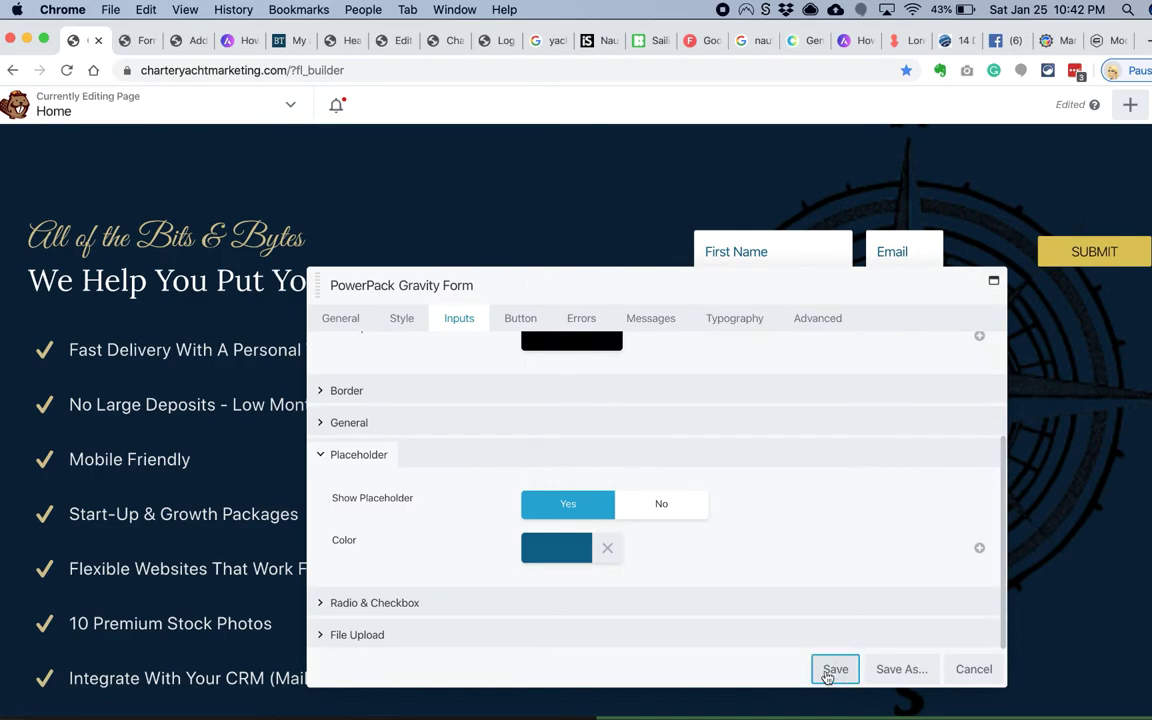
click(830, 672)
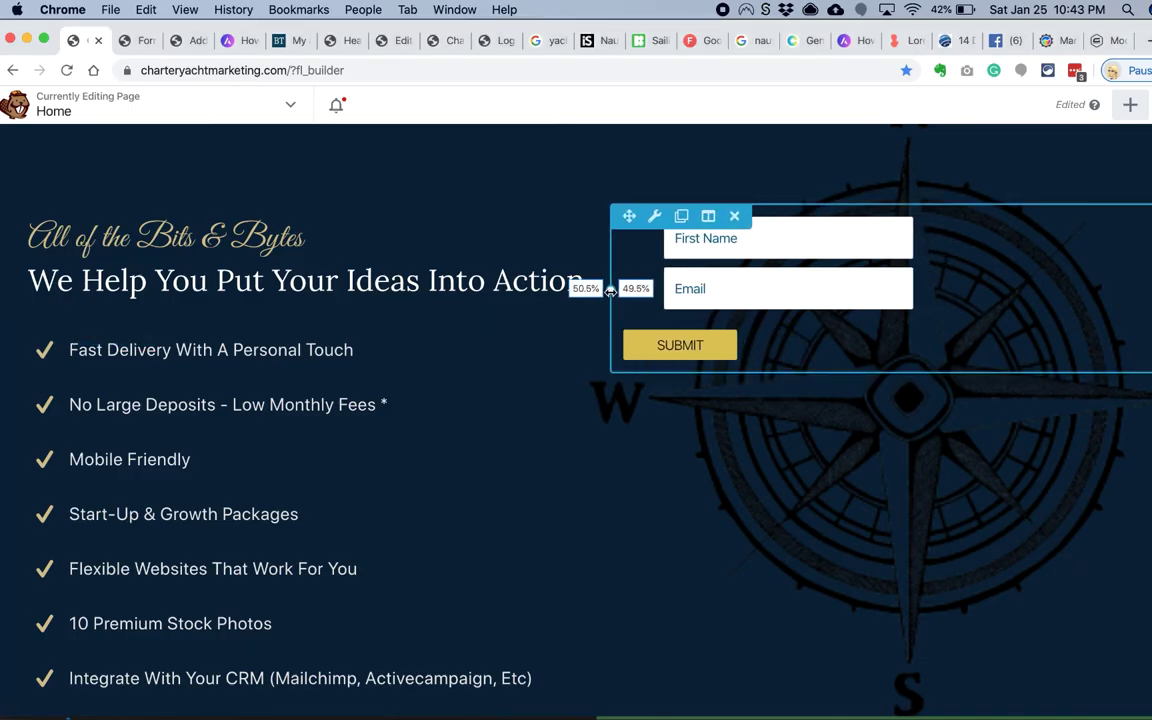
Step: Reopen the form module and review its general style and input styling options
click(648, 362)
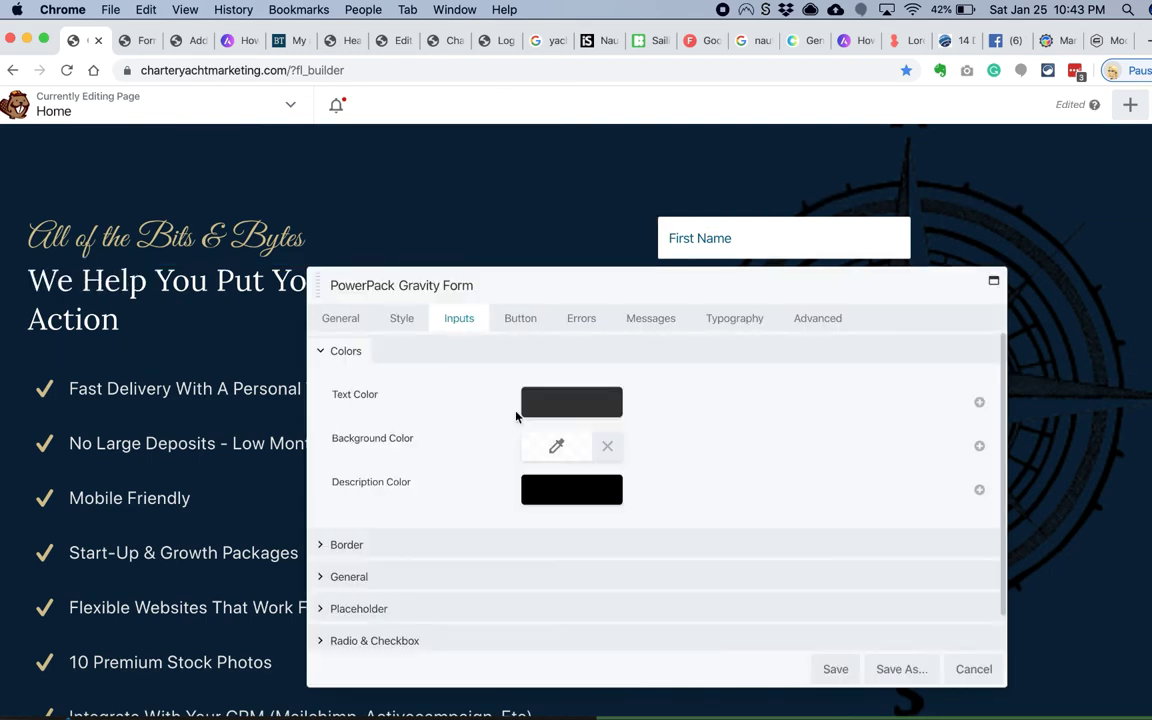
drag(550, 284, 565, 402)
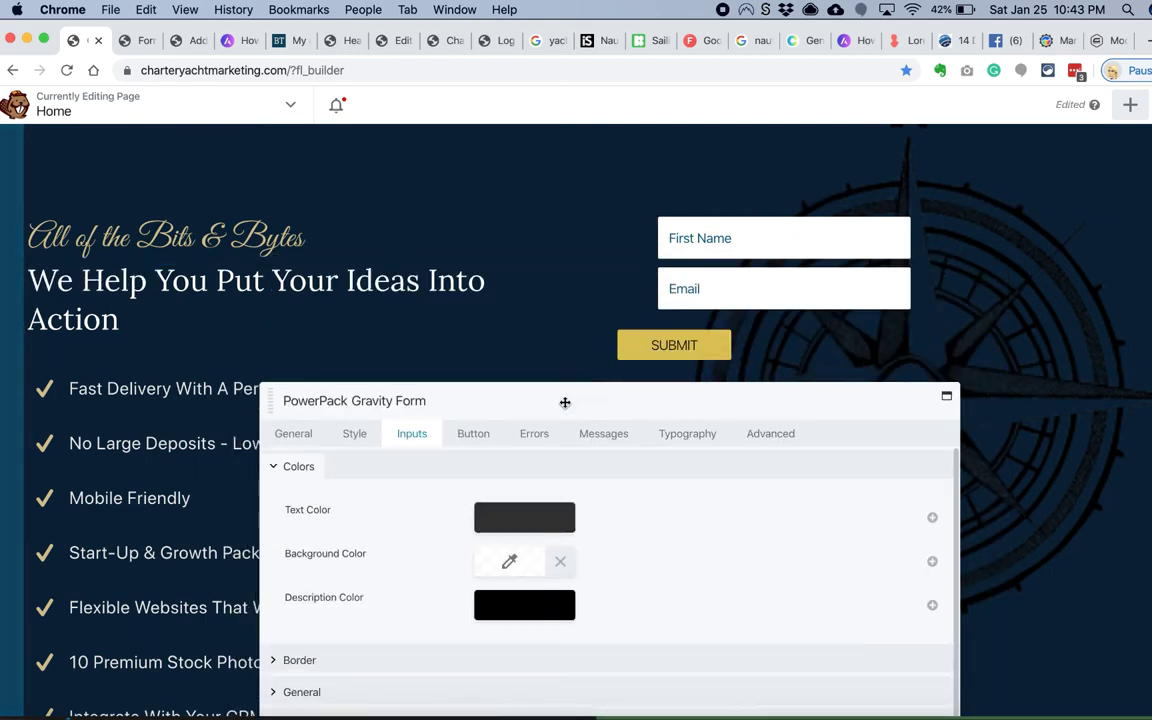
drag(565, 402, 555, 224)
click(344, 255)
click(283, 255)
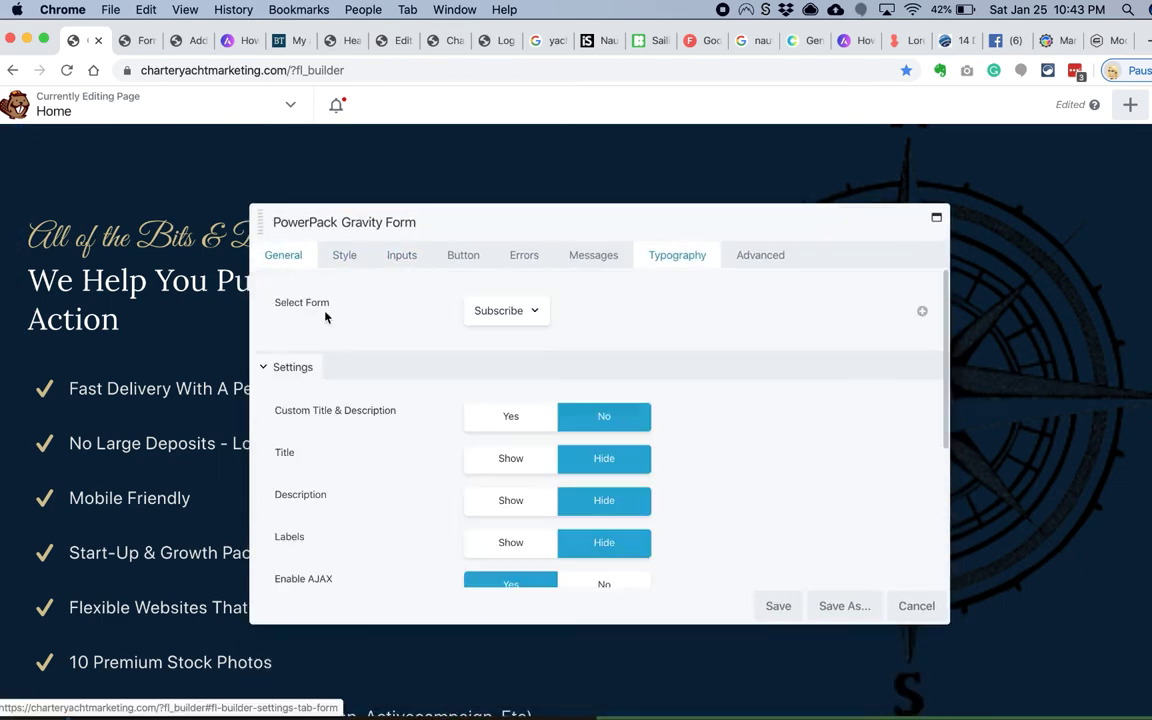
click(344, 255)
click(347, 462)
click(401, 255)
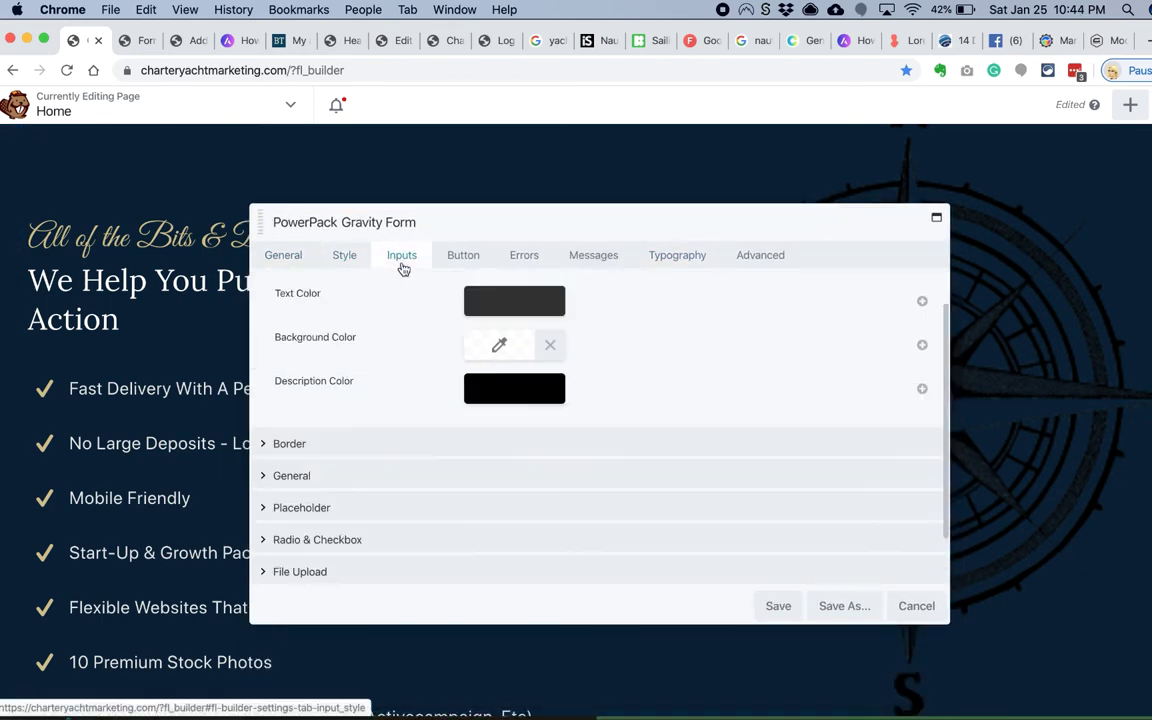
click(377, 474)
drag(606, 223, 424, 341)
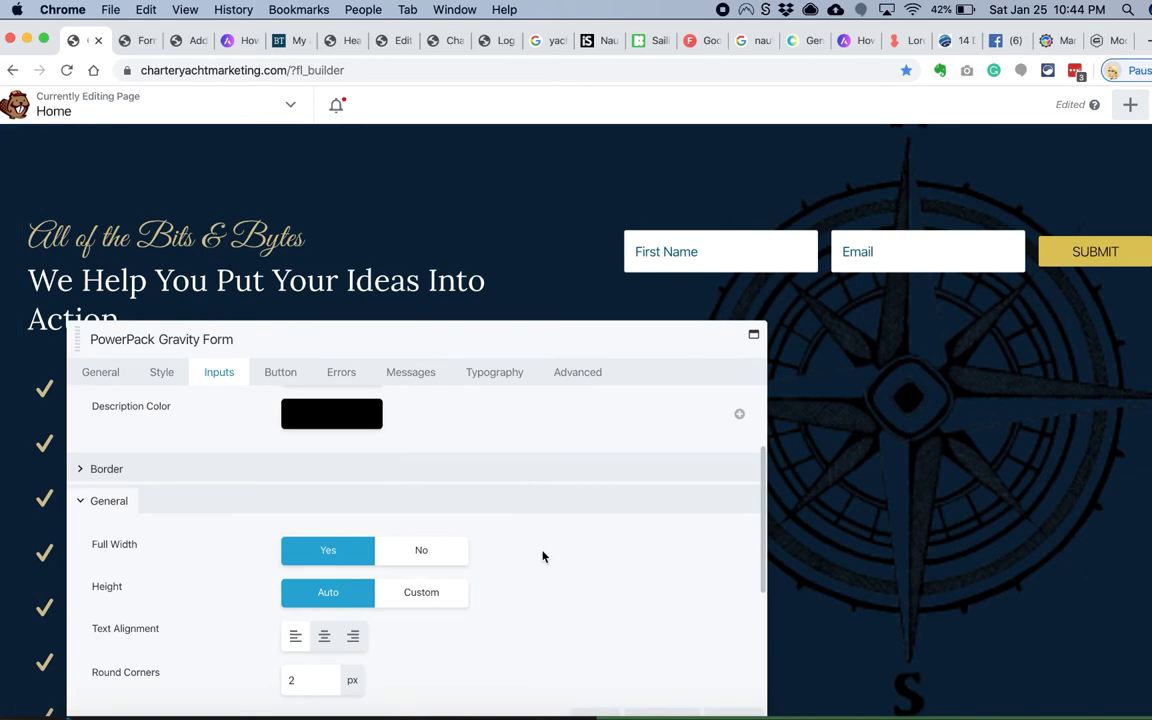
scroll(543, 557, down, 3)
Step: Save the Subscribe form's Gravity Forms settings with Update Form Settings
click(136, 42)
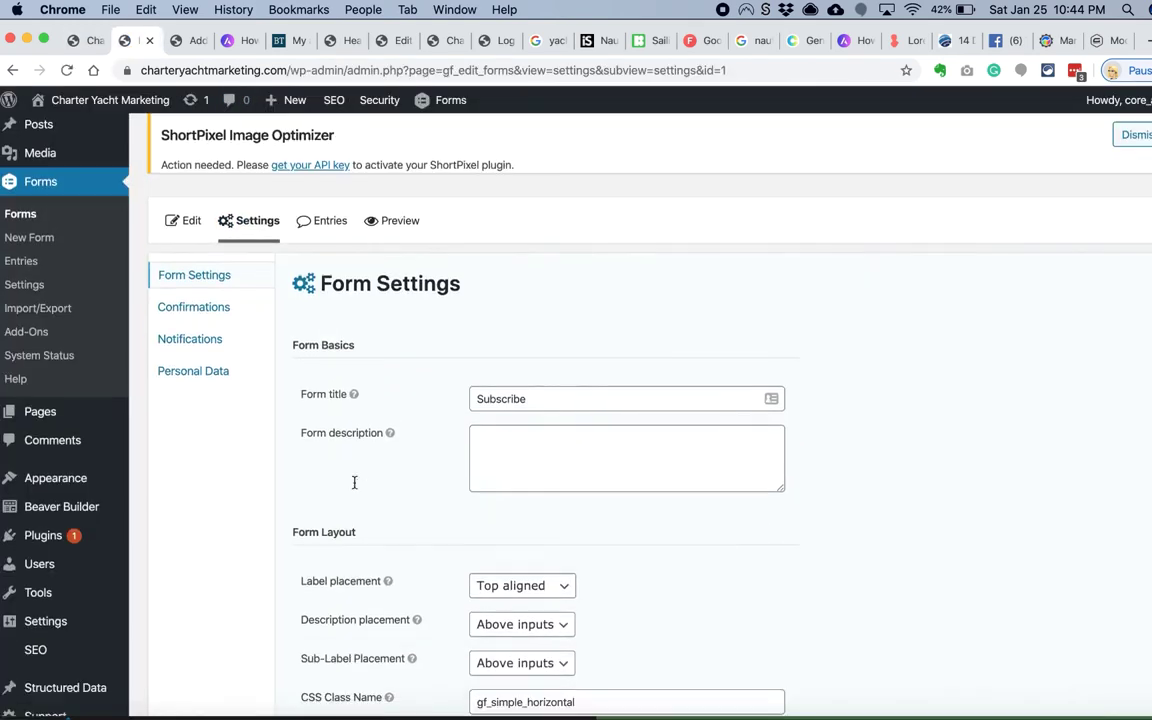
scroll(355, 481, down, 10)
click(366, 583)
click(95, 42)
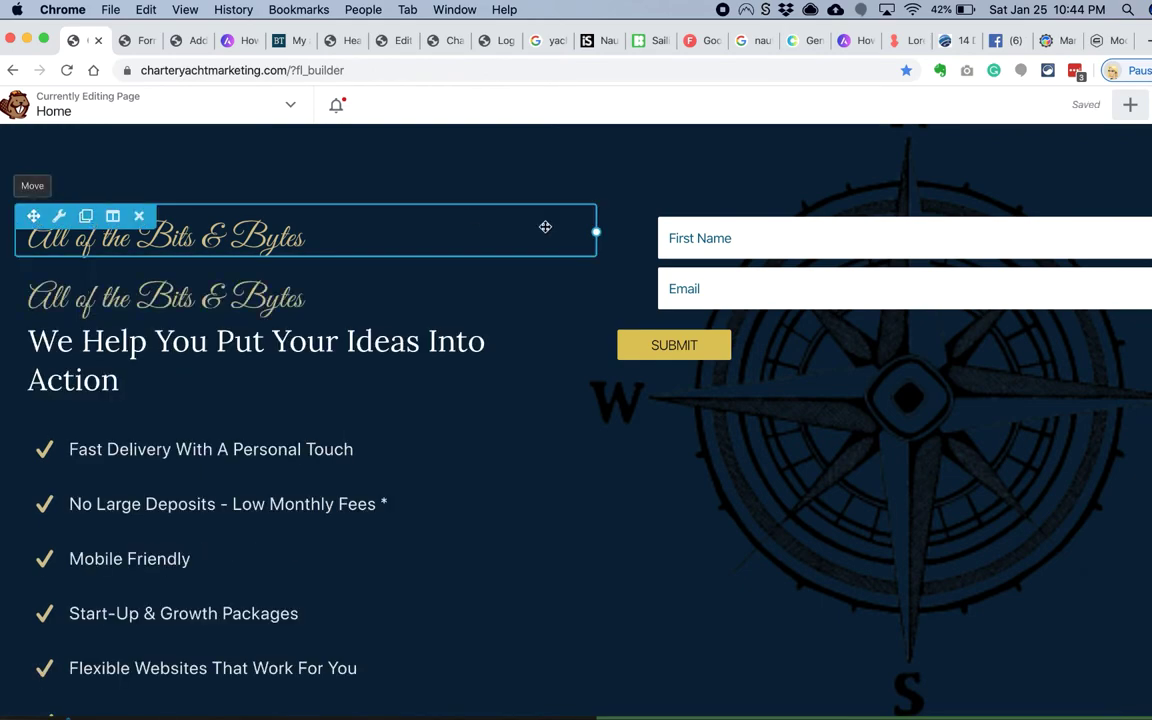
Step: Place a heading copy in the right column and change the left headline to 'Yes, you can have both'
drag(543, 226, 709, 258)
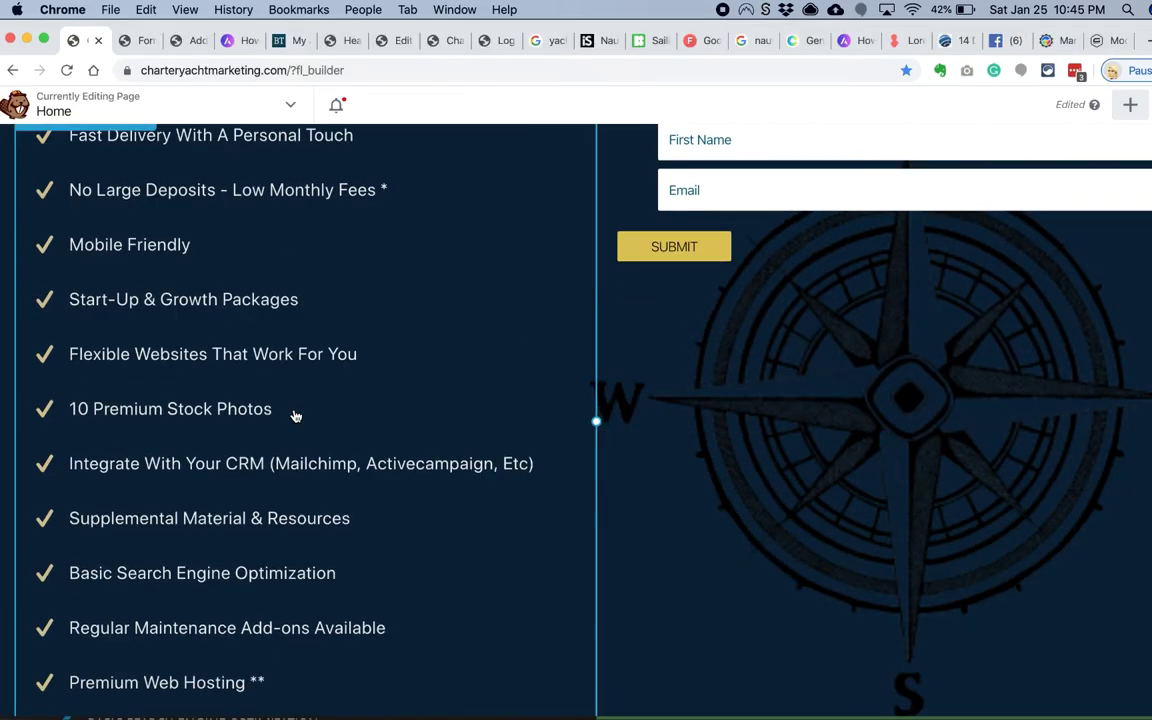
scroll(295, 400, up, 3)
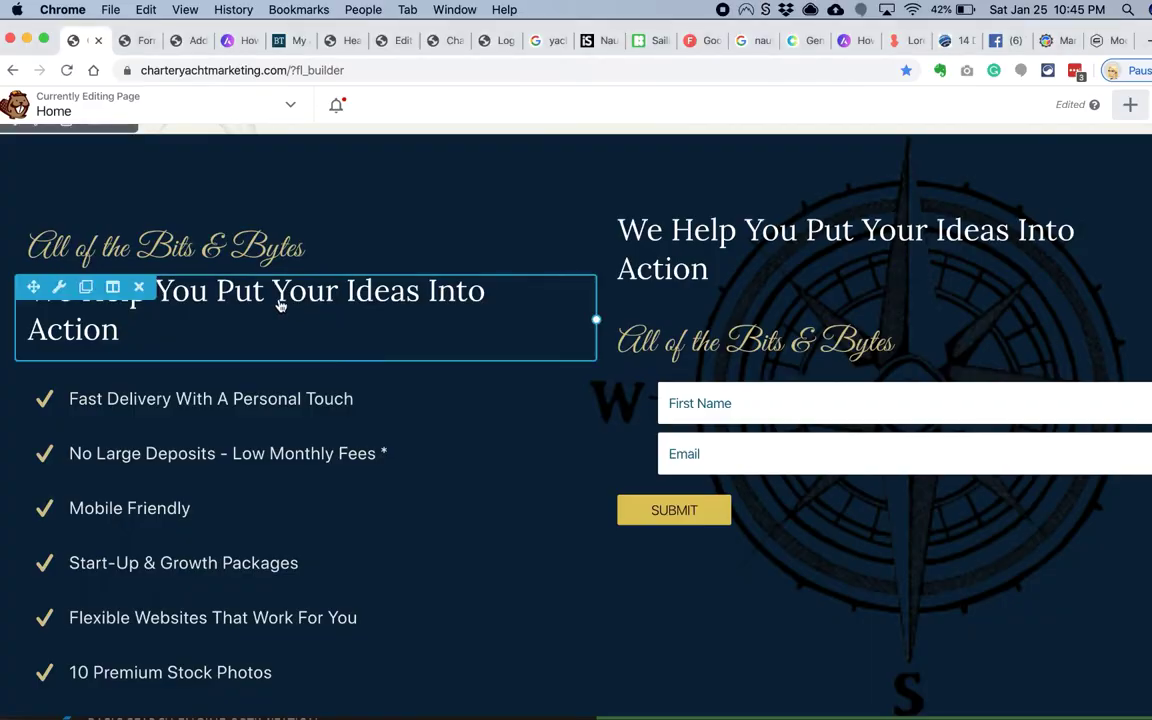
click(283, 303)
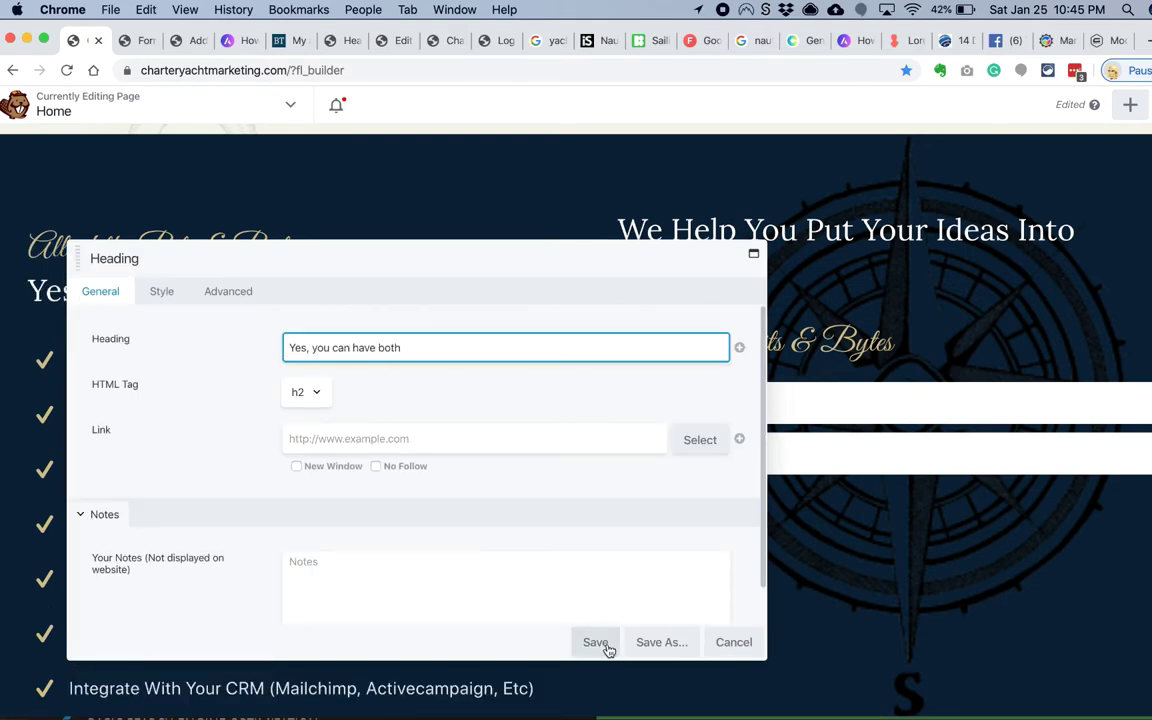
click(595, 642)
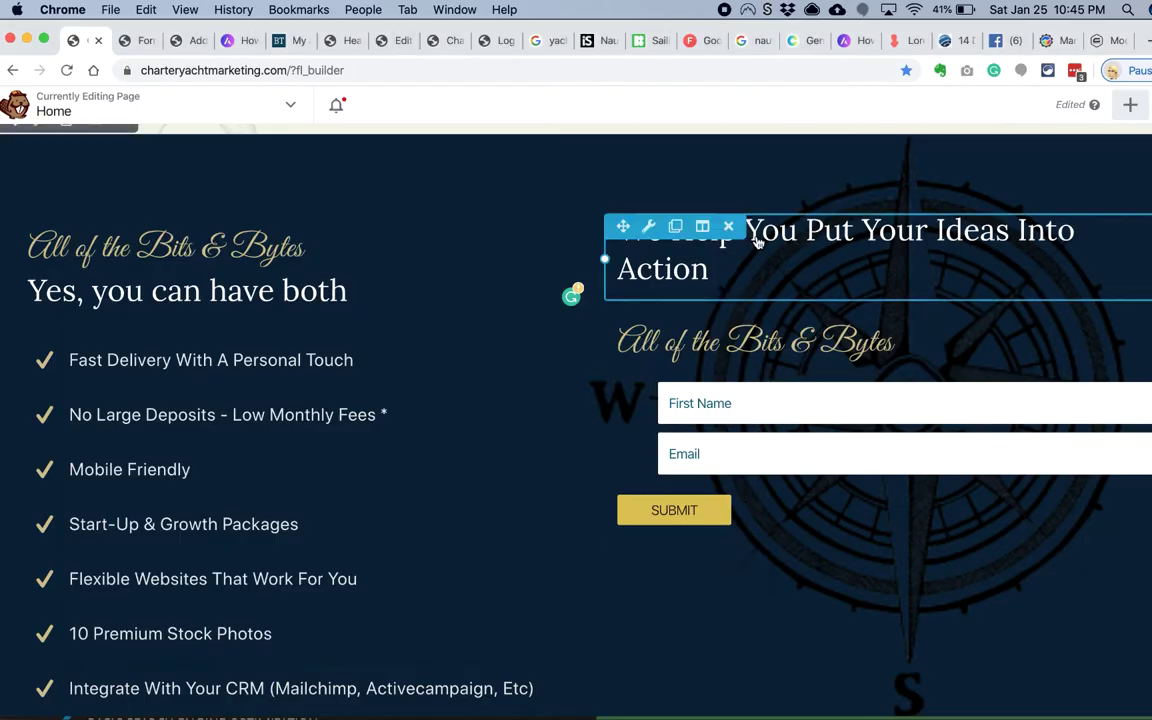
Step: Replace the copied heading's text with the call-us phone line and save it
click(700, 240)
triple_click(468, 347)
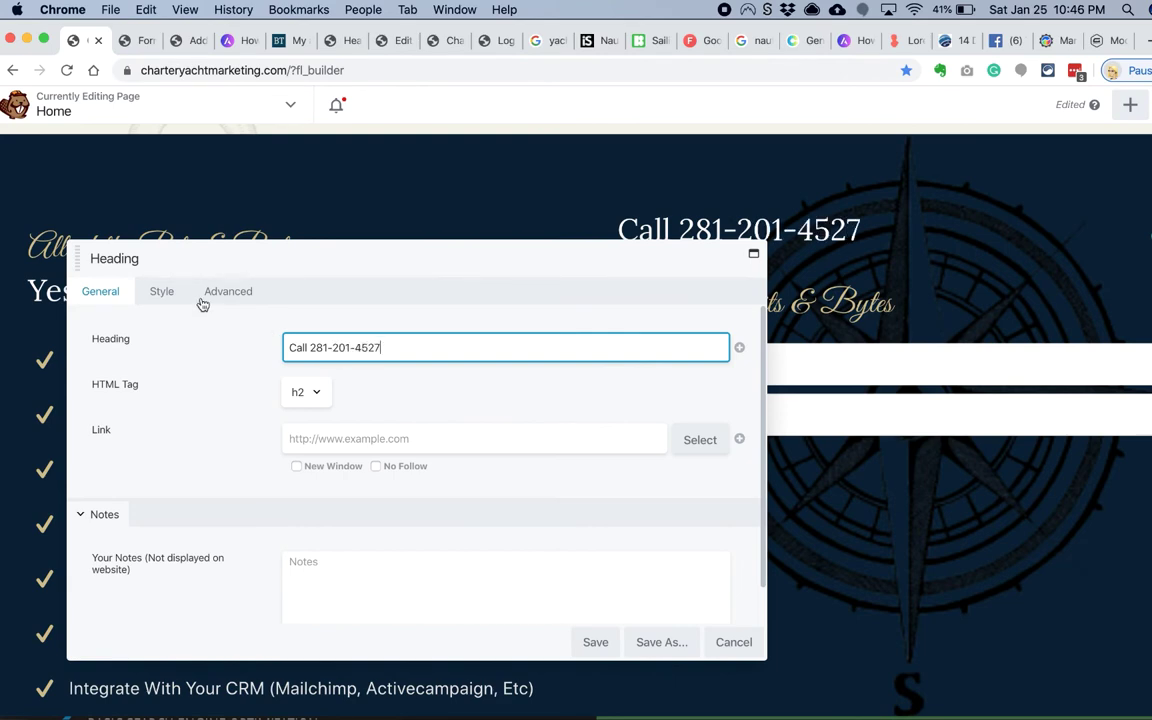
click(161, 291)
click(590, 643)
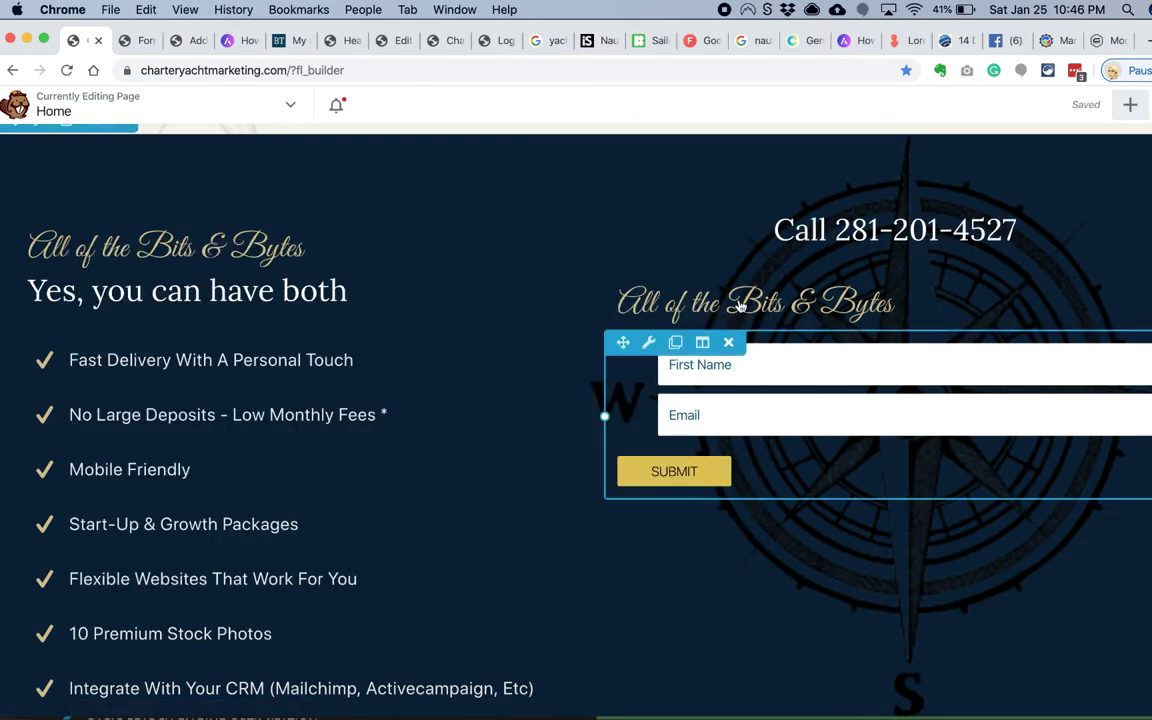
Step: Give the script heading a 0 top margin and adjust its bottom margin, checking the reference site
key(super+Tab)
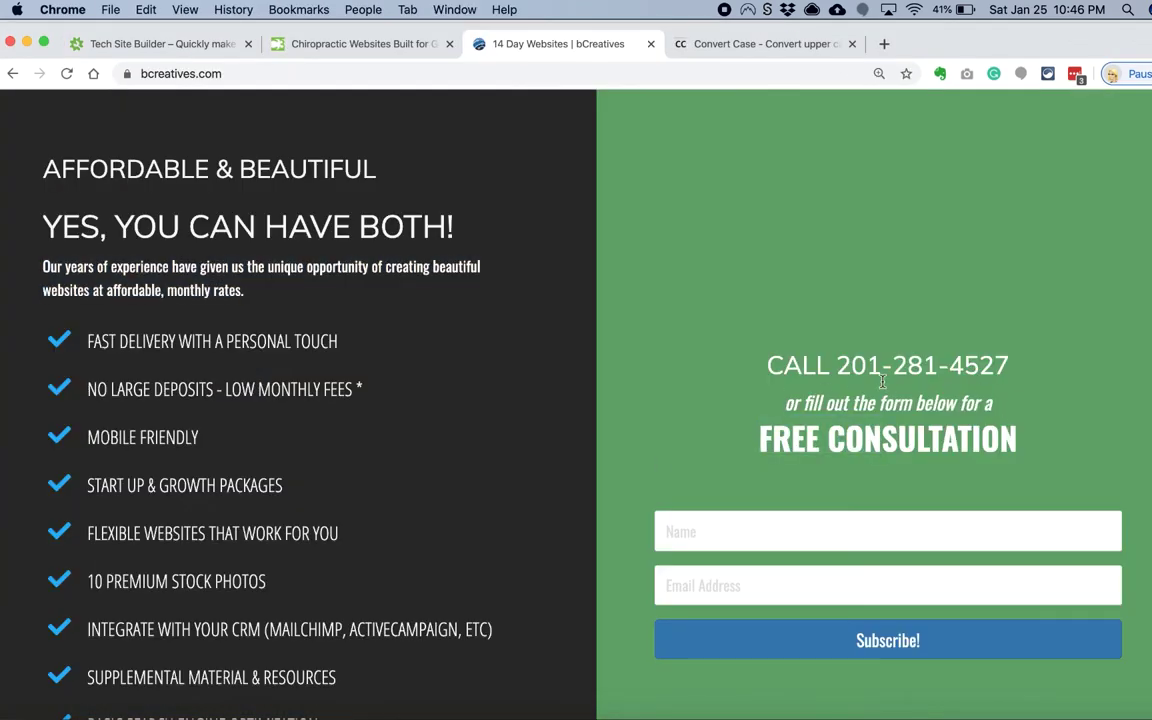
key(super+Tab)
click(100, 291)
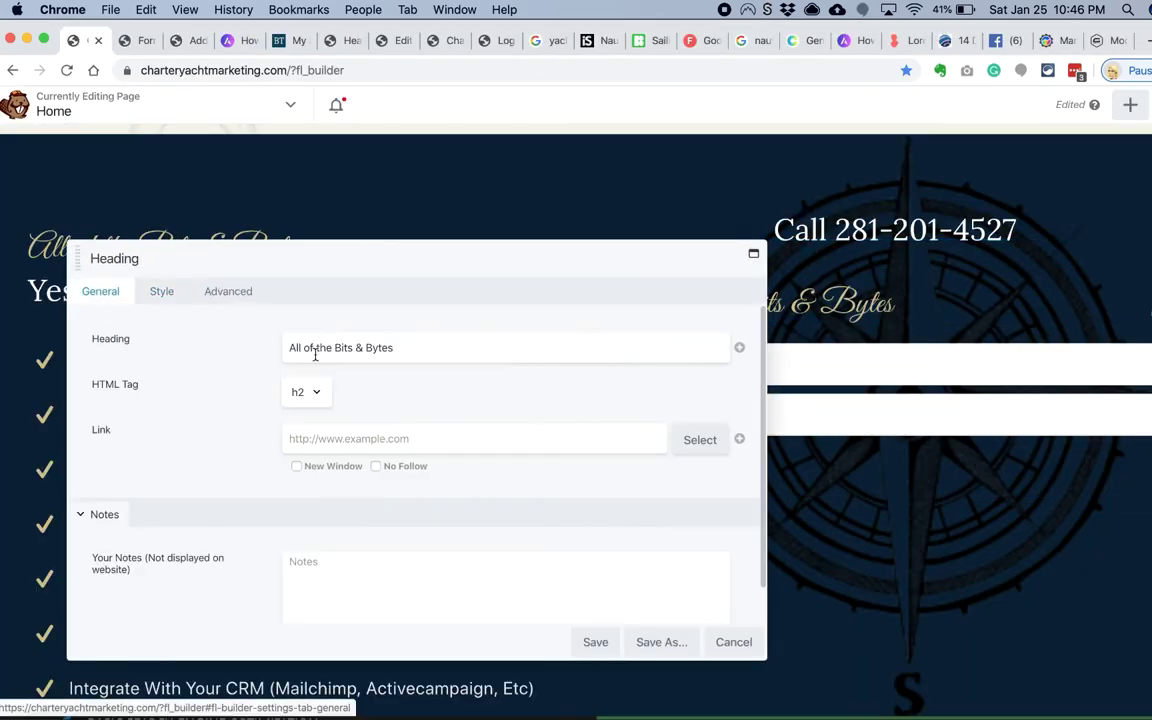
key(super+Tab)
click(161, 291)
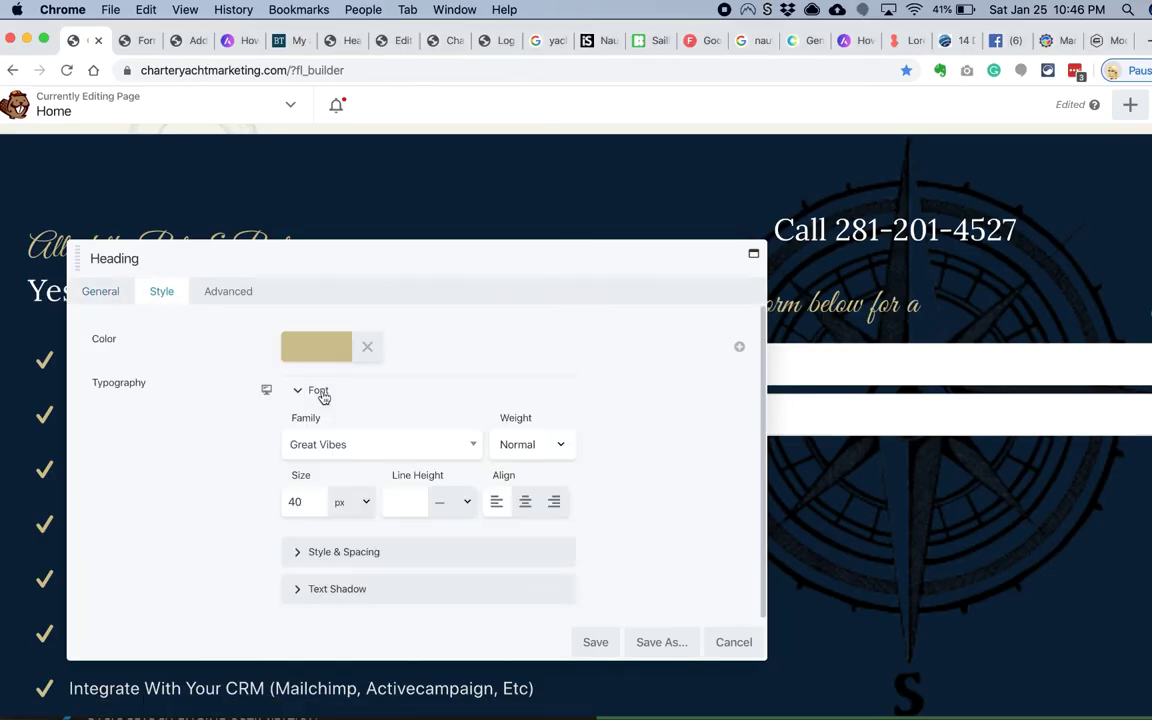
click(228, 291)
click(311, 376)
text(0)
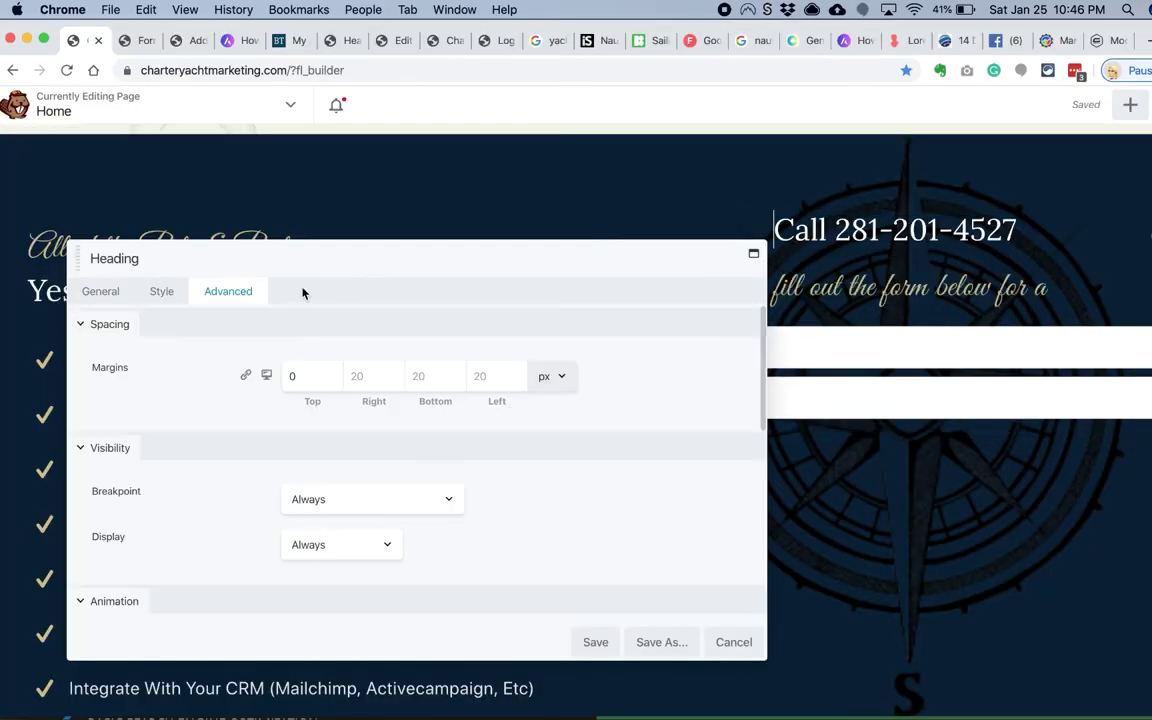
click(435, 376)
click(595, 642)
Step: Duplicate the heading for the next line with a 90 px bottom margin and check its HTML tag
click(676, 228)
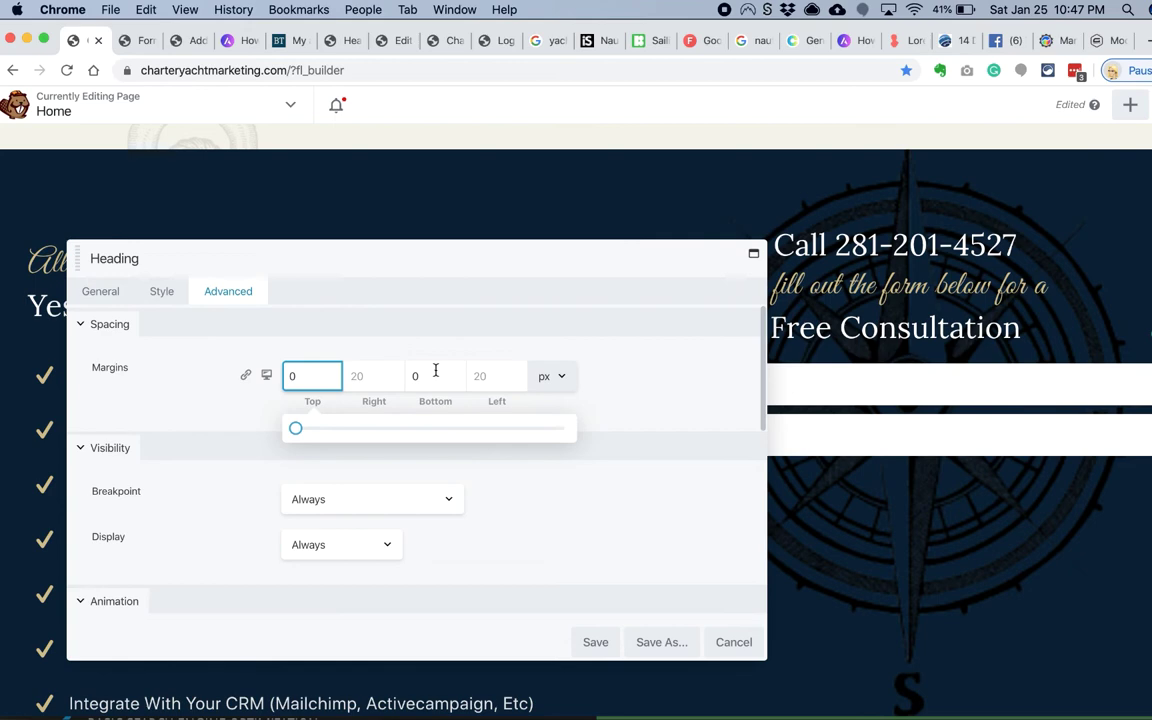
click(435, 374)
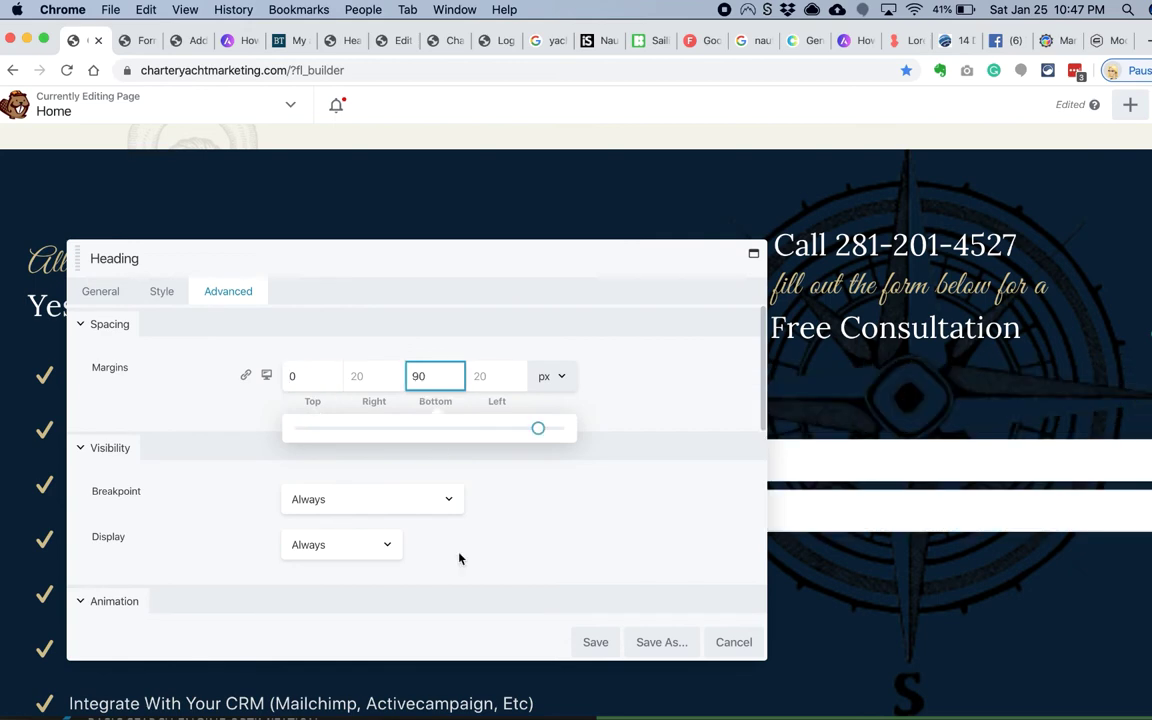
click(595, 642)
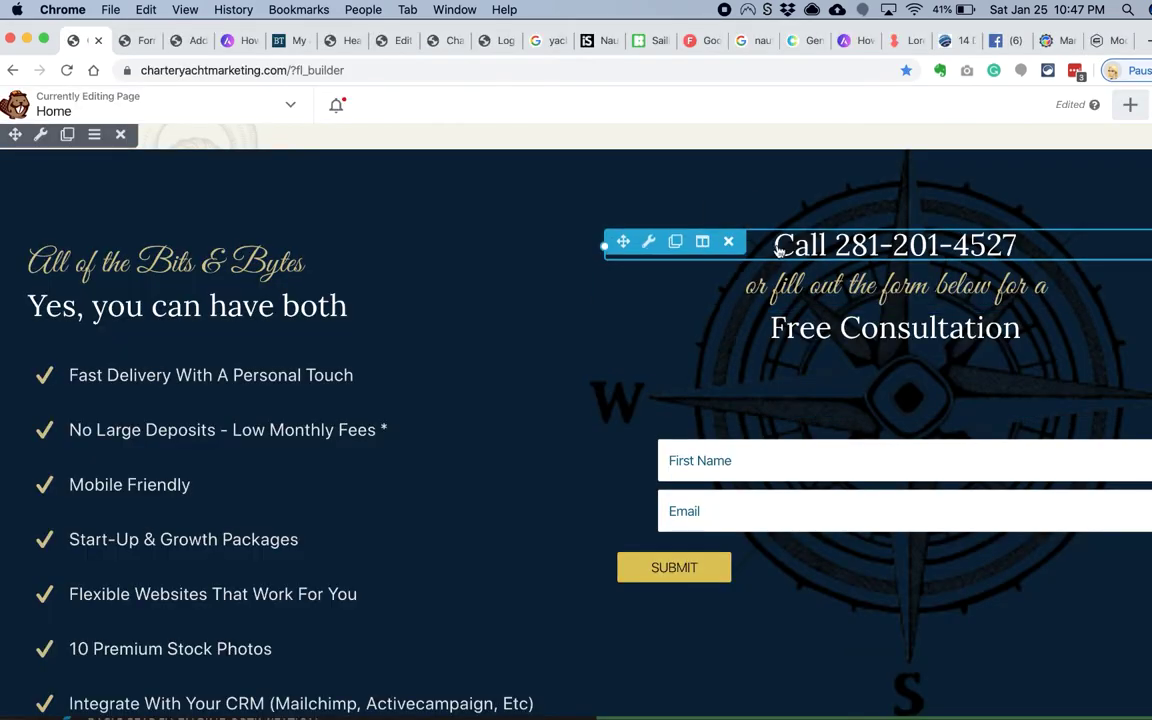
click(895, 245)
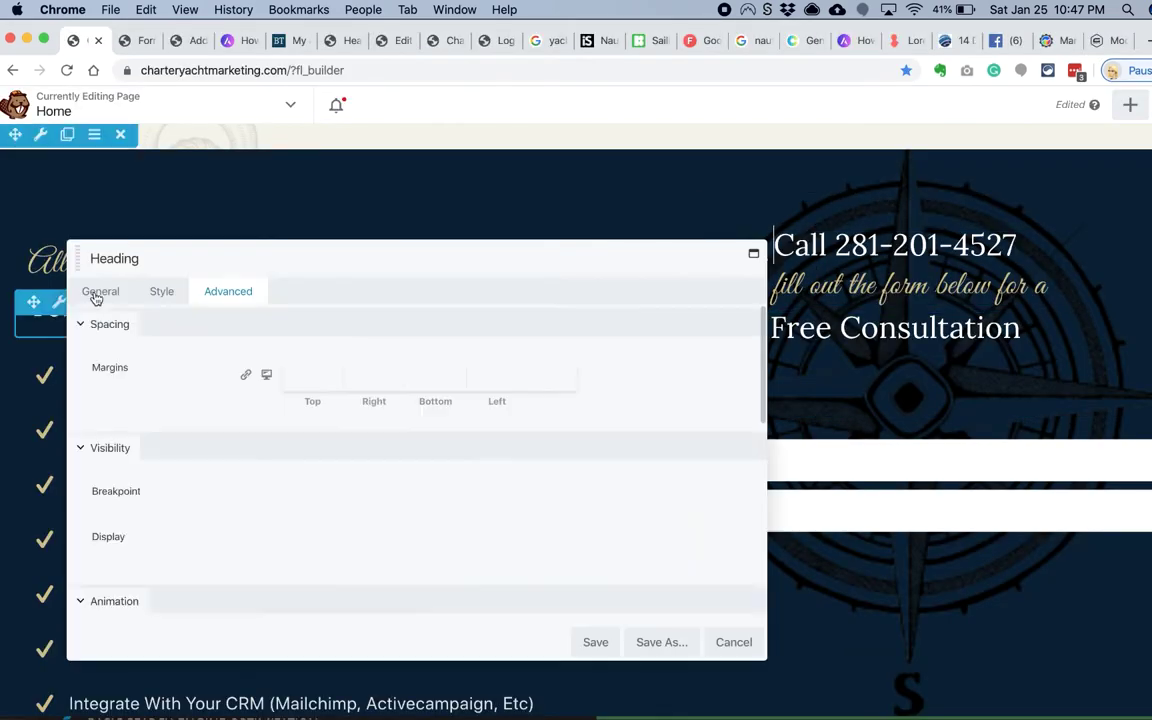
click(100, 291)
click(305, 391)
key(Escape)
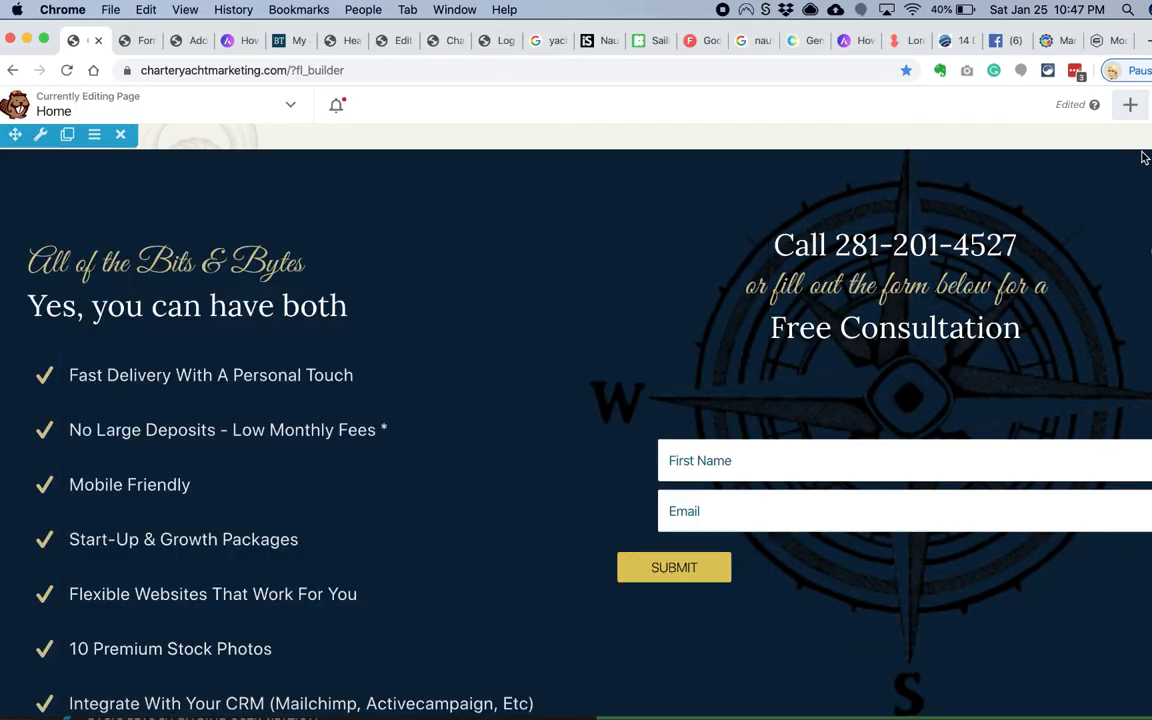
click(1128, 110)
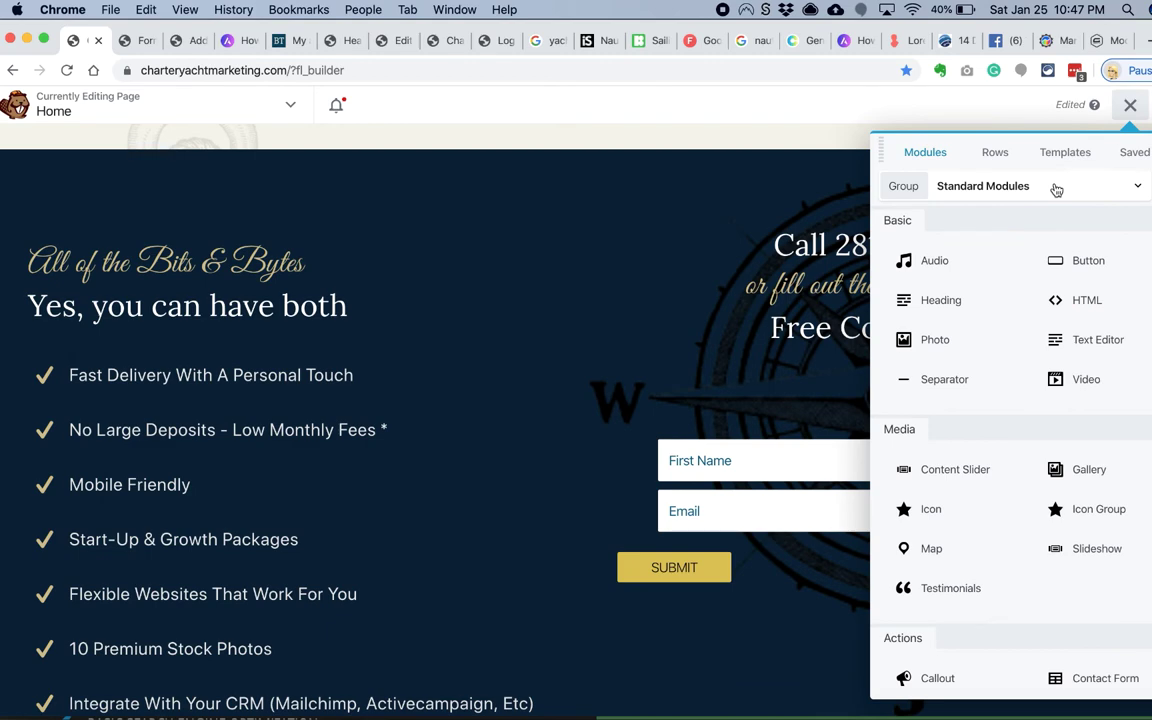
Step: Filter modules to PowerPack, search 'head', and drag Smart Headings above the phone heading
scroll(1065, 327, down, 5)
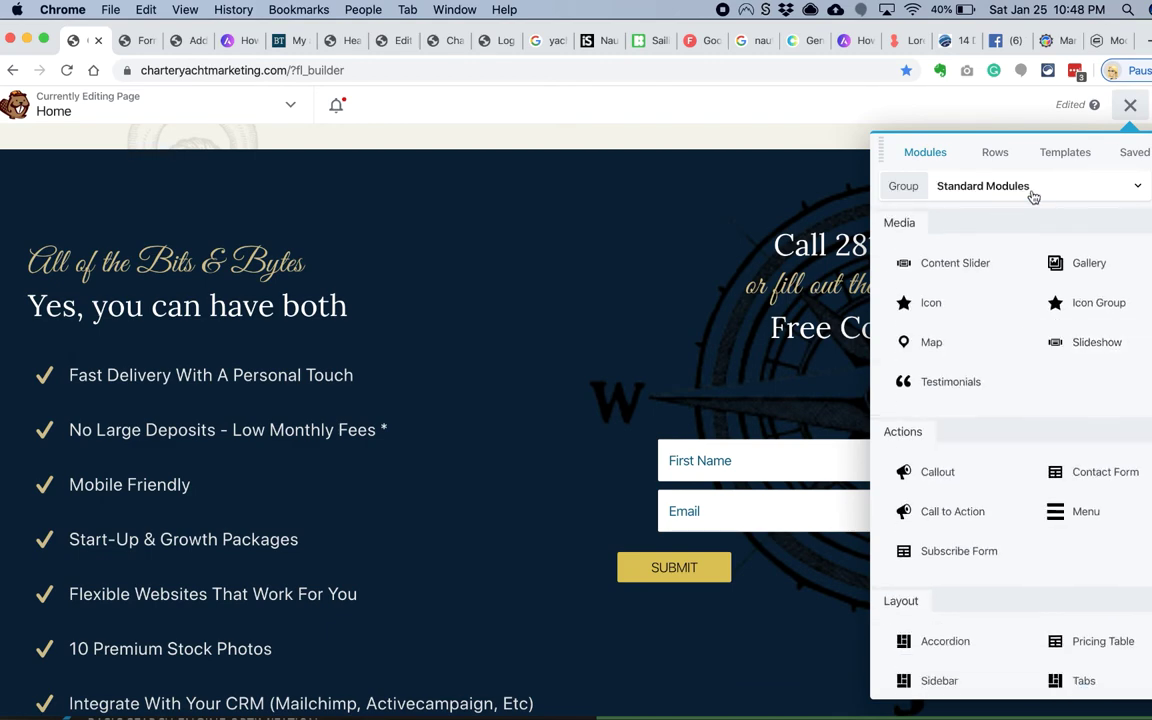
click(1031, 186)
click(969, 270)
scroll(987, 321, down, 10)
scroll(987, 321, down, 3)
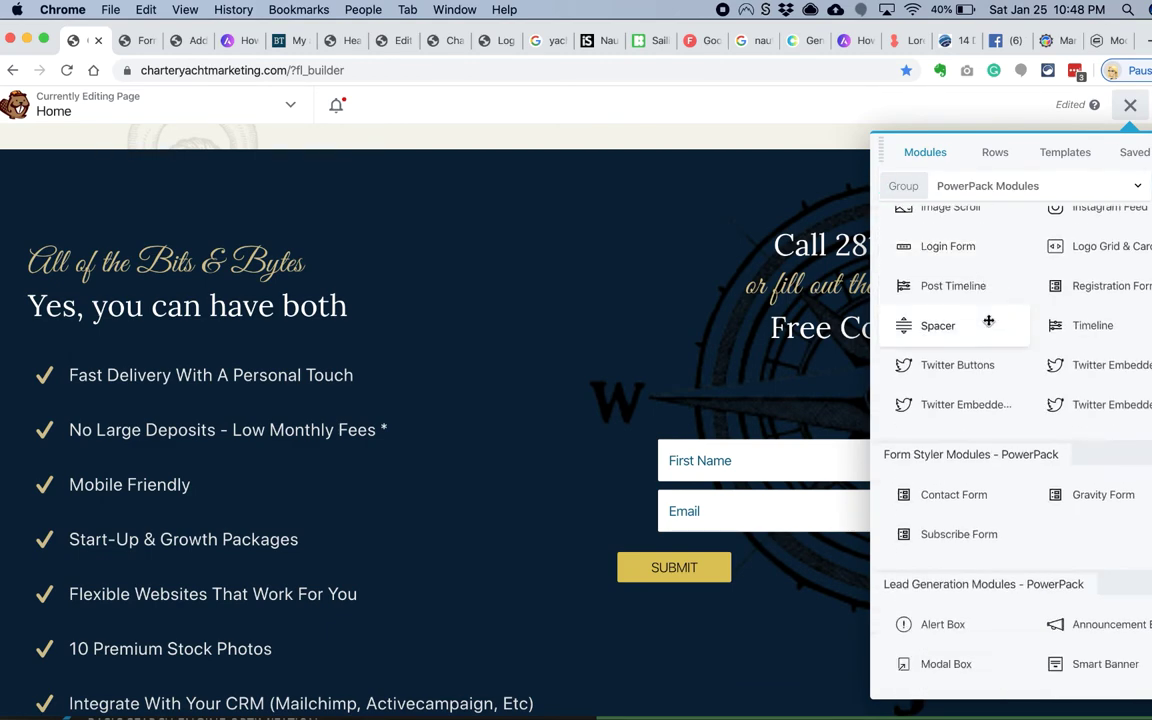
scroll(982, 345, up, 15)
scroll(975, 395, down, 3)
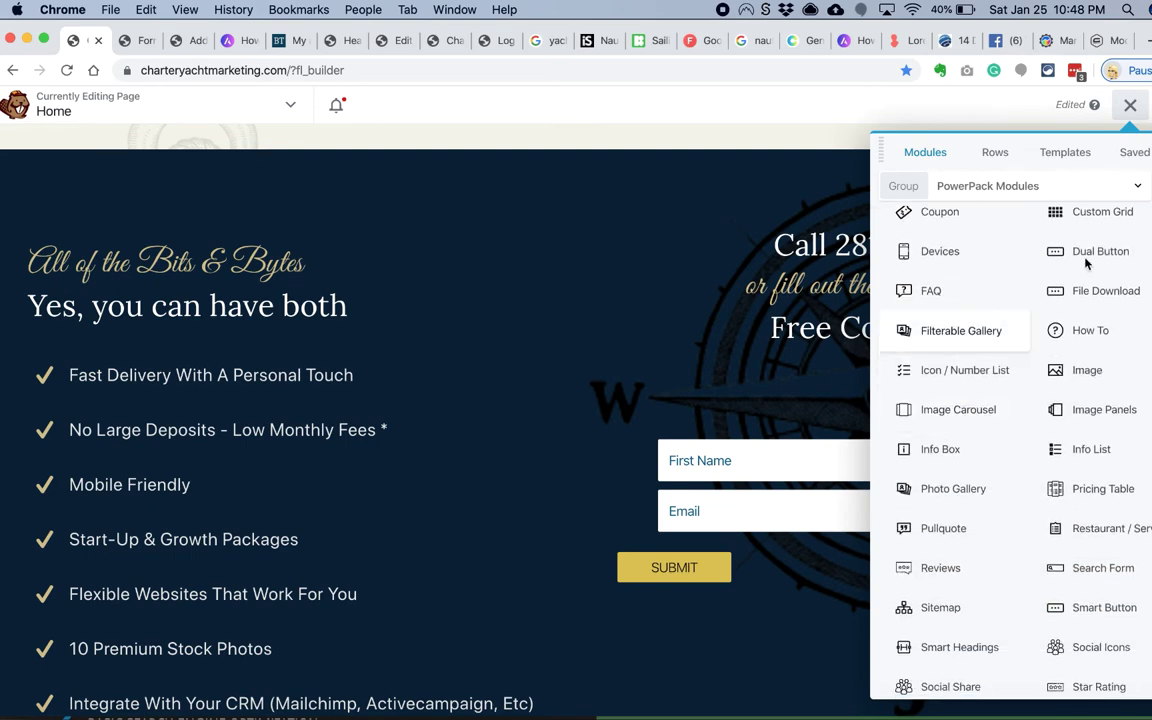
scroll(1005, 302, up, 4)
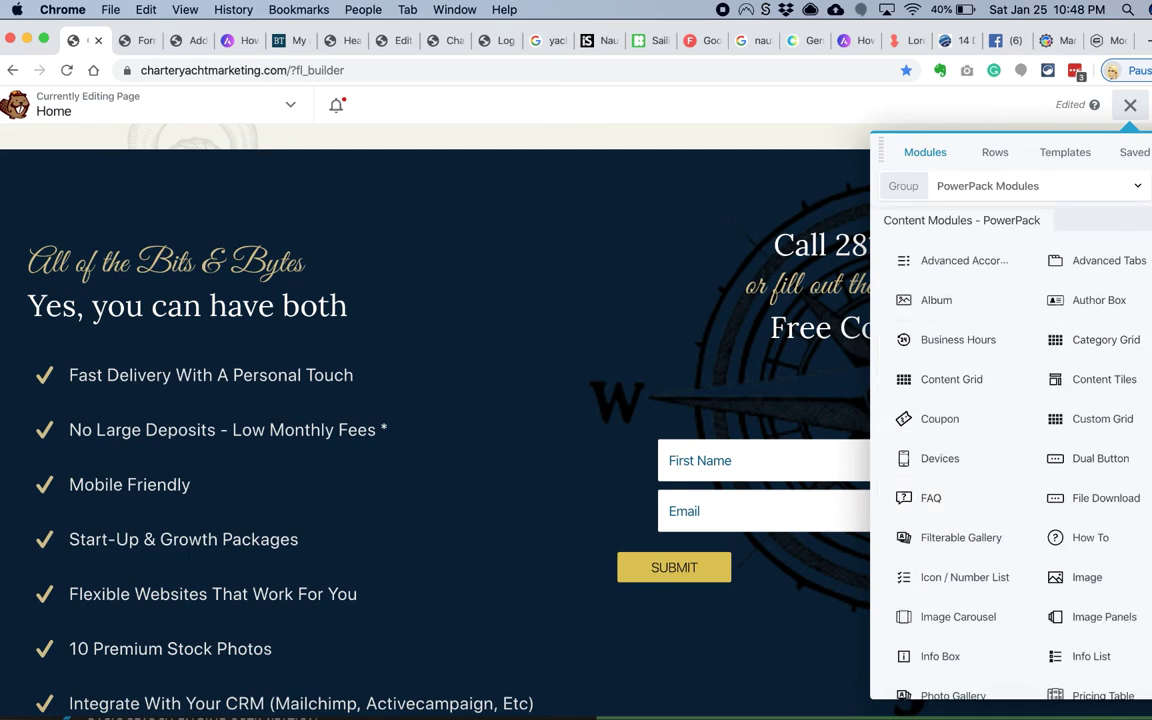
text(head)
scroll(1015, 435, down, 3)
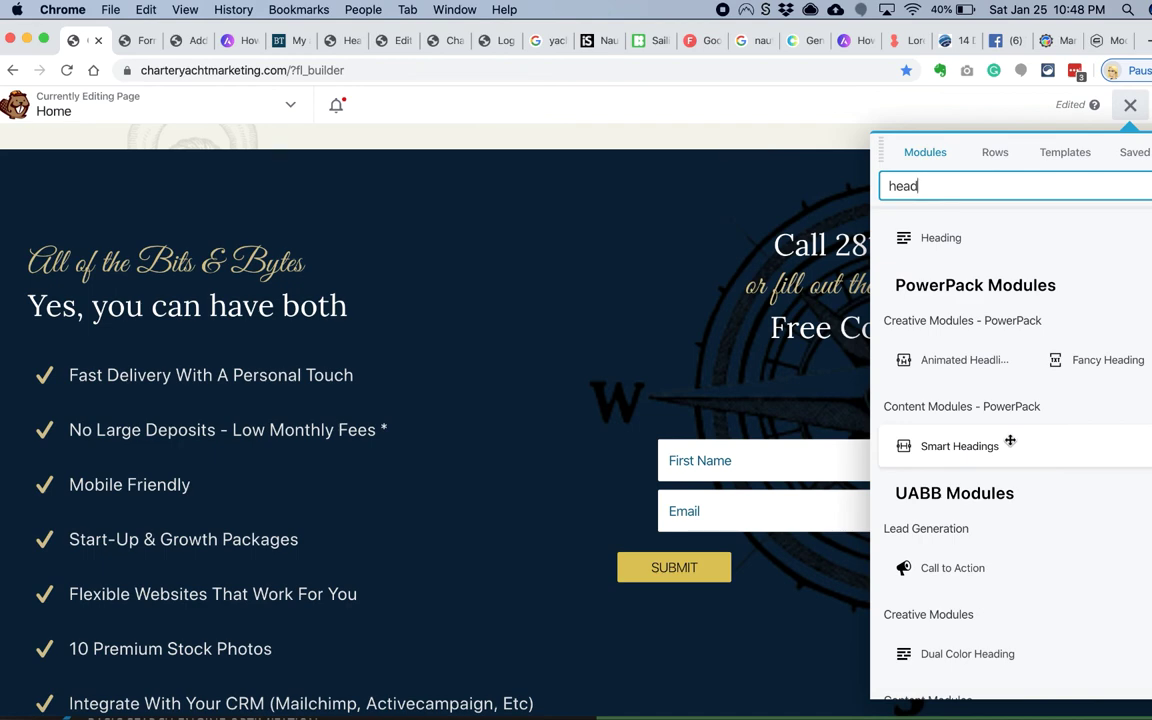
drag(1010, 440, 820, 340)
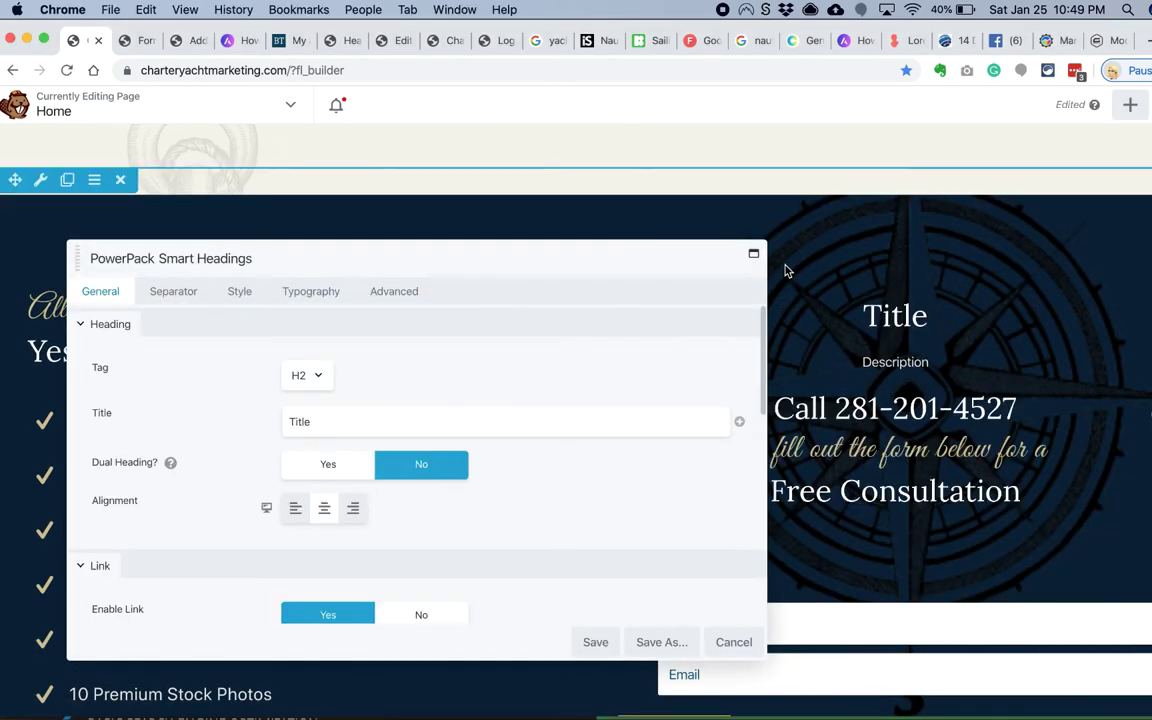
Step: Discard the Smart Headings module and adjust the subscribe form's submit button padding
scroll(787, 300, down, 2)
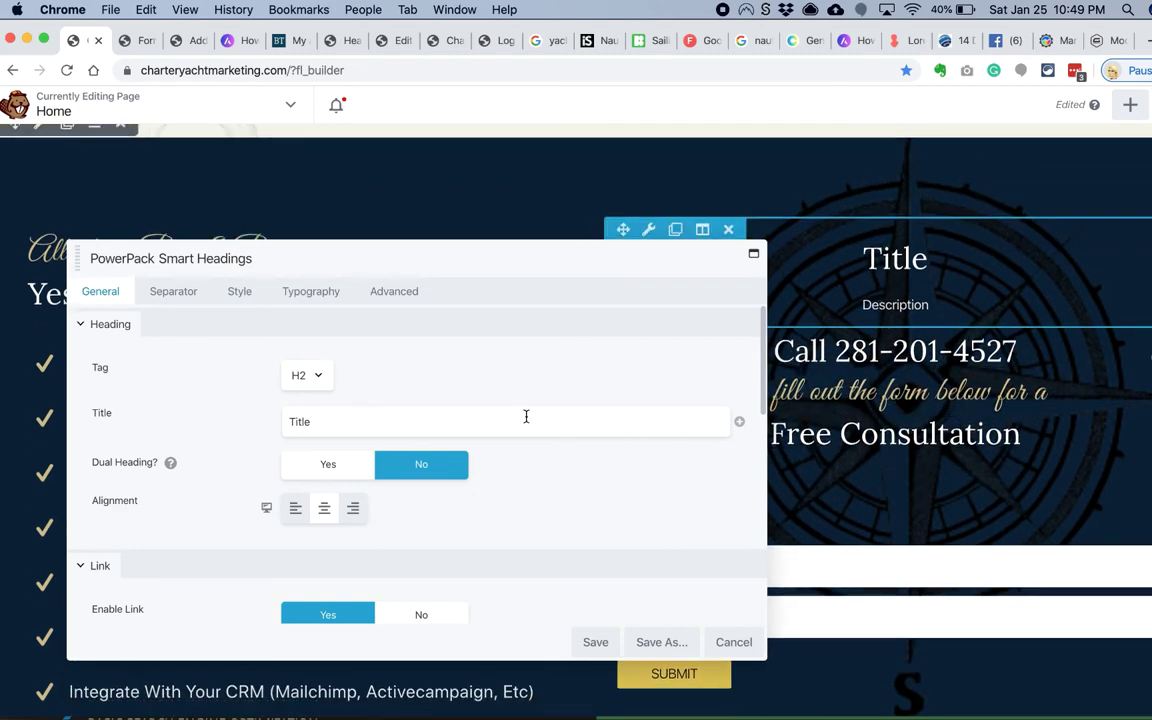
click(733, 642)
scroll(731, 630, down, 2)
click(640, 430)
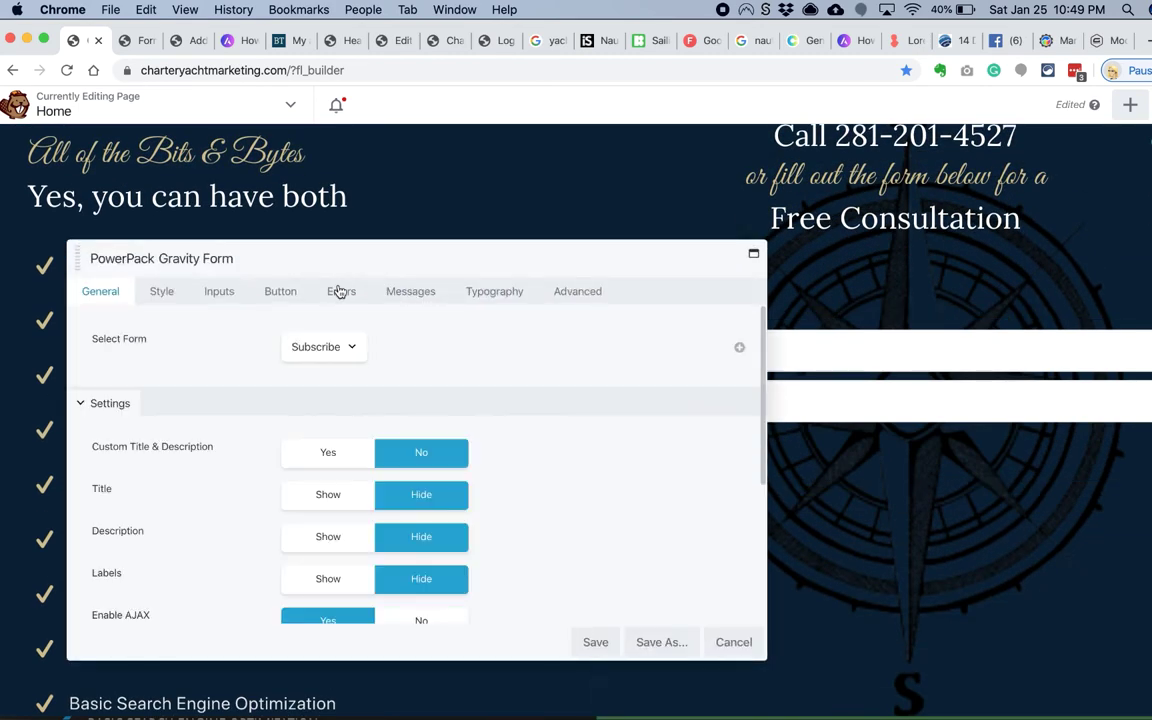
click(280, 291)
scroll(239, 442, down, 3)
click(323, 463)
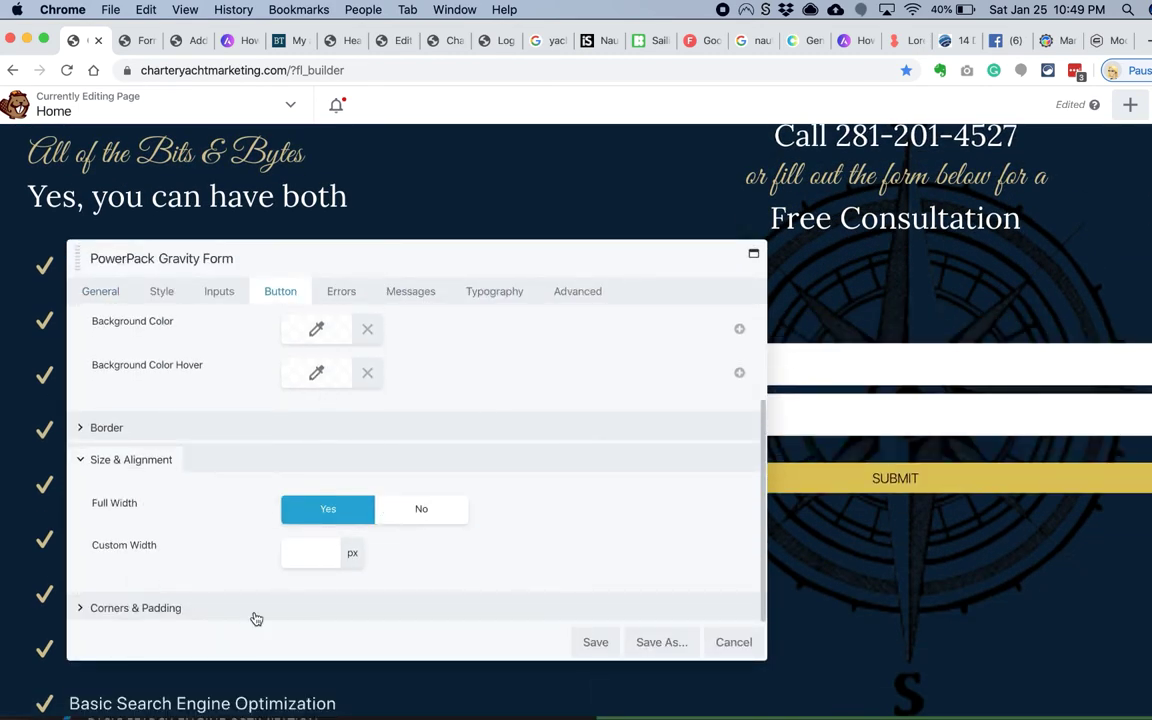
click(256, 619)
scroll(301, 568, down, 2)
text(1)
click(296, 610)
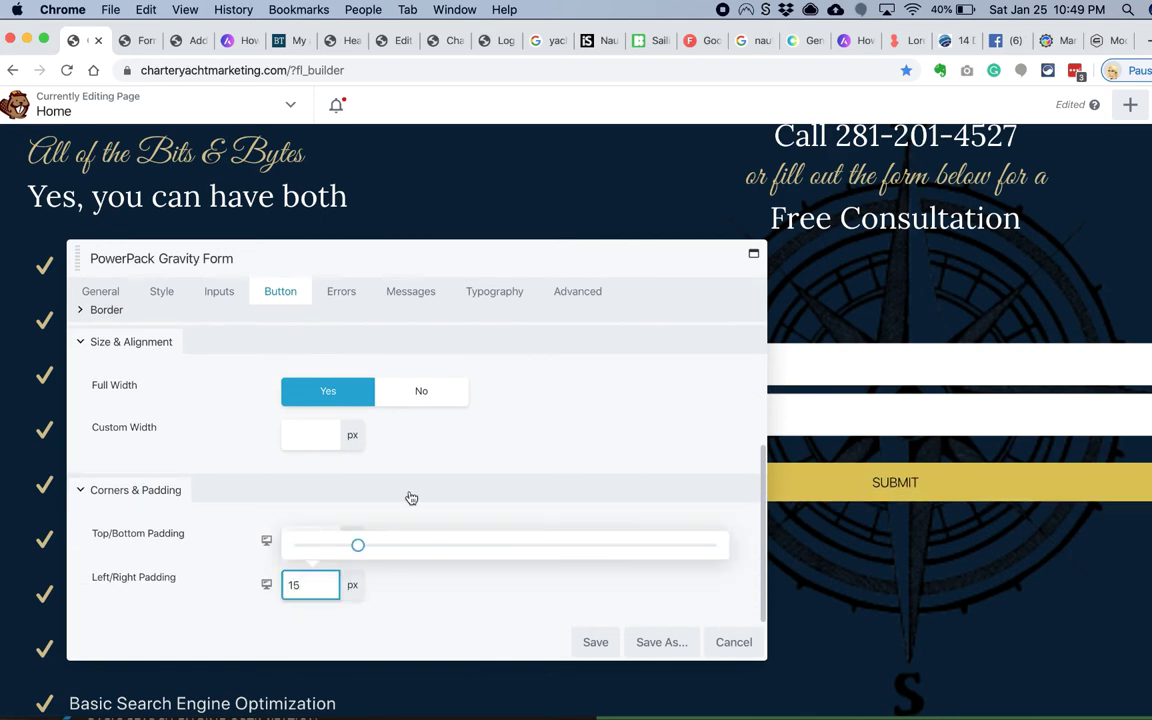
key(Return)
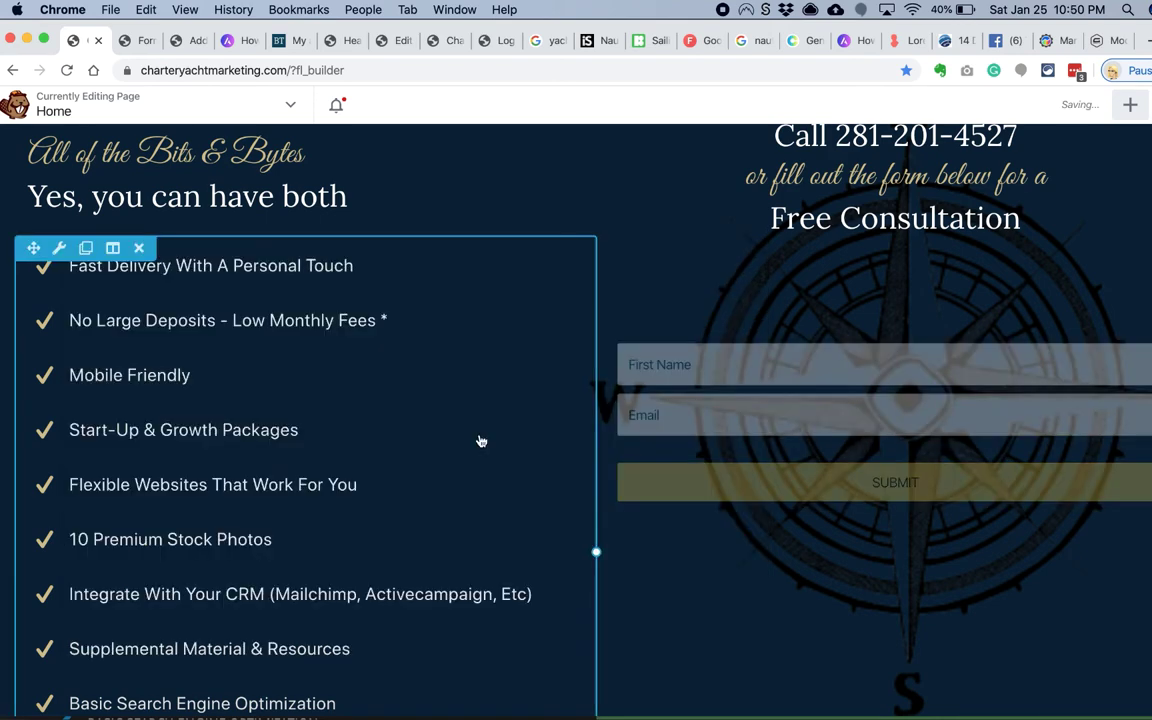
Step: Drag the subscribe-form column's top padding slider up toward 100 and save
scroll(442, 319, up, 3)
key(super+grave)
key(super+grave)
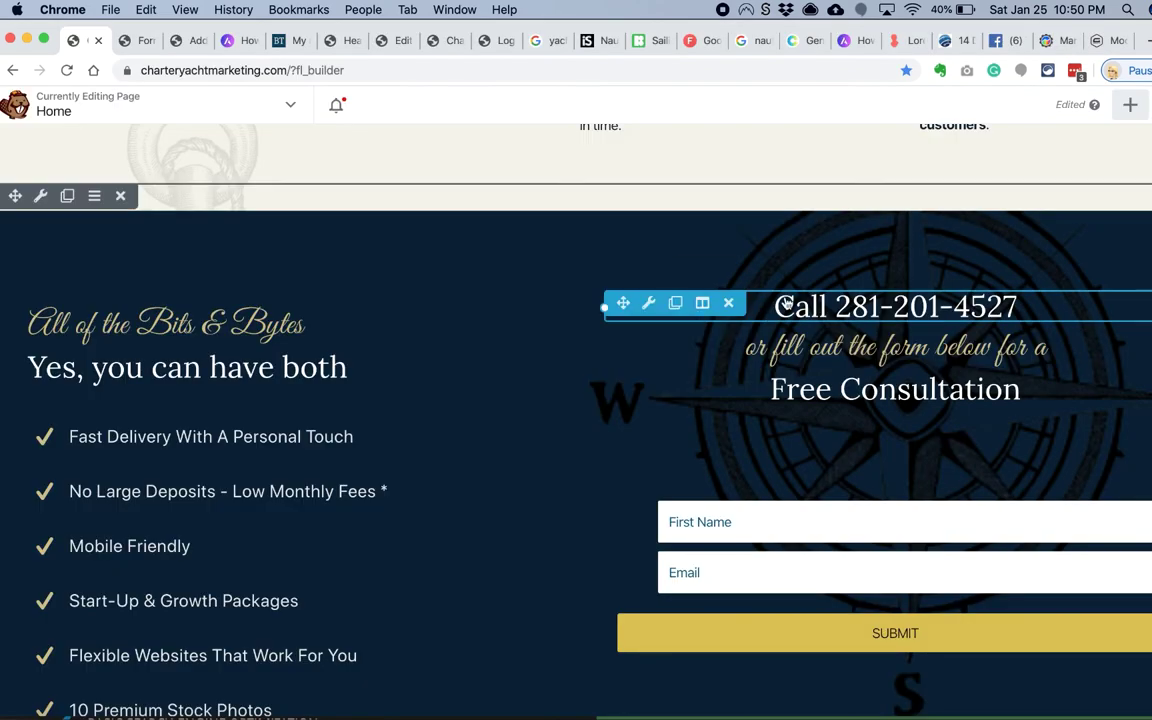
click(635, 303)
click(733, 642)
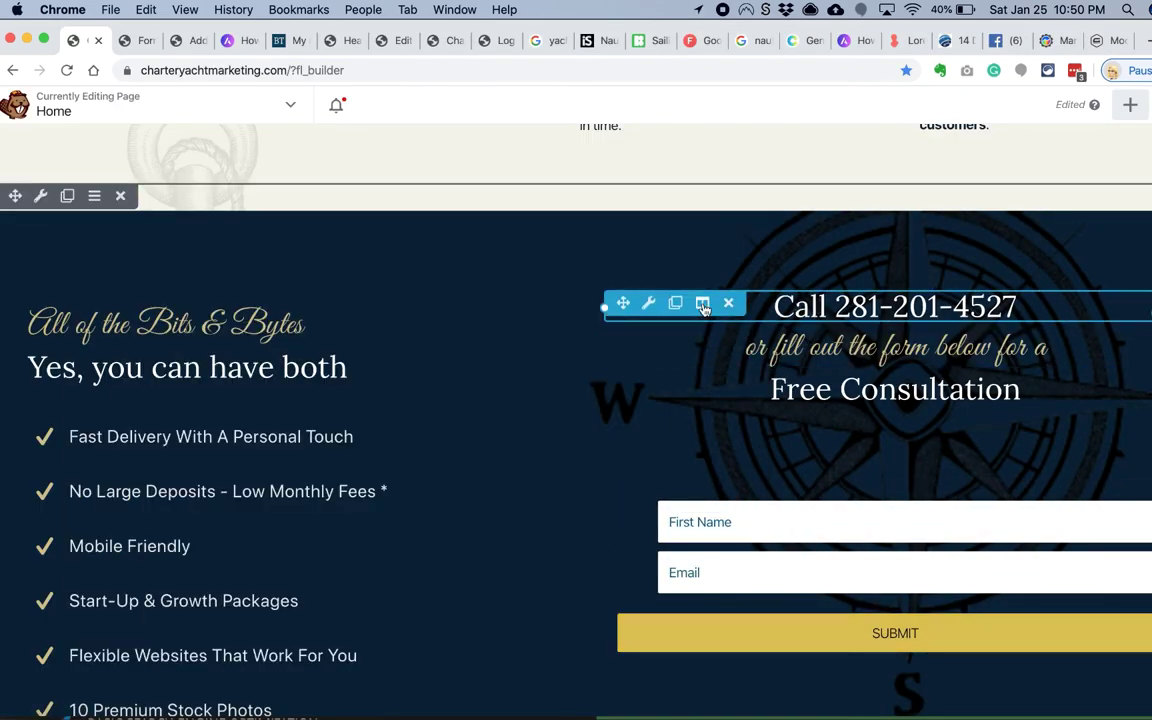
click(690, 303)
click(307, 291)
click(305, 432)
drag(296, 489, 565, 489)
click(595, 642)
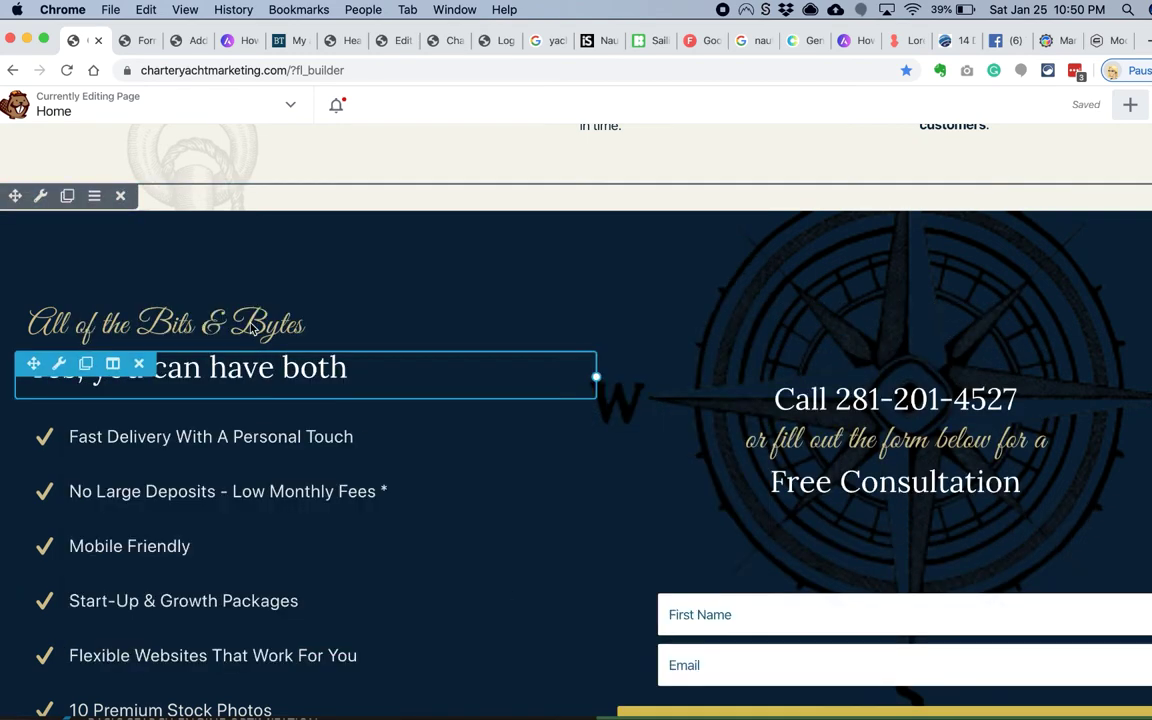
Step: Browse the form column's style, background colour and spacing options
click(113, 303)
click(116, 304)
scroll(290, 489, down, 5)
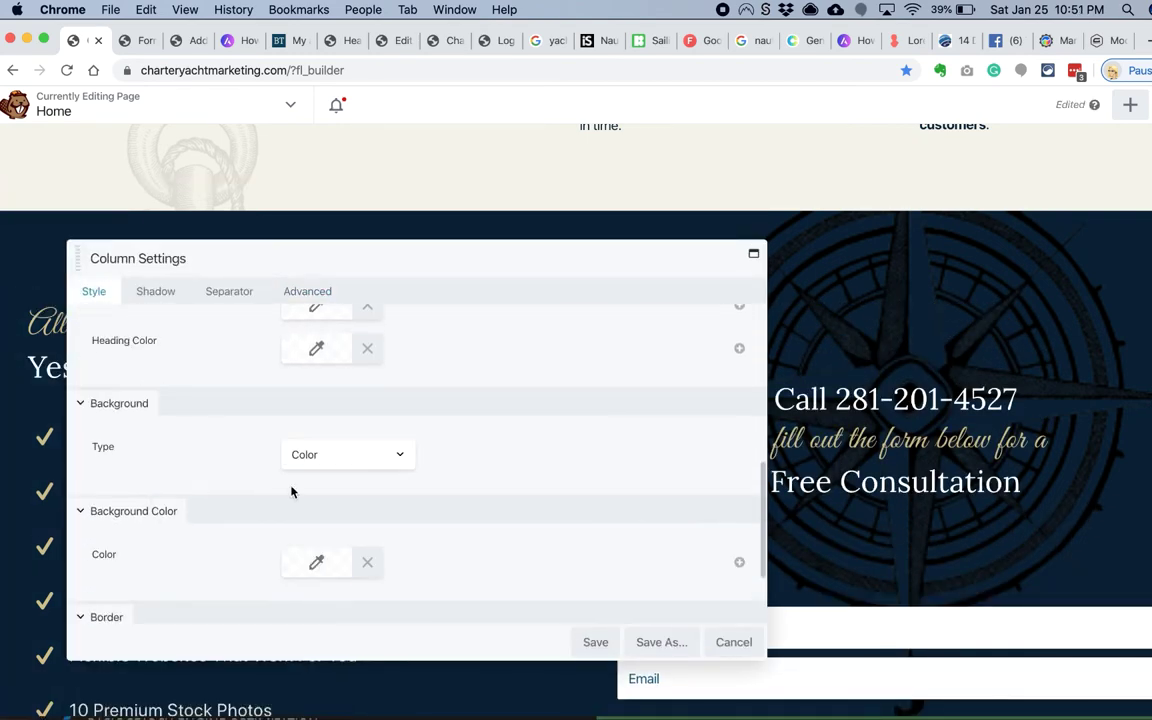
click(316, 560)
drag(356, 266, 522, 174)
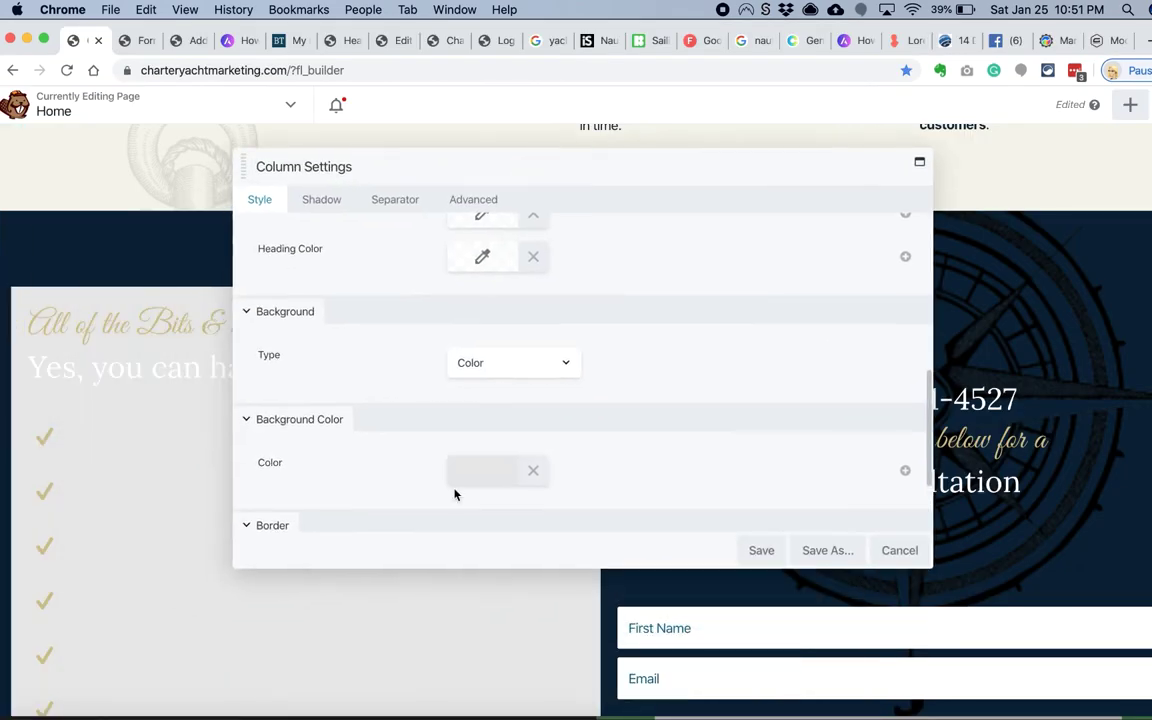
click(473, 199)
Step: Reset the section row's spacing values to 0 and review its style settings
click(38, 198)
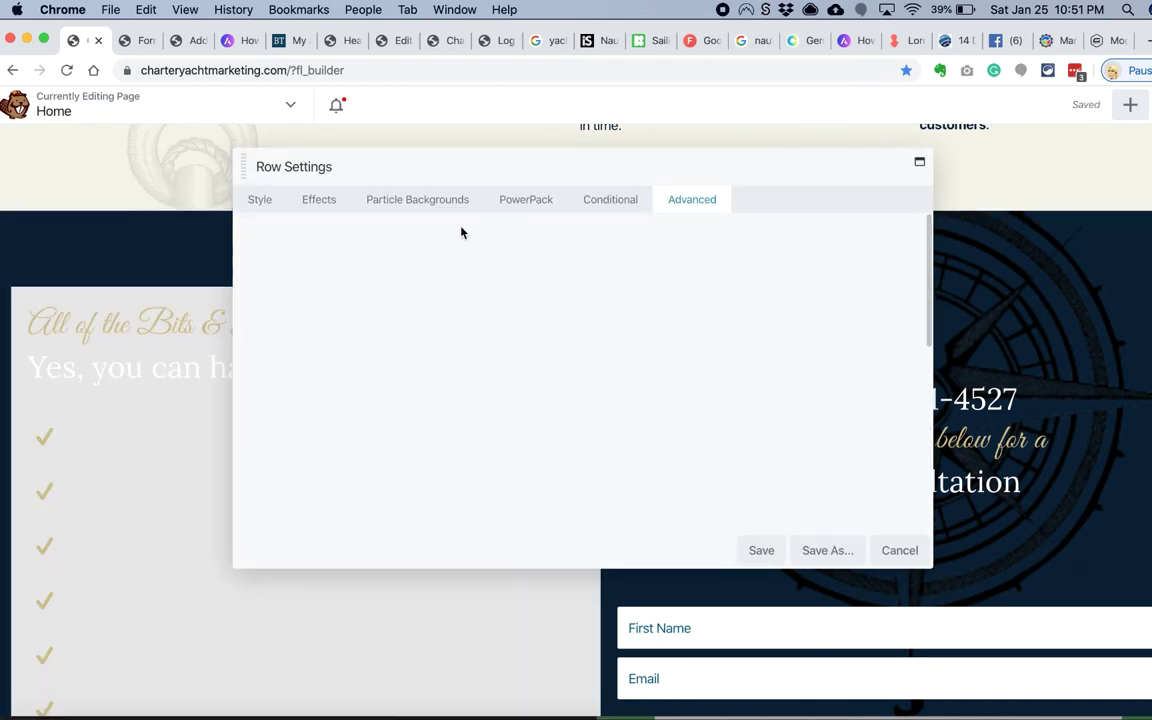
click(411, 347)
key(Return)
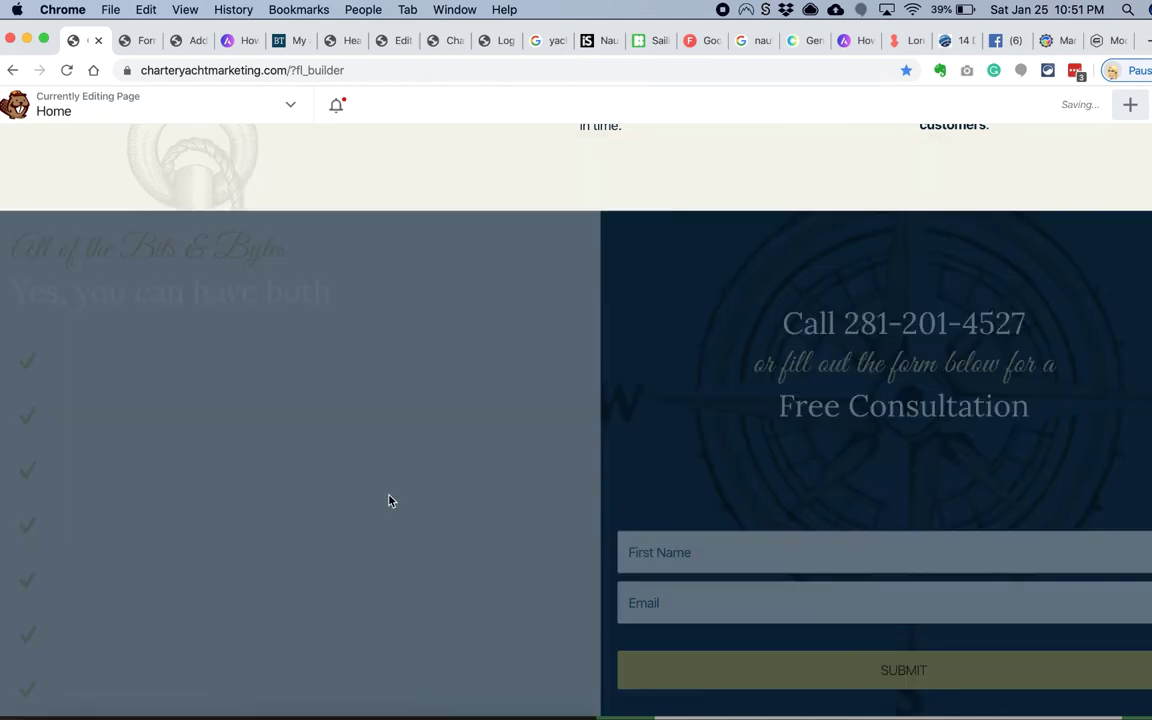
click(41, 196)
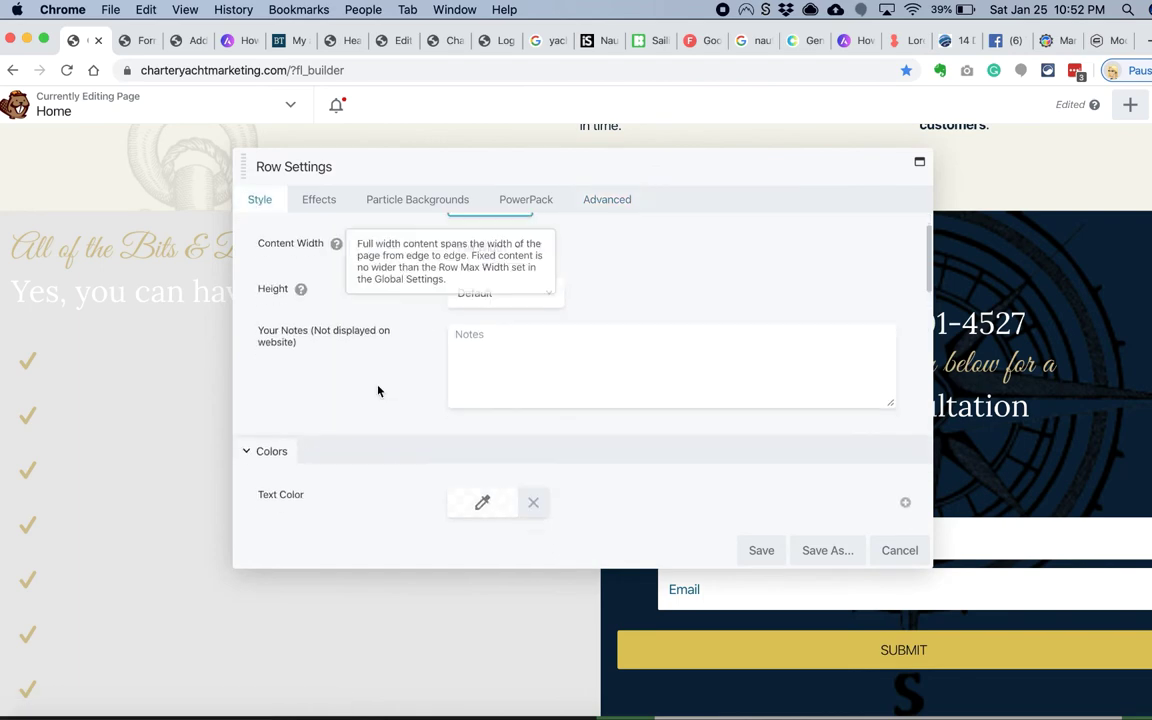
scroll(378, 390, down, 5)
scroll(378, 390, down, 3)
mouse_move(93, 229)
click(98, 255)
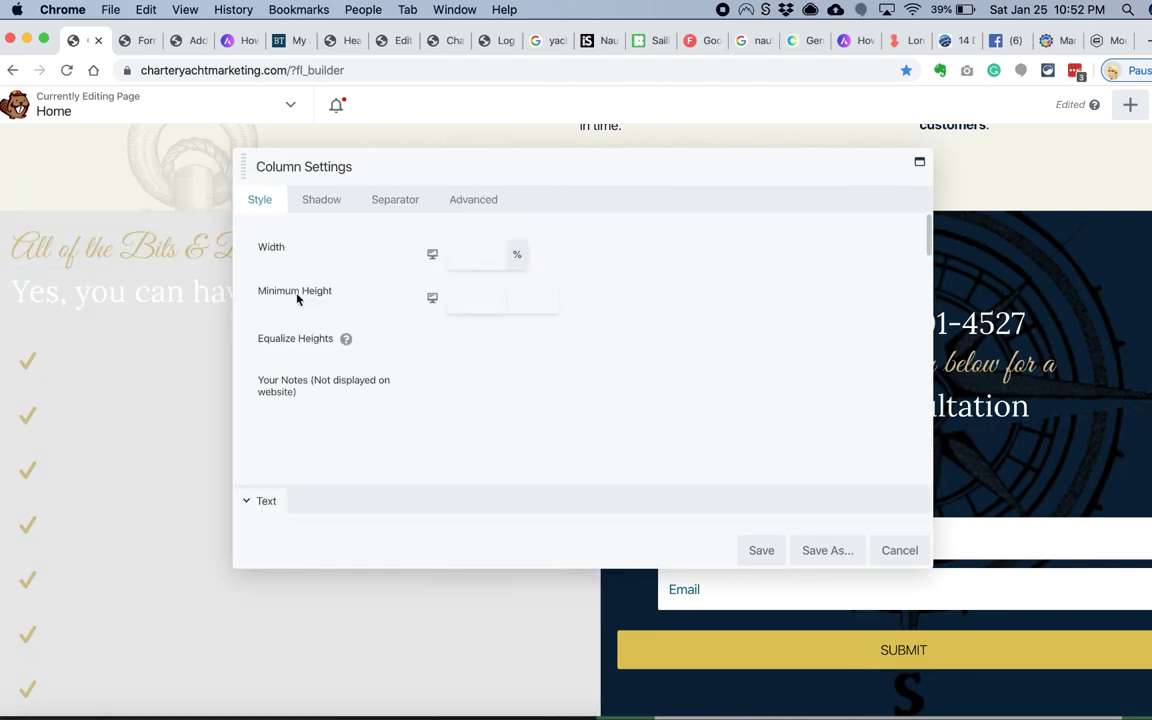
scroll(464, 329, down, 5)
click(899, 550)
Step: Give the subscribe-form column a #015d84 blue background at 0.61 opacity
mouse_move(702, 319)
click(710, 345)
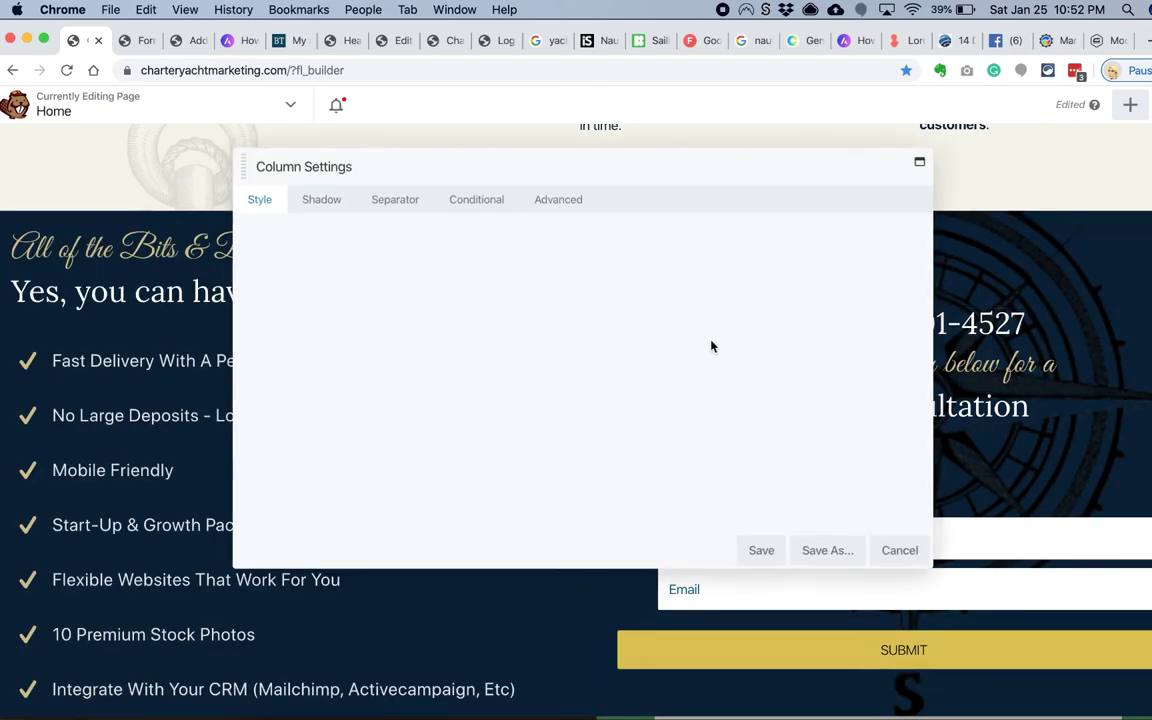
scroll(283, 350, down, 10)
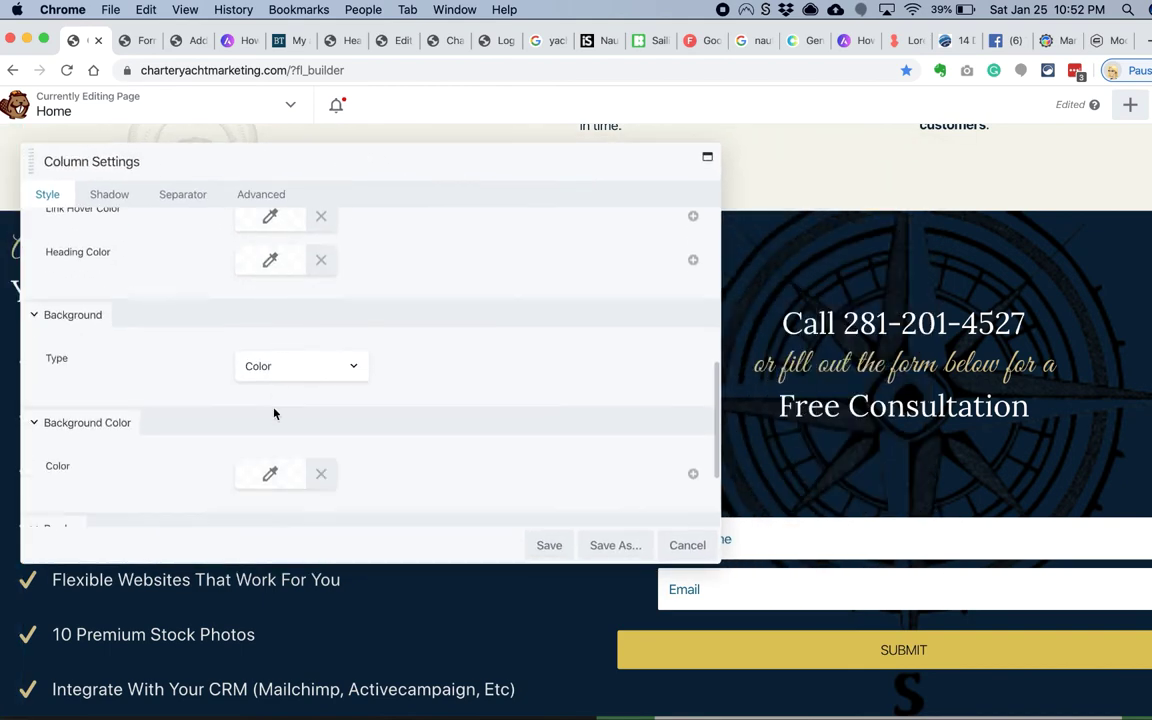
click(272, 428)
scroll(262, 572, down, 1)
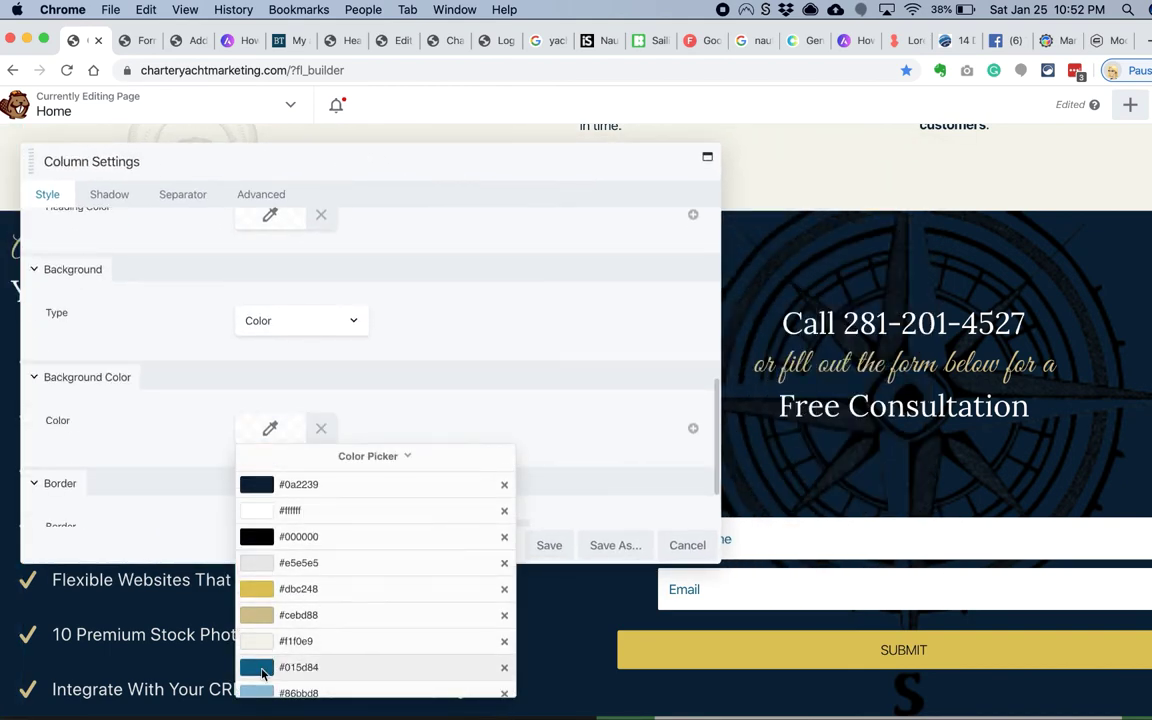
click(298, 659)
drag(501, 474, 495, 537)
scroll(183, 339, up, 5)
Step: Set Equalize Heights to Yes so both columns match, and save the column
click(268, 330)
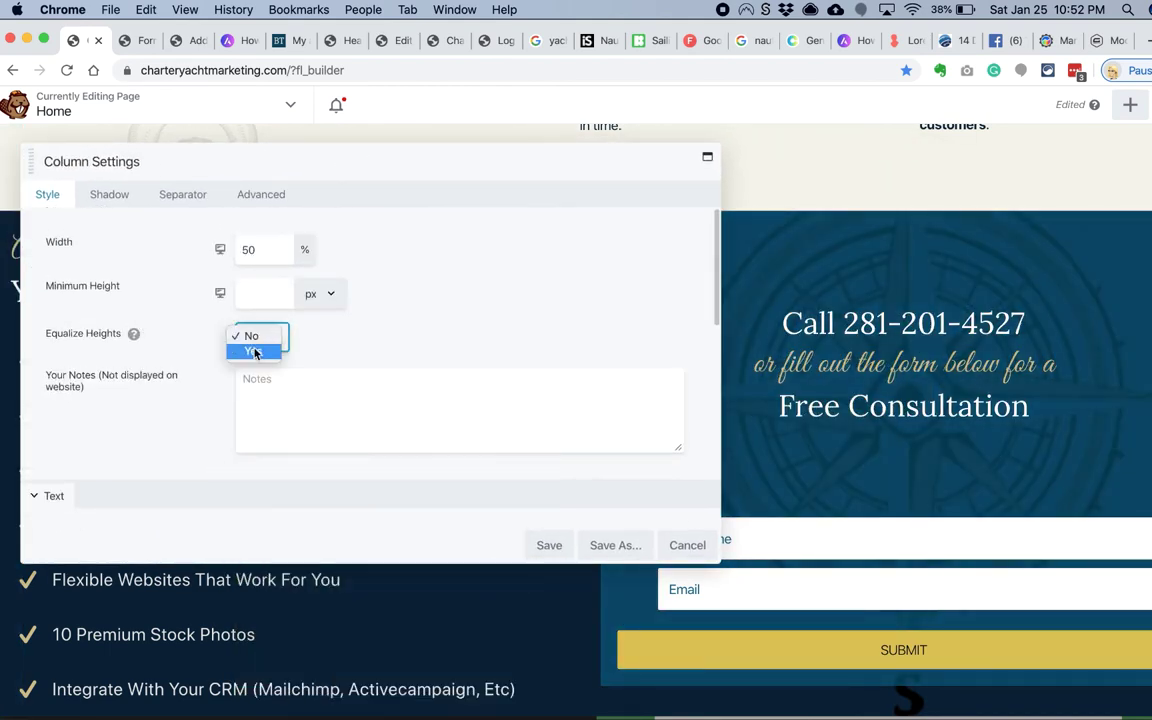
click(270, 350)
click(549, 545)
scroll(537, 504, down, 5)
scroll(536, 505, down, 10)
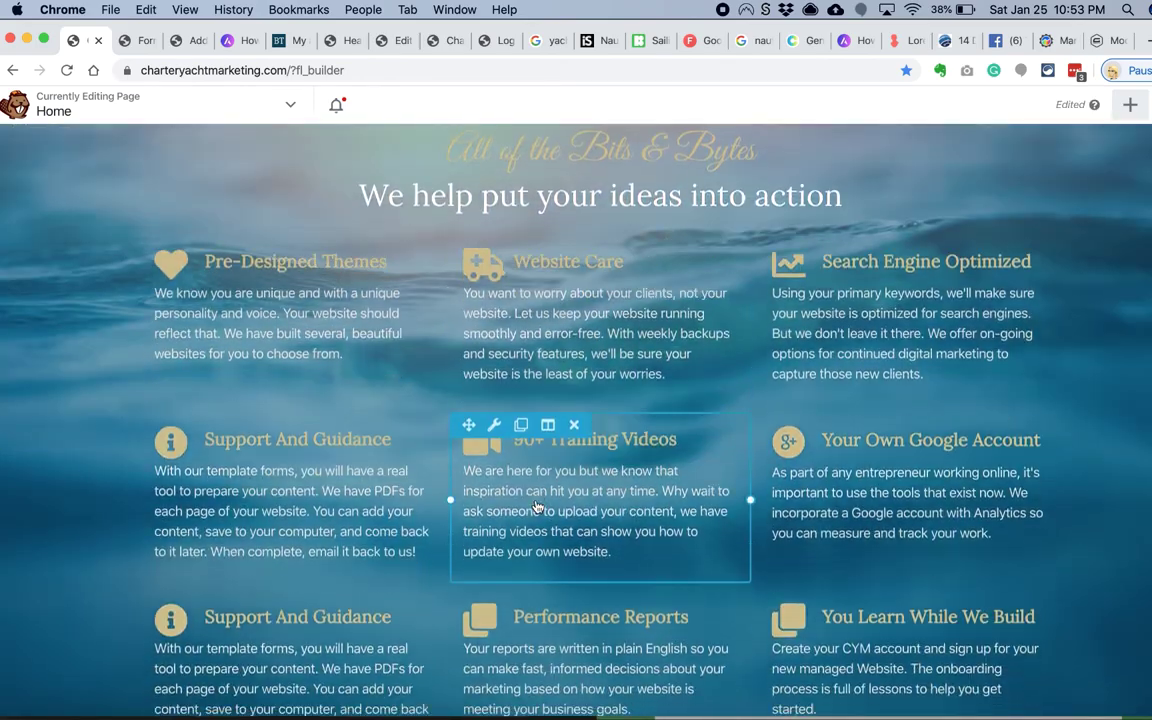
scroll(536, 505, up, 10)
scroll(697, 204, down, 2)
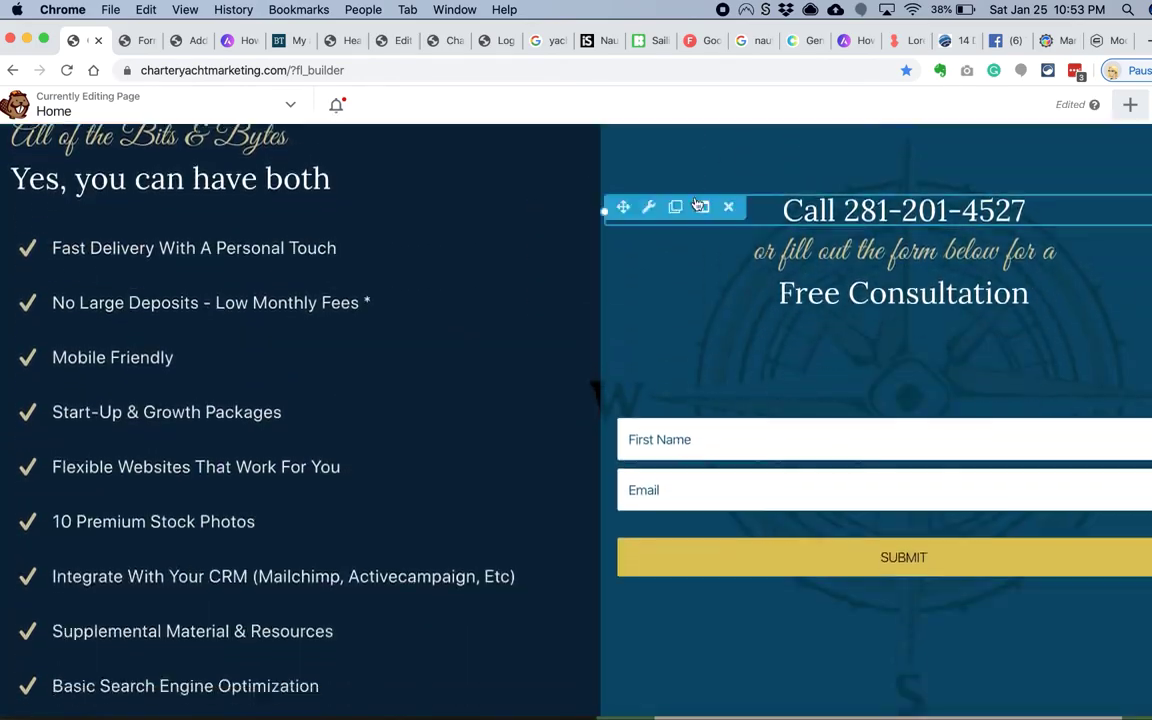
Step: Set the section row's compass background position to Center
mouse_move(645, 283)
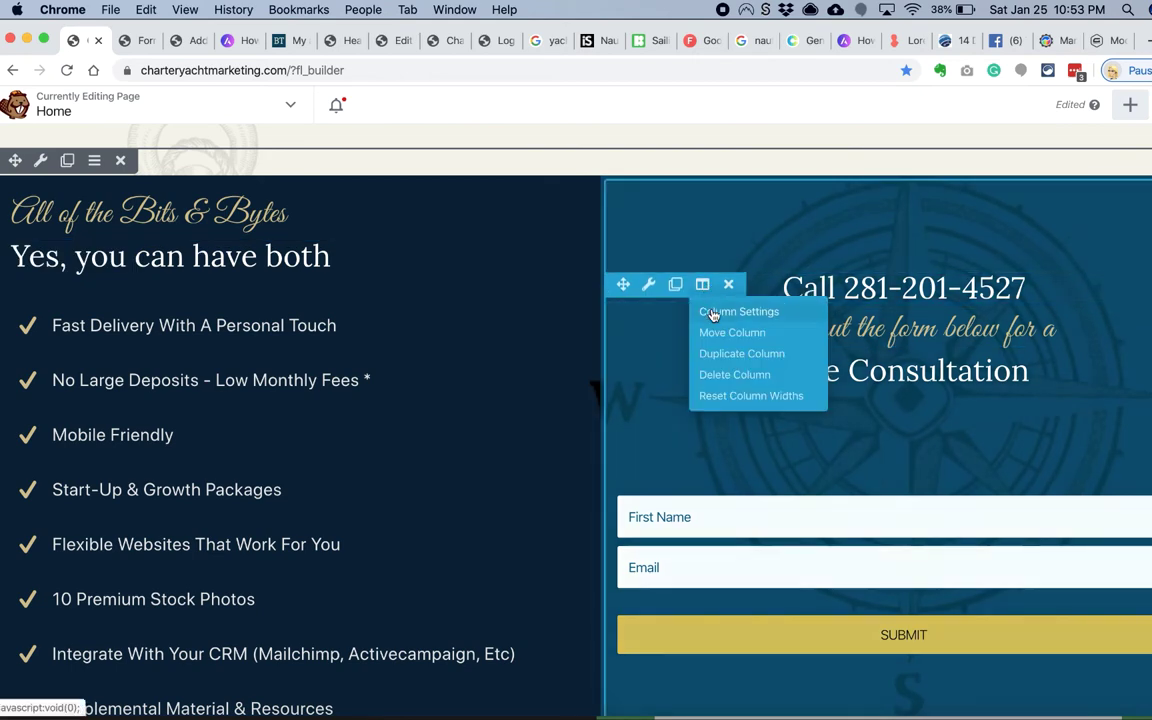
click(715, 309)
scroll(355, 334, up, 5)
click(683, 548)
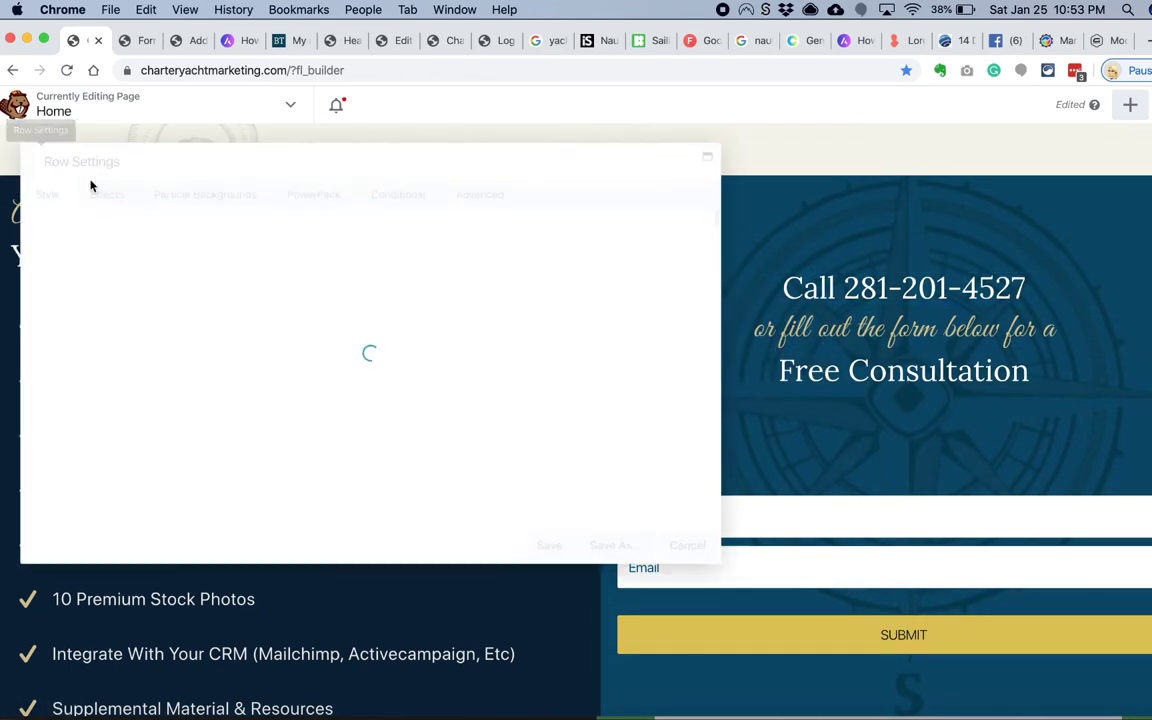
scroll(251, 432, down, 8)
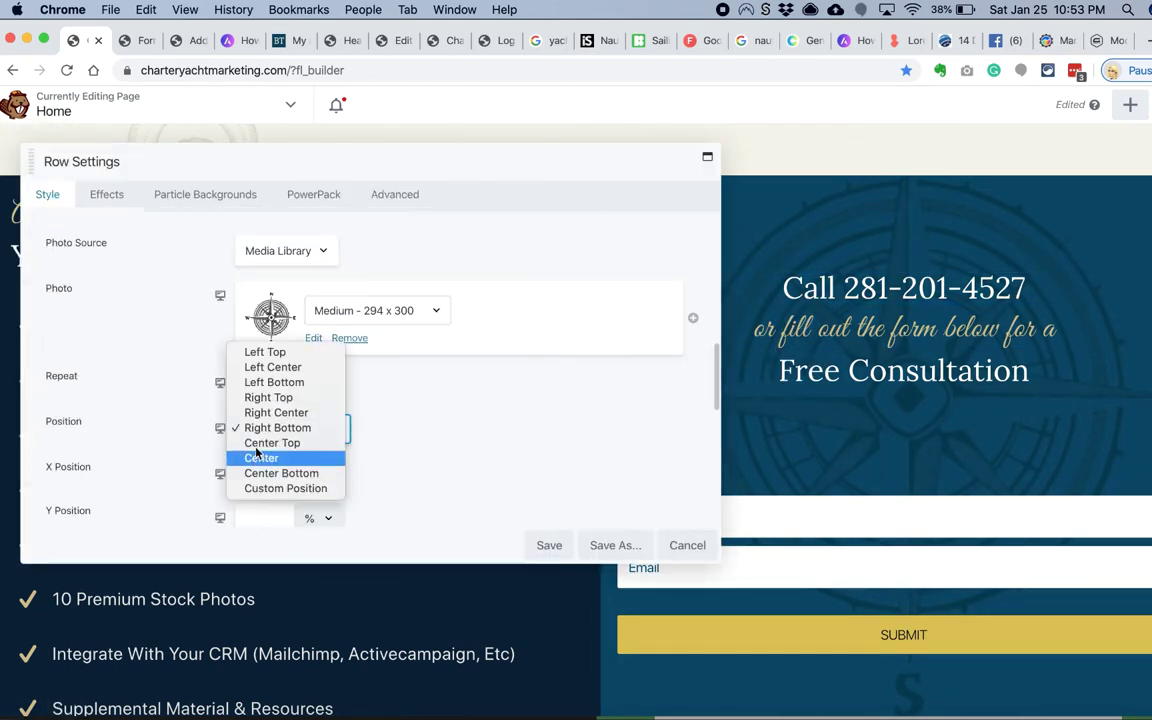
click(260, 457)
scroll(617, 497, down, 5)
scroll(497, 356, up, 7)
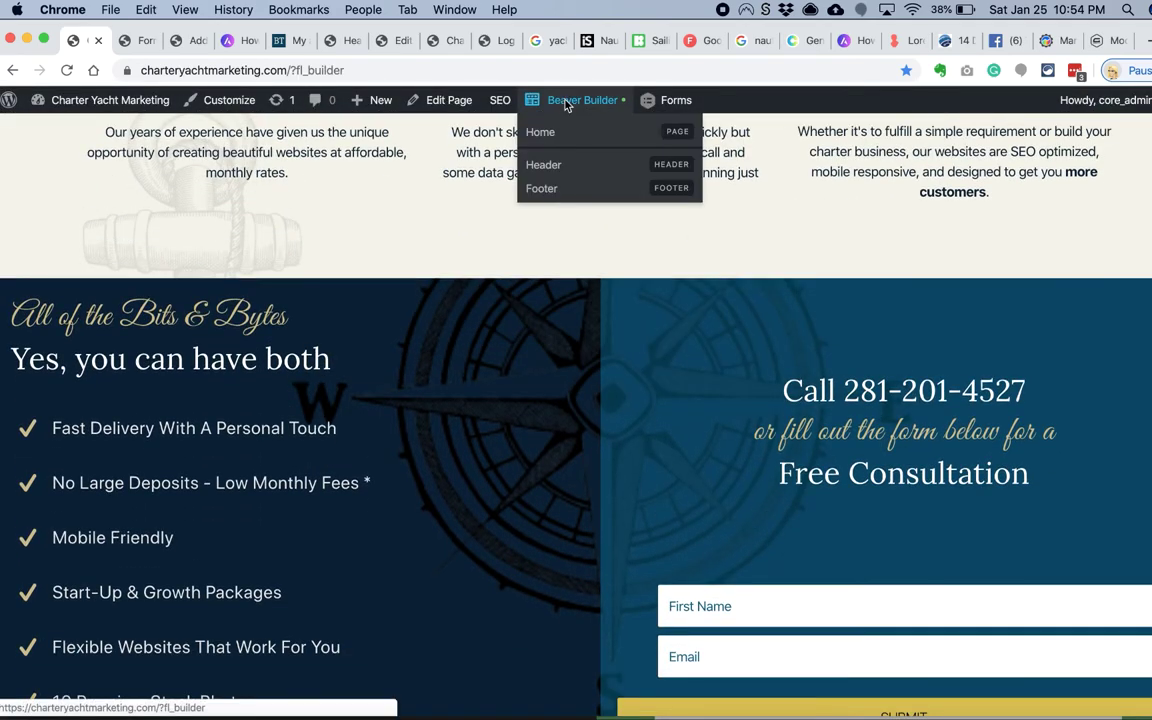
Step: Pad the feature-list column 90 px top, 30 px left and 90 px bottom
click(586, 98)
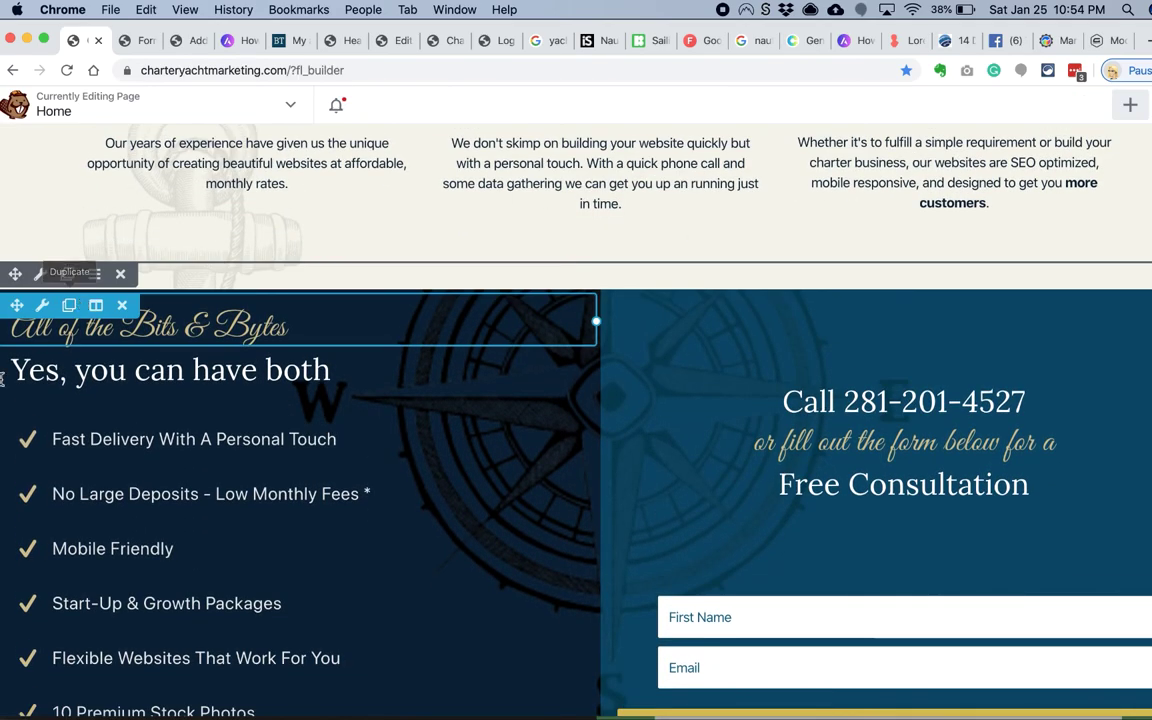
click(112, 333)
click(346, 198)
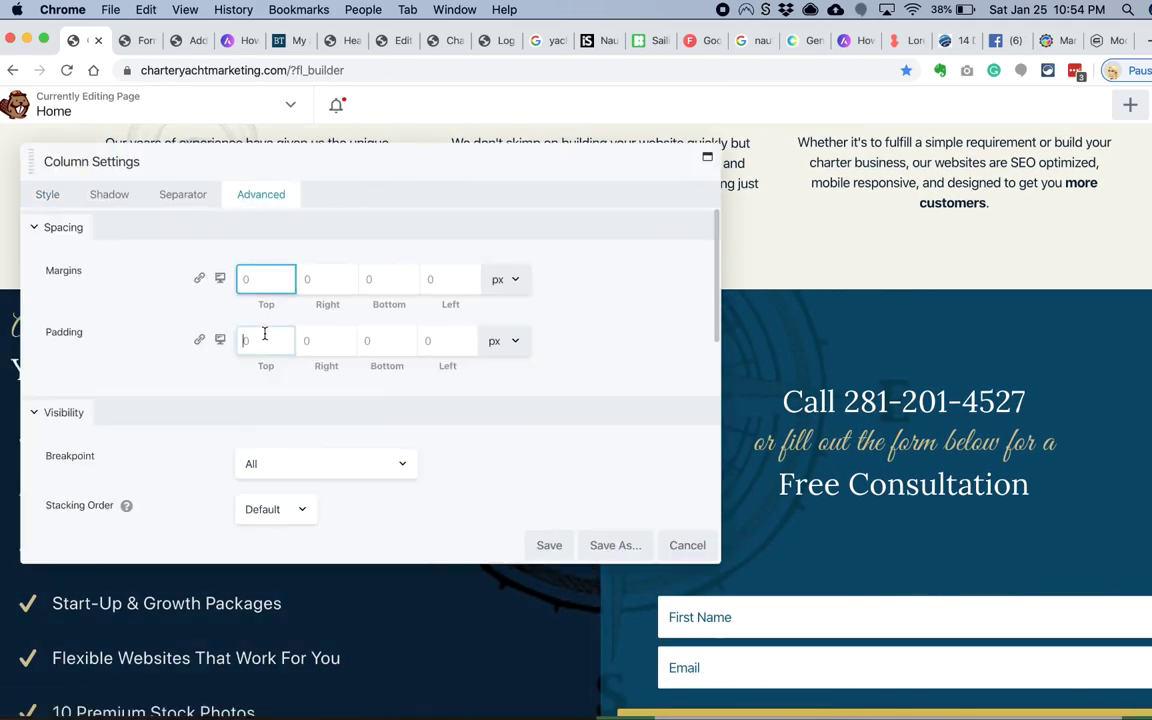
click(265, 338)
text(90)
click(437, 342)
text(30)
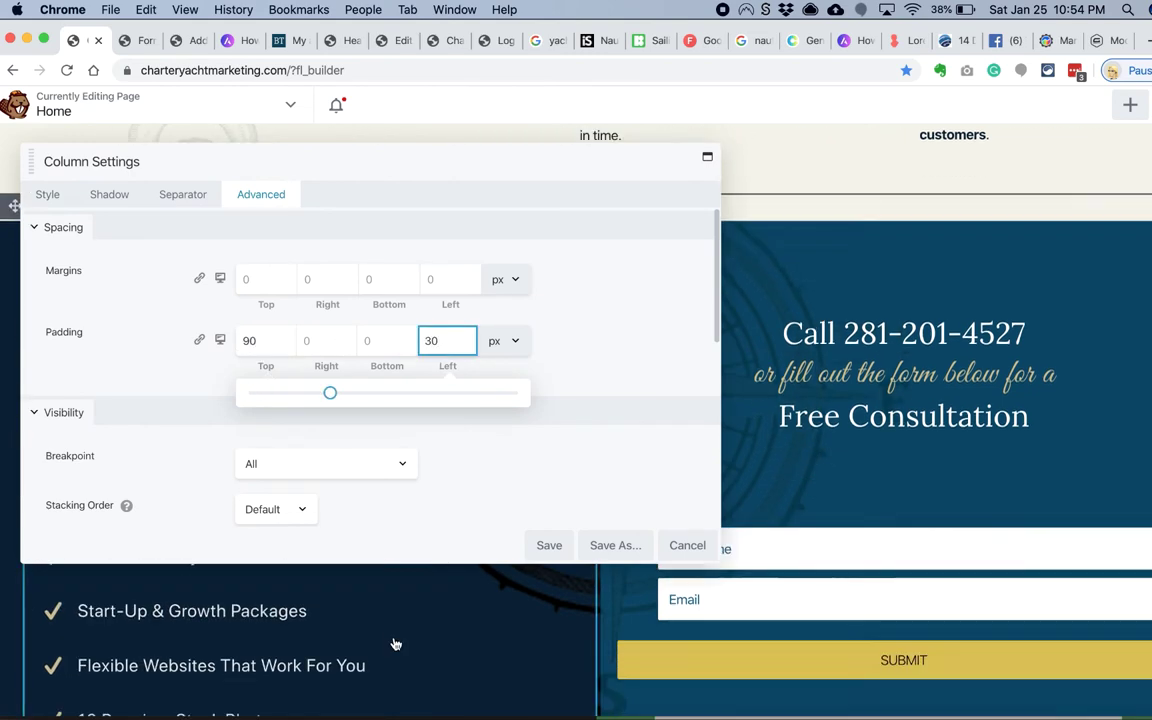
click(373, 340)
text(90)
click(552, 545)
Step: Set the subscribe-form column's top padding to 150 px and save
scroll(452, 550, up, 2)
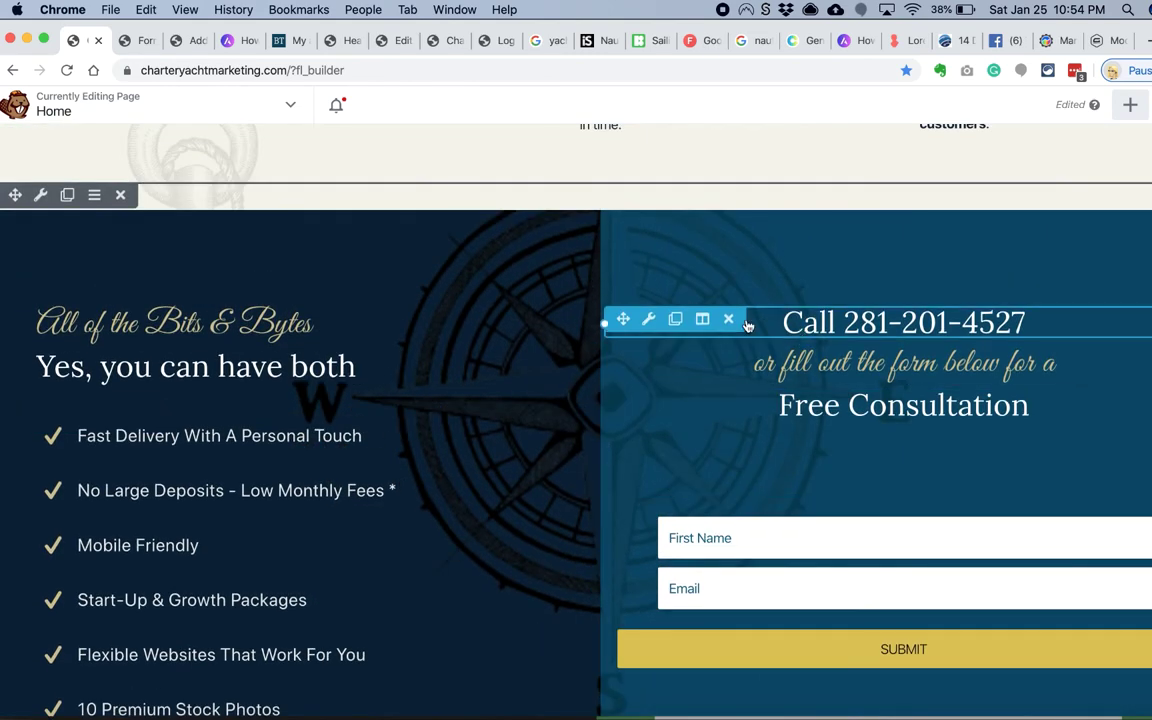
click(37, 193)
click(265, 340)
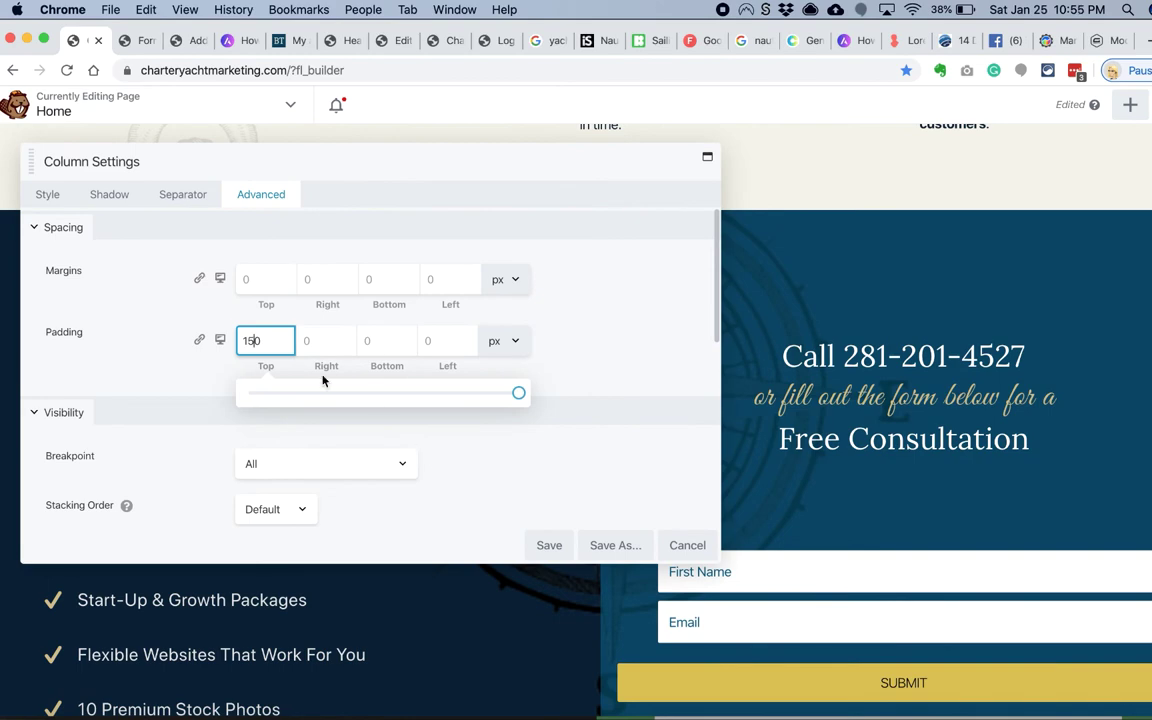
click(549, 545)
click(1130, 104)
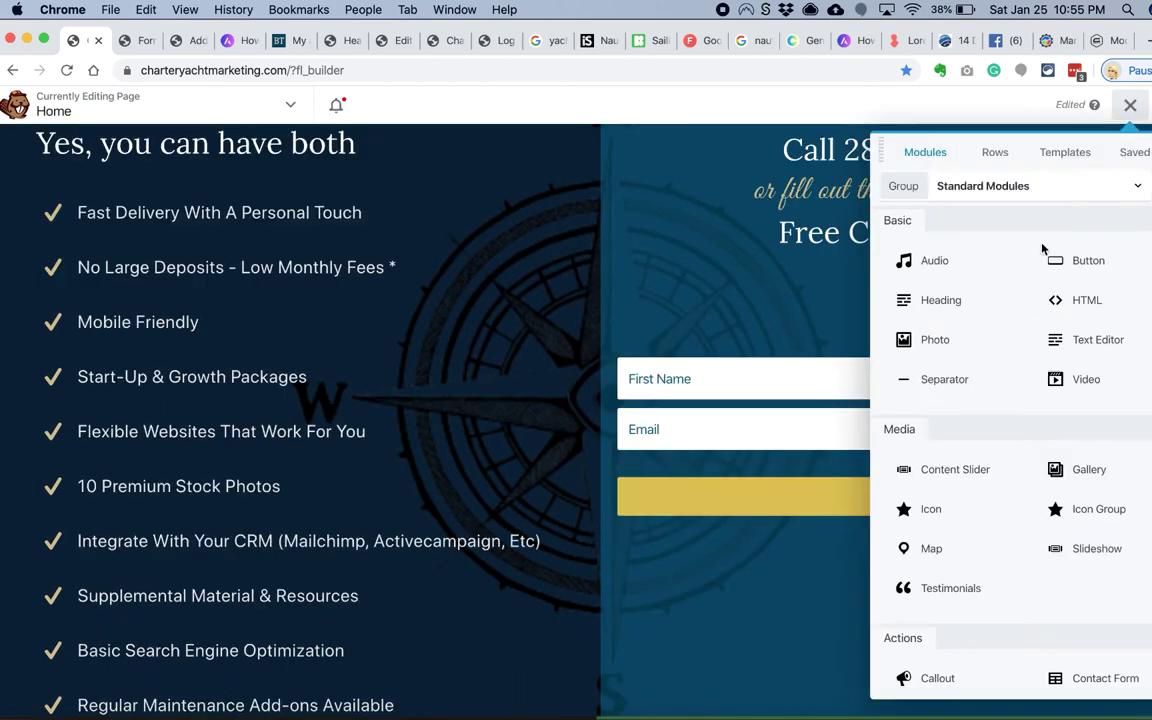
Step: Add a Text Editor module below the subscribe form and save it
drag(1098, 339, 905, 481)
click(54, 194)
click(115, 194)
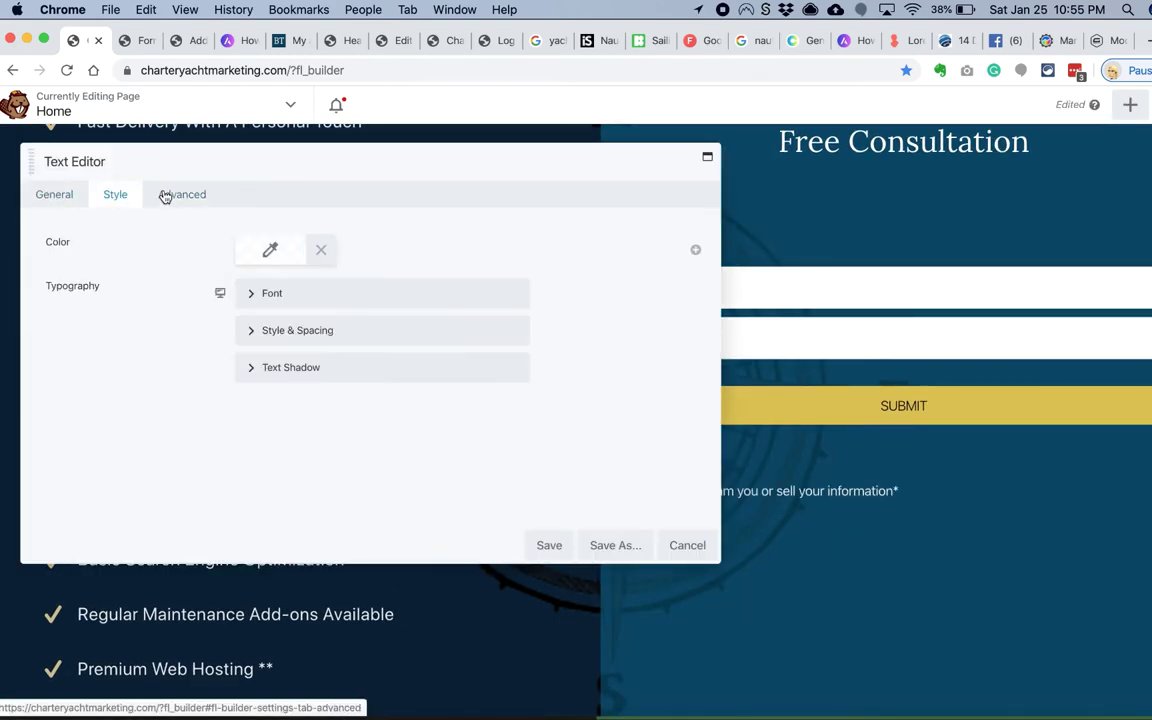
click(165, 196)
click(549, 545)
Step: Publish the Charter Yacht Marketing homepage changes
scroll(401, 563, down, 10)
click(1083, 104)
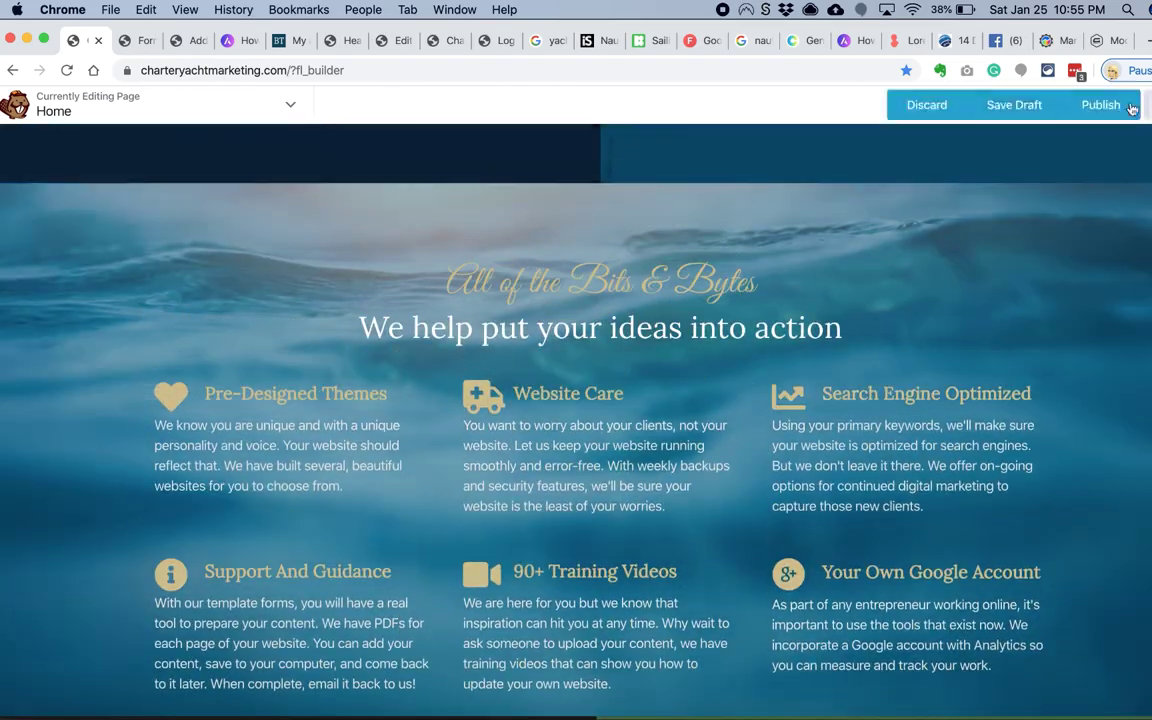
click(1131, 108)
scroll(710, 255, up, 15)
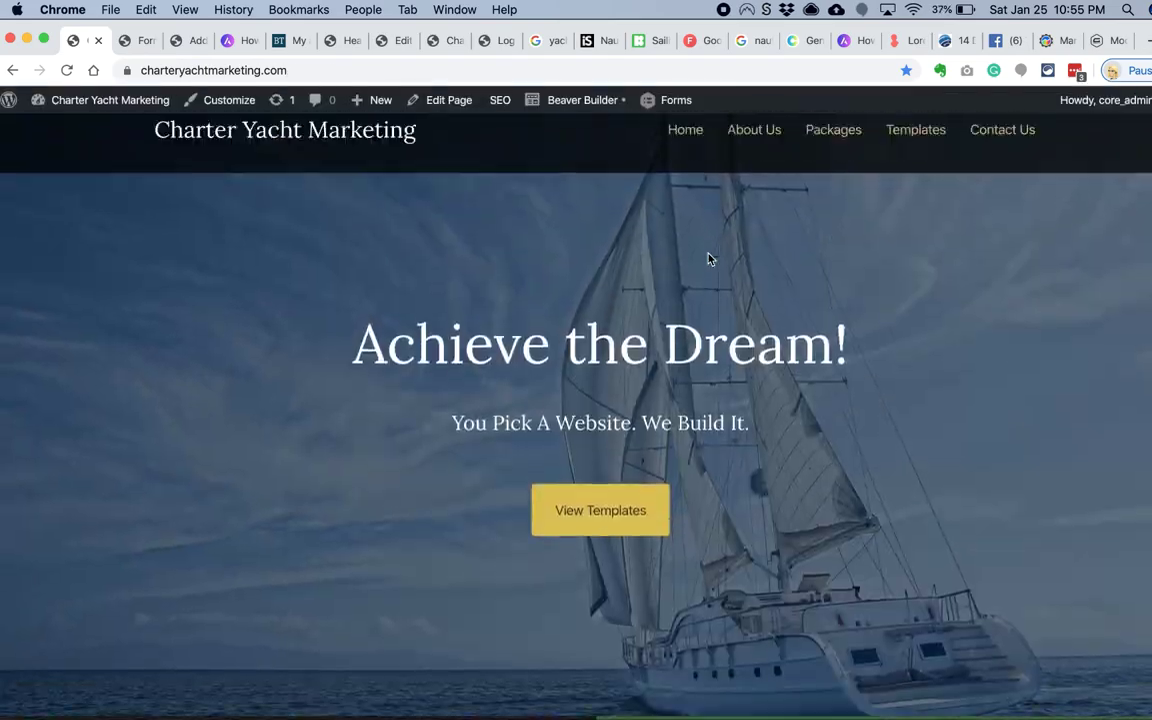
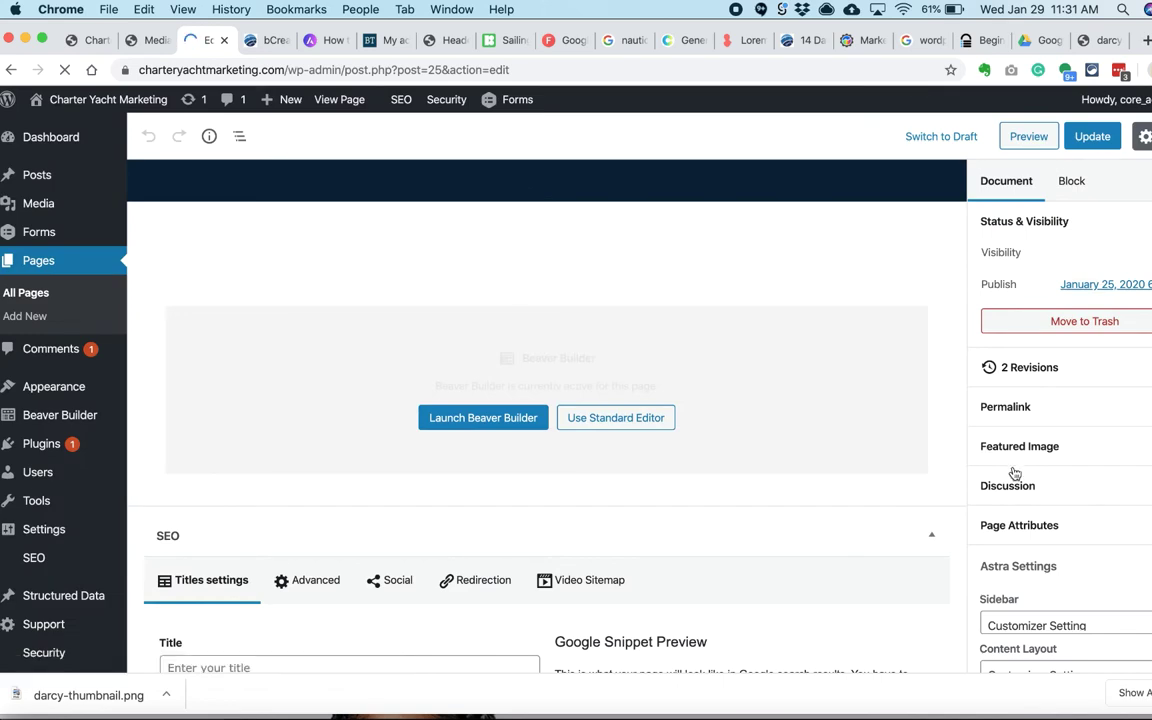
Step: Add a full-width one-column row at the top of the Packages page
scroll(1014, 473, down, 4)
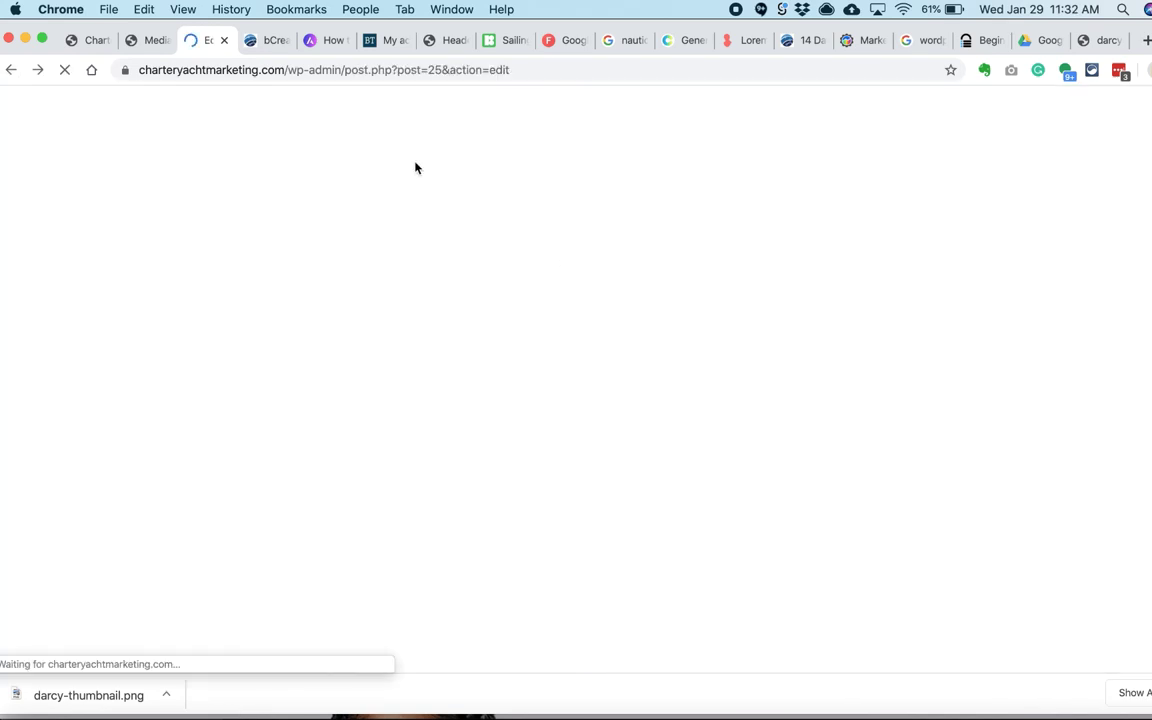
scroll(1010, 470, down, 5)
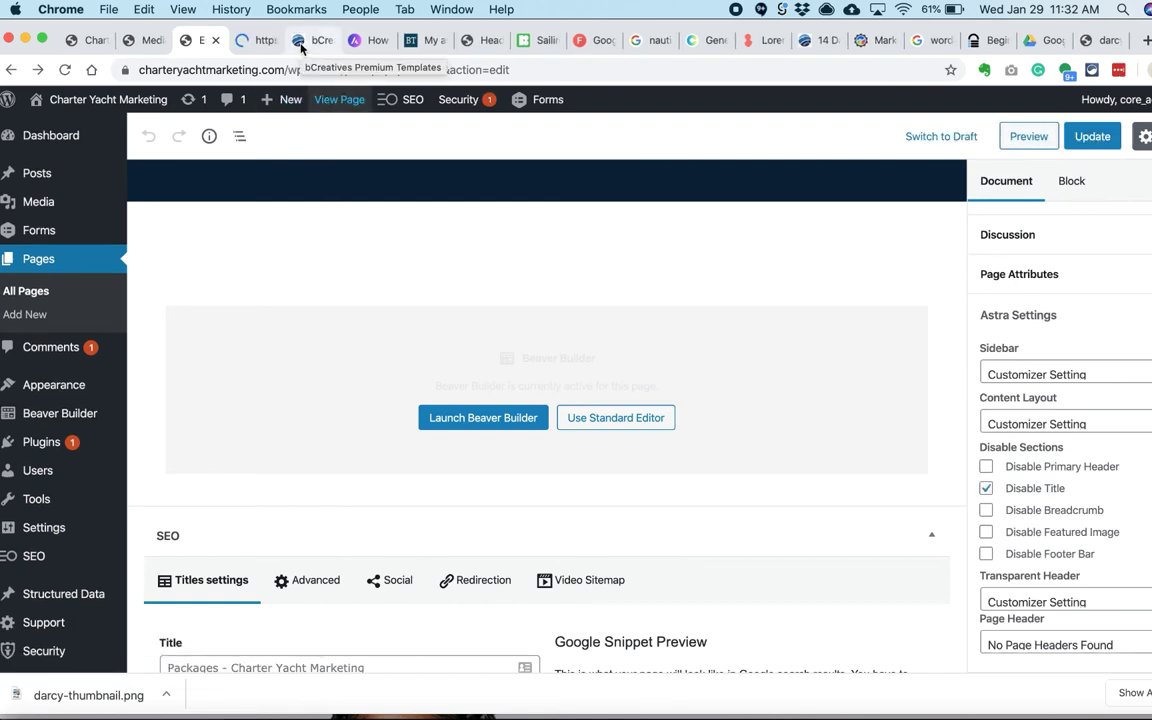
click(260, 41)
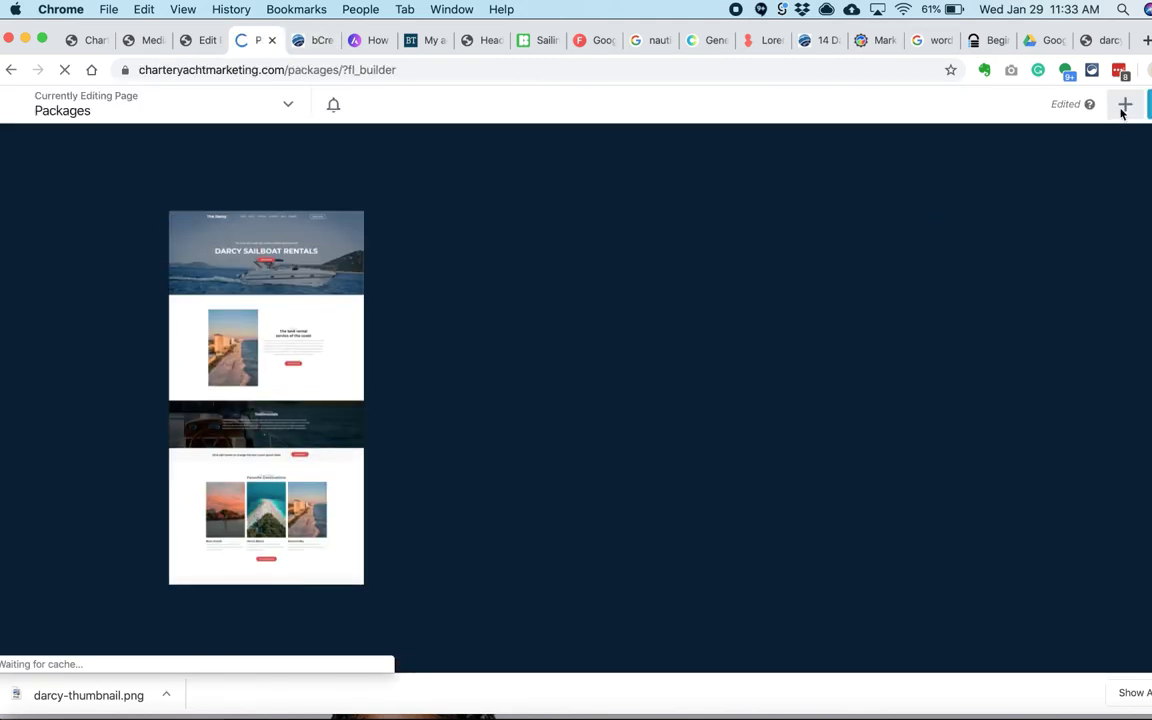
click(1127, 113)
click(1110, 160)
click(987, 152)
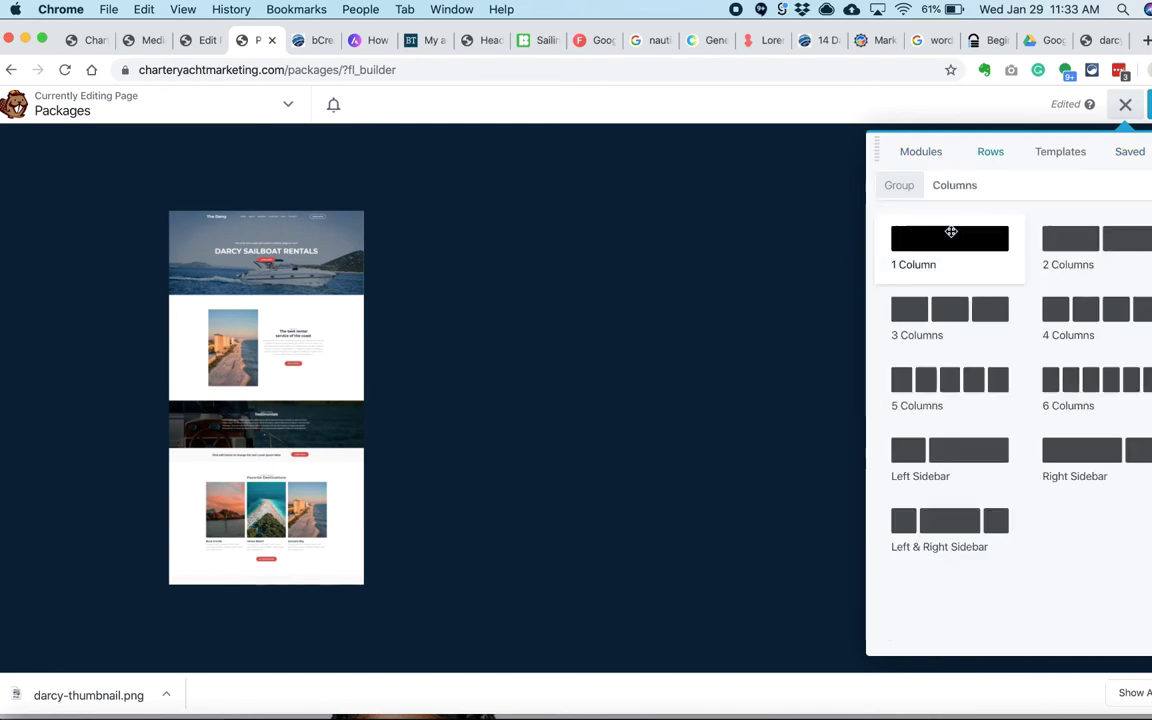
drag(954, 234, 698, 257)
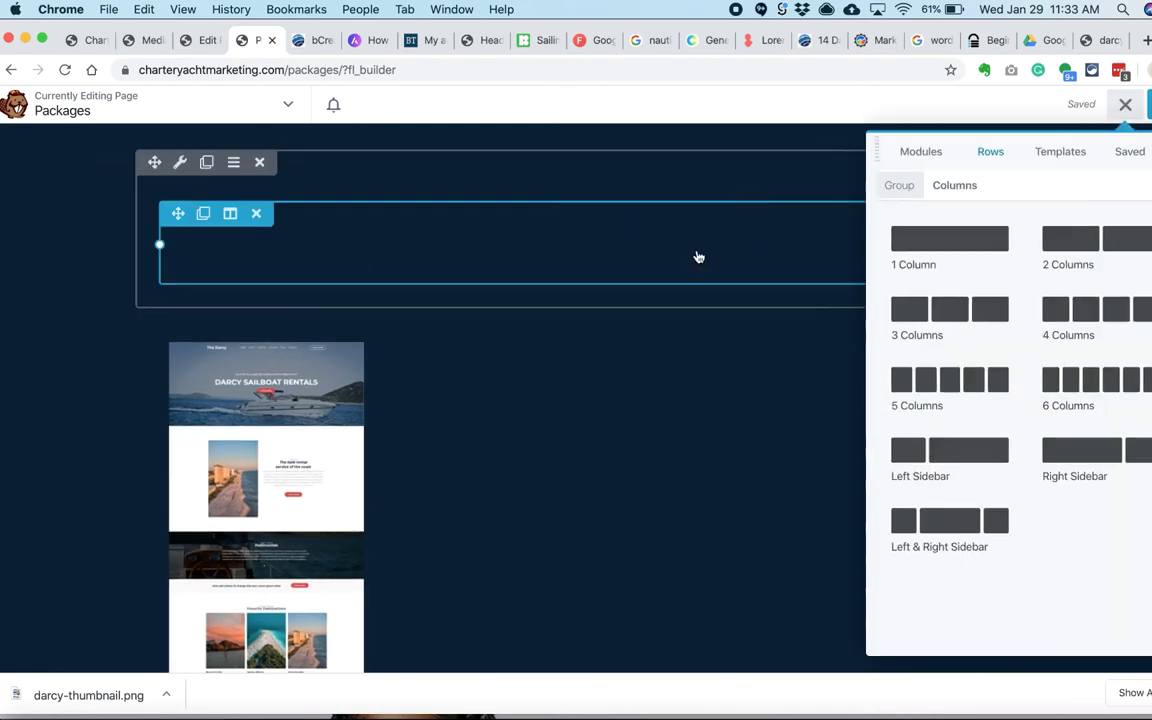
click(180, 171)
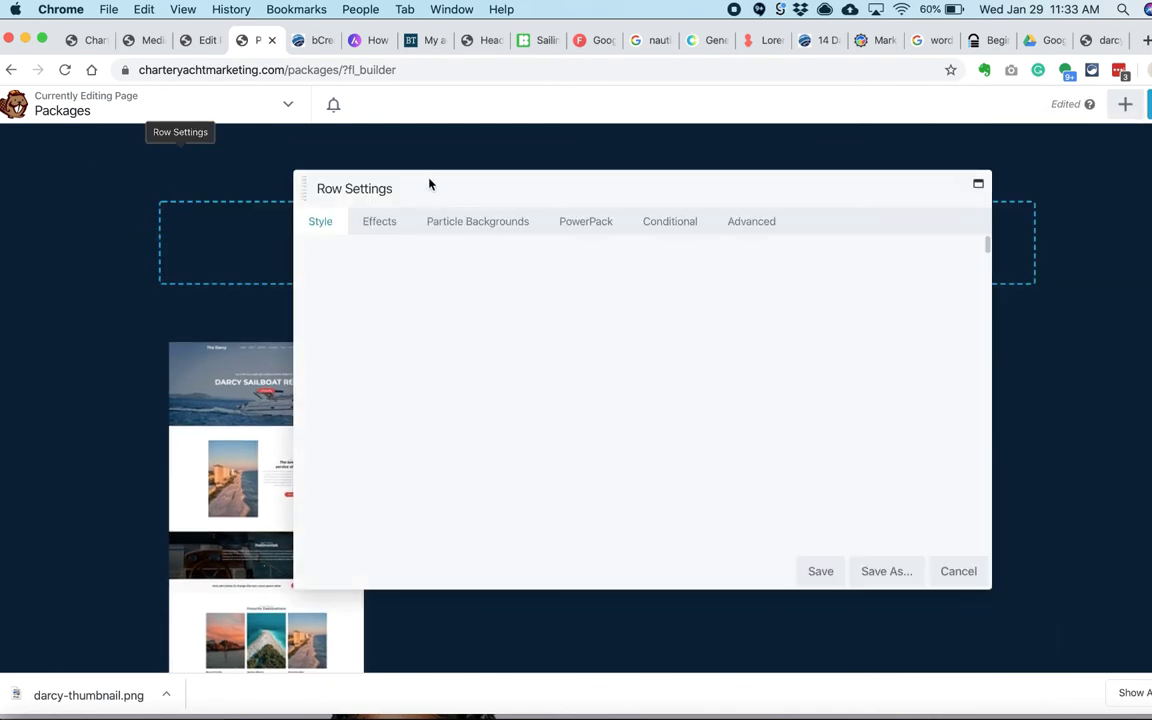
click(540, 276)
click(540, 291)
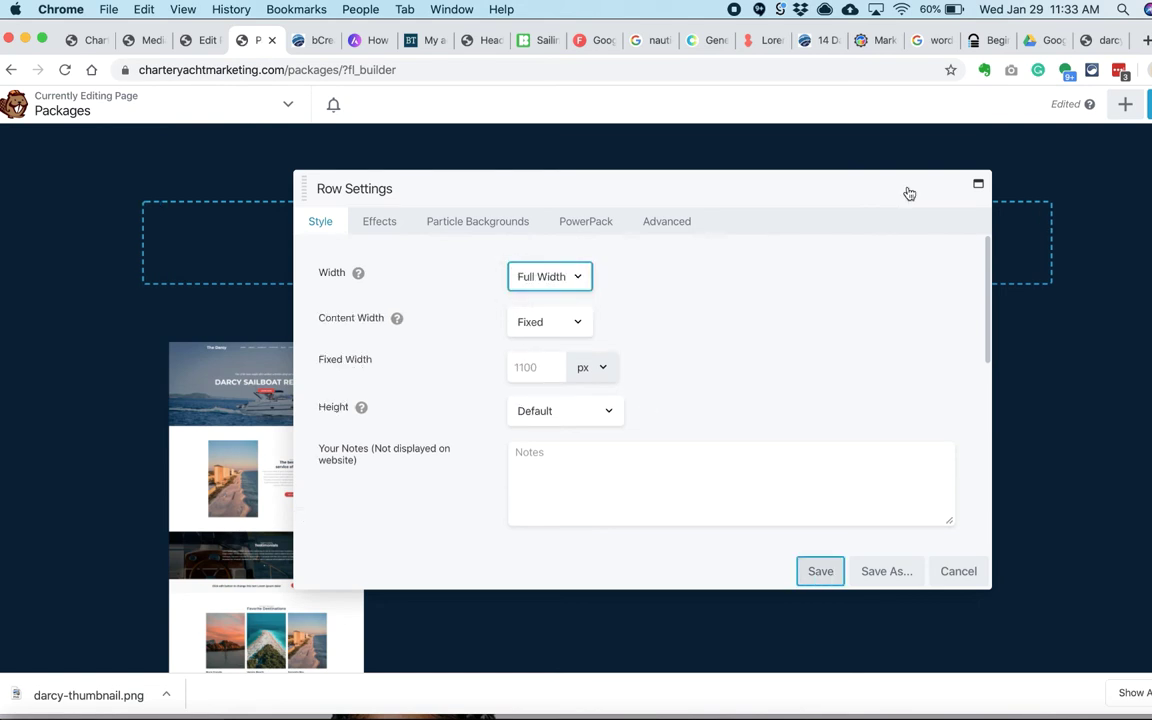
click(1125, 104)
Step: Place a Heading module in the new row connected to the Post Title
click(918, 152)
drag(933, 298, 575, 192)
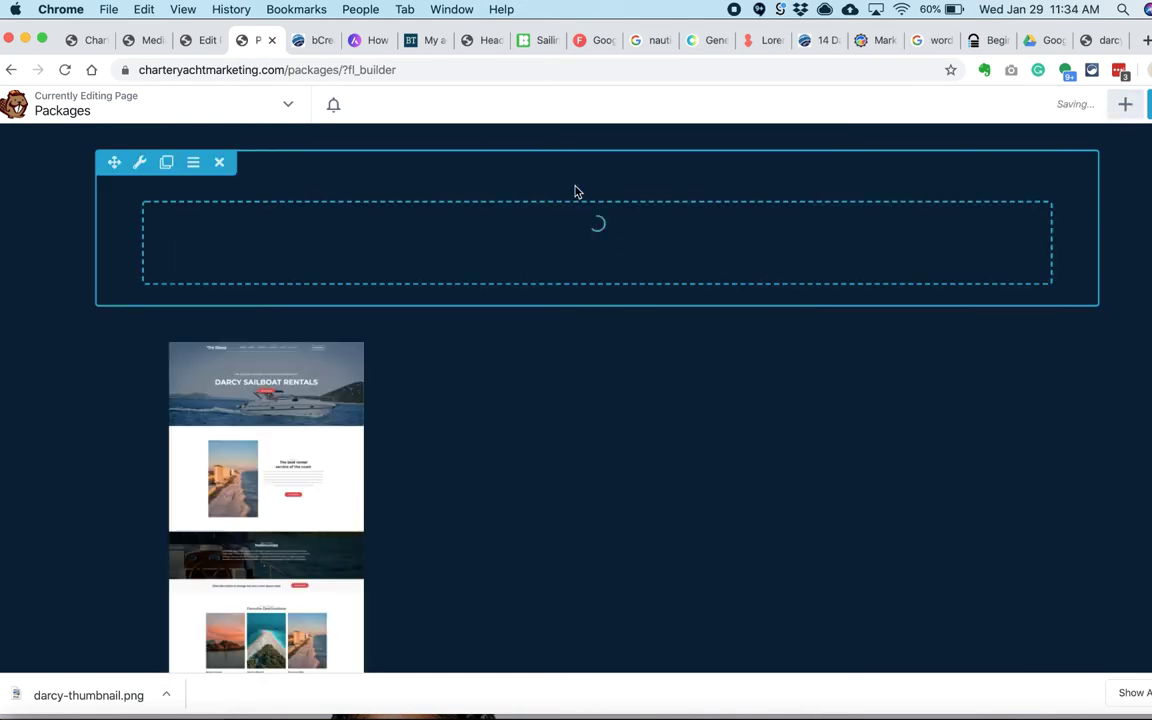
click(573, 272)
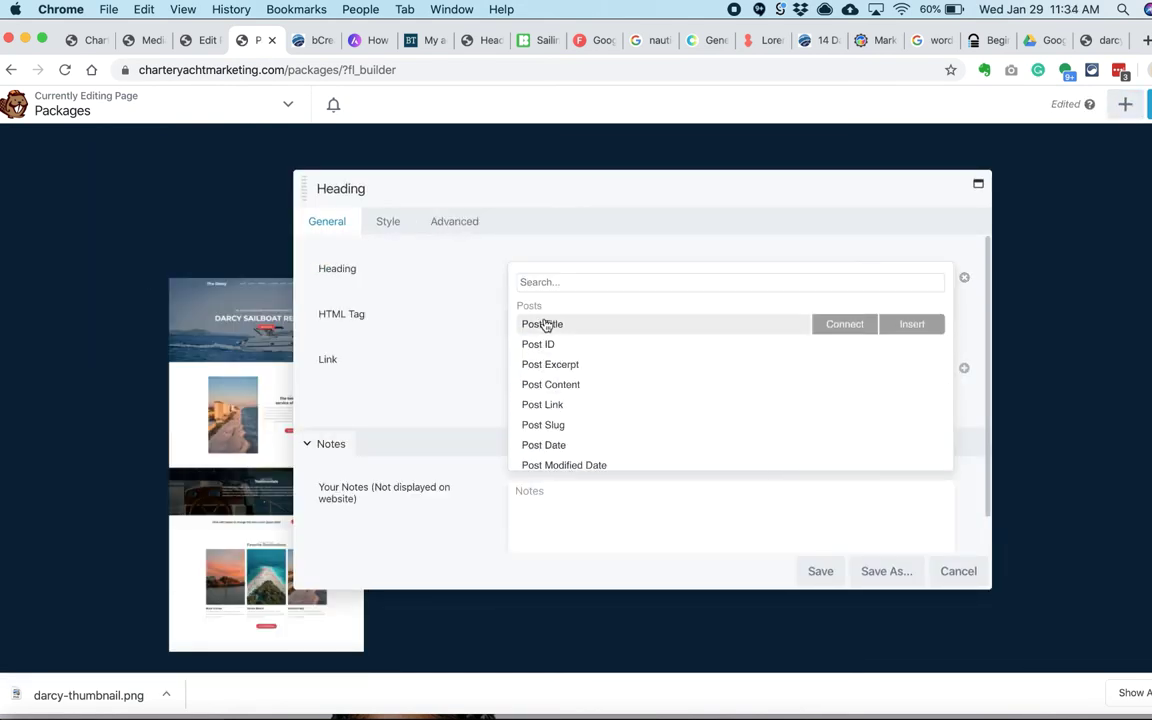
click(845, 326)
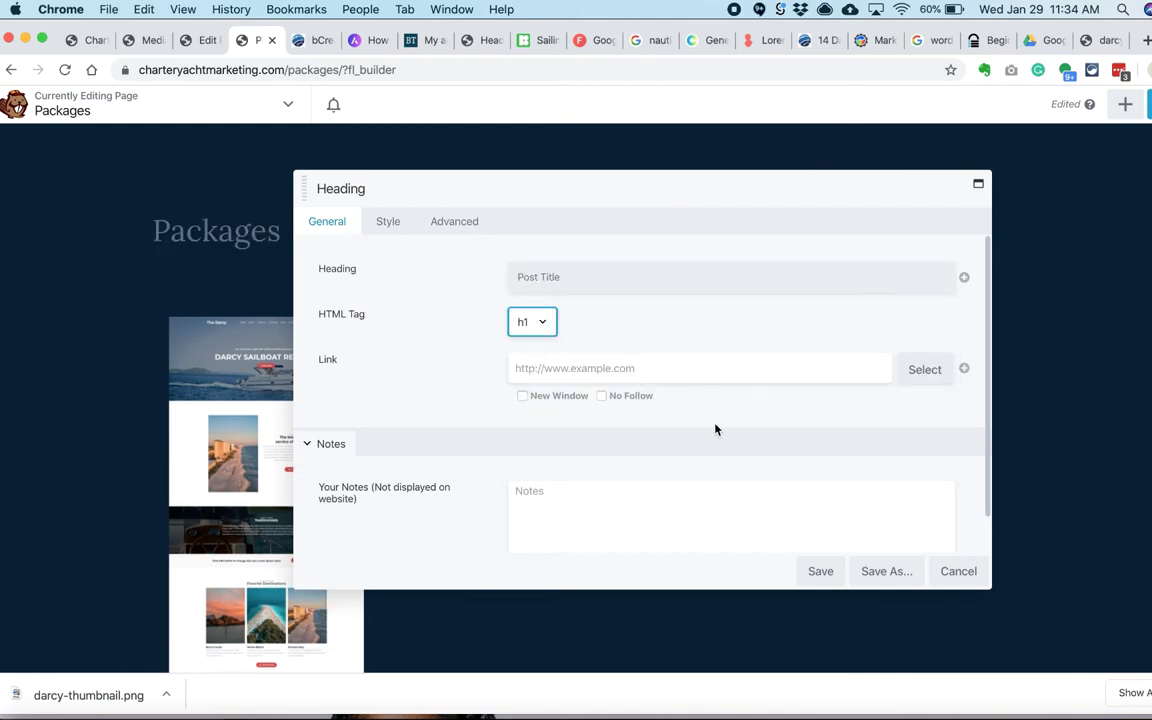
click(390, 222)
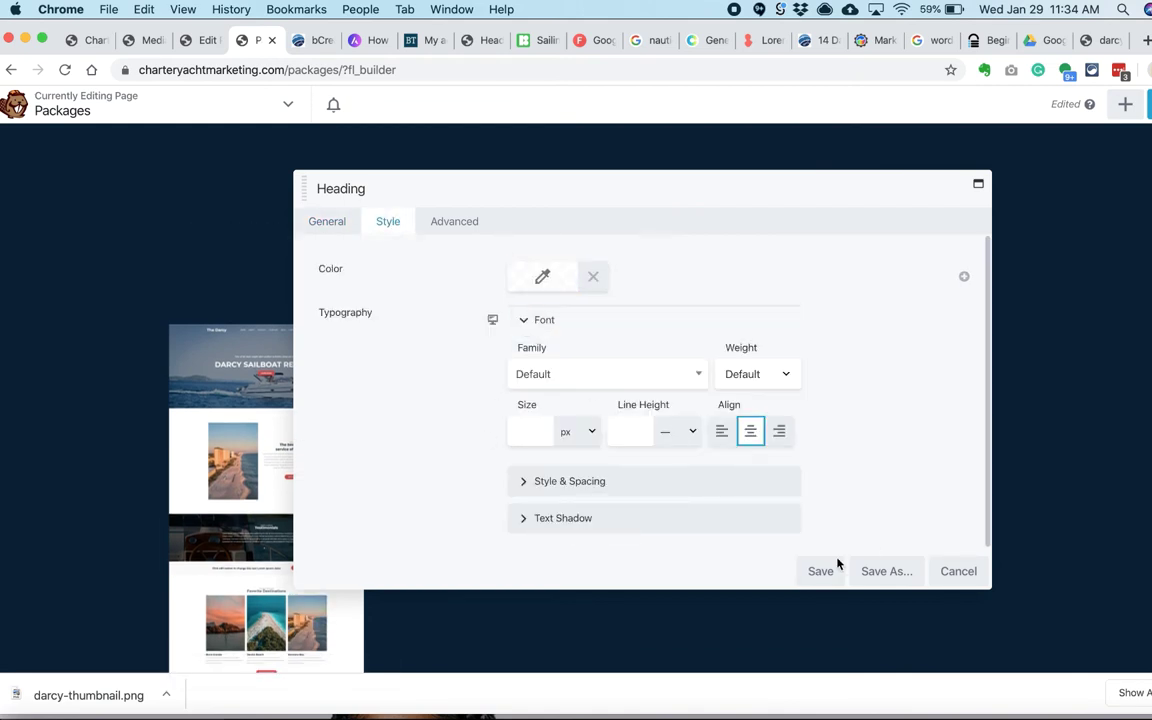
click(836, 567)
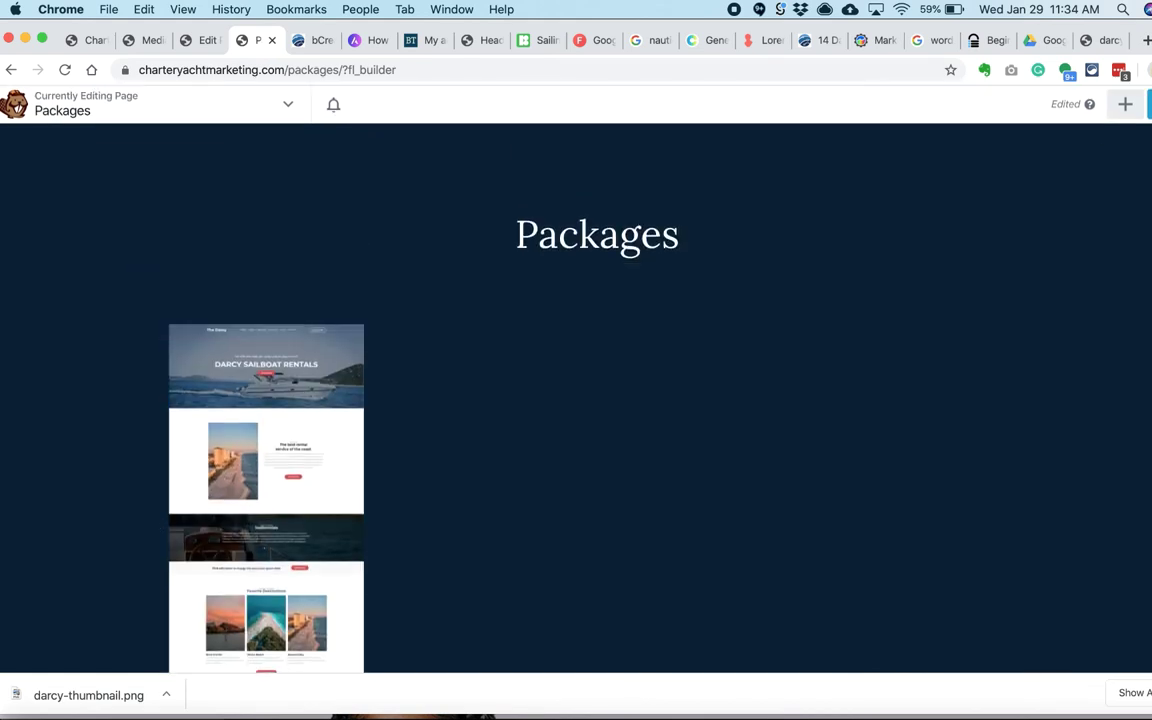
Step: Give the heading row a padding of 50
click(1111, 106)
mouse_move(565, 98)
click(535, 129)
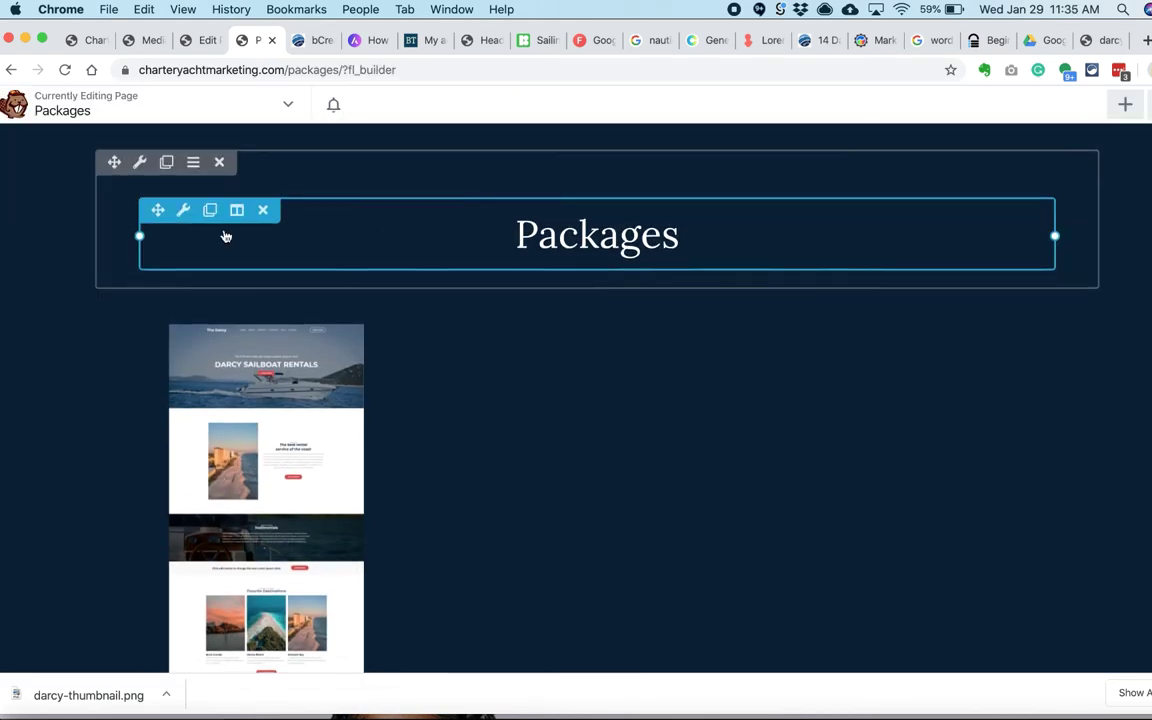
click(293, 180)
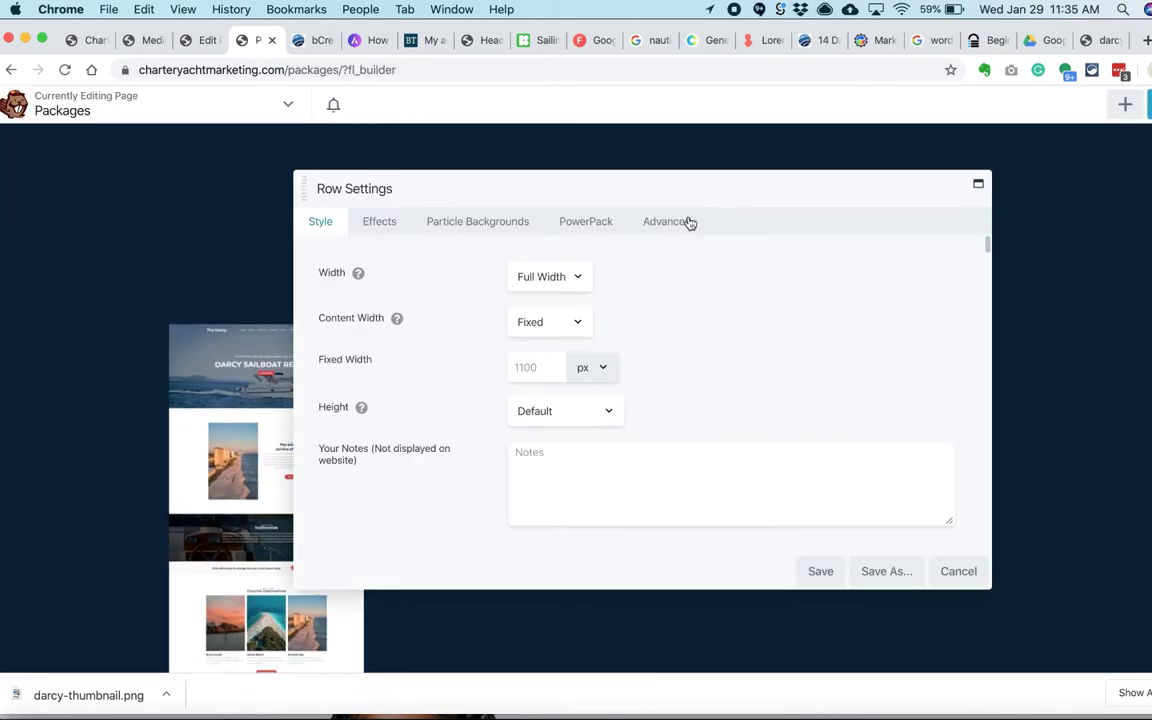
click(689, 222)
click(525, 370)
text(50)
key(Return)
Step: Make the row content full width and save the row as 'Packages'
click(141, 164)
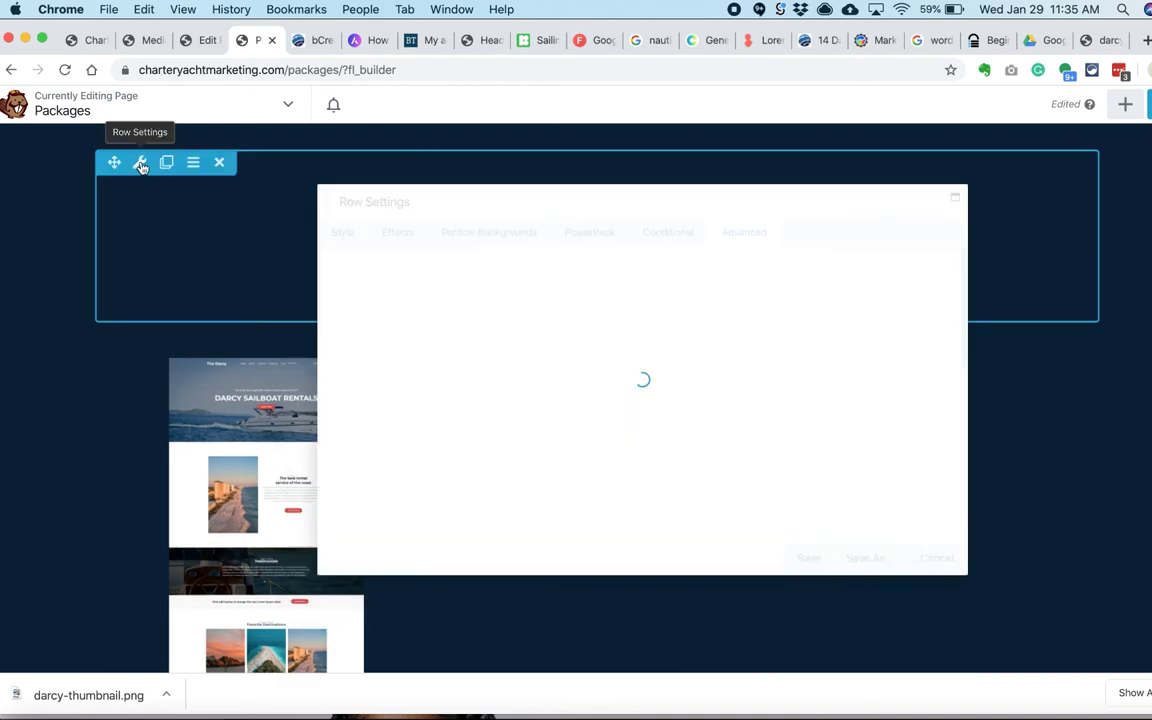
click(321, 222)
click(549, 321)
click(520, 290)
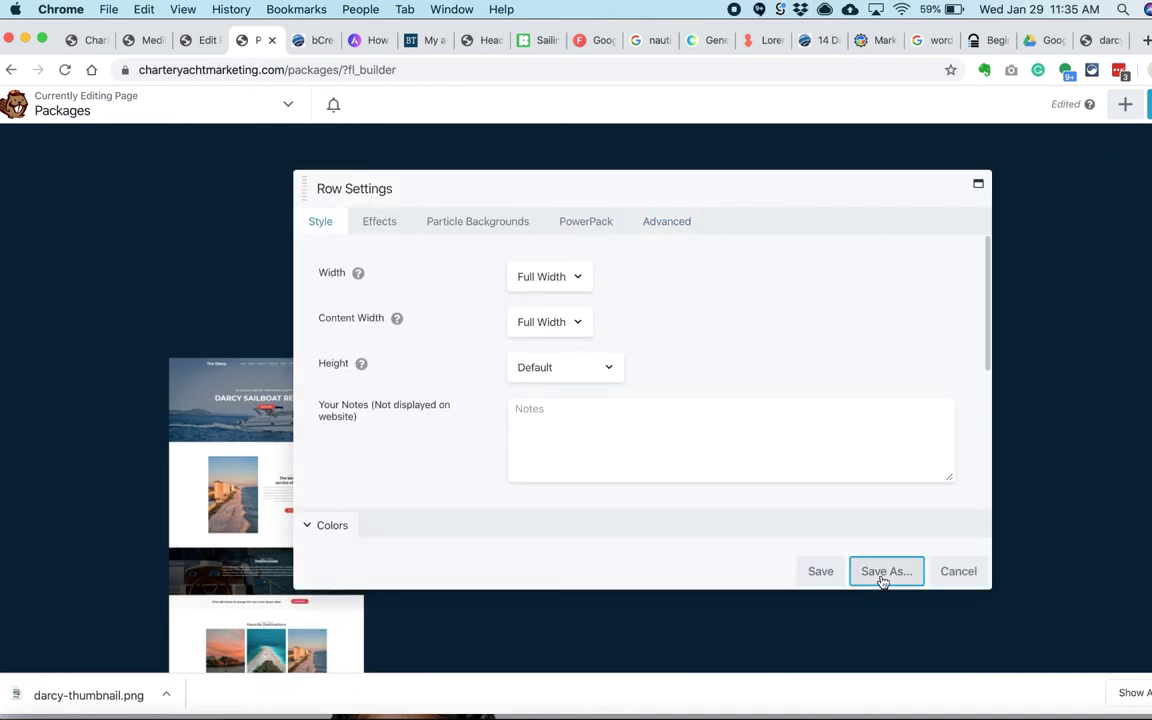
click(885, 572)
text(Packages)
key(Return)
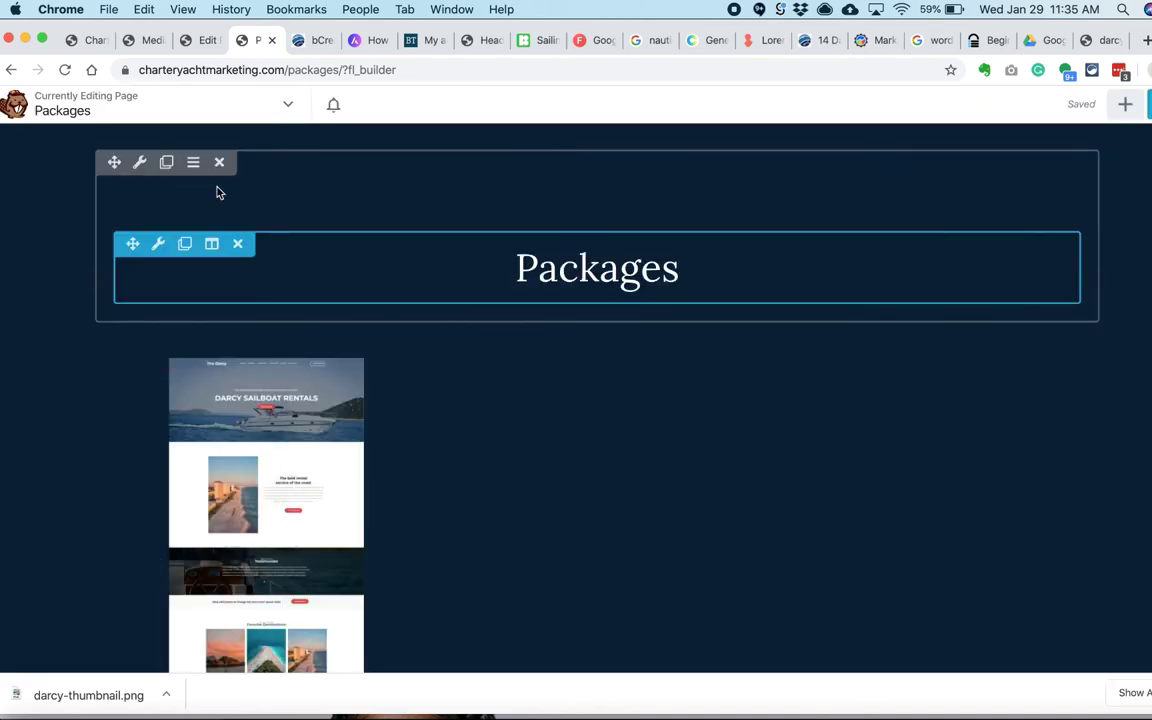
Step: Publish the Packages page and save the photo gallery as a reusable module
click(1147, 104)
click(1090, 106)
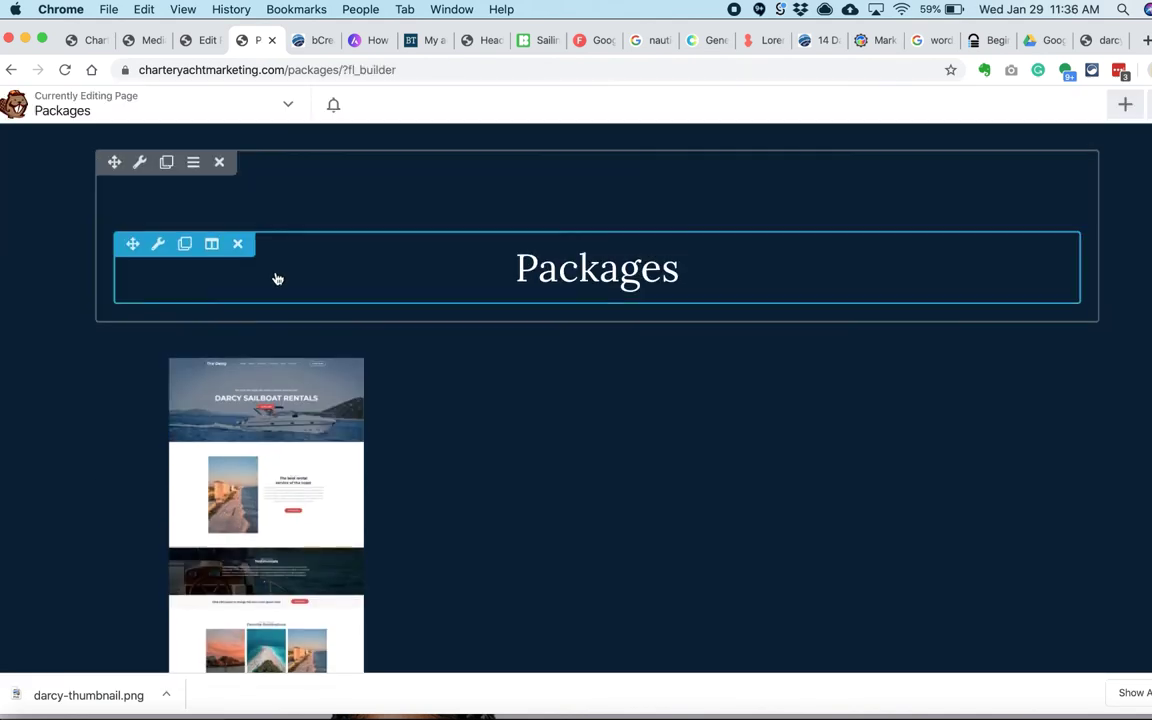
click(266, 450)
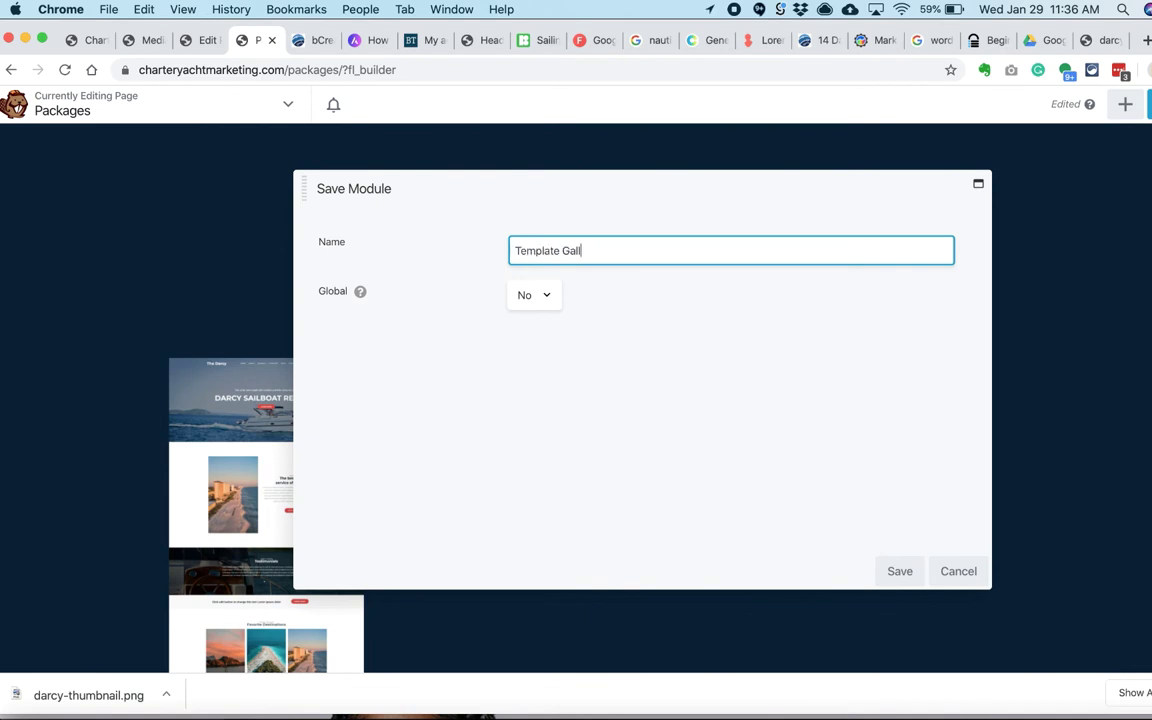
click(899, 571)
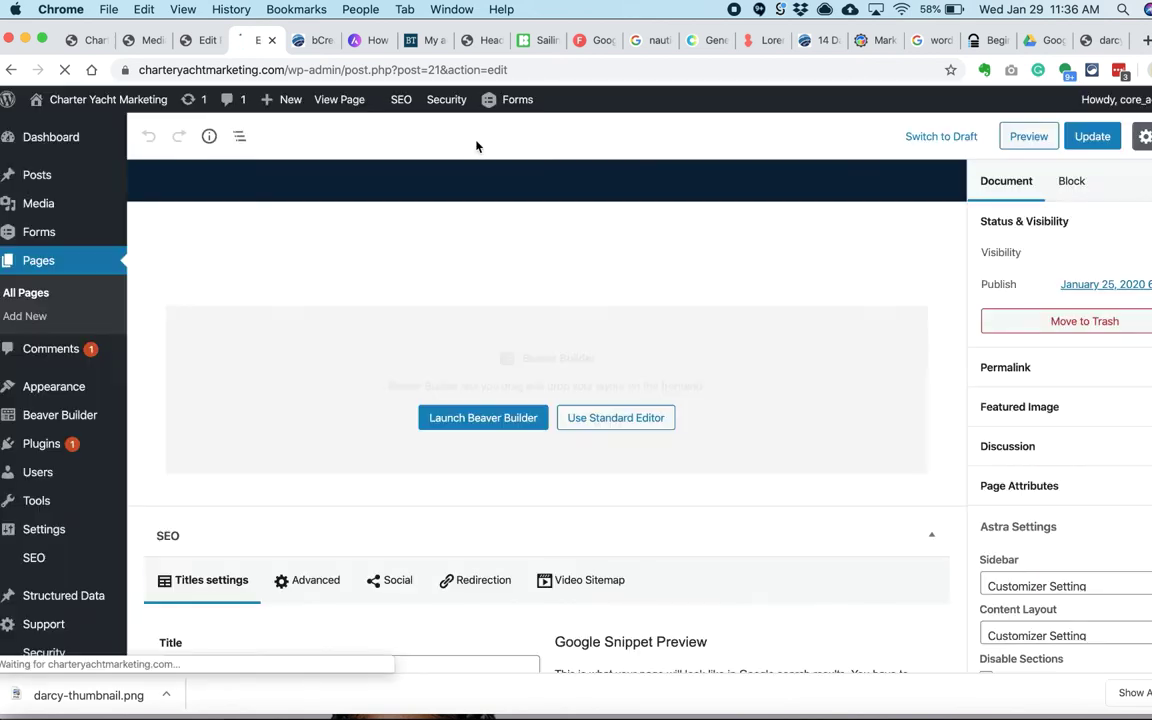
Step: Disable the theme title on the Templates page and update it
scroll(1060, 450, down, 3)
click(986, 541)
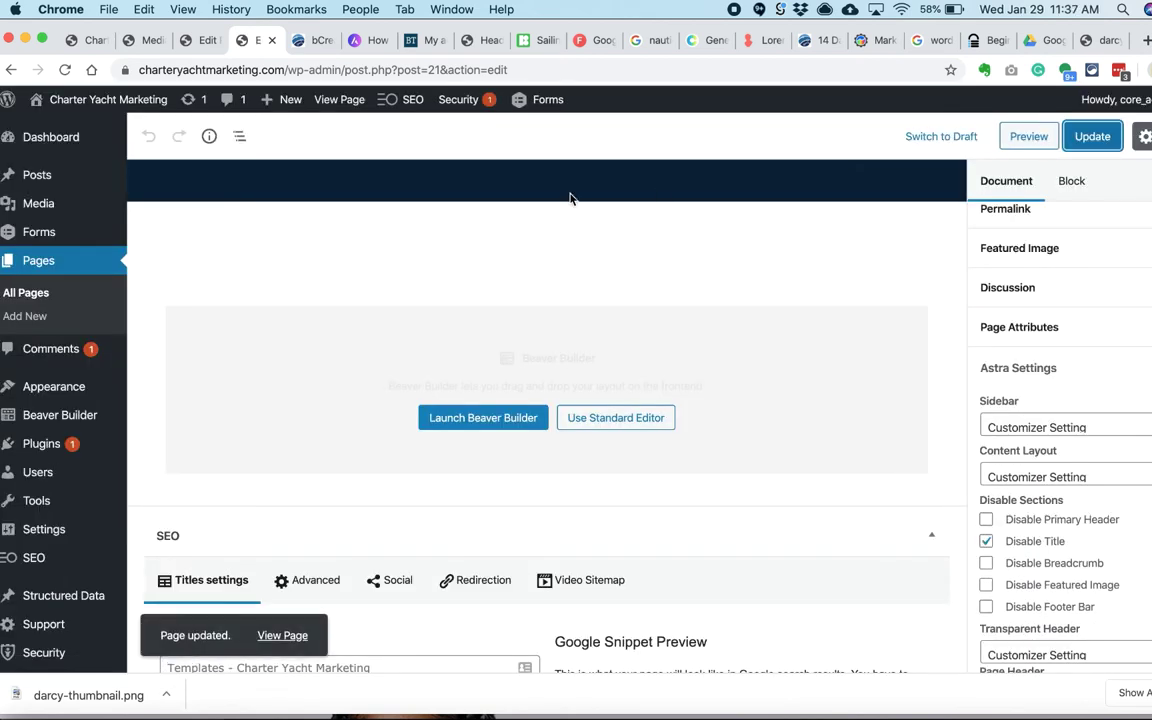
click(483, 417)
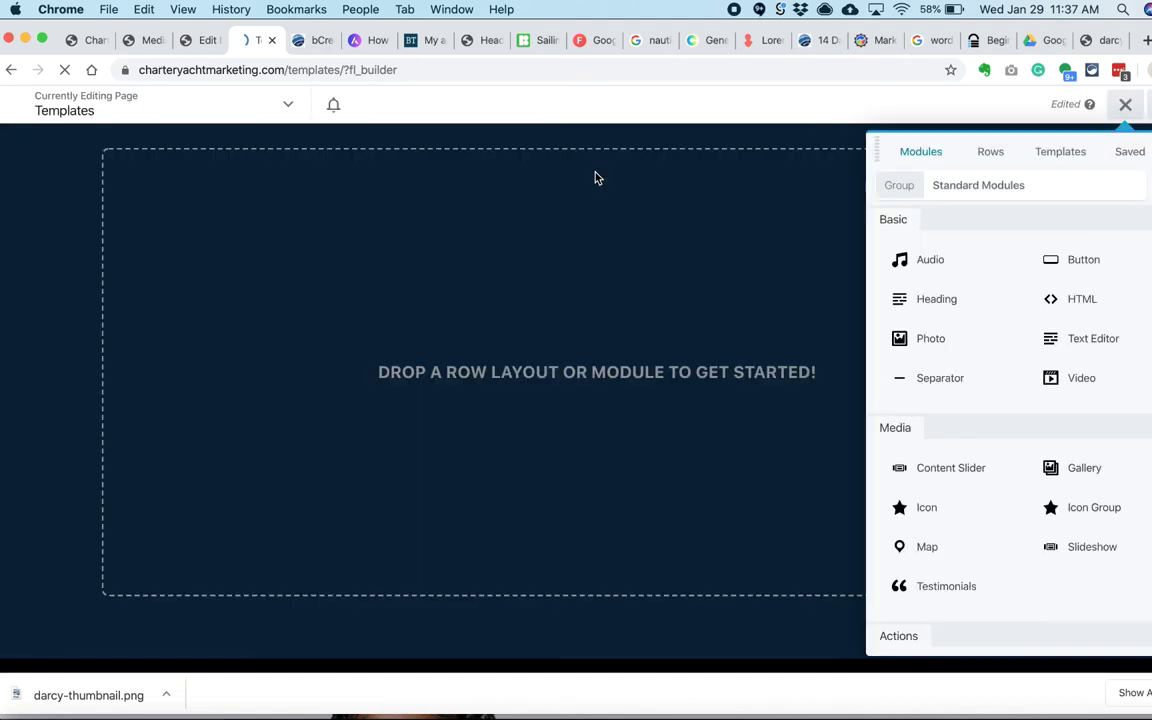
Step: Add the saved title row and photo gallery to the Templates page and publish it
click(1132, 151)
click(737, 166)
drag(737, 166, 707, 185)
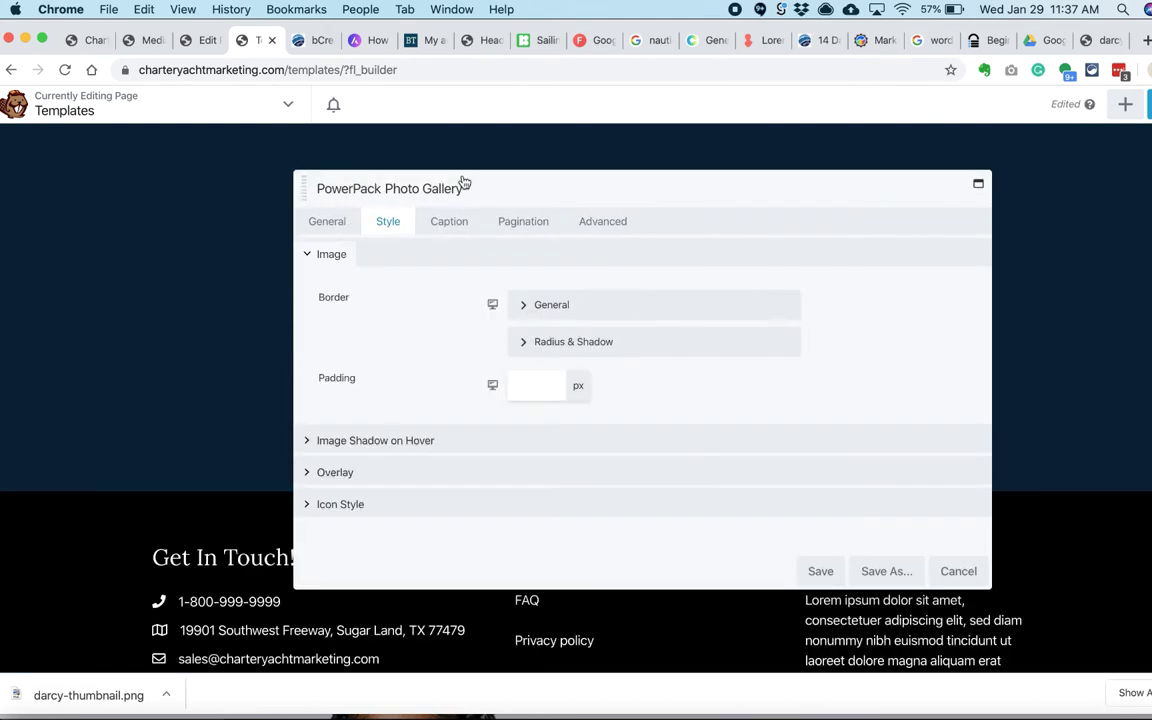
drag(463, 182, 583, 206)
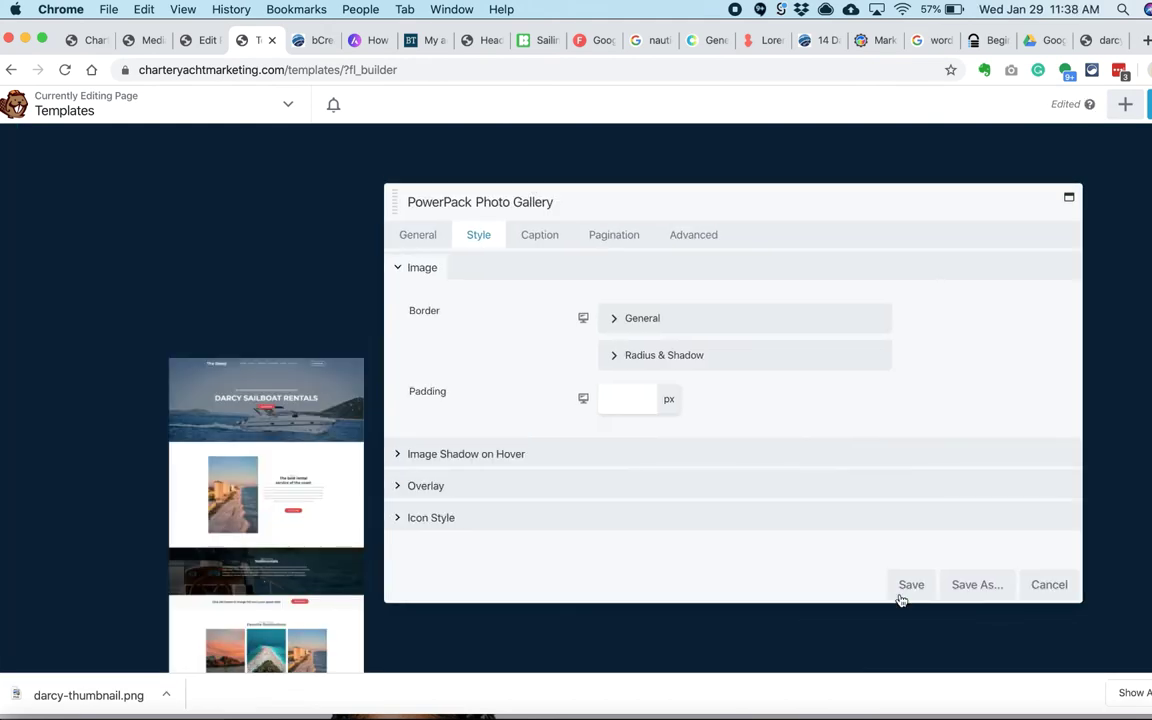
click(900, 599)
click(1148, 104)
click(1095, 103)
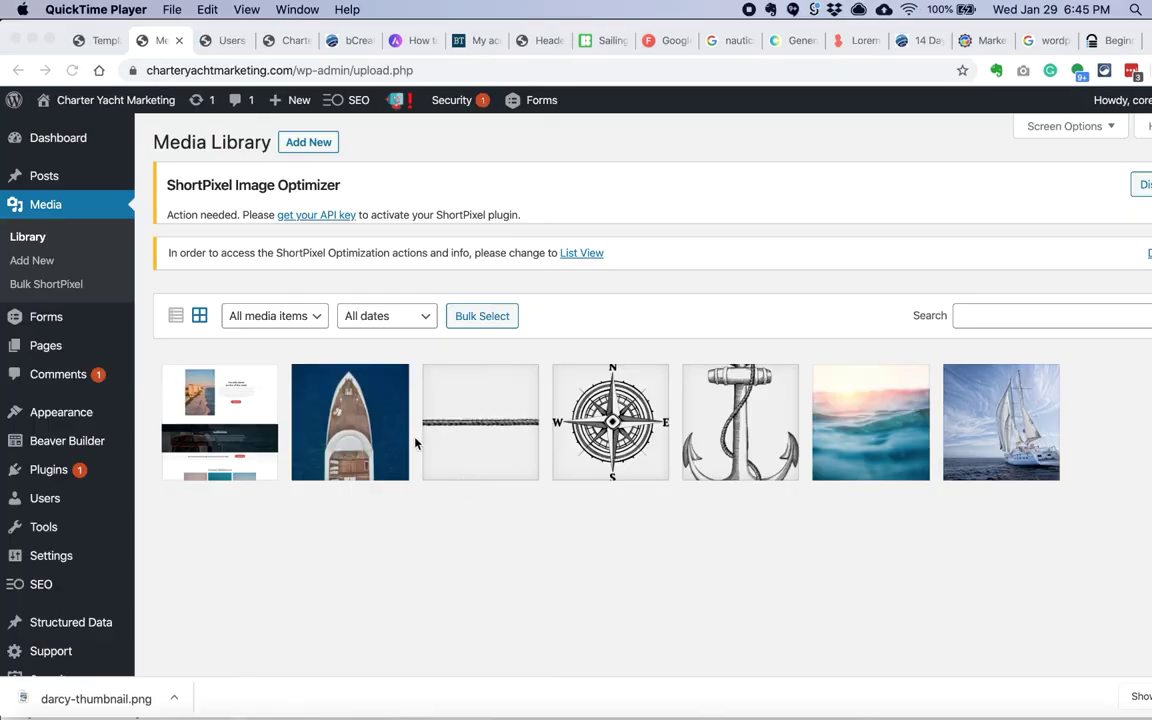
Step: Open the darcy-thumbnail attachment details and start its custom link with the site address
click(219, 419)
click(946, 392)
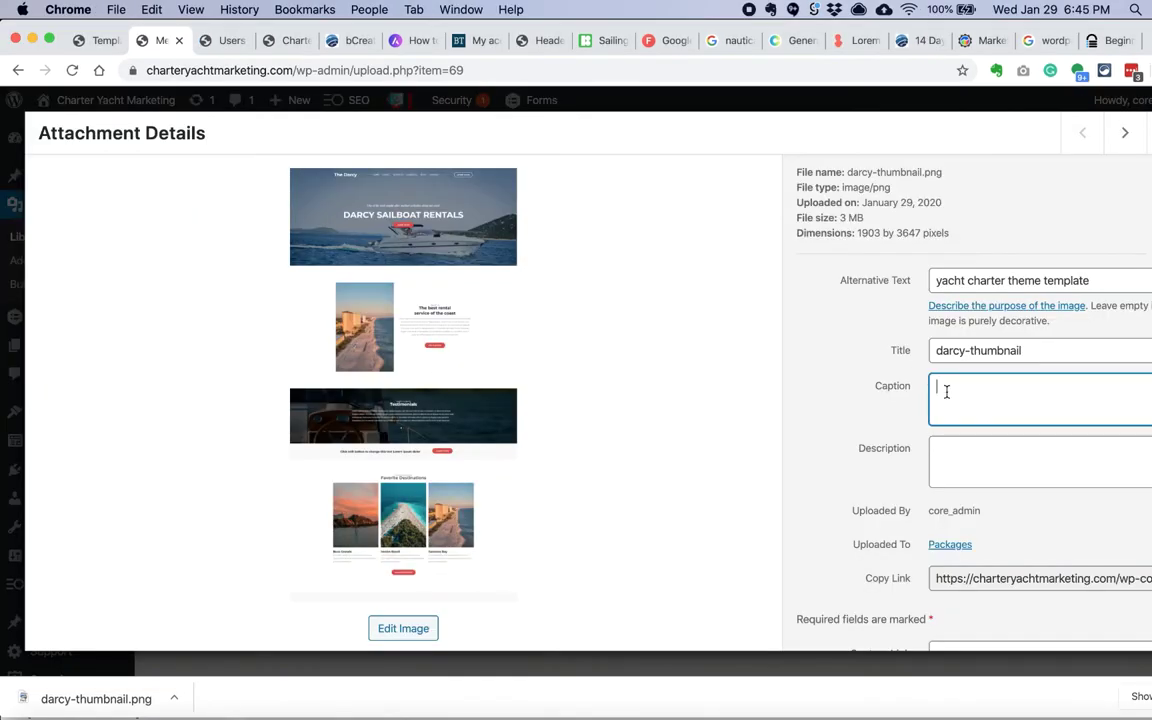
click(993, 476)
scroll(993, 478, down, 3)
click(1040, 512)
text(ht)
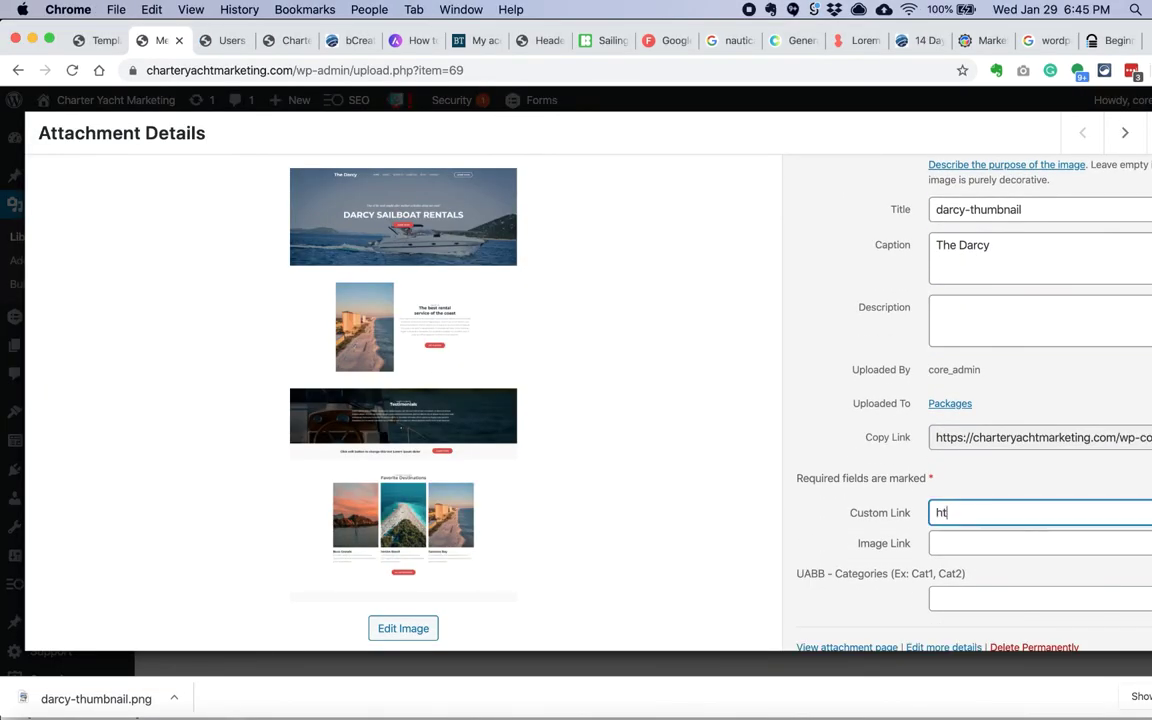
text(tps://)
text(https://charteryachtmarketing.com)
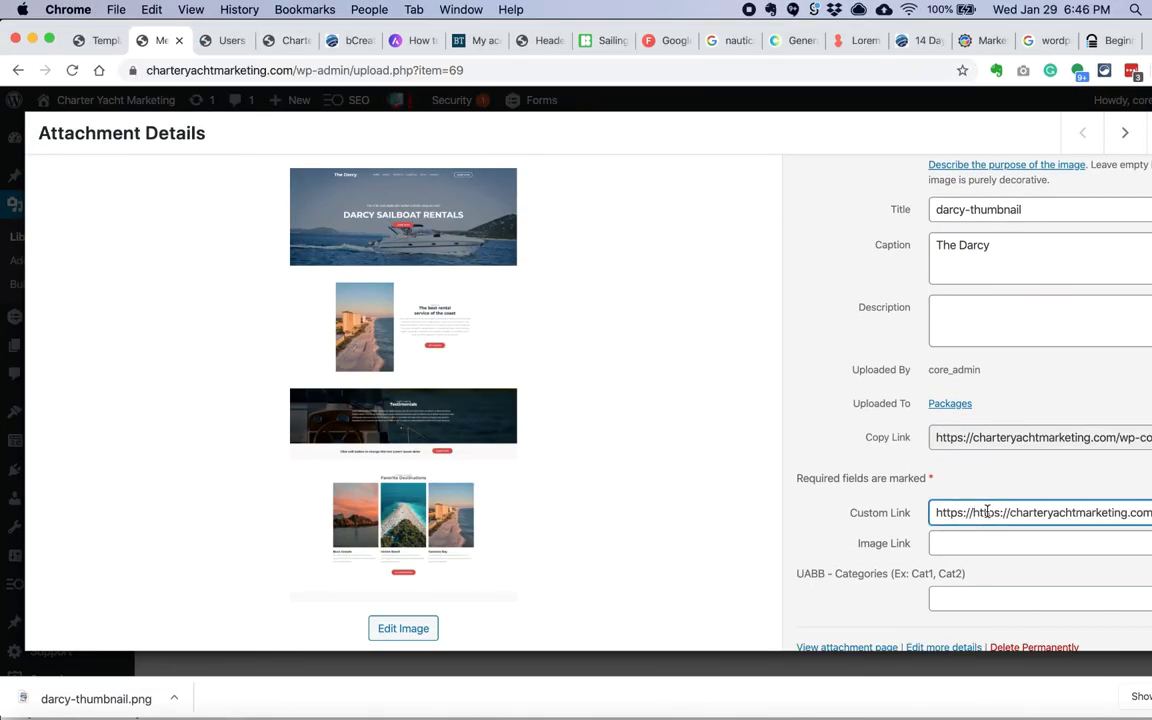
Step: In a new tab, locate the Darcy page at /the-darcy and copy its URL
key(super+t)
text(https://charteryachtmarketing.com)
text(/darcy)
key(Return)
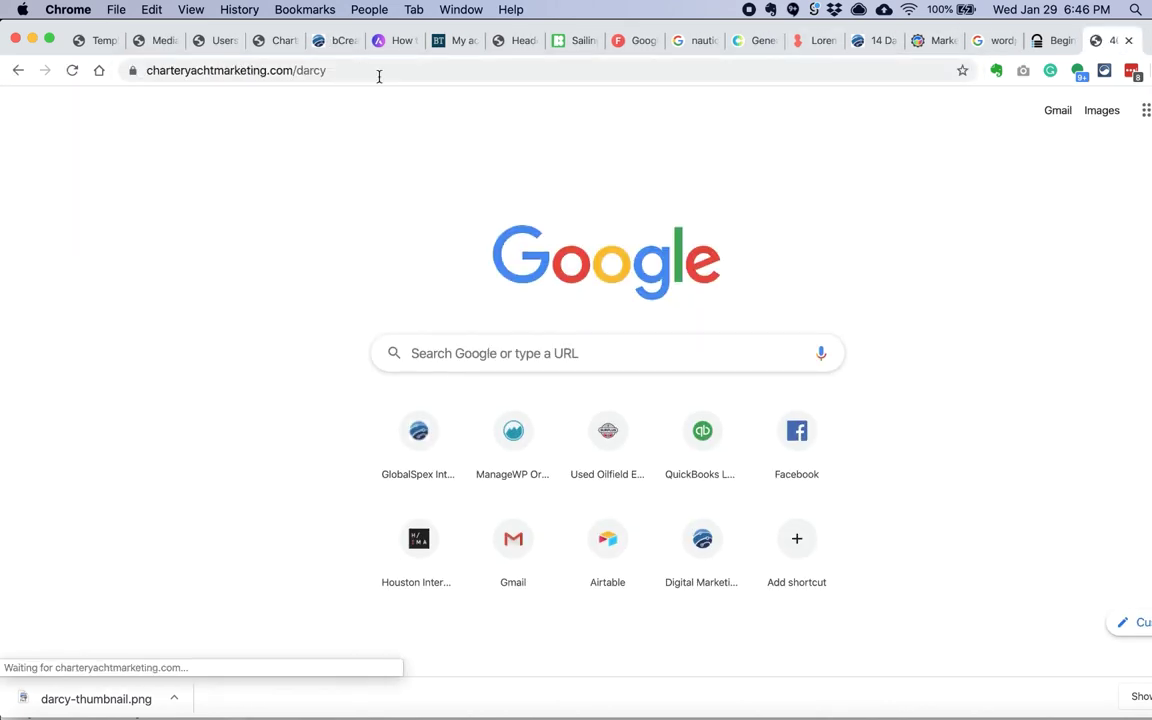
text(the-)
key(Return)
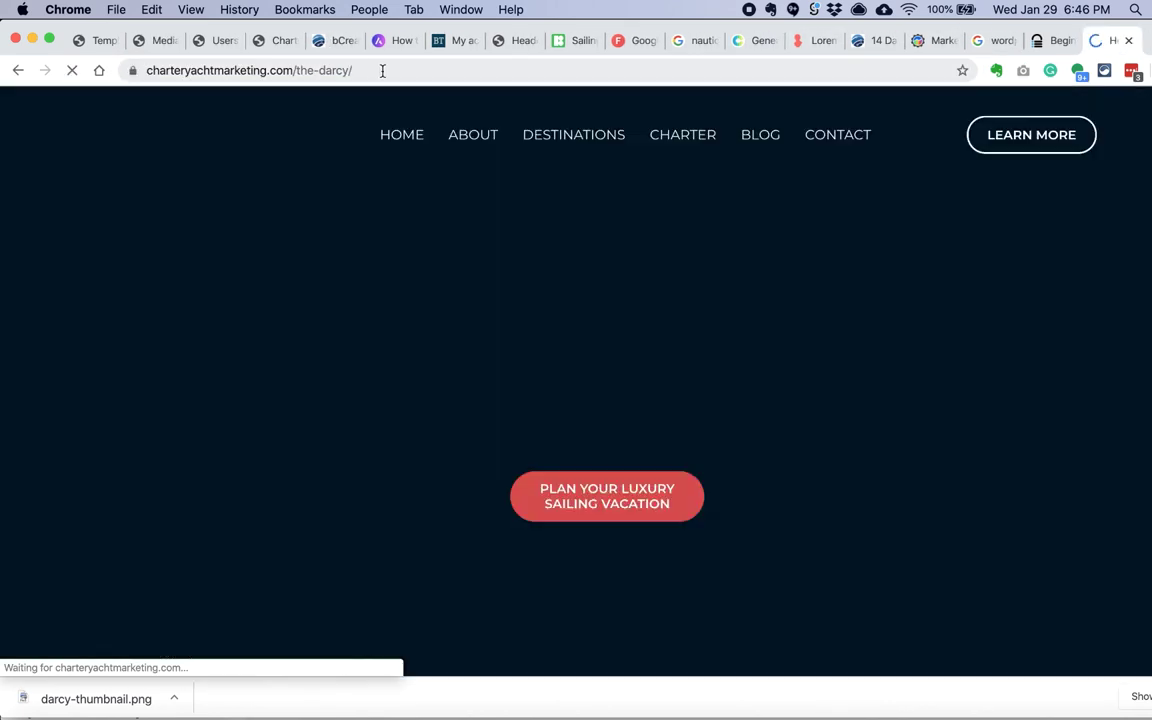
click(382, 70)
Step: Enter the the-darcy page address as the thumbnail's Custom Link
click(80, 41)
click(150, 40)
key(BackSpace)
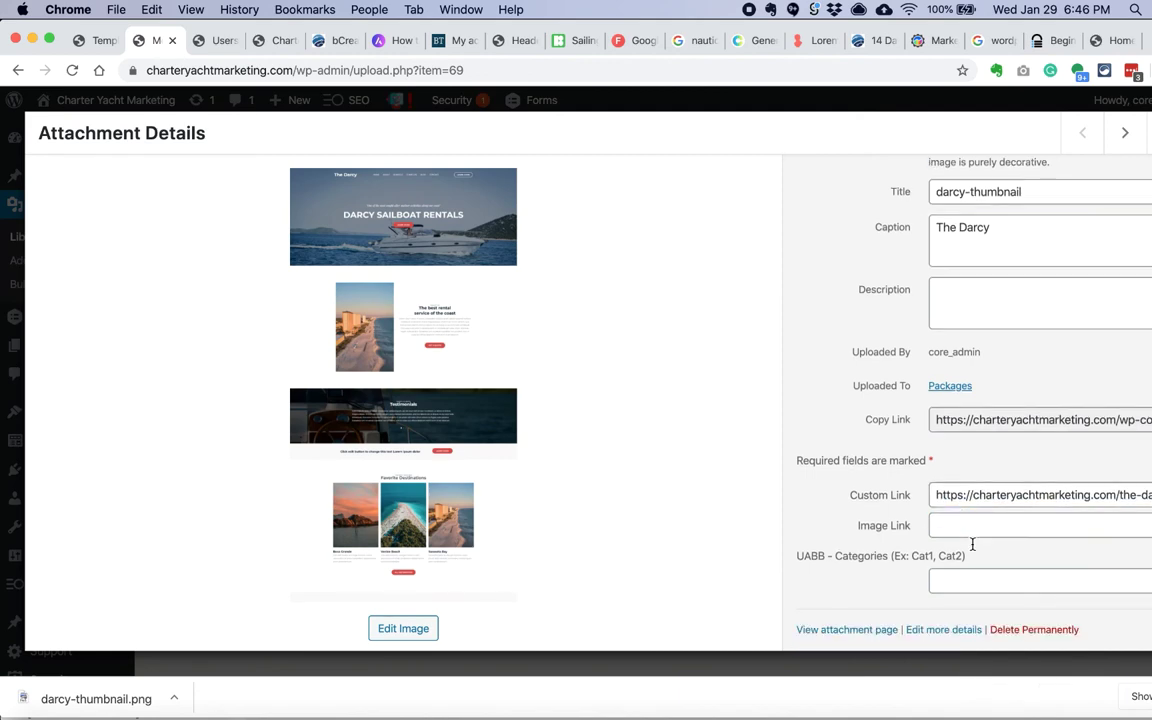
scroll(972, 545, up, 5)
click(1125, 132)
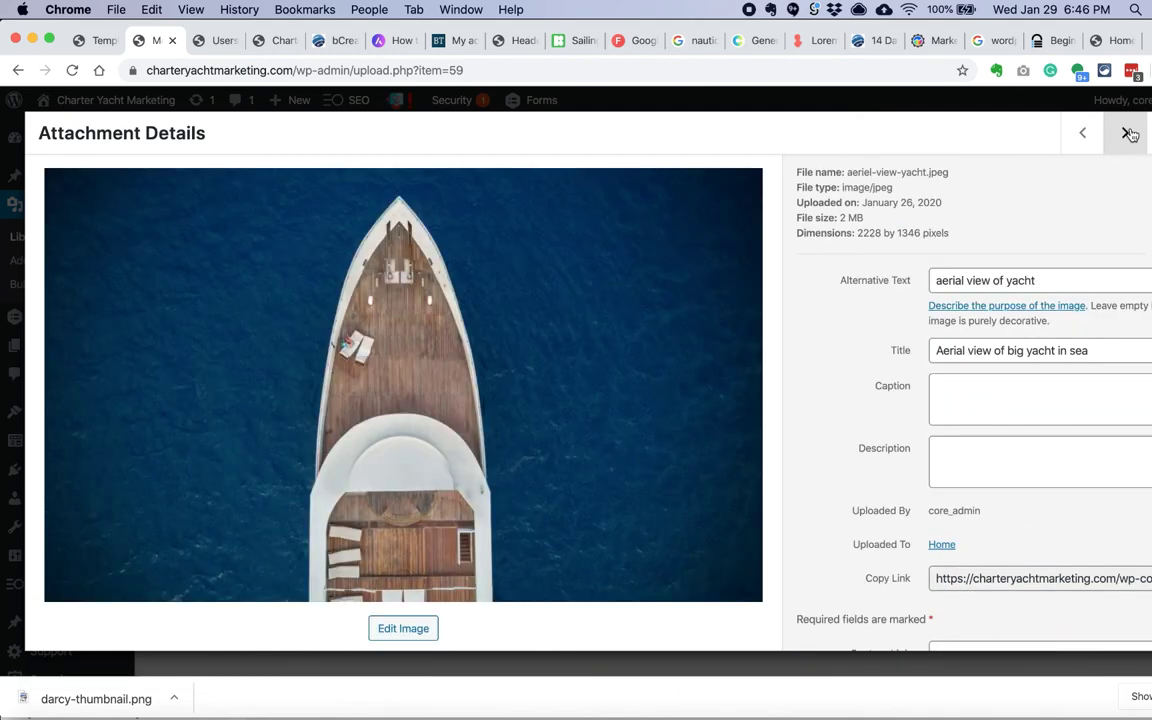
Step: Close Attachment Details and return to the Templates page
scroll(995, 371, down, 1)
click(995, 371)
key(Escape)
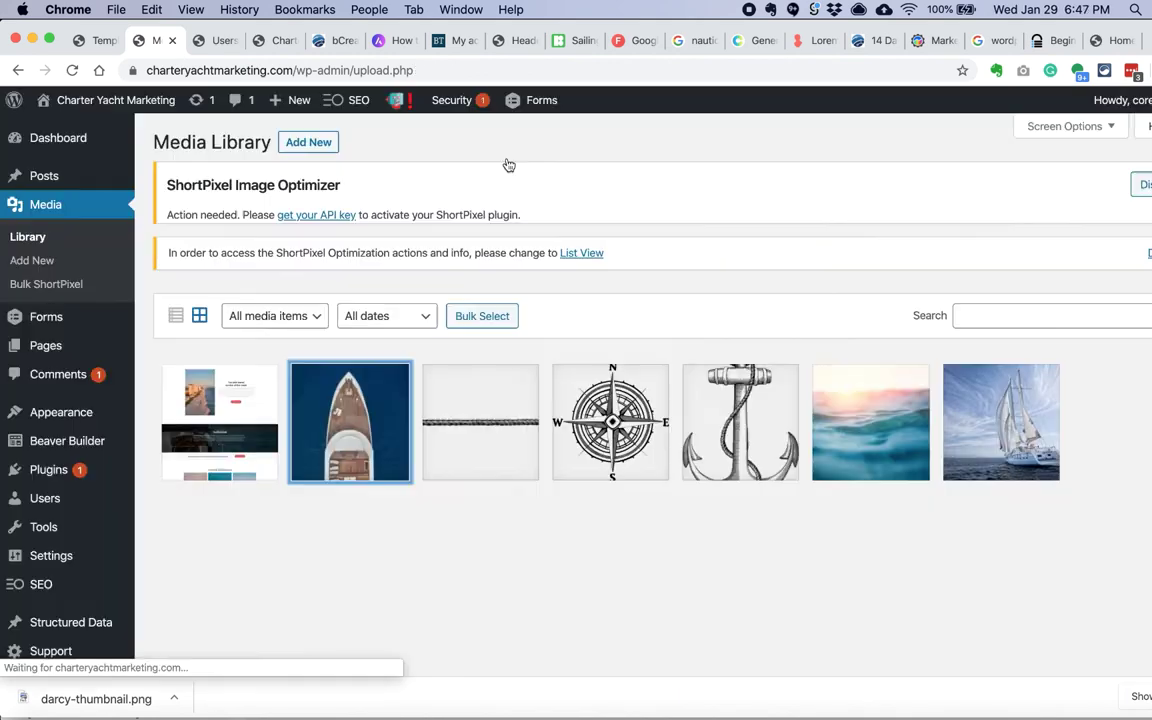
click(100, 40)
scroll(411, 368, down, 4)
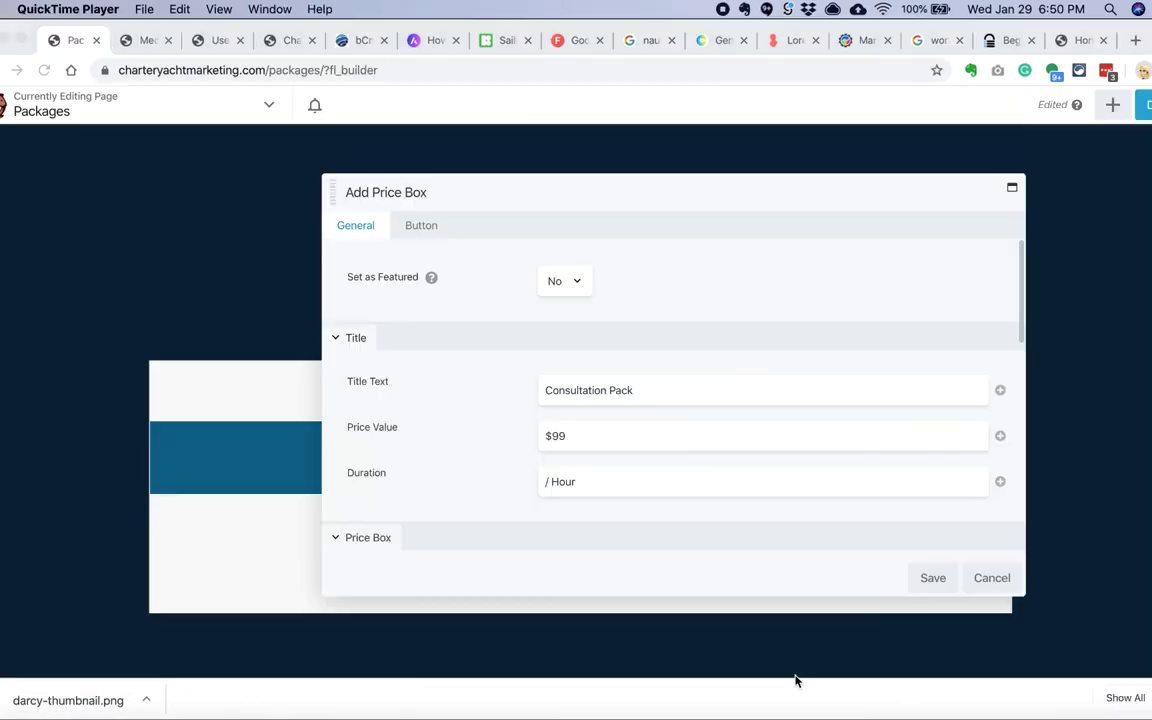
Step: Retitle the first price box 'Monthly Plan' and save it
triple_click(600, 390)
text(T)
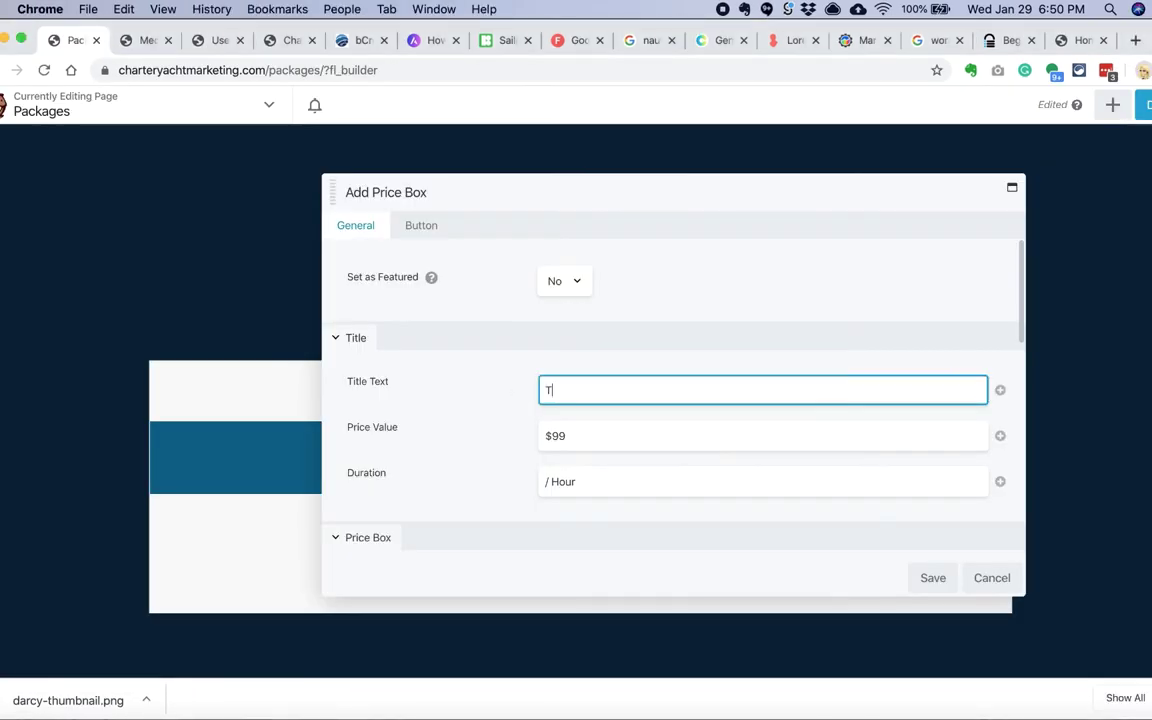
text(onthly Plan)
scroll(556, 430, down, 1)
text(th)
scroll(715, 481, down, 5)
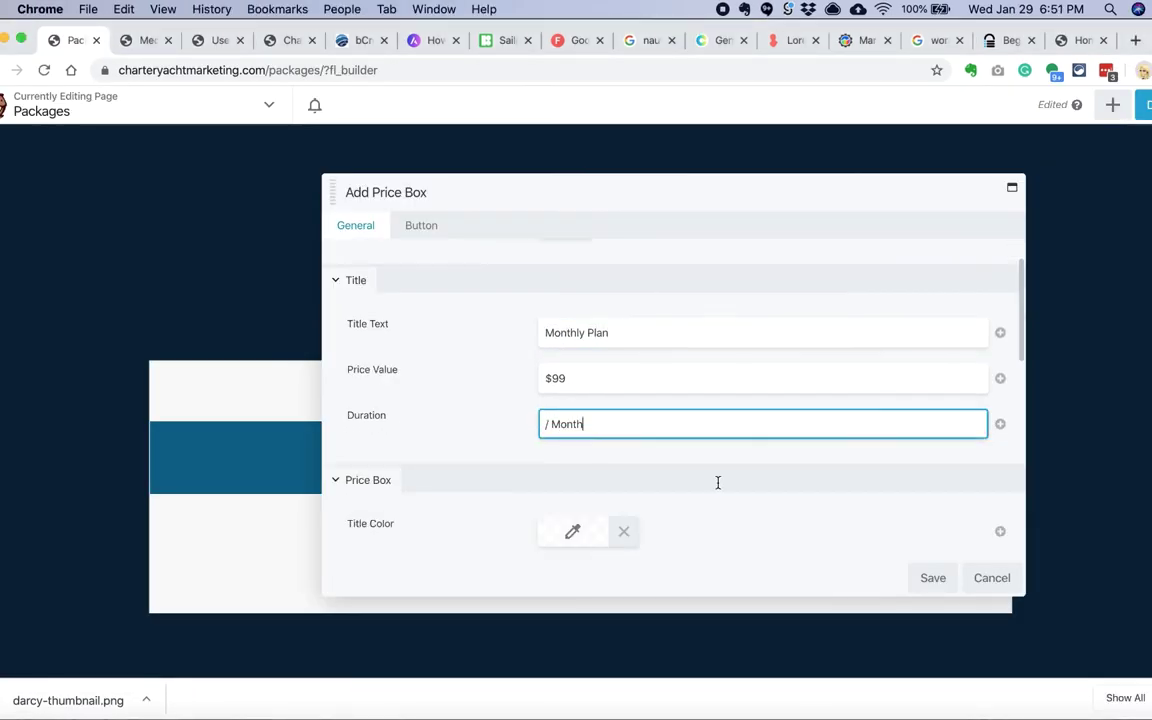
click(932, 577)
Step: Add a second price box titled 'Annual Plan', calculating its discounted price
click(591, 378)
triple_click(600, 390)
text(Annua)
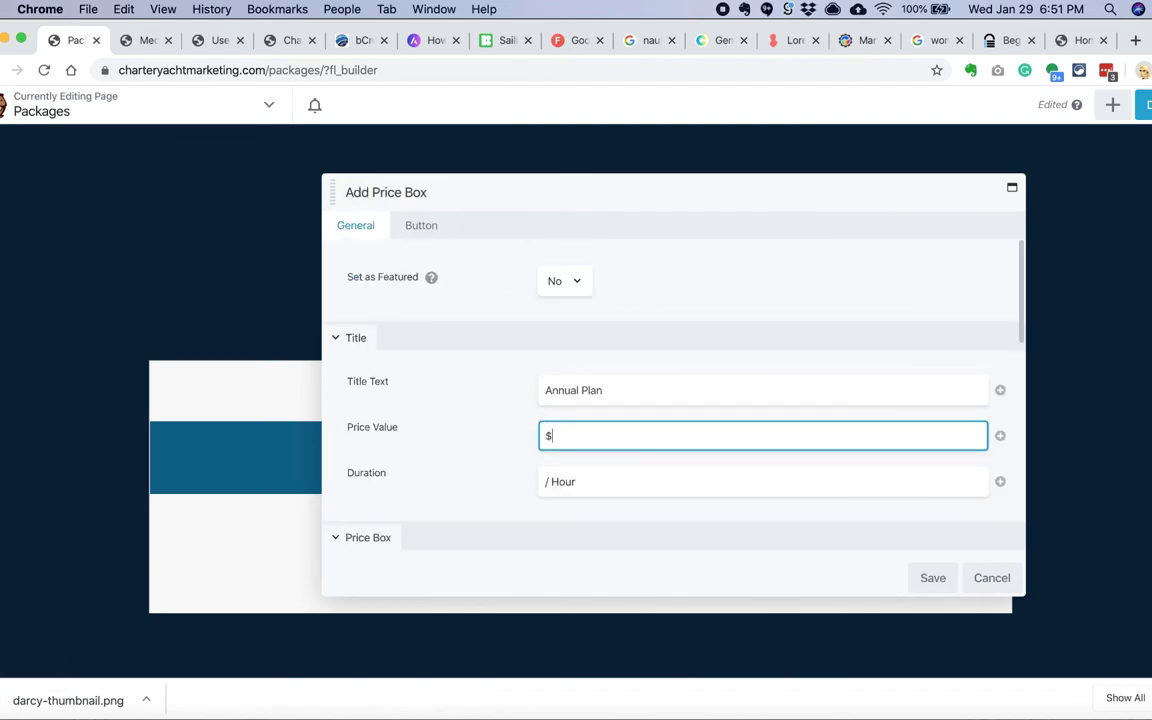
key(super+space)
text(99*)
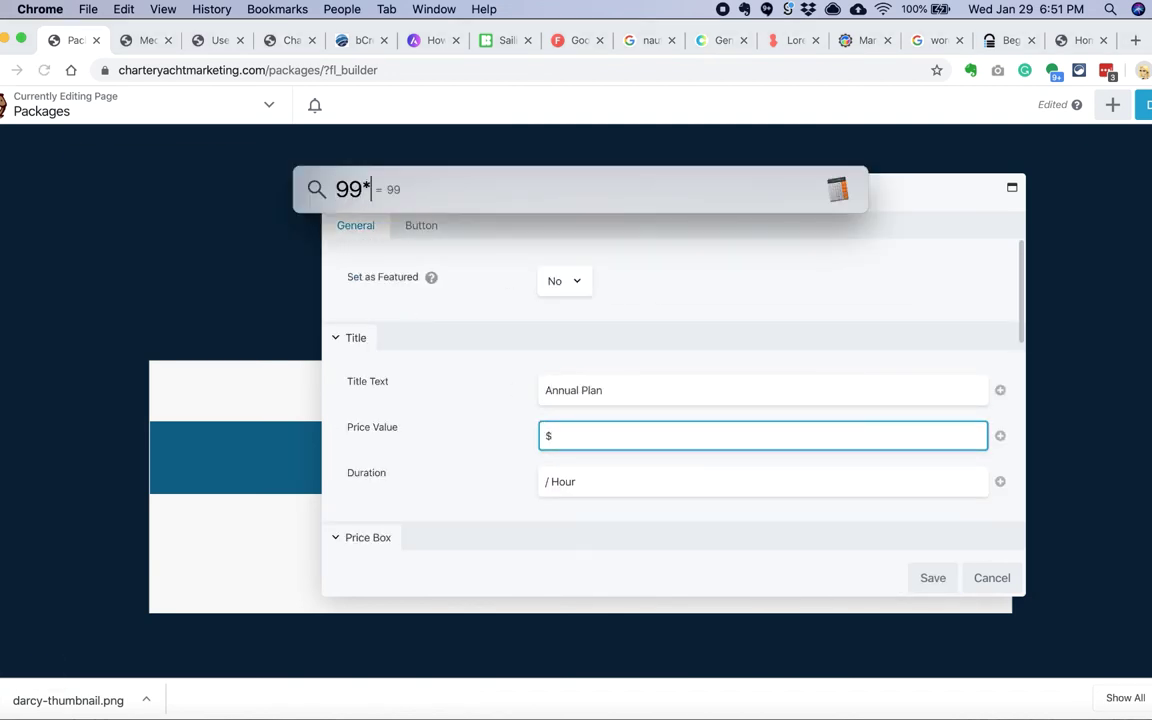
text(.10)
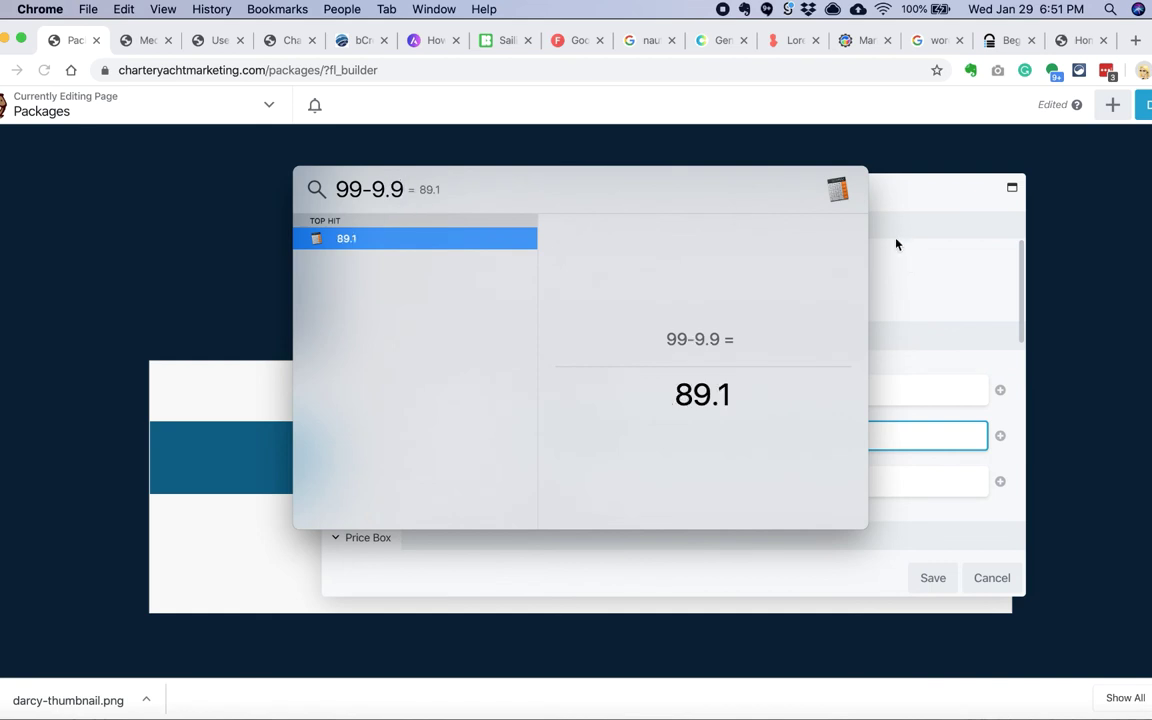
key(Escape)
key(Return)
Step: Expand the price table's title typography font and style options
drag(612, 207, 666, 246)
mouse_move(472, 338)
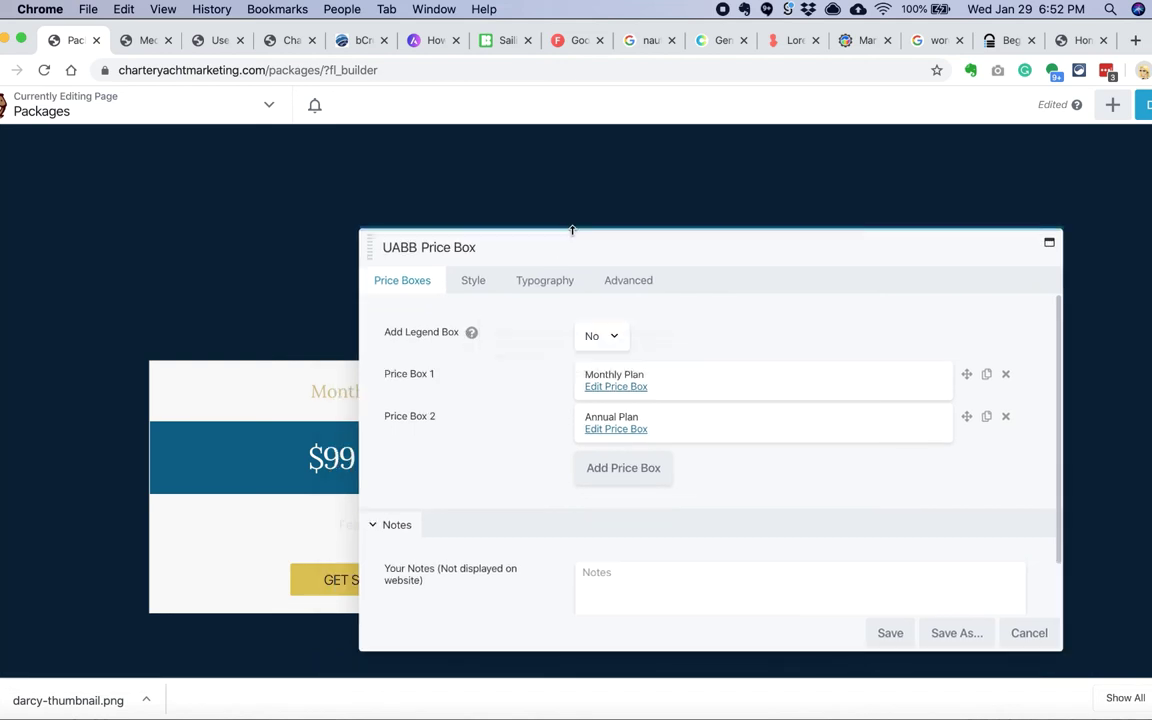
drag(542, 357, 620, 247)
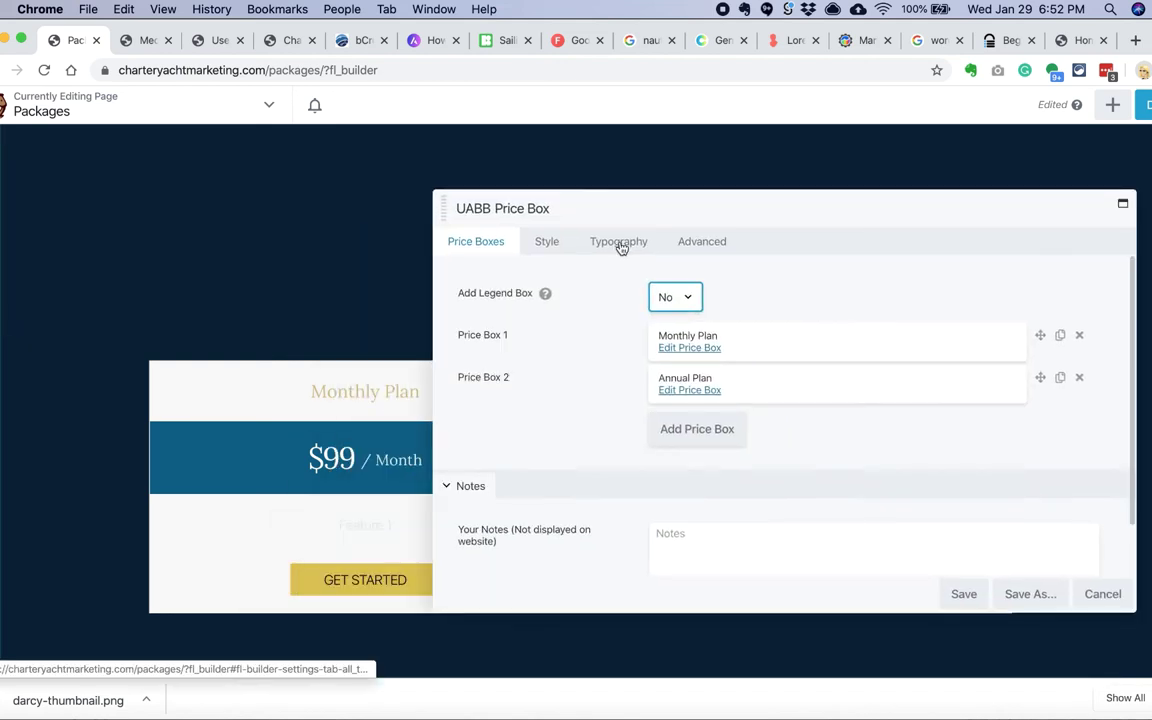
click(620, 245)
click(669, 373)
click(700, 496)
scroll(622, 437, down, 3)
Step: Review the price box style settings, then return to the price box list
click(547, 241)
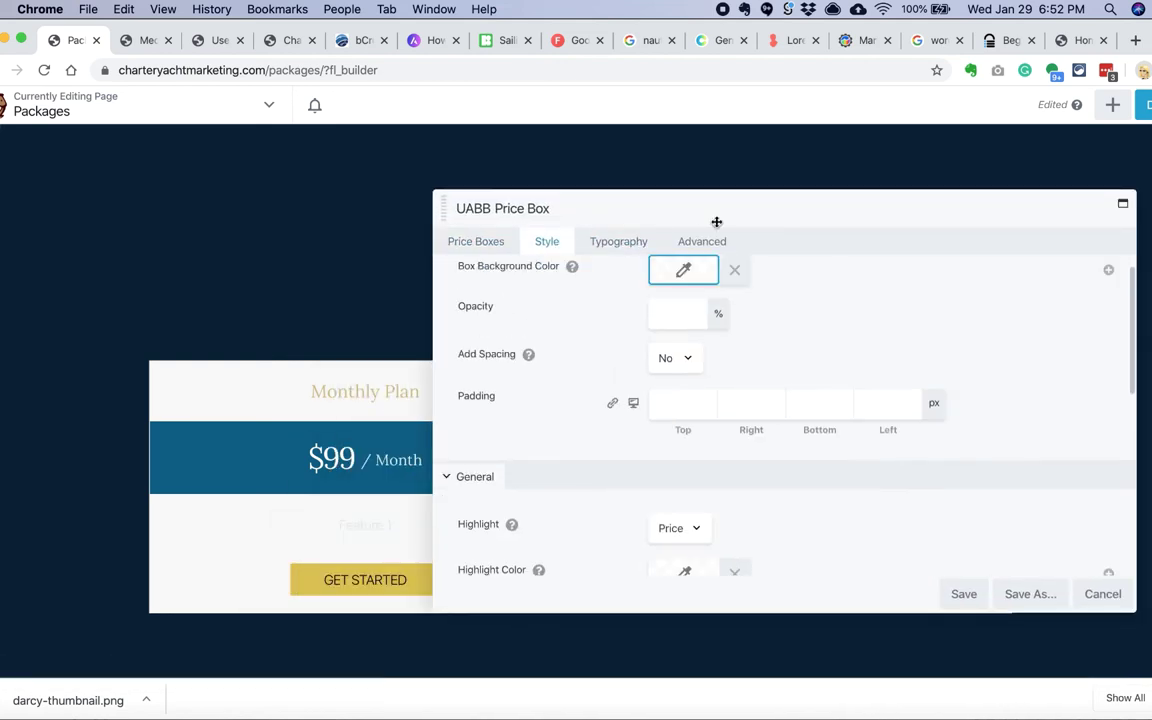
scroll(705, 383, down, 4)
scroll(705, 383, up, 4)
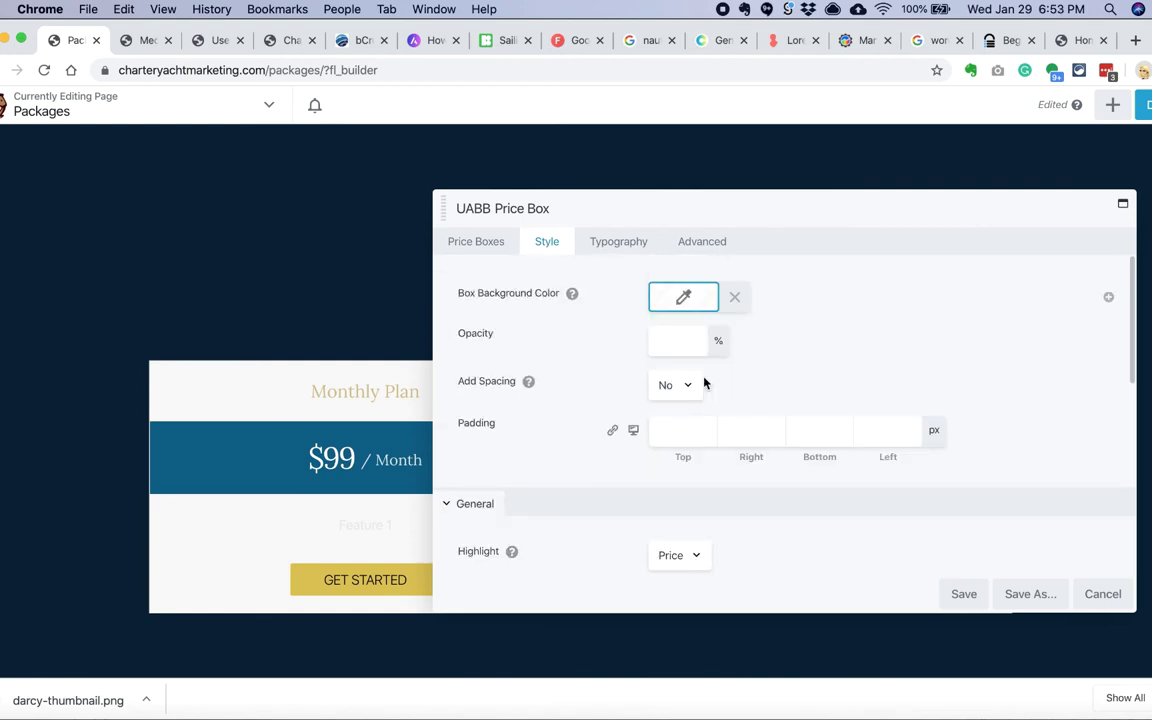
scroll(638, 350, down, 3)
scroll(638, 350, up, 3)
scroll(638, 350, down, 8)
click(618, 241)
scroll(630, 372, down, 10)
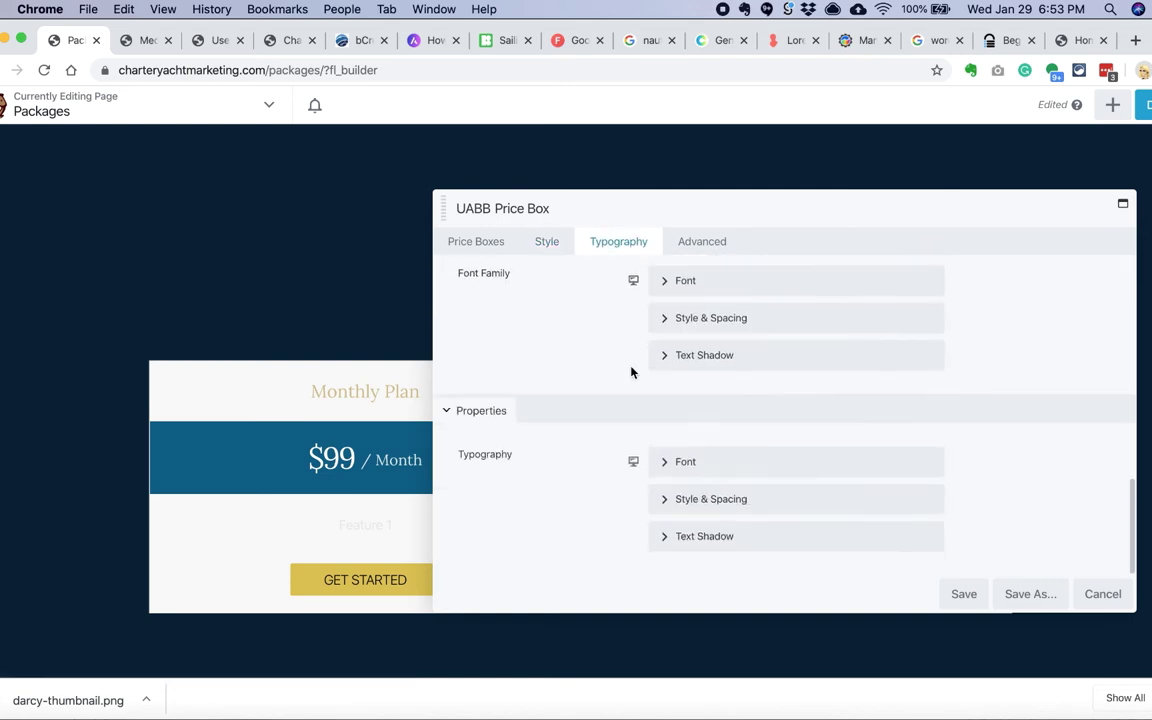
scroll(594, 419, up, 10)
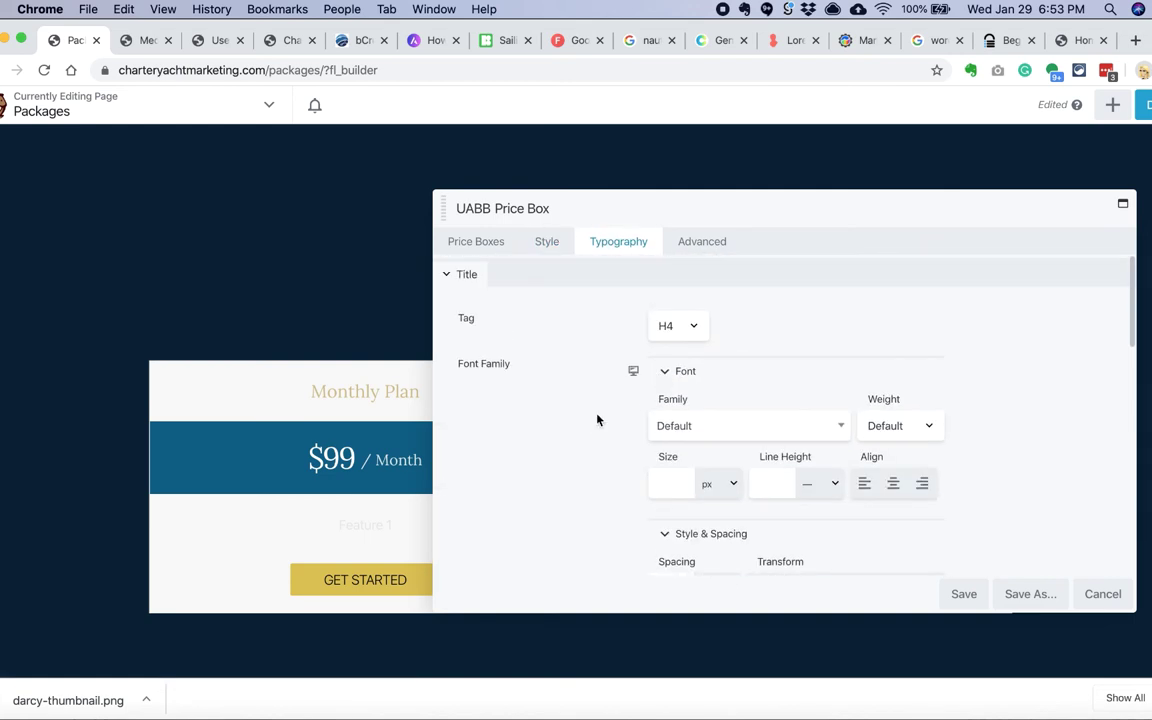
click(476, 241)
Step: Make the Monthly Plan title colour black using the saved presets
click(670, 321)
drag(470, 219, 750, 213)
scroll(640, 486, down, 10)
scroll(640, 486, up, 10)
click(766, 331)
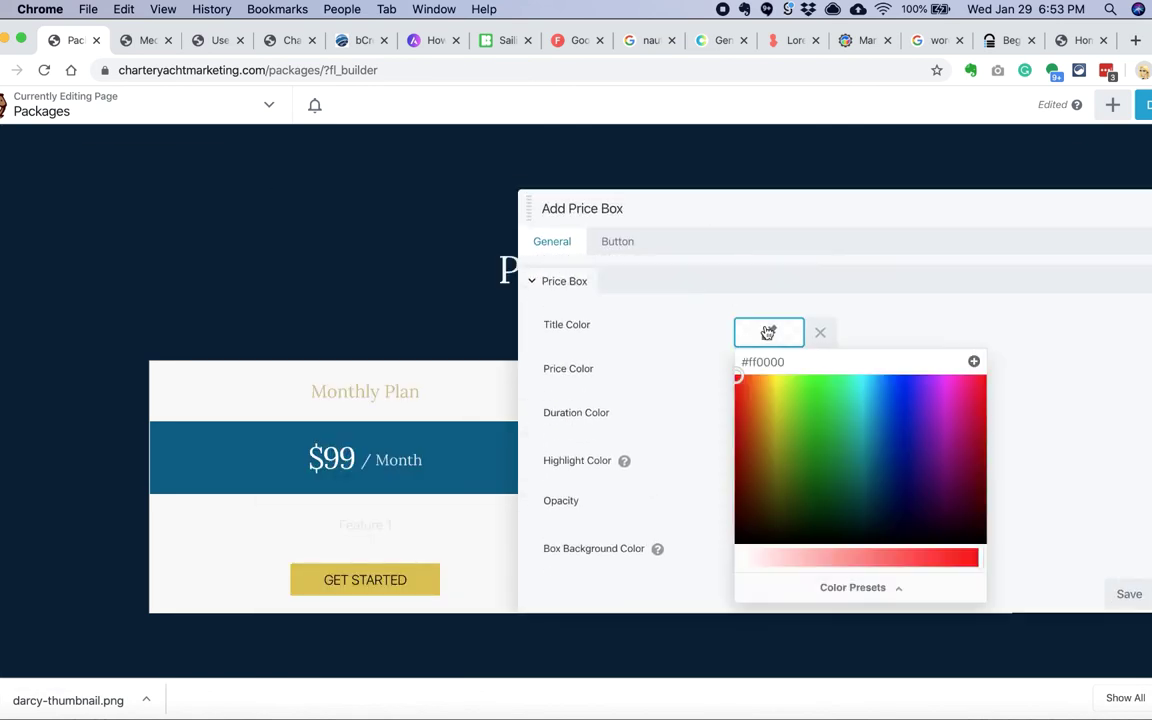
click(853, 587)
click(766, 442)
click(1140, 596)
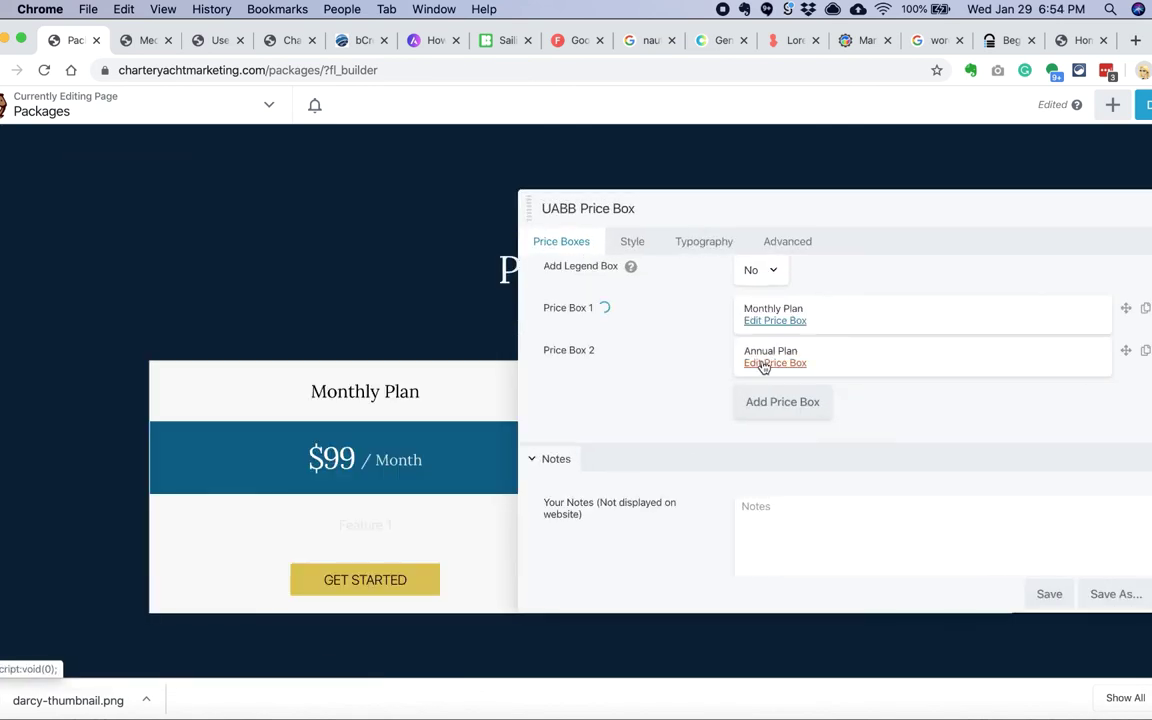
Step: Save the price table, then update and save the Monthly Plan price box
click(764, 364)
click(525, 284)
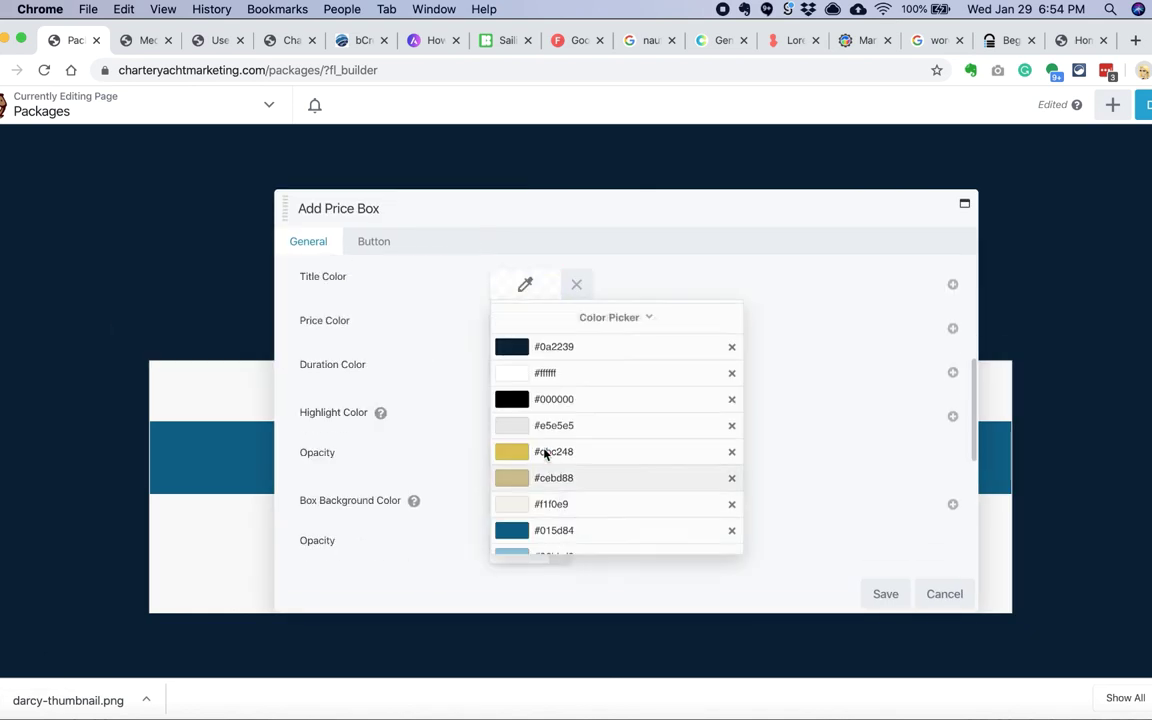
click(884, 596)
click(807, 596)
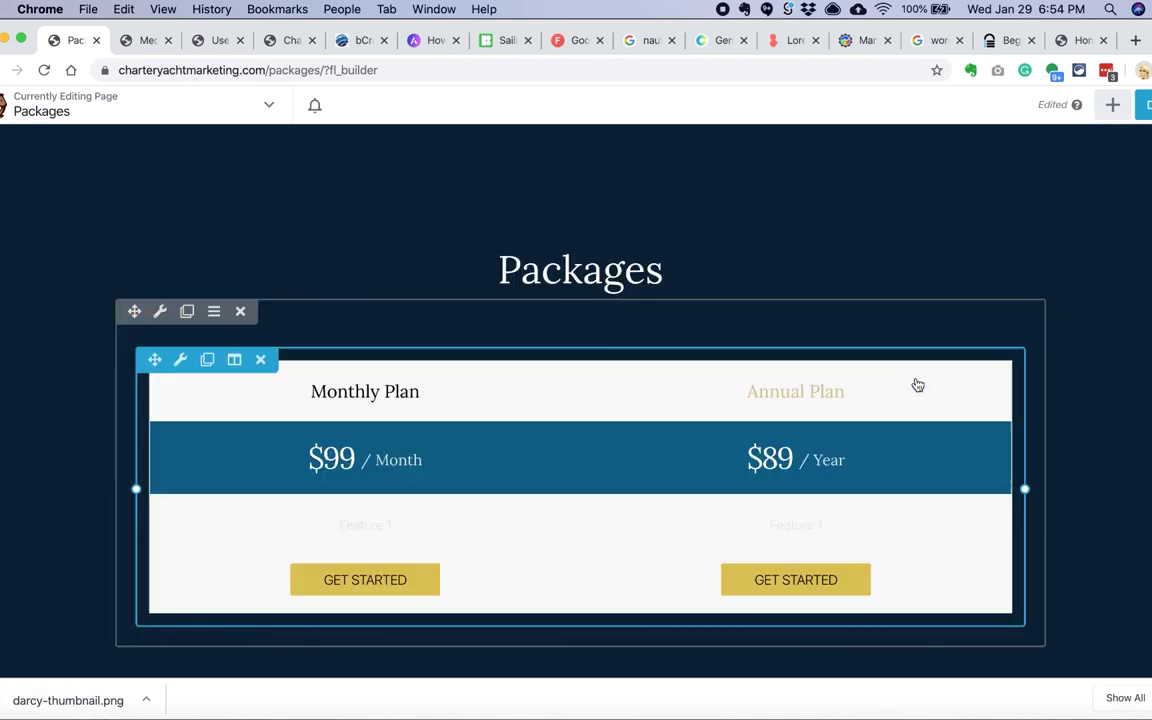
click(900, 383)
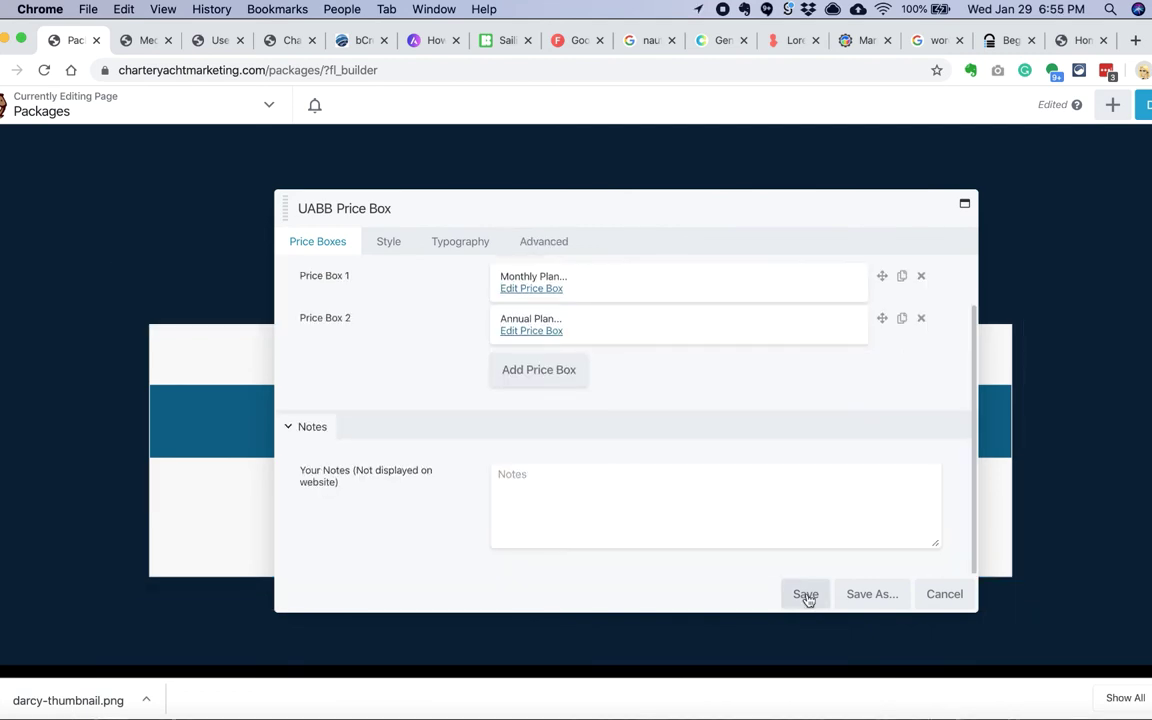
click(513, 289)
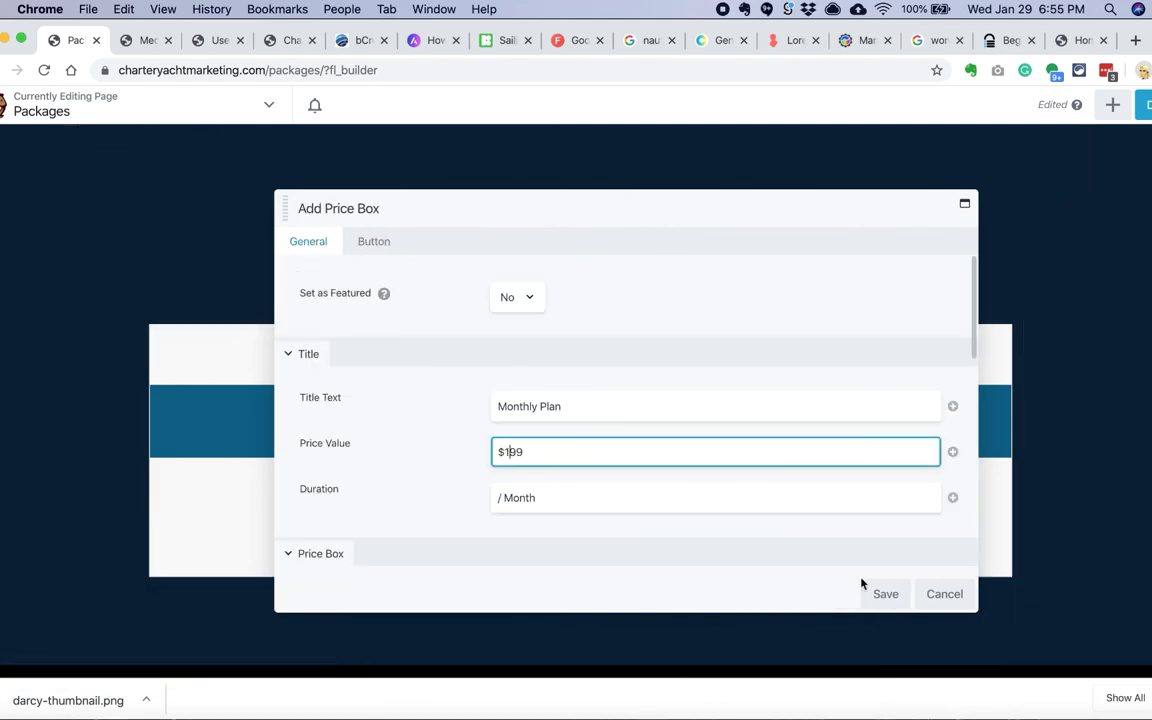
click(884, 594)
Step: Add a Text Editor below the table with the automatic-renewal subscription note
click(1111, 105)
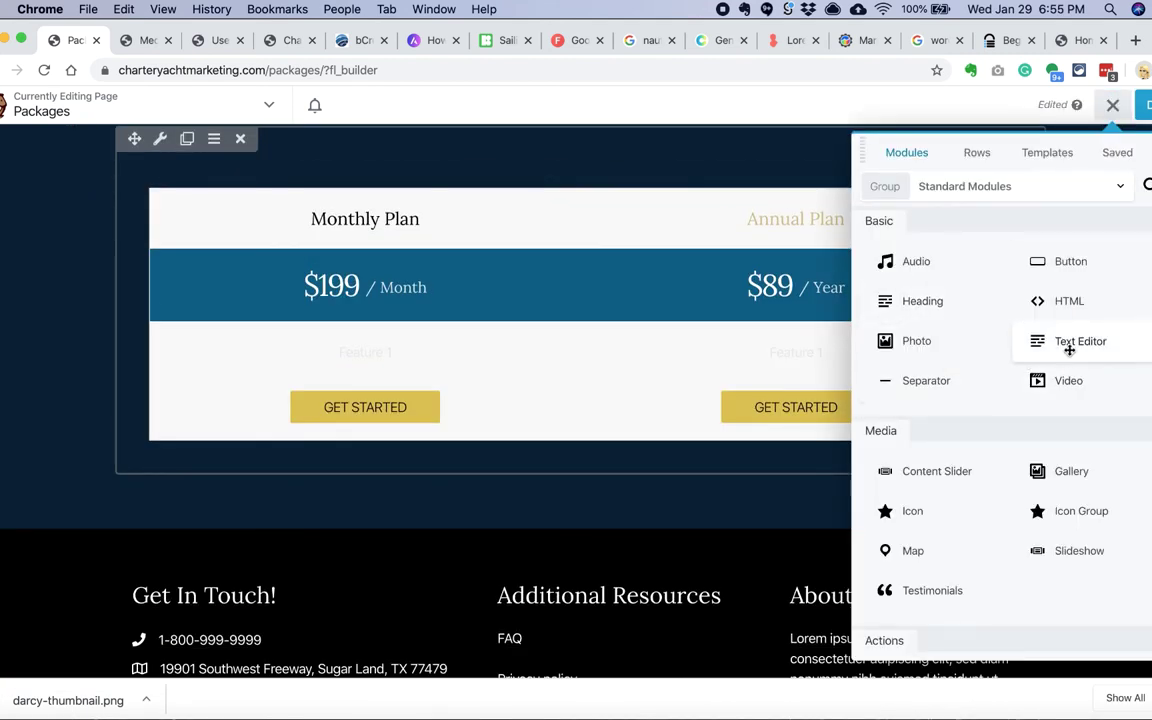
drag(1069, 349, 581, 512)
text(Subscriptions automatically renew at the end of the term. You may cancel any time.)
click(899, 295)
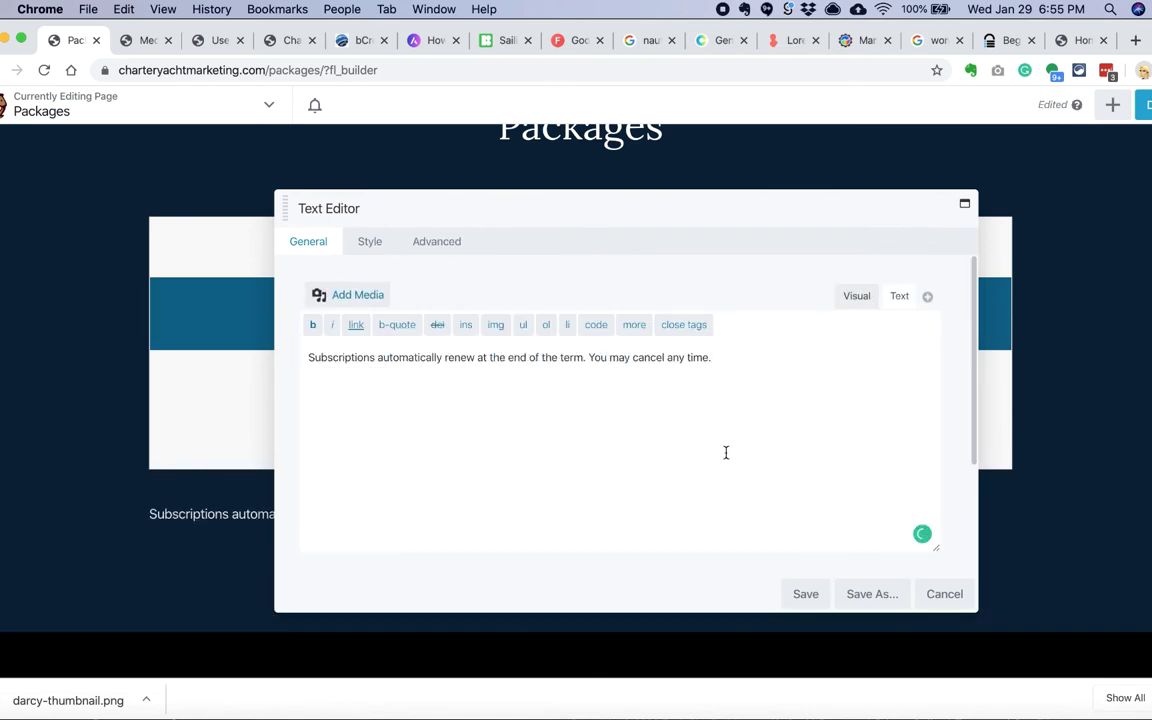
click(369, 241)
click(514, 339)
click(806, 594)
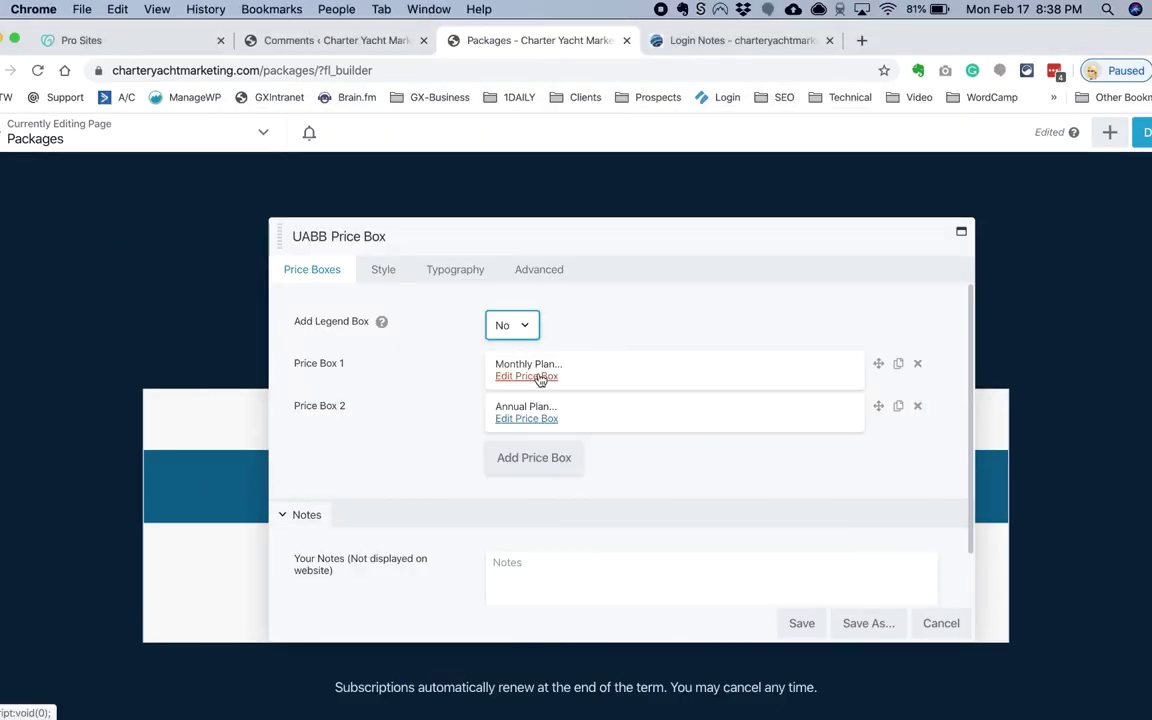
Step: Retitle the first price box 'The Day Sail' and enter its first feature, '1 page website'
click(540, 378)
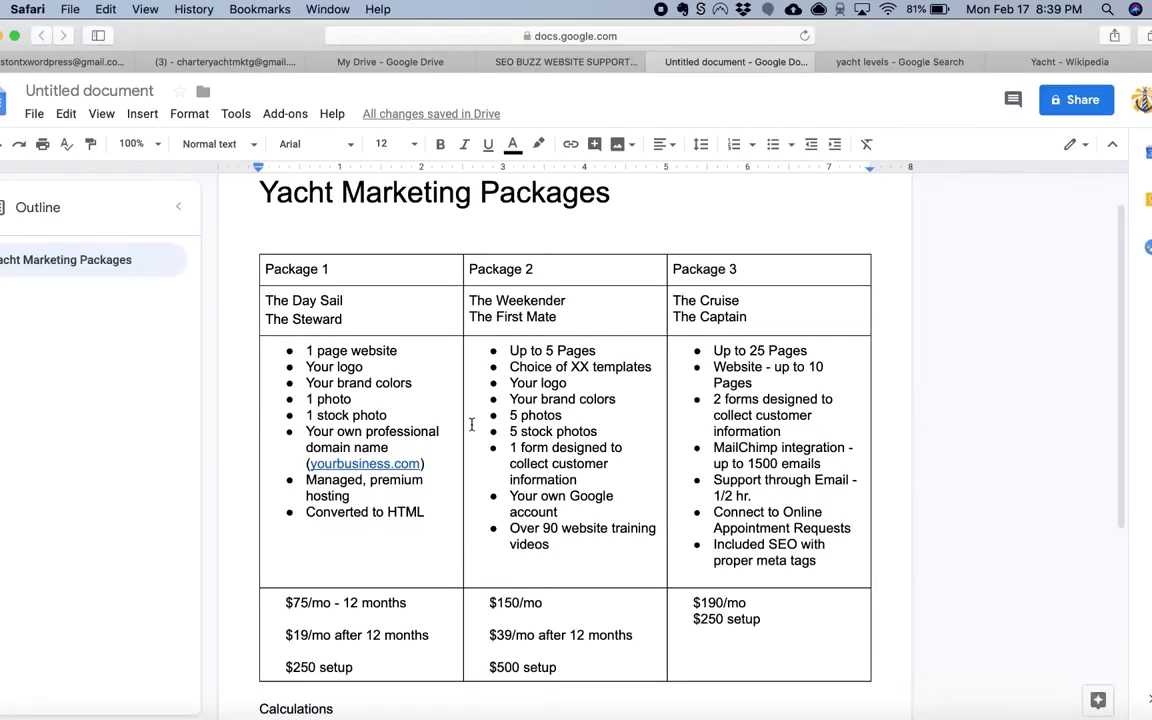
key(BackSpace)
key(BackSpace)
key(BackSpace)
text(Day Sai)
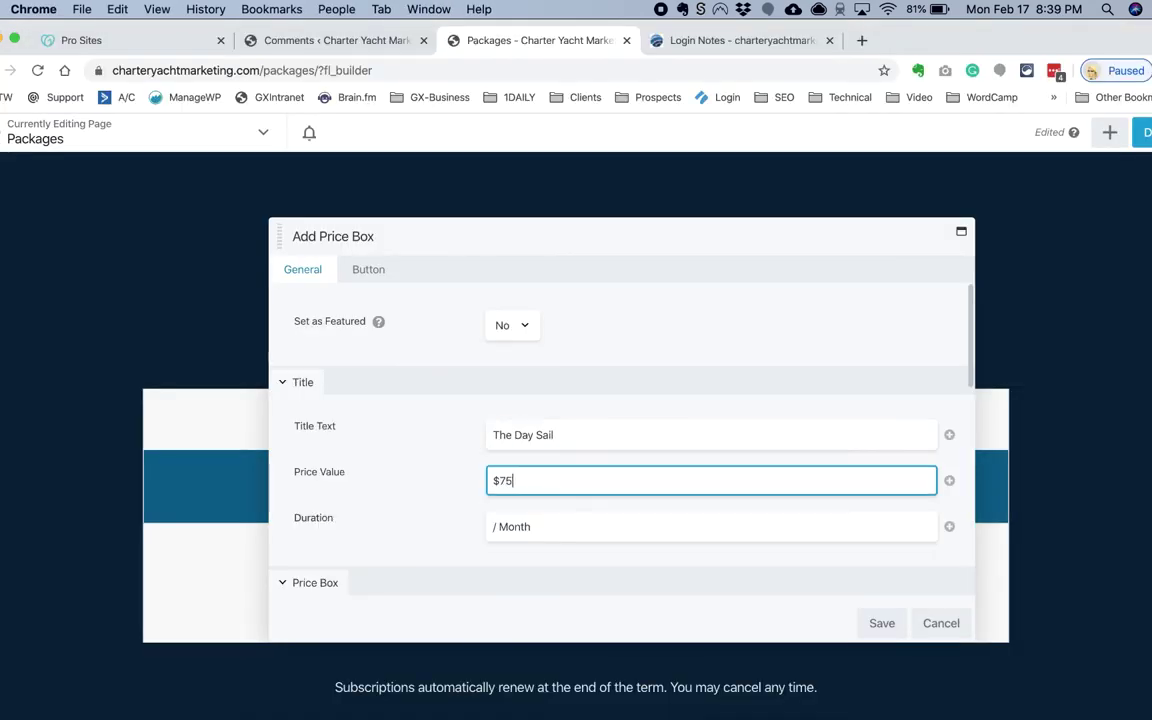
scroll(560, 449, down, 5)
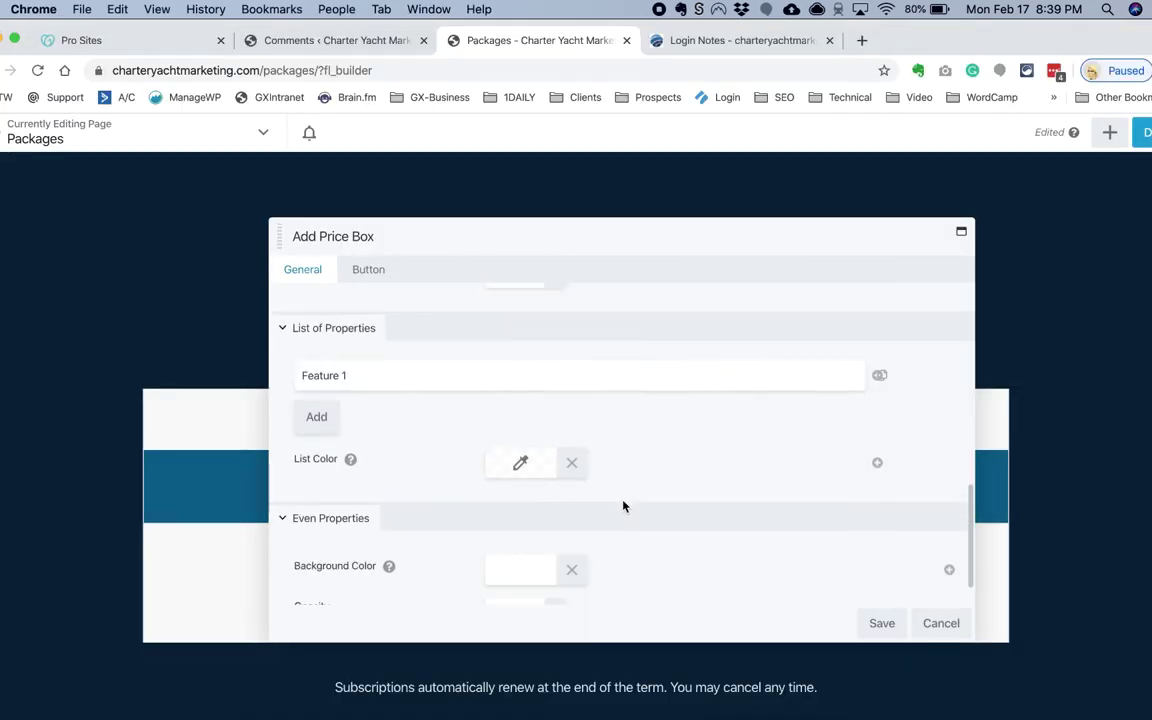
text(1 page website)
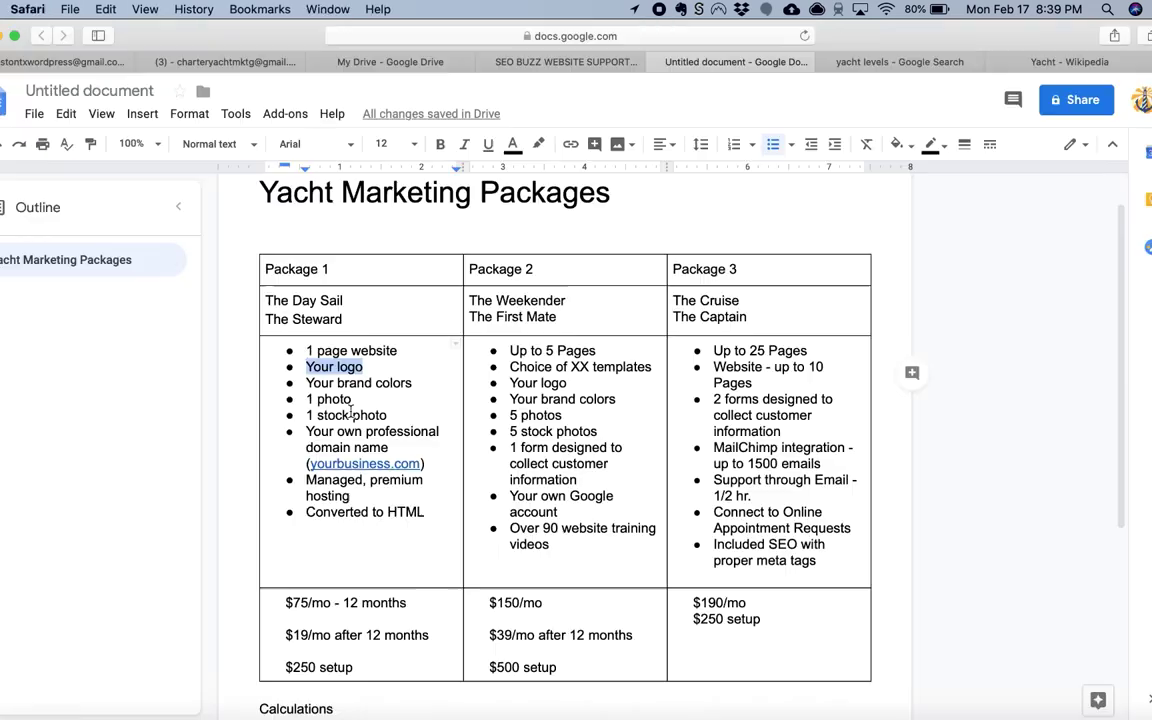
Step: Add the 'Your logo' and photo feature rows, then add the second price box, The Weekender
click(314, 375)
text(Your logo)
click(316, 442)
drag(306, 383, 412, 383)
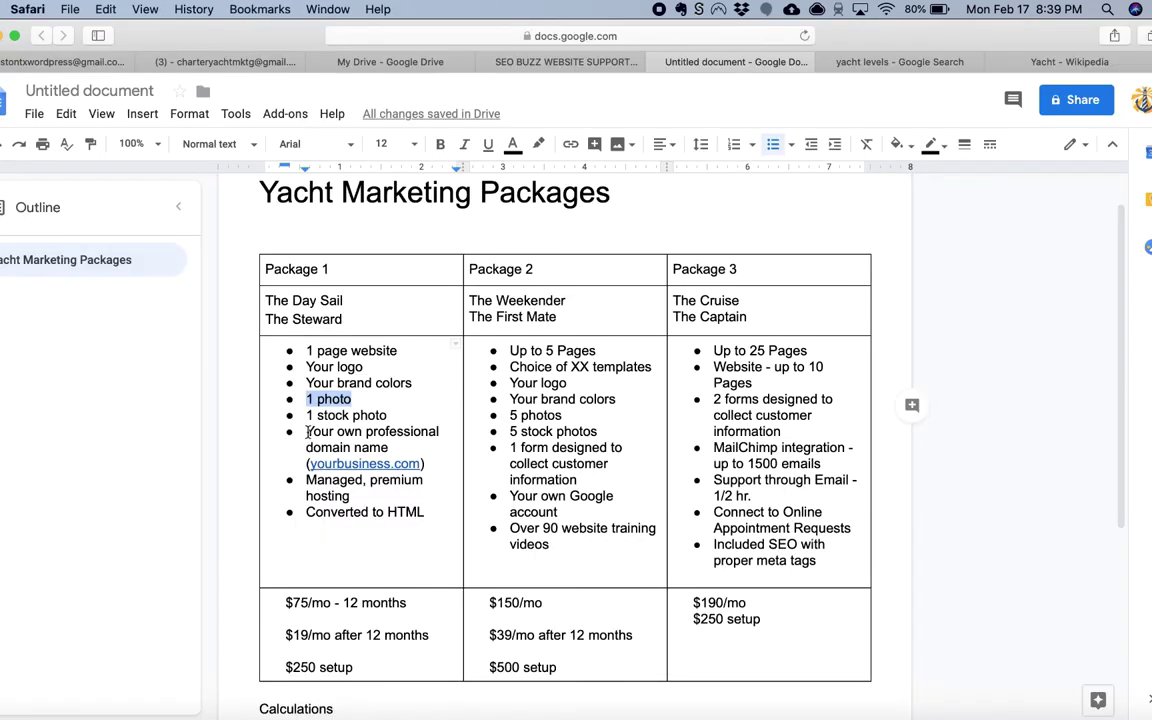
text(photo)
drag(306, 431, 425, 464)
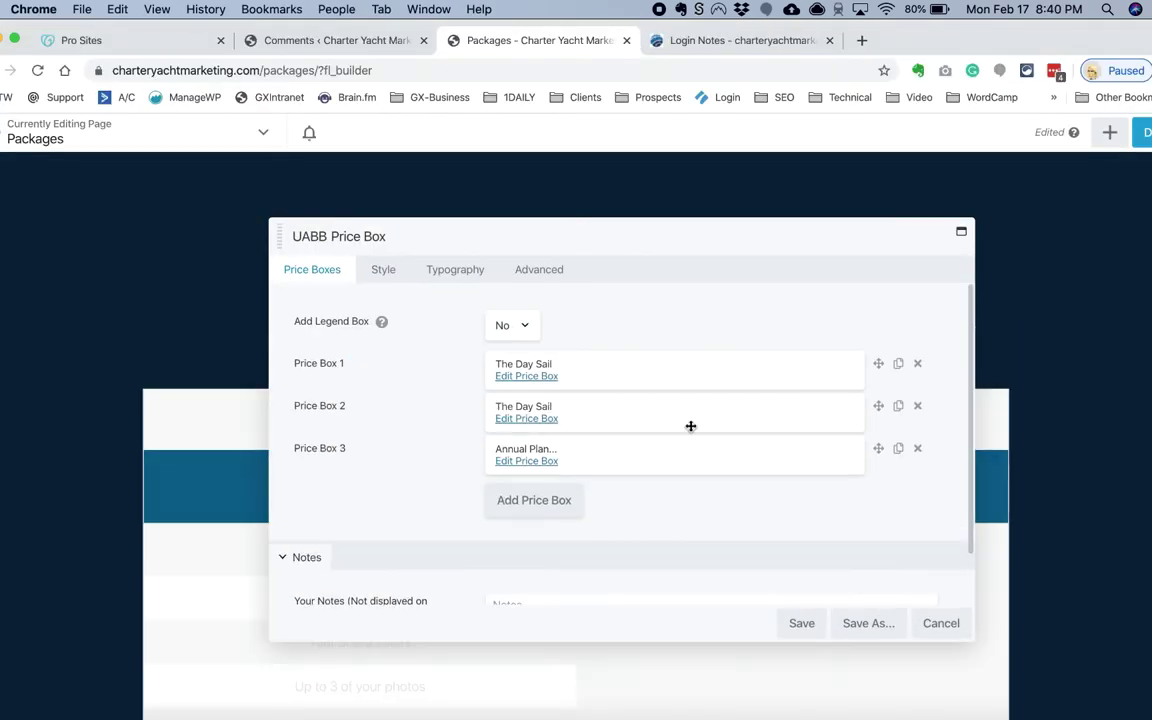
click(917, 448)
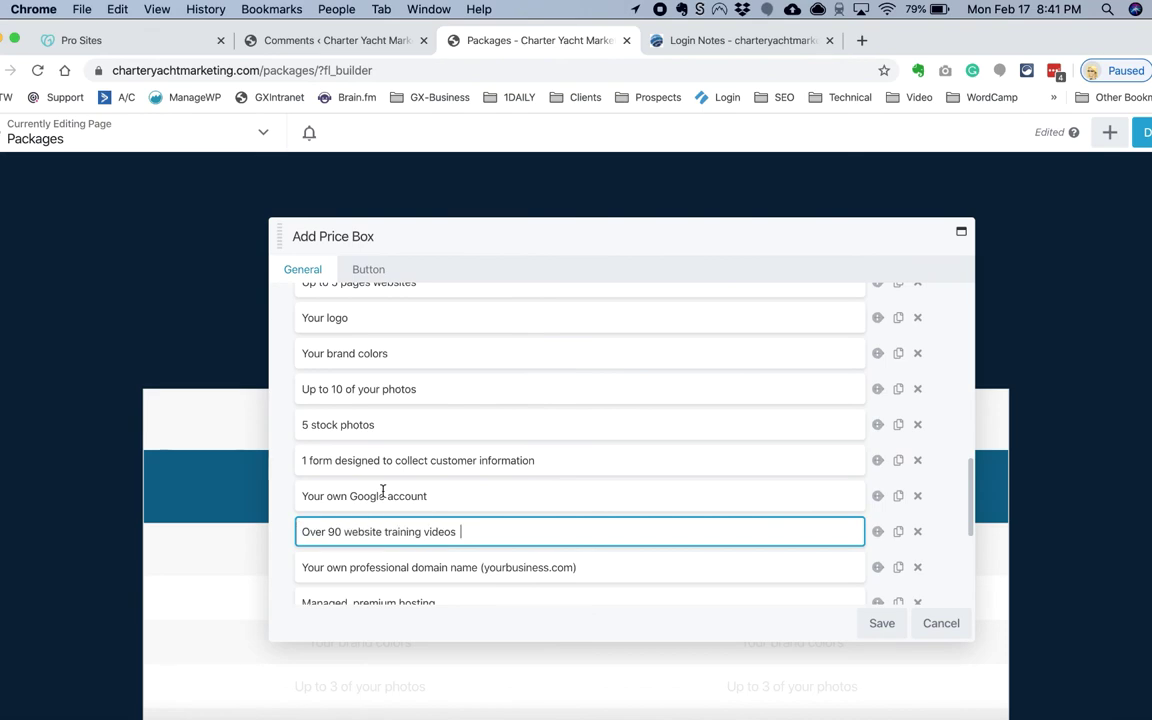
scroll(571, 535, down, 2)
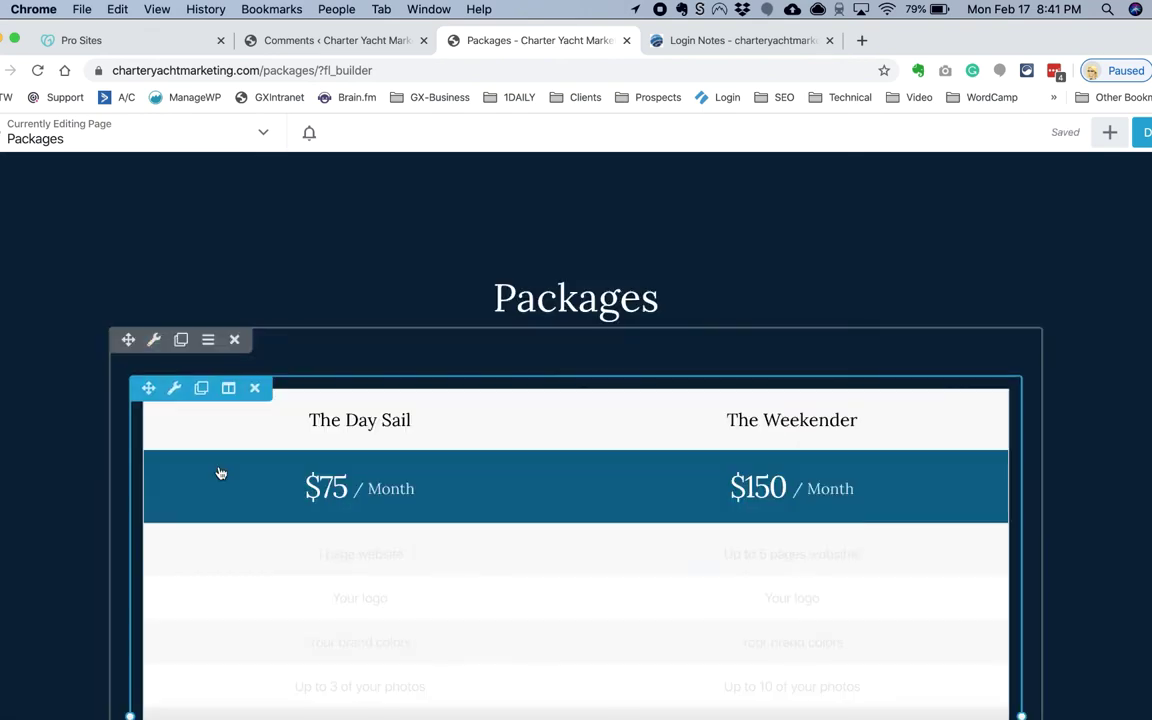
scroll(228, 435, down, 5)
Step: Look through the price table's style and Day Sail button settings, closing without changes
click(228, 435)
click(383, 269)
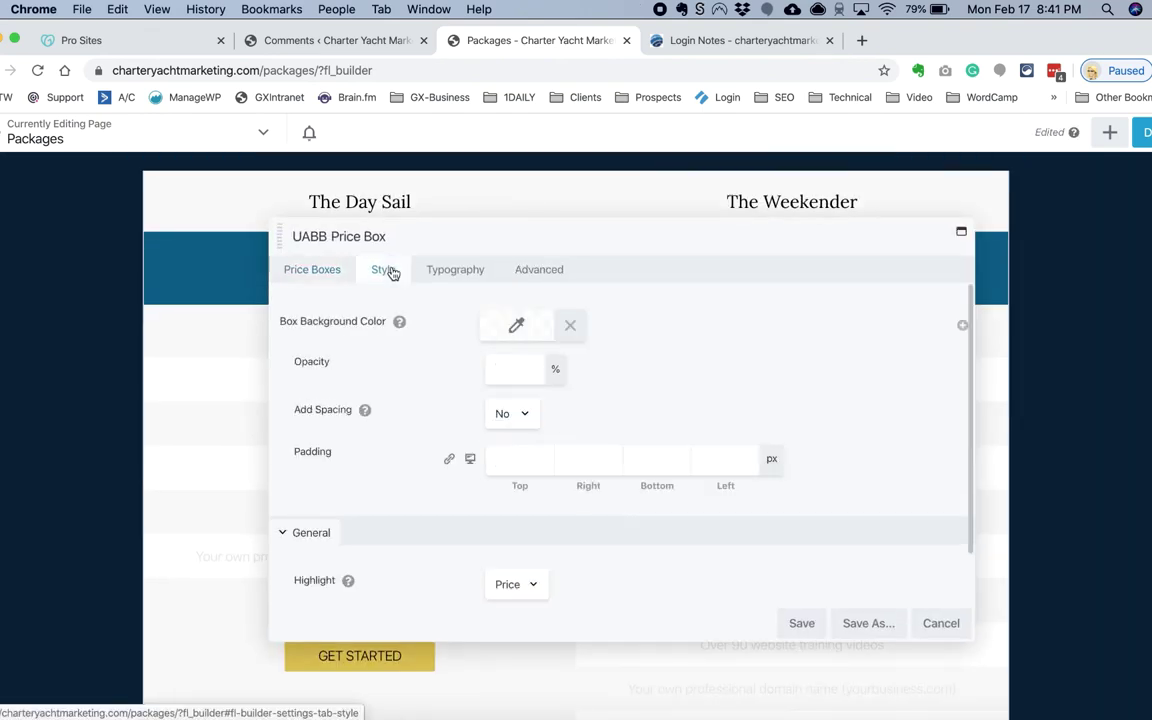
scroll(419, 437, down, 5)
click(330, 268)
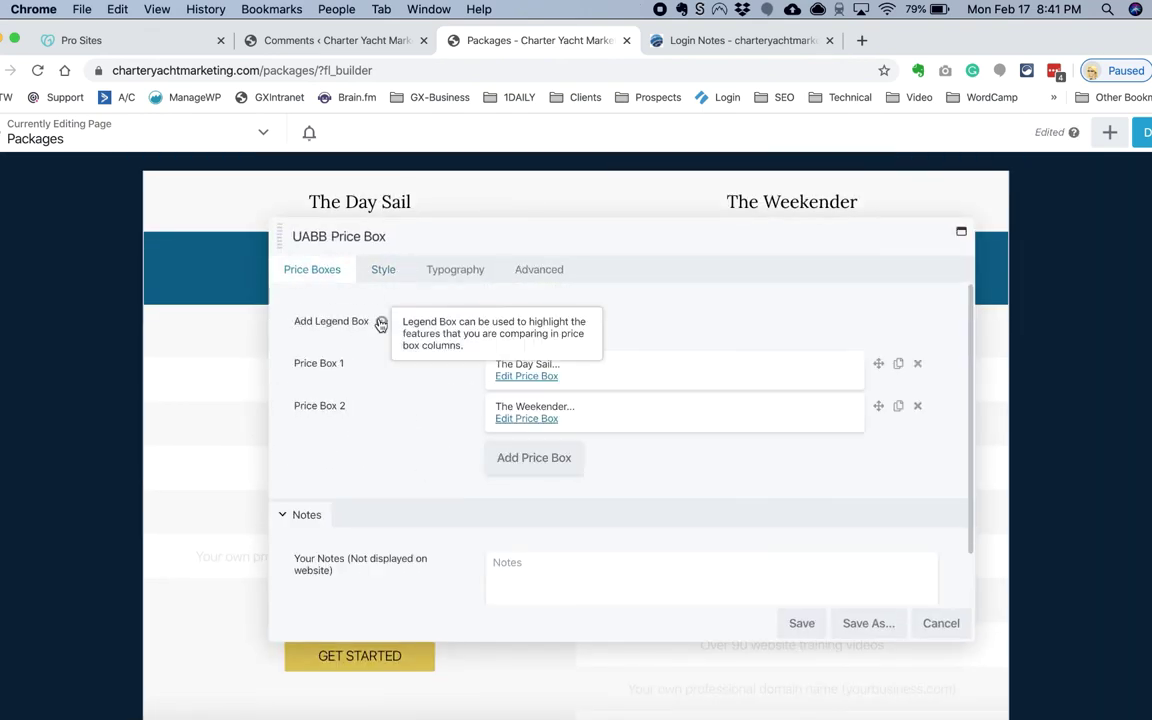
scroll(398, 427, down, 1)
scroll(485, 337, up, 1)
click(526, 376)
click(368, 269)
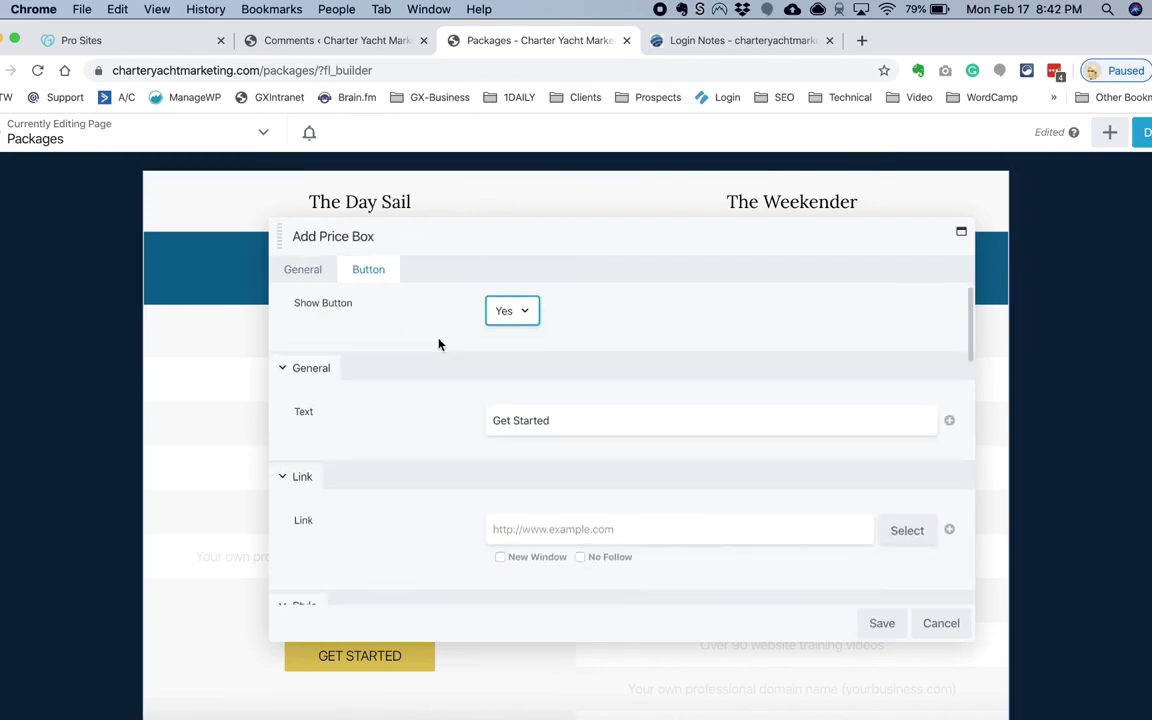
scroll(476, 455, down, 15)
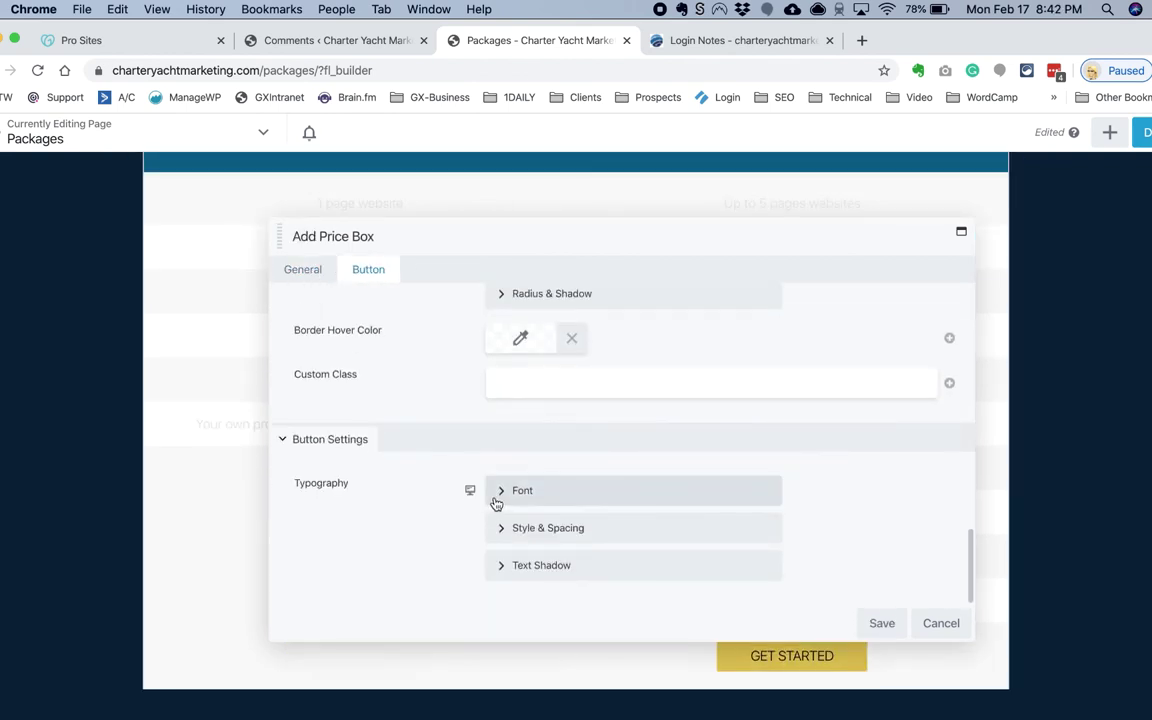
scroll(494, 480, up, 15)
click(512, 325)
click(940, 623)
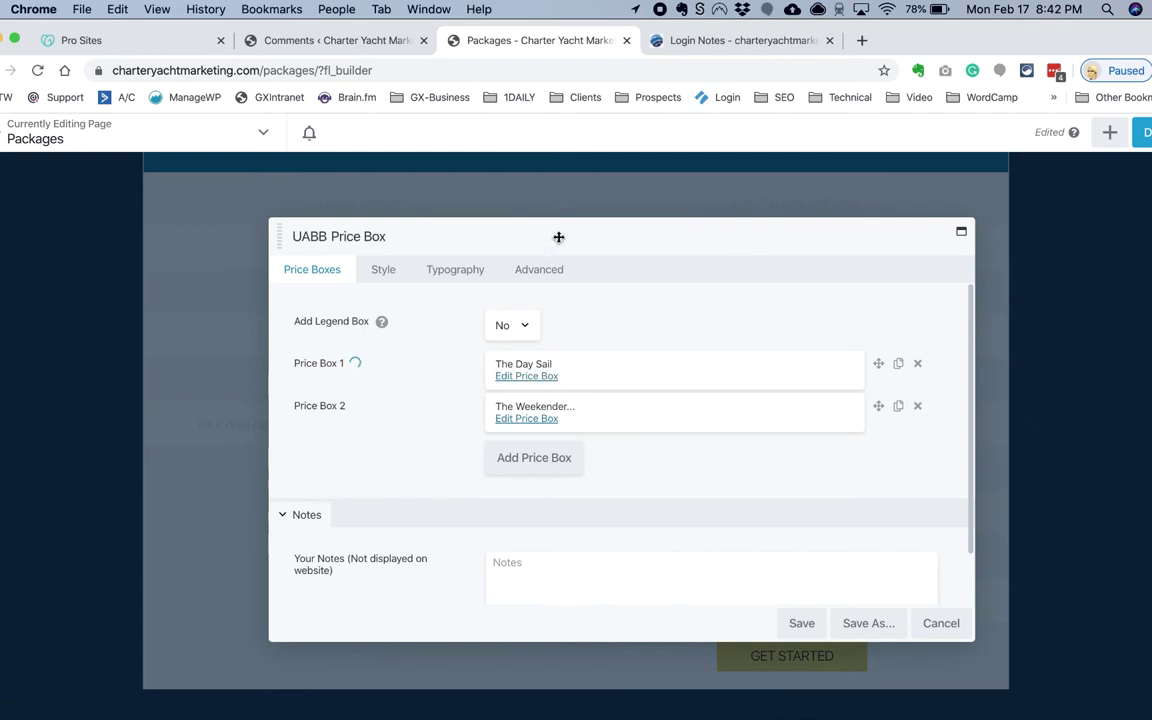
drag(559, 237, 735, 471)
click(828, 653)
Step: Reopen the price table settings and review its style options and price box list
click(503, 304)
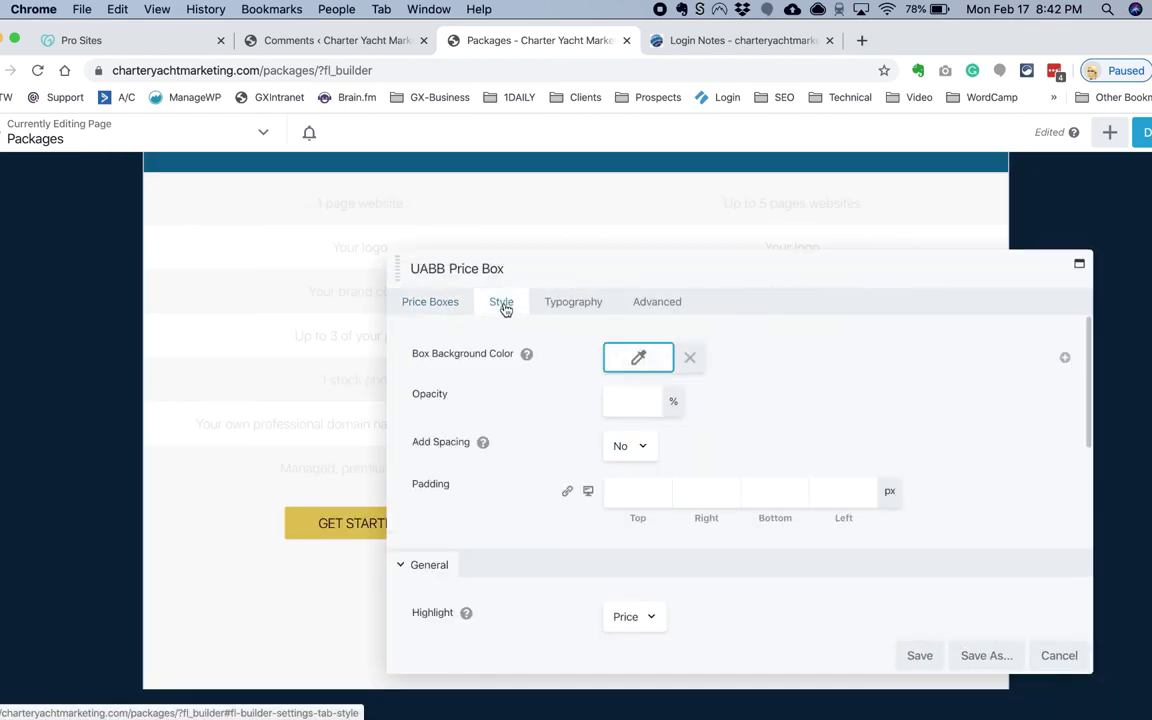
scroll(558, 499, down, 10)
scroll(558, 486, up, 8)
scroll(355, 501, up, 3)
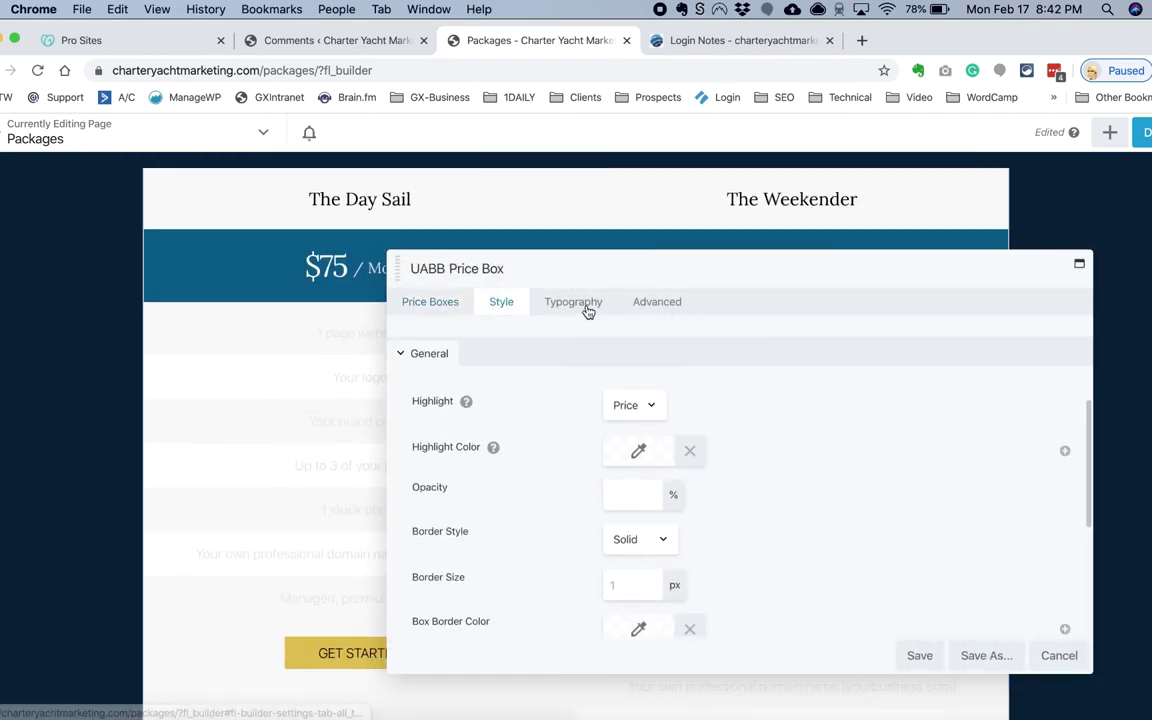
click(430, 301)
click(505, 303)
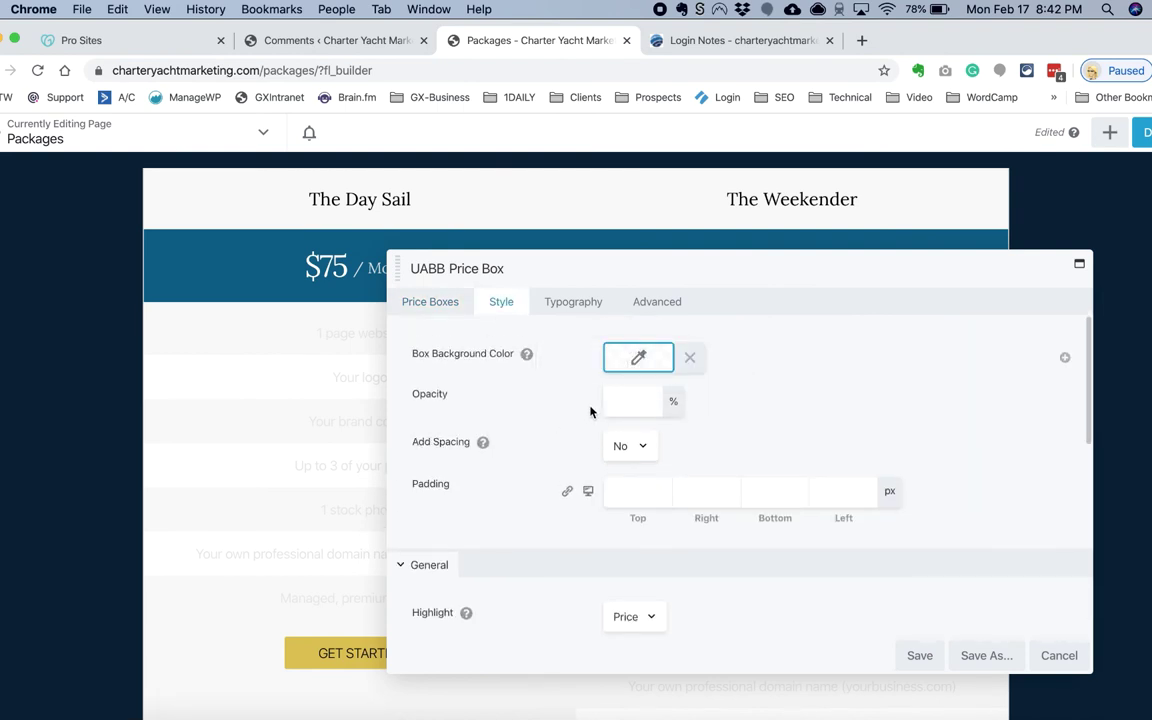
scroll(622, 432, down, 5)
scroll(623, 434, down, 5)
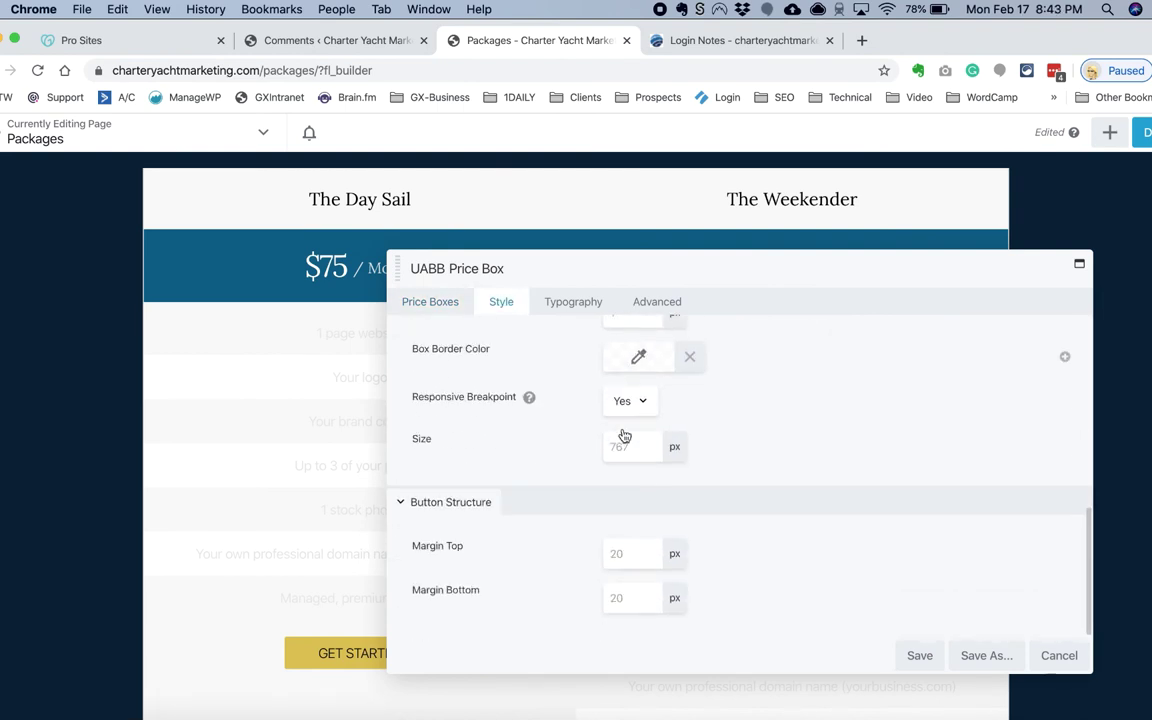
click(430, 301)
Step: Give The Day Sail price box the tan preset #cebd88 background and save it
click(643, 406)
scroll(539, 459, down, 5)
scroll(539, 459, down, 3)
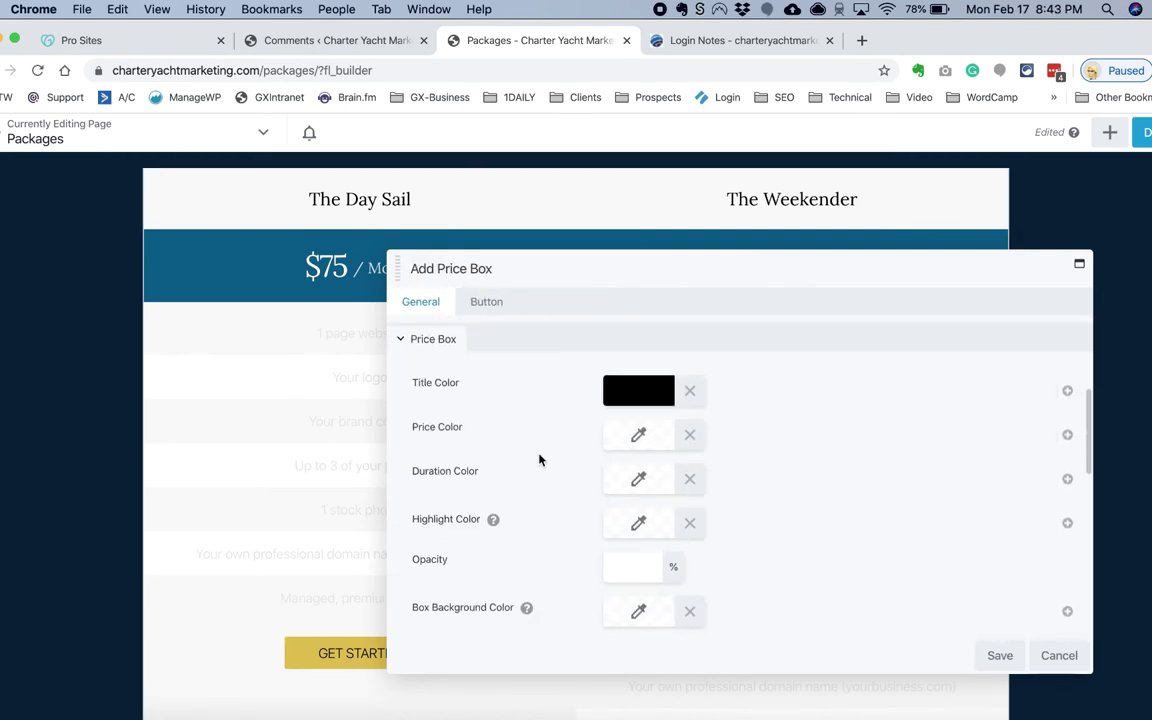
click(635, 507)
click(637, 295)
click(636, 372)
scroll(577, 524, down, 10)
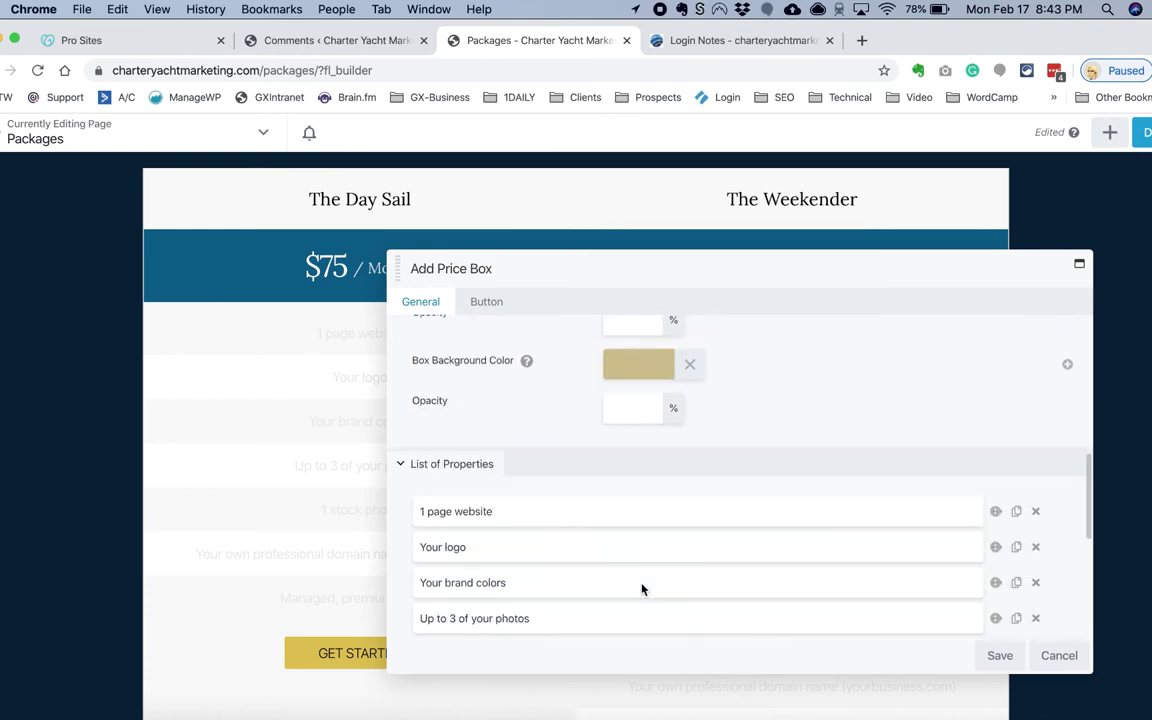
click(1000, 655)
drag(600, 281, 740, 231)
click(706, 288)
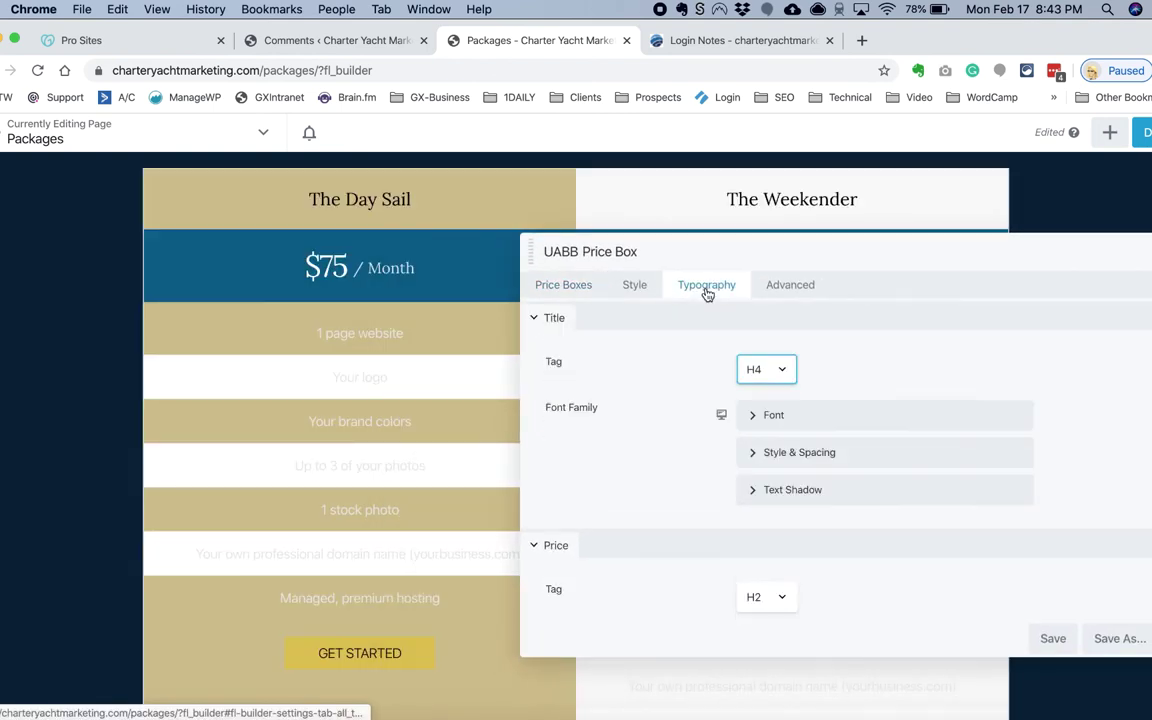
Step: Expand and collapse the title font and spacing settings, then review the style options
click(760, 418)
scroll(740, 500, down, 3)
click(770, 442)
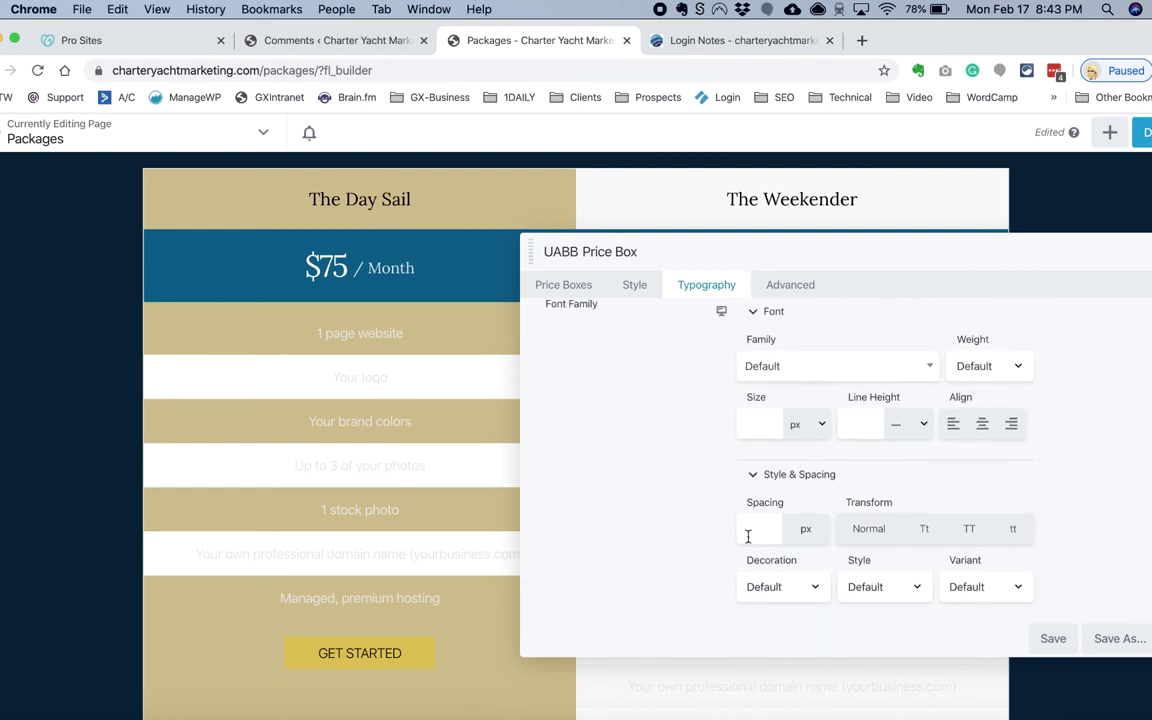
click(799, 474)
click(762, 345)
click(634, 284)
scroll(609, 374, down, 5)
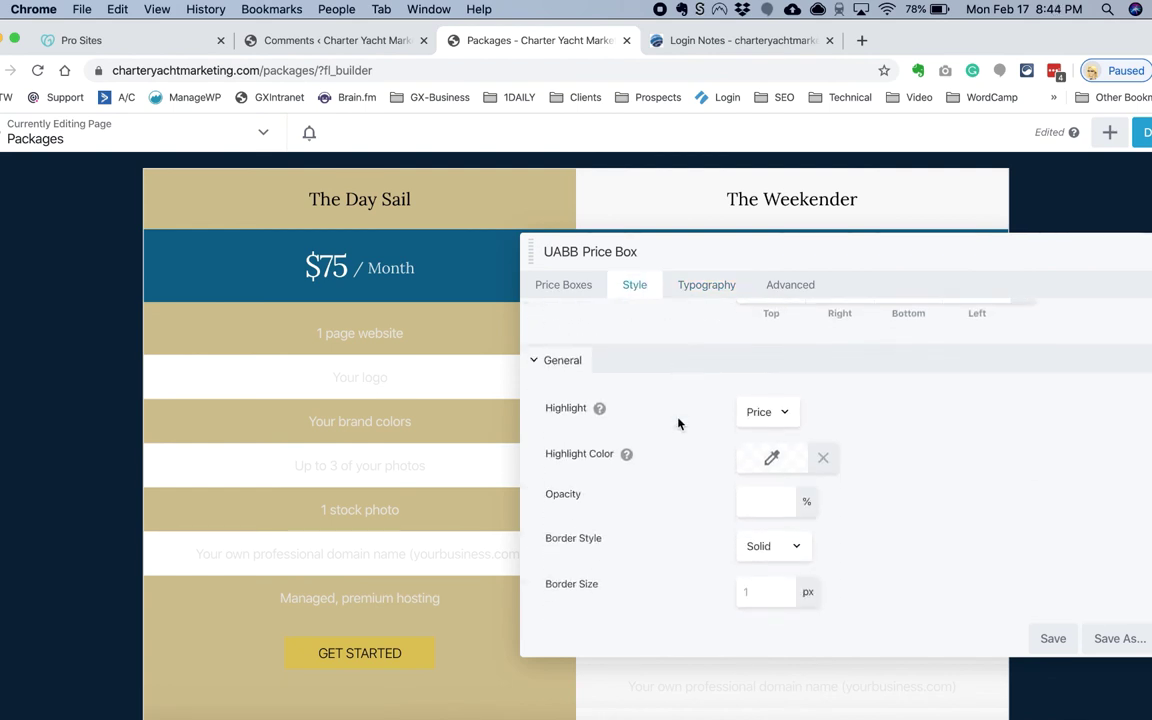
mouse_move(627, 424)
scroll(630, 460, down, 5)
click(563, 284)
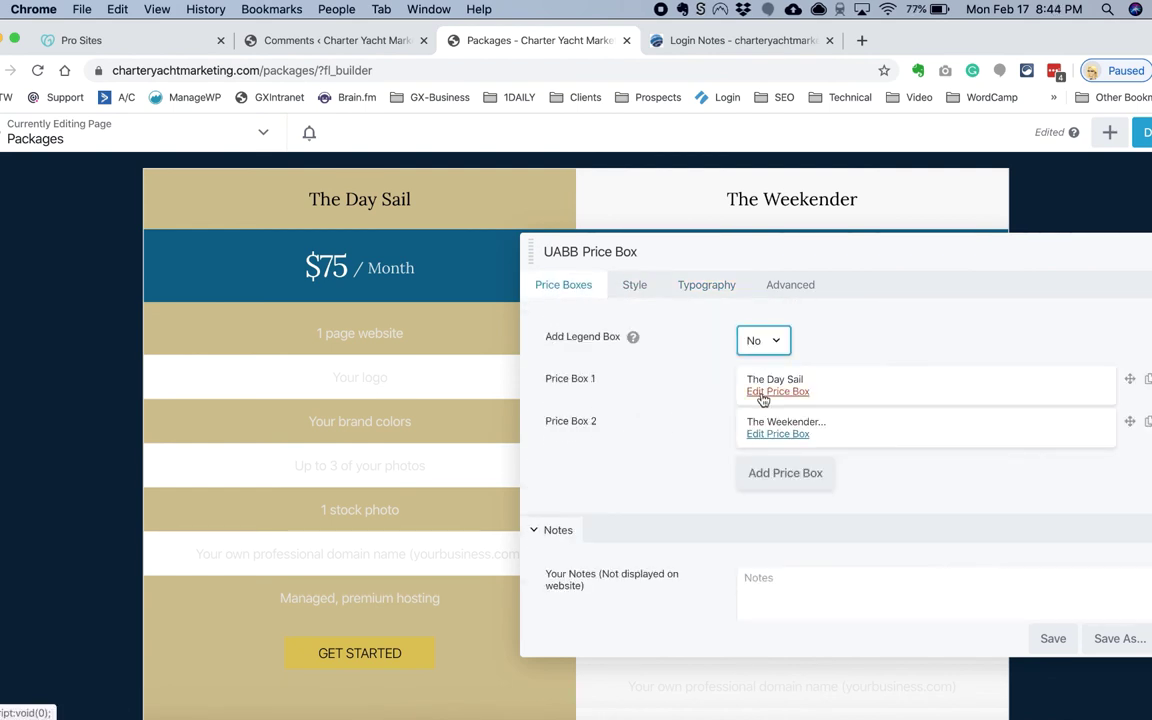
Step: Make The Day Sail duration text black and save the price box
click(762, 394)
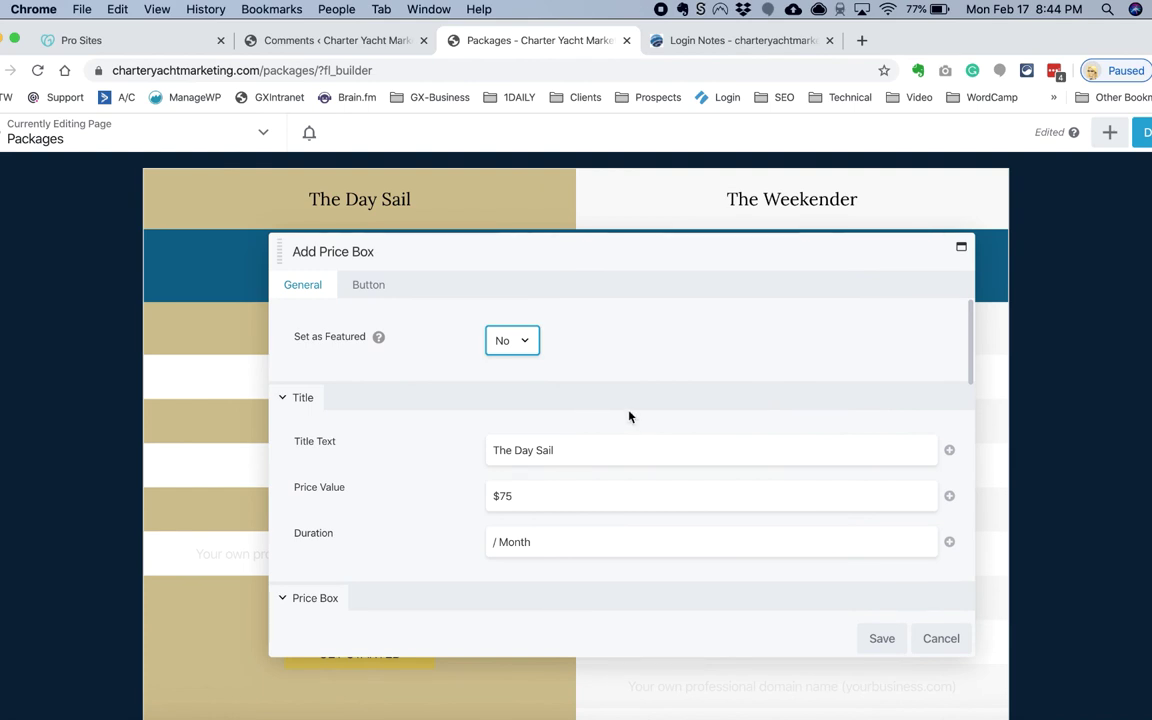
scroll(615, 420, down, 5)
click(524, 430)
click(507, 548)
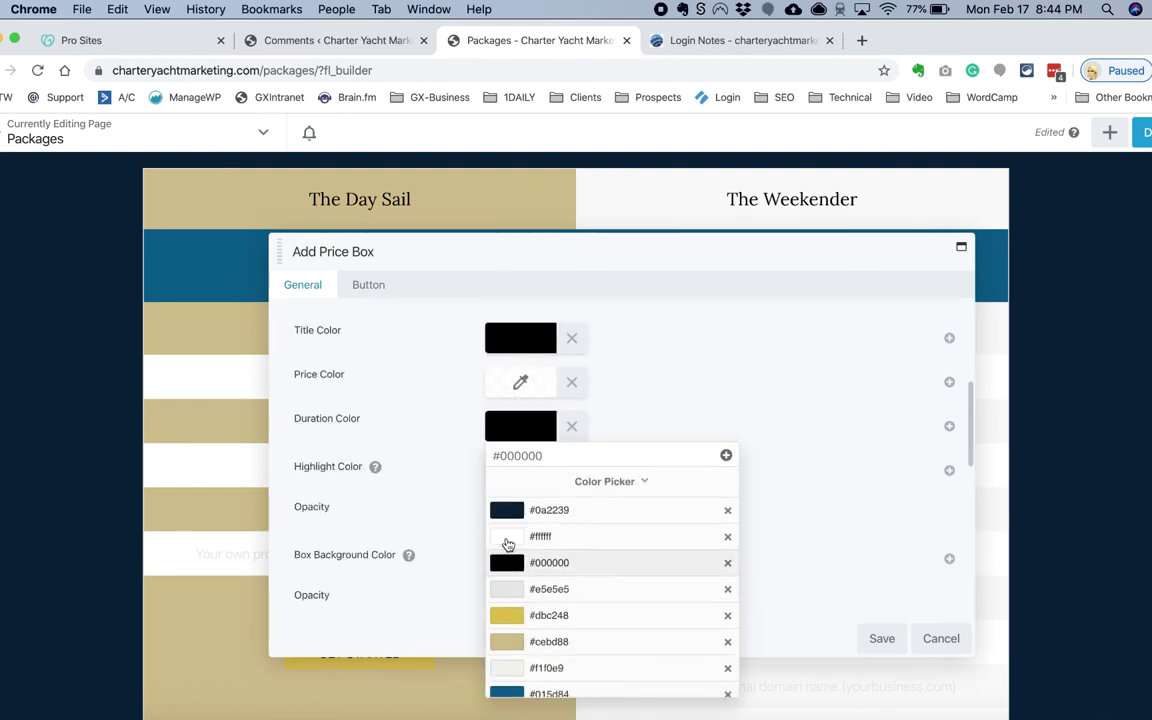
drag(518, 251, 705, 247)
click(1067, 630)
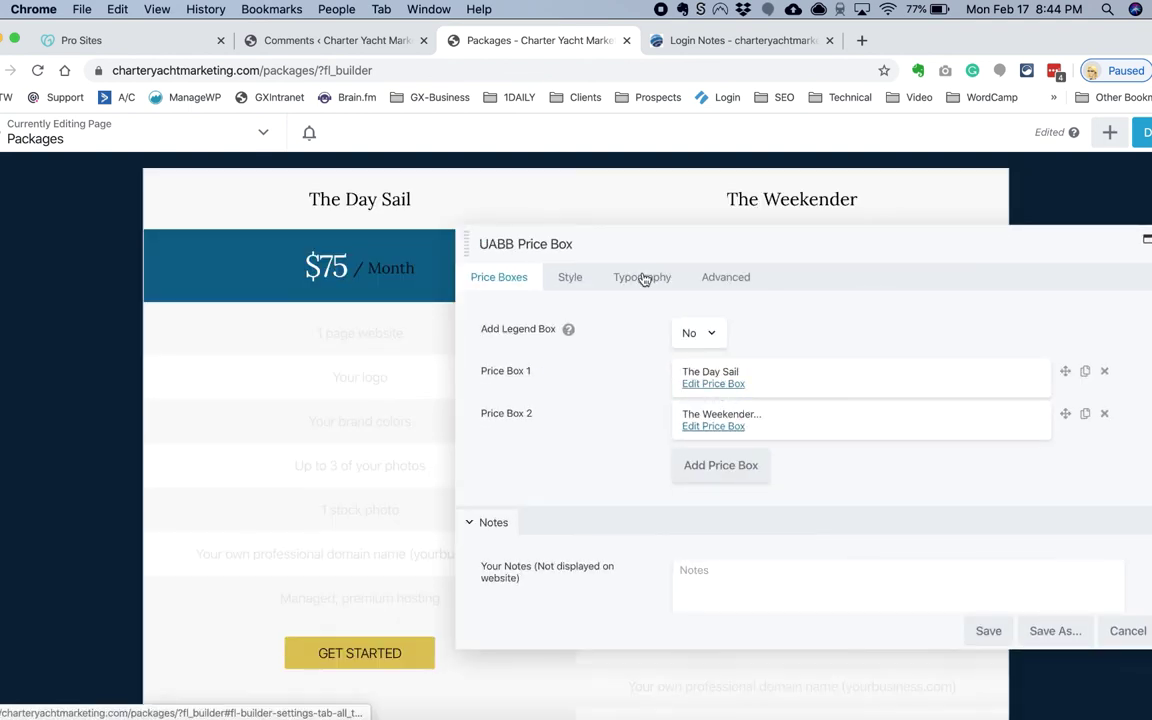
Step: Review the price table's style and typography settings
click(570, 277)
scroll(635, 465, down, 3)
scroll(633, 340, up, 3)
click(642, 277)
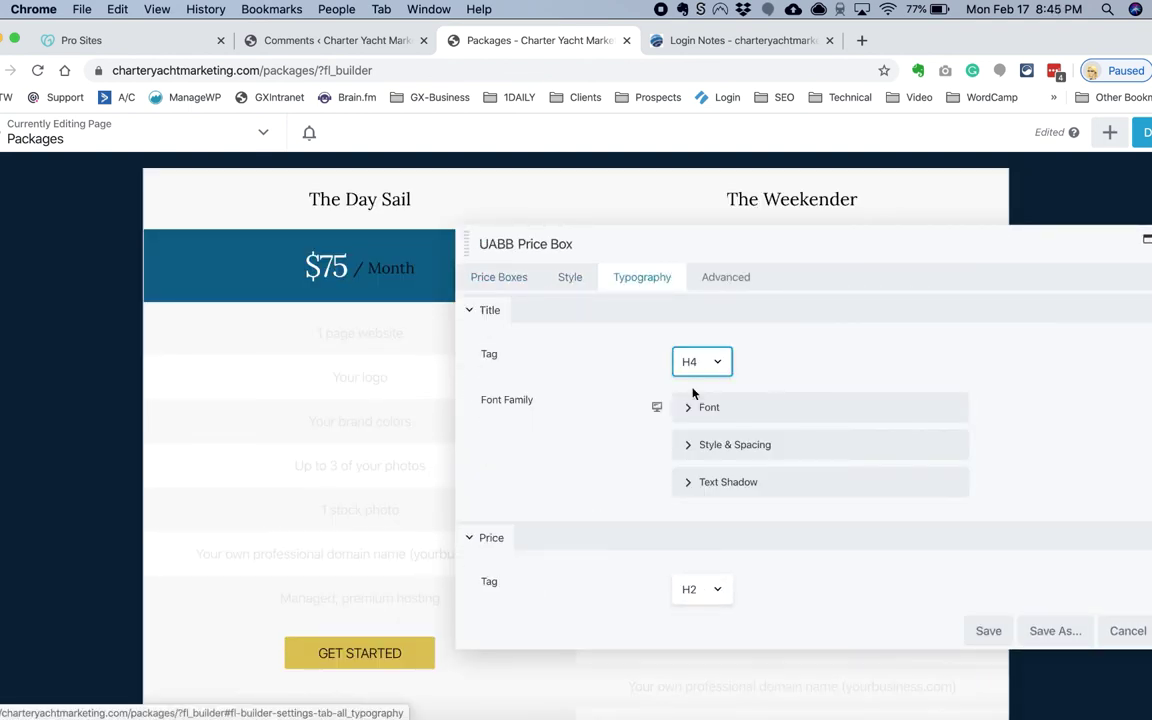
scroll(650, 481, down, 8)
scroll(660, 509, down, 6)
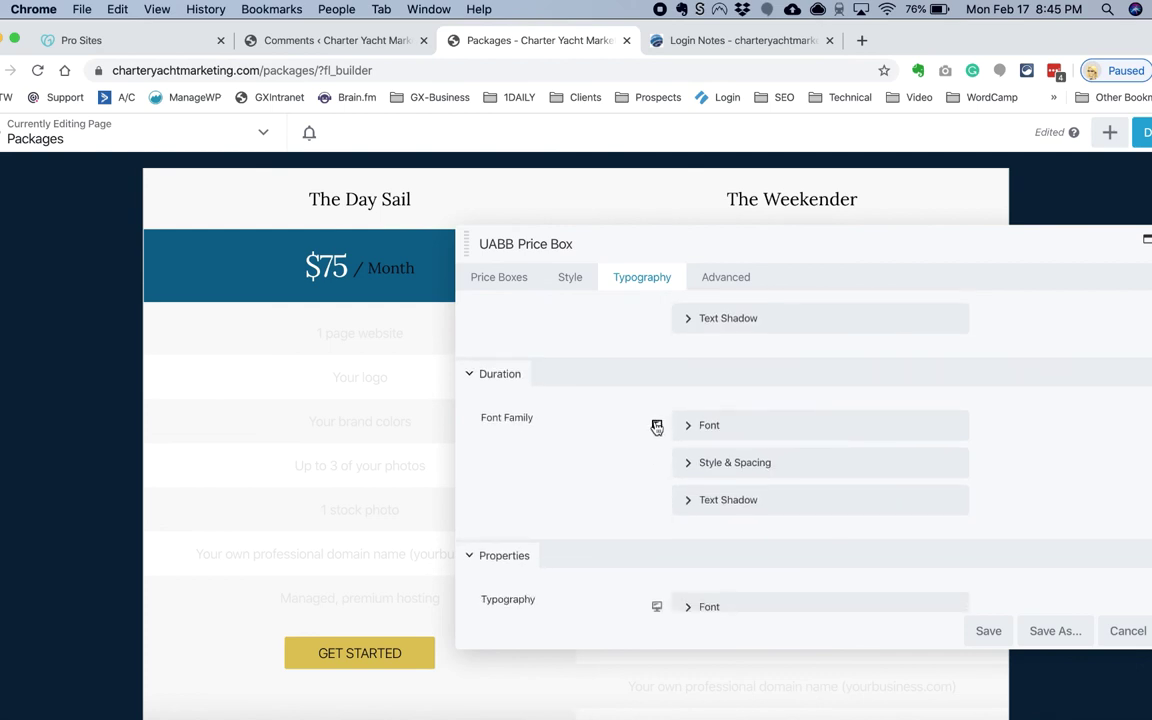
click(571, 279)
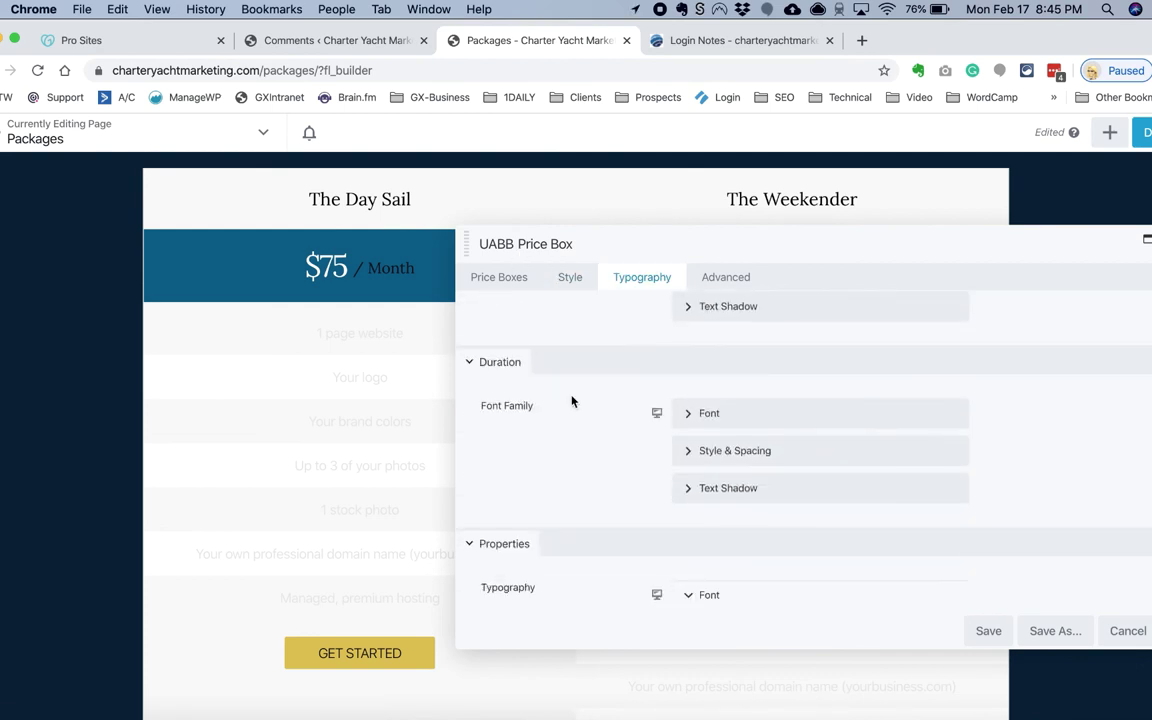
click(566, 278)
scroll(553, 404, down, 5)
scroll(555, 405, up, 4)
scroll(555, 405, up, 1)
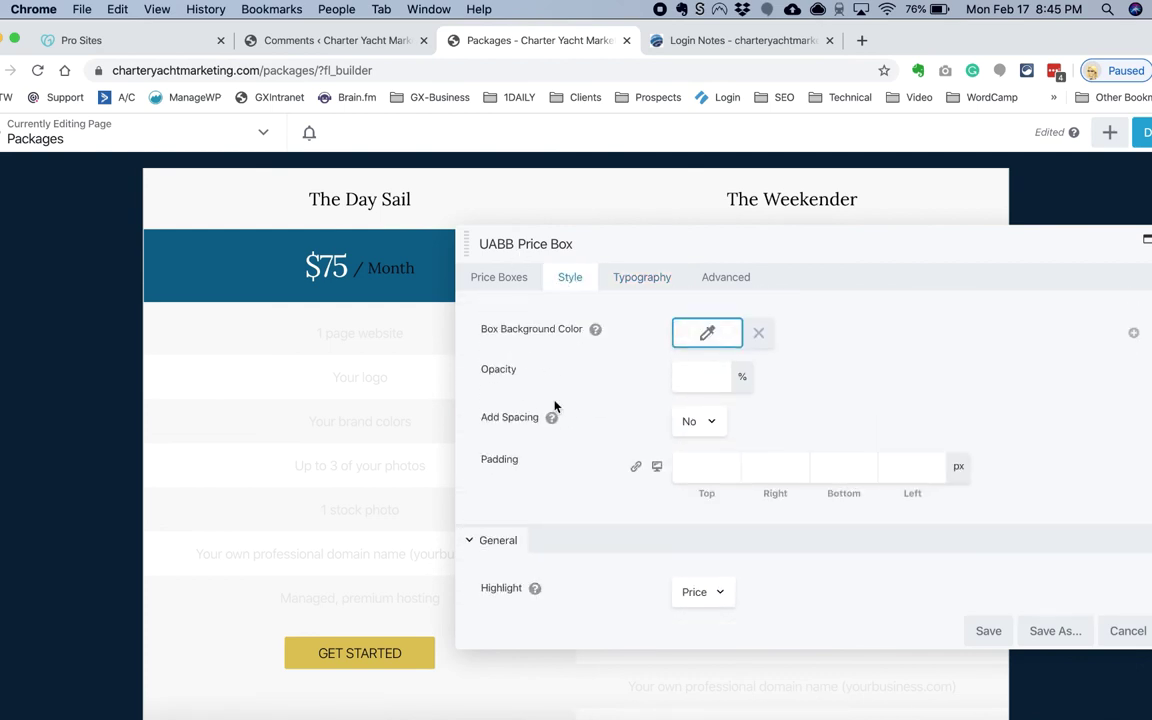
Step: Save The Day Sail box and the price table, then bring up the table row's settings
click(494, 280)
click(710, 329)
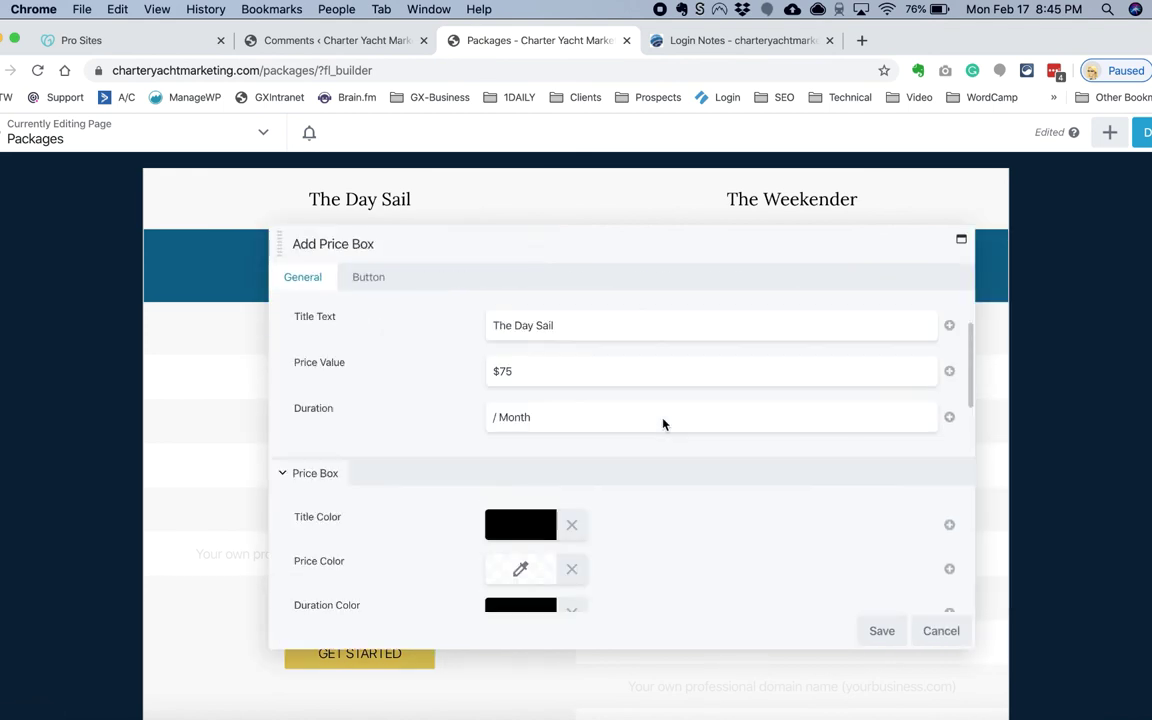
scroll(663, 424, down, 3)
scroll(661, 424, down, 2)
click(881, 631)
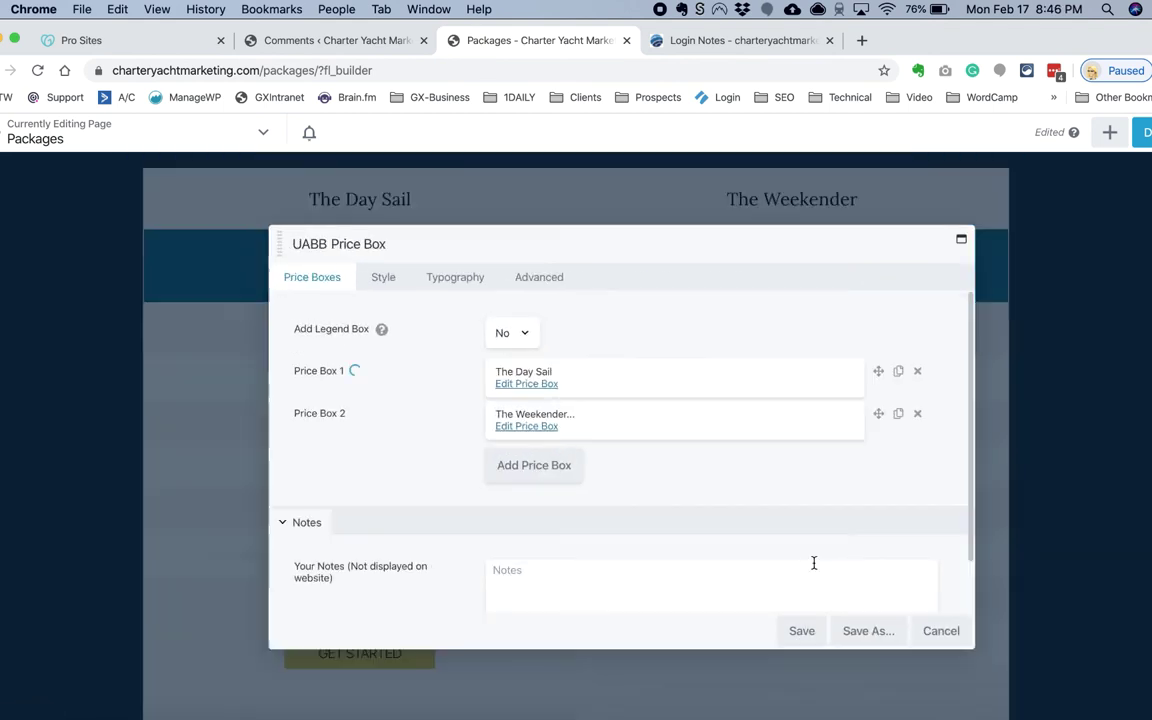
click(803, 632)
click(154, 319)
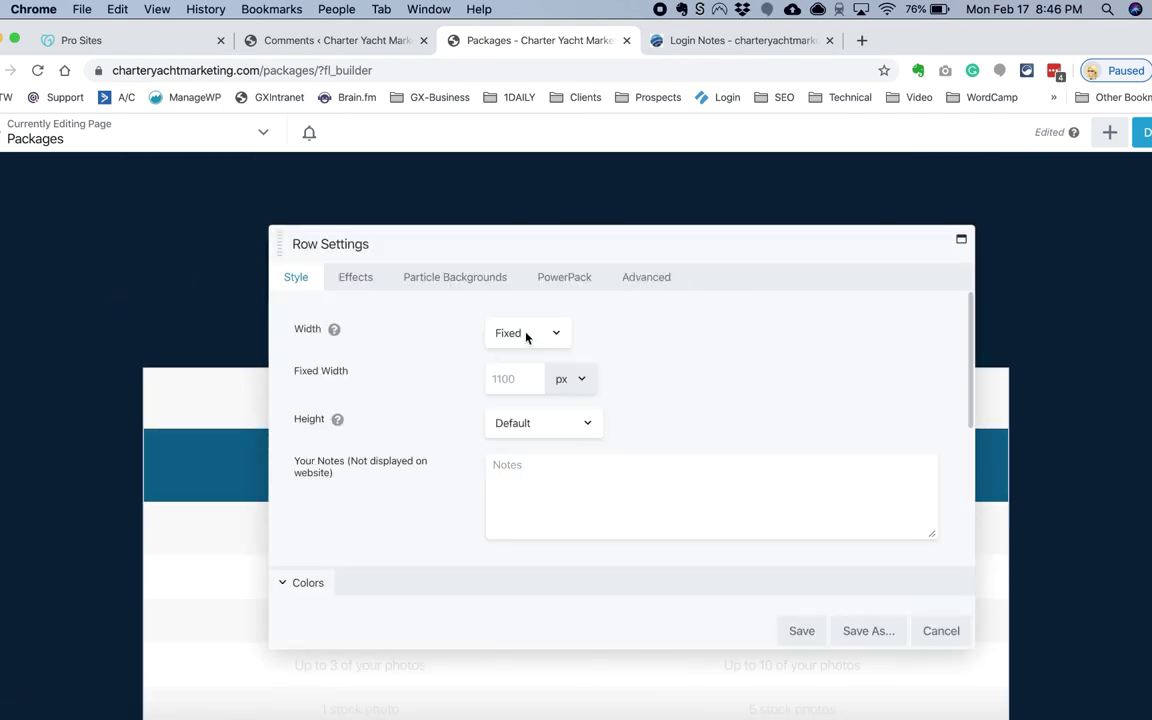
Step: Set the price table row's width to Full Width
click(527, 333)
click(527, 352)
drag(577, 237, 677, 209)
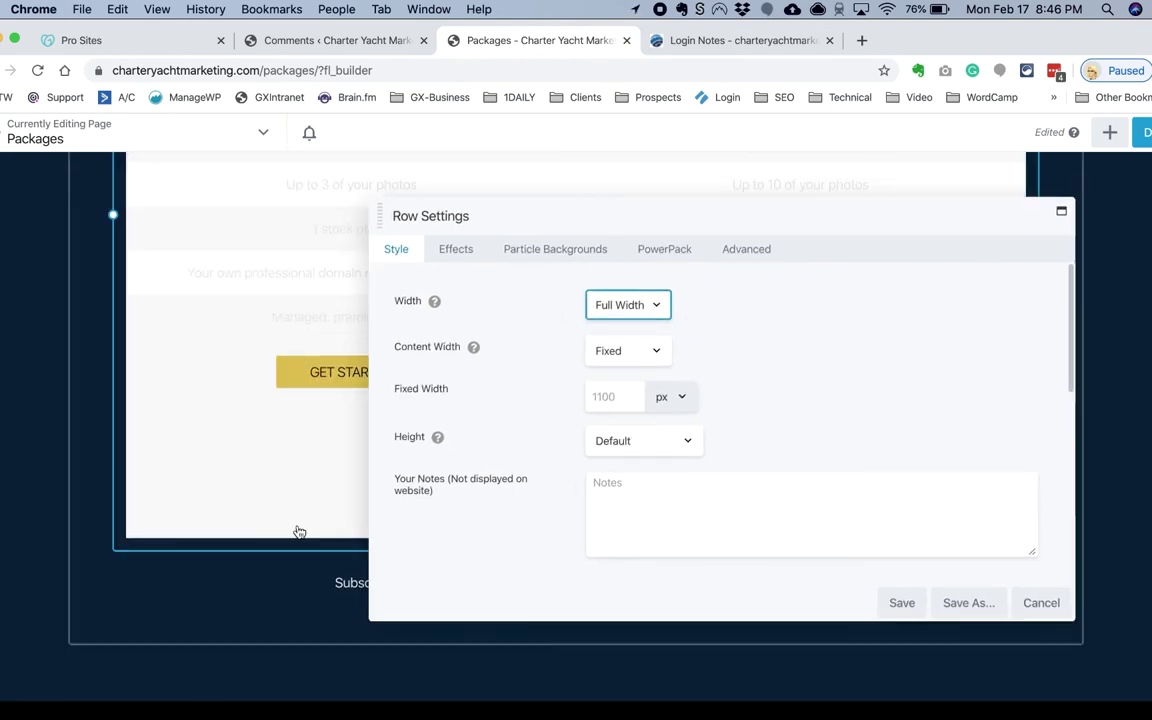
scroll(612, 378, down, 5)
Step: Check the text colour and price highlight colour options in the general style section
click(612, 378)
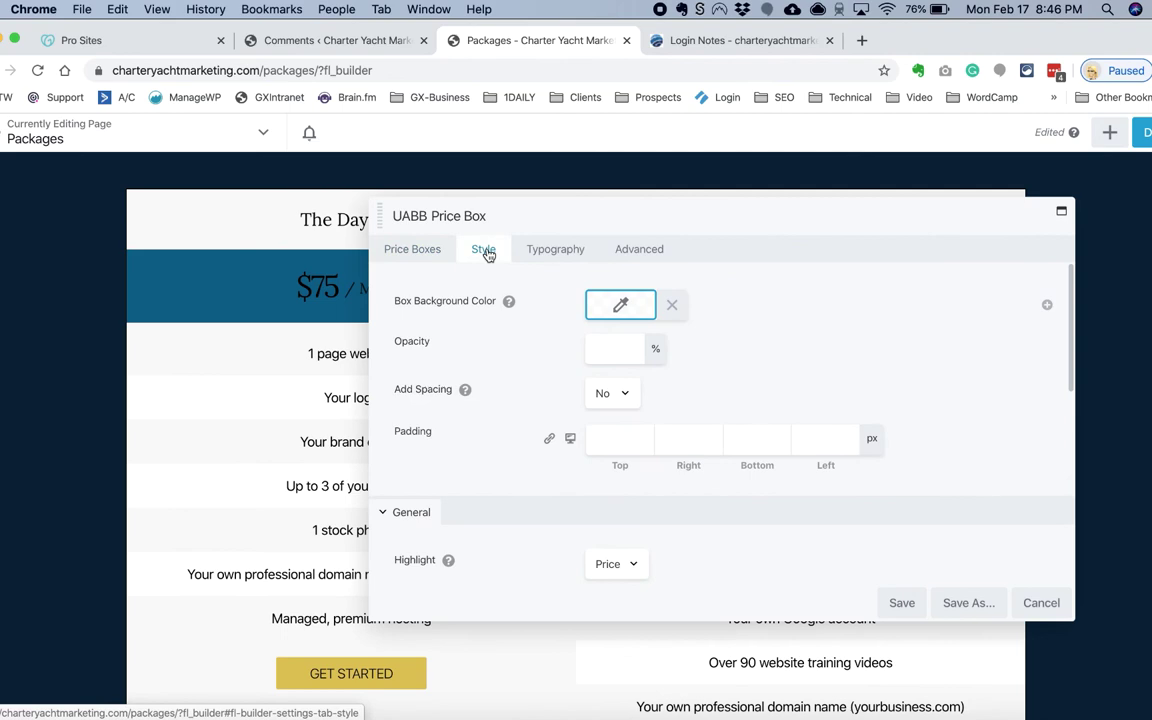
scroll(535, 411, down, 3)
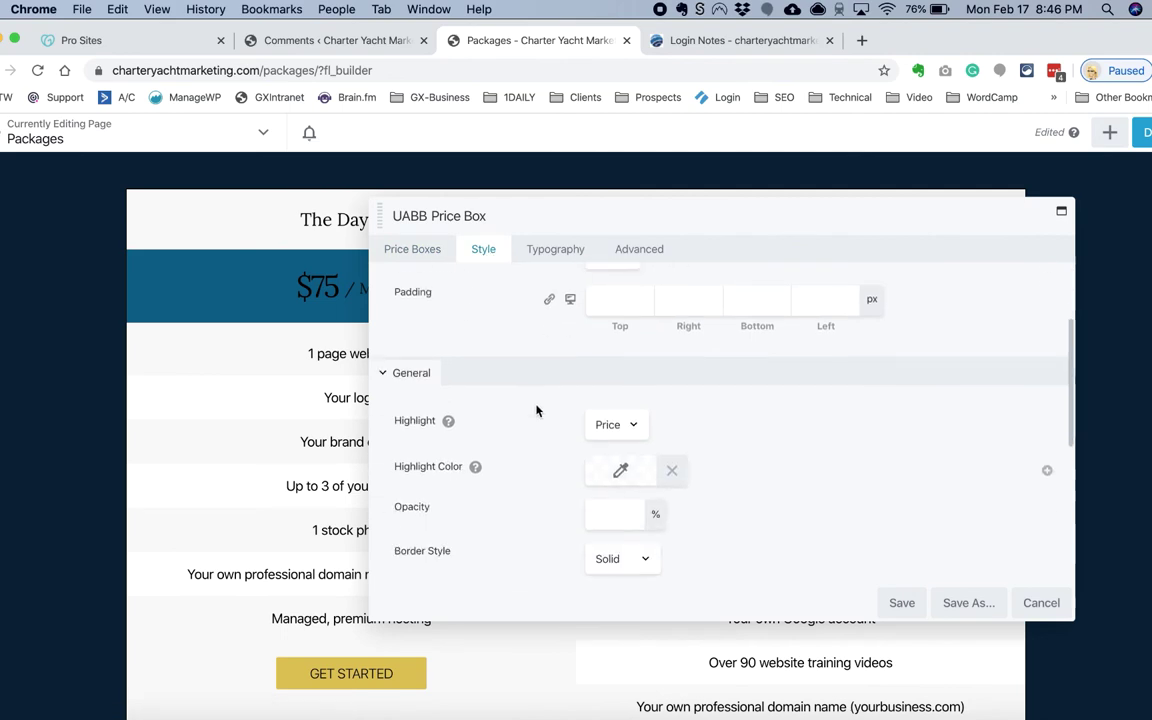
click(620, 440)
click(745, 344)
click(738, 420)
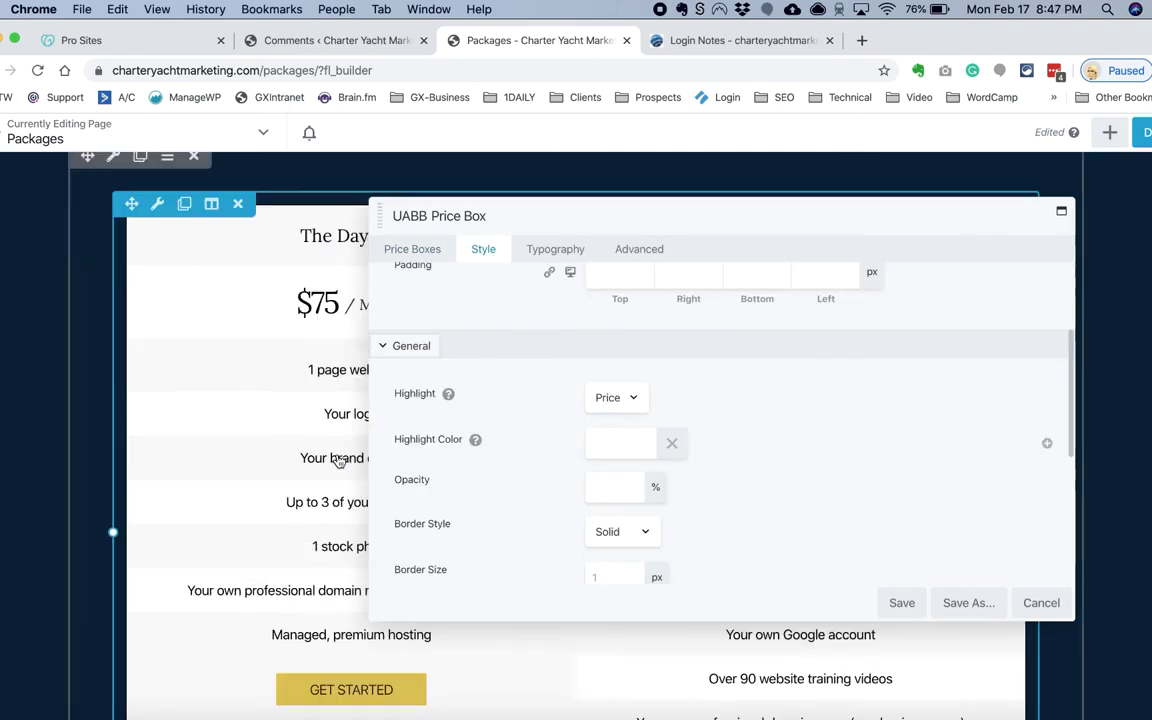
scroll(745, 425, up, 5)
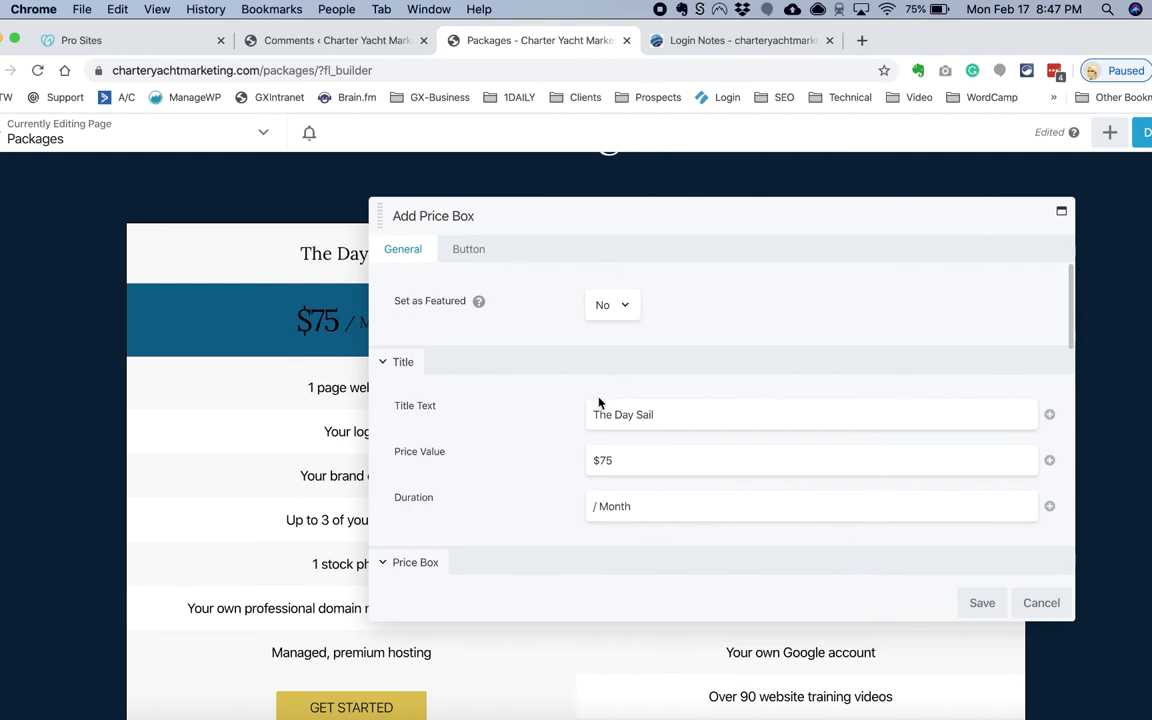
Step: Edit The Weekender price box and check its price colour choices
scroll(608, 440, down, 3)
click(608, 438)
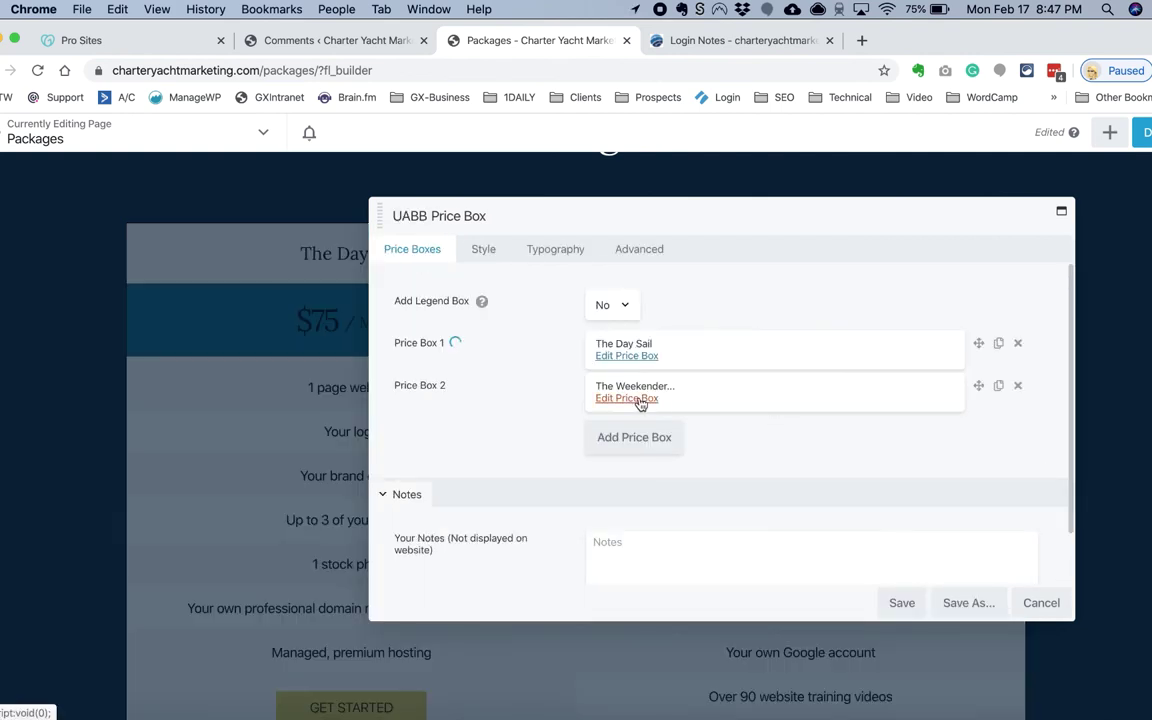
click(625, 327)
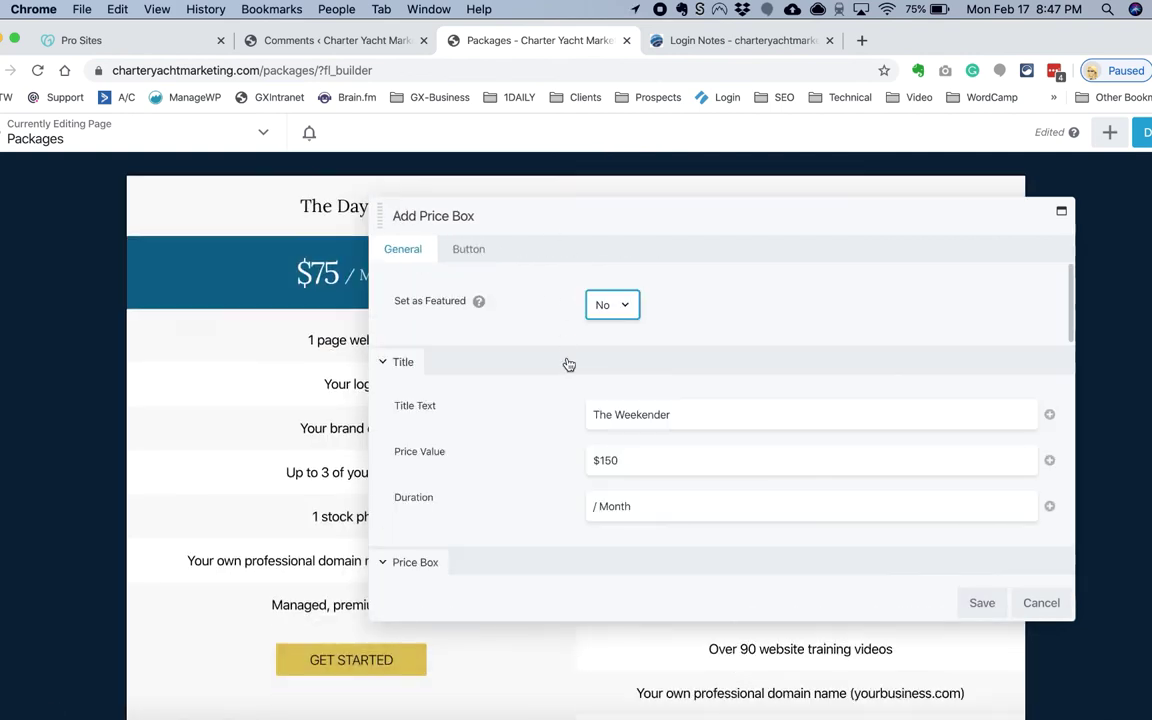
scroll(600, 420, down, 5)
click(612, 440)
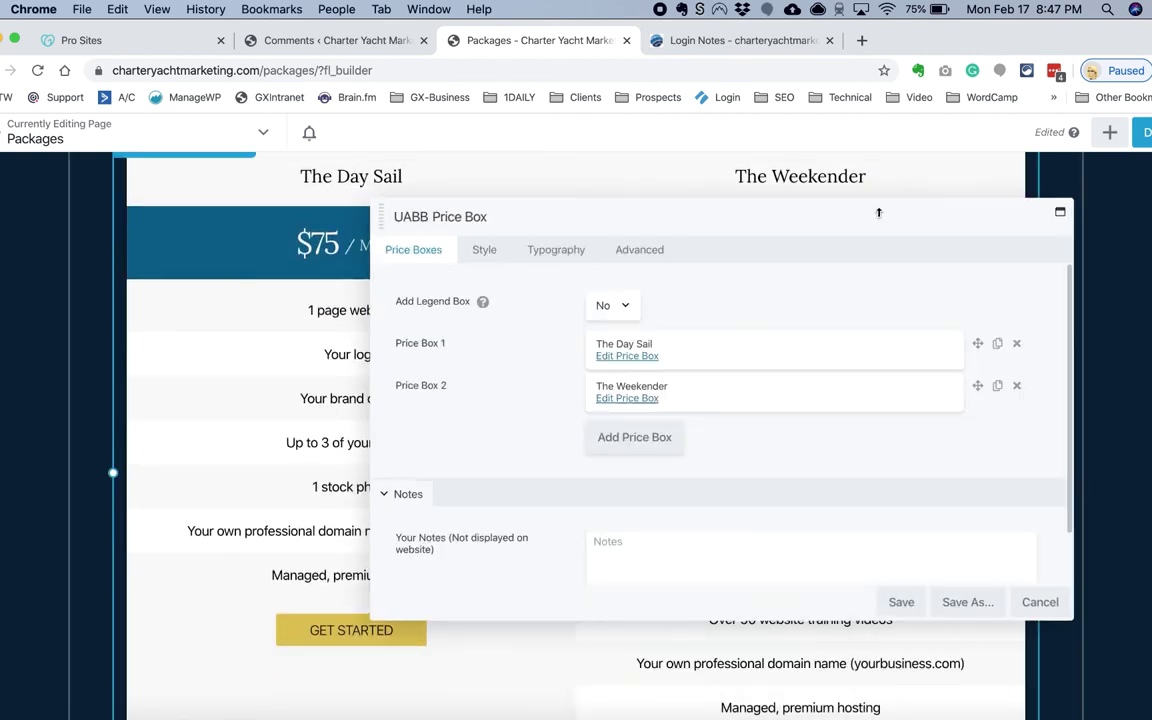
drag(878, 212, 769, 342)
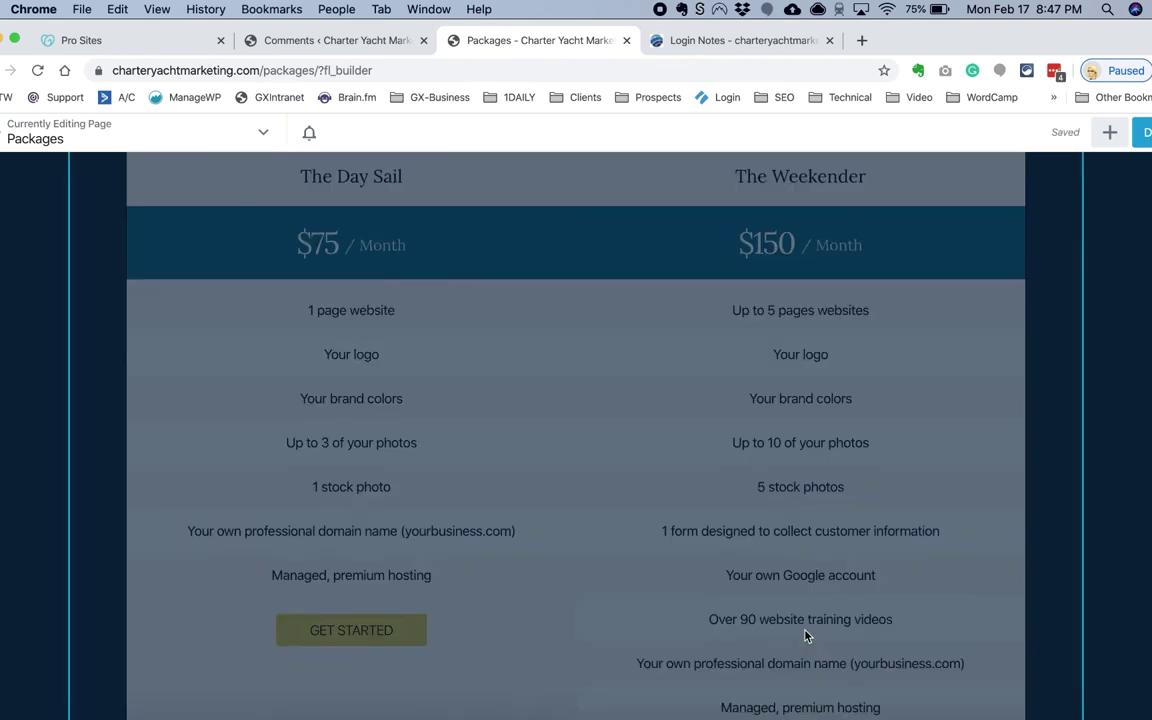
scroll(724, 567, down, 3)
Step: Adjust the subscription renewal note's text colour in its style settings
click(372, 628)
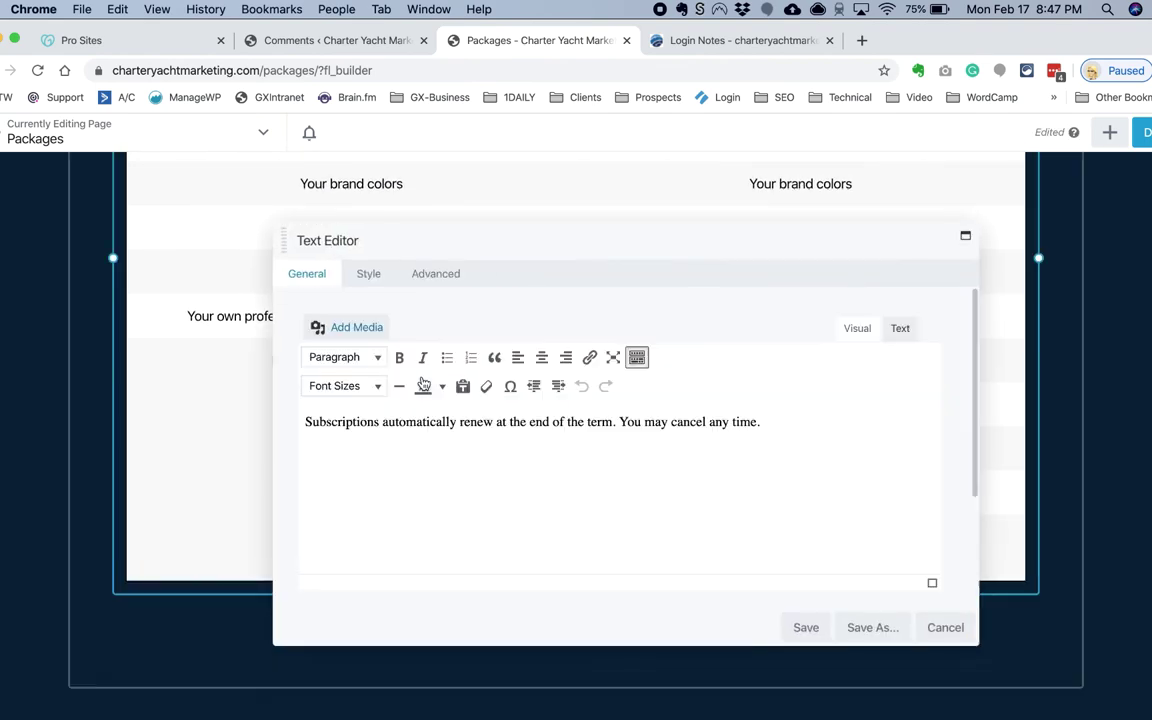
click(368, 275)
click(520, 284)
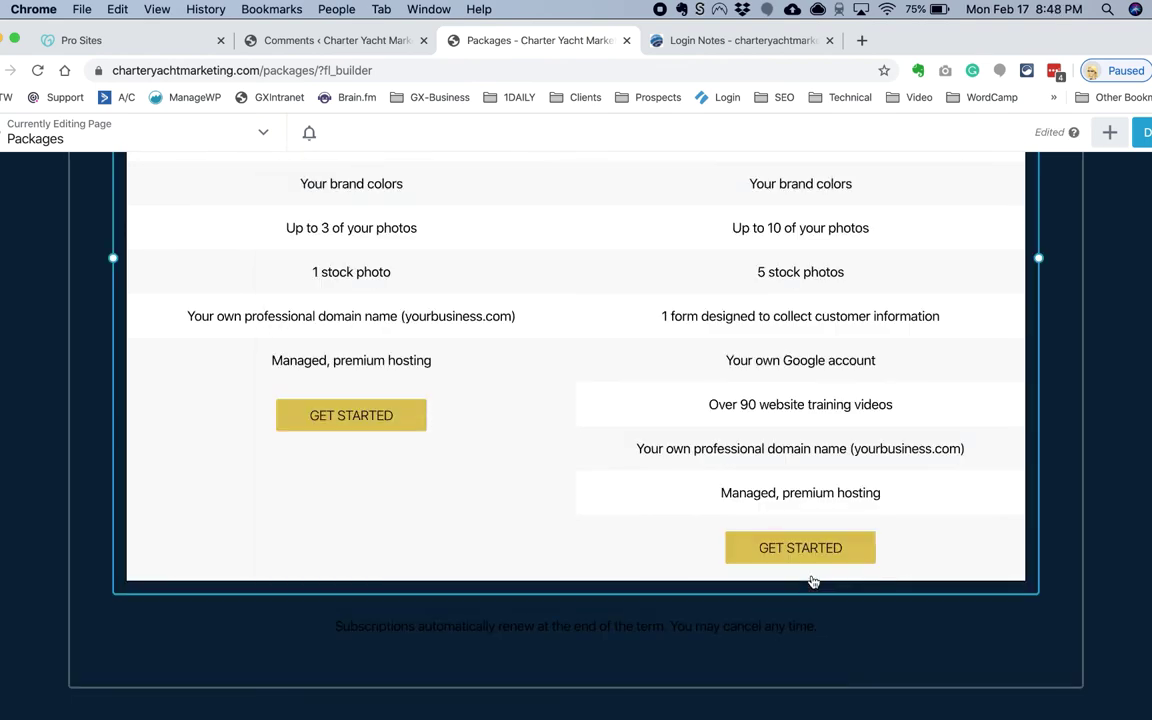
scroll(813, 581, down, 1)
click(535, 625)
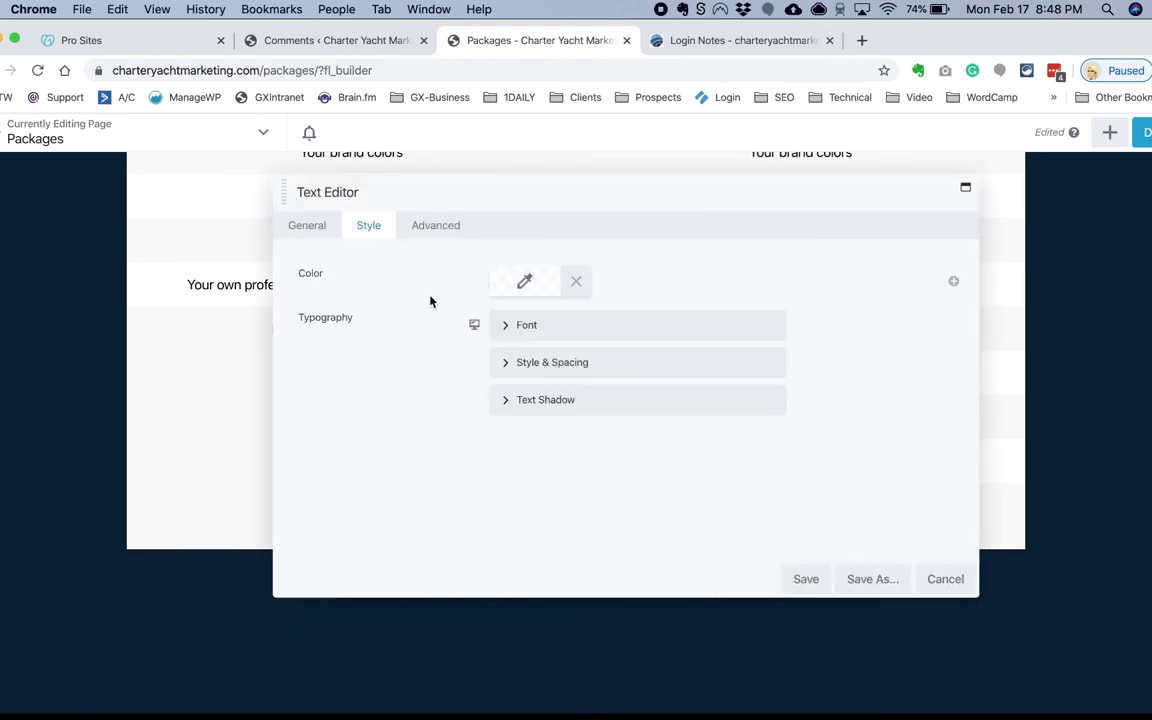
click(524, 281)
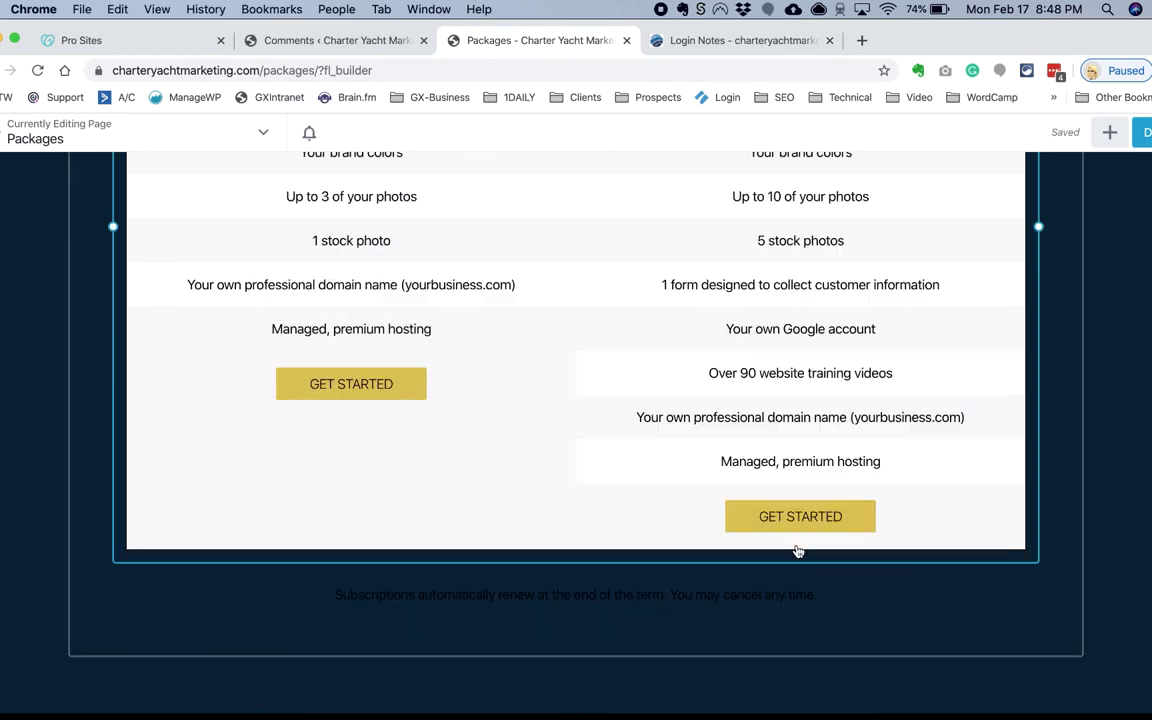
click(566, 550)
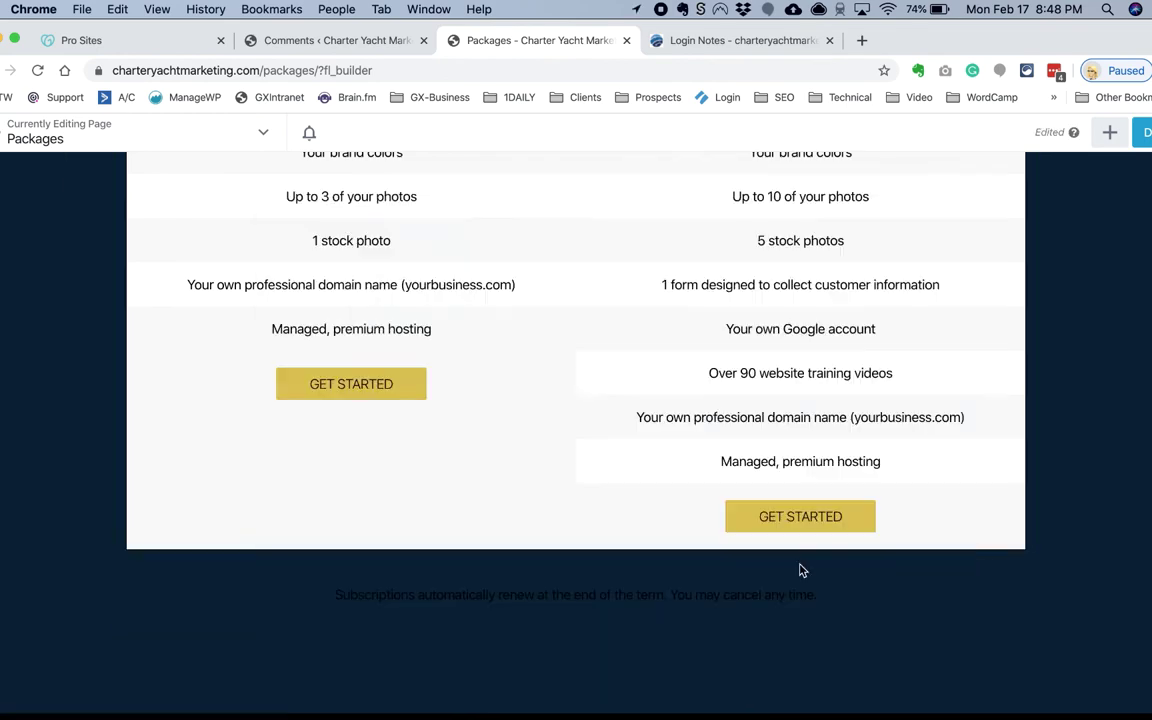
scroll(356, 390, down, 3)
Step: Drag the subscription renewal note below the price table and check its row's text colour
drag(225, 404, 160, 432)
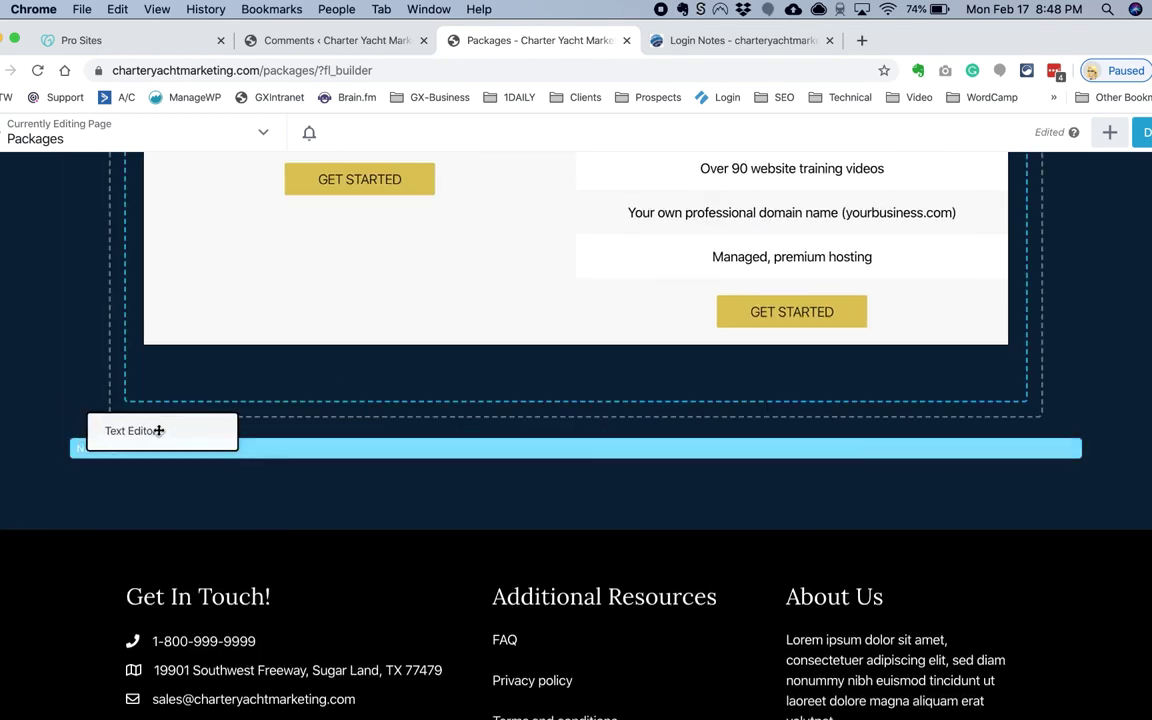
key(Escape)
click(154, 335)
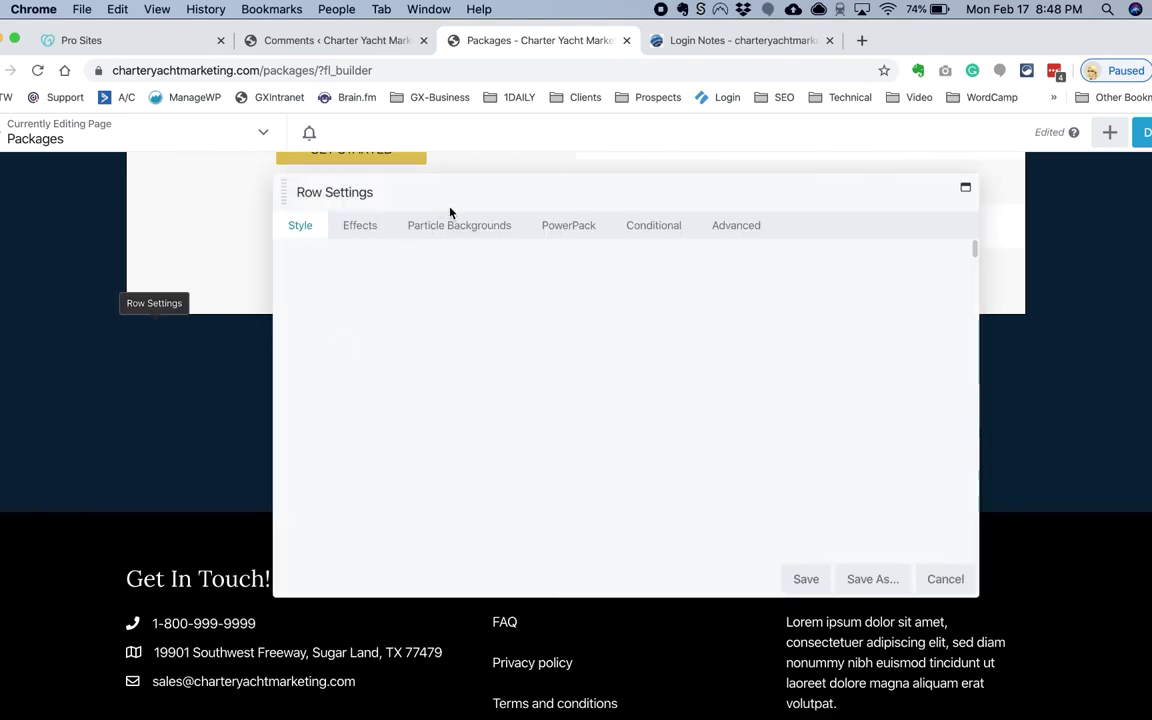
click(506, 321)
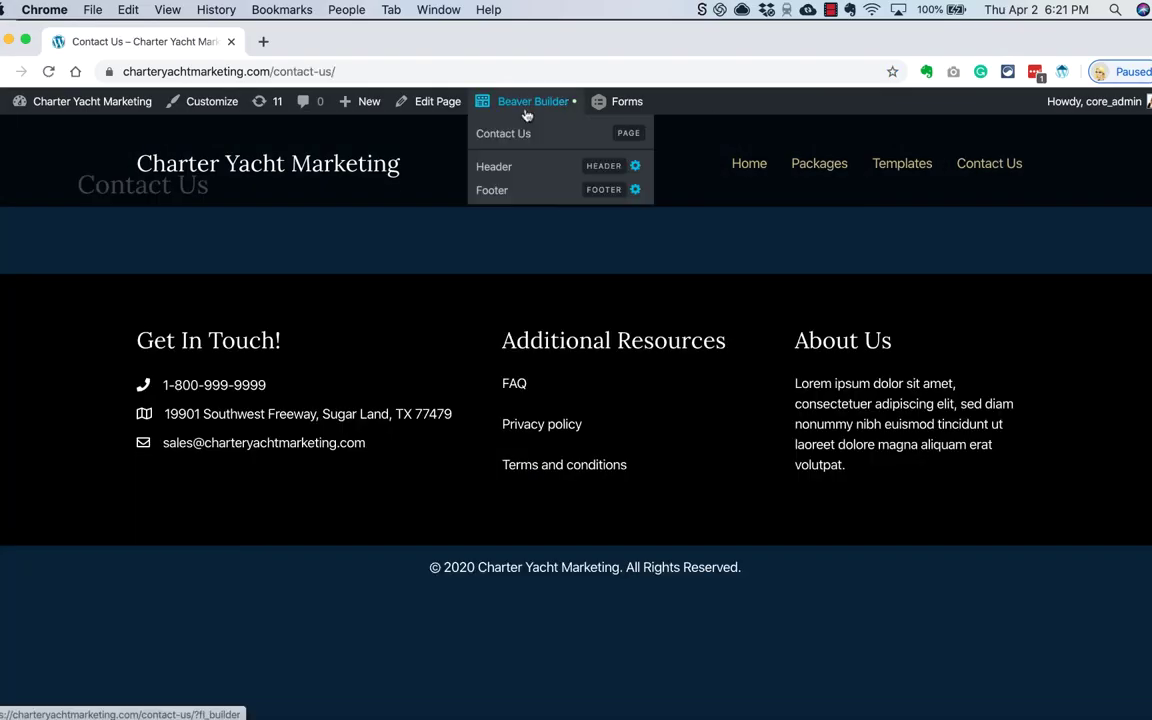
Step: Apply a Content Pages contact template to Contact Us and publish it
click(480, 131)
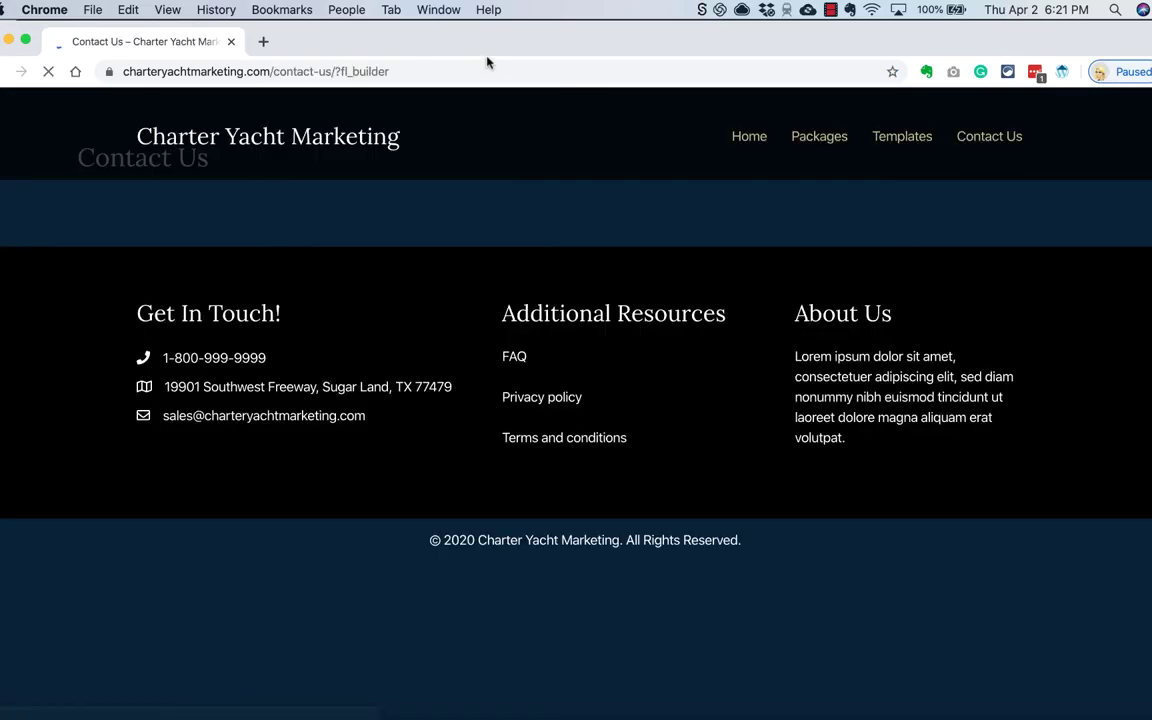
click(1052, 153)
click(1000, 187)
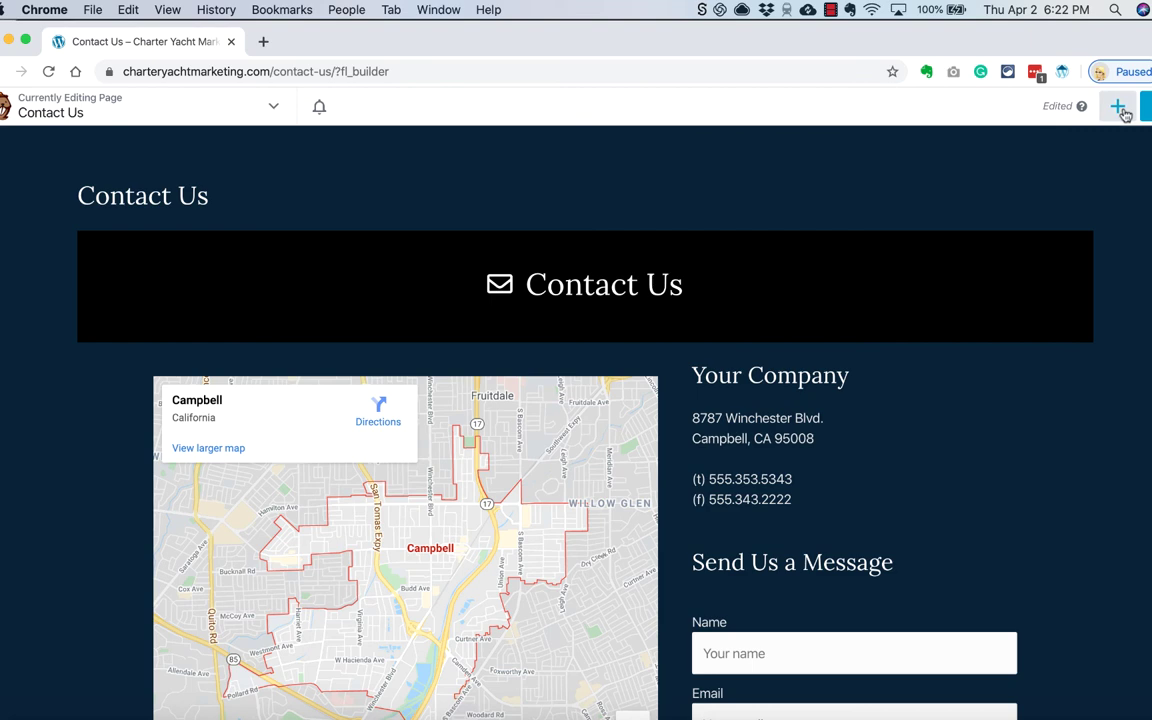
click(1118, 106)
click(1145, 106)
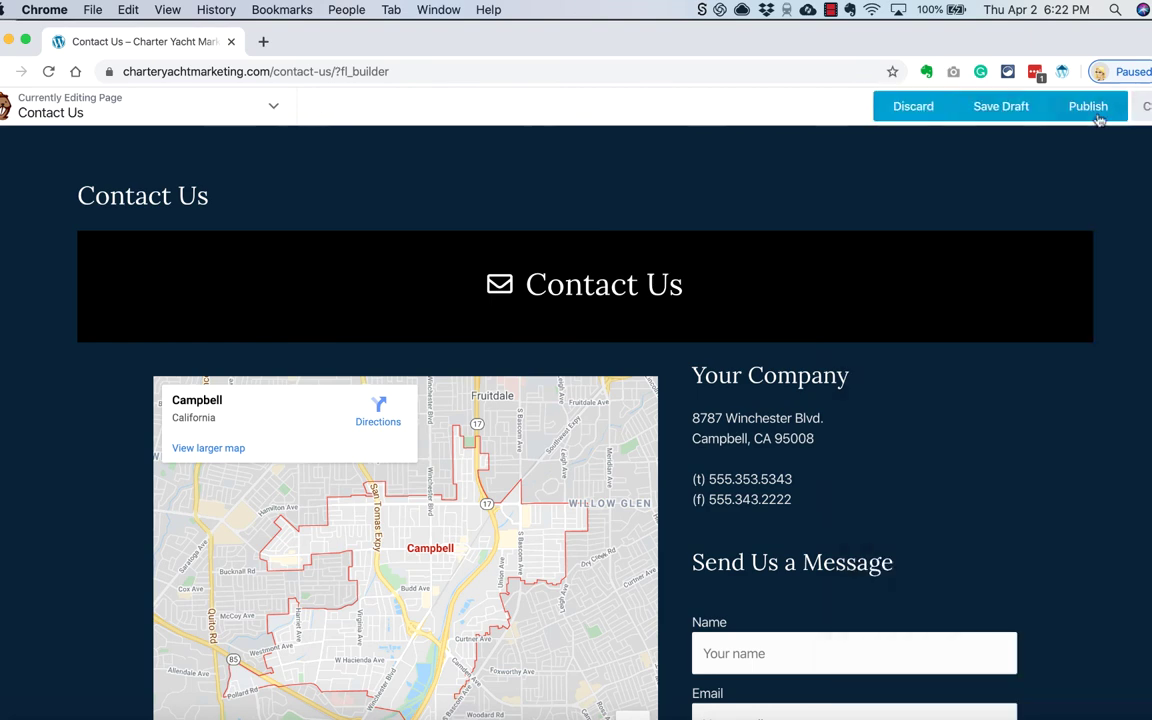
Step: View the page in the WordPress editor, dismiss the welcome message, and return to the live page
click(1088, 105)
click(425, 101)
click(843, 480)
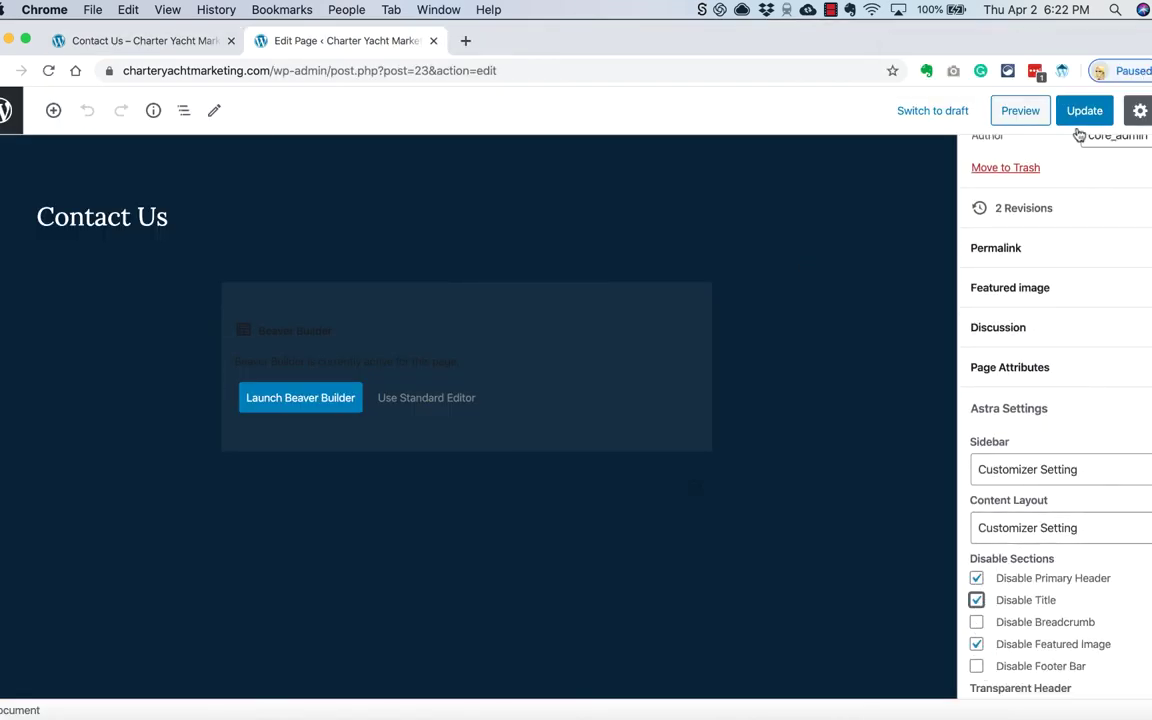
click(132, 682)
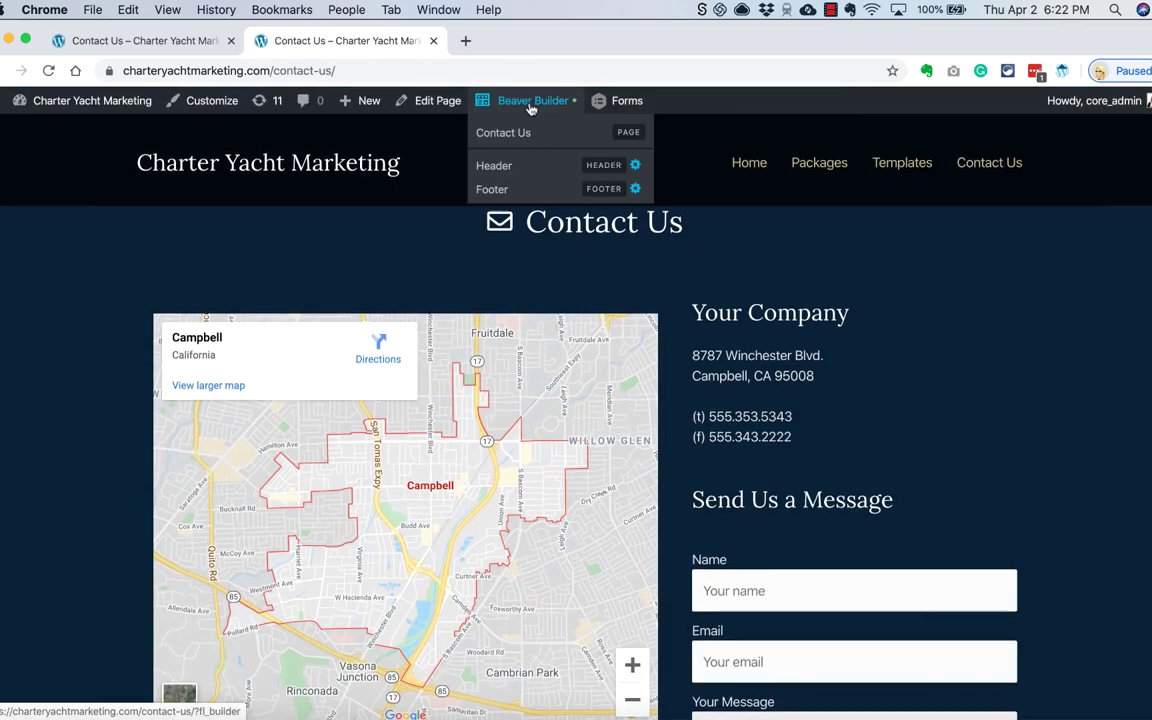
Step: Place a saved layout at the top of the Contact Us page in the builder
click(527, 102)
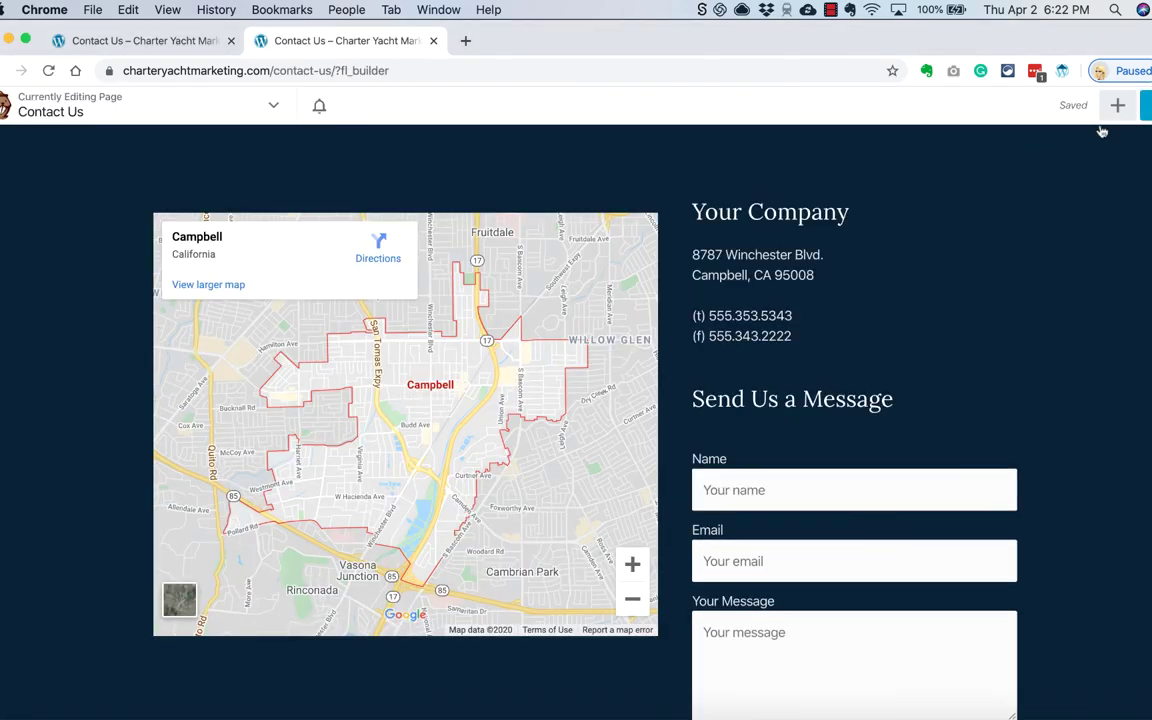
click(1118, 106)
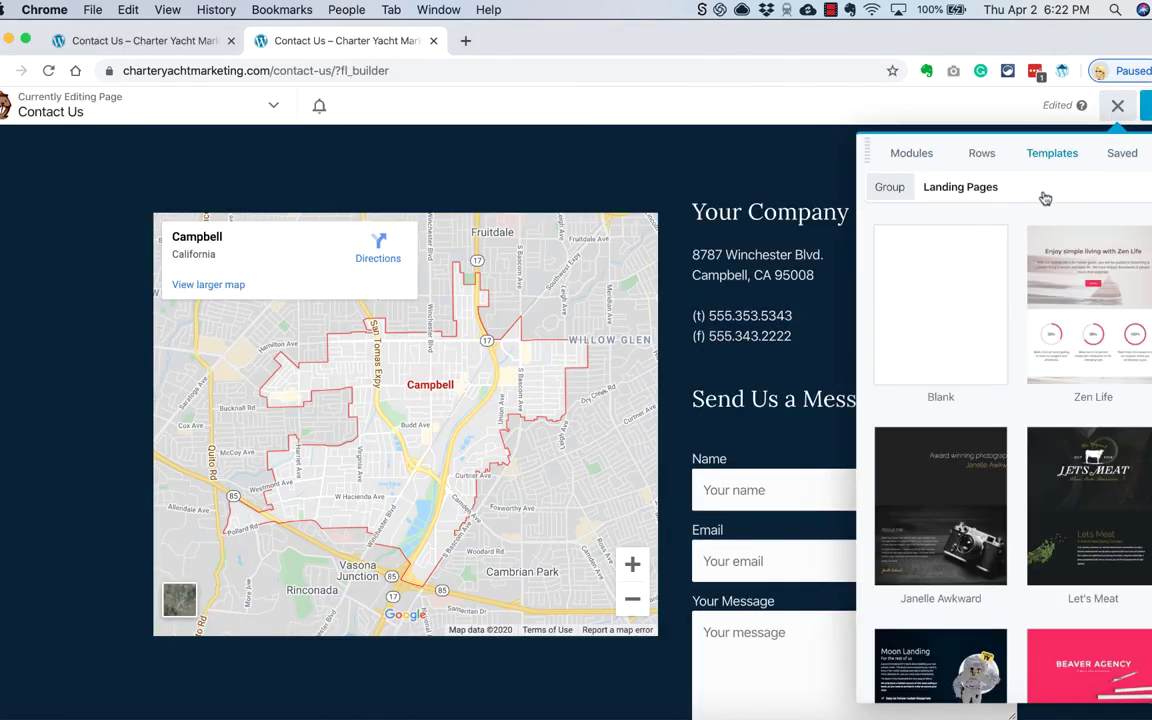
click(1121, 154)
drag(1080, 399, 764, 178)
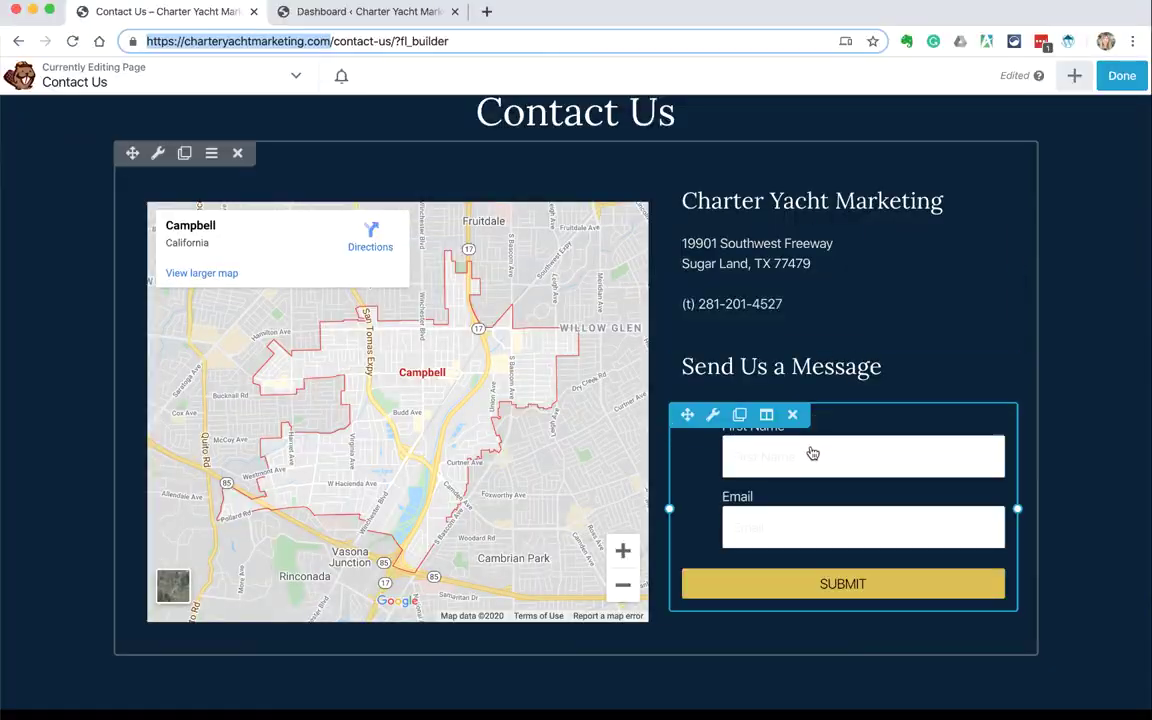
click(370, 11)
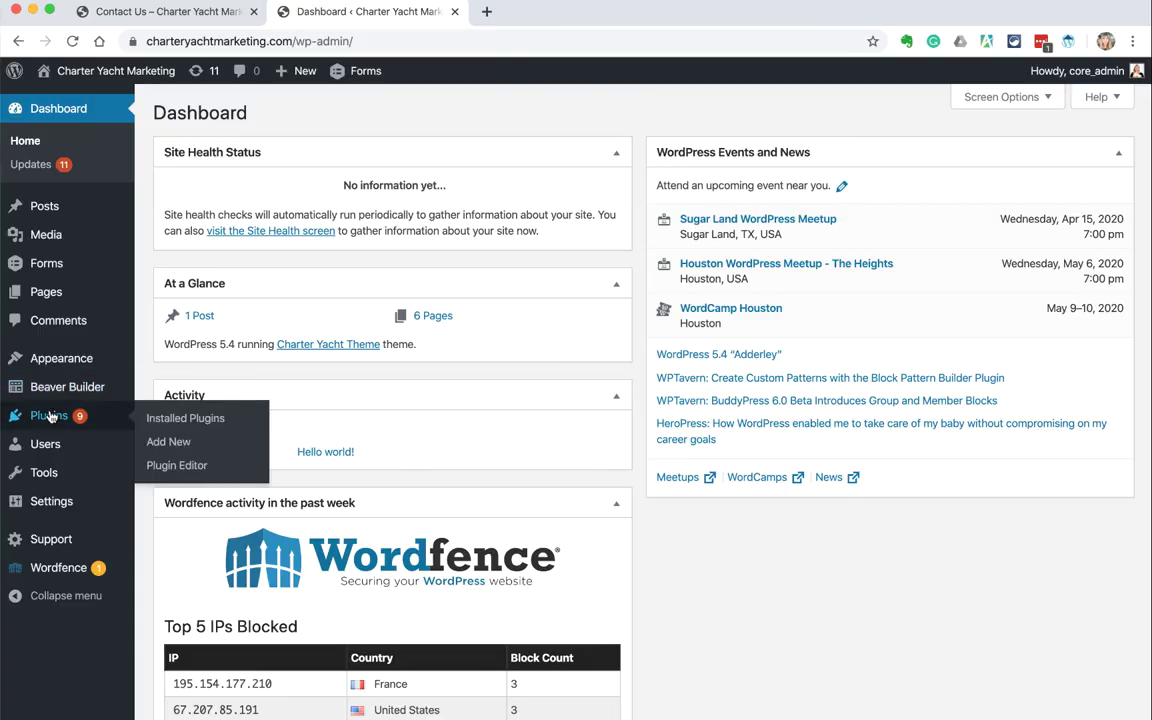
Step: Create the Contact Us form with a Name field and a single line text field
click(46, 263)
click(52, 262)
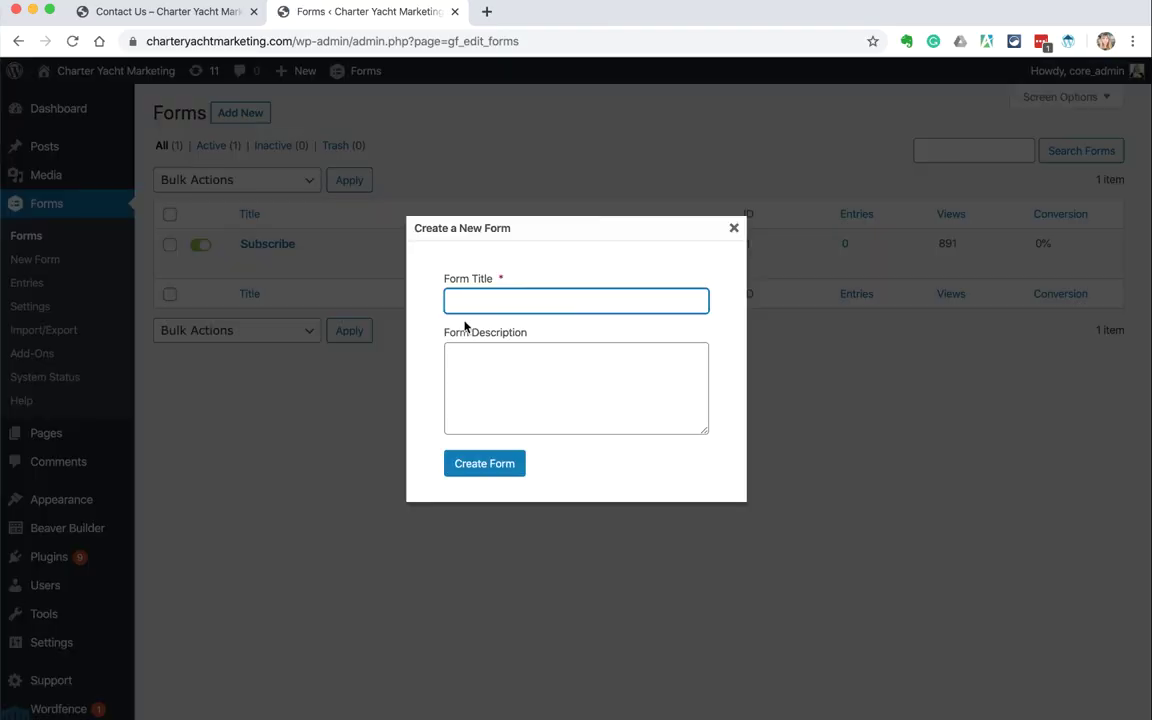
click(450, 464)
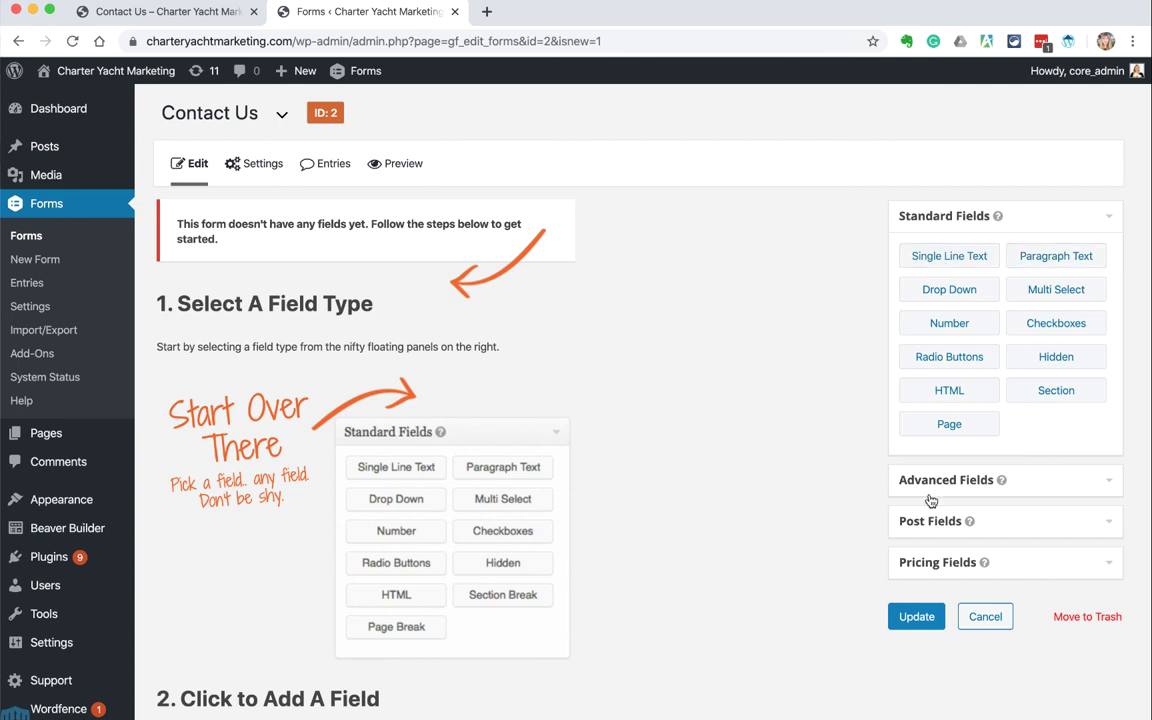
click(940, 480)
drag(949, 297, 254, 222)
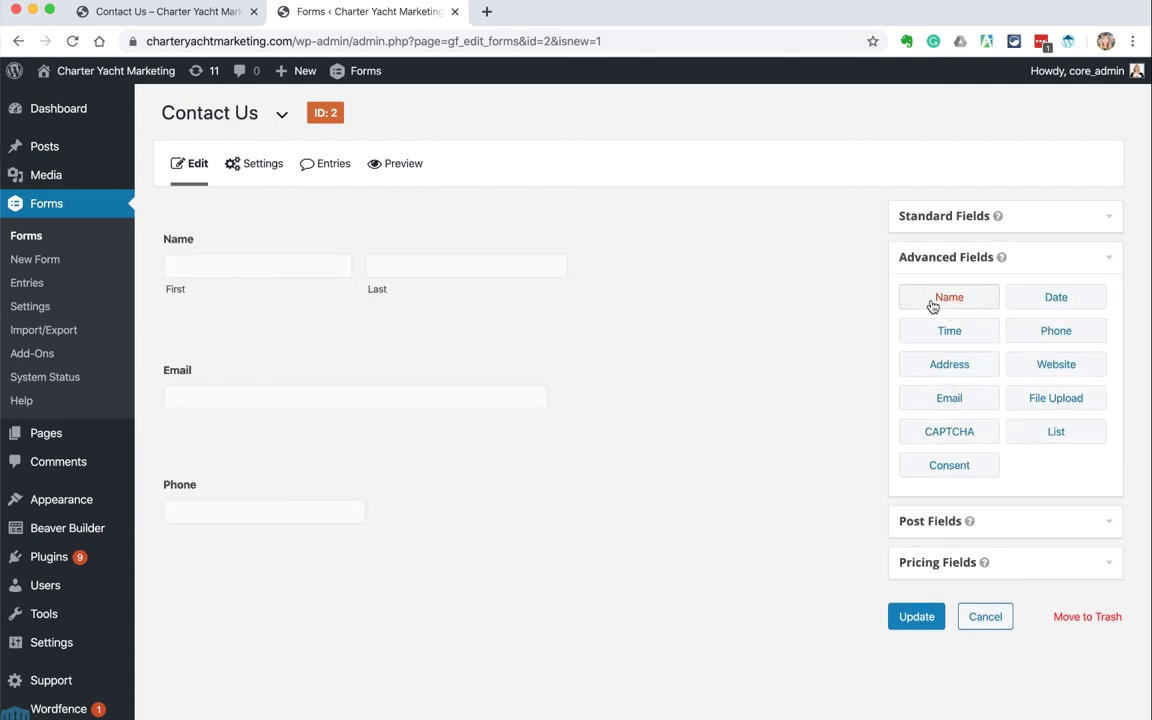
click(944, 216)
drag(949, 256, 200, 388)
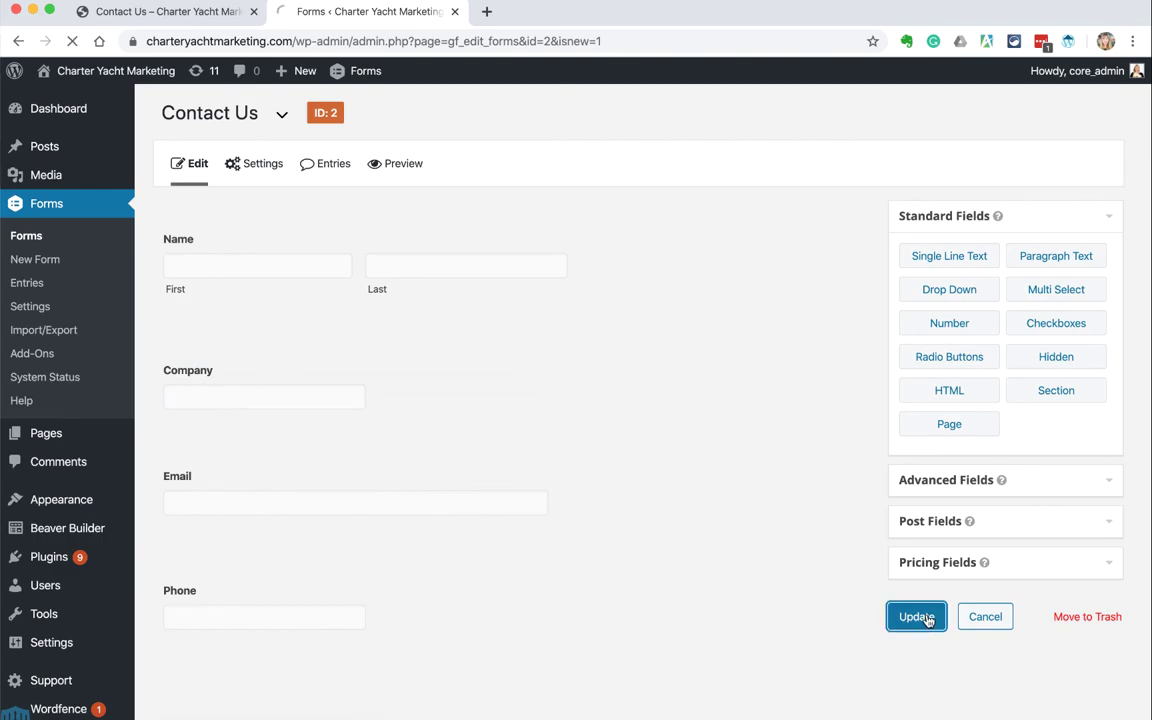
Step: Save the form and reload the Contact Us page in the builder
click(916, 615)
click(170, 11)
click(72, 41)
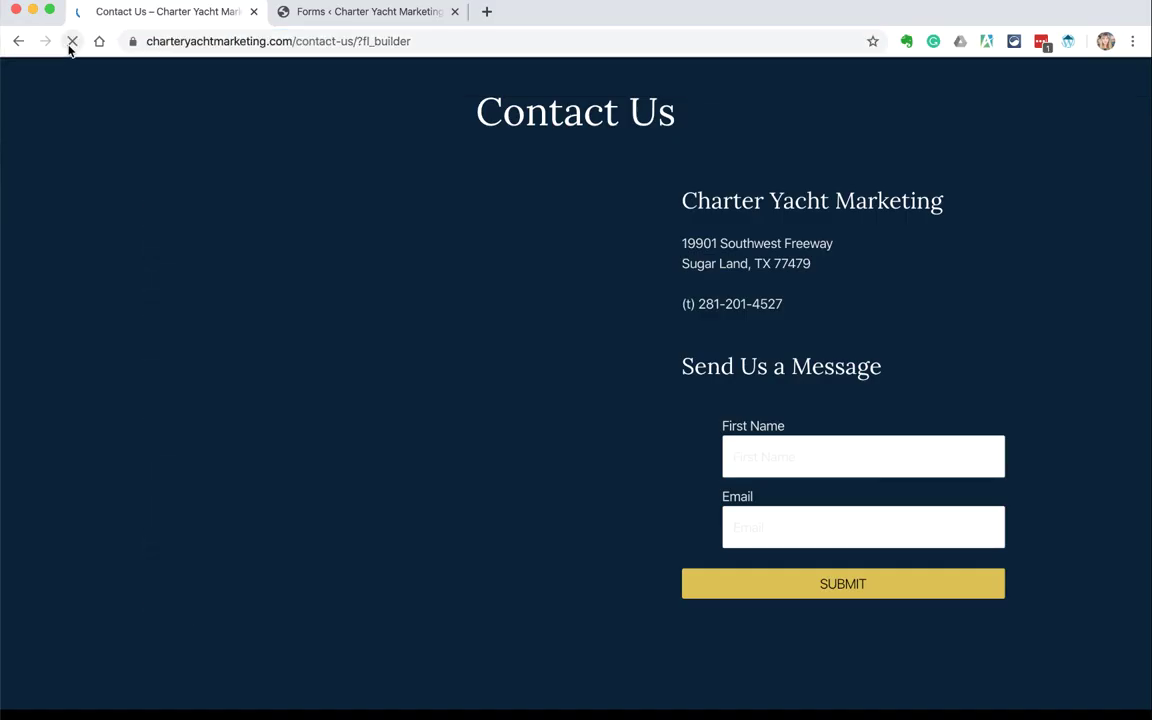
Step: Load the Contact Us form into the PowerPack Gravity Form module
click(815, 517)
click(362, 225)
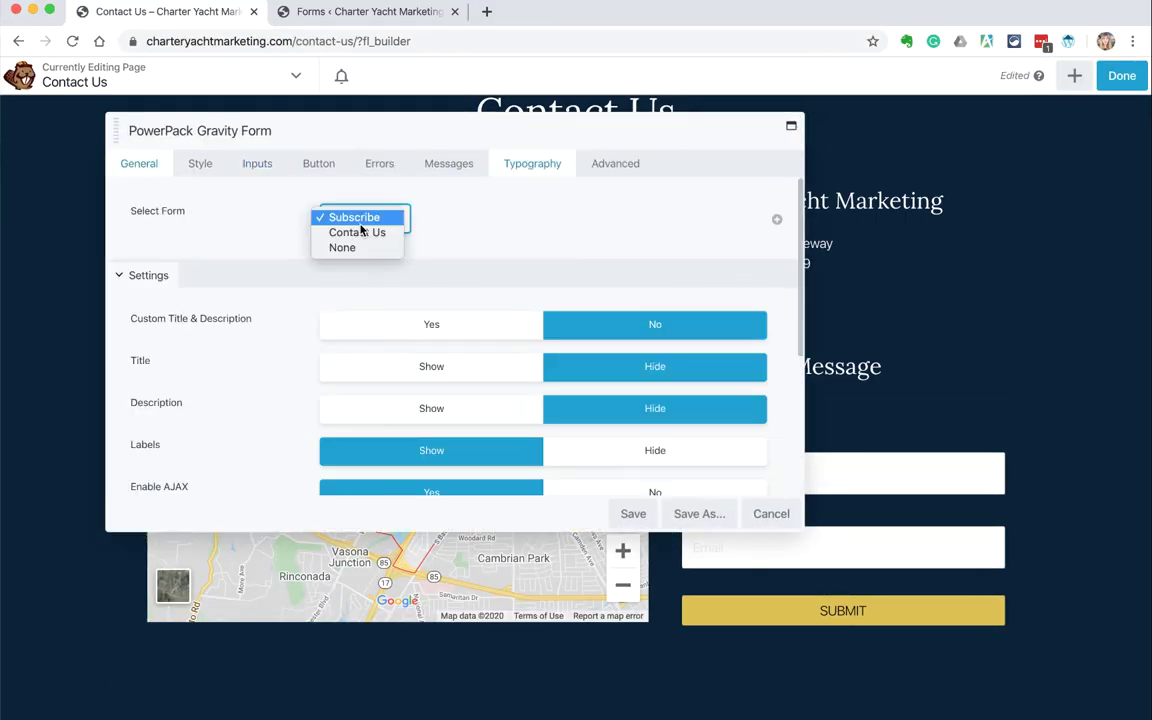
click(633, 517)
Step: Delete the map, move the address block left, and place a Social Icons module there
click(257, 200)
drag(591, 206, 360, 293)
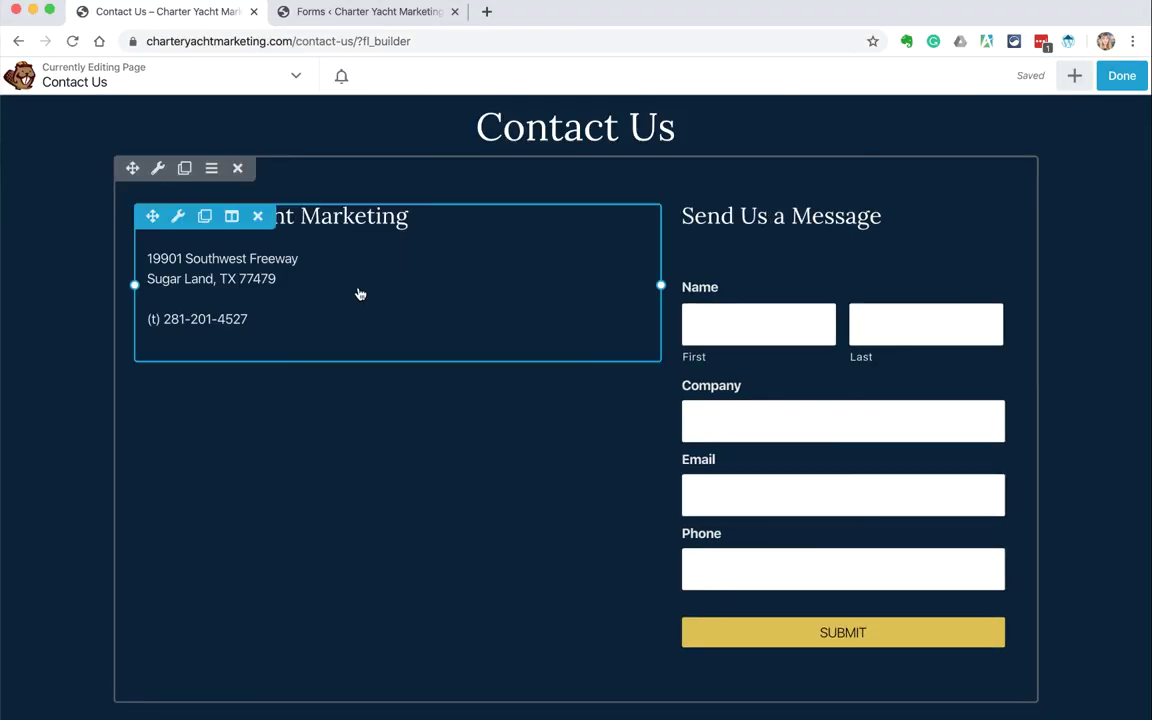
click(1074, 75)
text(ic)
drag(880, 240, 430, 300)
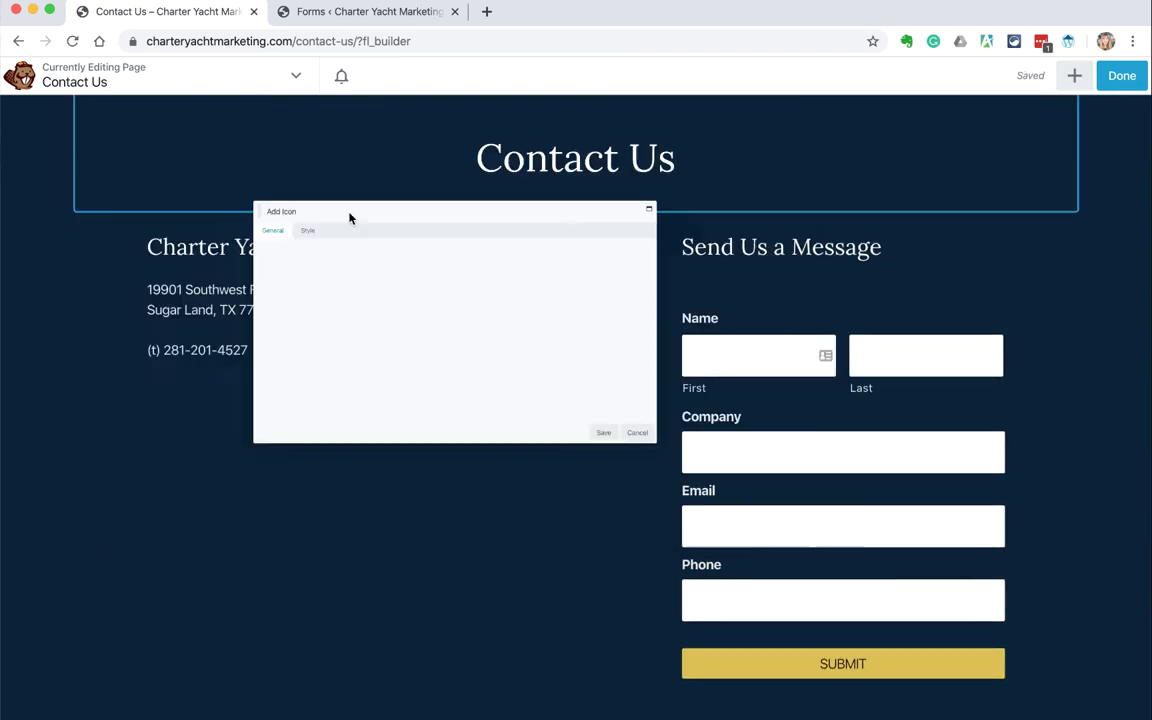
Step: Add a round Facebook icon with its link and a square Instagram icon
click(400, 330)
text(fac)
click(655, 376)
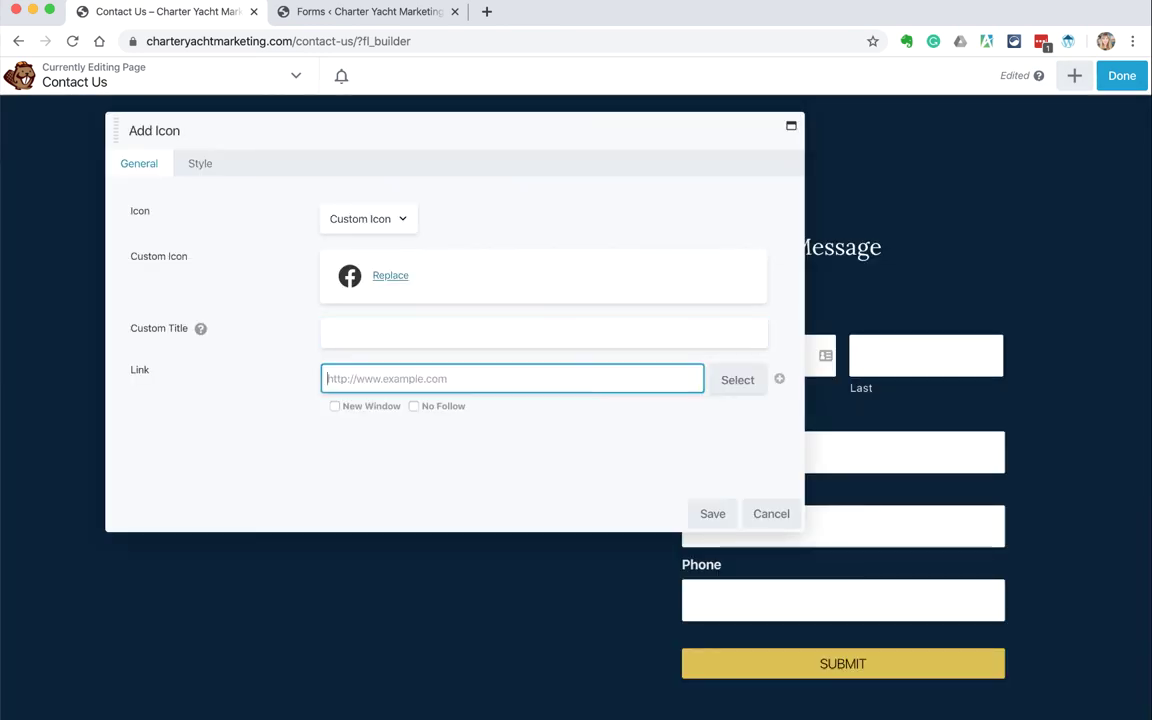
click(708, 518)
click(356, 264)
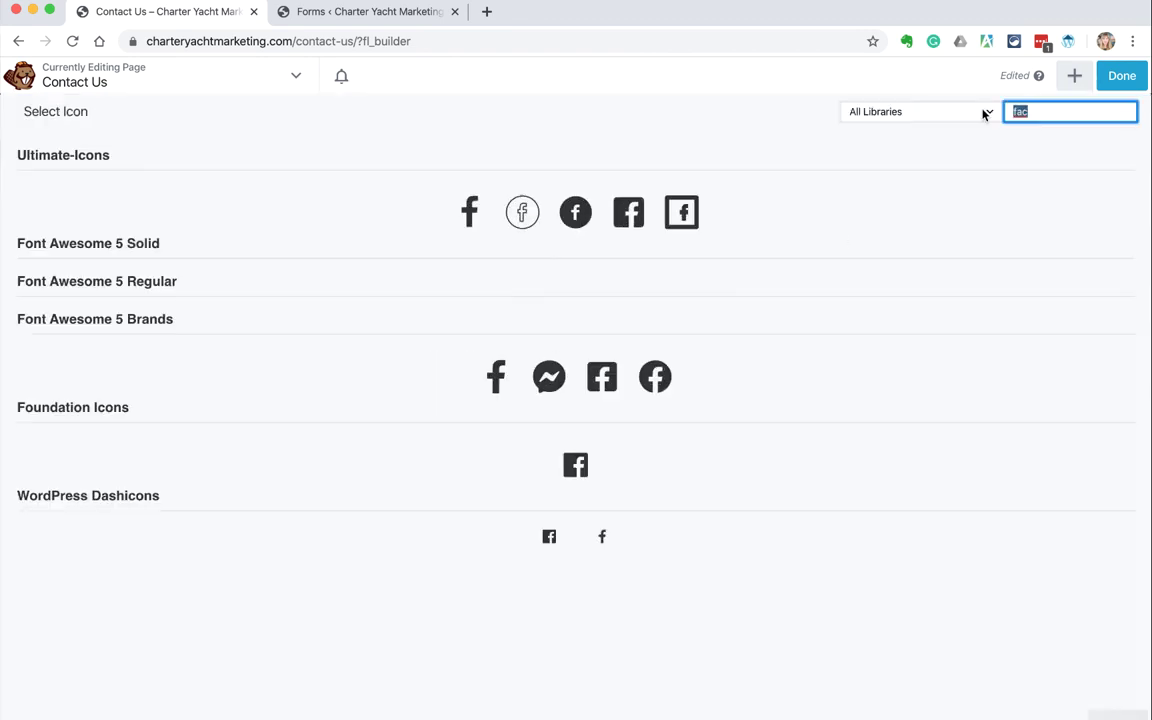
click(550, 376)
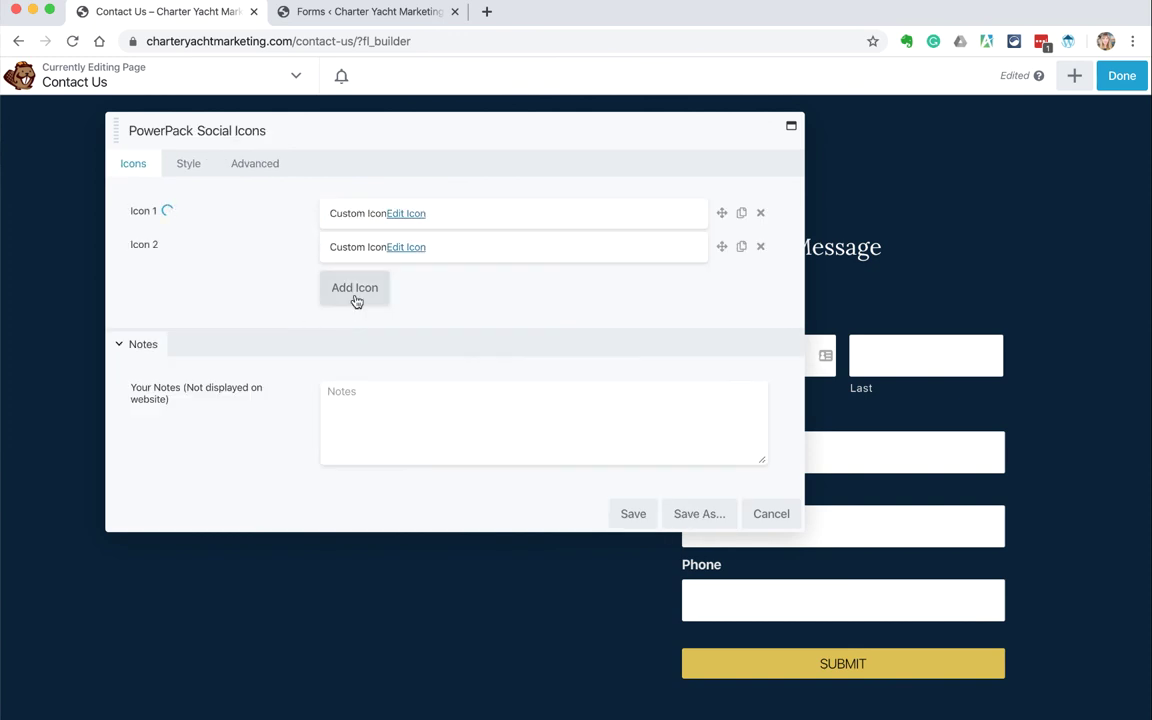
Step: Add Pinterest, Twitter and YouTube icons with their https links
click(356, 288)
click(352, 262)
text(pint)
click(630, 380)
text(https:)
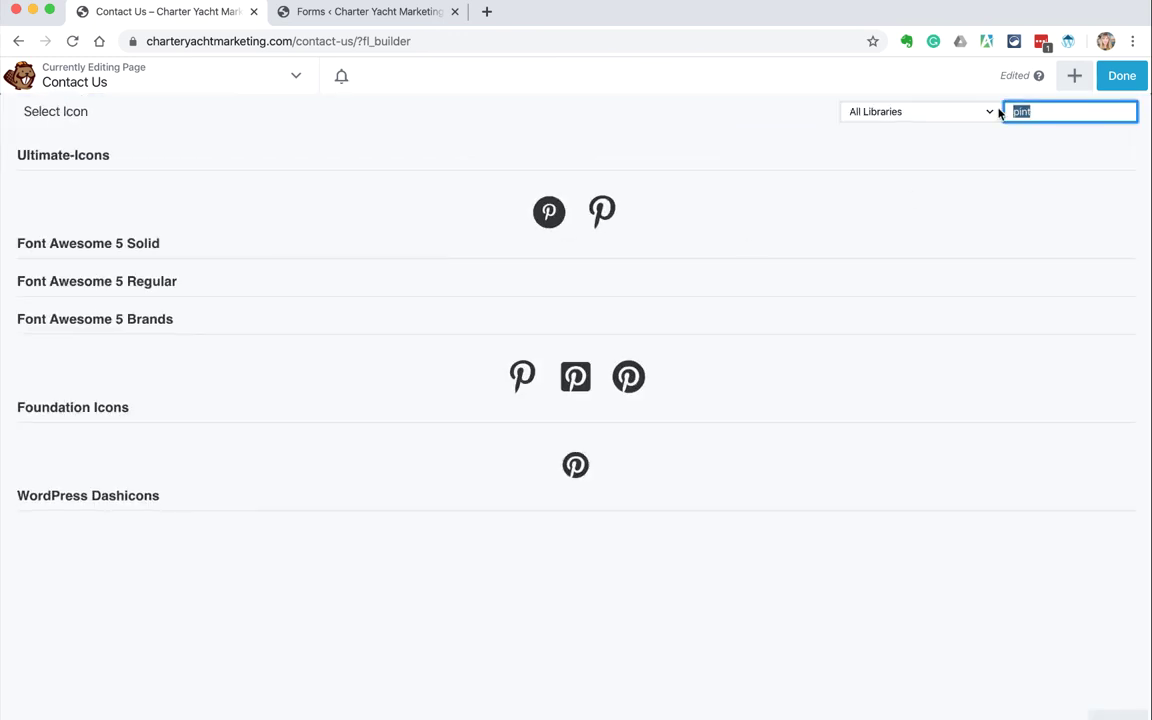
click(549, 376)
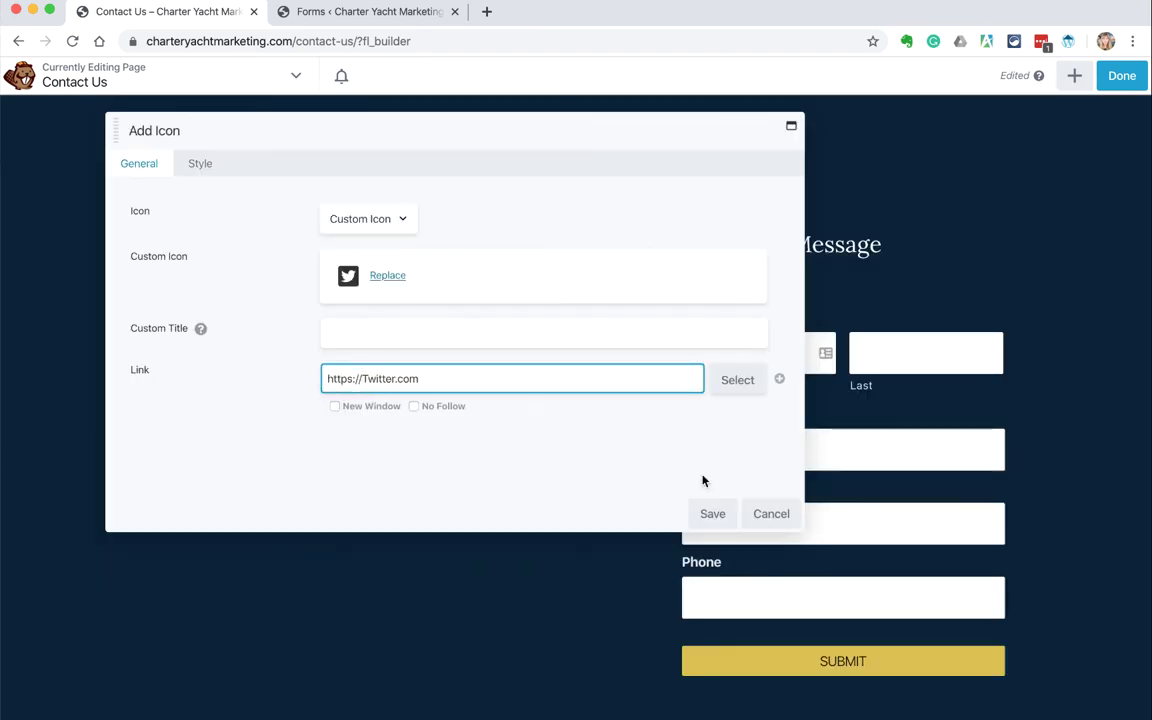
click(712, 513)
click(355, 355)
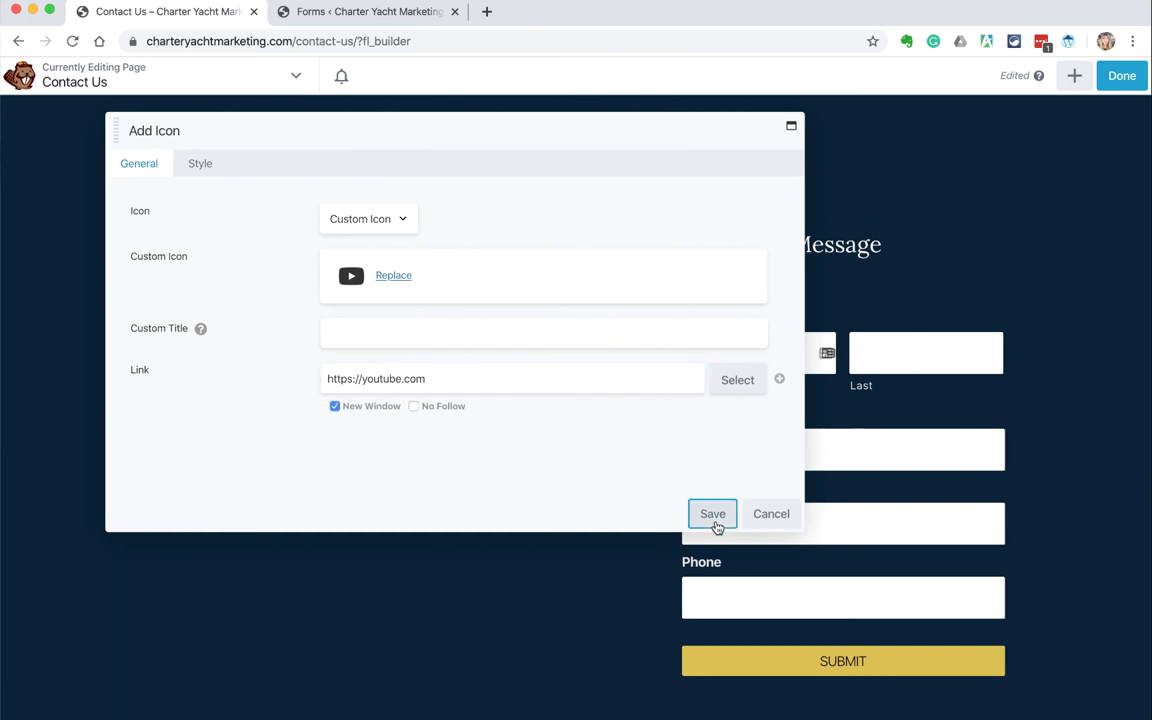
click(712, 513)
Step: Change the social icons' size in the Style options and apply it
click(188, 163)
click(150, 432)
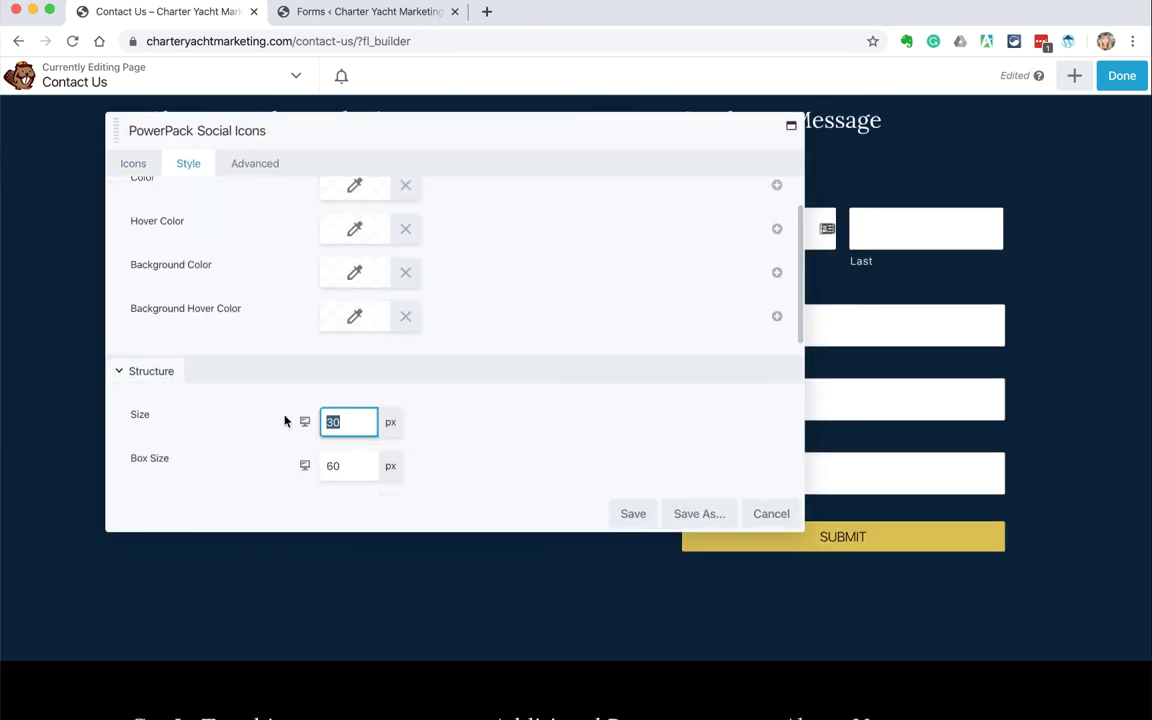
key(Return)
scroll(378, 453, up, 3)
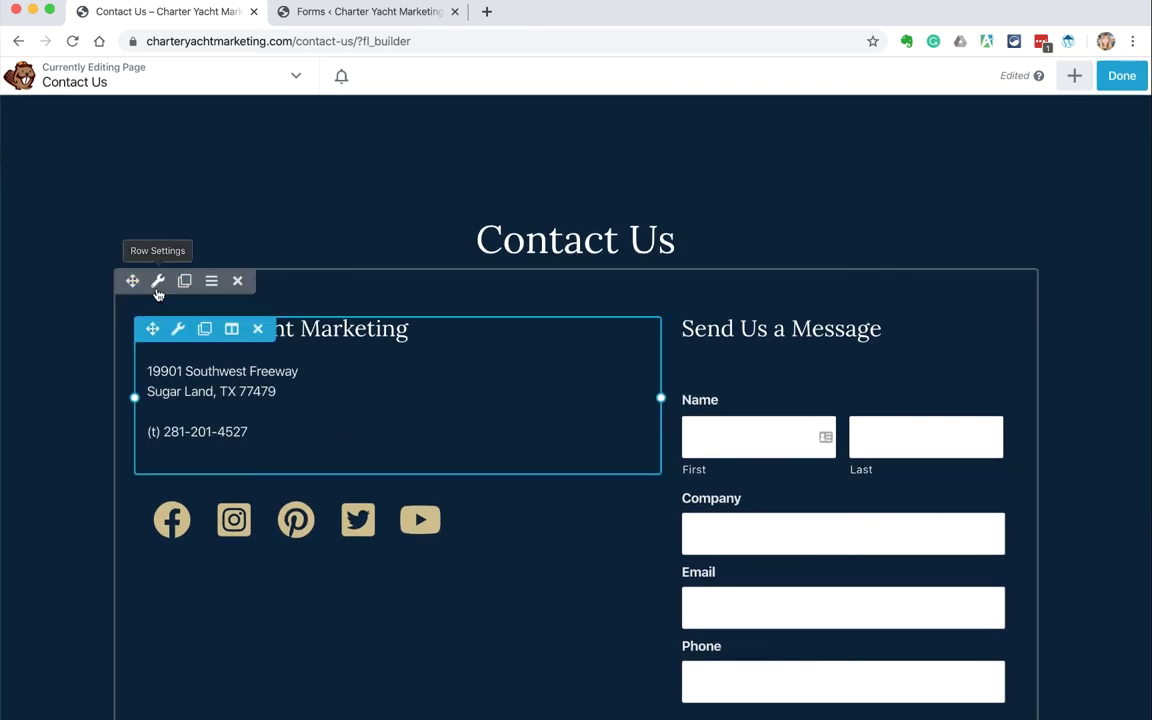
Step: Set the contact row's background to the compass photo
click(157, 283)
scroll(897, 452, down, 5)
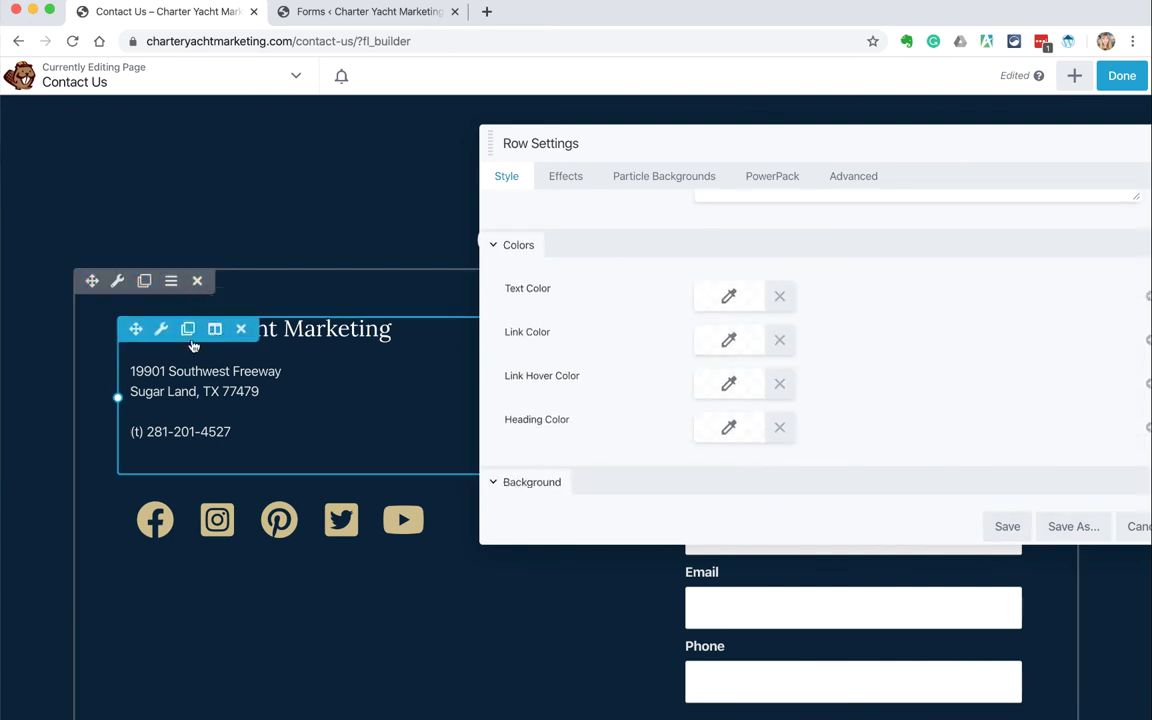
mouse_move(215, 330)
scroll(746, 342, down, 3)
click(746, 336)
click(712, 383)
click(712, 486)
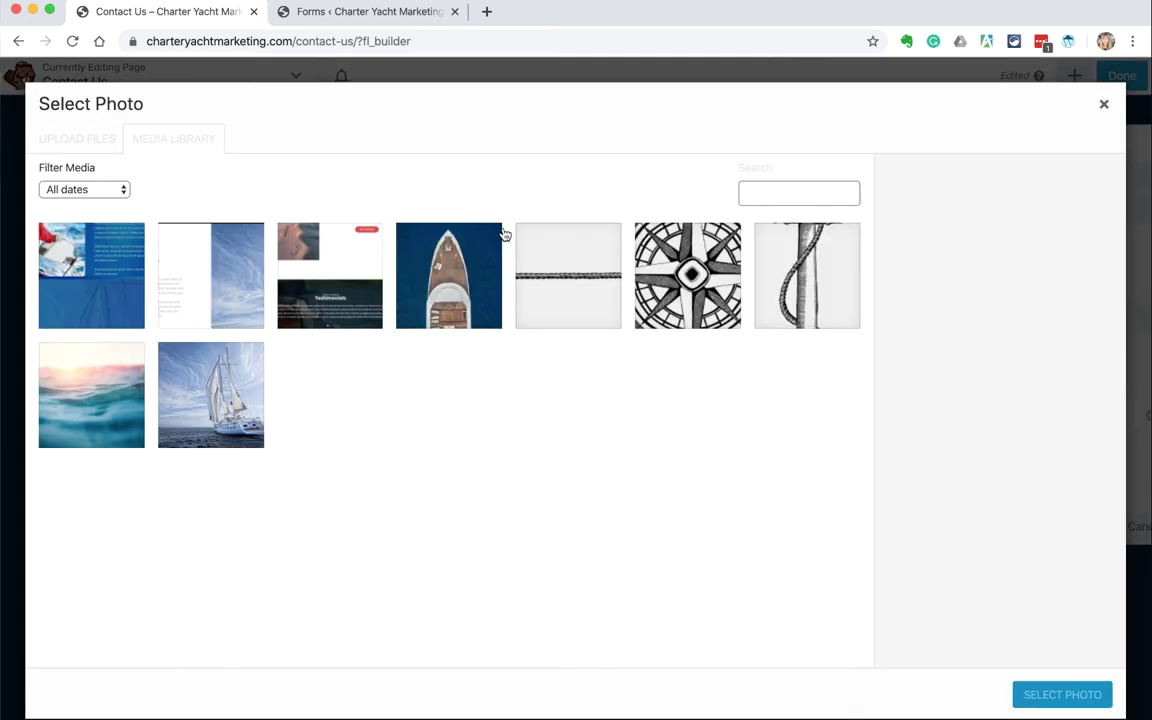
double_click(693, 310)
Step: Add a navy rgba(10,34,57,0.77) overlay to the row background and save
scroll(704, 391, down, 6)
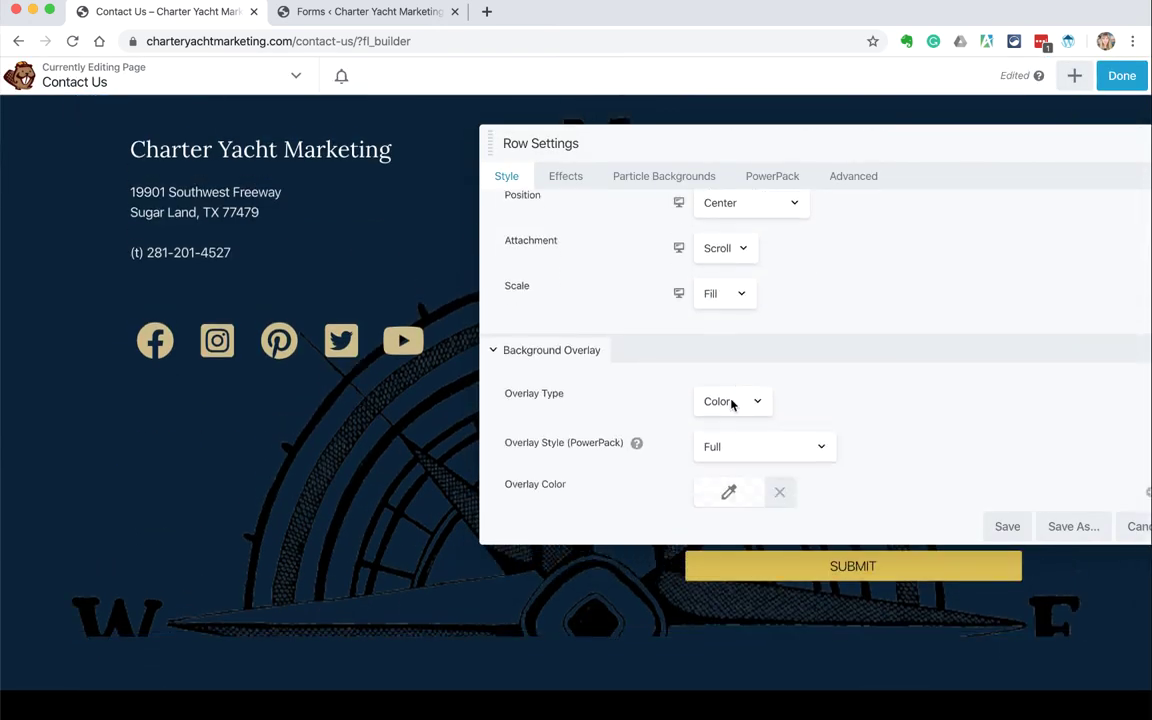
click(729, 408)
click(715, 661)
click(715, 479)
drag(940, 627, 880, 627)
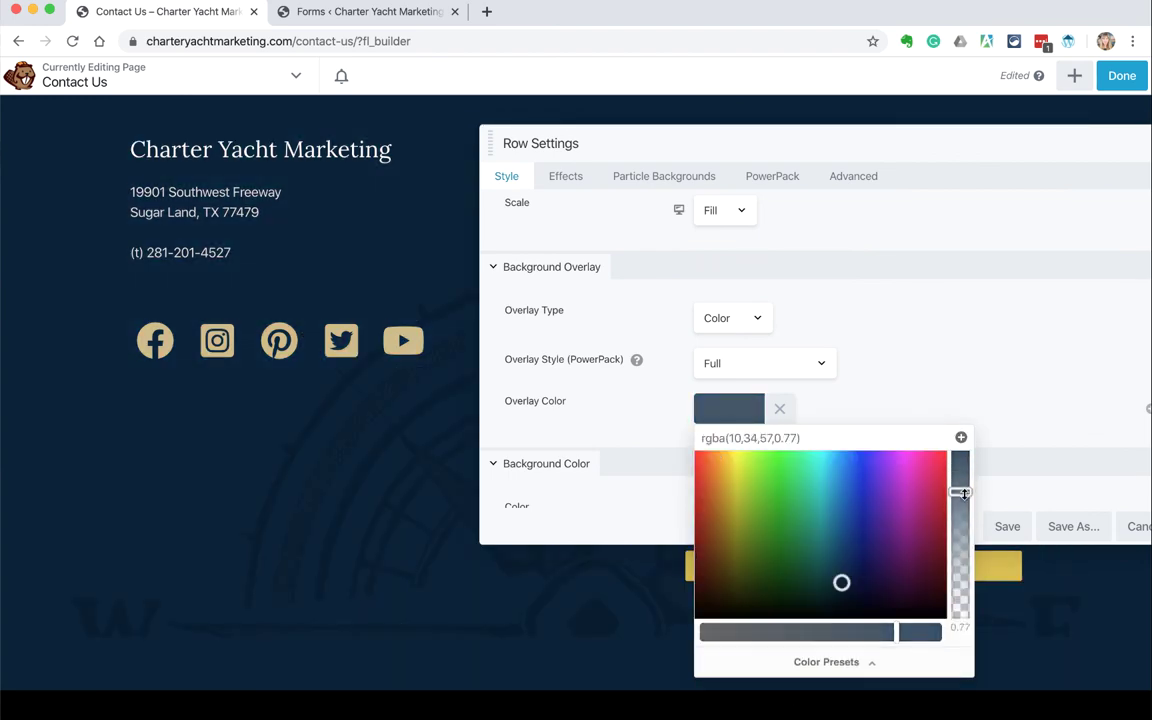
click(928, 434)
click(1005, 527)
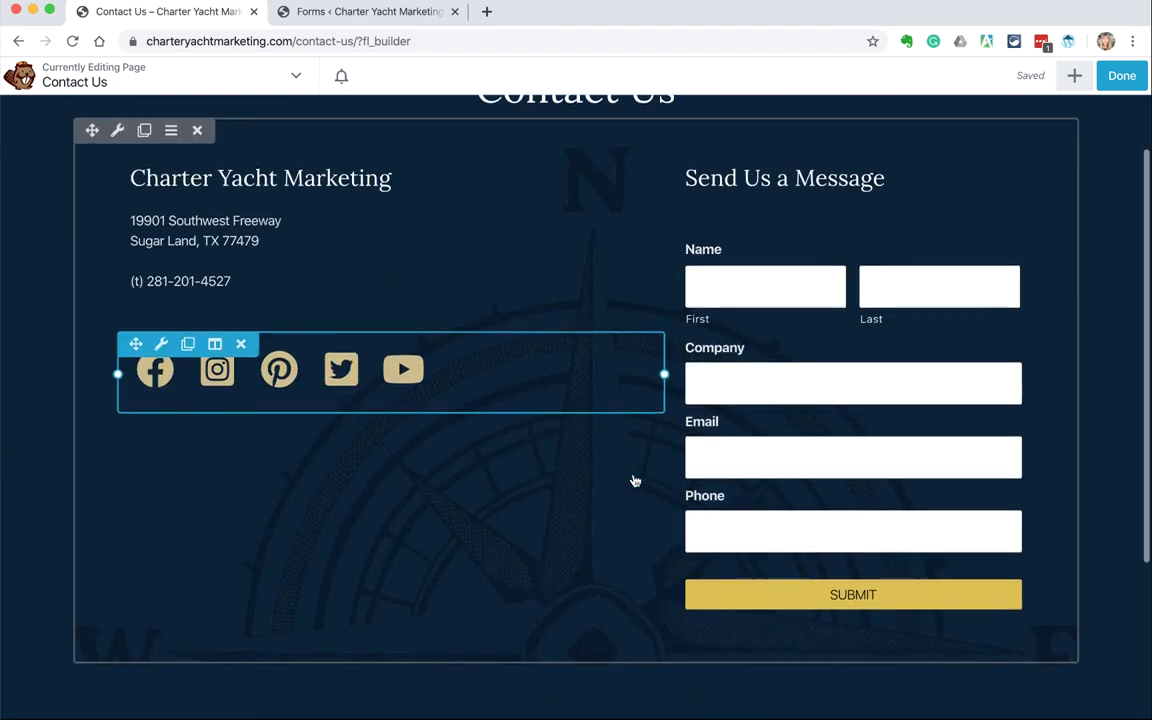
Step: Set the row's bottom padding to 0 and exit the builder to the live page
click(117, 263)
click(853, 176)
click(845, 321)
text(0)
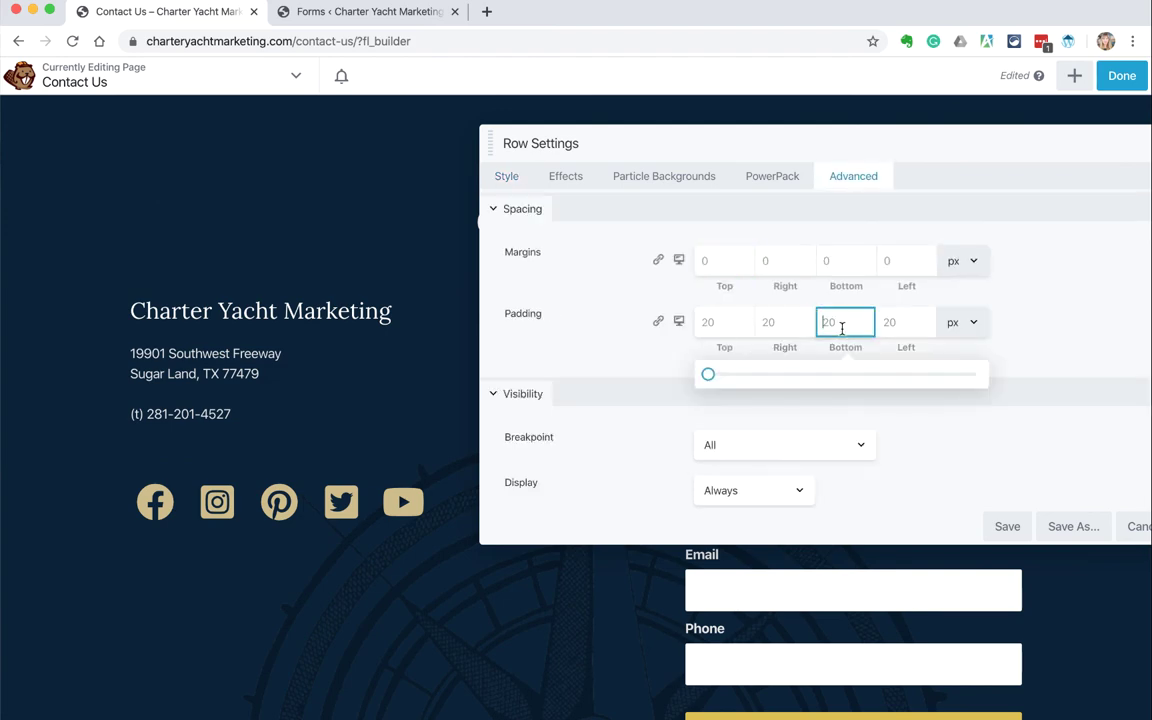
key(shift+Tab)
scroll(440, 333, down, 3)
key(Return)
scroll(368, 450, up, 6)
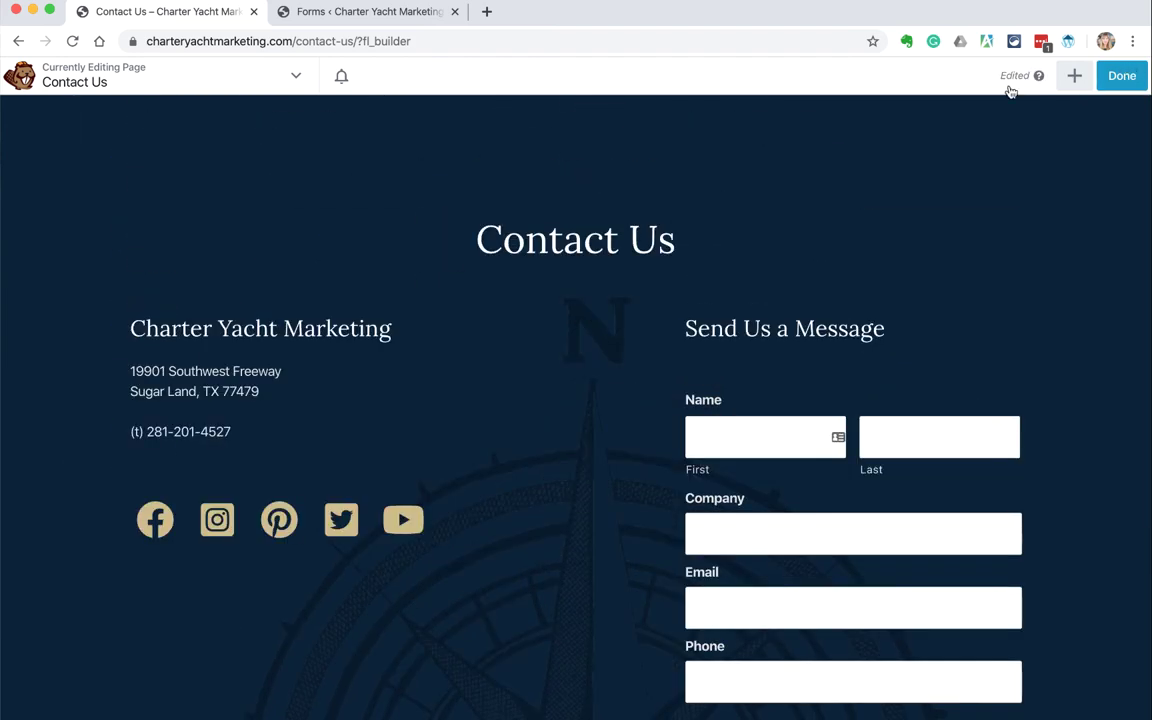
click(1146, 75)
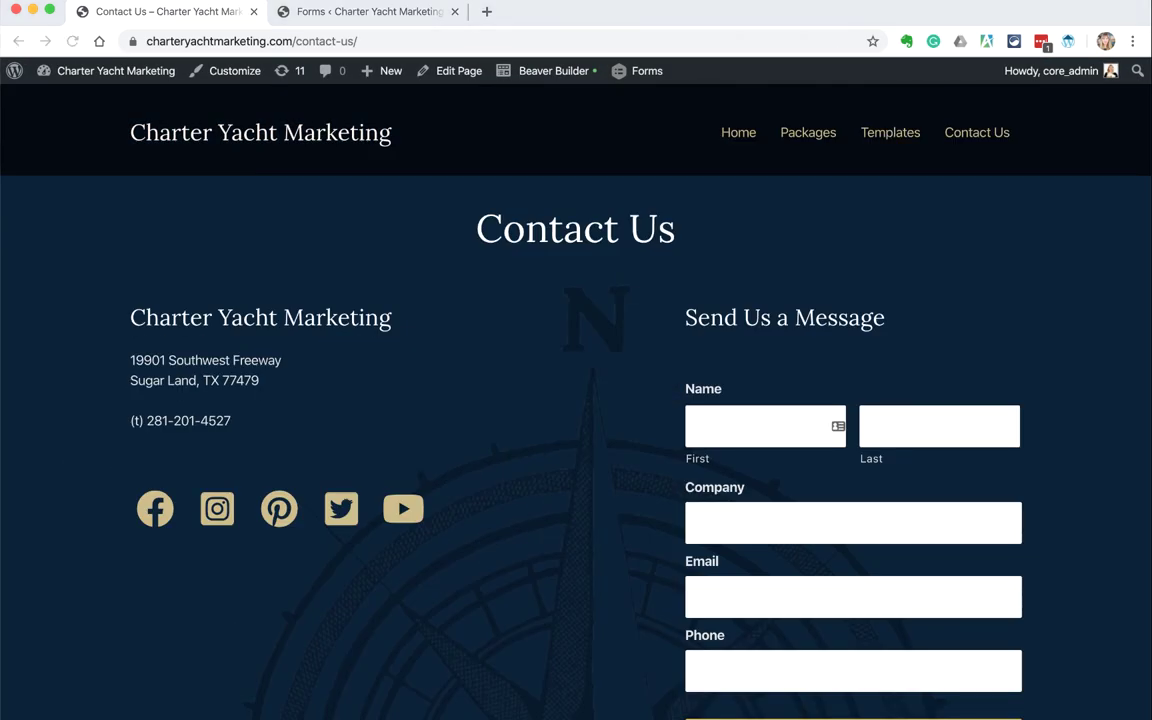
click(697, 158)
scroll(424, 193, down, 15)
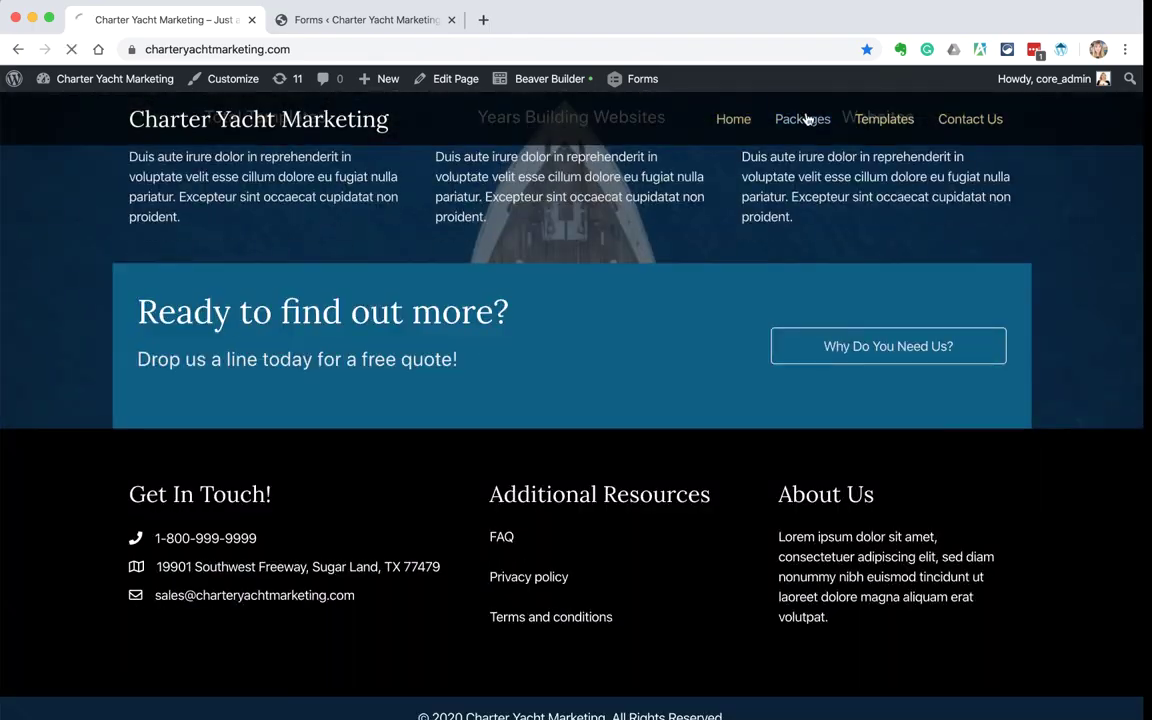
click(803, 119)
scroll(432, 239, down, 10)
click(884, 119)
scroll(532, 275, down, 8)
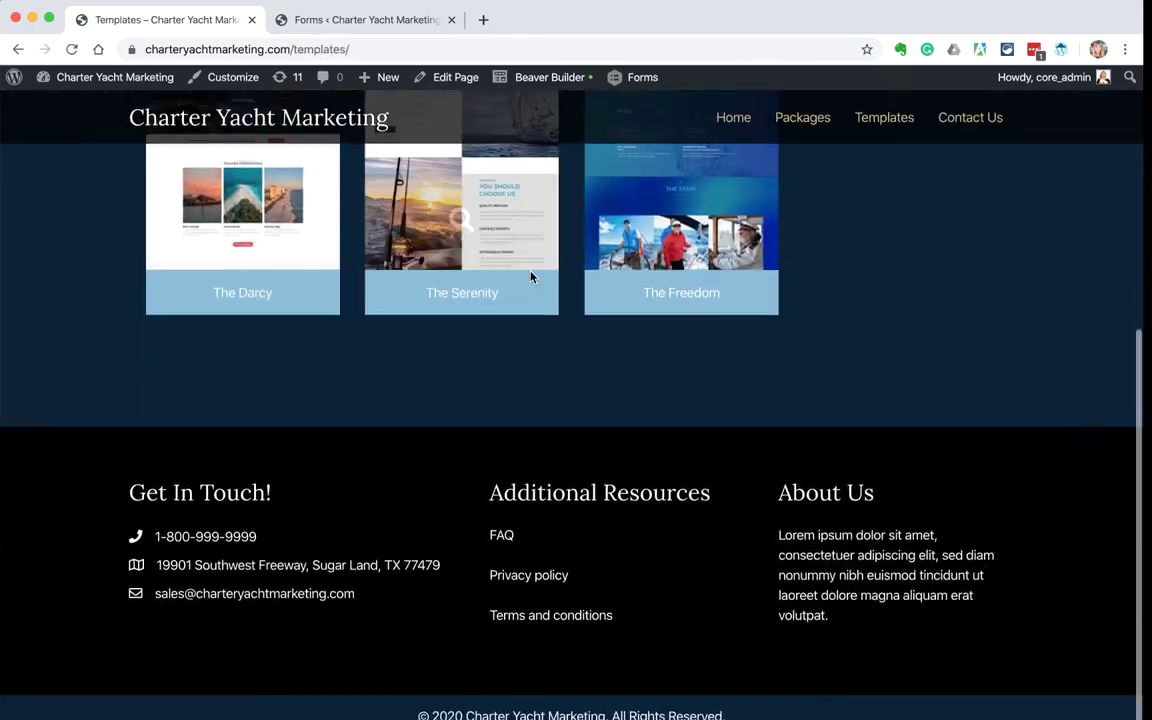
scroll(532, 275, up, 8)
click(968, 140)
scroll(968, 300, down, 5)
scroll(968, 300, up, 5)
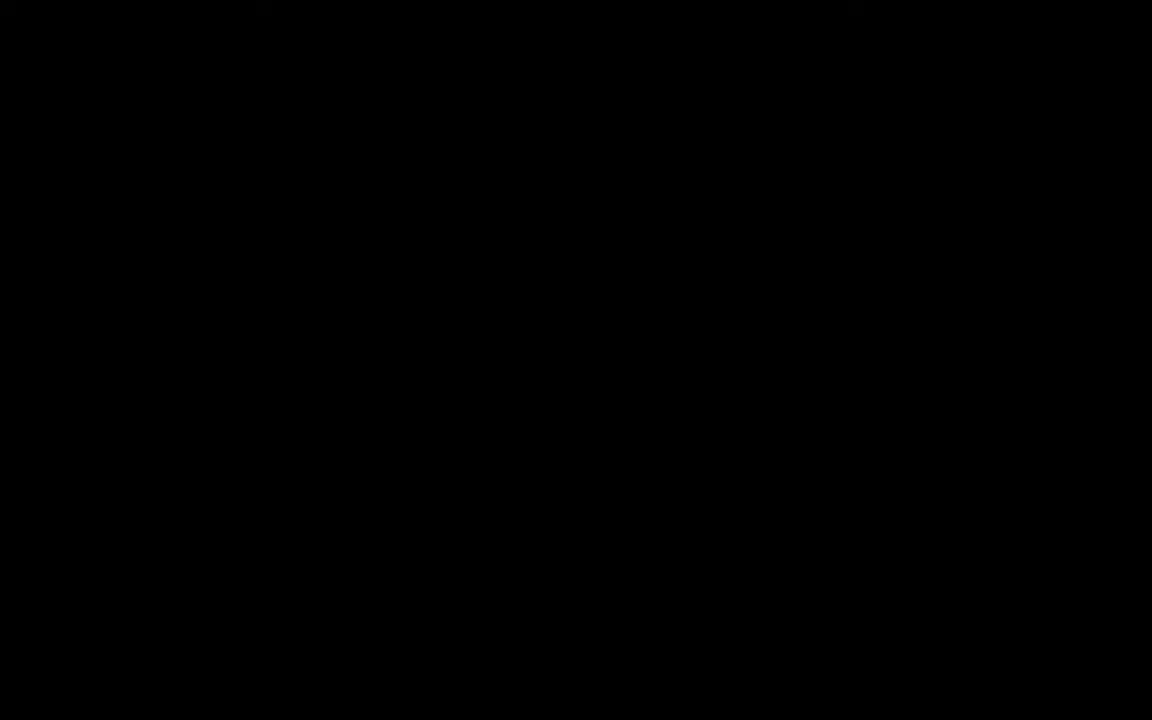